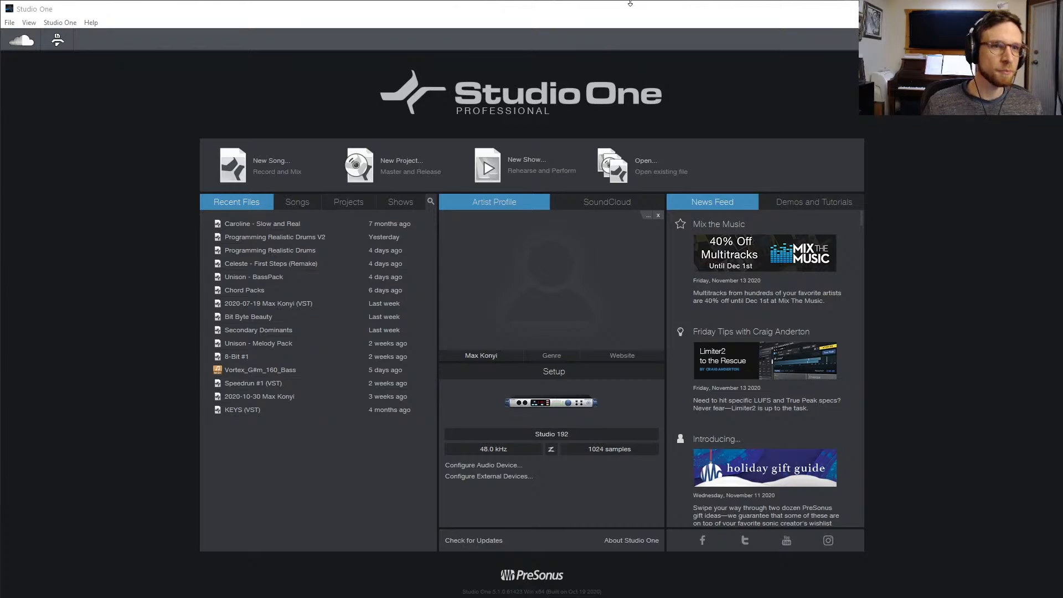
{"action": "left_click", "coordinate": [762, 65]}
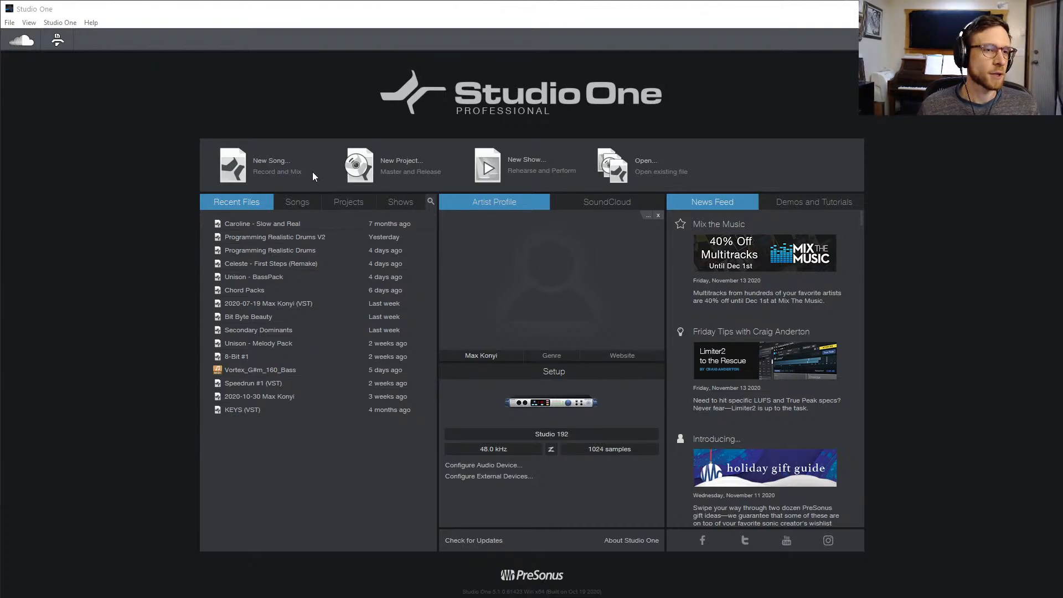
Start a new song based on the Starting Point V2 user template
{"action": "left_click", "coordinate": [268, 166]}
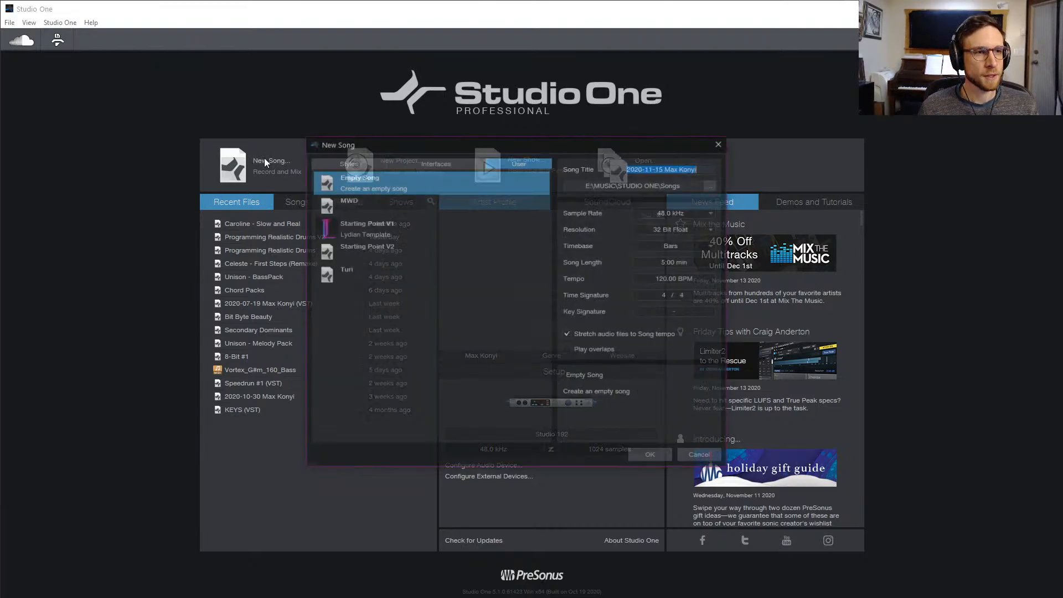
{"action": "left_click", "coordinate": [373, 254]}
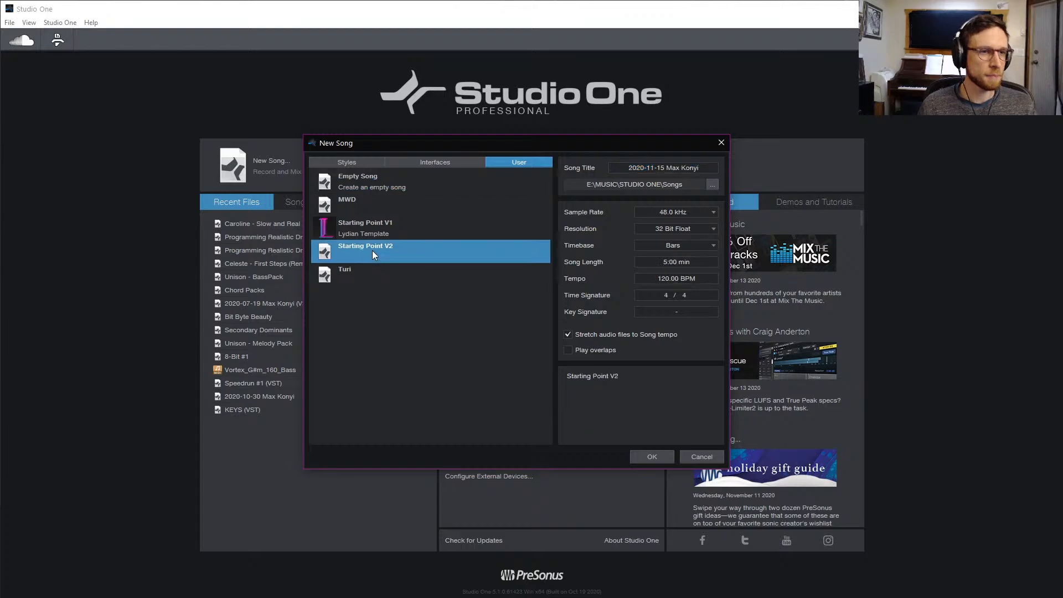
{"action": "left_click_drag", "start_coordinate": [595, 139], "coordinate": [622, 73]}
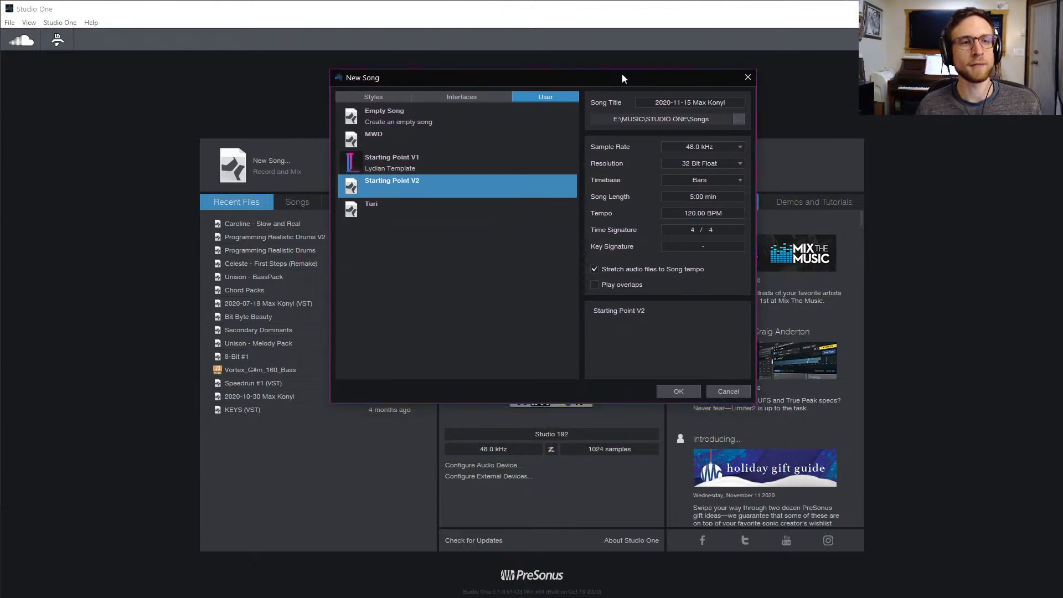
Set the new song's save location to the BRAP ZANNIGAN folder inside Songs
{"action": "left_click", "coordinate": [709, 104]}
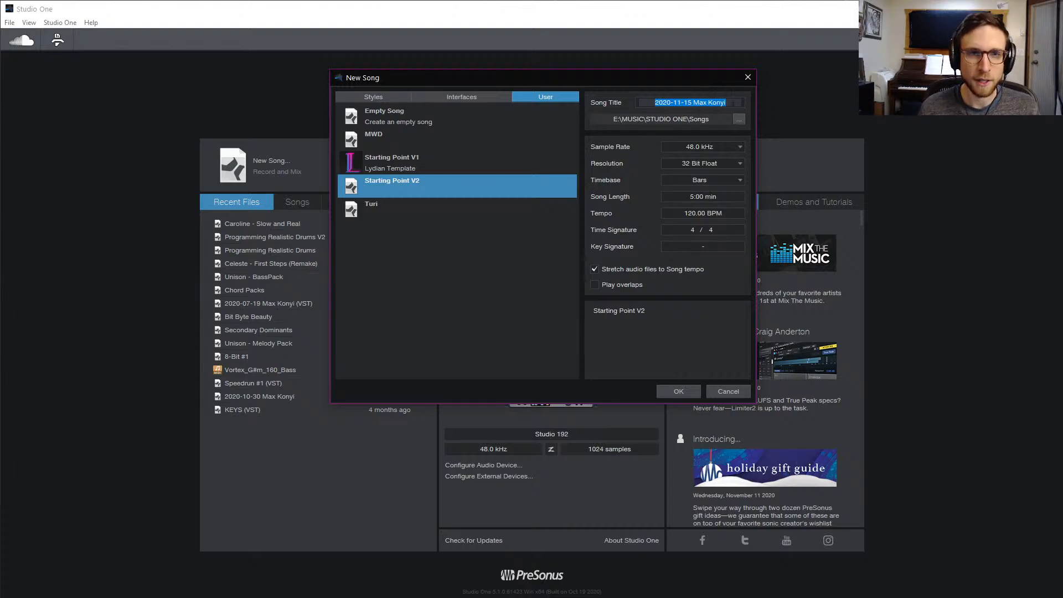
{"action": "left_click", "coordinate": [740, 119]}
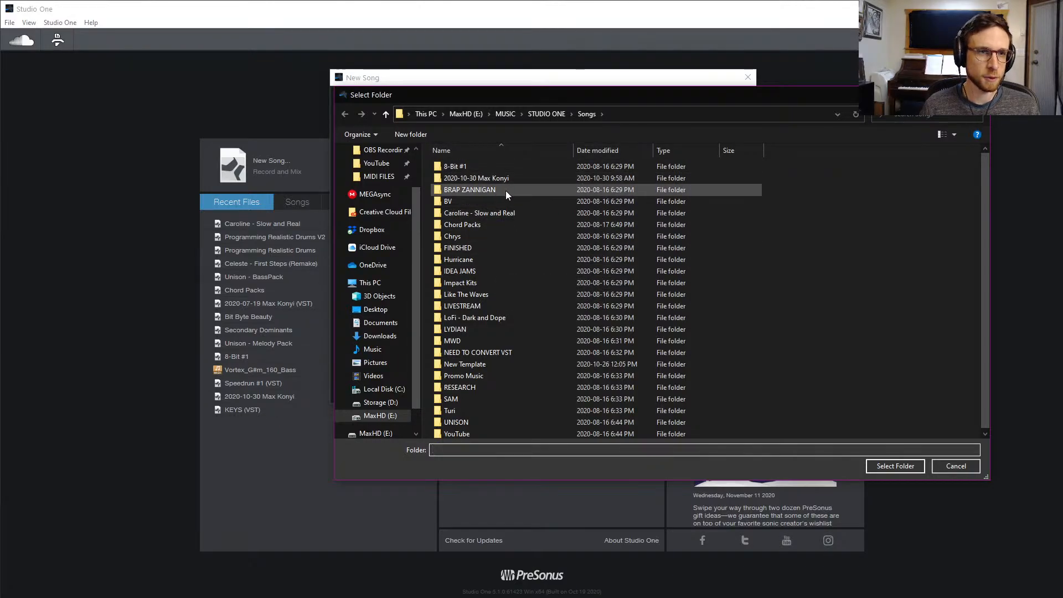
{"action": "double_click", "coordinate": [500, 189]}
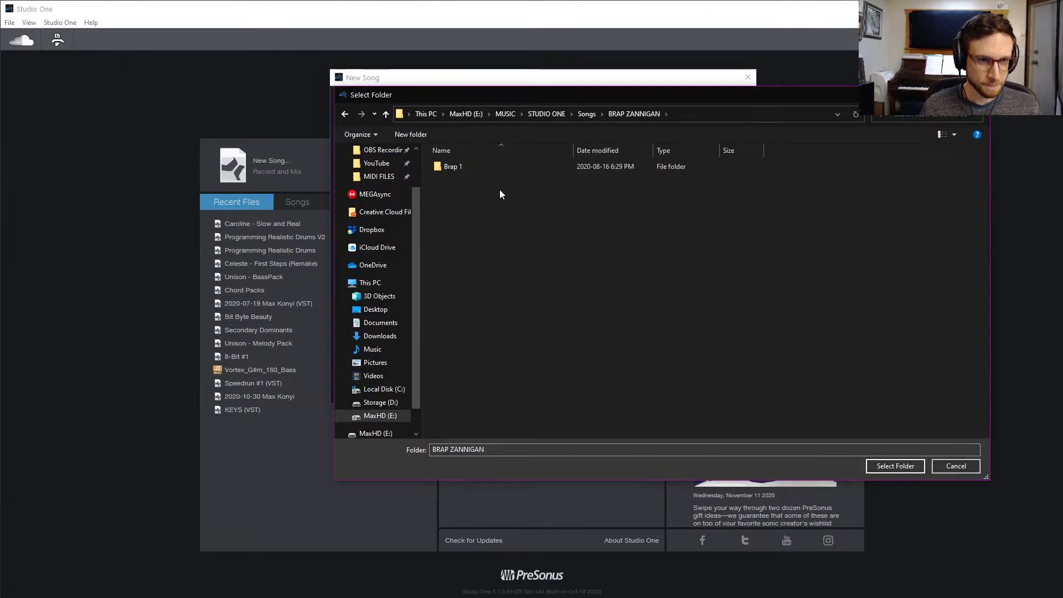
{"action": "left_click", "coordinate": [892, 466]}
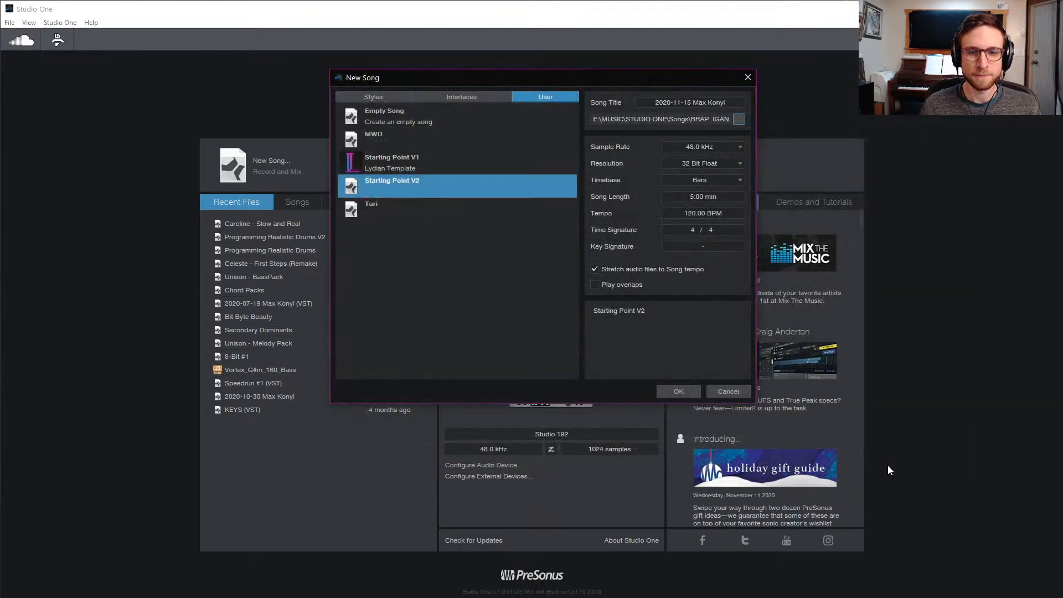
Title the song "Bats in the Cave" and create it
{"action": "left_click", "coordinate": [723, 104]}
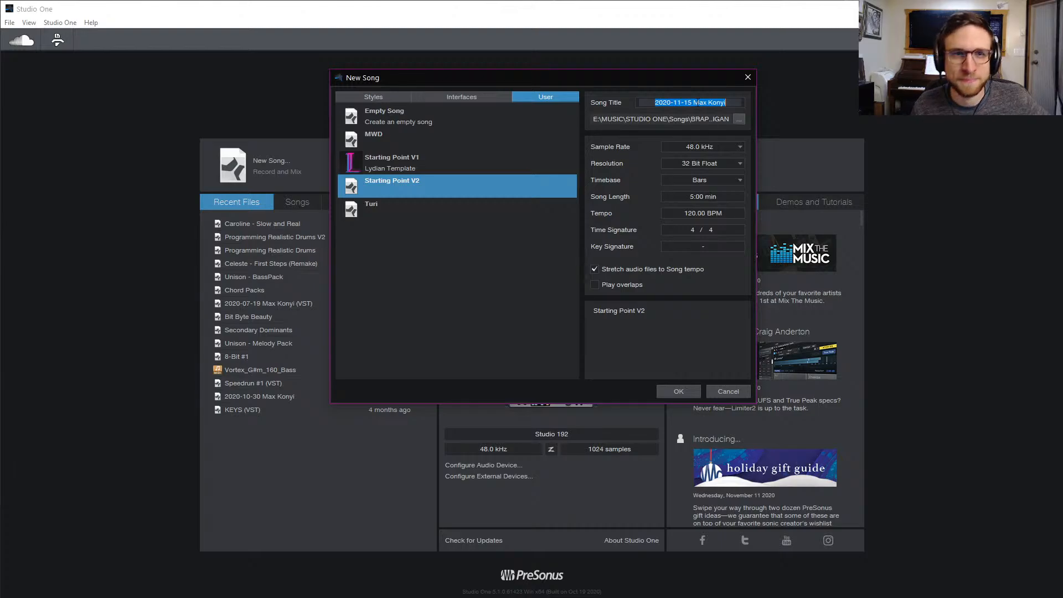
{"action": "type", "text": "Bats in th"}
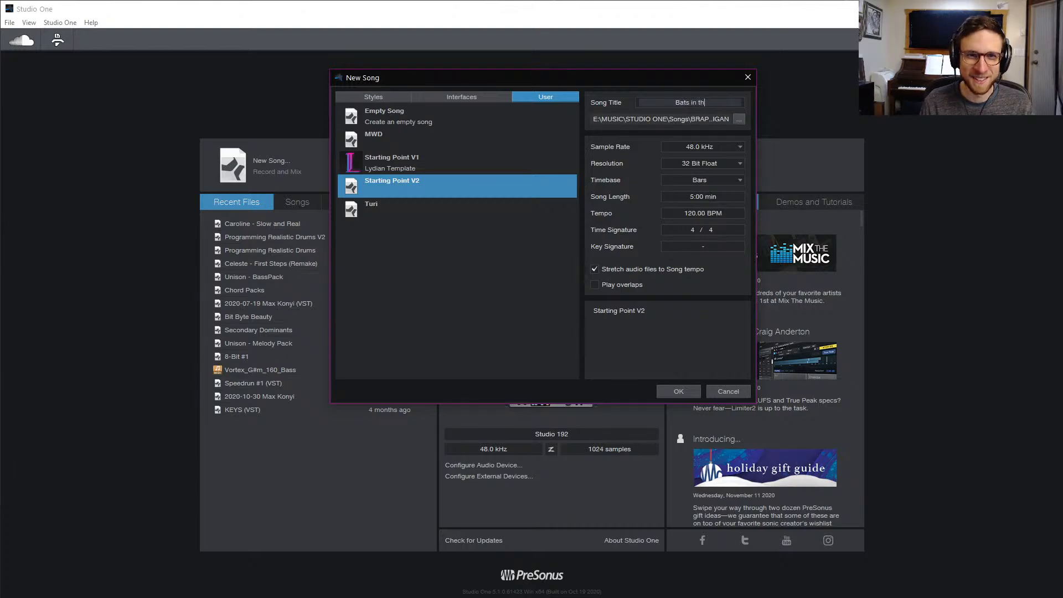
{"action": "type", "text": "e Cave"}
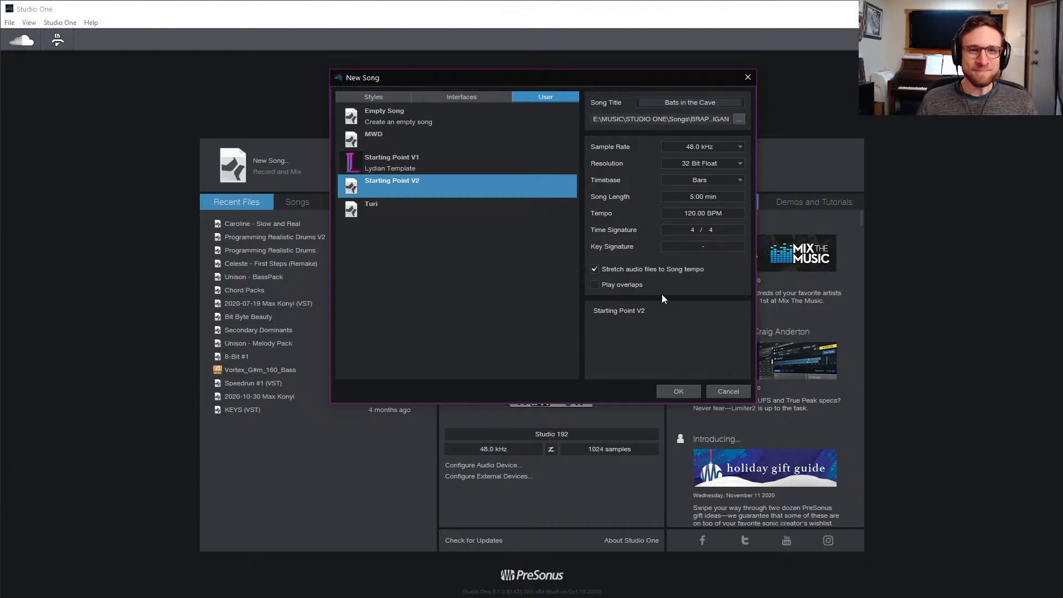
{"action": "left_click", "coordinate": [683, 392]}
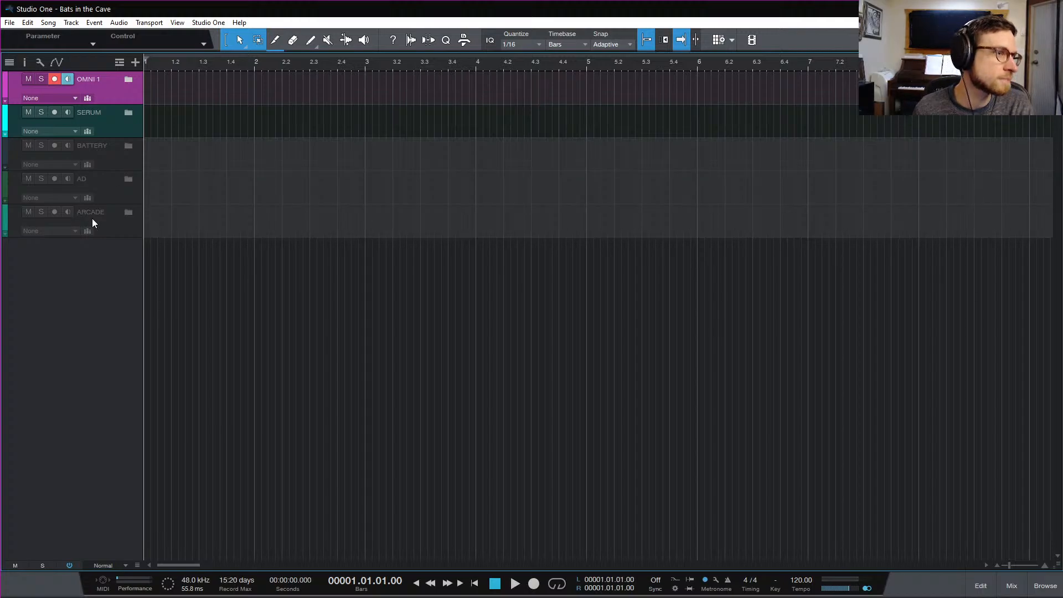
Expand the SERUM folder track to view the tracks inside it, and collapse it again
{"action": "left_click", "coordinate": [127, 113]}
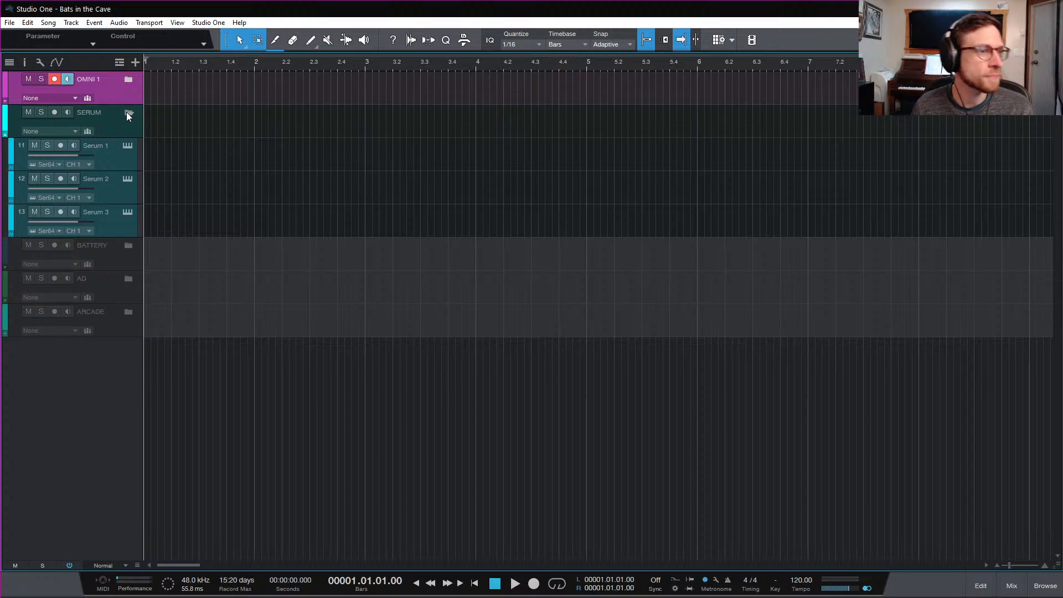
{"action": "left_click", "coordinate": [129, 113]}
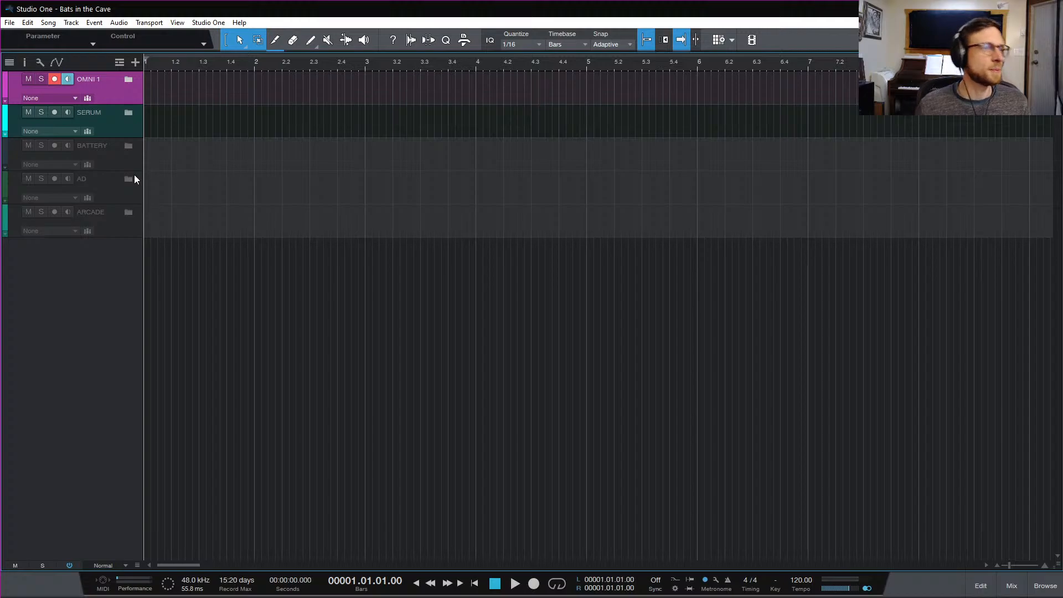
Rename the song to "Cats in the Bave"
{"action": "left_click", "coordinate": [9, 23]}
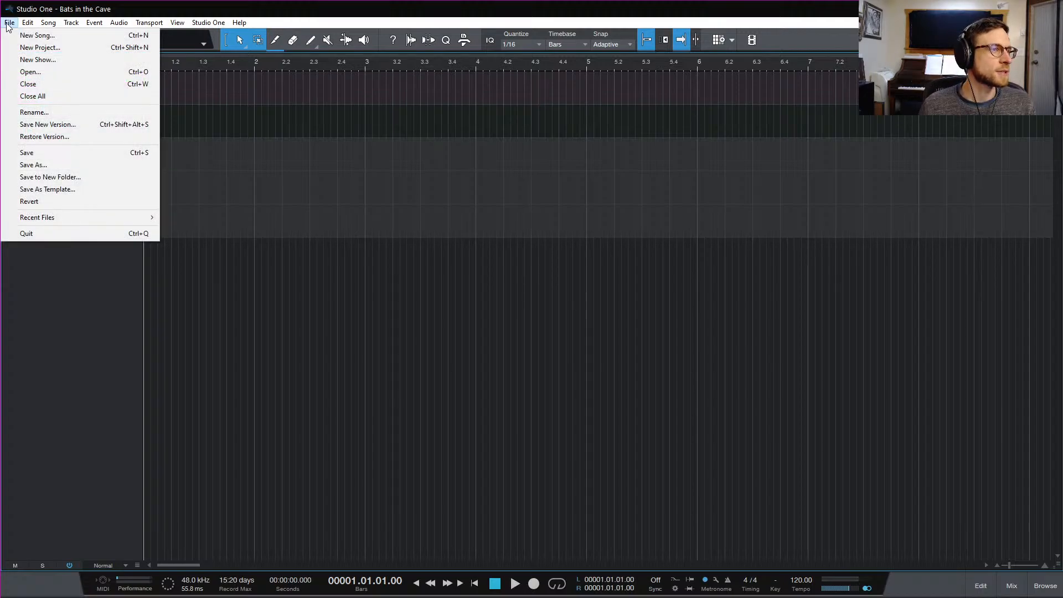
{"action": "left_click", "coordinate": [99, 113]}
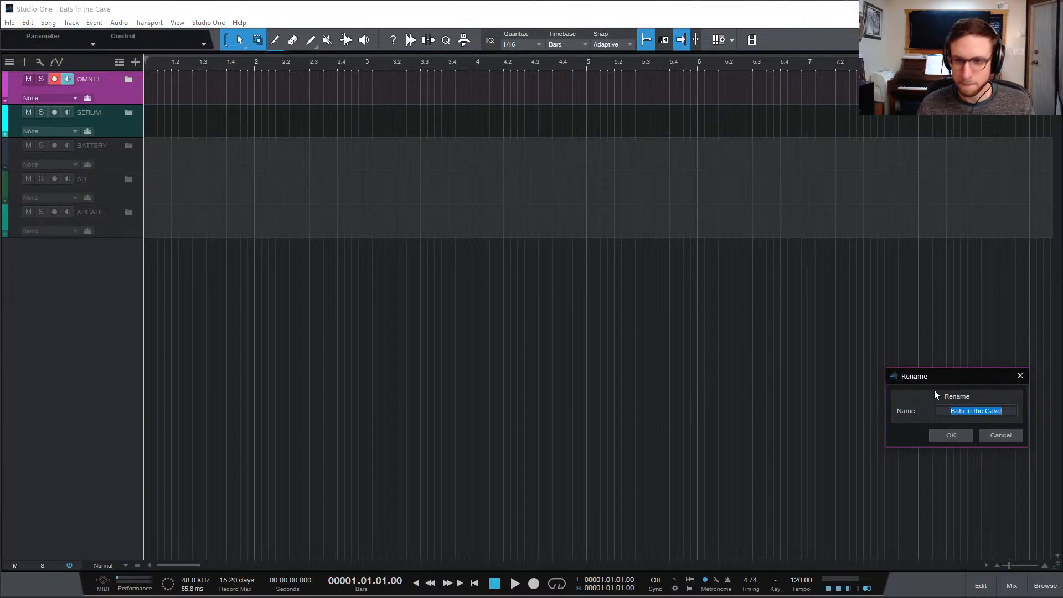
{"action": "type", "text": "Cats in the V"}
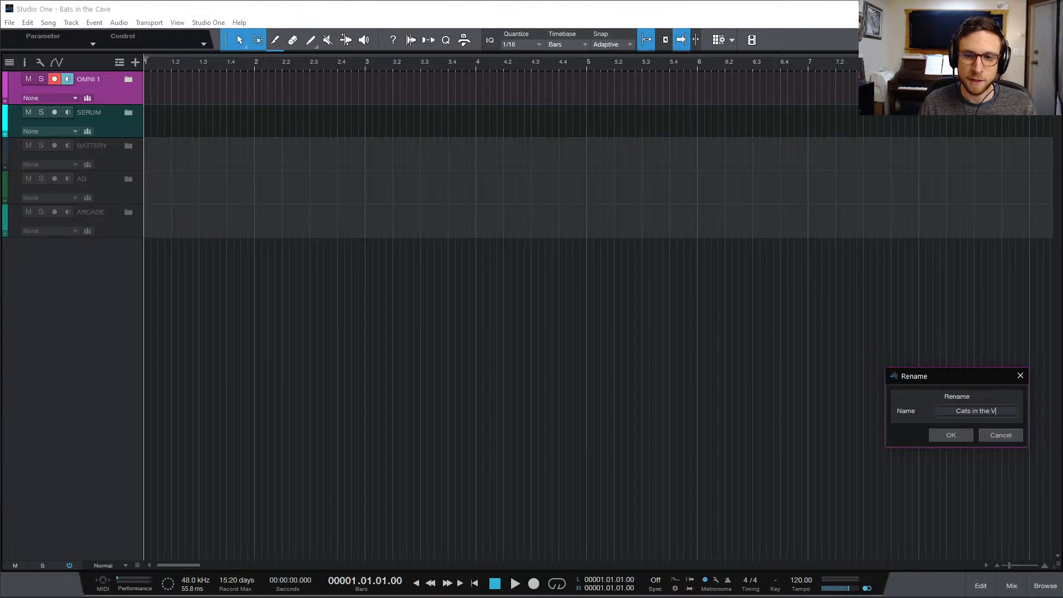
{"action": "key", "text": "BackSpace"}
{"action": "type", "text": "Bave"}
{"action": "key", "text": "Return"}
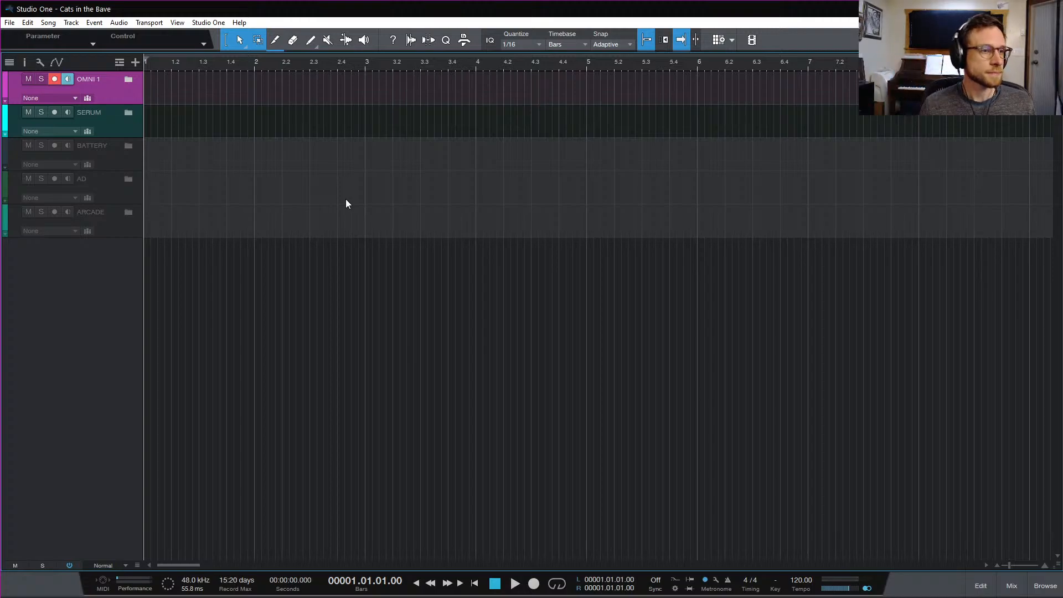
Expand the AD folder track and enable the disabled AD instrument track inside it
{"action": "left_click", "coordinate": [126, 235]}
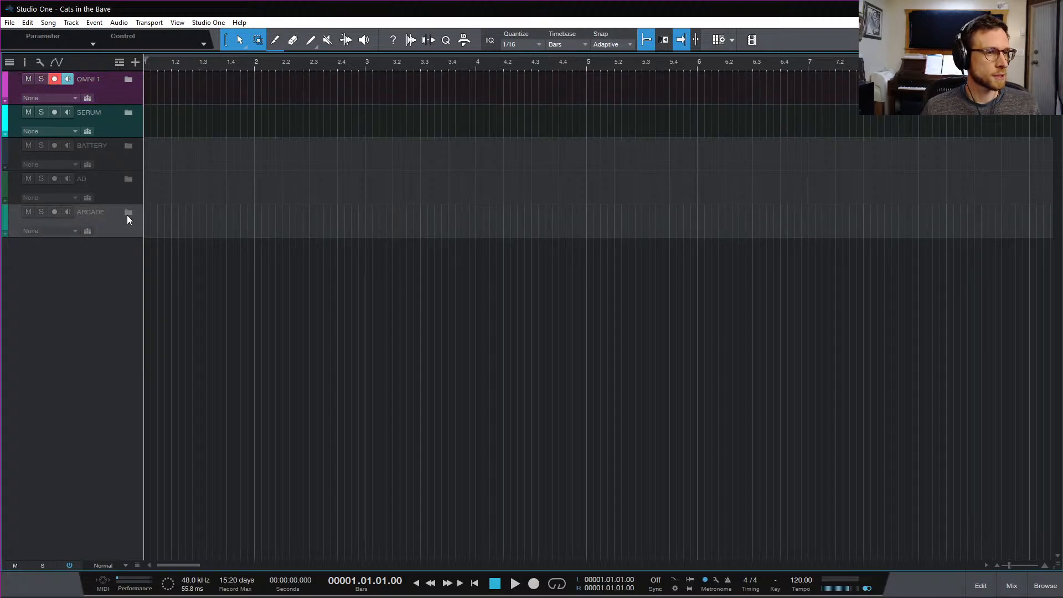
{"action": "left_click", "coordinate": [127, 200]}
{"action": "right_click", "coordinate": [125, 186]}
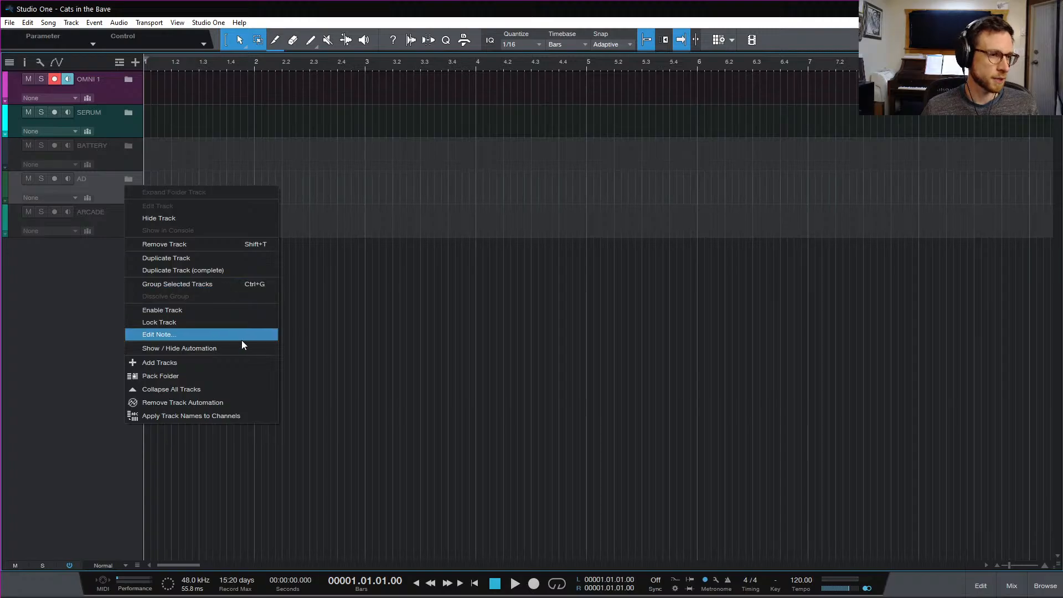
{"action": "left_click", "coordinate": [116, 175]}
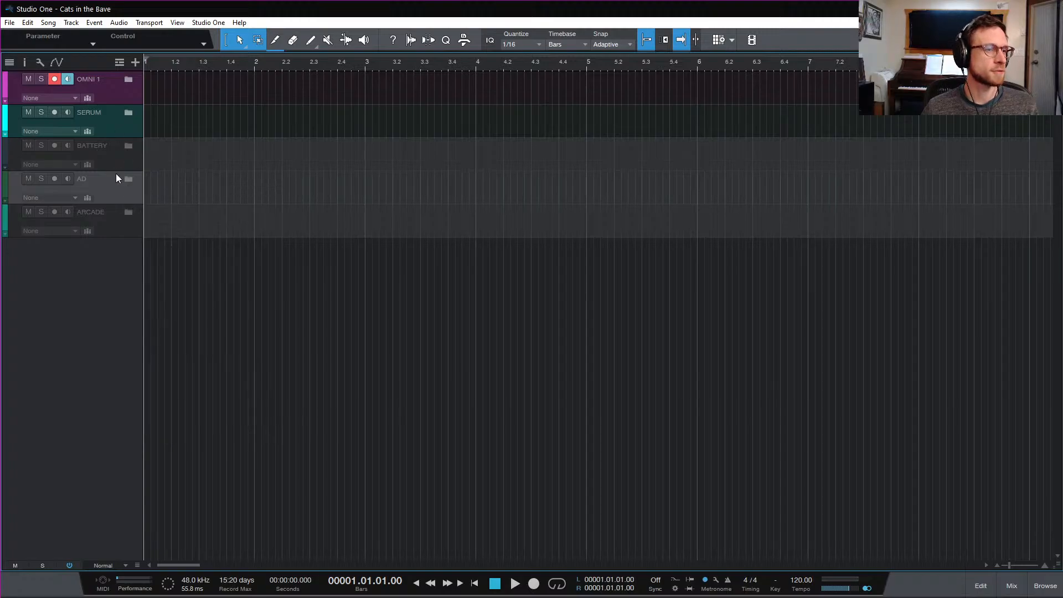
{"action": "left_click", "coordinate": [128, 178]}
{"action": "right_click", "coordinate": [129, 224]}
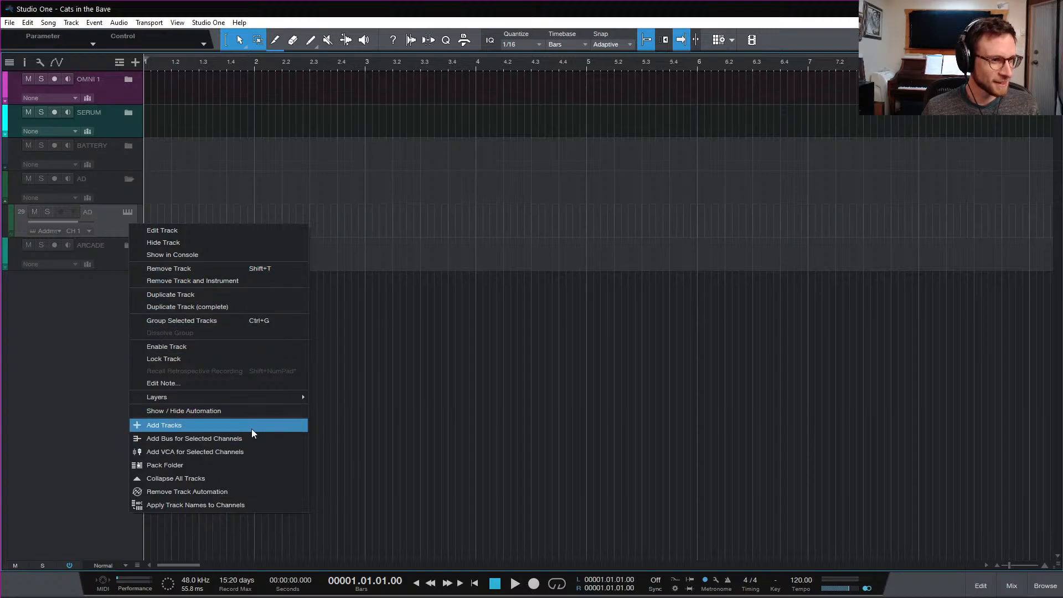
{"action": "left_click", "coordinate": [199, 348]}
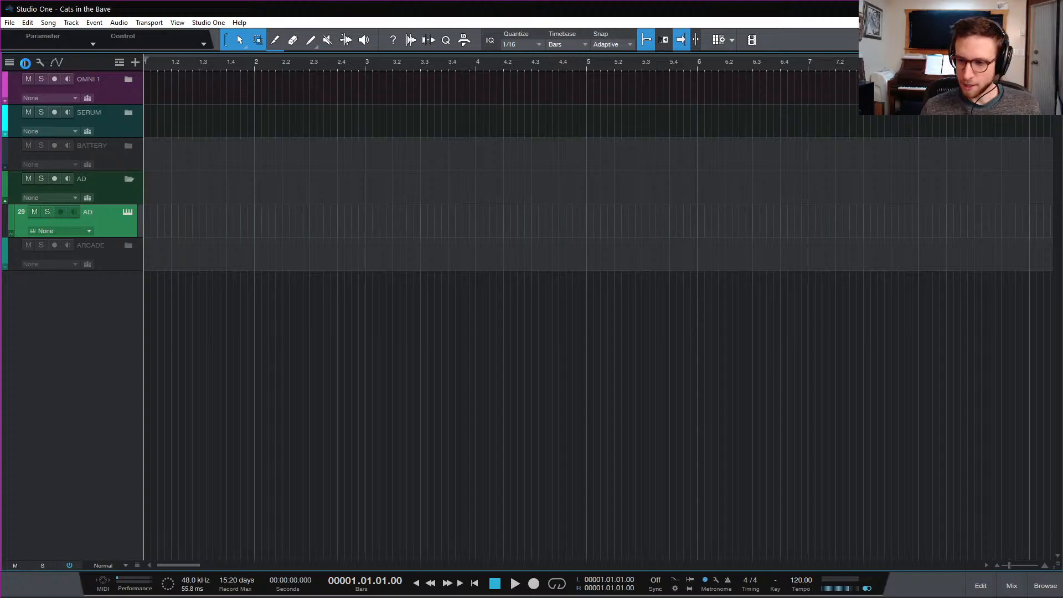
Show the inspector for the AD track and disable all of its insert effects
{"action": "left_click", "coordinate": [26, 63]}
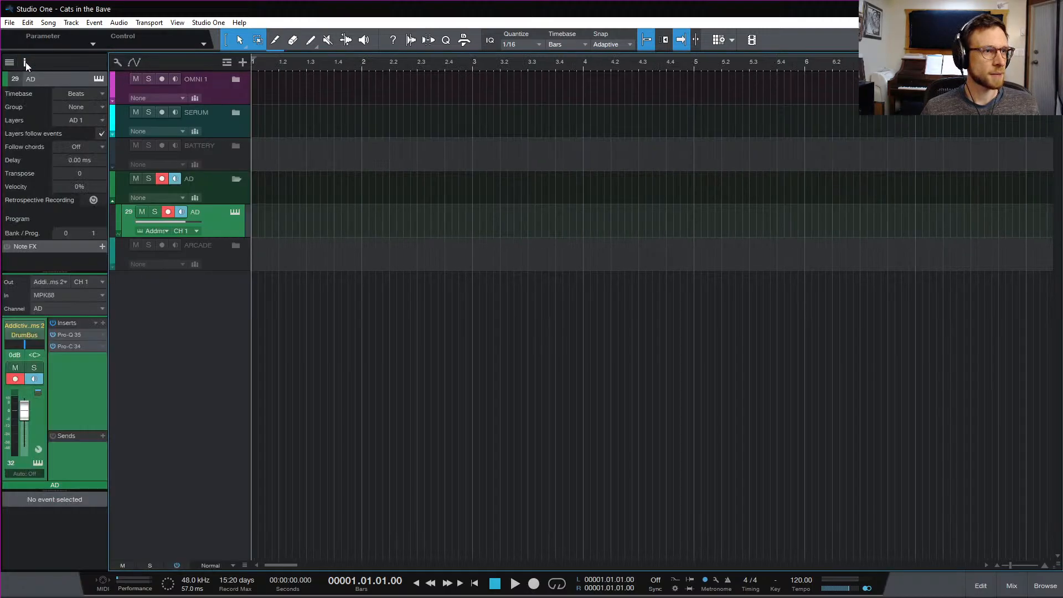
{"action": "right_click", "coordinate": [79, 318]}
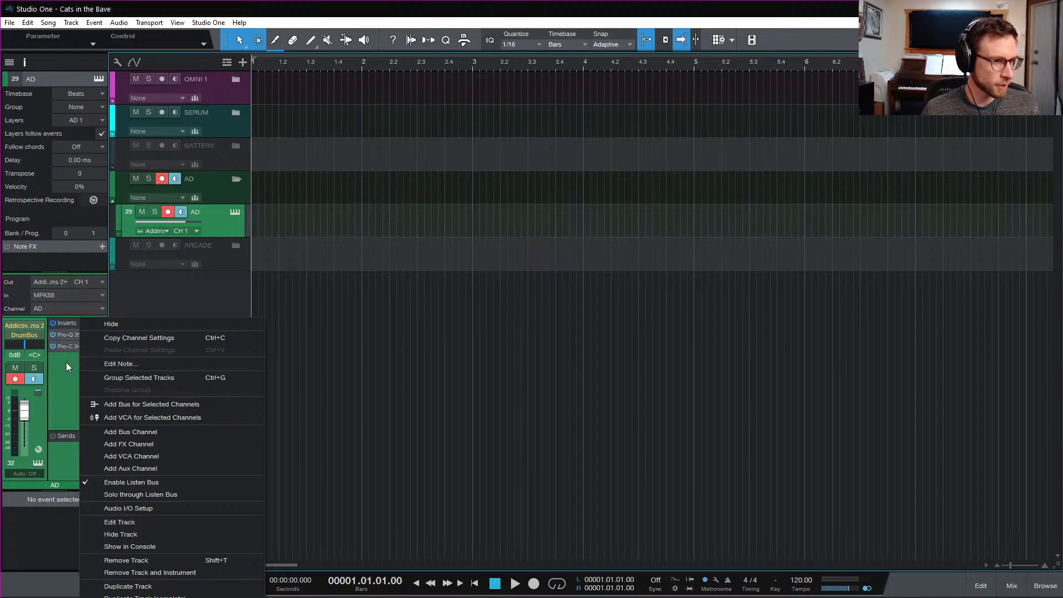
{"action": "left_click", "coordinate": [66, 363]}
{"action": "left_click", "coordinate": [95, 321]}
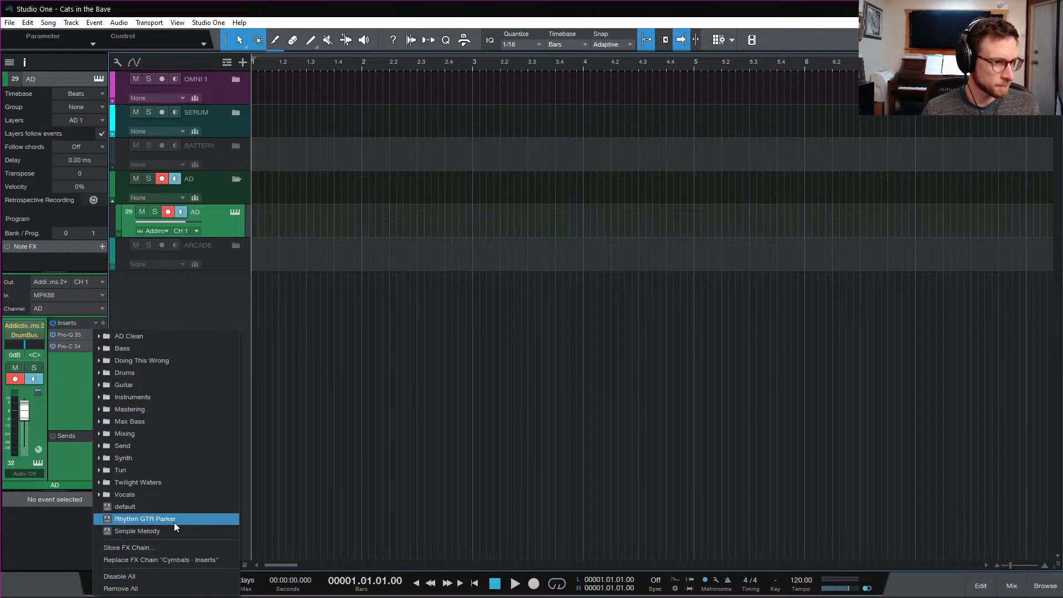
{"action": "left_click", "coordinate": [175, 578]}
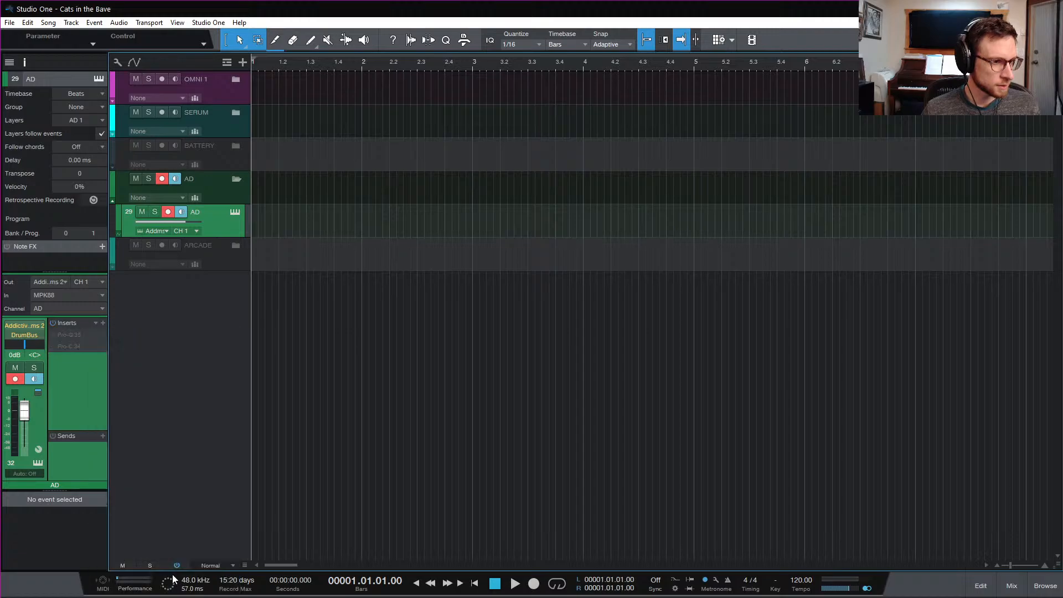
Open the AD track's Addictive Drums 2 instrument, show its Kit page, and reposition the plug-in window over the arrangement
{"action": "left_click", "coordinate": [39, 463]}
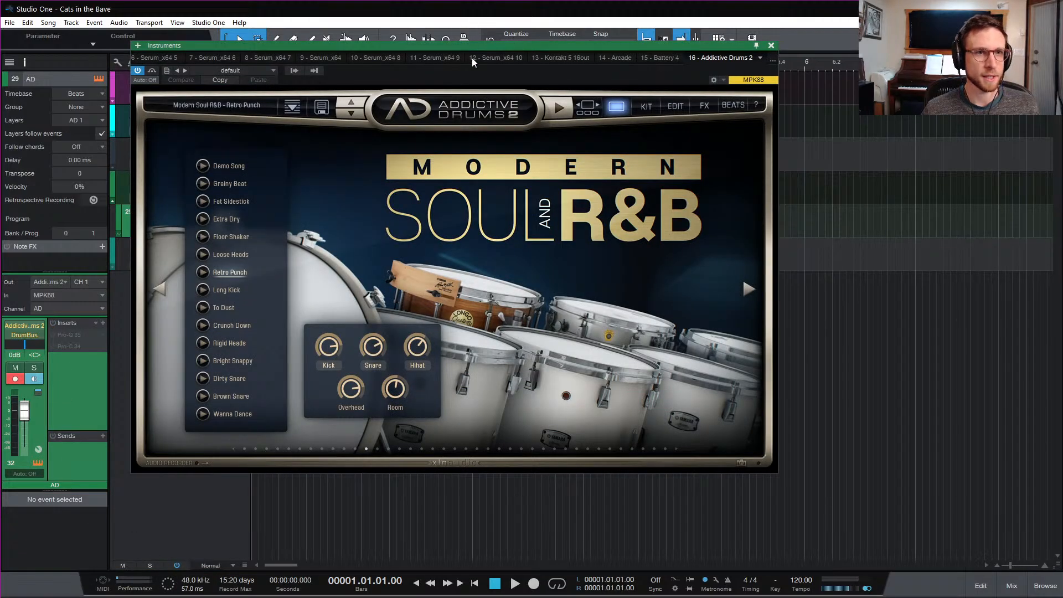
{"action": "left_click_drag", "start_coordinate": [476, 45], "coordinate": [608, 135]}
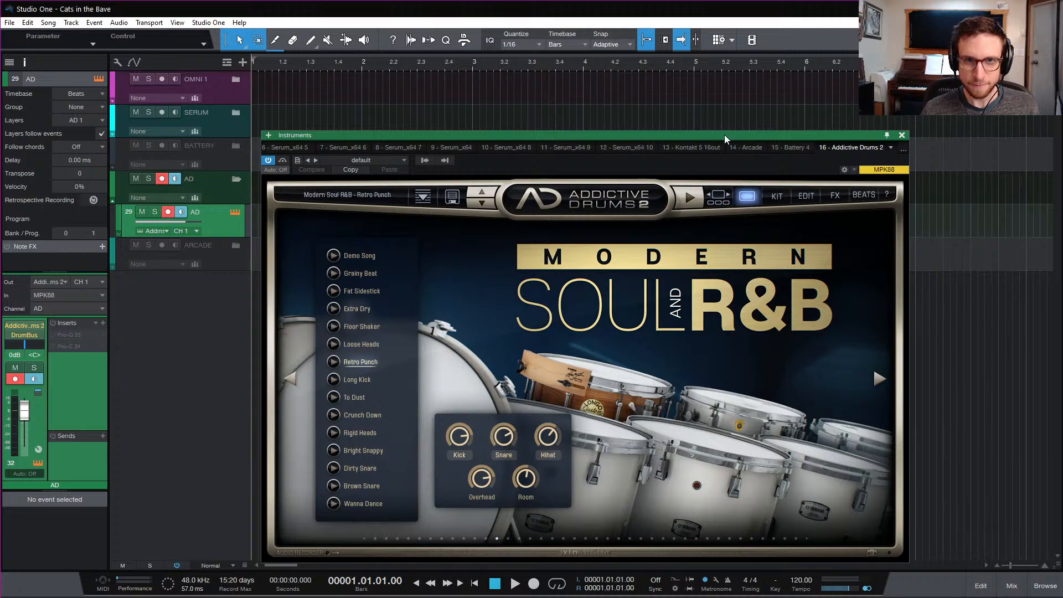
{"action": "left_click_drag", "start_coordinate": [724, 135], "coordinate": [733, 92]}
{"action": "left_click", "coordinate": [760, 114]}
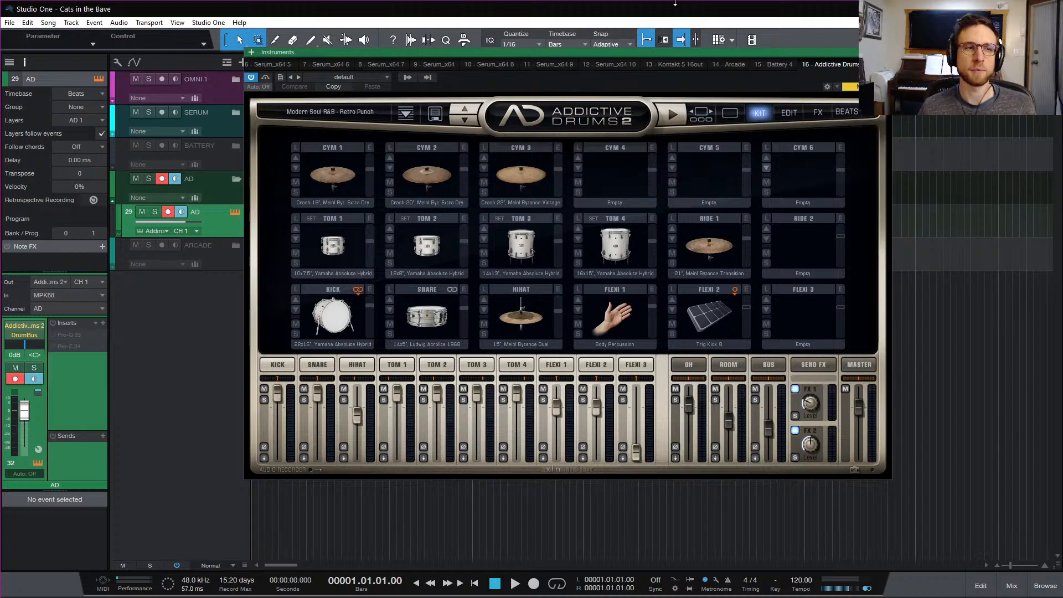
{"action": "left_click_drag", "start_coordinate": [669, 52], "coordinate": [704, 76]}
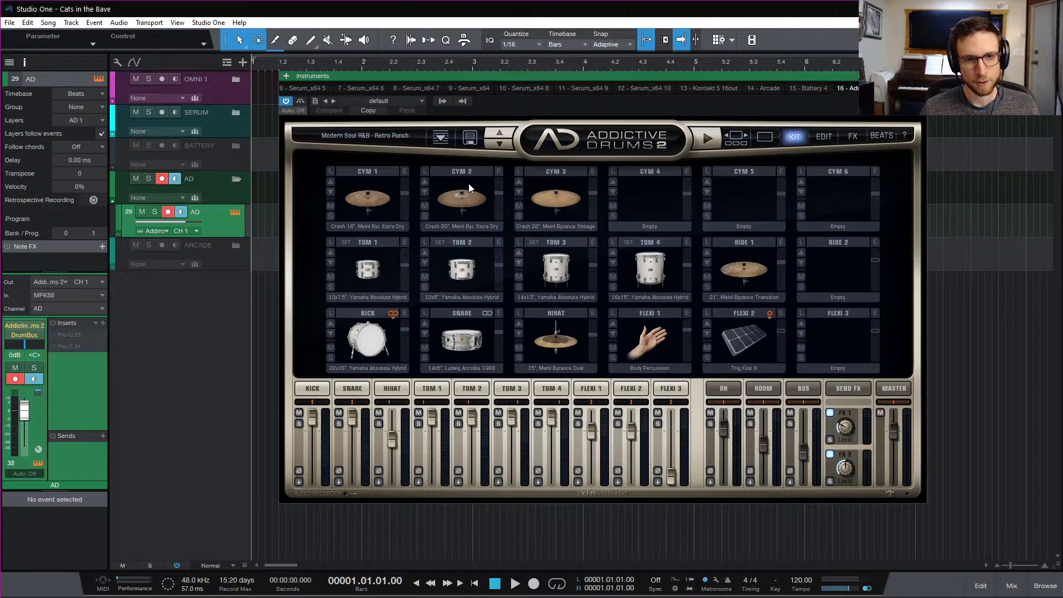
Load the user preset "Brap 1" from the Addictive Drums 2 preset browser and move the plug-in window higher over the arrangement
{"action": "left_click", "coordinate": [391, 136]}
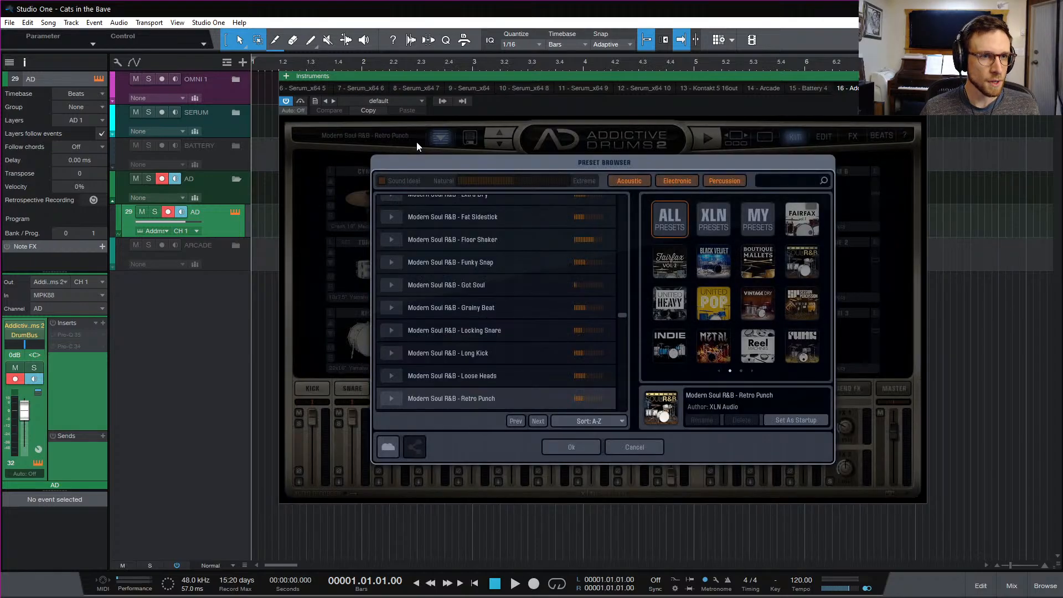
{"action": "left_click", "coordinate": [741, 220]}
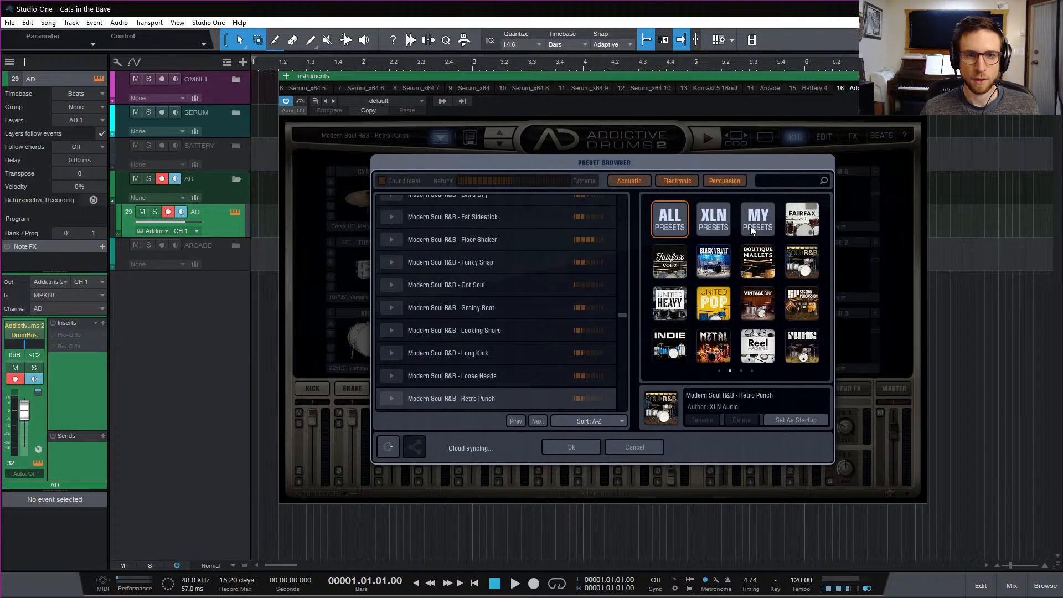
{"action": "scroll", "coordinate": [517, 281], "scroll_direction": "up", "scroll_amount": 10}
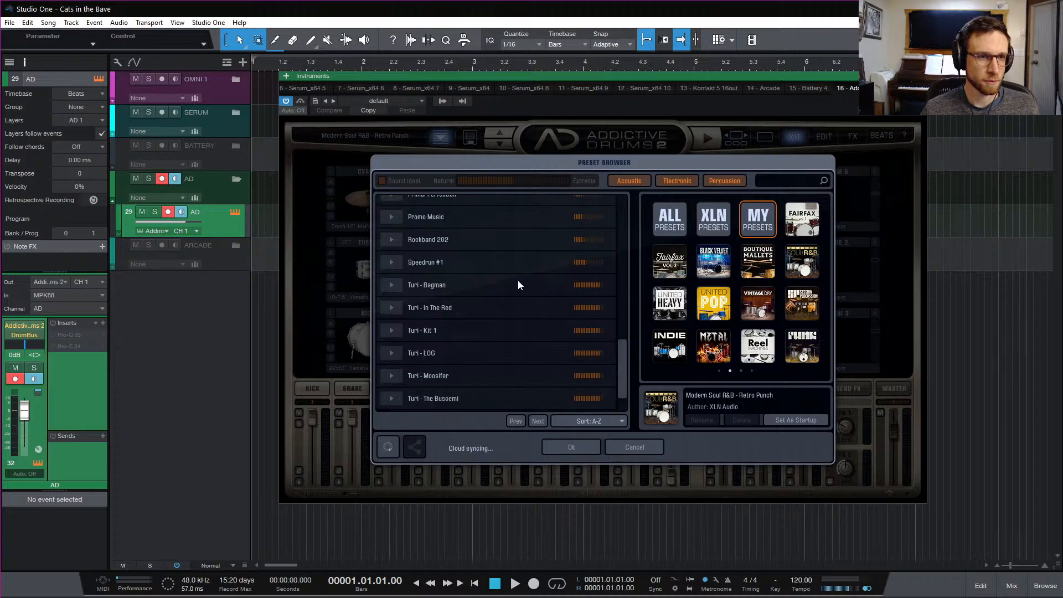
{"action": "scroll", "coordinate": [519, 278], "scroll_direction": "down", "scroll_amount": 2}
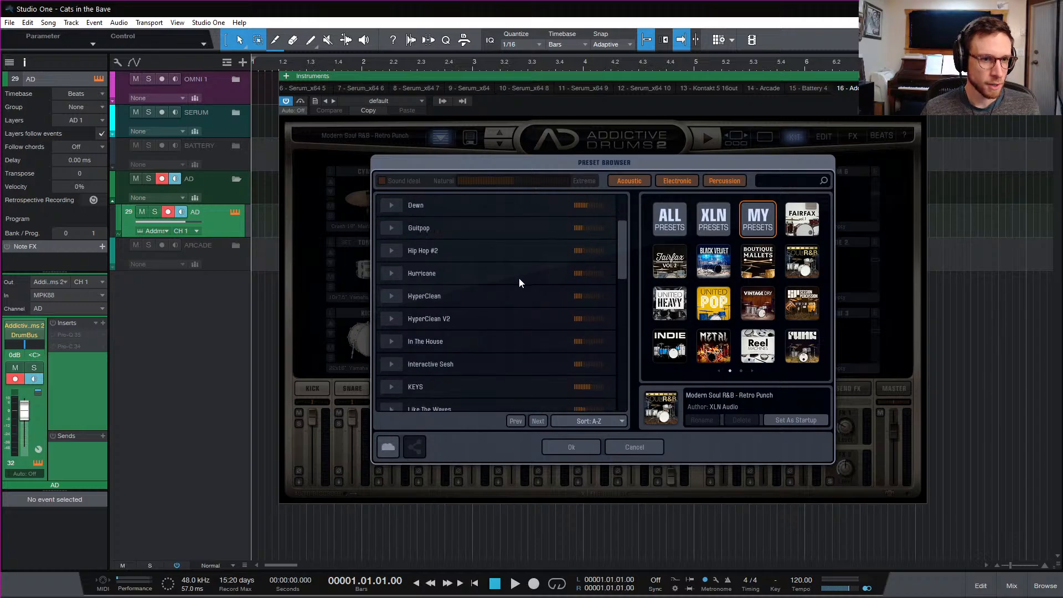
{"action": "scroll", "coordinate": [519, 278], "scroll_direction": "up", "scroll_amount": 3}
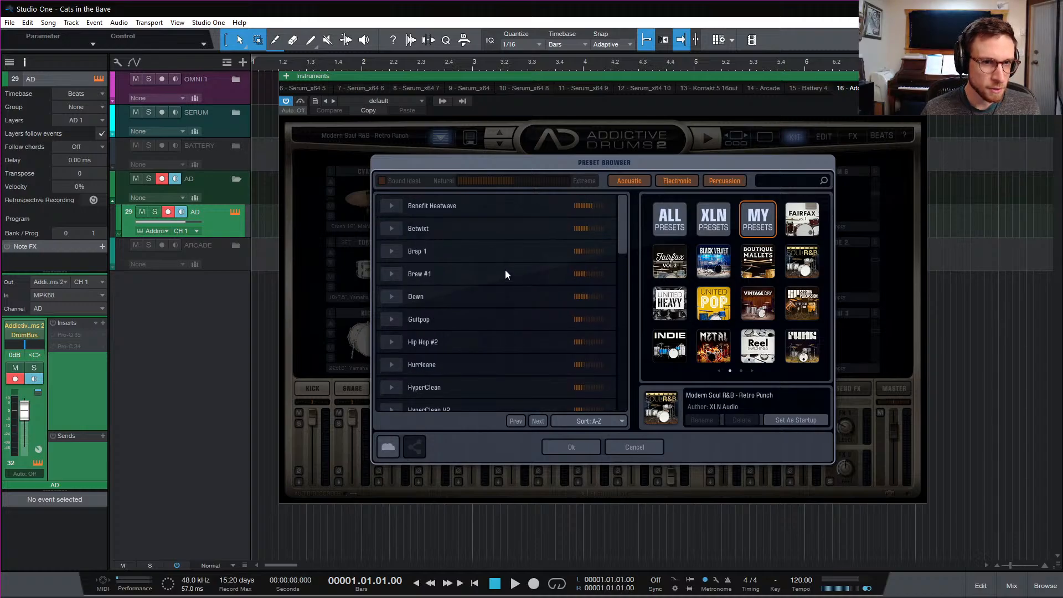
{"action": "left_click", "coordinate": [501, 251]}
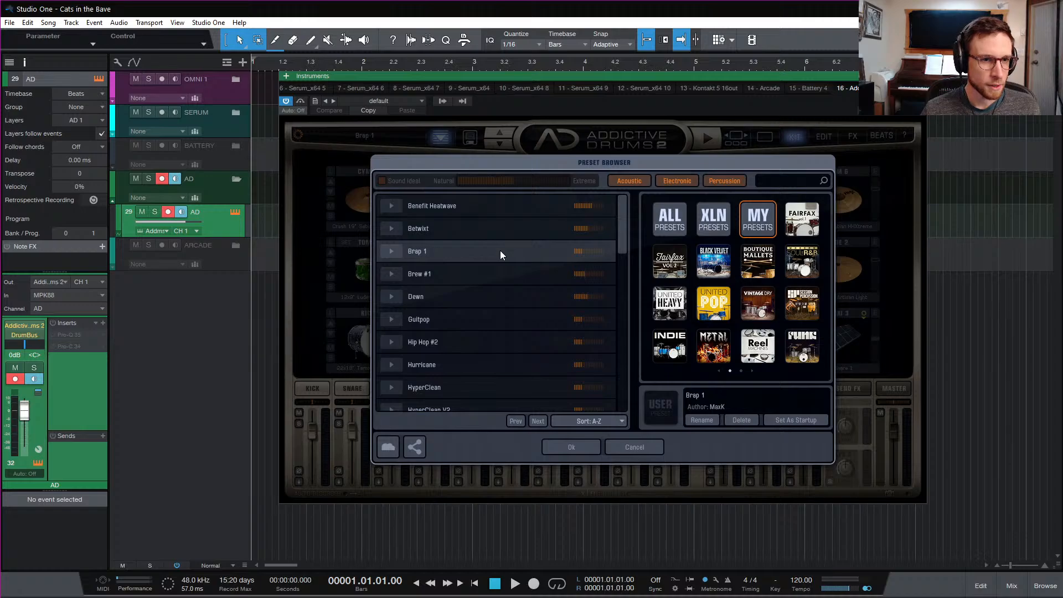
{"action": "double_click", "coordinate": [500, 250]}
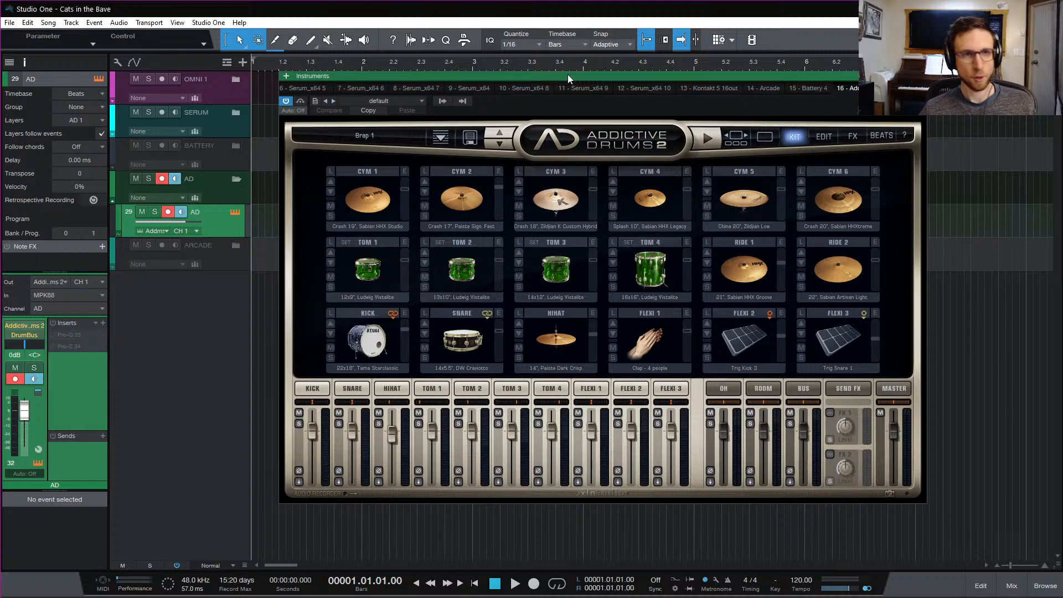
{"action": "left_click_drag", "start_coordinate": [568, 74], "coordinate": [560, 31]}
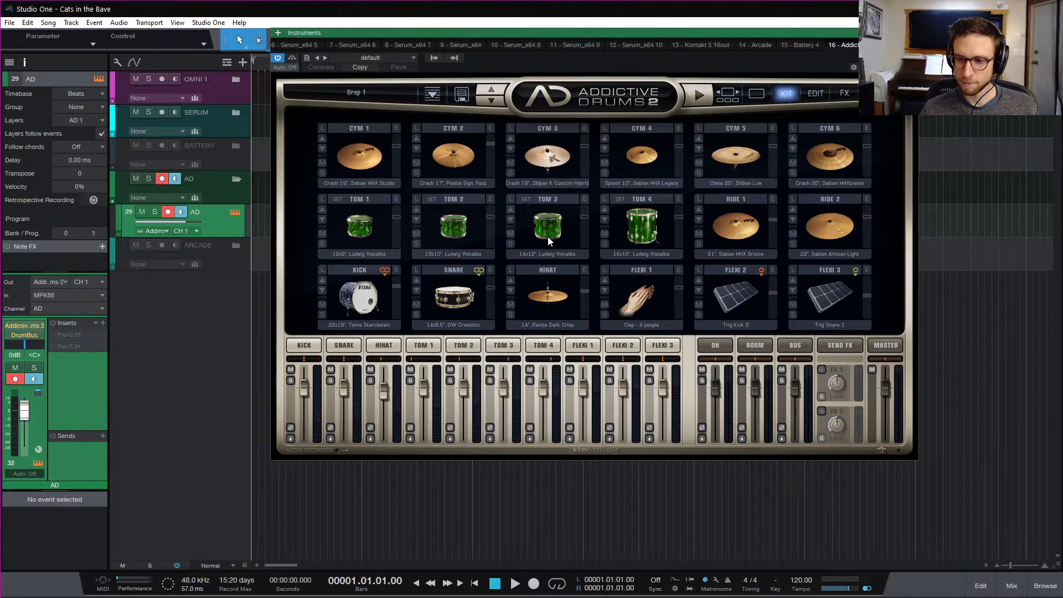
{"action": "left_click_drag", "start_coordinate": [622, 32], "coordinate": [620, 35]}
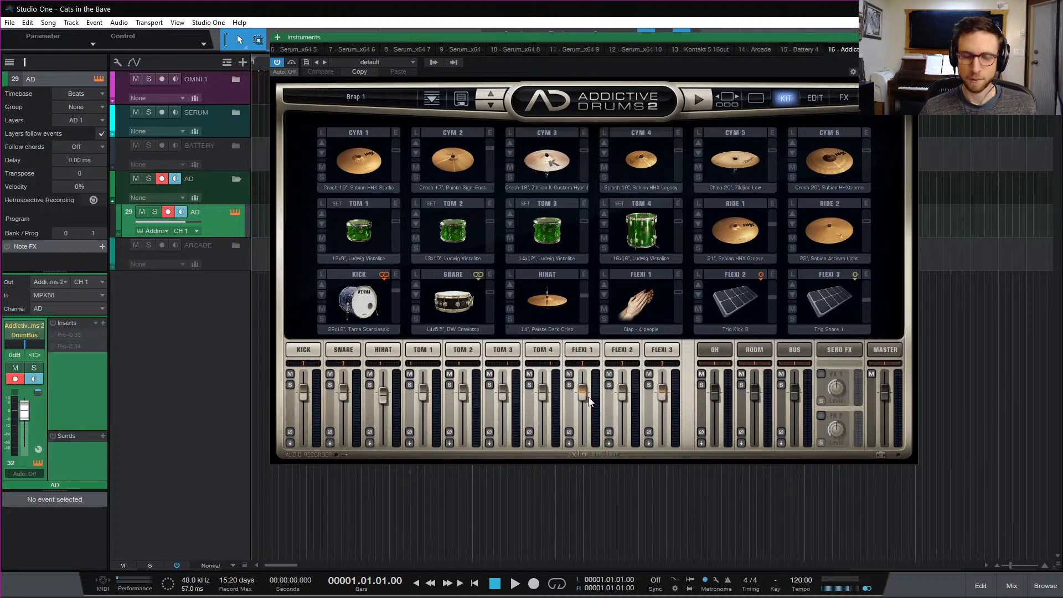
{"action": "left_click_drag", "start_coordinate": [526, 38], "coordinate": [524, 34]}
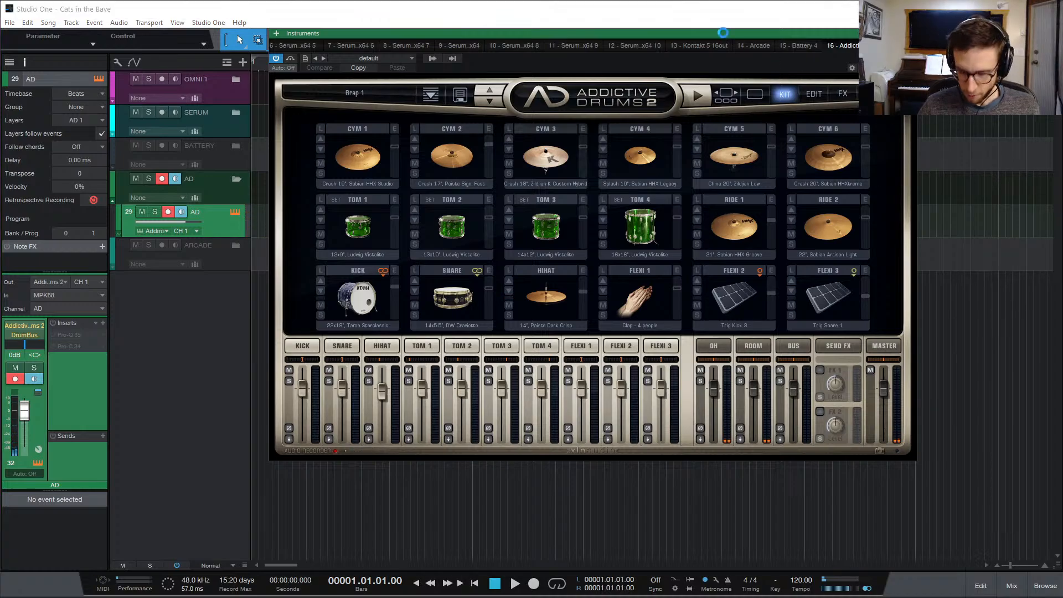
Set the audio device block size to 128 samples in the audio setup options and apply the change
{"action": "key", "text": "ctrl+comma"}
{"action": "left_click", "coordinate": [425, 317]}
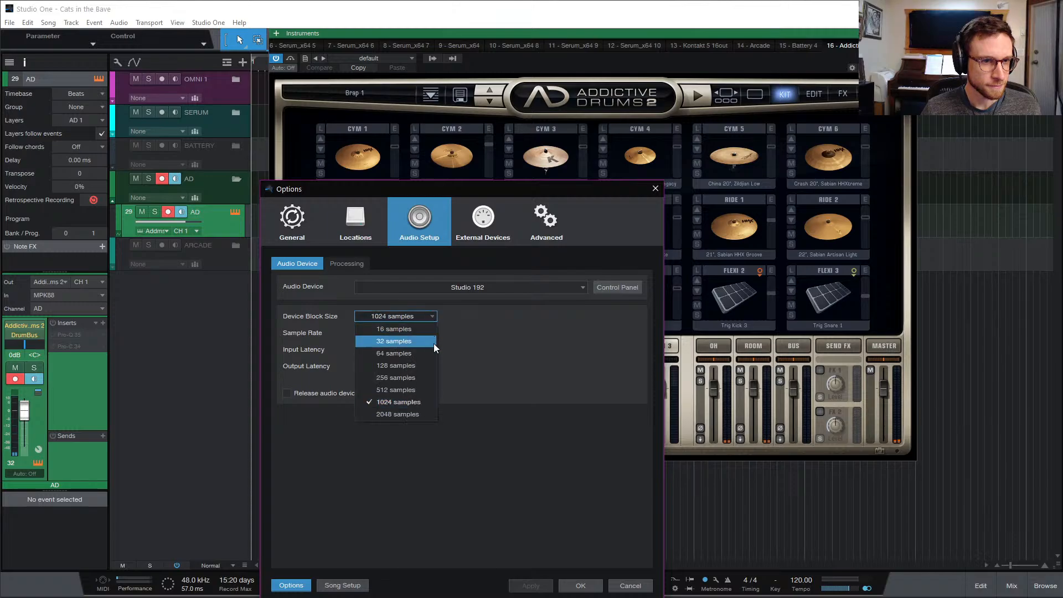
{"action": "left_click", "coordinate": [434, 359]}
{"action": "left_click", "coordinate": [593, 588]}
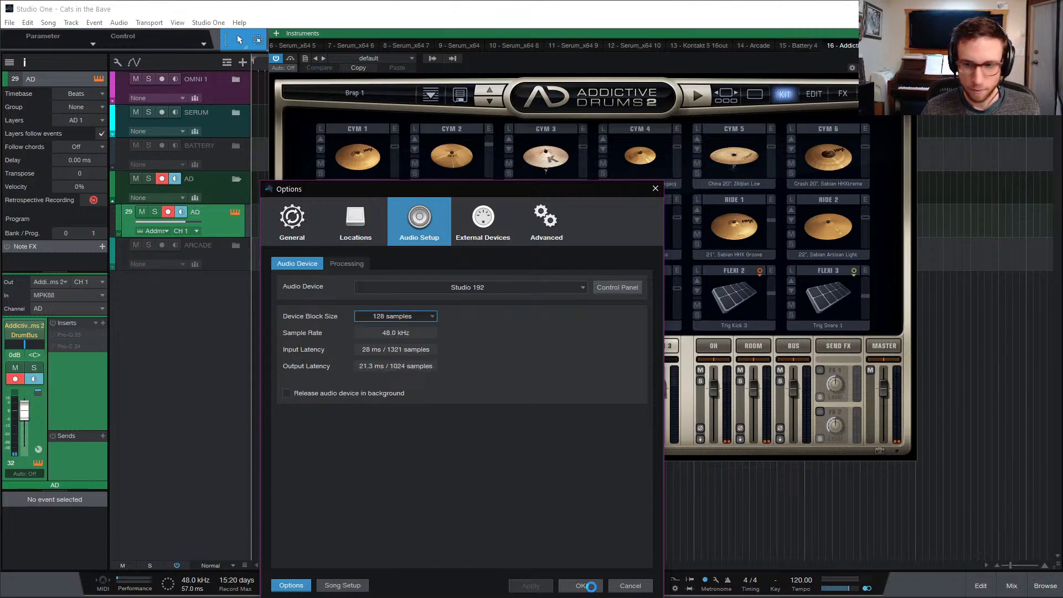
{"action": "left_click", "coordinate": [581, 586]}
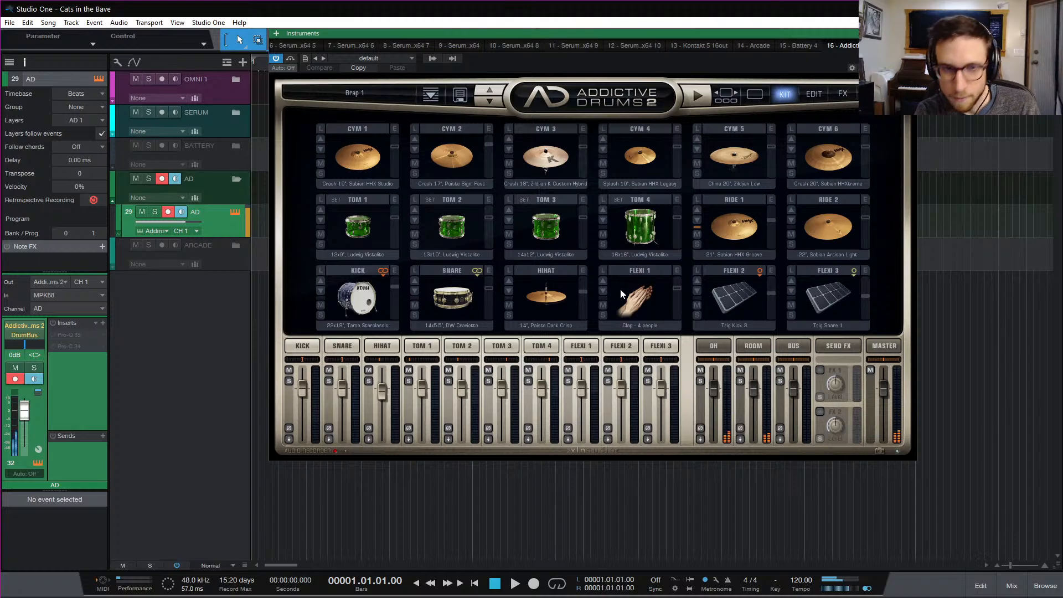
Show the mixing console and shift the Addictive Drums 2 window so that it covers less of the channels
{"action": "left_click", "coordinate": [1011, 585]}
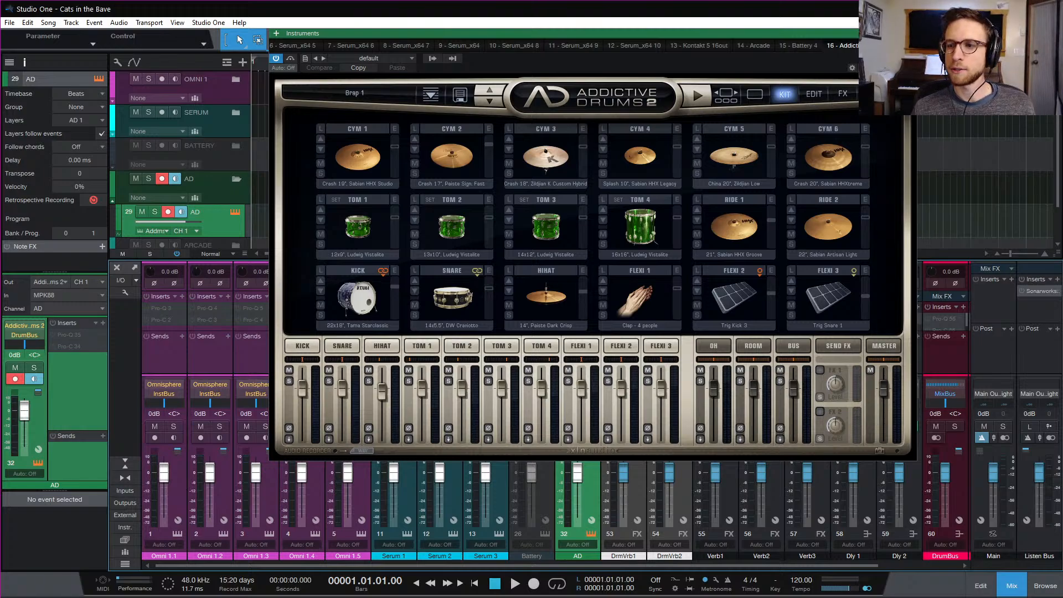
{"action": "left_click_drag", "start_coordinate": [858, 36], "coordinate": [846, 25]}
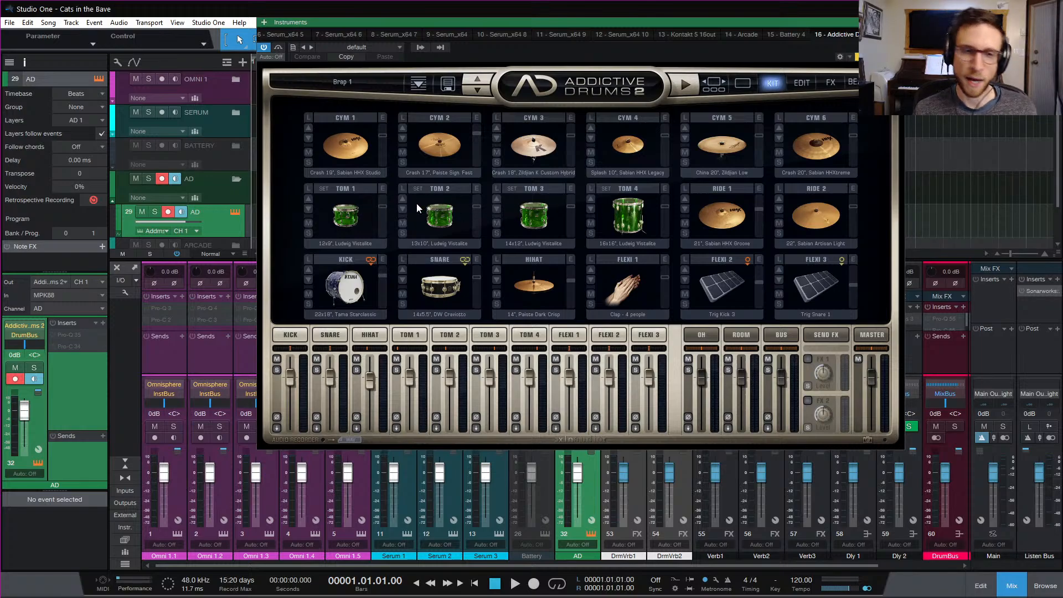
Audition Tom 1 through Tom 4 of the drum kit in order, playing the sequence twice
{"action": "left_click", "coordinate": [360, 199]}
{"action": "left_click", "coordinate": [440, 208]}
{"action": "left_click", "coordinate": [548, 206]}
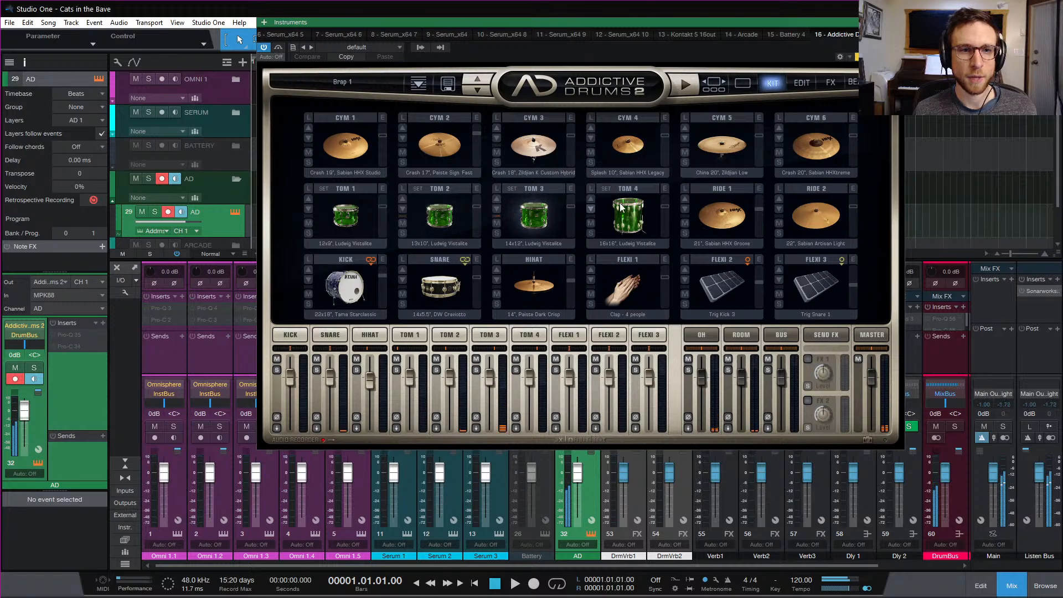
{"action": "left_click", "coordinate": [621, 205]}
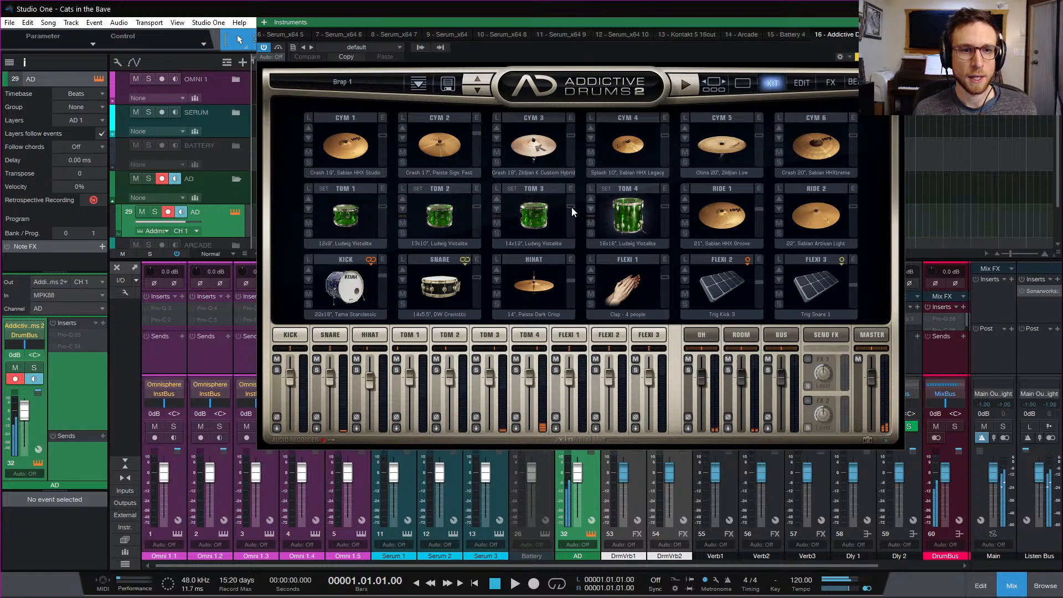
{"action": "left_click", "coordinate": [358, 200]}
{"action": "left_click", "coordinate": [420, 202]}
{"action": "left_click", "coordinate": [510, 206]}
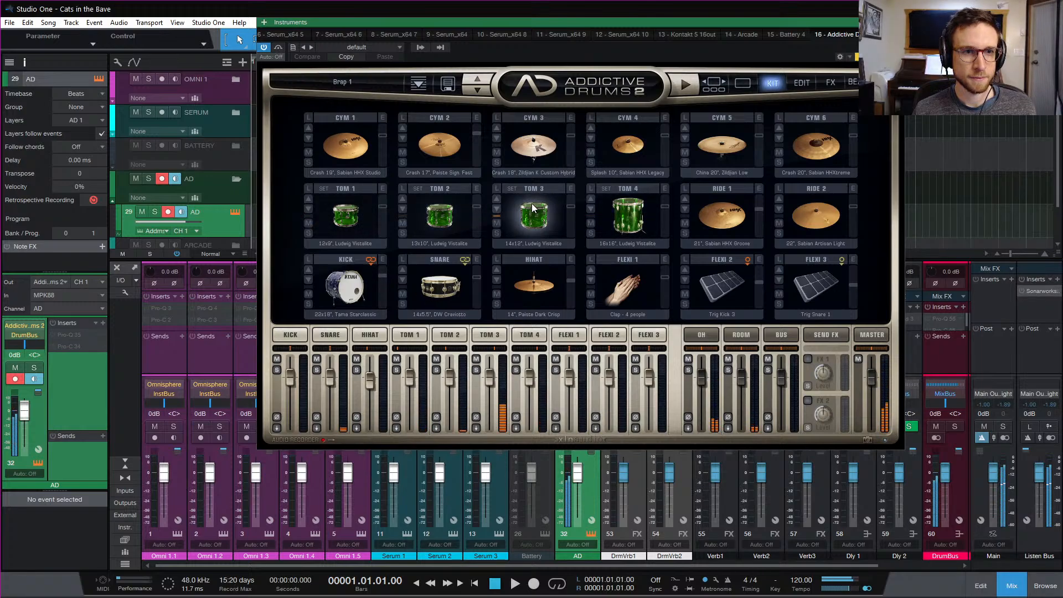
{"action": "left_click", "coordinate": [620, 203]}
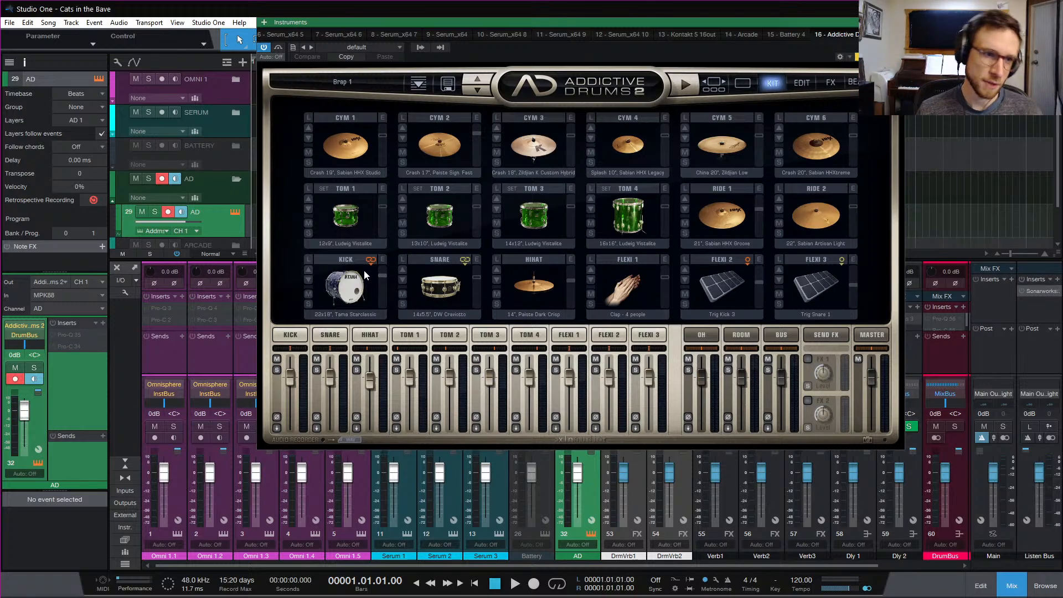
Audition the kick, snare, hi-hat, Flexi 1 clap and Flexi 2 trigger, then compare with the kick again
{"action": "left_click", "coordinate": [350, 269]}
{"action": "left_click", "coordinate": [349, 269]}
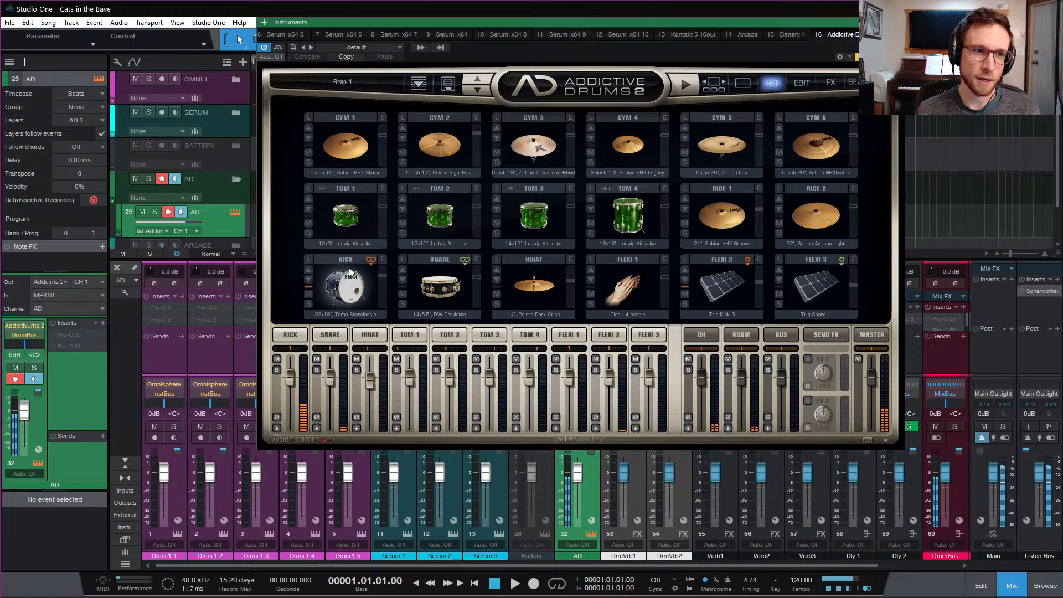
{"action": "left_click", "coordinate": [453, 273]}
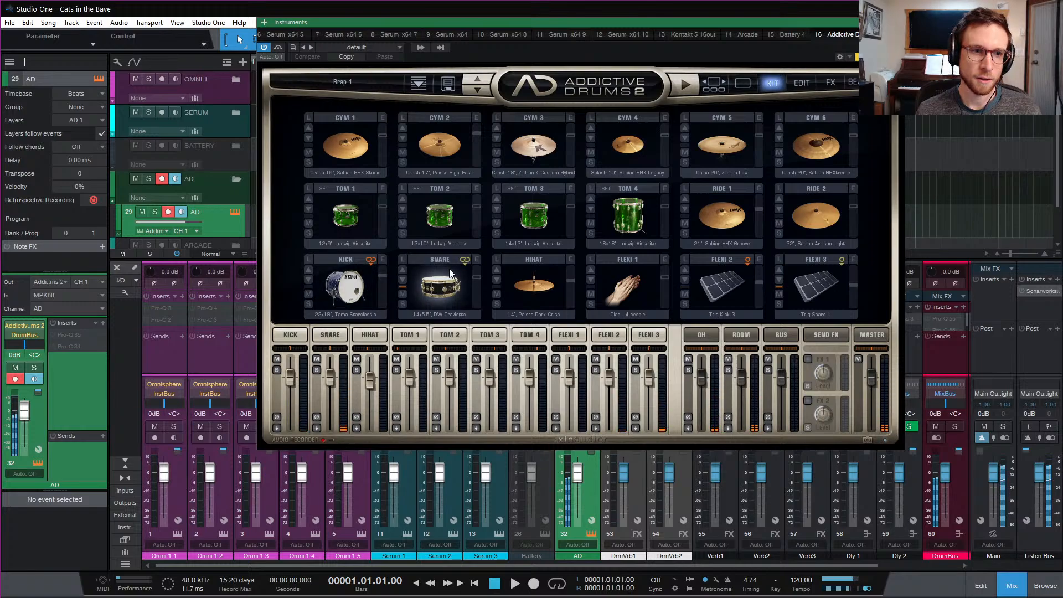
{"action": "left_click", "coordinate": [533, 271]}
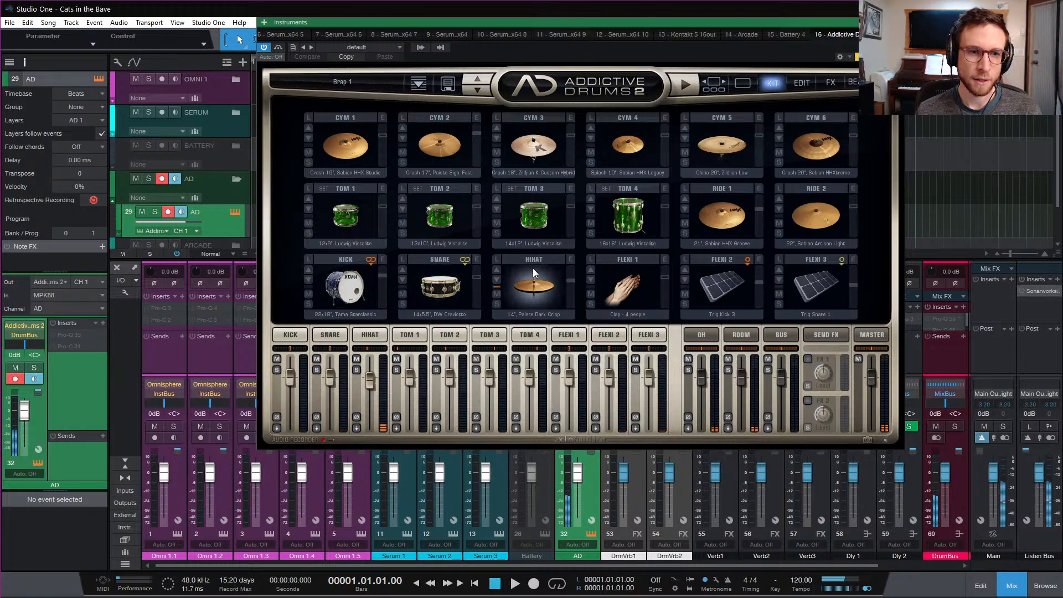
{"action": "left_click", "coordinate": [624, 267]}
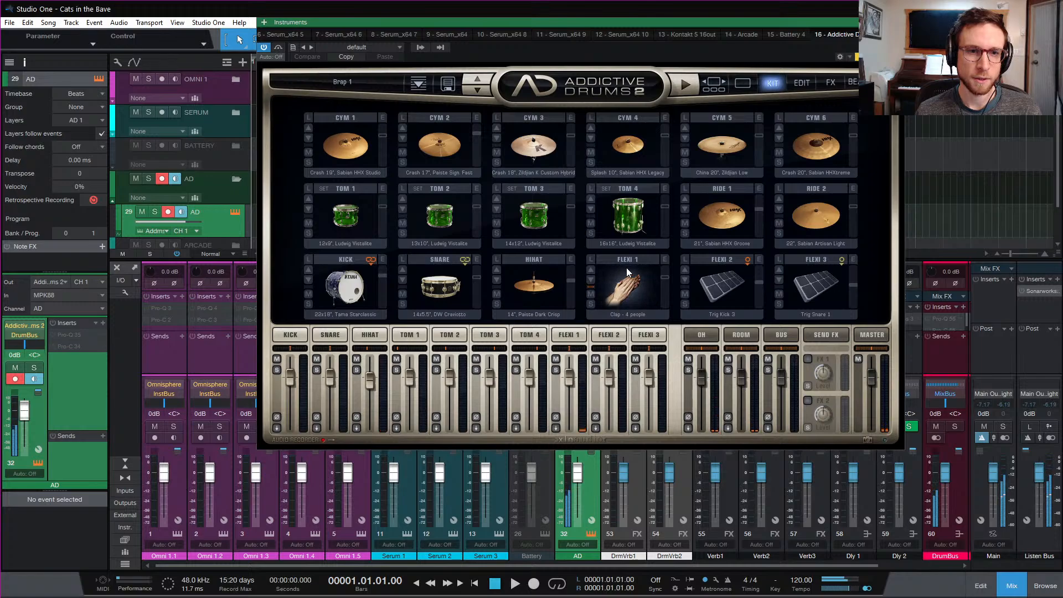
{"action": "left_click", "coordinate": [716, 275]}
{"action": "left_click", "coordinate": [353, 274]}
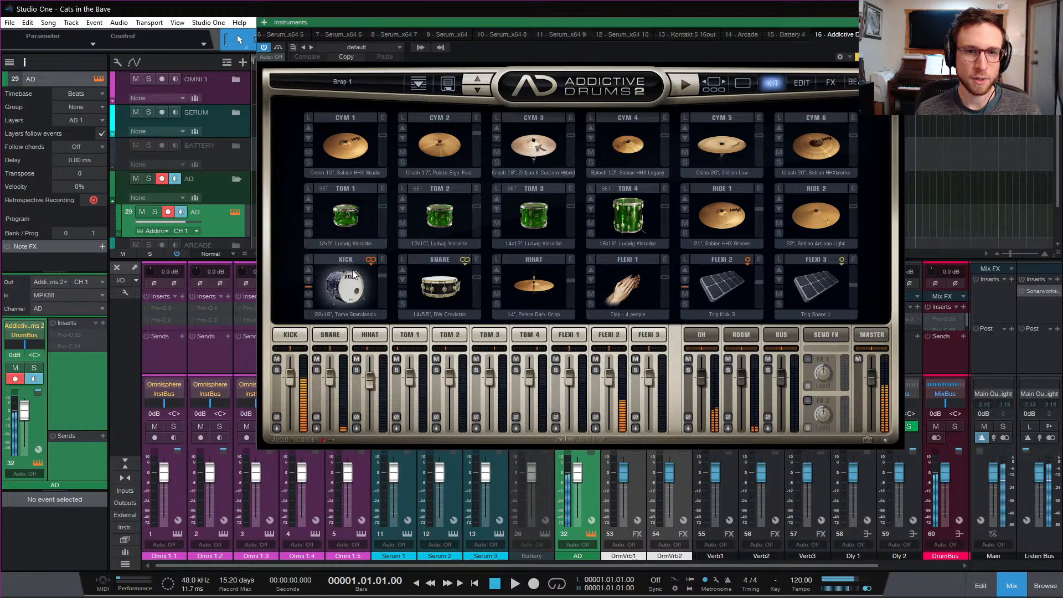
{"action": "left_click", "coordinate": [353, 274]}
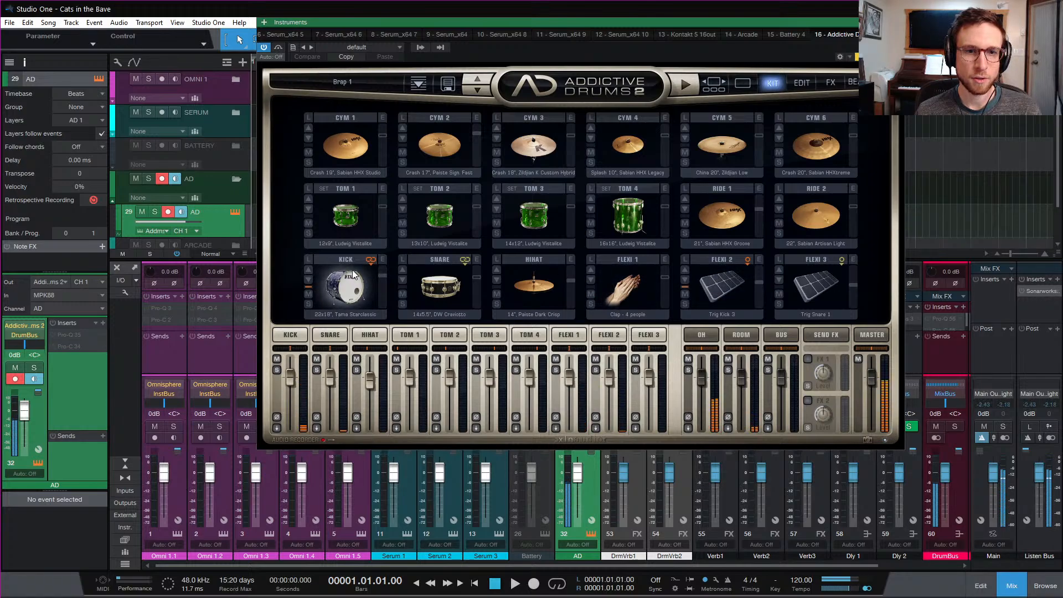
Audition Ride 1 and Ride 2 and all six cymbals of the kit
{"action": "left_click", "coordinate": [716, 197]}
{"action": "left_click", "coordinate": [823, 196]}
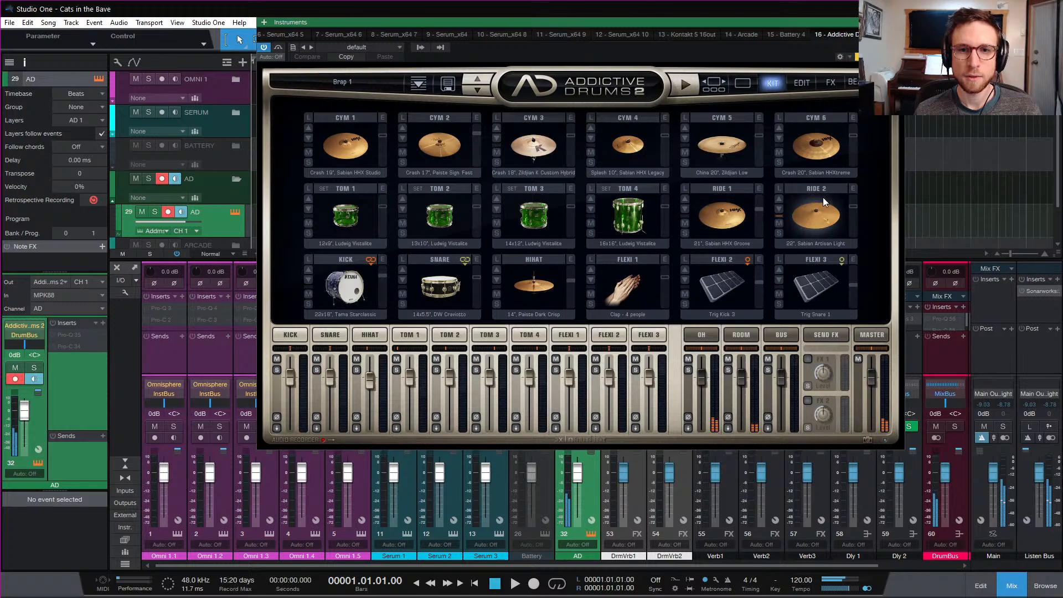
{"action": "left_click", "coordinate": [729, 198]}
{"action": "left_click", "coordinate": [795, 199]}
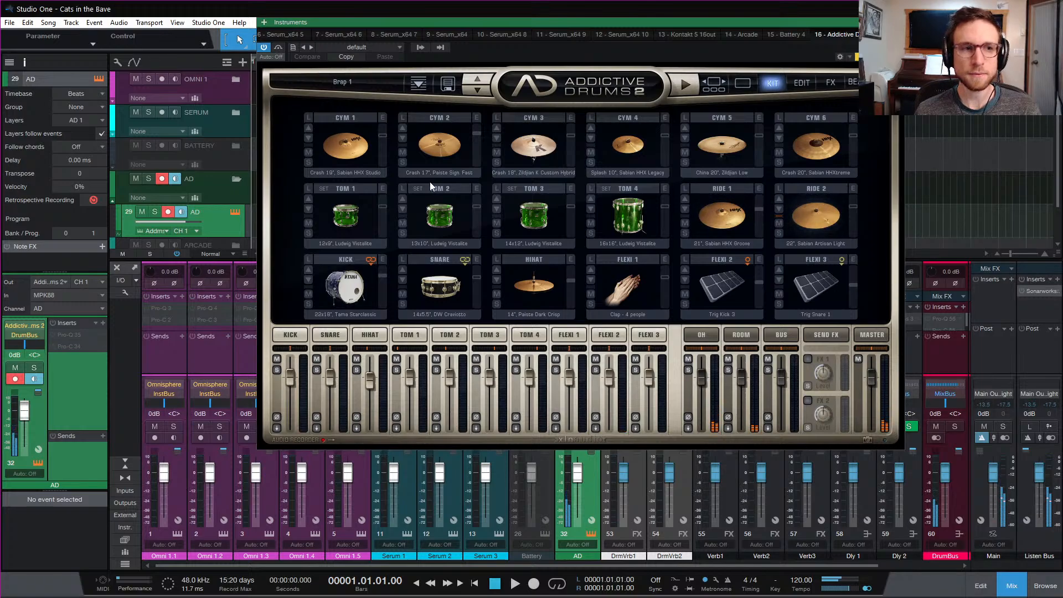
{"action": "left_click", "coordinate": [345, 132]}
{"action": "left_click", "coordinate": [444, 127]}
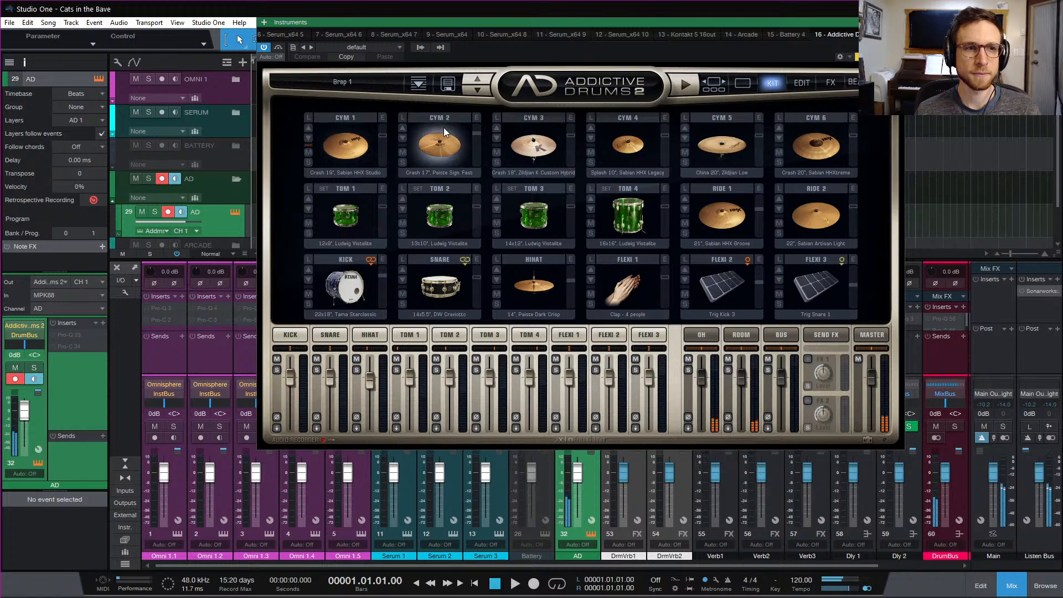
{"action": "left_click", "coordinate": [547, 127]}
{"action": "left_click", "coordinate": [598, 128]}
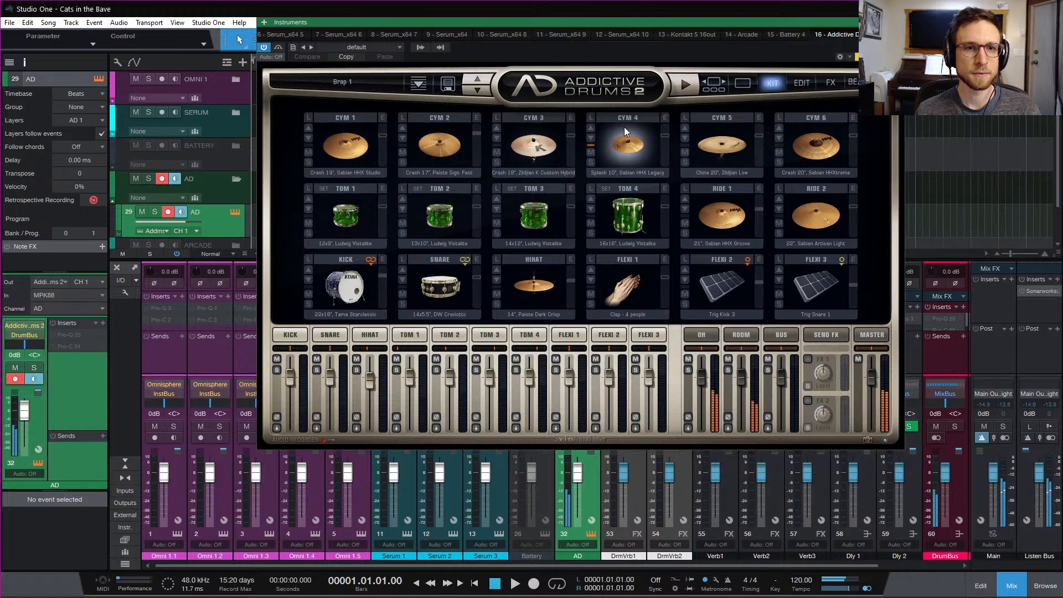
{"action": "left_click", "coordinate": [709, 124]}
{"action": "left_click", "coordinate": [812, 126]}
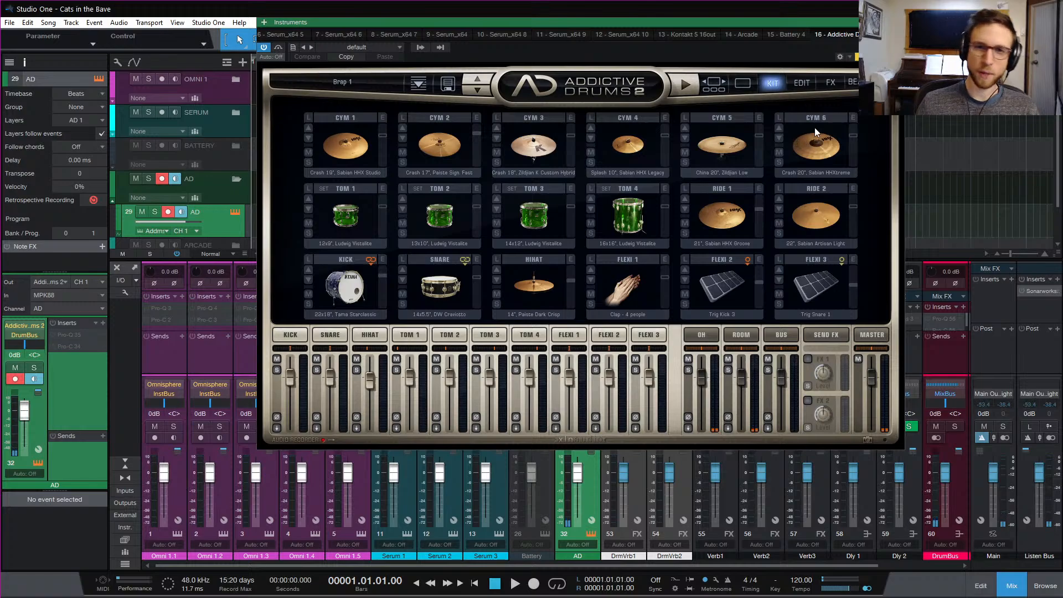
{"action": "left_click", "coordinate": [815, 127]}
{"action": "left_click", "coordinate": [816, 125]}
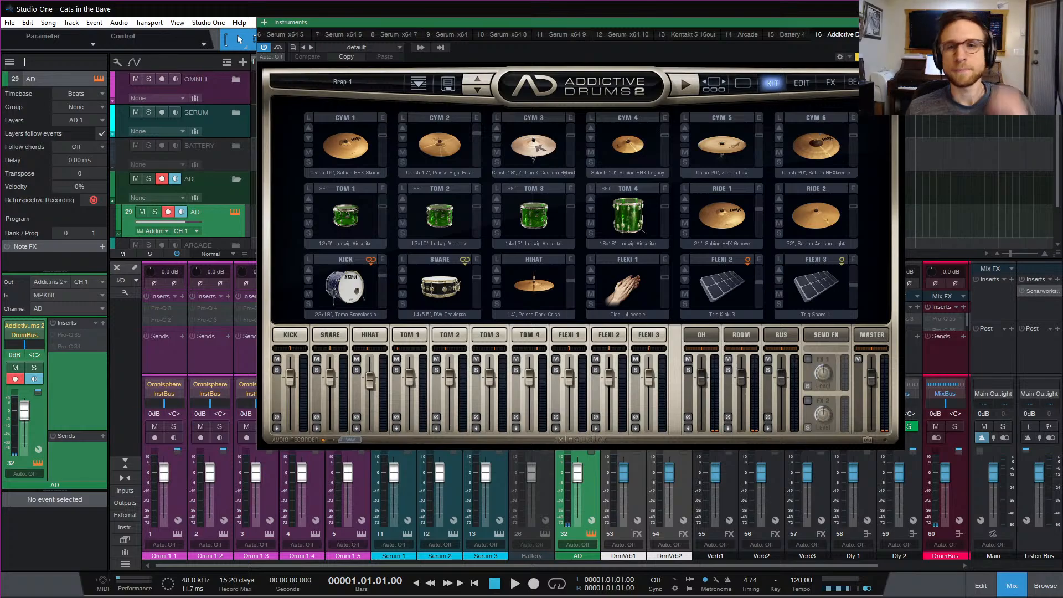
Close the Addictive Drums 2 window and look over the track list in the arrangement
{"action": "left_click", "coordinate": [898, 22]}
{"action": "scroll", "coordinate": [640, 137], "scroll_direction": "down", "scroll_amount": 2}
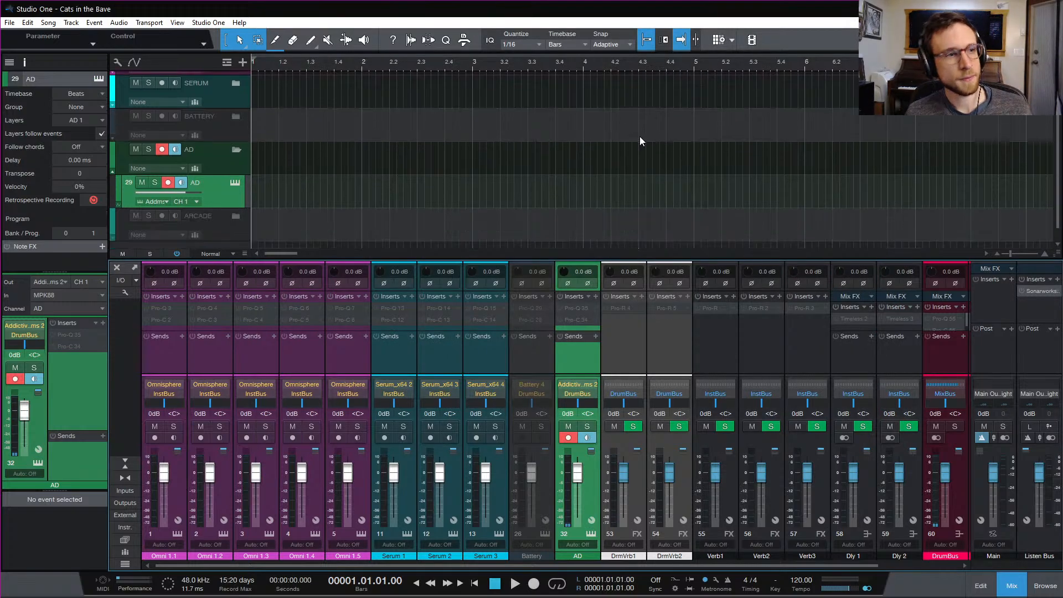
{"action": "scroll", "coordinate": [641, 140], "scroll_direction": "down", "scroll_amount": 1}
{"action": "scroll", "coordinate": [633, 112], "scroll_direction": "up", "scroll_amount": 2}
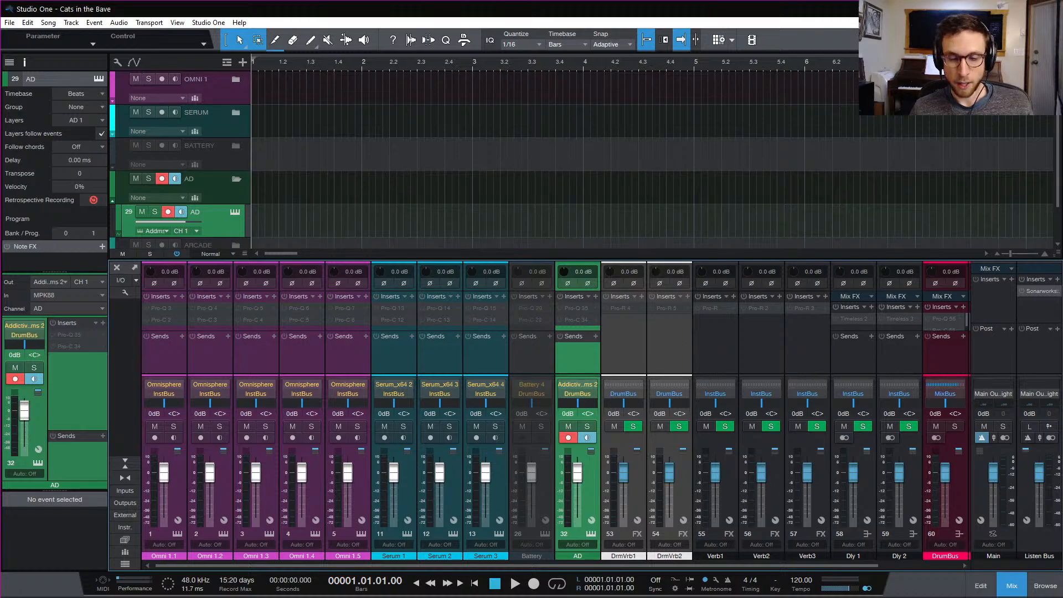
Set the song tempo to 110 BPM
{"action": "left_click", "coordinate": [798, 584]}
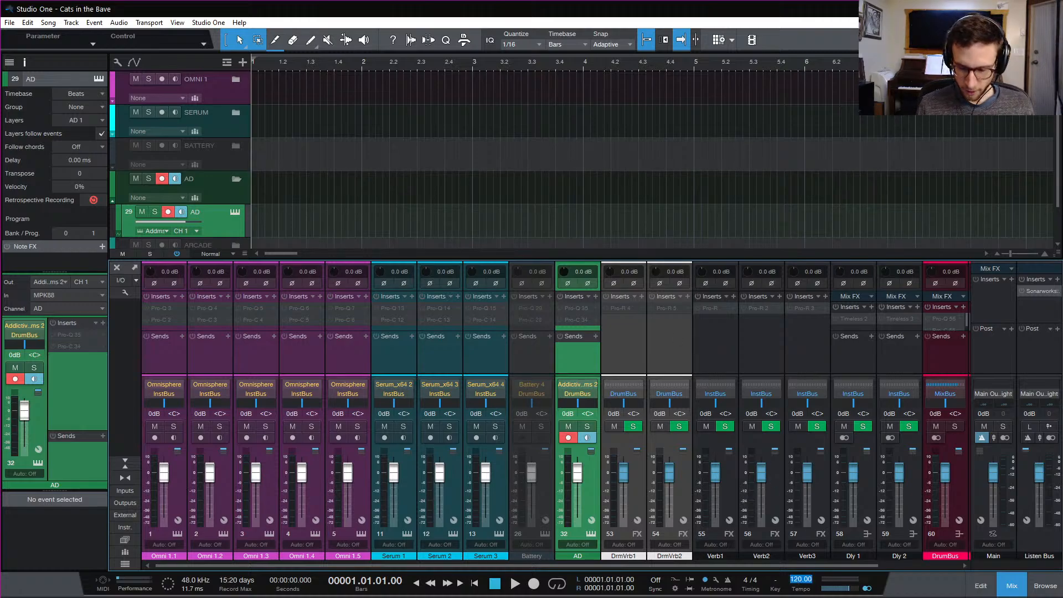
{"action": "type", "text": "110"}
{"action": "key", "text": "Return"}
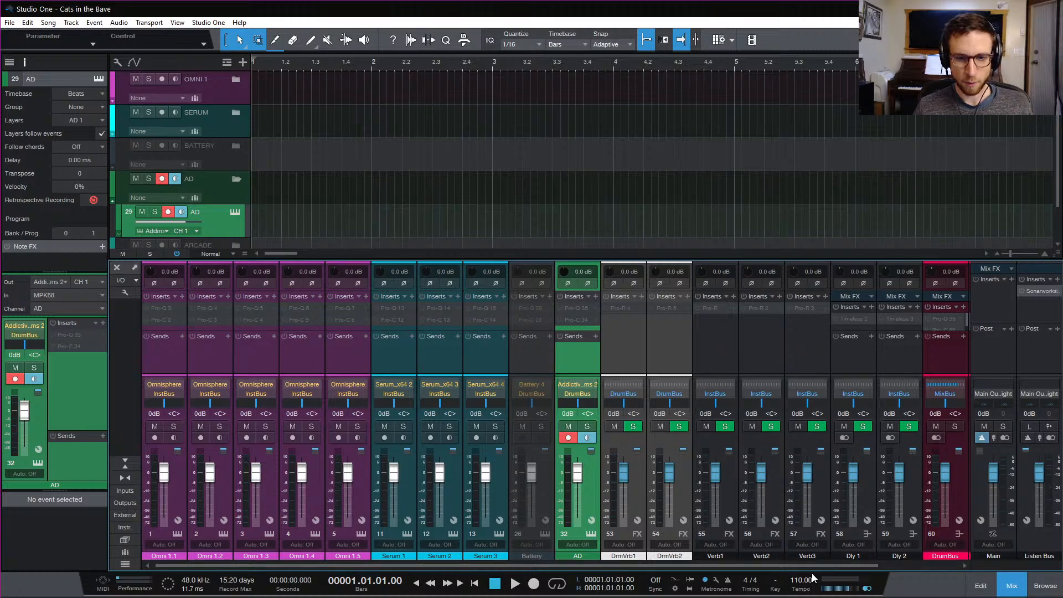
Set the song tempo to 108 BPM and play the song to check the tempo
{"action": "left_click", "coordinate": [803, 582]}
{"action": "type", "text": "108"}
{"action": "key", "text": "Return"}
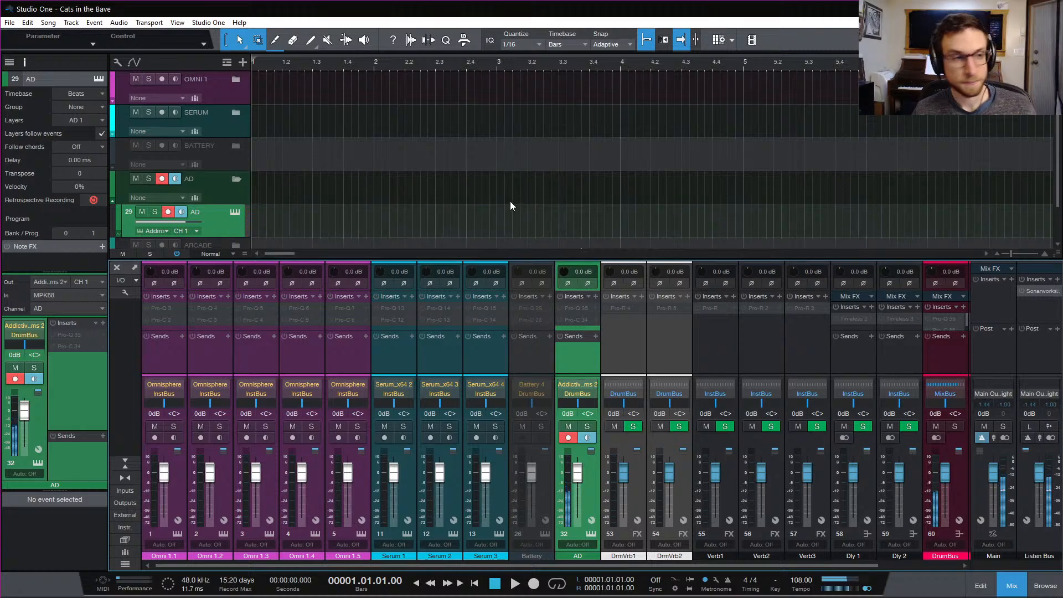
{"action": "key", "text": "space"}
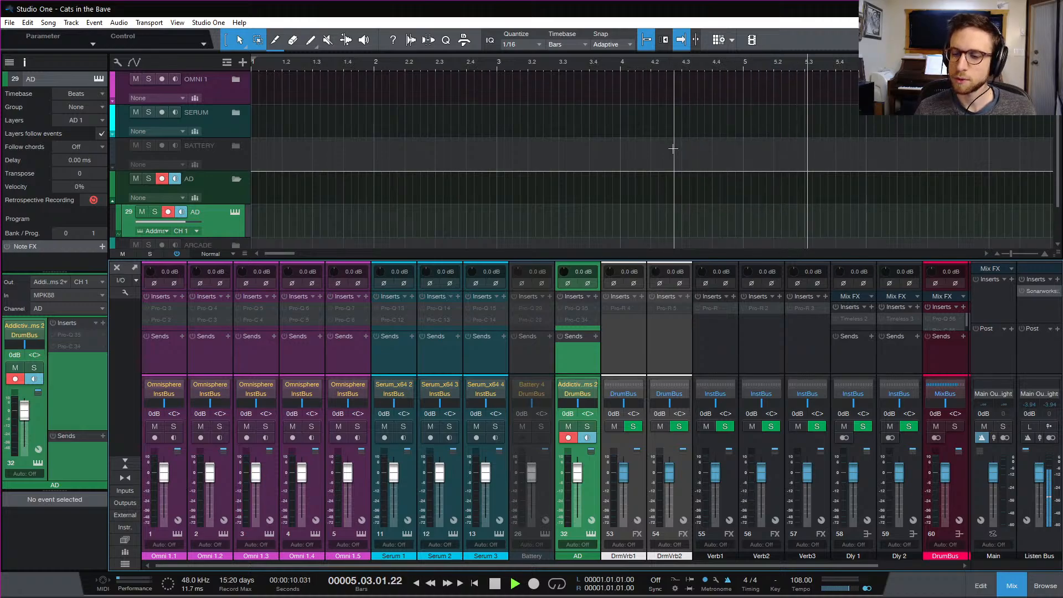
{"action": "key", "text": "space"}
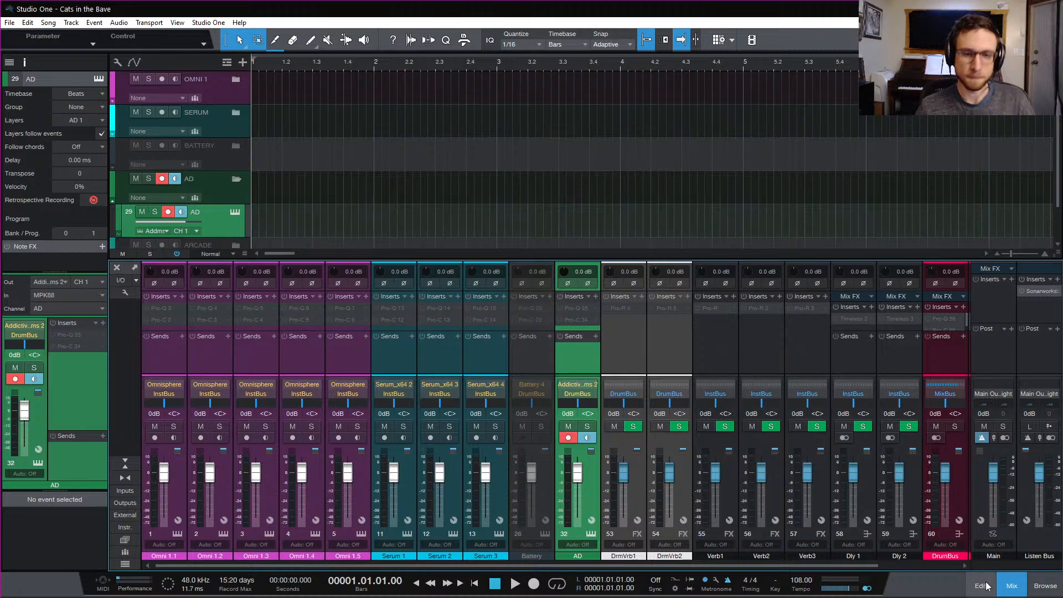
Hide the mixer, set a loop range from bar 1 to bar 3, turn on looping and run the loop
{"action": "left_click", "coordinate": [1005, 585]}
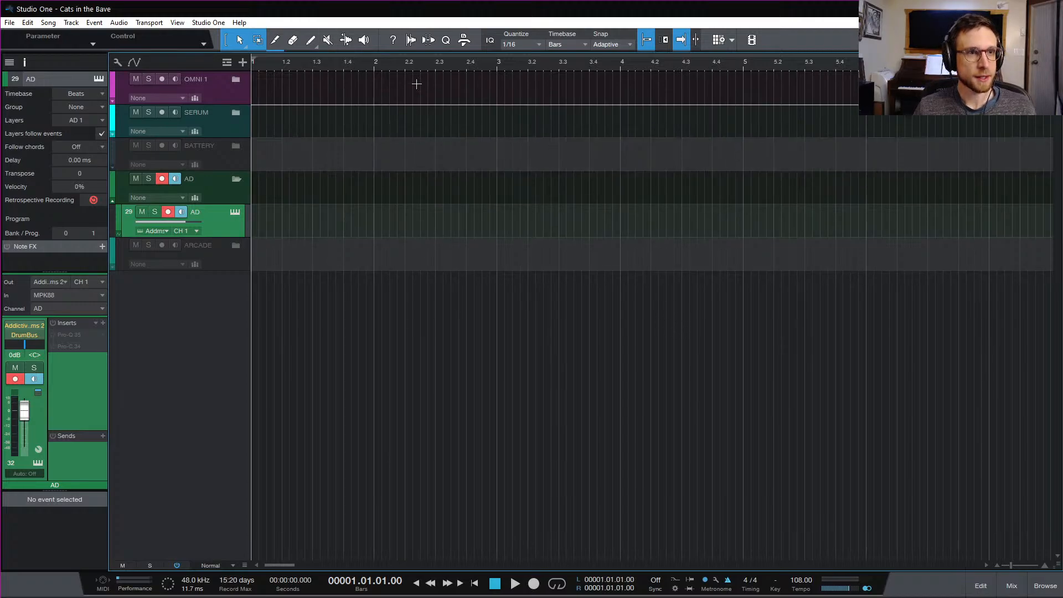
{"action": "left_click_drag", "start_coordinate": [439, 58], "coordinate": [231, 78]}
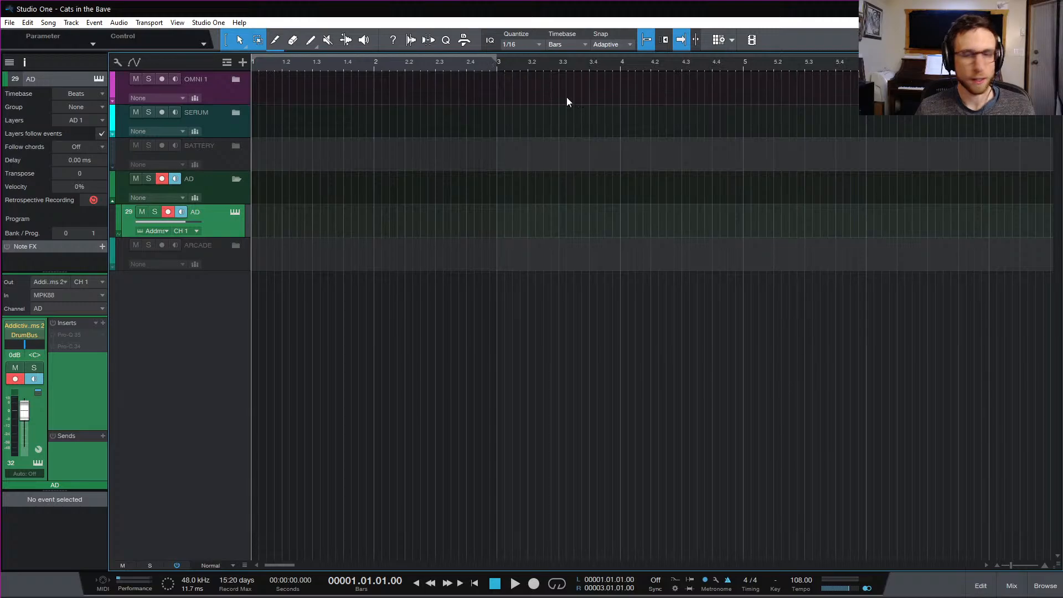
{"action": "key", "text": "slash"}
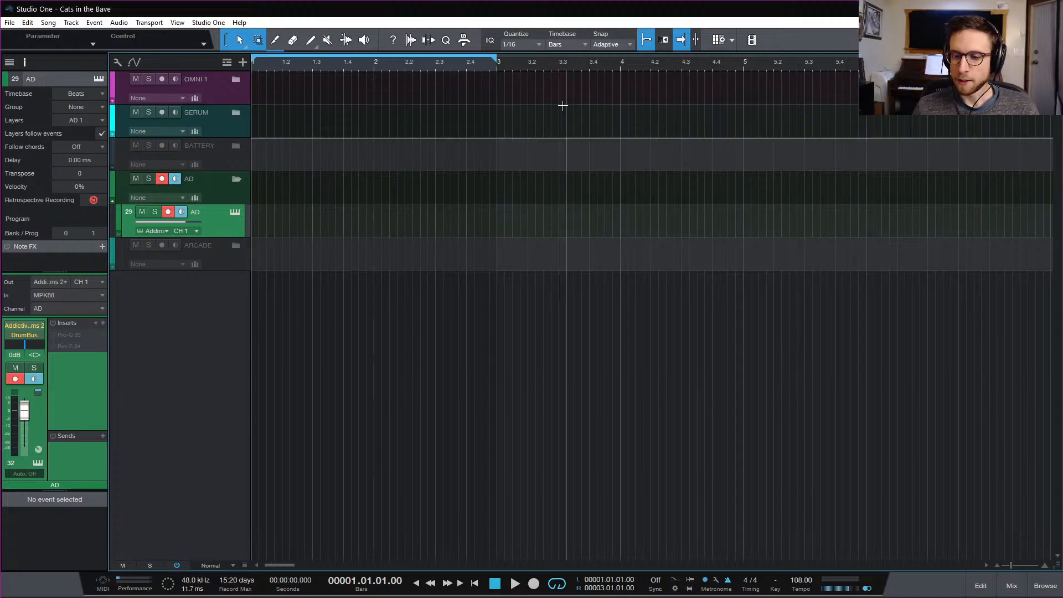
{"action": "key", "text": "space"}
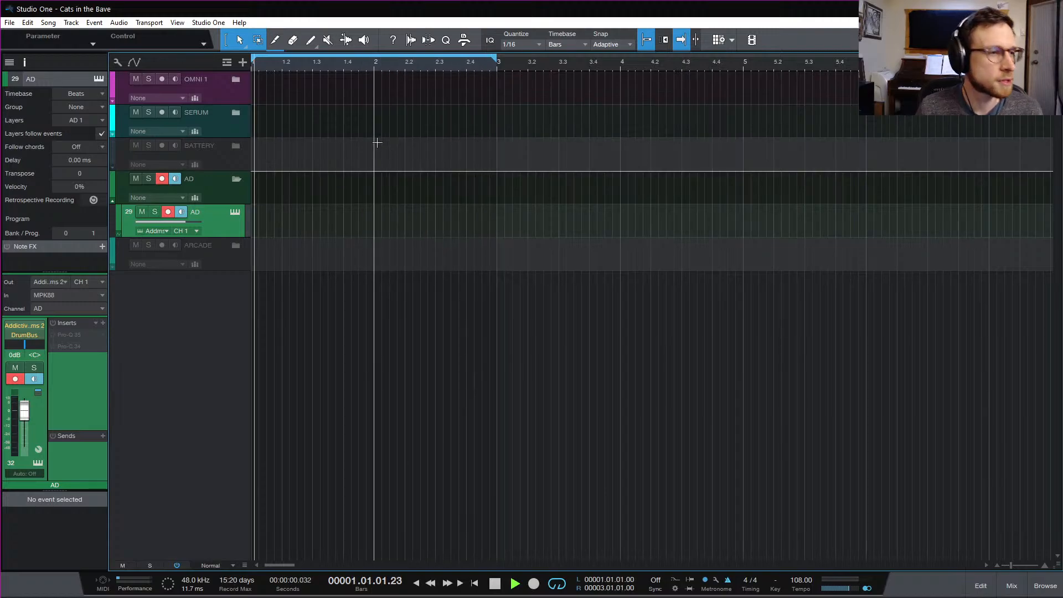
{"action": "key", "text": "space"}
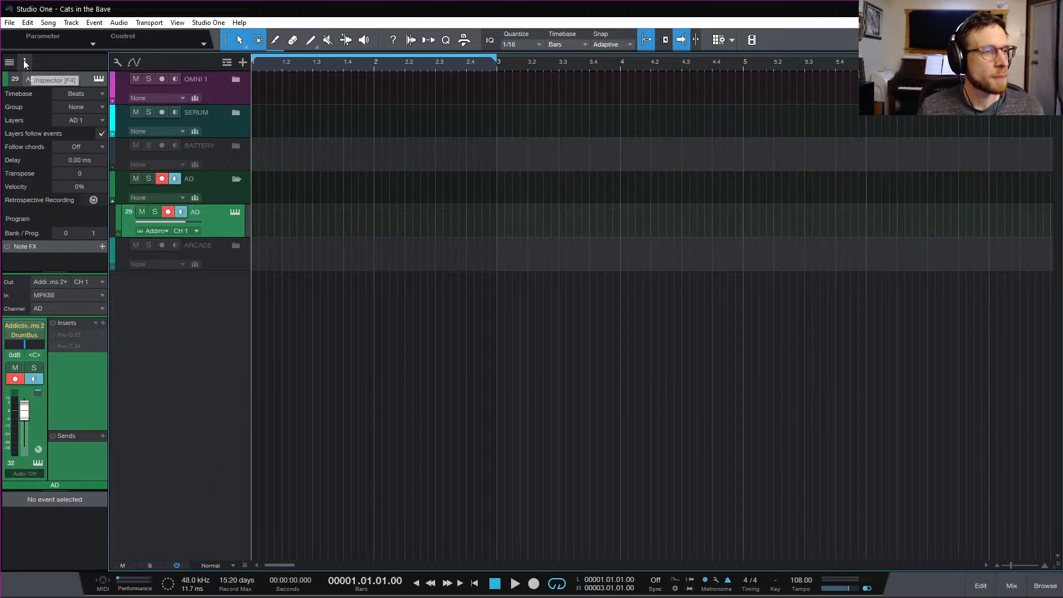
Unfold the Audio folder in the track list, then show and enable the Audio 1 track
{"action": "left_click", "coordinate": [9, 63]}
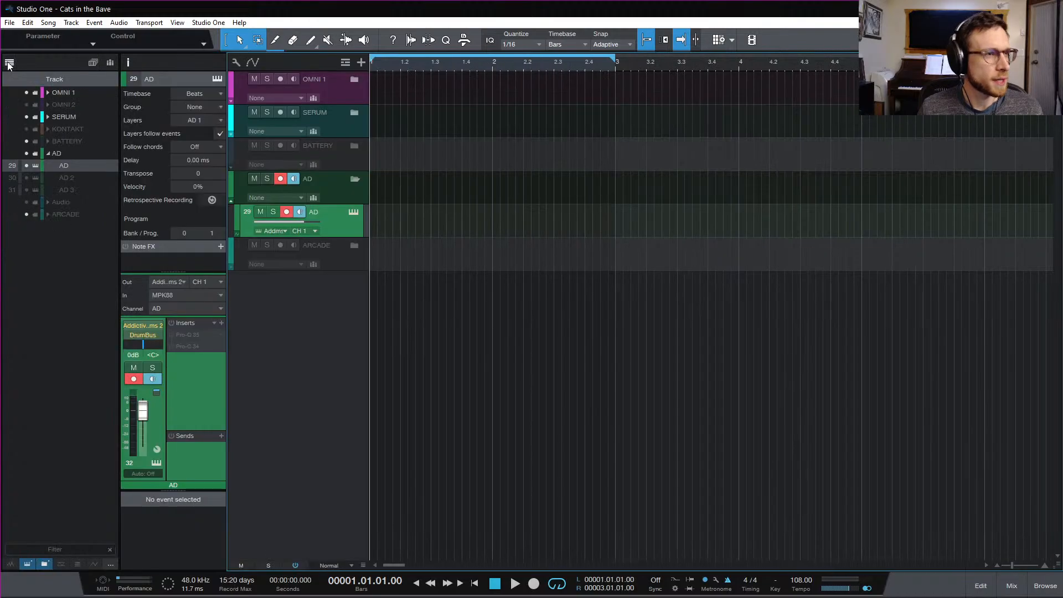
{"action": "left_click", "coordinate": [48, 201]}
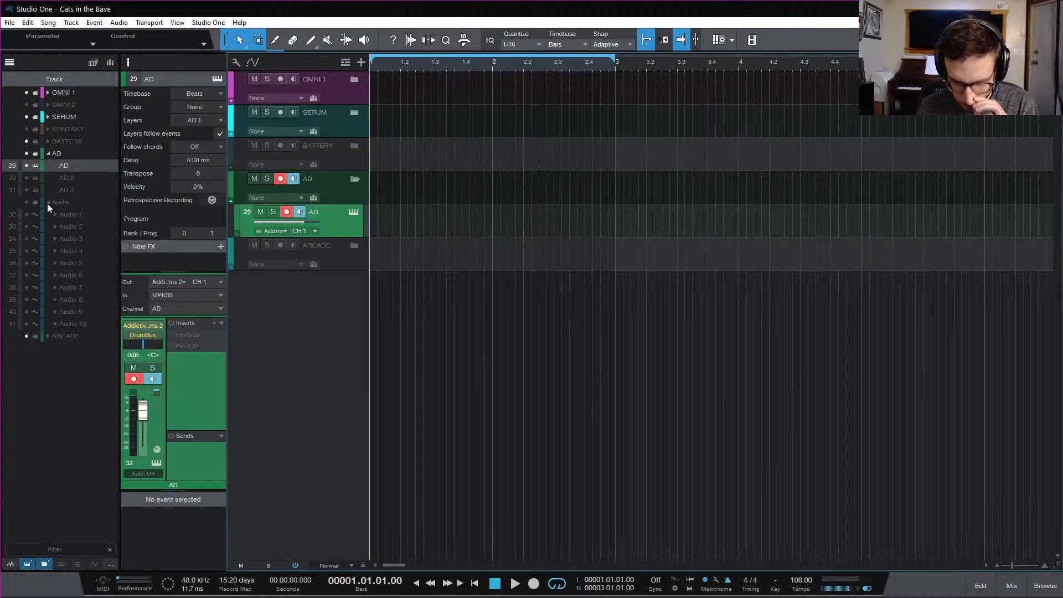
{"action": "left_click", "coordinate": [66, 215]}
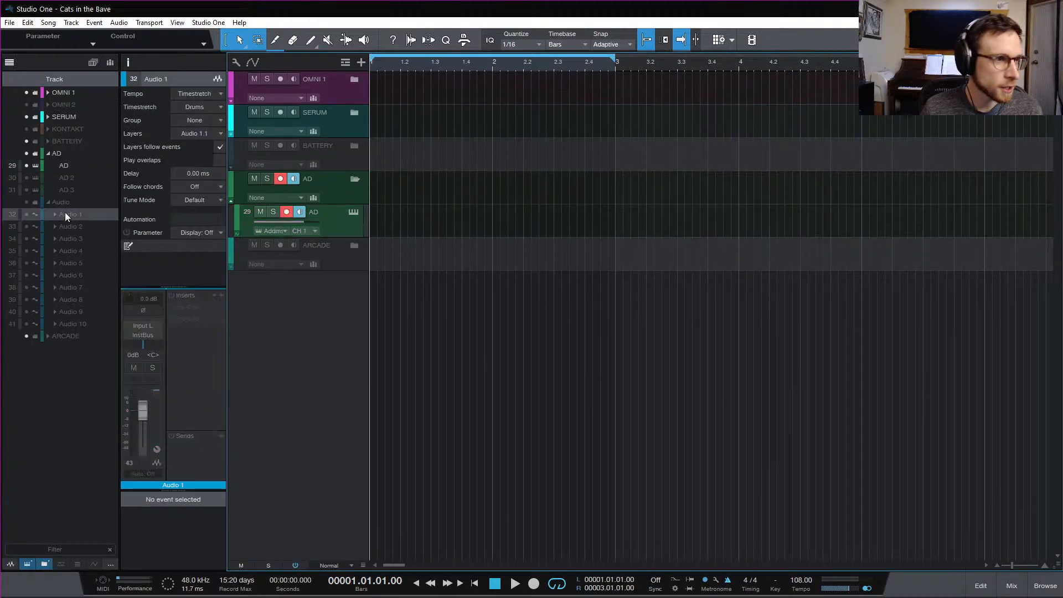
{"action": "left_click", "coordinate": [26, 214]}
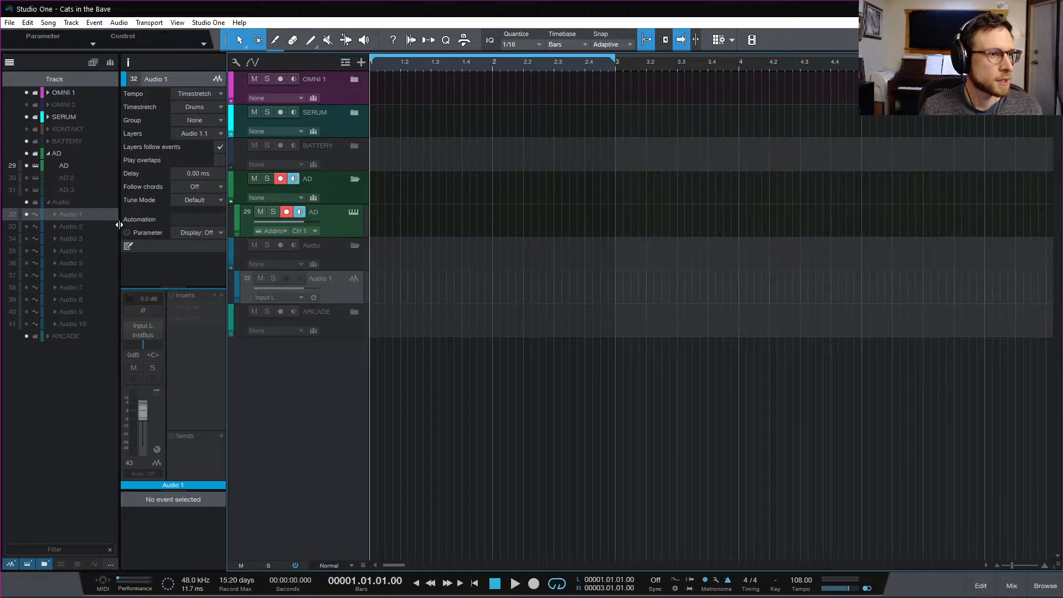
{"action": "right_click", "coordinate": [333, 288]}
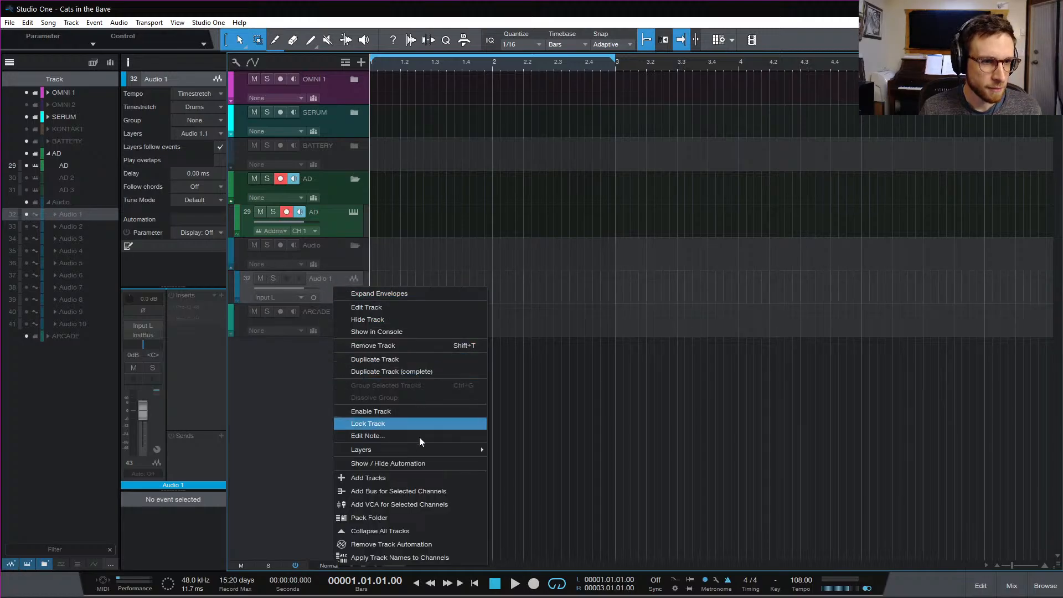
{"action": "left_click", "coordinate": [427, 412]}
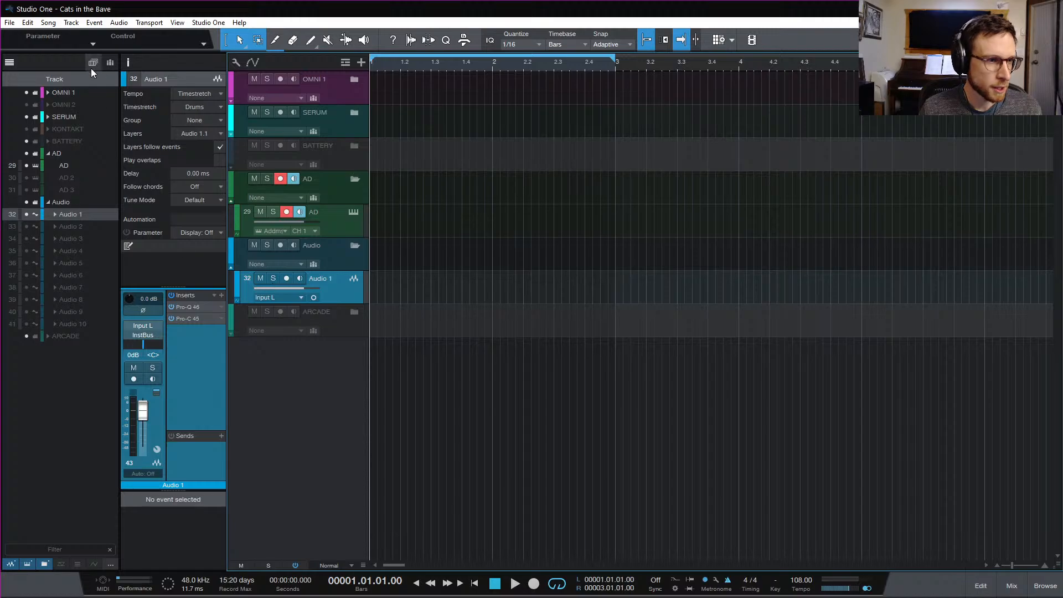
Disable all insert effects on Audio 1 and arm the track for recording
{"action": "right_click", "coordinate": [192, 296]}
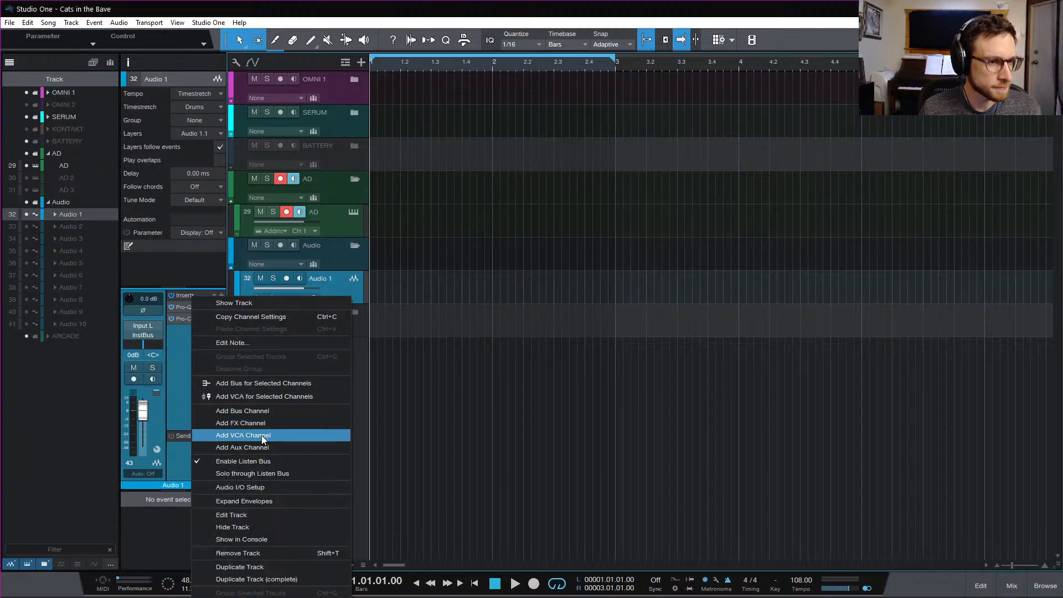
{"action": "left_click", "coordinate": [181, 343]}
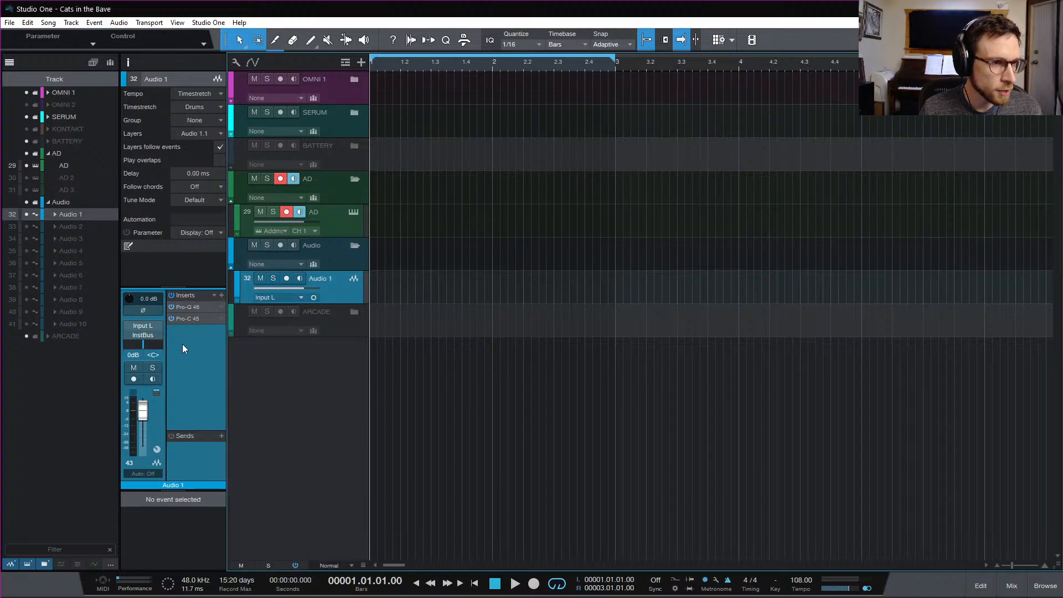
{"action": "left_click", "coordinate": [213, 295]}
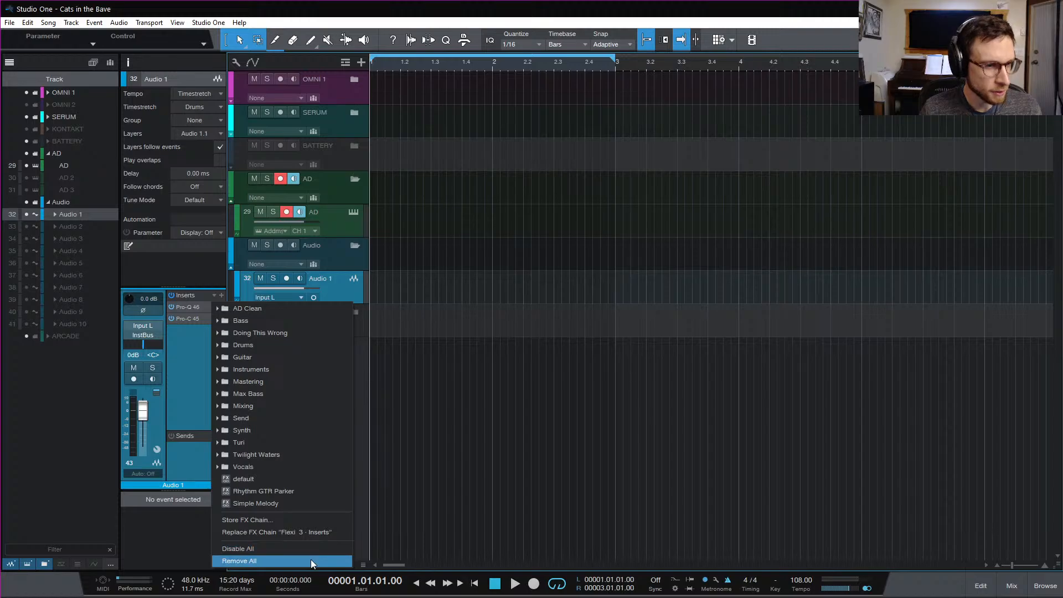
{"action": "left_click", "coordinate": [264, 549]}
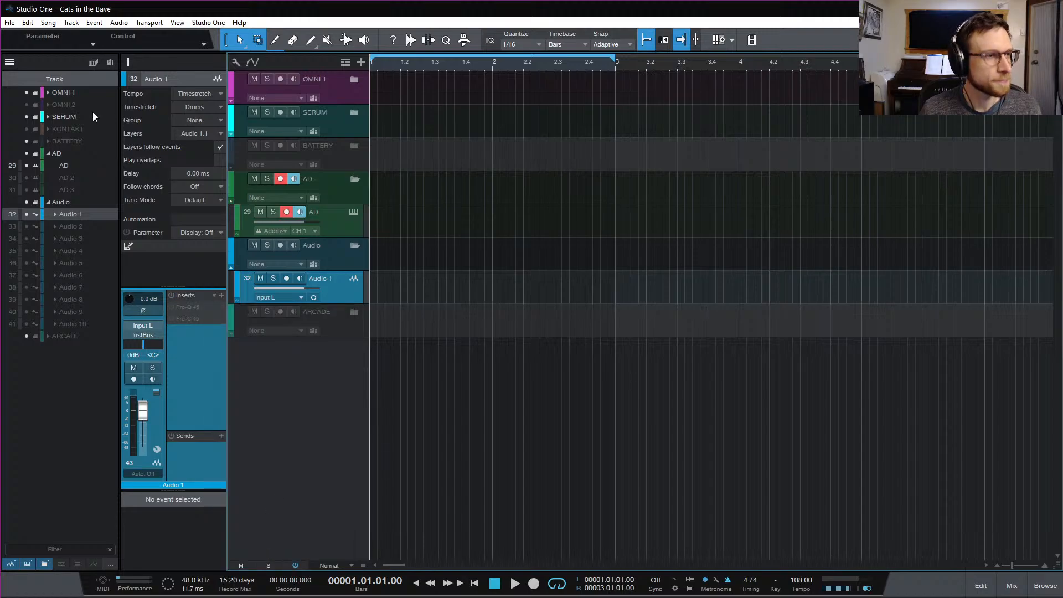
{"action": "left_click", "coordinate": [9, 64]}
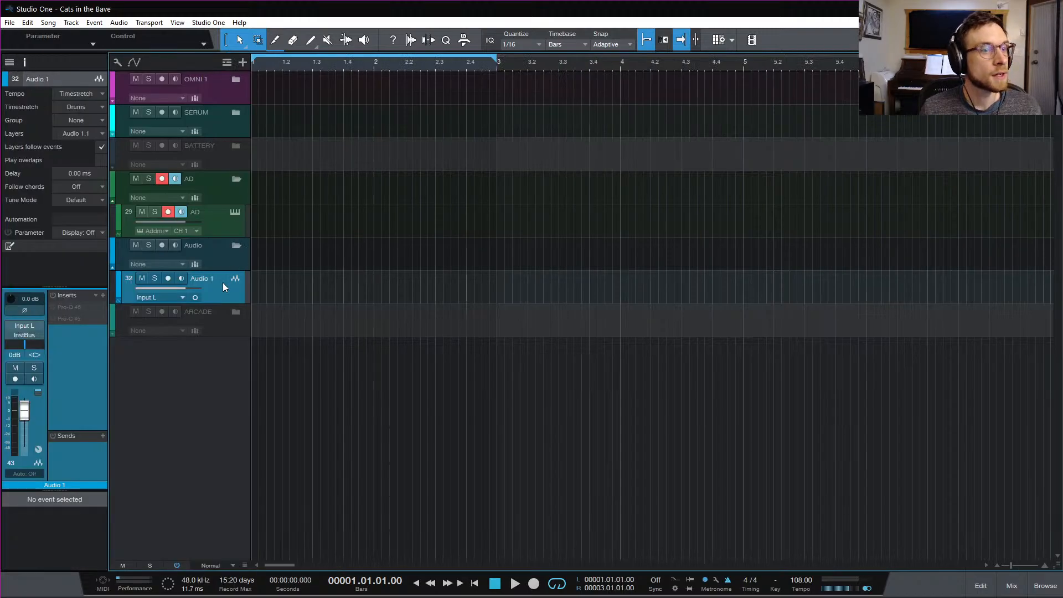
{"action": "left_click", "coordinate": [168, 278]}
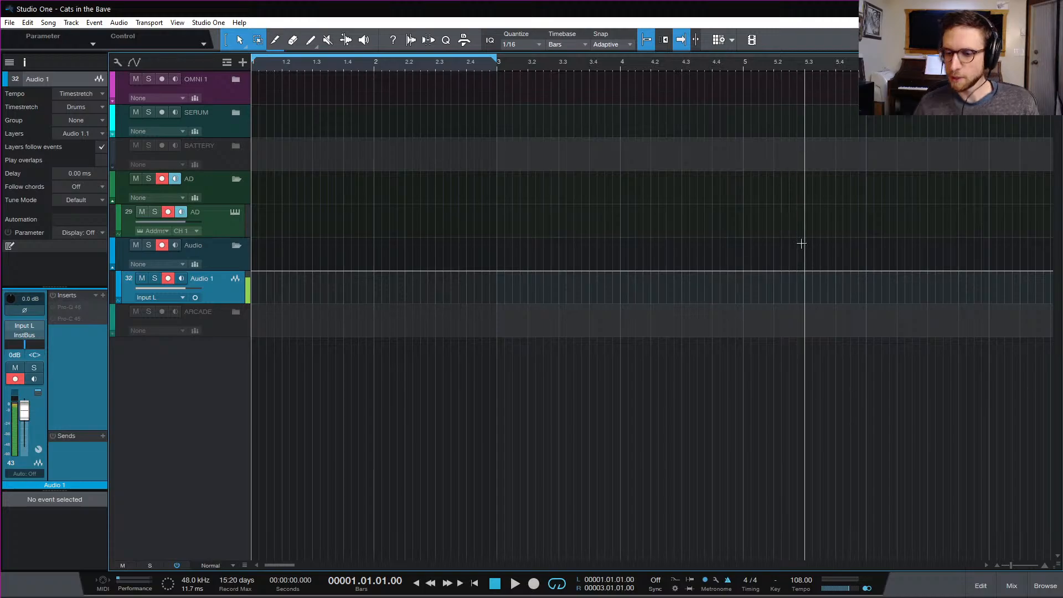
{"action": "key", "text": "KP_Multiply"}
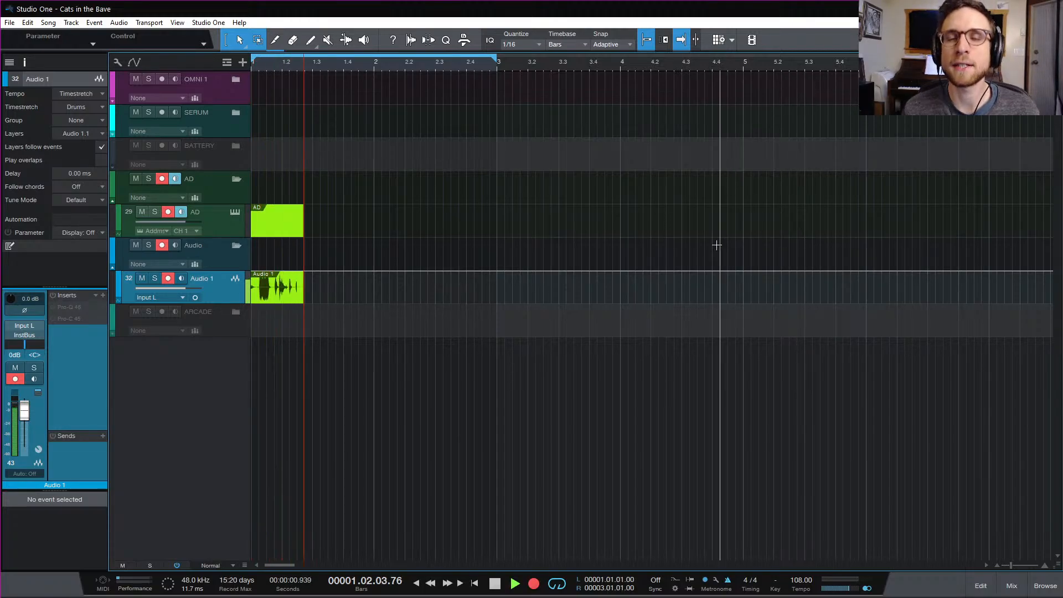
{"action": "key", "text": "space"}
{"action": "key", "text": "ctrl+z"}
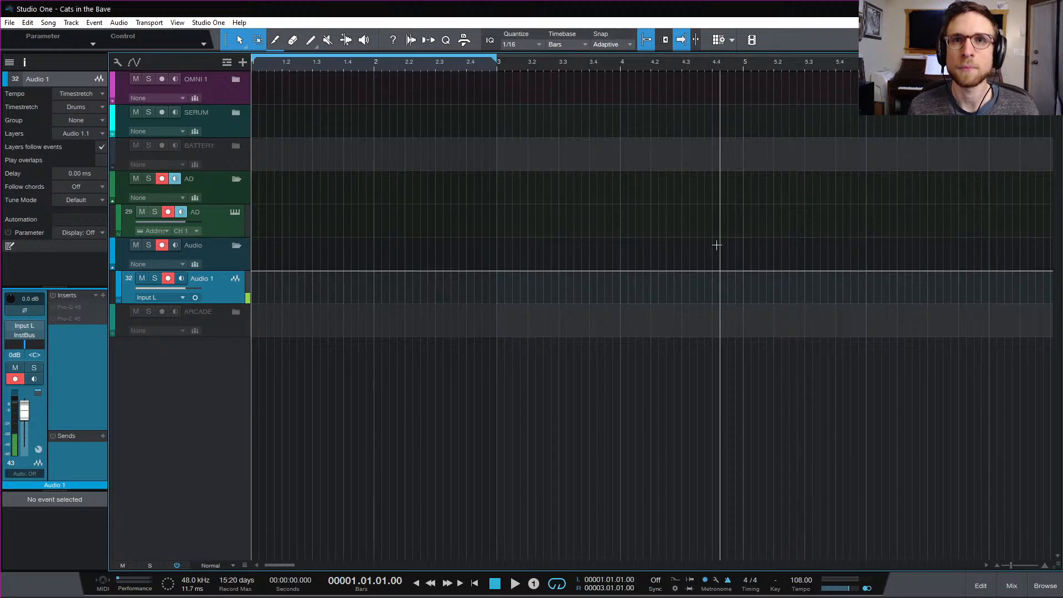
{"action": "key", "text": "KP_Multiply"}
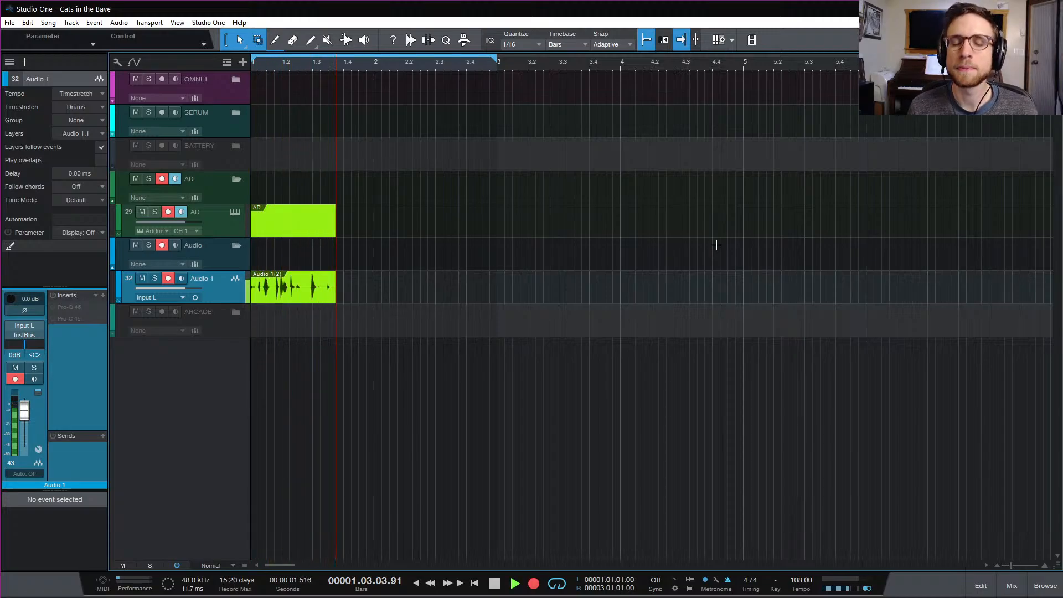
{"action": "key", "text": "space"}
{"action": "key", "text": "ctrl+z"}
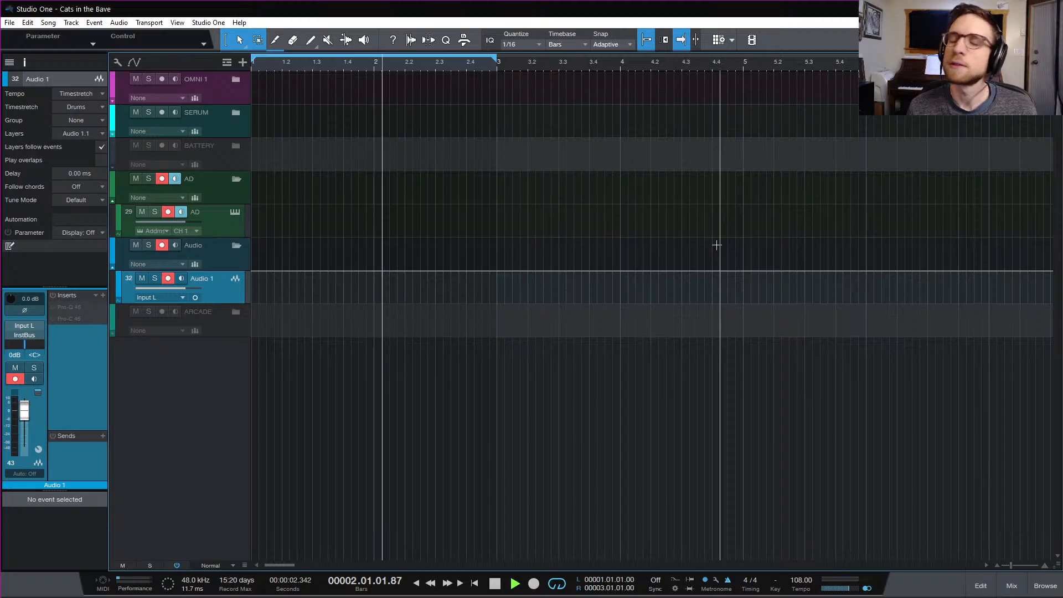
{"action": "key", "text": "space"}
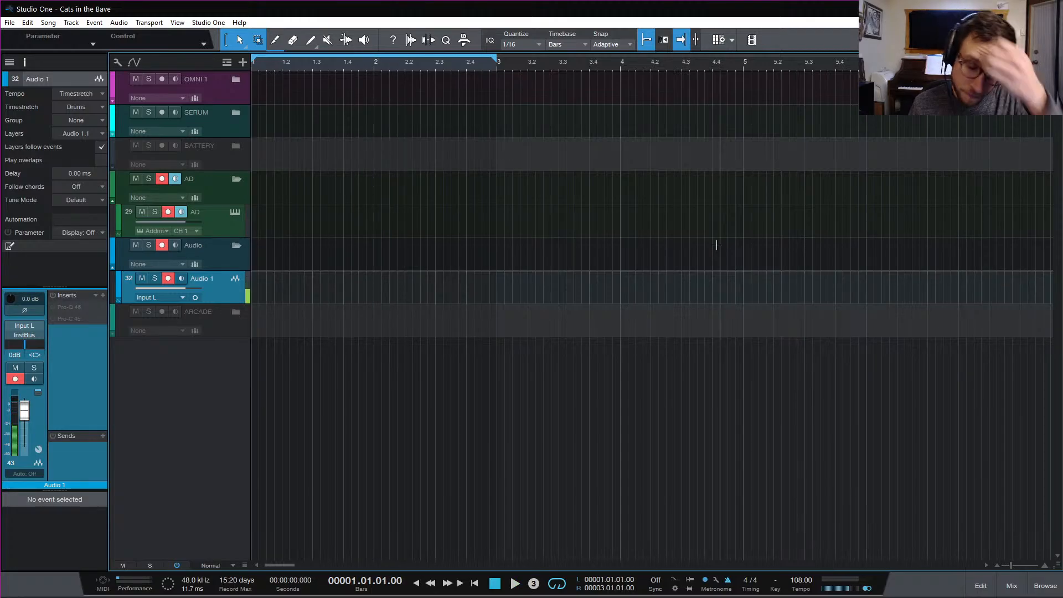
Record a two-bar take on Audio 1 within the loop range and start playing it back
{"action": "key", "text": "KP_Multiply"}
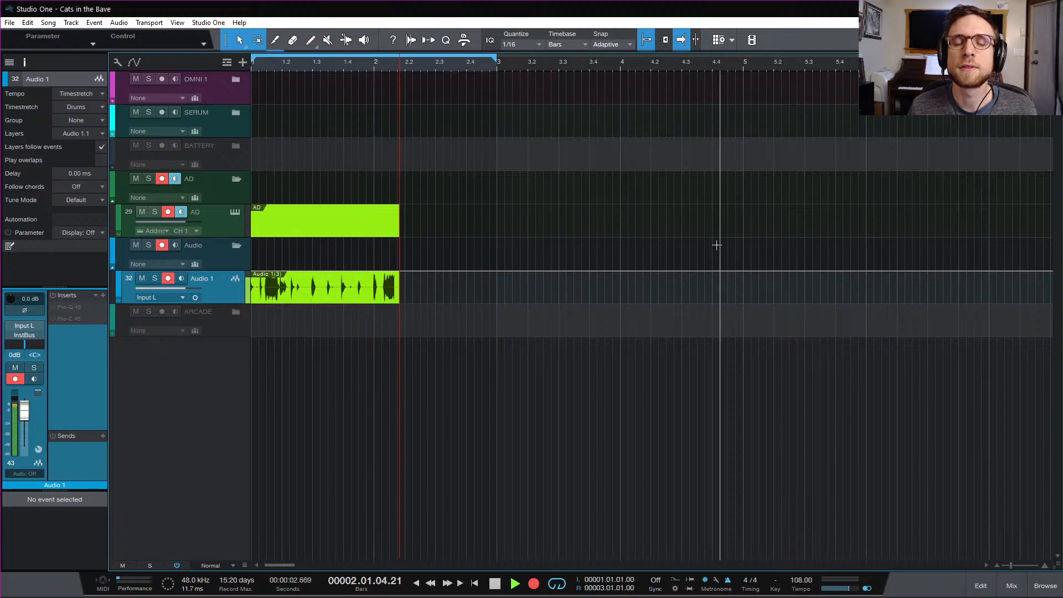
{"action": "key", "text": "space"}
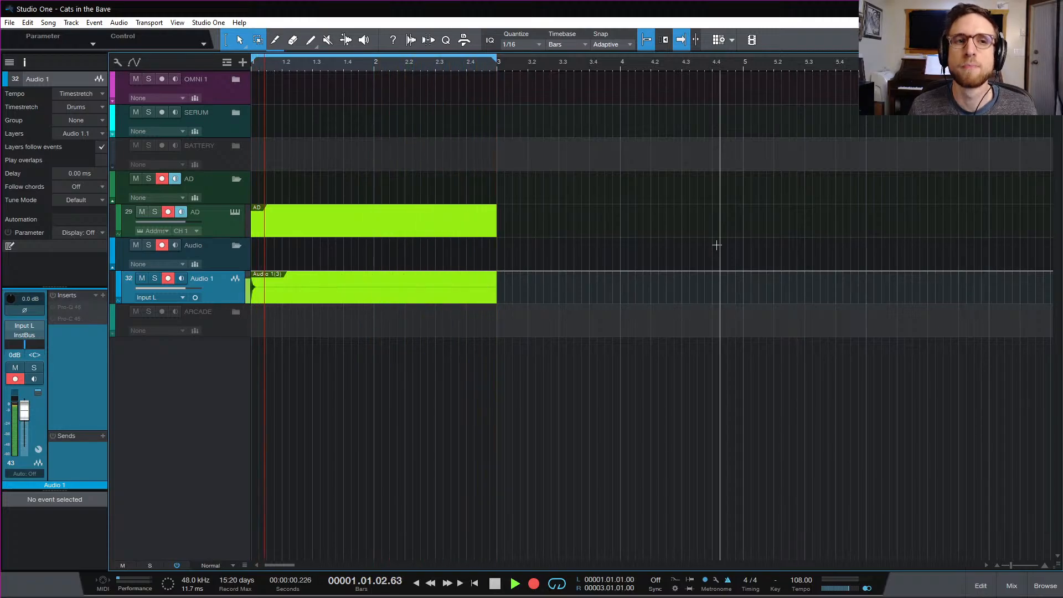
{"action": "key", "text": "space"}
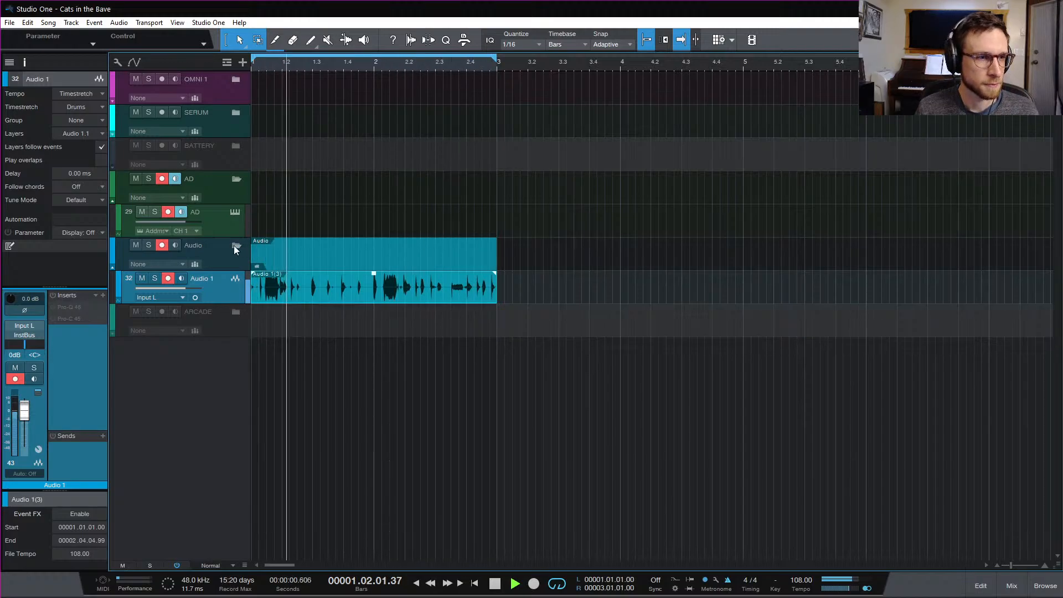
{"action": "key", "text": "space"}
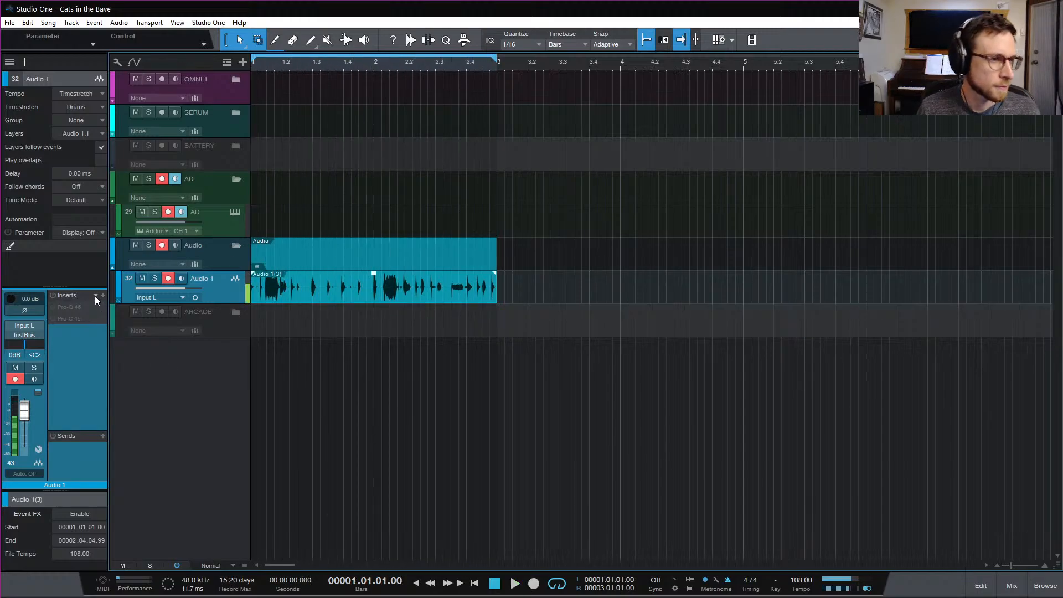
Add the OTT_x64 multiband compressor to the inserts of Audio 1 and play the recorded loop through it
{"action": "left_click", "coordinate": [95, 295]}
{"action": "left_click", "coordinate": [70, 345]}
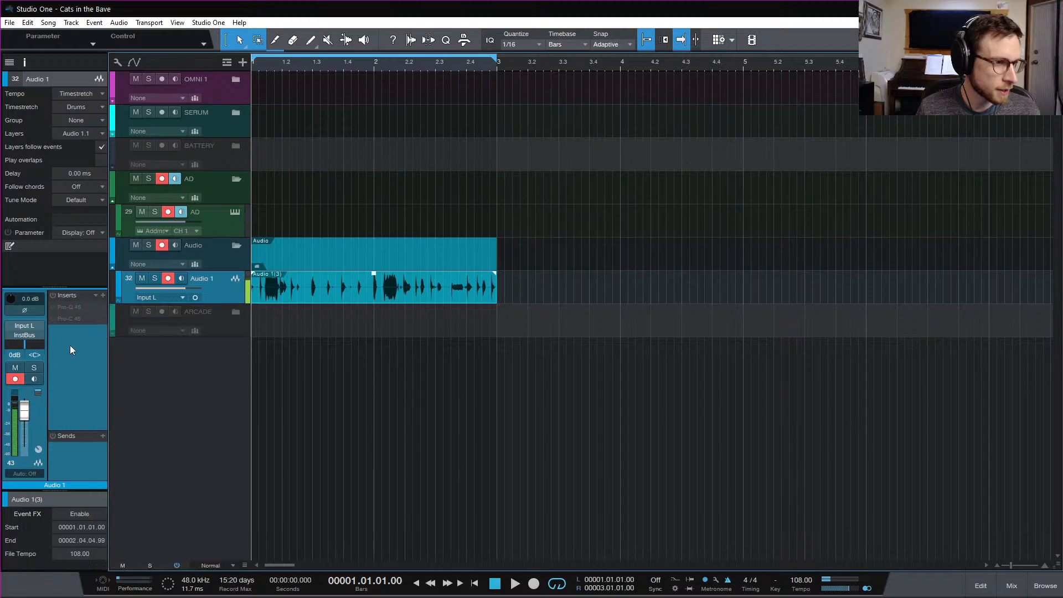
{"action": "left_click", "coordinate": [104, 295]}
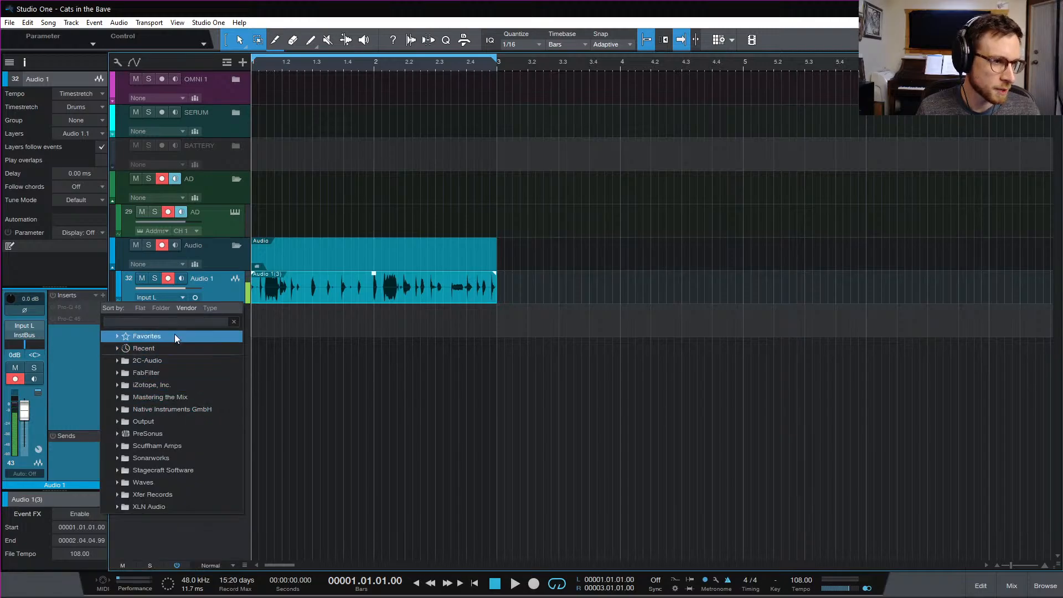
{"action": "type", "text": "ott"}
{"action": "left_click", "coordinate": [161, 360]}
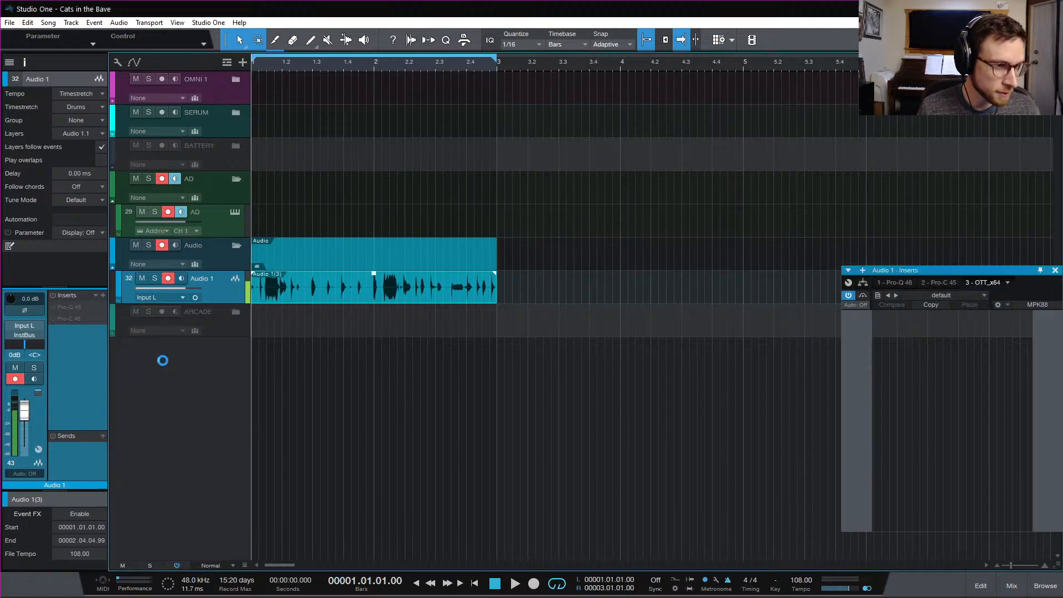
{"action": "left_click_drag", "start_coordinate": [930, 268], "coordinate": [610, 99]}
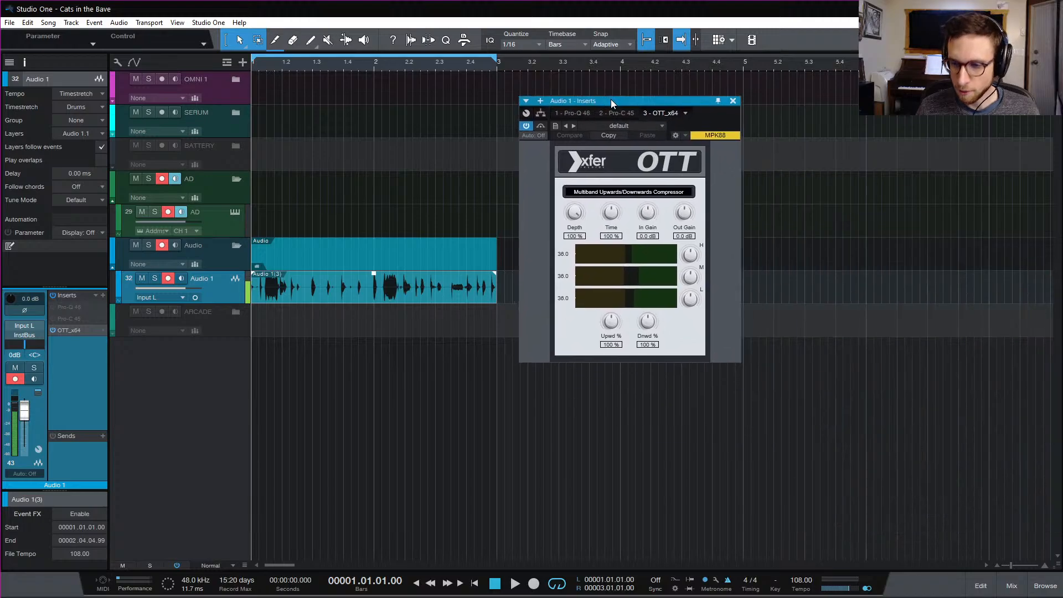
{"action": "key", "text": "space"}
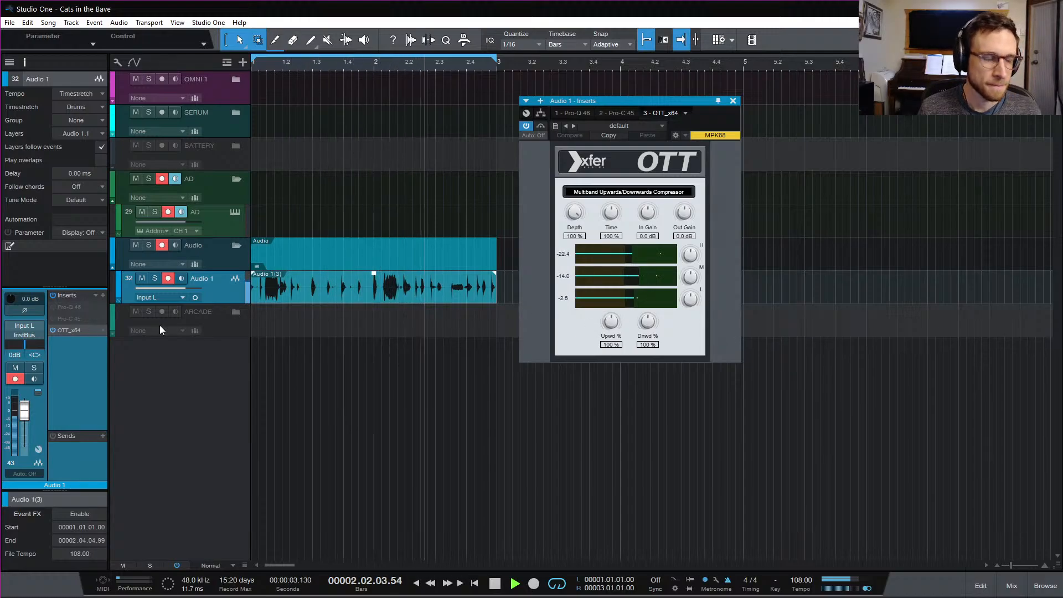
{"action": "key", "text": "space"}
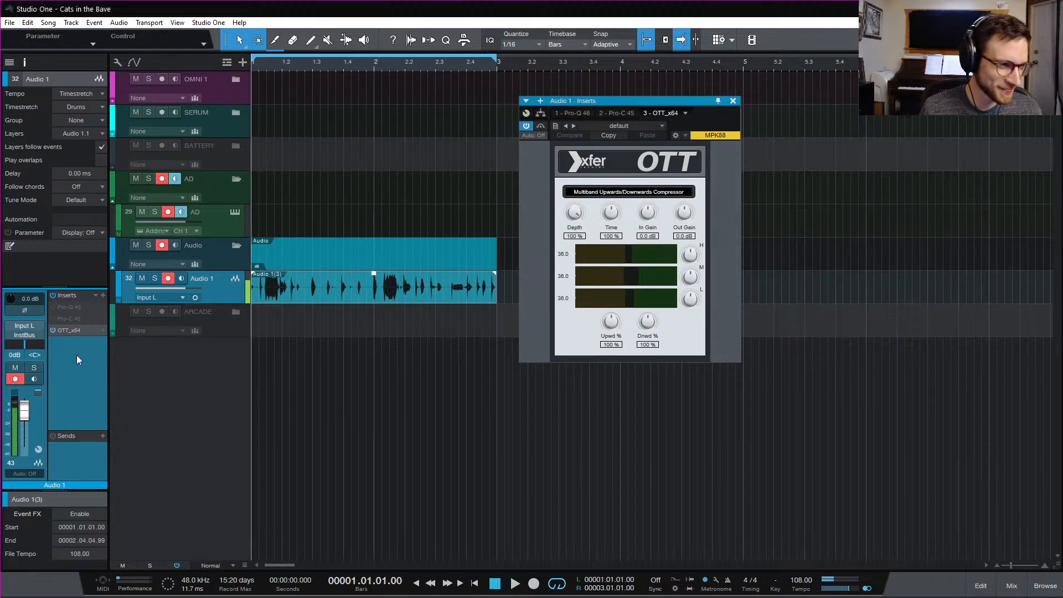
Enable Pro-Q 46 on Audio 1 and shape it with a low cut, a +2.78 dB bell at about 162 Hz and a -2.86 dB bell at about 7960 Hz
{"action": "right_click", "coordinate": [71, 308]}
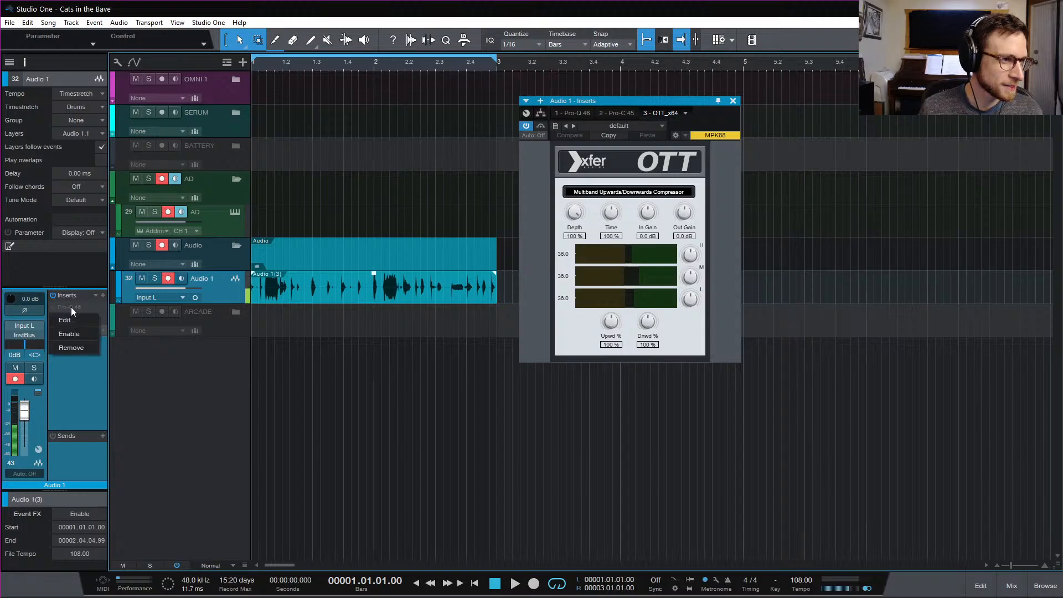
{"action": "double_click", "coordinate": [78, 308]}
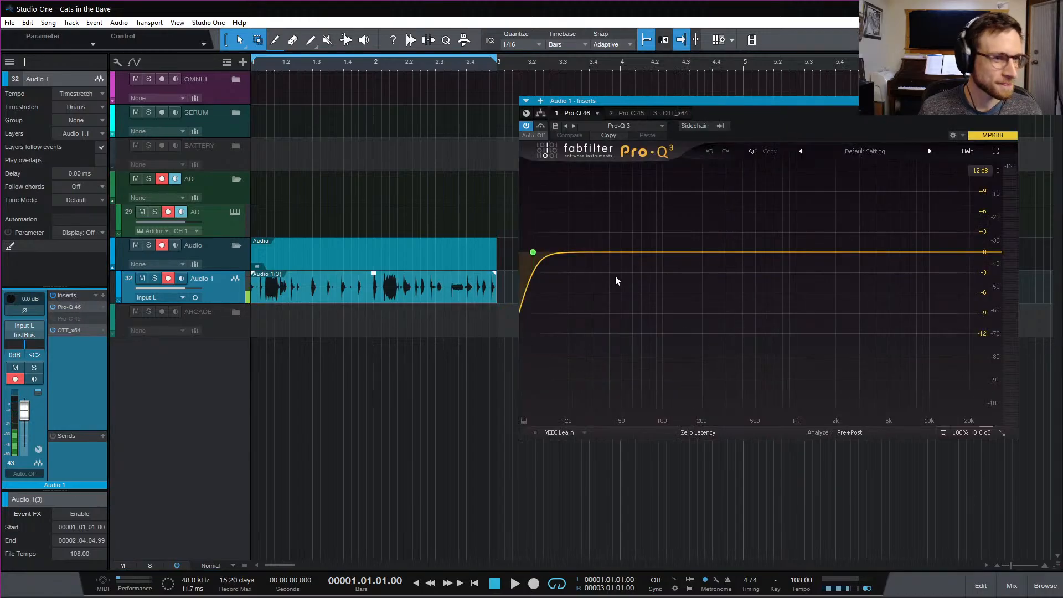
{"action": "key", "text": "space"}
{"action": "left_click_drag", "start_coordinate": [533, 253], "coordinate": [690, 233]}
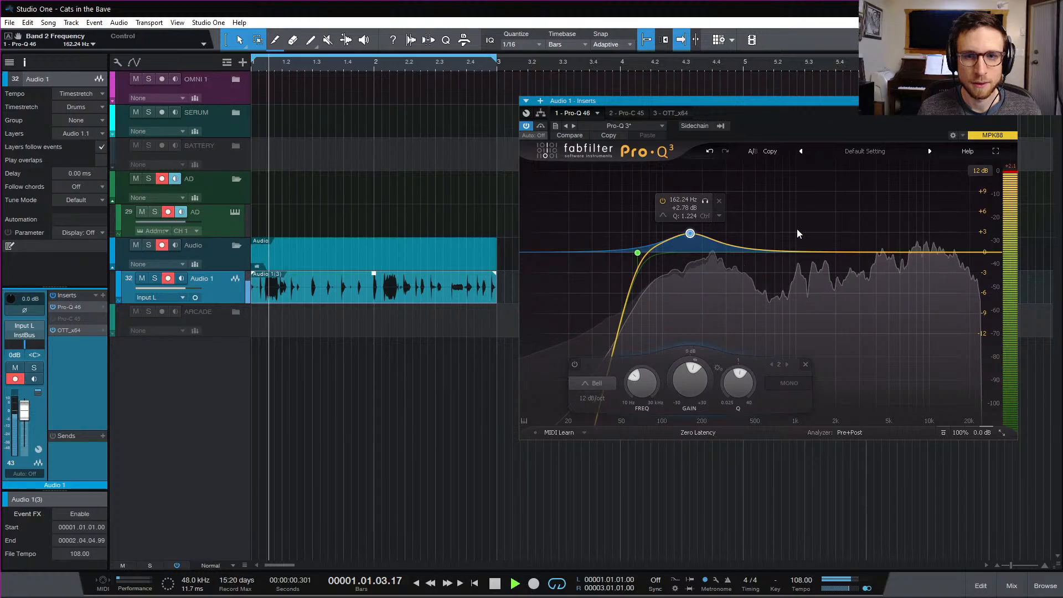
{"action": "left_click_drag", "start_coordinate": [928, 252], "coordinate": [917, 272]}
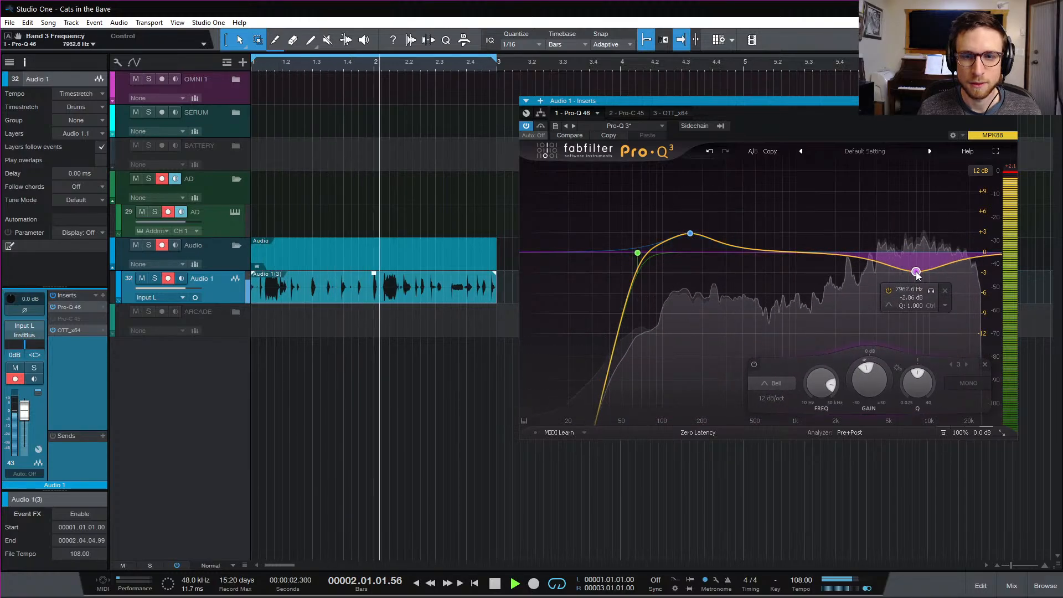
{"action": "left_click", "coordinate": [1012, 101]}
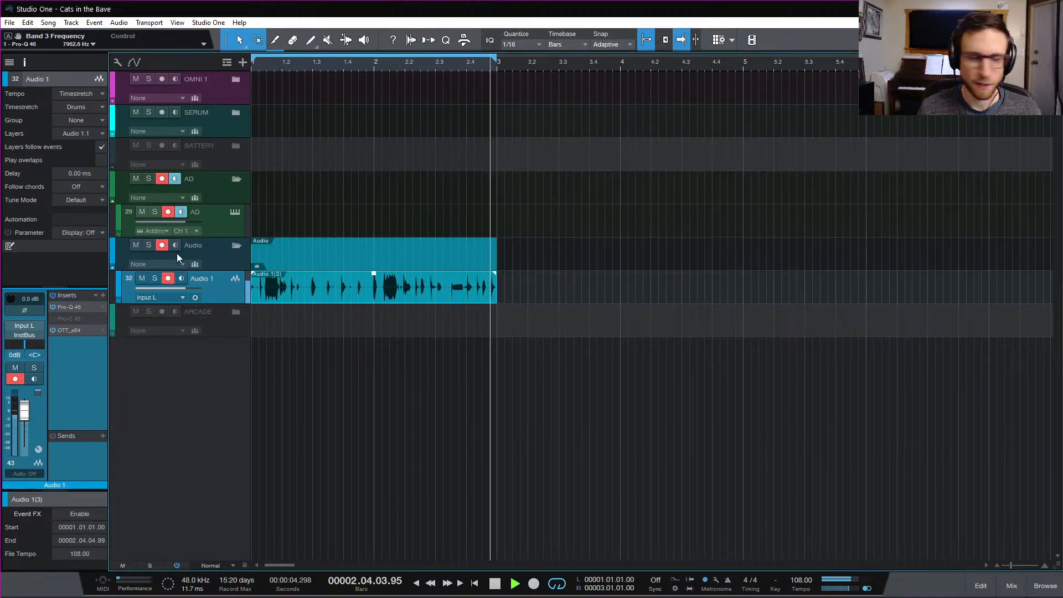
{"action": "key", "text": "space"}
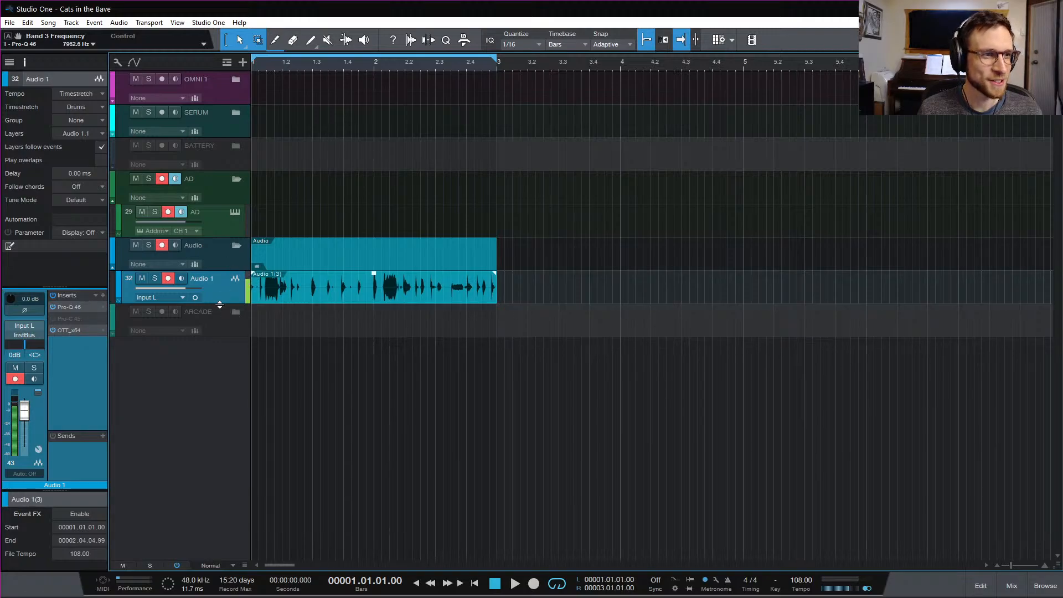
Rename the Audio 1 track to Template
{"action": "double_click", "coordinate": [202, 280]}
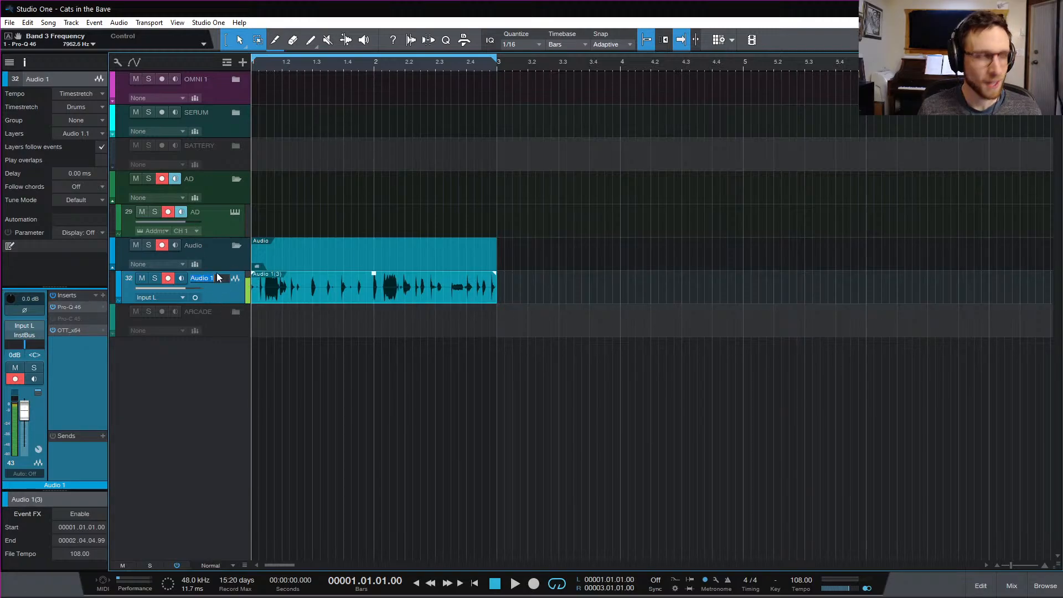
{"action": "type", "text": "Template"}
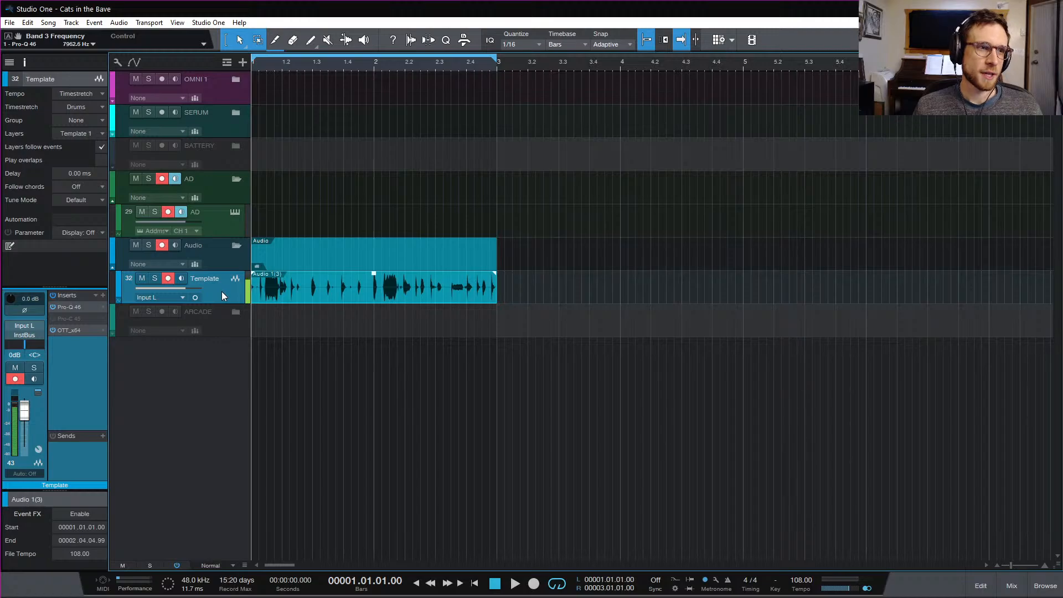
Move the Template track out of its folder to the top of the track list and set its input to None
{"action": "left_click_drag", "start_coordinate": [201, 64], "coordinate": [224, 72]}
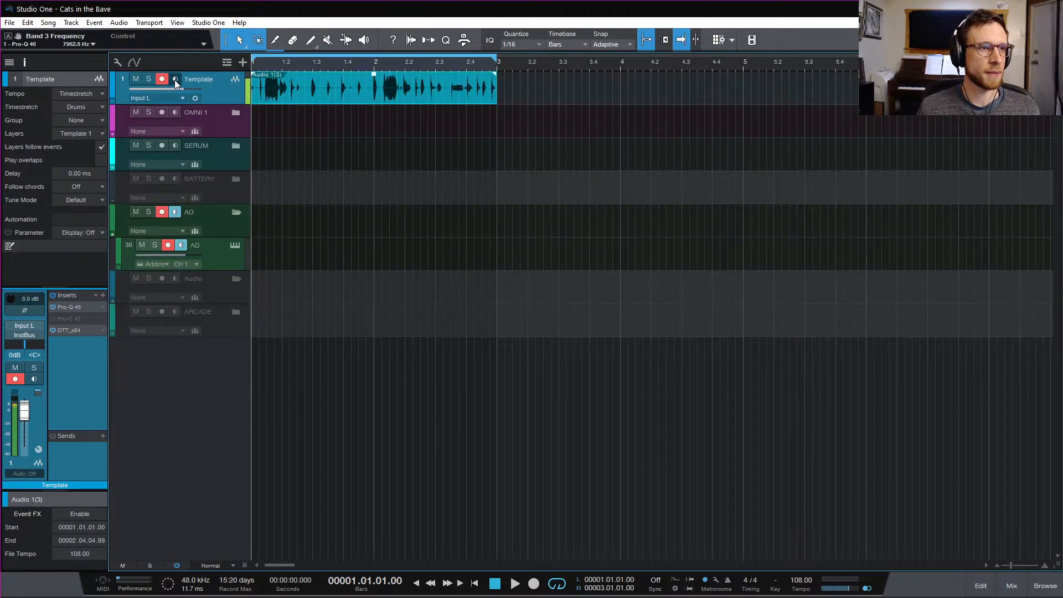
{"action": "left_click", "coordinate": [160, 97]}
{"action": "left_click", "coordinate": [178, 108]}
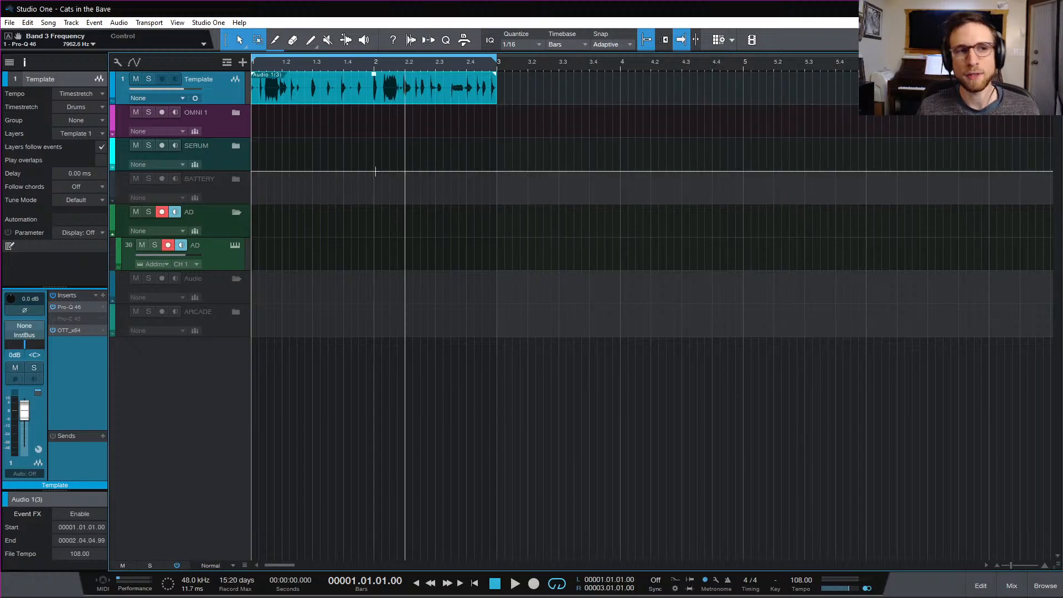
Create an empty two-bar event on the AD instrument track and open it in an enlarged piano-roll editor
{"action": "double_click", "coordinate": [258, 263]}
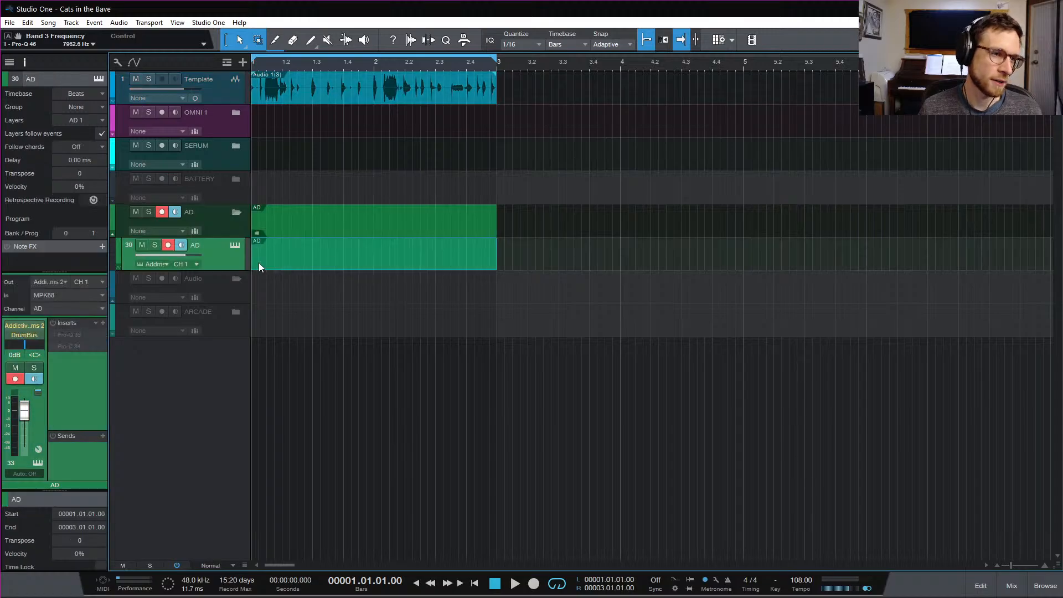
{"action": "double_click", "coordinate": [339, 264]}
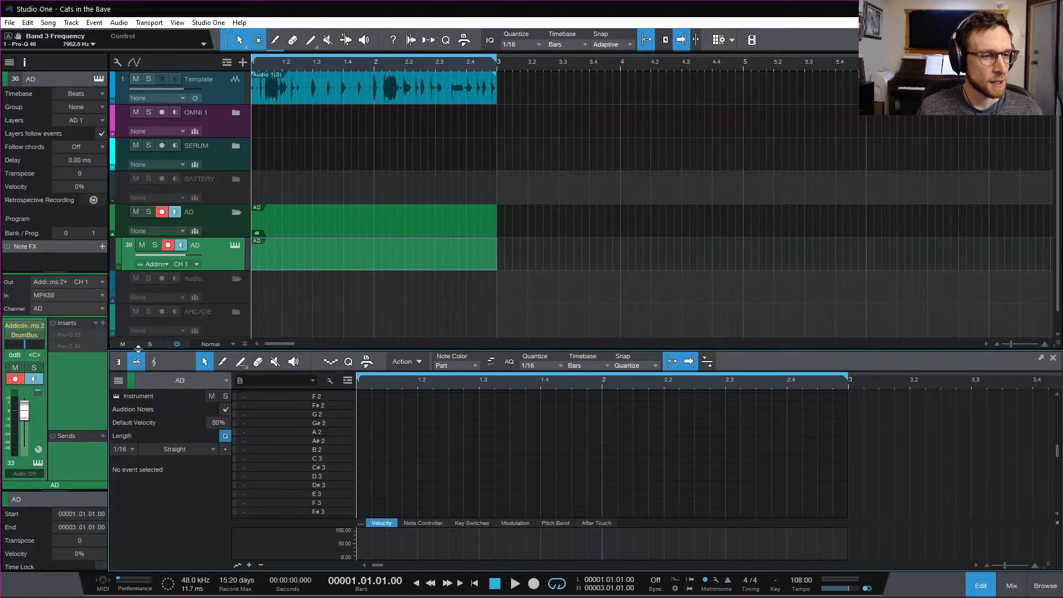
{"action": "left_click", "coordinate": [118, 362]}
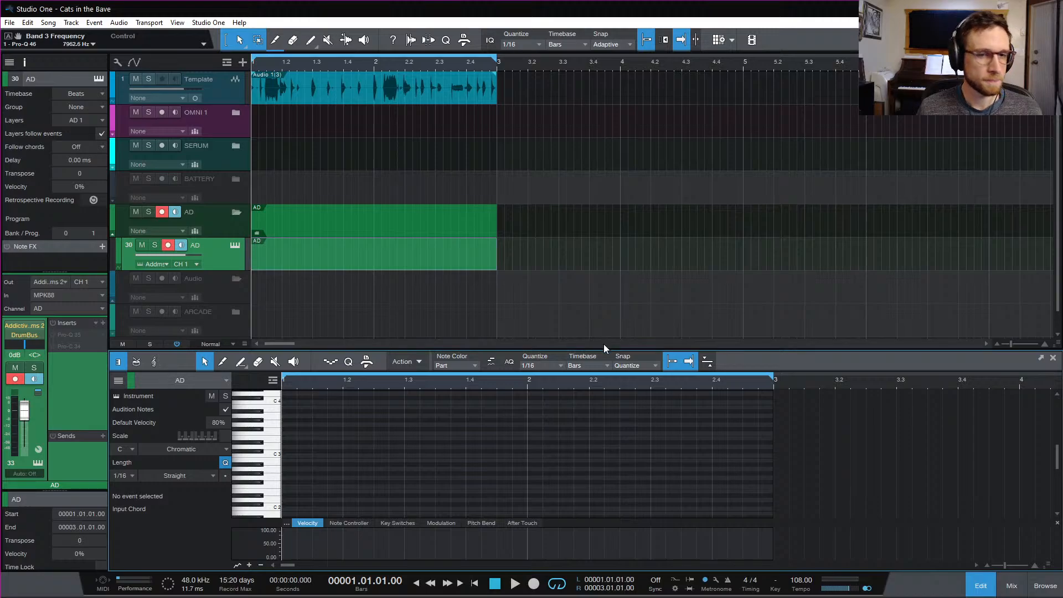
{"action": "left_click_drag", "start_coordinate": [604, 349], "coordinate": [604, 217]}
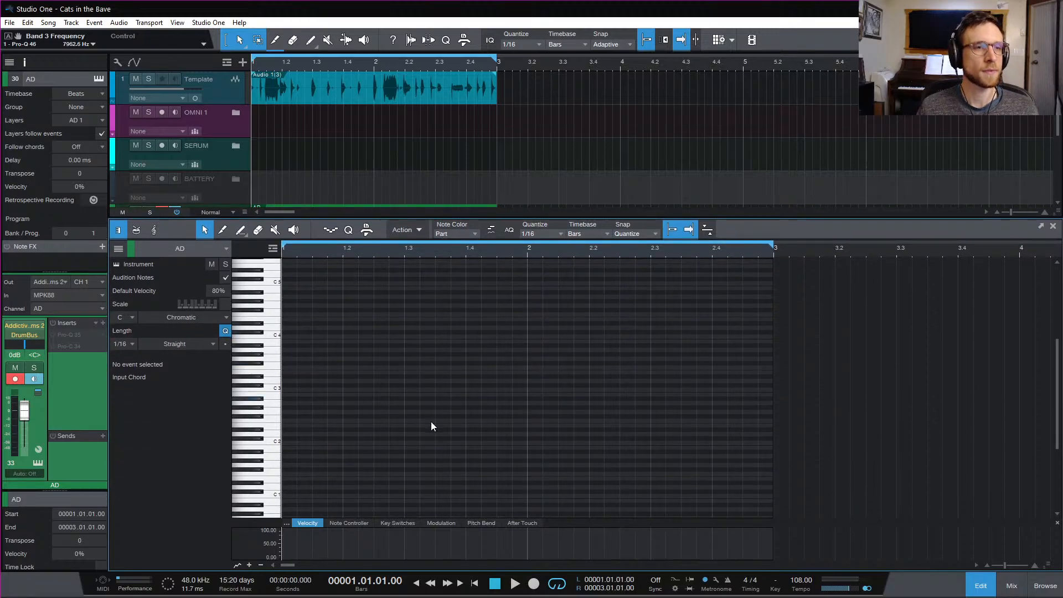
{"action": "scroll", "coordinate": [331, 161], "scroll_direction": "down", "scroll_amount": 3}
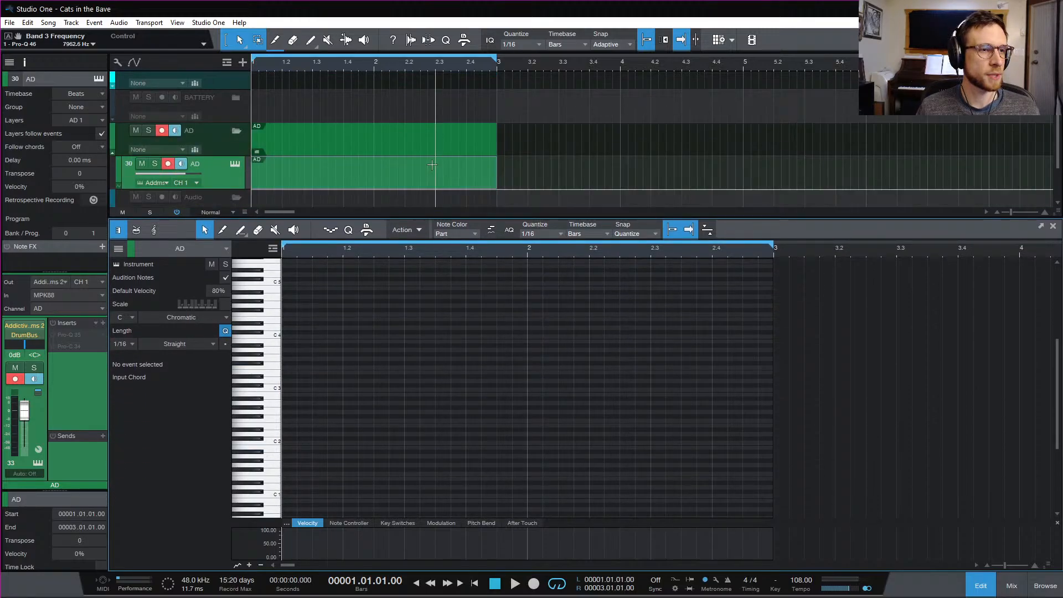
{"action": "left_click", "coordinate": [142, 164]}
{"action": "scroll", "coordinate": [501, 154], "scroll_direction": "up", "scroll_amount": 3}
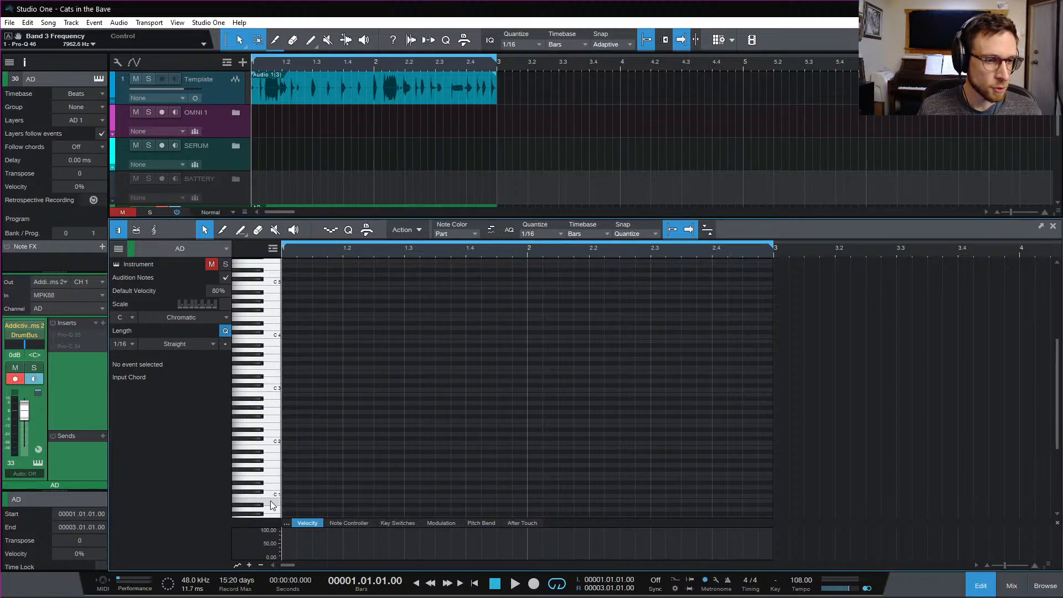
{"action": "scroll", "coordinate": [337, 436], "scroll_direction": "down", "scroll_amount": 1}
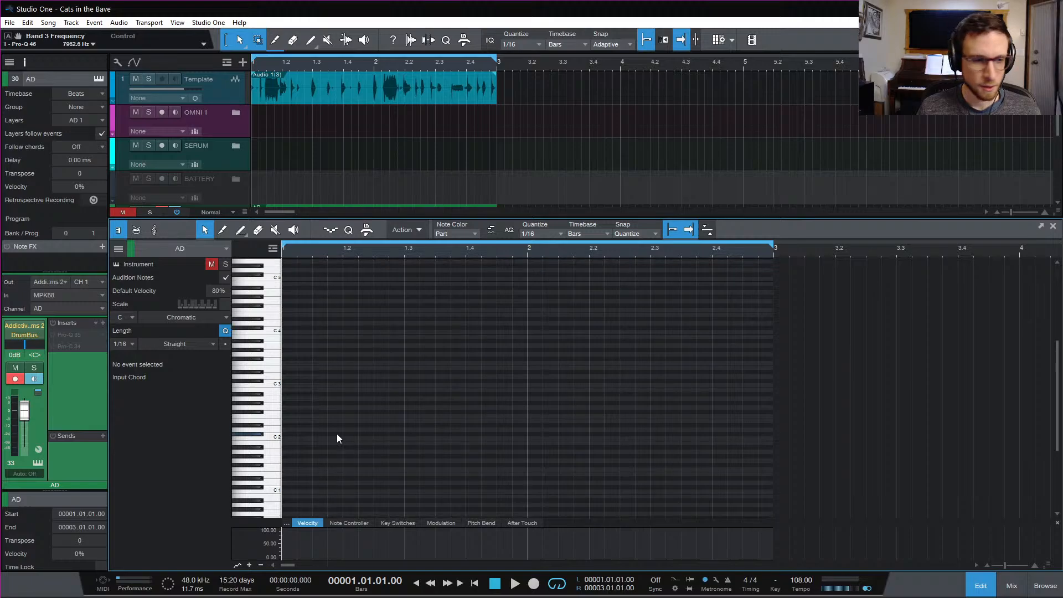
{"action": "scroll", "coordinate": [338, 438], "scroll_direction": "up", "scroll_amount": 1}
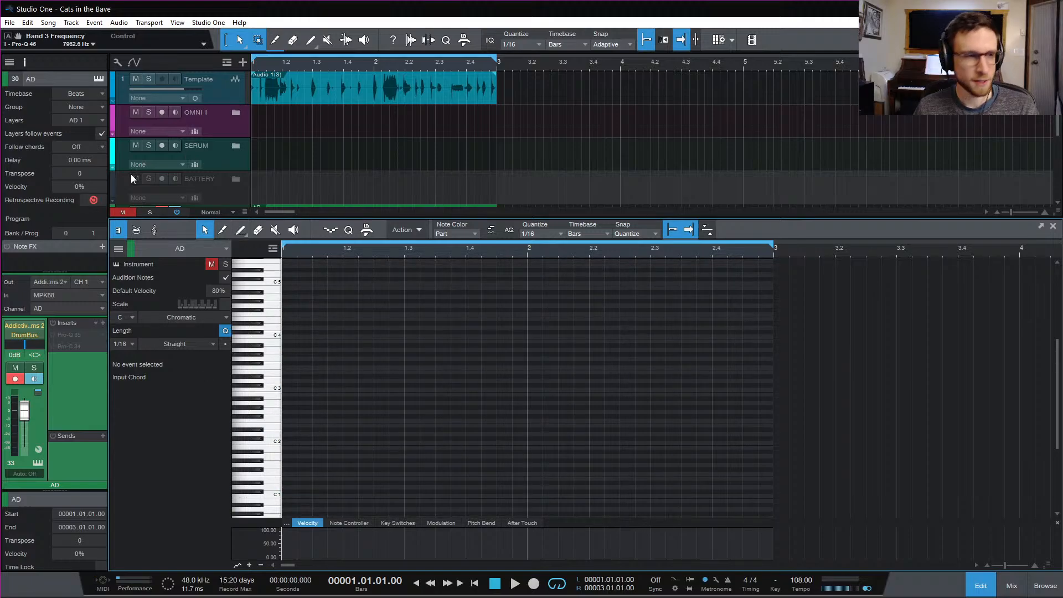
{"action": "scroll", "coordinate": [178, 173], "scroll_direction": "down", "scroll_amount": 2}
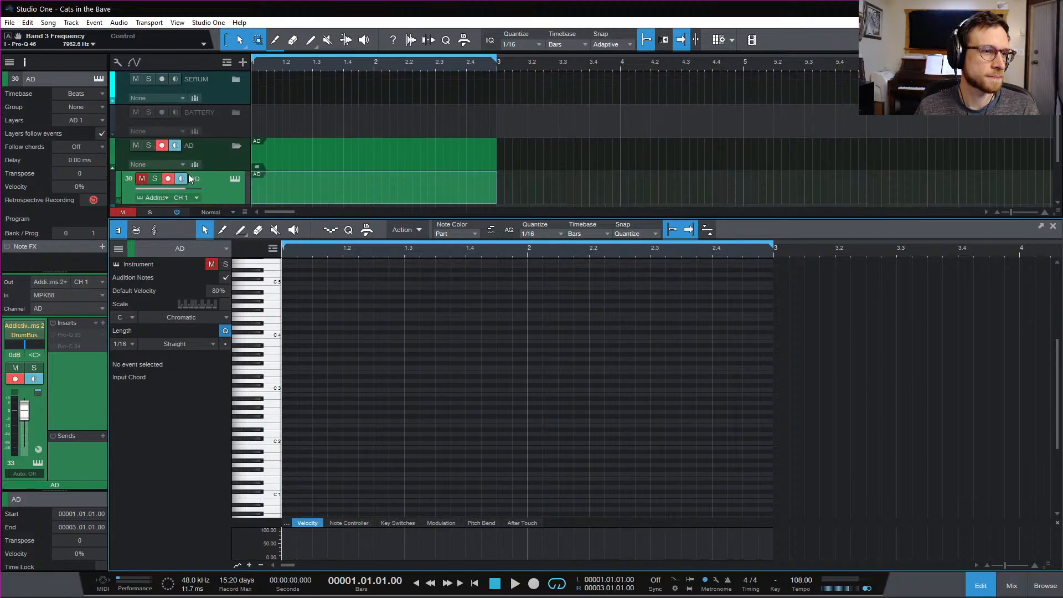
{"action": "left_click", "coordinate": [142, 178]}
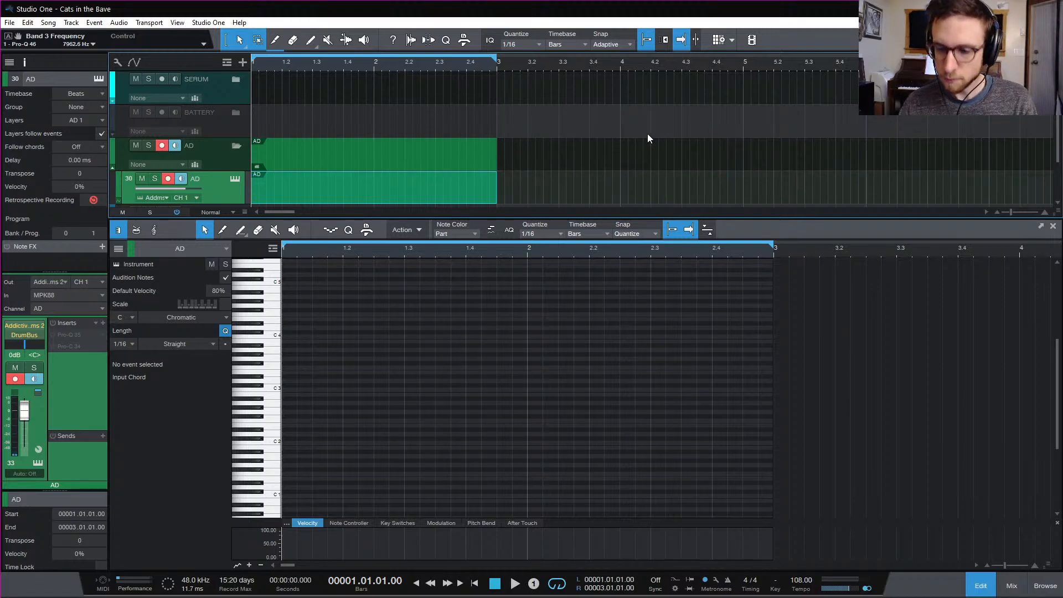
{"action": "key", "text": "KP_Multiply"}
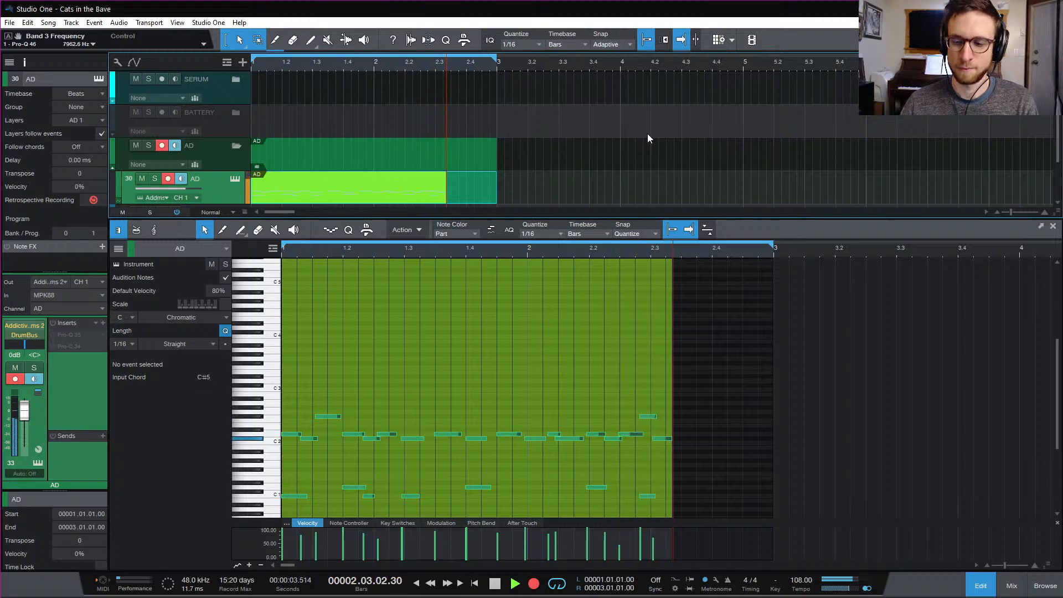
{"action": "key", "text": "space"}
{"action": "key", "text": "ctrl+z"}
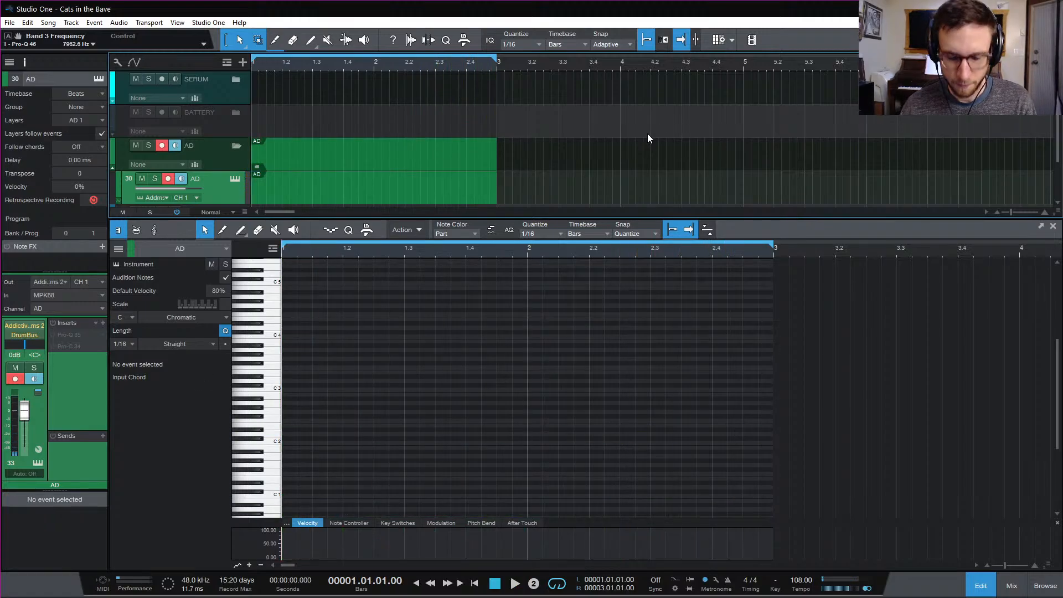
Record a two-bar drum take on the AD instrument track within the loop range
{"action": "key", "text": "KP_Multiply"}
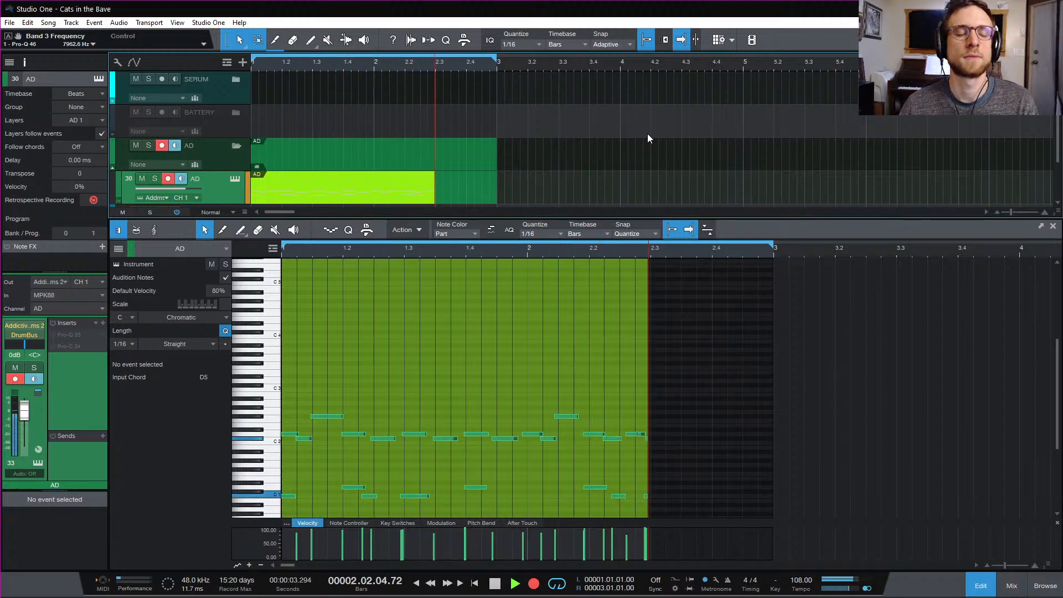
{"action": "key", "text": "space"}
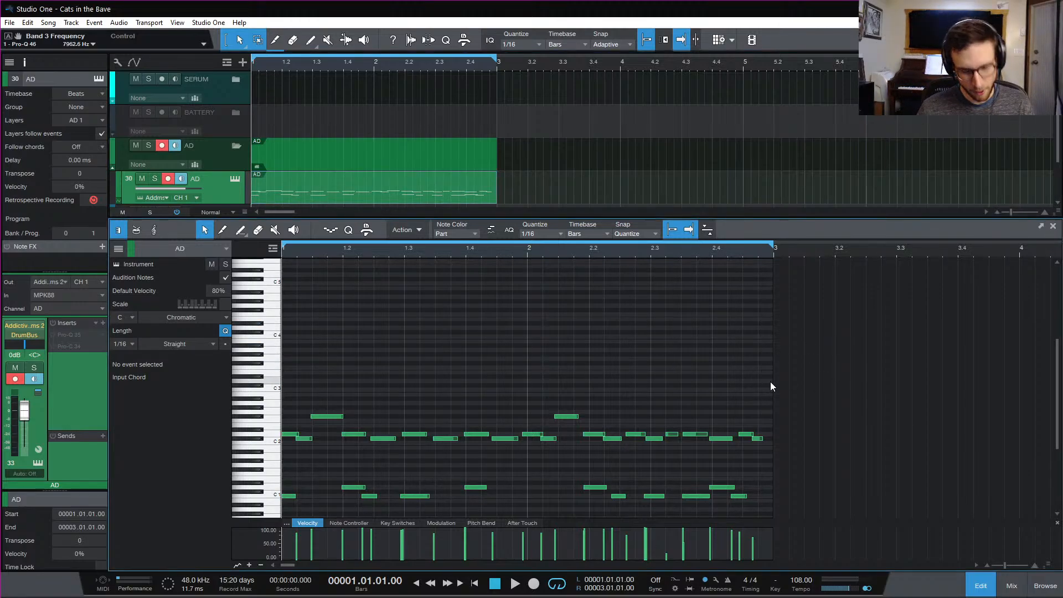
Select all recorded drum notes in the AD event and quantize them to the 1/16 grid
{"action": "scroll", "coordinate": [774, 388], "scroll_direction": "down", "scroll_amount": 1}
{"action": "scroll", "coordinate": [776, 396], "scroll_direction": "down", "scroll_amount": 1}
{"action": "left_click_drag", "start_coordinate": [776, 500], "coordinate": [283, 313]}
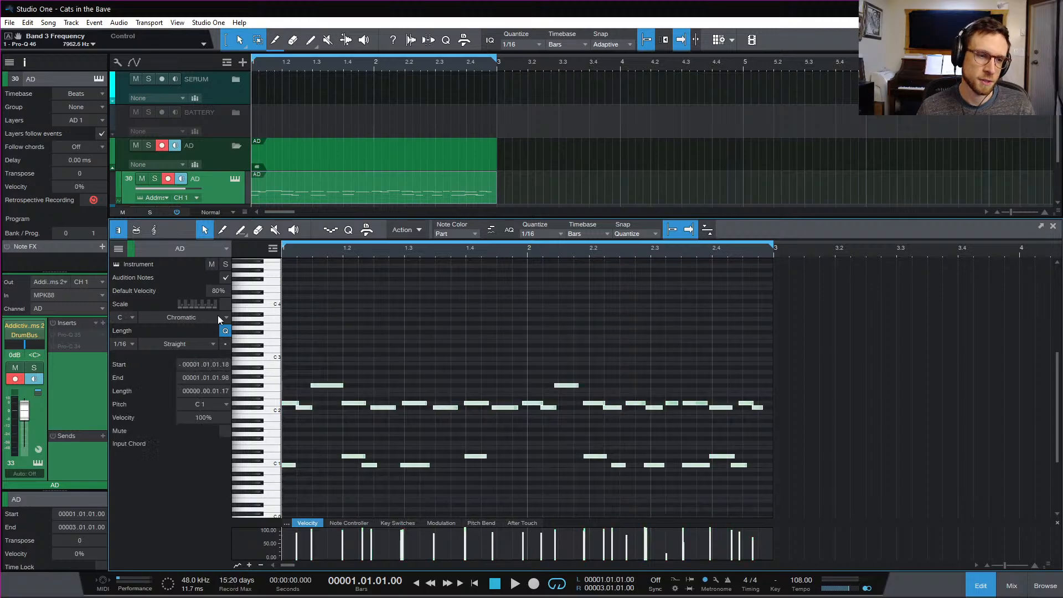
{"action": "key", "text": "q"}
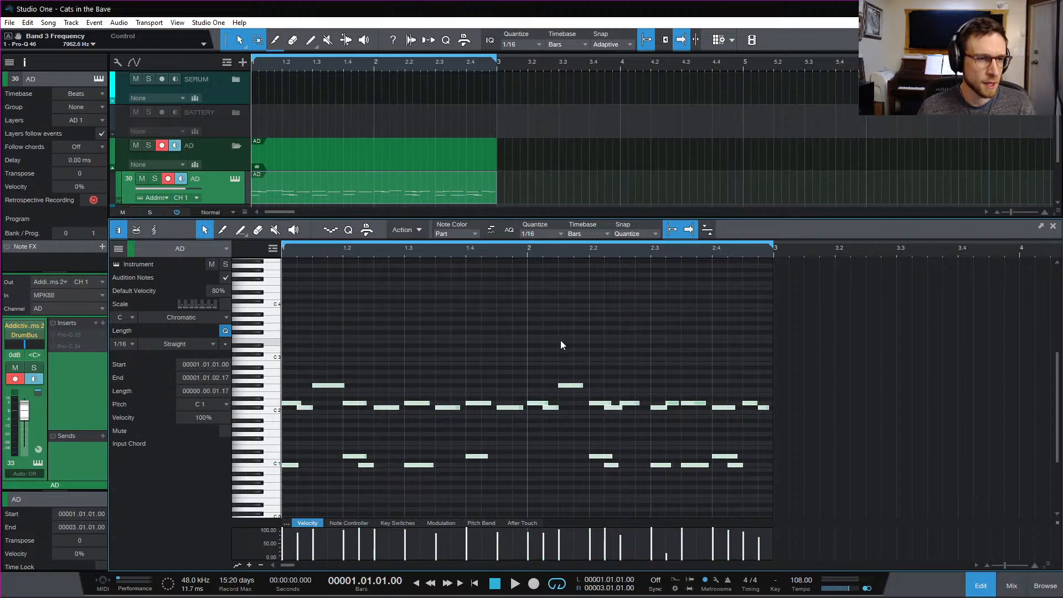
Shorten all notes in the AD event to a uniform length of one sixteenth
{"action": "left_click", "coordinate": [543, 427]}
{"action": "left_click_drag", "start_coordinate": [858, 498], "coordinate": [277, 332]}
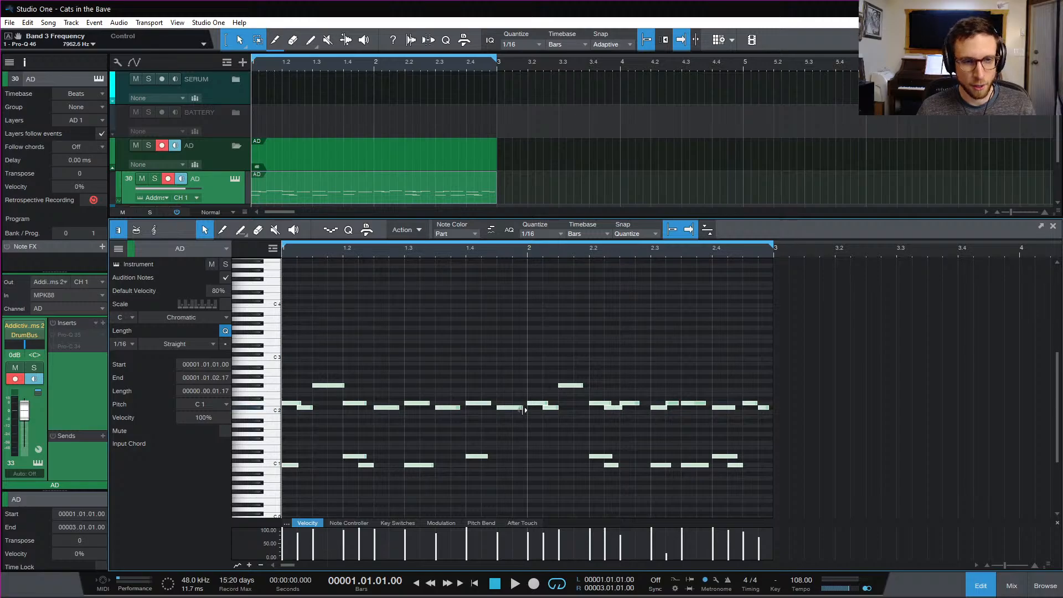
{"action": "left_click_drag", "start_coordinate": [525, 411], "coordinate": [511, 411]}
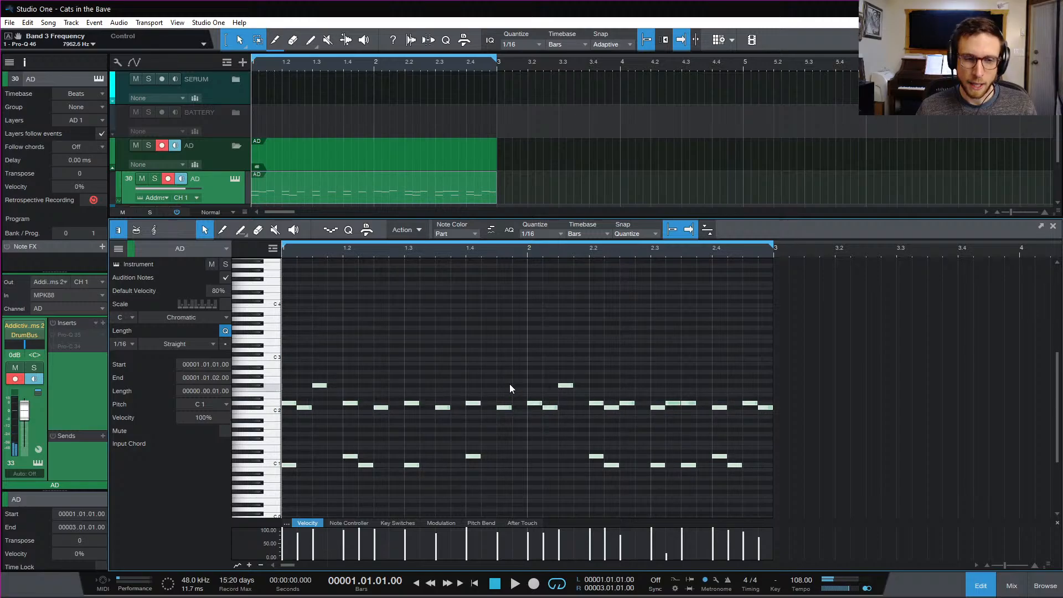
{"action": "left_click", "coordinate": [502, 356]}
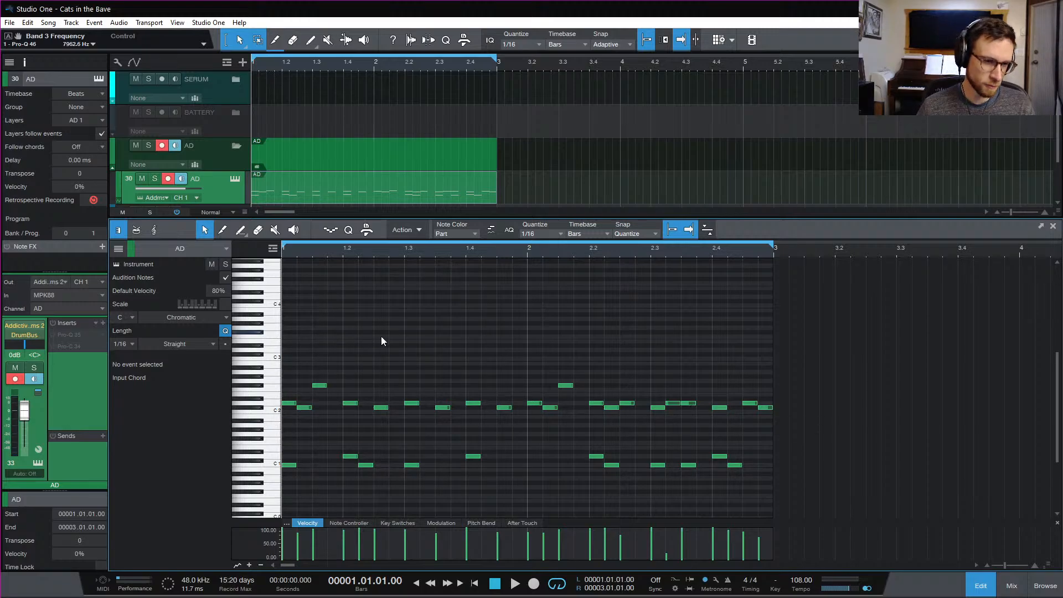
Even out the note velocities row by row for all D 1, D 2 and C 1 notes, with D 1 at 100%
{"action": "left_click", "coordinate": [264, 454]}
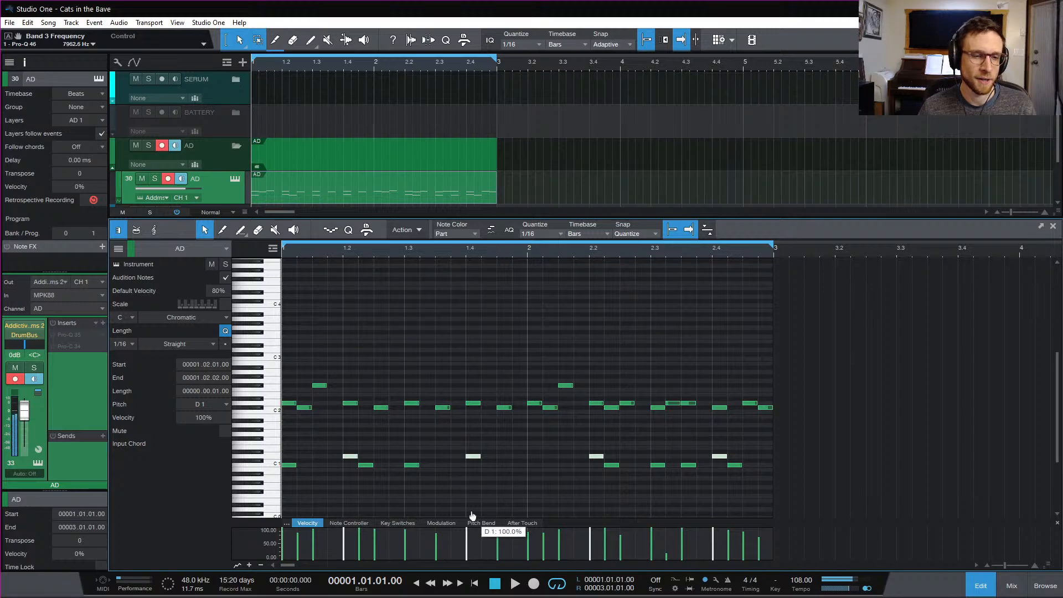
{"action": "left_click", "coordinate": [547, 435]}
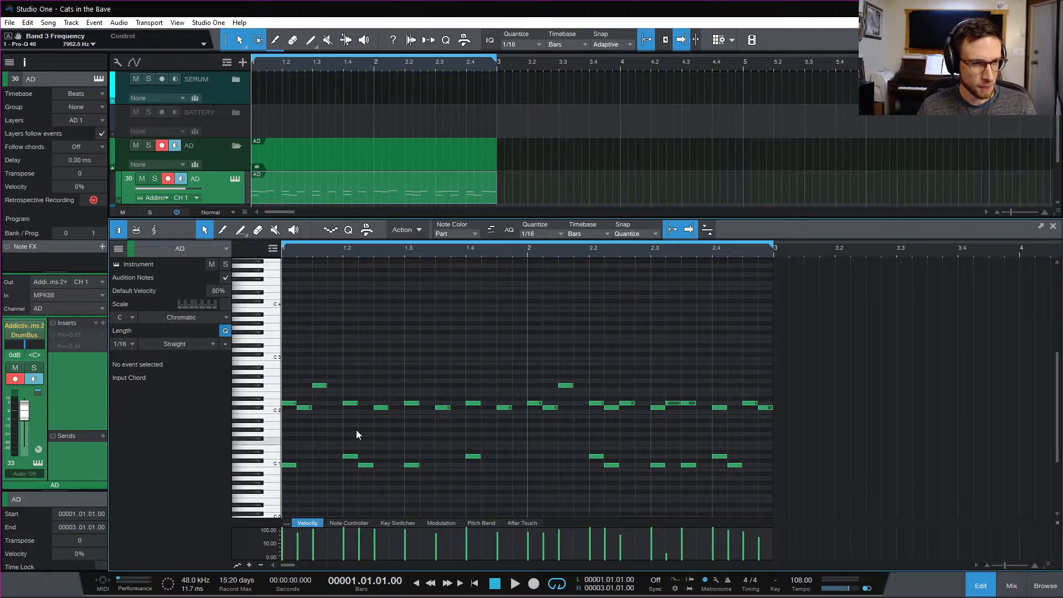
{"action": "left_click", "coordinate": [270, 401]}
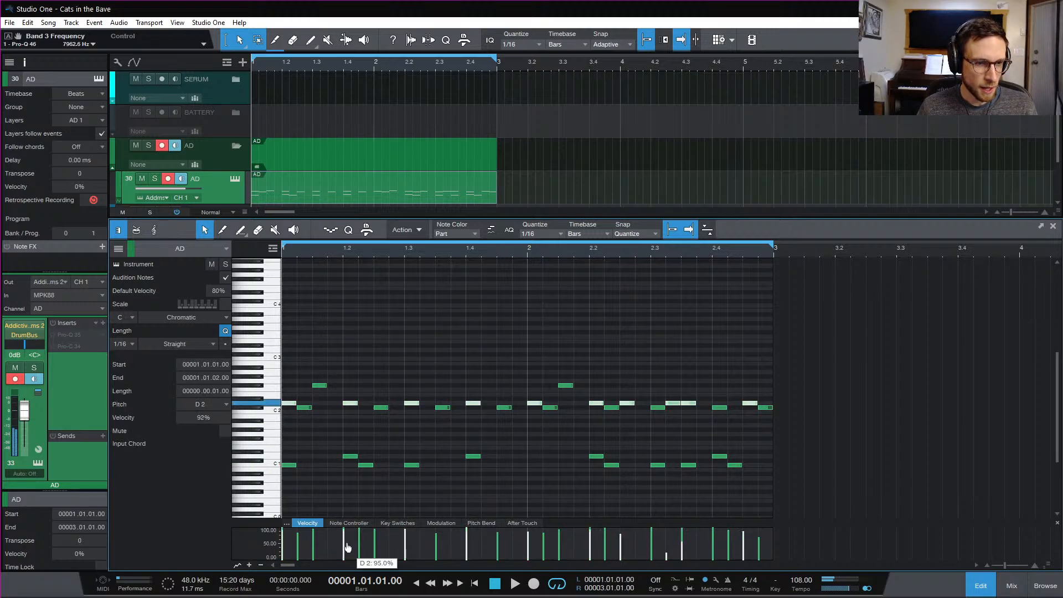
{"action": "left_click", "coordinate": [358, 484]}
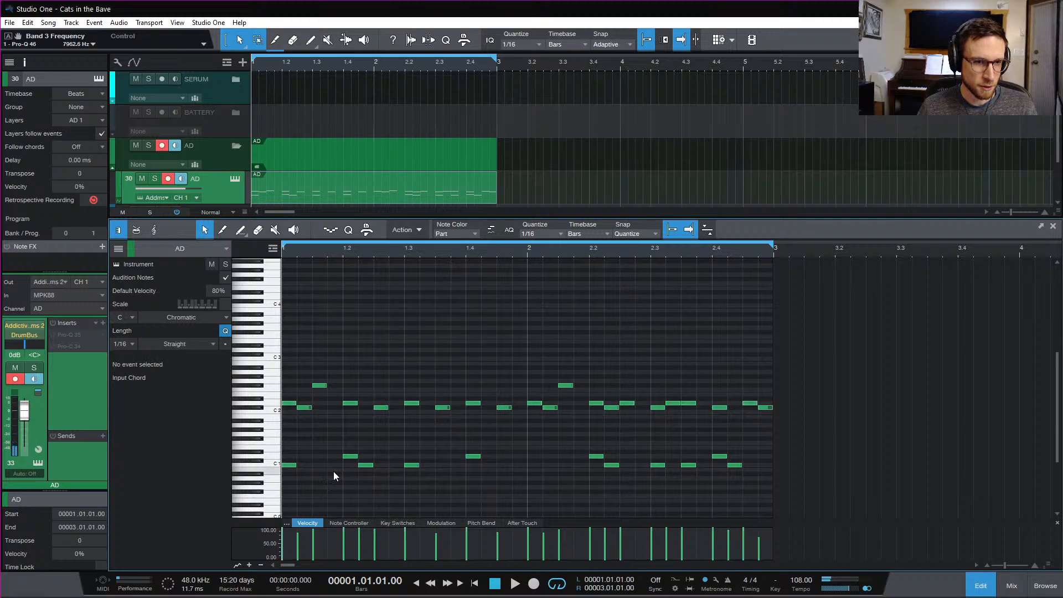
{"action": "left_click", "coordinate": [268, 463]}
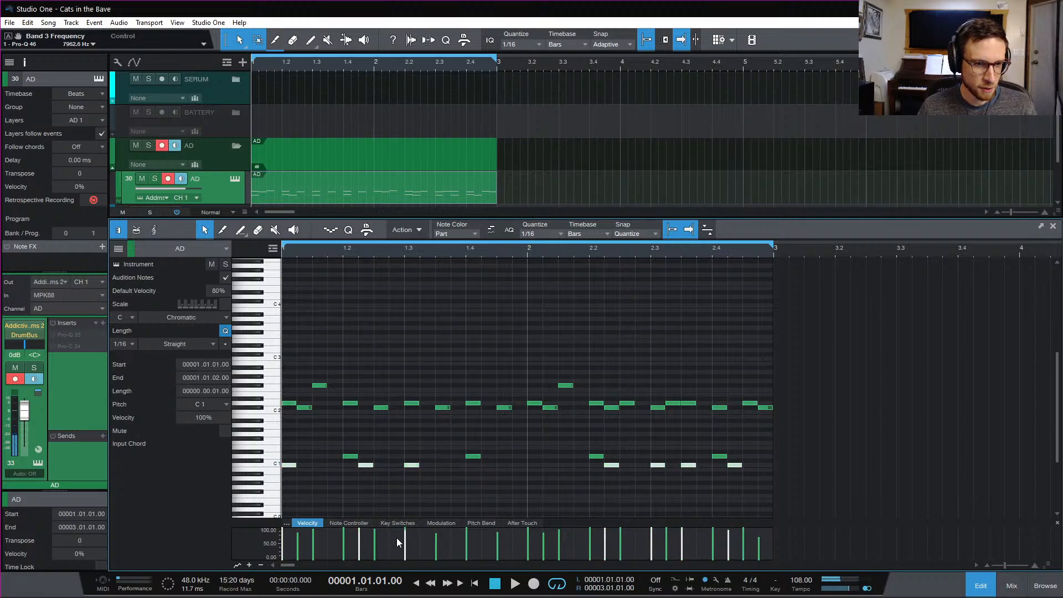
{"action": "left_click", "coordinate": [550, 477]}
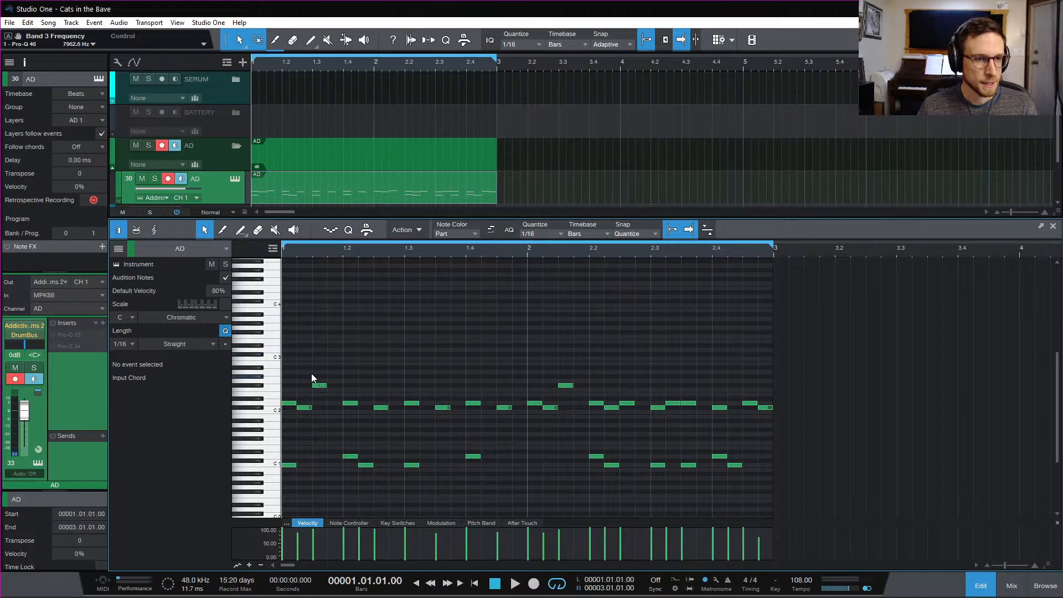
Select both F# 2 drum notes, mute the Template audio track, and play the drum pattern on its own
{"action": "left_click_drag", "start_coordinate": [311, 369], "coordinate": [590, 385]}
{"action": "key", "text": "space"}
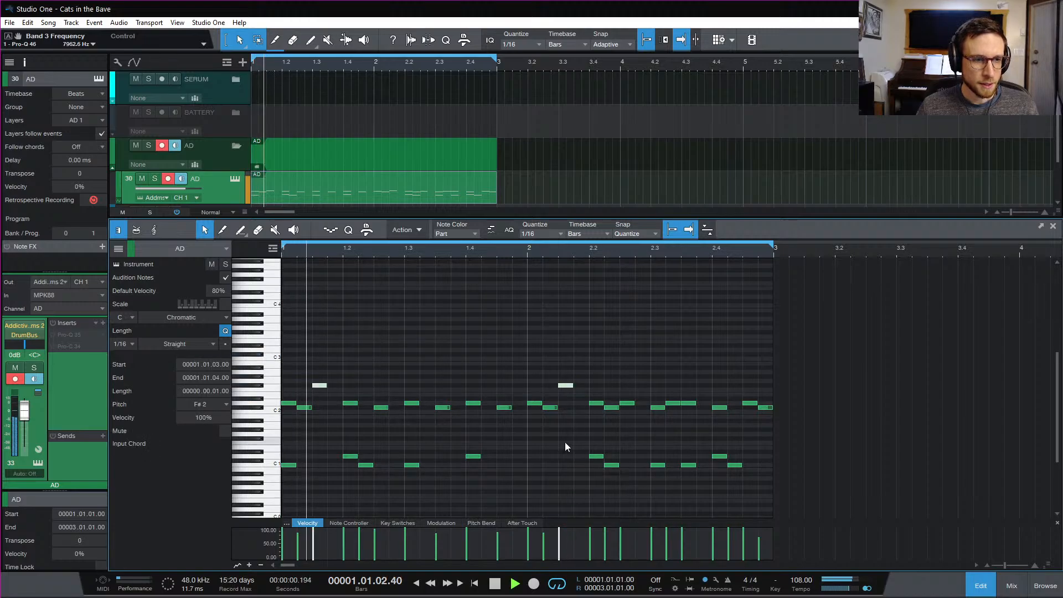
{"action": "key", "text": "space"}
{"action": "scroll", "coordinate": [366, 163], "scroll_direction": "up", "scroll_amount": 2}
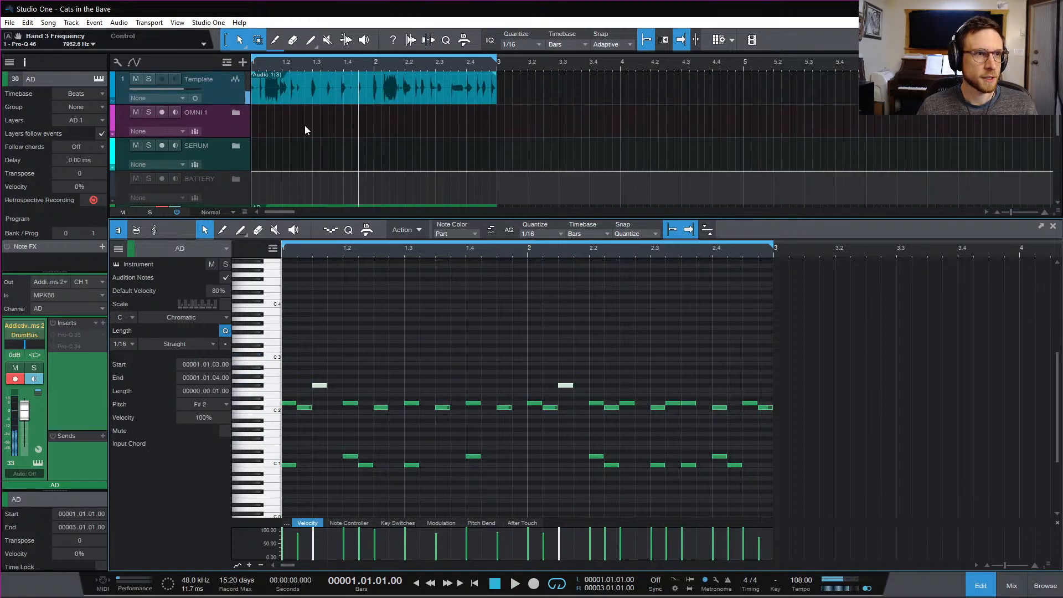
{"action": "left_click", "coordinate": [136, 79]}
{"action": "scroll", "coordinate": [565, 142], "scroll_direction": "down", "scroll_amount": 2}
{"action": "key", "text": "space"}
{"action": "key", "text": "space"}
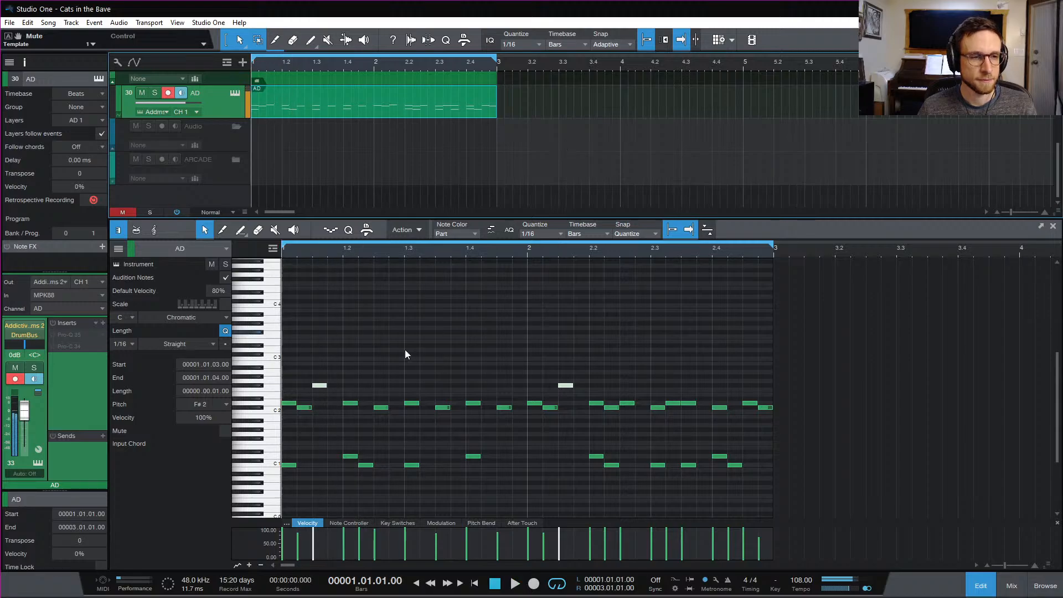
Quantize all notes in the AD event to the straight 1/16 grid with 100% swing
{"action": "left_click_drag", "start_coordinate": [867, 335], "coordinate": [281, 518]}
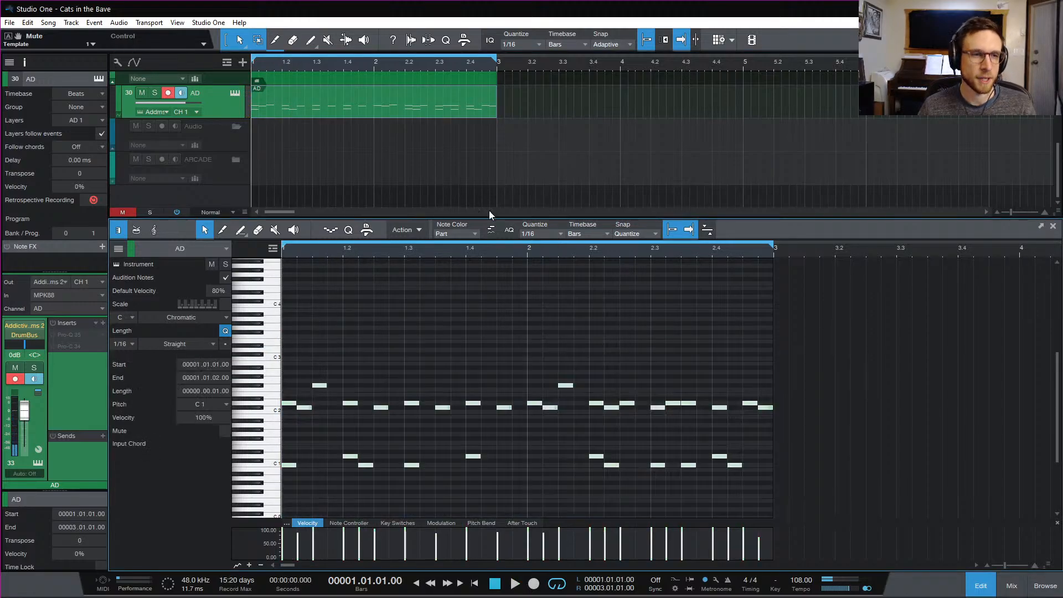
{"action": "left_click", "coordinate": [349, 231]}
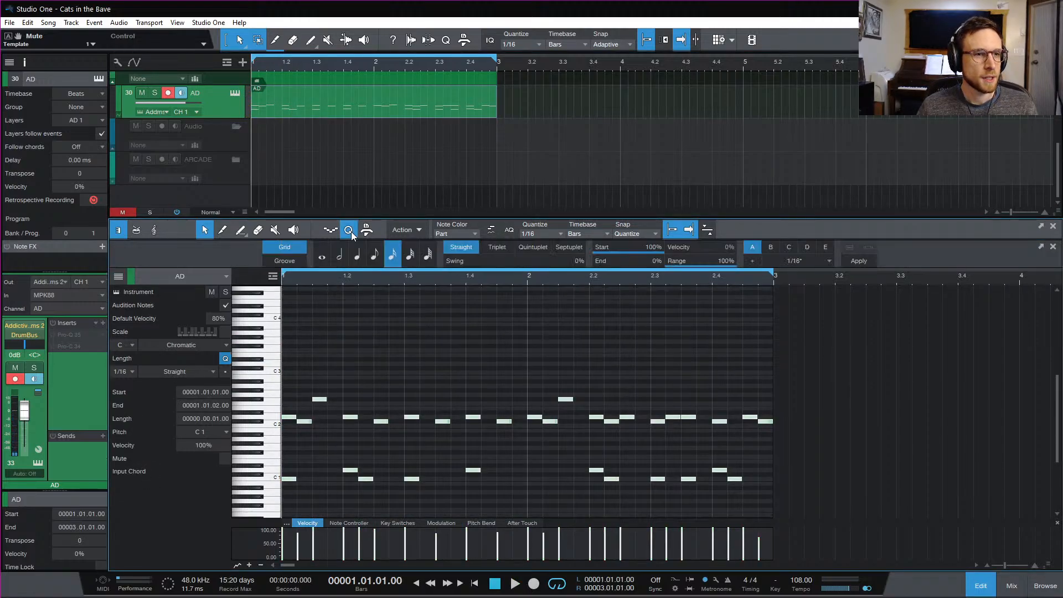
{"action": "left_click_drag", "start_coordinate": [508, 265], "coordinate": [890, 292]}
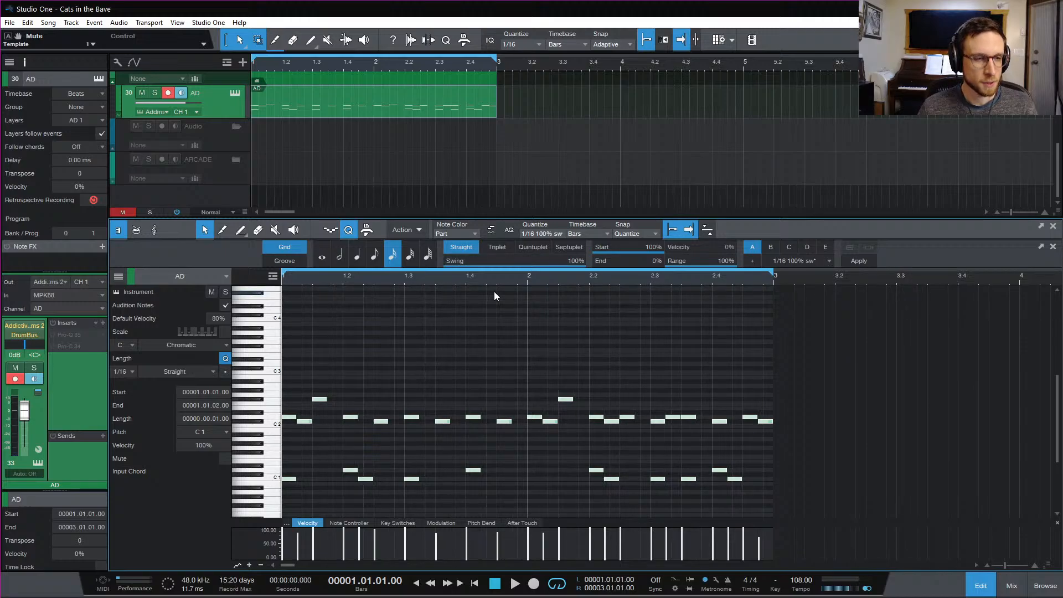
{"action": "key", "text": "q"}
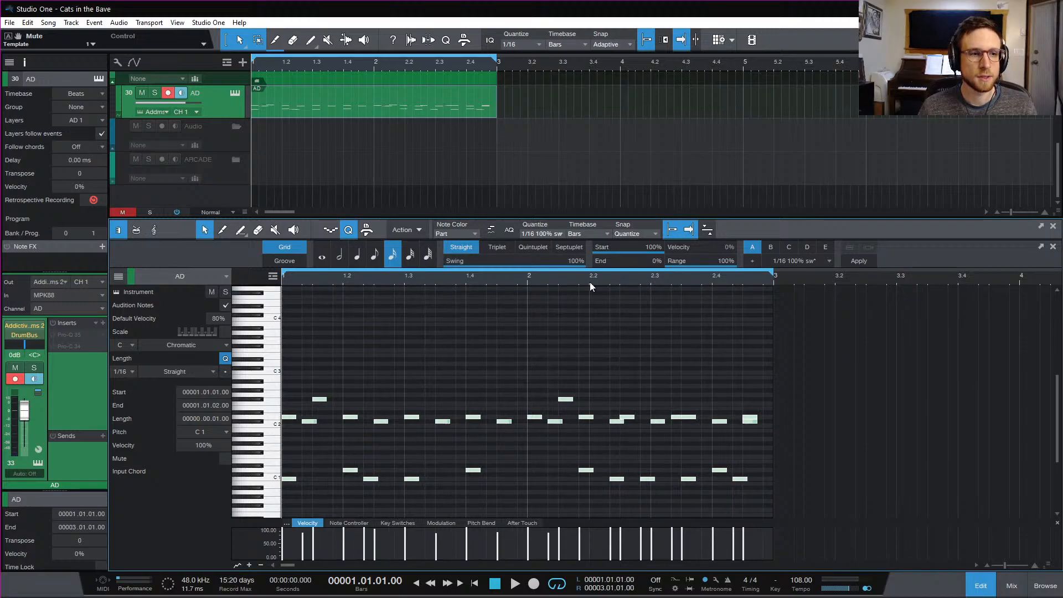
Try the drum groove with swing reduced to 88% and restore it to 100% while comparing playback
{"action": "key", "text": "space"}
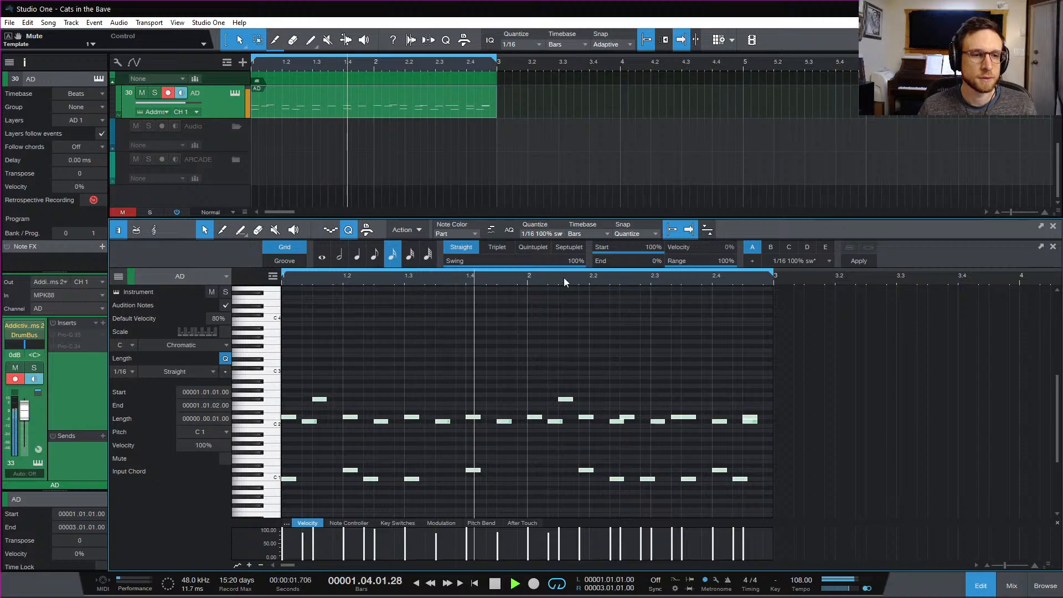
{"action": "key", "text": "space"}
{"action": "left_click_drag", "start_coordinate": [574, 266], "coordinate": [559, 264]}
{"action": "key", "text": "space"}
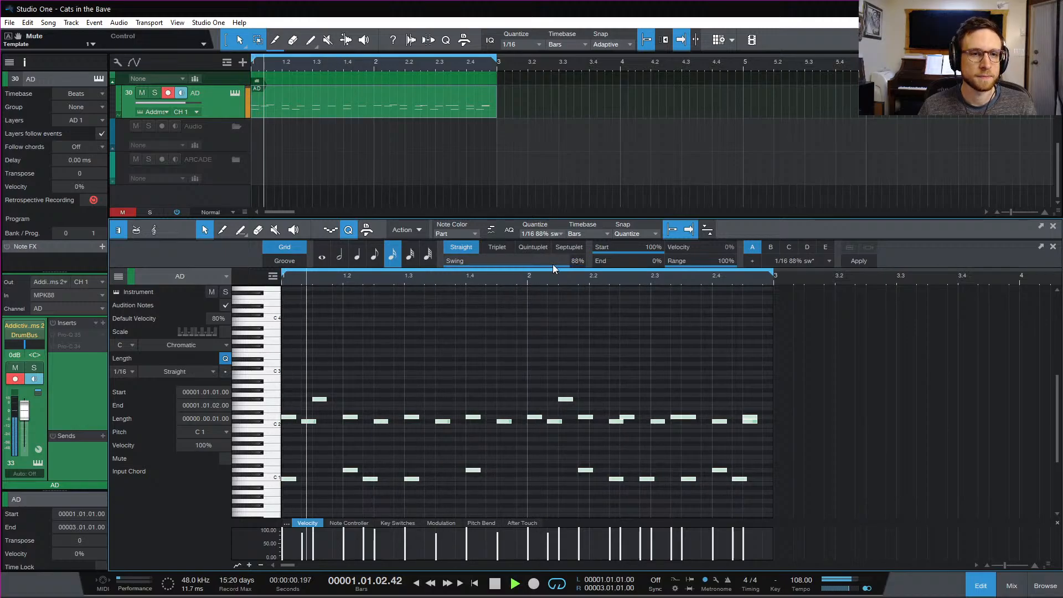
{"action": "key", "text": "space"}
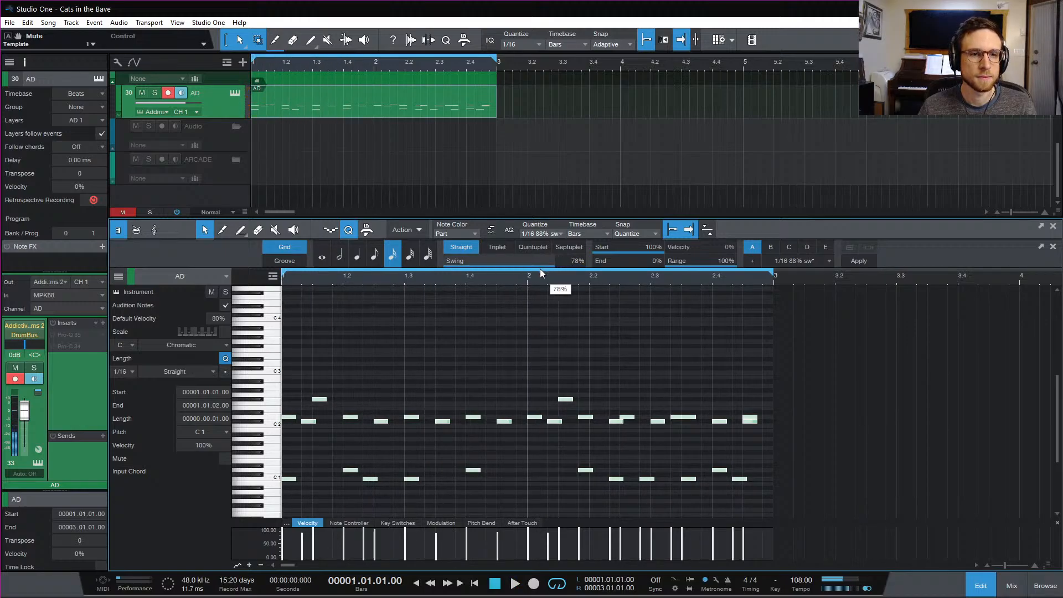
{"action": "key", "text": "space"}
{"action": "left_click_drag", "start_coordinate": [540, 268], "coordinate": [687, 264]}
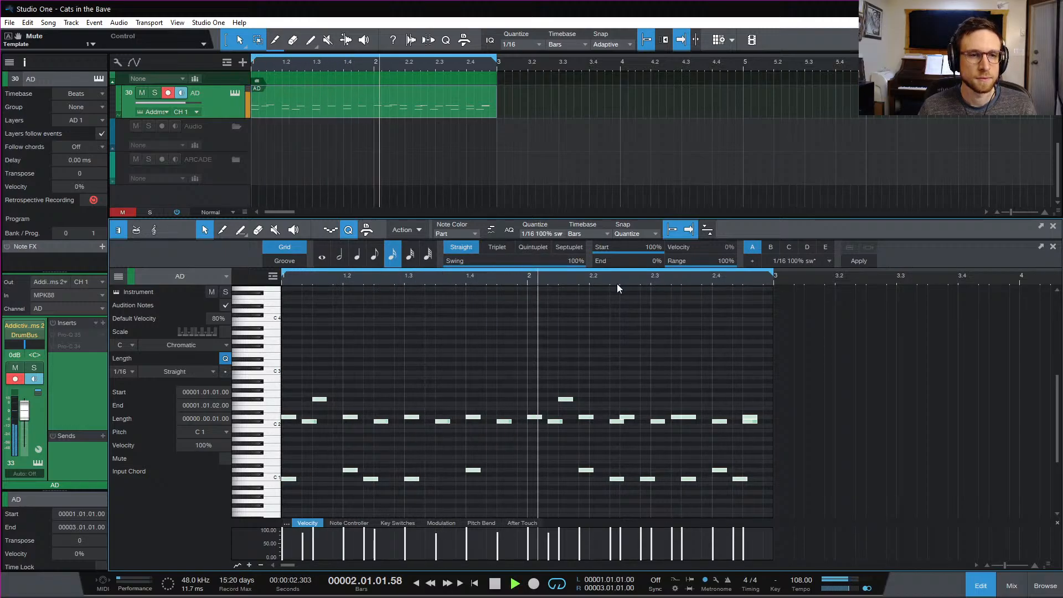
Move the D 1 note just before beat 2.2 exactly onto beat 2.2
{"action": "left_click", "coordinate": [588, 461]}
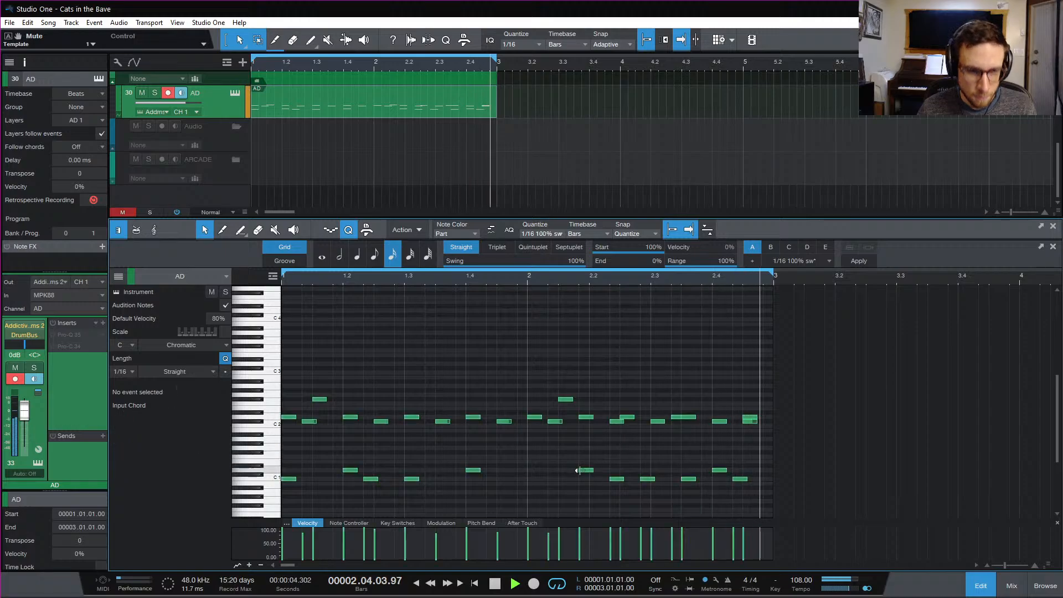
{"action": "key", "text": "space"}
{"action": "left_click_drag", "start_coordinate": [577, 471], "coordinate": [594, 472]}
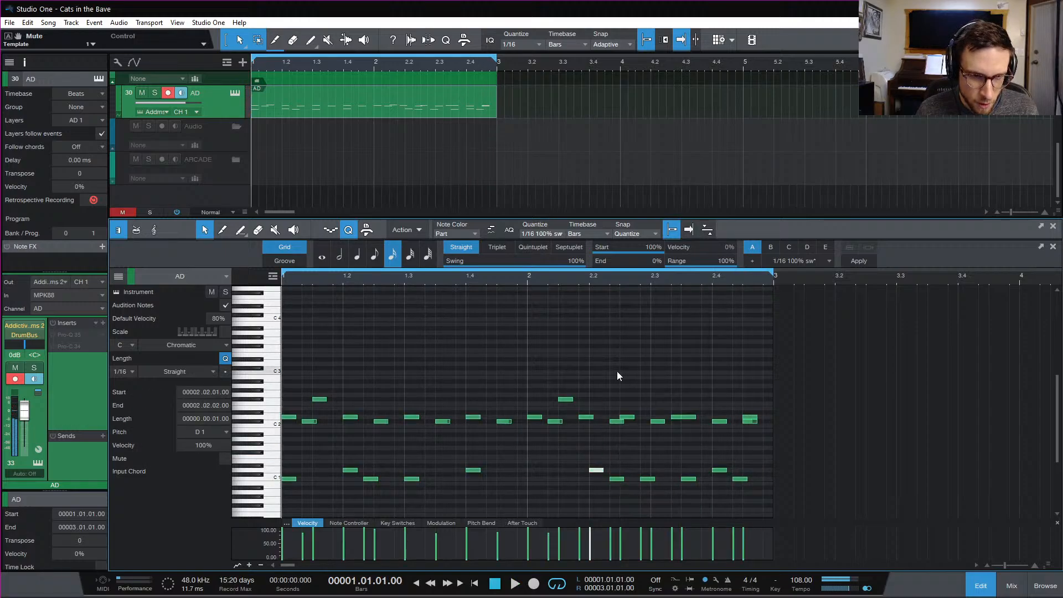
{"action": "left_click", "coordinate": [617, 372]}
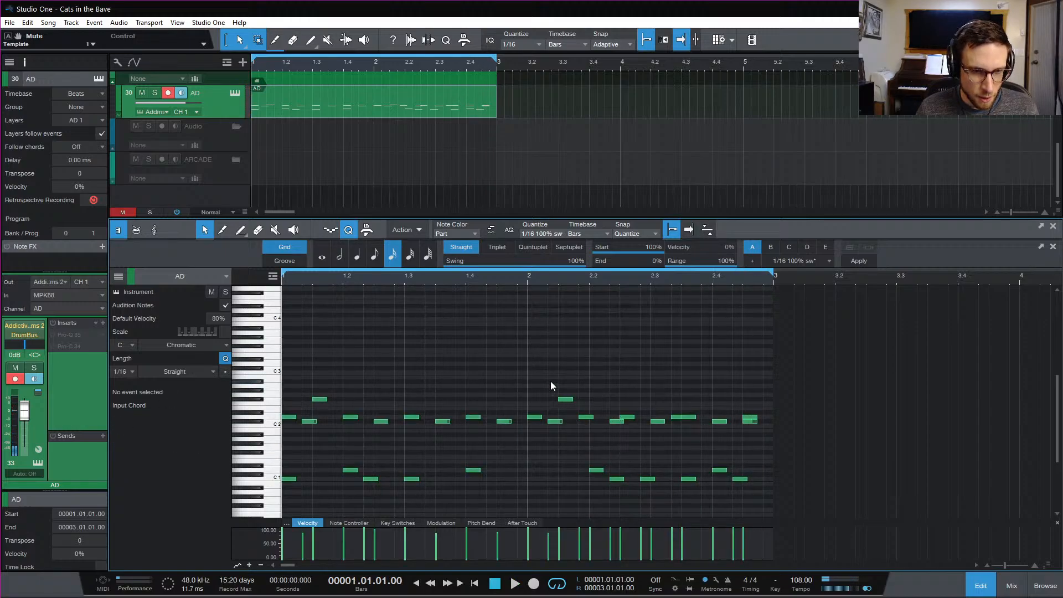
Delete the C 1 notes on beat 1.3 and just after beat 2.2, checking the groove during playback
{"action": "key", "text": "space"}
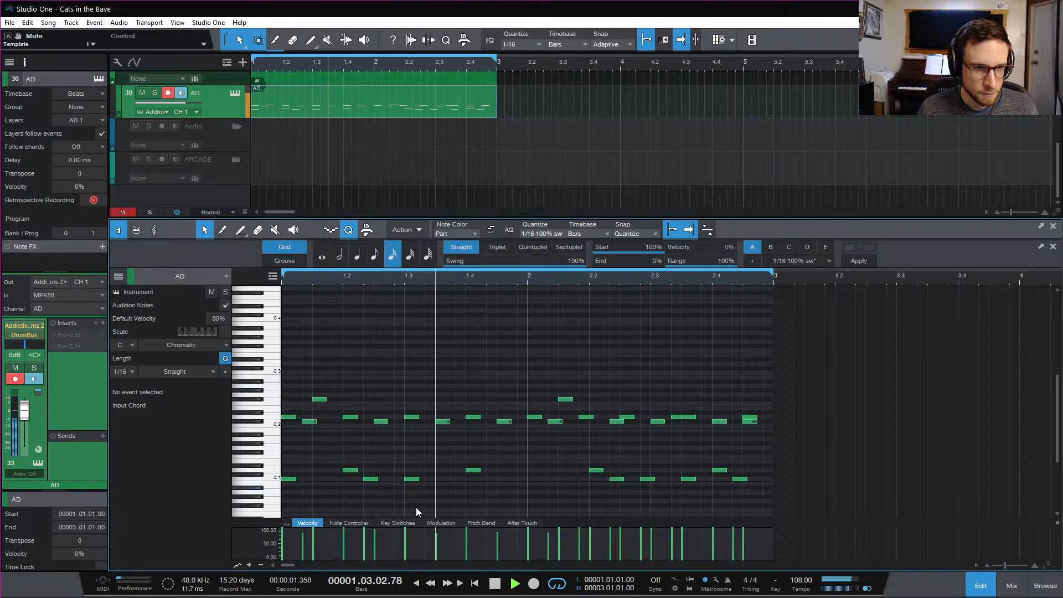
{"action": "key", "text": "space"}
{"action": "left_click_drag", "start_coordinate": [404, 437], "coordinate": [424, 505]}
{"action": "key", "text": "Delete"}
{"action": "key", "text": "space"}
{"action": "left_click", "coordinate": [433, 472]}
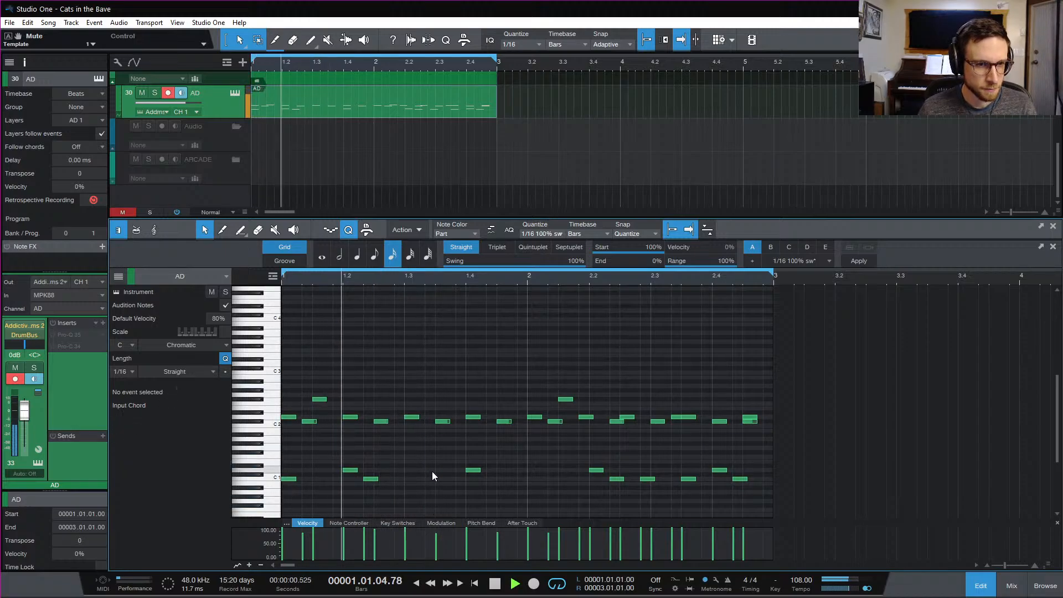
{"action": "scroll", "coordinate": [433, 472], "scroll_direction": "down", "scroll_amount": 1}
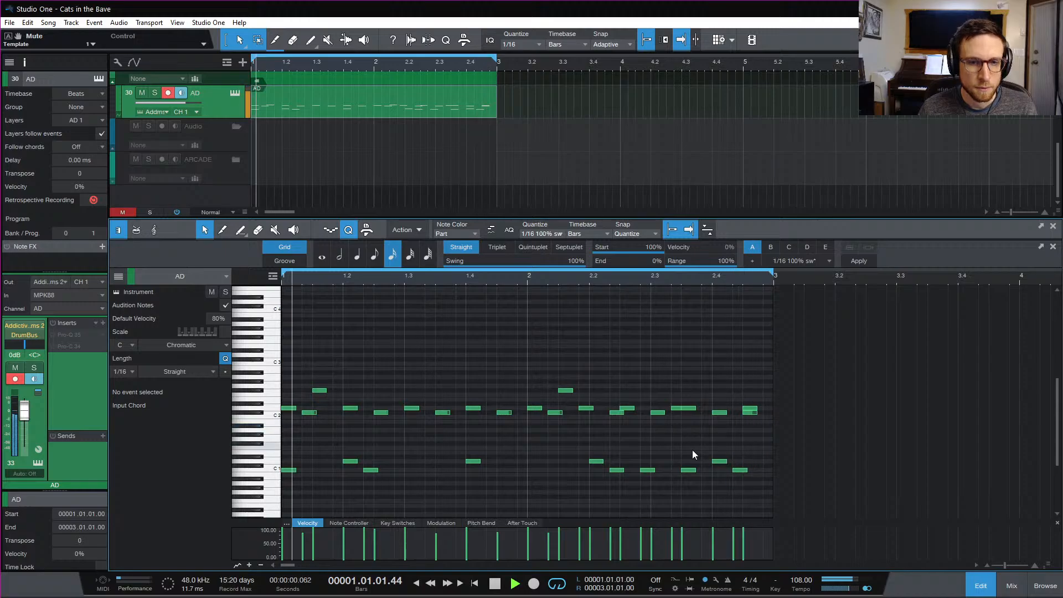
{"action": "left_click", "coordinate": [615, 470]}
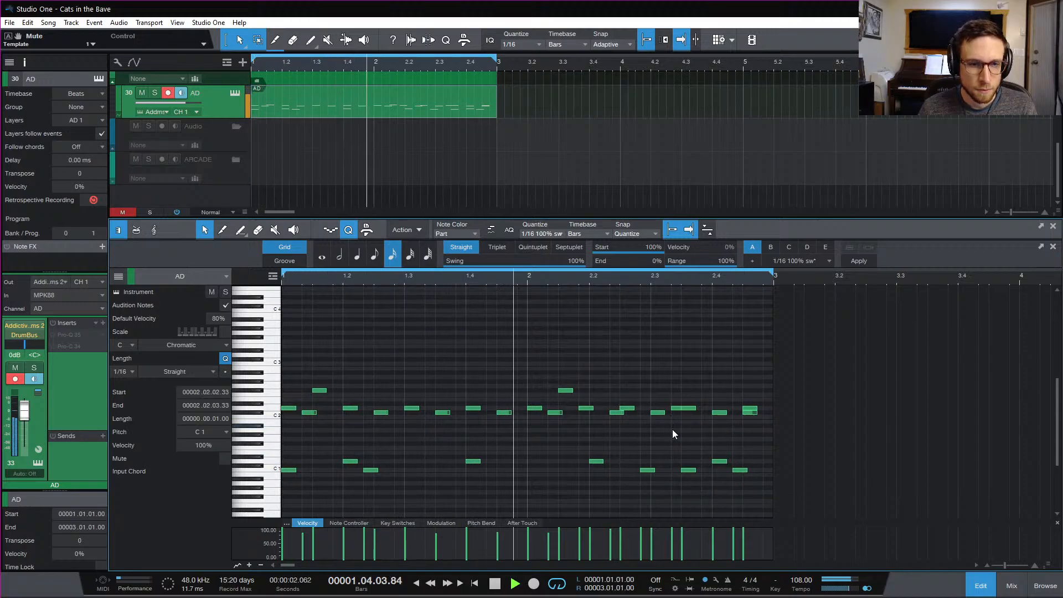
Place a one-sixteenth D 2 note on beat 2.2 and delete the C# 2 note just after it
{"action": "double_click", "coordinate": [594, 412]}
{"action": "left_click_drag", "start_coordinate": [596, 414], "coordinate": [597, 408]}
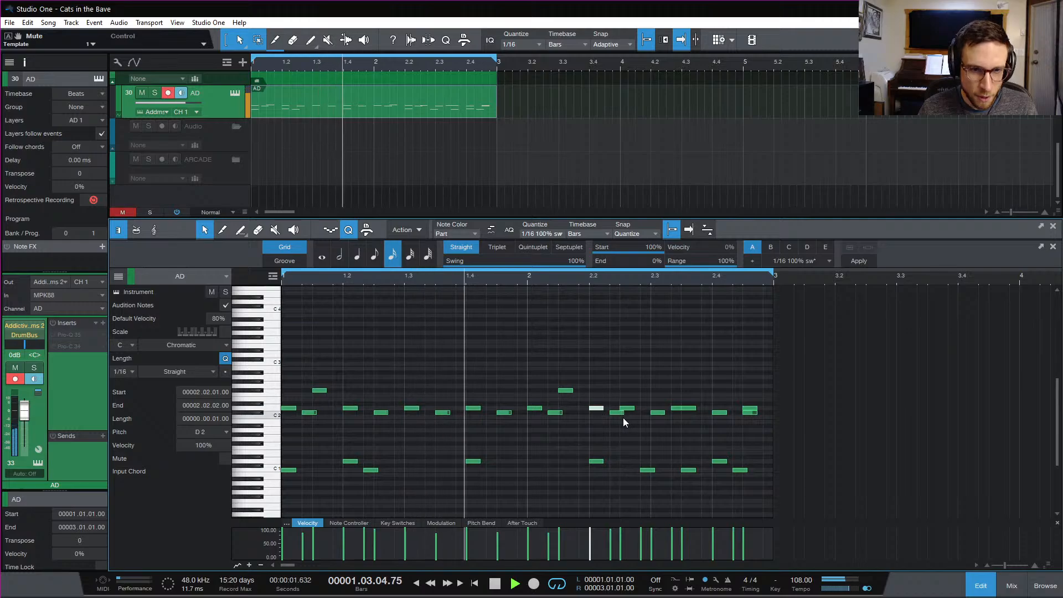
{"action": "left_click", "coordinate": [617, 413]}
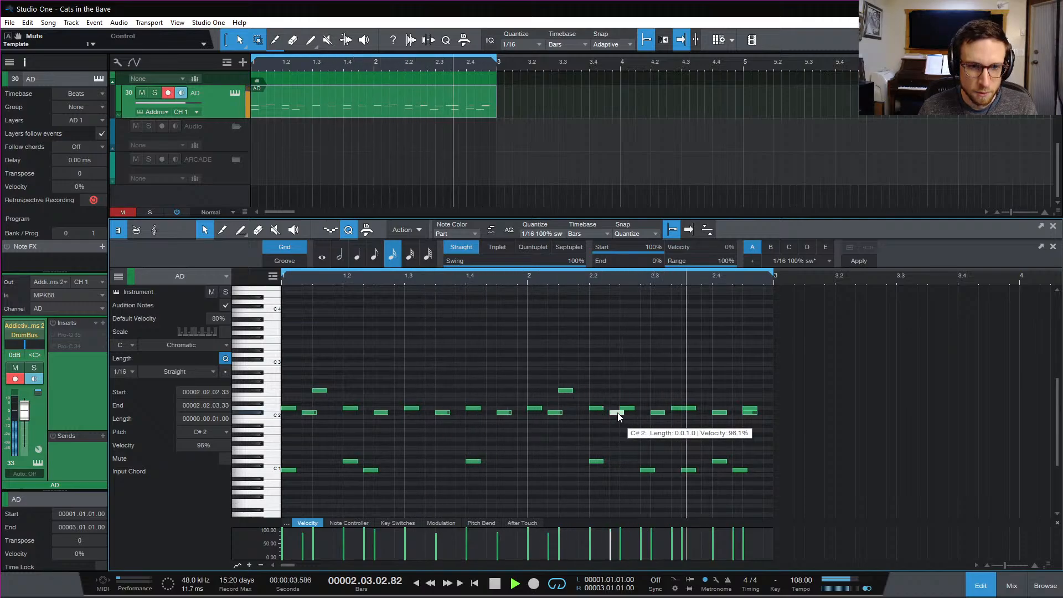
{"action": "key", "text": "Delete"}
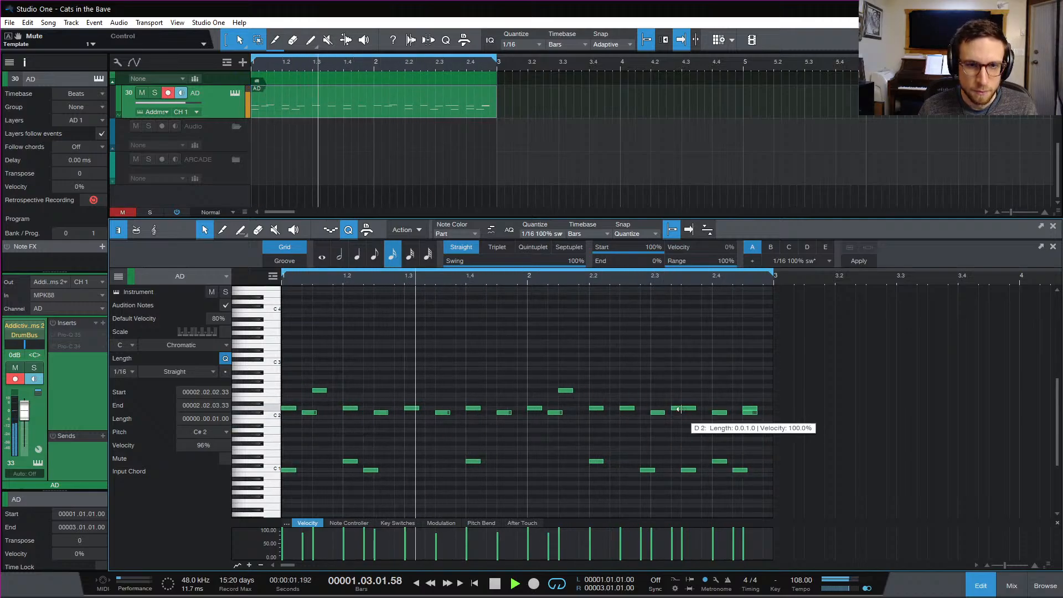
Delete the extra D 2 note between beats 2.3 and 2.4 and the C# 2 note overlapping the last D 2 note
{"action": "double_click", "coordinate": [675, 409]}
{"action": "left_click", "coordinate": [693, 429]}
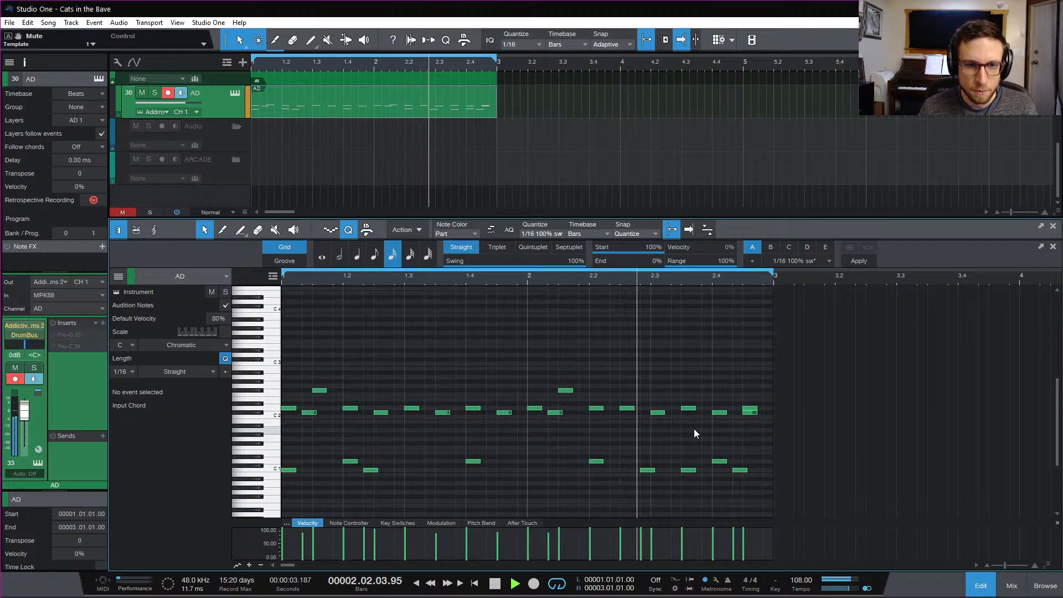
{"action": "double_click", "coordinate": [752, 413]}
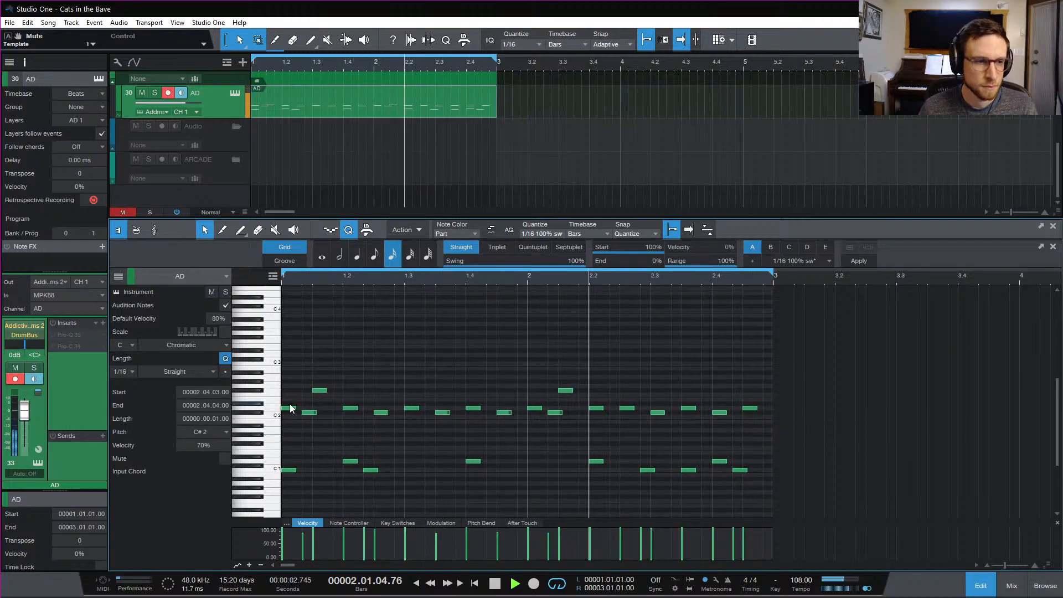
Transpose all D 2 notes up one semitone to D# 2
{"action": "left_click", "coordinate": [275, 412]}
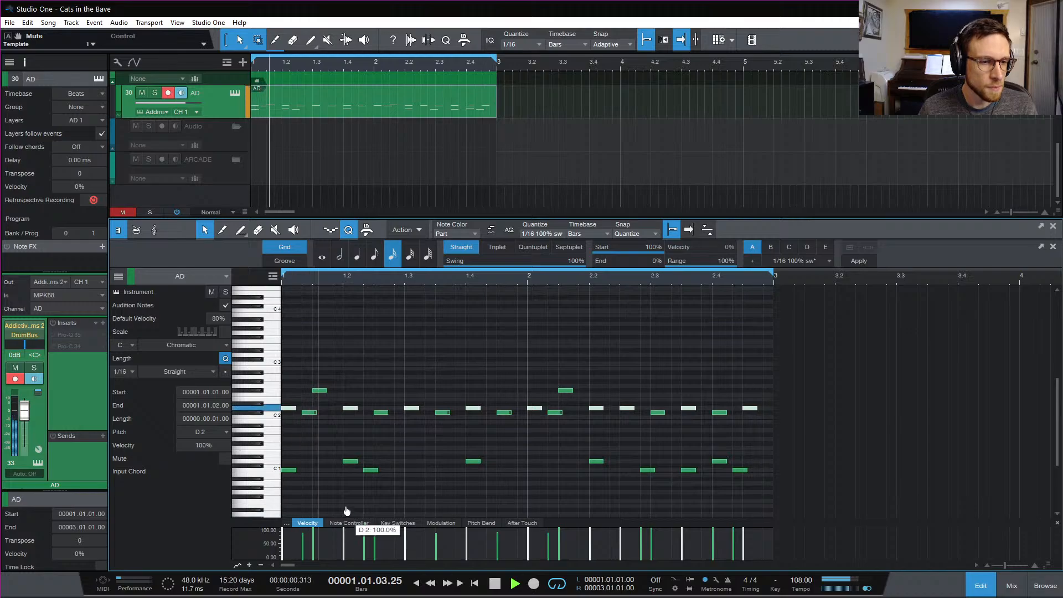
{"action": "left_click_drag", "start_coordinate": [287, 408], "coordinate": [287, 403]}
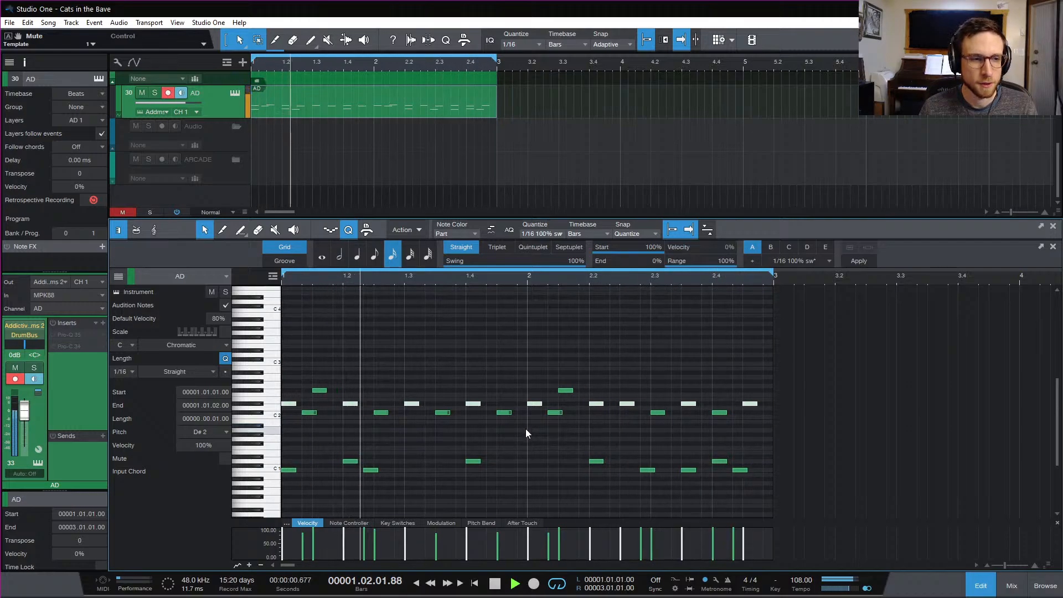
{"action": "key", "text": "space"}
Set all C# 2 notes to a uniform velocity of 57% and listen to the drum pattern
{"action": "left_click", "coordinate": [269, 416]}
{"action": "left_click", "coordinate": [266, 410]}
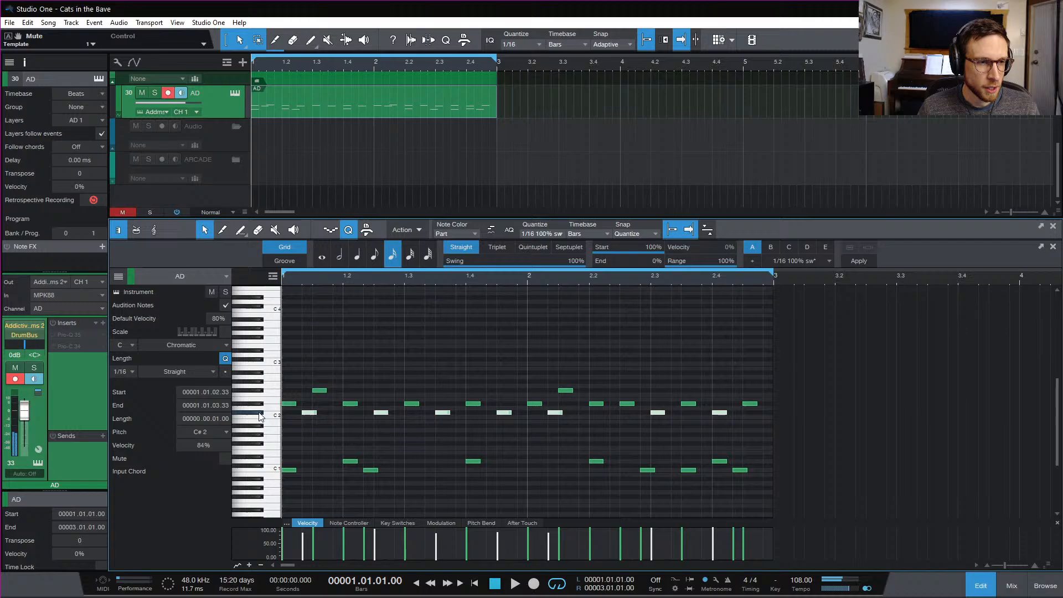
{"action": "left_click", "coordinate": [334, 439]}
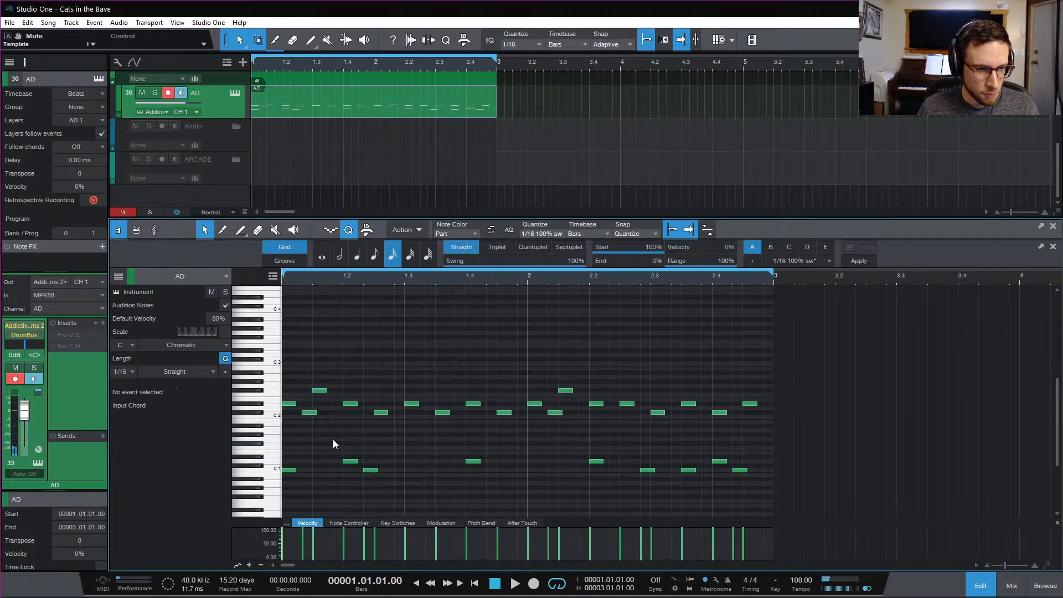
{"action": "left_click", "coordinate": [252, 414]}
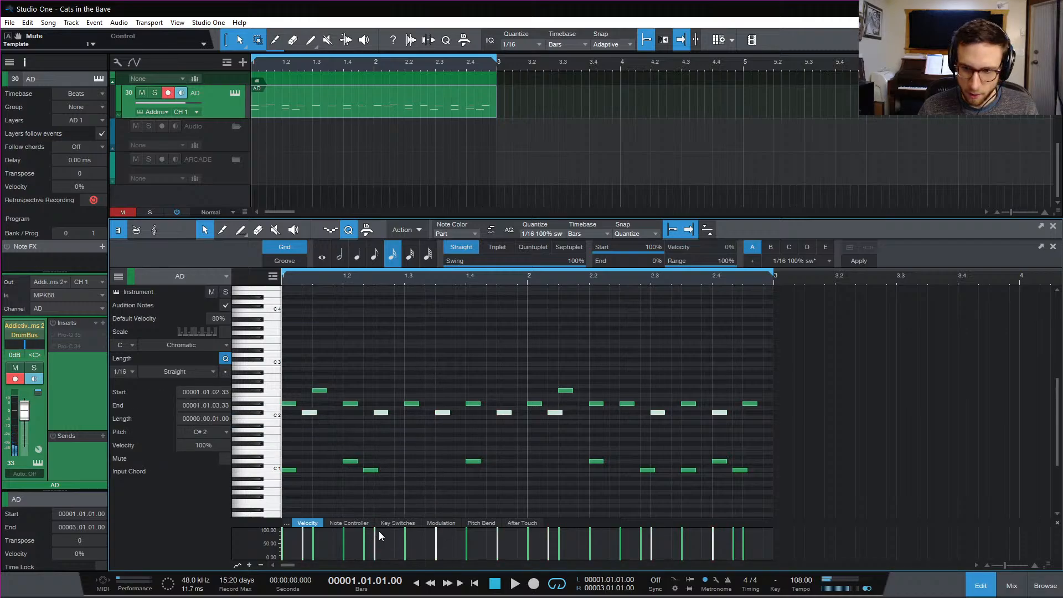
{"action": "left_click_drag", "start_coordinate": [375, 544], "coordinate": [377, 551]}
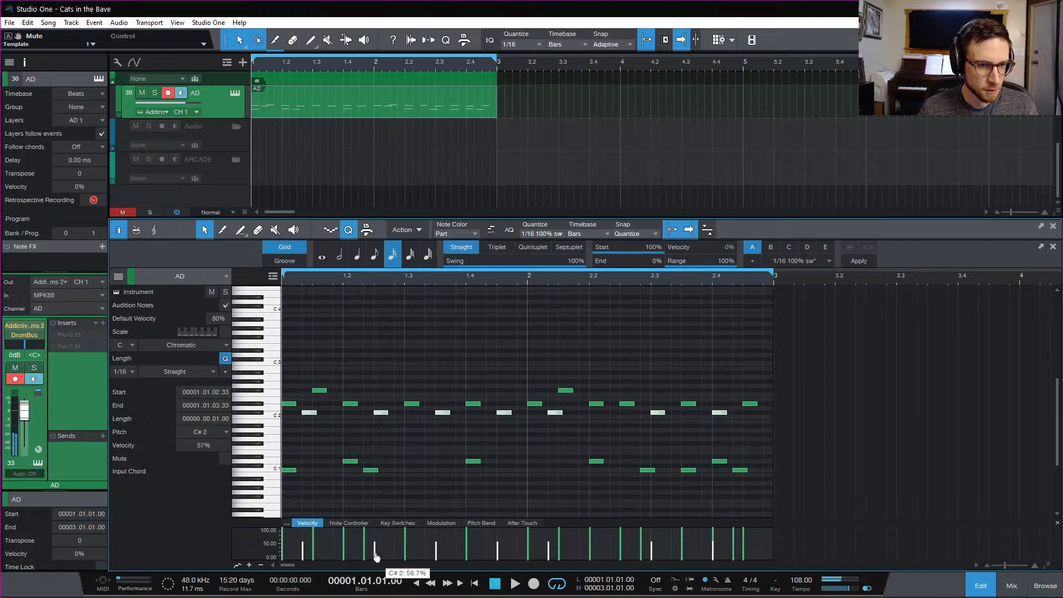
{"action": "key", "text": "space"}
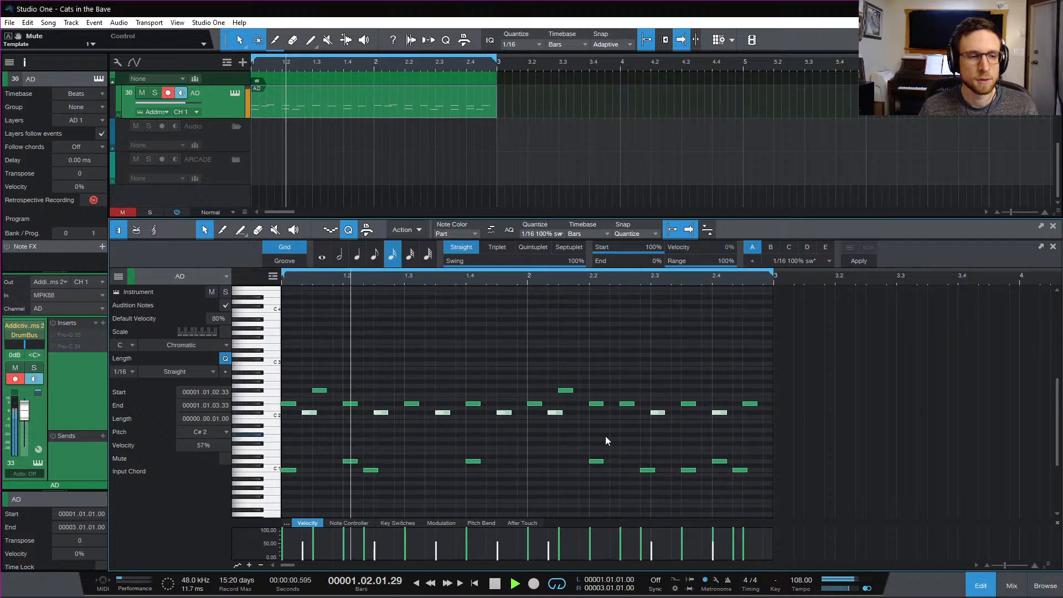
{"action": "key", "text": "space"}
{"action": "left_click", "coordinate": [395, 457]}
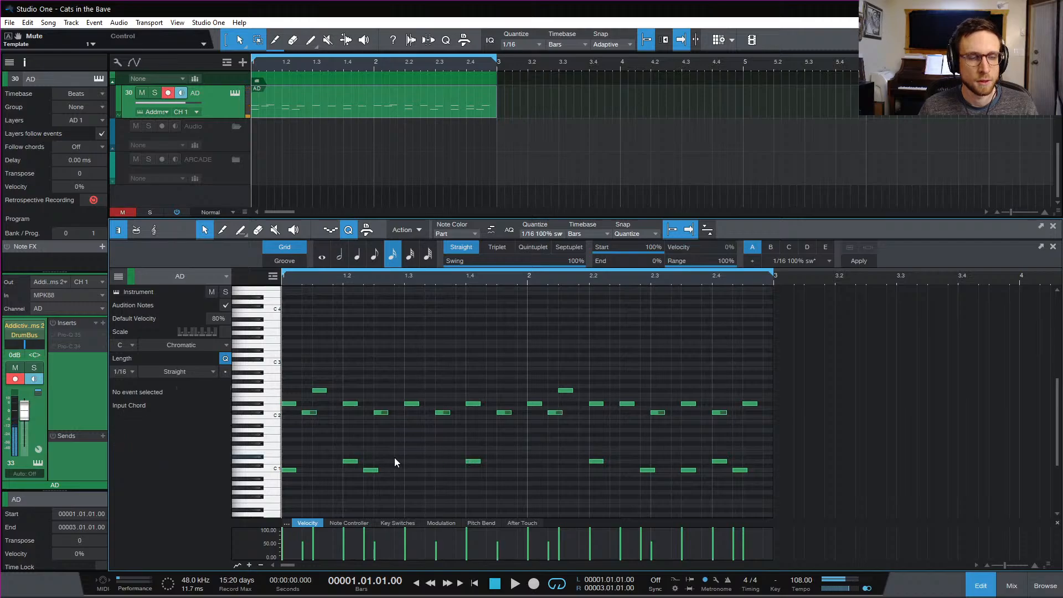
{"action": "key", "text": "space"}
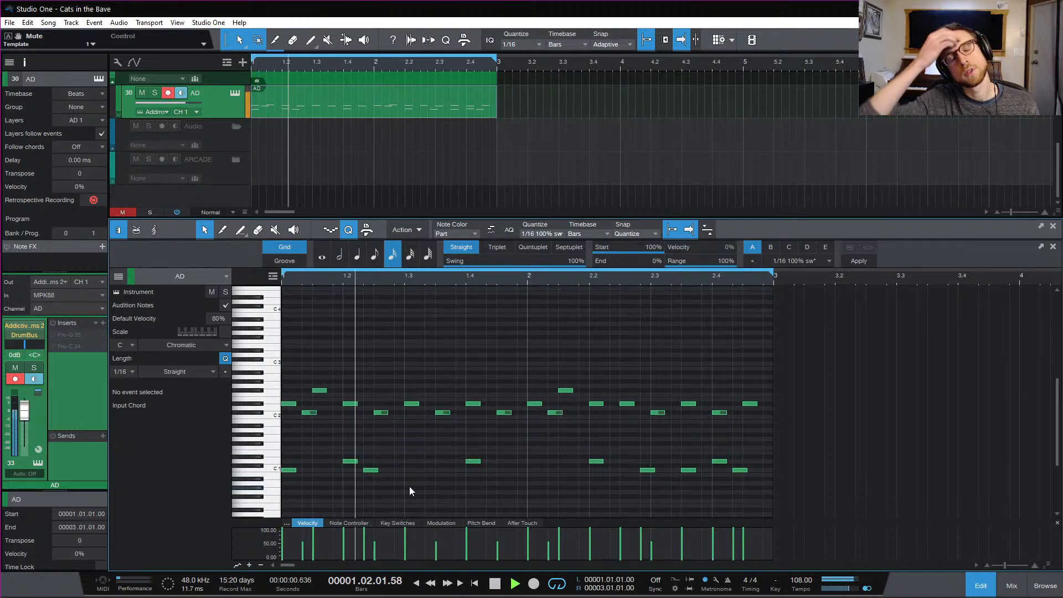
{"action": "key", "text": "space"}
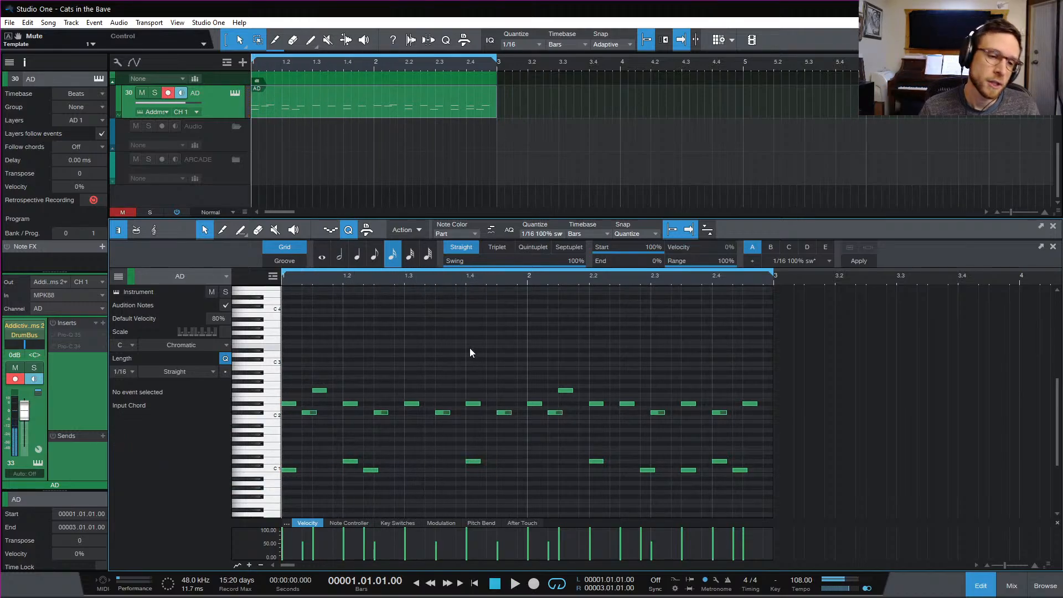
Switch the 1/16 quantize grid to triplets, shorten all drum notes to one triplet sixteenth, and start playback
{"action": "left_click", "coordinate": [491, 247]}
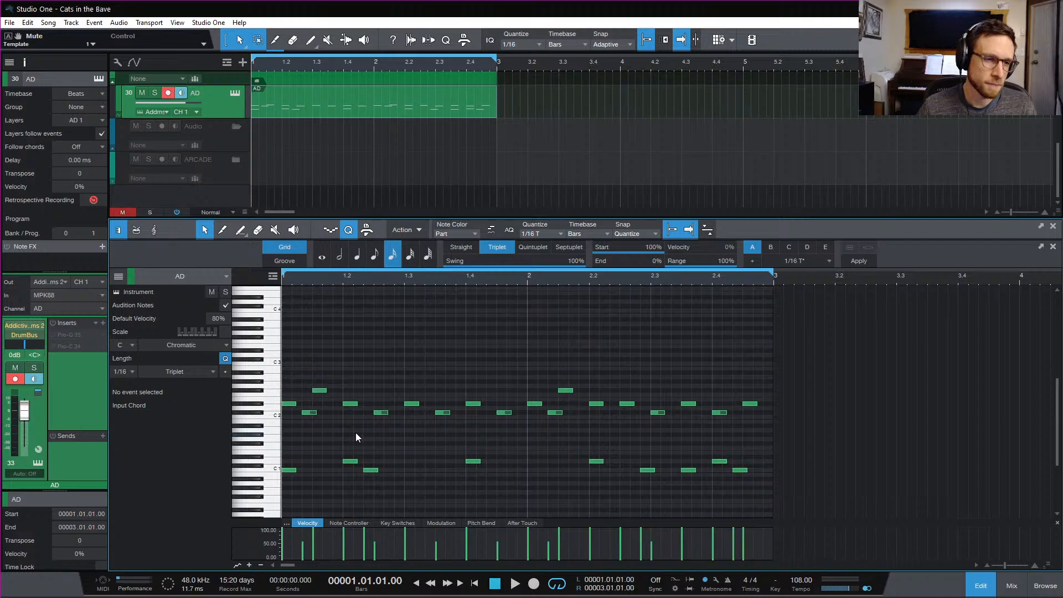
{"action": "key", "text": "ctrl+a"}
{"action": "left_click_drag", "start_coordinate": [387, 414], "coordinate": [381, 414]}
{"action": "left_click", "coordinate": [402, 434]}
{"action": "key", "text": "space"}
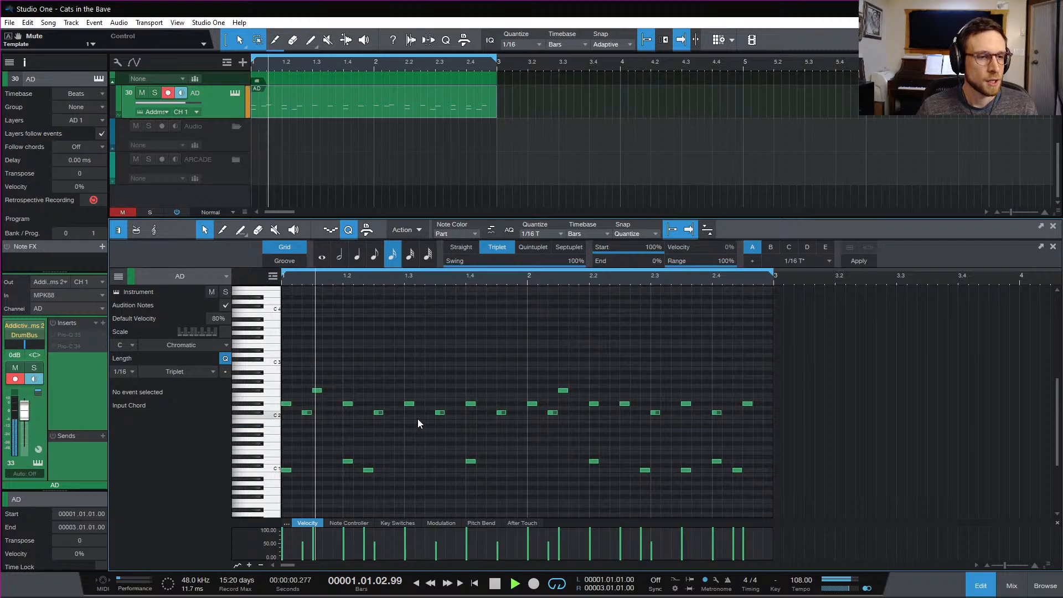
Stop playback and copy the C# 2 note before beat 1.3 to the two following triplet sixteenths, 1.02.03.67 and 1.02.04.33
{"action": "key", "text": "space"}
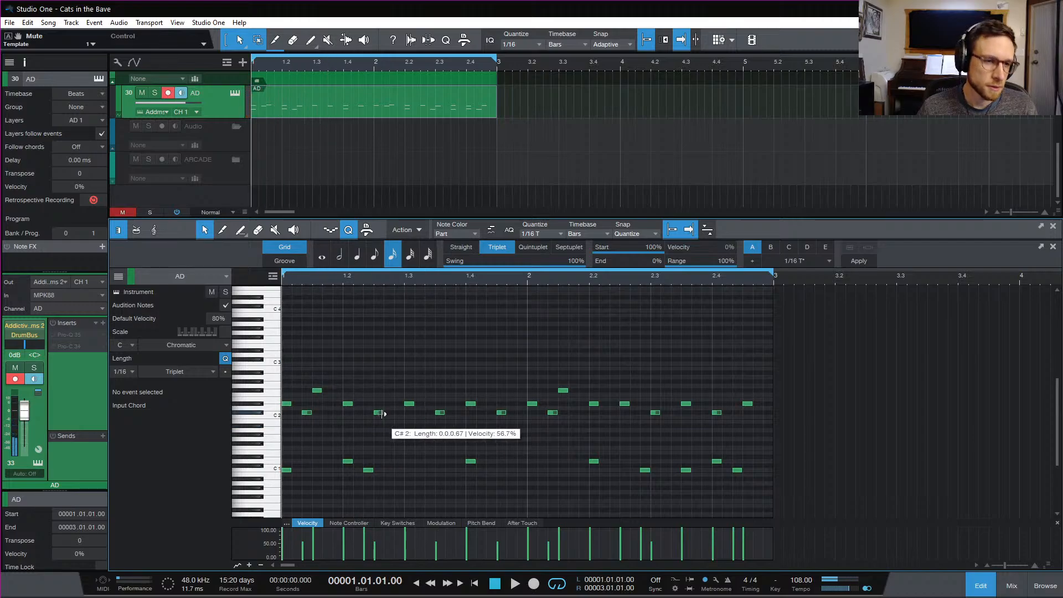
{"action": "left_click_drag", "start_coordinate": [382, 413], "coordinate": [392, 415]}
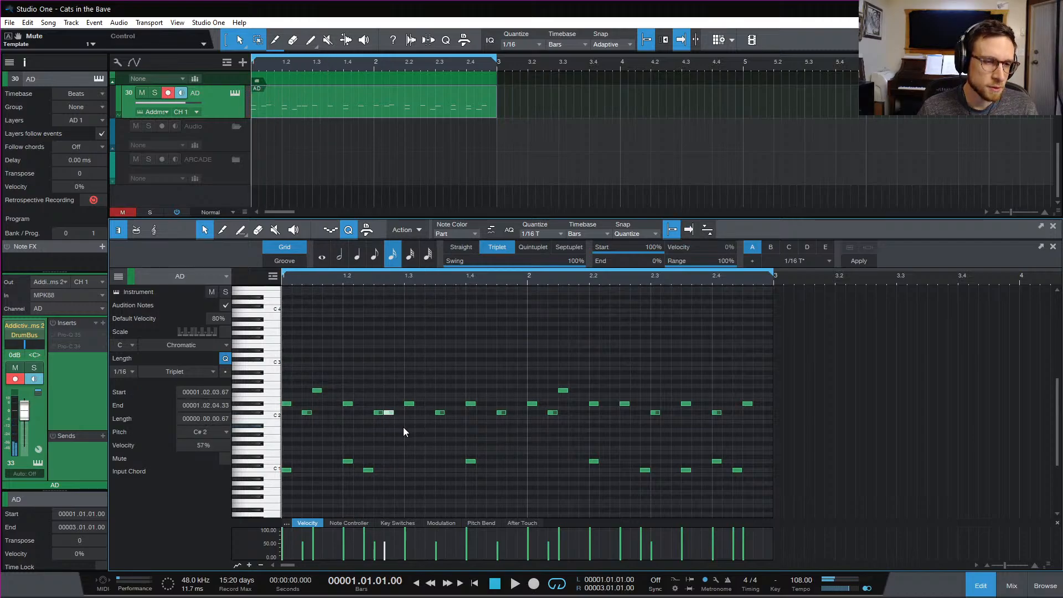
{"action": "left_click", "coordinate": [403, 427]}
{"action": "left_click", "coordinate": [397, 414]}
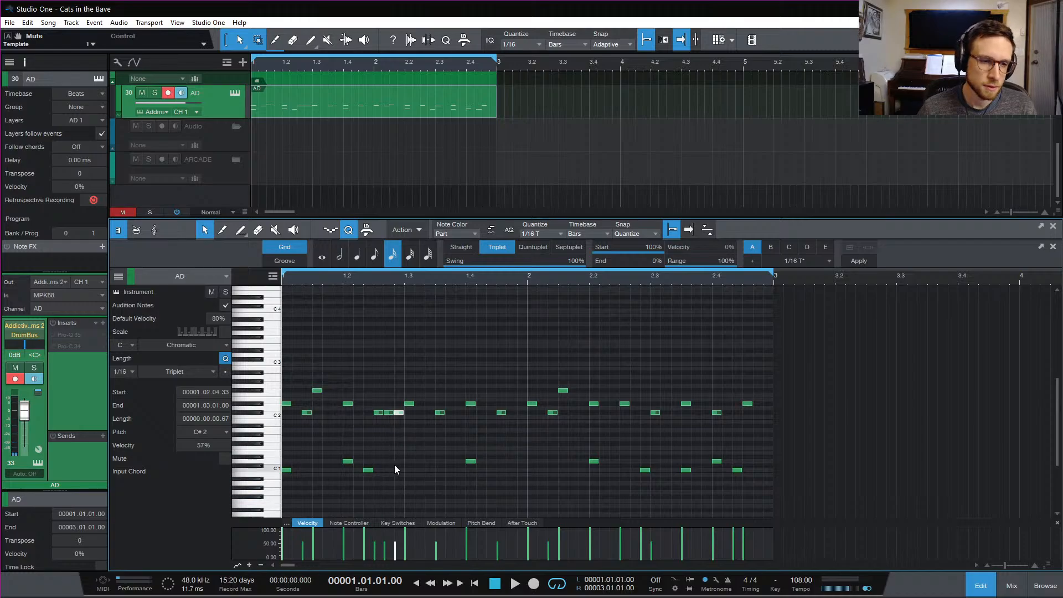
Ramp the velocities of the three consecutive C# 2 notes before beat 1.3 upward and listen to the result
{"action": "left_click", "coordinate": [391, 500]}
{"action": "mouse_move", "coordinate": [375, 547]}
{"action": "left_mouse_down"}
{"action": "mouse_move", "coordinate": [387, 555]}
{"action": "mouse_move", "coordinate": [396, 542]}
{"action": "left_mouse_up"}
{"action": "key", "text": "space"}
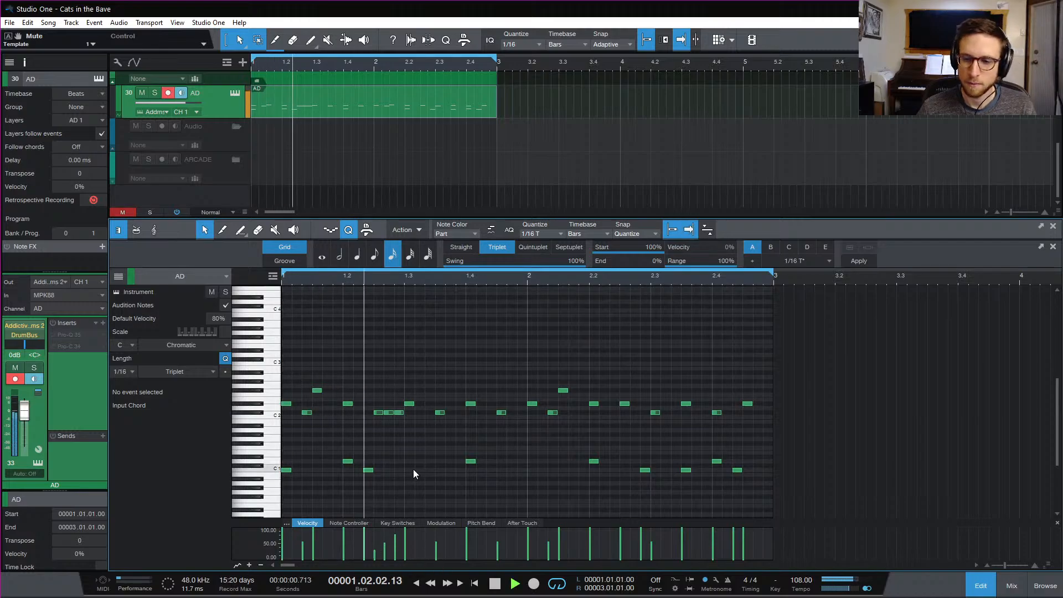
{"action": "key", "text": "space"}
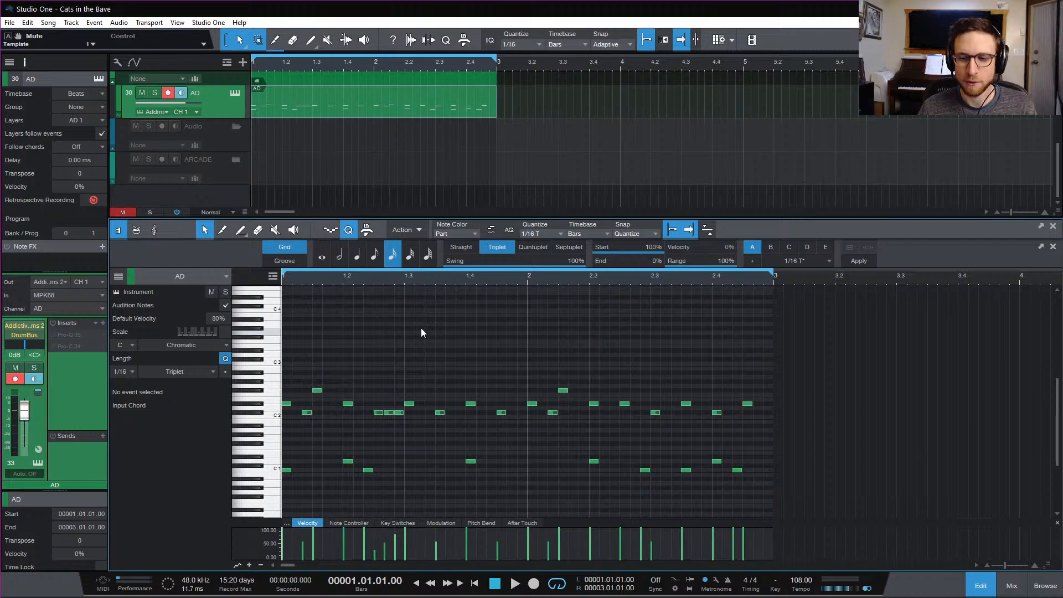
Listen to the two-bar drum pattern repeatedly from the start
{"action": "key", "text": "space"}
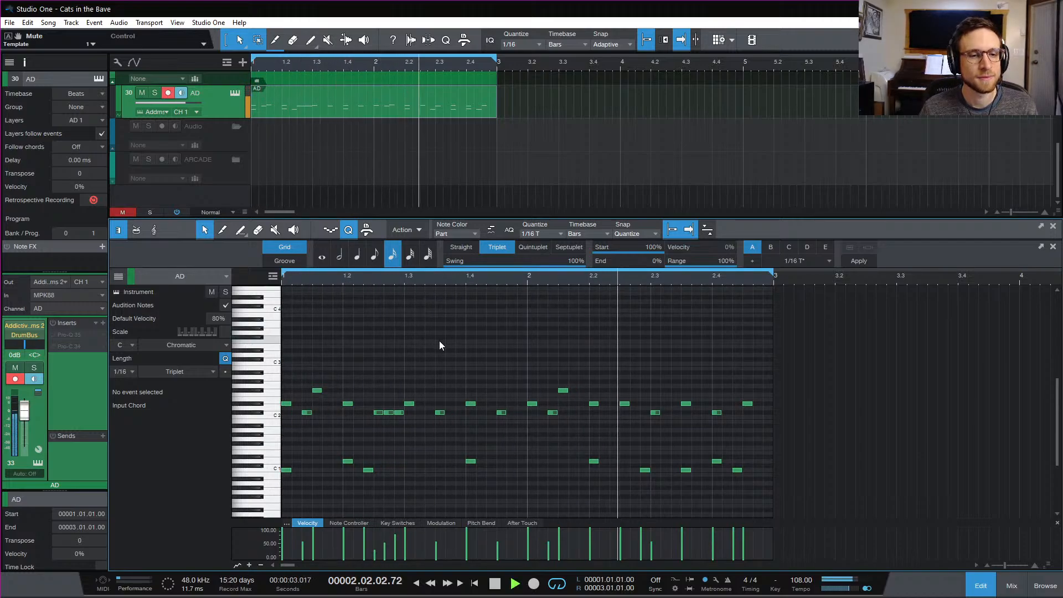
{"action": "key", "text": "space"}
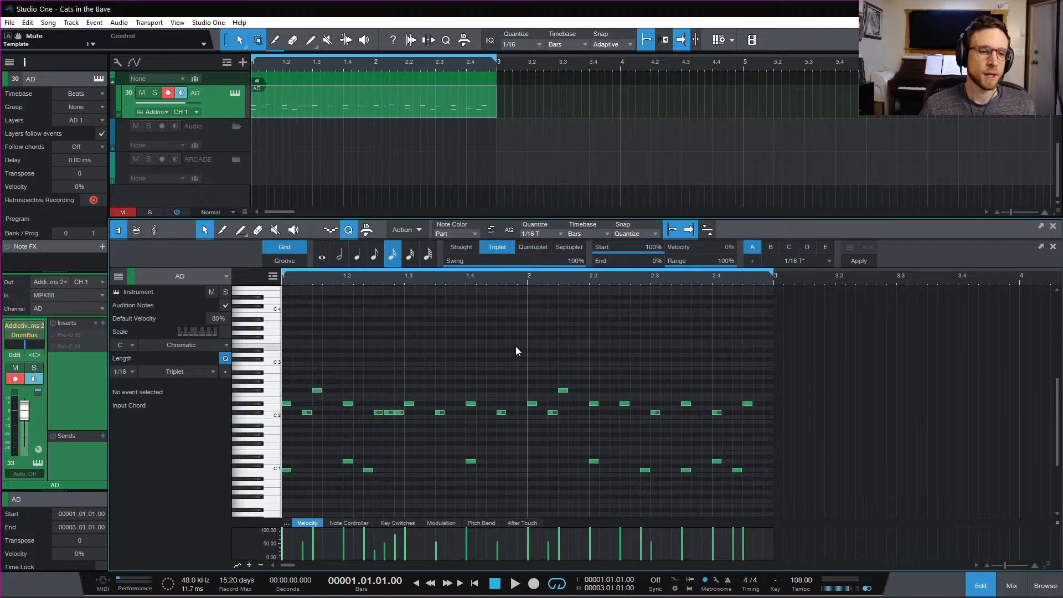
{"action": "key", "text": "space"}
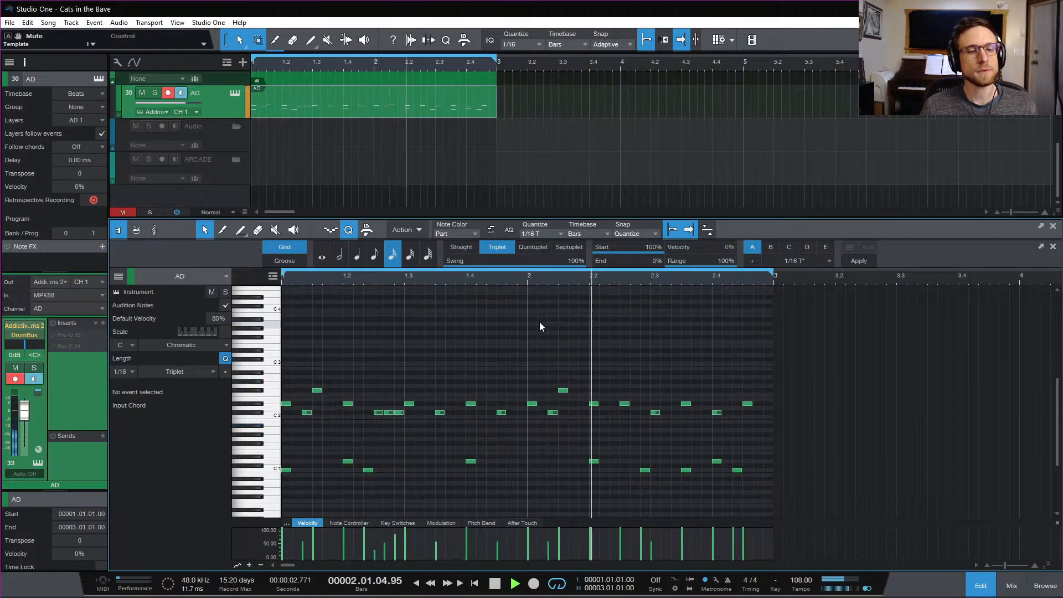
{"action": "key", "text": "space"}
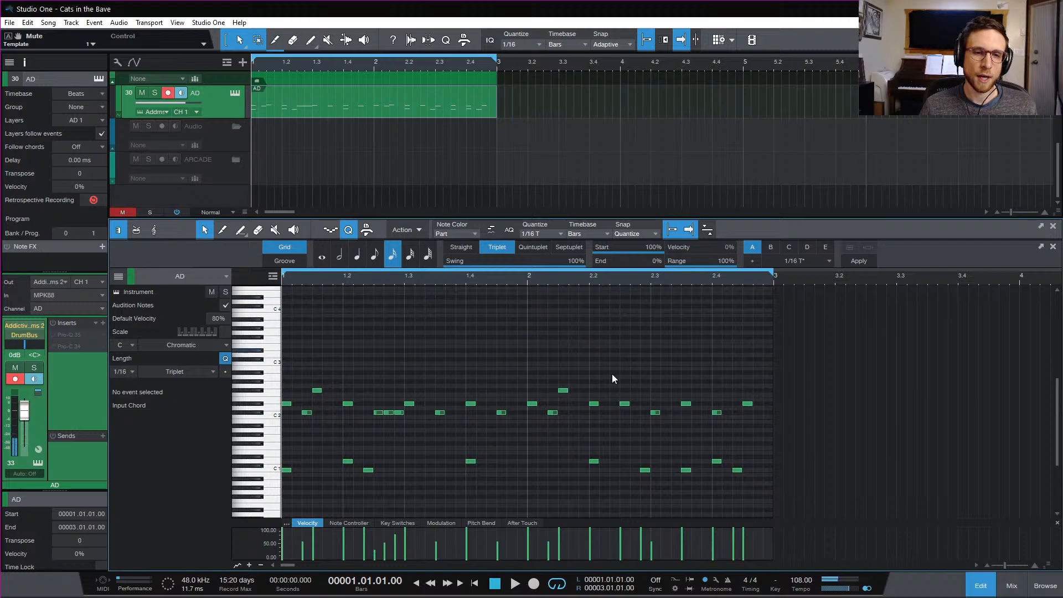
{"action": "key", "text": "space"}
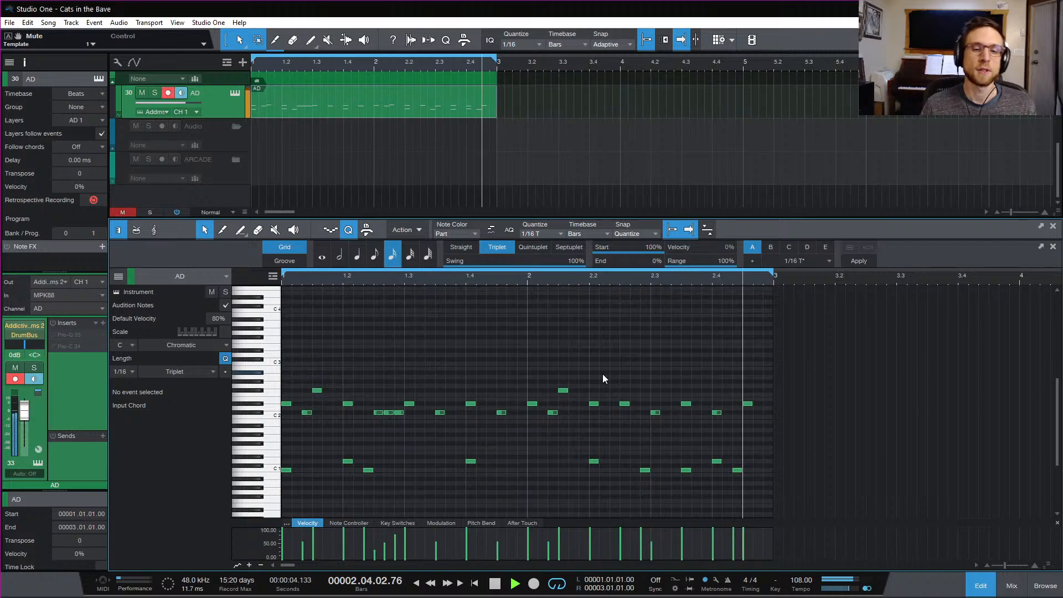
{"action": "key", "text": "space"}
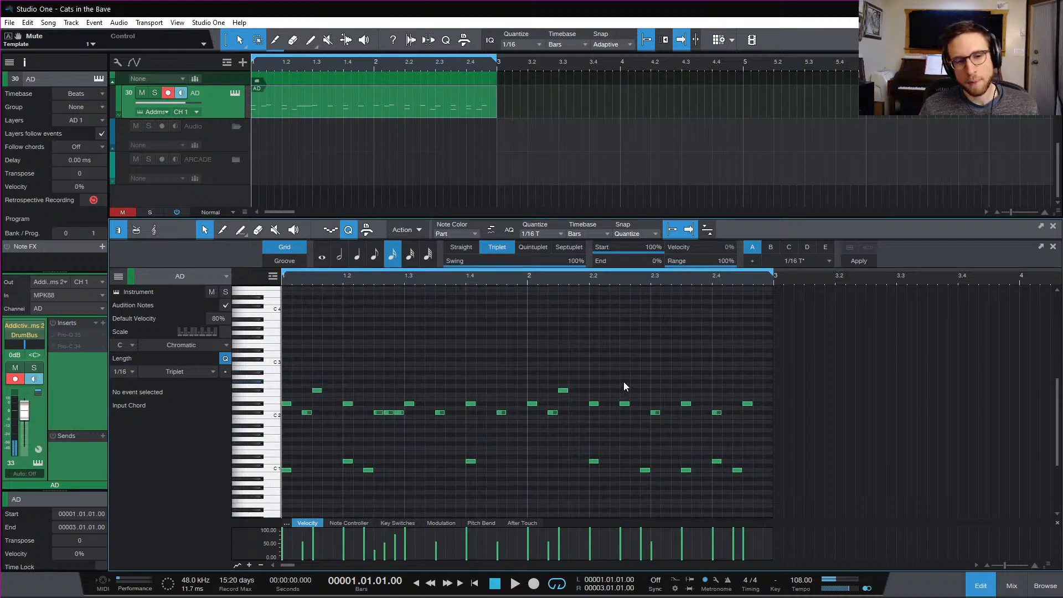
Add an F# 1 note at 2.02.02.33 with 80% velocity and listen to it in the pattern
{"action": "left_click", "coordinate": [613, 443]}
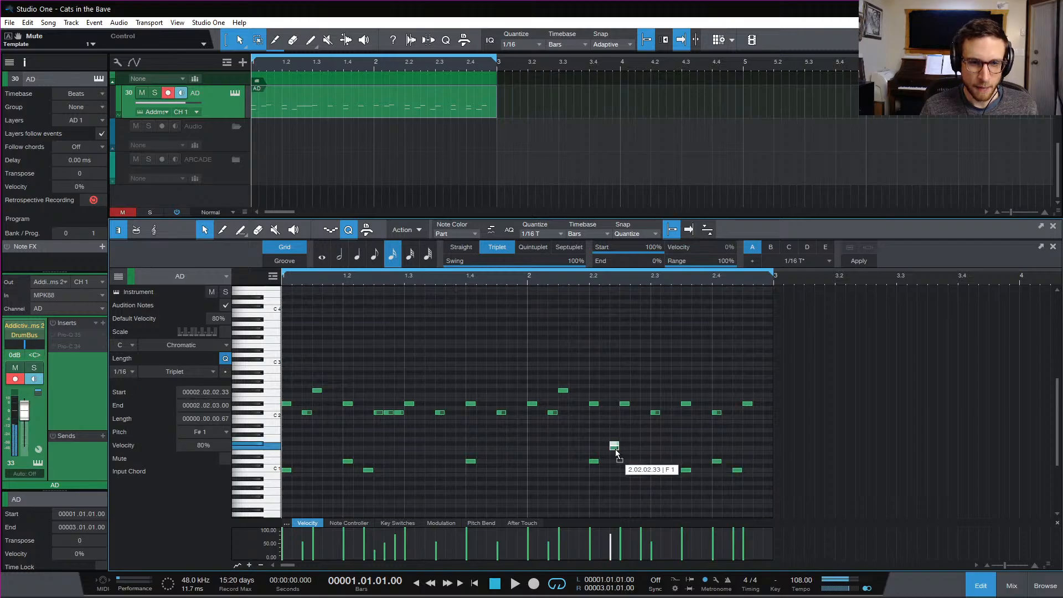
{"action": "key", "text": "space"}
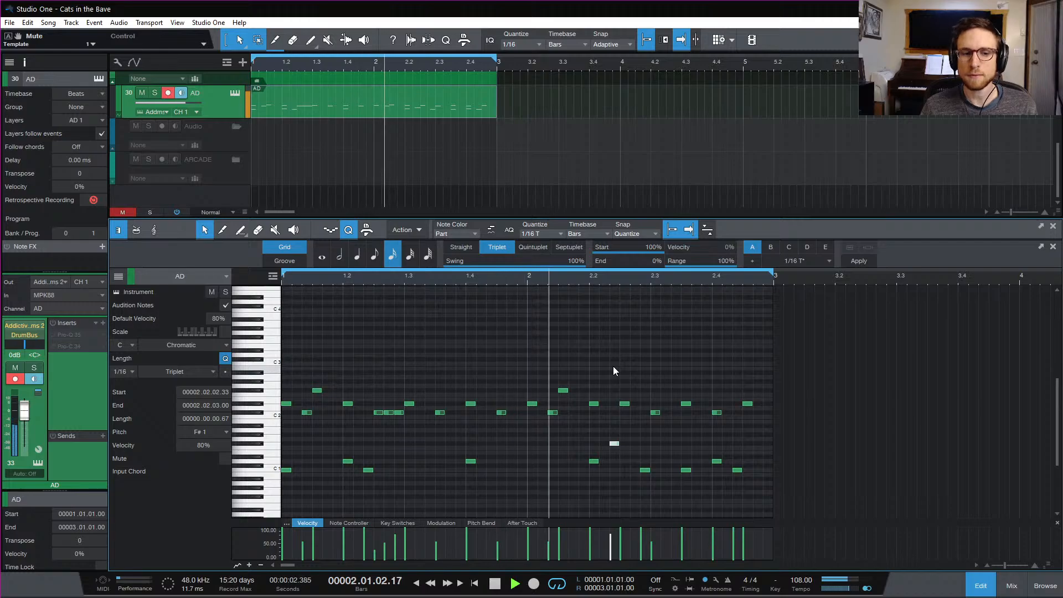
{"action": "key", "text": "space"}
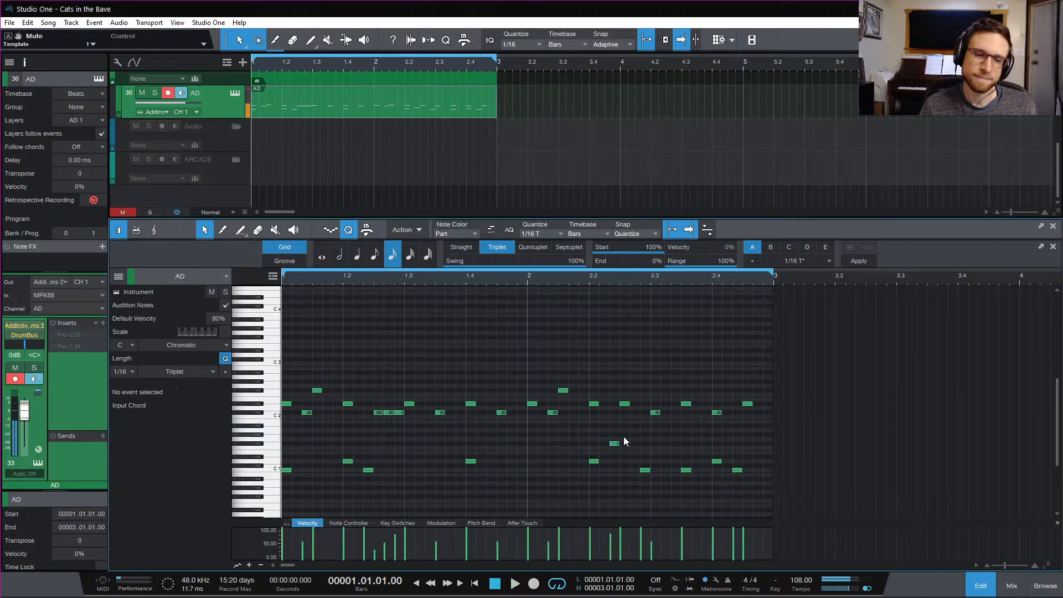
Move the new note at 2.02.02.33 down to C 1 and listen from bar 2
{"action": "left_click", "coordinate": [615, 452]}
{"action": "left_click_drag", "start_coordinate": [615, 455], "coordinate": [614, 470]}
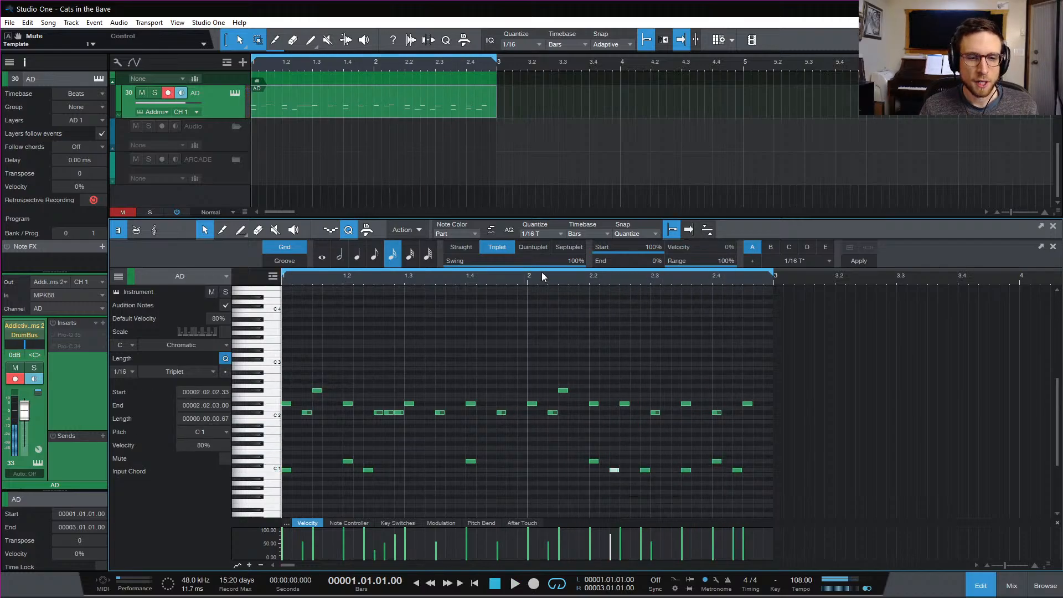
{"action": "left_click", "coordinate": [524, 282]}
{"action": "key", "text": "space"}
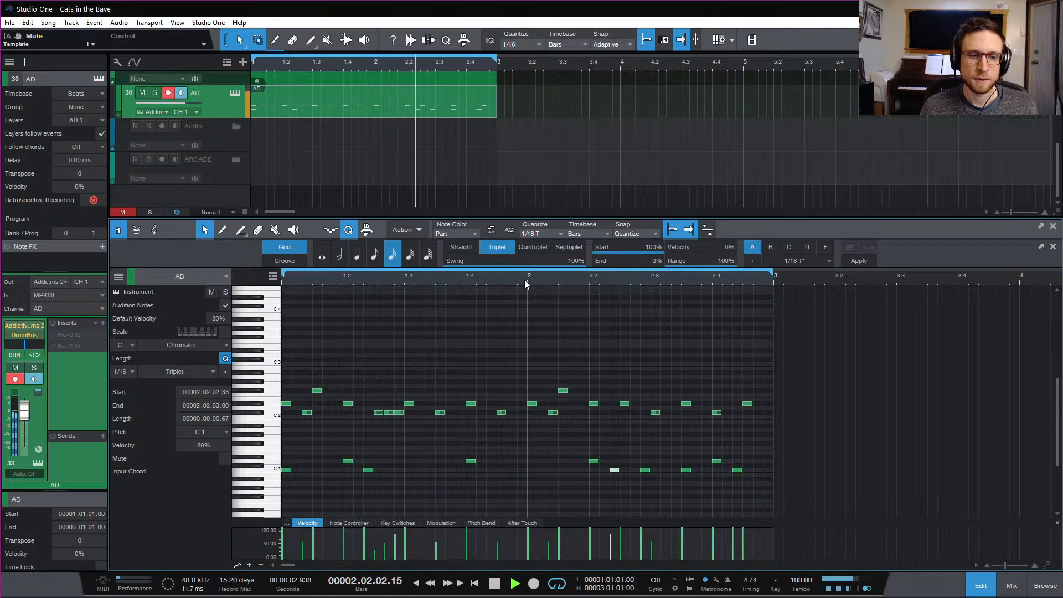
{"action": "key", "text": "space"}
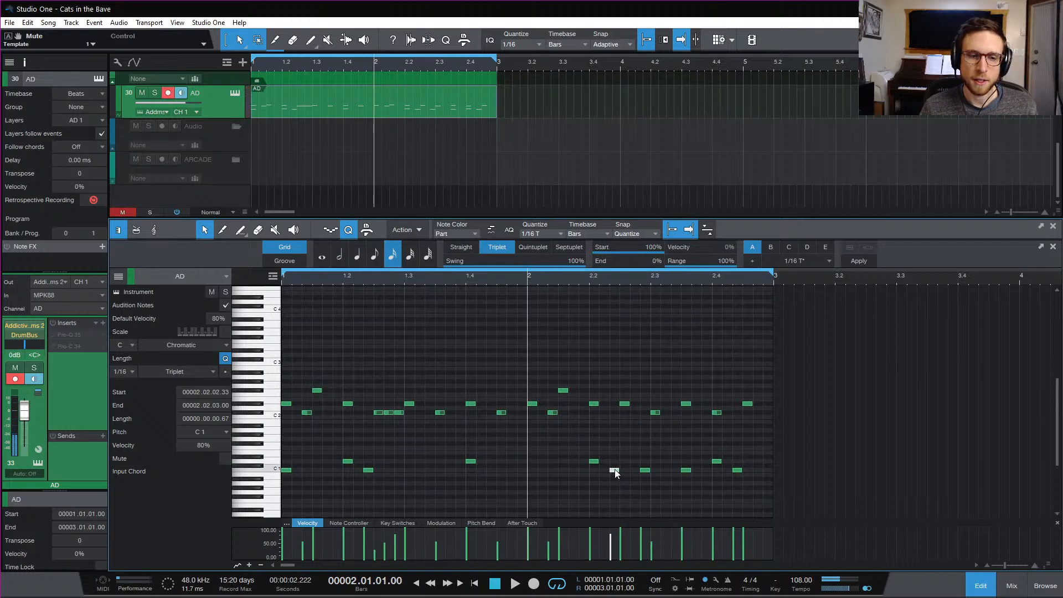
Move the note at 2.02.02.33 up to C# 3 and listen to the loop from bar 2
{"action": "left_click_drag", "start_coordinate": [615, 471], "coordinate": [614, 360]}
{"action": "key", "text": "space"}
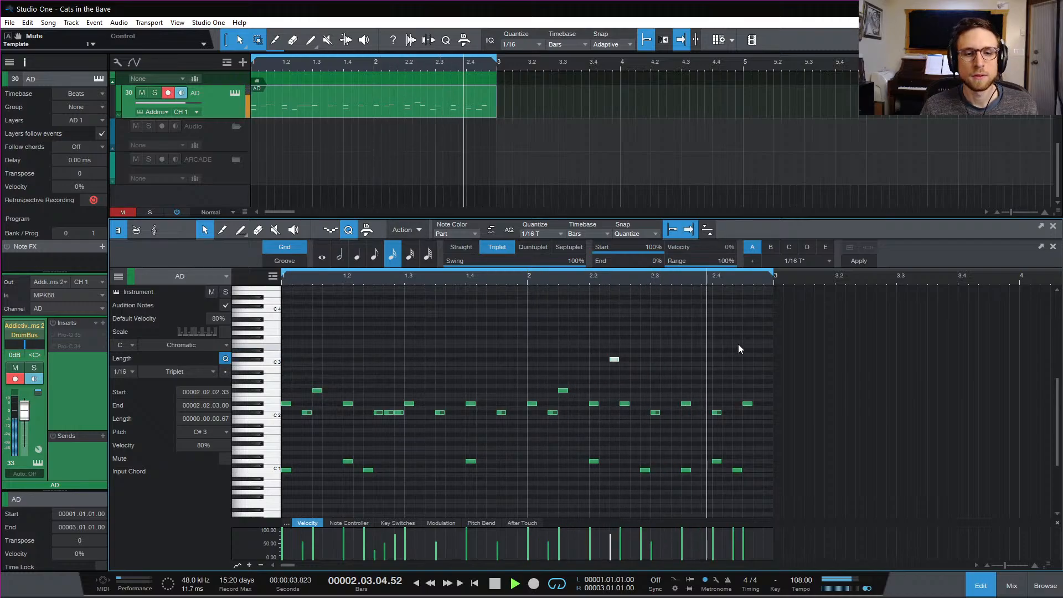
{"action": "left_click", "coordinate": [723, 348]}
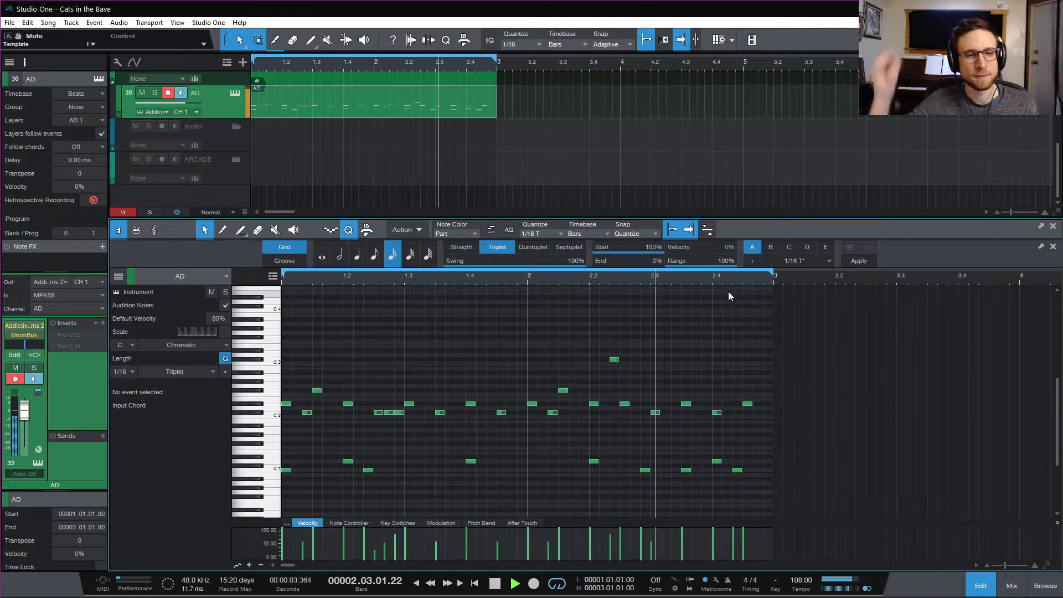
{"action": "key", "text": "space"}
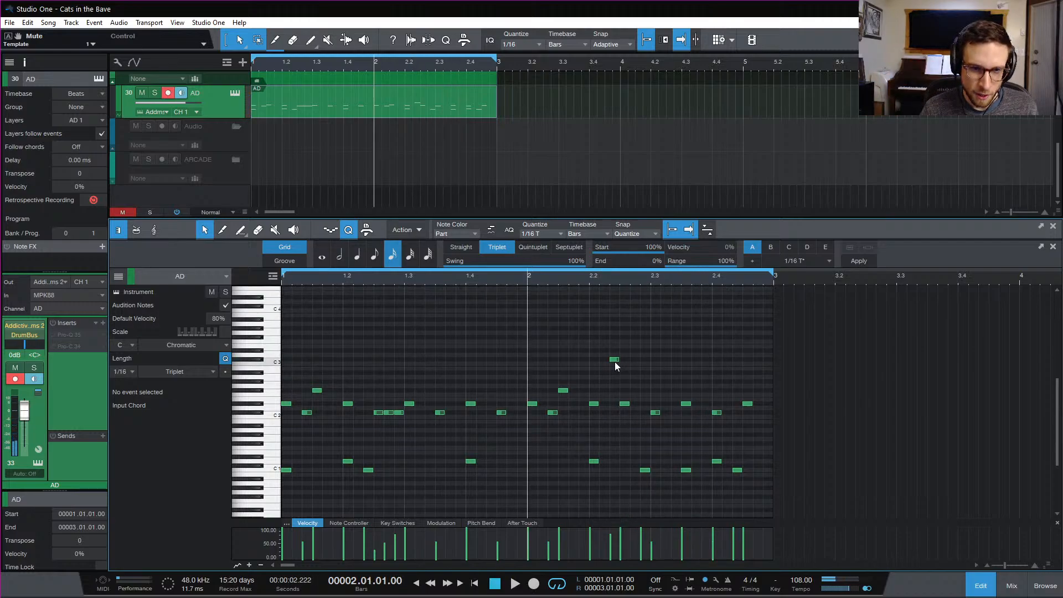
Copy the C# 3 note to 2.03.01.00, 2.03.04.33 and 2.04.03.00, and listen to the pattern from the start
{"action": "left_click_drag", "start_coordinate": [615, 363], "coordinate": [656, 361]}
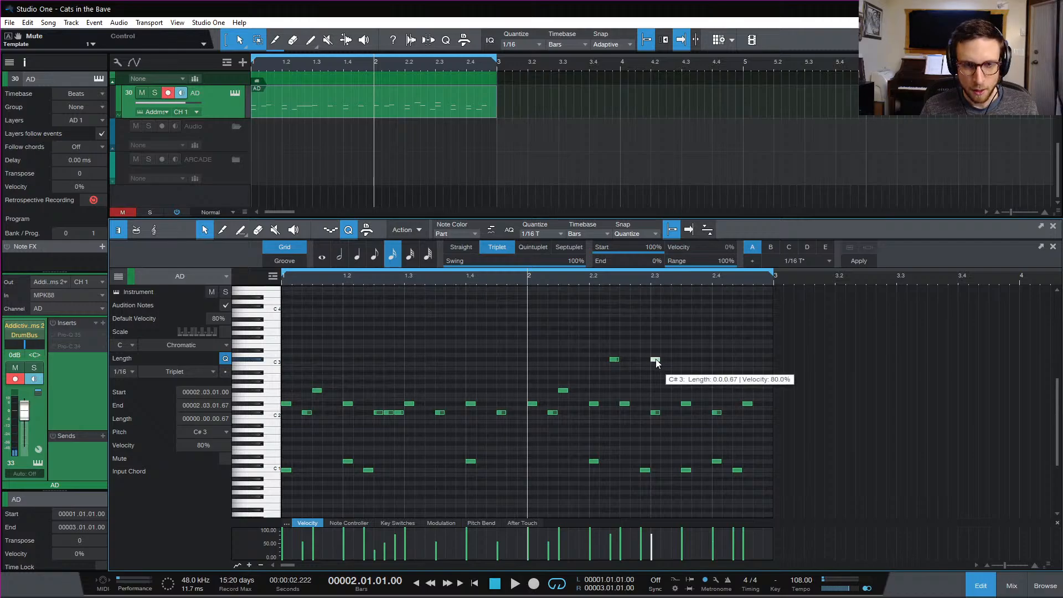
{"action": "left_click_drag", "start_coordinate": [656, 359], "coordinate": [707, 360]}
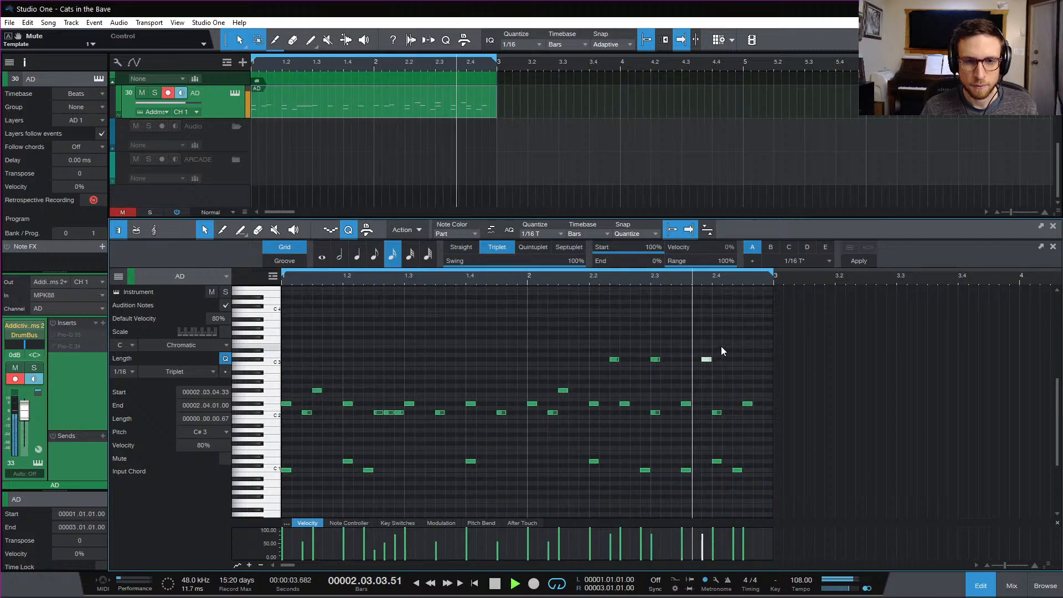
{"action": "key", "text": "space"}
{"action": "left_click_drag", "start_coordinate": [706, 360], "coordinate": [747, 360]}
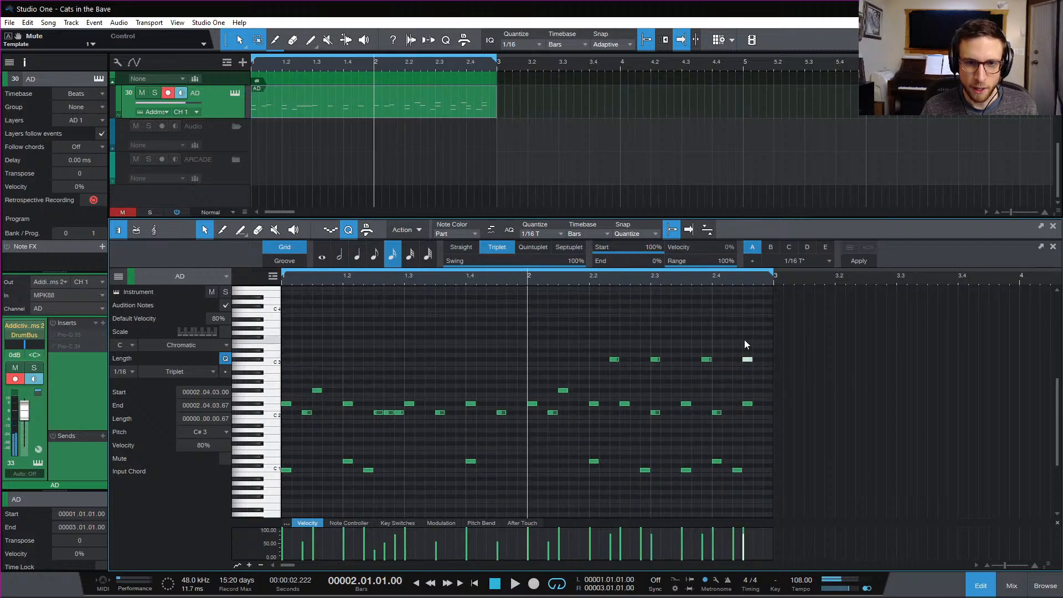
{"action": "left_click", "coordinate": [668, 340]}
{"action": "key", "text": "Home"}
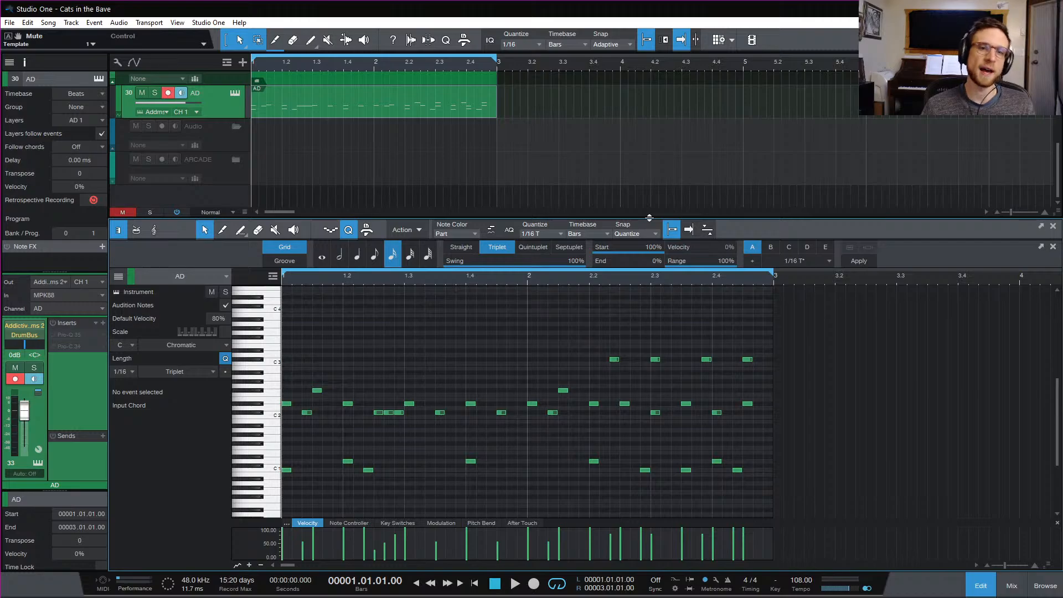
{"action": "key", "text": "space"}
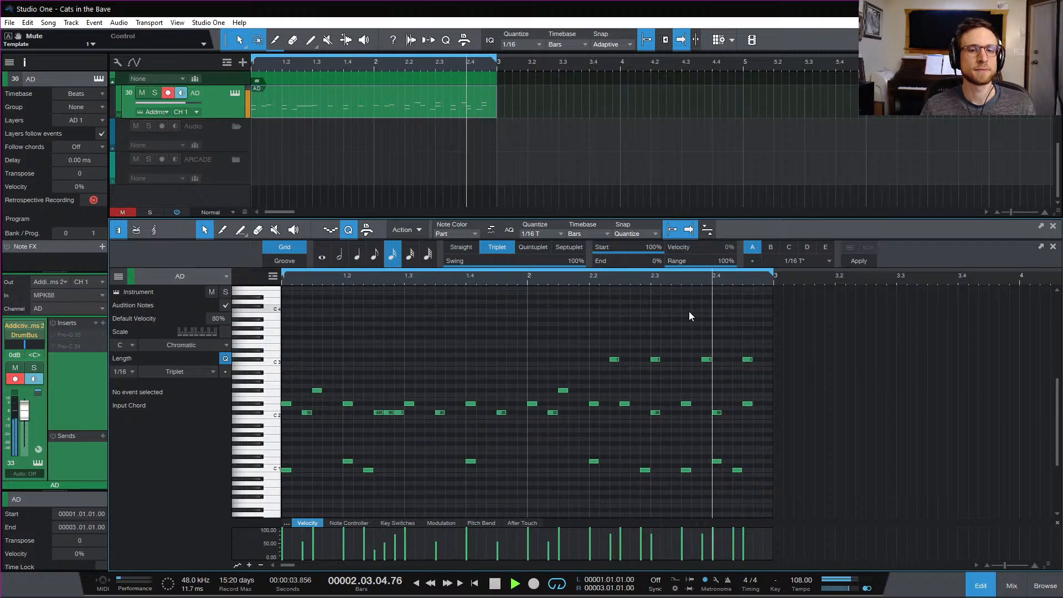
{"action": "key", "text": "space"}
Duplicate the two-bar AD drum part to bar 3 and merge both copies into one four-bar part
{"action": "left_click_drag", "start_coordinate": [370, 114], "coordinate": [610, 104]}
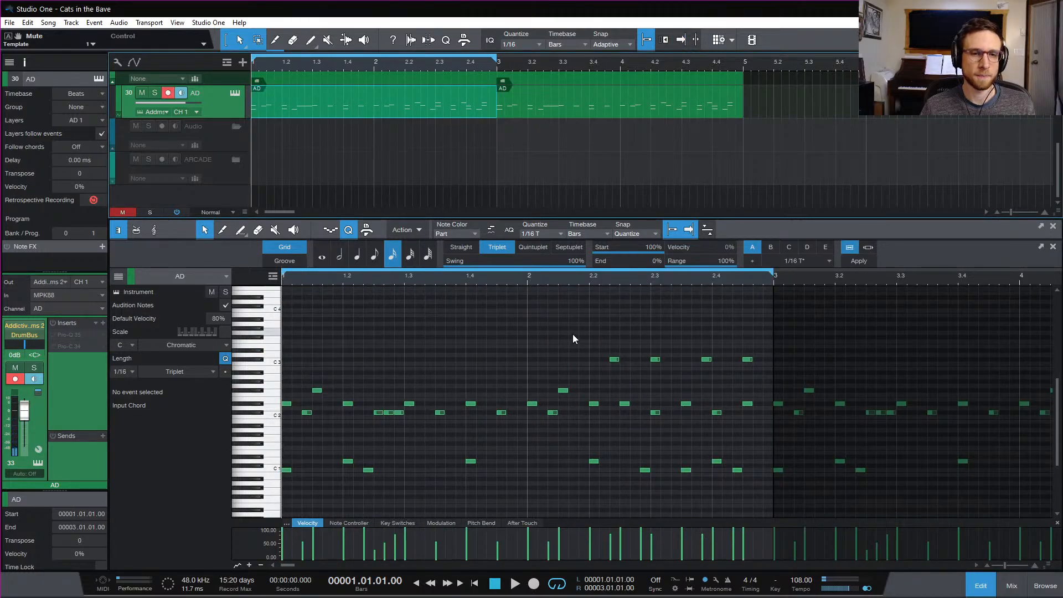
{"action": "left_click_drag", "start_coordinate": [573, 333], "coordinate": [756, 362]}
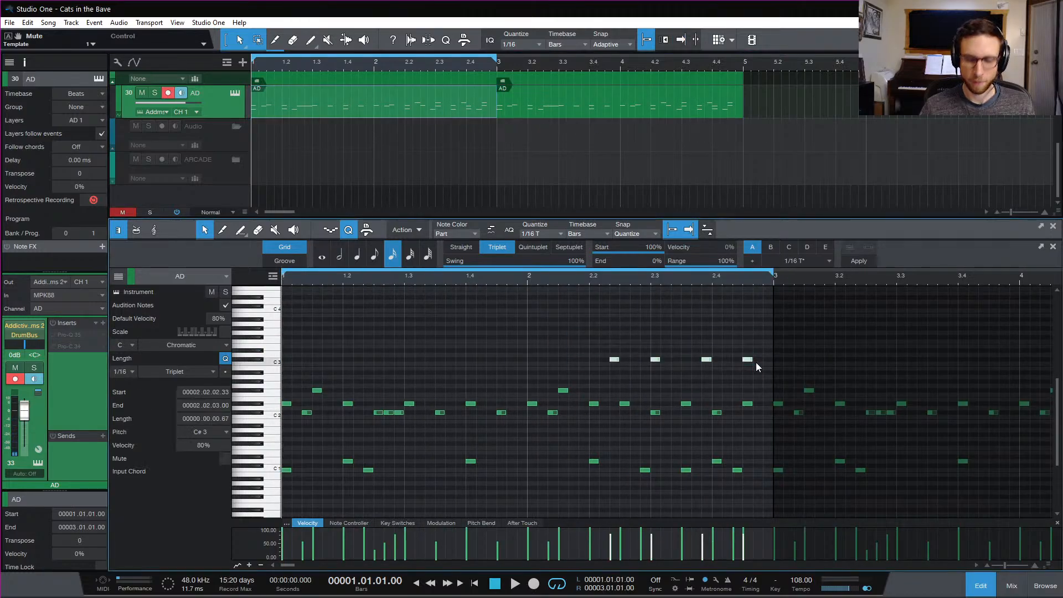
{"action": "left_click", "coordinate": [560, 111], "text": "shift"}
{"action": "key", "text": "g"}
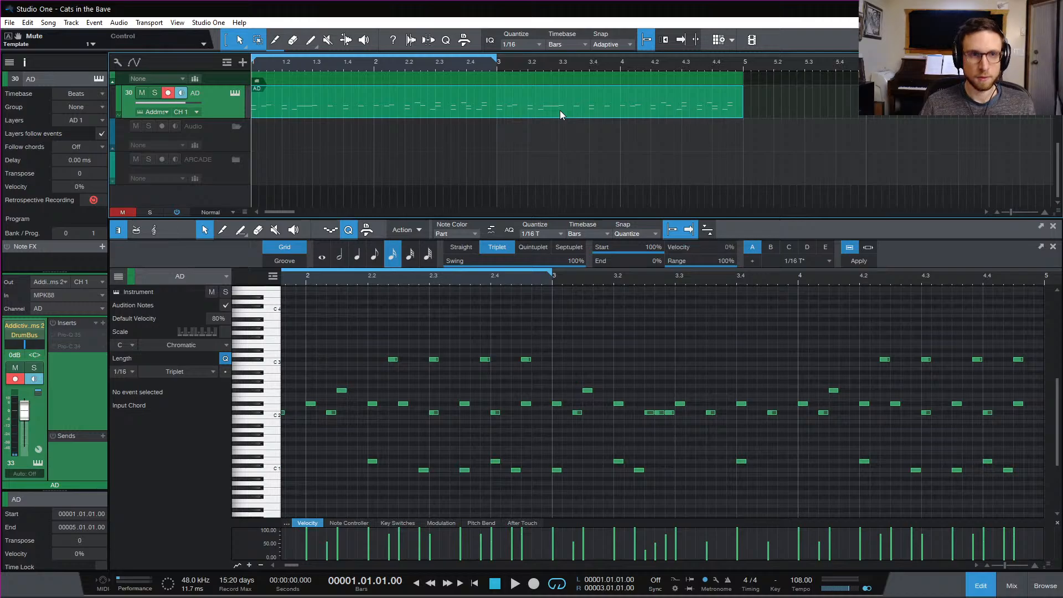
Set the loop range to the merged AD part, from bar 1 to bar 5
{"action": "key", "text": "p"}
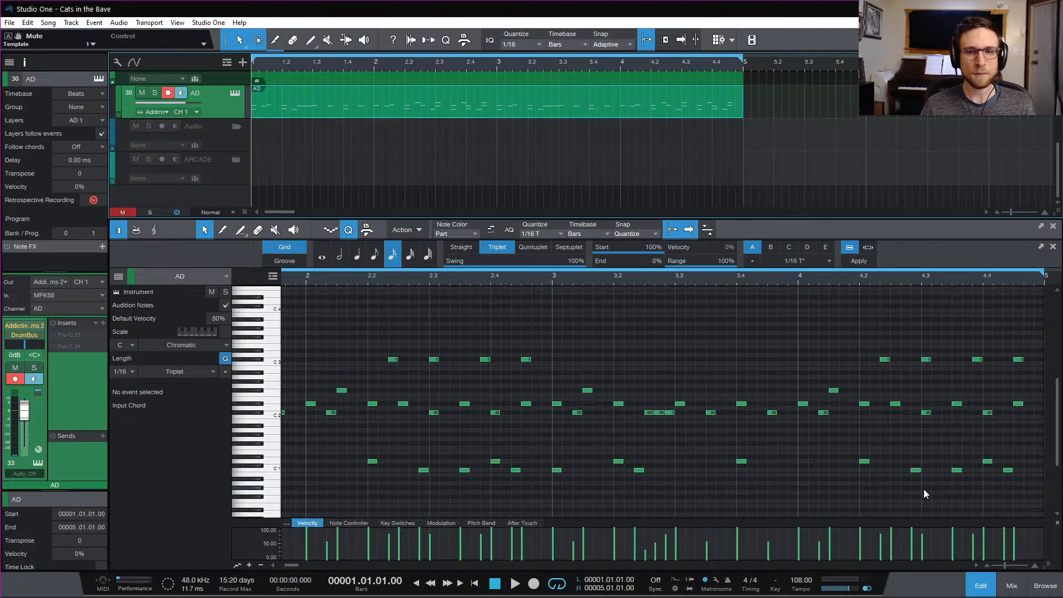
{"action": "left_click", "coordinate": [886, 174]}
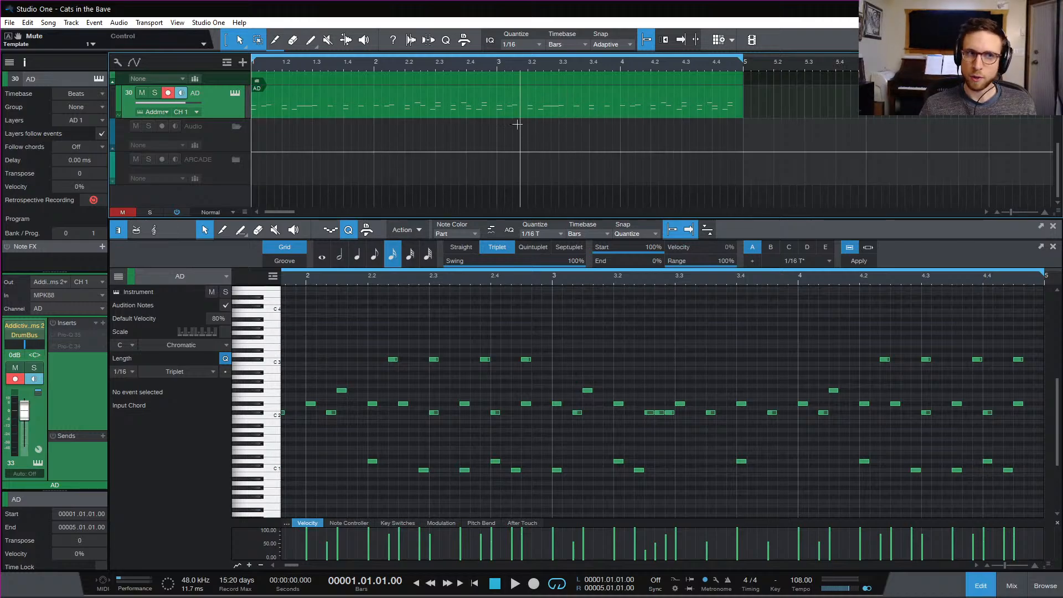
{"action": "left_click", "coordinate": [497, 109]}
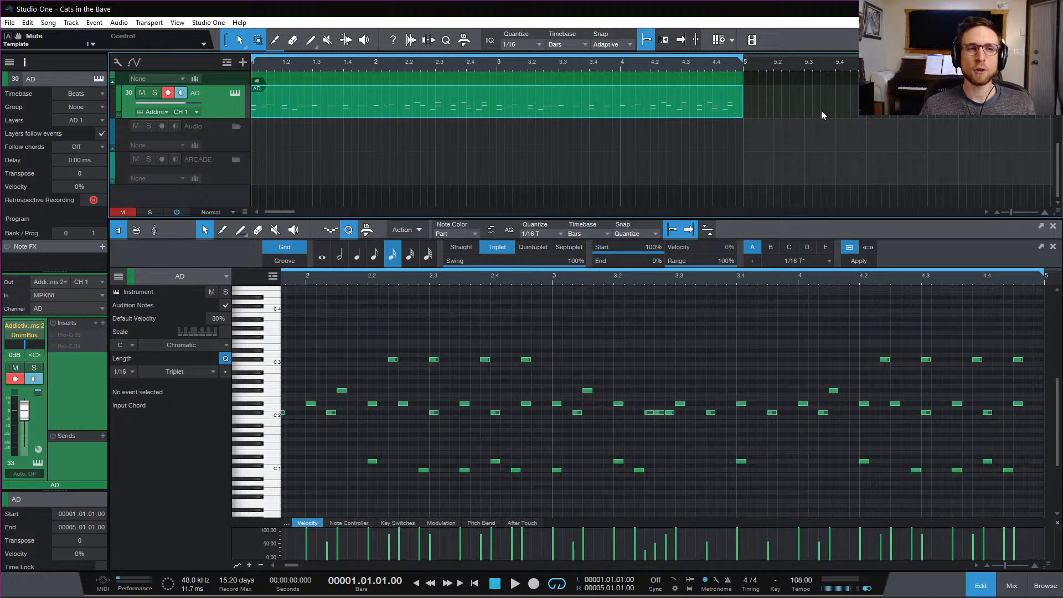
Close the note editor and listen to the four-bar drum part in the arrangement
{"action": "left_click", "coordinate": [980, 586]}
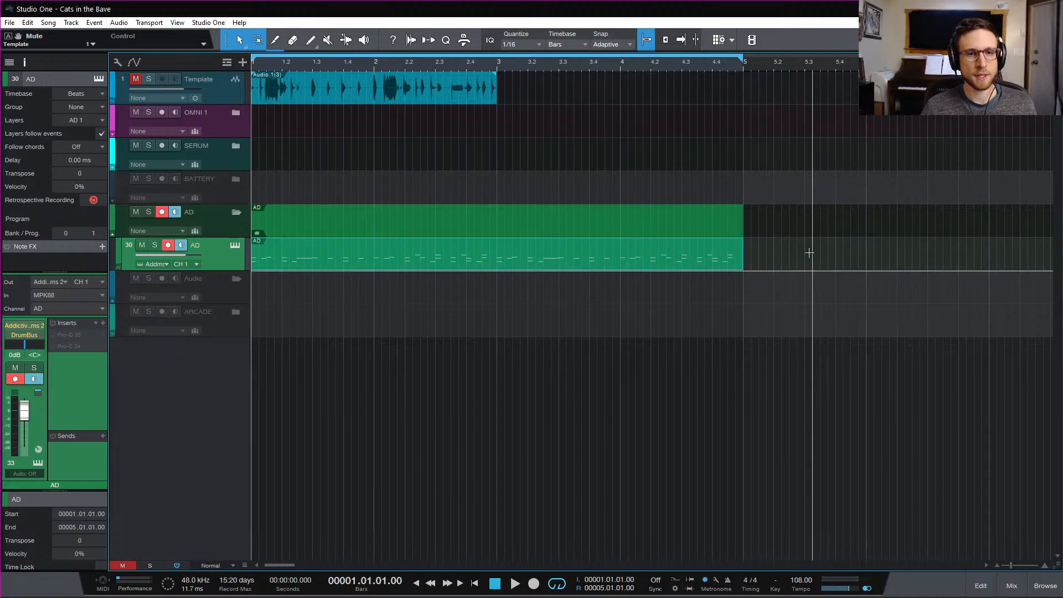
{"action": "key", "text": "space"}
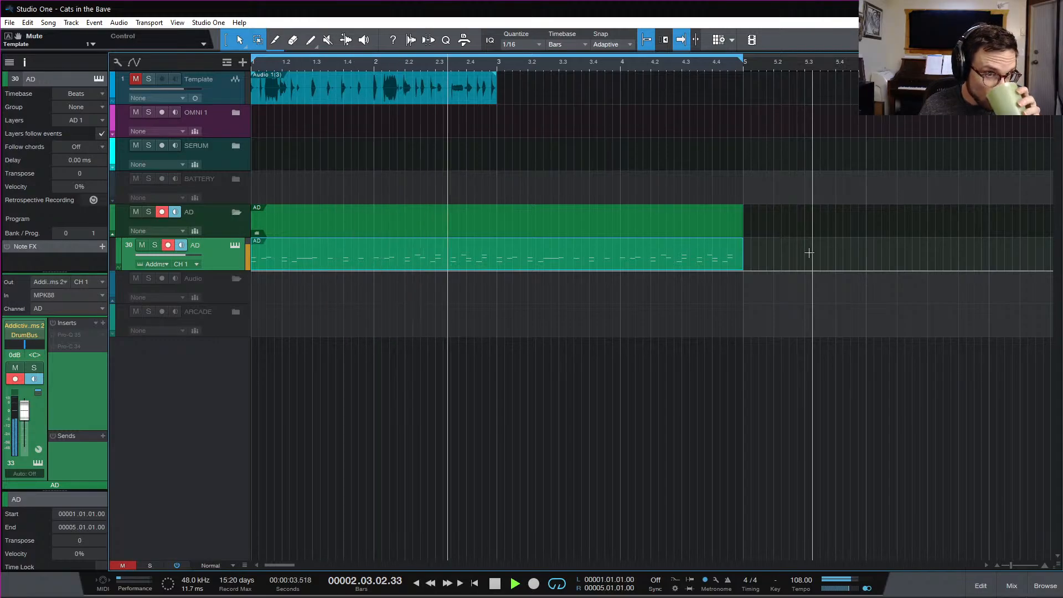
{"action": "key", "text": "space"}
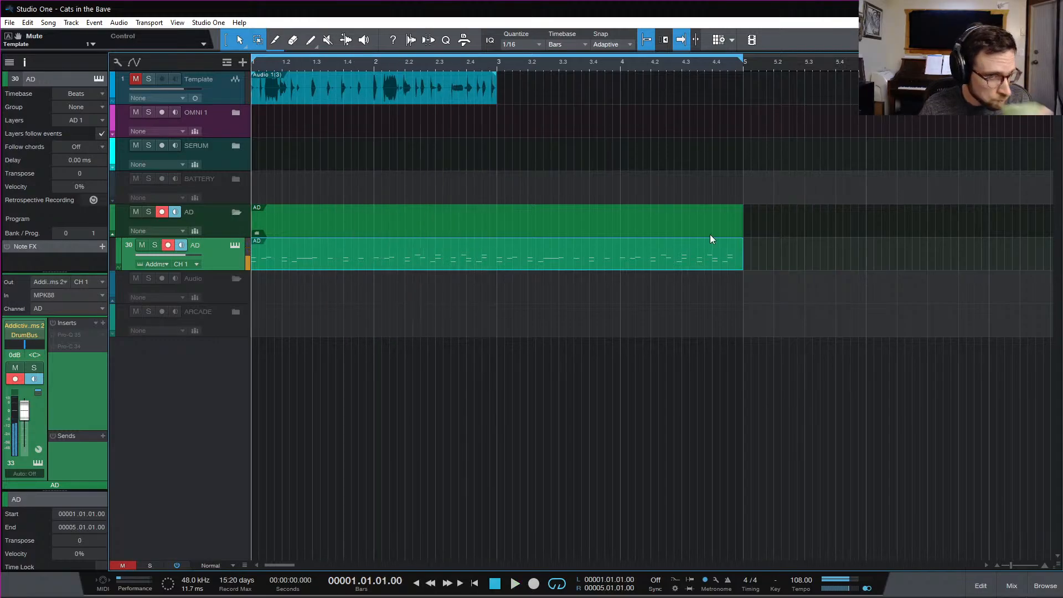
Open the four-bar AD part, delete the four C# 3 notes in bar 2, and listen to the pattern
{"action": "double_click", "coordinate": [664, 255]}
{"action": "left_click_drag", "start_coordinate": [592, 344], "coordinate": [757, 381]}
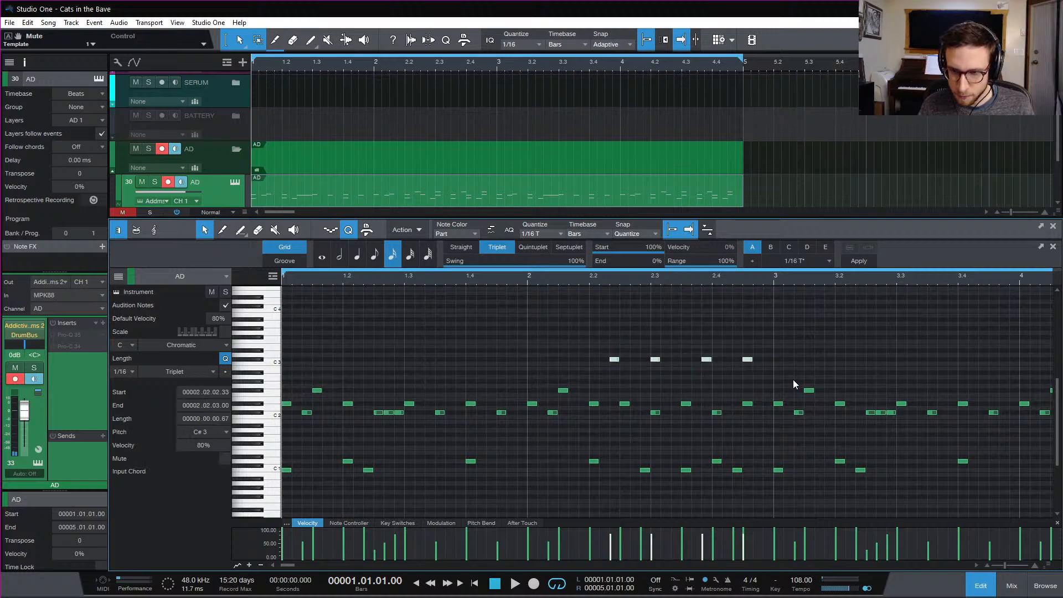
{"action": "key", "text": "Delete"}
{"action": "key", "text": "space"}
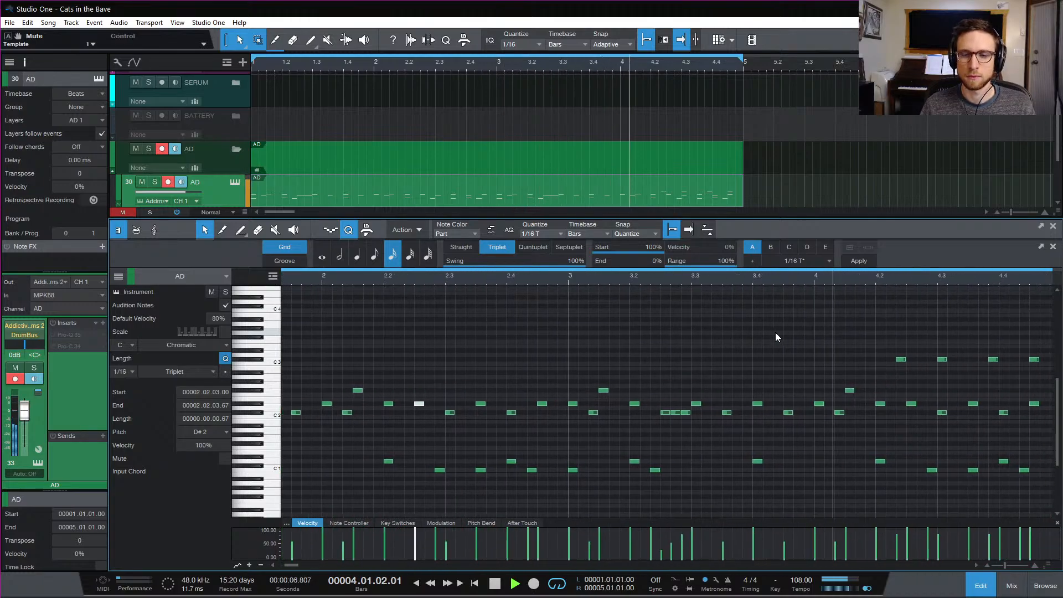
{"action": "key", "text": "w"}
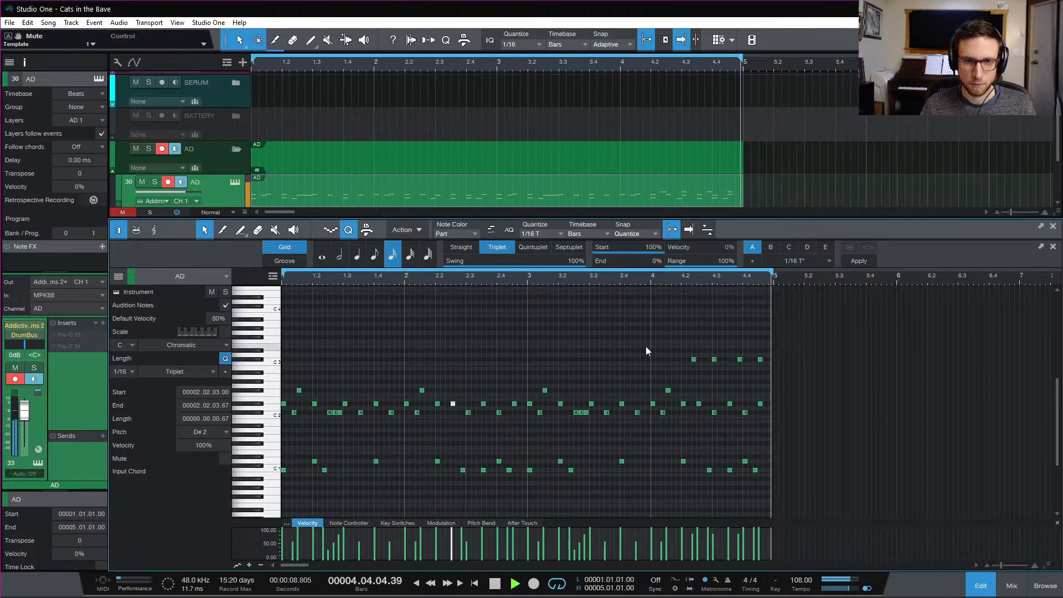
{"action": "key", "text": "e"}
{"action": "key", "text": "space"}
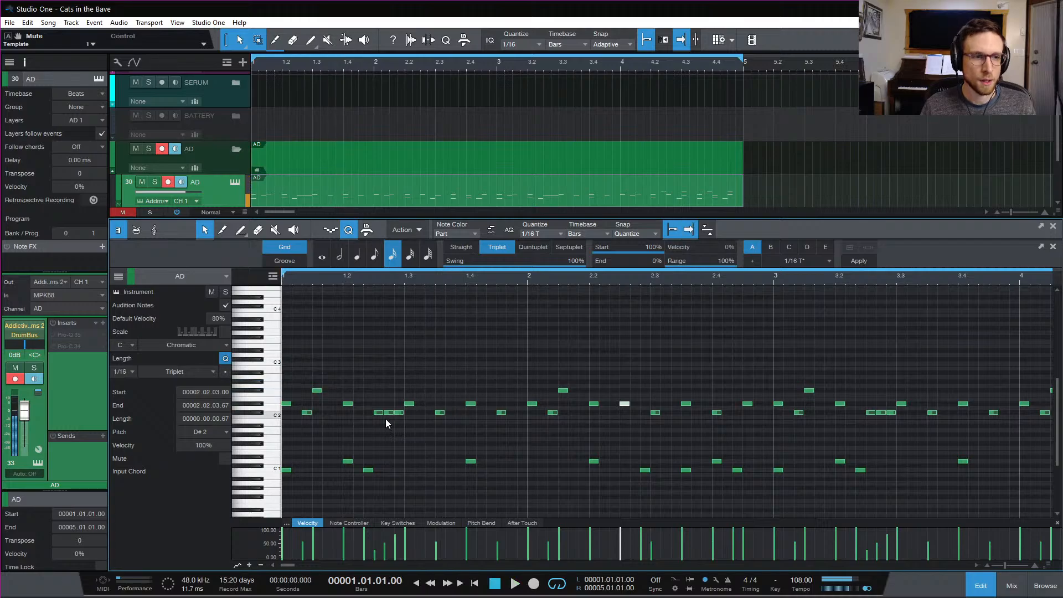
Add an E 1 note at 1.01.04.33 with 5% velocity and listen to it from the start
{"action": "left_click", "coordinate": [361, 451]}
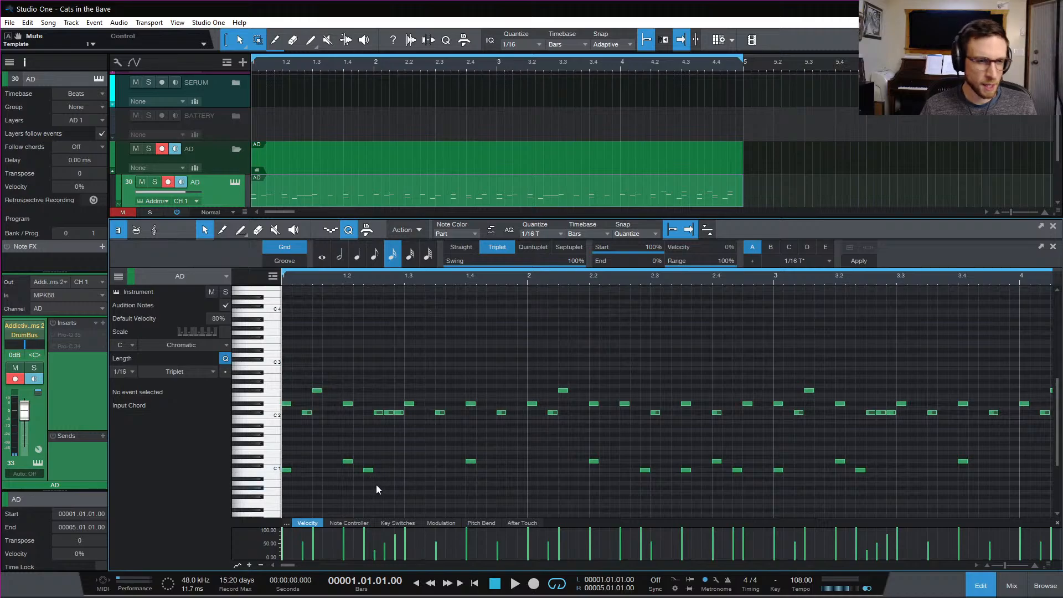
{"action": "double_click", "coordinate": [337, 451]}
{"action": "left_click_drag", "start_coordinate": [335, 540], "coordinate": [337, 553]}
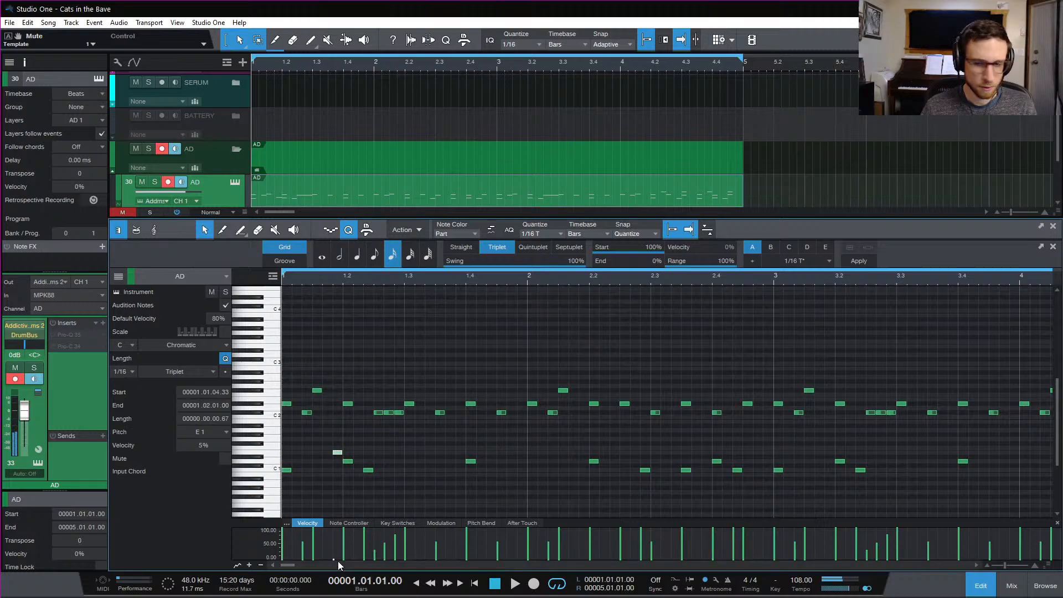
{"action": "key", "text": "space"}
{"action": "key", "text": "space"}
{"action": "key", "text": "space"}
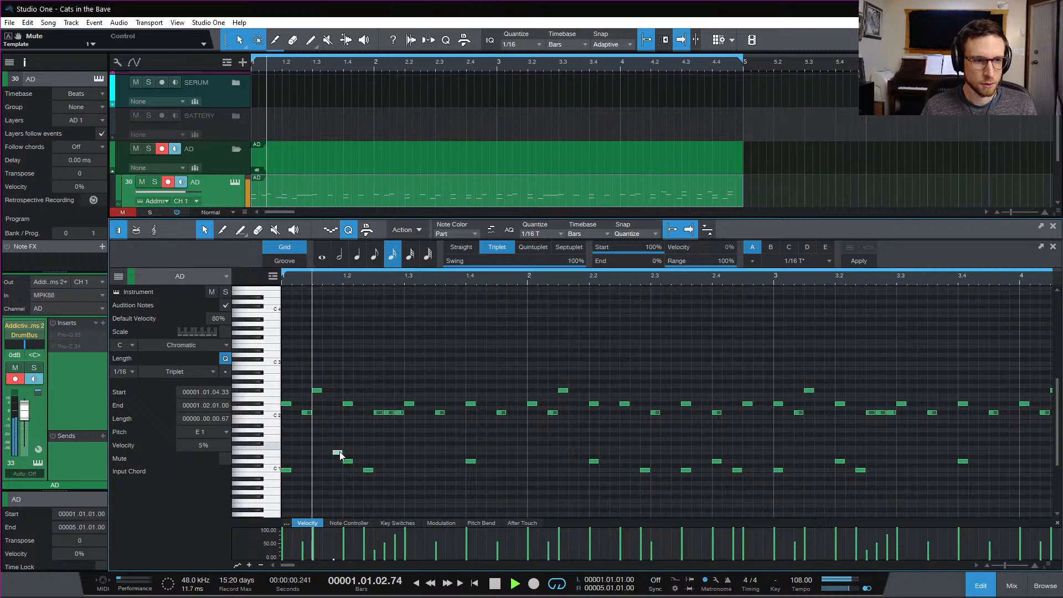
{"action": "key", "text": "space"}
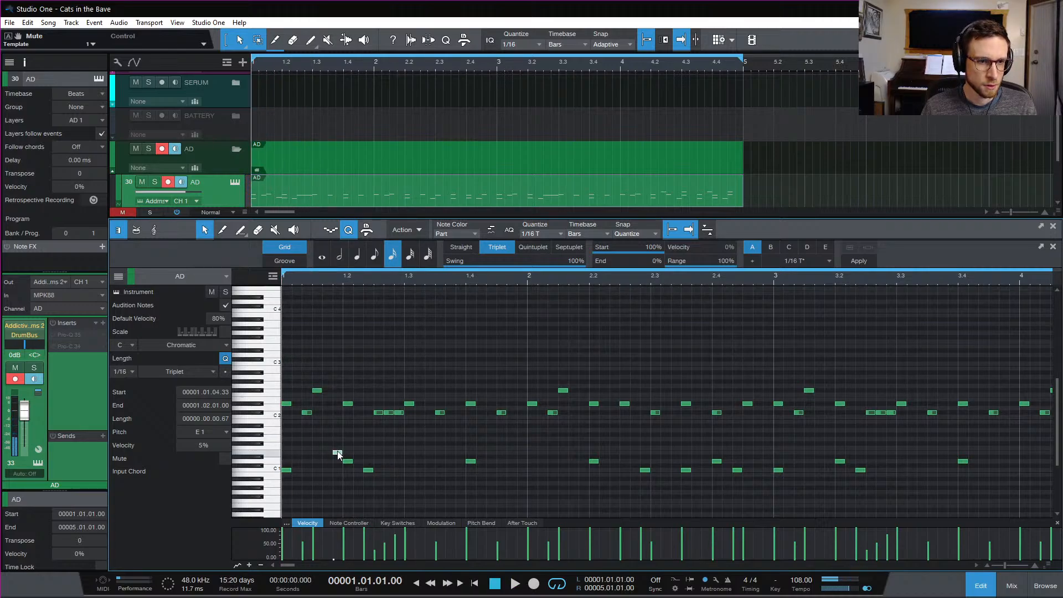
Move the E 1 note to 1.03.02.33, listen, and set its velocity to about 28%
{"action": "left_click_drag", "start_coordinate": [337, 453], "coordinate": [430, 456]}
{"action": "key", "text": "alt+space"}
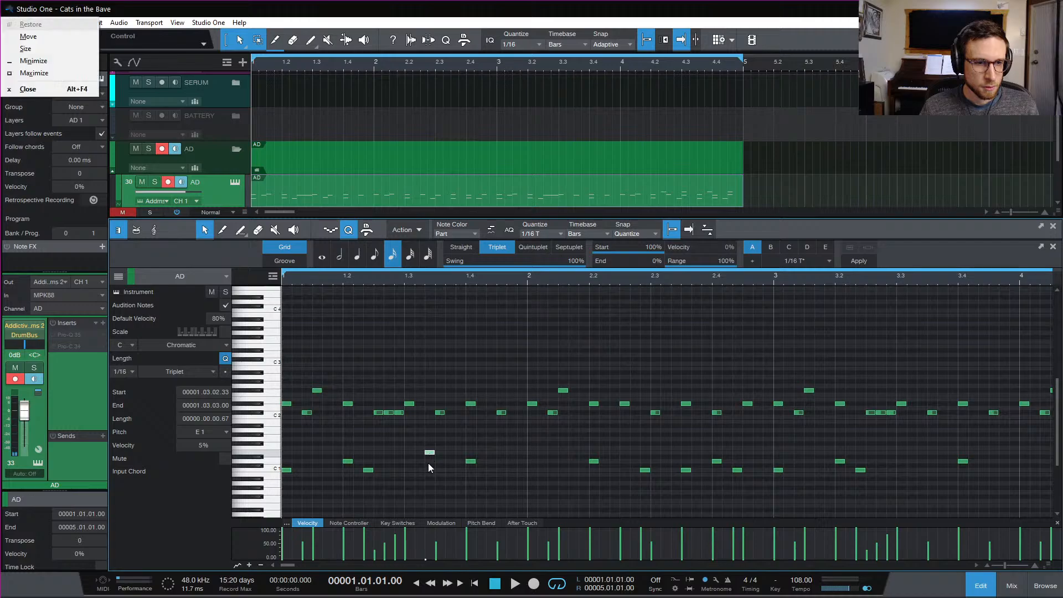
{"action": "left_click", "coordinate": [396, 452]}
{"action": "key", "text": "space"}
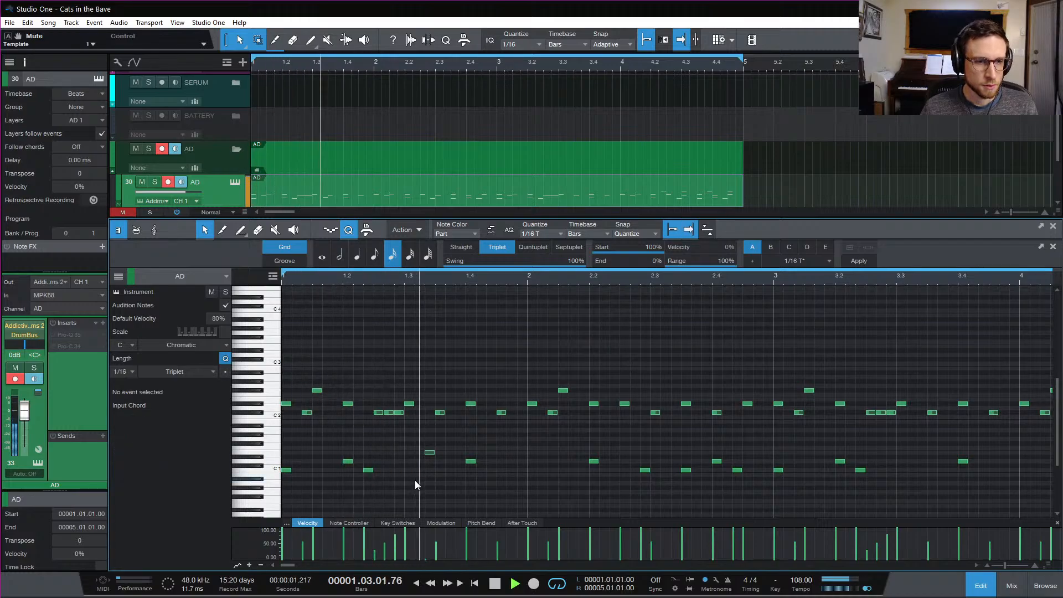
{"action": "key", "text": "space"}
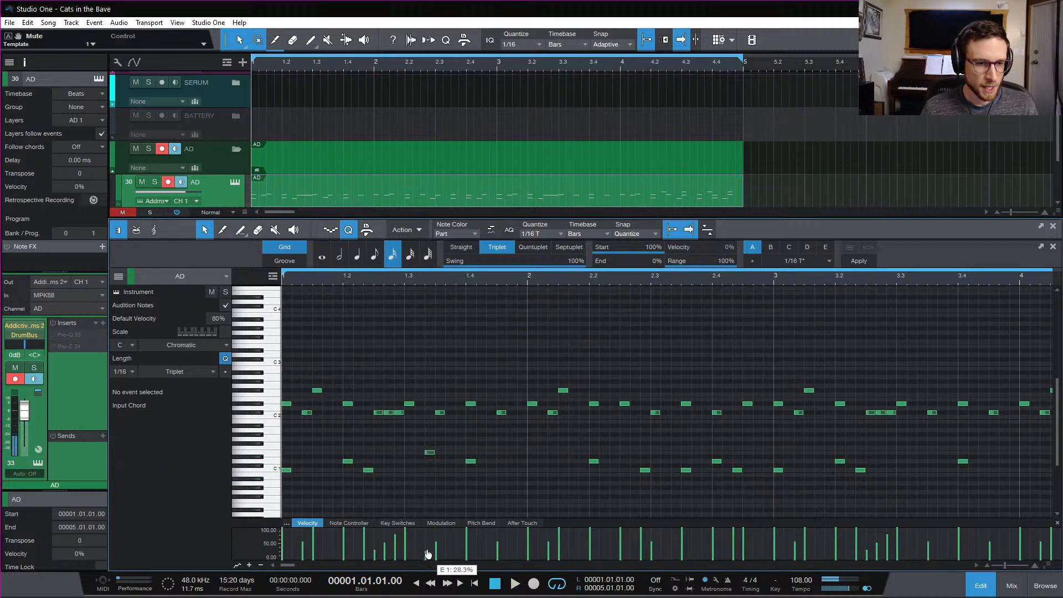
Copy the E 1 note to 1.03.04.33 and listen to the pattern from the start
{"action": "left_click_drag", "start_coordinate": [431, 452], "coordinate": [461, 454]}
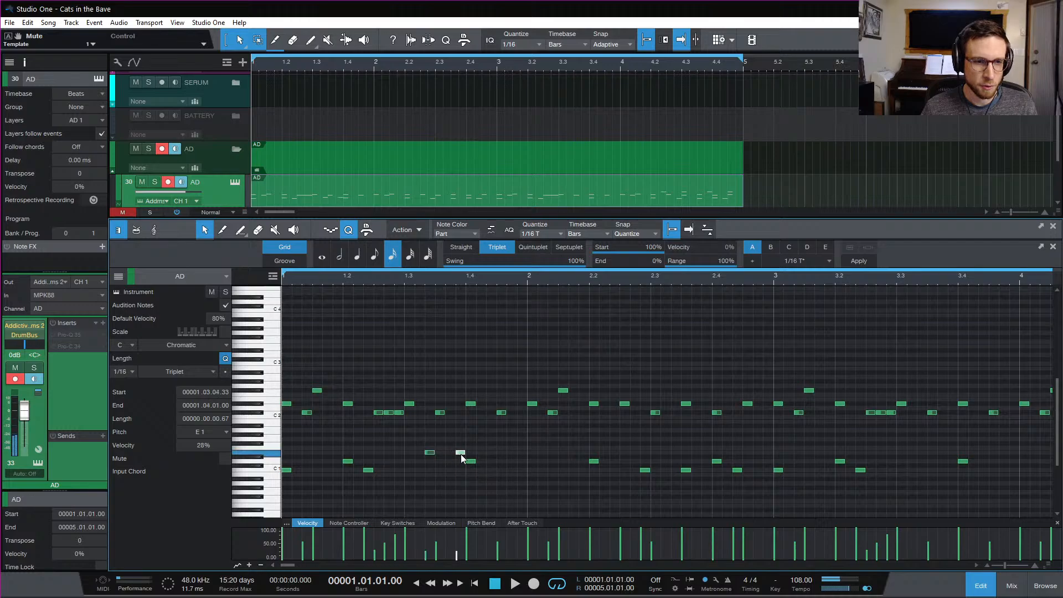
{"action": "key", "text": "space"}
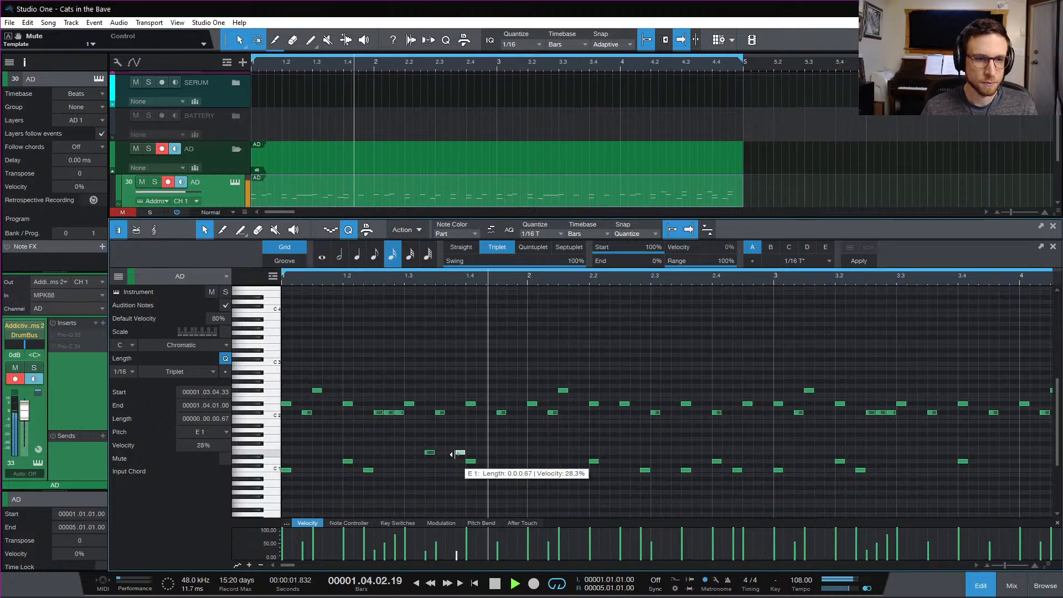
{"action": "key", "text": "space"}
{"action": "left_click", "coordinate": [502, 440]}
{"action": "key", "text": "space"}
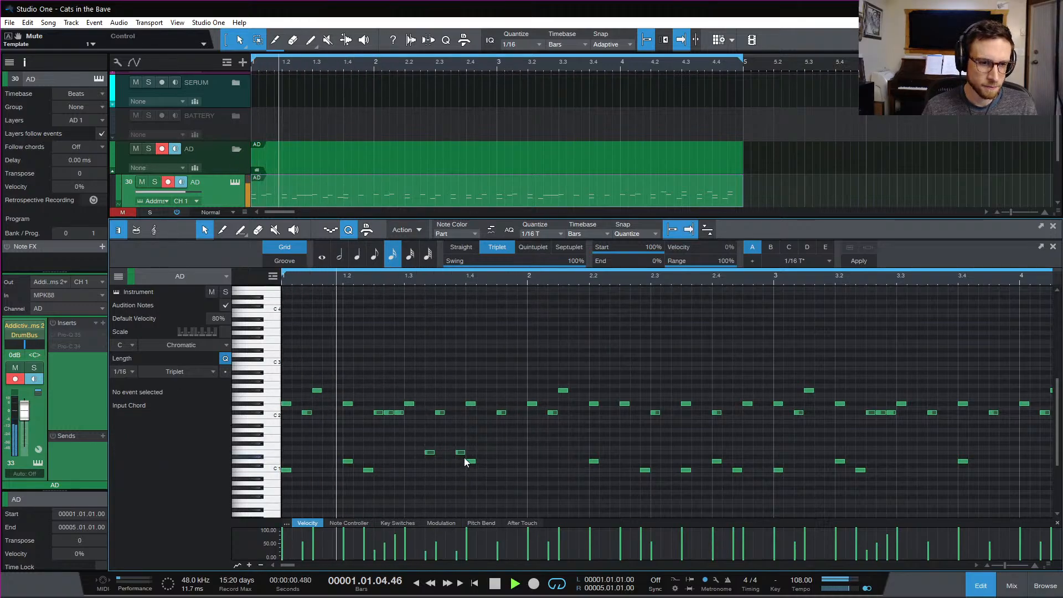
{"action": "key", "text": "space"}
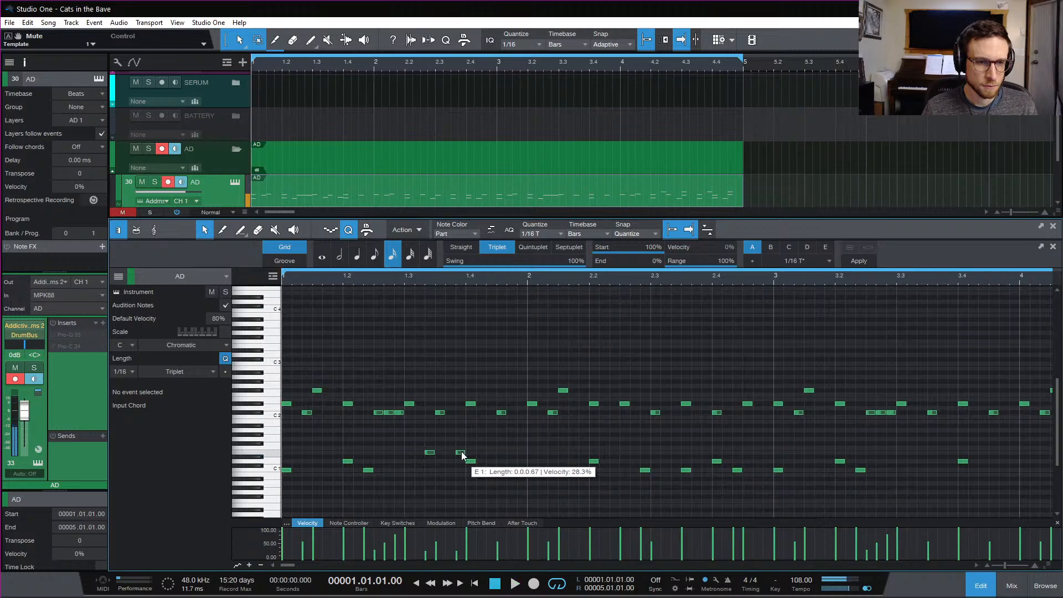
Copy the E 1 note to 1.04.04.33 and 2.01.04.33, listening to the pattern after each copy
{"action": "left_click_drag", "start_coordinate": [463, 454], "coordinate": [524, 453]}
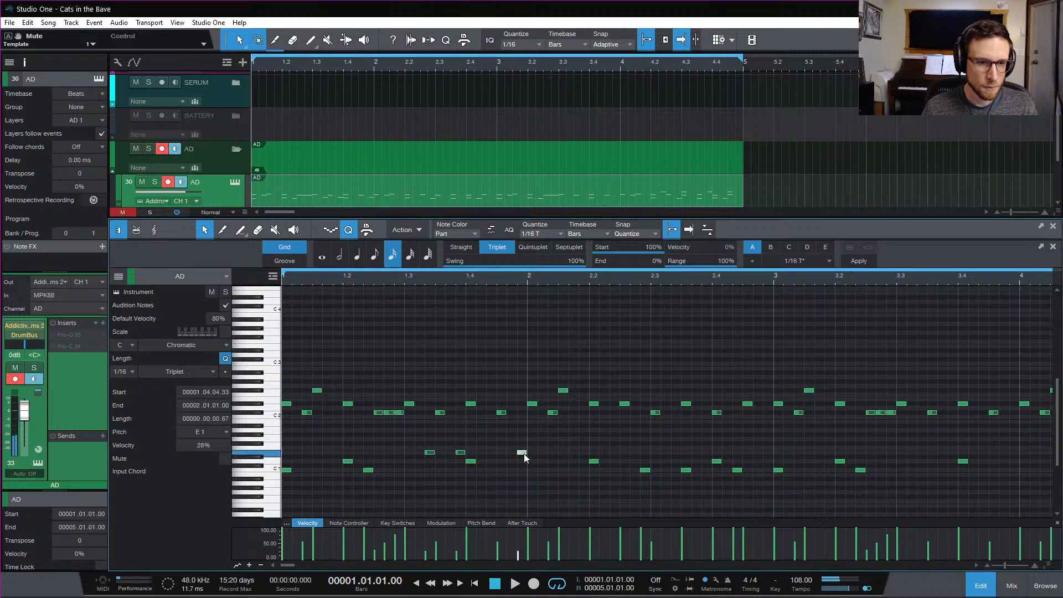
{"action": "key", "text": "space"}
{"action": "left_click", "coordinate": [532, 488]}
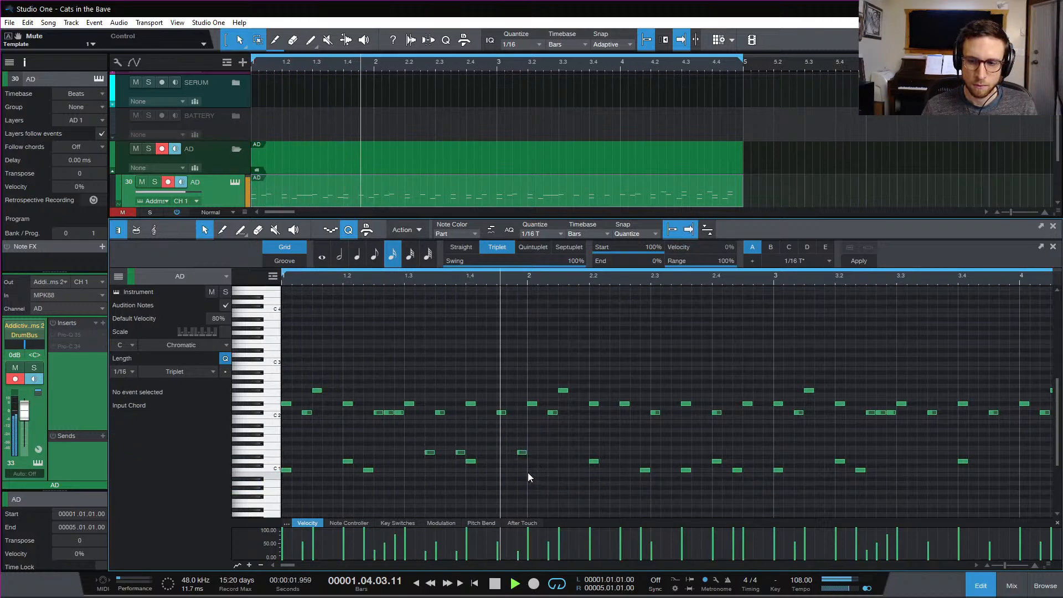
{"action": "key", "text": "space"}
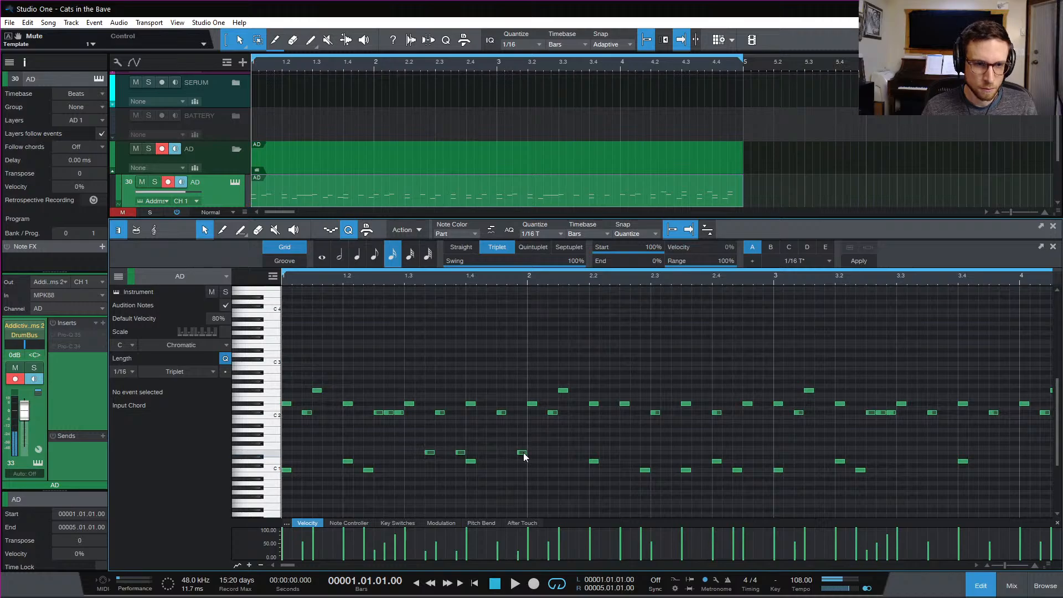
{"action": "left_click_drag", "start_coordinate": [523, 453], "coordinate": [584, 454]}
{"action": "key", "text": "space"}
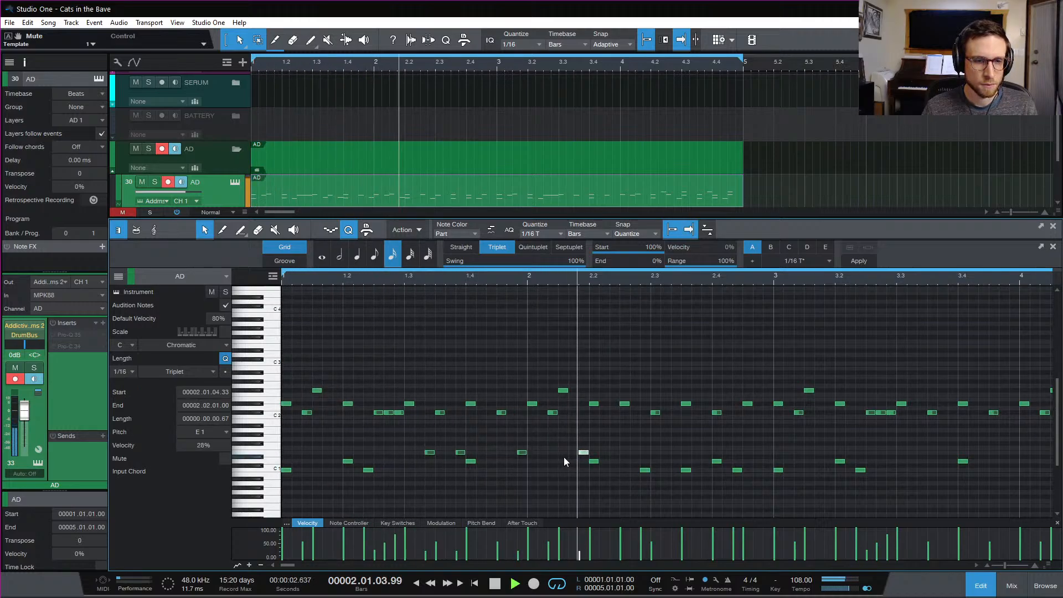
{"action": "key", "text": "space"}
{"action": "left_click", "coordinate": [606, 435]}
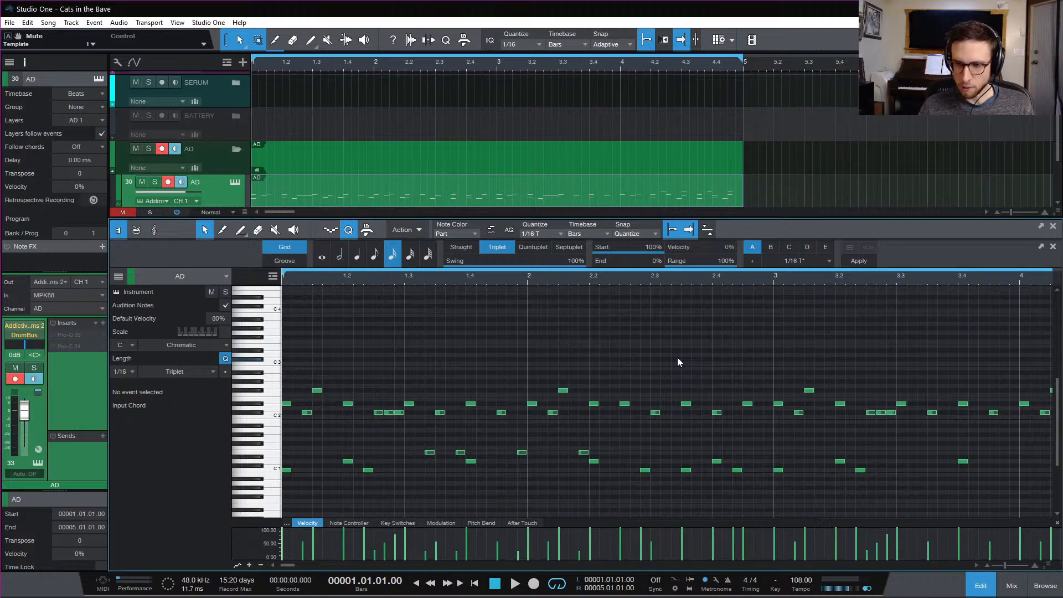
Select all the E 1 notes and listen to how they sit in the pattern
{"action": "left_click", "coordinate": [280, 451]}
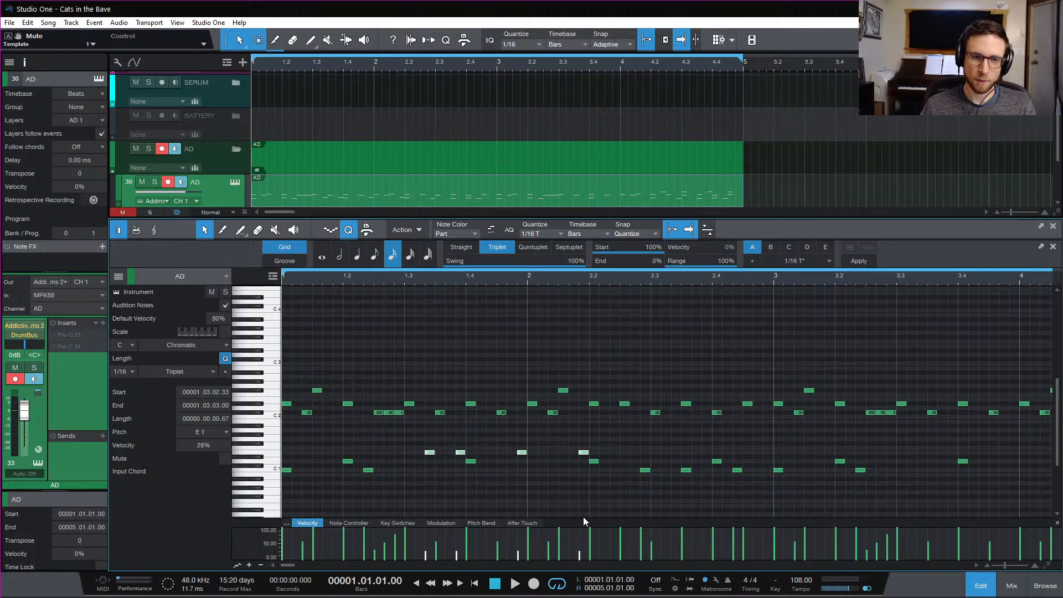
{"action": "key", "text": "space"}
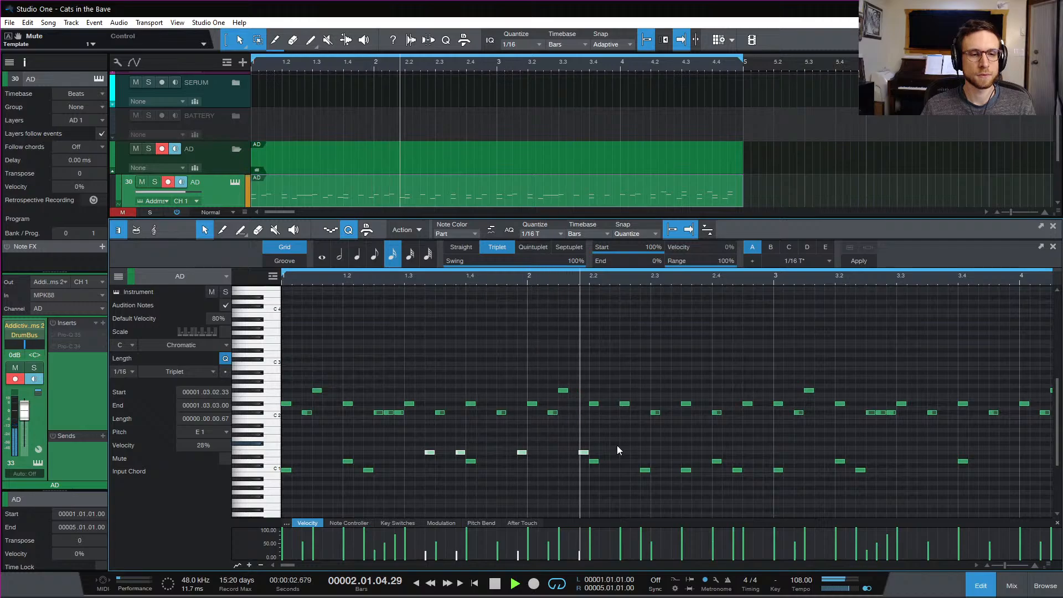
{"action": "key", "text": "space"}
Copy the E 1 note at 1.04.04.33 back to 1.04.02.33 and listen to the pattern
{"action": "left_click_drag", "start_coordinate": [524, 453], "coordinate": [493, 454]}
{"action": "left_click", "coordinate": [523, 443]}
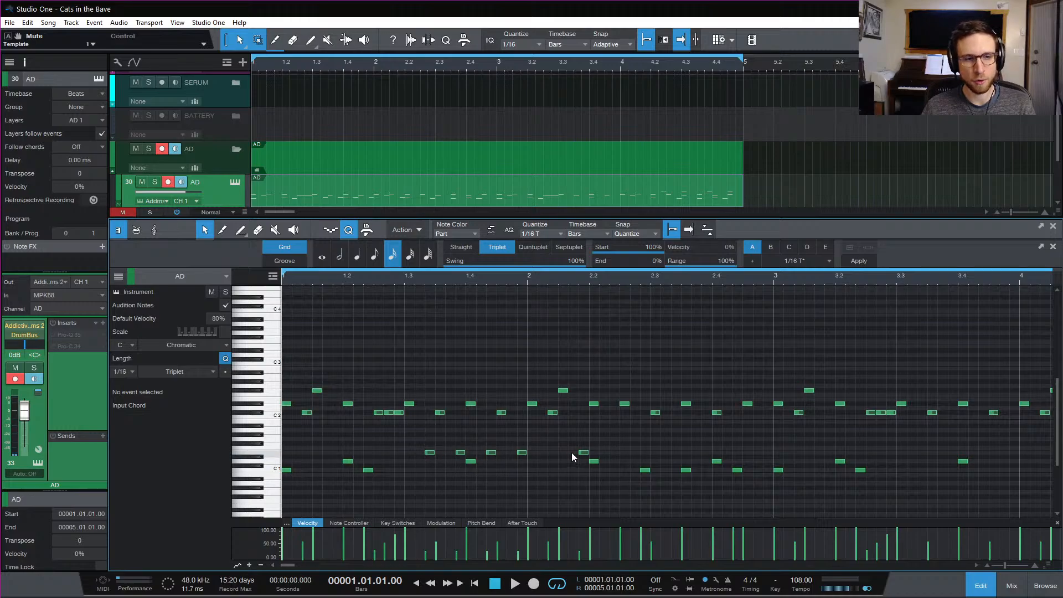
{"action": "key", "text": "space"}
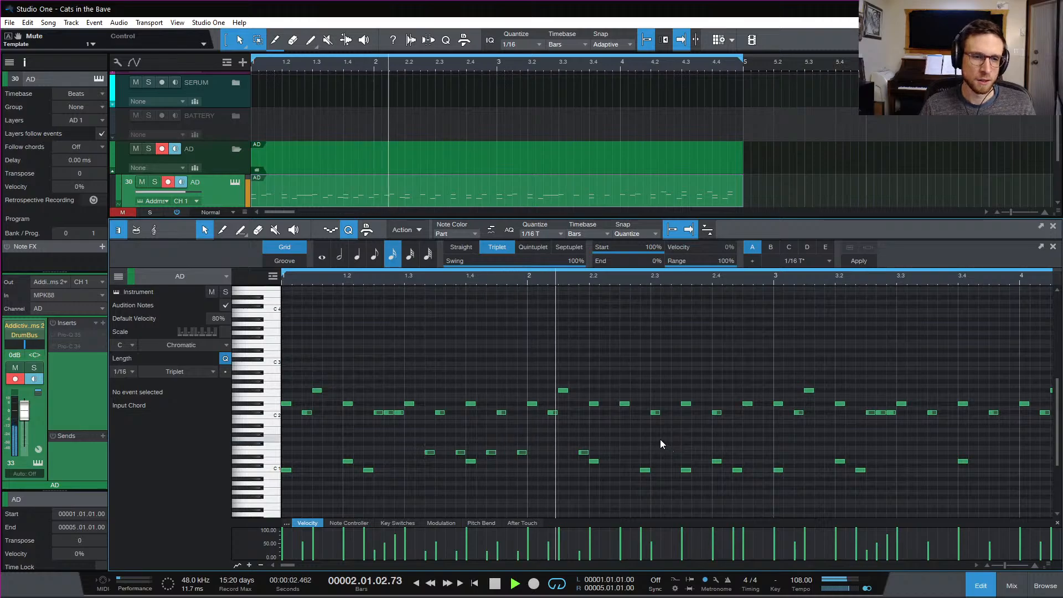
{"action": "key", "text": "space"}
Try the pattern without the E 1 note at 1.03.04.33, keeping the one at 1.04.04.33
{"action": "left_click", "coordinate": [522, 453]}
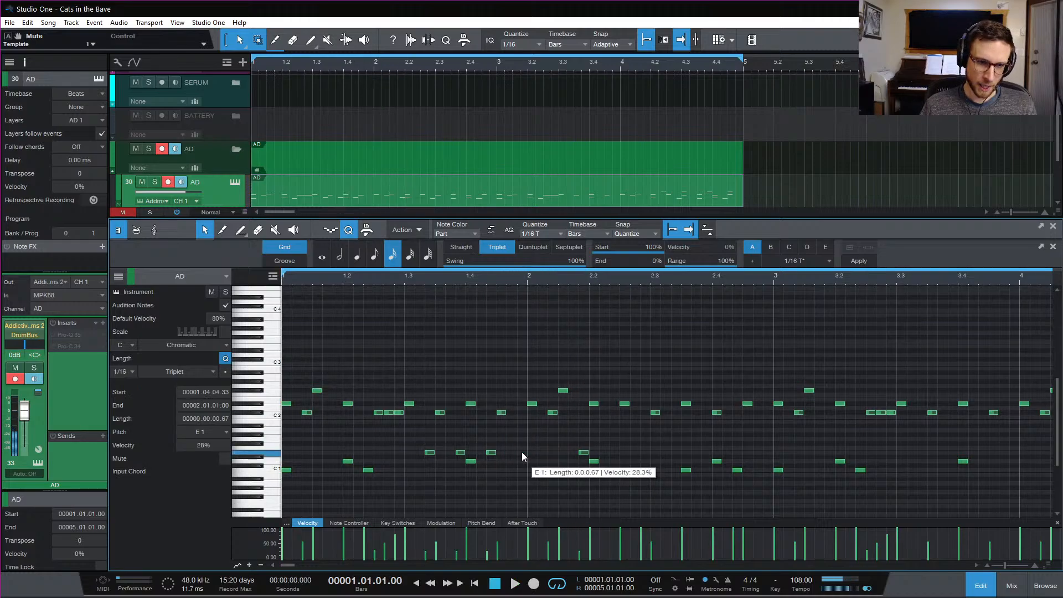
{"action": "double_click", "coordinate": [461, 453]}
{"action": "key", "text": "ctrl+z"}
{"action": "left_click_drag", "start_coordinate": [463, 453], "coordinate": [522, 452]}
{"action": "key", "text": "space"}
{"action": "left_click", "coordinate": [545, 472]}
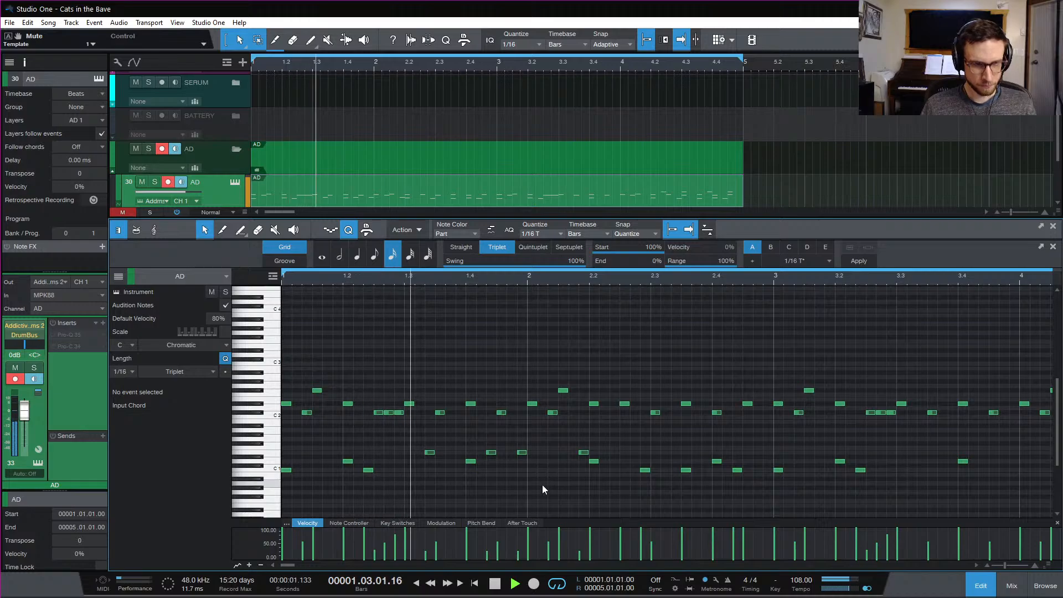
{"action": "key", "text": "space"}
Listen without the E 1 note at 1.04.04.33, restore that note, and remove the one at 1.04.02.33
{"action": "key", "text": "ctrl+z"}
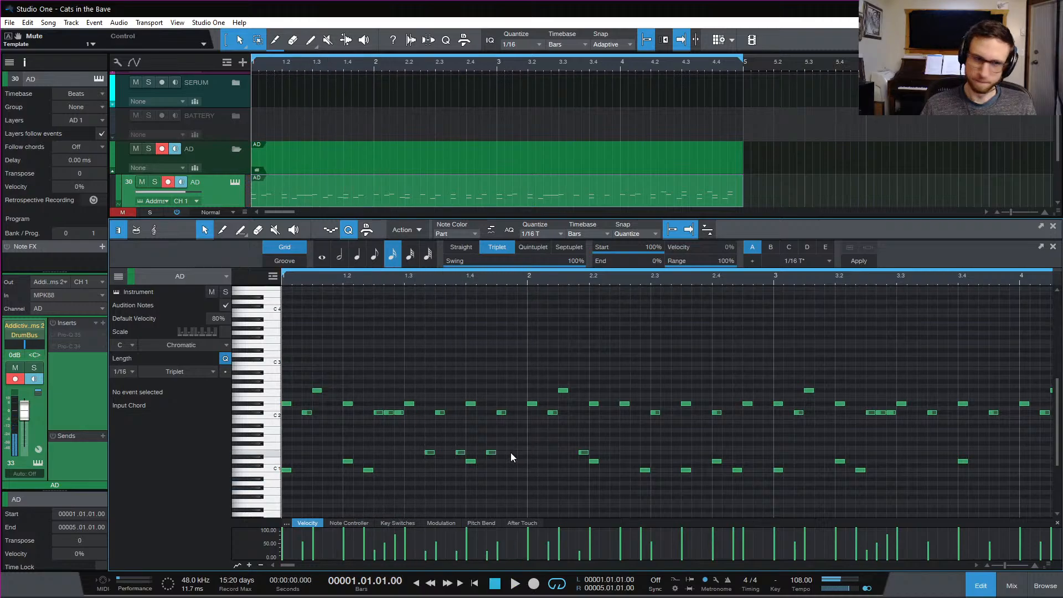
{"action": "key", "text": "space"}
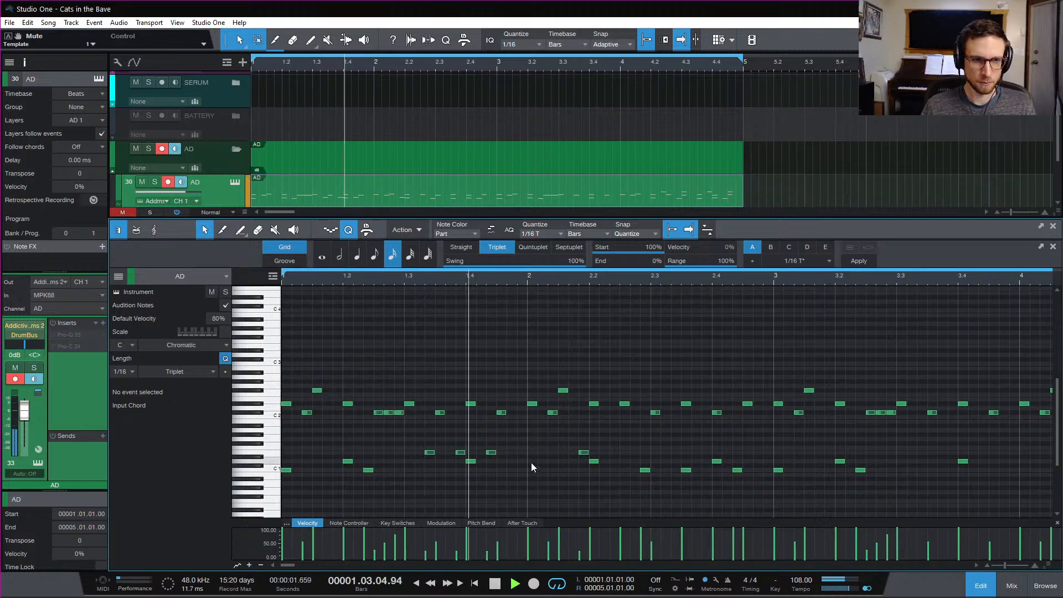
{"action": "key", "text": "space"}
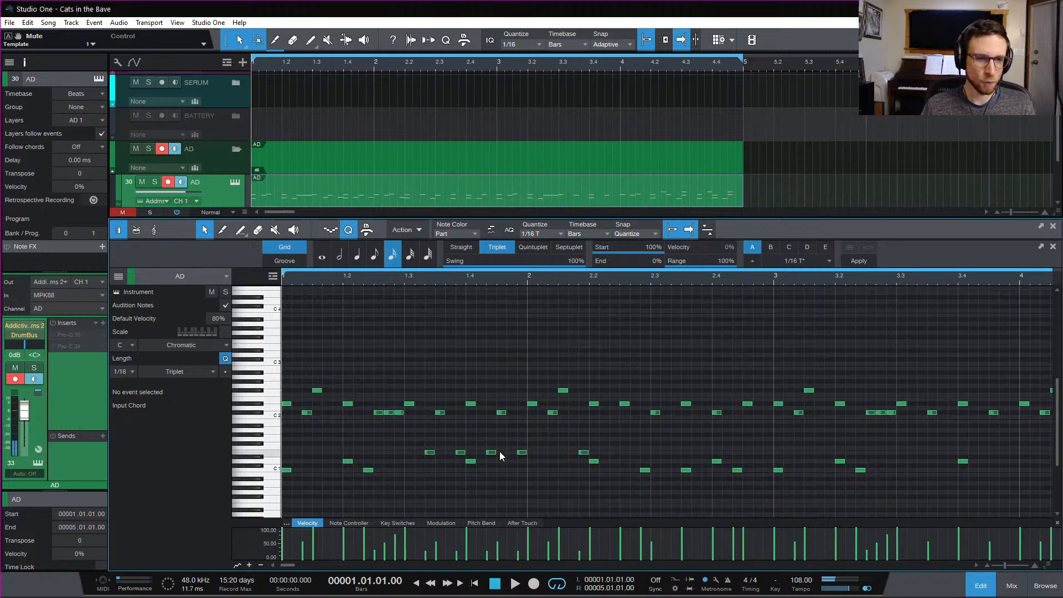
{"action": "left_click_drag", "start_coordinate": [495, 452], "coordinate": [524, 452]}
{"action": "left_click", "coordinate": [508, 446]}
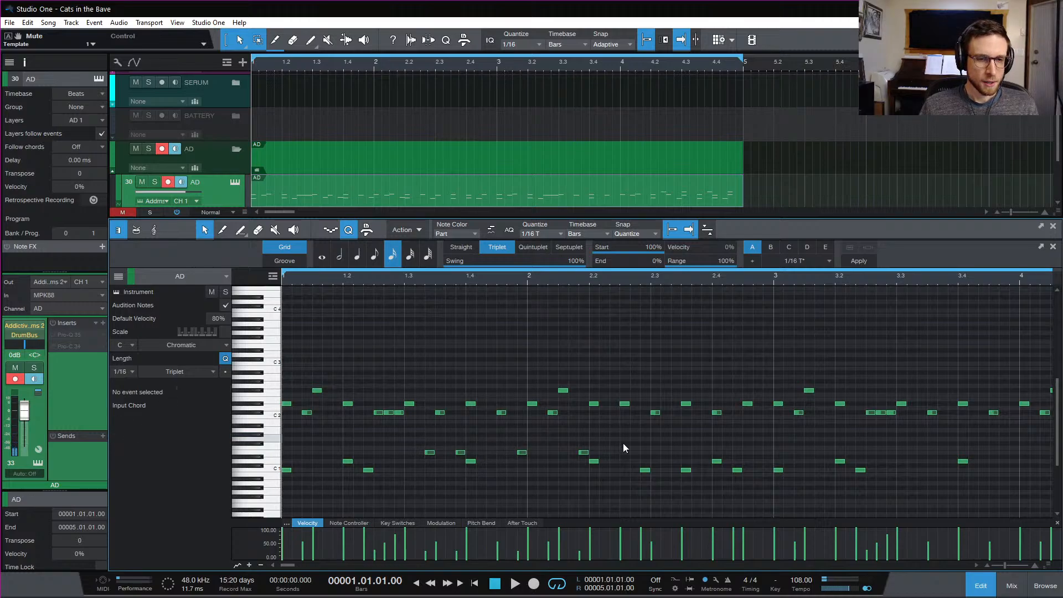
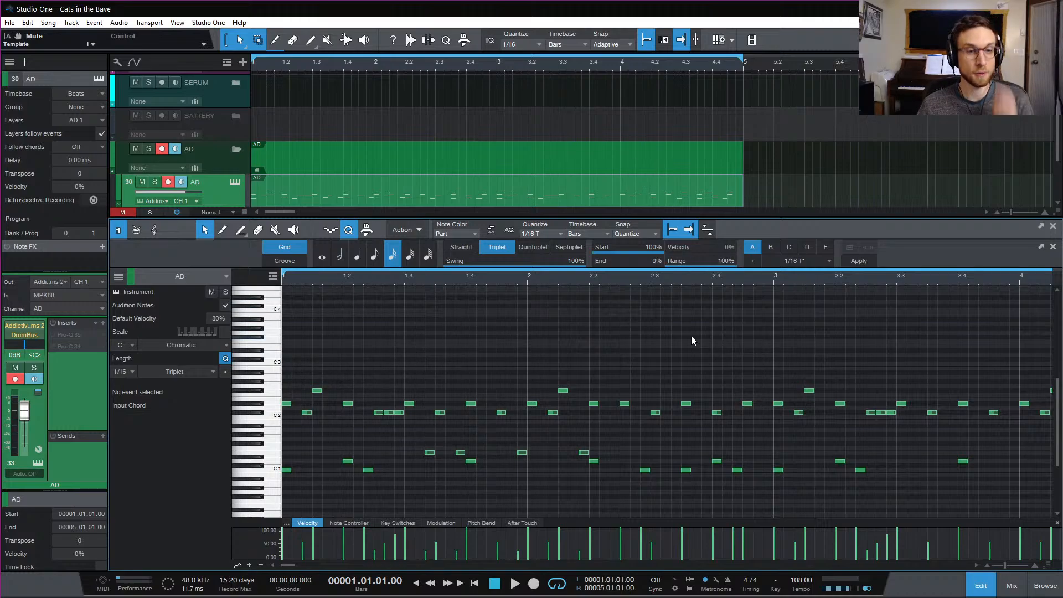
Listen to the opening of the AD part twice to check the low-velocity E 1 notes
{"action": "key", "text": "space"}
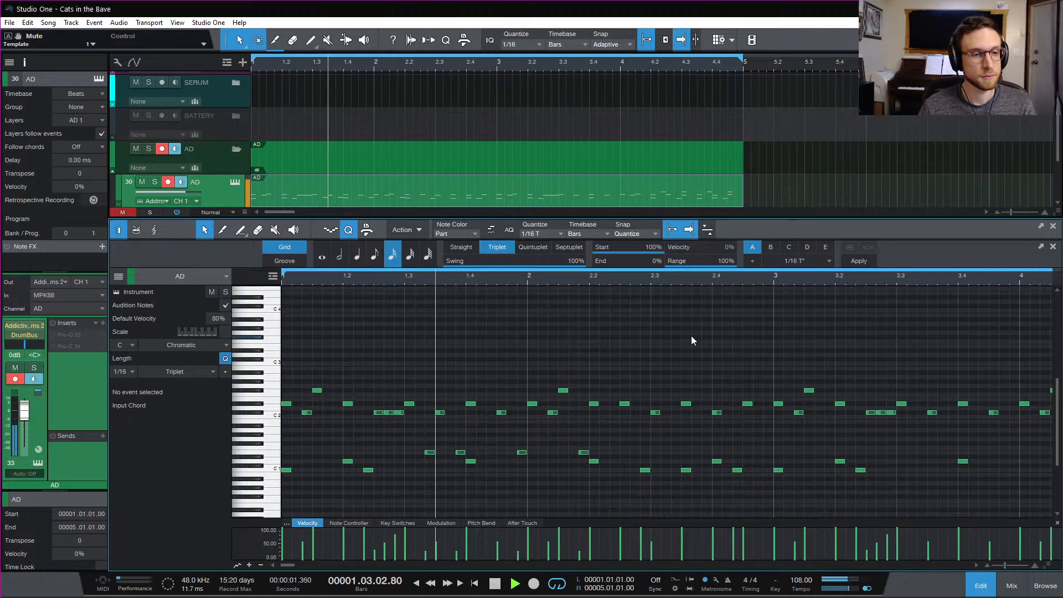
{"action": "key", "text": "space"}
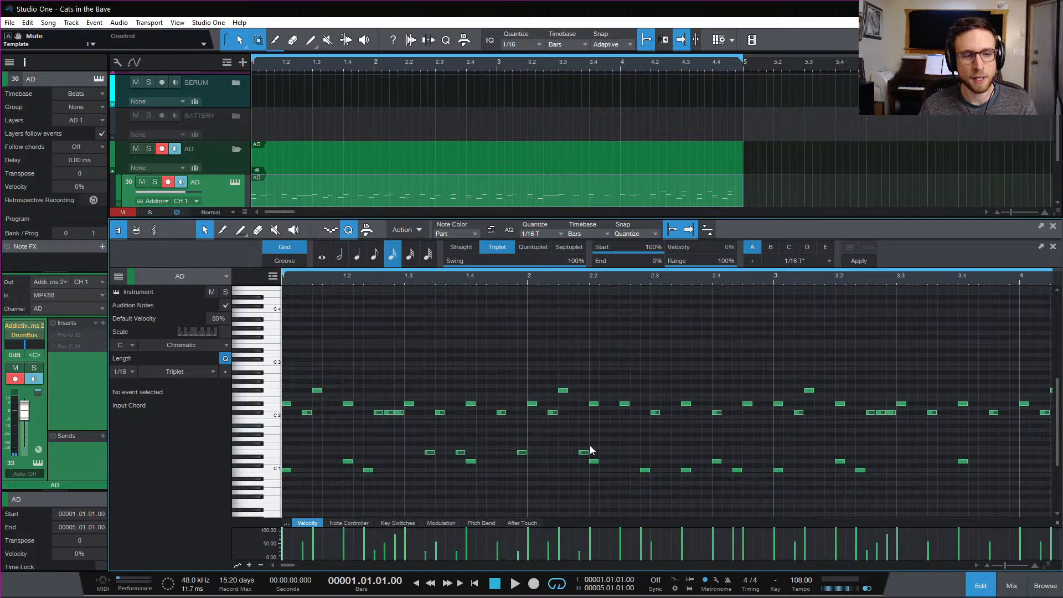
{"action": "key", "text": "space"}
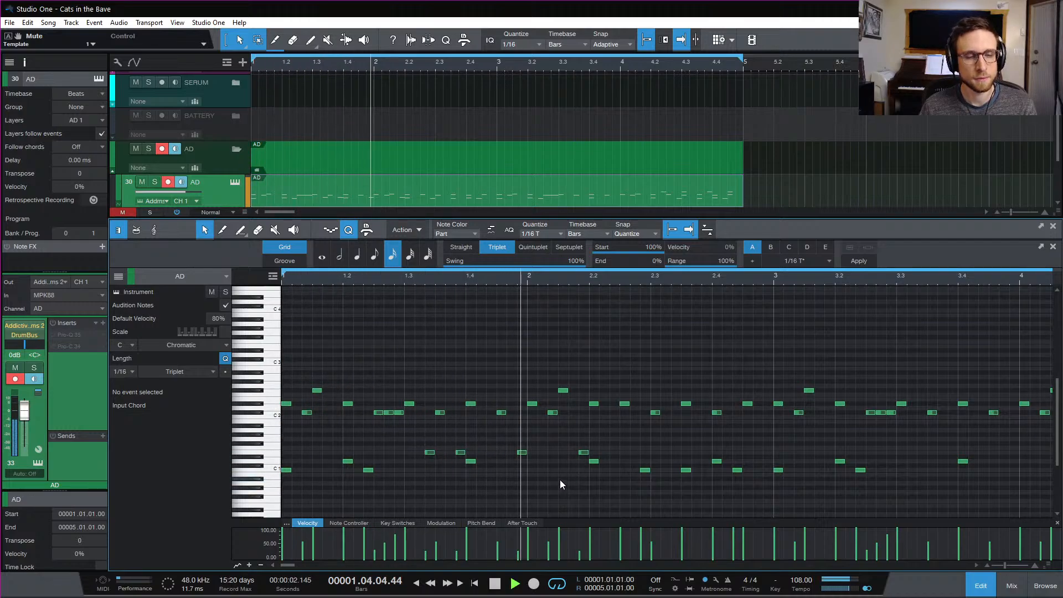
{"action": "key", "text": "space"}
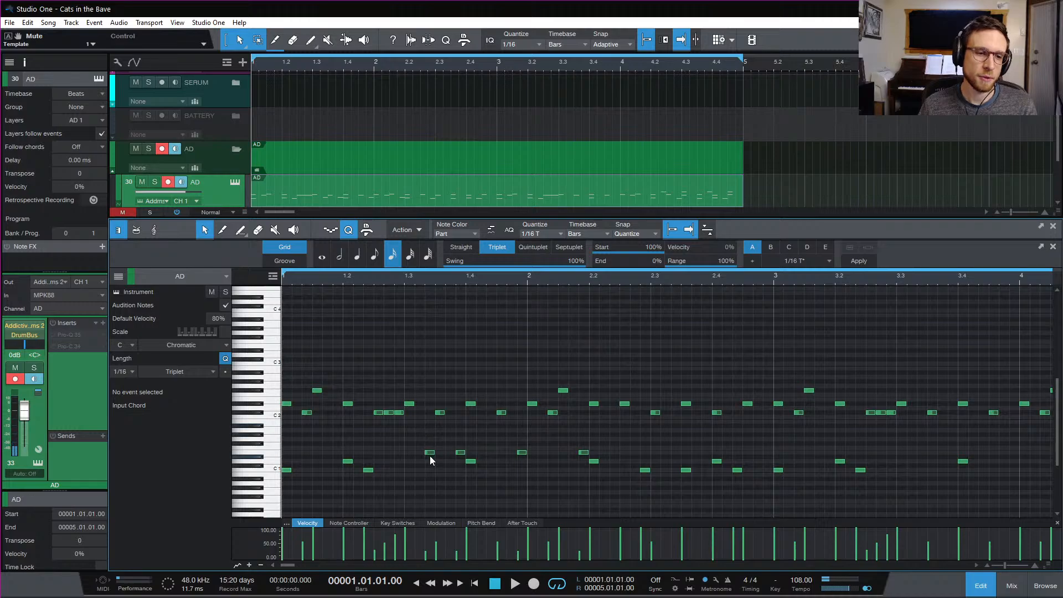
Audition the E 1 notes at 1.03.02.33 and 1.03.04.33 and the D 1 note at 1.04.01.00, and play the pattern
{"action": "left_click", "coordinate": [430, 453]}
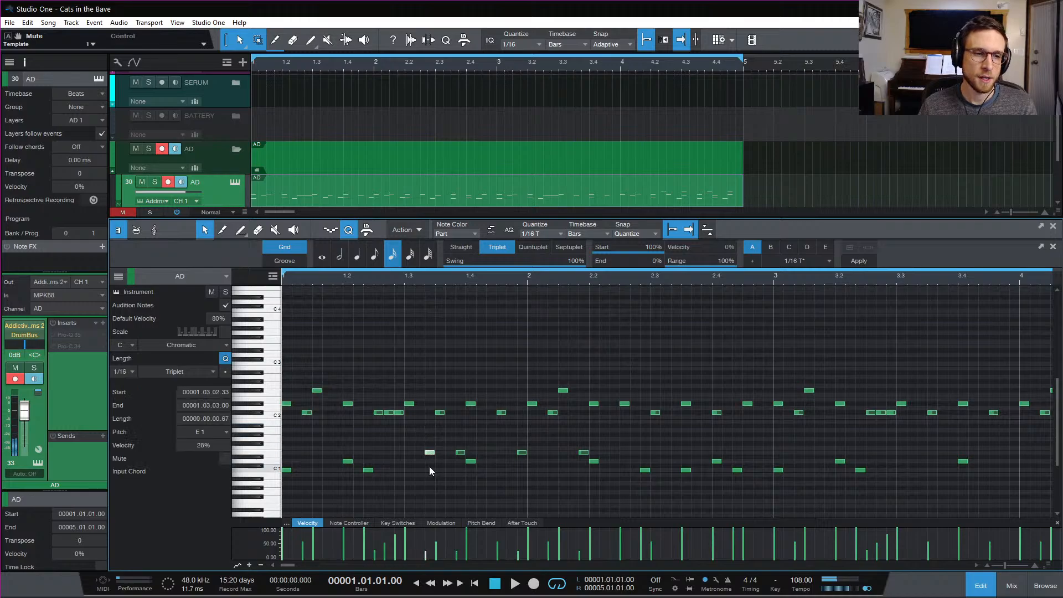
{"action": "left_click", "coordinate": [460, 453]}
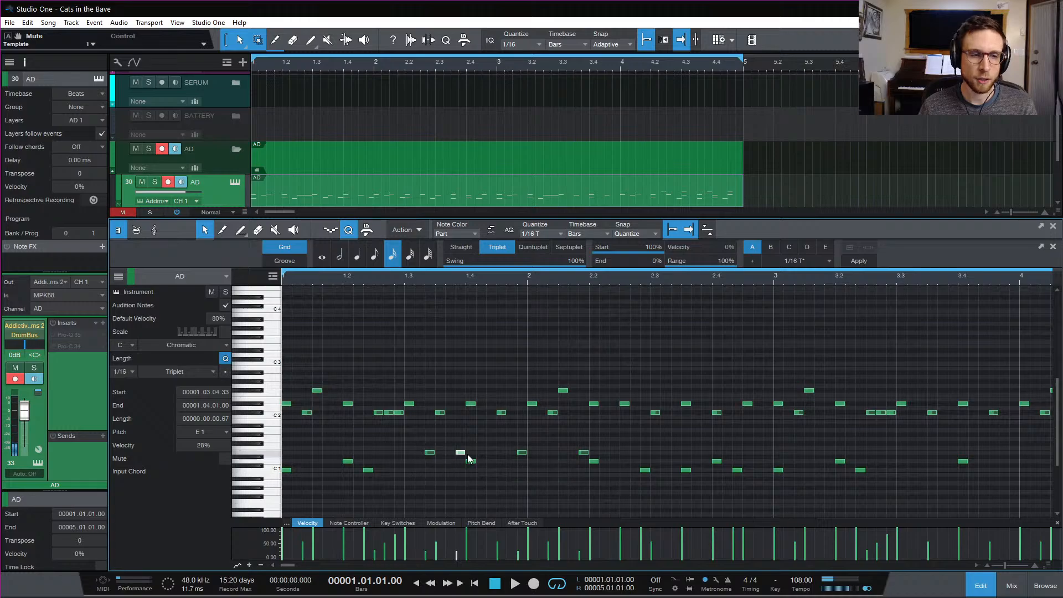
{"action": "left_click", "coordinate": [430, 452]}
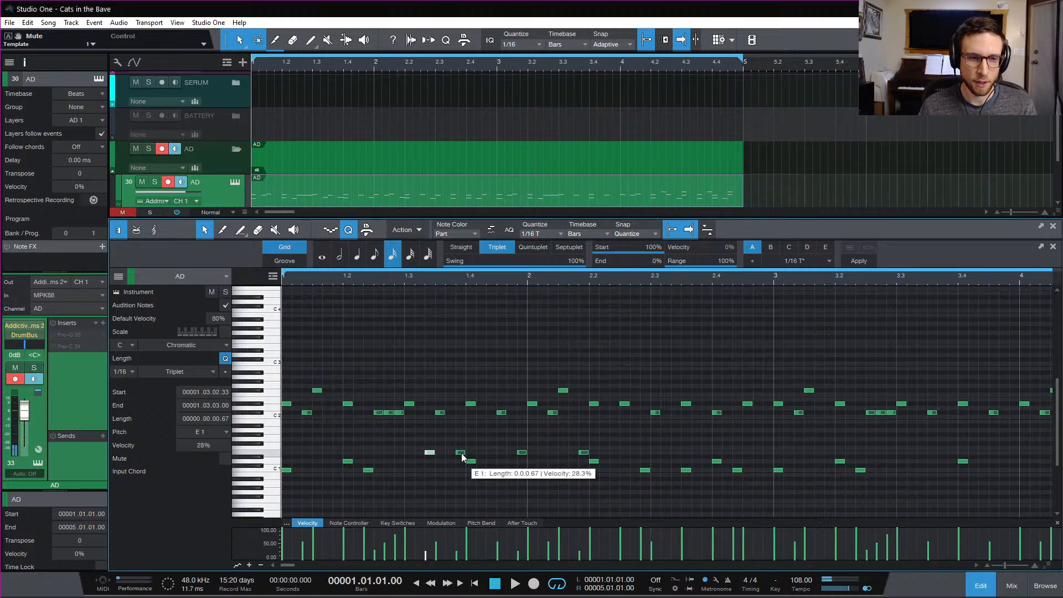
{"action": "left_click", "coordinate": [471, 462]}
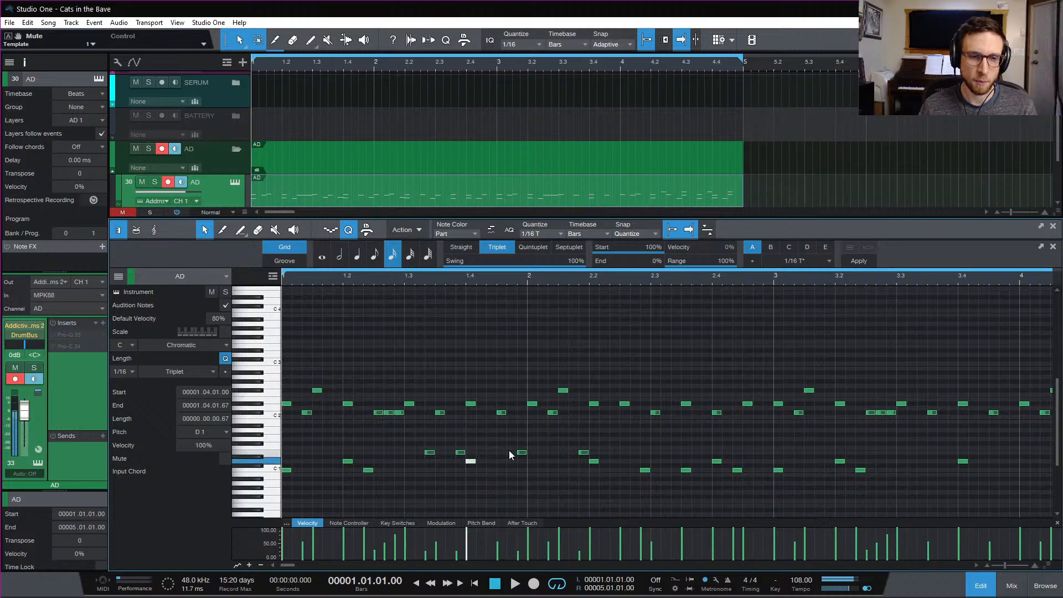
{"action": "key", "text": "space"}
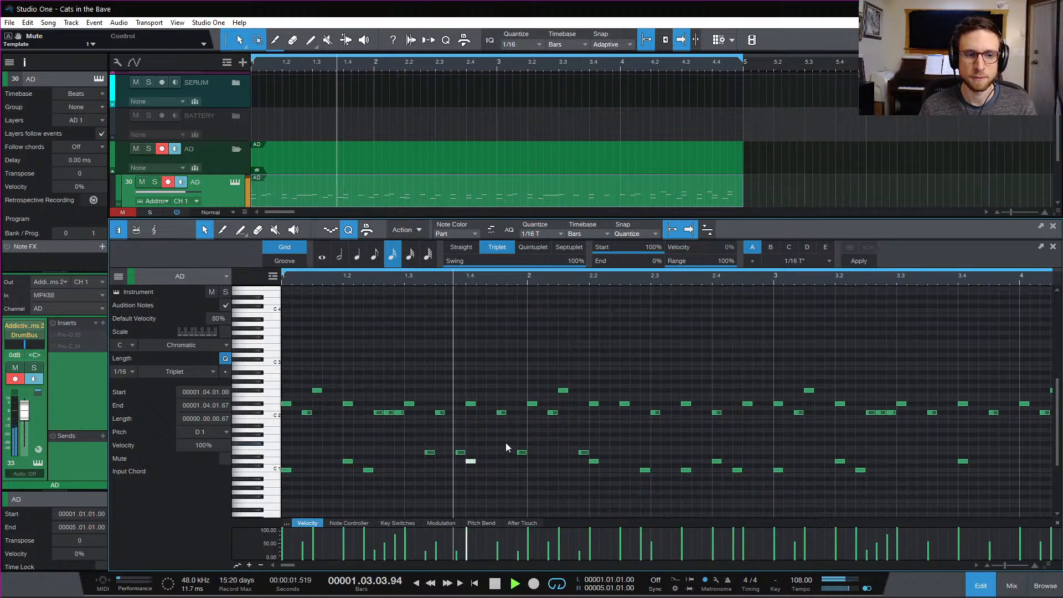
Try the pattern without the E 1 note at 1.03.04.33, and restore the note after listening
{"action": "left_click", "coordinate": [460, 452]}
{"action": "key", "text": "Delete"}
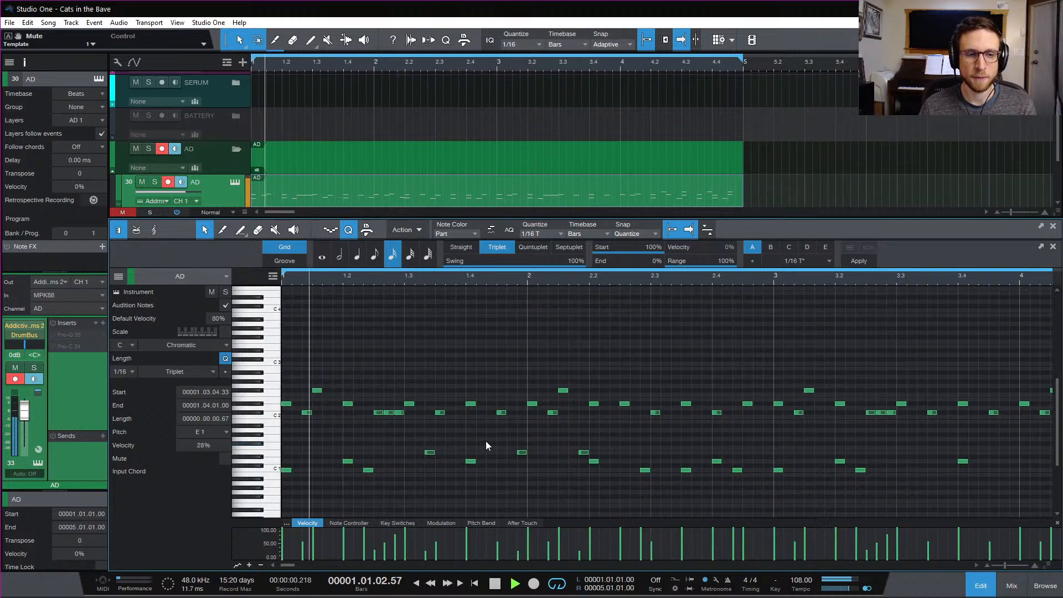
{"action": "key", "text": "space"}
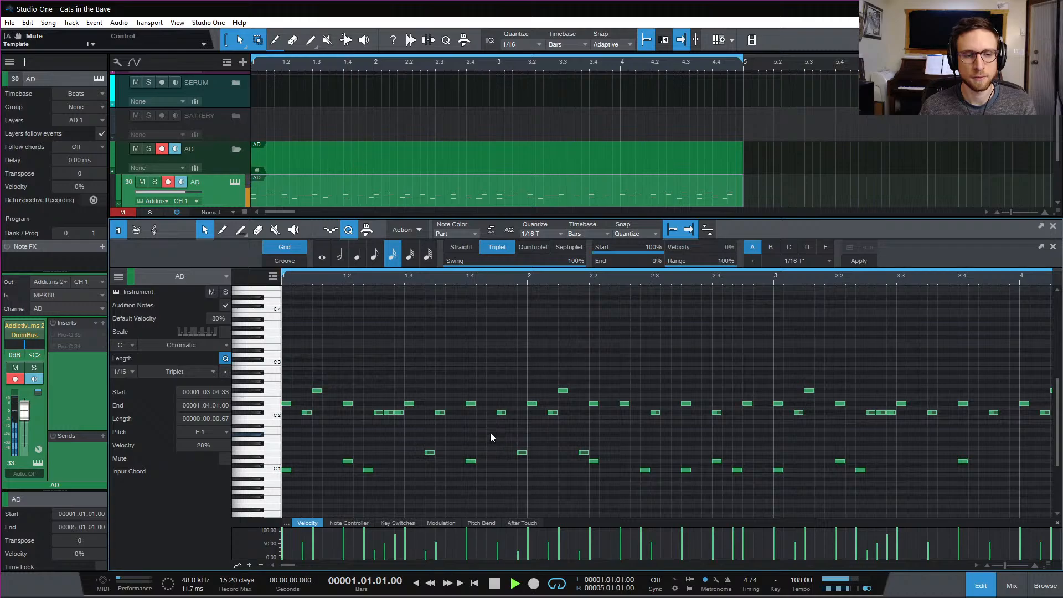
{"action": "key", "text": "space"}
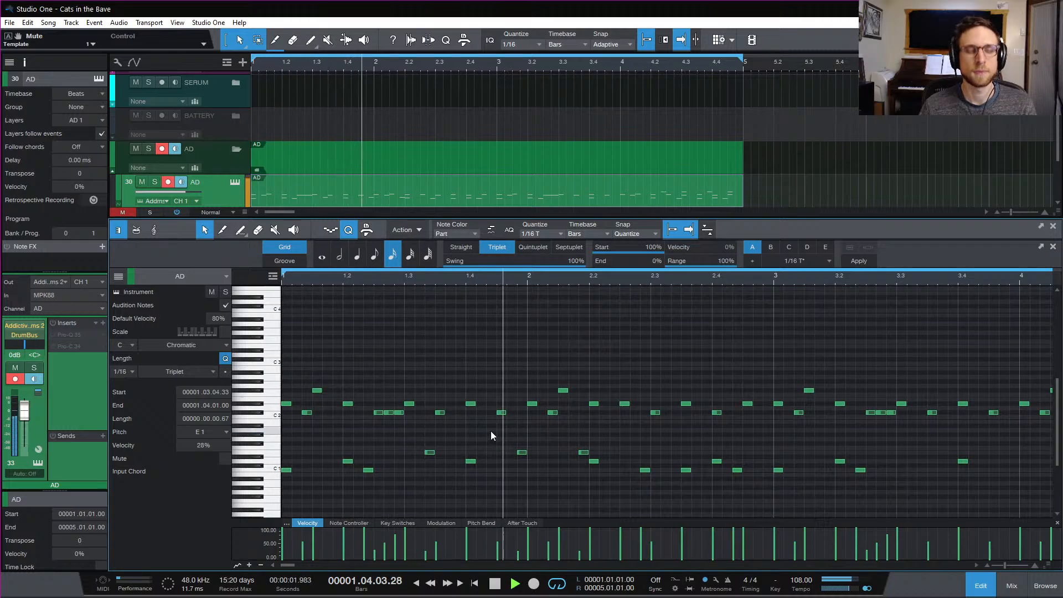
{"action": "key", "text": "space"}
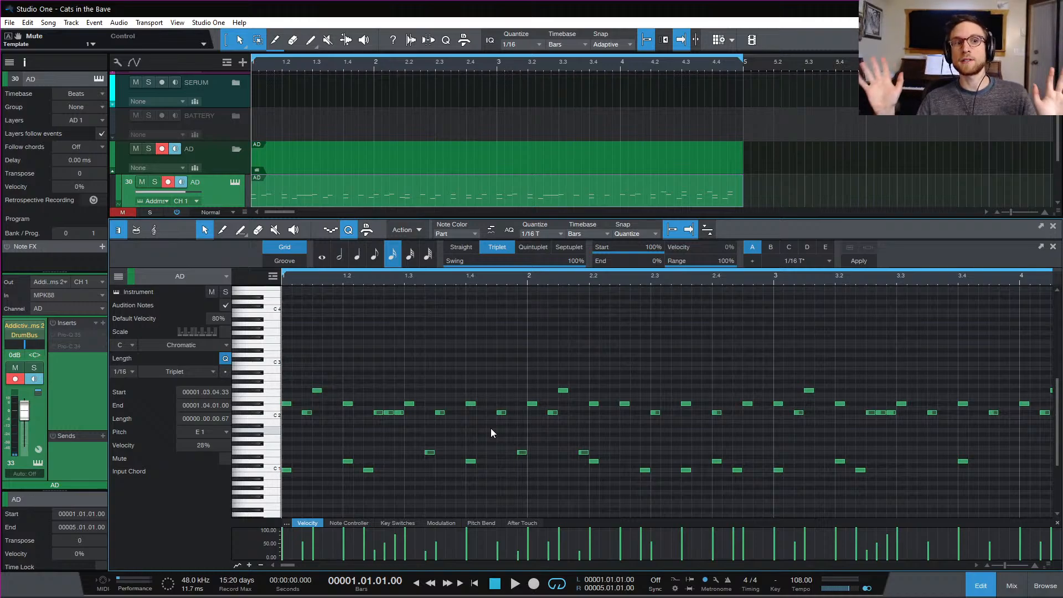
{"action": "key", "text": "space"}
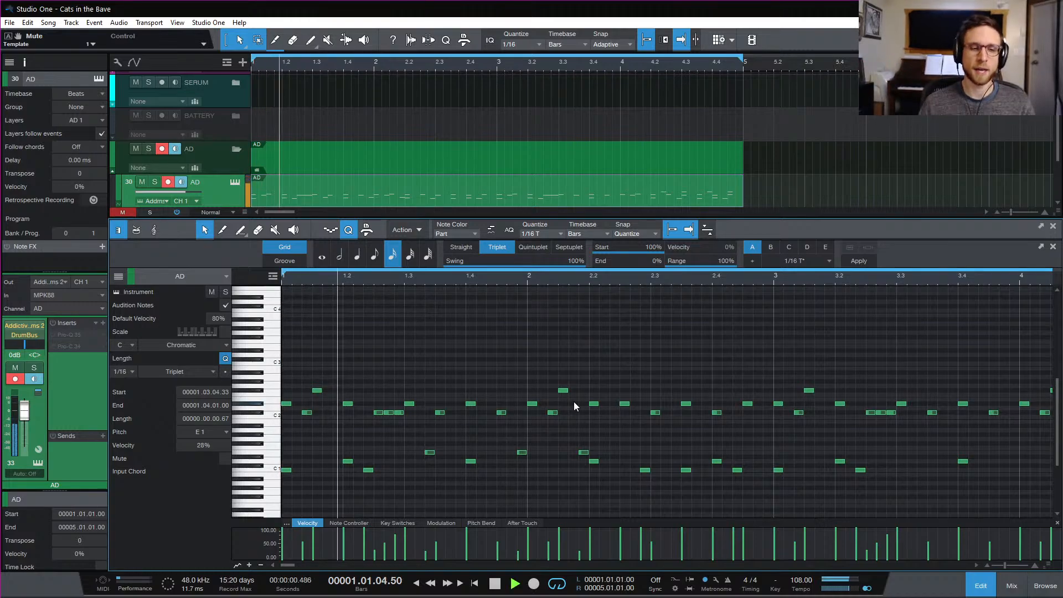
{"action": "key", "text": "space"}
{"action": "key", "text": "space"}
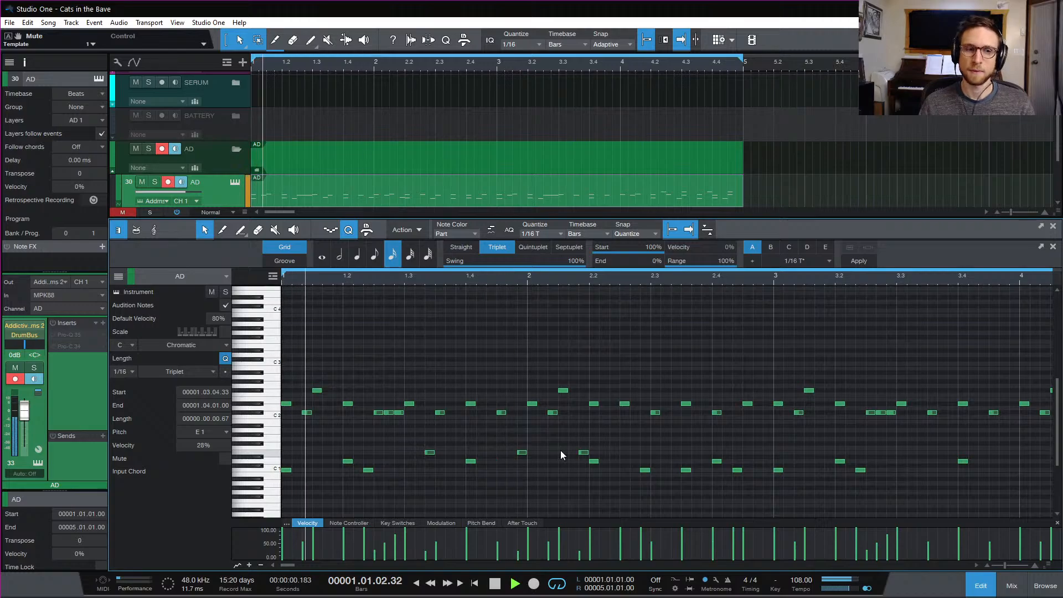
{"action": "key", "text": "space"}
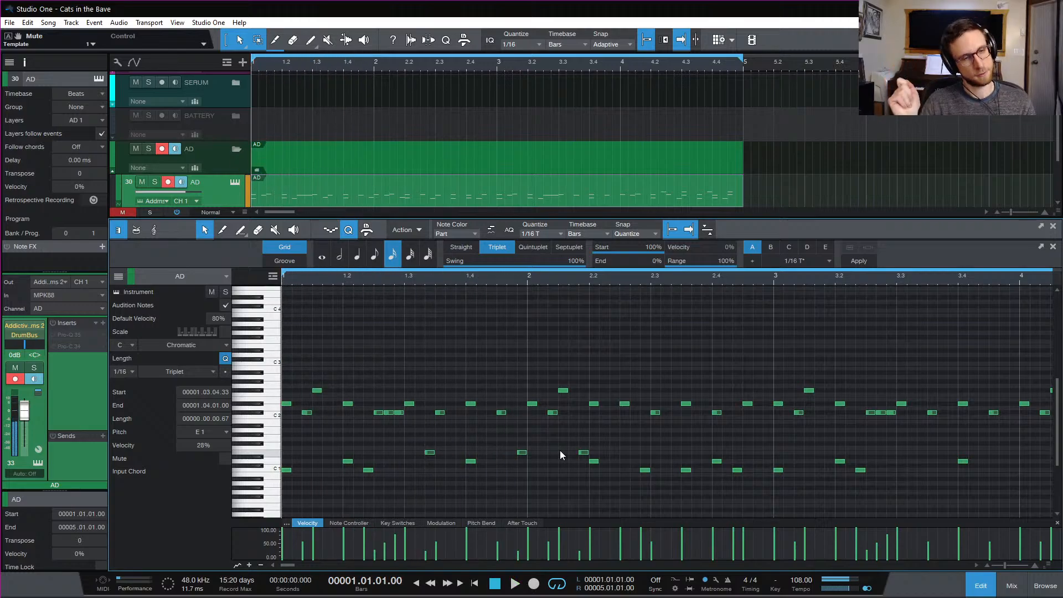
{"action": "key", "text": "ctrl+z"}
Listen twice to the opening bars with the E 1 note at 1.03.04.33 in place
{"action": "key", "text": "space"}
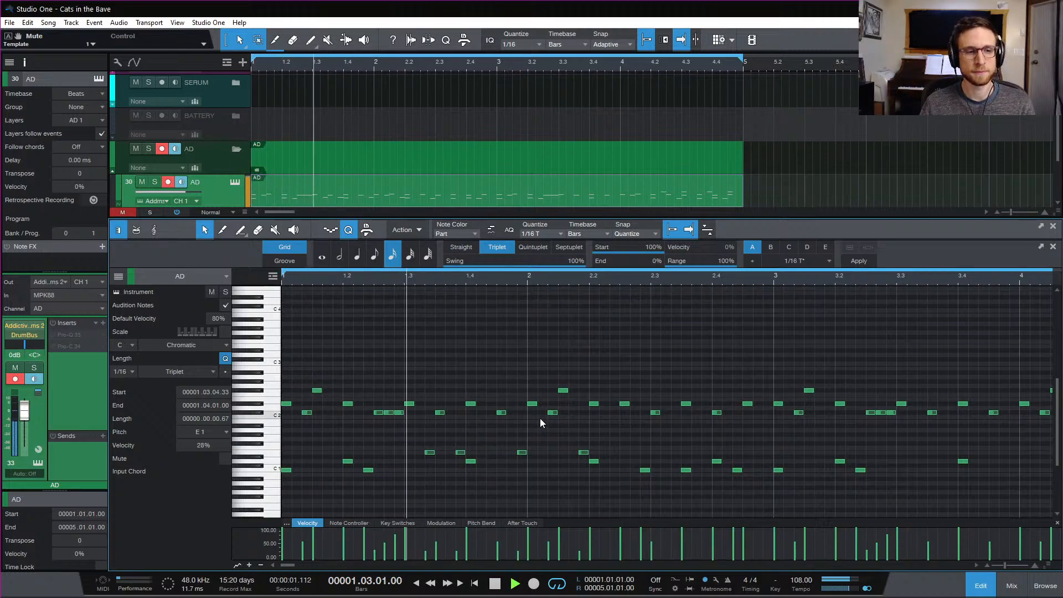
{"action": "key", "text": "space"}
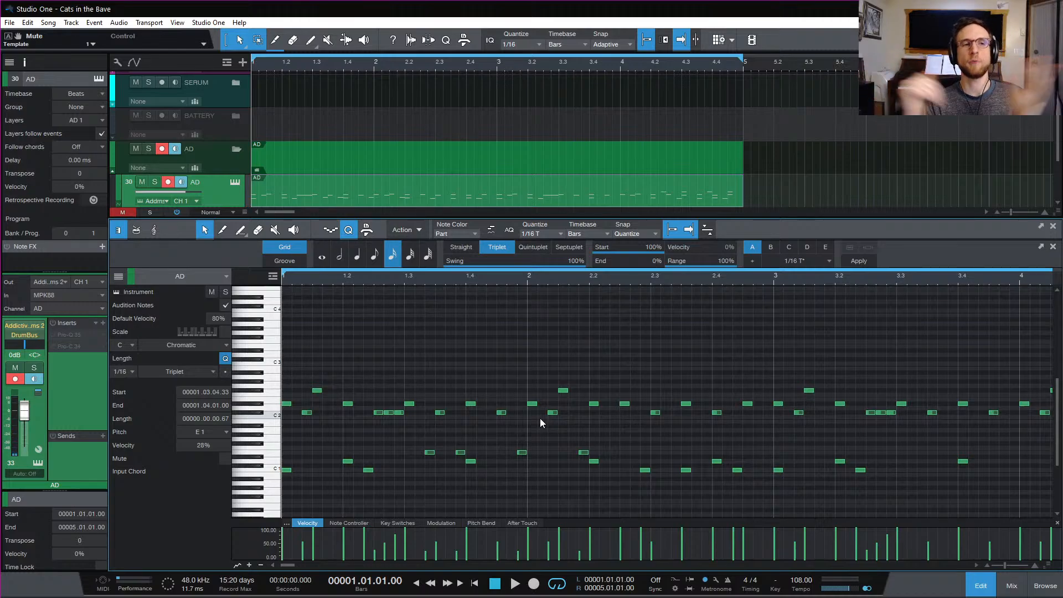
{"action": "key", "text": "space"}
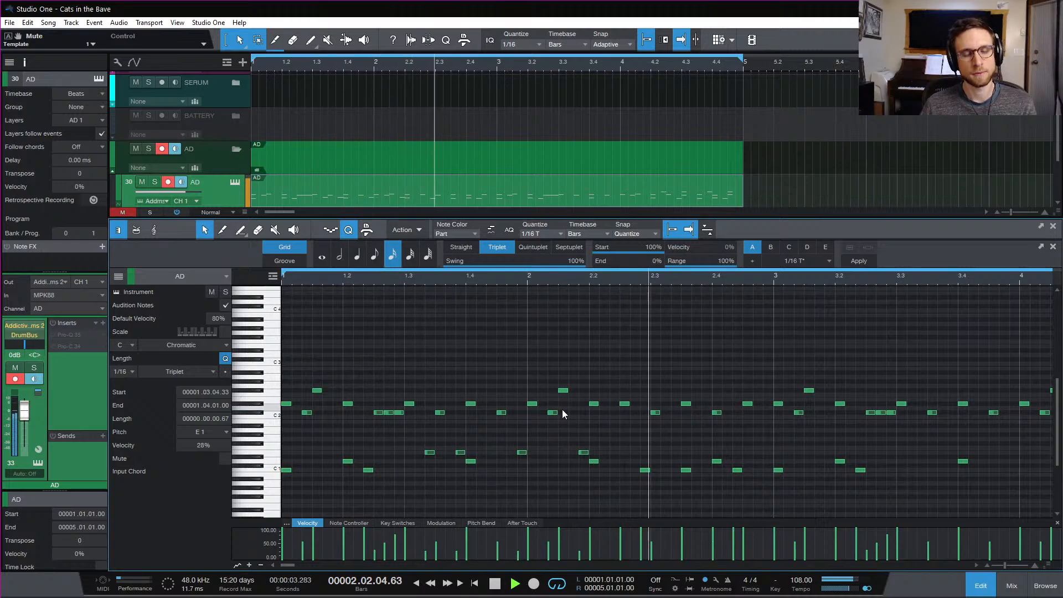
{"action": "key", "text": "space"}
{"action": "left_click", "coordinate": [615, 477]}
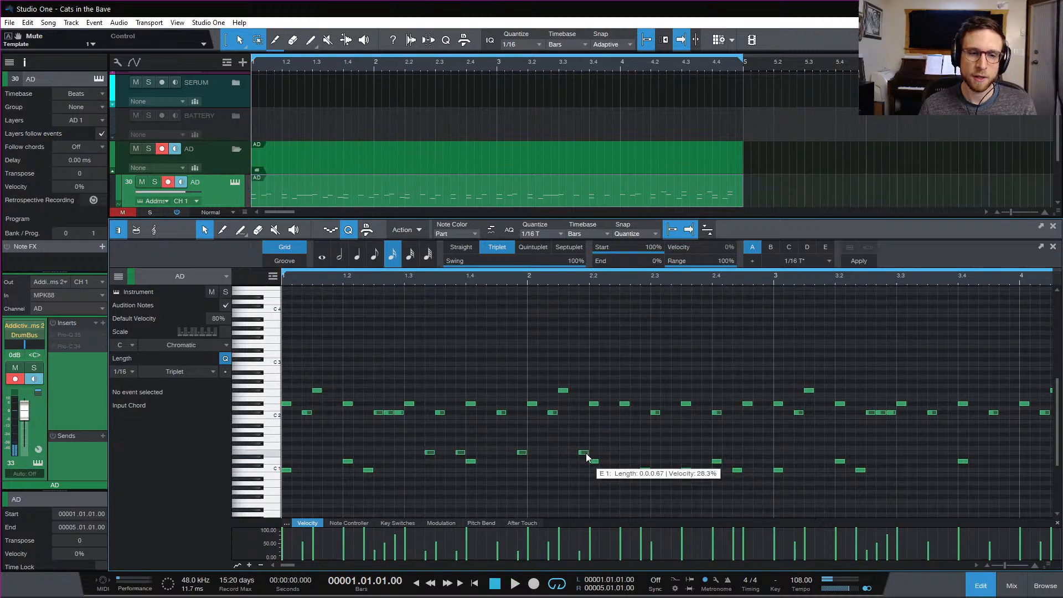
Place the playback cursor at 2.01.01.00, 1.04.01.00 and 1.03.03.00 in turn to examine the timing of the nearby E 1 notes
{"action": "left_click", "coordinate": [527, 280]}
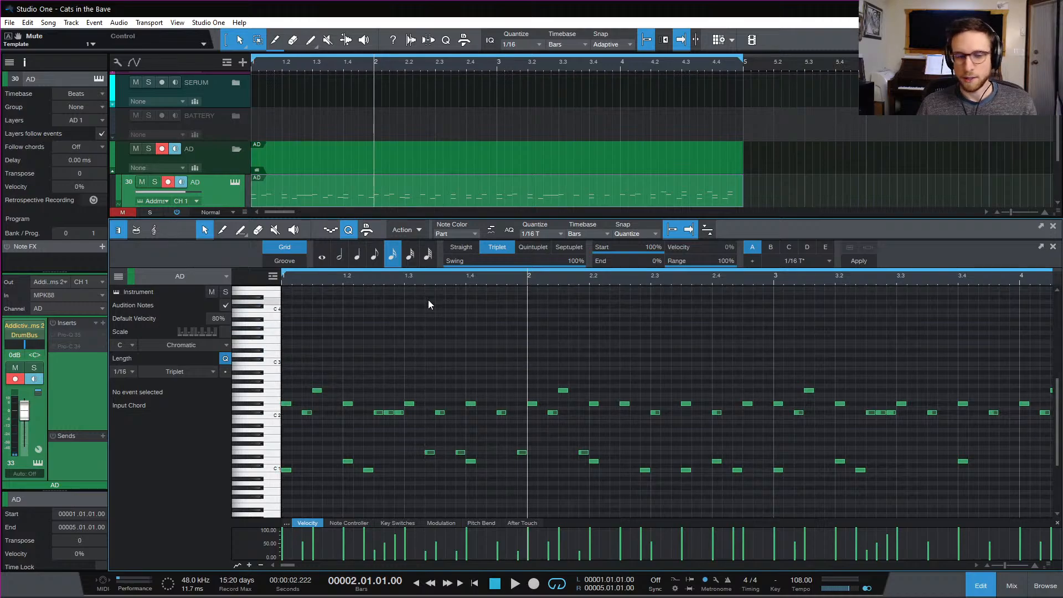
{"action": "left_click", "coordinate": [465, 283]}
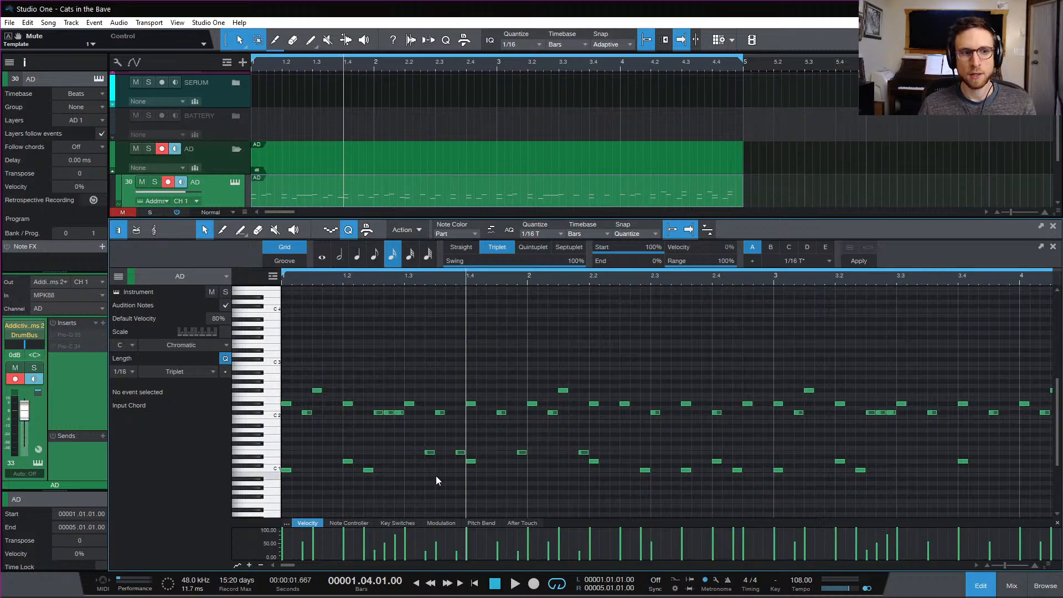
{"action": "left_click", "coordinate": [430, 452]}
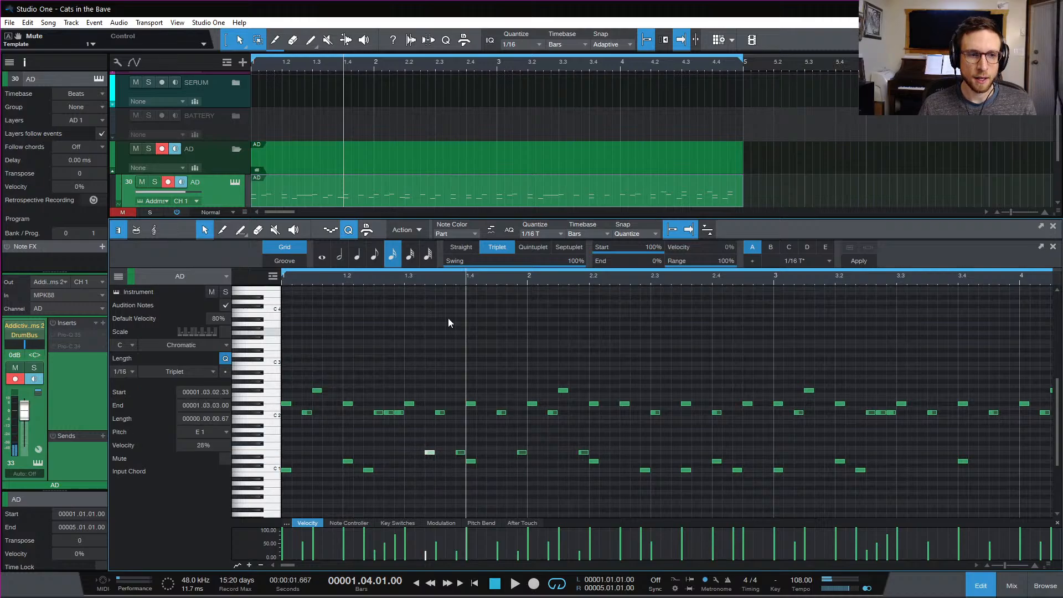
{"action": "left_click", "coordinate": [436, 280]}
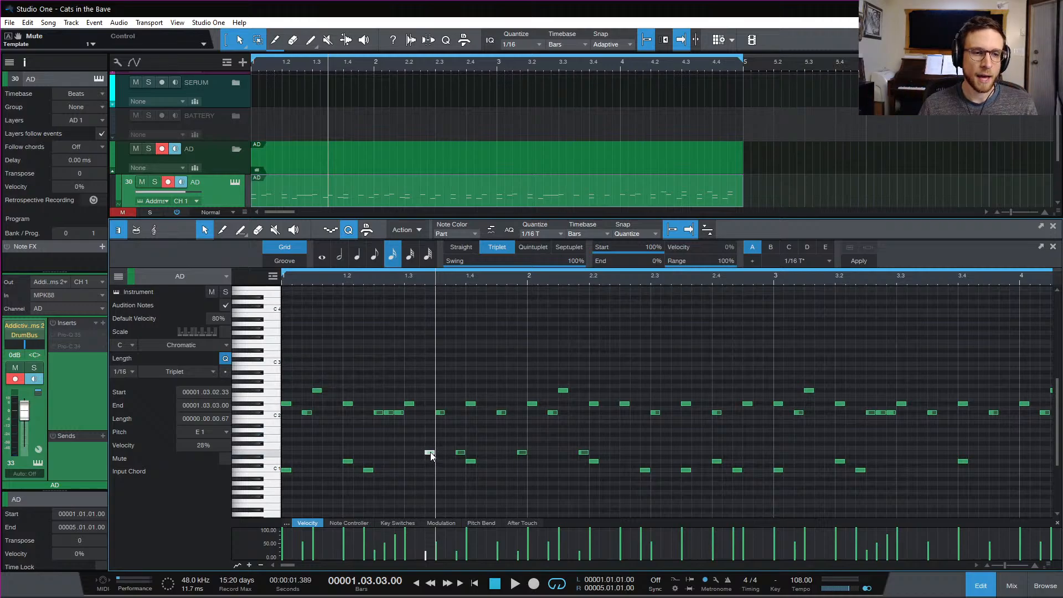
{"action": "mouse_move", "coordinate": [430, 455]}
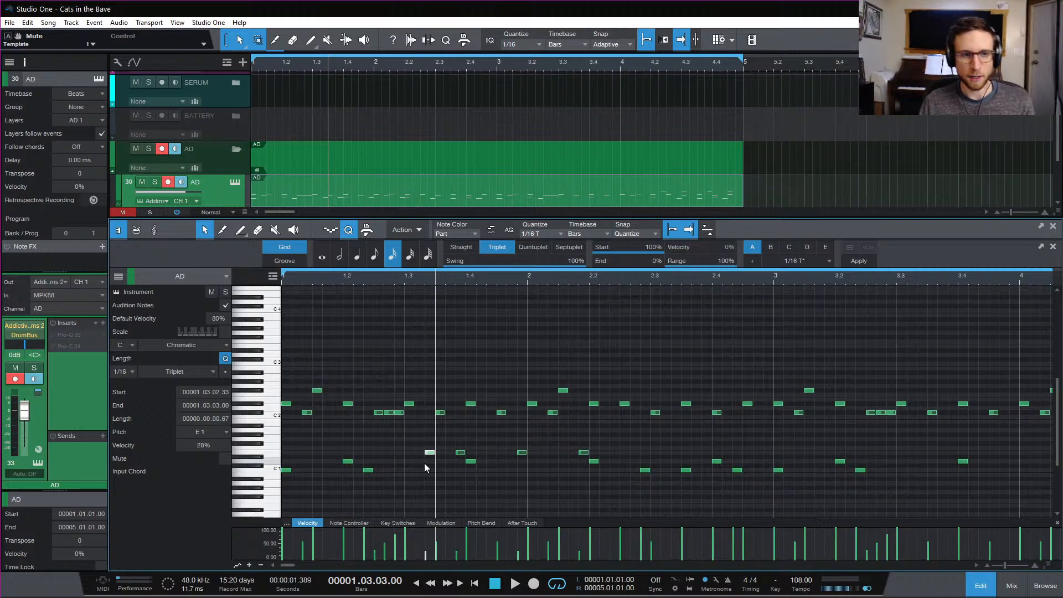
{"action": "left_click", "coordinate": [453, 477]}
{"action": "left_click", "coordinate": [430, 452]}
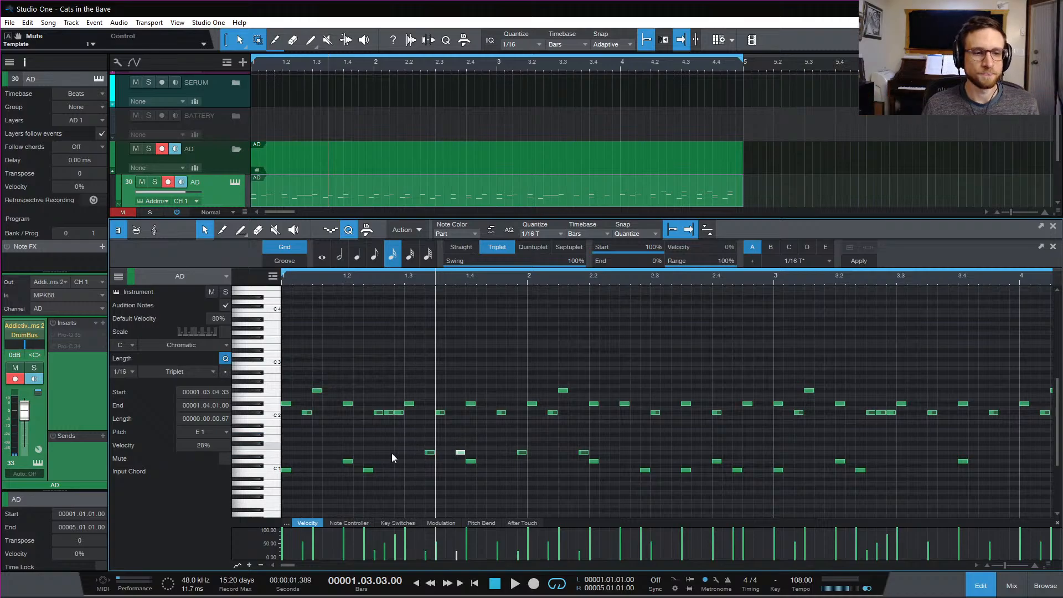
{"action": "left_click", "coordinate": [425, 452]}
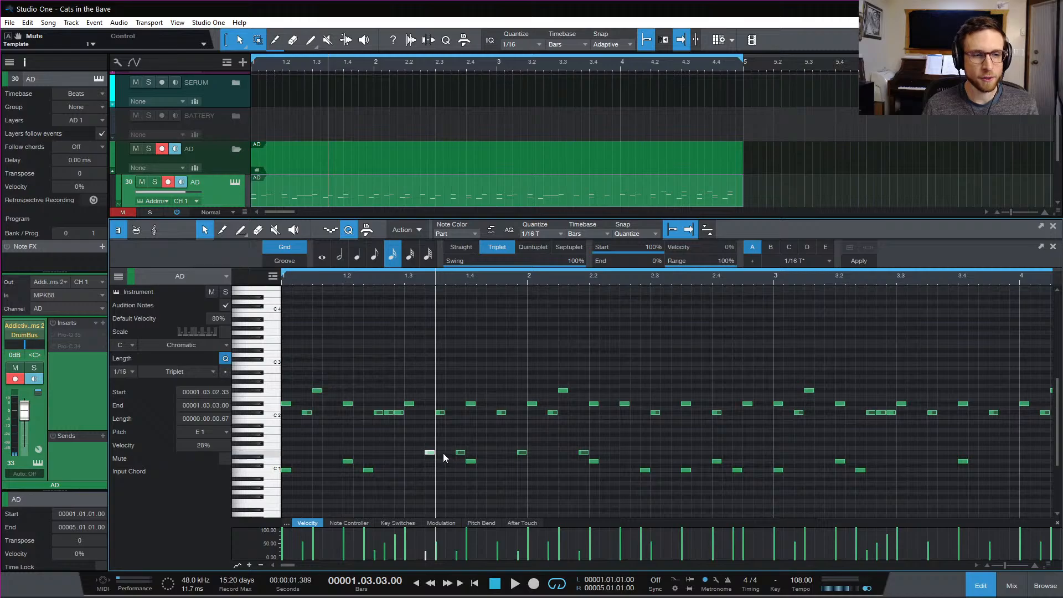
Switch the note grid to straight 1/16 with 100% swing and check the E 1 notes at 1.03.02.33 and 1.03.04.33 against it
{"action": "left_click", "coordinate": [466, 249]}
{"action": "left_click", "coordinate": [455, 490]}
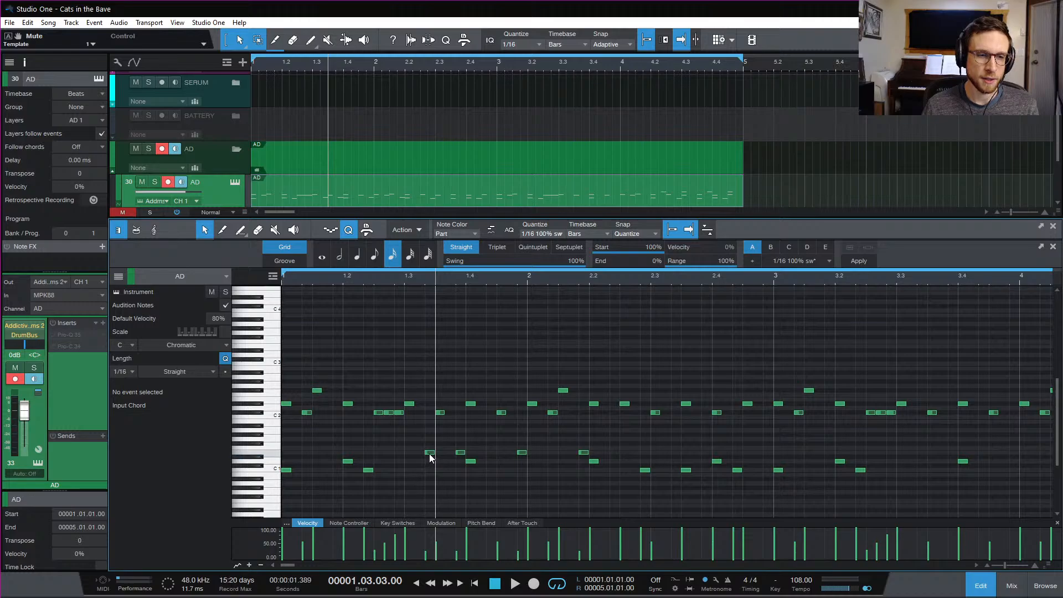
{"action": "key", "text": "e"}
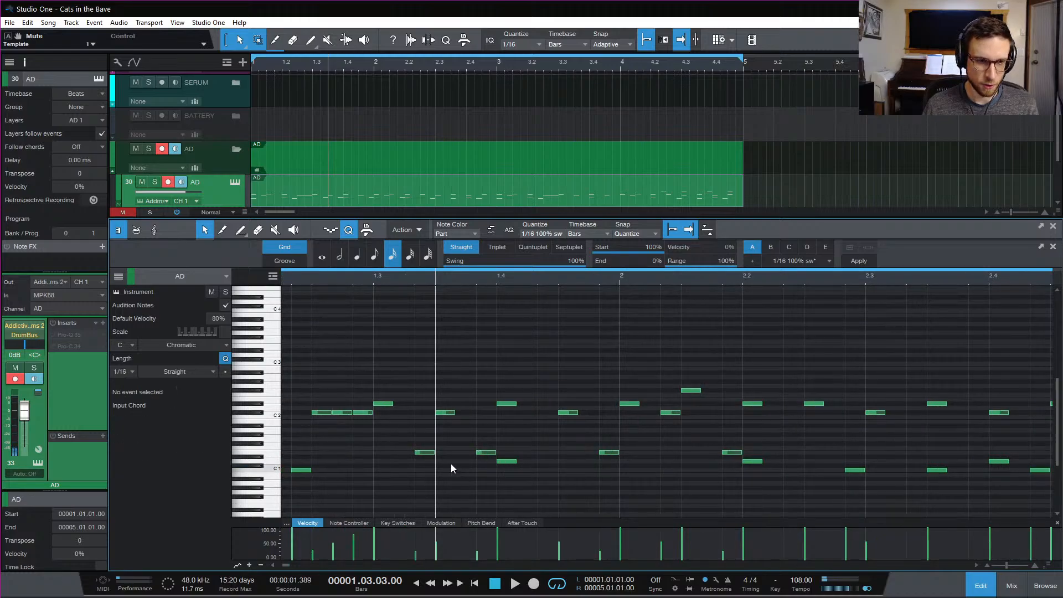
{"action": "left_click", "coordinate": [427, 454]}
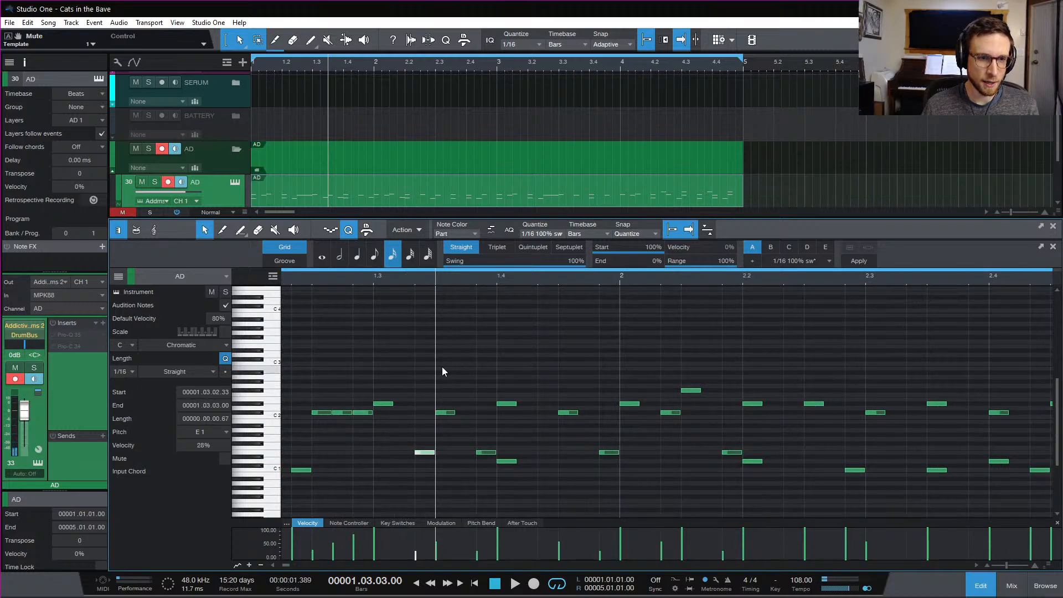
{"action": "left_click", "coordinate": [443, 447]}
{"action": "left_click", "coordinate": [486, 453]}
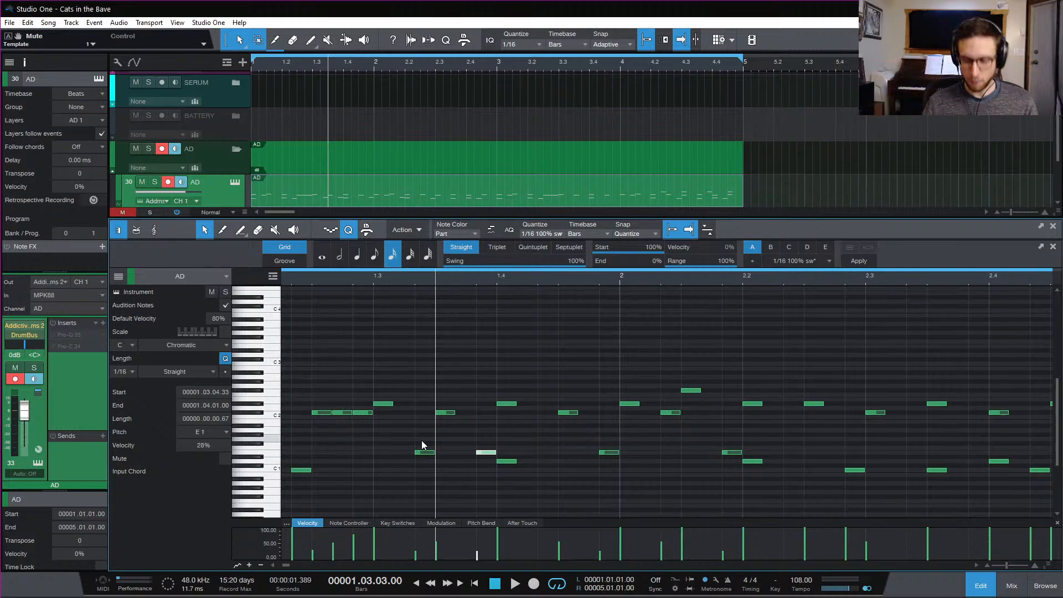
Return to the start of the AD part and listen through the E 1 notes into bar 2
{"action": "key", "text": "Home"}
{"action": "left_click", "coordinate": [522, 320]}
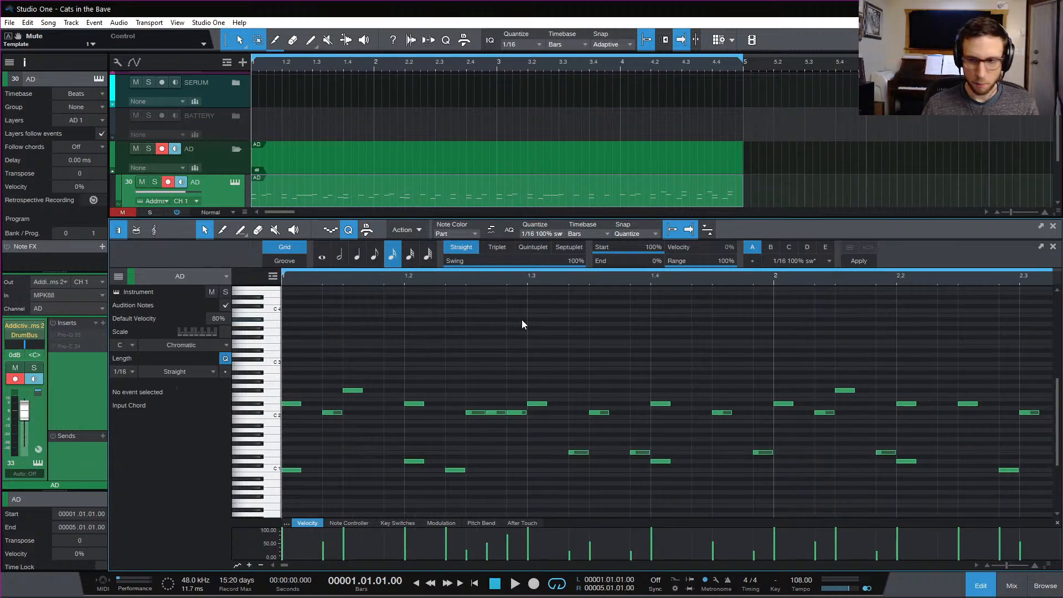
{"action": "key", "text": "w"}
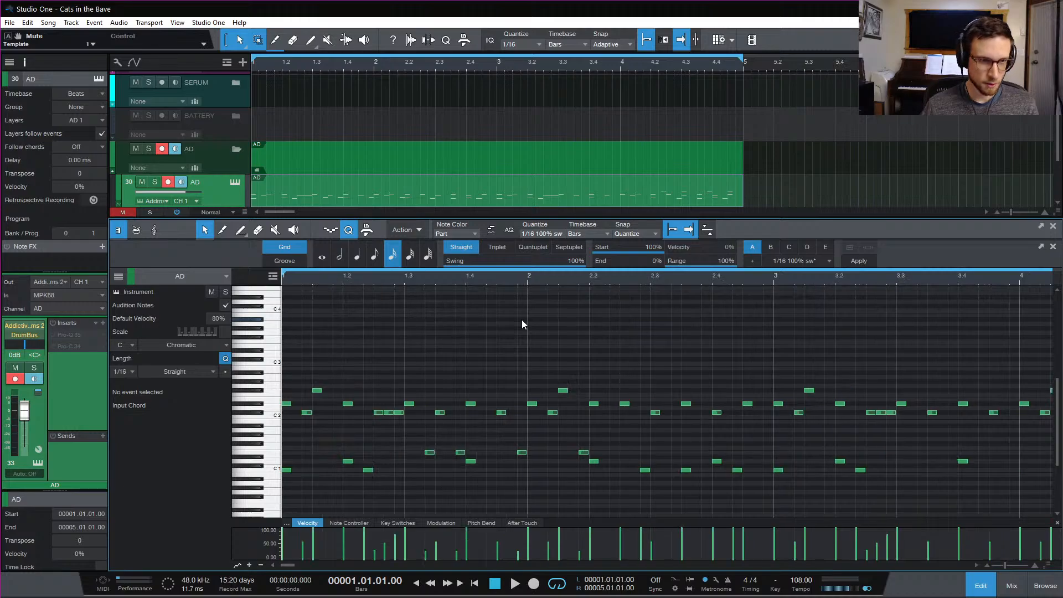
{"action": "key", "text": "space"}
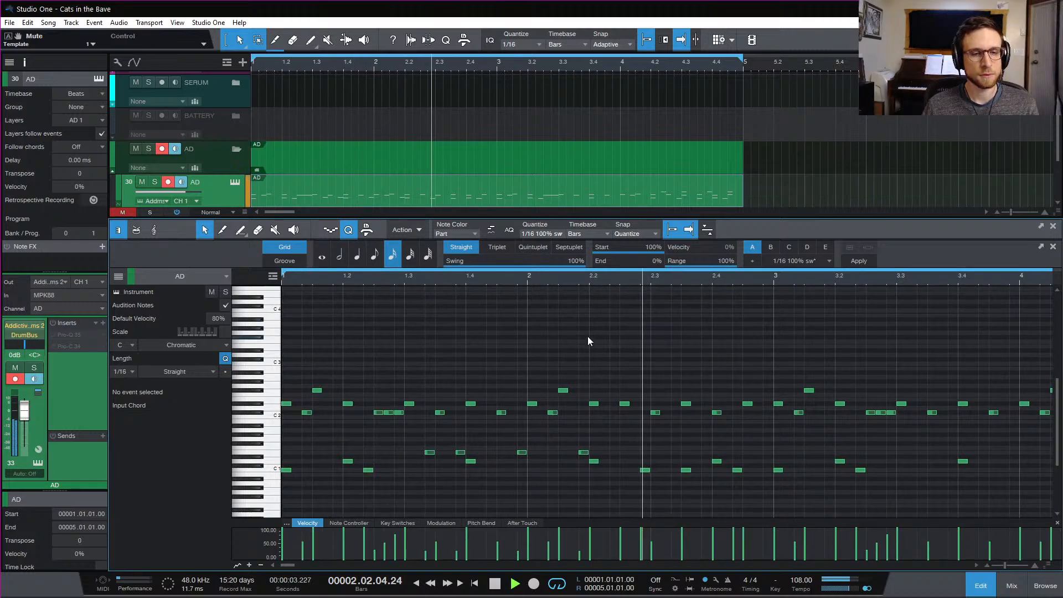
{"action": "key", "text": "space"}
Copy the E 1 note at 2.01.04.33 to 2.02.02.33 and listen to the pattern
{"action": "left_click", "coordinate": [585, 453]}
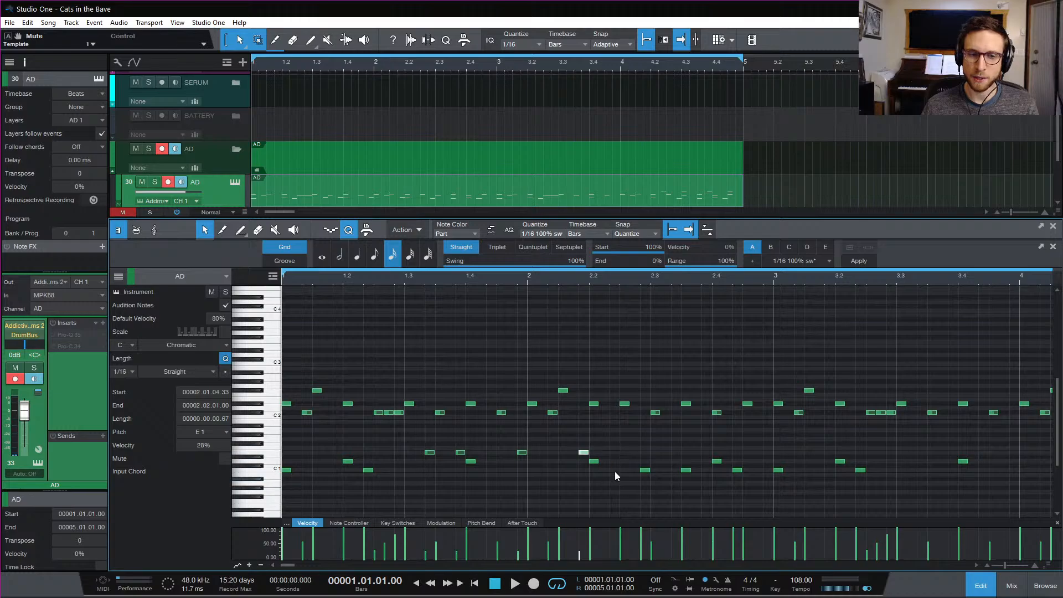
{"action": "left_click_drag", "start_coordinate": [579, 452], "coordinate": [616, 453]}
{"action": "key", "text": "space"}
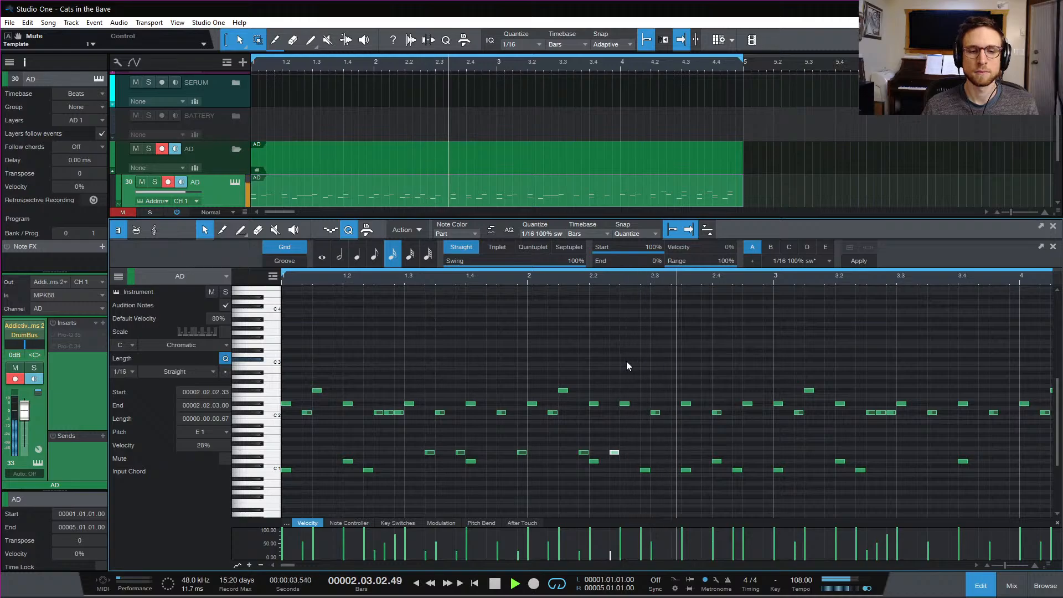
{"action": "key", "text": "space"}
Copy the E 1 note at 2.02.02.33 into beat 2.3 and to 2.04.04.33, and play the pattern
{"action": "left_click", "coordinate": [667, 440]}
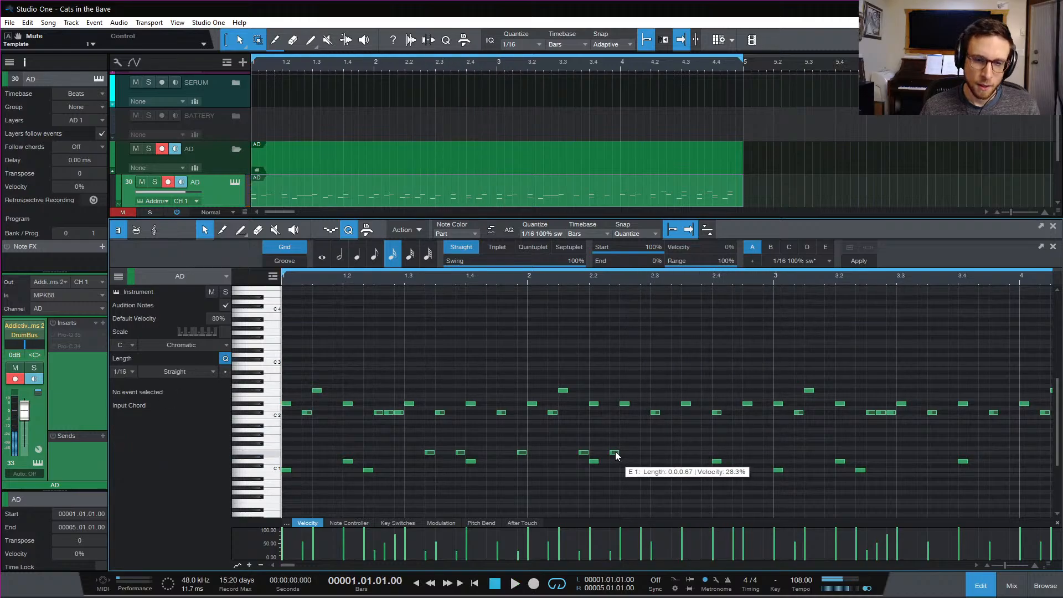
{"action": "left_click_drag", "start_coordinate": [616, 453], "coordinate": [767, 451]}
{"action": "left_click", "coordinate": [705, 487]}
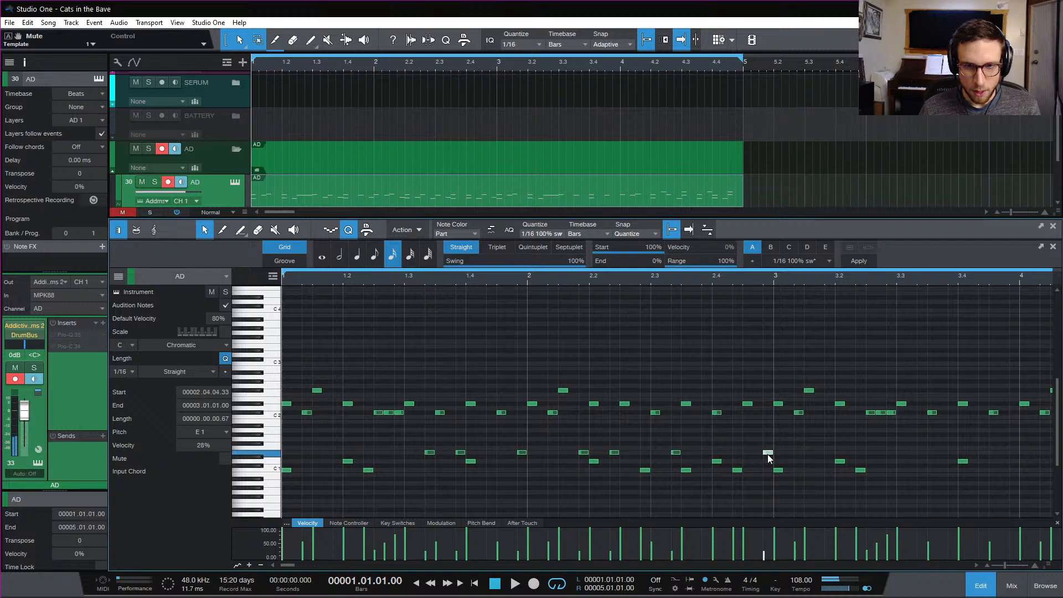
{"action": "key", "text": "space"}
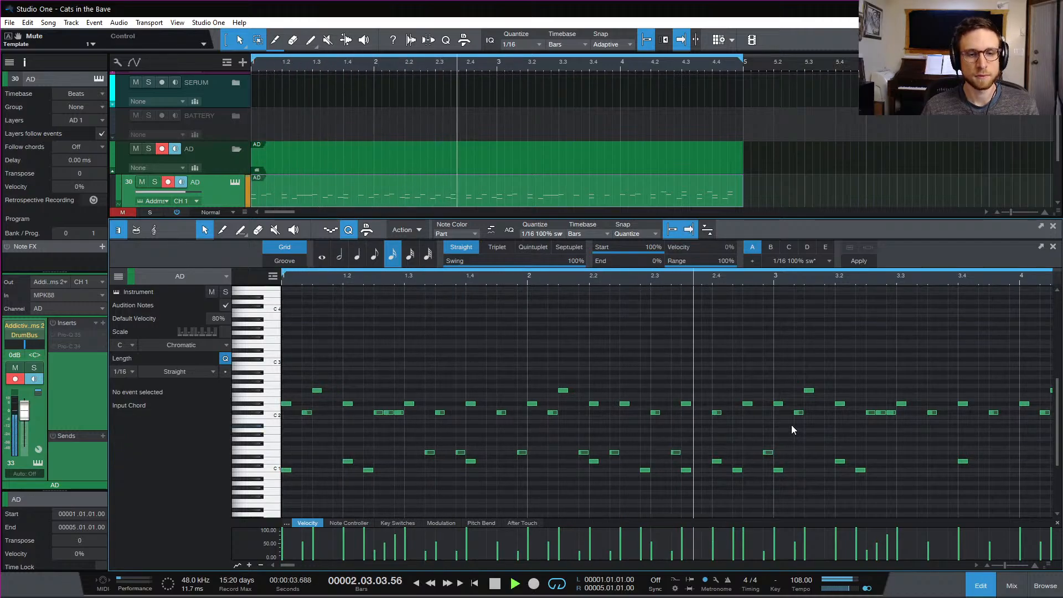
Duplicate the E 1 ghost notes of bars 1 and 2 into bars 3 and 4 and briefly play the pattern
{"action": "key", "text": "space"}
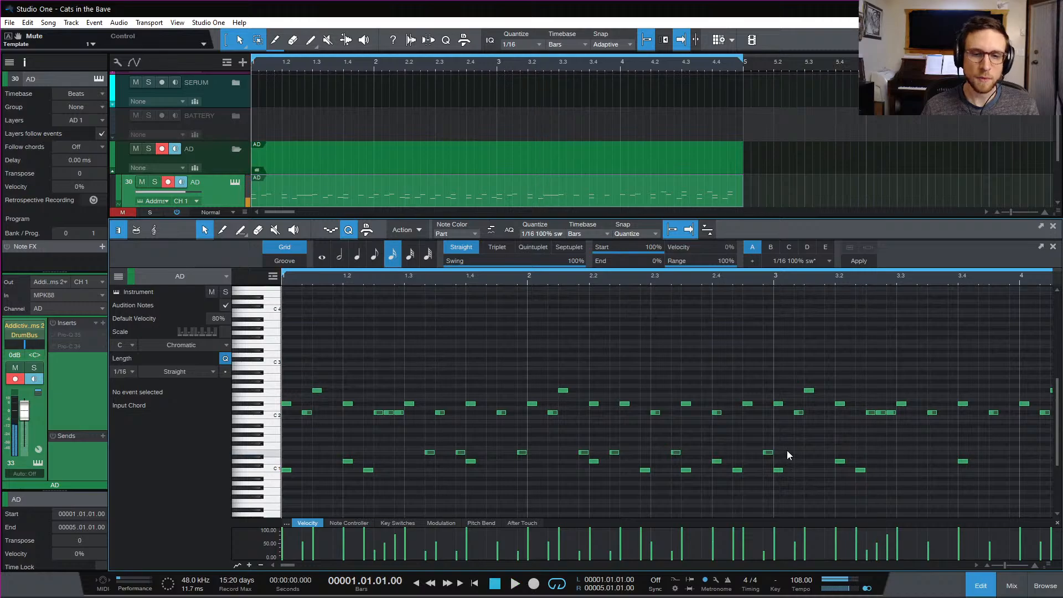
{"action": "left_click_drag", "start_coordinate": [786, 450], "coordinate": [381, 453]}
{"action": "key", "text": "d"}
{"action": "key", "text": "space"}
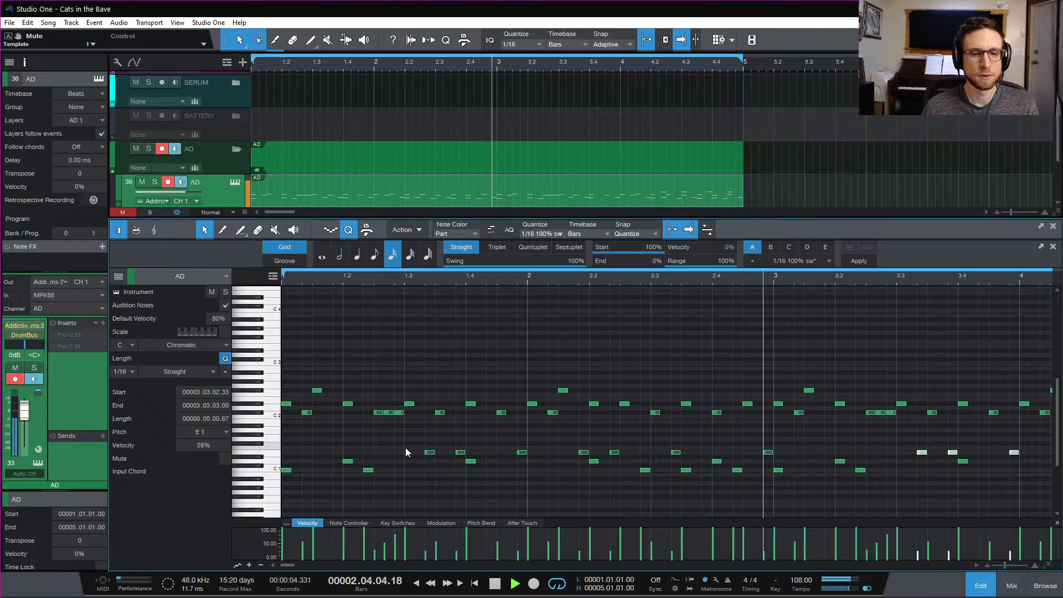
{"action": "key", "text": "space"}
{"action": "left_click", "coordinate": [763, 427]}
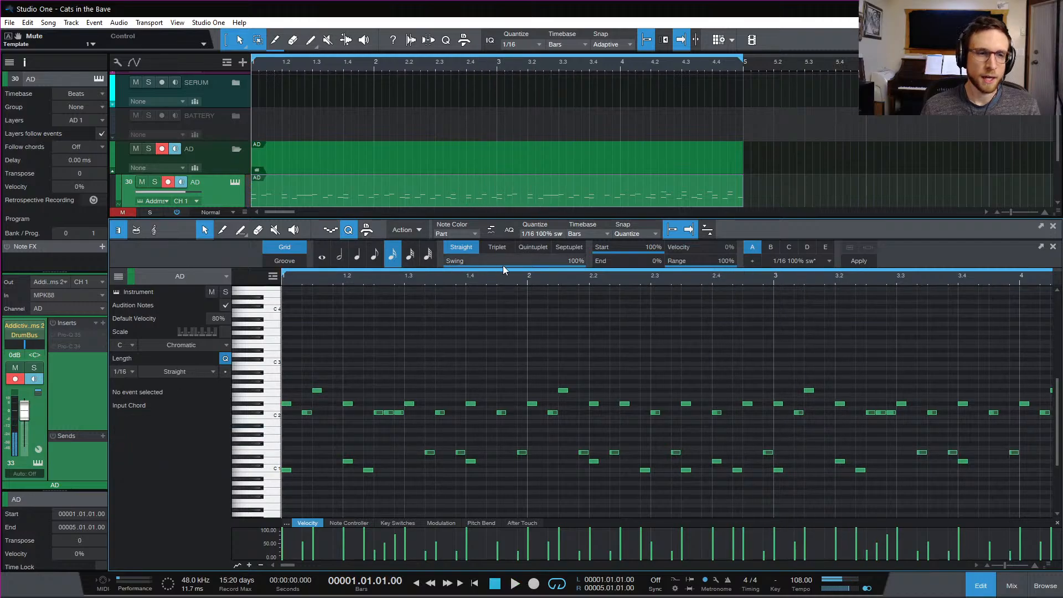
Switch the note grid to triplets, add an E 1 note at 2.04.03.67 with 17% velocity, and play the pattern
{"action": "left_click", "coordinate": [497, 247]}
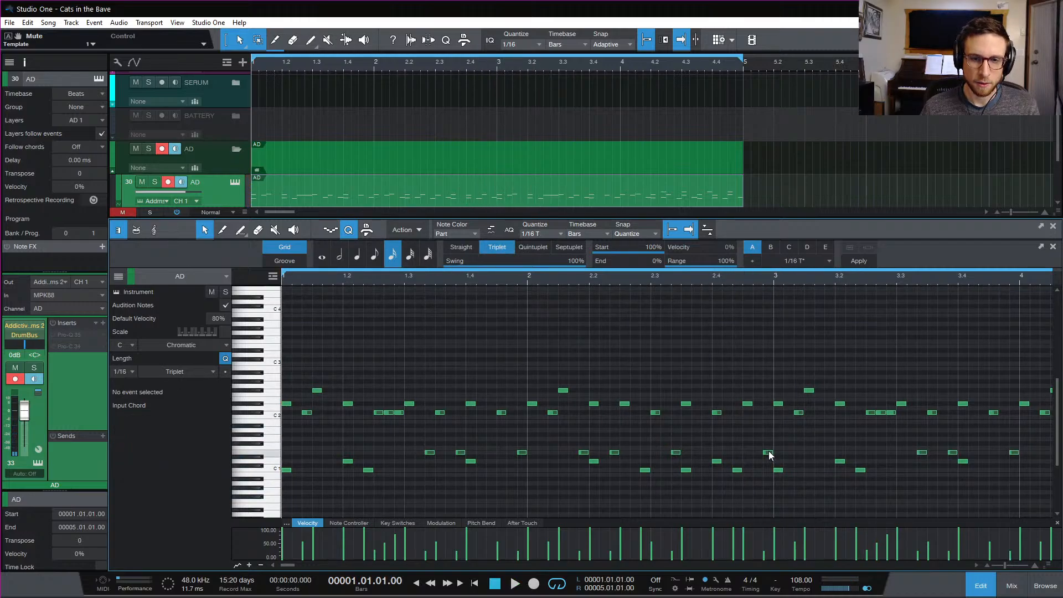
{"action": "double_click", "coordinate": [758, 453]}
{"action": "left_click", "coordinate": [755, 555]}
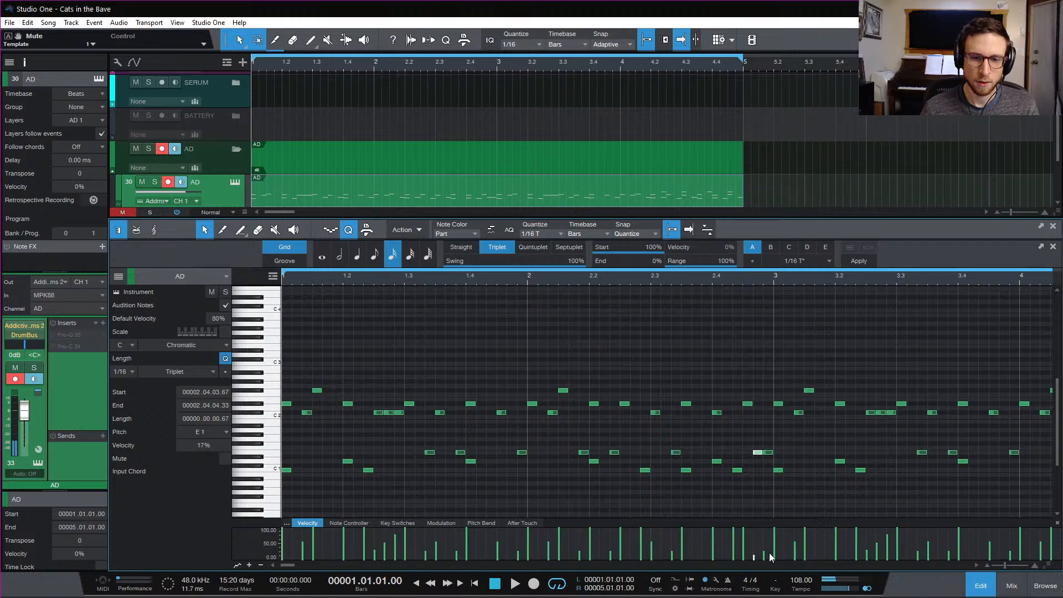
{"action": "key", "text": "space"}
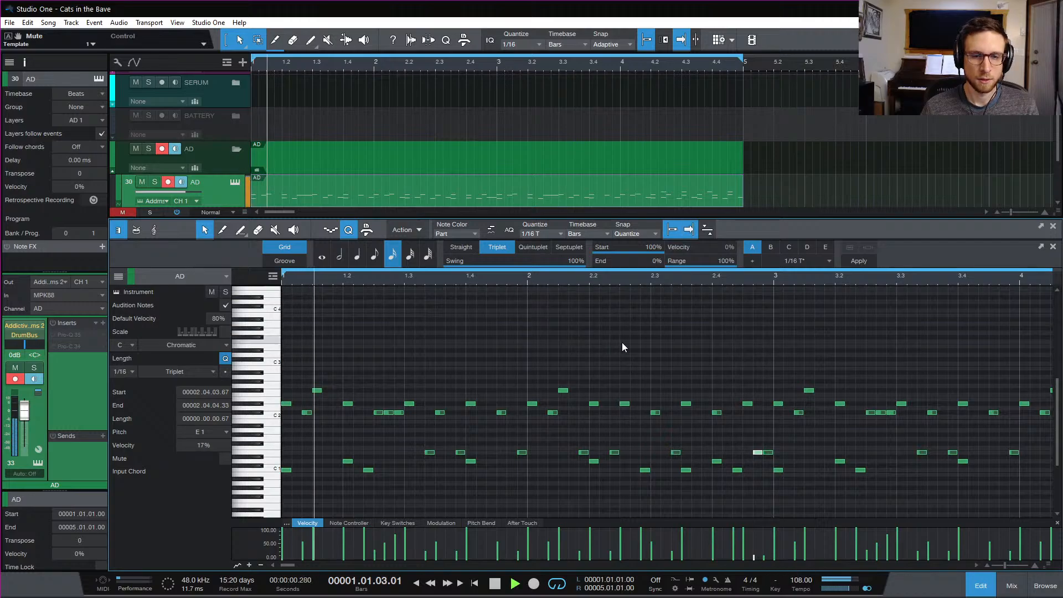
{"action": "left_click", "coordinate": [623, 342]}
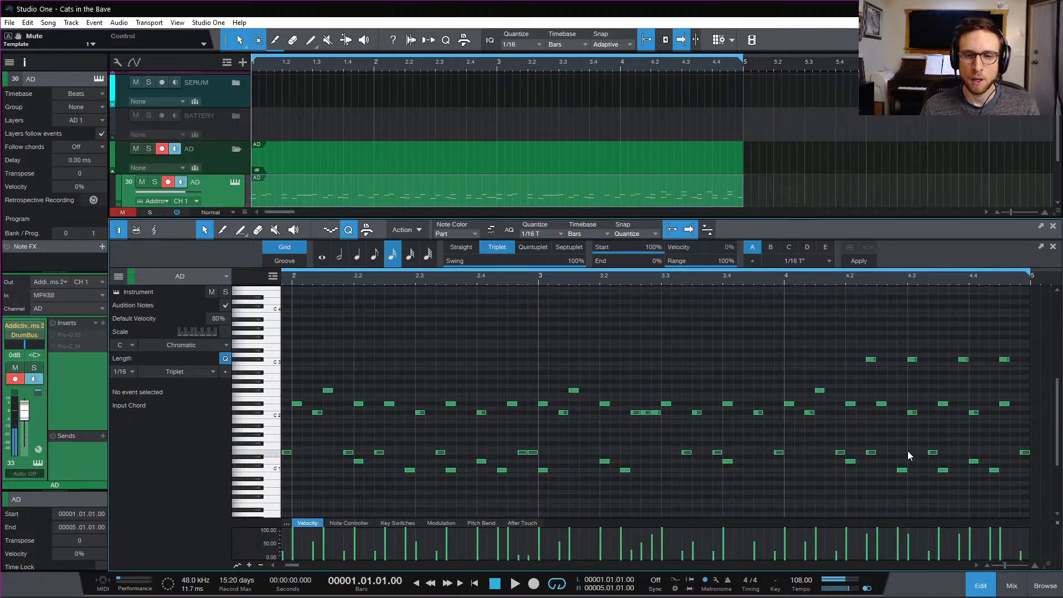
Set the playback position to the start of bar 4 and delete the E 1 note at 4.02.02.33 under the C# 3 note
{"action": "left_click", "coordinate": [785, 278]}
{"action": "left_click", "coordinate": [873, 453]}
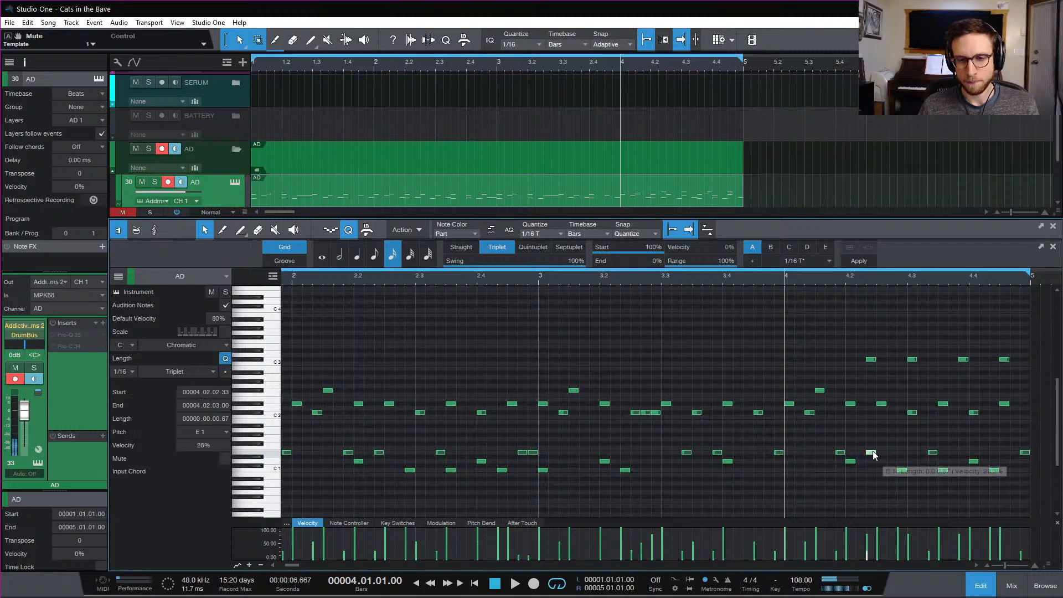
{"action": "scroll", "coordinate": [864, 451], "scroll_direction": "right", "scroll_amount": 2}
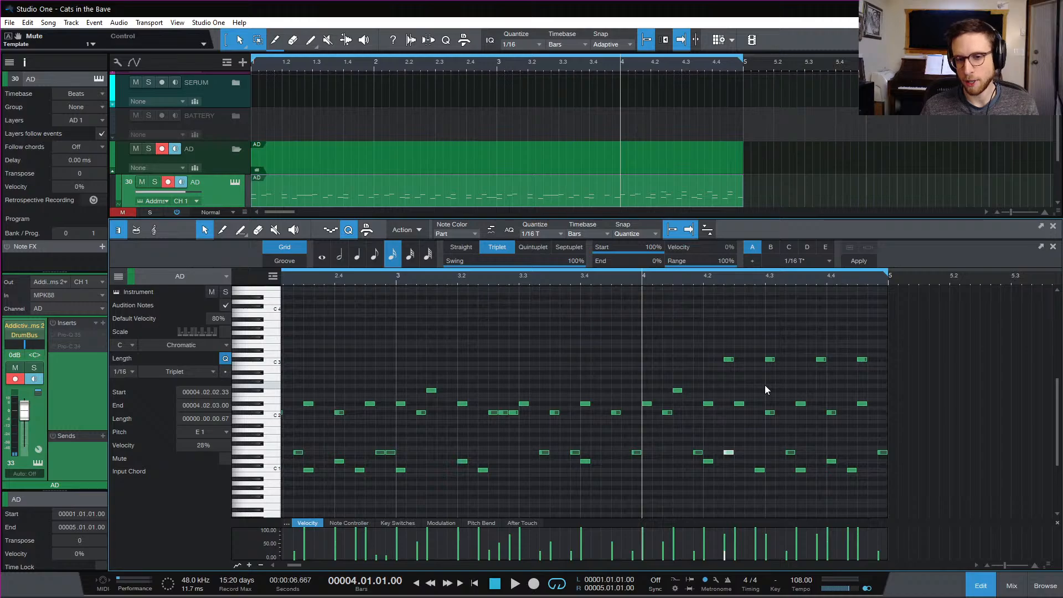
{"action": "left_click", "coordinate": [735, 433]}
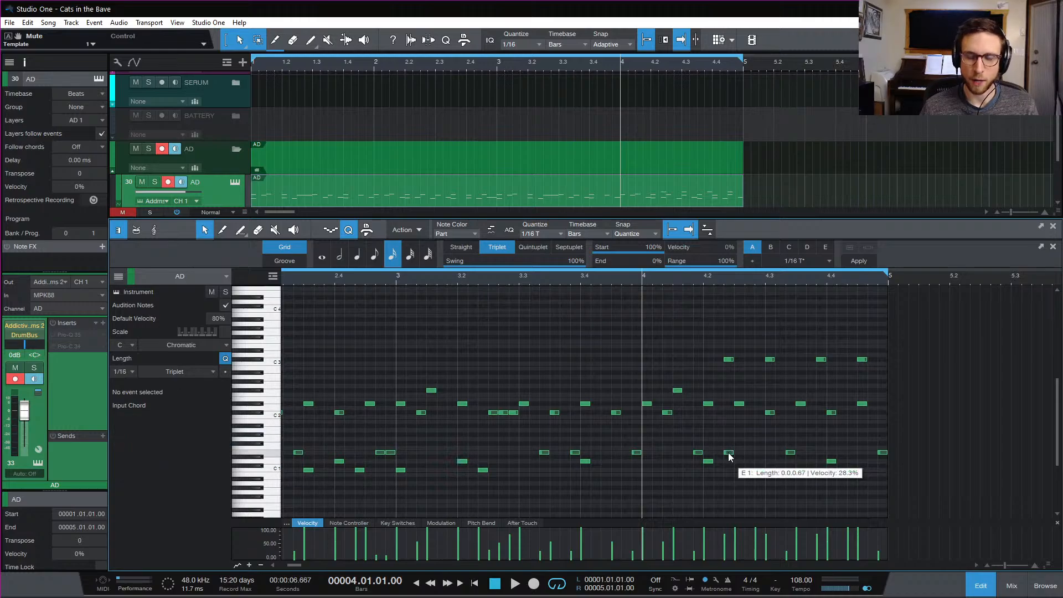
{"action": "left_click", "coordinate": [729, 453]}
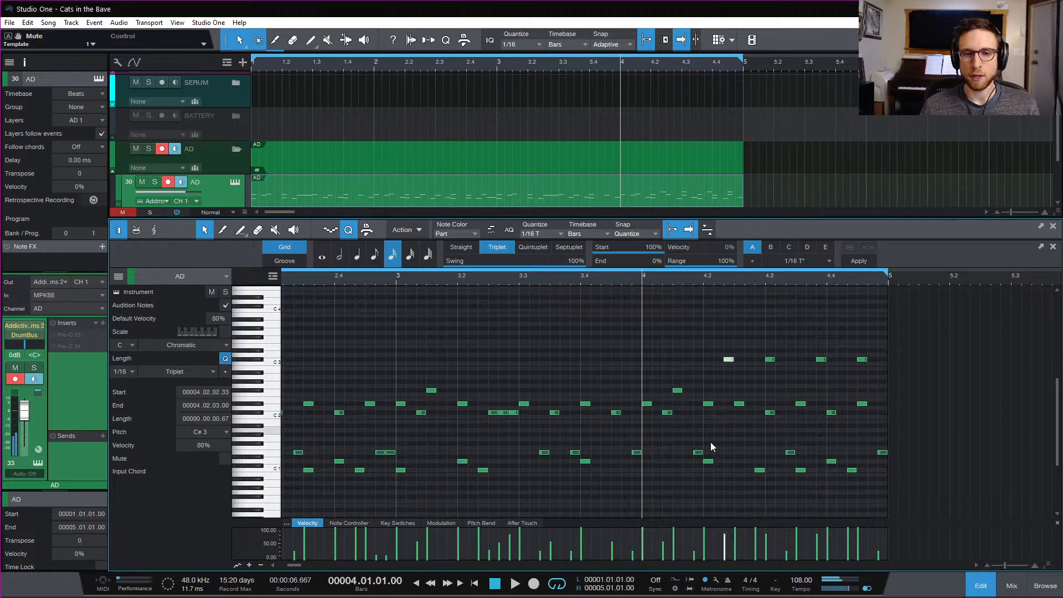
{"action": "left_click", "coordinate": [697, 452]}
{"action": "left_click", "coordinate": [729, 359]}
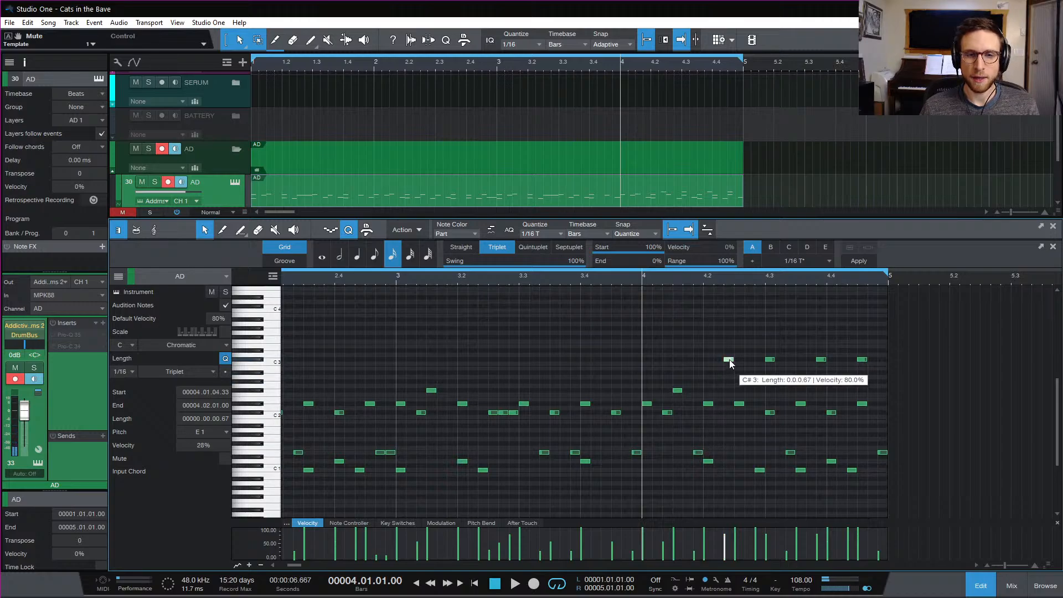
Play the drum pattern from bar 4 and listen through the looped four bars with the whole part in view
{"action": "key", "text": "space"}
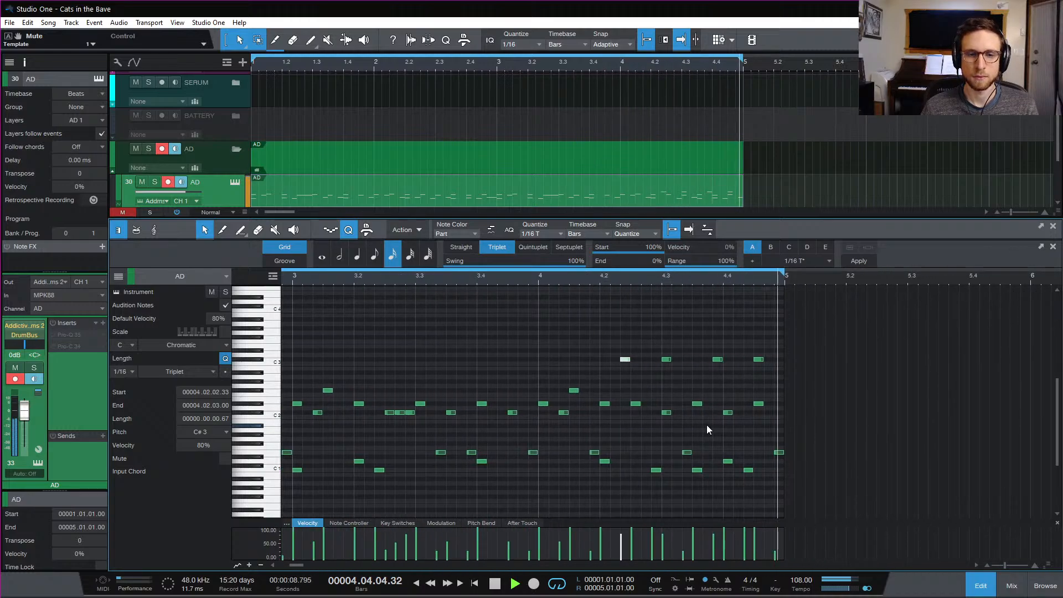
{"action": "left_click", "coordinate": [651, 429]}
{"action": "key", "text": "w"}
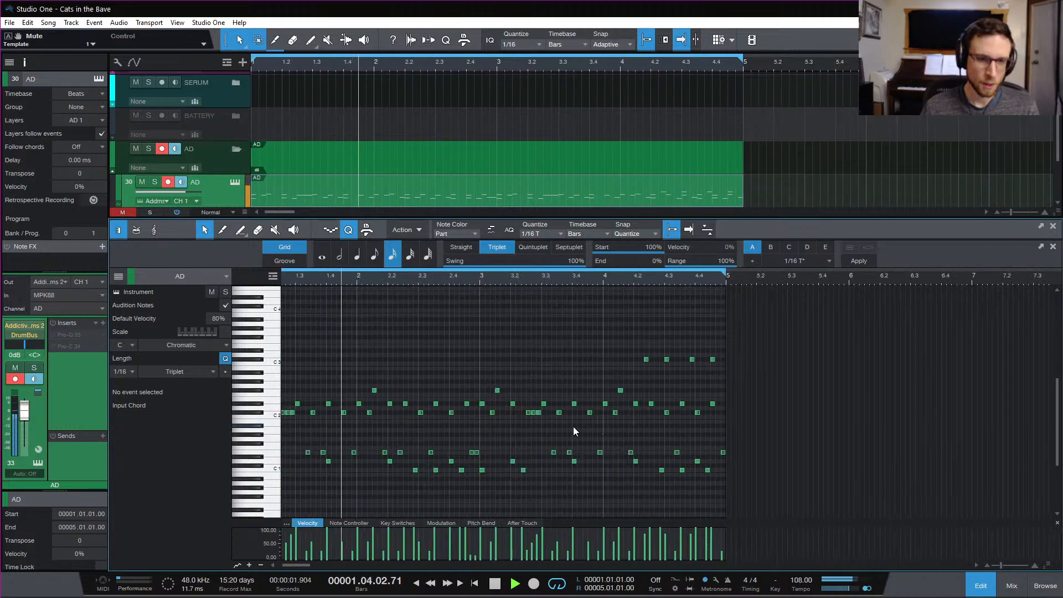
{"action": "scroll", "coordinate": [574, 427], "scroll_direction": "left", "scroll_amount": 1}
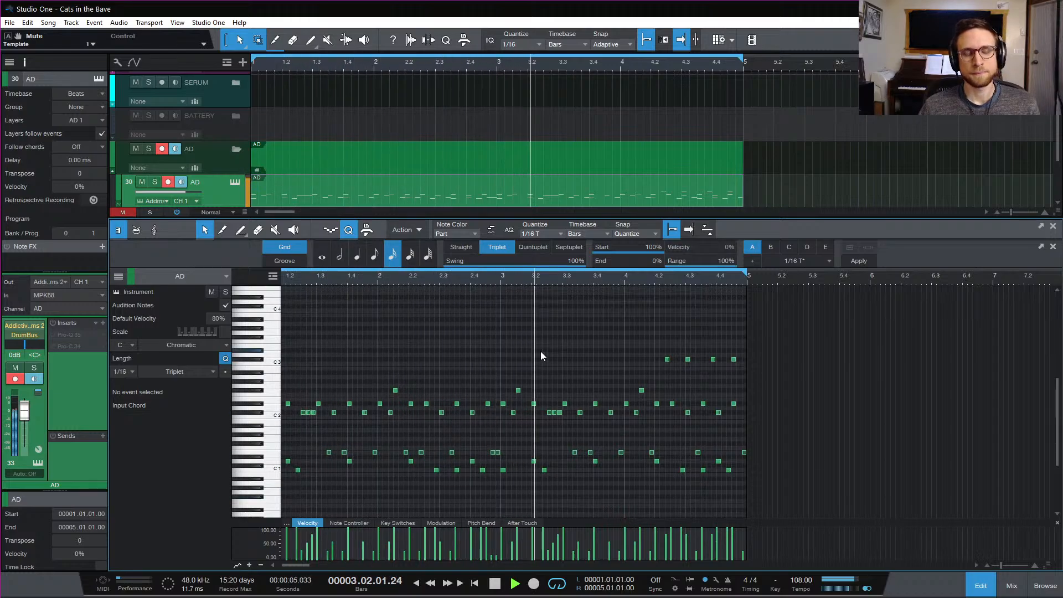
{"action": "key", "text": "space"}
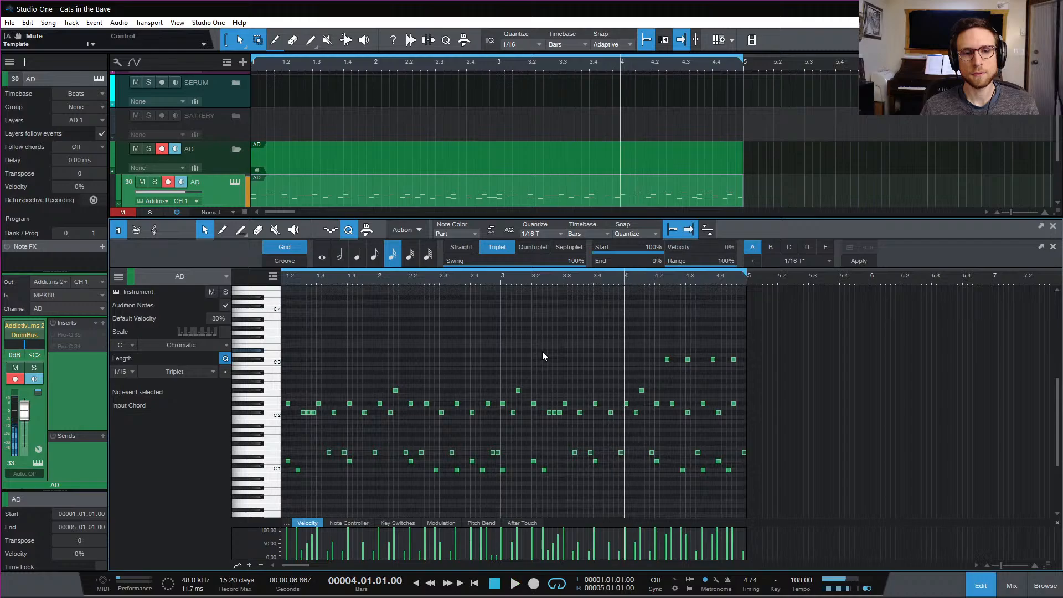
Close the note editor, return to the song start, and select the AD part in the arrangement
{"action": "left_click", "coordinate": [980, 587]}
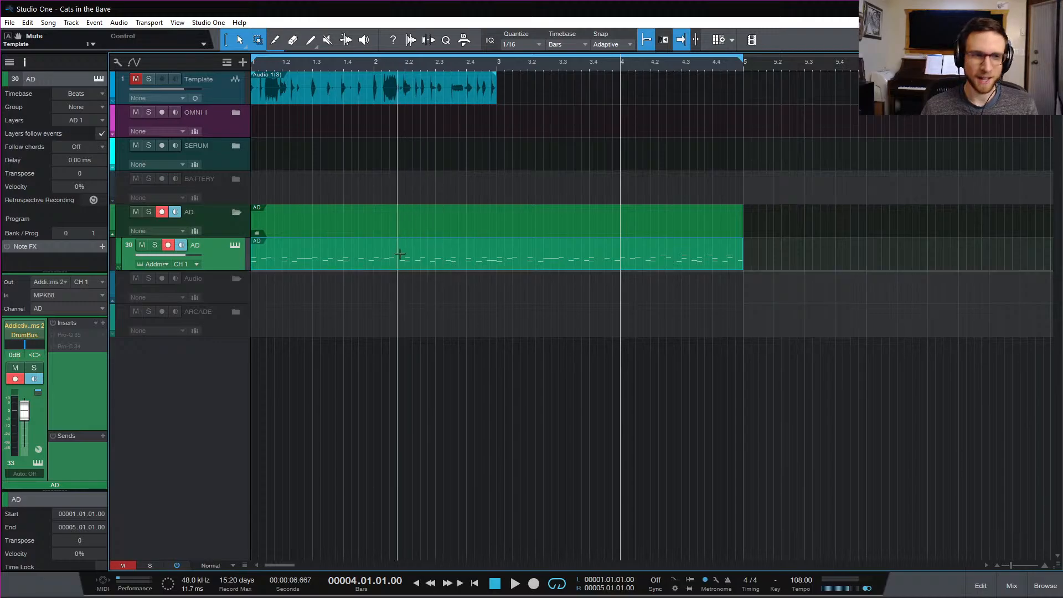
{"action": "key", "text": "comma"}
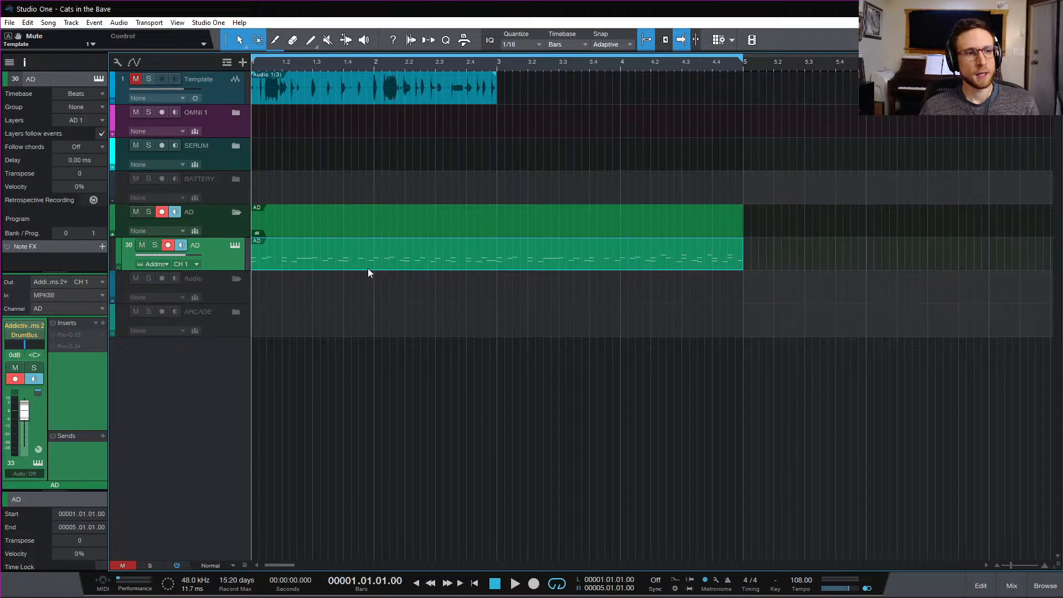
{"action": "left_click", "coordinate": [461, 324]}
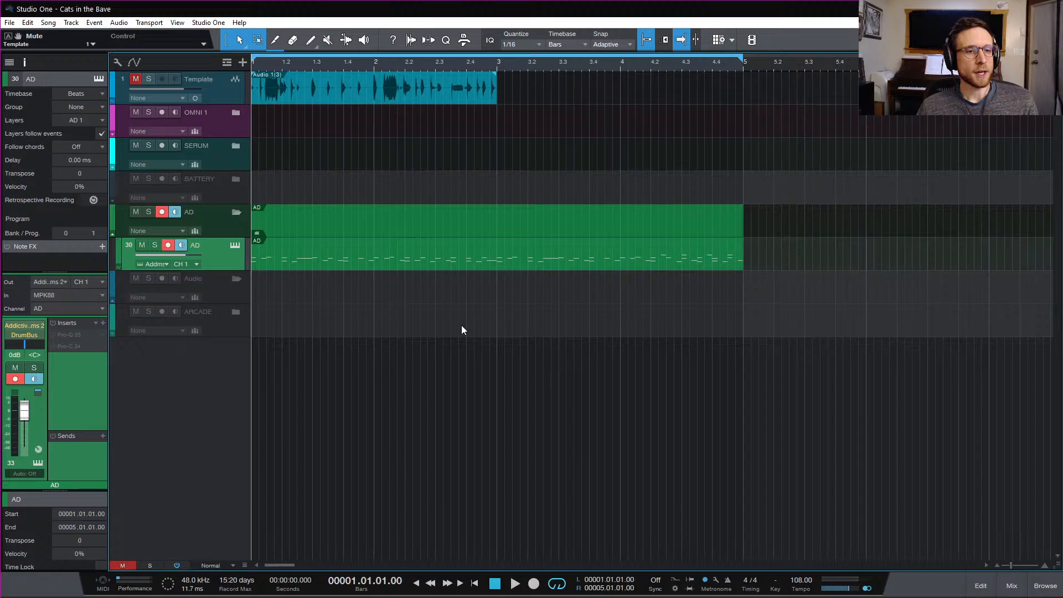
{"action": "left_click", "coordinate": [388, 267]}
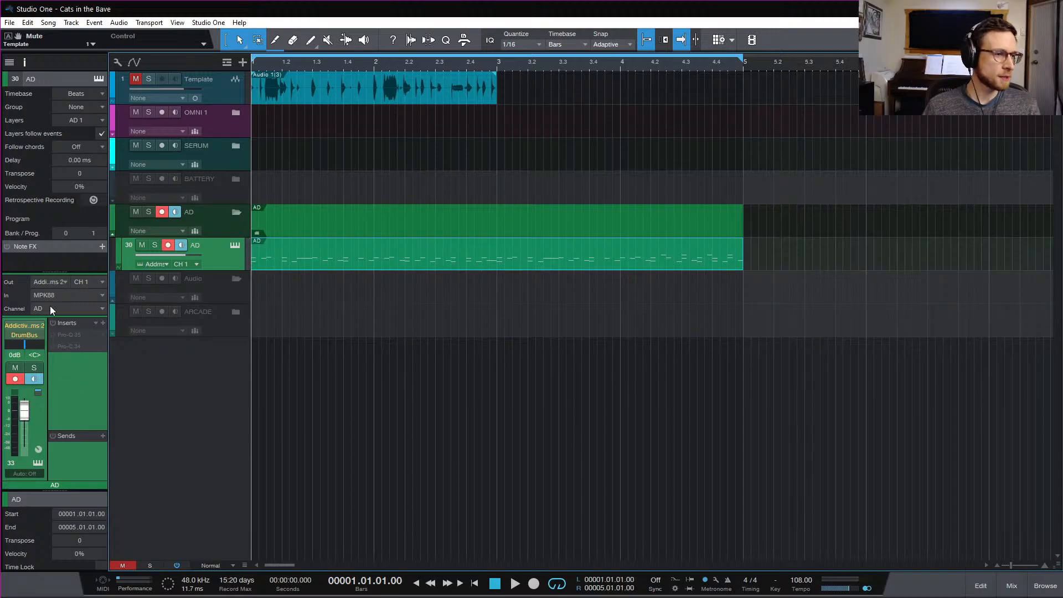
Show the mixer with taller channels and insert FabFilter Saturn on the DrumBus channel
{"action": "left_click", "coordinate": [1006, 585]}
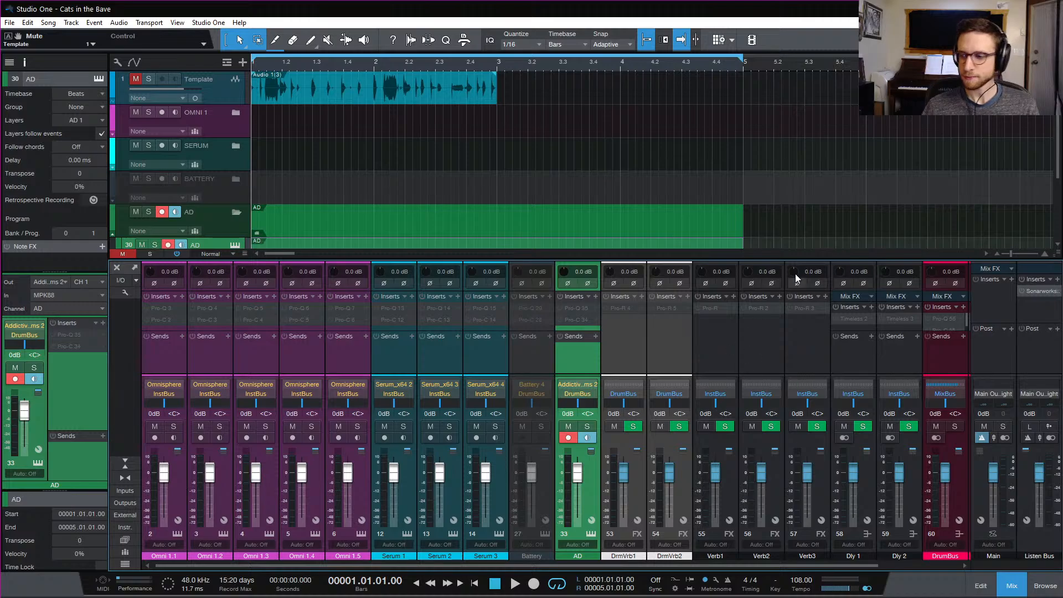
{"action": "left_click_drag", "start_coordinate": [849, 261], "coordinate": [847, 232]}
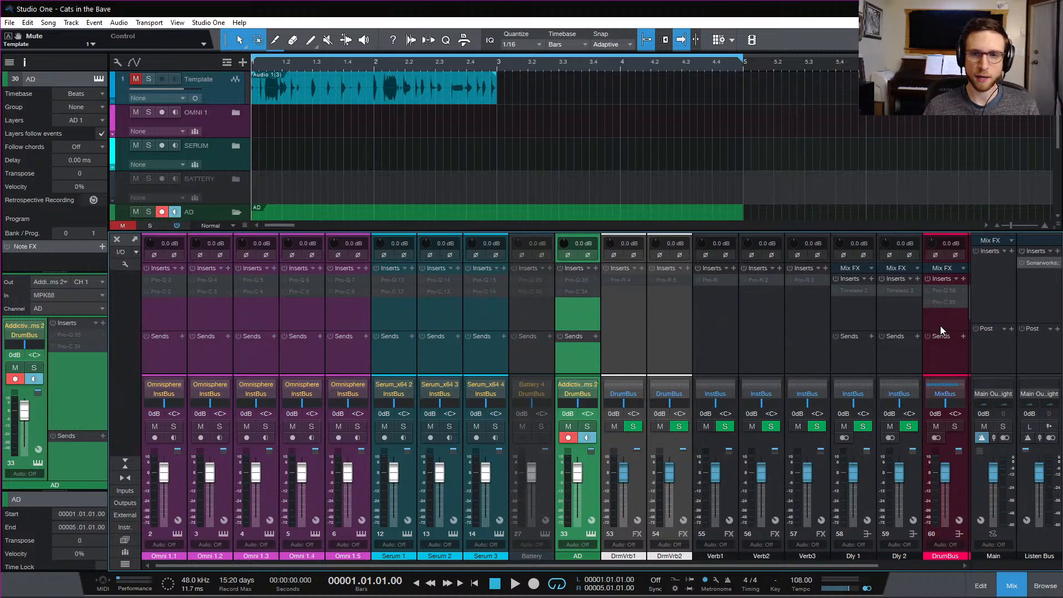
{"action": "scroll", "coordinate": [935, 318], "scroll_direction": "right", "scroll_amount": 2}
{"action": "left_click", "coordinate": [873, 279]}
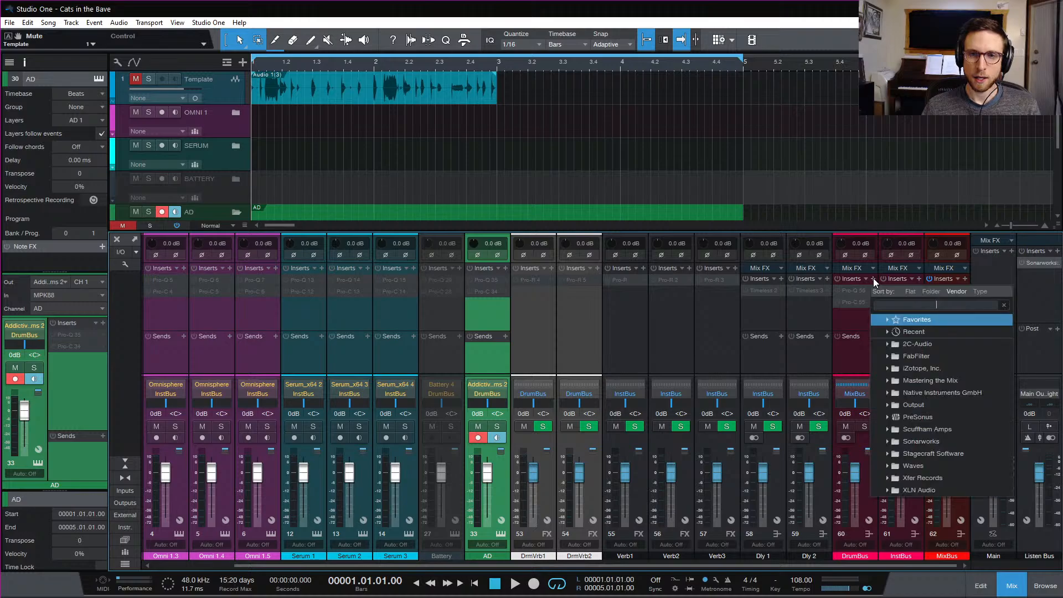
{"action": "left_click", "coordinate": [939, 331]}
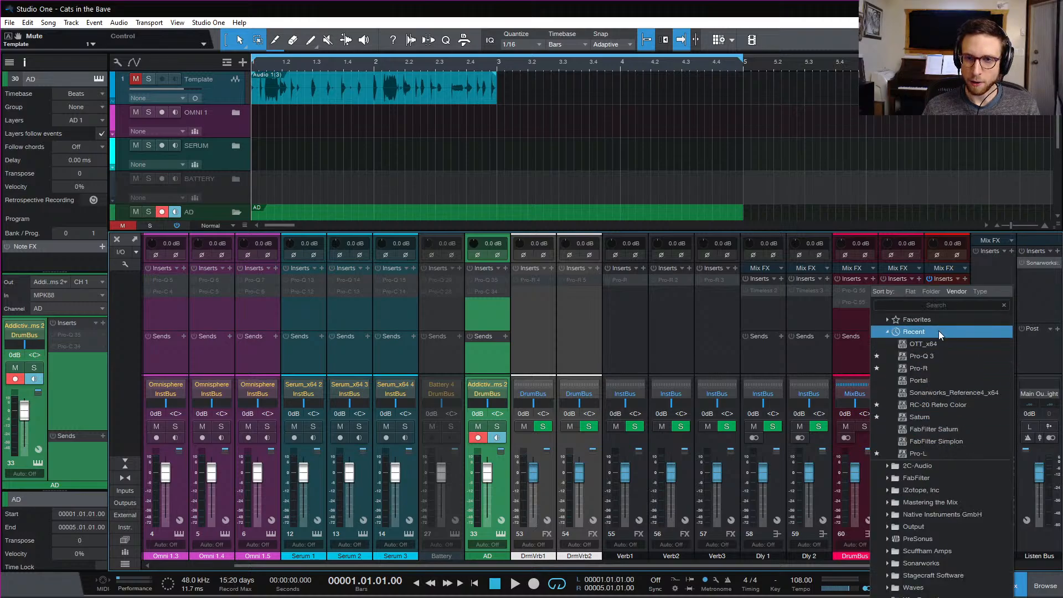
{"action": "left_click", "coordinate": [978, 431]}
Turn on Saturn's HQ mode and set its output gain to 0 dB, keeping the Warm Tape style
{"action": "left_click_drag", "start_coordinate": [732, 102], "coordinate": [572, 103]}
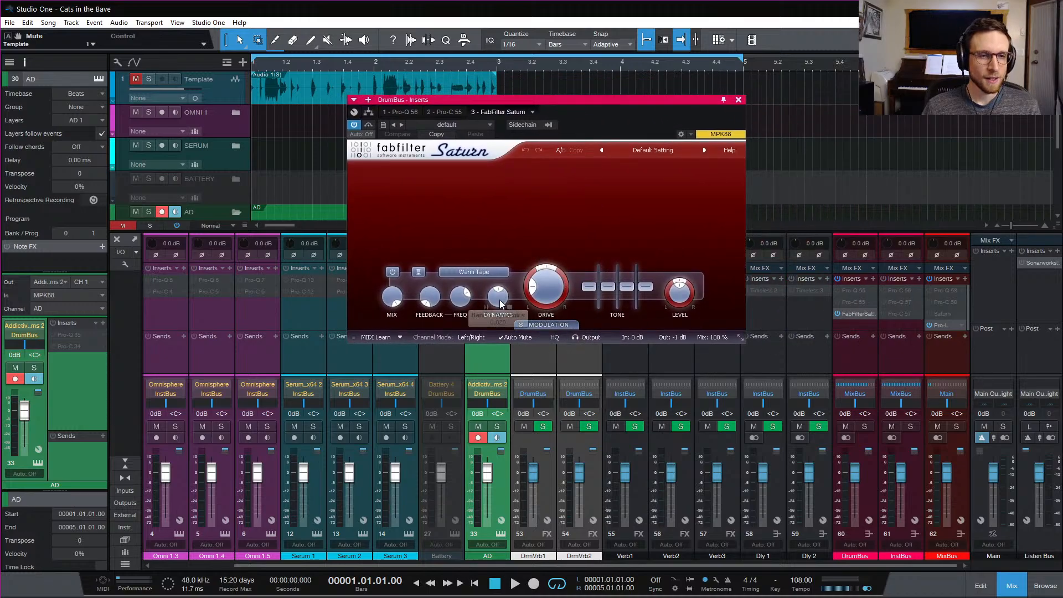
{"action": "left_click", "coordinate": [554, 337]}
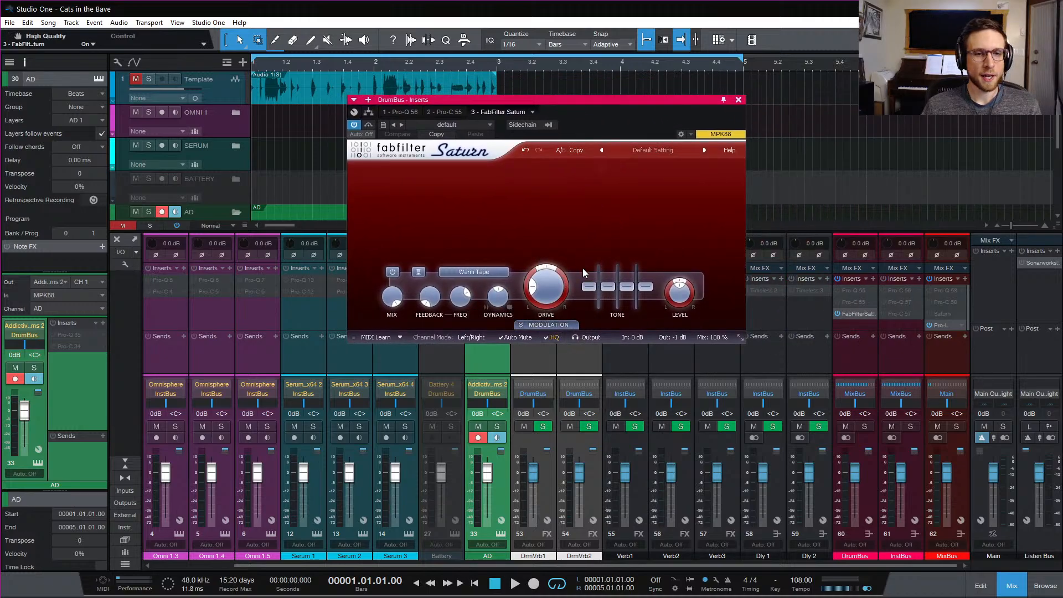
{"action": "left_click", "coordinate": [677, 336], "text": "ctrl"}
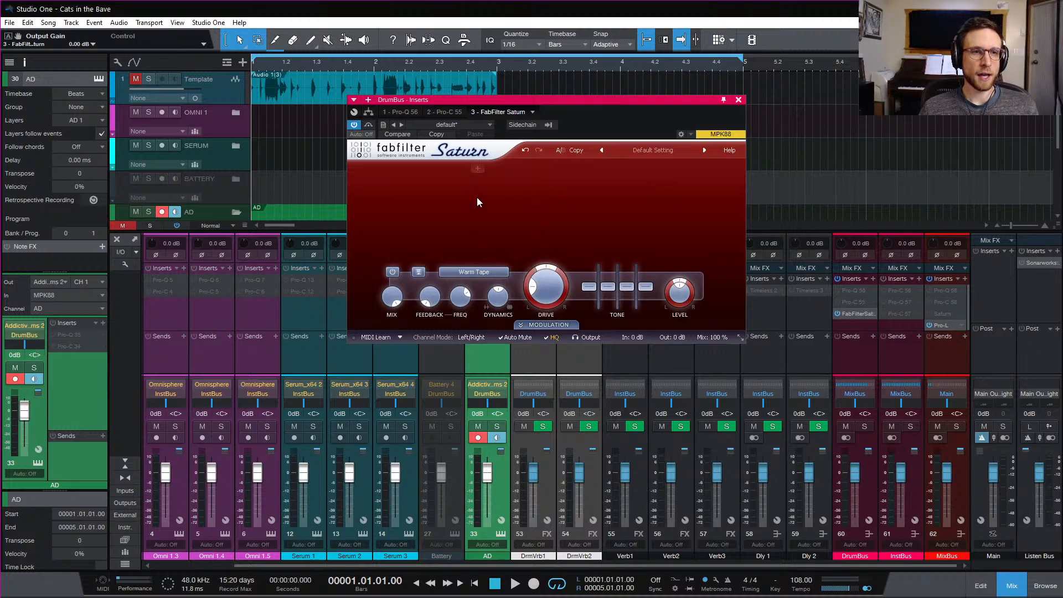
{"action": "left_click", "coordinate": [484, 271]}
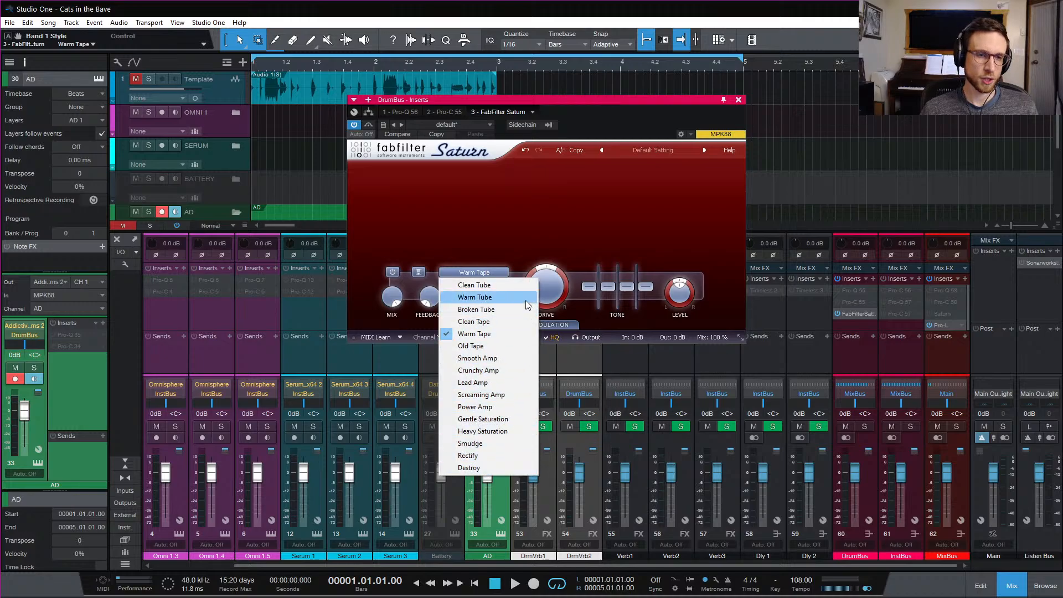
{"action": "left_click", "coordinate": [533, 225]}
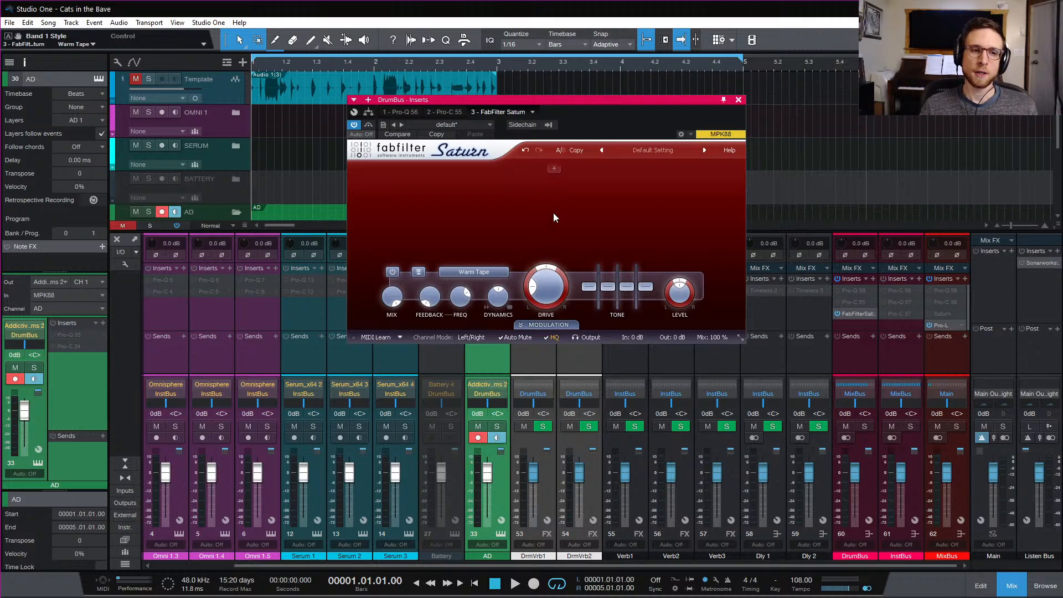
Play the drums with Saturn's Band 1 Drive at 20%, raise it to 100%, and listen to the difference
{"action": "mouse_move", "coordinate": [547, 299]}
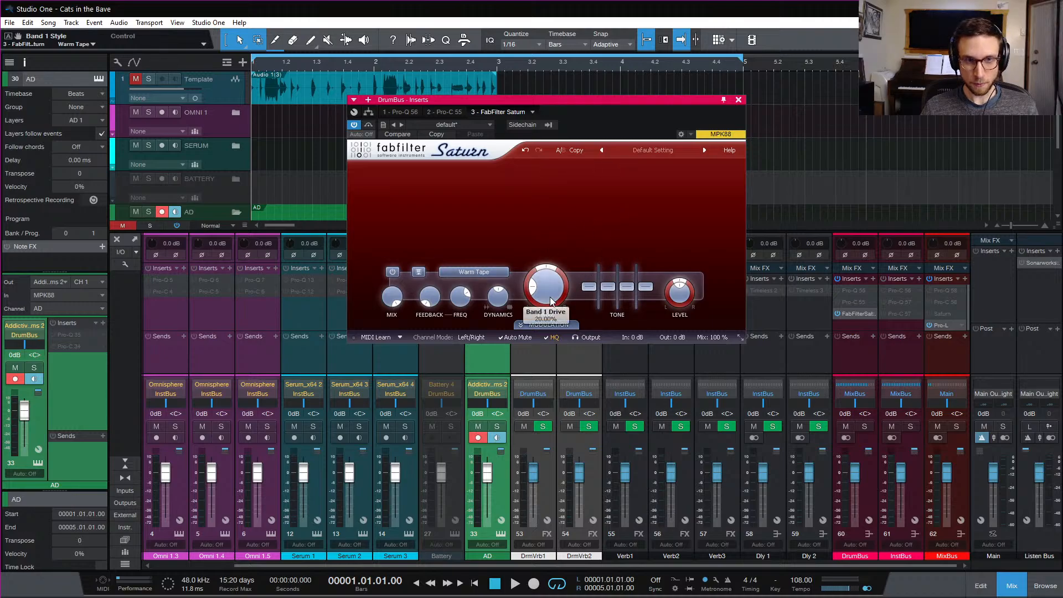
{"action": "key", "text": "space"}
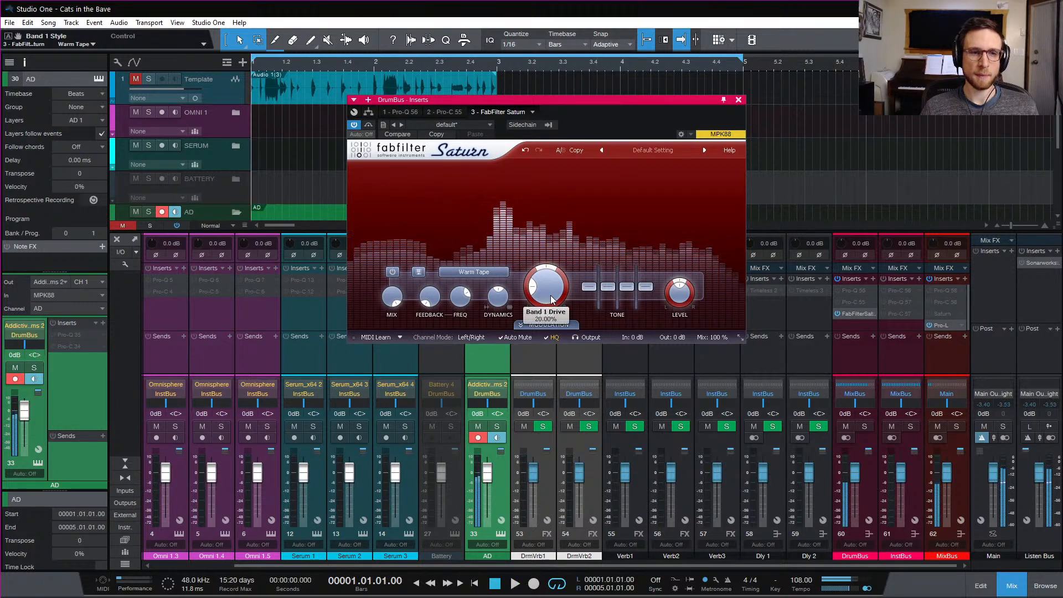
{"action": "key", "text": "space"}
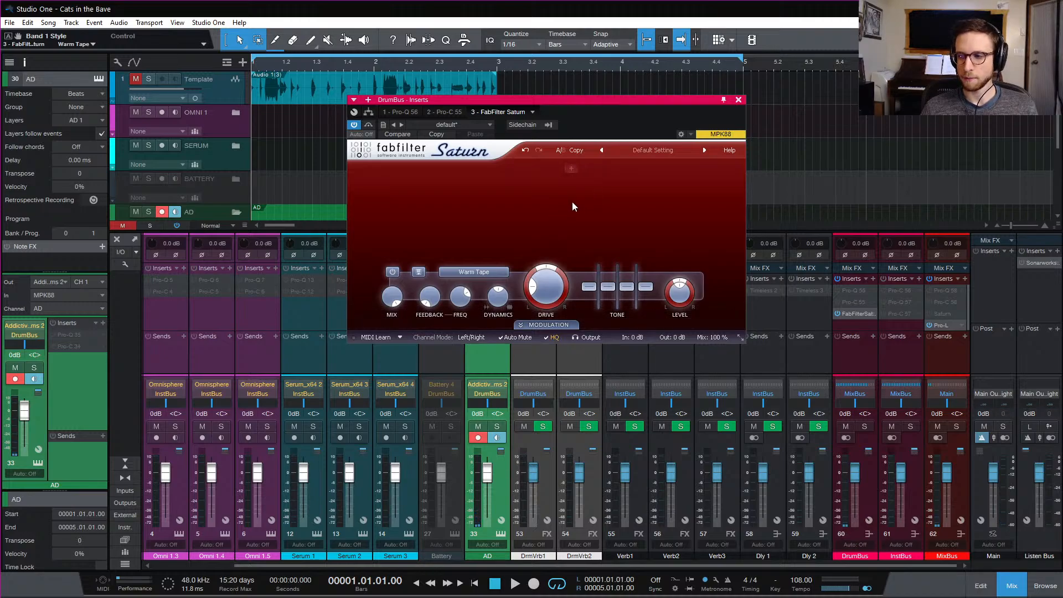
{"action": "key", "text": "space"}
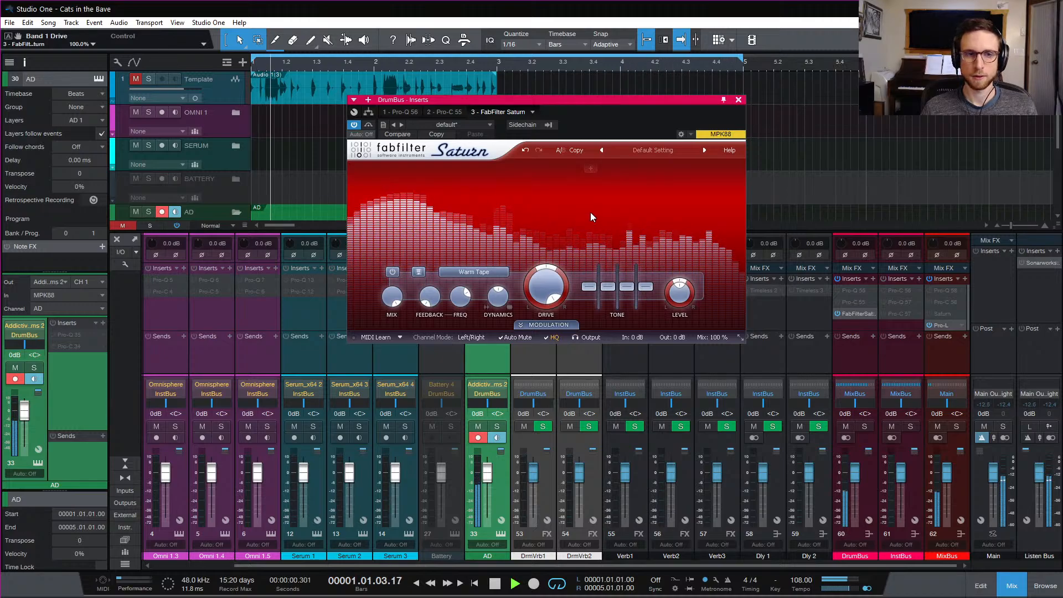
{"action": "key", "text": "space"}
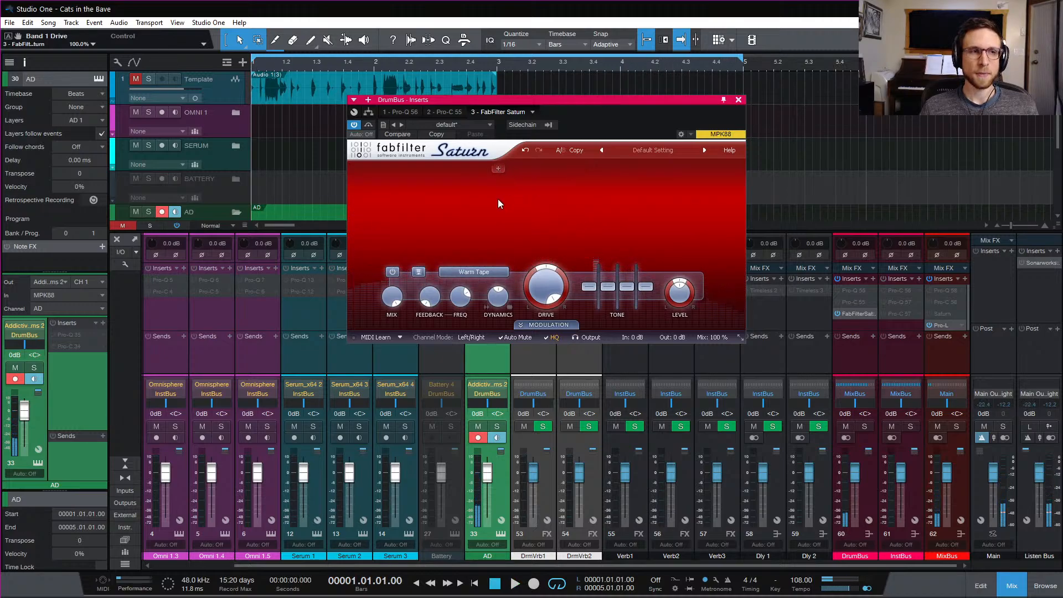
{"action": "key", "text": "space"}
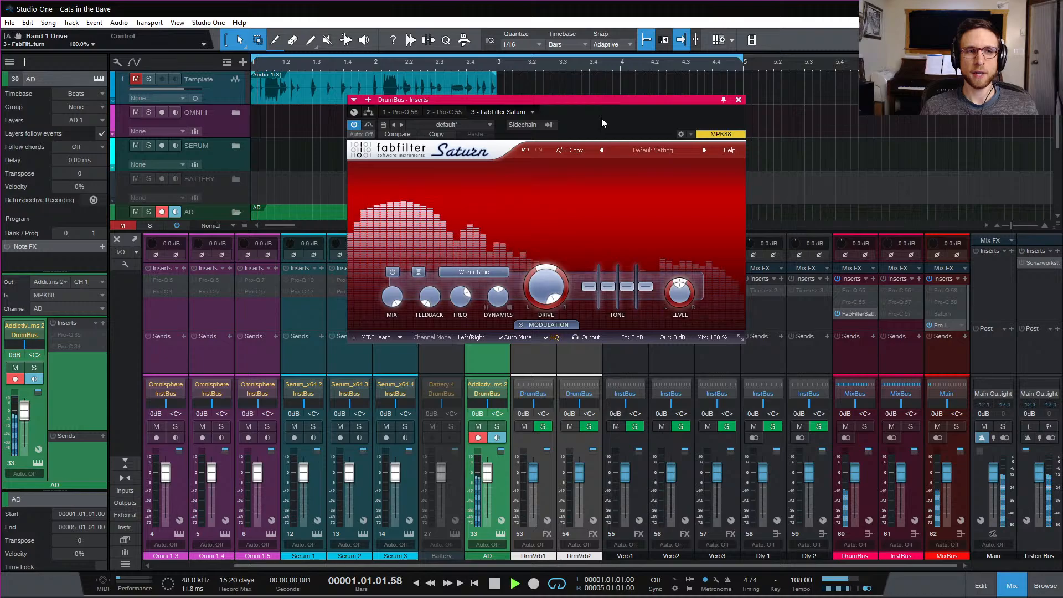
Play the drums with the Warm Tape style, set Saturn's Band 1 style to Warm Tube, and listen to them again
{"action": "key", "text": "space"}
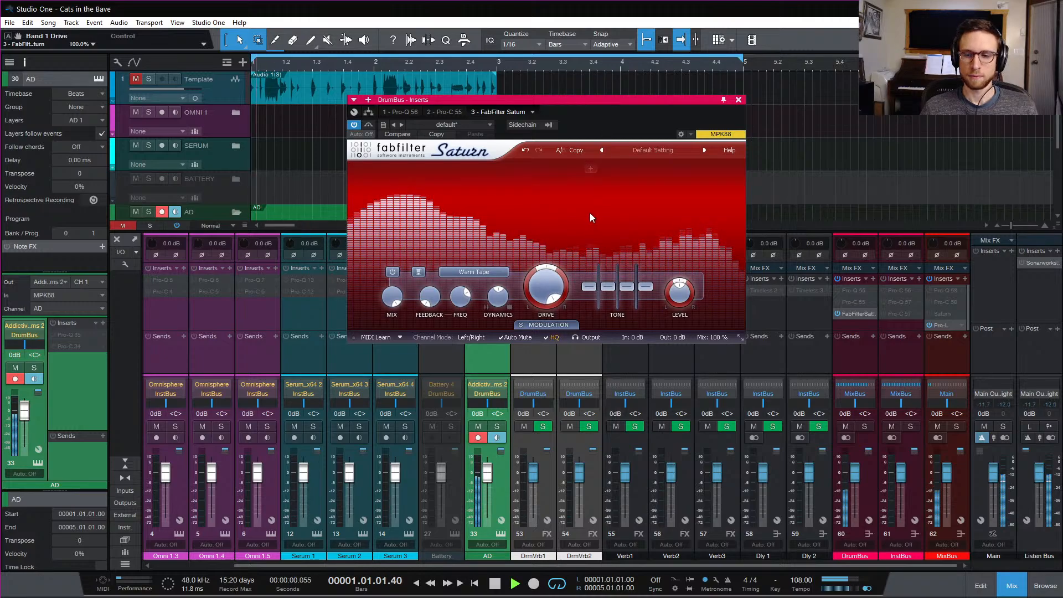
{"action": "left_click", "coordinate": [490, 272]}
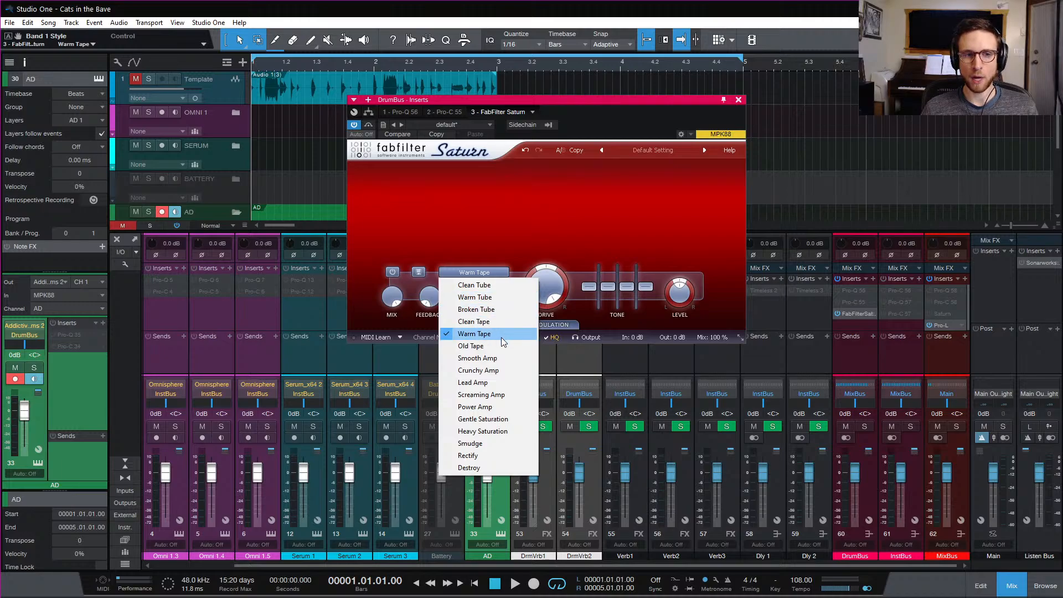
{"action": "left_click", "coordinate": [517, 238]}
{"action": "key", "text": "space"}
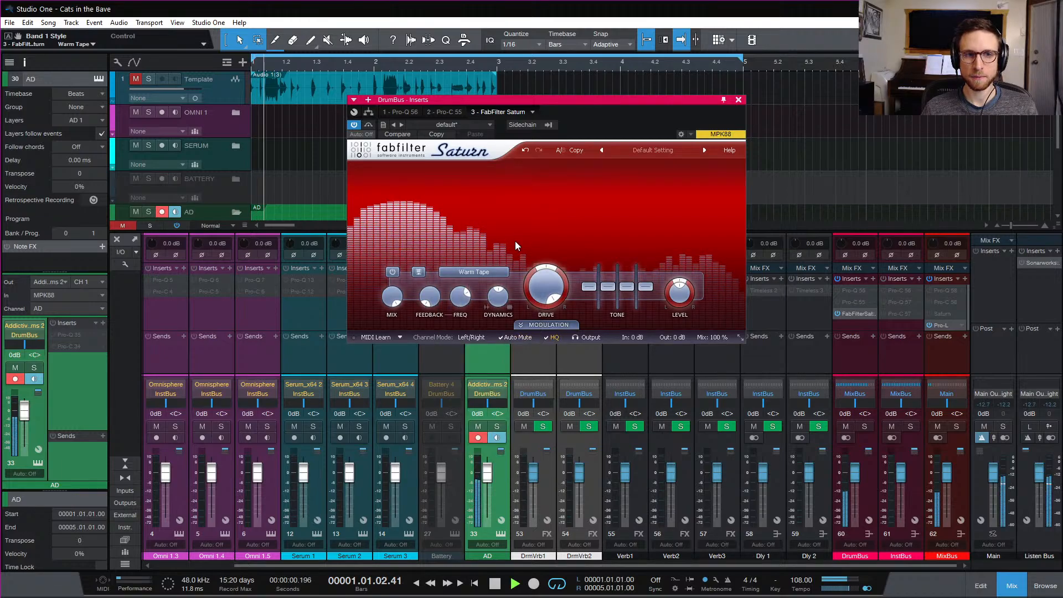
{"action": "left_click", "coordinate": [495, 270]}
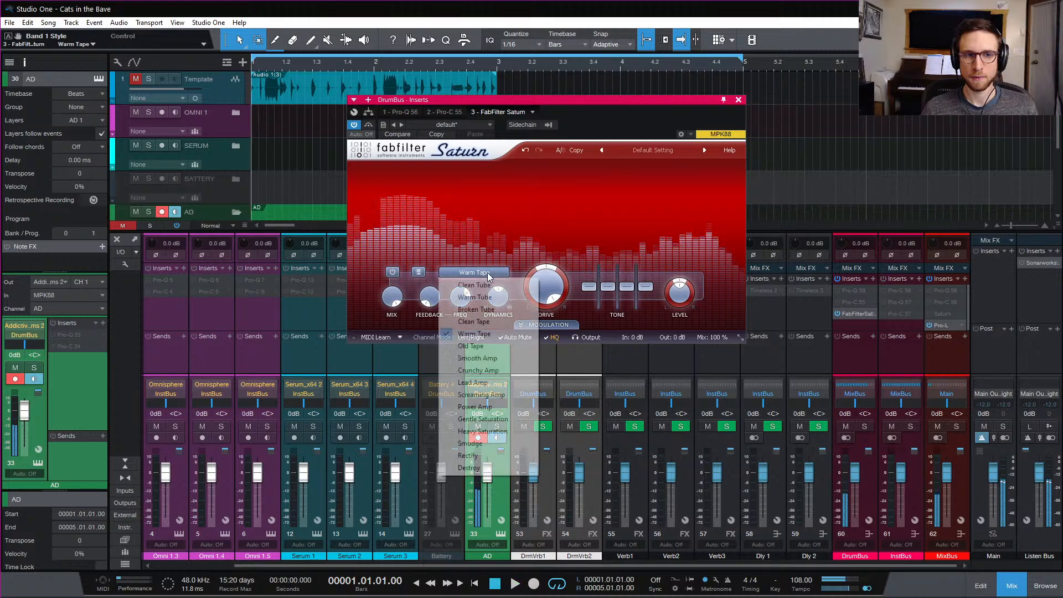
{"action": "left_click", "coordinate": [475, 294]}
{"action": "key", "text": "space"}
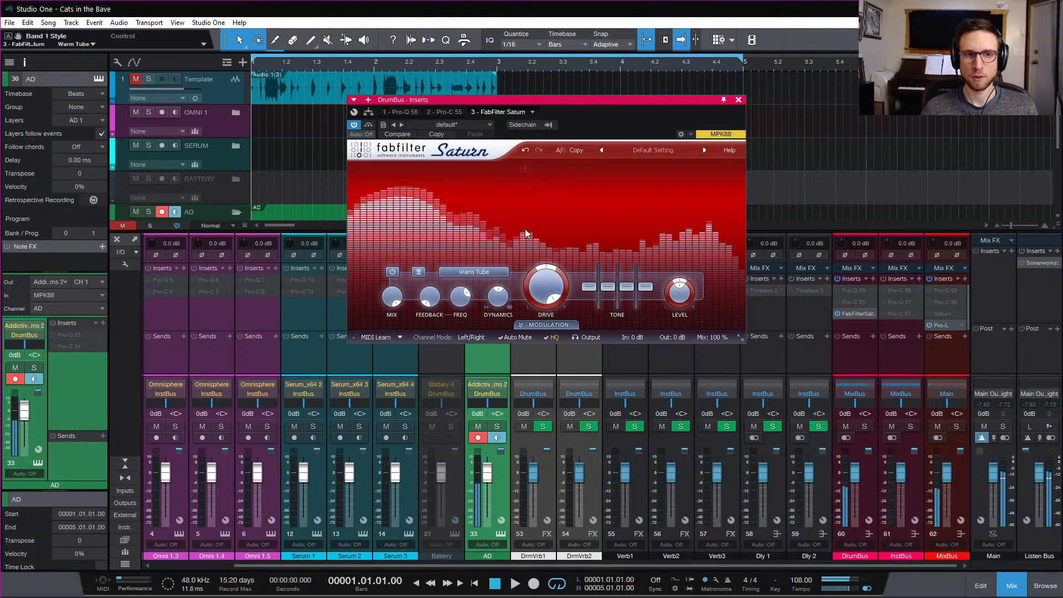
Switch Saturn to its alternate A/B state and raise its Band 1 Drive to 100% with the Warm Tape style
{"action": "left_click", "coordinate": [565, 151]}
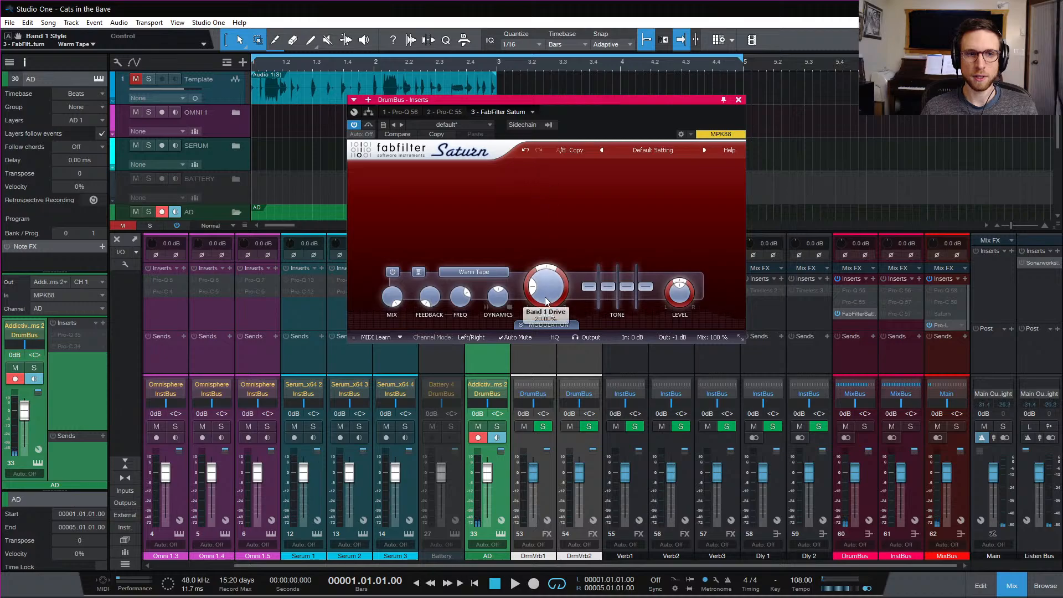
{"action": "left_click_drag", "start_coordinate": [545, 288], "coordinate": [545, 255]}
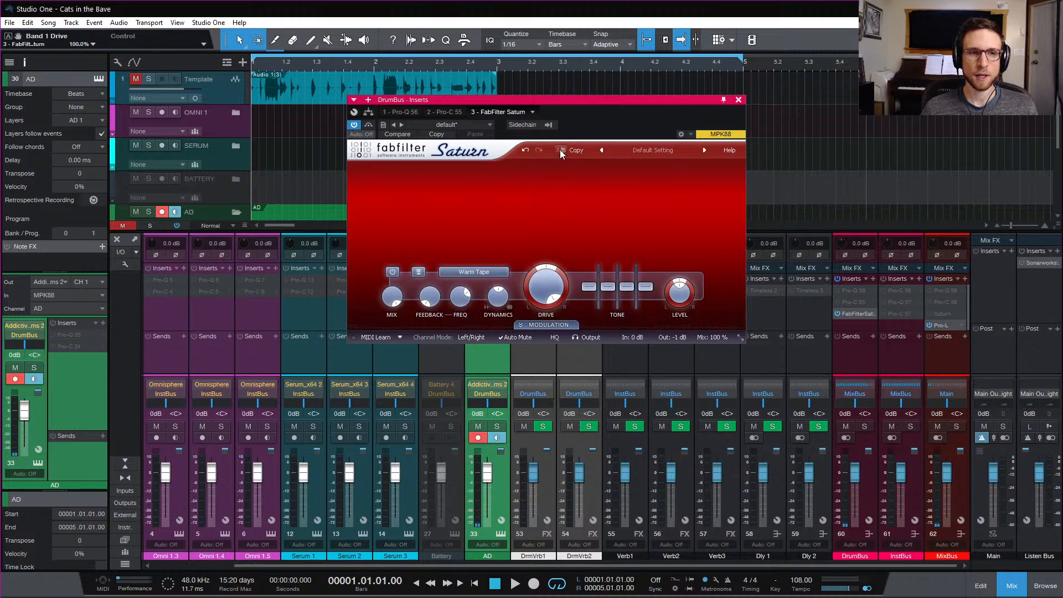
Play the drums repeatedly while switching between Saturn's A and B states to compare Warm Tape with Warm Tube, finishing on Warm Tube
{"action": "key", "text": "space"}
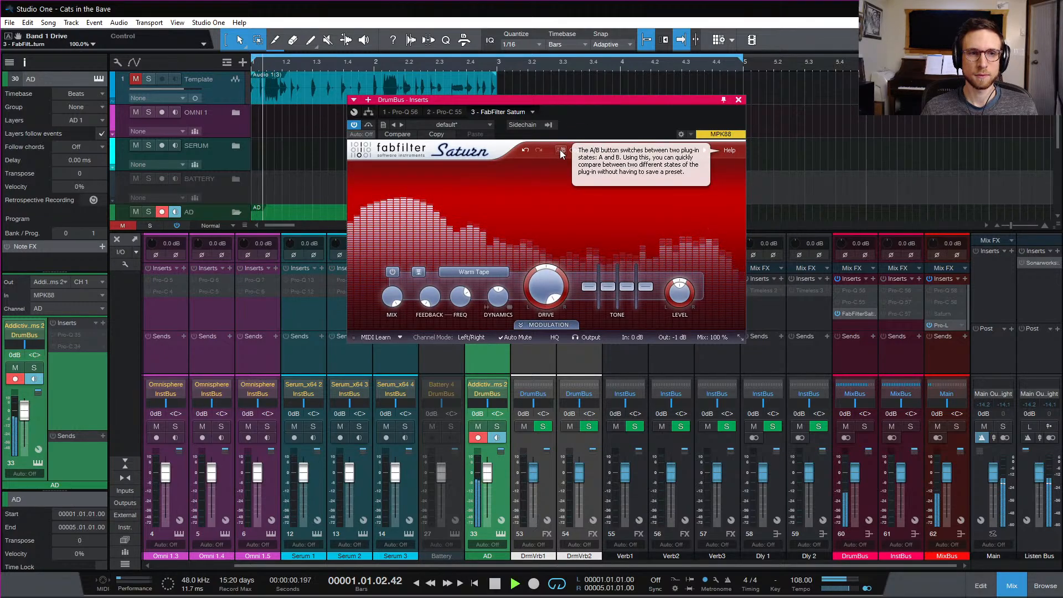
{"action": "left_click", "coordinate": [560, 149]}
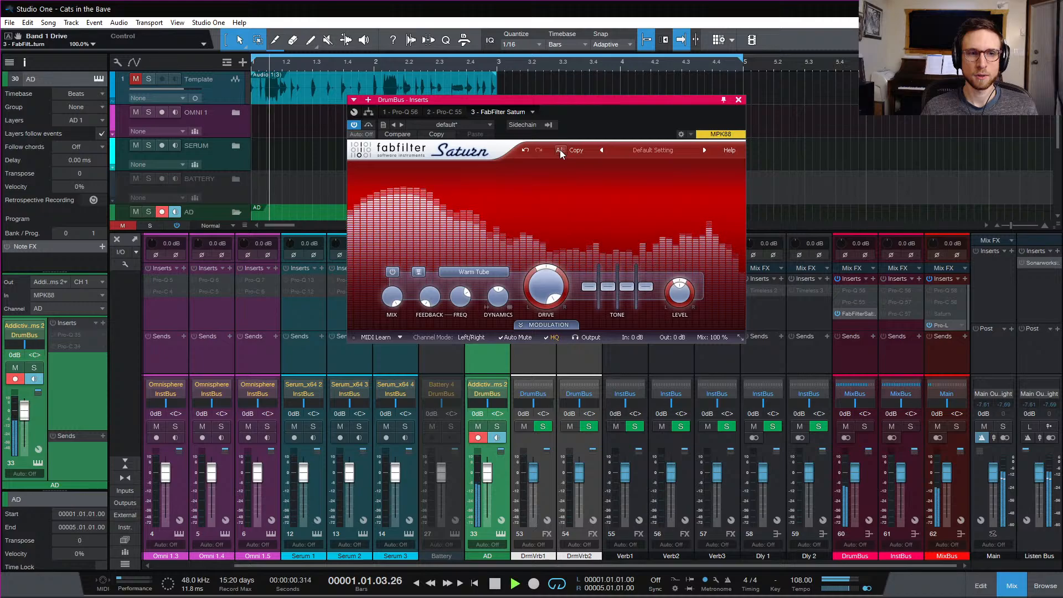
{"action": "key", "text": "space"}
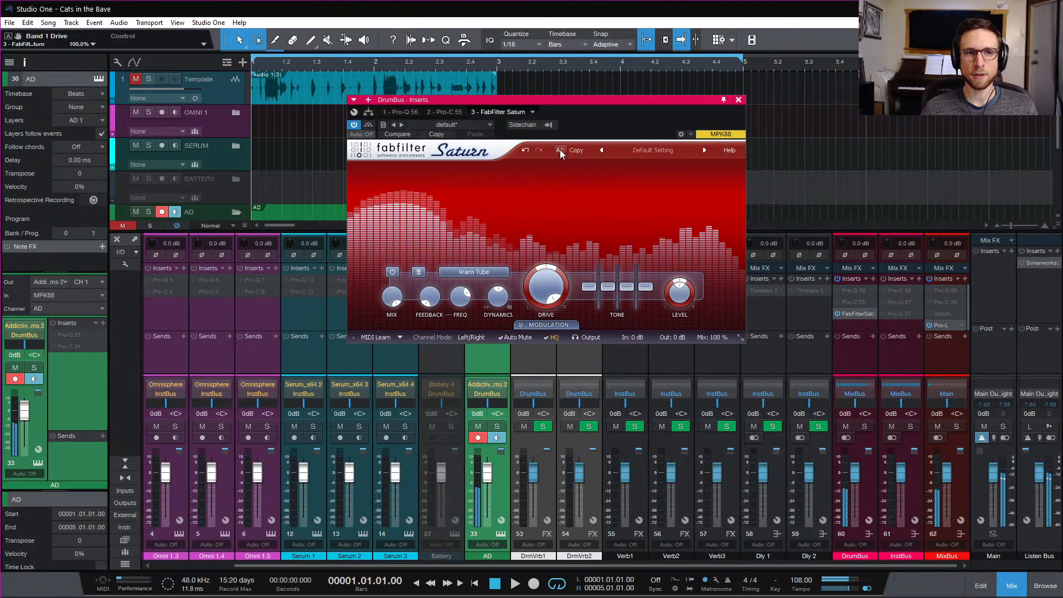
{"action": "left_click", "coordinate": [560, 150]}
{"action": "key", "text": "space"}
{"action": "key", "text": "space"}
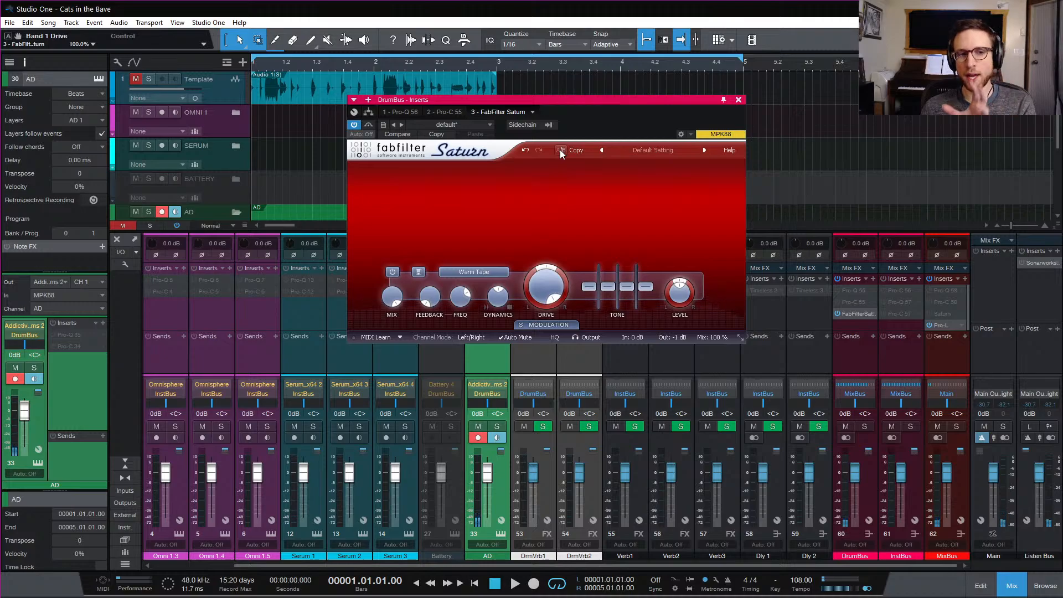
{"action": "left_click", "coordinate": [560, 149]}
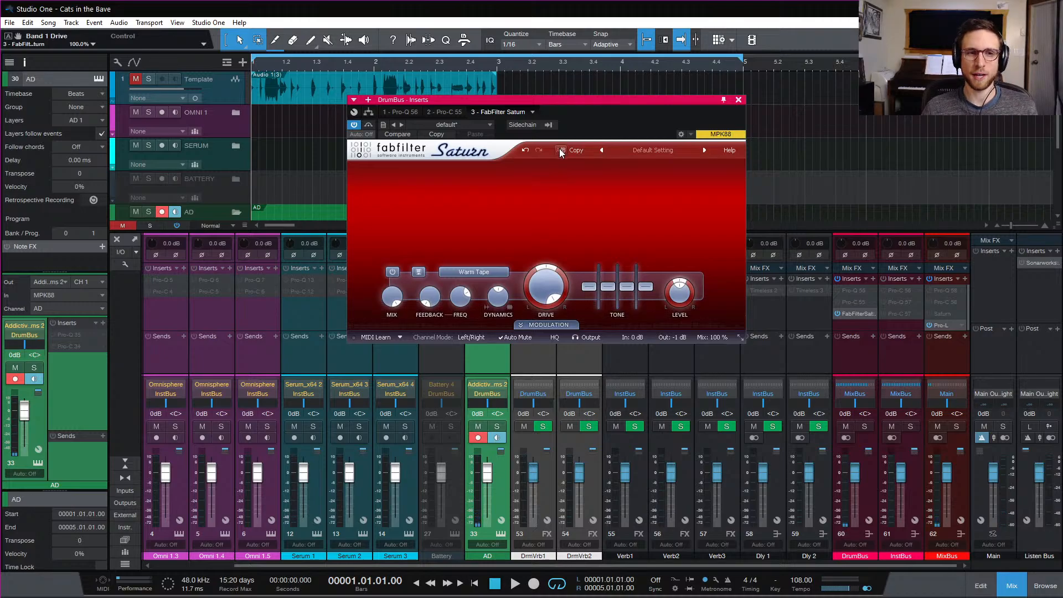
{"action": "key", "text": "space"}
{"action": "key", "text": "space"}
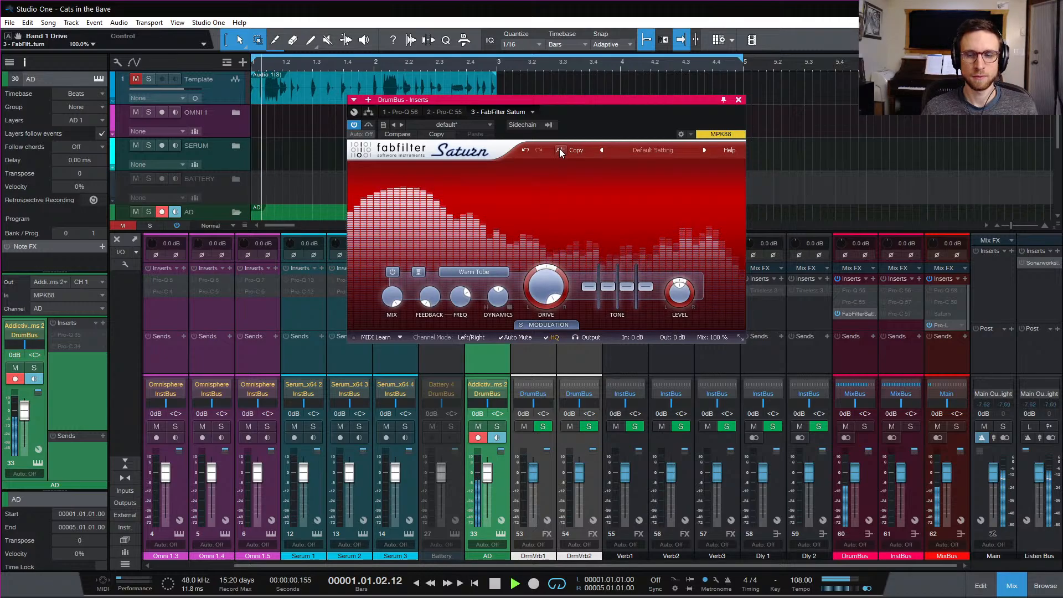
{"action": "key", "text": "space"}
{"action": "left_click", "coordinate": [560, 149]}
{"action": "key", "text": "space"}
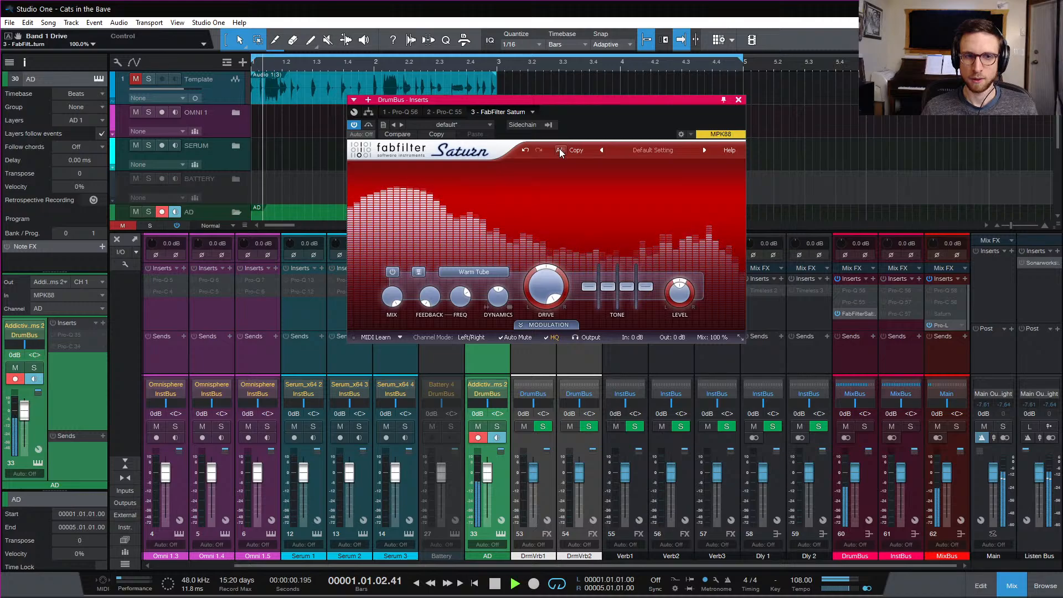
{"action": "left_click", "coordinate": [559, 149]}
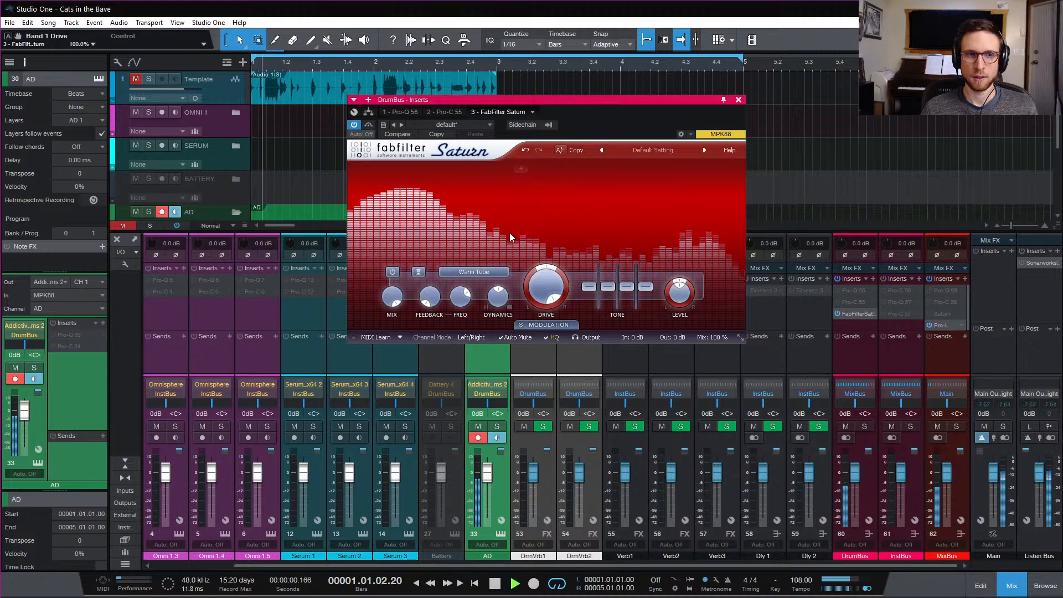
Set Saturn's Band 1 style to Gentle Saturation and listen to the drums through it
{"action": "left_click", "coordinate": [490, 268]}
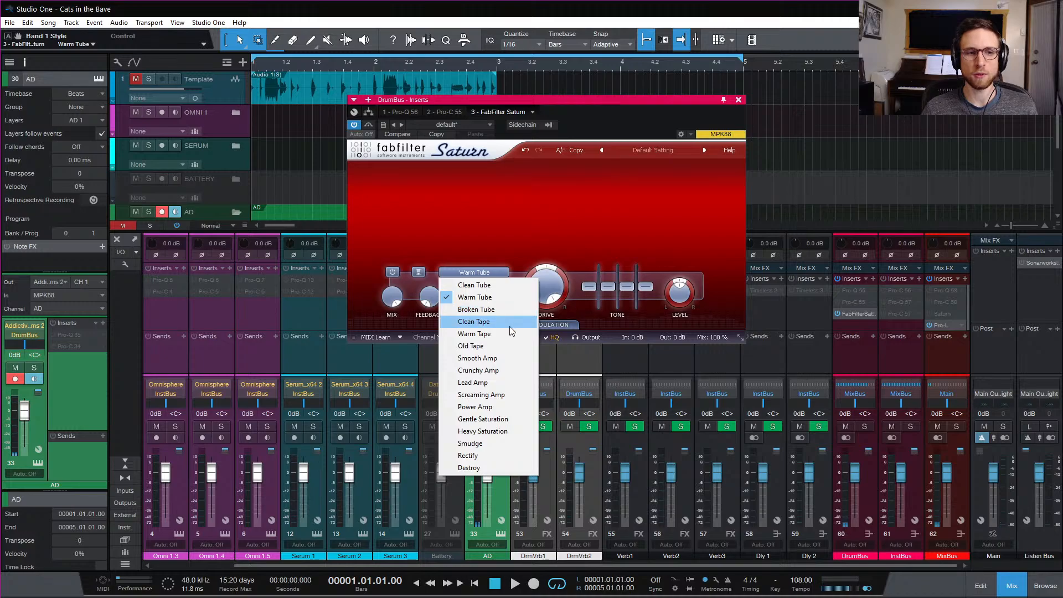
{"action": "left_click", "coordinate": [520, 423]}
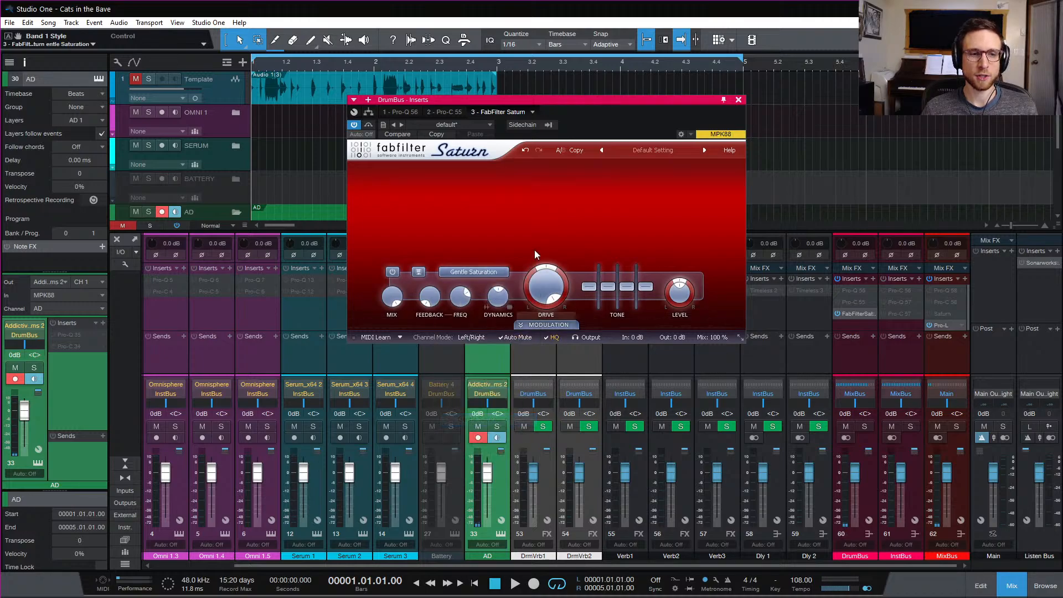
{"action": "key", "text": "space"}
{"action": "key", "text": "space"}
Set Saturn's Band 1 style to Screaming Amp and audition the drums briefly
{"action": "left_click", "coordinate": [499, 272]}
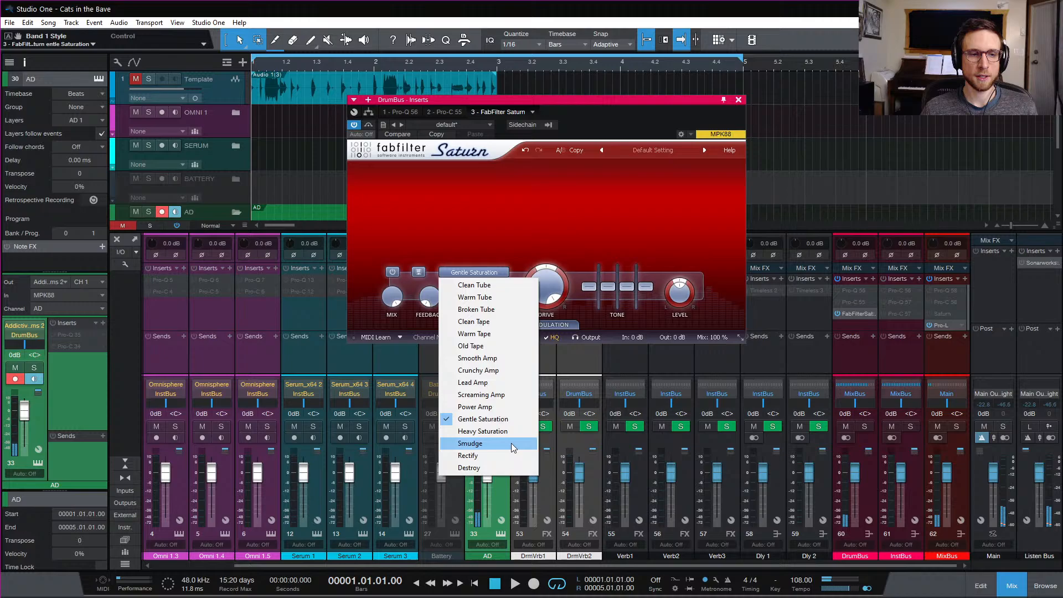
{"action": "left_click", "coordinate": [510, 395]}
{"action": "key", "text": "space"}
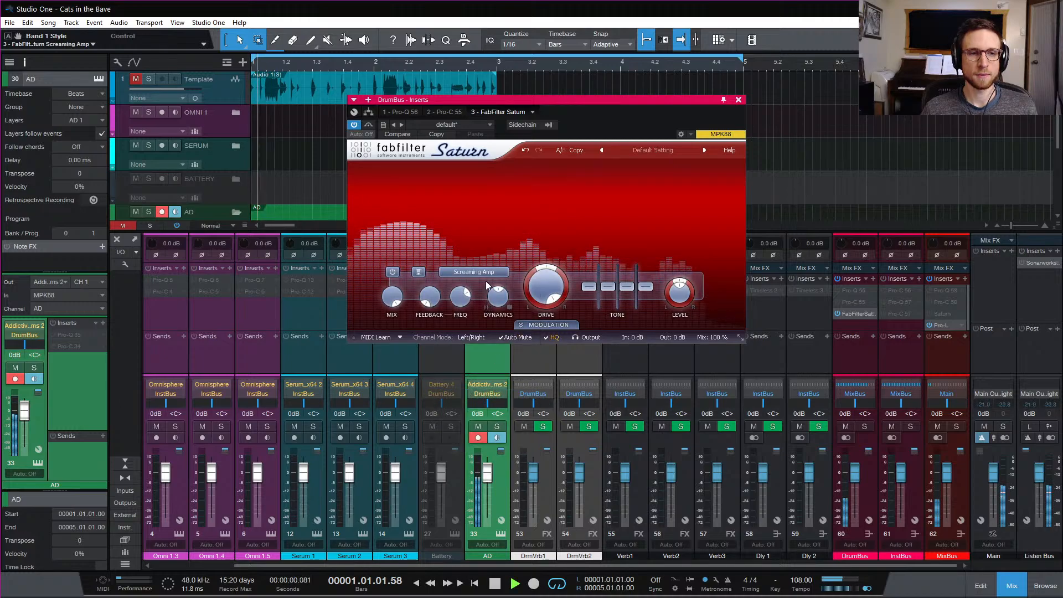
{"action": "key", "text": "space"}
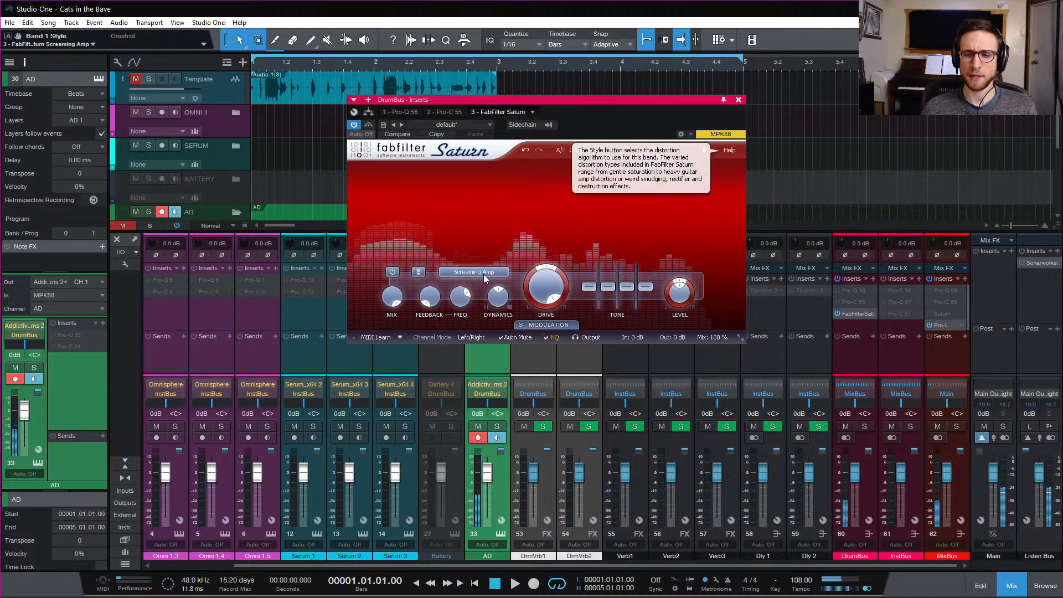
Set Saturn's Band 1 style to Smooth Amp and play the drums twice from the song start
{"action": "left_click", "coordinate": [483, 274]}
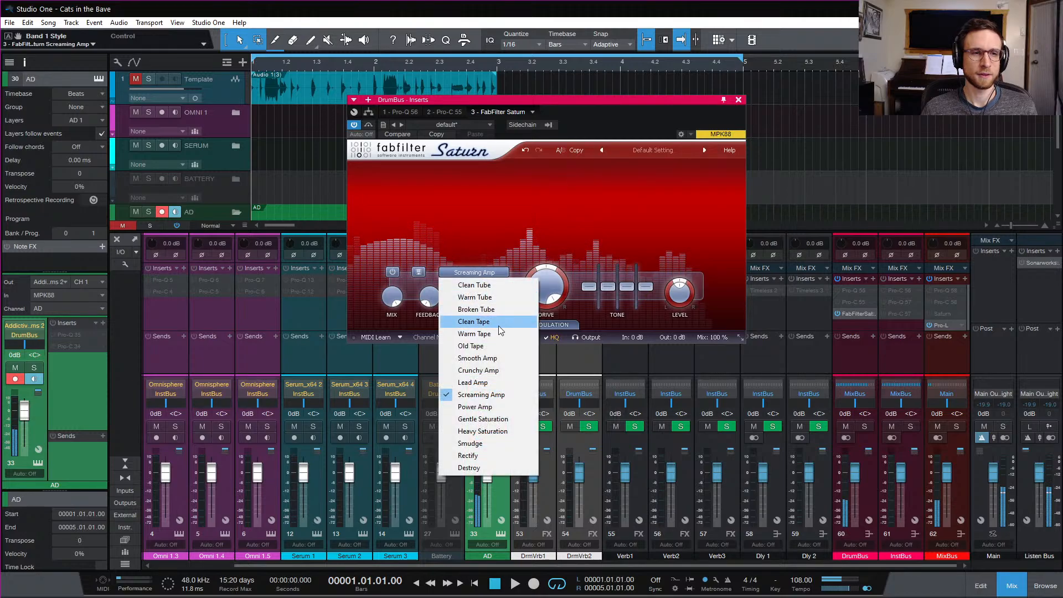
{"action": "left_click", "coordinate": [513, 361]}
{"action": "key", "text": "space"}
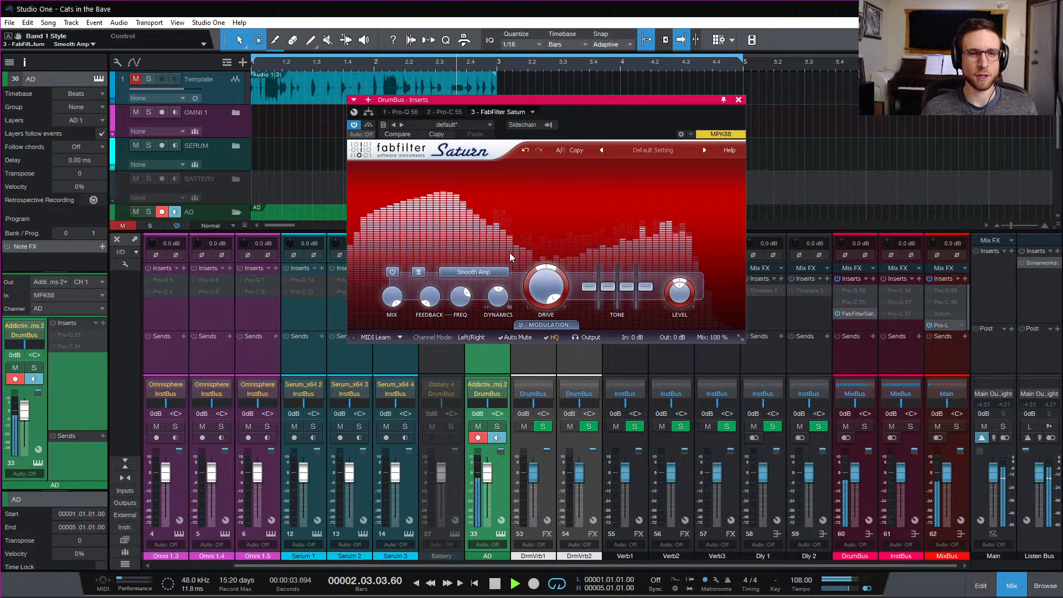
{"action": "key", "text": "space"}
{"action": "key", "text": "space"}
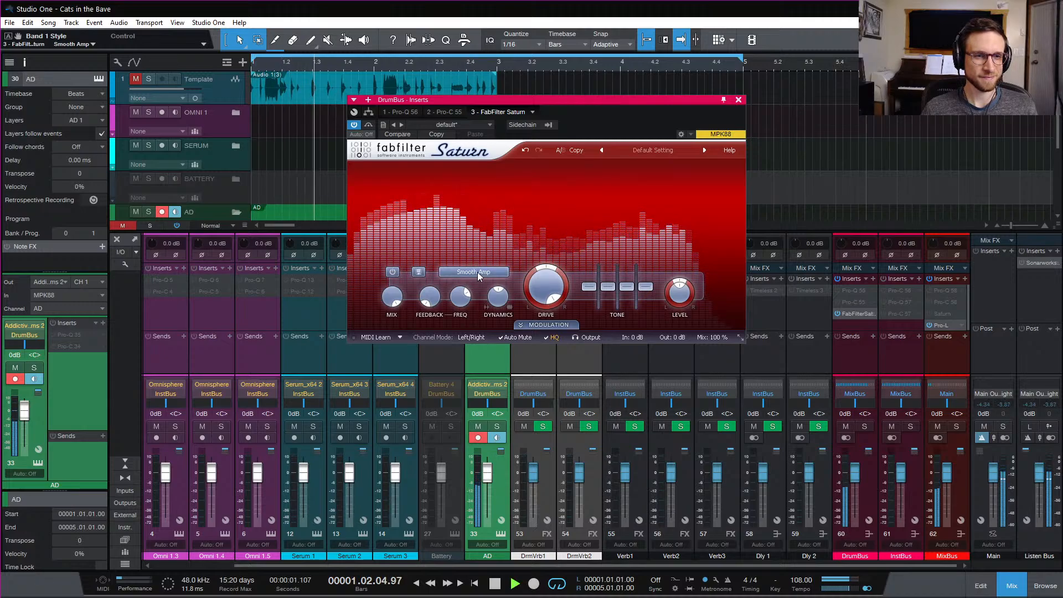
Set Saturn's Band 1 style to Old Tape while the drums play, and stop playback after listening
{"action": "left_click", "coordinate": [476, 272]}
{"action": "left_click", "coordinate": [462, 339]}
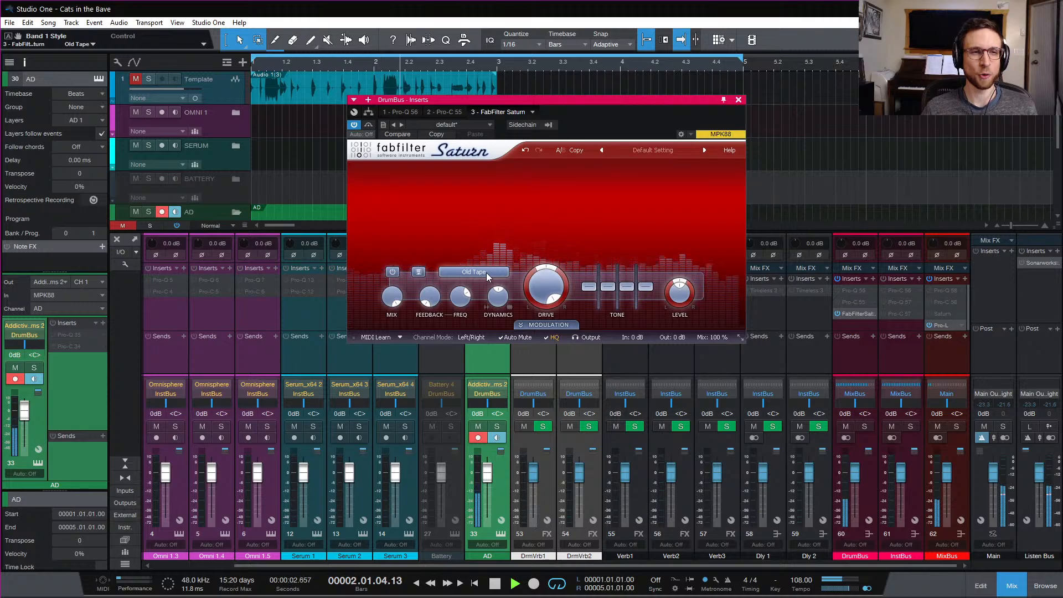
{"action": "key", "text": "space"}
Compare the drums through Saturn's Warm Tube, Clean Tape, Warm Tape and Gentle Saturation styles in quick succession
{"action": "left_click", "coordinate": [486, 272]}
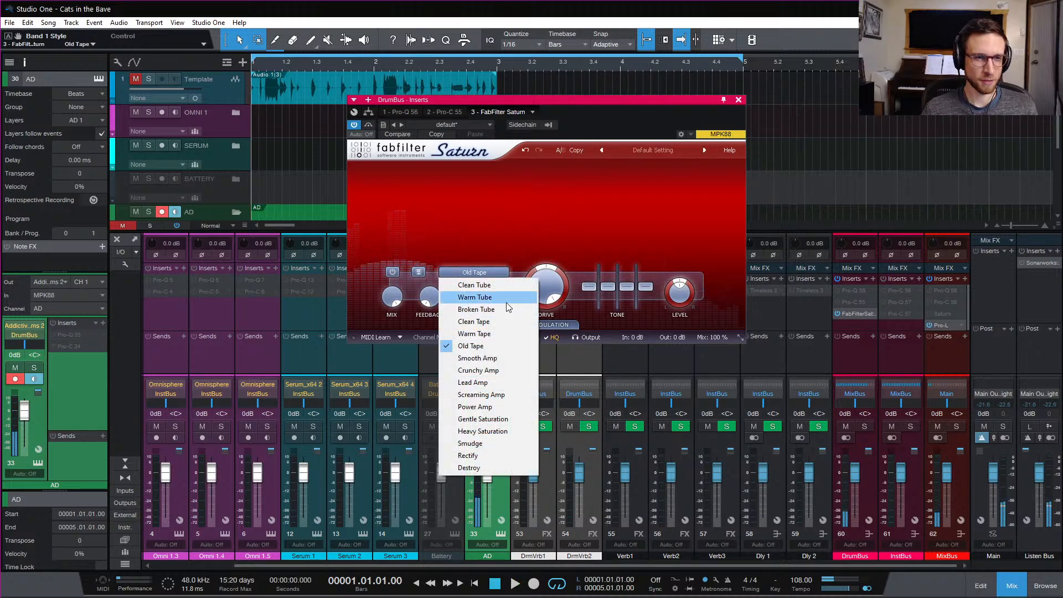
{"action": "left_click", "coordinate": [505, 299]}
{"action": "key", "text": "space"}
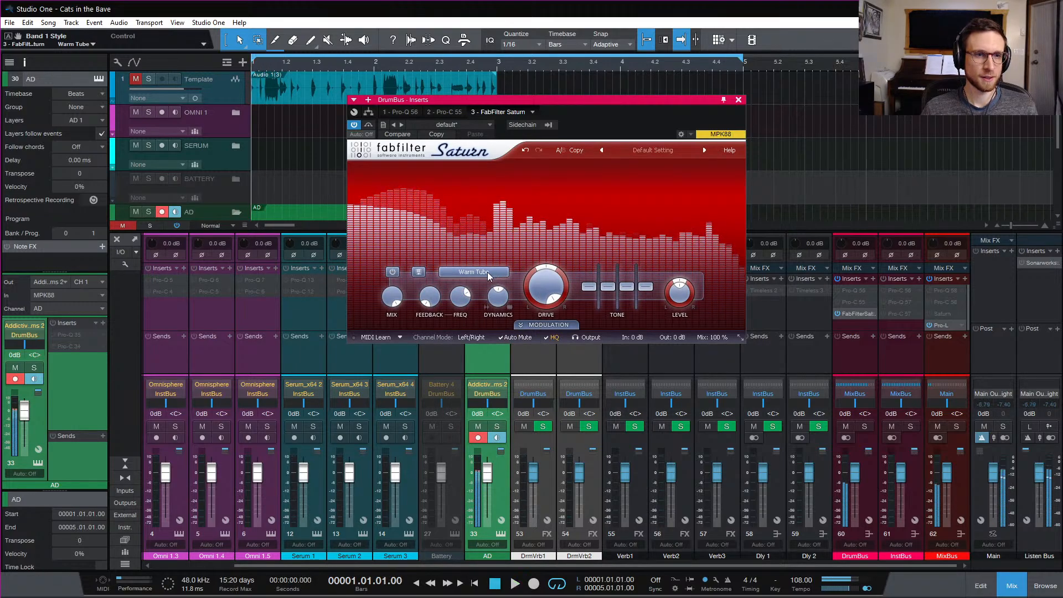
{"action": "left_click", "coordinate": [487, 272]}
{"action": "left_click", "coordinate": [487, 321]}
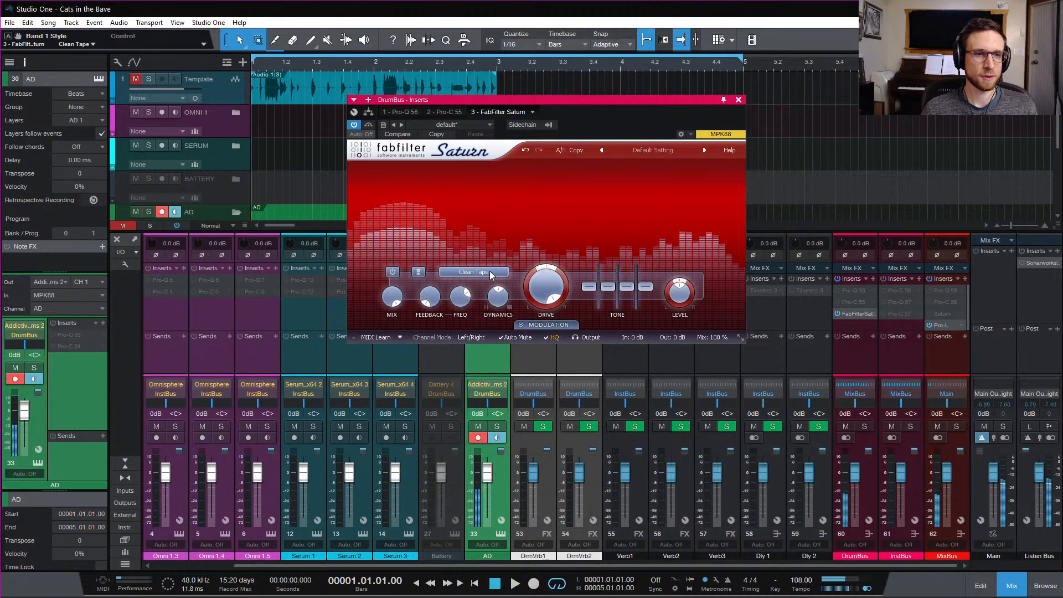
{"action": "left_click", "coordinate": [490, 271]}
{"action": "left_click", "coordinate": [497, 330]}
{"action": "key", "text": "space"}
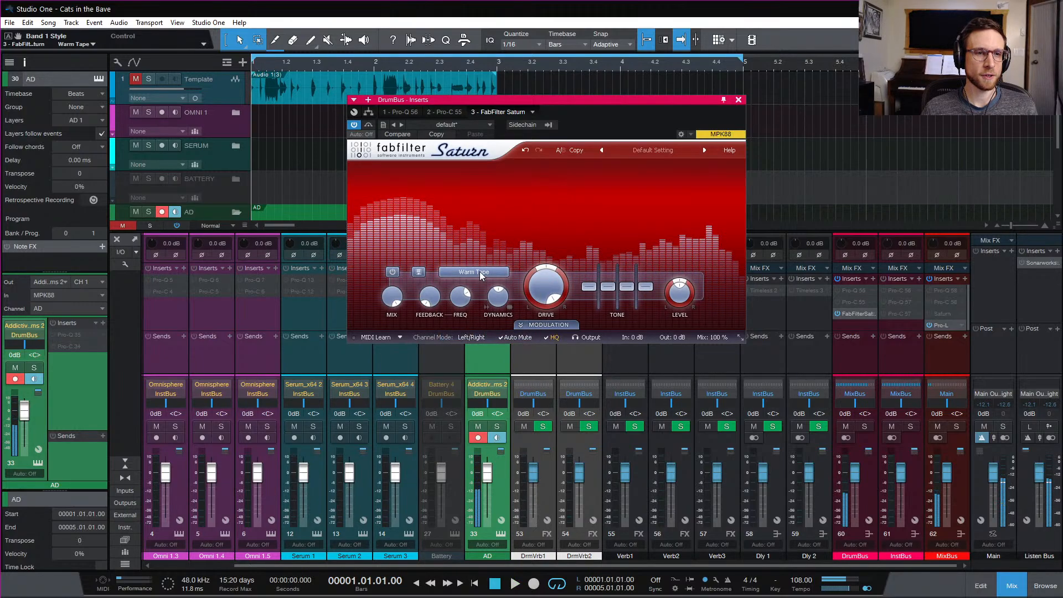
{"action": "left_click", "coordinate": [479, 272]}
{"action": "left_click", "coordinate": [499, 419]}
{"action": "key", "text": "space"}
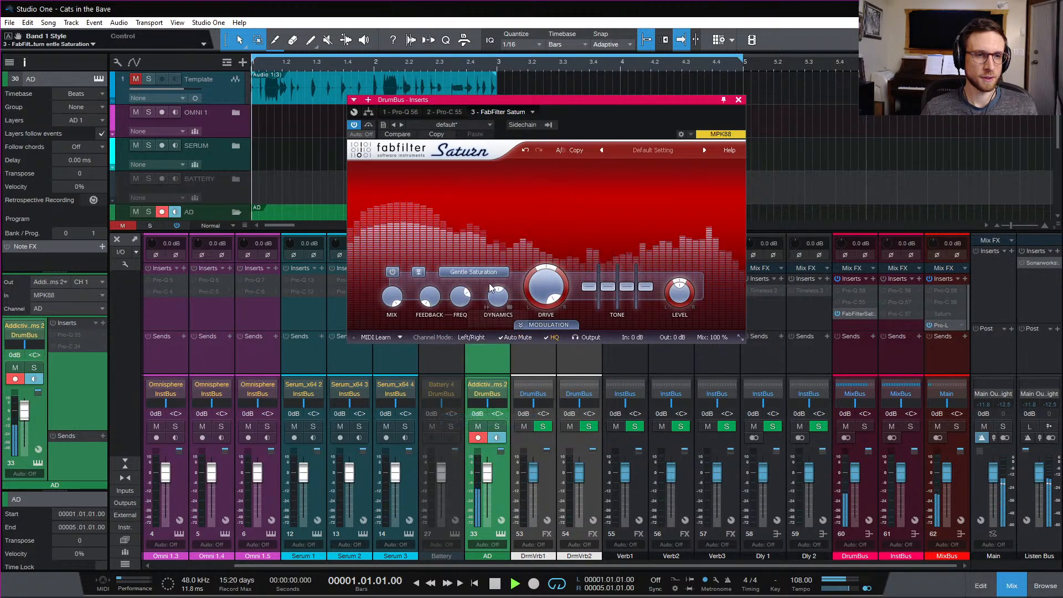
Set Saturn's Band 1 style to Warm Tube, lower its Drive to about 42%, and play the drums
{"action": "left_click", "coordinate": [480, 271]}
{"action": "left_click", "coordinate": [498, 294]}
{"action": "key", "text": "space"}
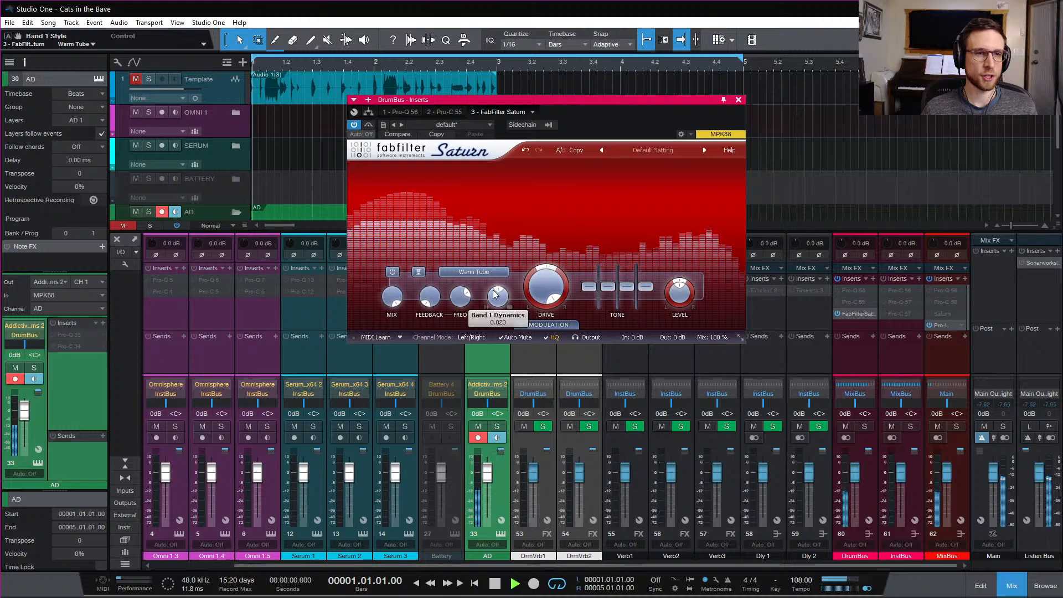
{"action": "left_click_drag", "start_coordinate": [545, 291], "coordinate": [545, 361]}
{"action": "key", "text": "space"}
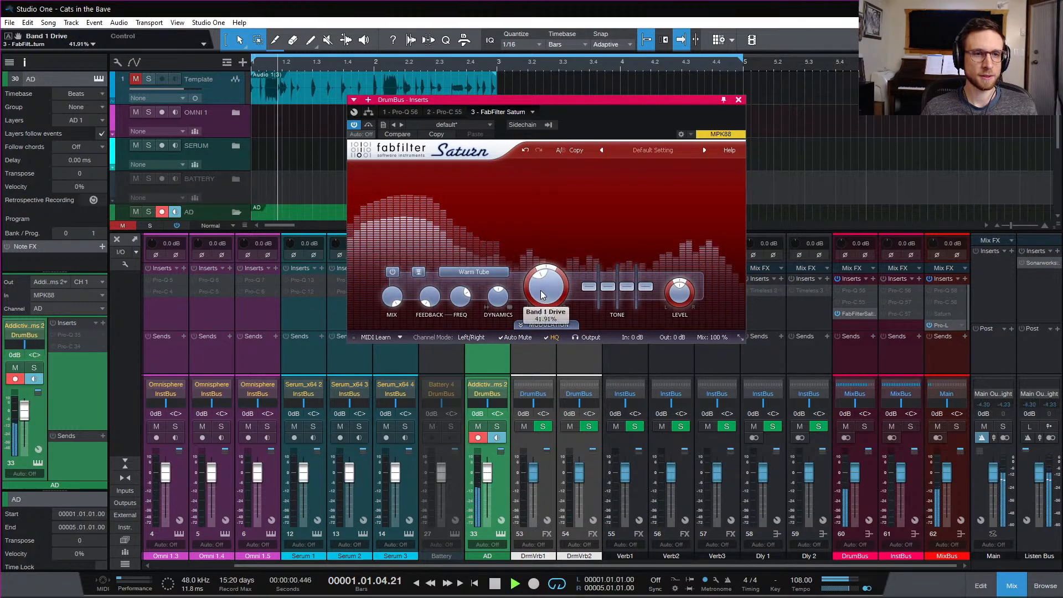
Raise the Warm Tube drive in the drum bus's Saturn to about 57.4% and audition the drum loop
{"action": "key", "text": "space"}
{"action": "left_click_drag", "start_coordinate": [540, 290], "coordinate": [542, 267]}
{"action": "key", "text": "space"}
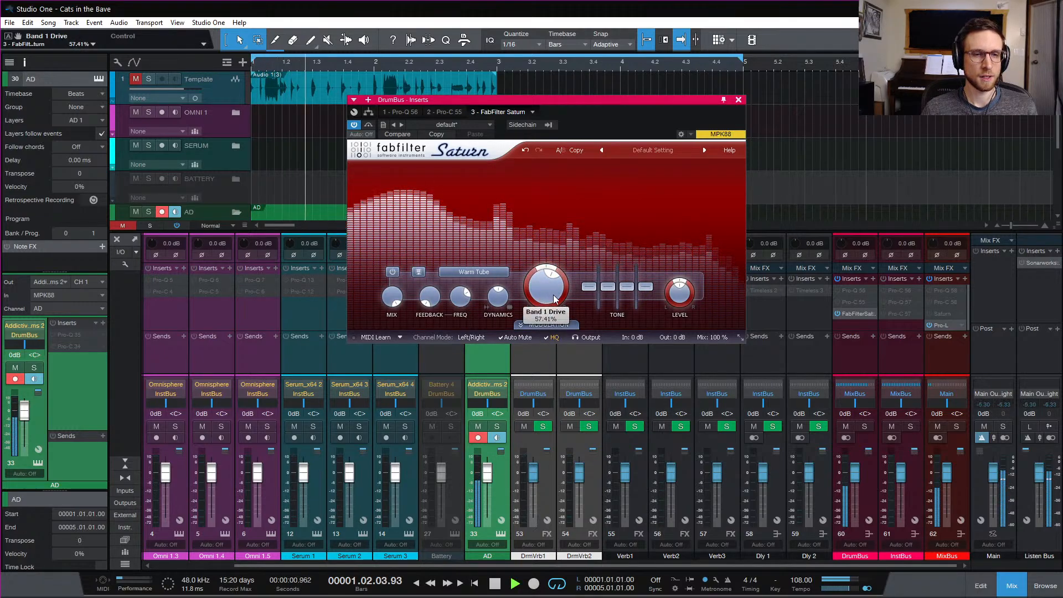
{"action": "key", "text": "space"}
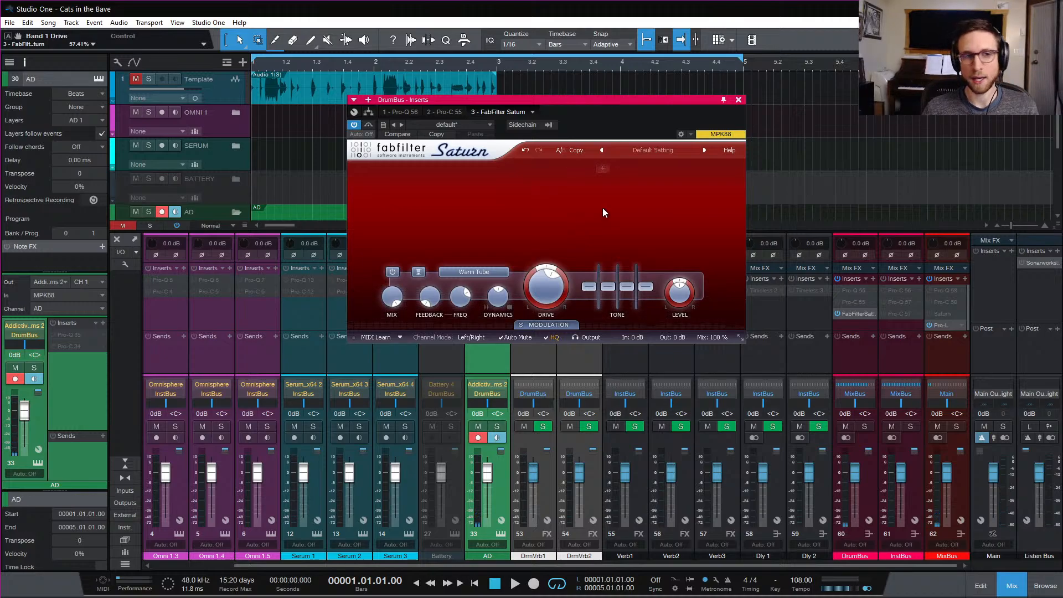
{"action": "key", "text": "space"}
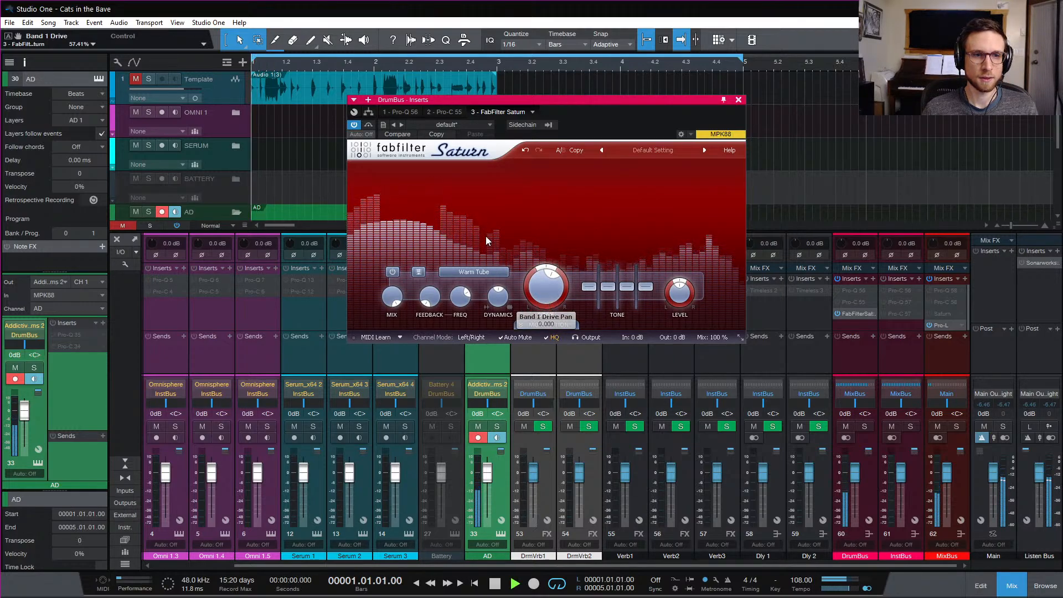
Compare the drum loop with Saturn bypassed and reactivated on the drum bus
{"action": "key", "text": "space"}
{"action": "left_click", "coordinate": [354, 125]}
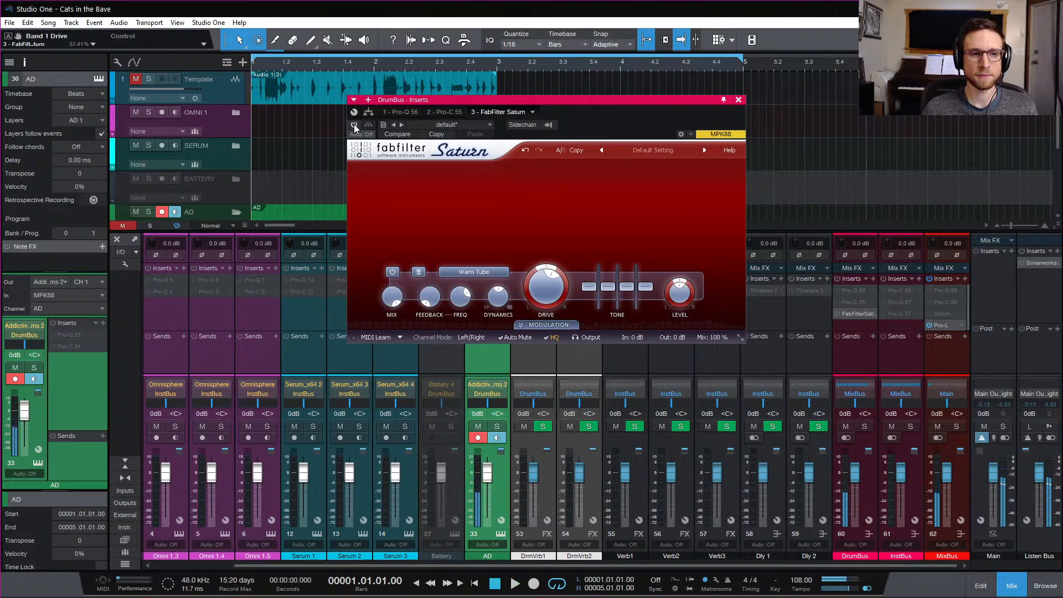
{"action": "key", "text": "space"}
{"action": "left_click", "coordinate": [354, 124]}
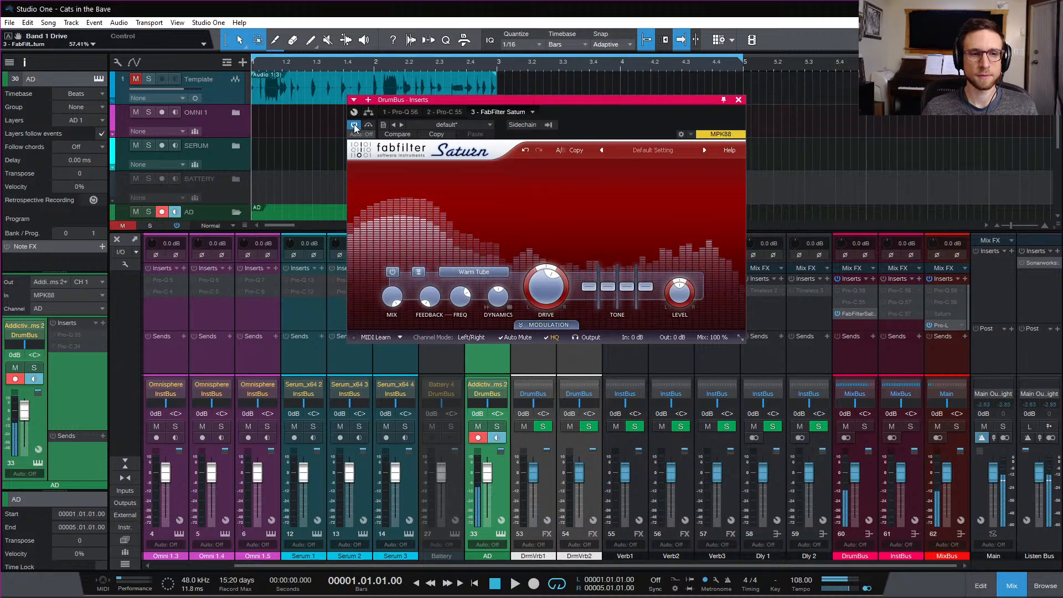
{"action": "key", "text": "space"}
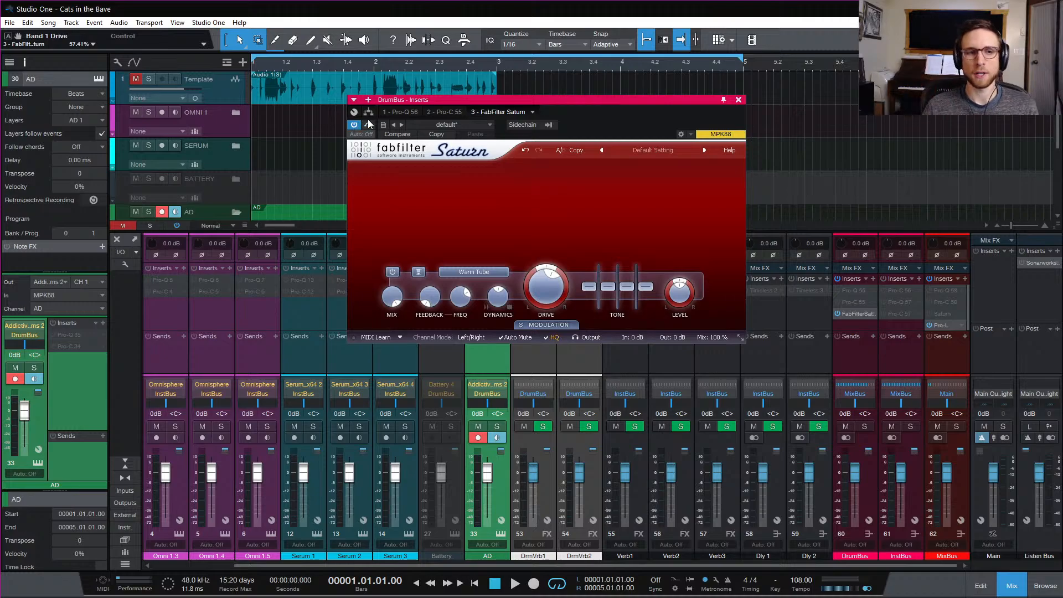
Raise Saturn's Band 1 Drive to about 75% and compare the drums with the effect bypassed and active
{"action": "left_click_drag", "start_coordinate": [547, 287], "coordinate": [545, 260]}
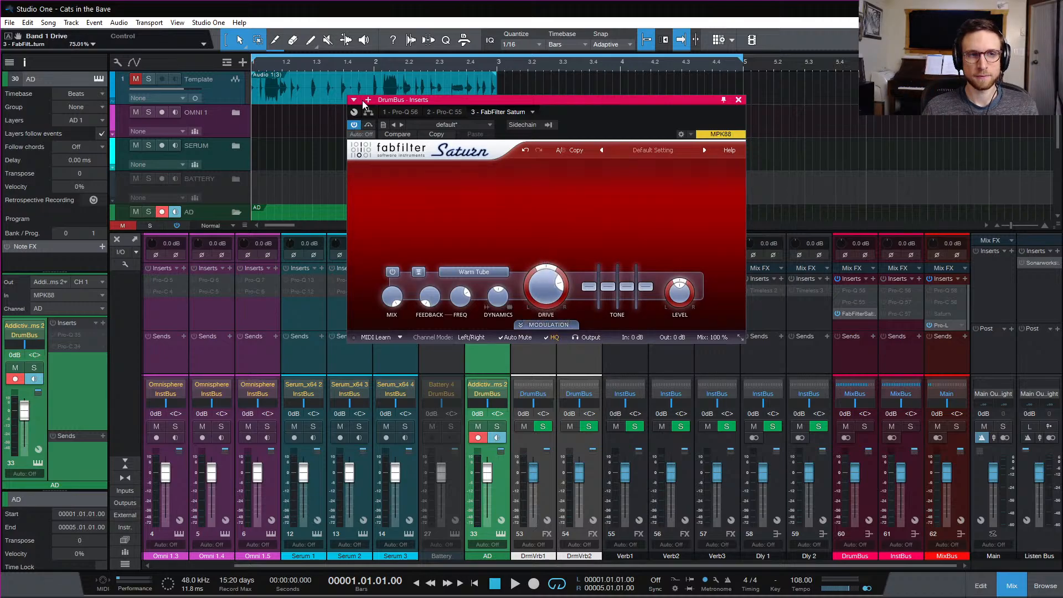
{"action": "key", "text": "space"}
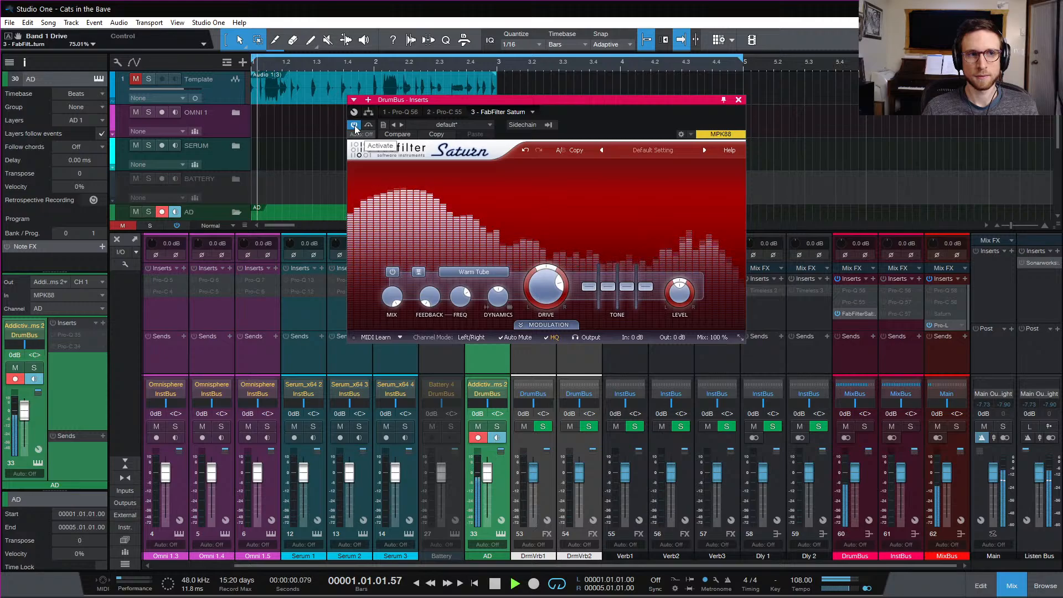
{"action": "key", "text": "space"}
{"action": "left_click", "coordinate": [354, 125]}
{"action": "key", "text": "space"}
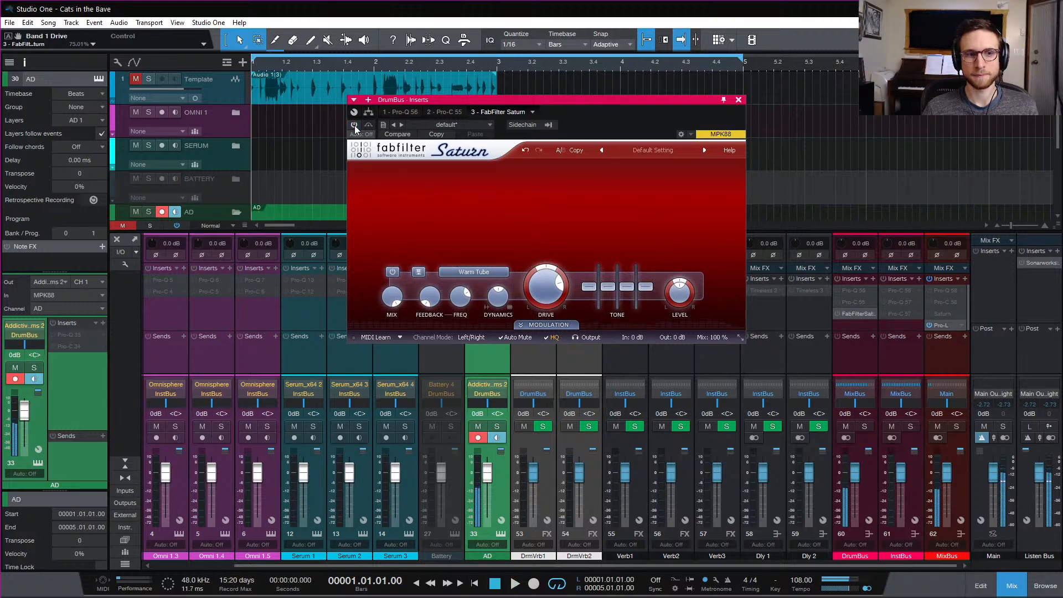
{"action": "key", "text": "space"}
{"action": "left_click", "coordinate": [354, 125]}
{"action": "key", "text": "space"}
Play back the drum loop repeatedly with the heavier saturation active to judge its effect
{"action": "key", "text": "space"}
{"action": "key", "text": "space"}
{"action": "key", "text": "space"}
{"action": "key", "text": "space"}
{"action": "key", "text": "space"}
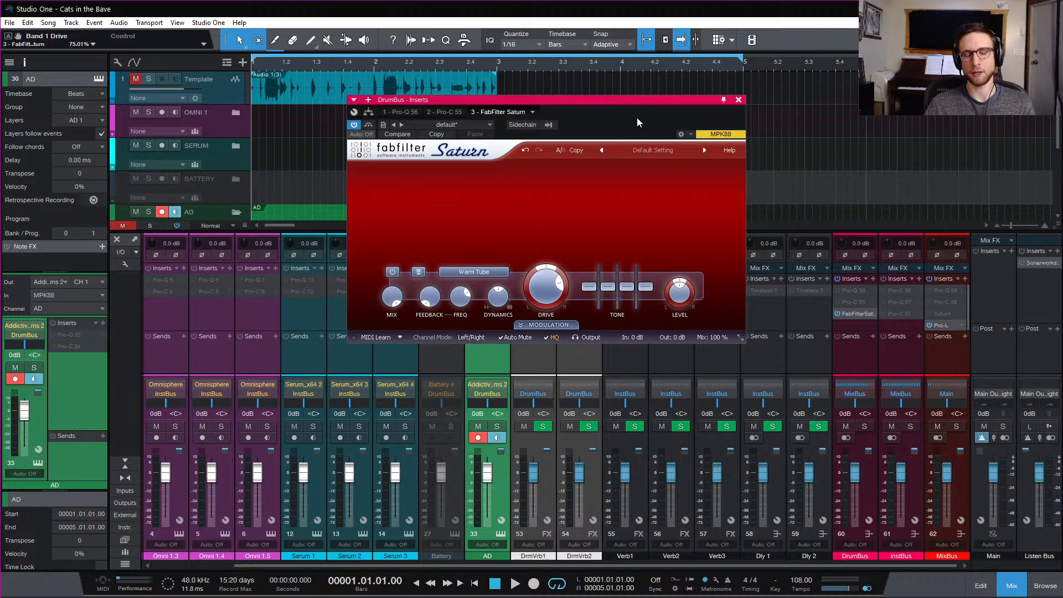
Lower Saturn's Band 1 Drive to about 57.3% while the drum loop plays
{"action": "key", "text": "space"}
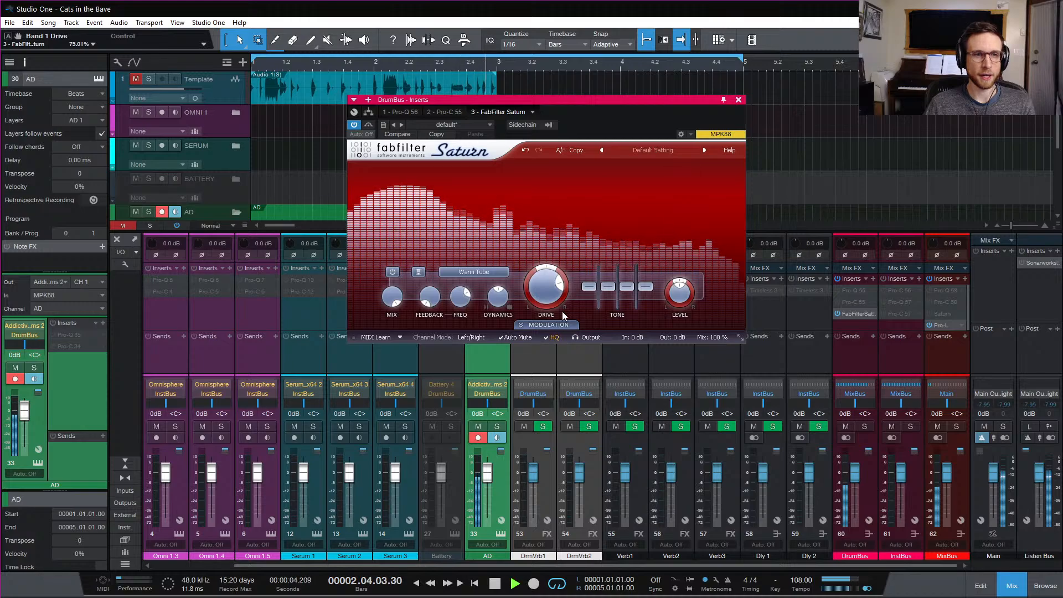
{"action": "left_click_drag", "start_coordinate": [550, 270], "coordinate": [545, 303]}
{"action": "mouse_move", "coordinate": [546, 298]}
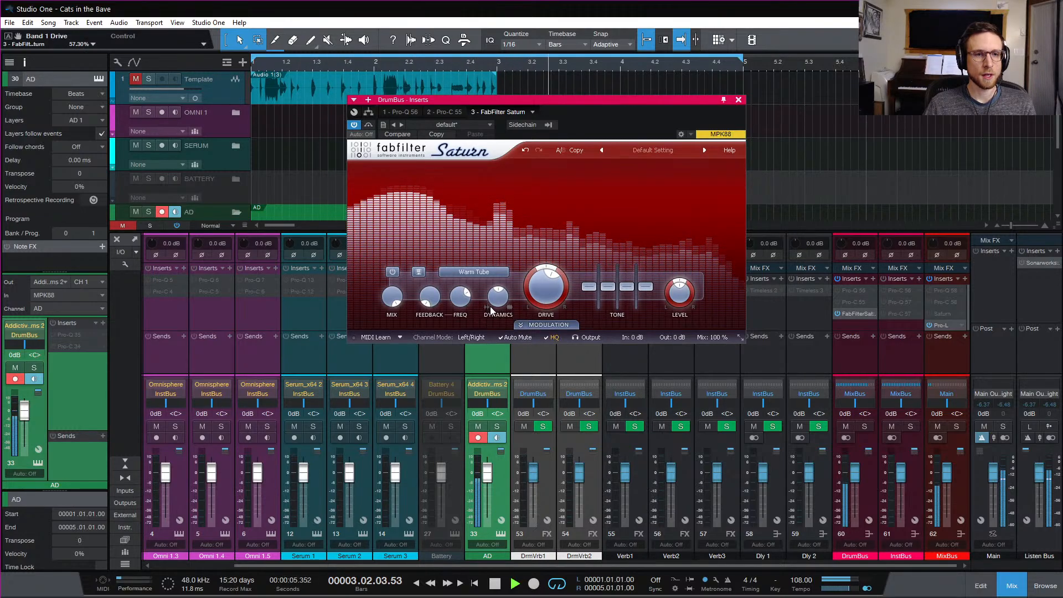
{"action": "key", "text": "space"}
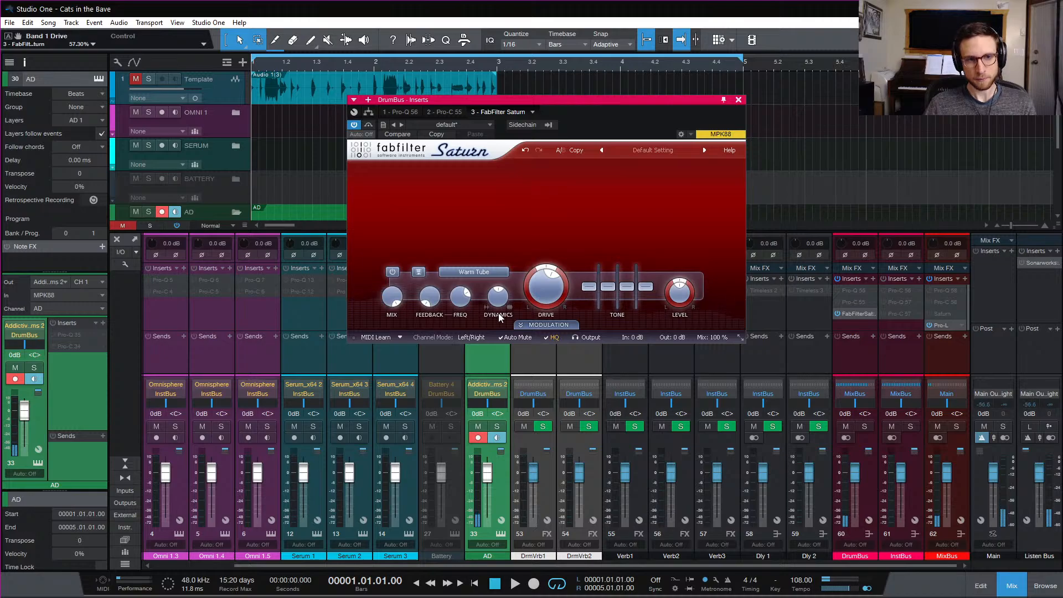
Try Saturn's Band 1 Dynamics at -1.000 and 1.000 and audition the drums
{"action": "mouse_move", "coordinate": [500, 302]}
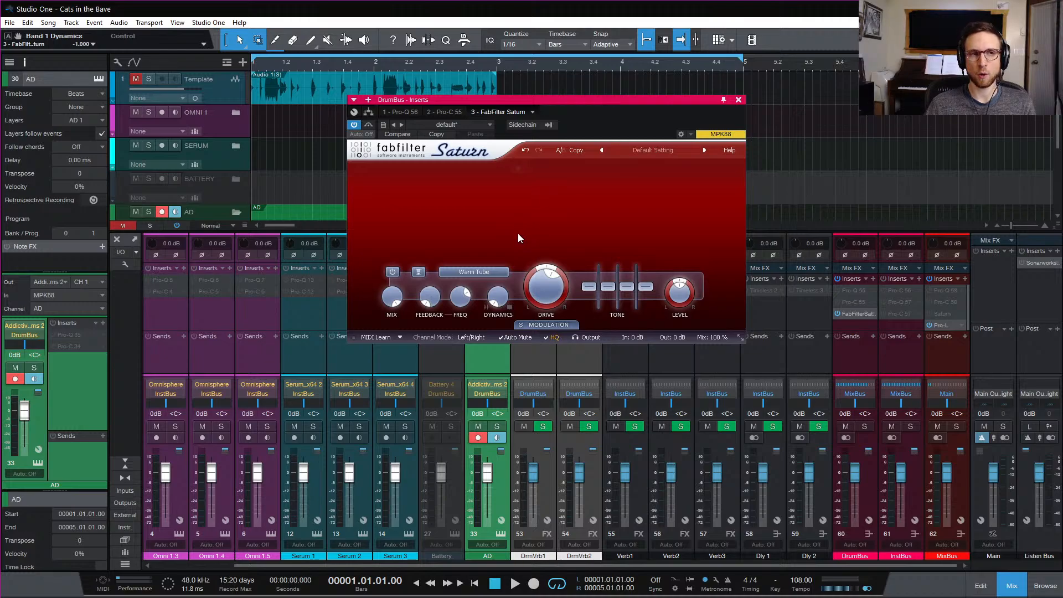
{"action": "key", "text": "space"}
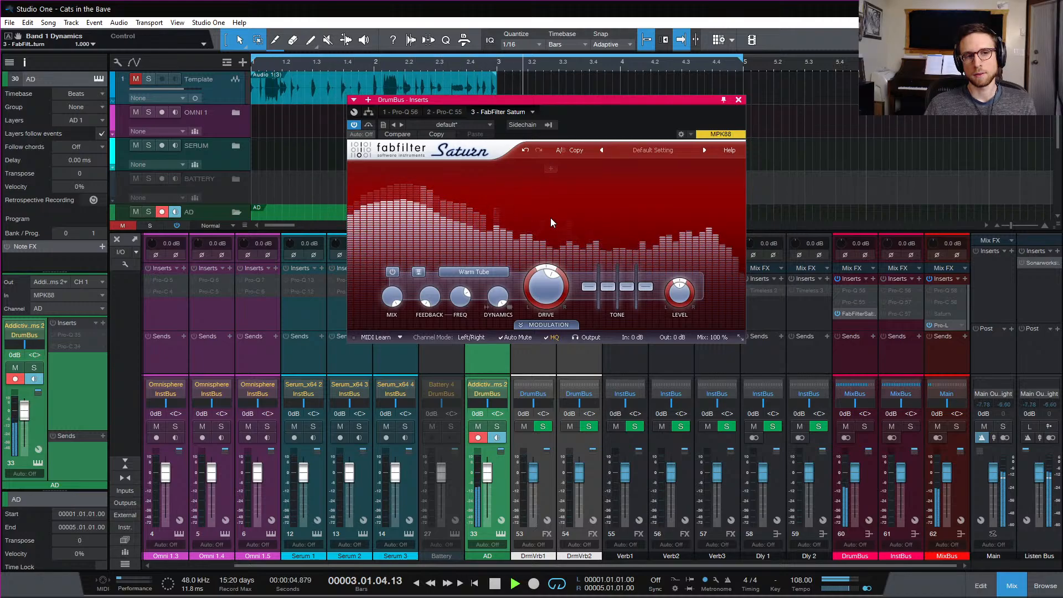
{"action": "key", "text": "space"}
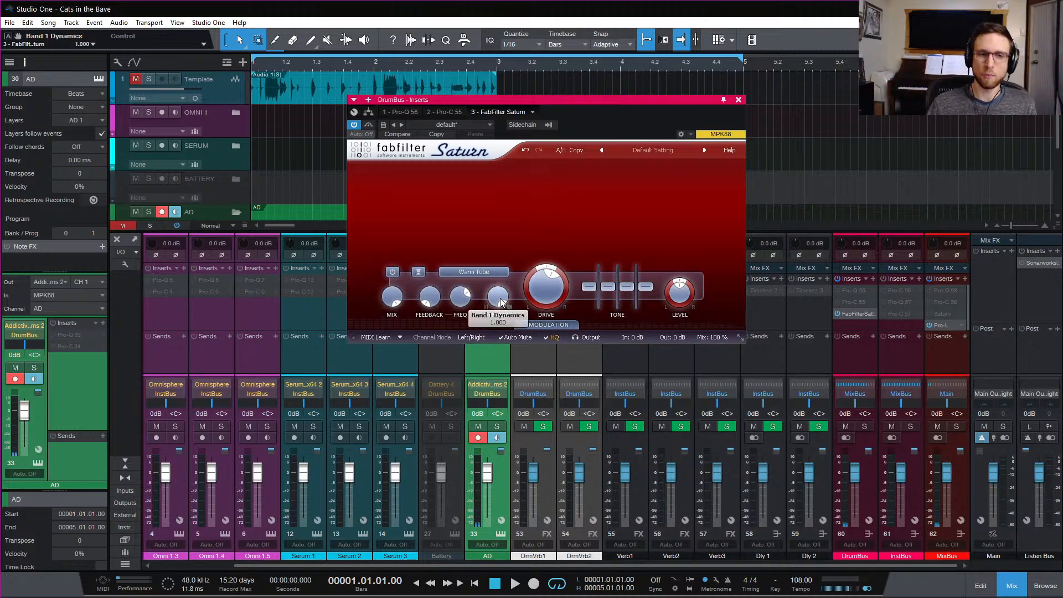
Set Saturn's Band 1 Dynamics to about 0.43, audition the drum loop and close the plug-in window
{"action": "mouse_move", "coordinate": [498, 295]}
{"action": "left_mouse_down"}
{"action": "mouse_move", "coordinate": [493, 327]}
{"action": "mouse_move", "coordinate": [495, 304]}
{"action": "mouse_move", "coordinate": [497, 314]}
{"action": "left_mouse_up"}
{"action": "key", "text": "space"}
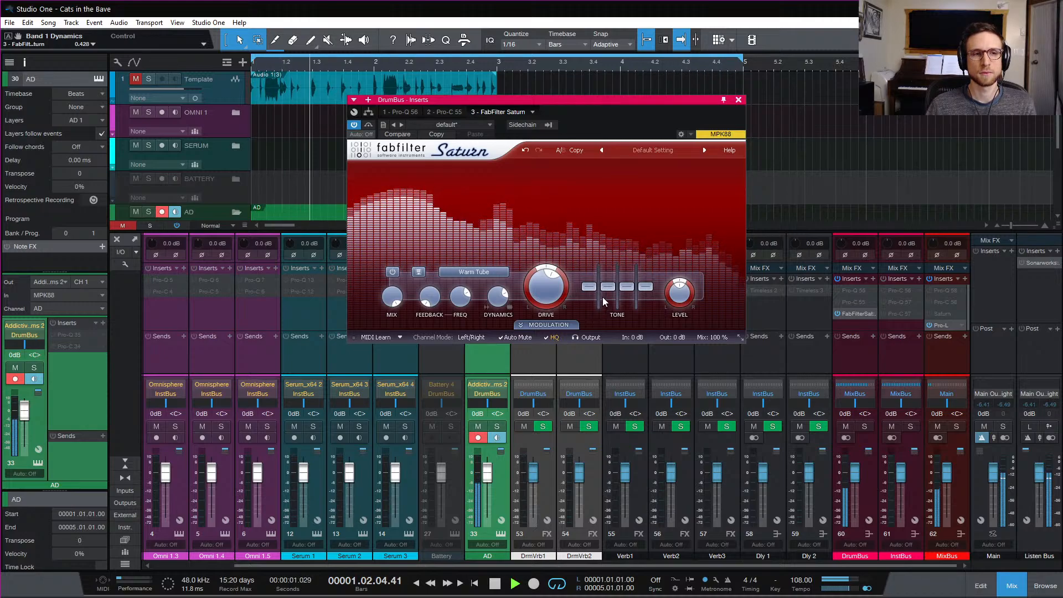
{"action": "left_click", "coordinate": [738, 100]}
{"action": "key", "text": "space"}
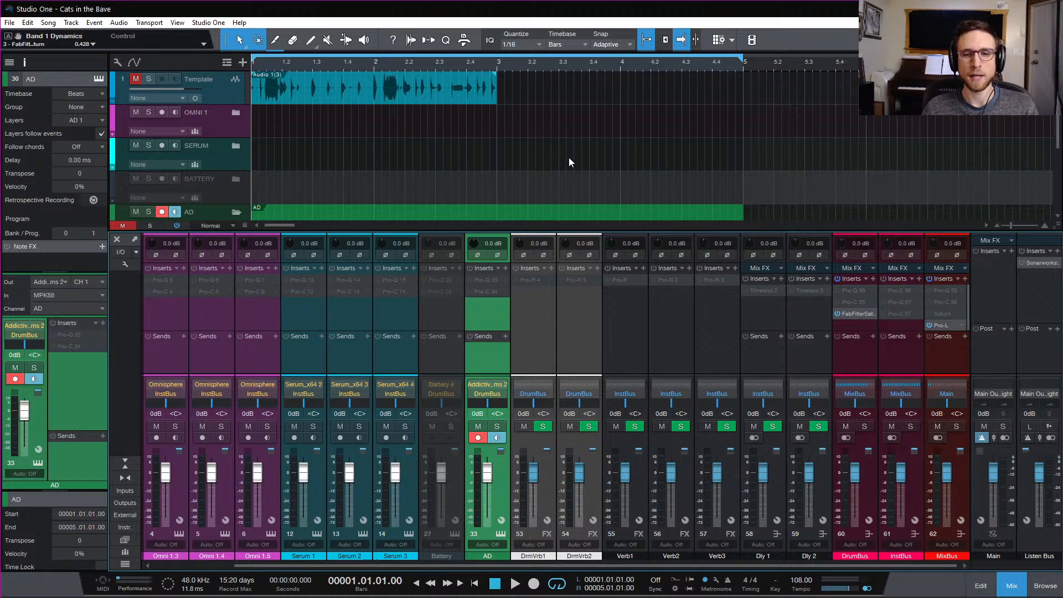
Reopen Saturn on the drum bus, lower Band 1 Drive to about 51.6%, audition the result and close the plug-in
{"action": "key", "text": "space"}
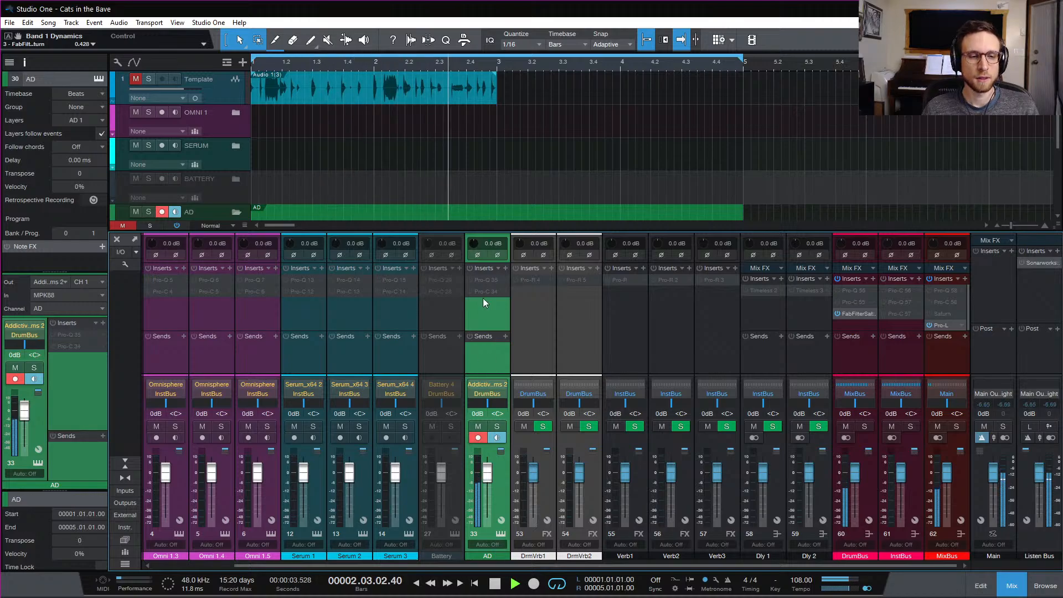
{"action": "key", "text": "space"}
{"action": "double_click", "coordinate": [854, 313]}
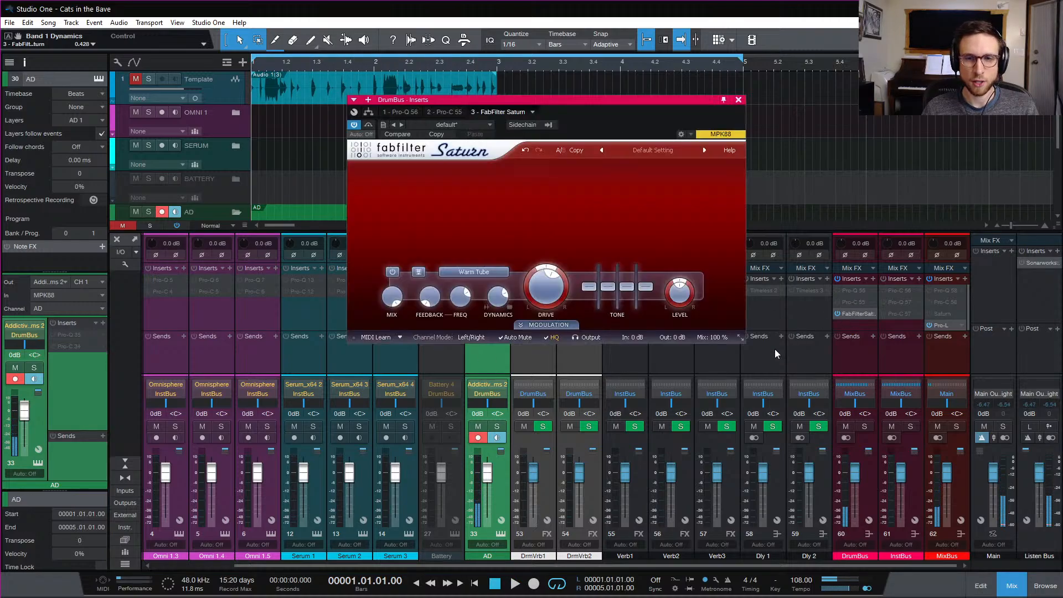
{"action": "mouse_move", "coordinate": [550, 307]}
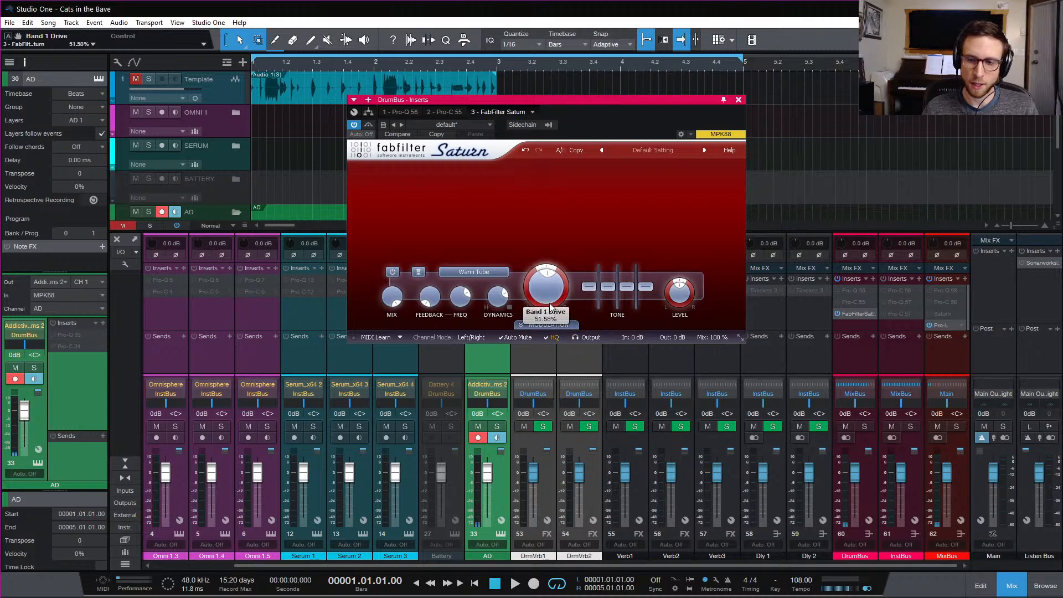
{"action": "key", "text": "space"}
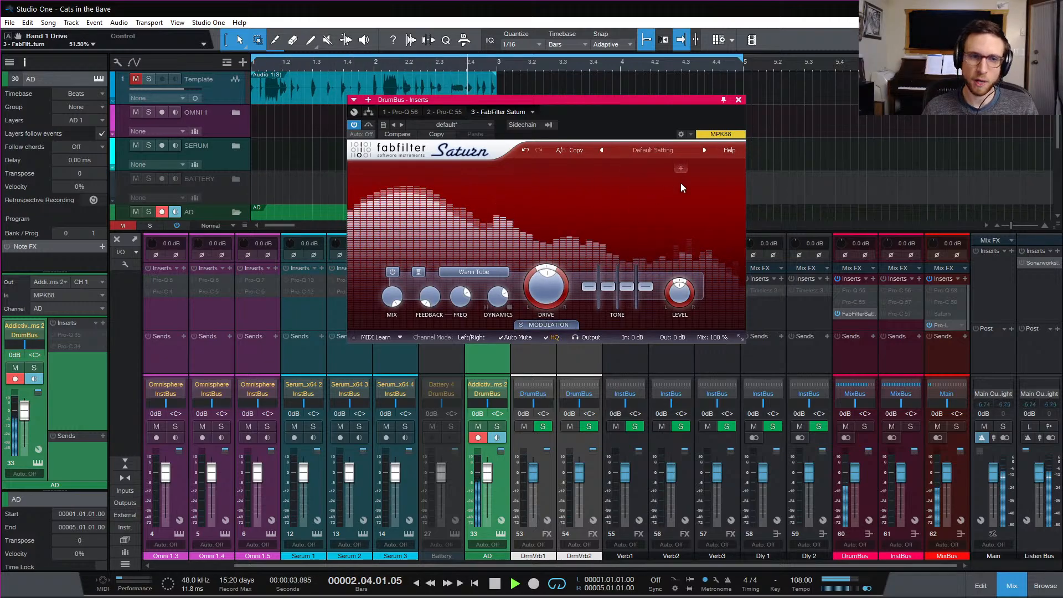
{"action": "key", "text": "space"}
{"action": "left_click", "coordinate": [739, 99]}
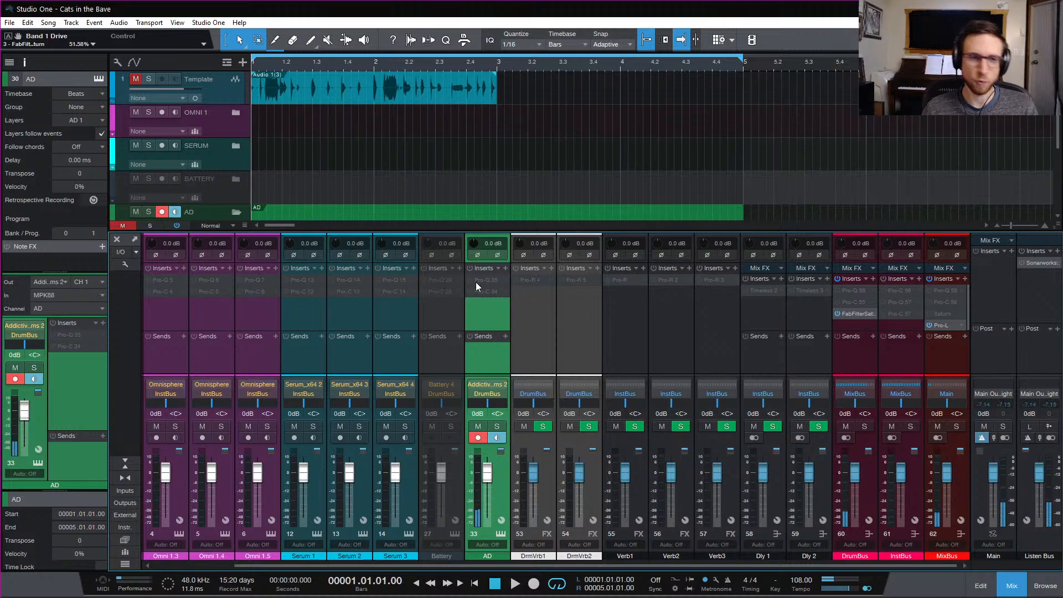
Activate the Pro-Q 56 insert on the drum bus and open its equalizer window
{"action": "right_click", "coordinate": [855, 291]}
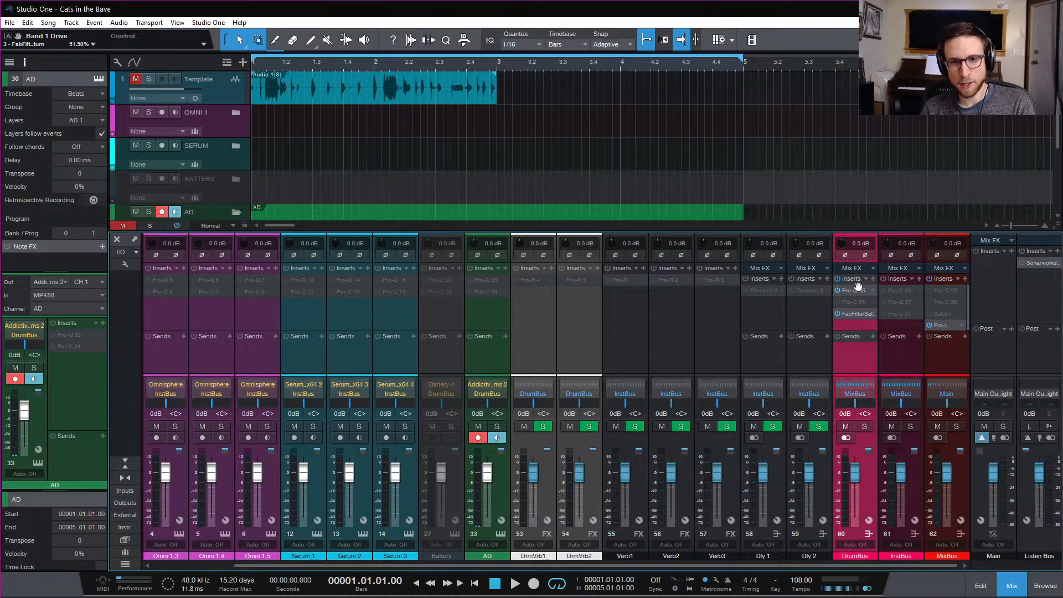
{"action": "left_click", "coordinate": [853, 290]}
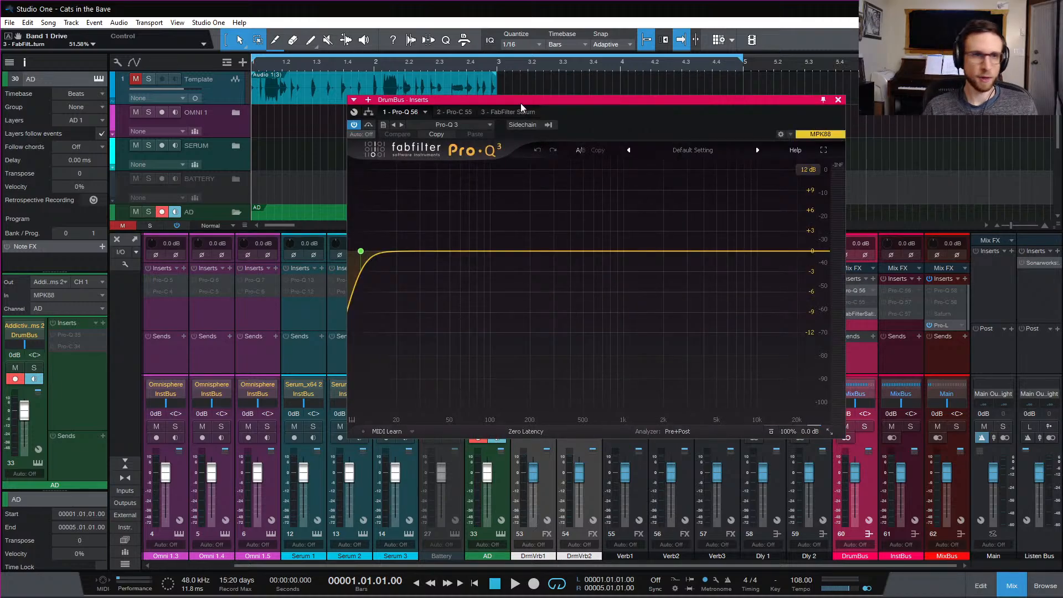
{"action": "left_click_drag", "start_coordinate": [533, 101], "coordinate": [503, 85]}
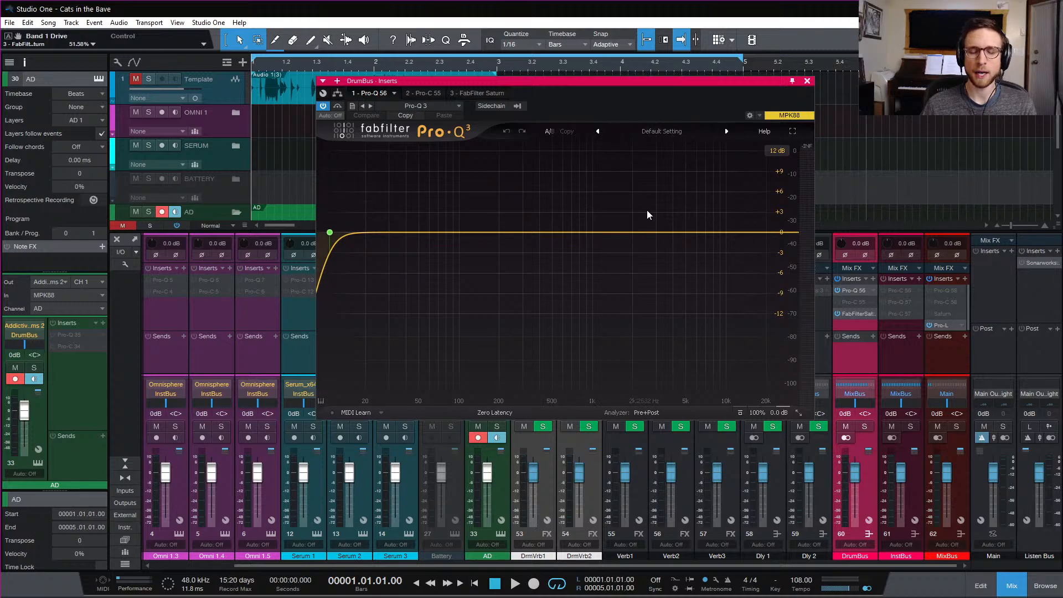
During playback, move the drum bus equalizer's low-cut band to about 43.9 Hz with a Q of about 0.81
{"action": "key", "text": "space"}
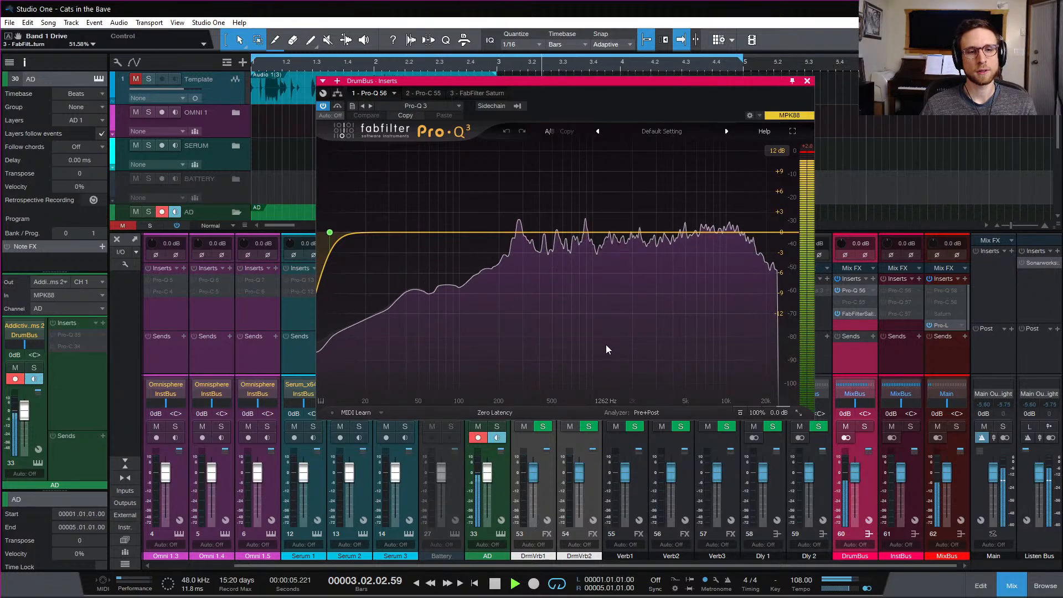
{"action": "mouse_move", "coordinate": [606, 344]}
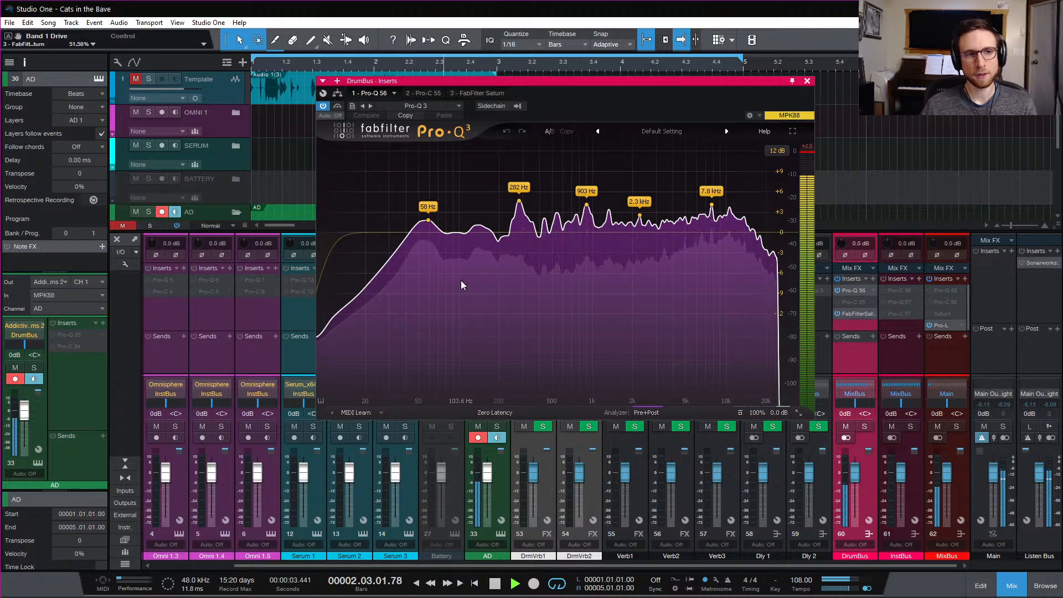
{"action": "left_click", "coordinate": [330, 234]}
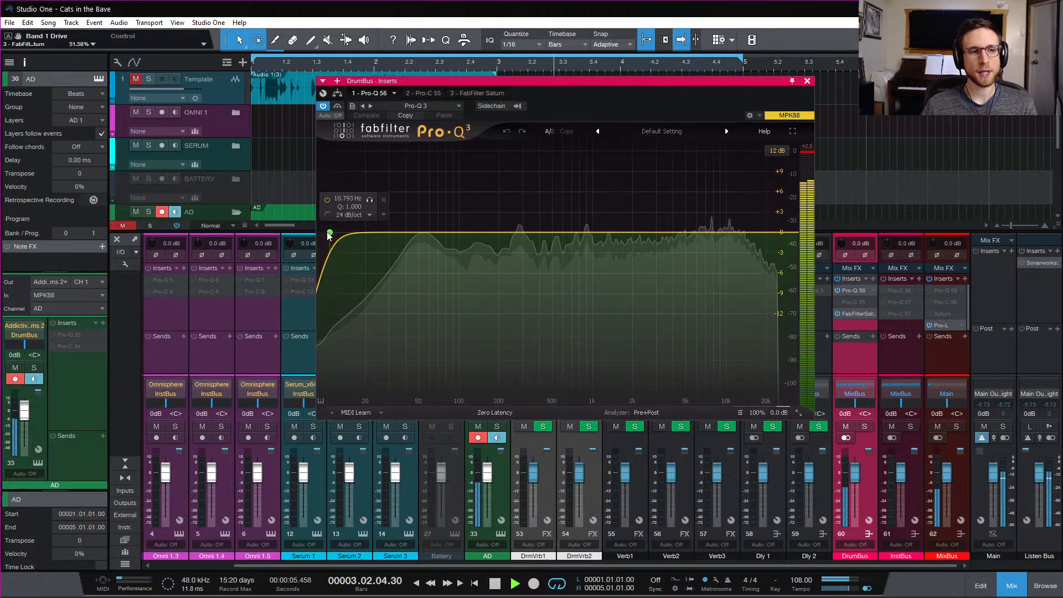
{"action": "left_click_drag", "start_coordinate": [329, 233], "coordinate": [414, 245]}
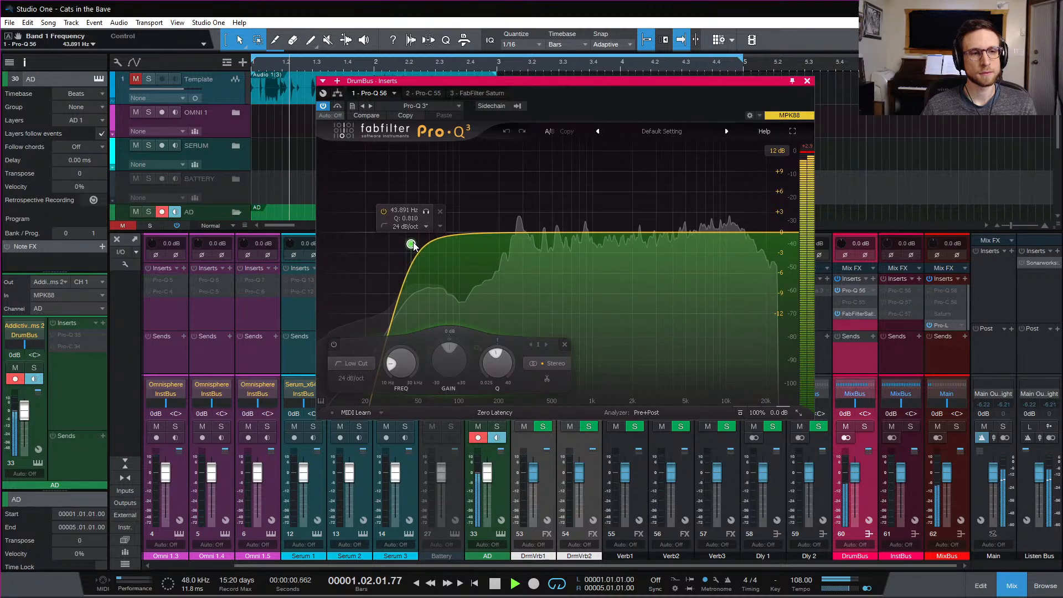
Compare the drums with the low-cut band disabled and enabled, close the equalizer and replay the loop
{"action": "left_click", "coordinate": [386, 210]}
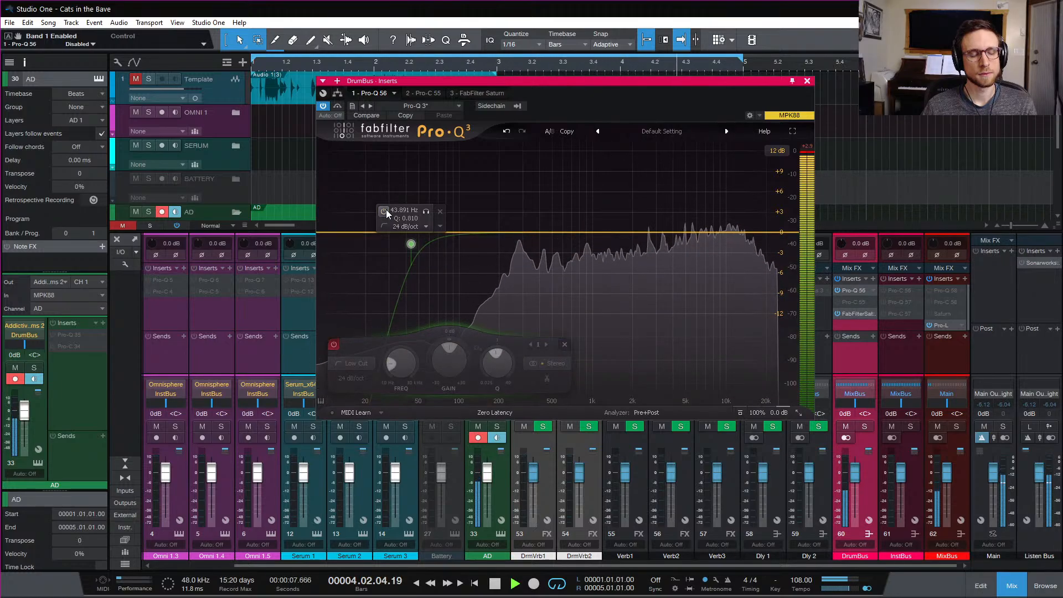
{"action": "left_click", "coordinate": [387, 211]}
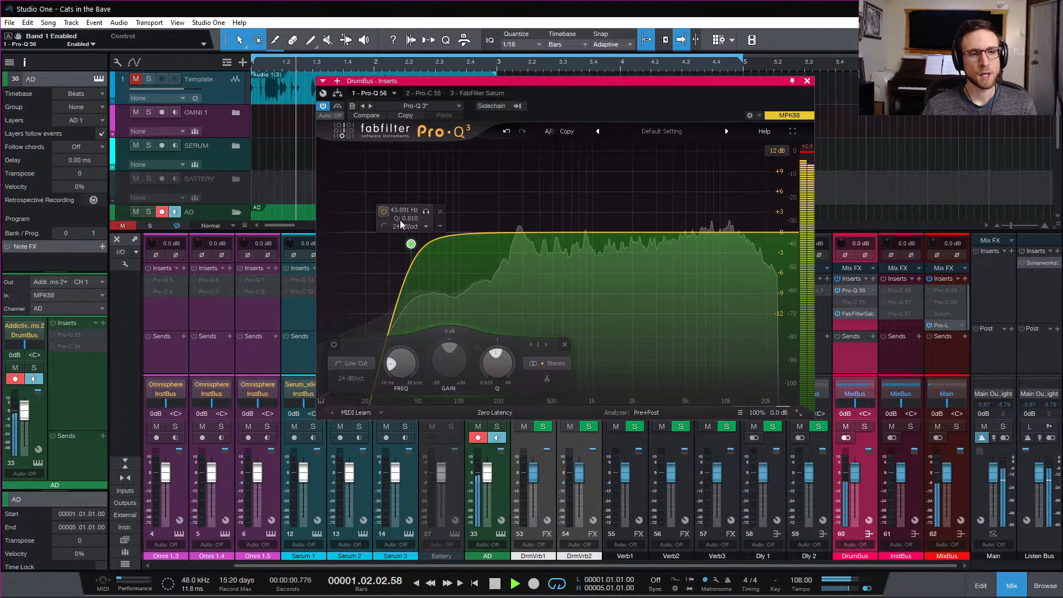
{"action": "key", "text": "space"}
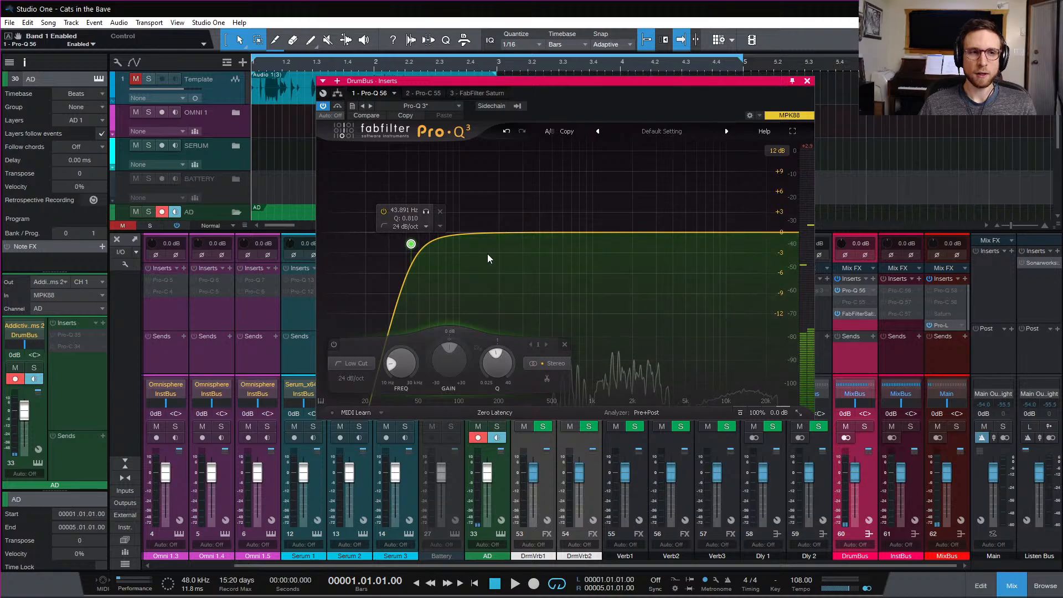
{"action": "left_click", "coordinate": [808, 81]}
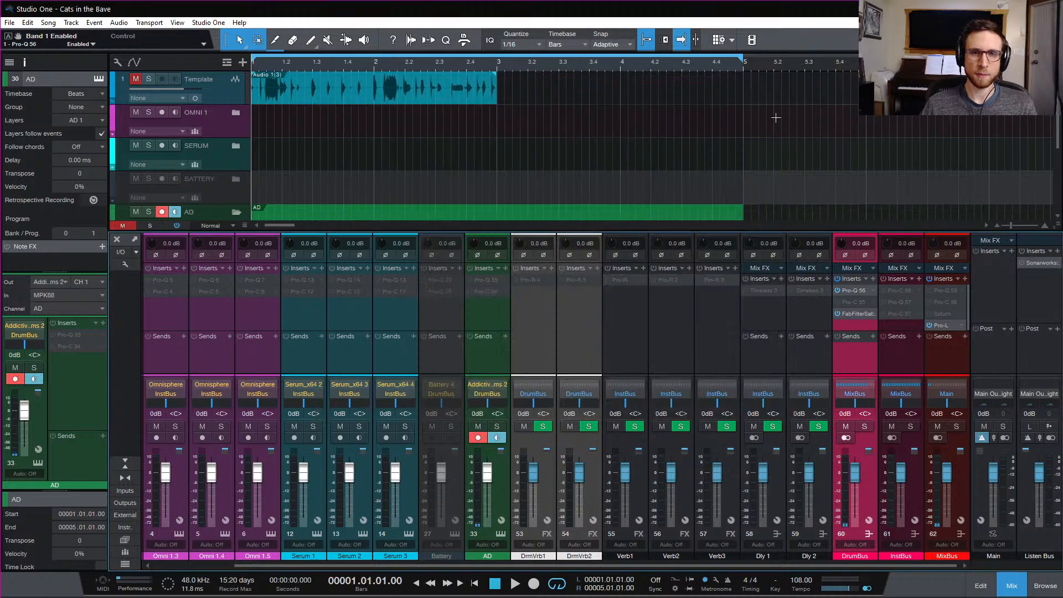
{"action": "key", "text": "space"}
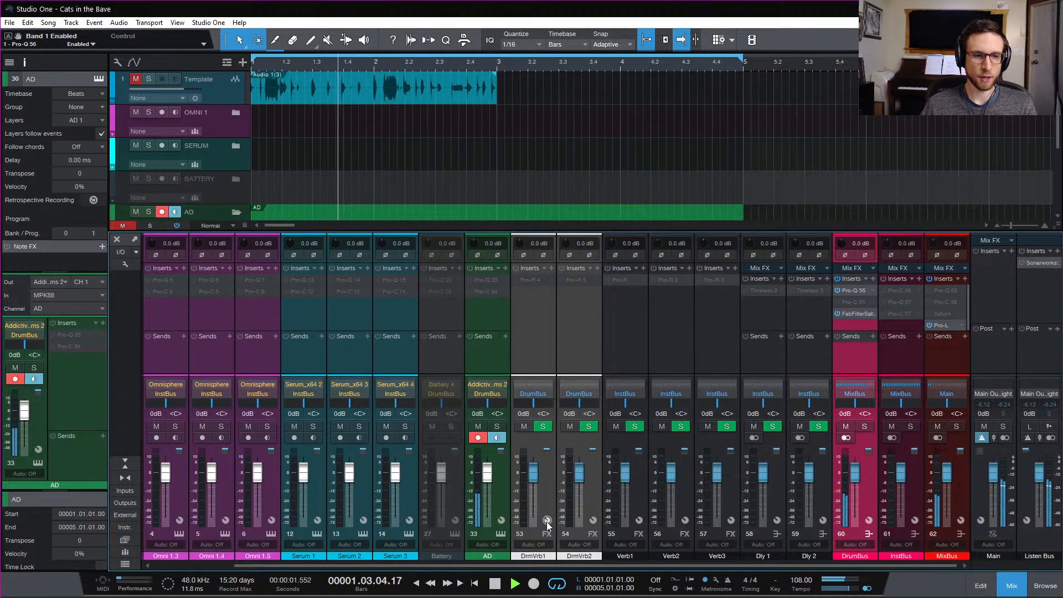
Open the AD channel's Addictive Drums 2 instrument, stop playback and open the snare's edit page
{"action": "left_click", "coordinate": [501, 534]}
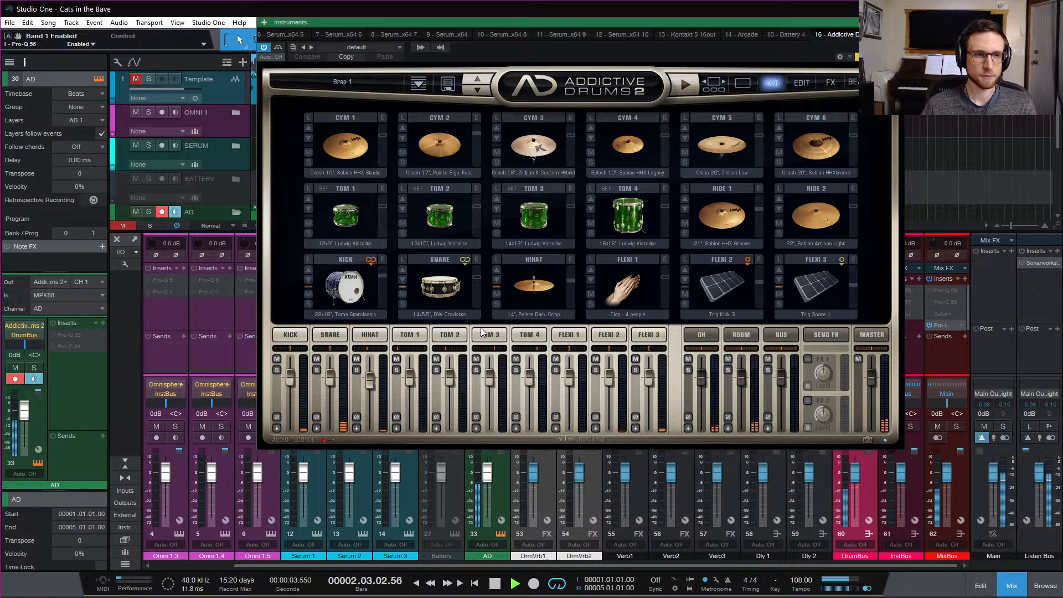
{"action": "key", "text": "space"}
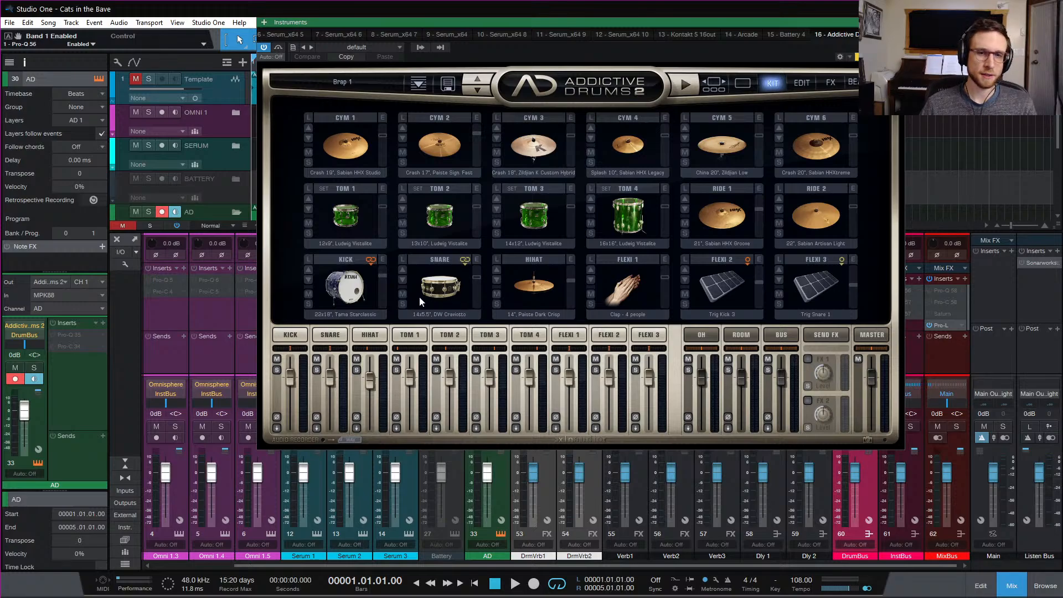
{"action": "left_click", "coordinate": [476, 258]}
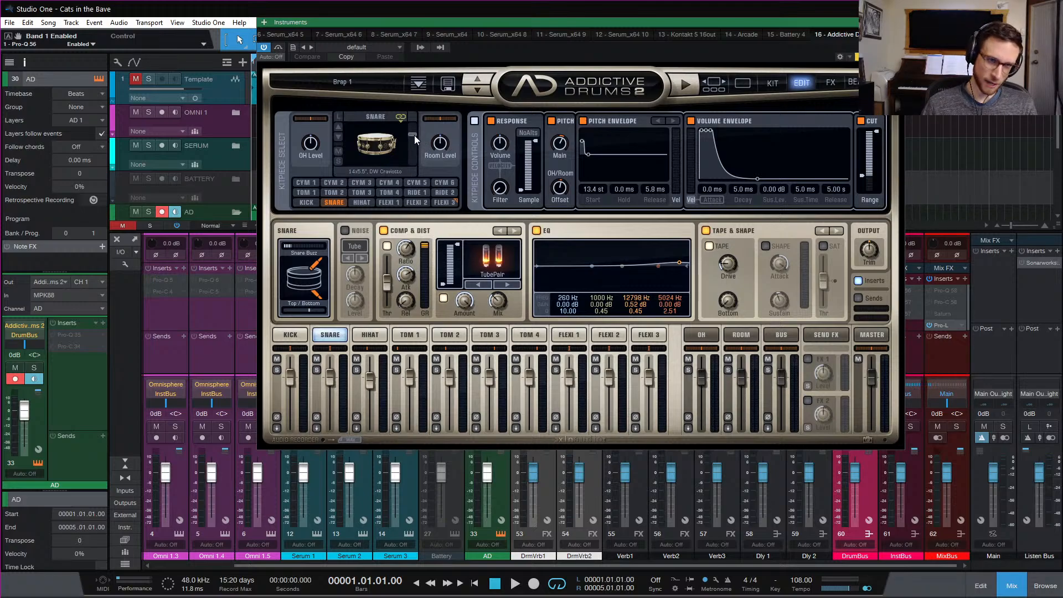
Lower the snare kitpiece level to about -3.28 dB and audition the drum loop
{"action": "key", "text": "space"}
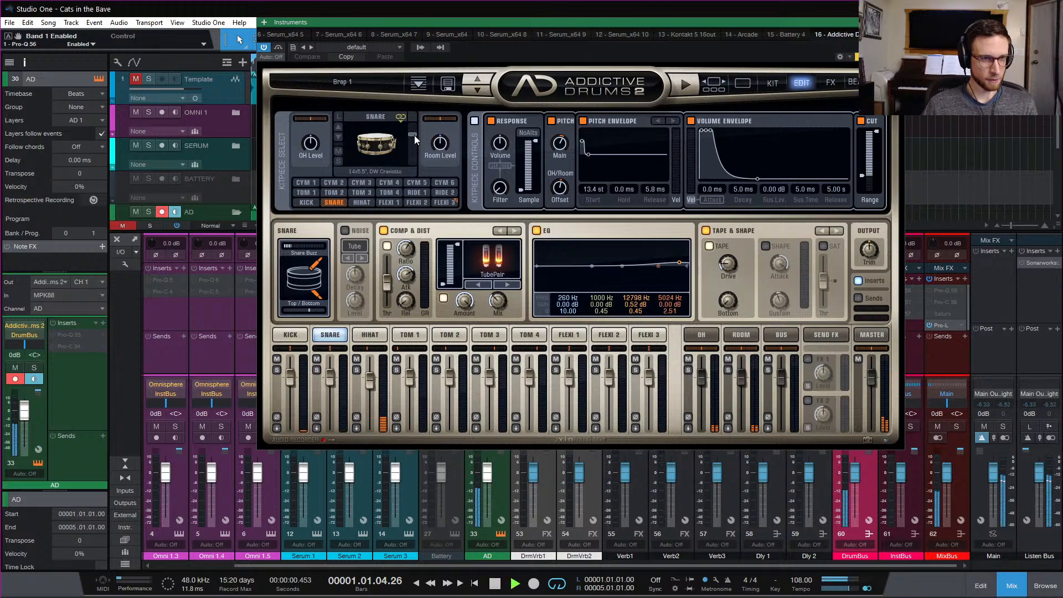
{"action": "key", "text": "space"}
{"action": "left_click", "coordinate": [414, 135]}
{"action": "left_click_drag", "start_coordinate": [414, 135], "coordinate": [414, 138]}
{"action": "key", "text": "space"}
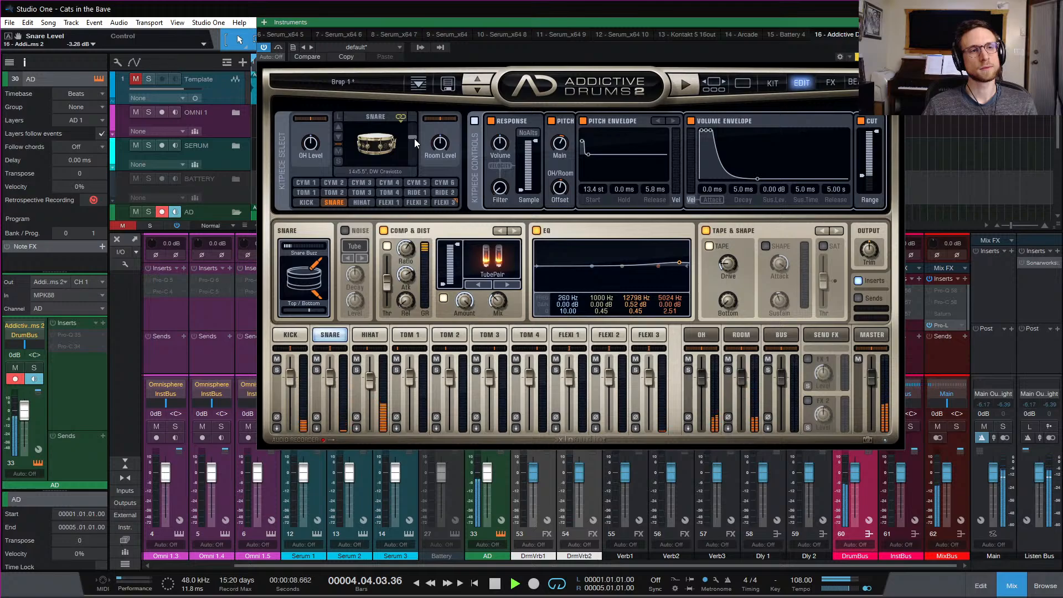
{"action": "key", "text": "space"}
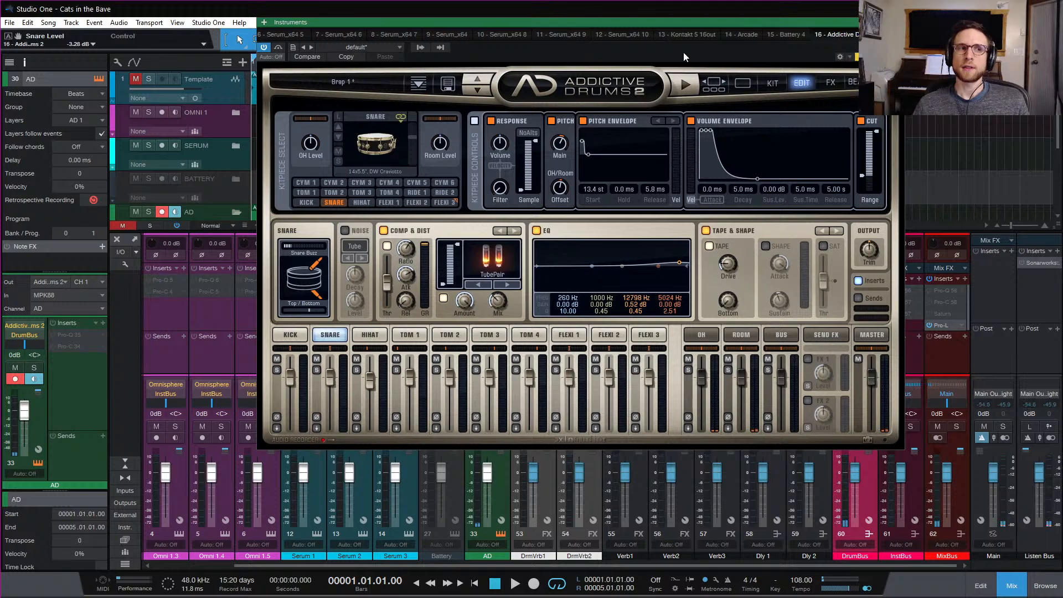
Lower the Listen Bus volume to -18.5 dB and replay the drum loop at the quieter level
{"action": "left_click_drag", "start_coordinate": [685, 22], "coordinate": [683, 54]}
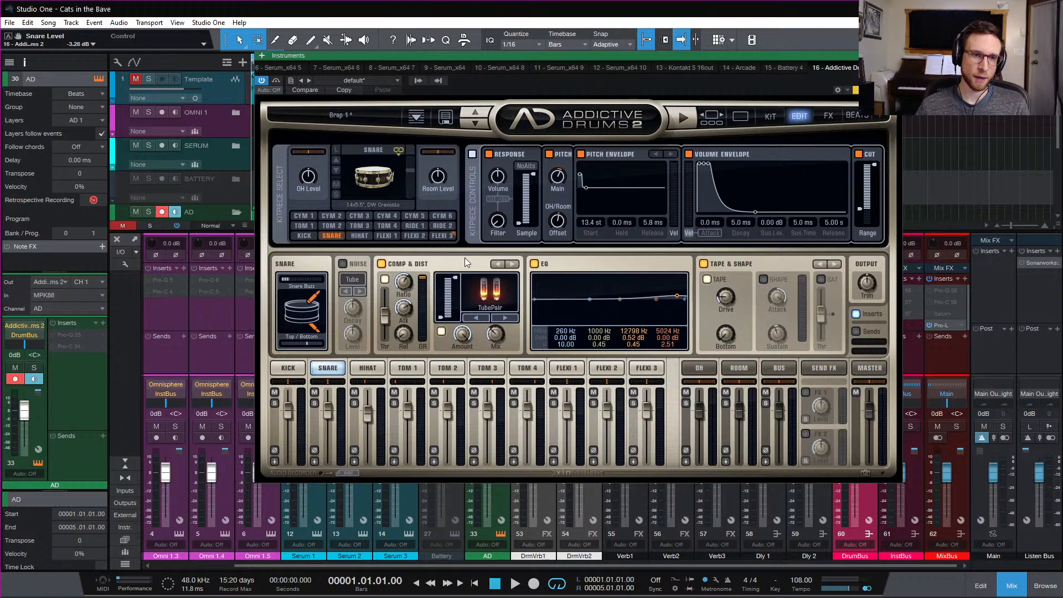
{"action": "key", "text": "space"}
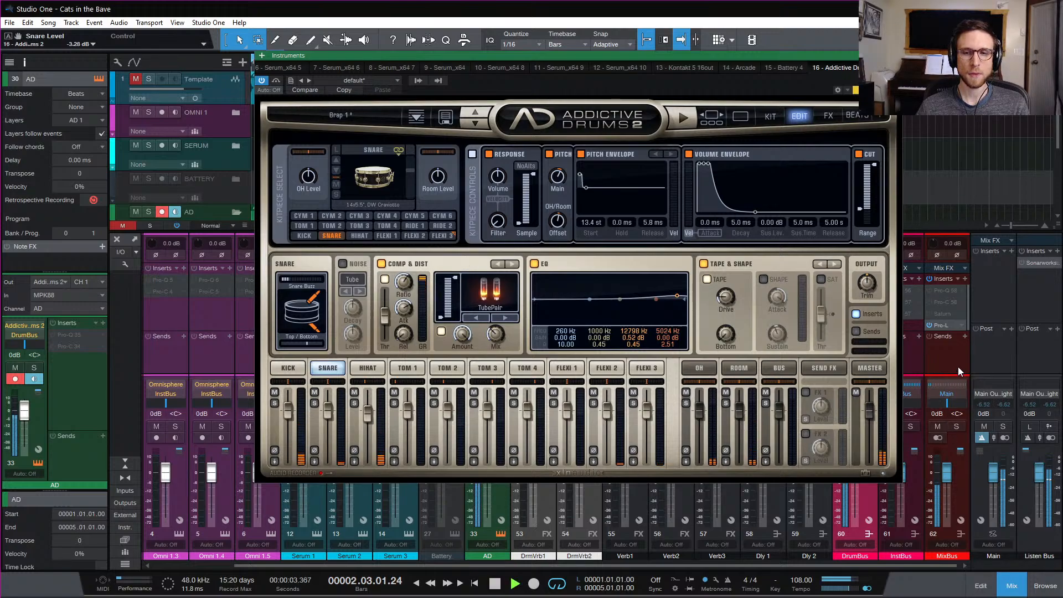
{"action": "key", "text": "space"}
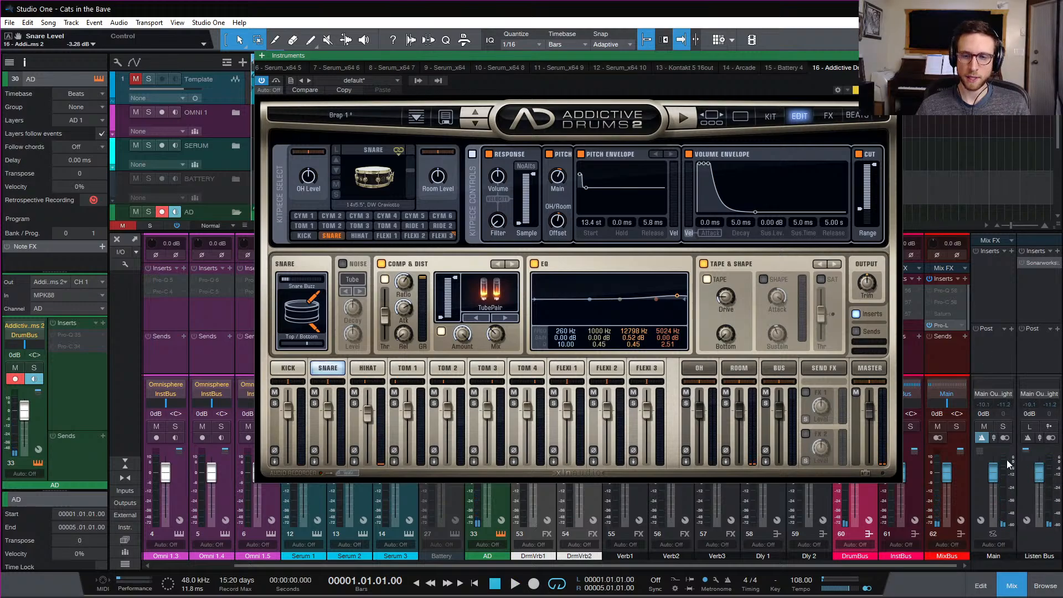
{"action": "left_click_drag", "start_coordinate": [1039, 476], "coordinate": [1043, 490]}
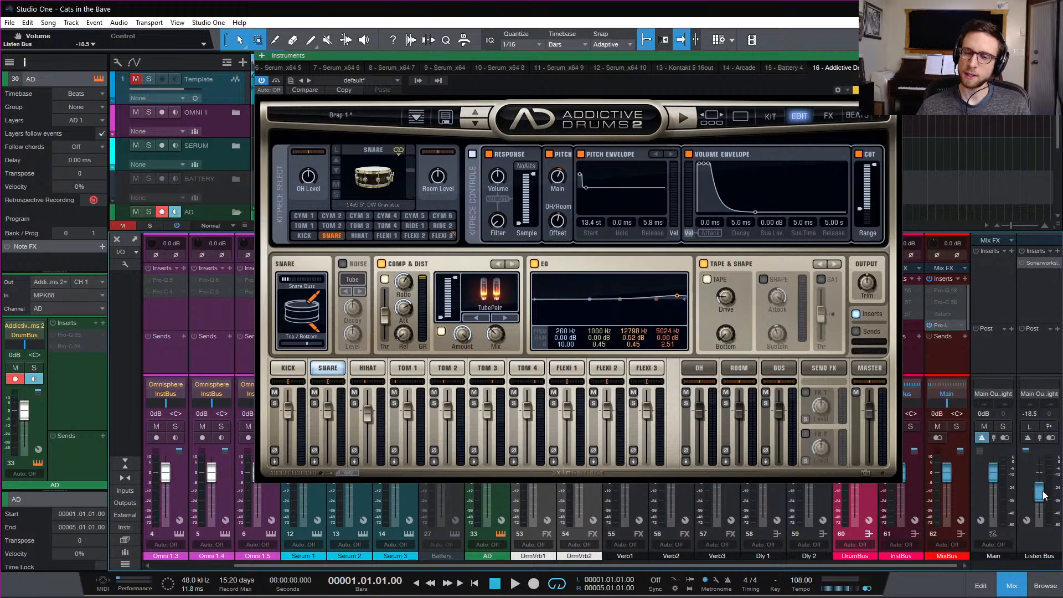
{"action": "key", "text": "space"}
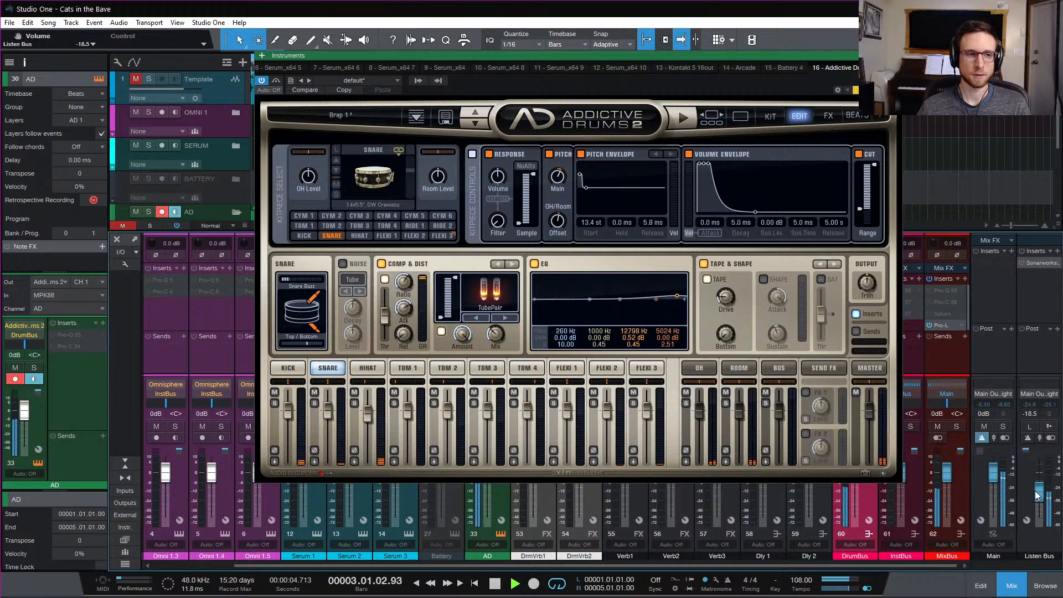
Move the drum instrument clear of the mixer buses and raise the snare level to about -2.62 dB during playback
{"action": "left_click_drag", "start_coordinate": [593, 57], "coordinate": [966, 86]}
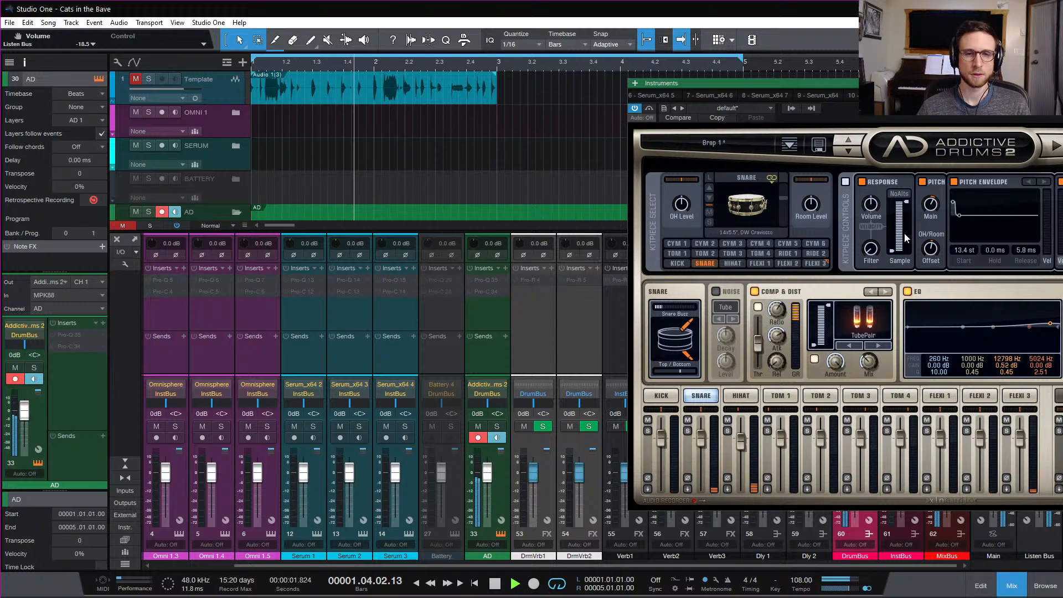
{"action": "left_click_drag", "start_coordinate": [991, 86], "coordinate": [553, 44]}
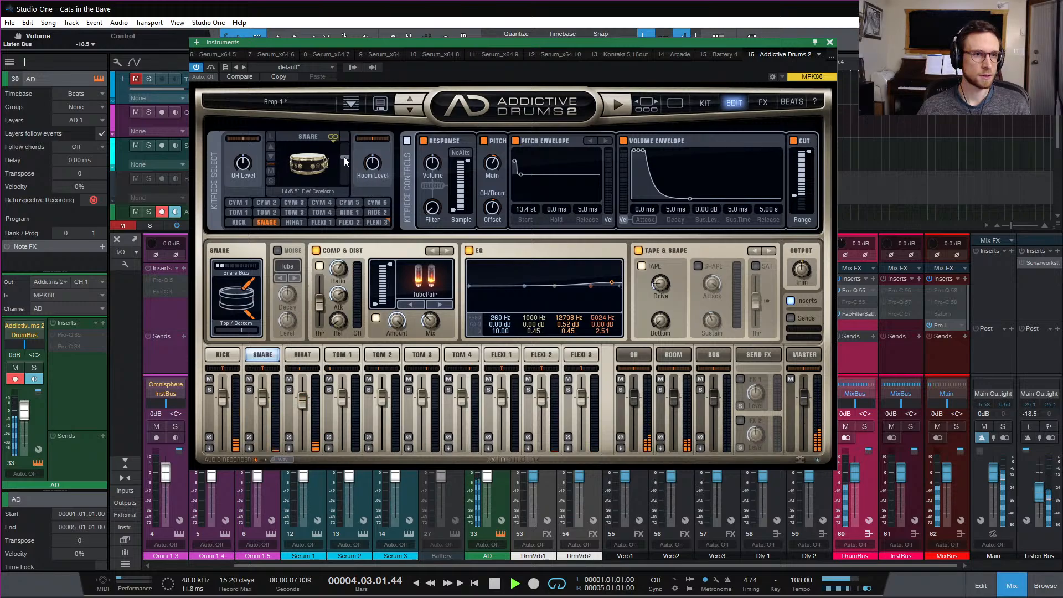
{"action": "mouse_move", "coordinate": [344, 156]}
{"action": "scroll", "coordinate": [344, 156], "scroll_direction": "up", "scroll_amount": 2}
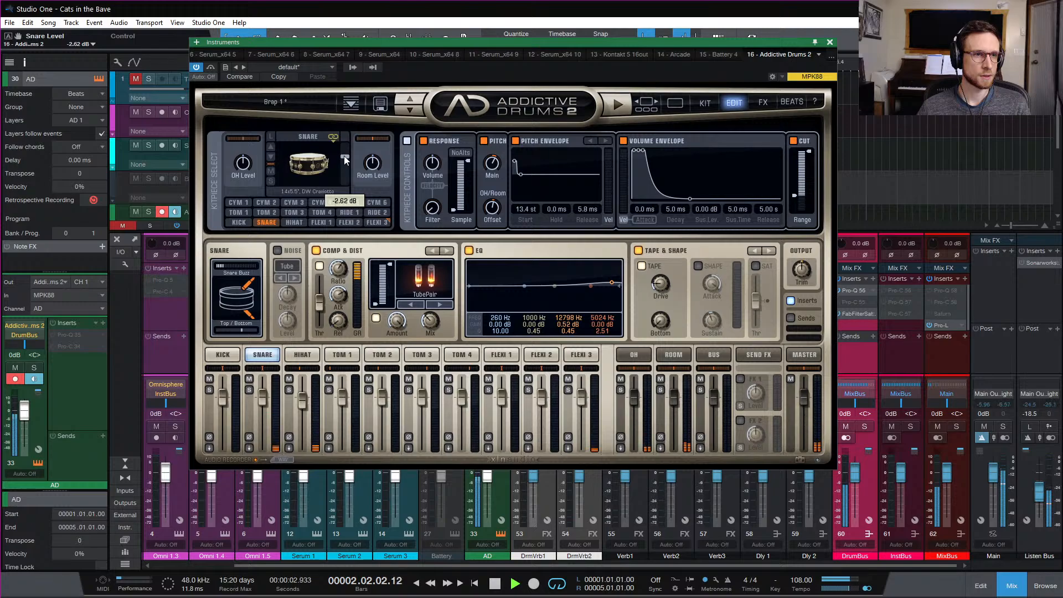
{"action": "scroll", "coordinate": [344, 158], "scroll_direction": "up", "scroll_amount": 2}
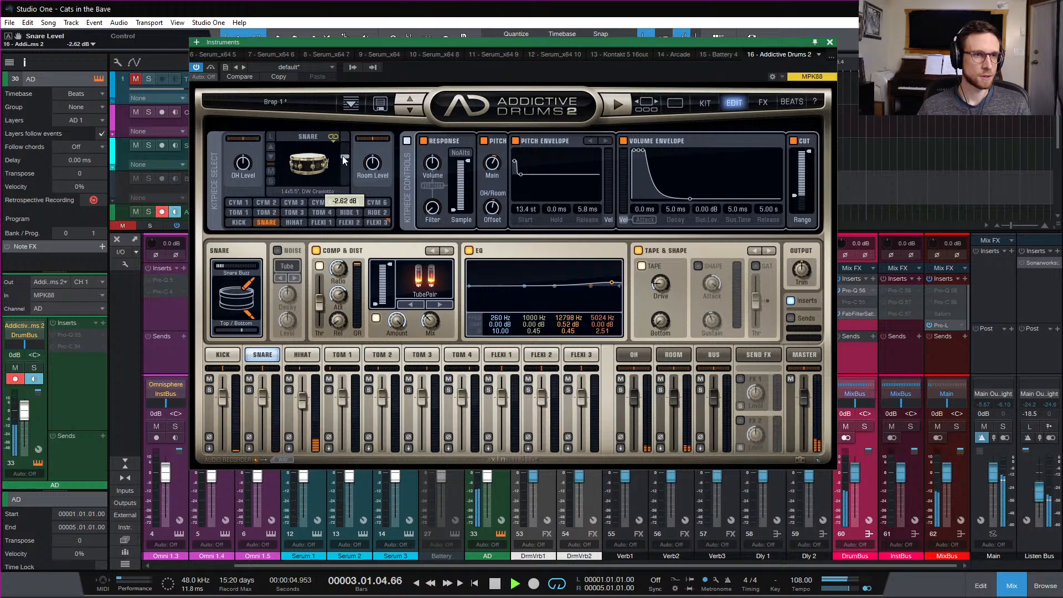
{"action": "scroll", "coordinate": [344, 159], "scroll_direction": "down", "scroll_amount": 2}
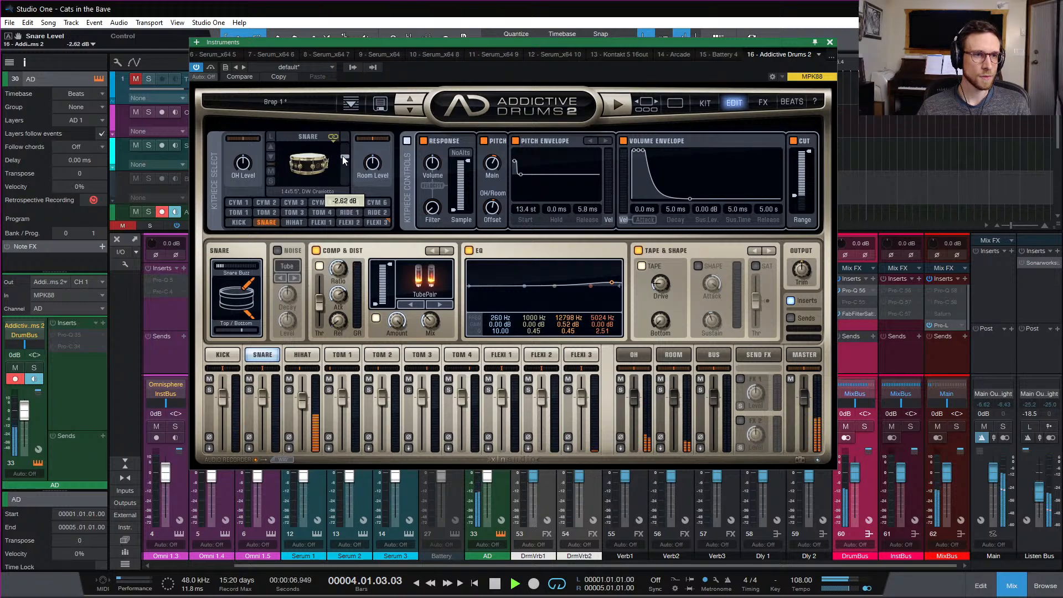
{"action": "key", "text": "space"}
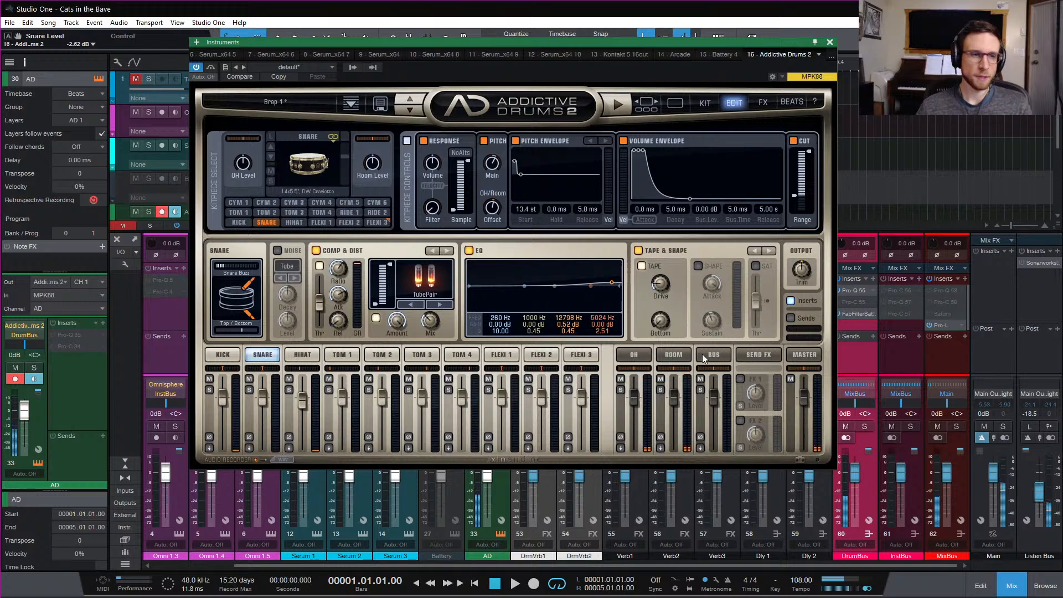
Reset the Listen Bus volume to 0 dB and close the Addictive Drums 2 window
{"action": "left_click", "coordinate": [1041, 493], "text": "ctrl"}
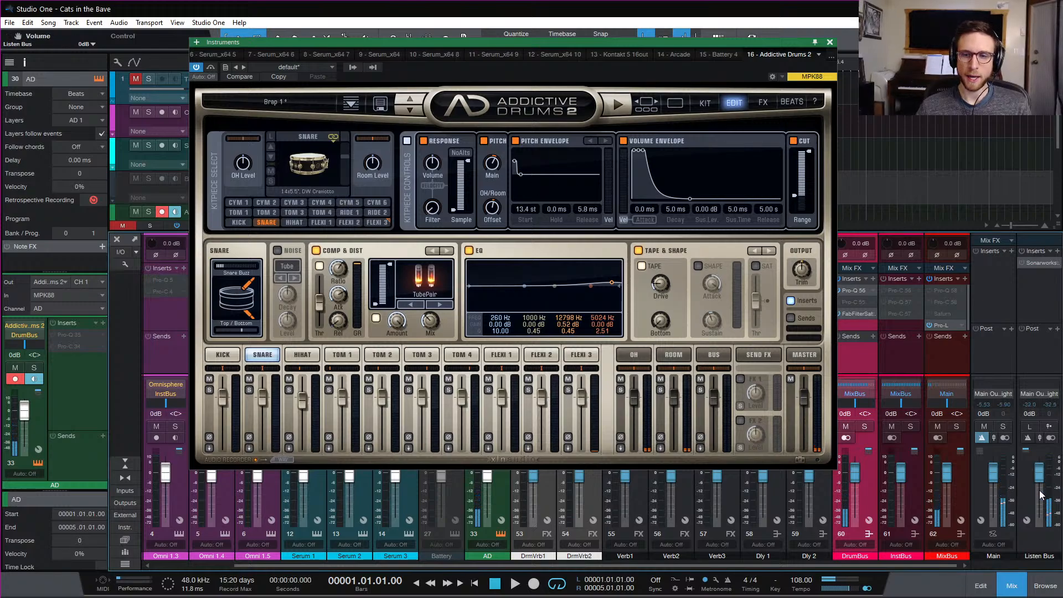
{"action": "left_click", "coordinate": [830, 43]}
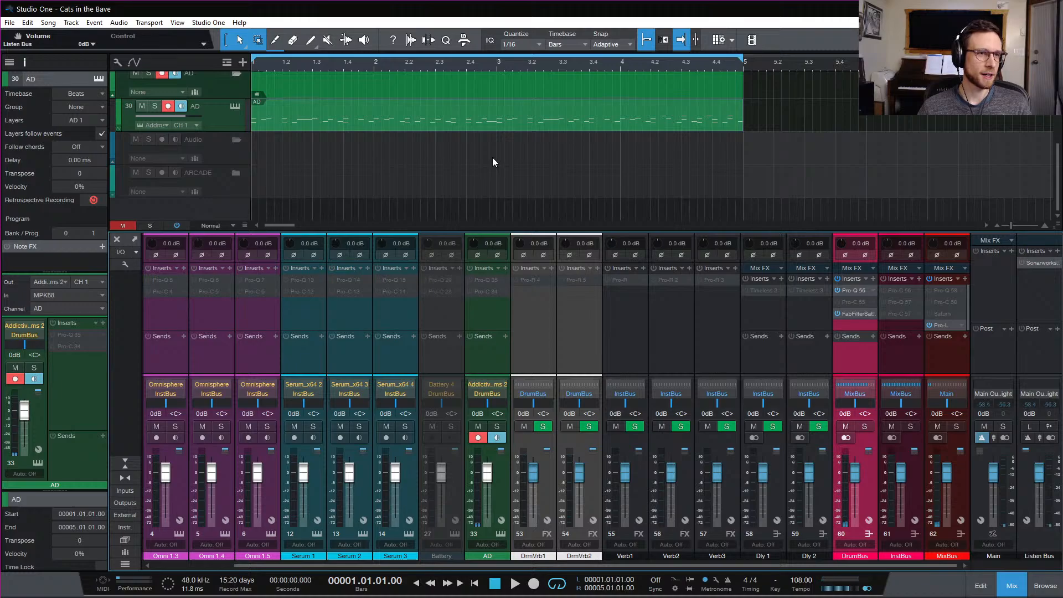
{"action": "scroll", "coordinate": [493, 157], "scroll_direction": "up", "scroll_amount": 3}
{"action": "scroll", "coordinate": [493, 158], "scroll_direction": "down", "scroll_amount": 3}
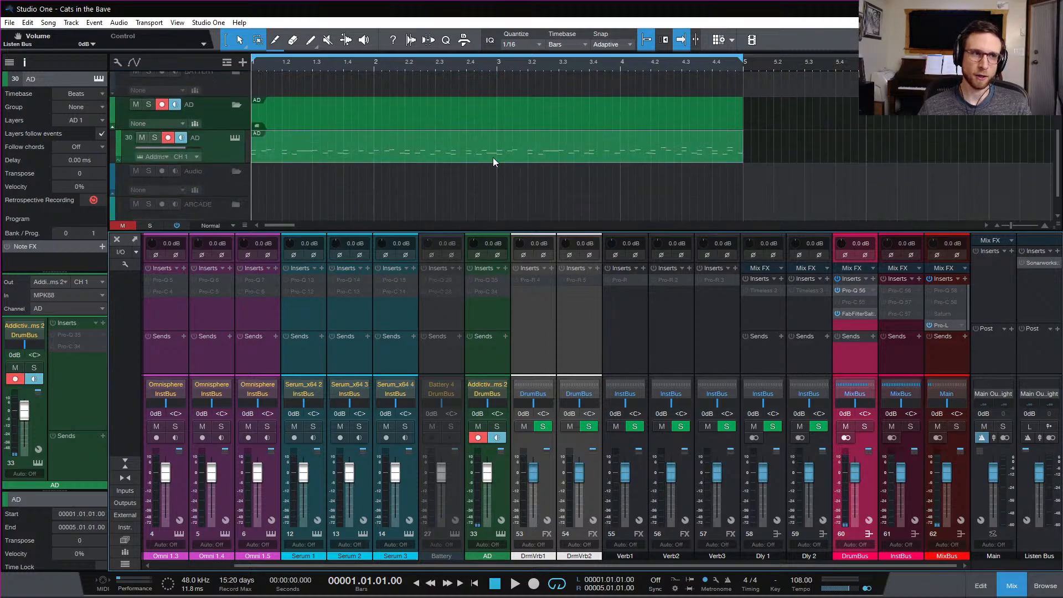
{"action": "scroll", "coordinate": [508, 189], "scroll_direction": "down", "scroll_amount": 1}
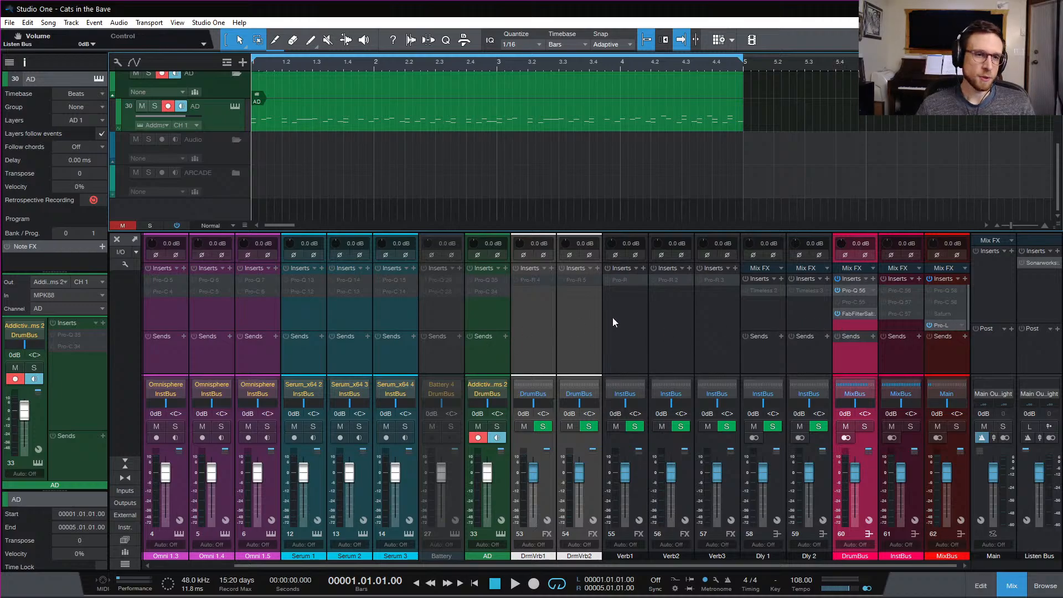
{"action": "scroll", "coordinate": [613, 322], "scroll_direction": "left", "scroll_amount": 2}
{"action": "scroll", "coordinate": [611, 325], "scroll_direction": "right", "scroll_amount": 2}
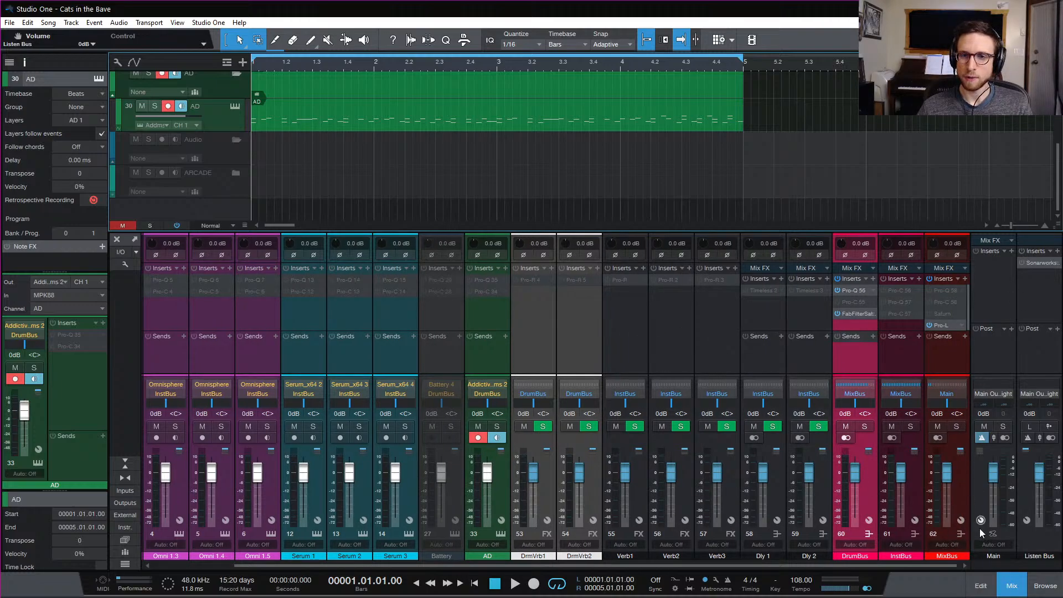
Hide the mixer console, expand the SERUM folder track and open the Serum 1 instrument
{"action": "left_click", "coordinate": [1009, 590]}
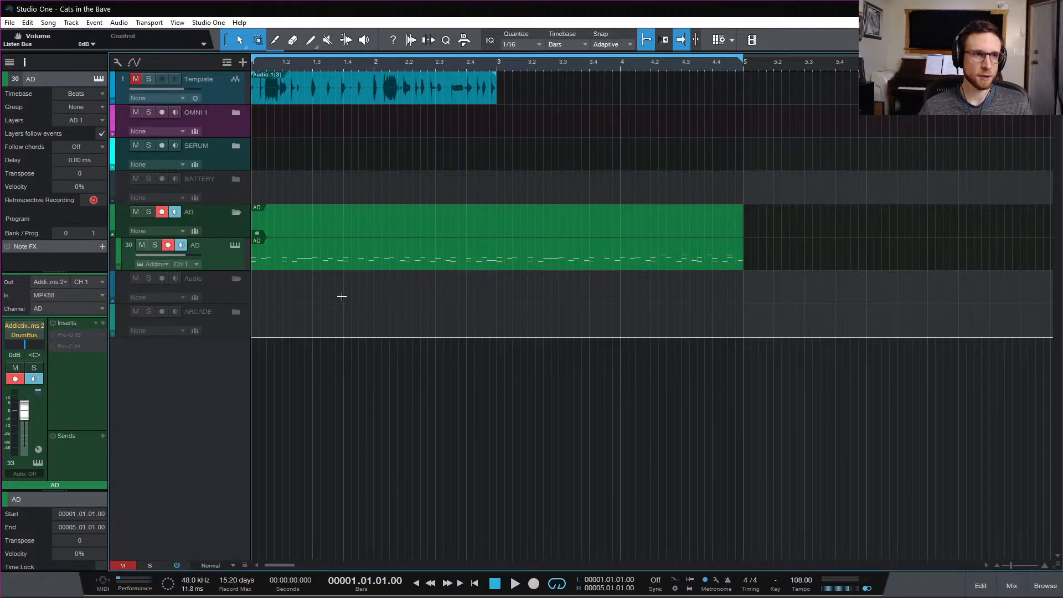
{"action": "left_click", "coordinate": [236, 145]}
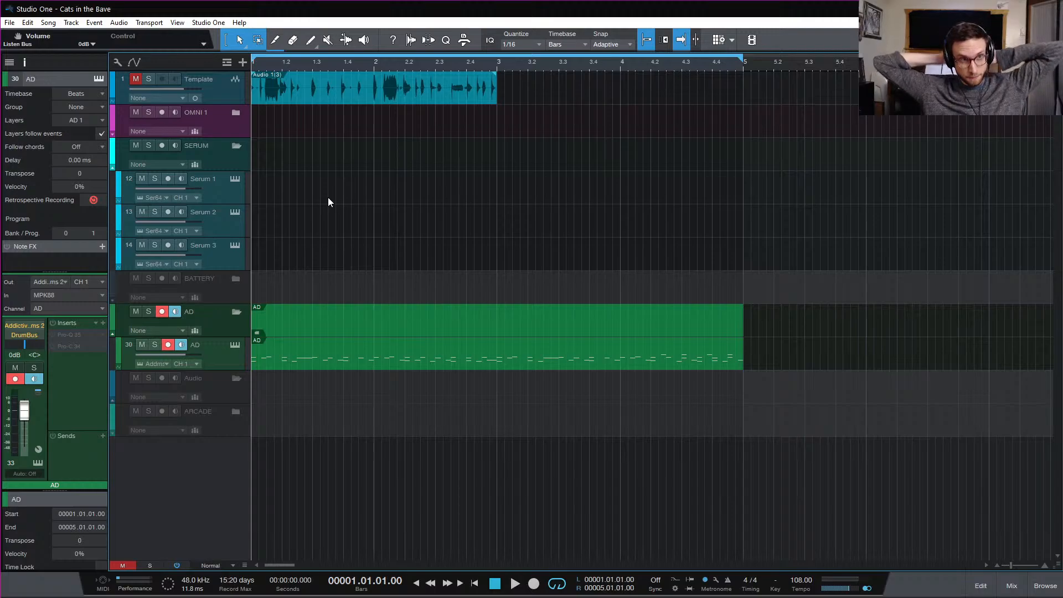
{"action": "left_click", "coordinate": [238, 179]}
Load the Keys - Big Boy preset from the Unison Mello Collection and move the Serum window clear of the track list
{"action": "left_click", "coordinate": [443, 97]}
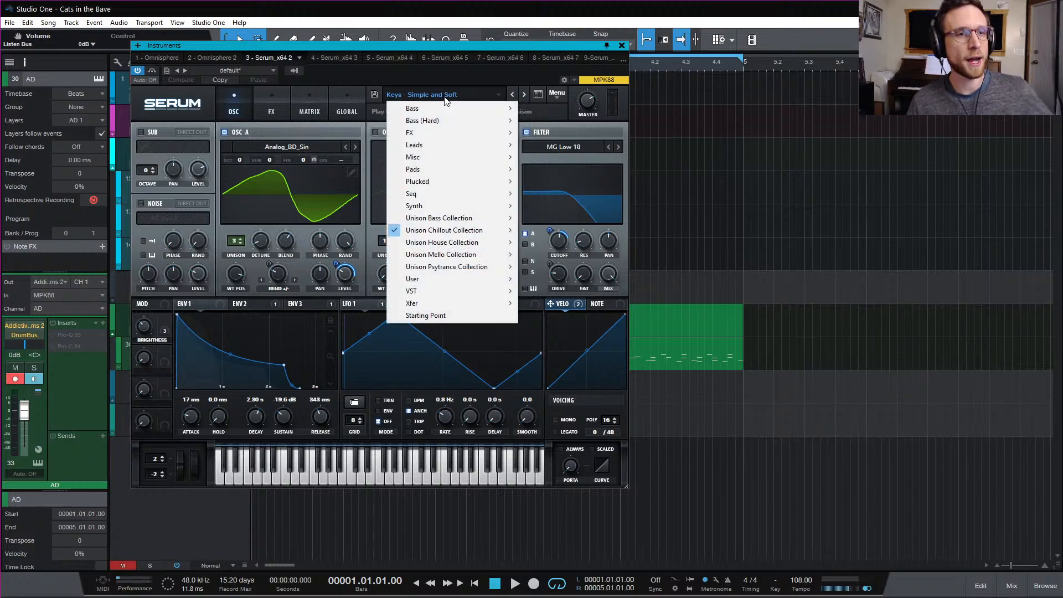
{"action": "mouse_move", "coordinate": [477, 248]}
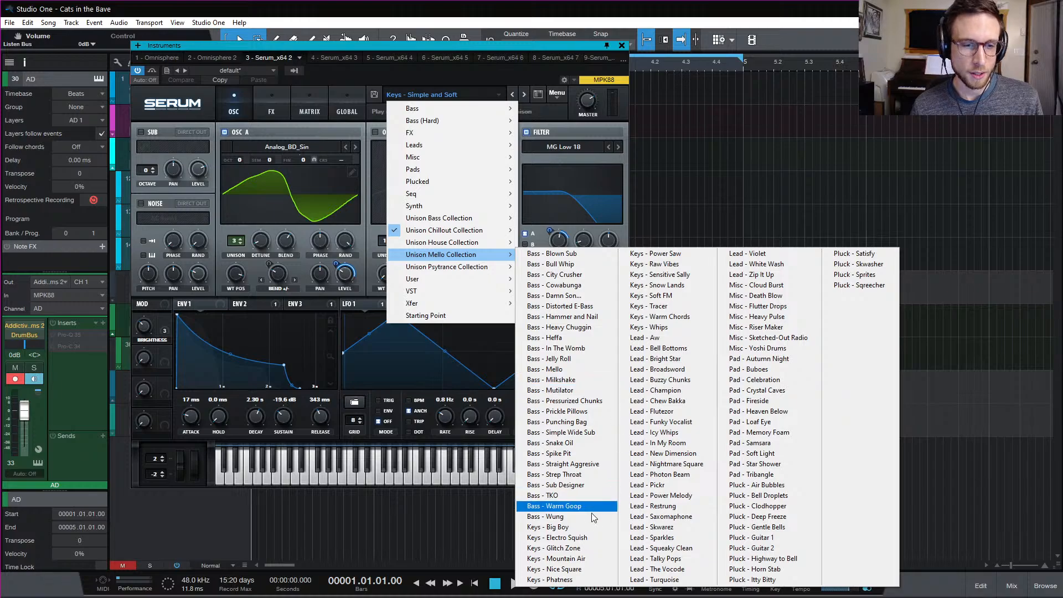
{"action": "left_click", "coordinate": [588, 527]}
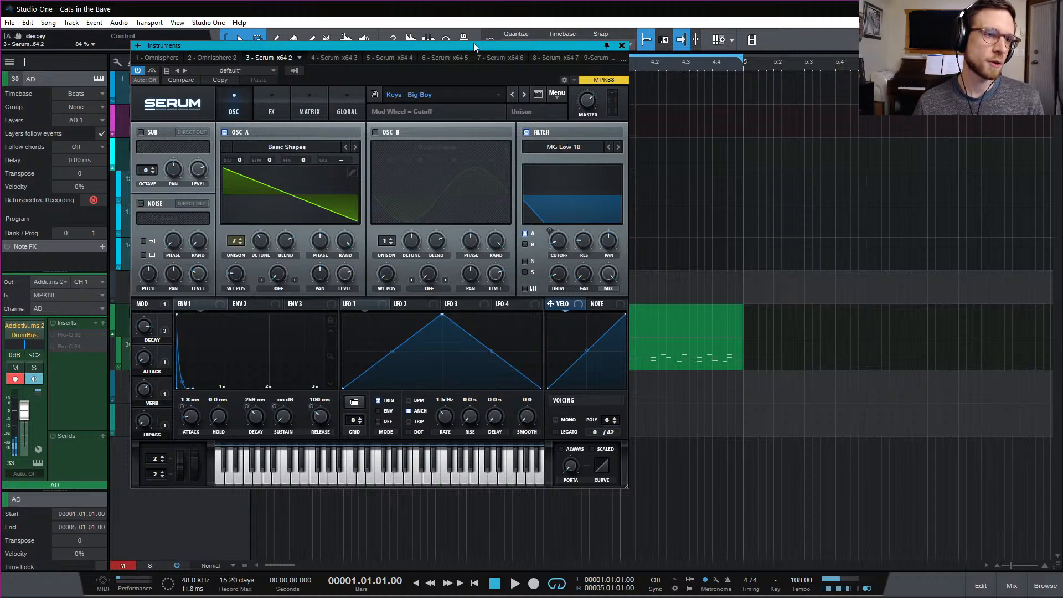
{"action": "left_click_drag", "start_coordinate": [438, 46], "coordinate": [707, 15]}
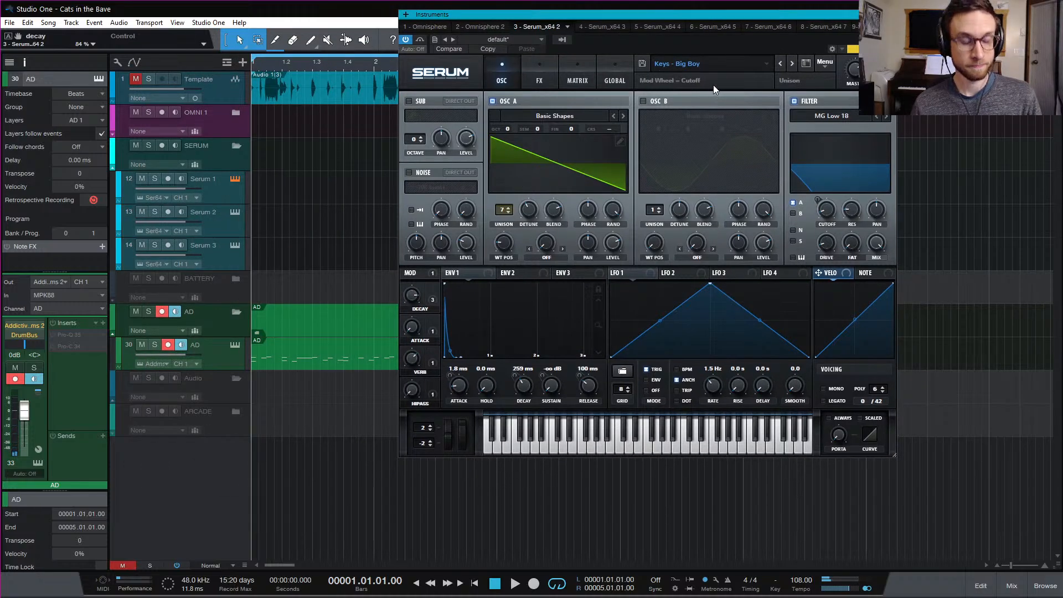
Select the Serum 1 track for live playing and audition the synth sound against the drum loop
{"action": "left_click", "coordinate": [216, 184]}
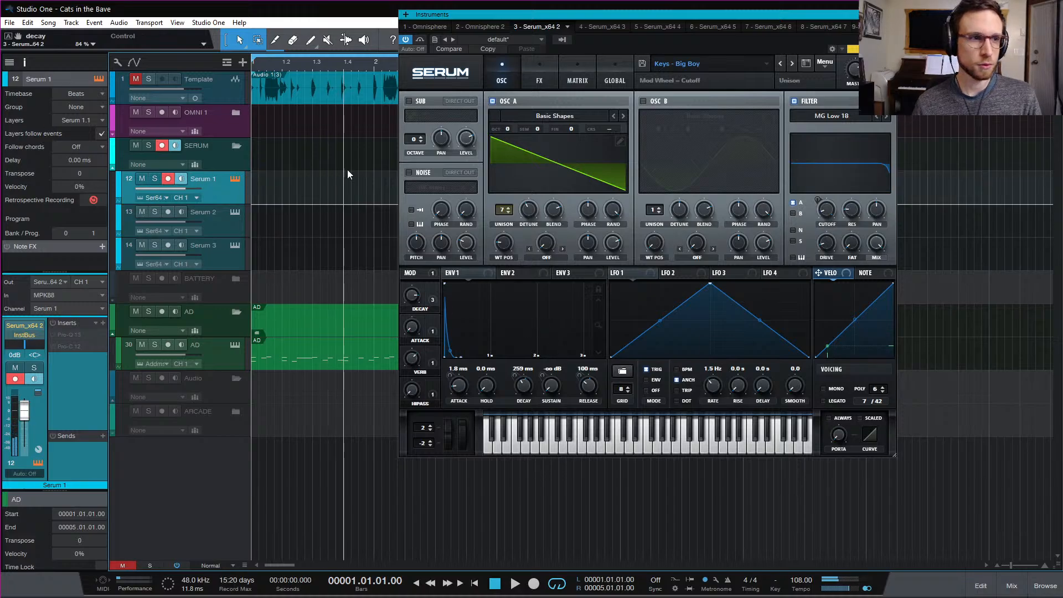
{"action": "key", "text": "space"}
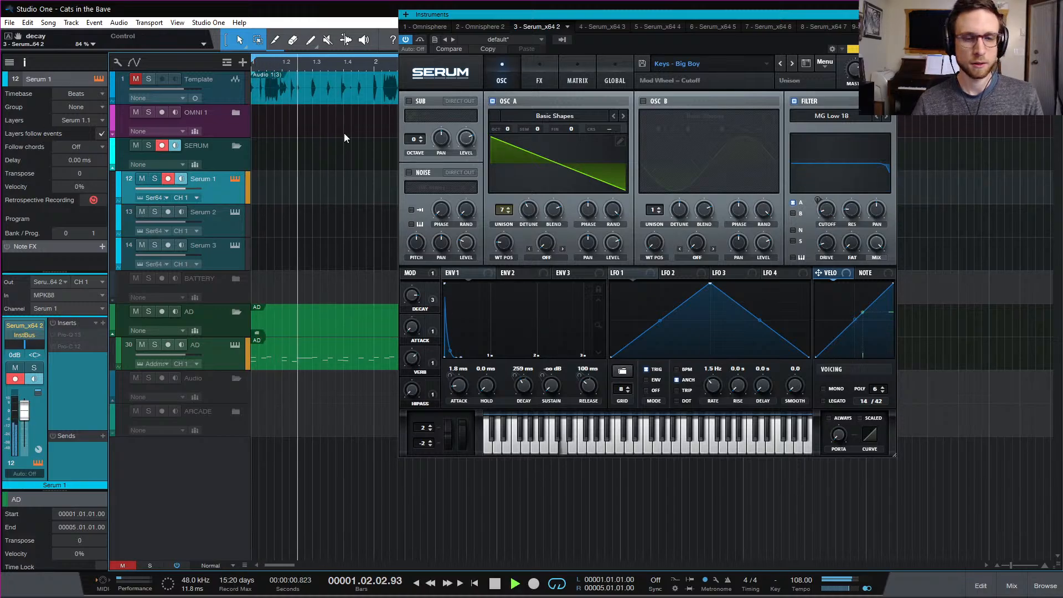
{"action": "key", "text": "space"}
Audition successive Serum presets from Keys - Electro Squish to Keys - Nice Square, lowering the Serum 1 channel volume to -3.9 dB
{"action": "left_click", "coordinate": [792, 62]}
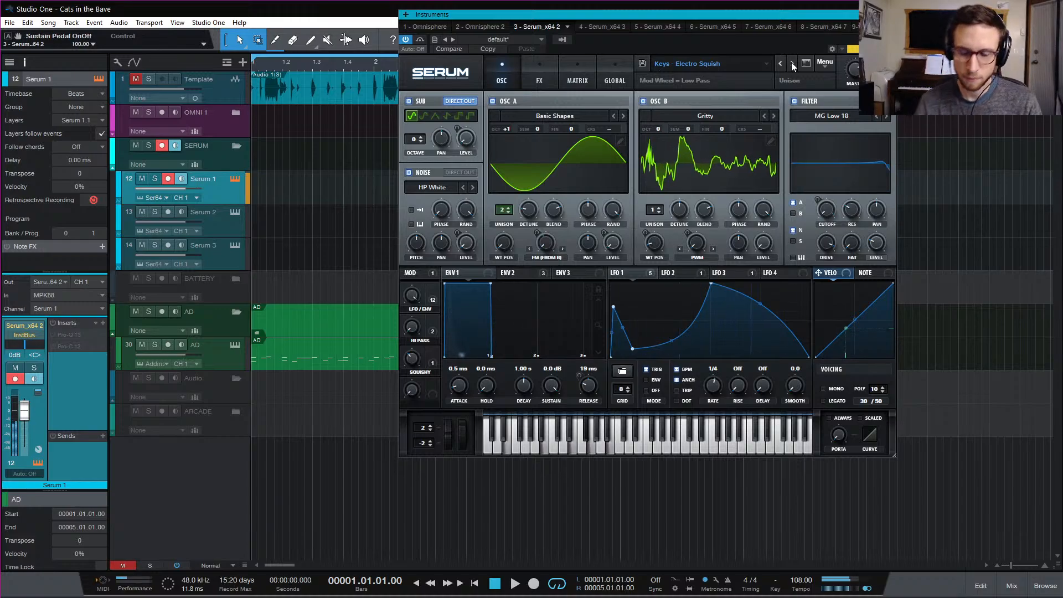
{"action": "left_click", "coordinate": [792, 63]}
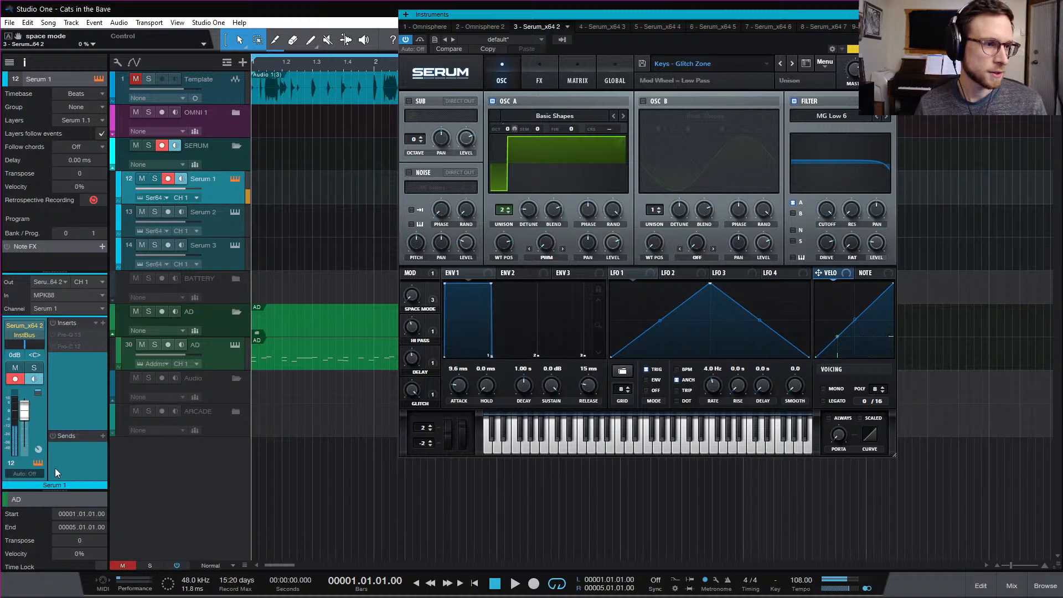
{"action": "left_click_drag", "start_coordinate": [26, 411], "coordinate": [25, 416]}
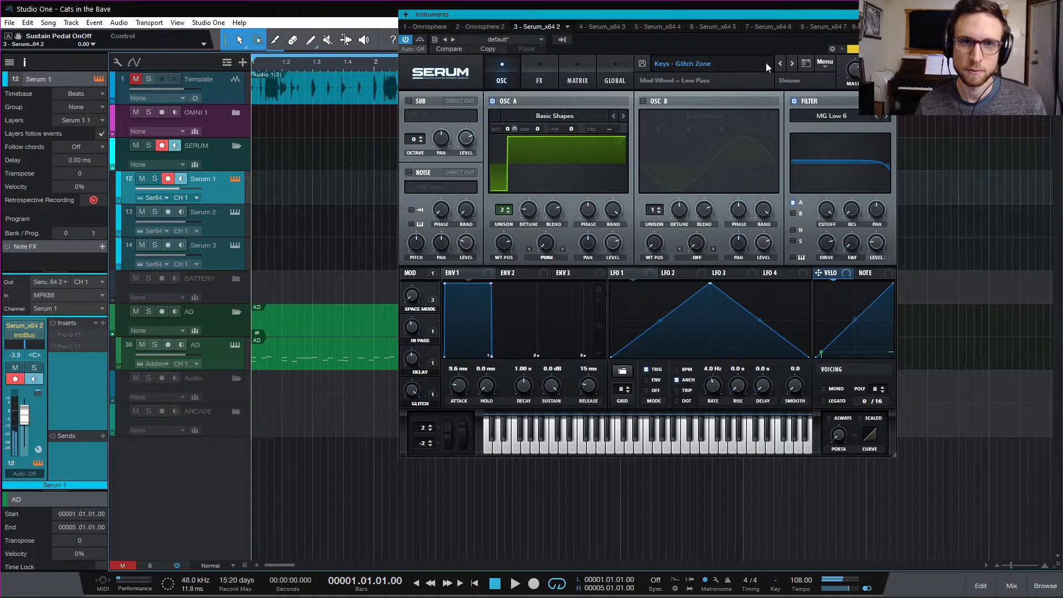
{"action": "left_click", "coordinate": [792, 63]}
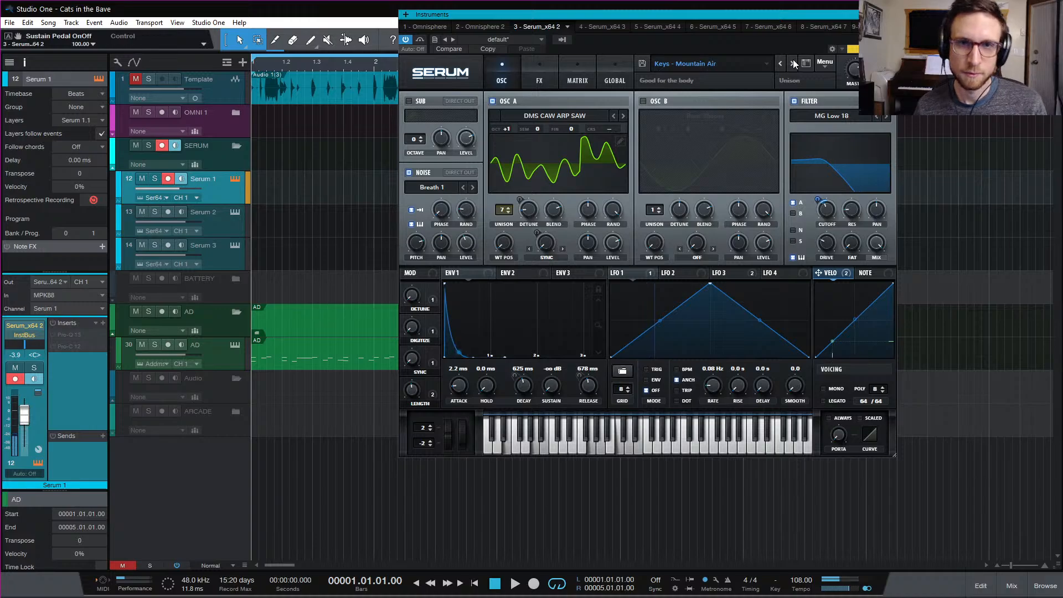
{"action": "left_click", "coordinate": [793, 62]}
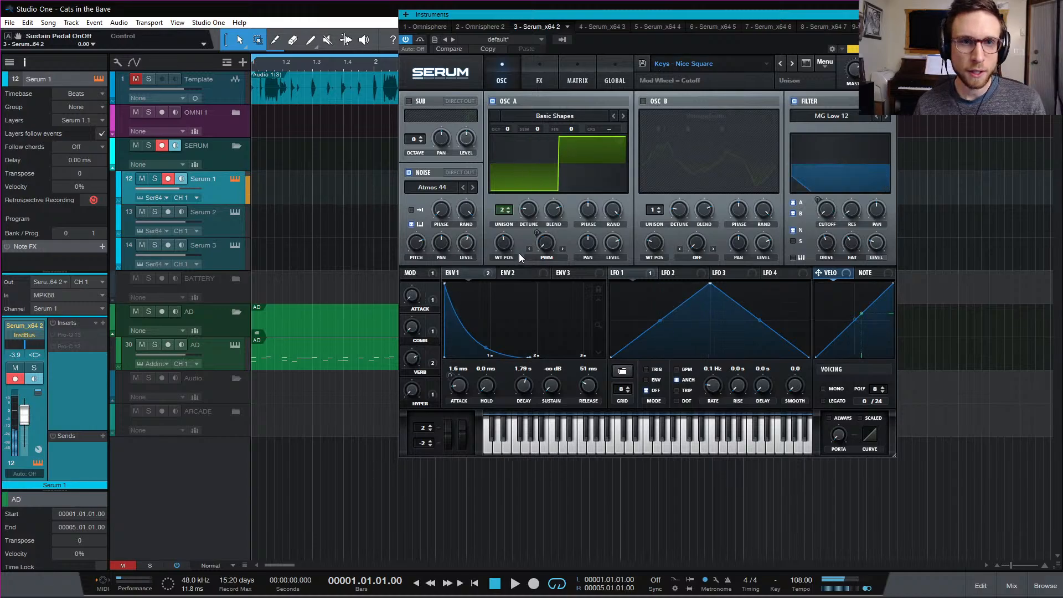
Close the Serum window and set the song key to F minor
{"action": "mouse_move", "coordinate": [415, 299]}
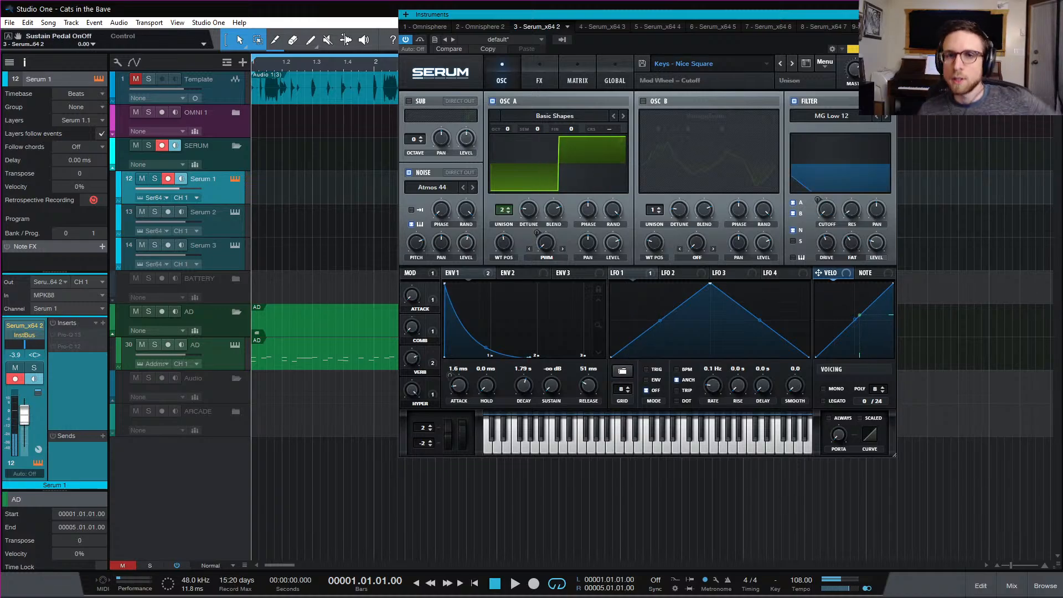
{"action": "key", "text": "Escape"}
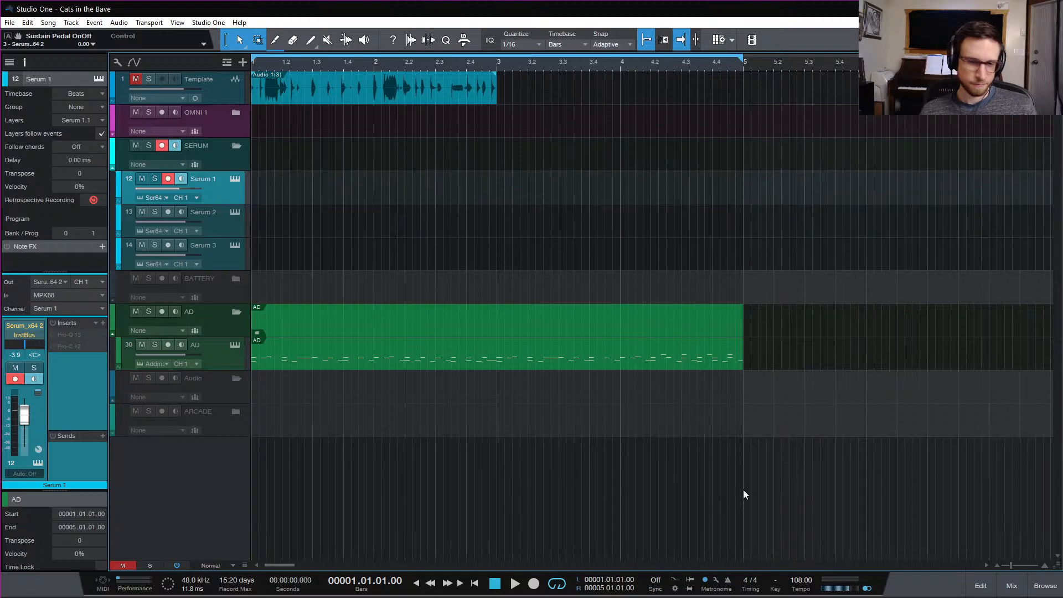
{"action": "left_click", "coordinate": [775, 581]}
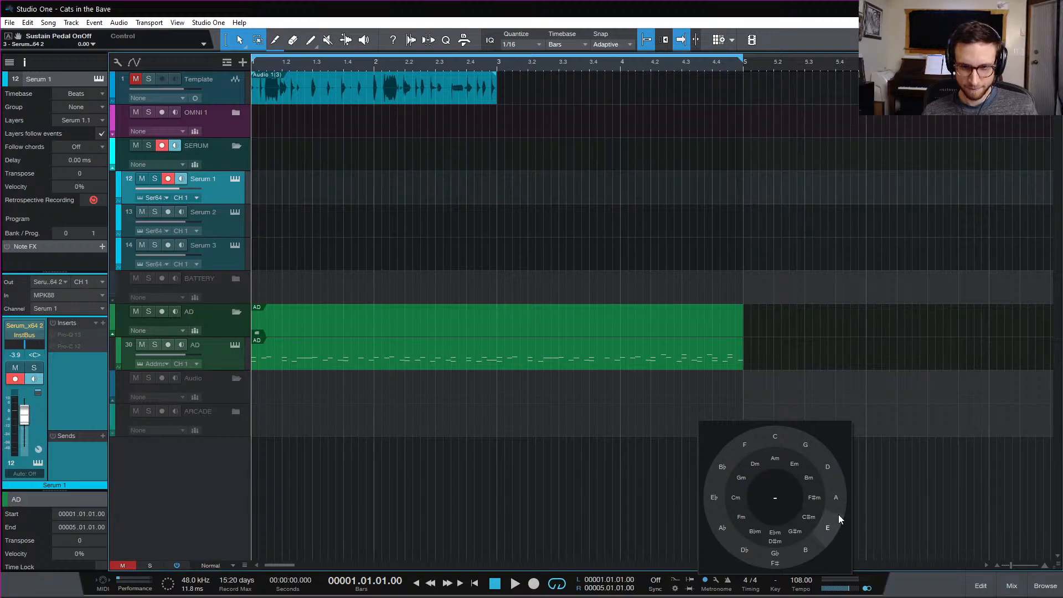
{"action": "left_click", "coordinate": [741, 519]}
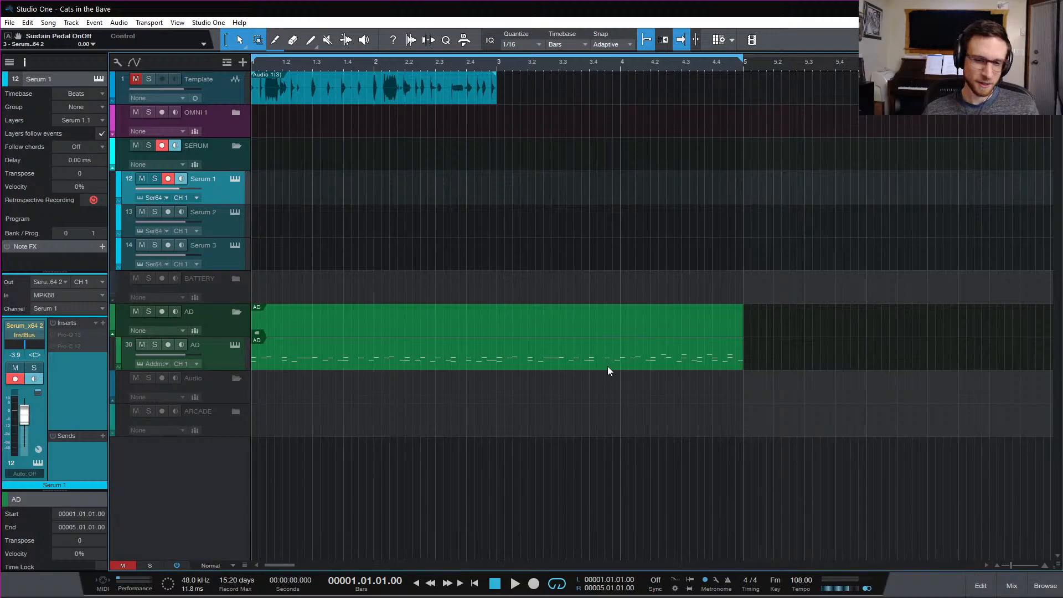
Play the drum loop repeatedly to rehearse a Serum 1 keys part against it
{"action": "key", "text": "space"}
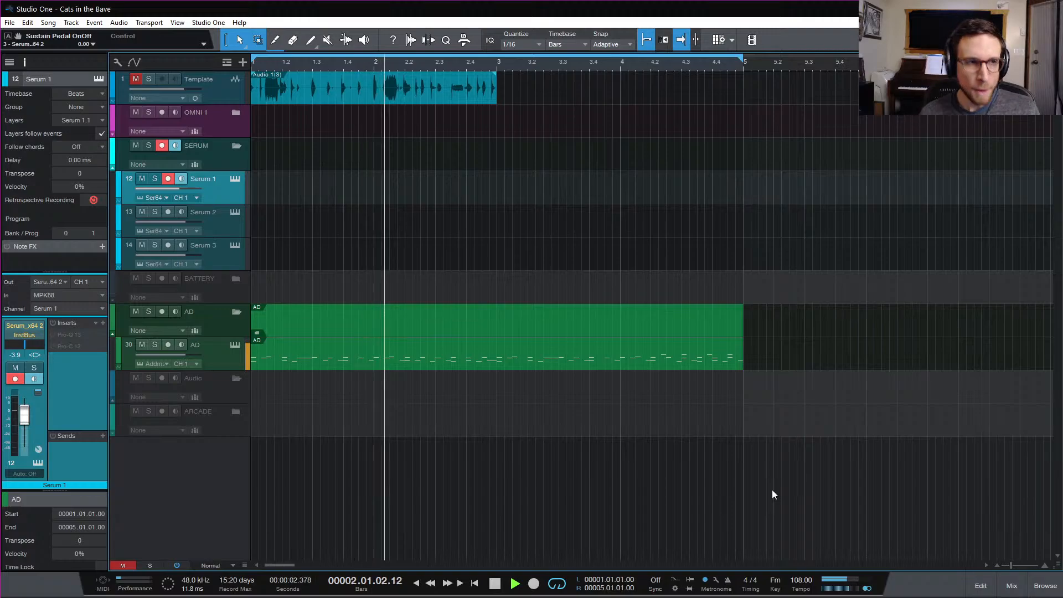
{"action": "key", "text": "space"}
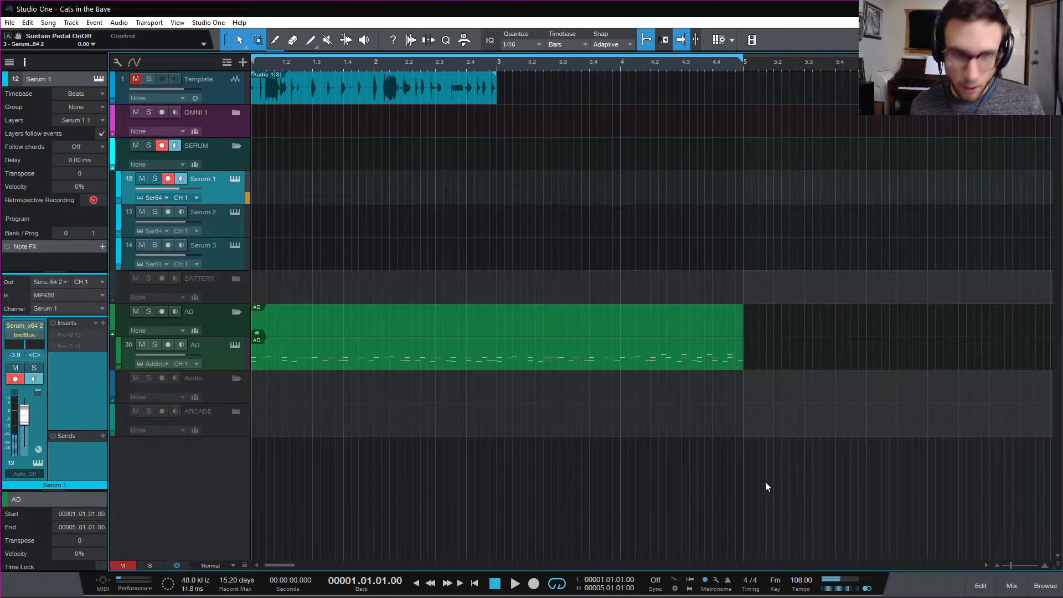
{"action": "key", "text": "space"}
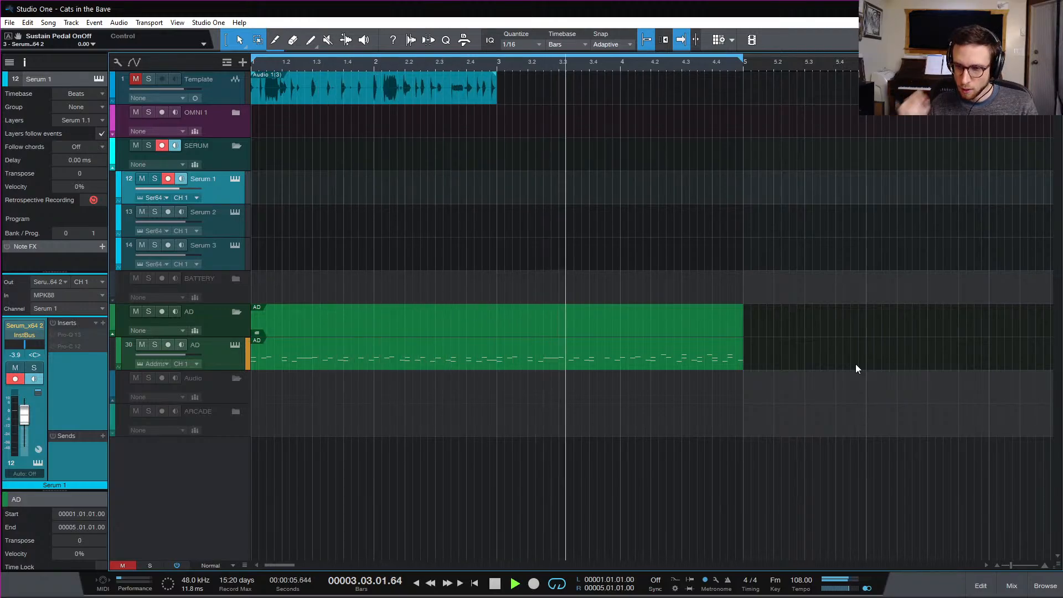
{"action": "key", "text": "space"}
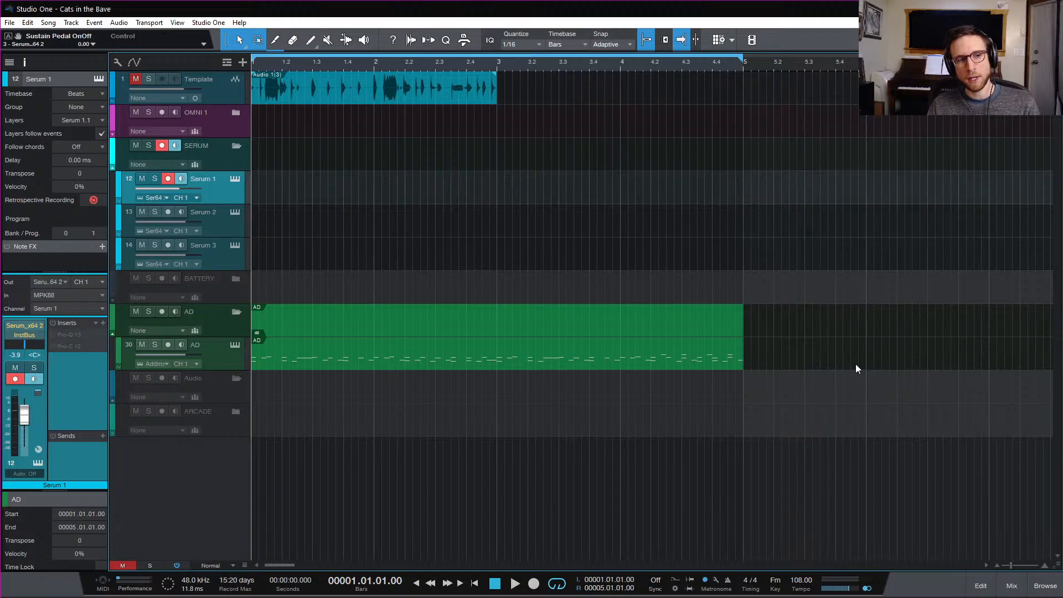
{"action": "key", "text": "space"}
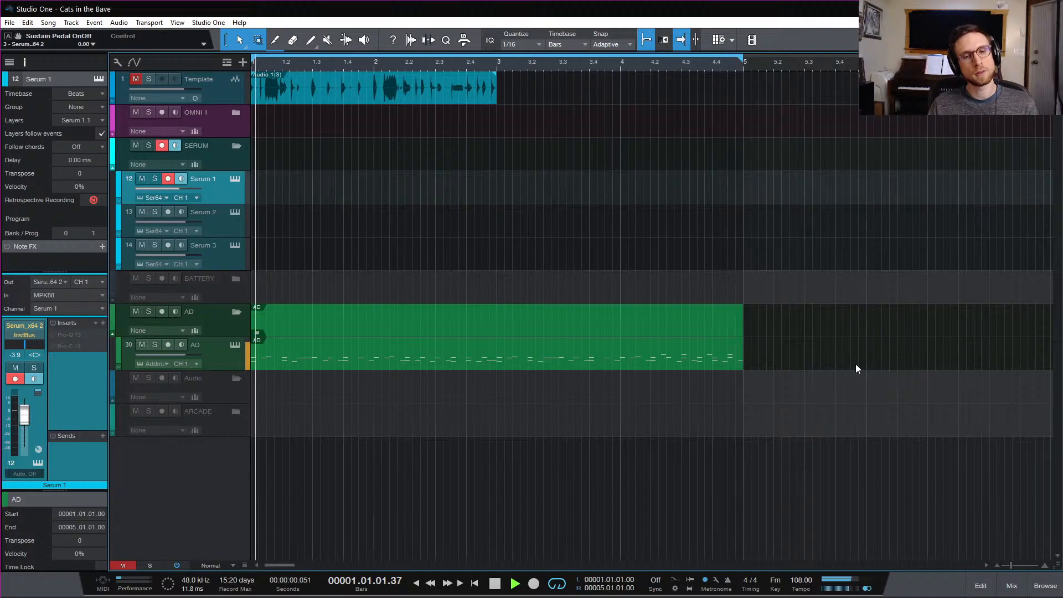
Record a Serum 1 keys part over the four-bar drum loop and open it in the note editor
{"action": "key", "text": "space"}
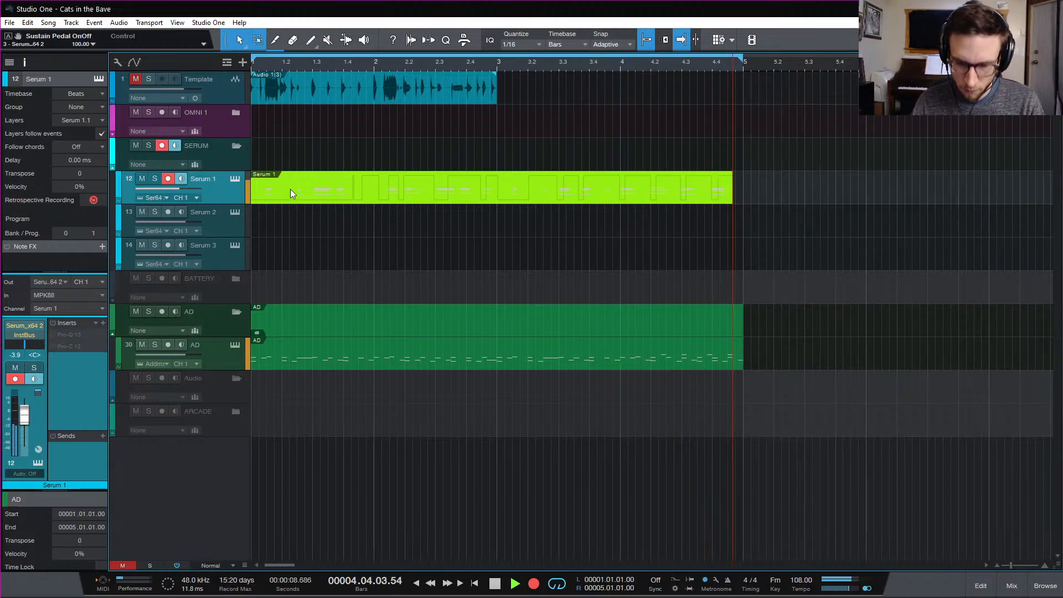
{"action": "key", "text": "space"}
{"action": "double_click", "coordinate": [278, 188]}
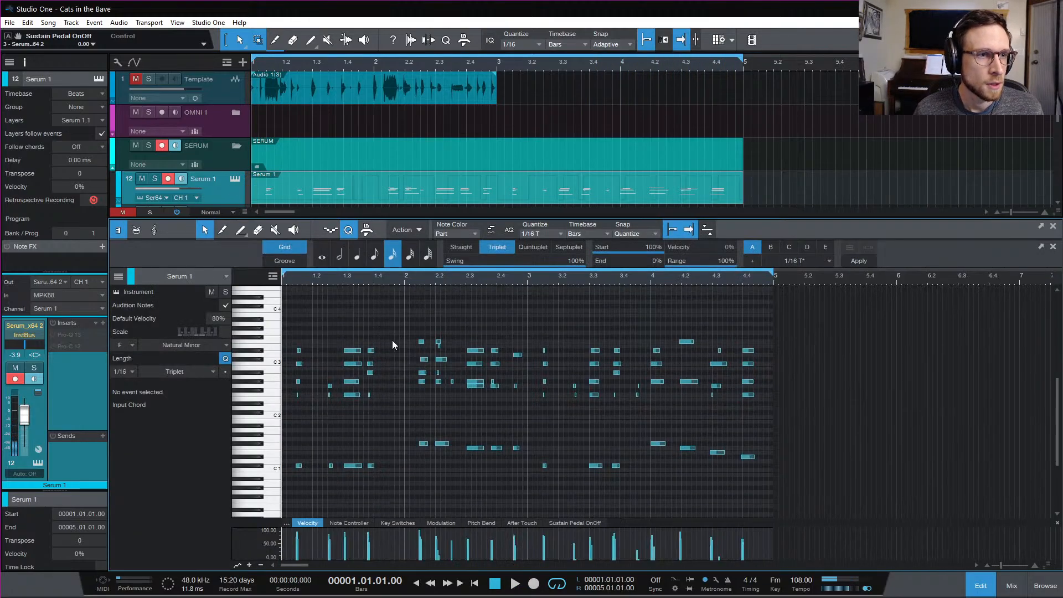
Audition the recorded Serum 1 notes and delete the two lower notes of the short stab between beats 1.2 and 1.3
{"action": "left_click", "coordinate": [533, 394]}
{"action": "key", "text": "e"}
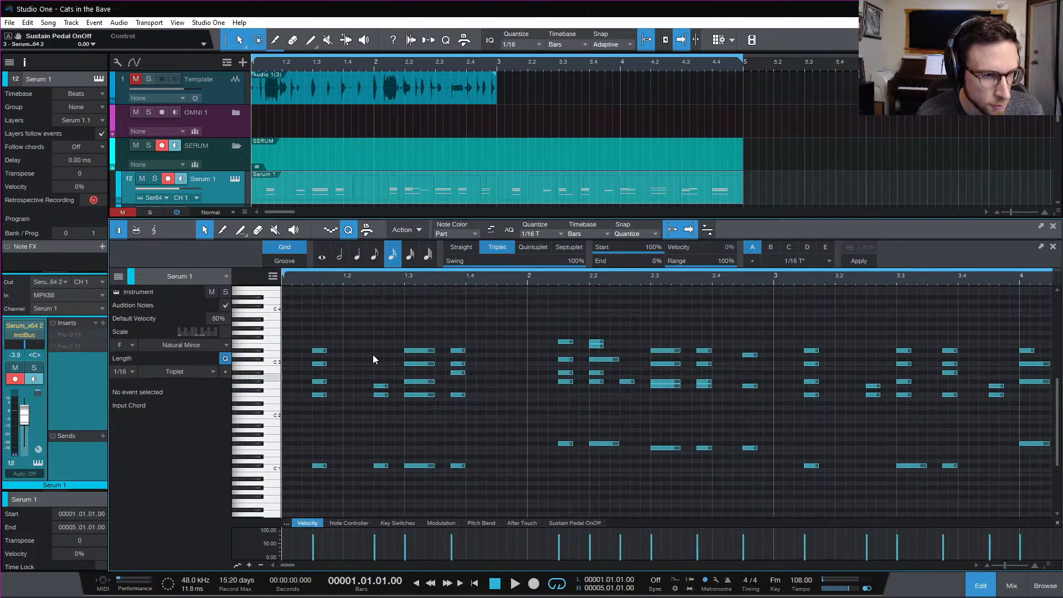
{"action": "key", "text": "space"}
{"action": "key", "text": "space"}
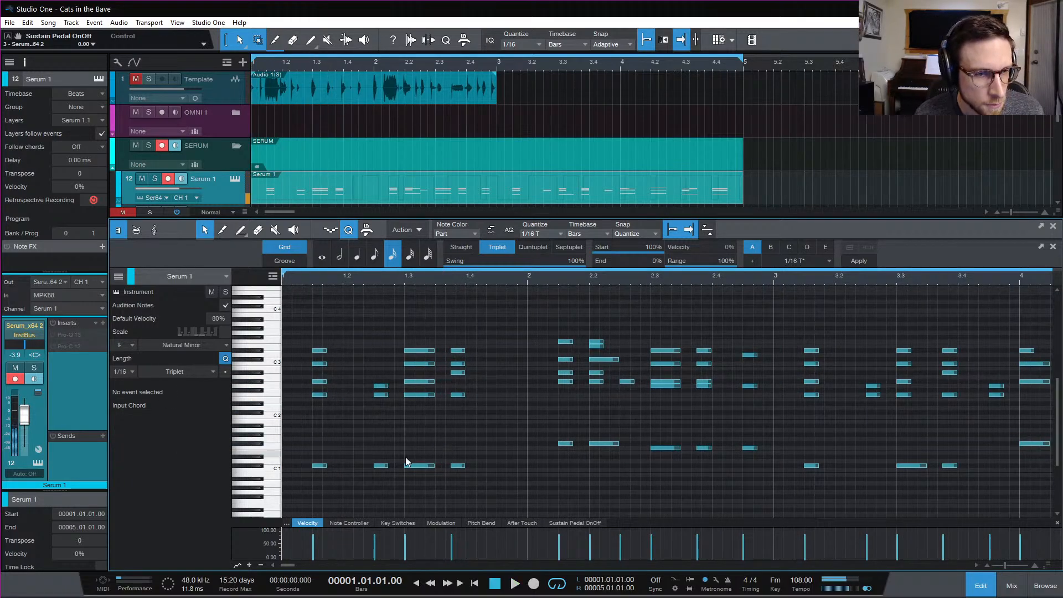
{"action": "left_click_drag", "start_coordinate": [354, 384], "coordinate": [392, 471]}
{"action": "key", "text": "Delete"}
{"action": "left_click", "coordinate": [475, 437]}
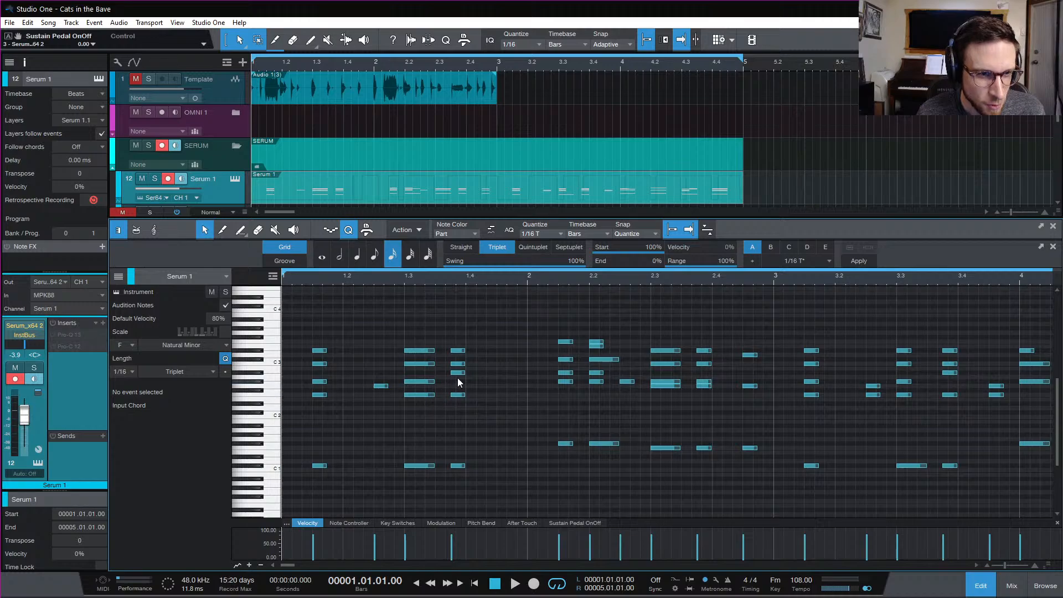
Play back the opening bar of the Serum 1 part to check its timing
{"action": "key", "text": "space"}
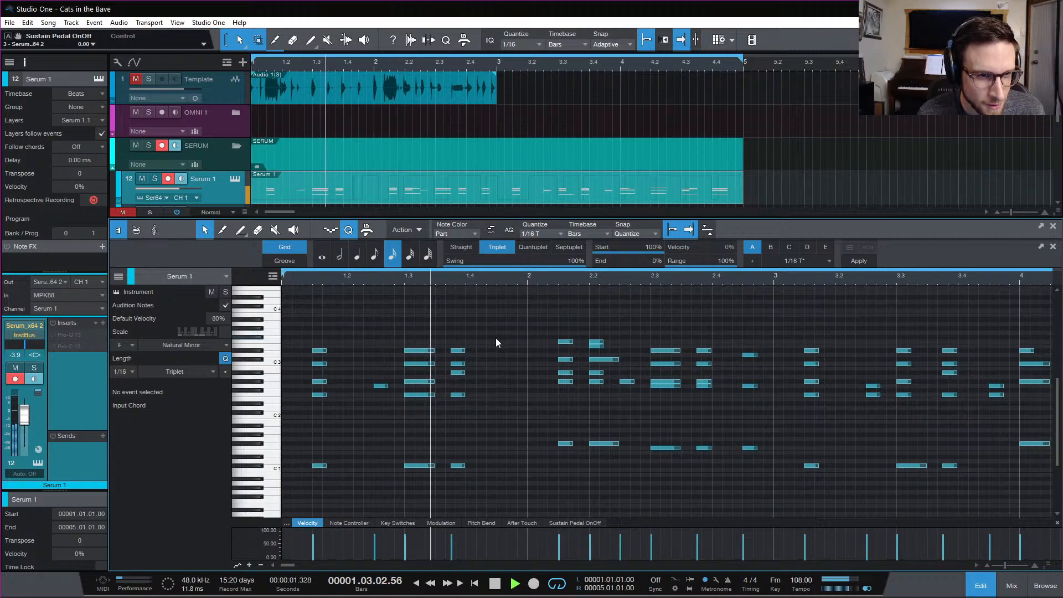
{"action": "key", "text": "space"}
{"action": "key", "text": "space"}
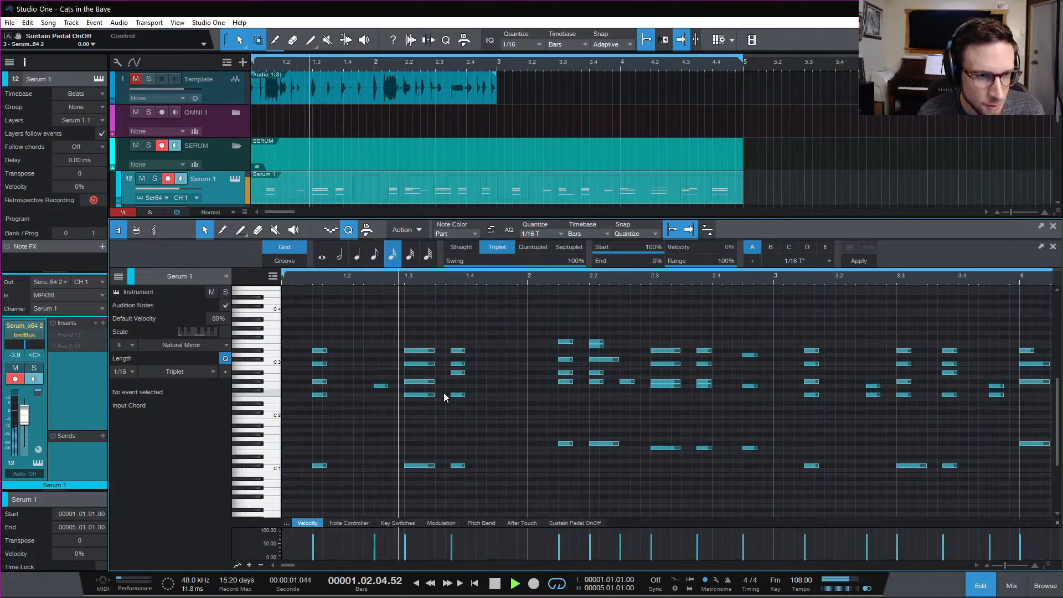
{"action": "key", "text": "space"}
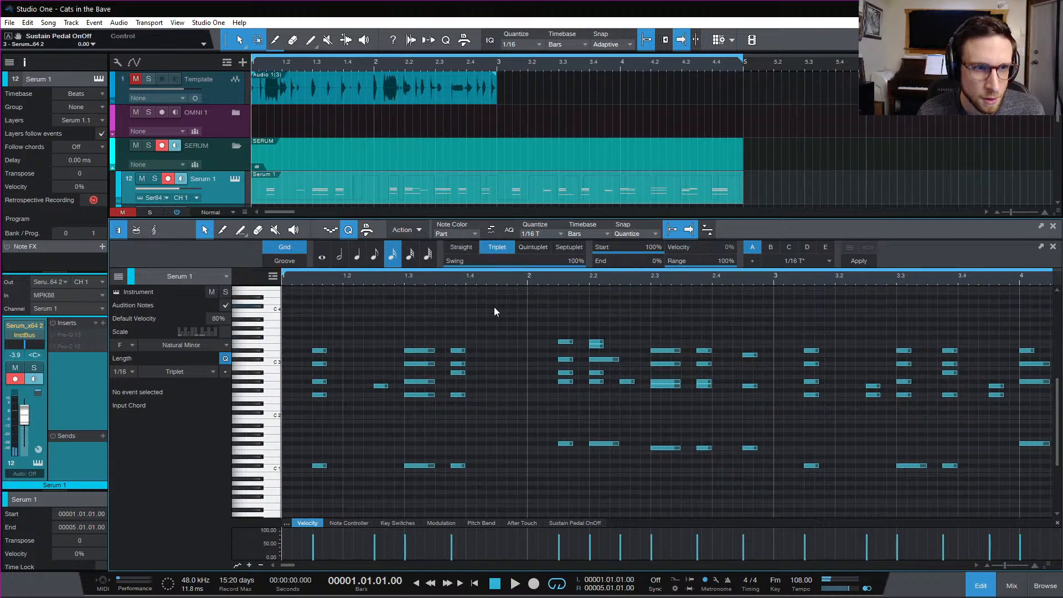
Undo the straight 1/16 quantization, snap the Serum 1 note starts to the 1/16 triplet grid instead, and audition the part
{"action": "key", "text": "e"}
{"action": "left_click_drag", "start_coordinate": [609, 313], "coordinate": [693, 499]}
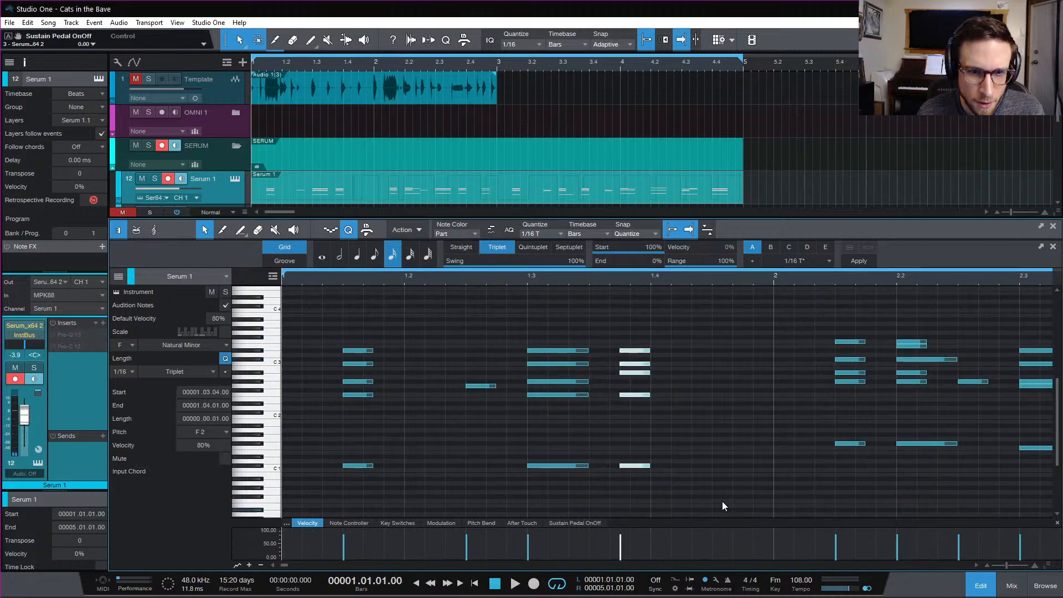
{"action": "key", "text": "ctrl+z"}
{"action": "key", "text": "space"}
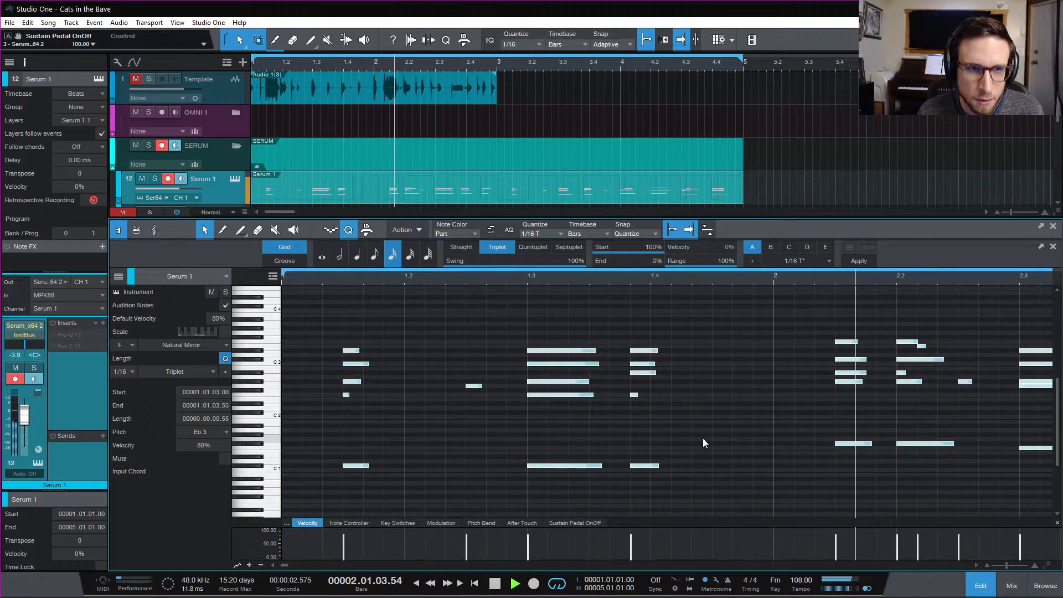
{"action": "key", "text": "w"}
{"action": "key", "text": "w"}
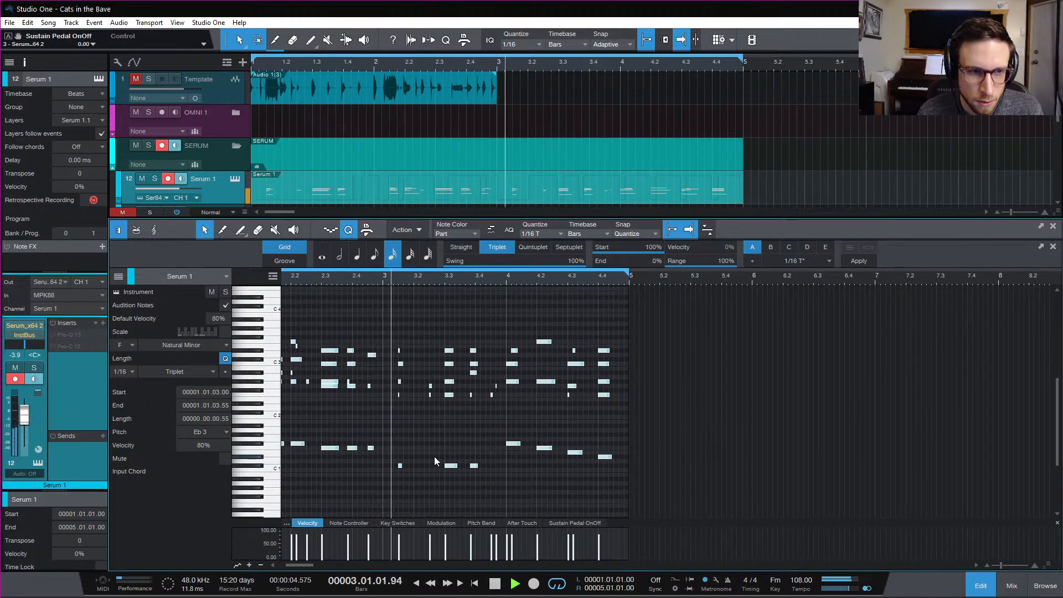
{"action": "scroll", "coordinate": [469, 456], "scroll_direction": "left", "scroll_amount": 5}
{"action": "key", "text": "space"}
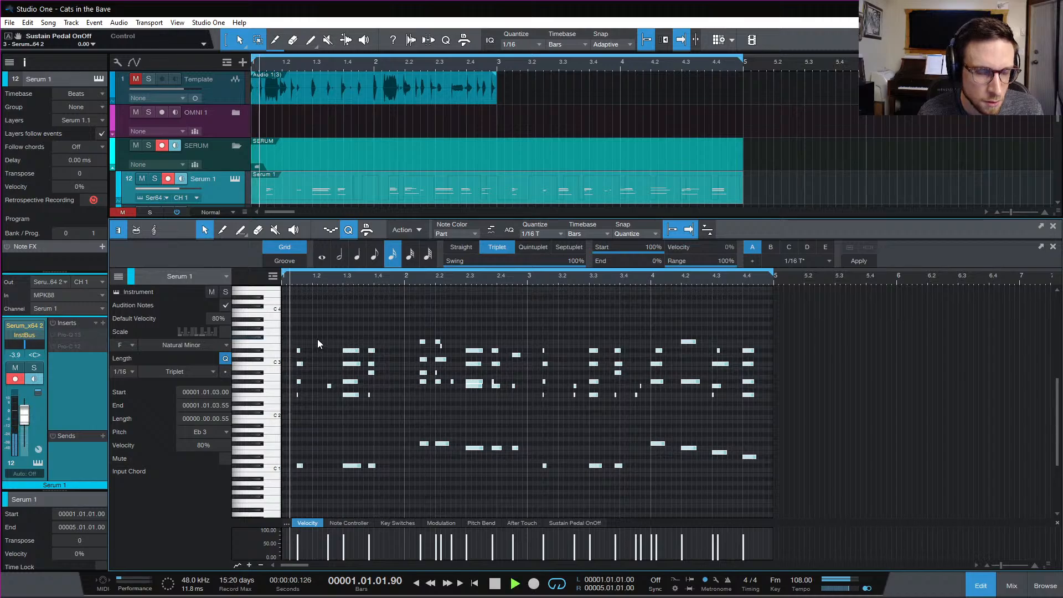
Even out the note lengths of the first chord in bar 1 to 0.0.0.67 and audition the result
{"action": "left_click_drag", "start_coordinate": [300, 325], "coordinate": [307, 464]}
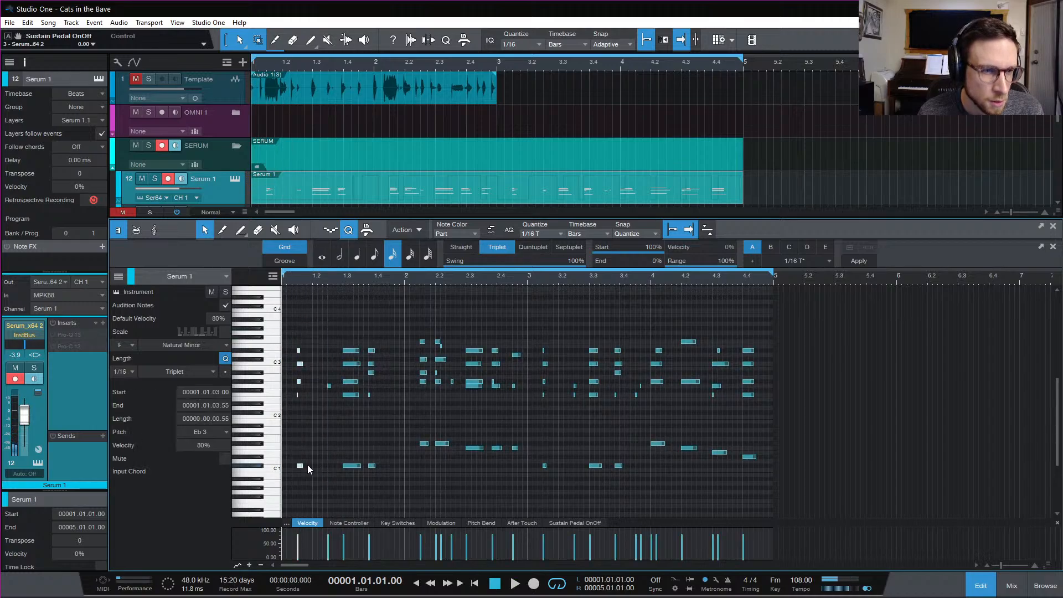
{"action": "key", "text": "space"}
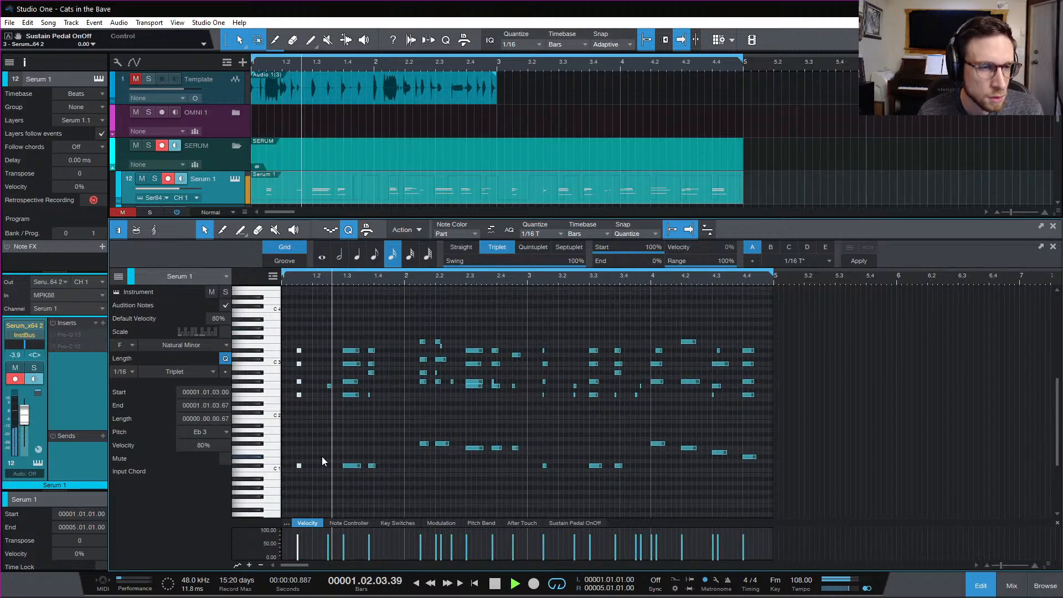
{"action": "key", "text": "space"}
{"action": "key", "text": "space"}
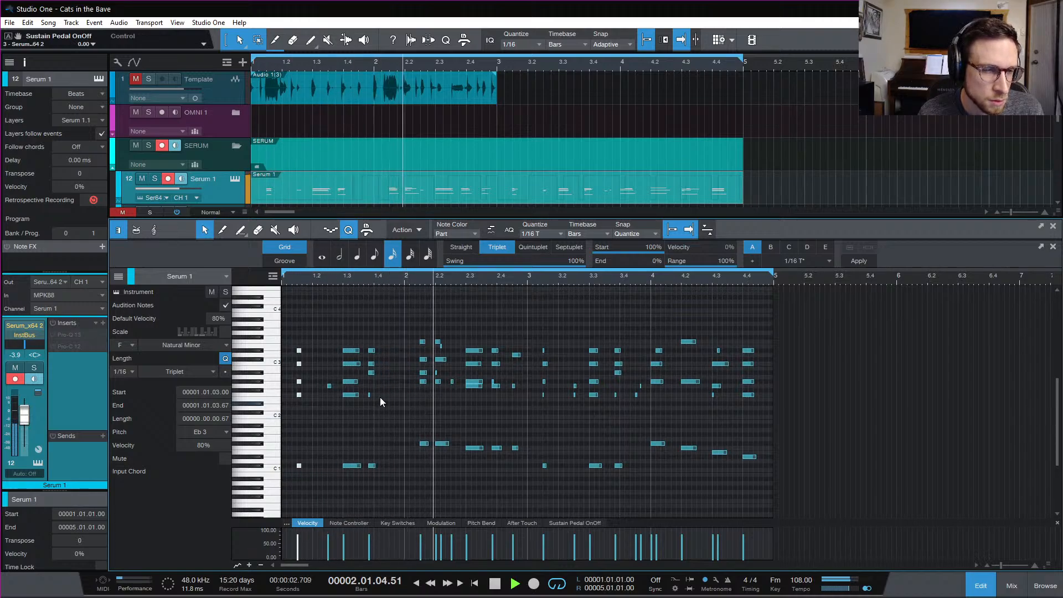
{"action": "left_click", "coordinate": [457, 402]}
{"action": "key", "text": "space"}
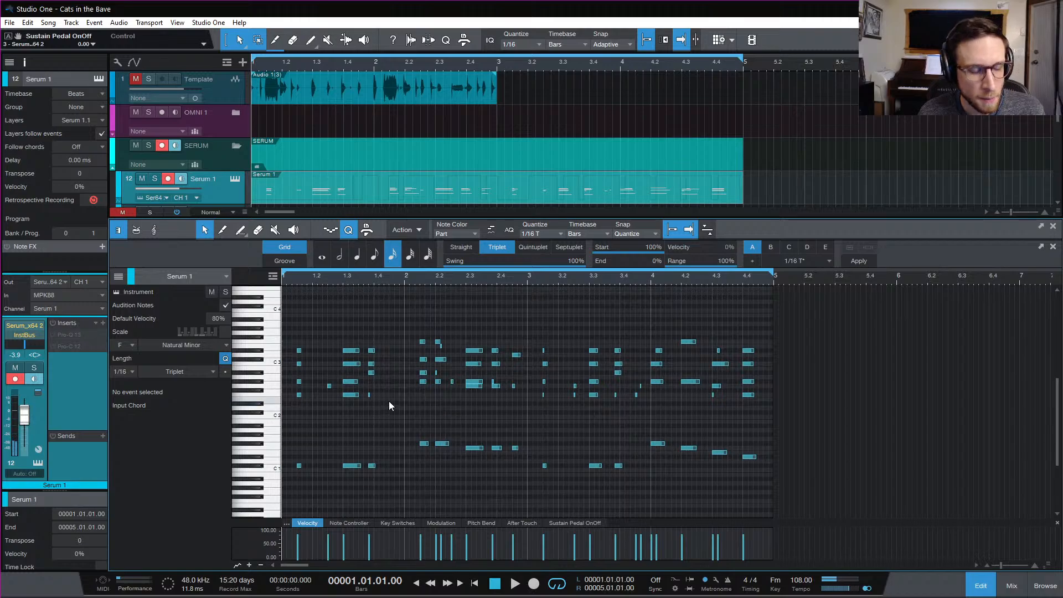
{"action": "key", "text": "space"}
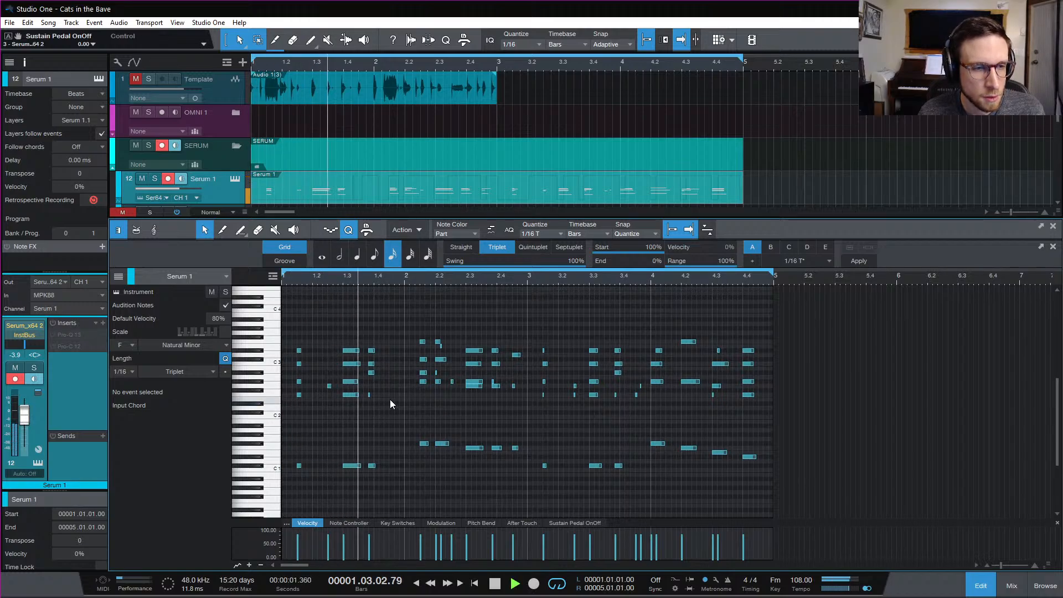
{"action": "key", "text": "space"}
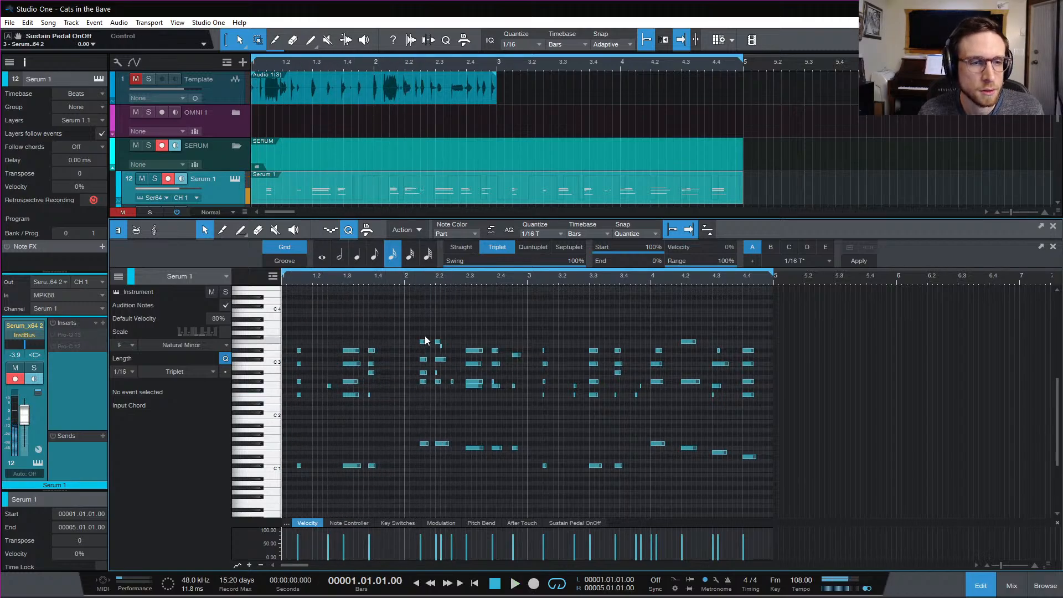
Delete all Serum 1 notes following the first chord of bar 2 up to the start of bar 3
{"action": "left_click_drag", "start_coordinate": [436, 318], "coordinate": [524, 513]}
{"action": "key", "text": "Delete"}
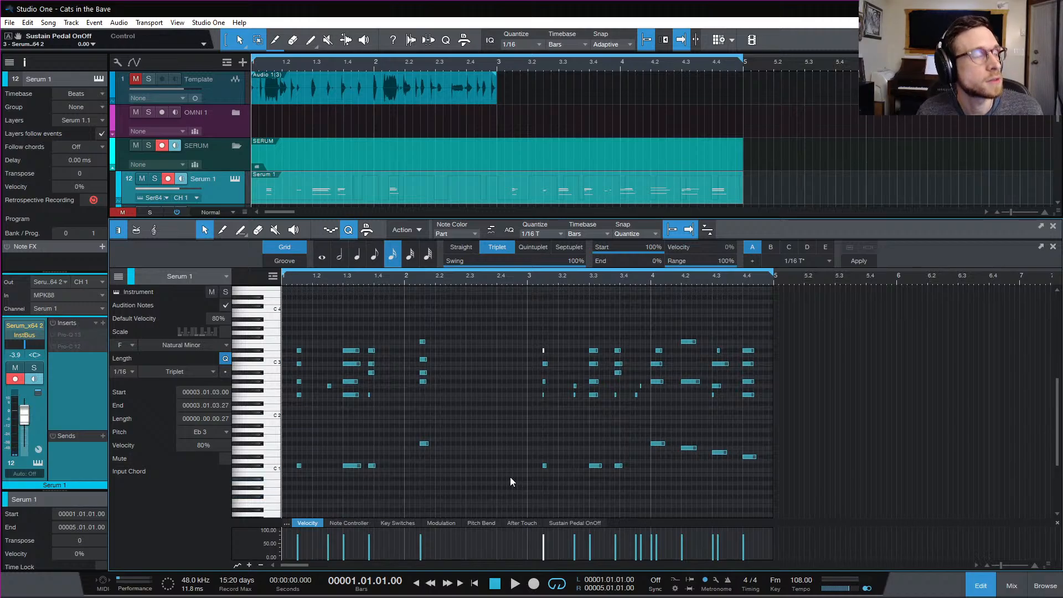
{"action": "left_click", "coordinate": [467, 430]}
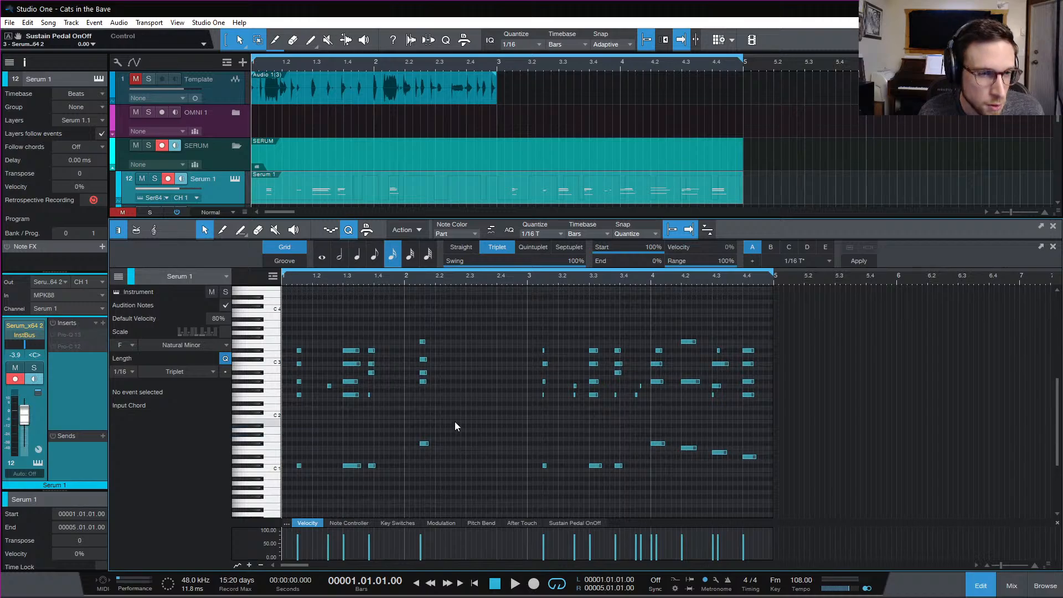
Audition the opening bar and trim the short chord just before beat 1.4 so all its notes have equal length
{"action": "key", "text": "e"}
{"action": "key", "text": "space"}
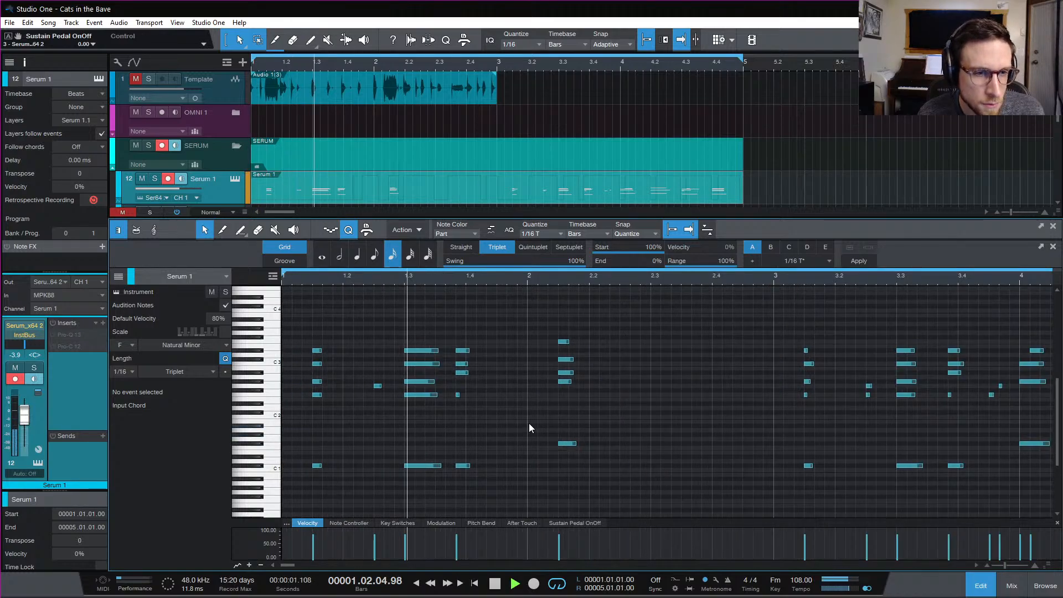
{"action": "key", "text": "space"}
{"action": "left_click_drag", "start_coordinate": [450, 331], "coordinate": [467, 465]}
{"action": "key", "text": "space"}
{"action": "left_click", "coordinate": [490, 448]}
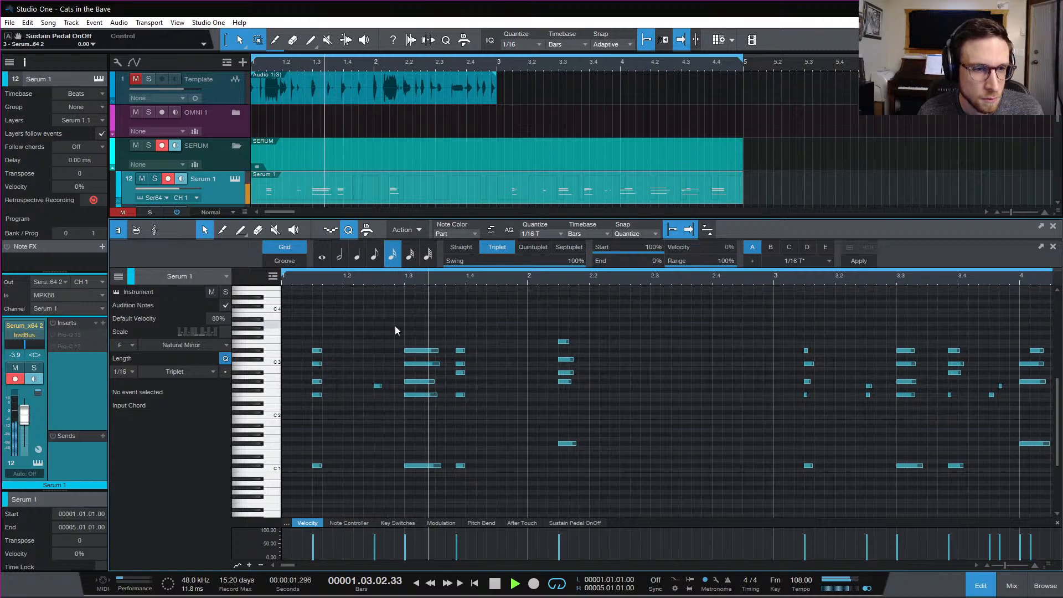
Set all notes of the chord on beat 1.3 to a length of 0.0.2.00 and play the part back
{"action": "key", "text": "space"}
{"action": "left_click_drag", "start_coordinate": [395, 330], "coordinate": [439, 518]}
{"action": "left_click_drag", "start_coordinate": [443, 467], "coordinate": [438, 467]}
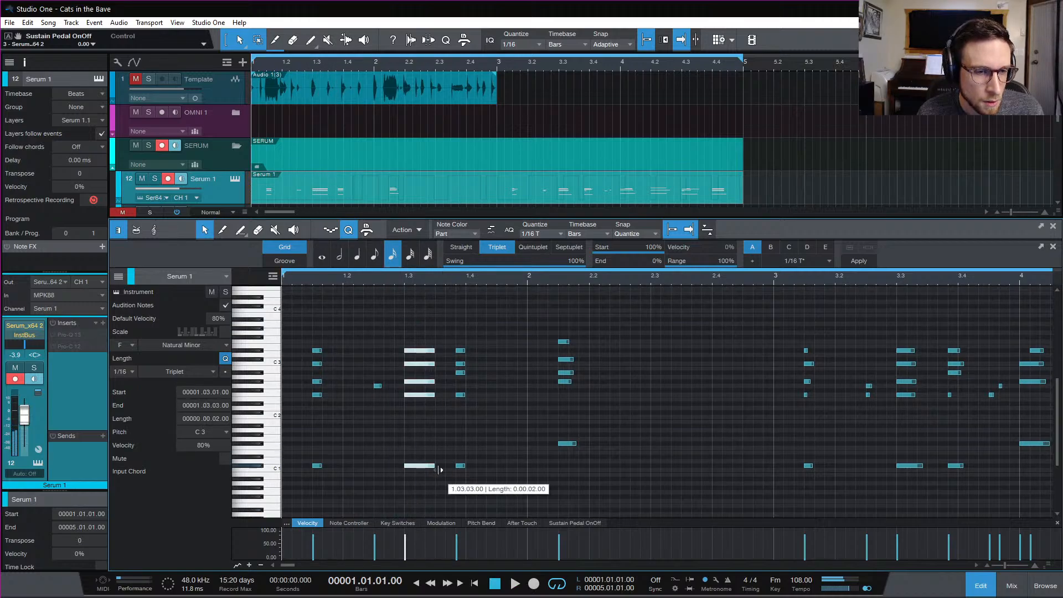
{"action": "key", "text": "space"}
{"action": "left_click", "coordinate": [490, 438]}
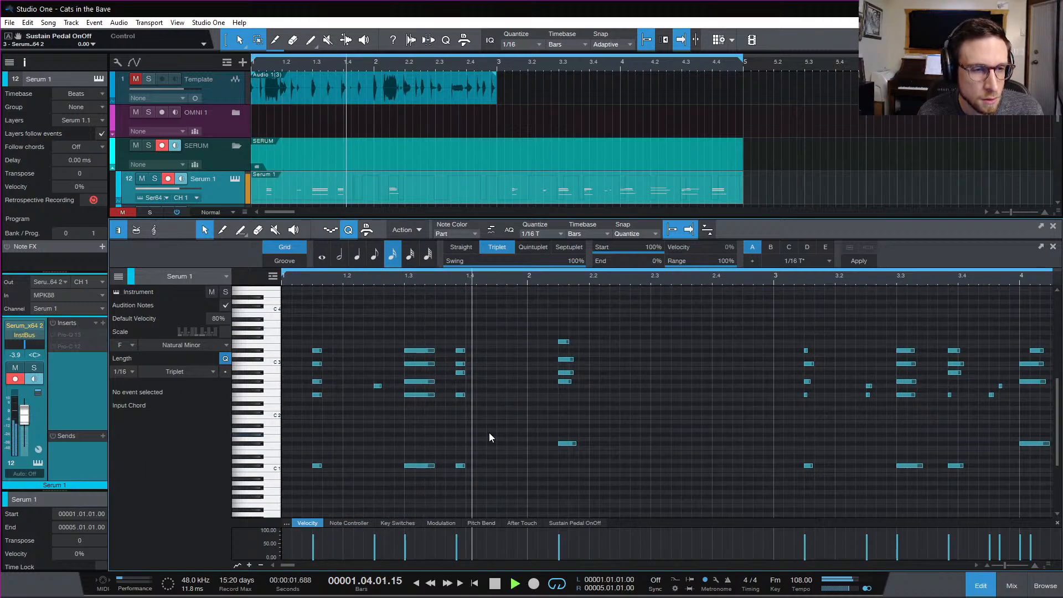
Lengthen the single G2 note before beat 1.3 to 0.0.1.33 and play the part back
{"action": "key", "text": "space"}
{"action": "left_click_drag", "start_coordinate": [386, 387], "coordinate": [394, 387]}
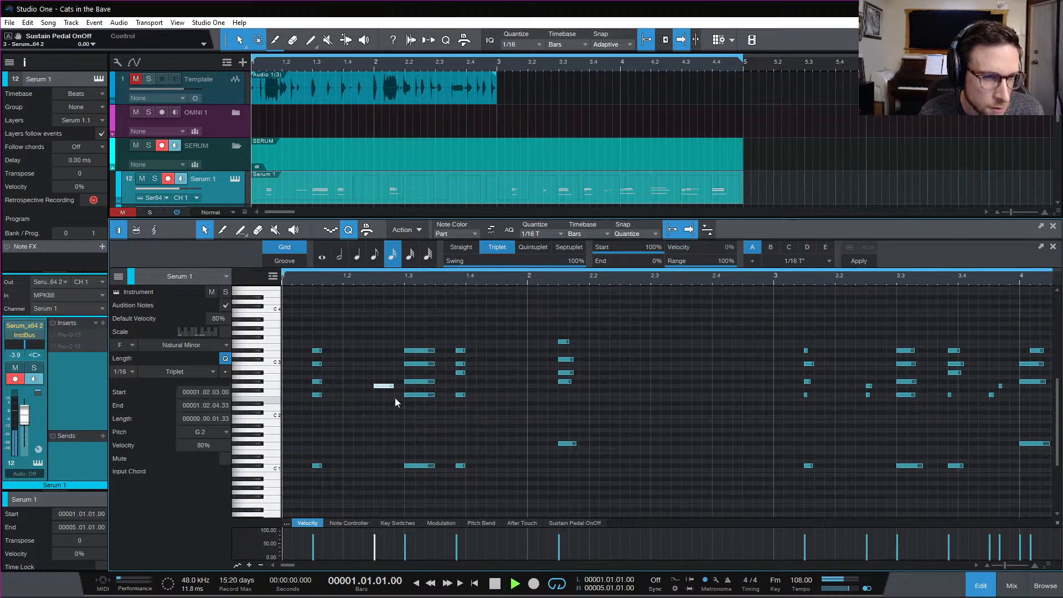
{"action": "key", "text": "space"}
{"action": "left_click", "coordinate": [425, 414]}
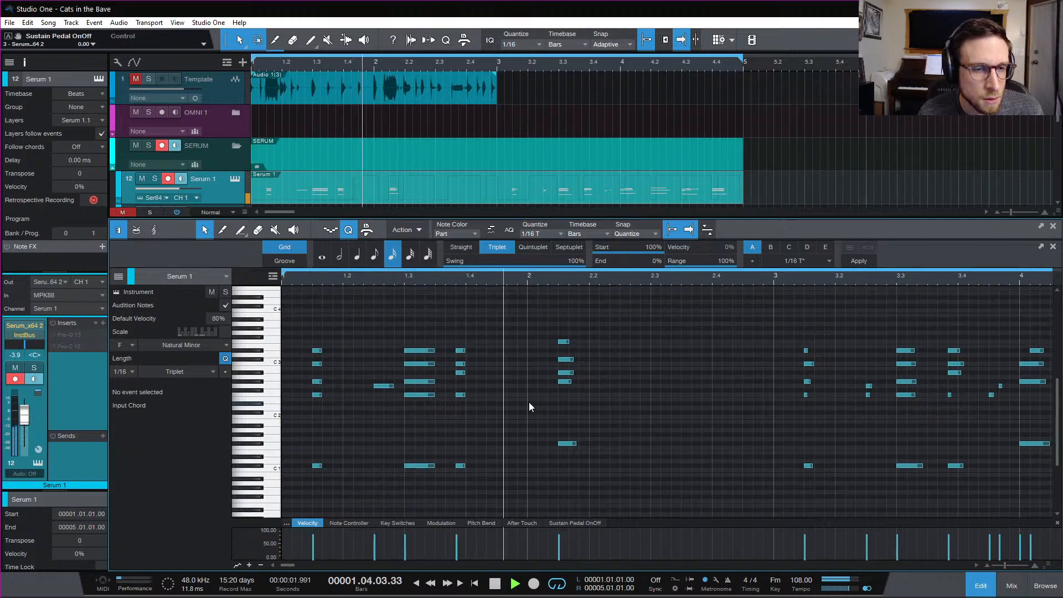
Stop playback and shorten all notes of the first chord in bar 2 to a length of 0.0.0.67
{"action": "key", "text": "space"}
{"action": "left_click_drag", "start_coordinate": [544, 317], "coordinate": [567, 443]}
{"action": "left_click", "coordinate": [577, 406]}
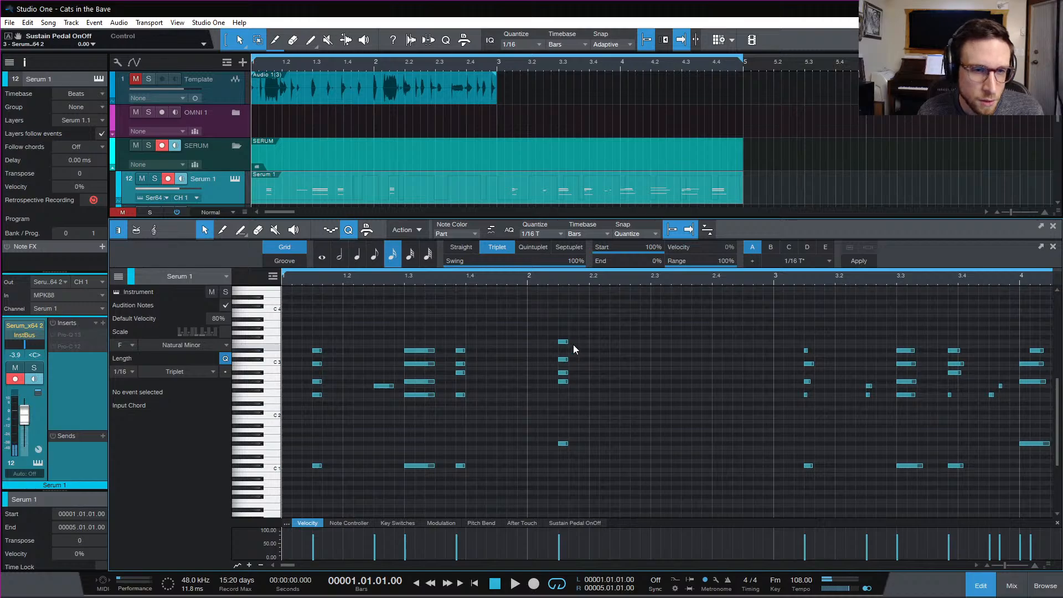
Try the top note of bar 2's first chord three semitones higher, and return it to F3
{"action": "left_click_drag", "start_coordinate": [562, 341], "coordinate": [562, 328]}
{"action": "left_click", "coordinate": [581, 403]}
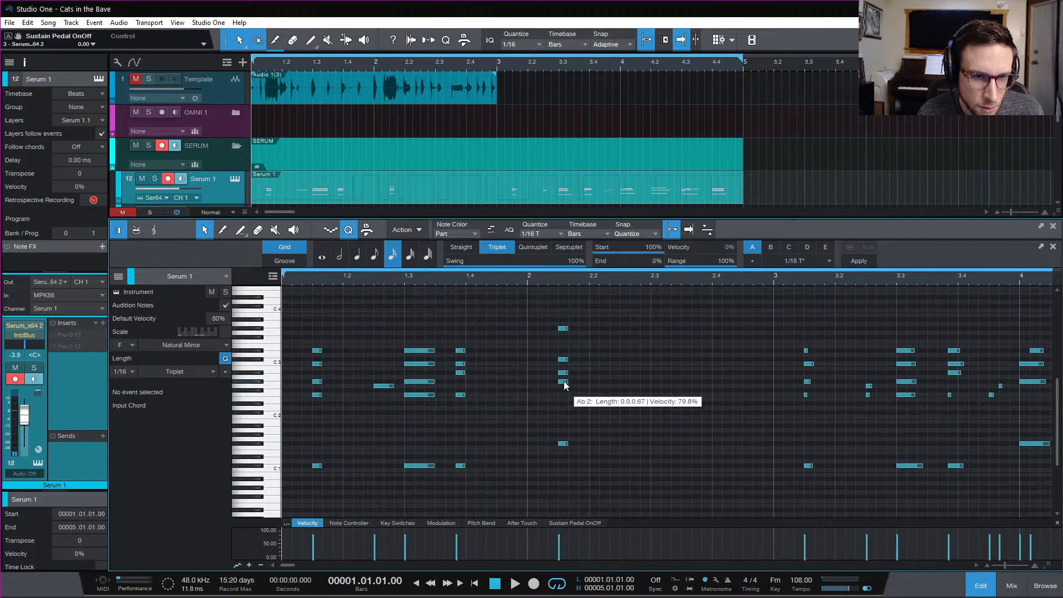
{"action": "left_click_drag", "start_coordinate": [563, 329], "coordinate": [564, 343]}
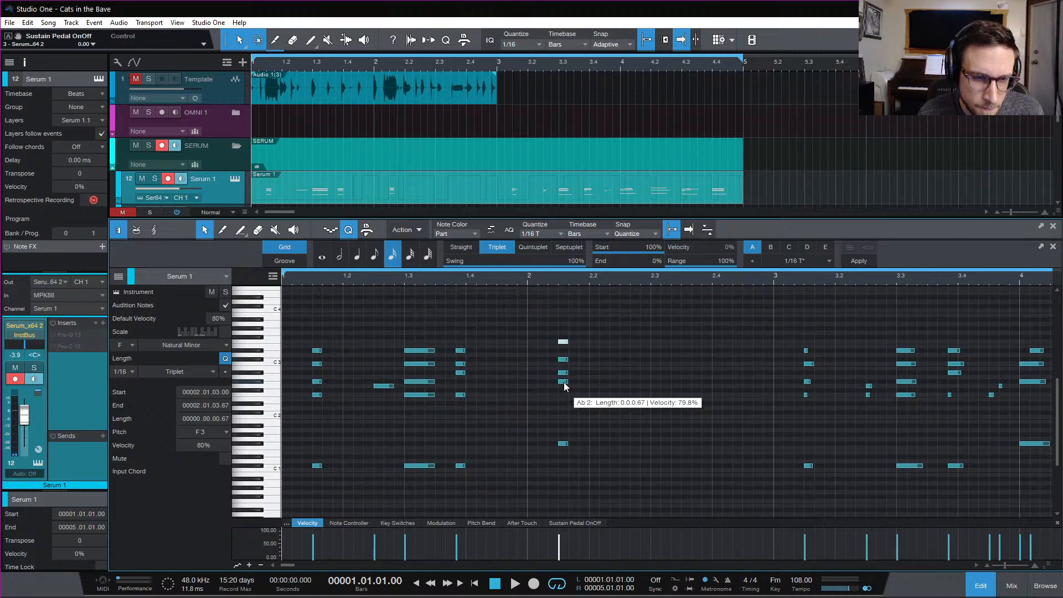
Select all notes of bar 2's first chord and audition the part from the start of bar 4
{"action": "left_click_drag", "start_coordinate": [537, 304], "coordinate": [580, 487]}
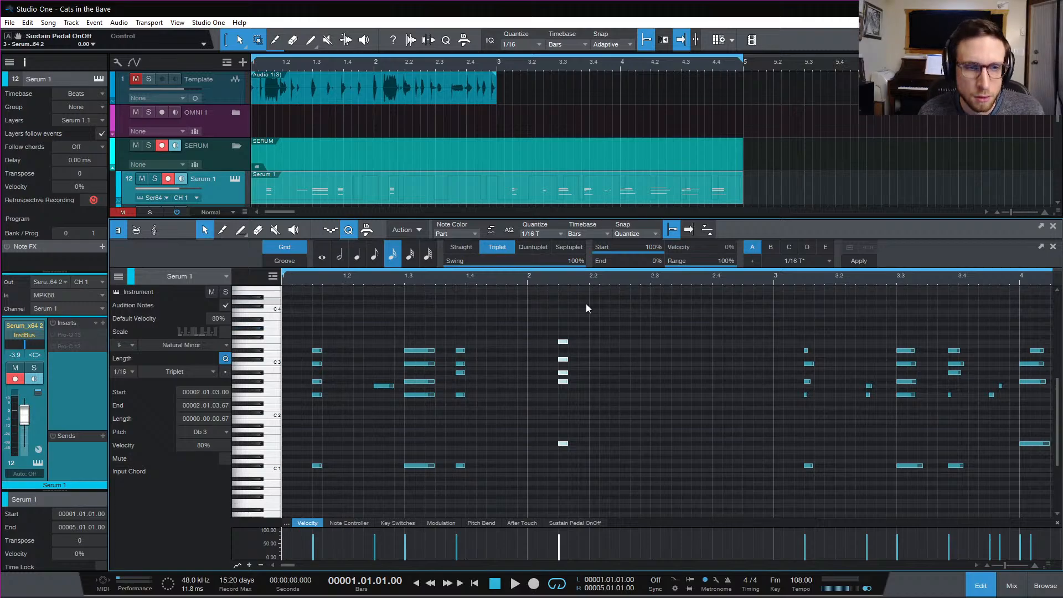
{"action": "scroll", "coordinate": [663, 367], "scroll_direction": "right", "scroll_amount": 5}
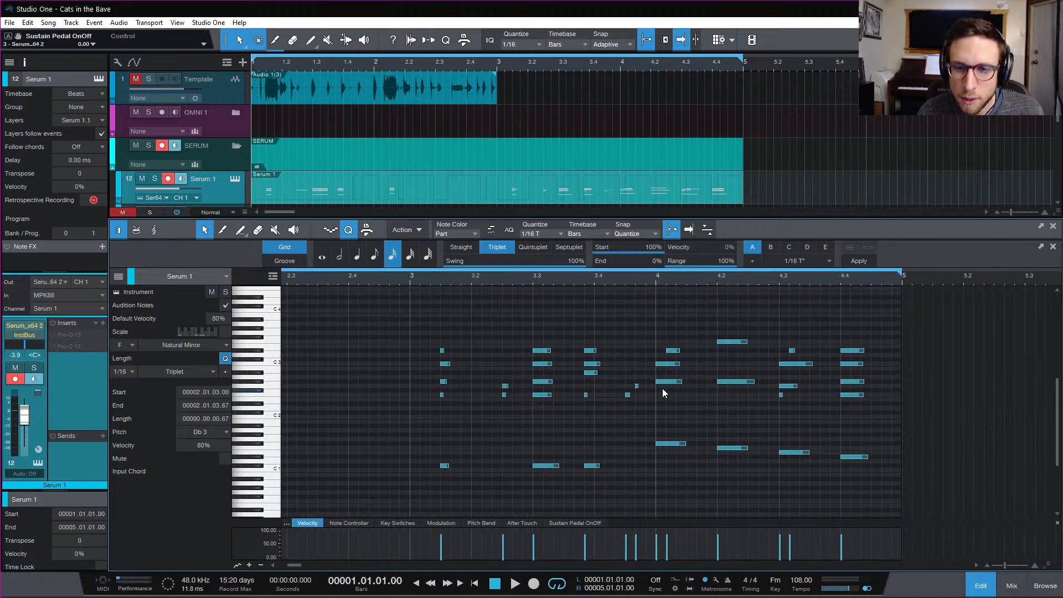
{"action": "left_click", "coordinate": [622, 64]}
{"action": "key", "text": "space"}
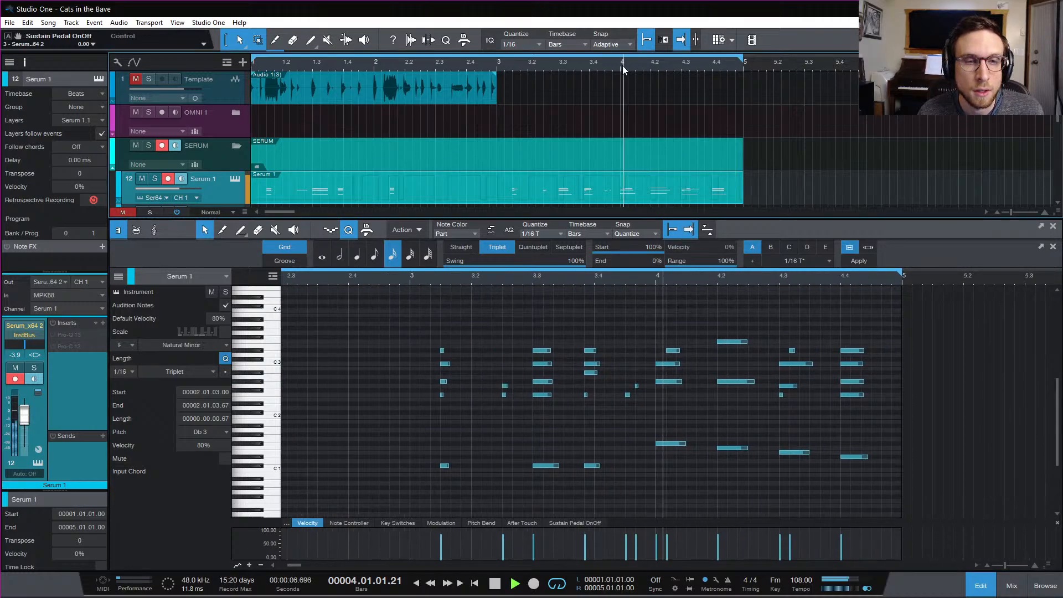
{"action": "left_click", "coordinate": [621, 64]}
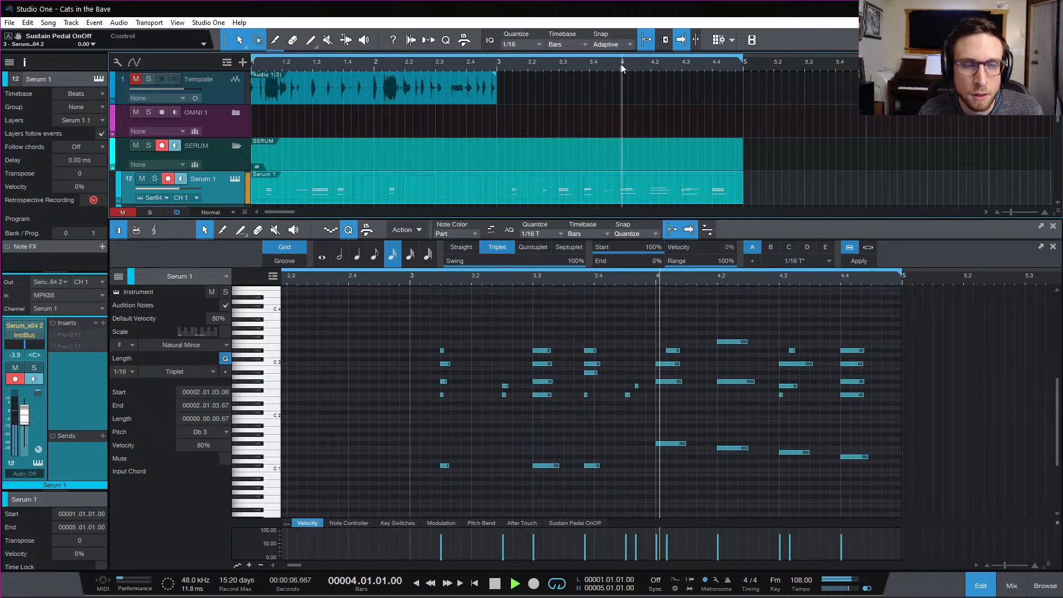
{"action": "key", "text": "space"}
{"action": "scroll", "coordinate": [524, 351], "scroll_direction": "left", "scroll_amount": 5}
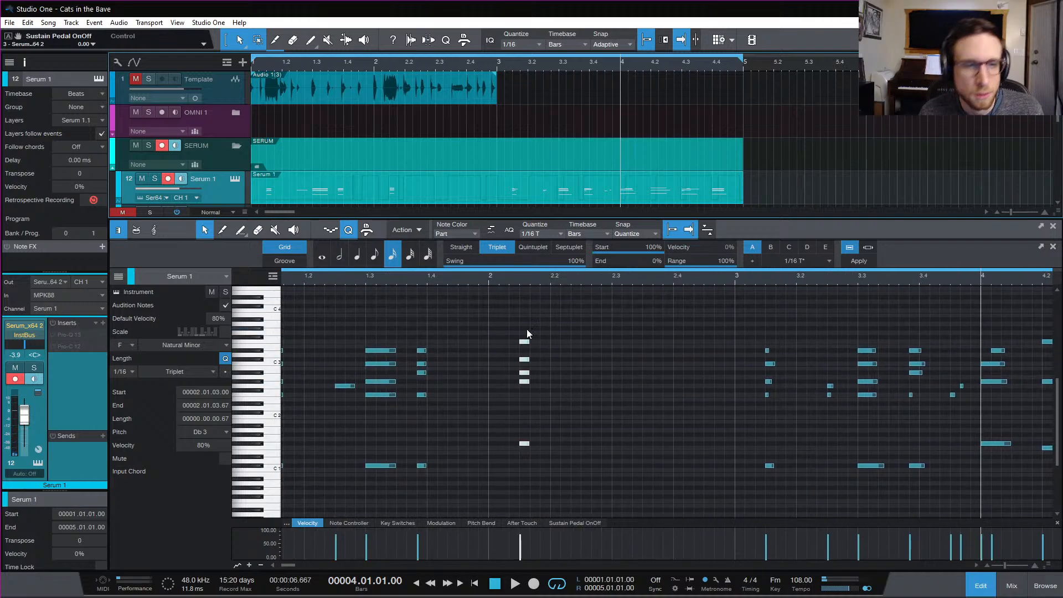
Duplicate the selected chord within bar 2 to 2.02.02.33, 2.03.01.00, 2.03.04.33 and 2.04.03.00
{"action": "left_click_drag", "start_coordinate": [524, 444], "coordinate": [568, 446]}
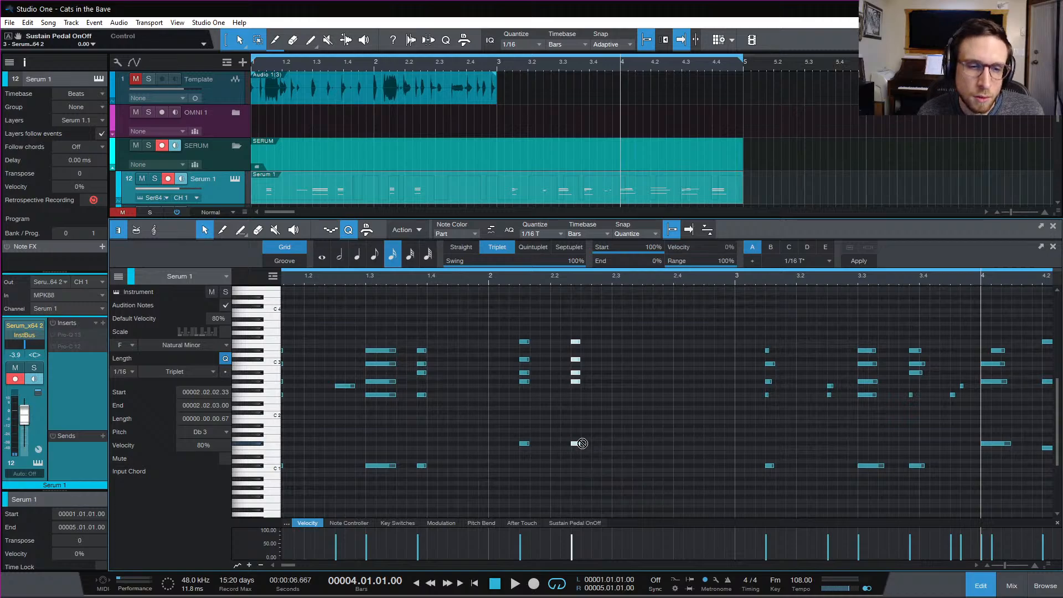
{"action": "left_click_drag", "start_coordinate": [617, 444], "coordinate": [693, 445]}
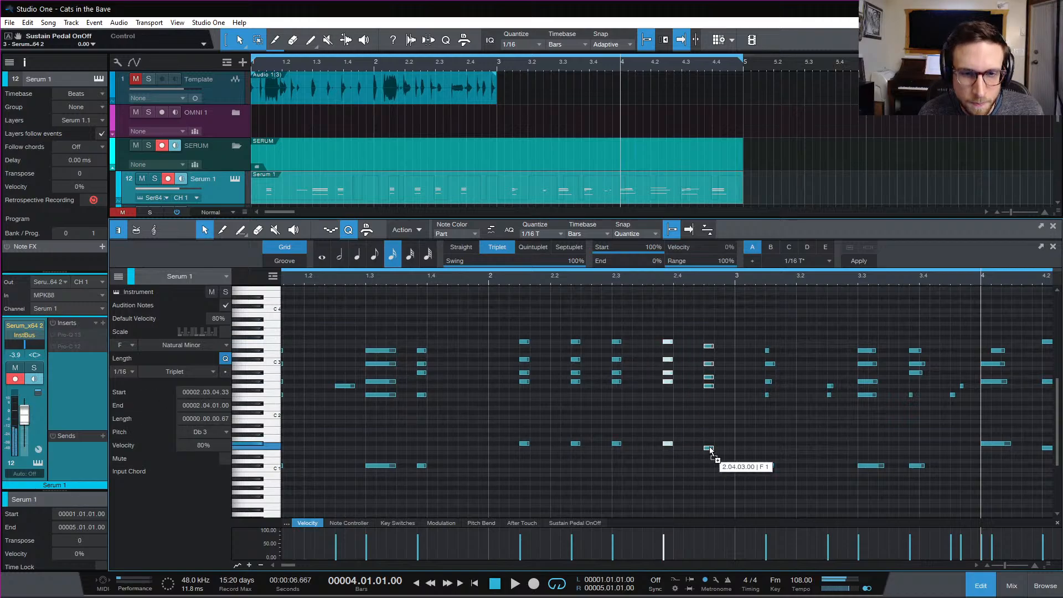
{"action": "mouse_move", "coordinate": [710, 446]}
{"action": "left_mouse_down"}
{"action": "mouse_move", "coordinate": [705, 435]}
{"action": "mouse_move", "coordinate": [709, 446]}
{"action": "left_mouse_up"}
{"action": "left_click", "coordinate": [663, 406]}
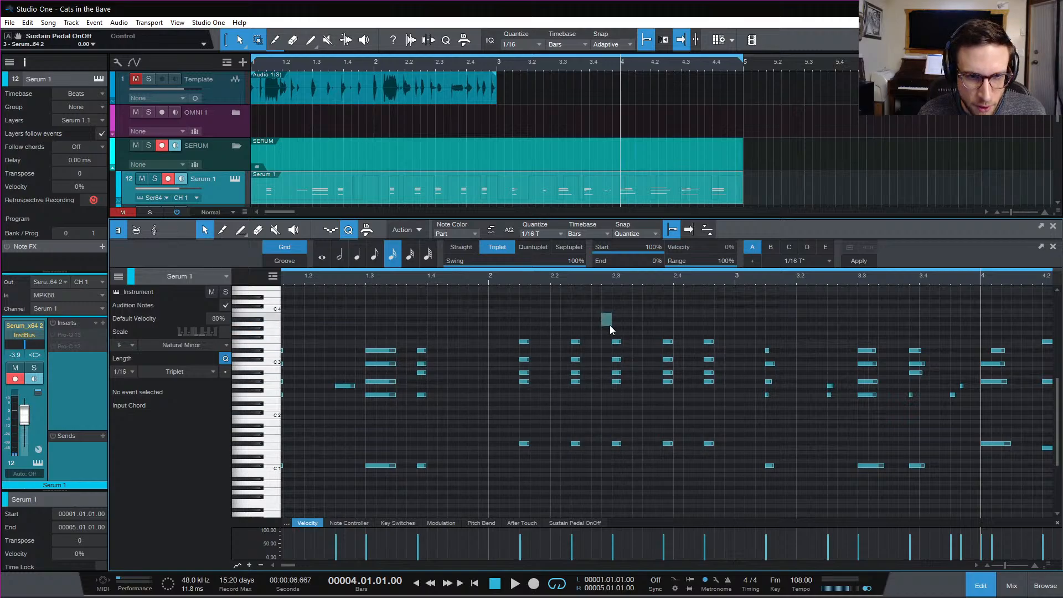
Transpose the last three chords of bar 2 down one semitone and lower the A2 note in each to Ab2
{"action": "left_click_drag", "start_coordinate": [610, 325], "coordinate": [725, 460]}
{"action": "key", "text": "Down"}
{"action": "left_click", "coordinate": [669, 406]}
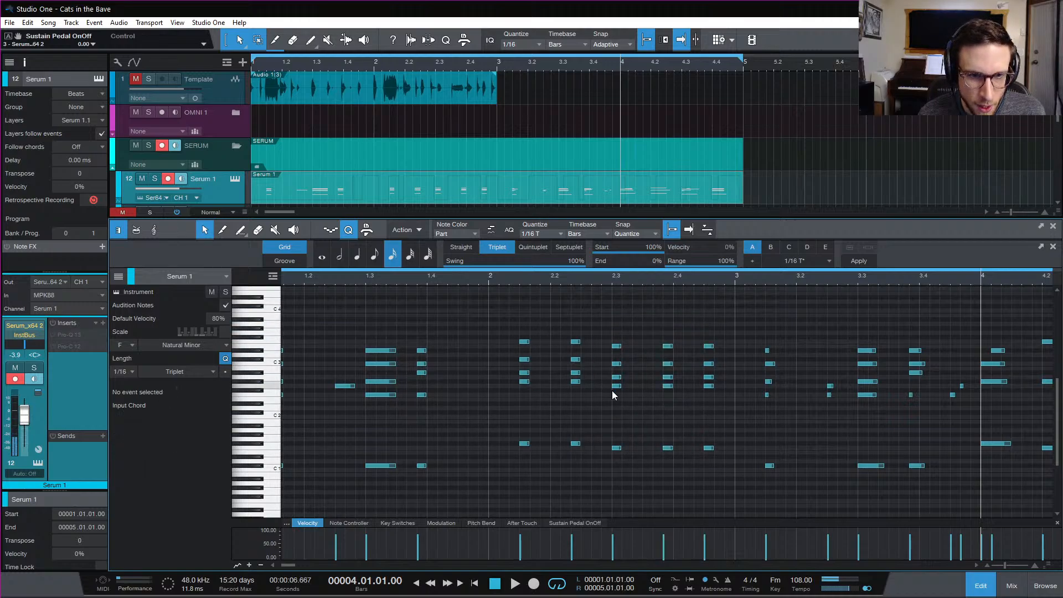
{"action": "left_click", "coordinate": [616, 378]}
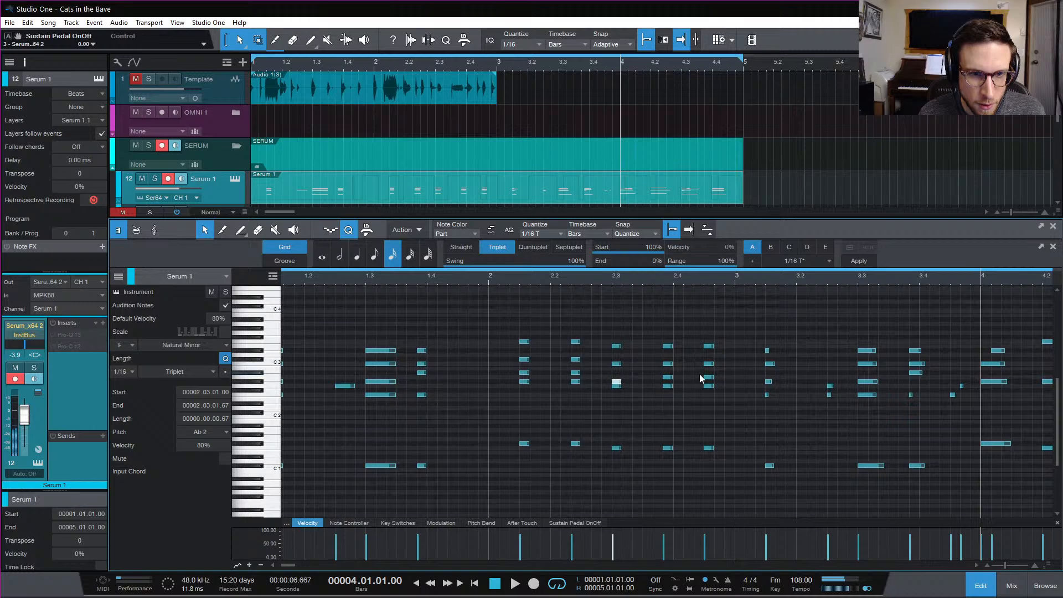
{"action": "left_click_drag", "start_coordinate": [653, 371], "coordinate": [733, 377]}
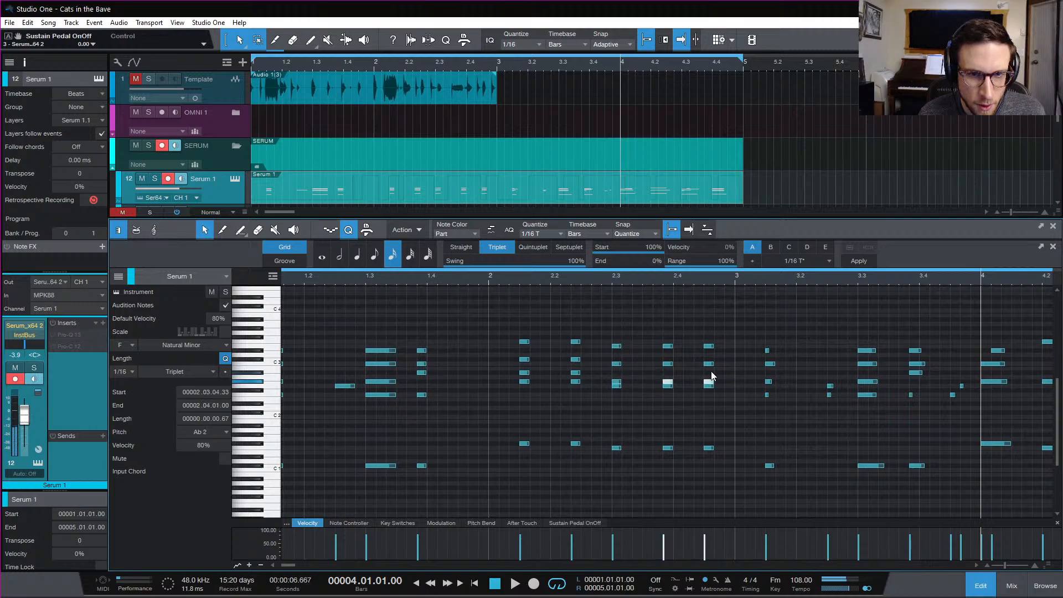
{"action": "left_click", "coordinate": [629, 360]}
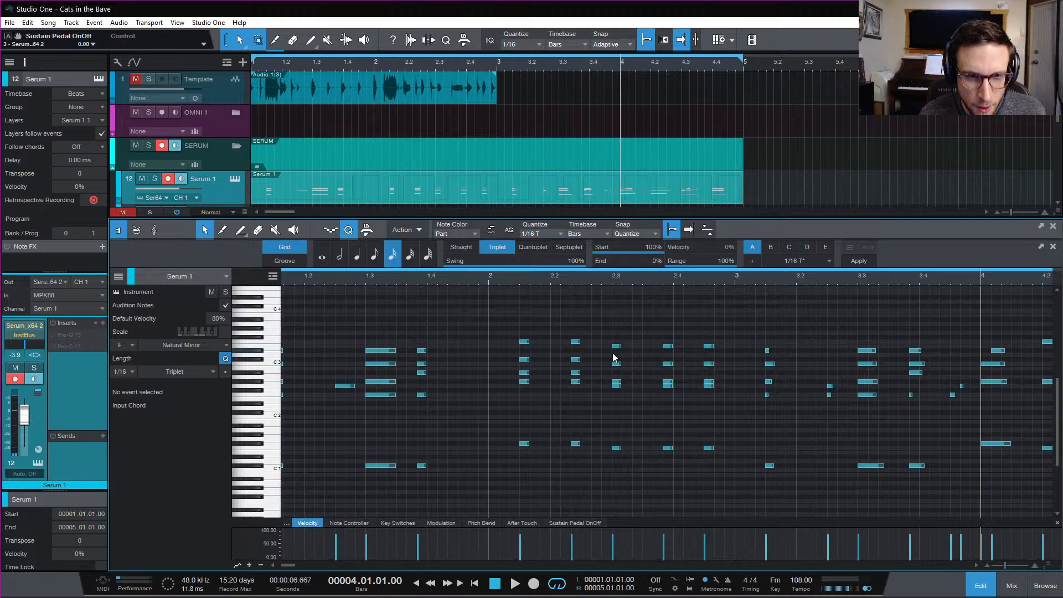
Lower the top note of the chord on beat 2.3 to D3, and revoice bar 2's last chord with G3 on top and F2 replacing G2
{"action": "left_click_drag", "start_coordinate": [602, 340], "coordinate": [618, 355]}
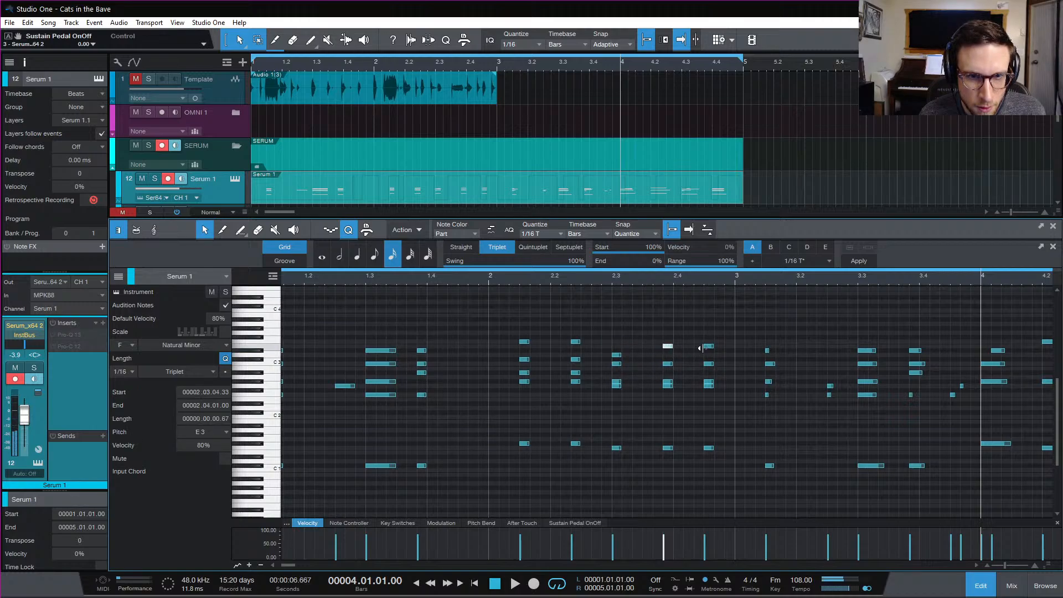
{"action": "left_click_drag", "start_coordinate": [711, 348], "coordinate": [713, 334]}
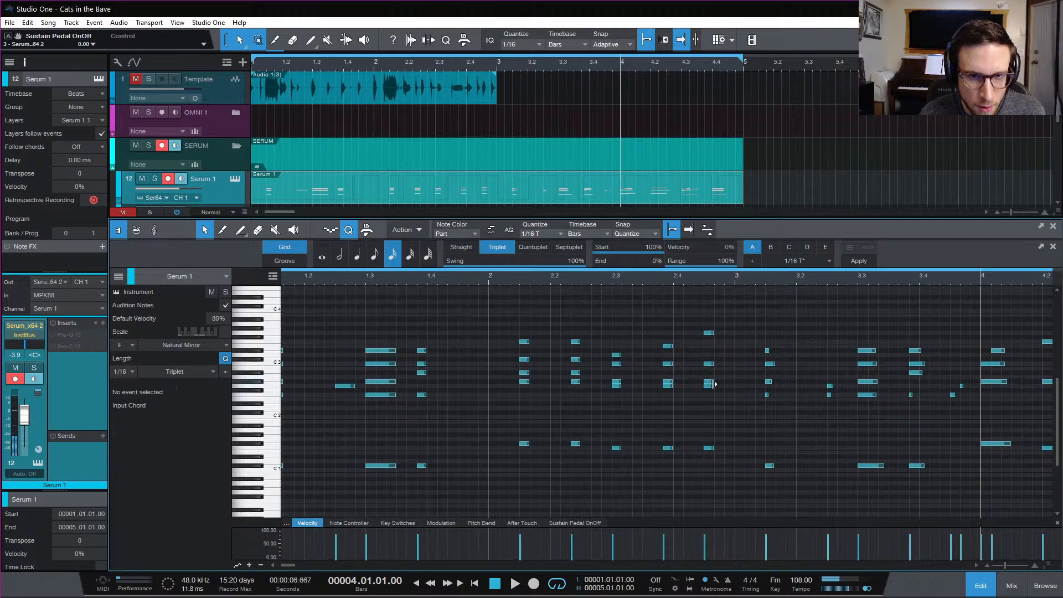
{"action": "left_click_drag", "start_coordinate": [710, 384], "coordinate": [710, 396]}
{"action": "left_click", "coordinate": [685, 372]}
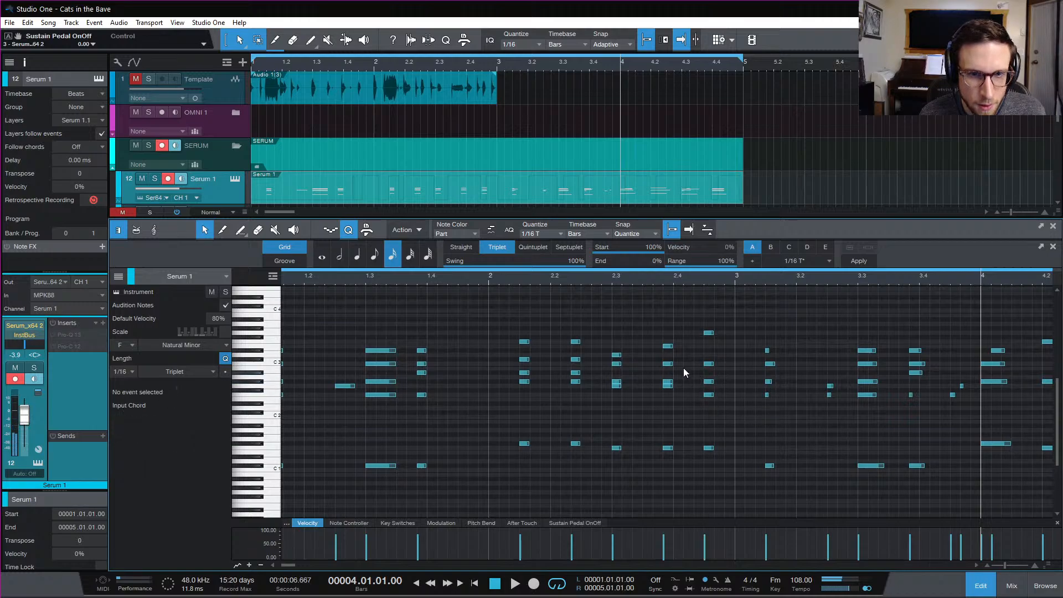
Lower the top two notes of bar 2's second chord to E3 and C3, and play bars 1 and 2 as a loop
{"action": "left_click", "coordinate": [576, 343]}
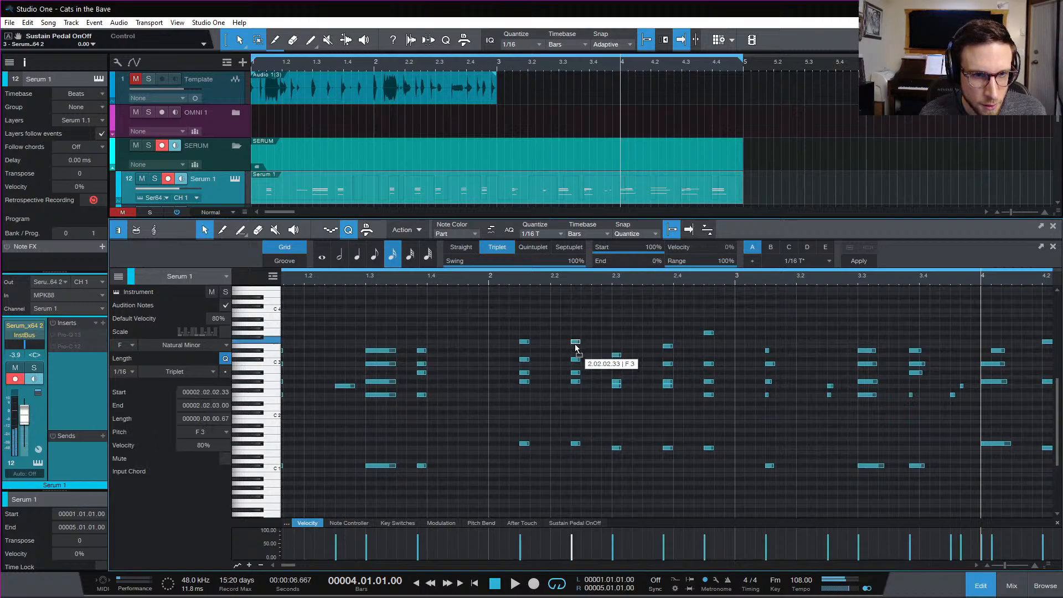
{"action": "left_click", "coordinate": [591, 422]}
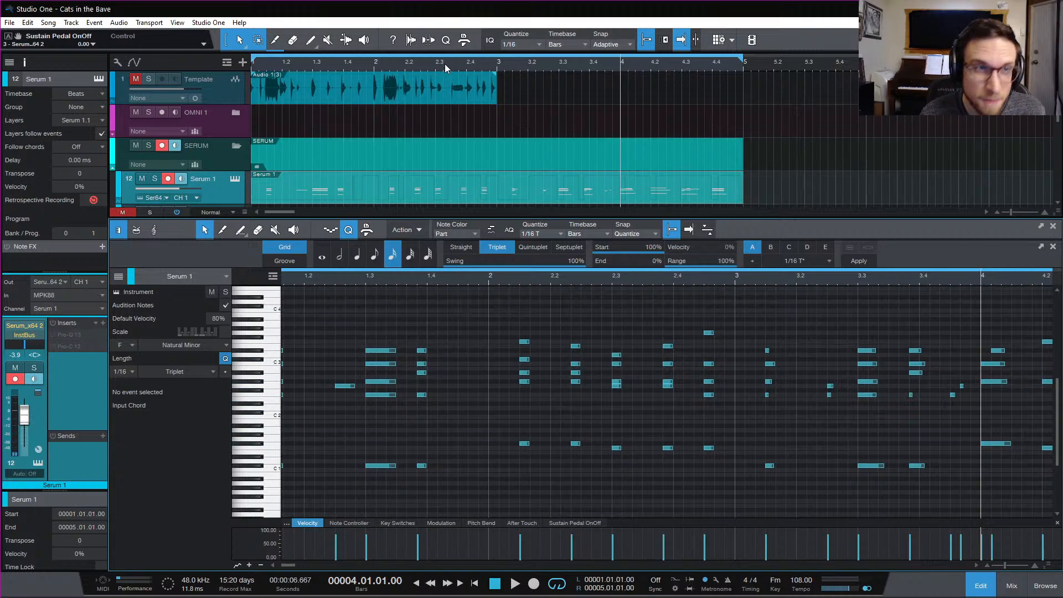
{"action": "left_click", "coordinate": [497, 62], "text": "alt"}
{"action": "key", "text": "space"}
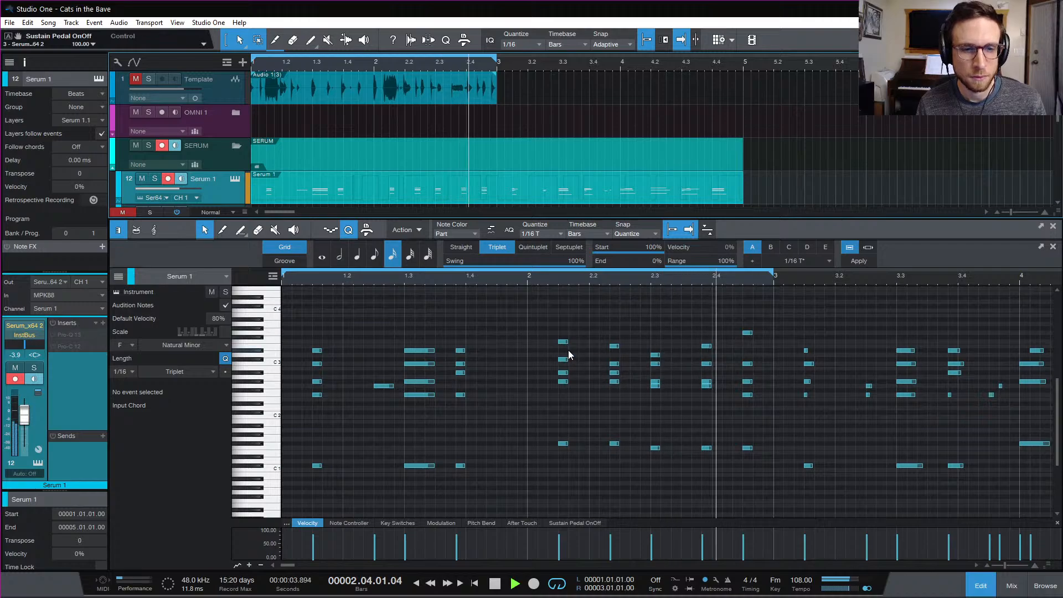
Delete all sustain pedal events of the Serum 1 part and play it back
{"action": "left_click", "coordinate": [571, 523]}
{"action": "key", "text": "ctrl+a"}
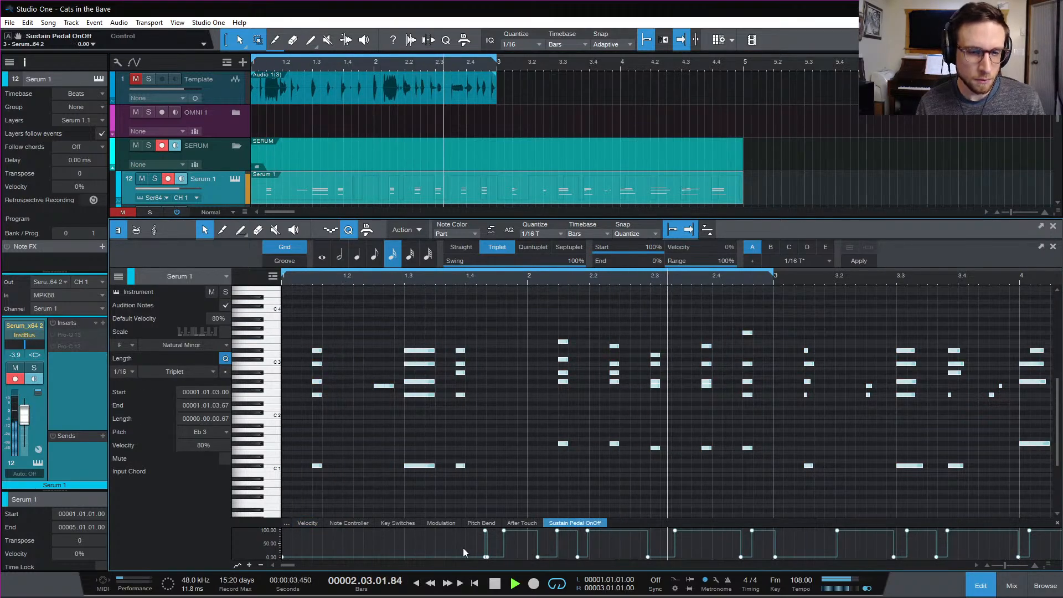
{"action": "left_click", "coordinate": [463, 548]}
{"action": "key", "text": "space"}
{"action": "left_click_drag", "start_coordinate": [463, 548], "coordinate": [1062, 546]}
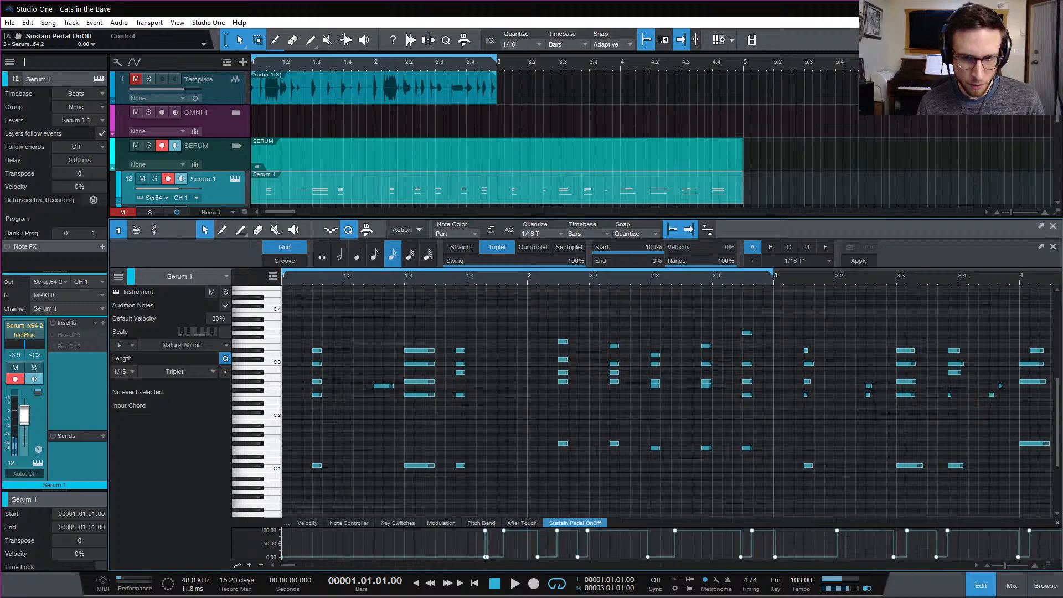
{"action": "key", "text": "Delete"}
{"action": "key", "text": "space"}
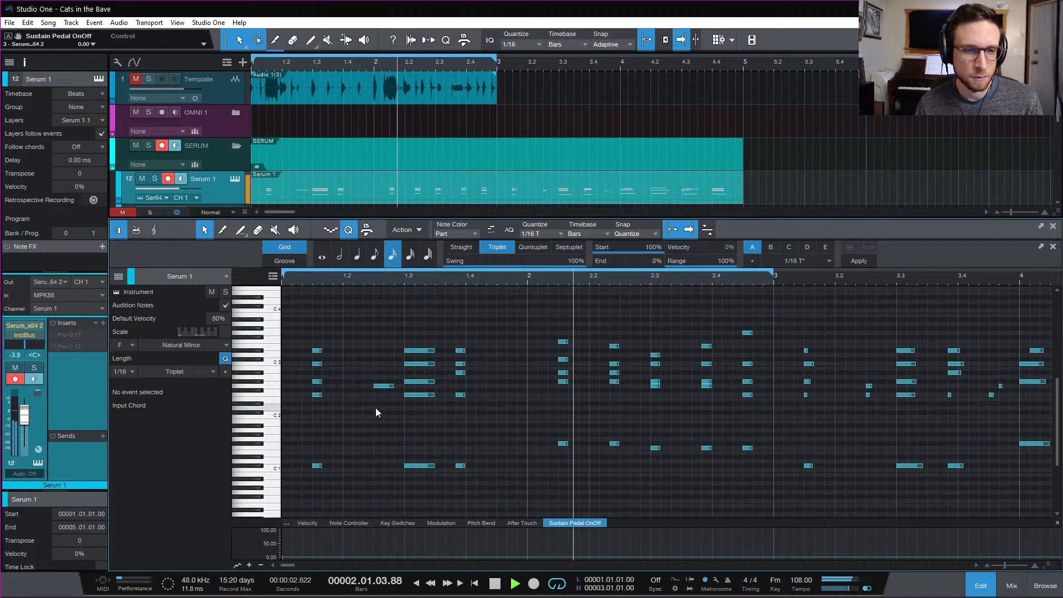
{"action": "key", "text": "space"}
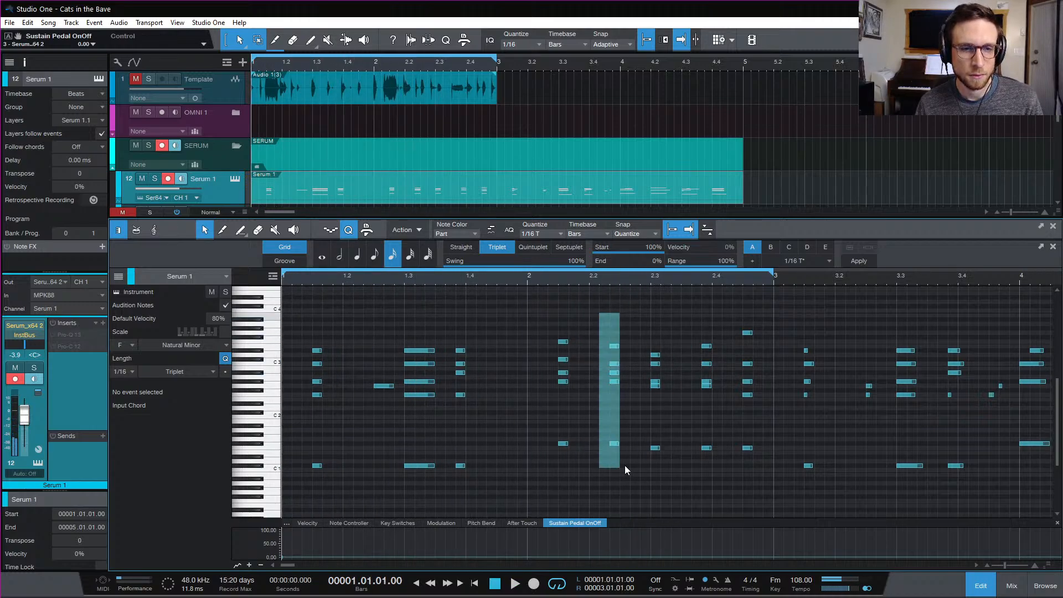
Shift bar 2's second chord to start at 2.02.03.00 and play back from bar 2
{"action": "left_click_drag", "start_coordinate": [625, 469], "coordinate": [617, 446]}
{"action": "key", "text": "alt+Right"}
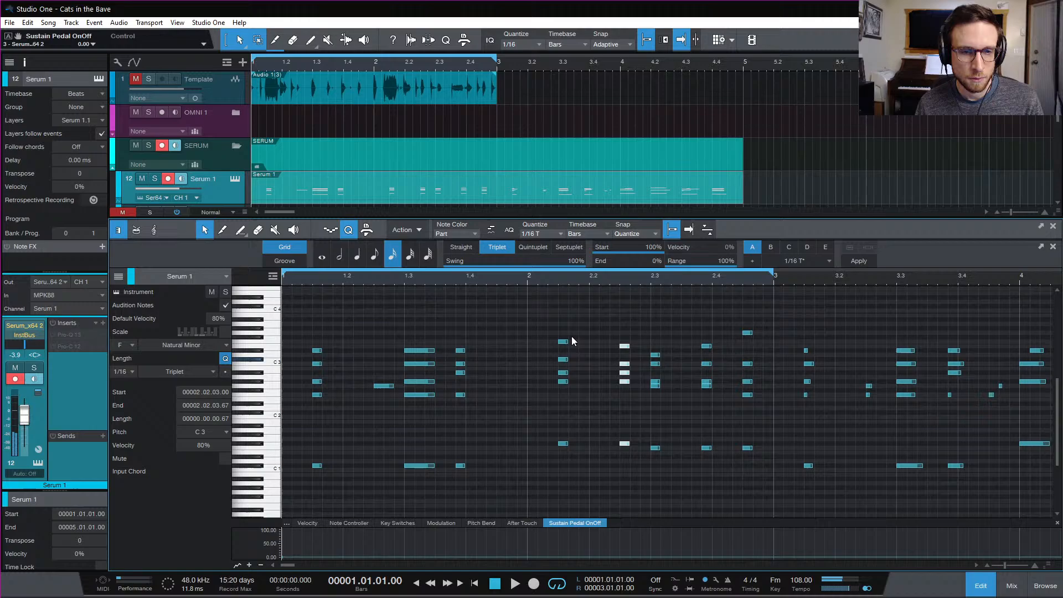
{"action": "left_click", "coordinate": [529, 281]}
{"action": "key", "text": "space"}
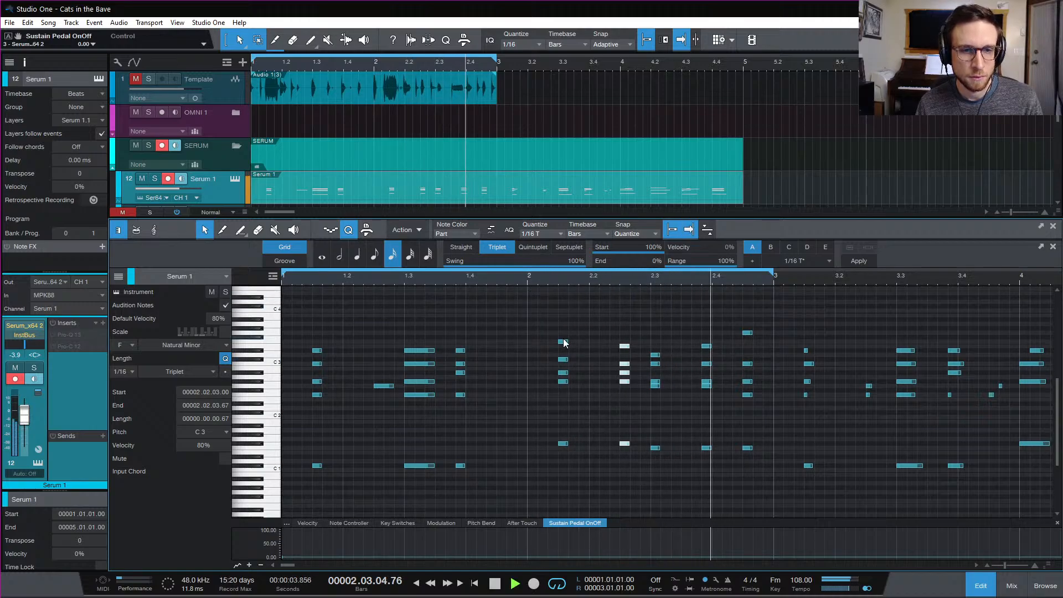
{"action": "key", "text": "space"}
Delete the second chord of bar 2 and audition the bar without it
{"action": "left_click_drag", "start_coordinate": [610, 326], "coordinate": [643, 468]}
{"action": "key", "text": "Delete"}
{"action": "key", "text": "space"}
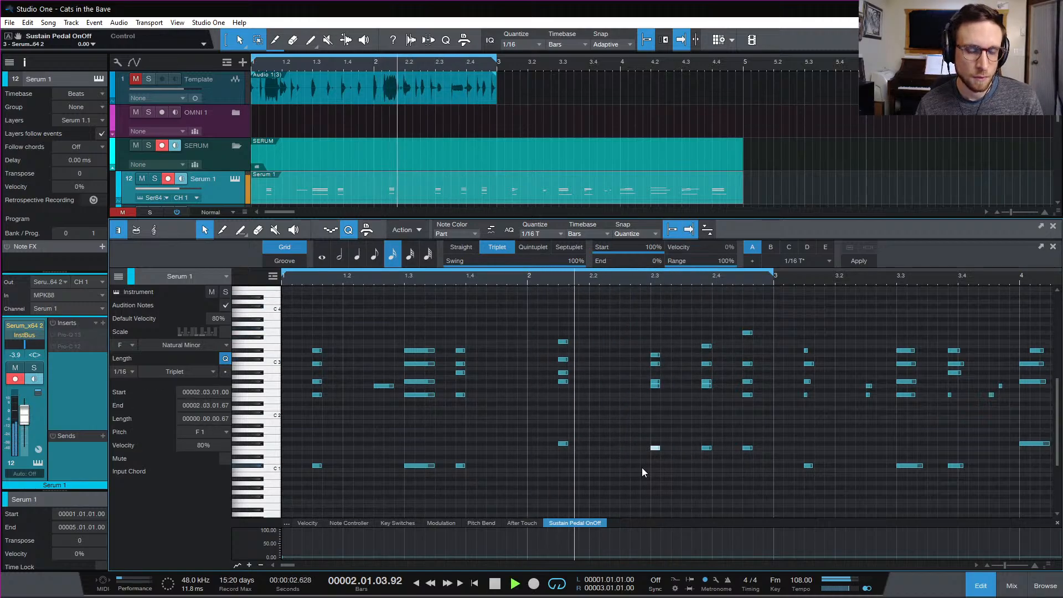
{"action": "key", "text": "space"}
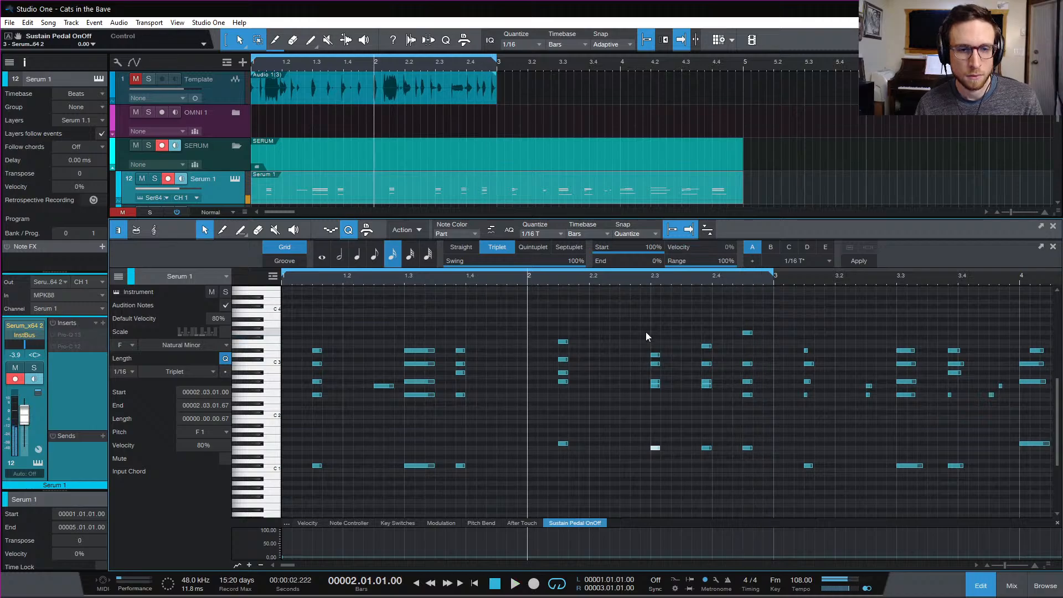
Lengthen all notes of the chord on beat 2.3 to 0.0.1.33 and play the bar back
{"action": "left_click_drag", "start_coordinate": [646, 331], "coordinate": [671, 452]}
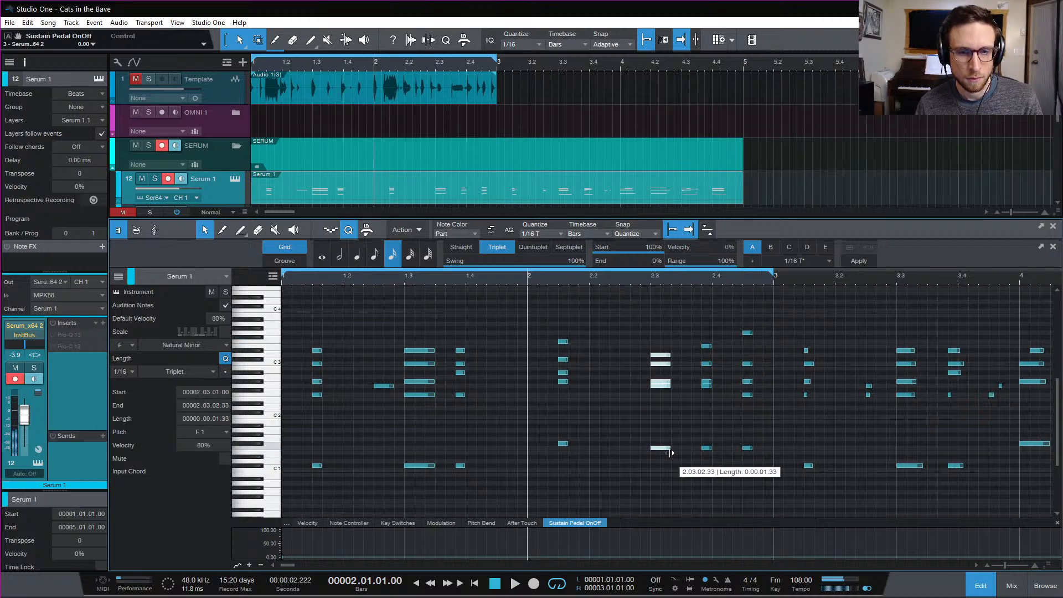
{"action": "key", "text": "space"}
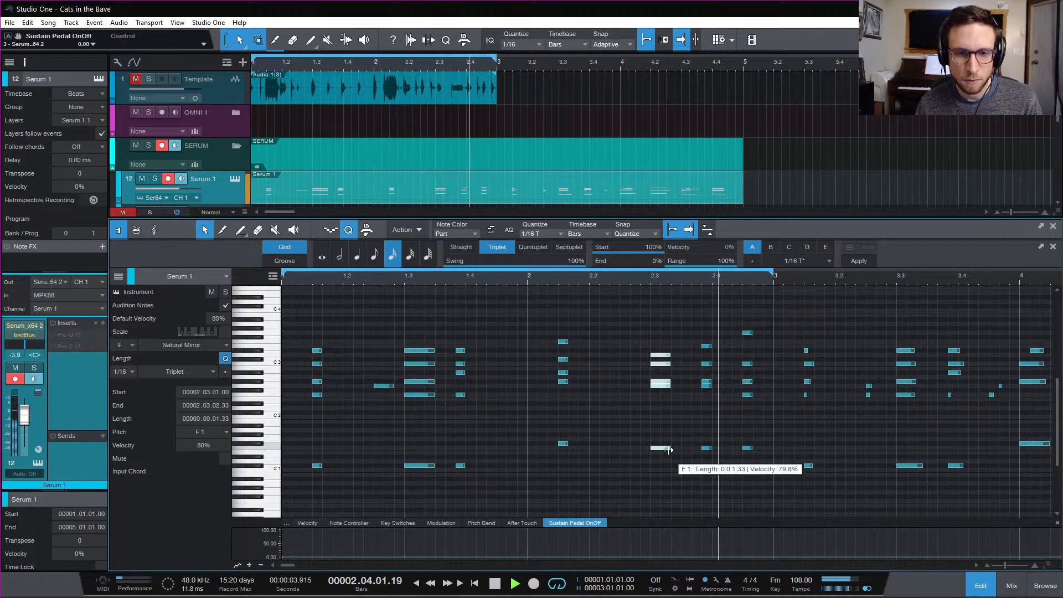
{"action": "left_click", "coordinate": [723, 423]}
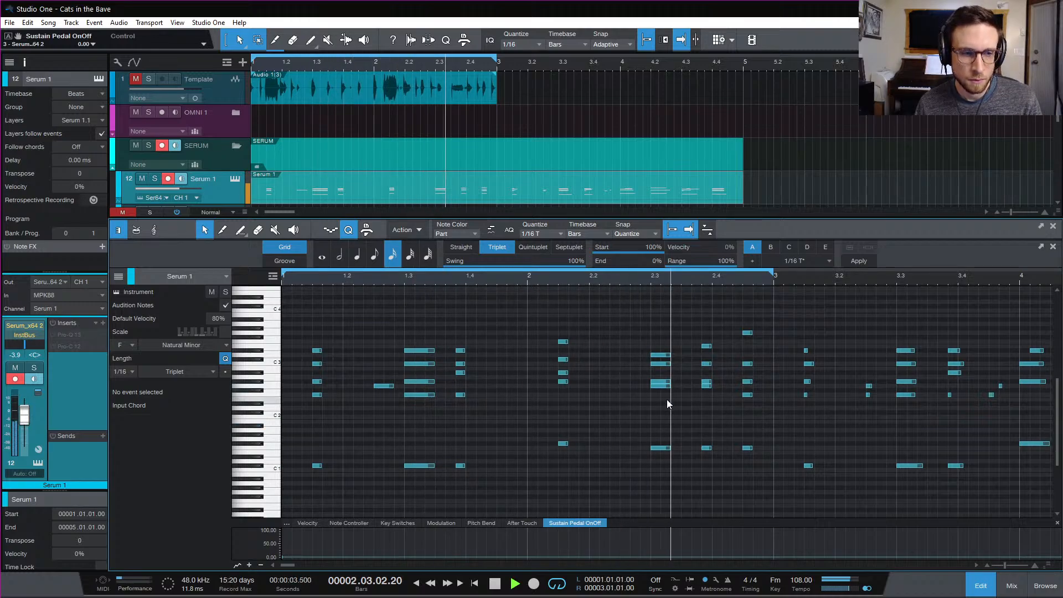
{"action": "key", "text": "space"}
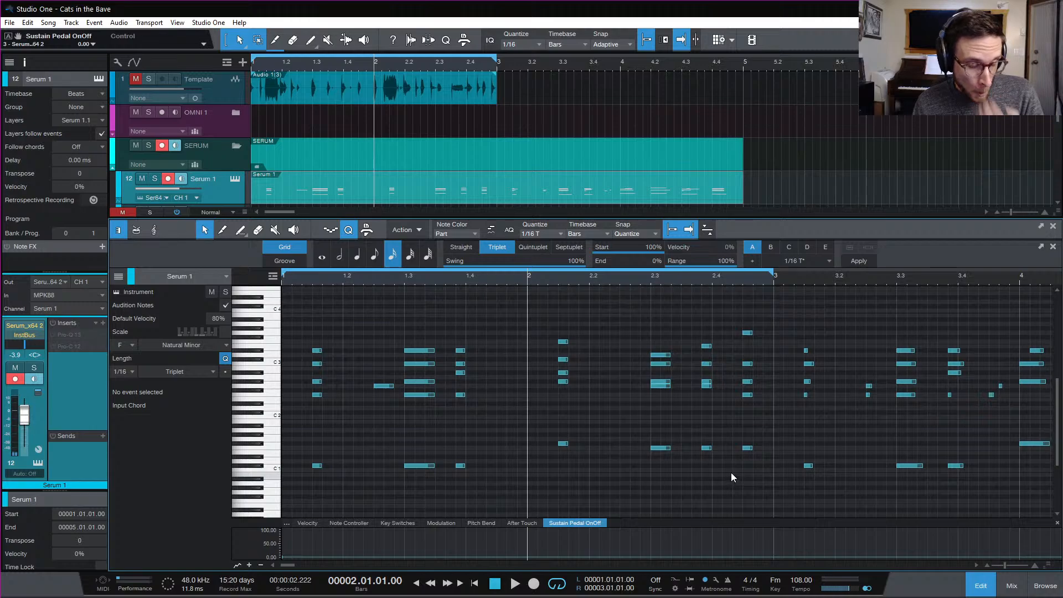
Revoice bar 2's last chord with D1 in the bass, Gb2 replacing F2 and E3 on top, and play it back
{"action": "left_click_drag", "start_coordinate": [749, 448], "coordinate": [749, 464]}
{"action": "left_click", "coordinate": [760, 441]}
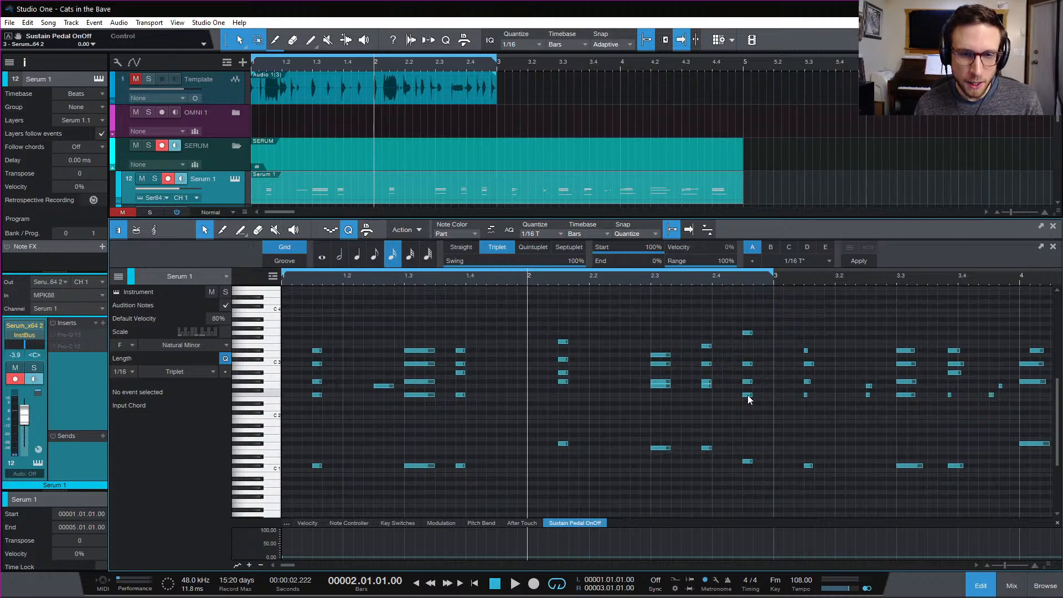
{"action": "left_click_drag", "start_coordinate": [748, 395], "coordinate": [750, 341]}
{"action": "left_click", "coordinate": [736, 282]}
{"action": "key", "text": "space"}
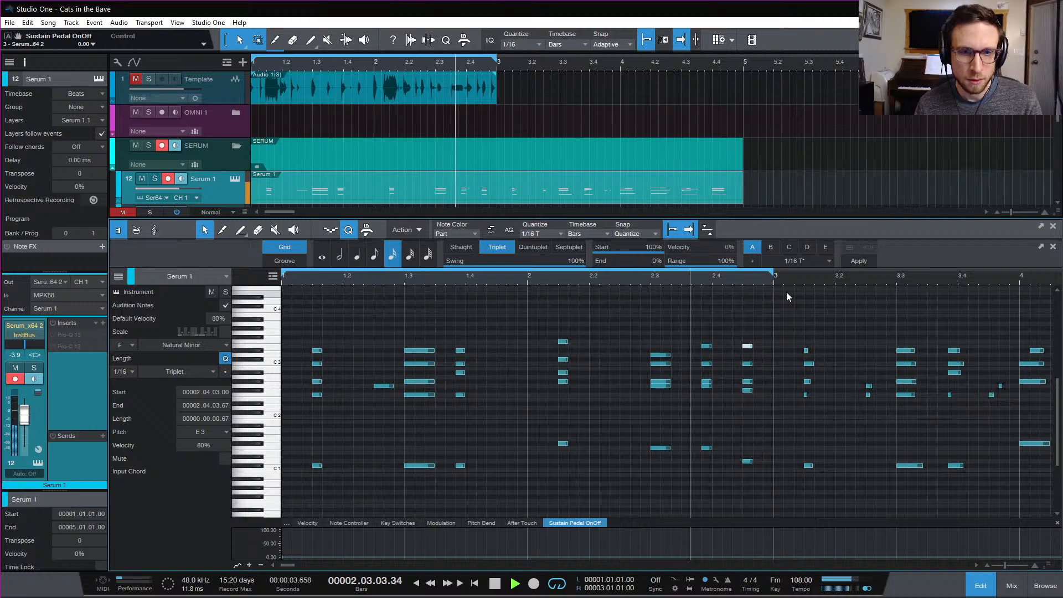
Lengthen all notes of bar 2's last chord to 0.0.1.99, reaching the start of bar 3, and play it back
{"action": "left_click", "coordinate": [745, 324]}
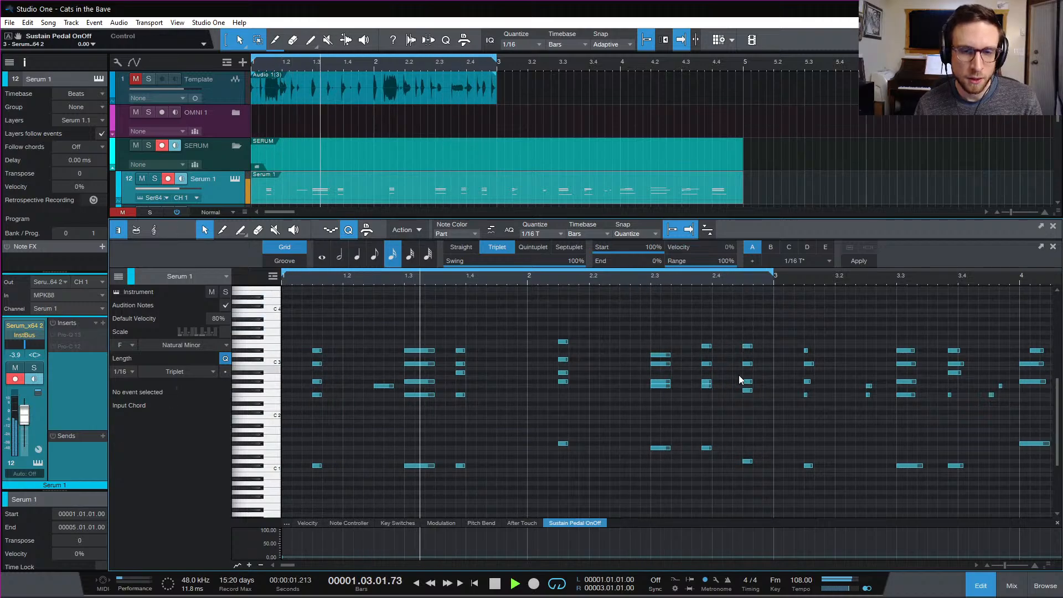
{"action": "left_click_drag", "start_coordinate": [742, 325], "coordinate": [762, 503]}
{"action": "key", "text": "space"}
{"action": "left_click_drag", "start_coordinate": [754, 465], "coordinate": [772, 465]}
{"action": "key", "text": "space"}
{"action": "left_click", "coordinate": [750, 420]}
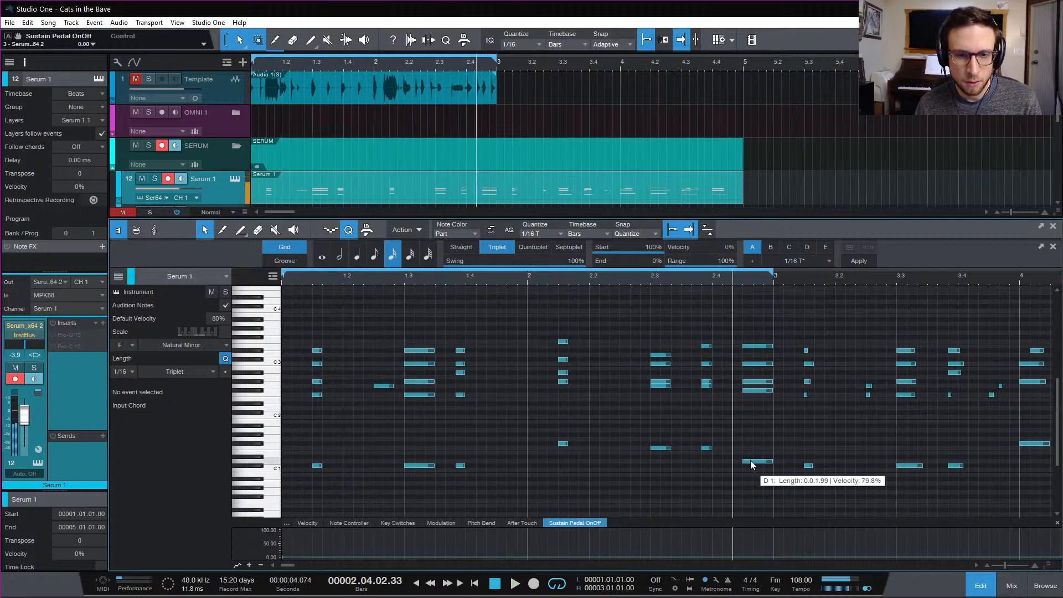
Move the bass of bar 2's last chord to Ab1 and its Ab2 to Bb2, and play it back
{"action": "left_click_drag", "start_coordinate": [751, 462], "coordinate": [758, 446]}
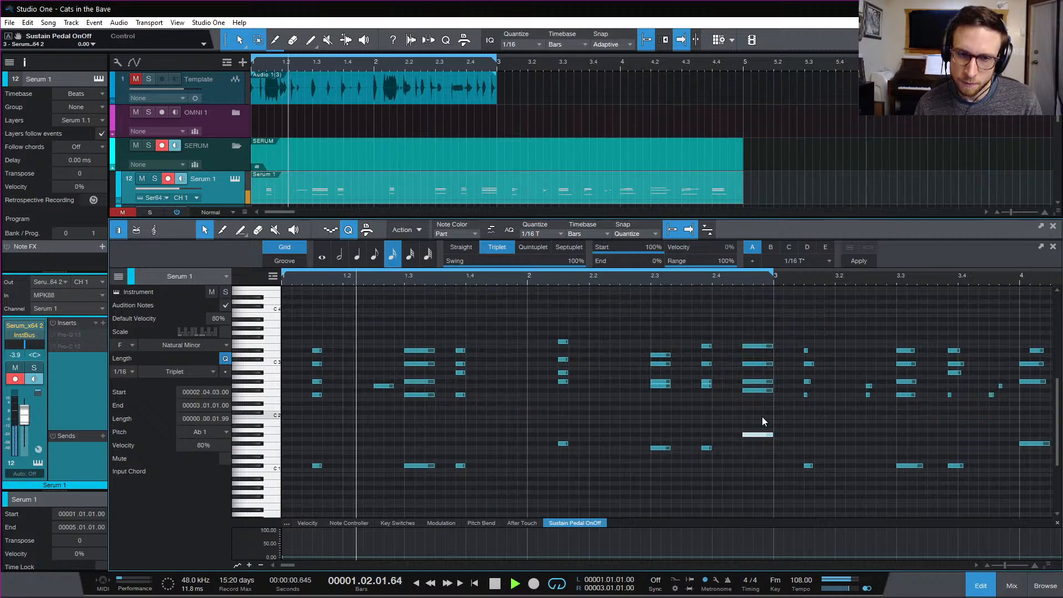
{"action": "left_click", "coordinate": [762, 417]}
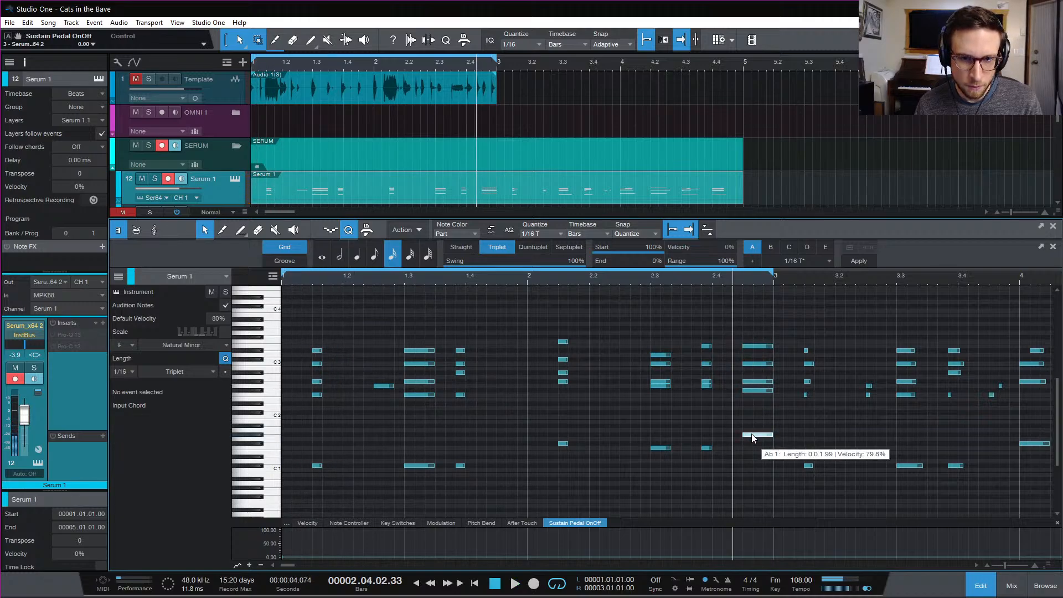
{"action": "left_click_drag", "start_coordinate": [759, 384], "coordinate": [759, 379]}
{"action": "key", "text": "space"}
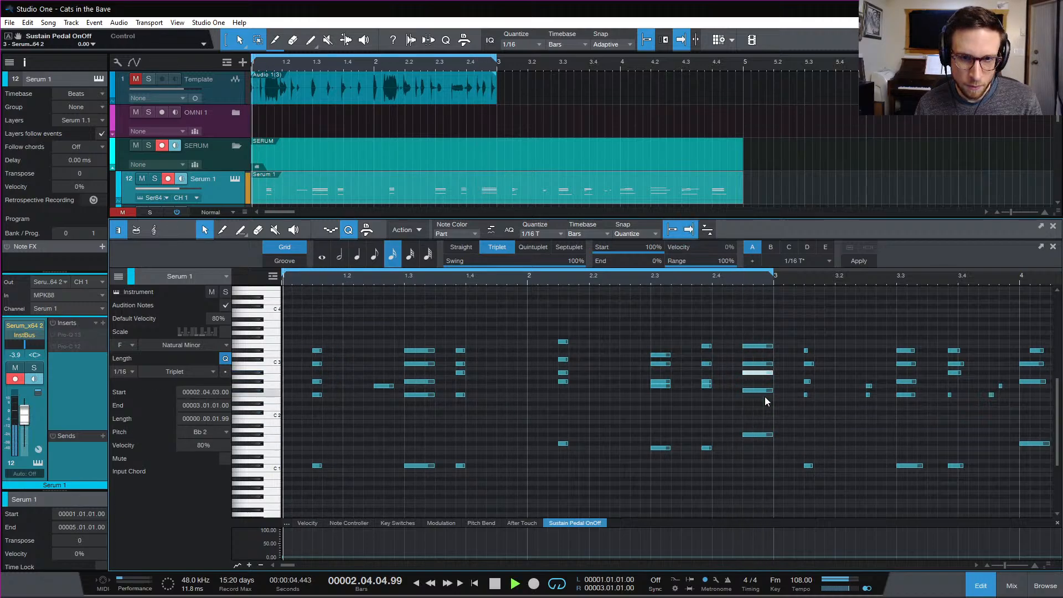
{"action": "left_click", "coordinate": [765, 403]}
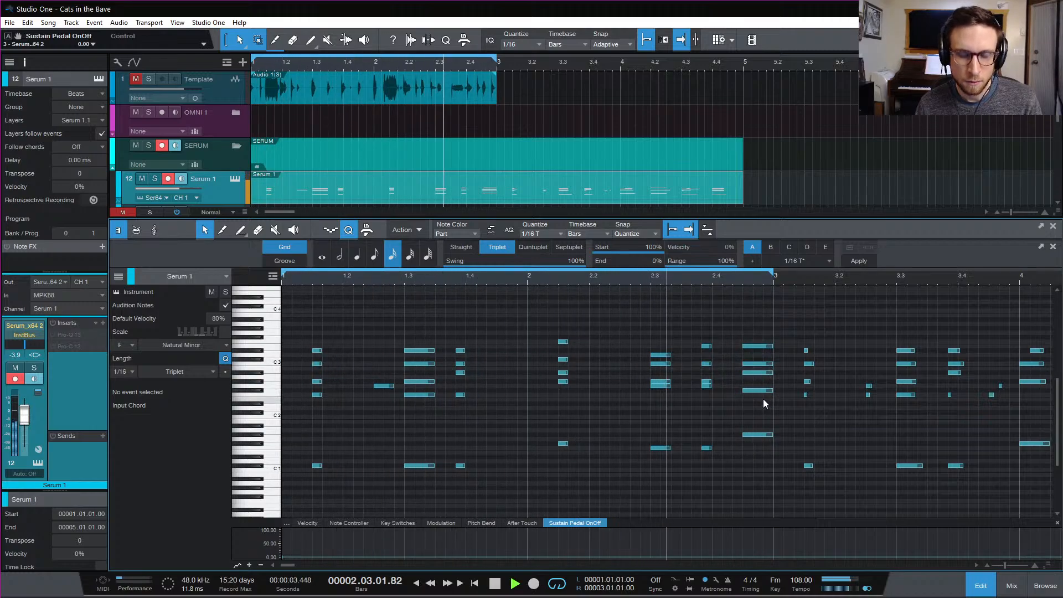
{"action": "key", "text": "space"}
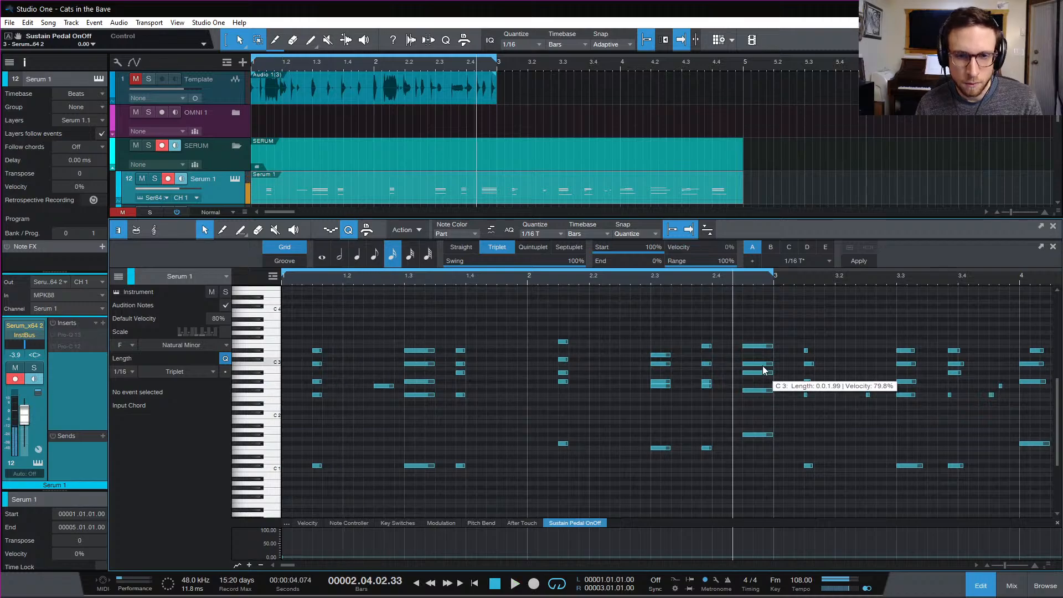
Raise the C3 in bar 2's last chord to Db3 and play the loop
{"action": "left_click_drag", "start_coordinate": [763, 365], "coordinate": [761, 361]}
{"action": "key", "text": "space"}
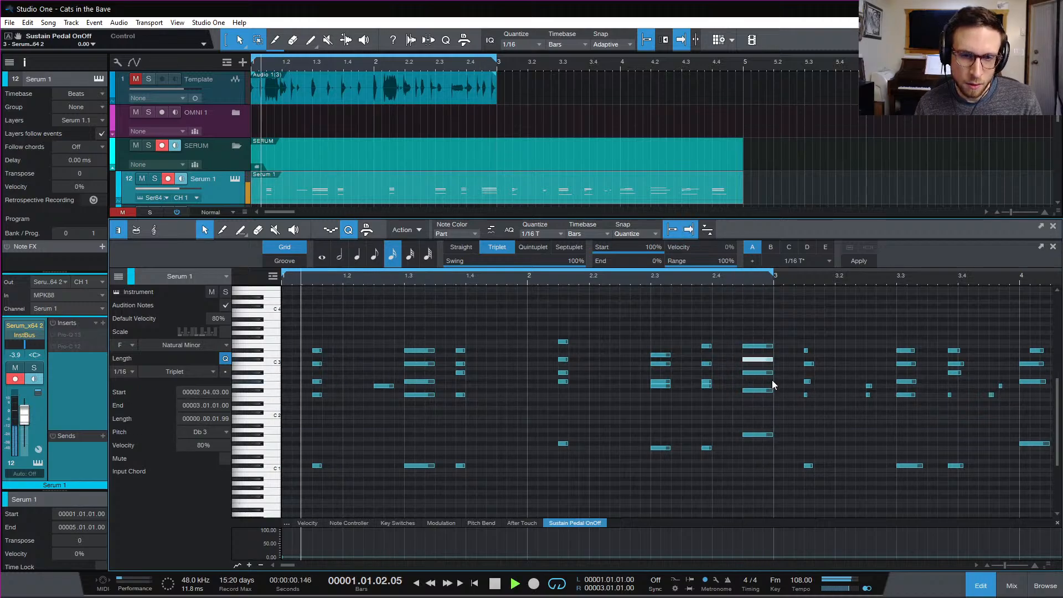
{"action": "left_click", "coordinate": [764, 378]}
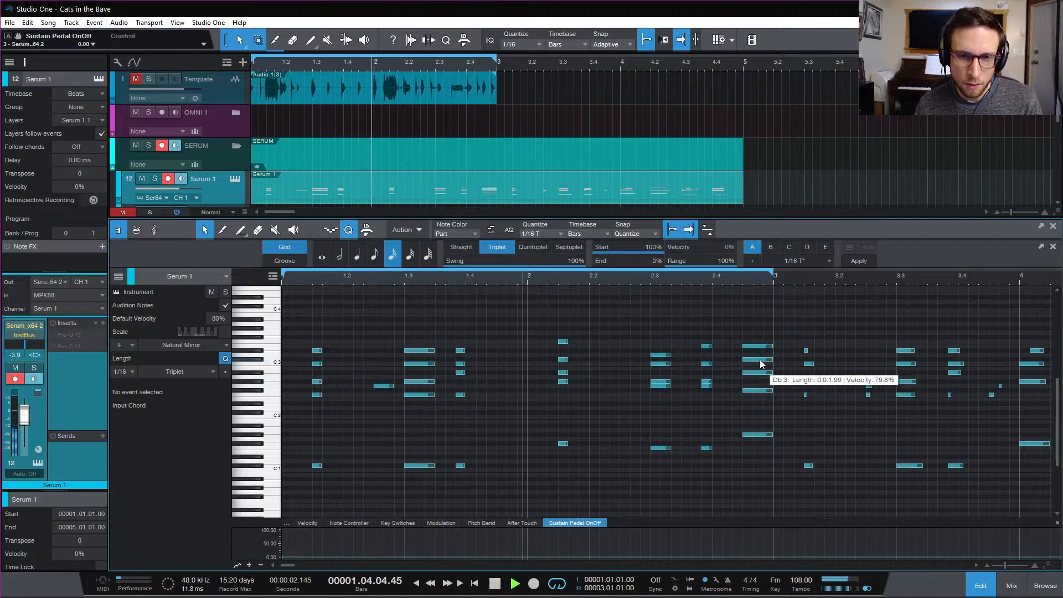
{"action": "key", "text": "space"}
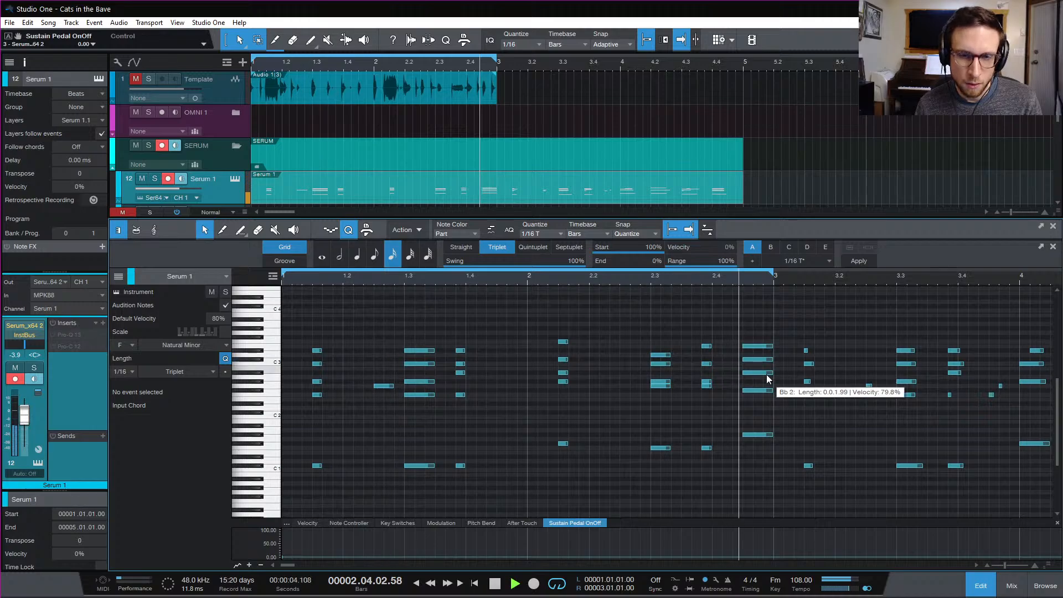
Raise the top note of bar 2's last chord to F3 and listen to the new voicing
{"action": "left_click", "coordinate": [763, 436]}
{"action": "left_click", "coordinate": [764, 348]}
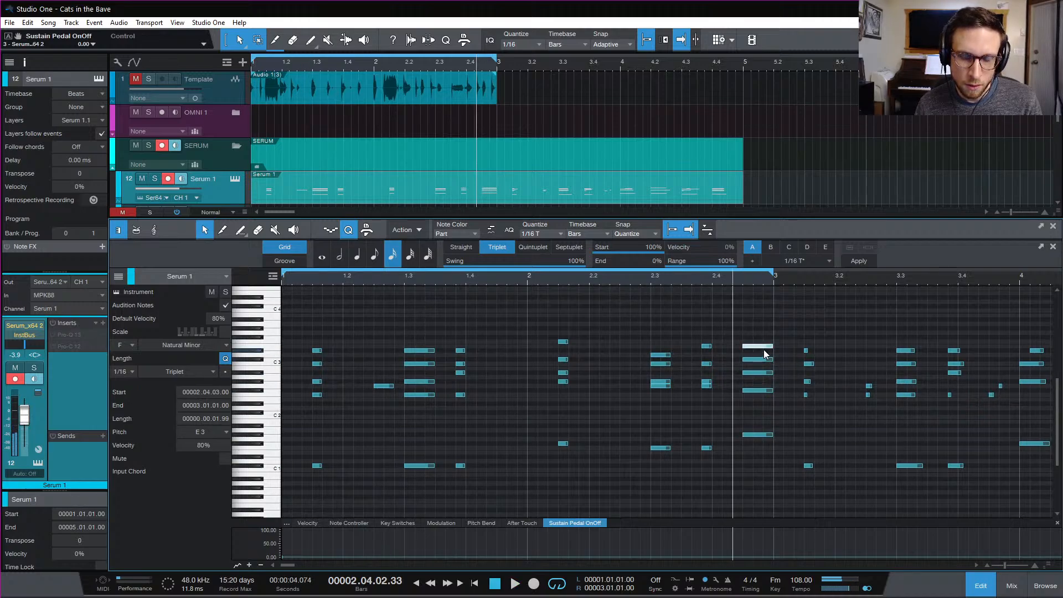
{"action": "key", "text": "Up"}
{"action": "key", "text": "space"}
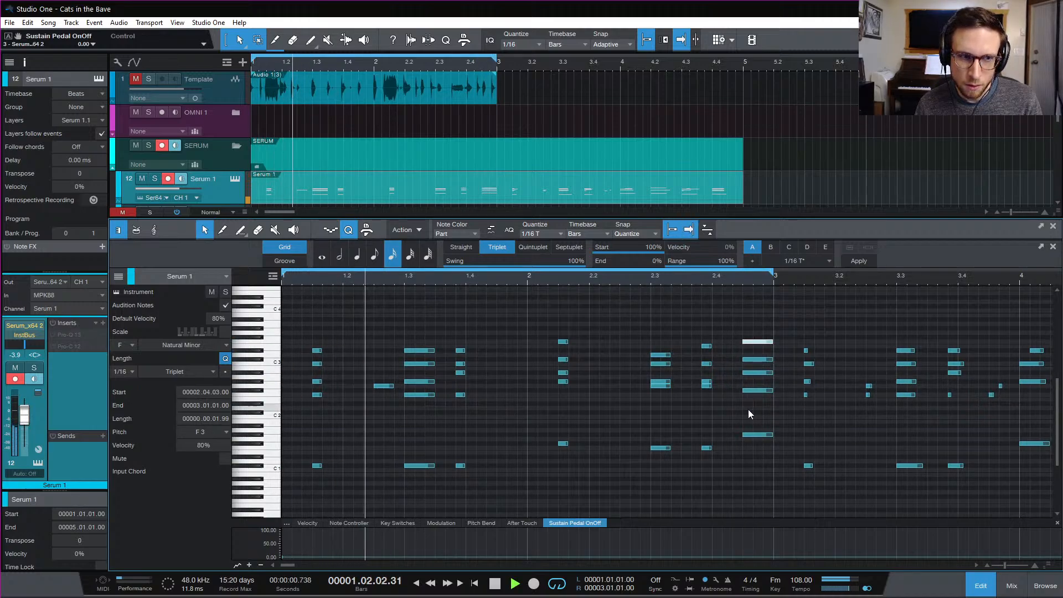
{"action": "left_click", "coordinate": [733, 468]}
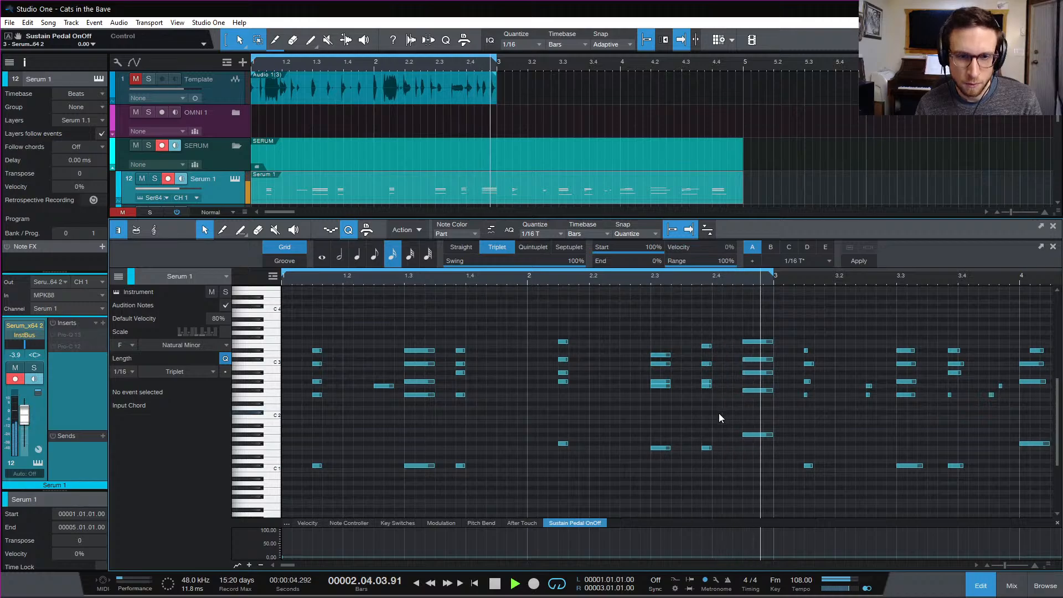
{"action": "key", "text": "space"}
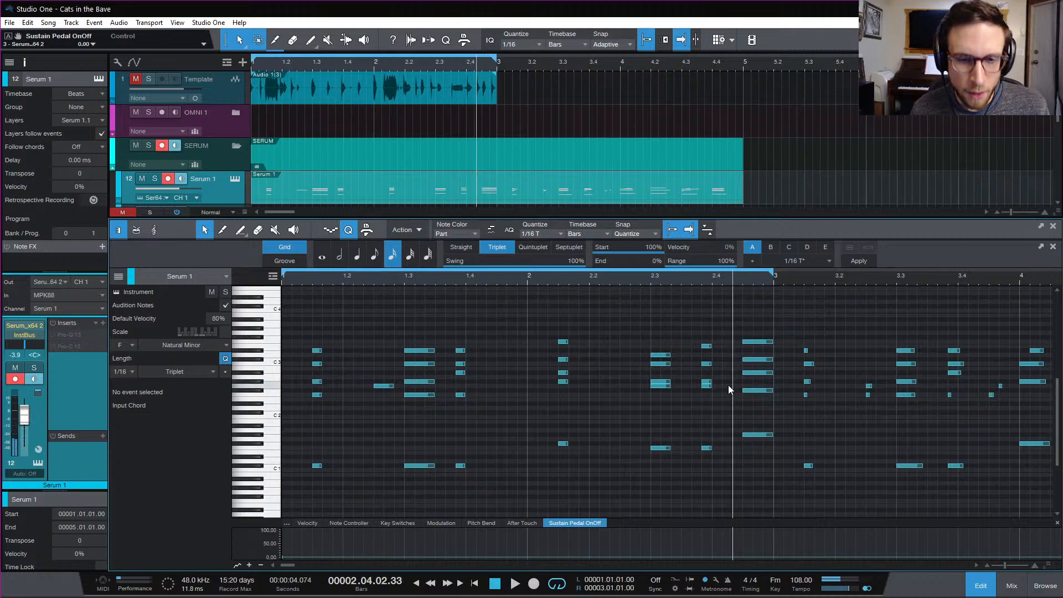
Play the loop from the start, revoice the short chord just before beat 2.4 to G1, G2, Bb2, Eb3 and F3, and audition it
{"action": "key", "text": "Home"}
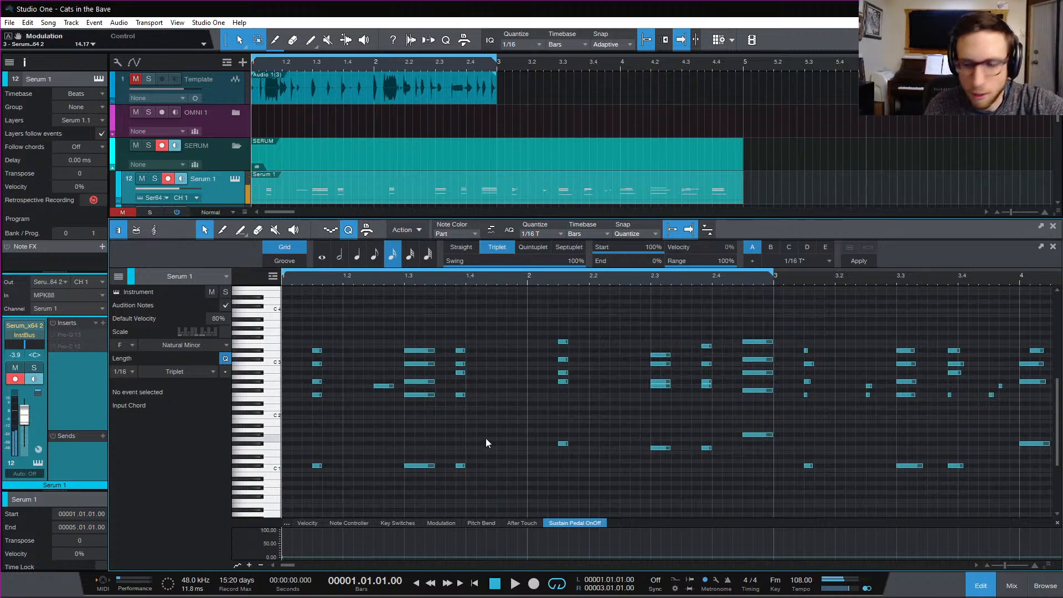
{"action": "key", "text": "space"}
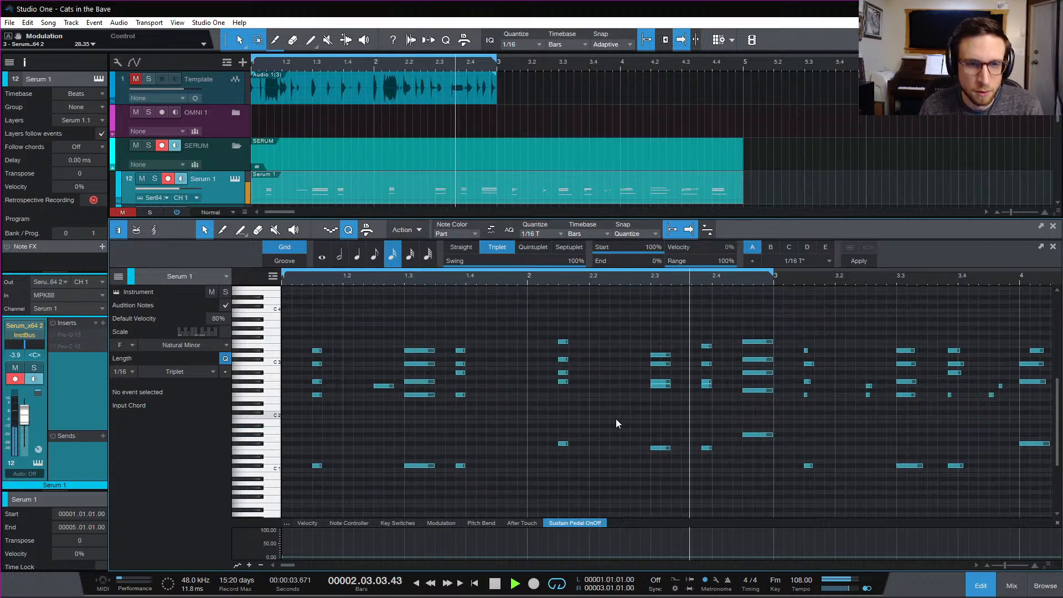
{"action": "key", "text": "space"}
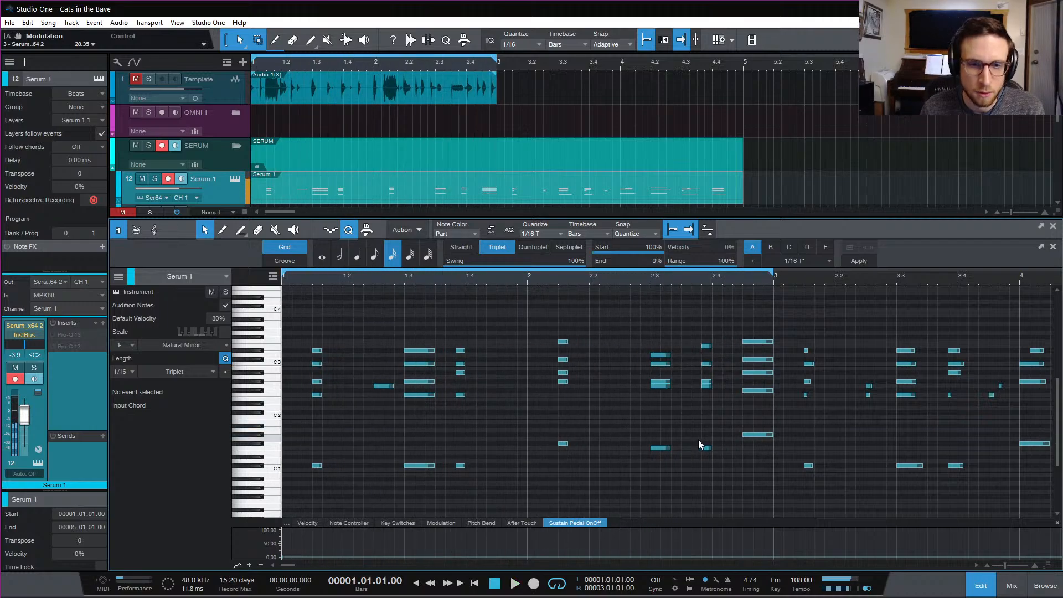
{"action": "left_click_drag", "start_coordinate": [706, 448], "coordinate": [705, 441]}
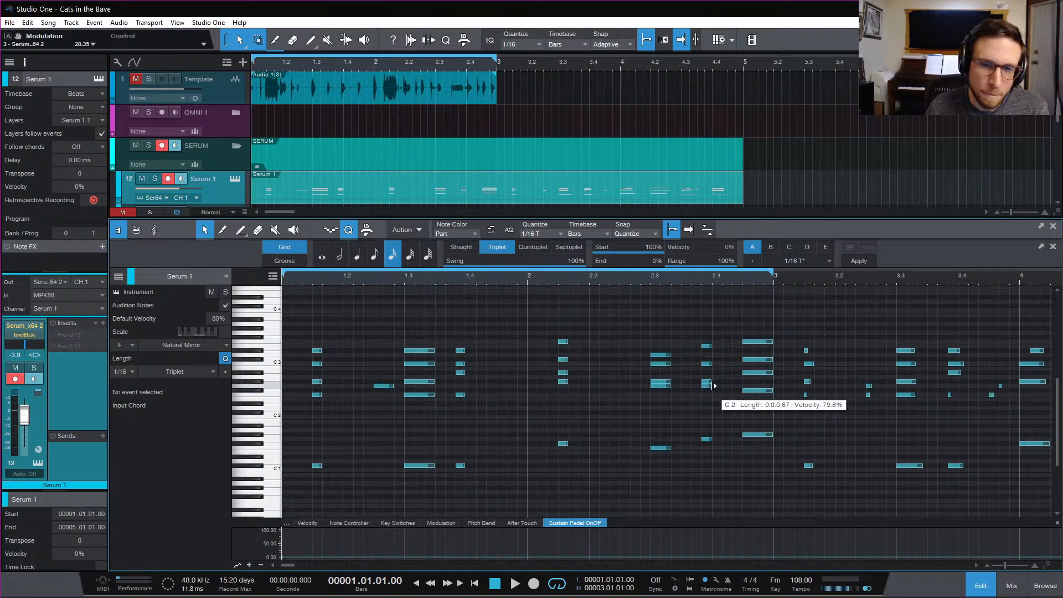
{"action": "left_click_drag", "start_coordinate": [714, 385], "coordinate": [709, 374]}
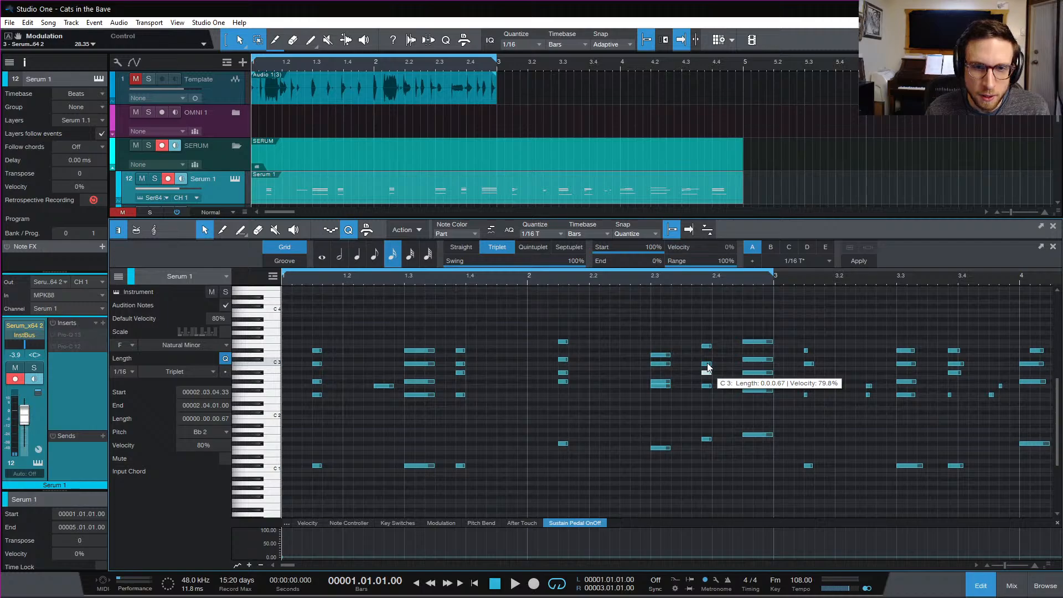
{"action": "left_click_drag", "start_coordinate": [708, 367], "coordinate": [708, 342]}
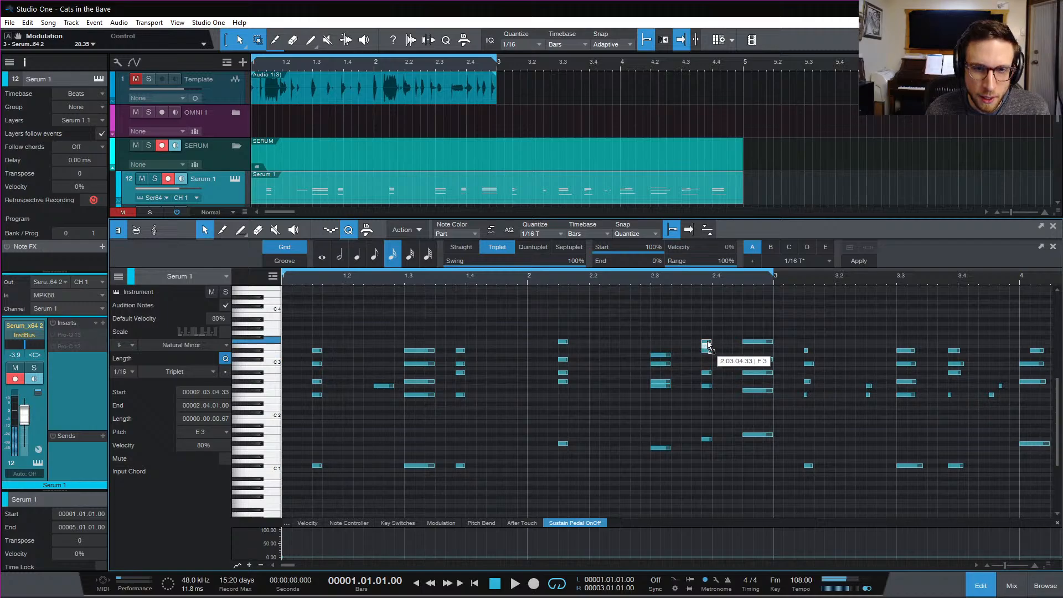
{"action": "left_click", "coordinate": [696, 277]}
{"action": "key", "text": "space"}
{"action": "key", "text": "space"}
{"action": "key", "text": "space"}
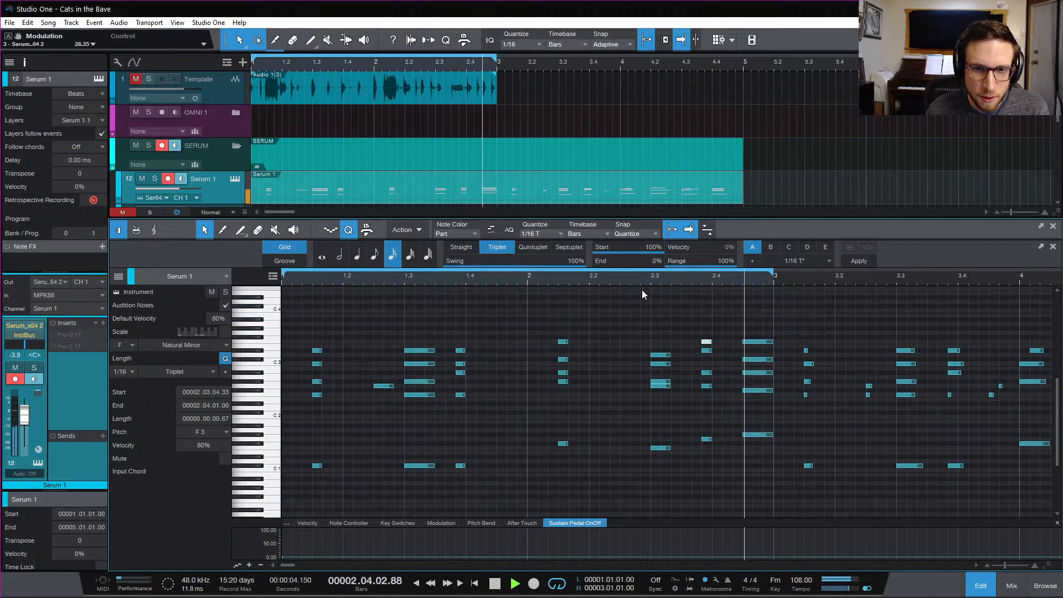
Raise the top note of the chord on beat 2.3 to Eb3 and play it back
{"action": "left_click", "coordinate": [659, 278]}
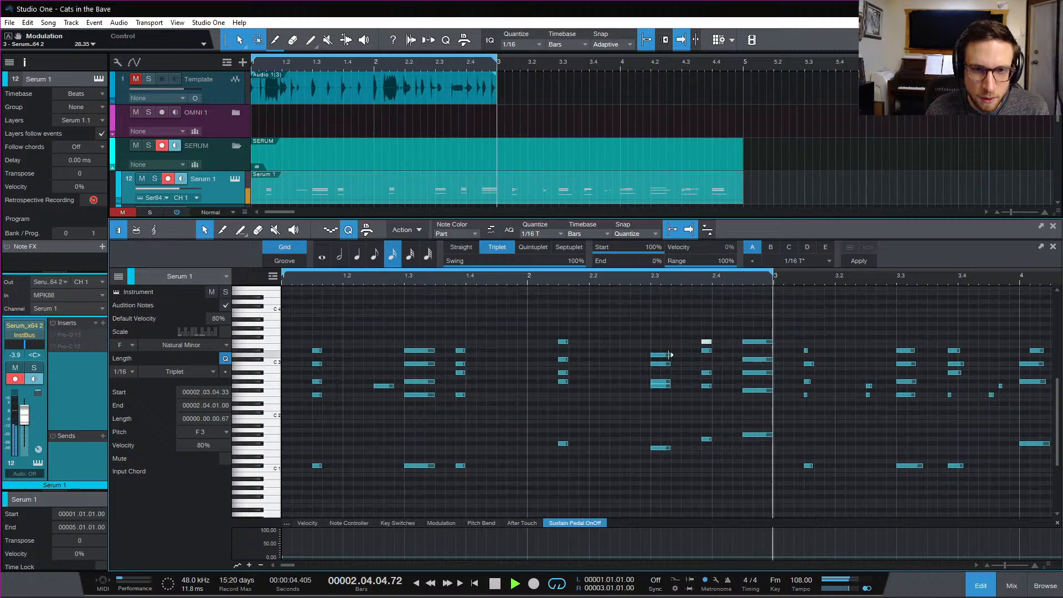
{"action": "left_click_drag", "start_coordinate": [664, 355], "coordinate": [665, 350]}
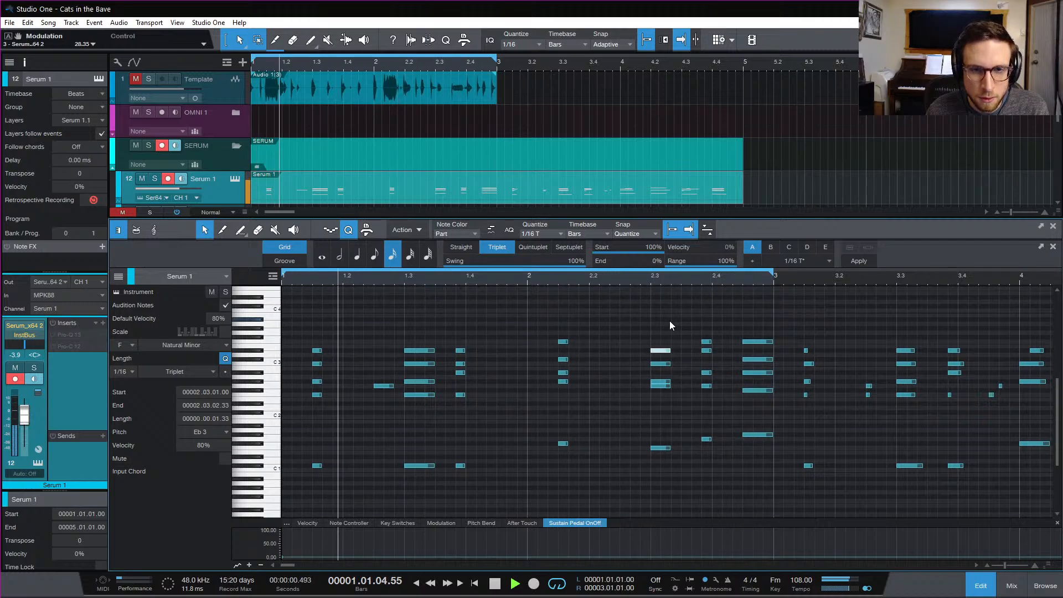
{"action": "left_click", "coordinate": [391, 413]}
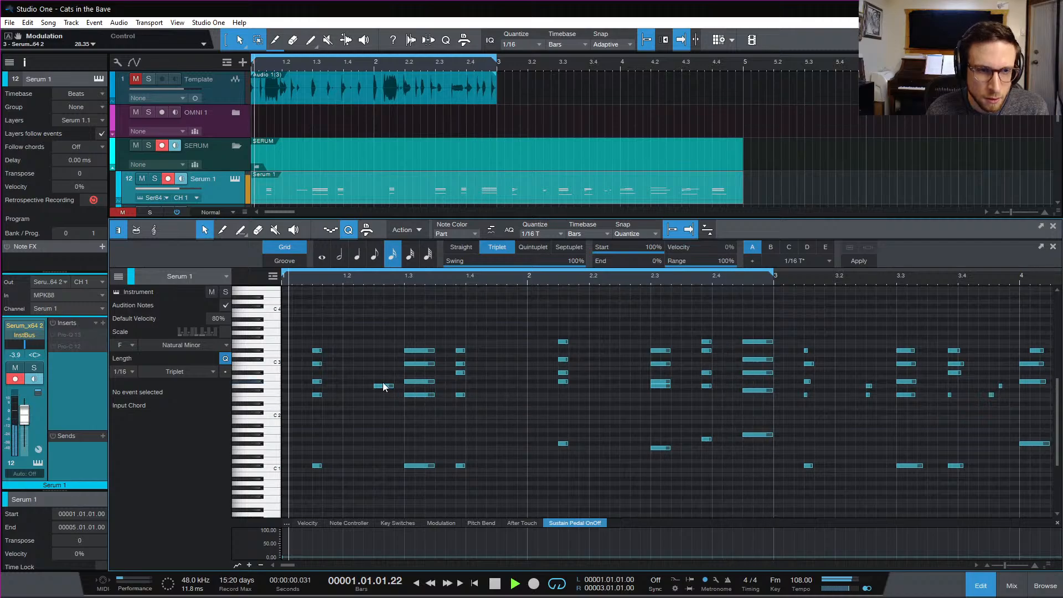
{"action": "key", "text": "space"}
Lengthen the single G2 note after beat 1.2 up to the chord on beat 1.3 and play the loop
{"action": "left_click_drag", "start_coordinate": [392, 386], "coordinate": [399, 390]}
{"action": "key", "text": "comma"}
{"action": "key", "text": "space"}
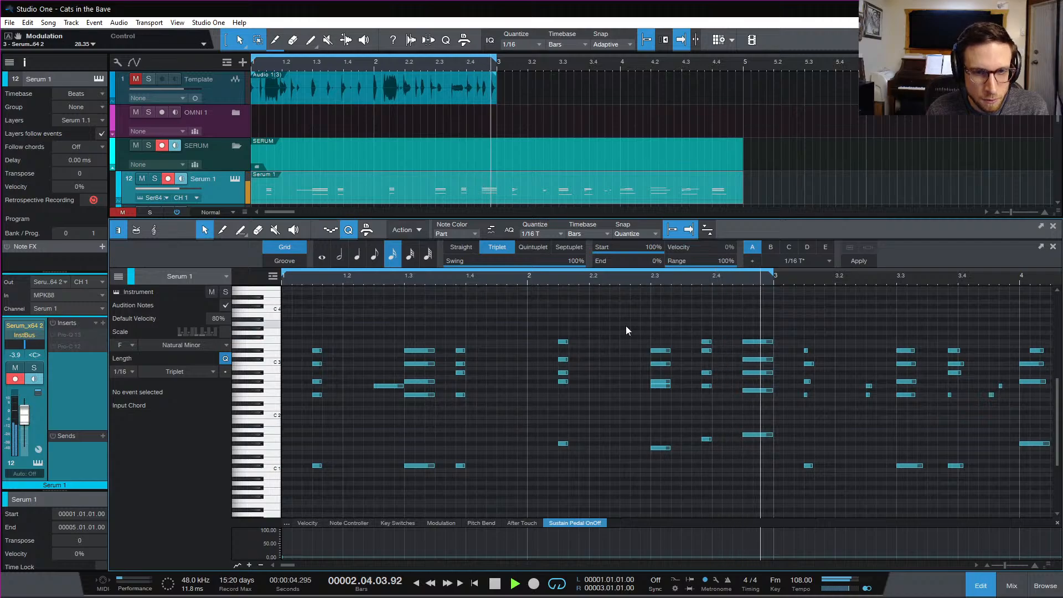
{"action": "key", "text": "space"}
Lengthen all notes of the chord on beat 2.3 to 0.0.2.00 and play the loop
{"action": "left_click_drag", "start_coordinate": [640, 322], "coordinate": [682, 453]}
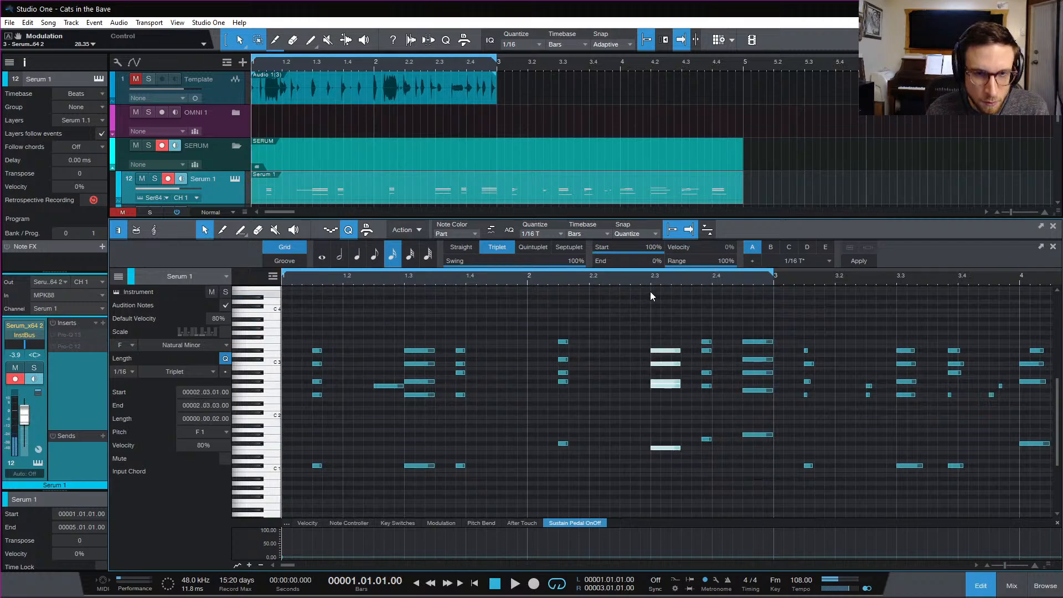
{"action": "left_click", "coordinate": [651, 285]}
{"action": "key", "text": "space"}
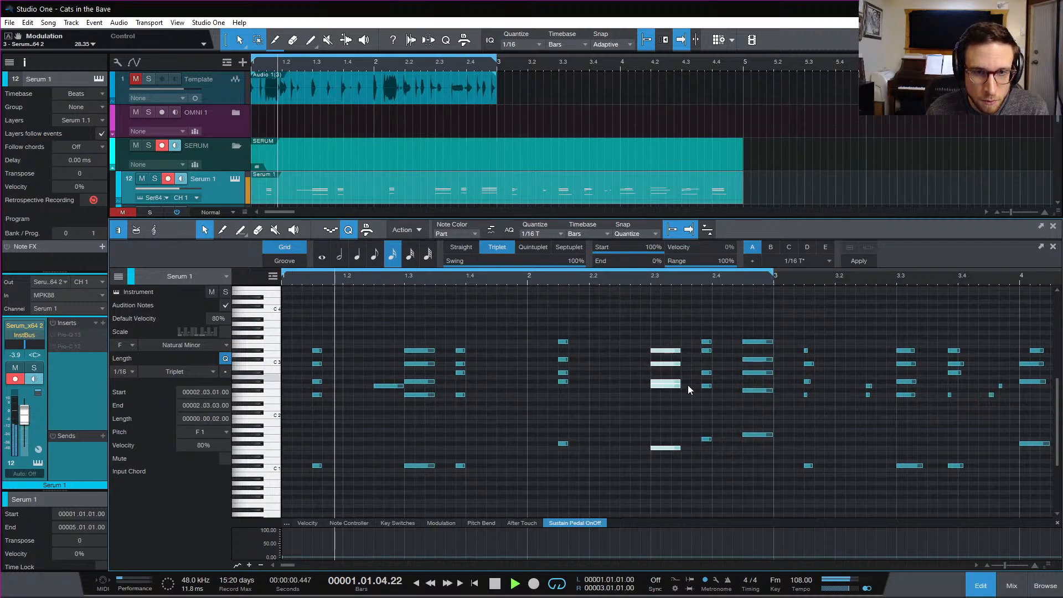
{"action": "key", "text": "space"}
Lower the C3 in the chord on beat 2.3 to Bb2 and audition the change repeatedly from beat 2.3
{"action": "left_click", "coordinate": [666, 367]}
{"action": "left_click_drag", "start_coordinate": [667, 365], "coordinate": [668, 372]}
{"action": "key", "text": "space"}
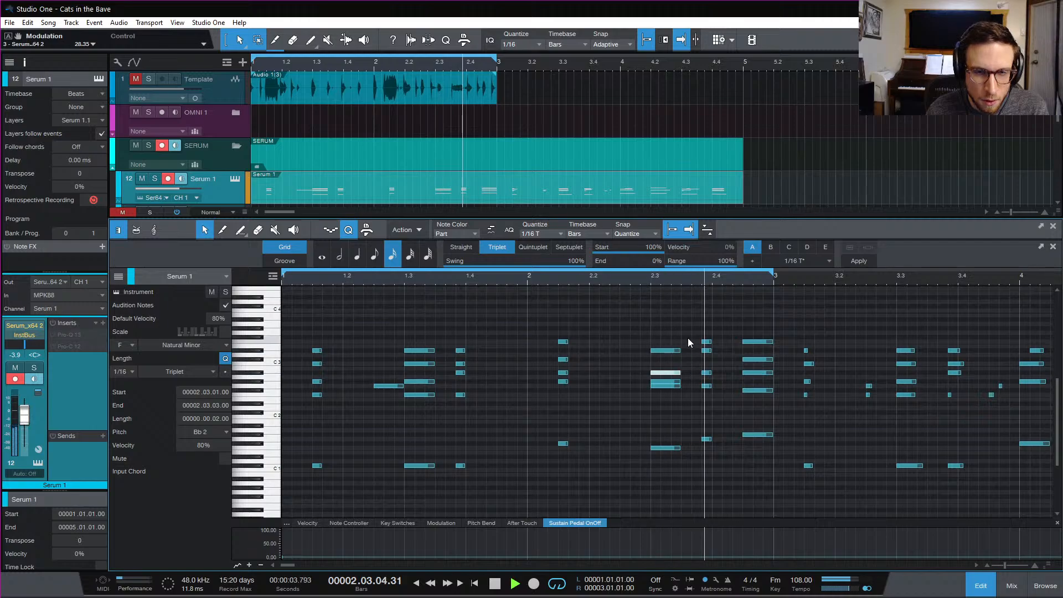
{"action": "key", "text": "space"}
{"action": "key", "text": "space"}
{"action": "key", "text": "space"}
{"action": "left_click", "coordinate": [728, 405]}
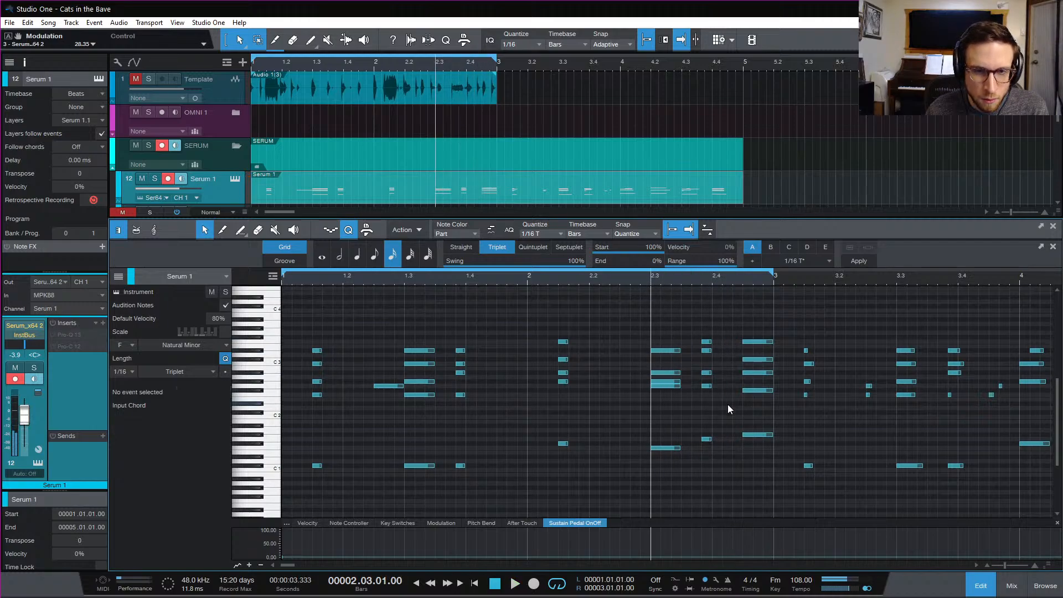
{"action": "key", "text": "space"}
{"action": "key", "text": "space"}
{"action": "key", "text": "space"}
{"action": "key", "text": "space"}
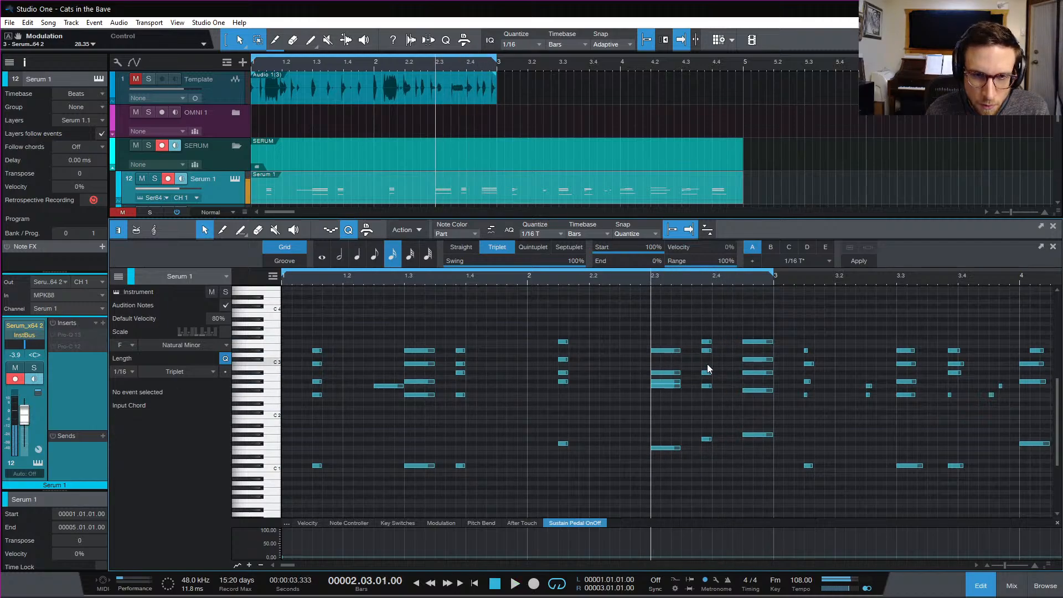
Lower the Eb3 in the short chord before beat 2.4 to D3, sound it against the neighbouring chords' notes, and replay from beat 2.3
{"action": "left_click_drag", "start_coordinate": [708, 351], "coordinate": [708, 356]}
{"action": "key", "text": "space"}
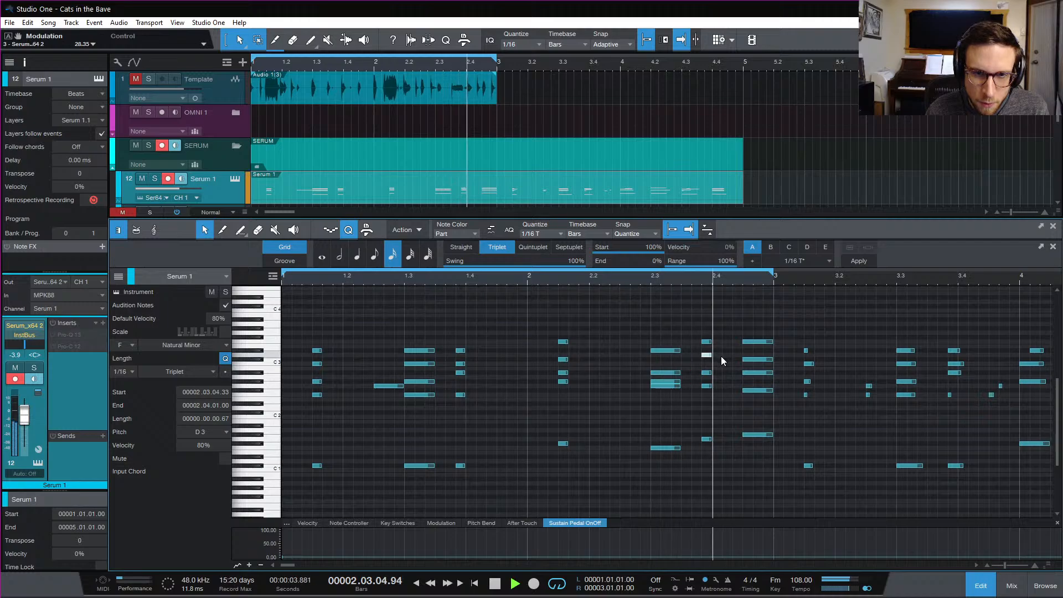
{"action": "key", "text": "space"}
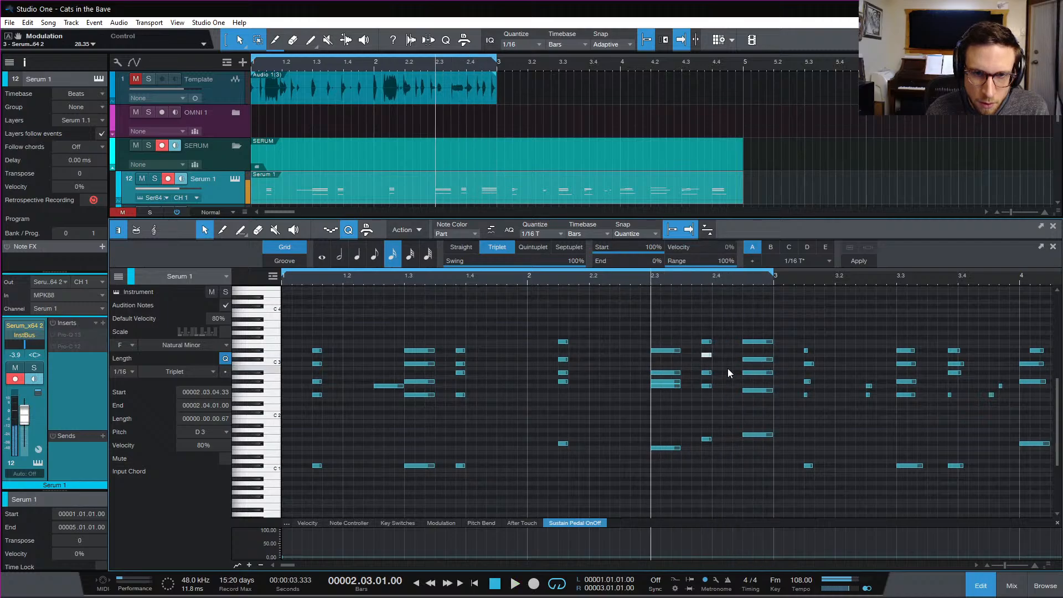
{"action": "left_click", "coordinate": [729, 369]}
{"action": "key", "text": "space"}
{"action": "key", "text": "space"}
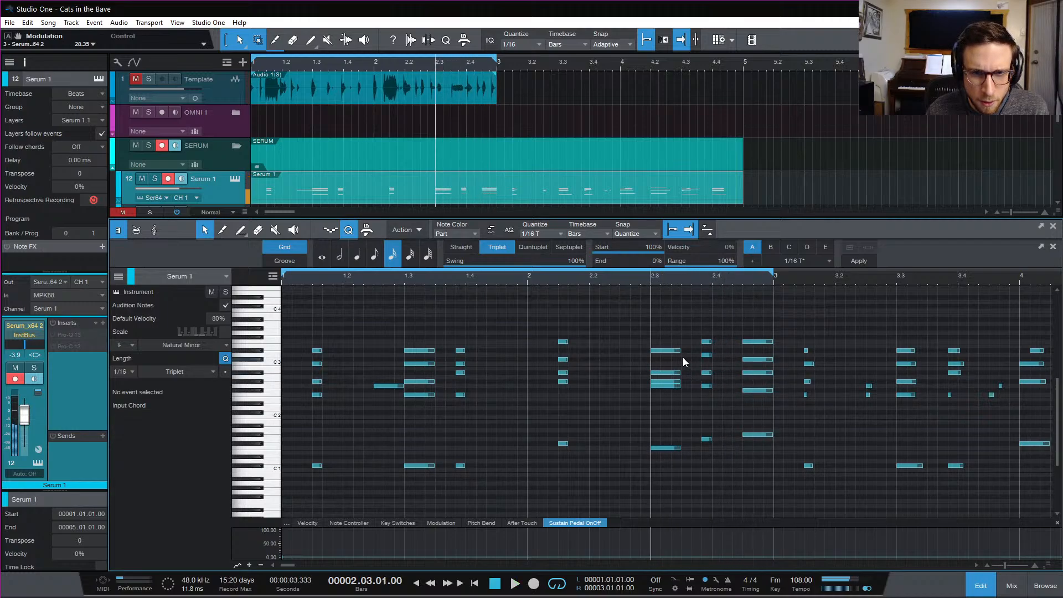
{"action": "left_click", "coordinate": [673, 351]}
{"action": "left_click", "coordinate": [745, 361]}
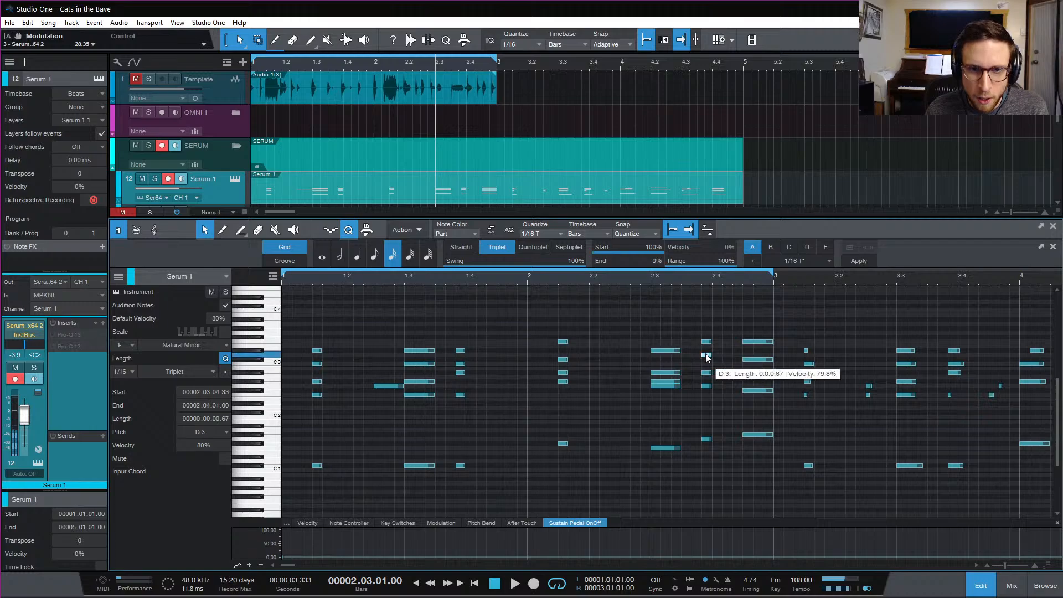
{"action": "left_click", "coordinate": [744, 359]}
{"action": "key", "text": "space"}
{"action": "key", "text": "space"}
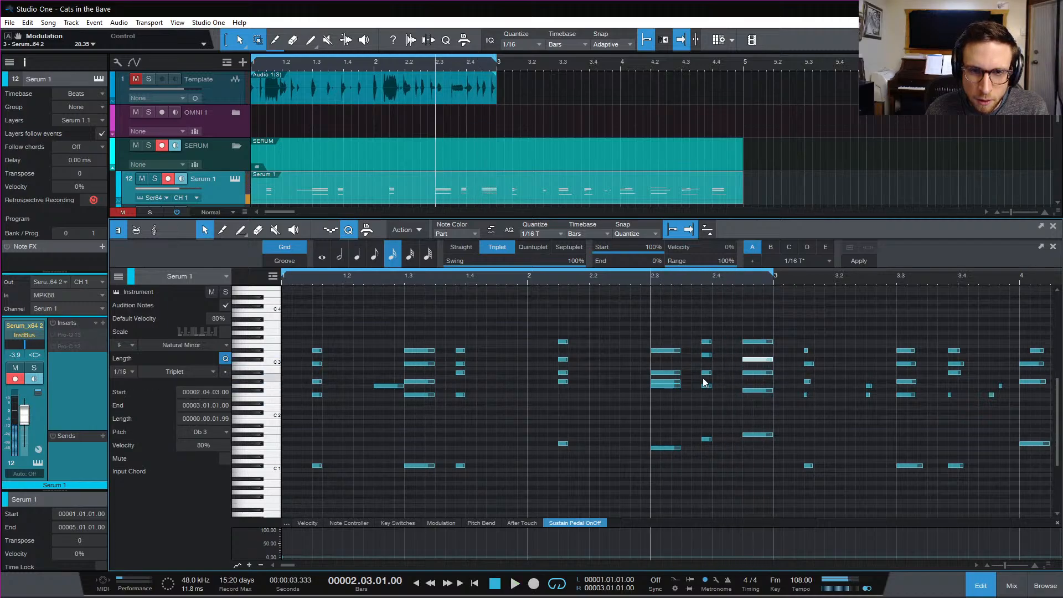
Play the first two bars in the loop, starting from beat 2.3, to audition the revised chords
{"action": "key", "text": "space"}
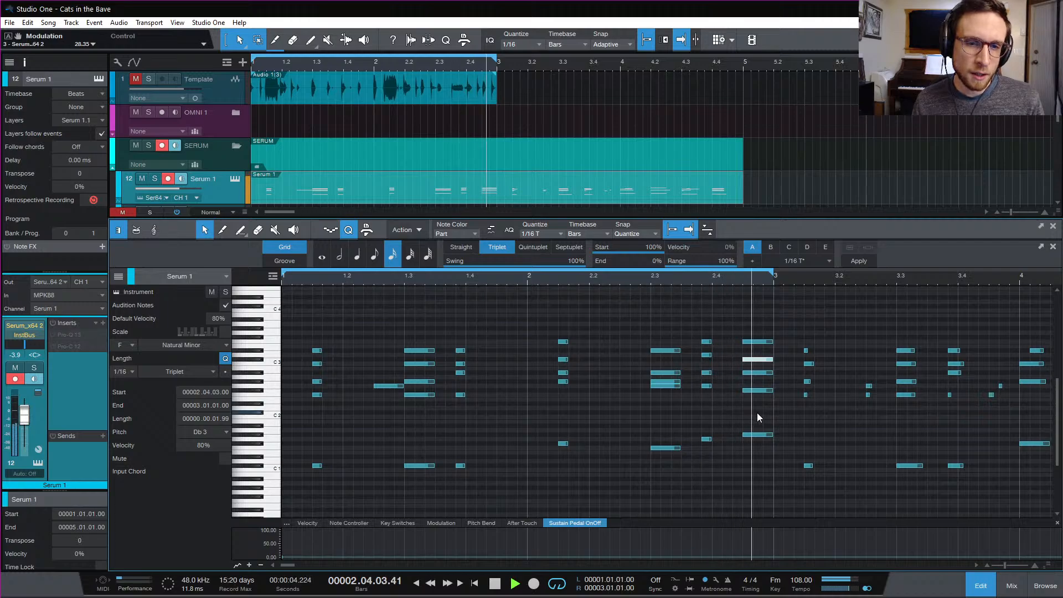
{"action": "left_click", "coordinate": [702, 314]}
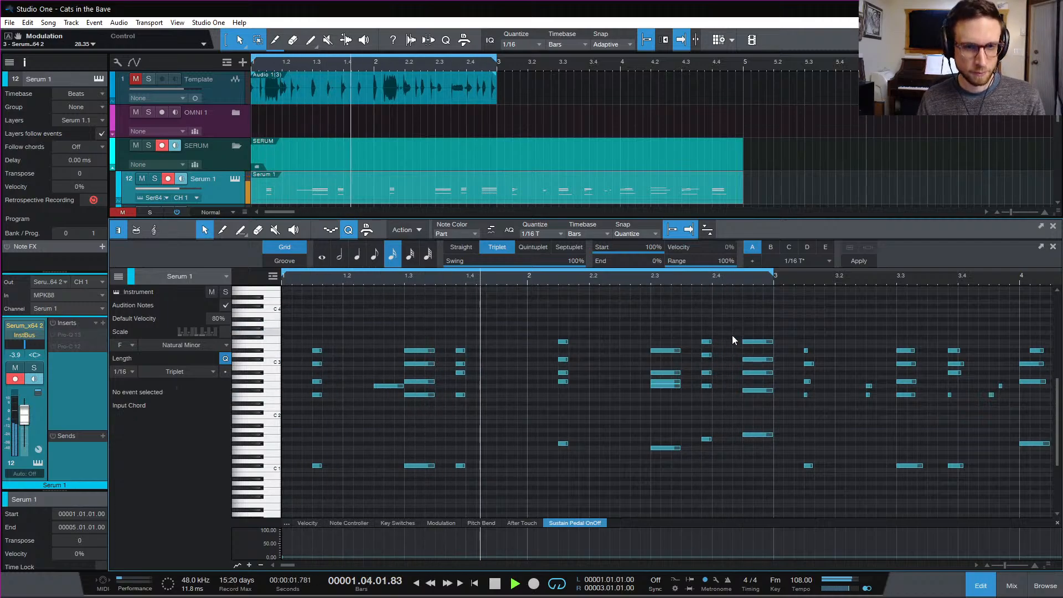
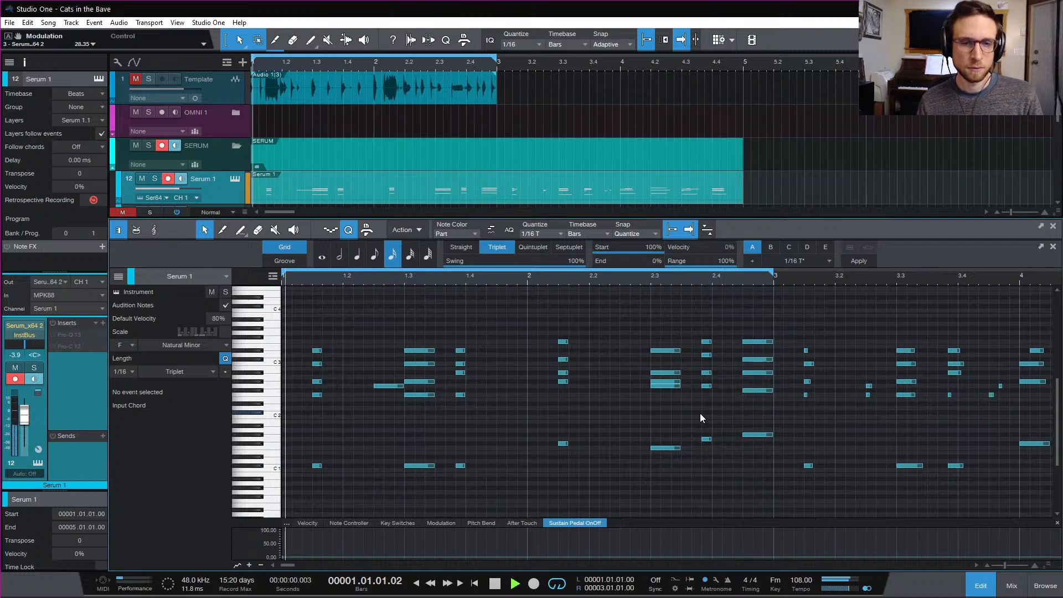
{"action": "key", "text": "space"}
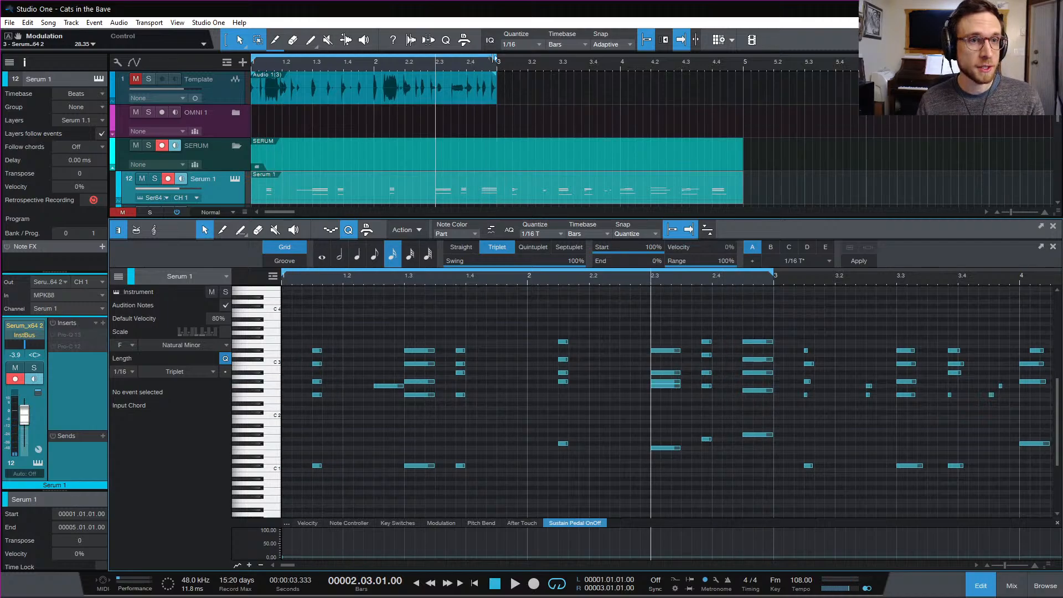
Extend the loop range to bar 5 and place the playhead at bar 3
{"action": "left_click_drag", "start_coordinate": [494, 57], "coordinate": [750, 99]}
{"action": "scroll", "coordinate": [580, 162], "scroll_direction": "down", "scroll_amount": 3}
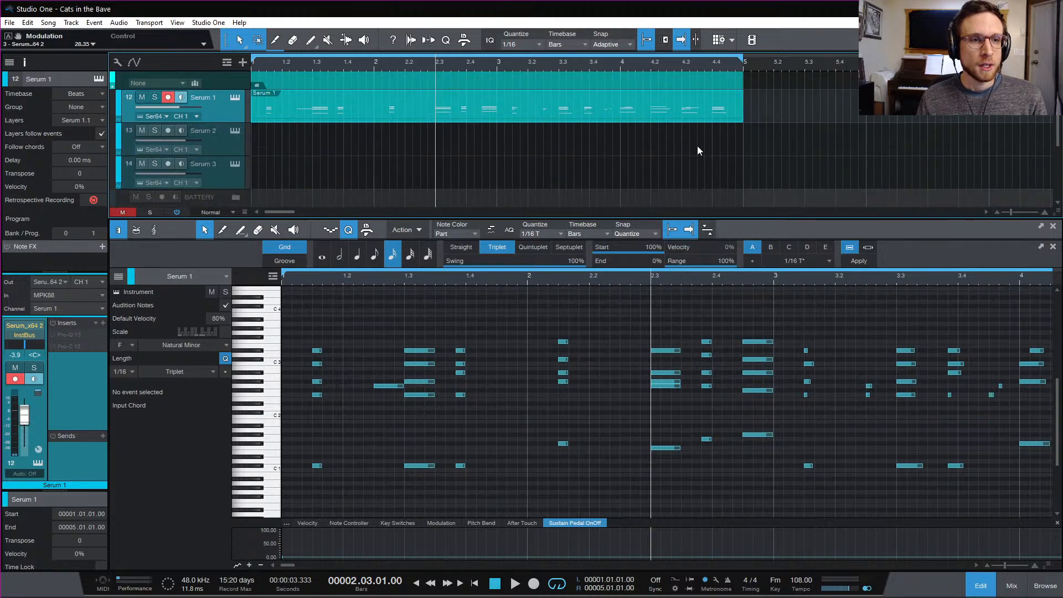
{"action": "left_click", "coordinate": [496, 64]}
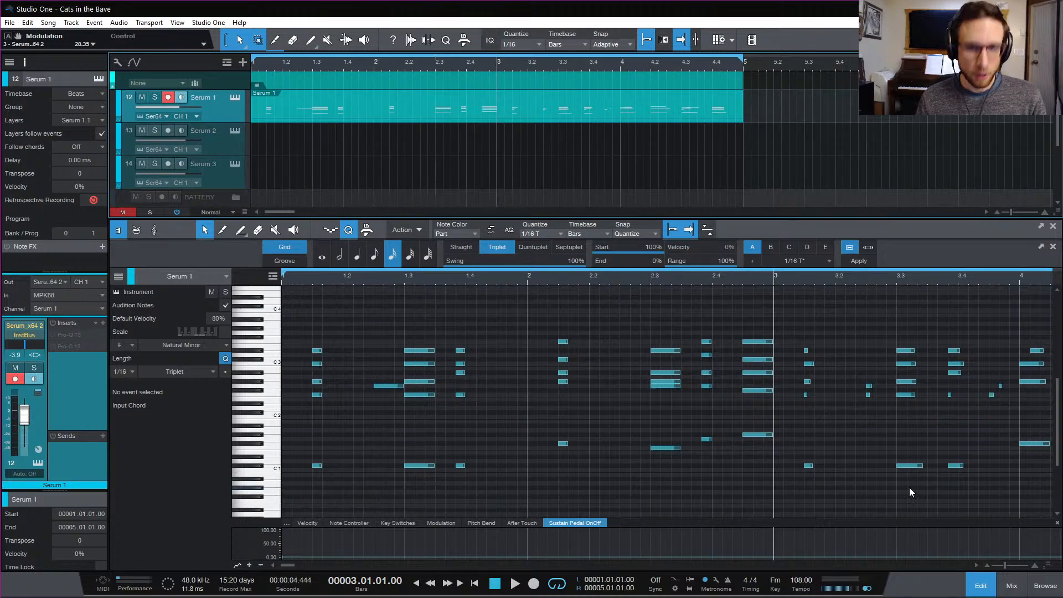
Delete all Serum notes in bars 3 and 4 and replace them with a copy of bars 1 and 2
{"action": "left_click", "coordinate": [854, 458]}
{"action": "key", "text": "w"}
{"action": "left_click_drag", "start_coordinate": [538, 321], "coordinate": [844, 504]}
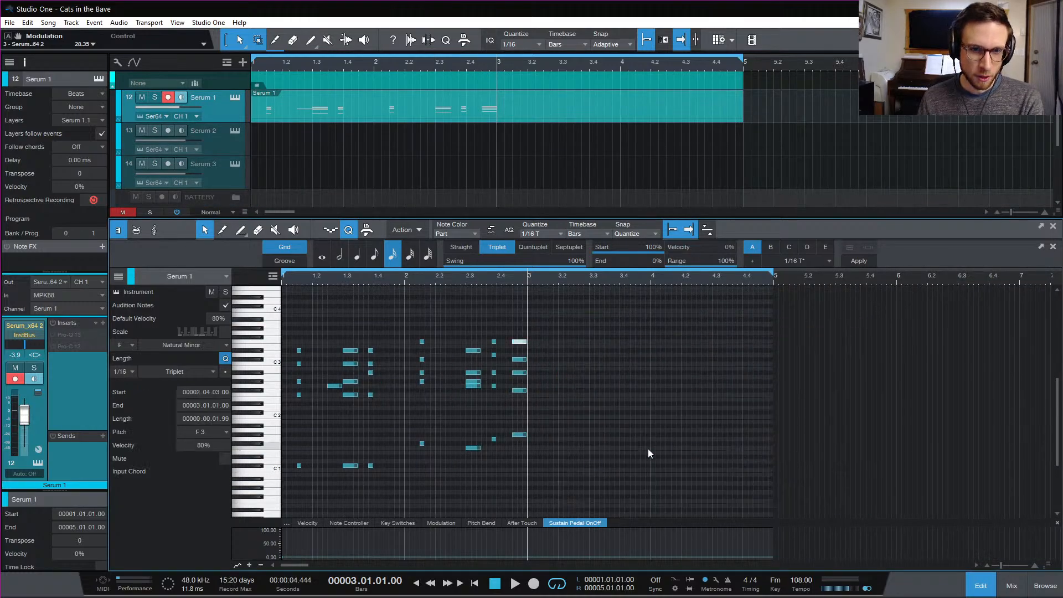
{"action": "key", "text": "q"}
{"action": "left_click", "coordinate": [636, 322]}
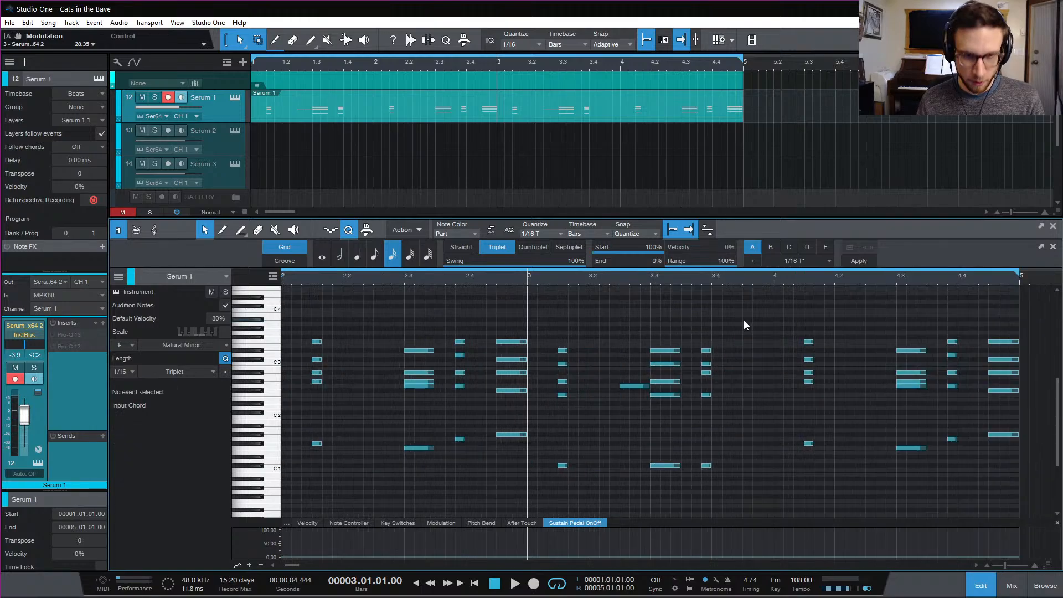
Raise the single G2 note before beat 3.3 to Bb2 and audition the copied phrase from bars 3 and 4
{"action": "key", "text": "e"}
{"action": "left_click_drag", "start_coordinate": [636, 387], "coordinate": [637, 374]}
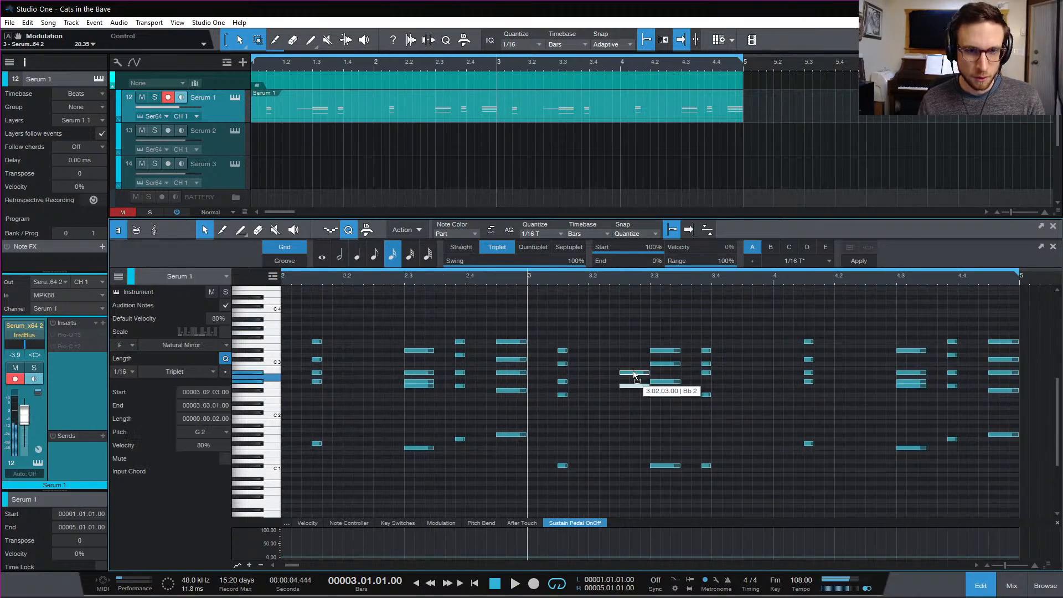
{"action": "key", "text": "space"}
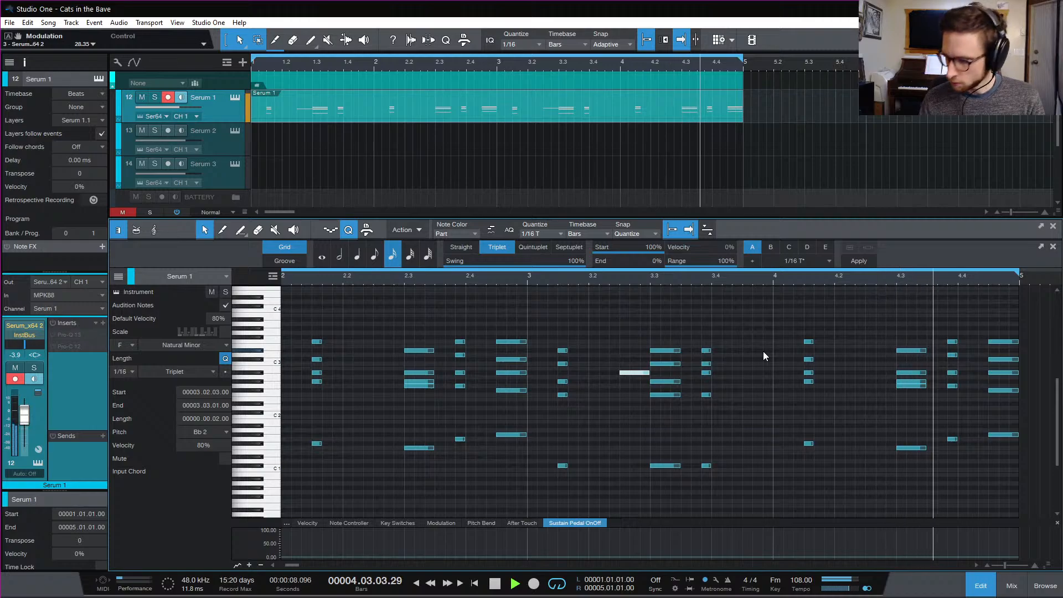
{"action": "key", "text": "space"}
{"action": "left_click", "coordinate": [771, 277]}
{"action": "key", "text": "space"}
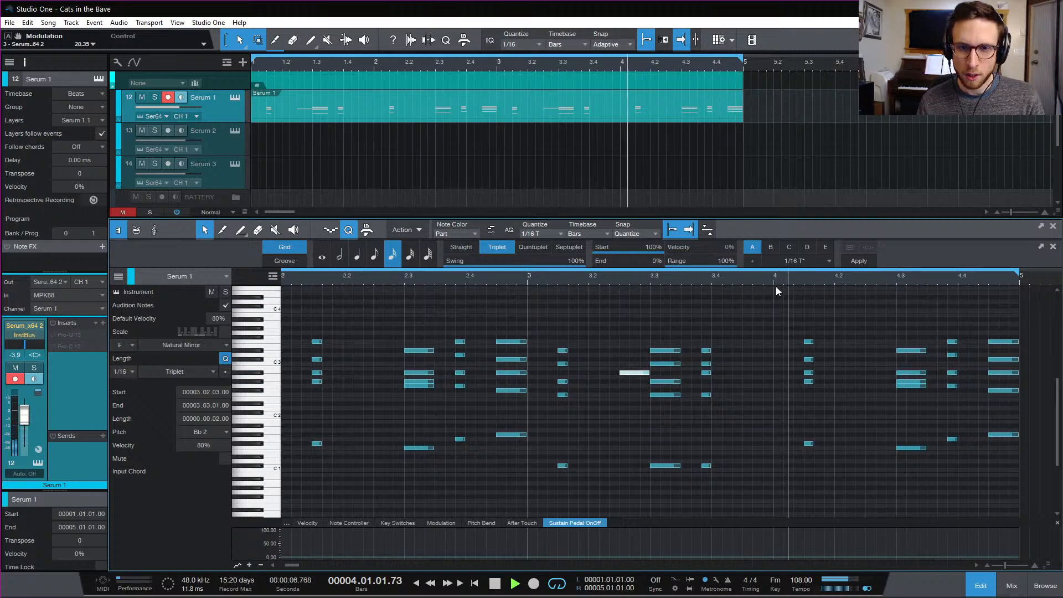
{"action": "key", "text": "space"}
{"action": "key", "text": "space"}
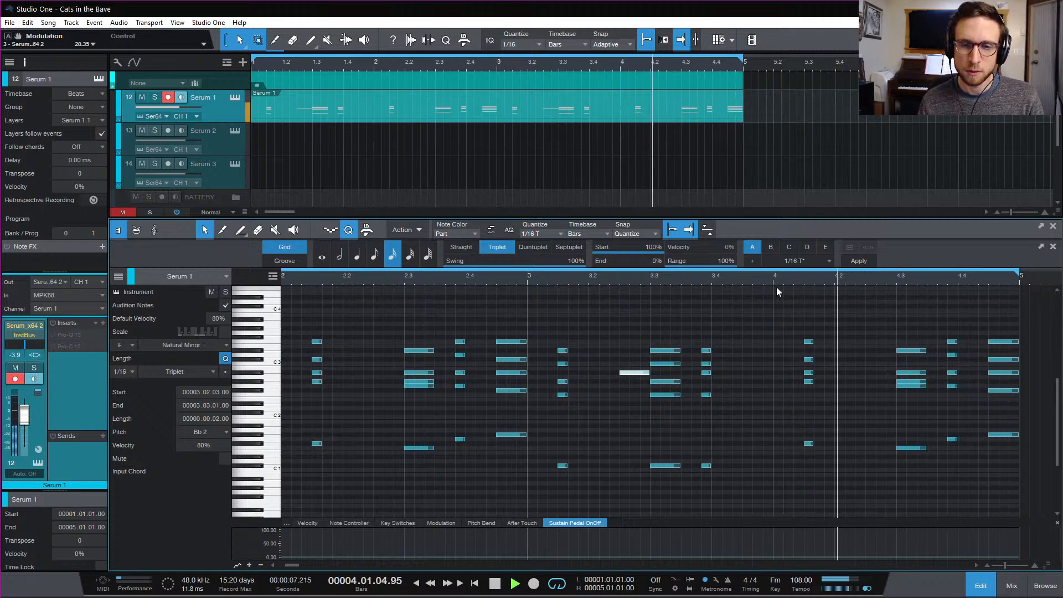
{"action": "key", "text": "space"}
Delete the last two chords of bar 4, move the chord on beat 4.3 to beat 4.2, and play from bar 4
{"action": "left_click_drag", "start_coordinate": [881, 312], "coordinate": [963, 487]}
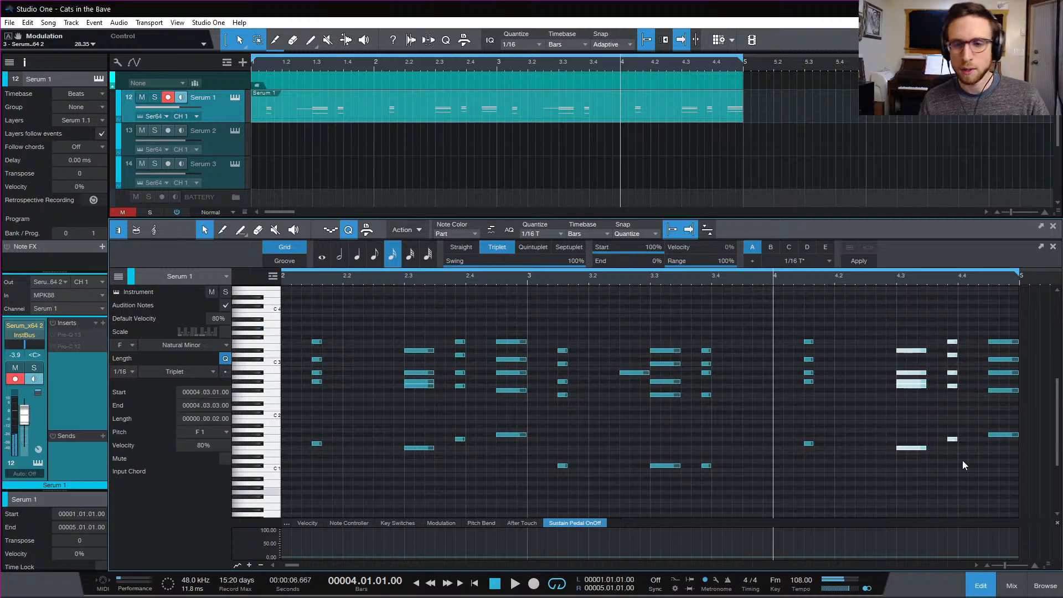
{"action": "left_click_drag", "start_coordinate": [939, 306], "coordinate": [1036, 484]}
{"action": "key", "text": "Delete"}
{"action": "left_click_drag", "start_coordinate": [880, 324], "coordinate": [847, 449]}
{"action": "left_click", "coordinate": [862, 463]}
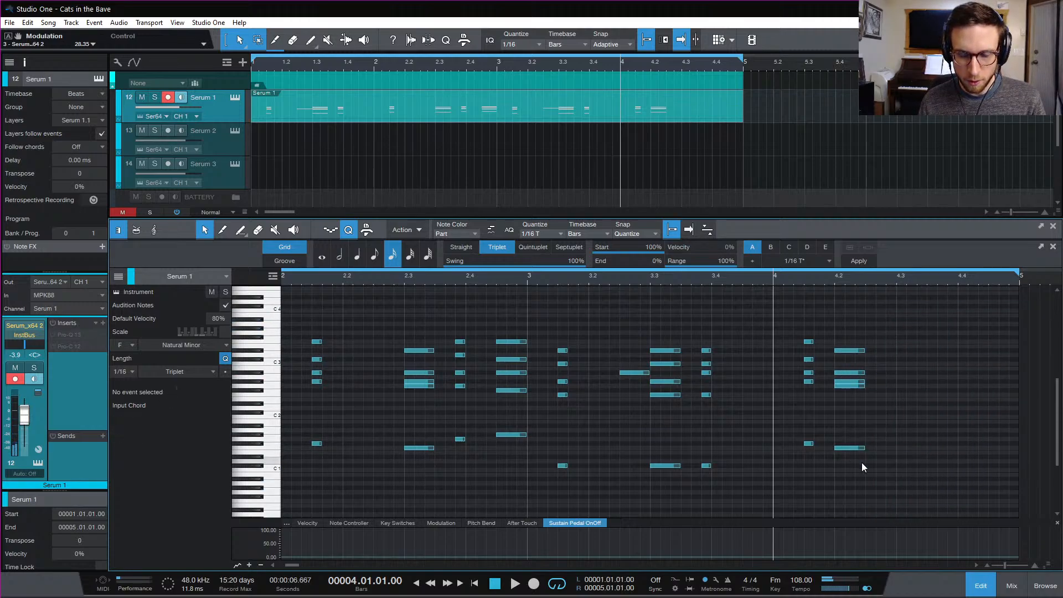
{"action": "key", "text": "space"}
{"action": "key", "text": "space"}
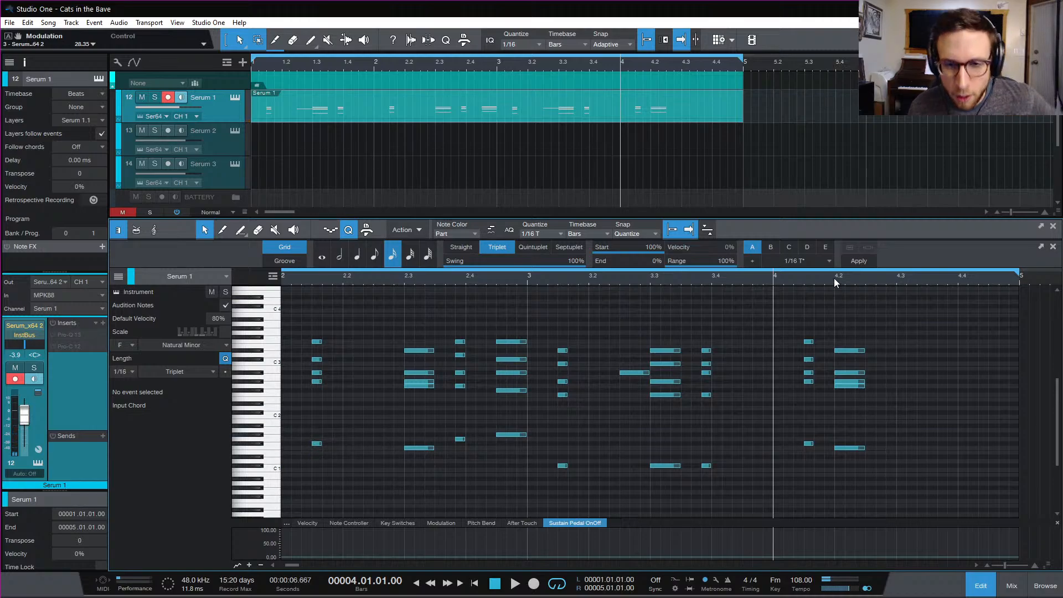
Play from bar 3 and lengthen all notes of the chord on beat 4.2 to 0.1.0.00
{"action": "left_click_drag", "start_coordinate": [862, 409], "coordinate": [869, 464]}
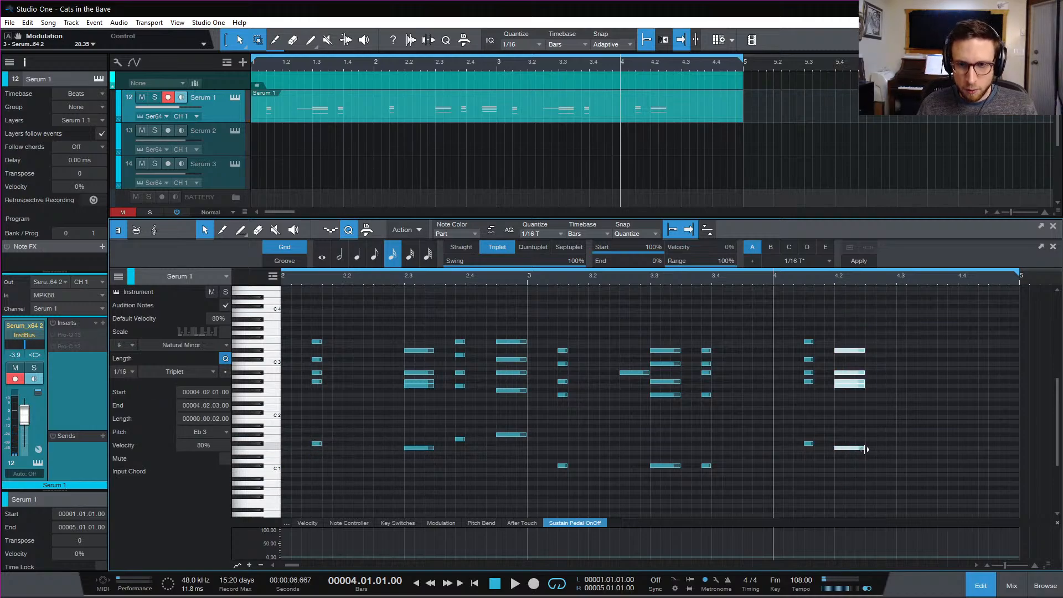
{"action": "left_click", "coordinate": [529, 282]}
{"action": "key", "text": "space"}
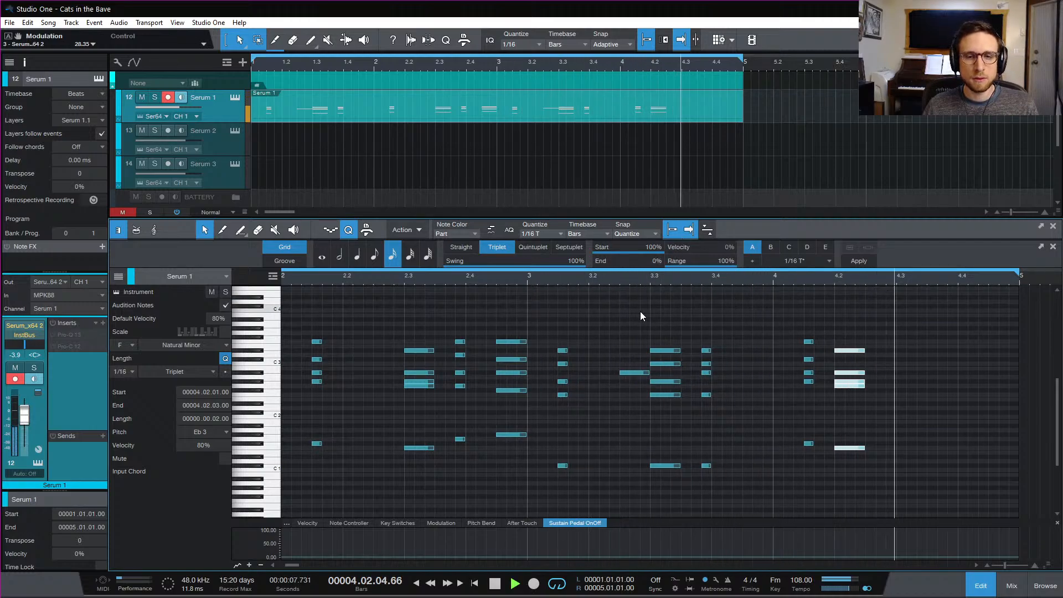
{"action": "key", "text": "space"}
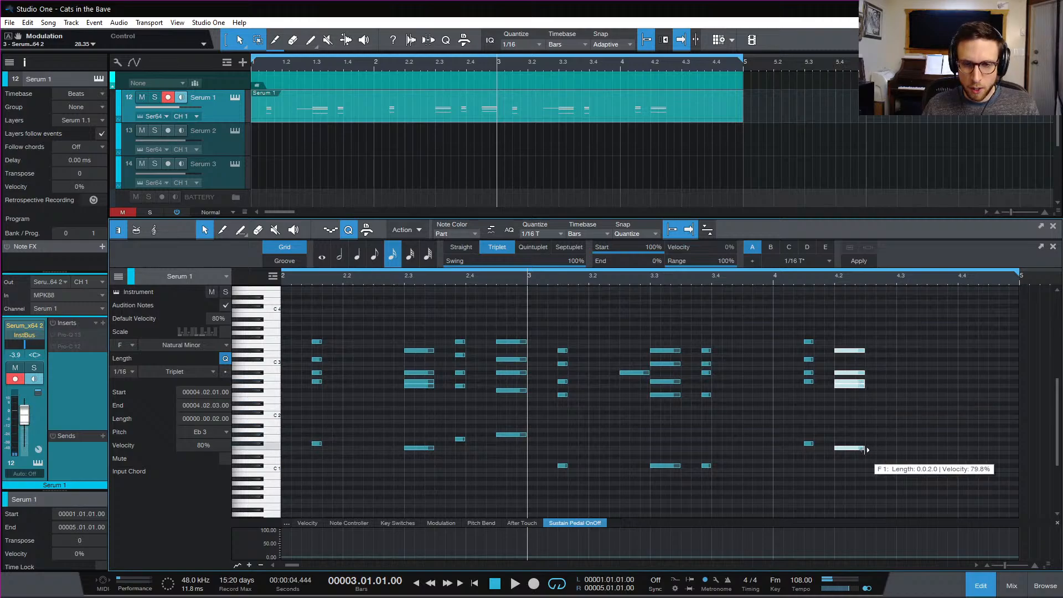
{"action": "left_click_drag", "start_coordinate": [867, 450], "coordinate": [896, 459]}
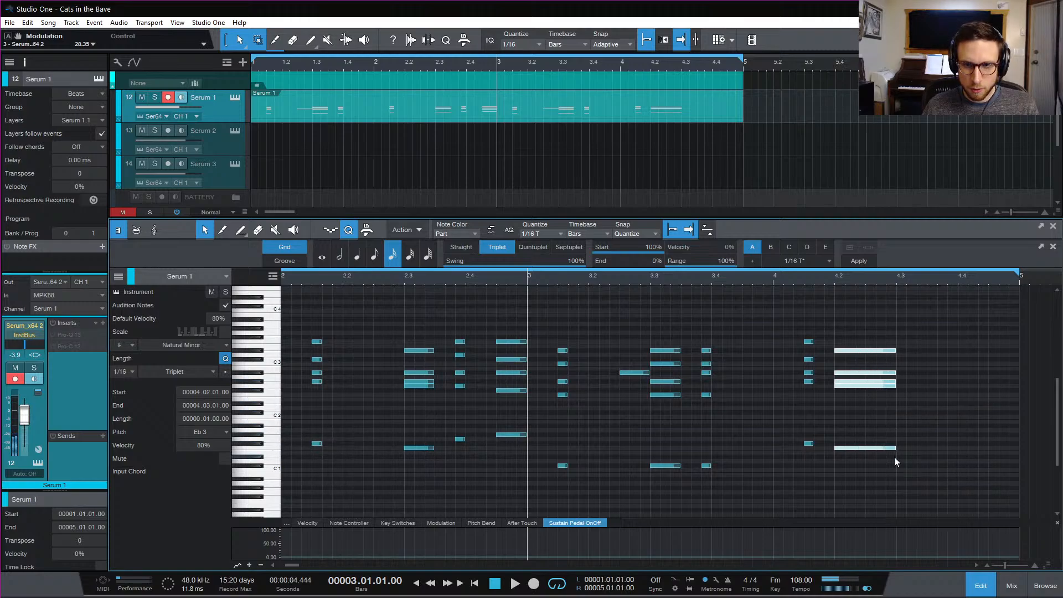
Duplicate the beat 4.2 chord onto beats 4.3 and 4.4, transposed down two and three semitones respectively
{"action": "key", "text": "ctrl+d"}
{"action": "mouse_move", "coordinate": [982, 451]}
{"action": "left_mouse_down"}
{"action": "mouse_move", "coordinate": [925, 447]}
{"action": "mouse_move", "coordinate": [929, 458]}
{"action": "mouse_move", "coordinate": [994, 464]}
{"action": "left_mouse_up"}
{"action": "left_click", "coordinate": [899, 402]}
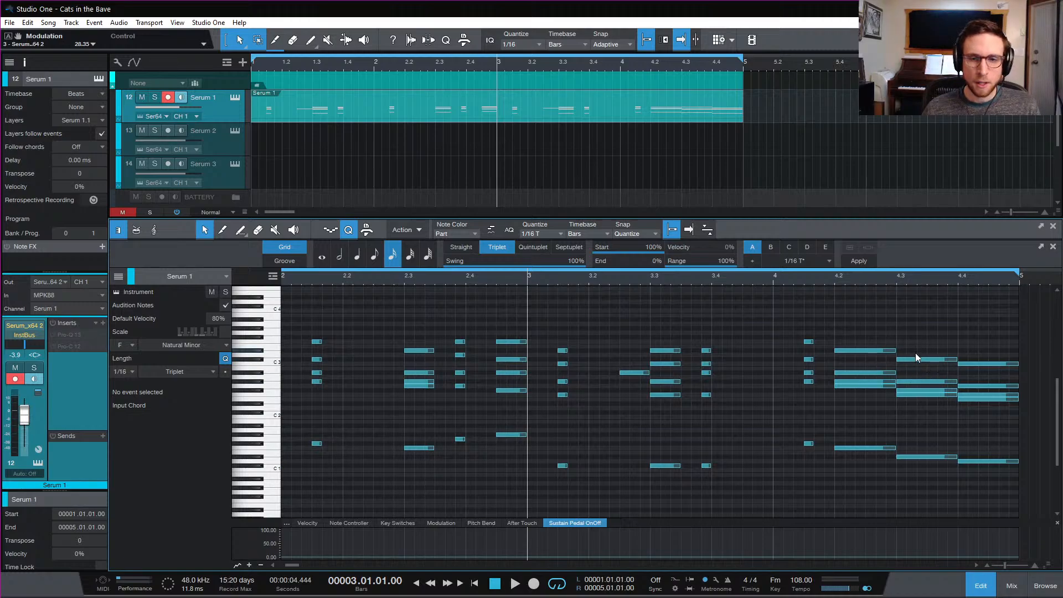
Revoice the chord on beat 4.3 by raising its top note to F3 and an inner note to C3
{"action": "left_click_drag", "start_coordinate": [923, 360], "coordinate": [924, 345]}
{"action": "left_click", "coordinate": [928, 429]}
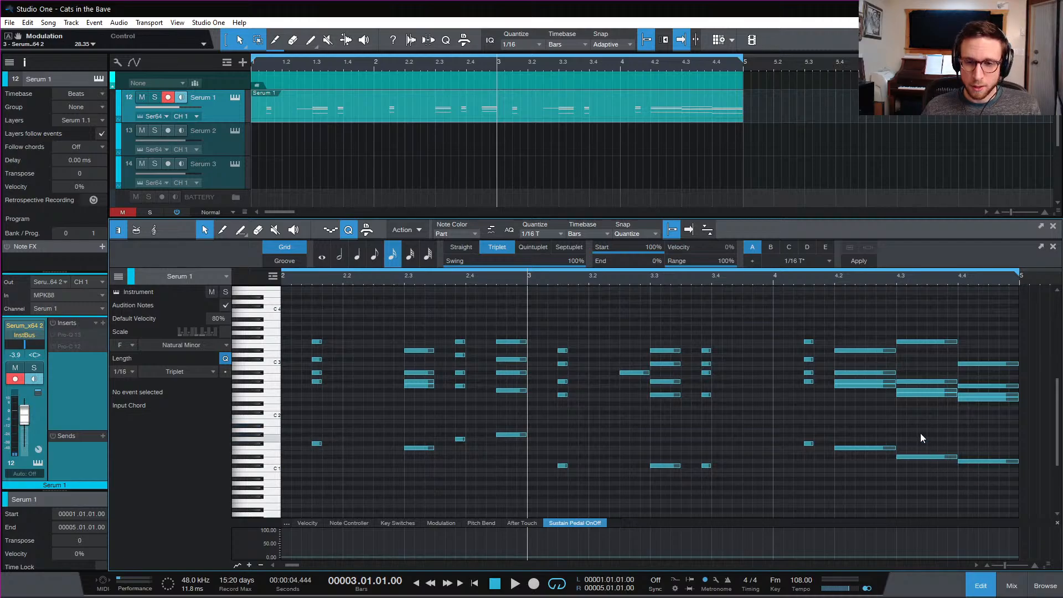
{"action": "left_click", "coordinate": [922, 383]}
{"action": "left_click_drag", "start_coordinate": [928, 395], "coordinate": [929, 363]}
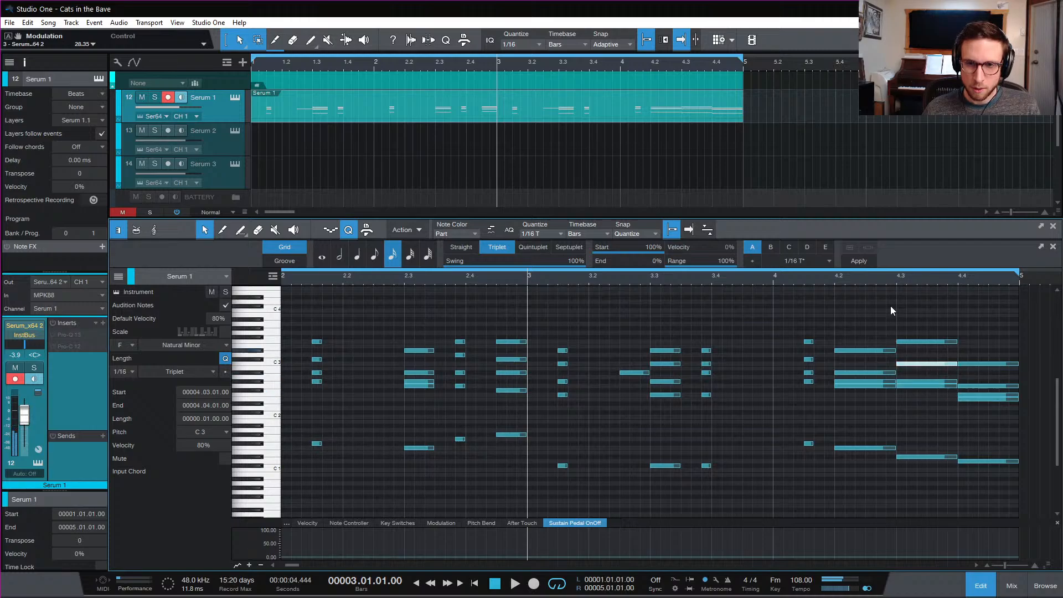
Raise the Ab2 in the chord on beat 4.3 to Bb2 and audition the change repeatedly from beat 4.2
{"action": "double_click", "coordinate": [838, 278]}
{"action": "key", "text": "space"}
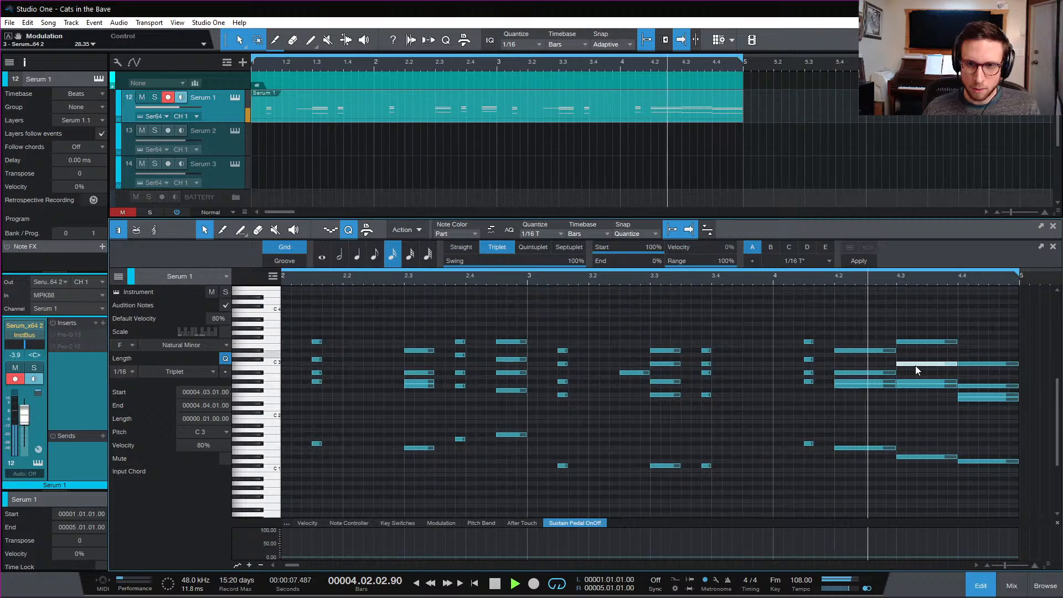
{"action": "key", "text": "space"}
{"action": "left_click_drag", "start_coordinate": [929, 382], "coordinate": [931, 373]}
{"action": "key", "text": "space"}
{"action": "key", "text": "space"}
{"action": "key", "text": "space"}
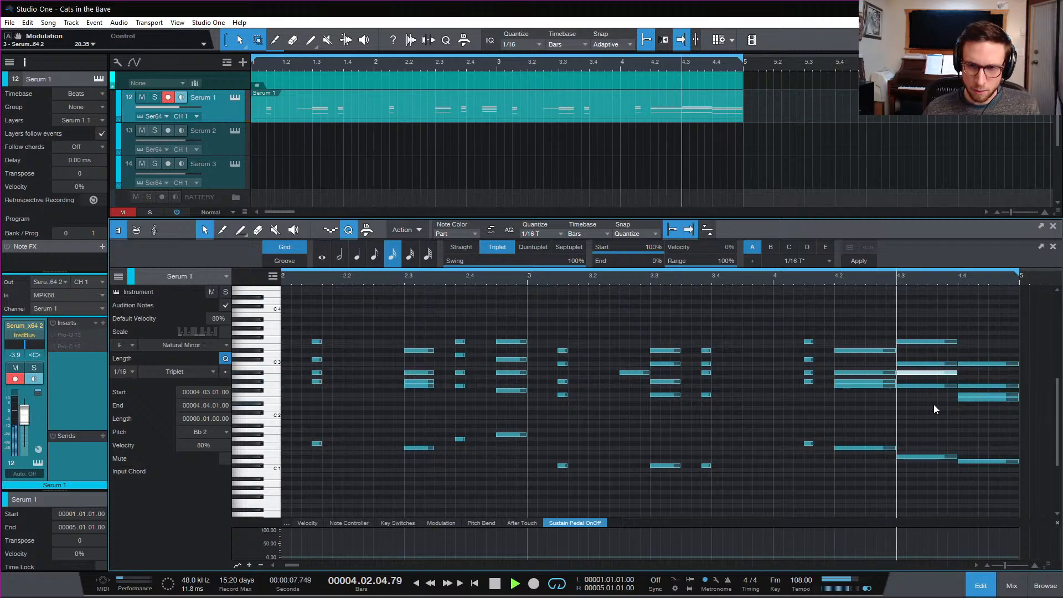
{"action": "key", "text": "space"}
Revoice the upper notes of the chord on beat 4.4 as Gb3, Db3, A2 and Gb2 above the bass note
{"action": "left_click_drag", "start_coordinate": [989, 457], "coordinate": [983, 338]}
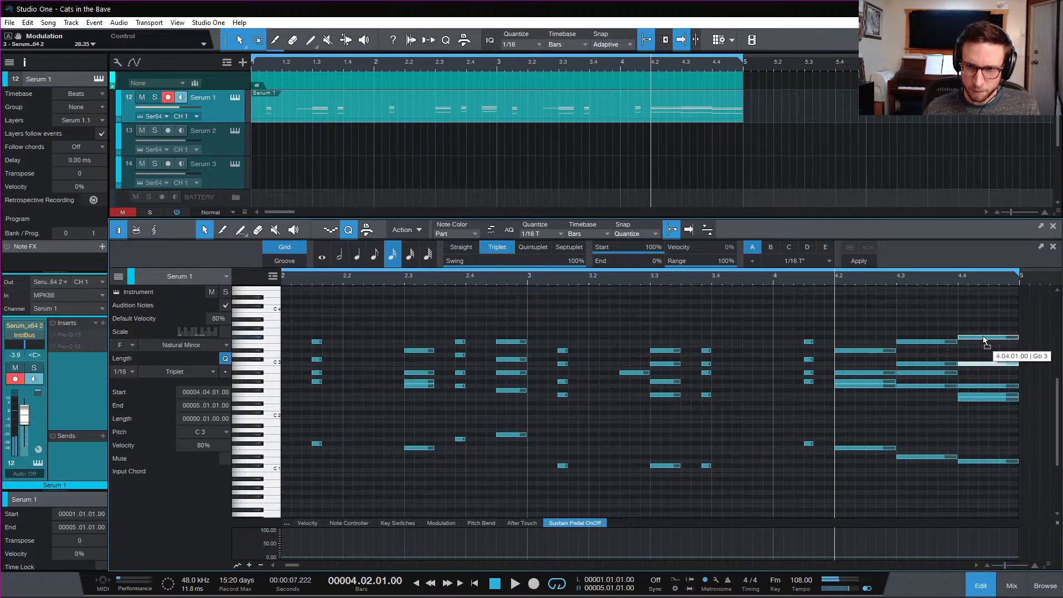
{"action": "left_click_drag", "start_coordinate": [984, 339], "coordinate": [984, 340]}
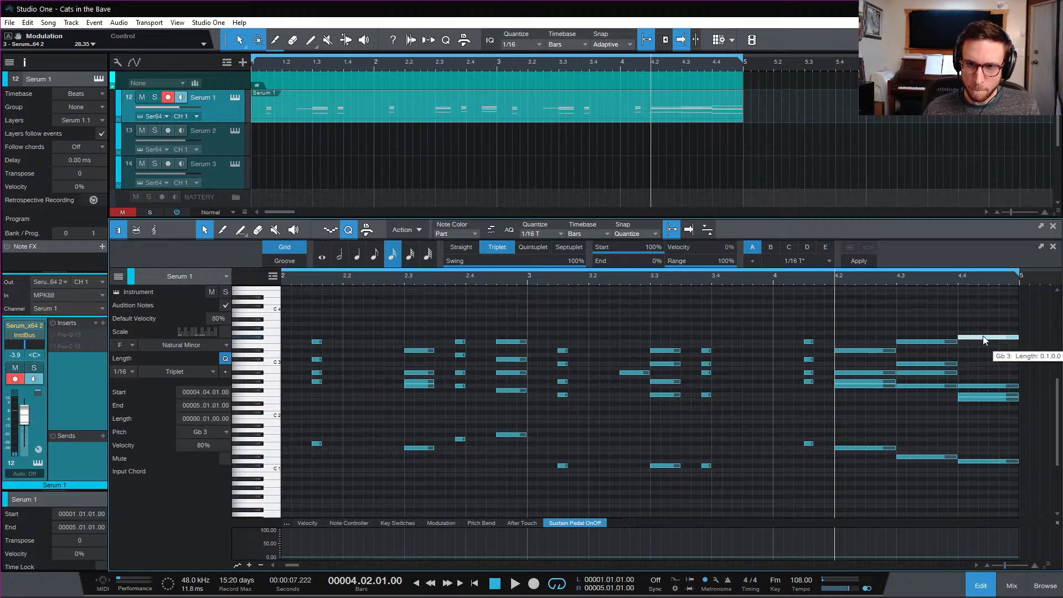
{"action": "left_click", "coordinate": [990, 384]}
{"action": "mouse_move", "coordinate": [991, 384]}
{"action": "left_mouse_down"}
{"action": "mouse_move", "coordinate": [990, 361]}
{"action": "mouse_move", "coordinate": [992, 389]}
{"action": "mouse_move", "coordinate": [992, 375]}
{"action": "left_mouse_up"}
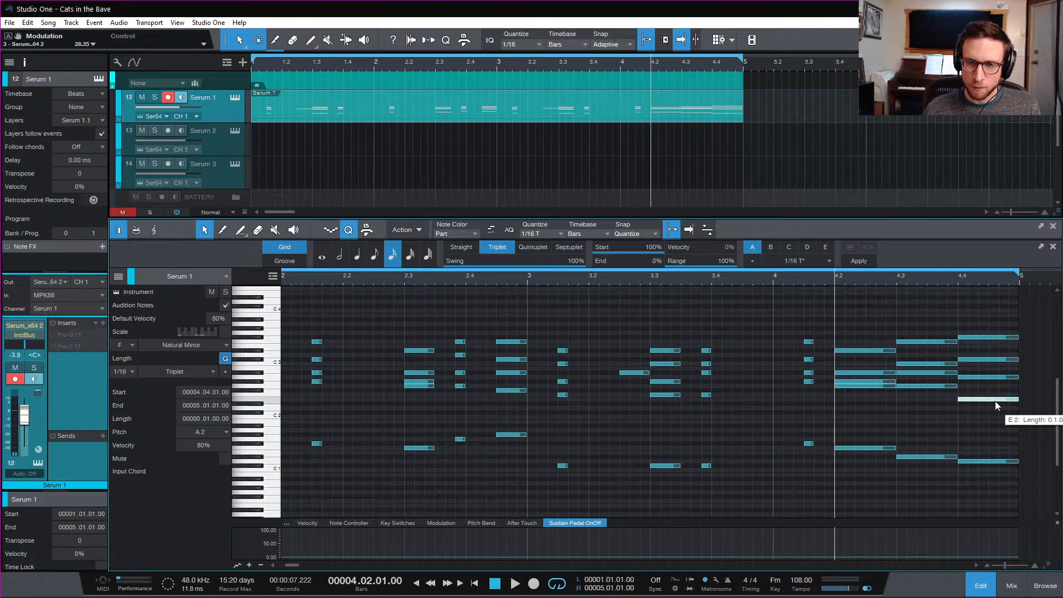
{"action": "left_click_drag", "start_coordinate": [995, 401], "coordinate": [996, 391]}
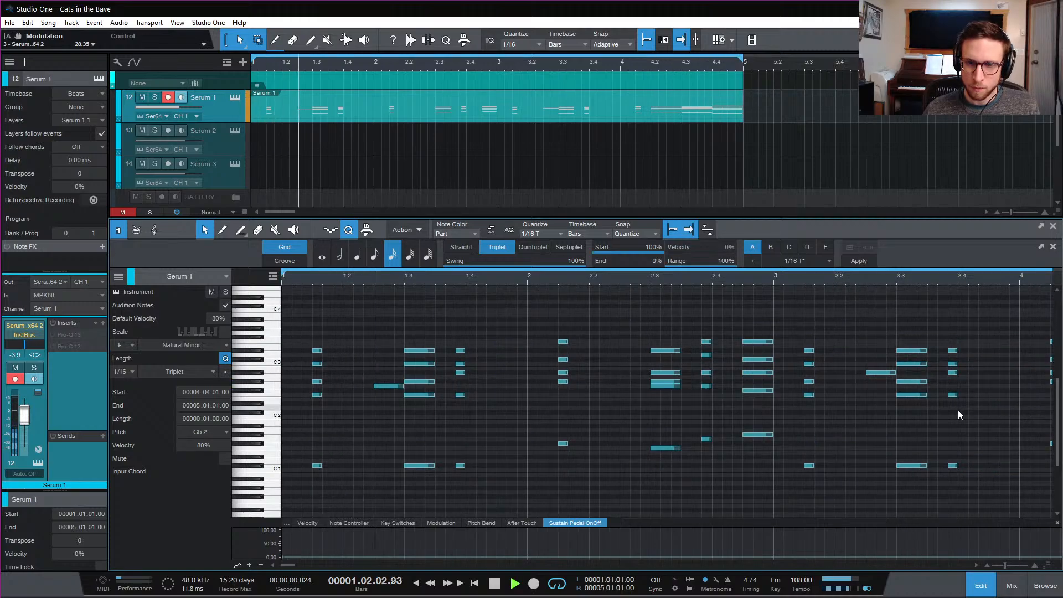
Play the four-bar loop, lower the Db3 in the chord on beat 4.4 to C3, and audition that chord
{"action": "key", "text": "w"}
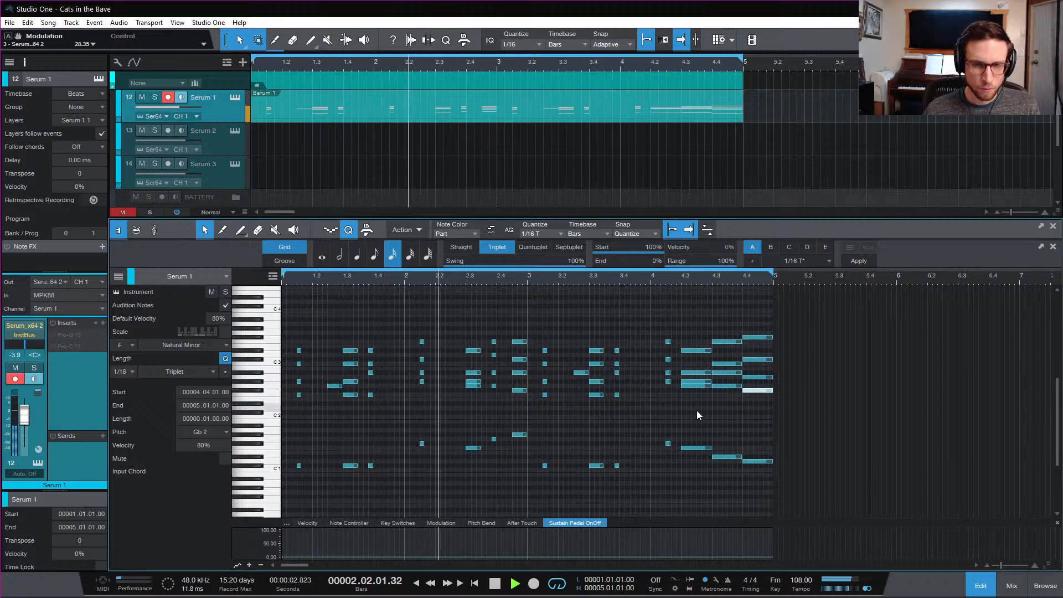
{"action": "left_click", "coordinate": [729, 401]}
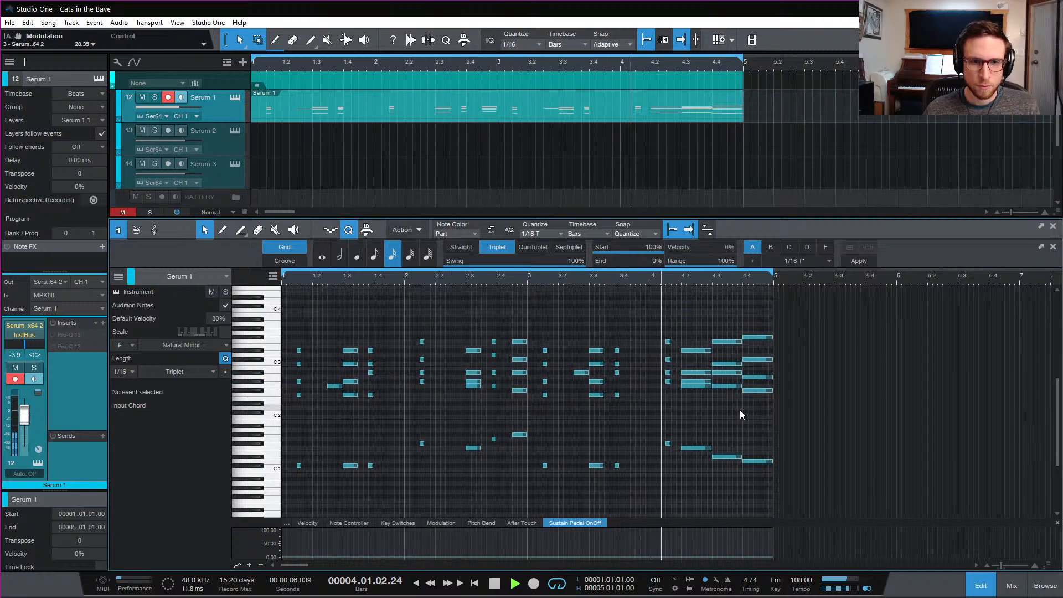
{"action": "key", "text": "space"}
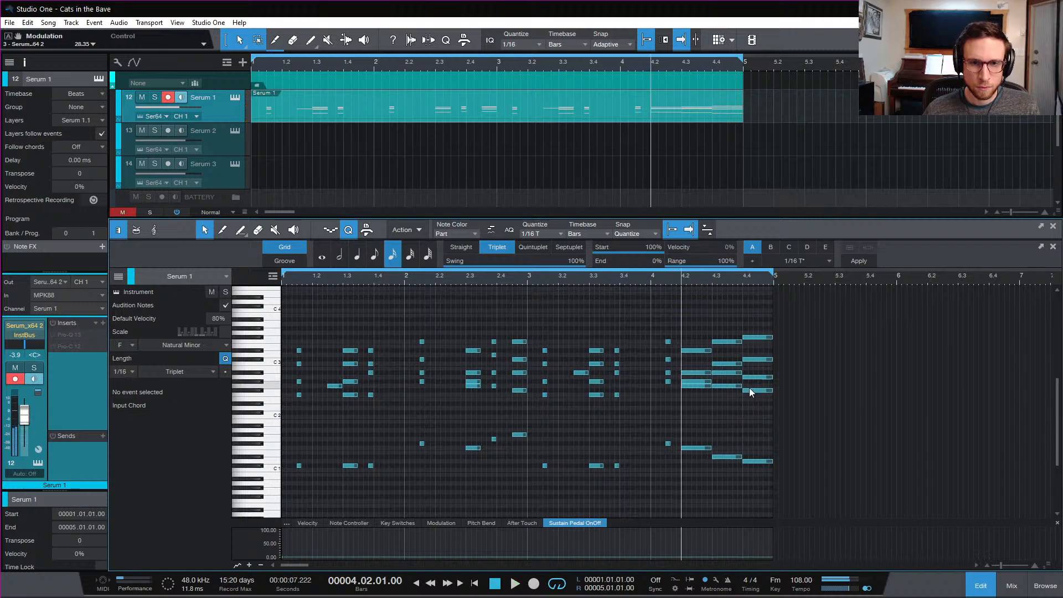
{"action": "left_click", "coordinate": [759, 461]}
{"action": "left_click_drag", "start_coordinate": [763, 359], "coordinate": [764, 364]}
{"action": "left_click", "coordinate": [741, 279]}
{"action": "key", "text": "space"}
{"action": "key", "text": "space"}
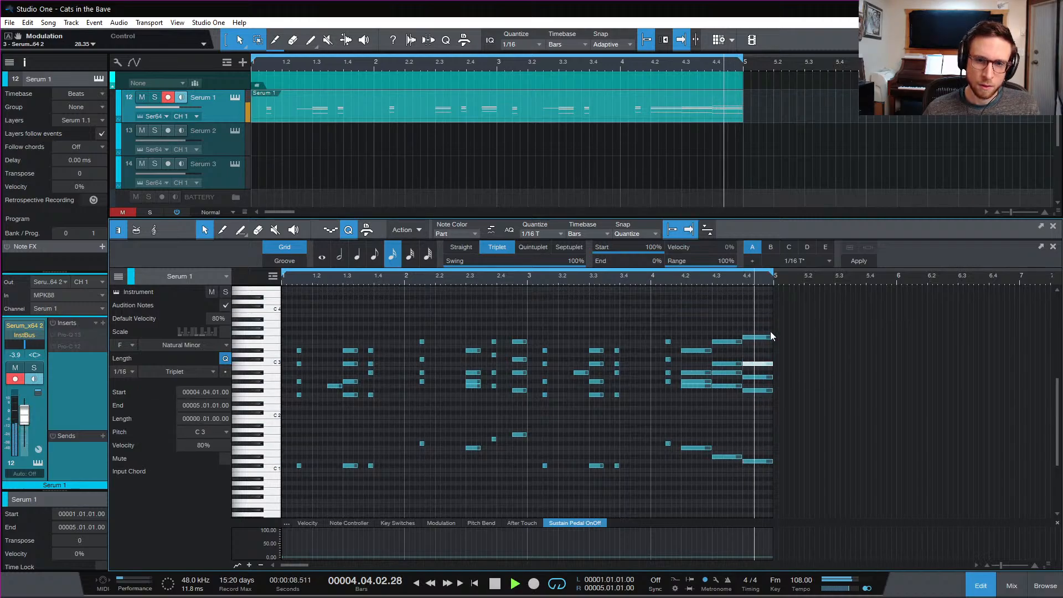
Change the beat 4.4 chord's Gb3 to E3 and its A2 to B2, and replay the loop
{"action": "left_click", "coordinate": [732, 341]}
{"action": "left_click_drag", "start_coordinate": [763, 342], "coordinate": [759, 367]}
{"action": "key", "text": "space"}
{"action": "left_click", "coordinate": [687, 281]}
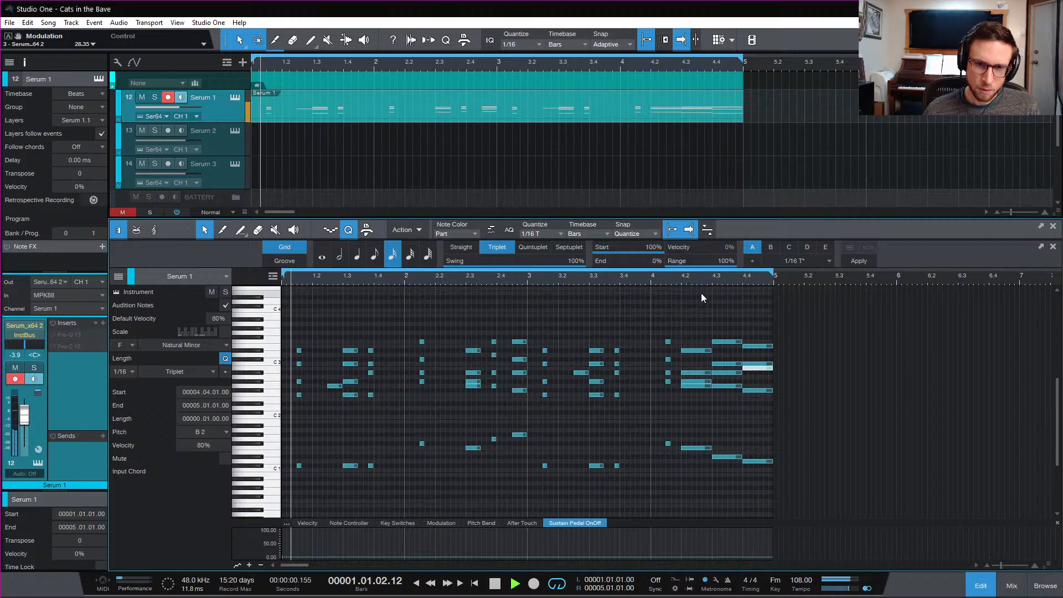
{"action": "left_click", "coordinate": [752, 404]}
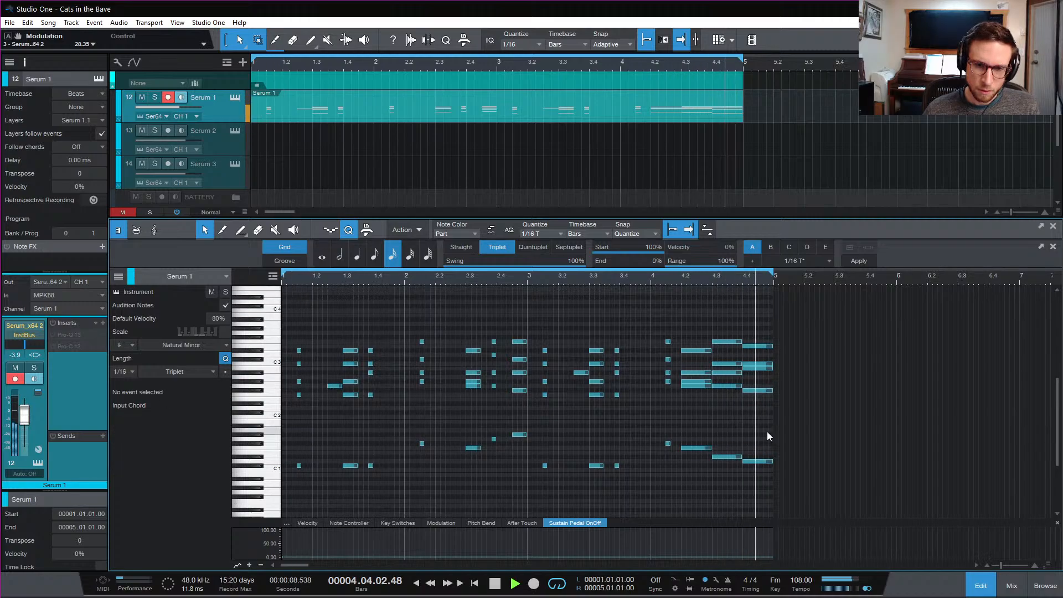
{"action": "key", "text": "space"}
{"action": "left_click", "coordinate": [763, 431]}
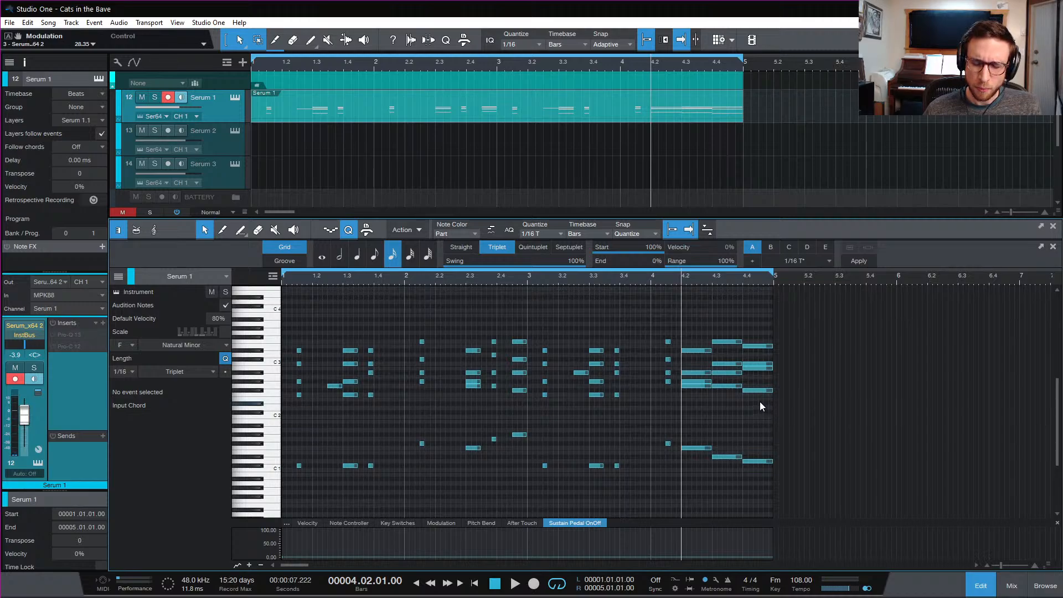
Change the beat 4.4 chord's B2 to A2 and its C3 to Db3, and audition the loop's ending
{"action": "left_click", "coordinate": [747, 461]}
{"action": "key", "text": "space"}
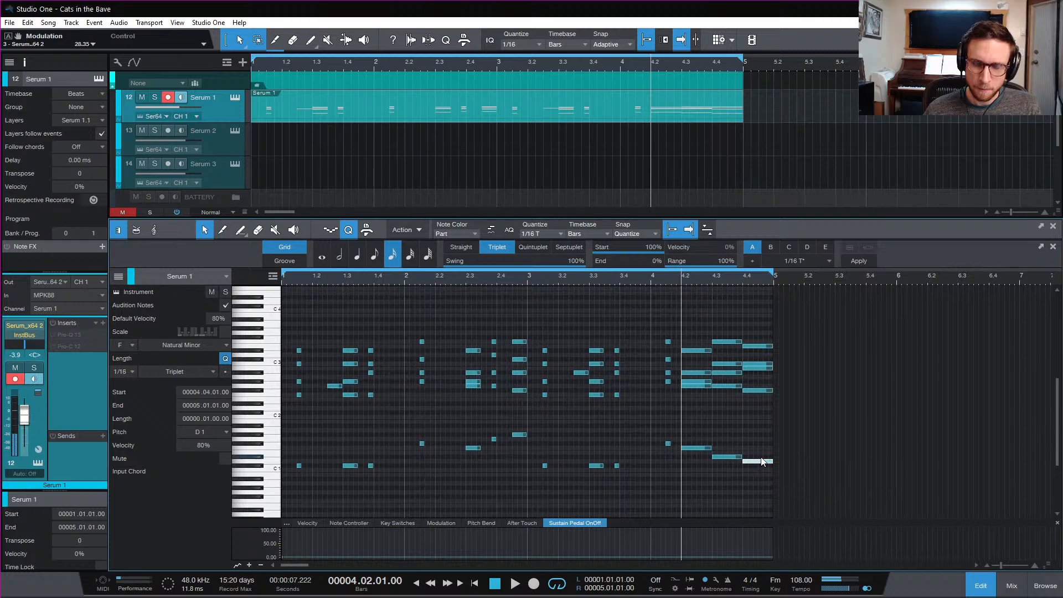
{"action": "key", "text": "space"}
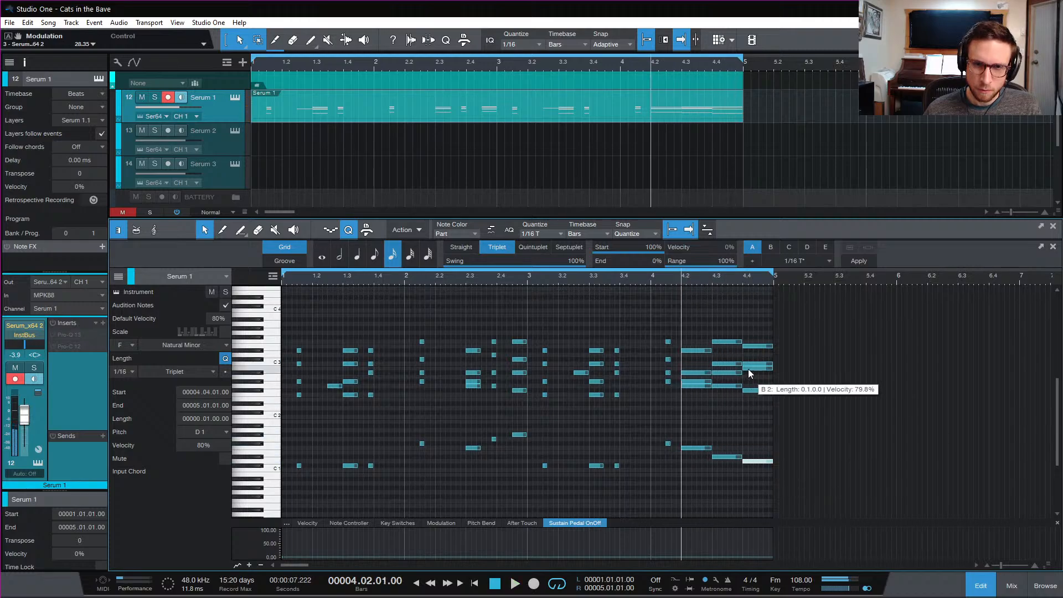
{"action": "left_click_drag", "start_coordinate": [757, 364], "coordinate": [764, 378]}
{"action": "key", "text": "space"}
{"action": "left_click", "coordinate": [766, 414]}
{"action": "key", "text": "space"}
{"action": "key", "text": "space"}
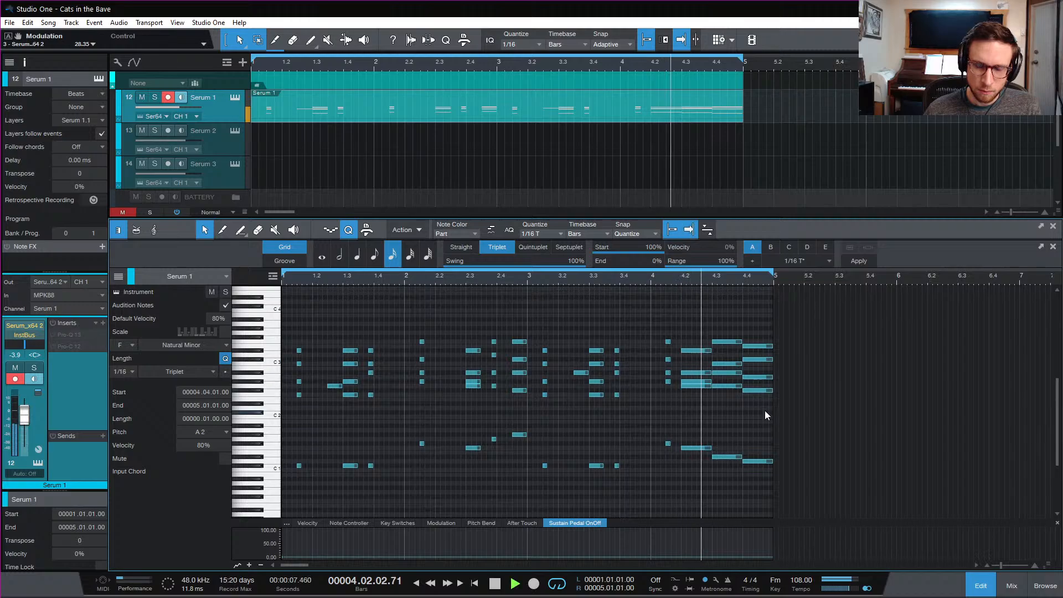
{"action": "left_click", "coordinate": [765, 411]}
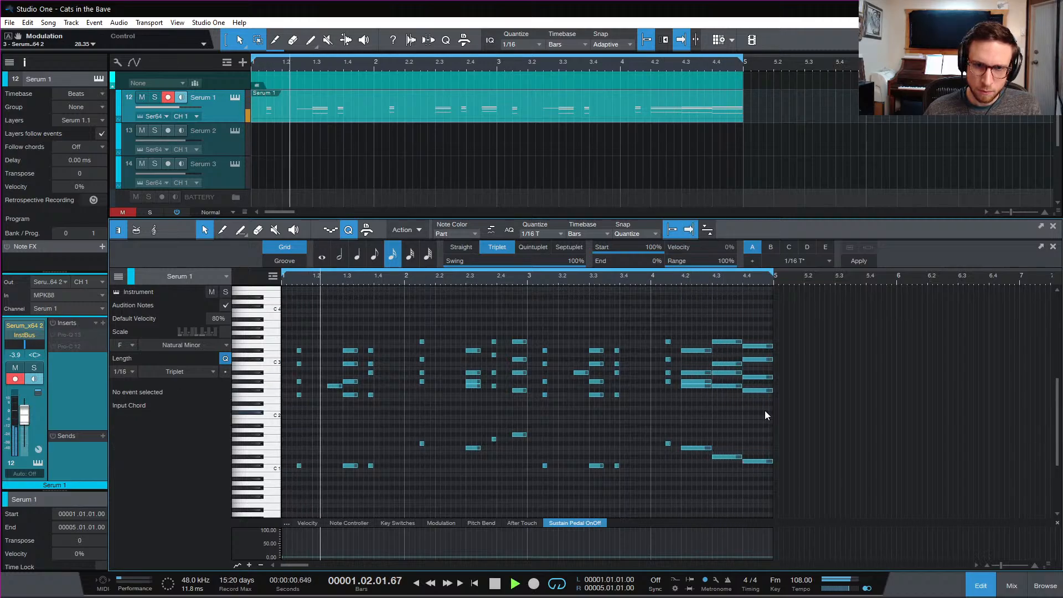
{"action": "key", "text": "space"}
{"action": "key", "text": "space"}
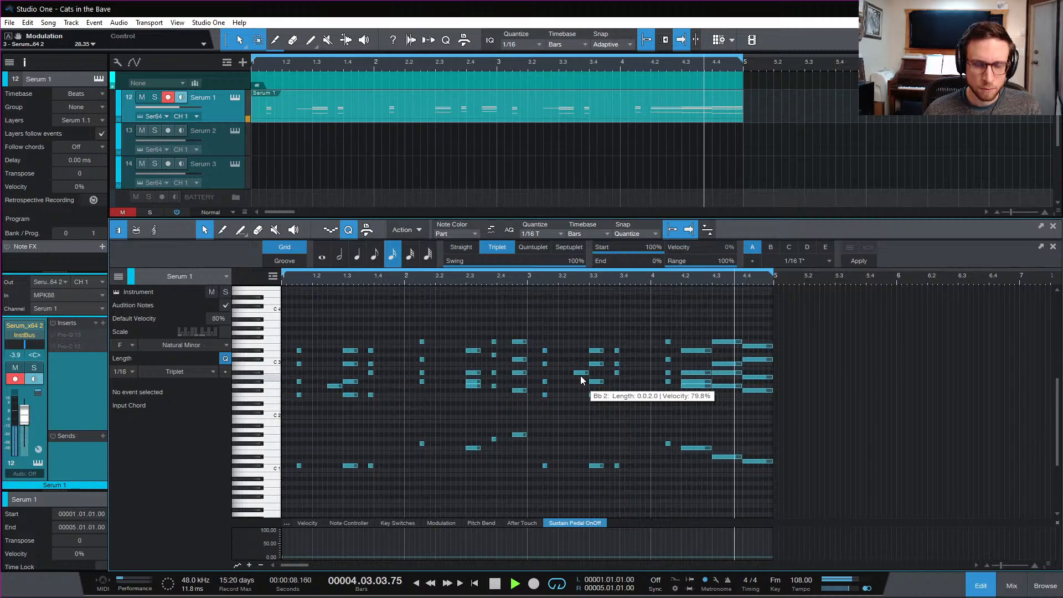
Lower the single Bb2 pickup note in beat 3.2 to G2 and replay from beat 4.2
{"action": "key", "text": "space"}
{"action": "left_click_drag", "start_coordinate": [582, 373], "coordinate": [585, 387]}
{"action": "key", "text": "space"}
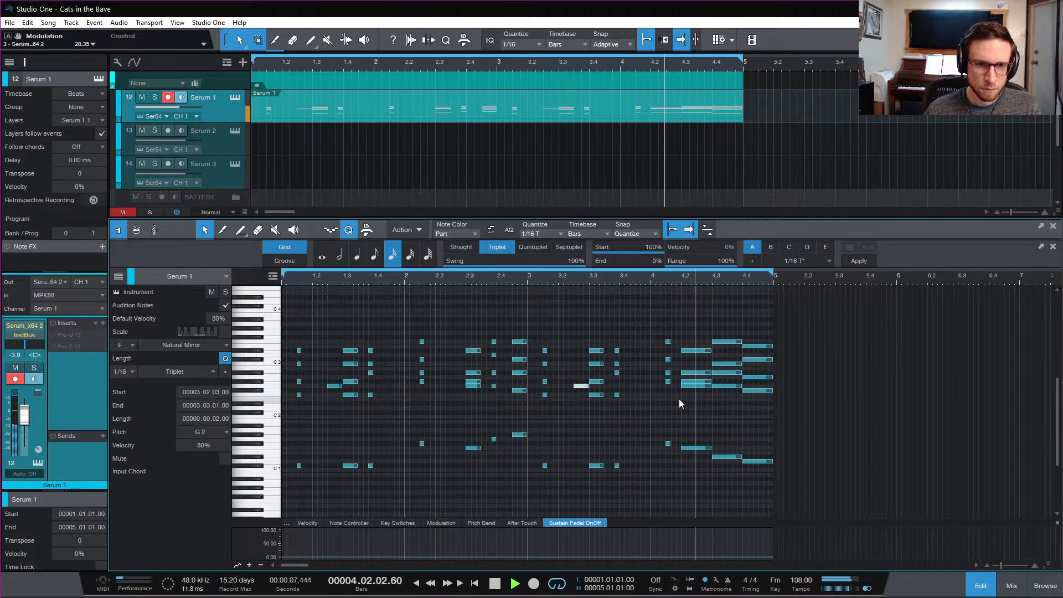
{"action": "left_click", "coordinate": [743, 423]}
{"action": "key", "text": "space"}
{"action": "key", "text": "space"}
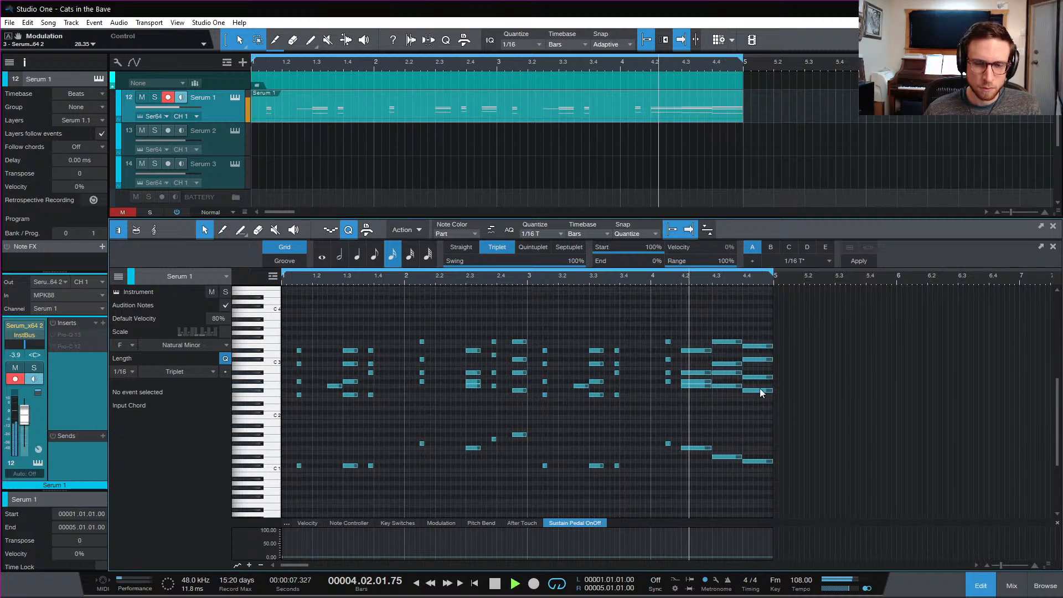
{"action": "key", "text": "space"}
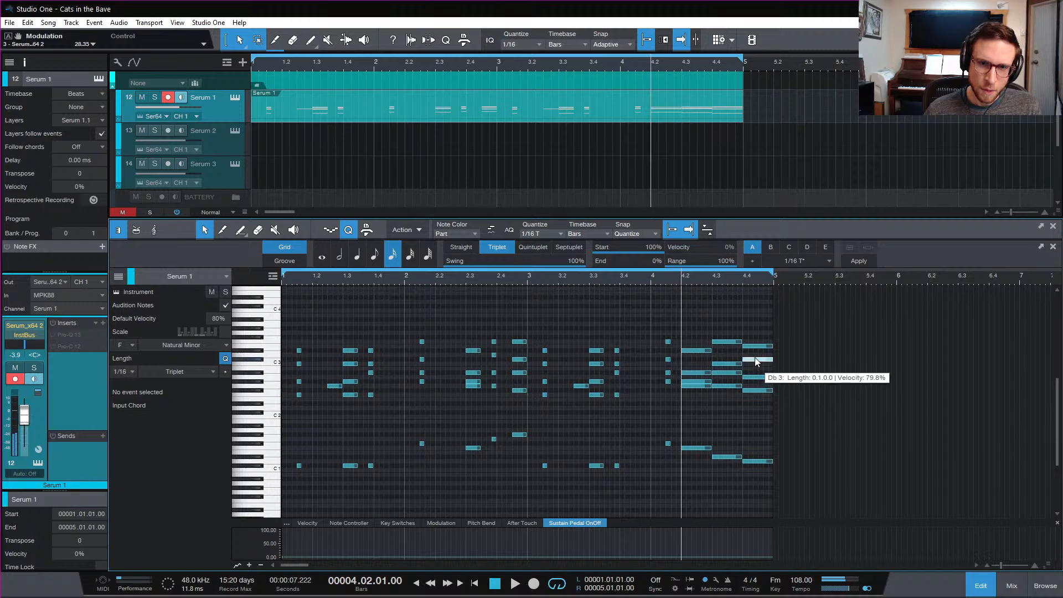
Audition the Db3 in the beat 4.4 chord and replay the ending from beat 4.2
{"action": "left_click", "coordinate": [756, 359]}
{"action": "key", "text": "space"}
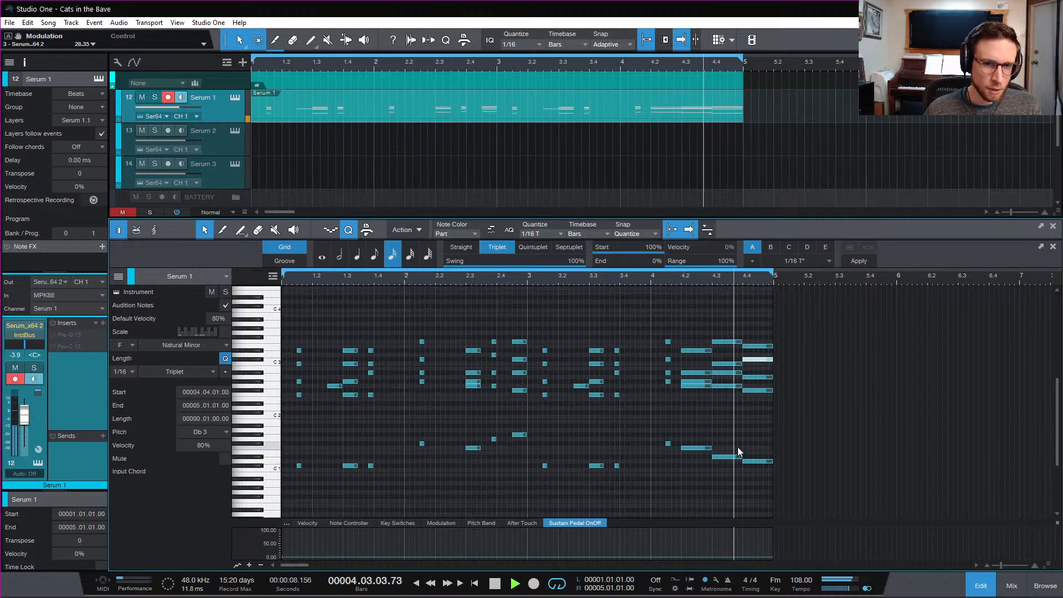
{"action": "key", "text": "space"}
{"action": "left_click", "coordinate": [760, 367]}
{"action": "key", "text": "space"}
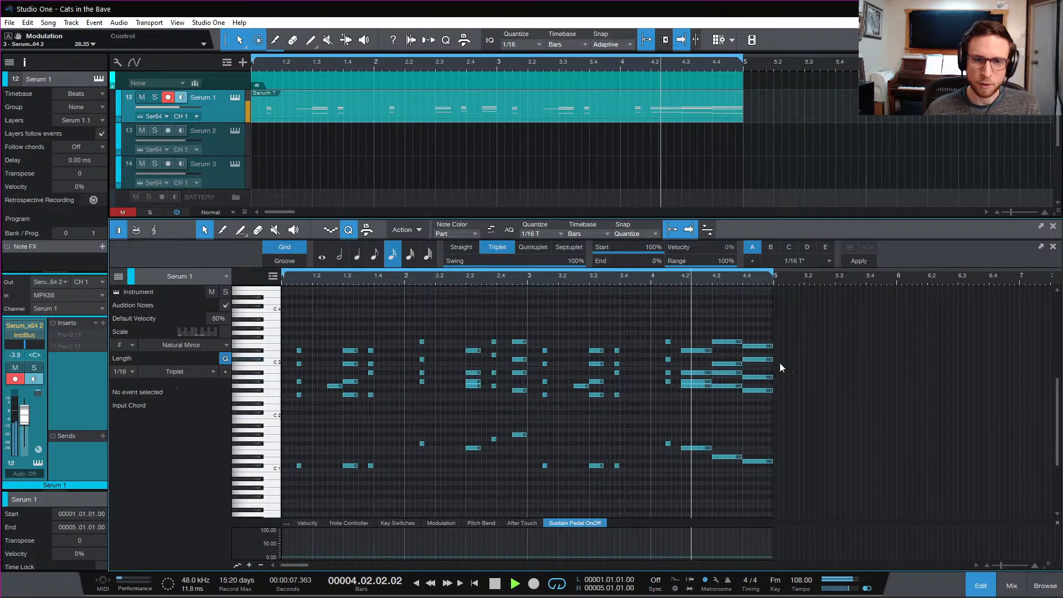
{"action": "key", "text": "space"}
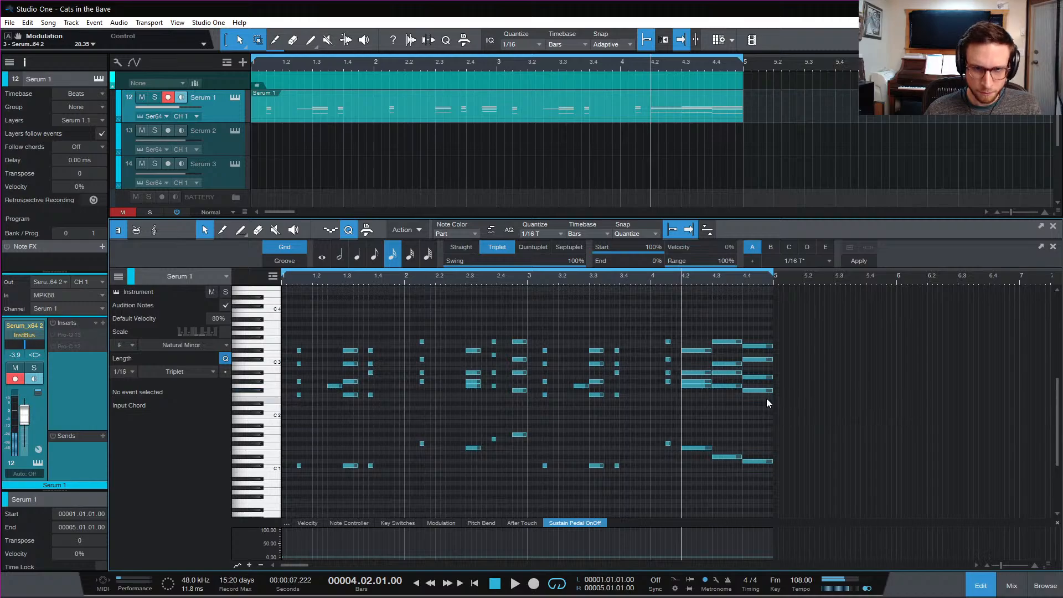
Try B2 in place of A2 in the beat 4.4 chord, audition it, and return the note to A2
{"action": "left_click_drag", "start_coordinate": [766, 380], "coordinate": [765, 373]}
{"action": "key", "text": "space"}
{"action": "left_click", "coordinate": [763, 414]}
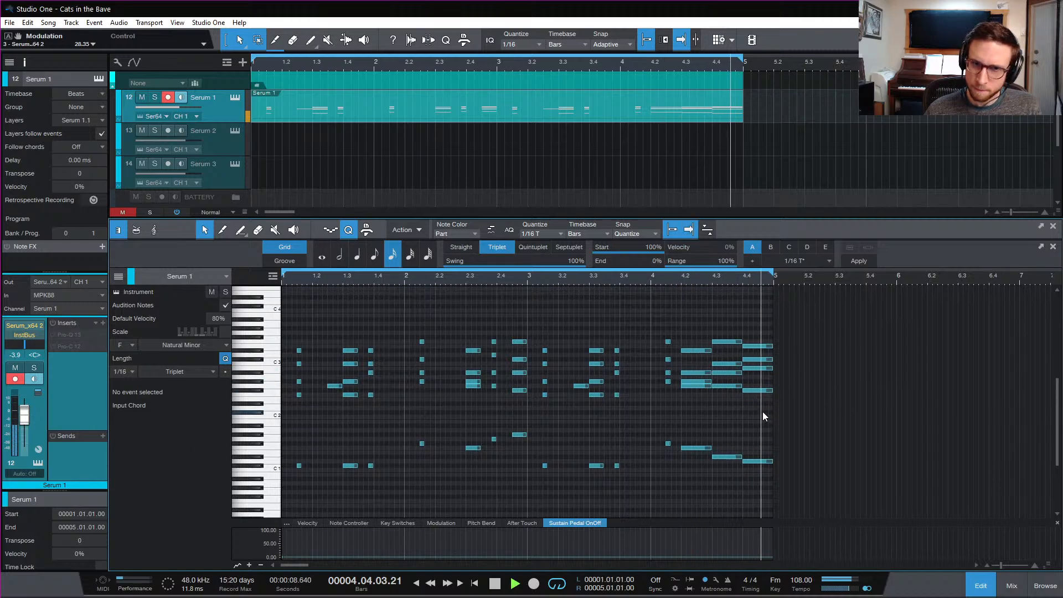
{"action": "key", "text": "space"}
{"action": "left_click_drag", "start_coordinate": [756, 370], "coordinate": [766, 376]}
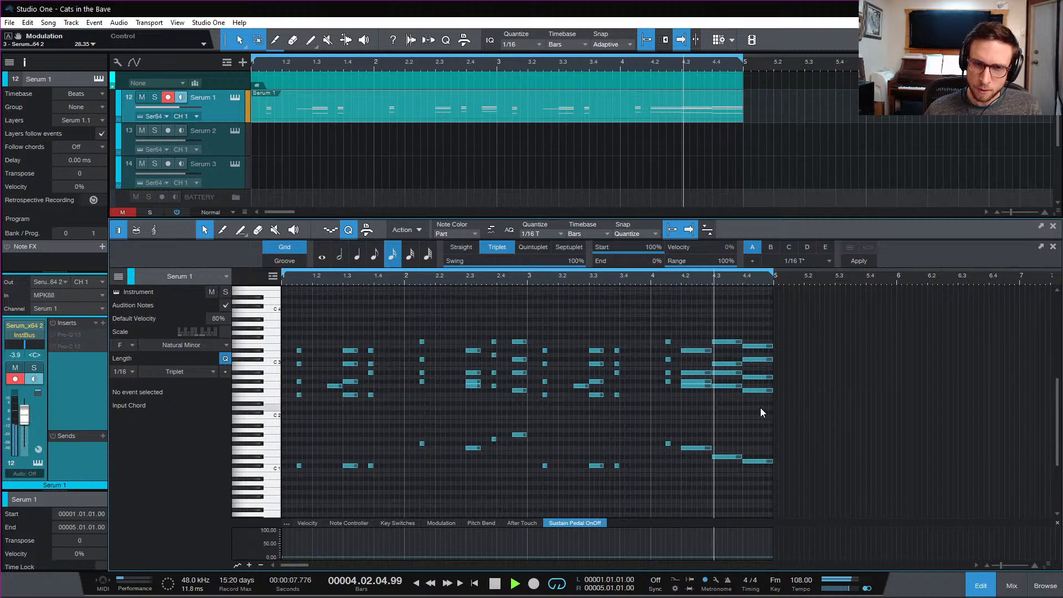
{"action": "key", "text": "space"}
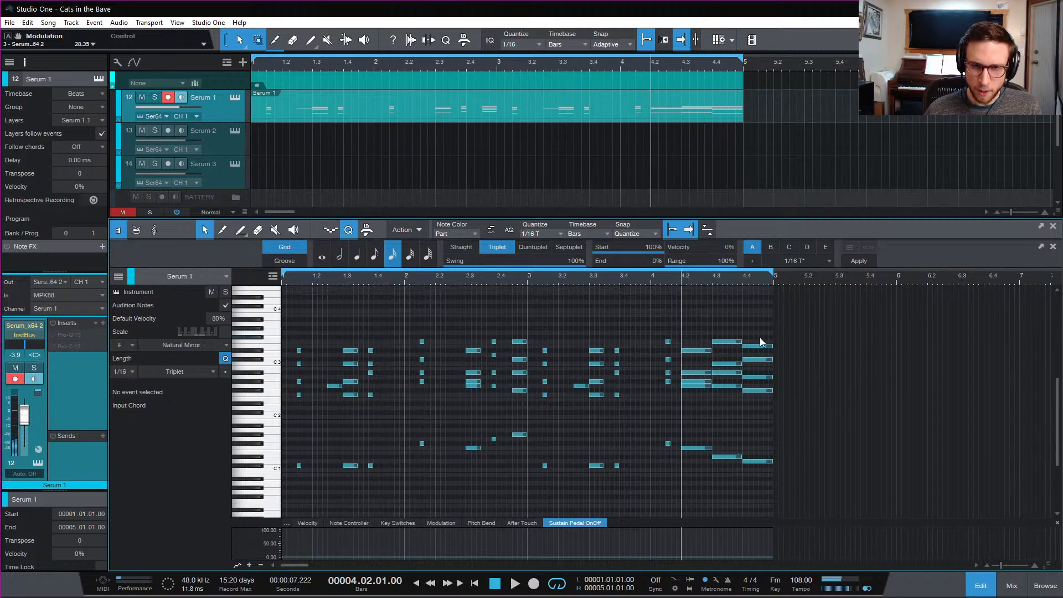
Try revoicing the beat 4.4 chord as Gb3, C3, Bb2 and Gb2 over an Eb1 bass, and audition it
{"action": "left_click", "coordinate": [763, 461]}
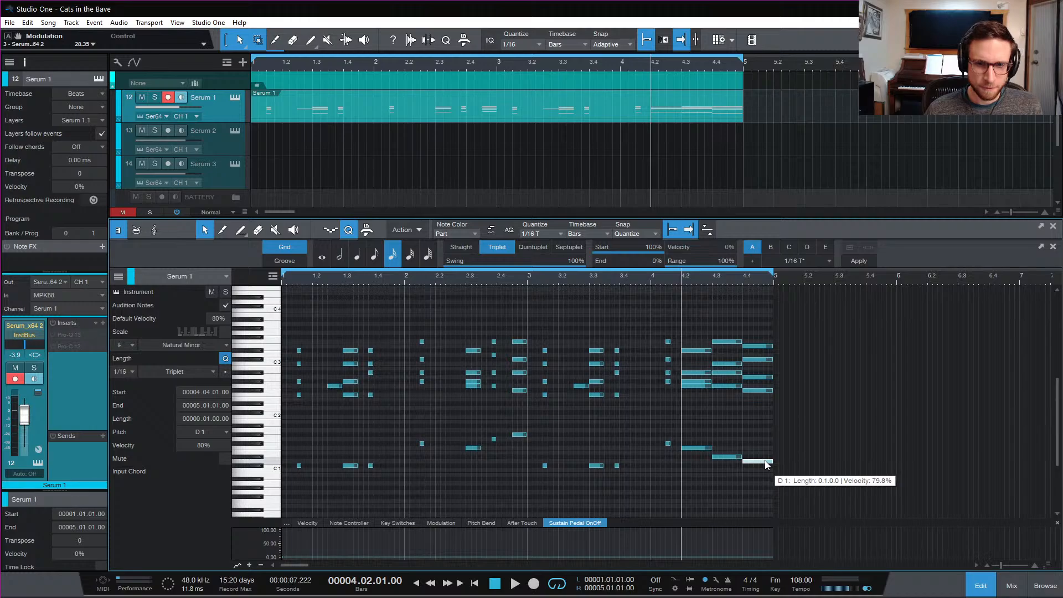
{"action": "mouse_move", "coordinate": [766, 460]}
{"action": "left_mouse_down"}
{"action": "mouse_move", "coordinate": [767, 474]}
{"action": "mouse_move", "coordinate": [766, 458]}
{"action": "left_mouse_up"}
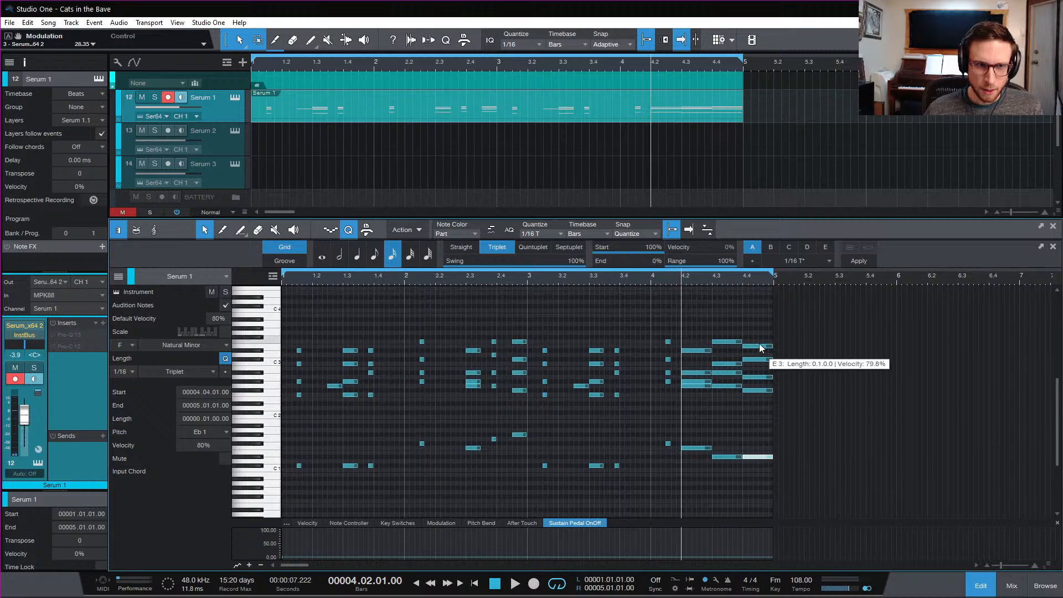
{"action": "left_click_drag", "start_coordinate": [759, 345], "coordinate": [761, 335]}
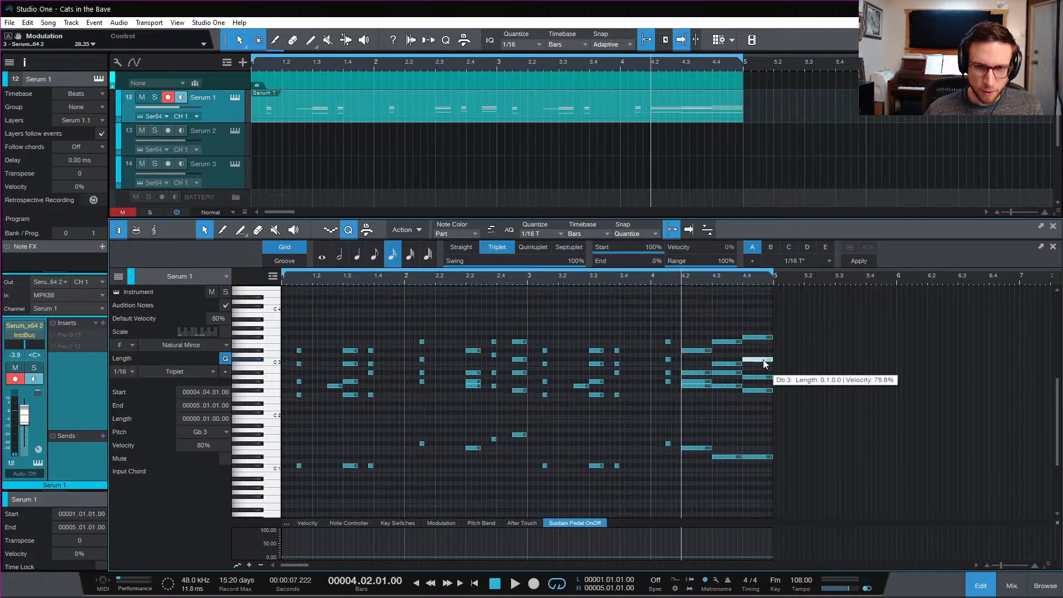
{"action": "left_click_drag", "start_coordinate": [764, 364], "coordinate": [765, 355]}
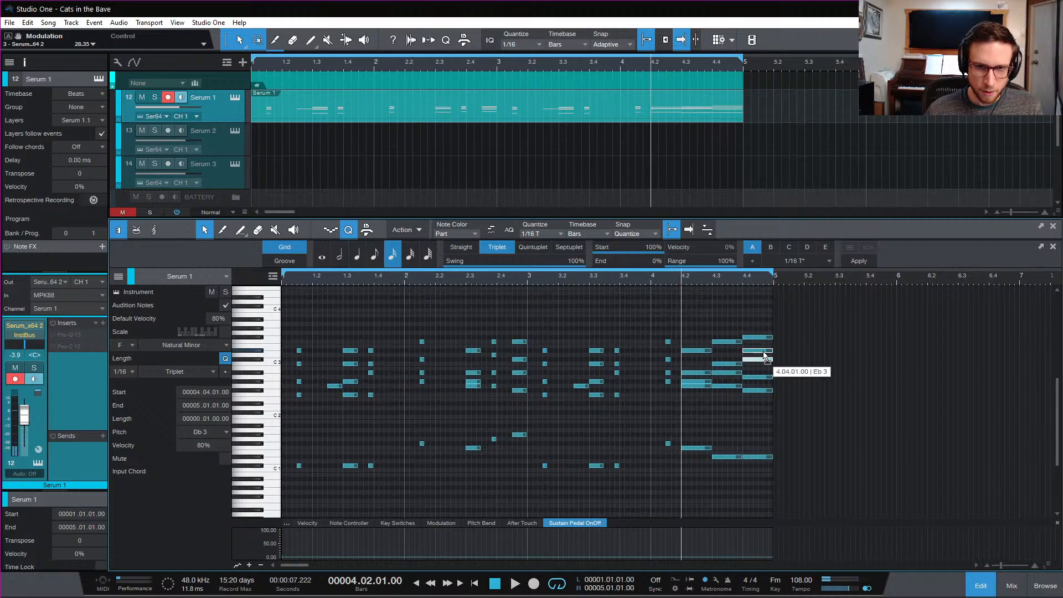
{"action": "mouse_move", "coordinate": [764, 375]}
{"action": "left_mouse_down"}
{"action": "mouse_move", "coordinate": [761, 363]}
{"action": "mouse_move", "coordinate": [761, 391]}
{"action": "left_mouse_up"}
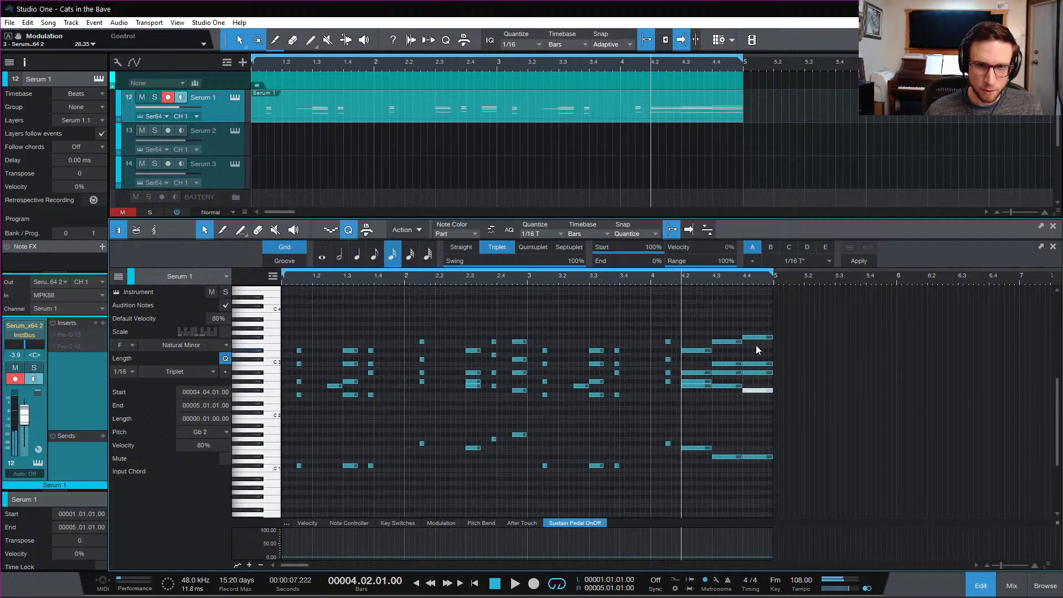
{"action": "key", "text": "space"}
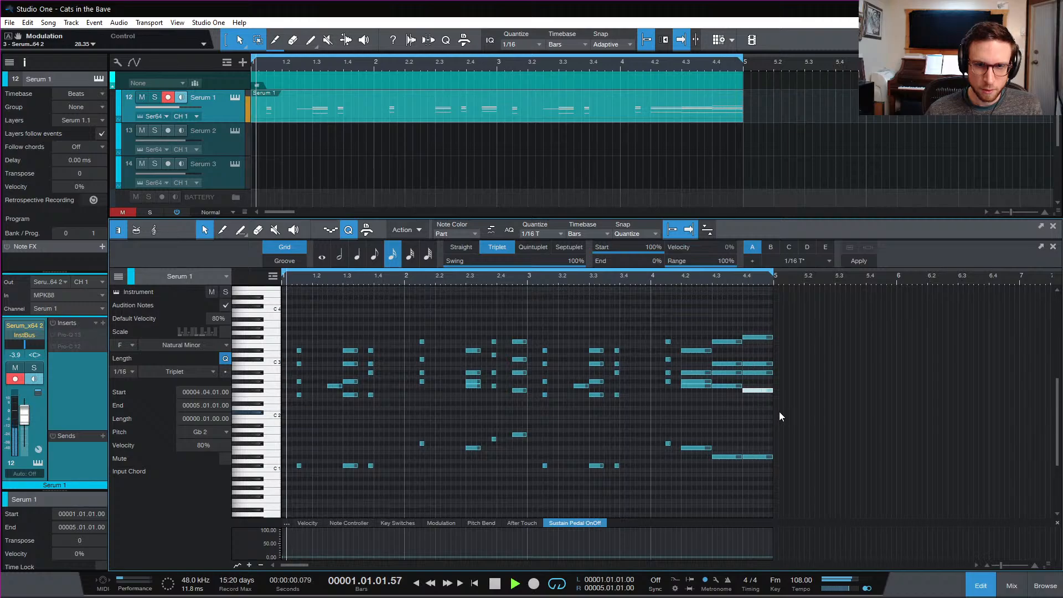
{"action": "key", "text": "space"}
{"action": "left_click", "coordinate": [728, 276]}
{"action": "key", "text": "space"}
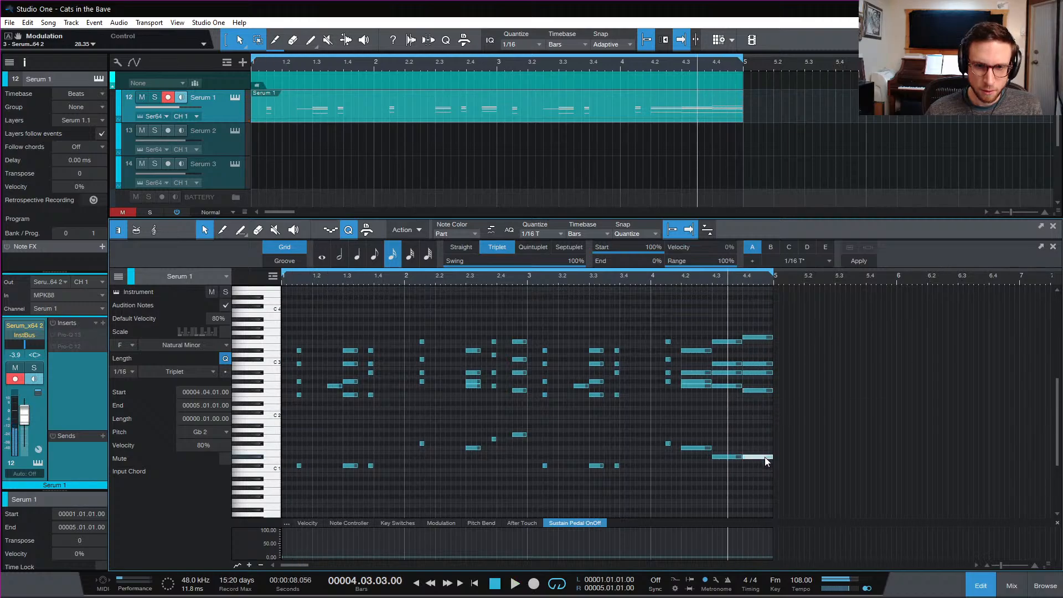
Try the beat 4.4 chord with a C1 bass, C3 raised to Eb3 and Gb2 raised to Ab2, auditioning each change
{"action": "left_click_drag", "start_coordinate": [766, 460], "coordinate": [766, 472]}
{"action": "key", "text": "space"}
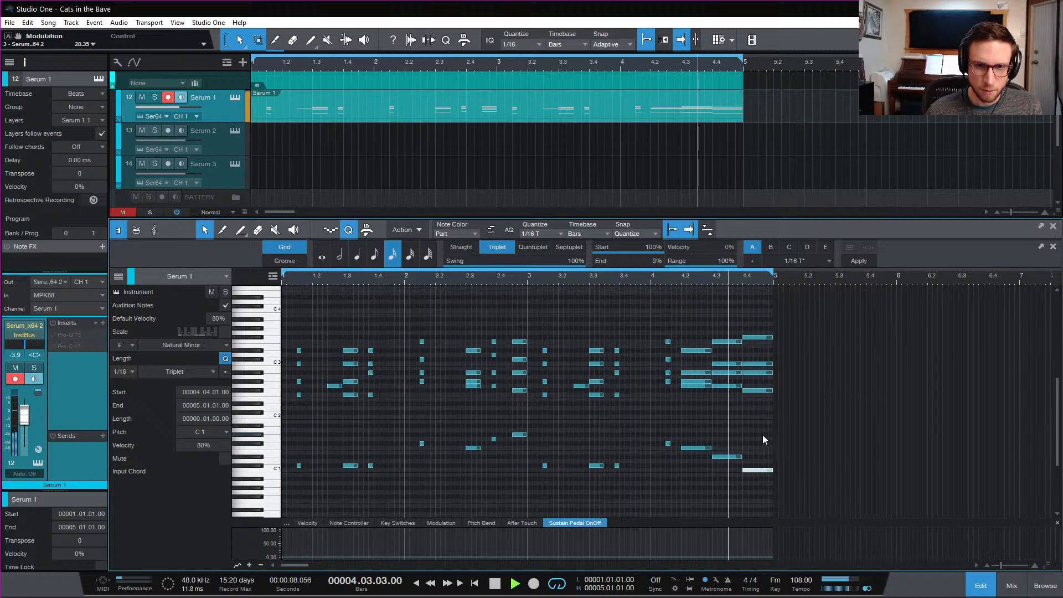
{"action": "key", "text": "space"}
{"action": "key", "text": "space"}
{"action": "left_click_drag", "start_coordinate": [763, 365], "coordinate": [763, 352]}
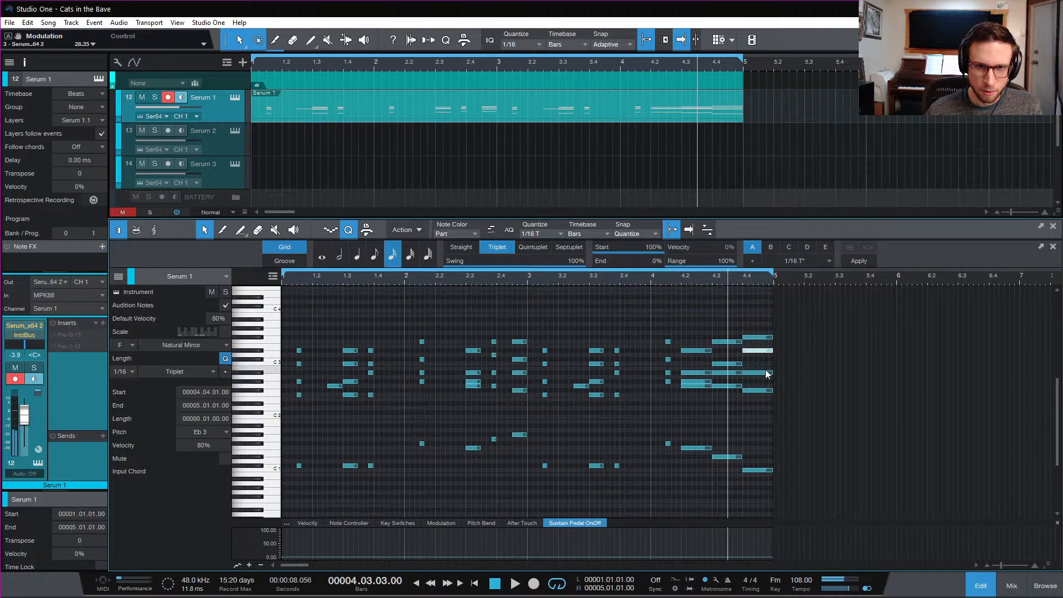
{"action": "key", "text": "space"}
{"action": "key", "text": "space"}
{"action": "left_click_drag", "start_coordinate": [763, 390], "coordinate": [763, 381]}
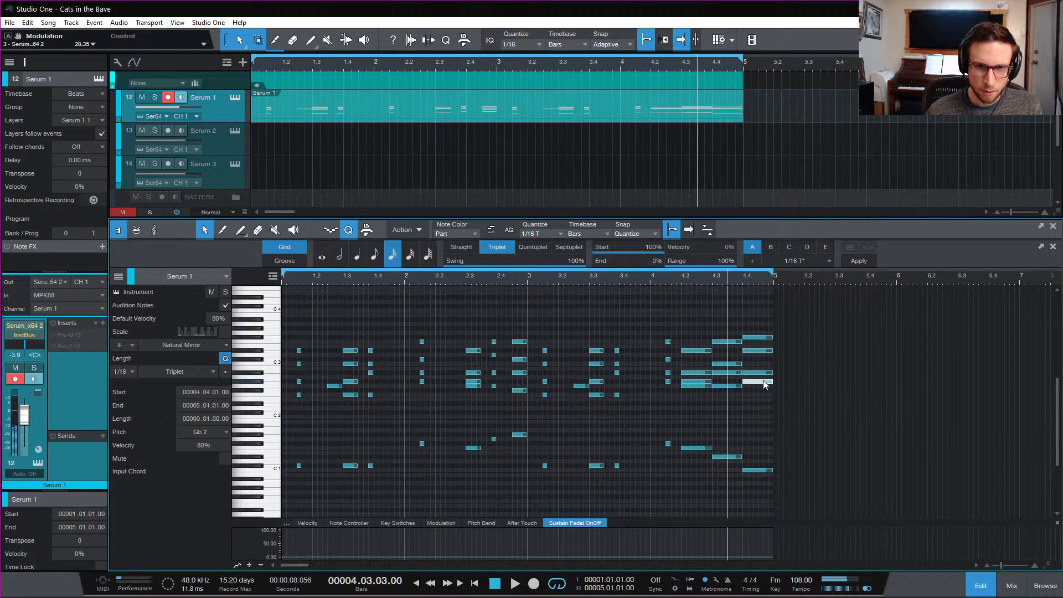
{"action": "key", "text": "space"}
{"action": "left_click", "coordinate": [759, 410]}
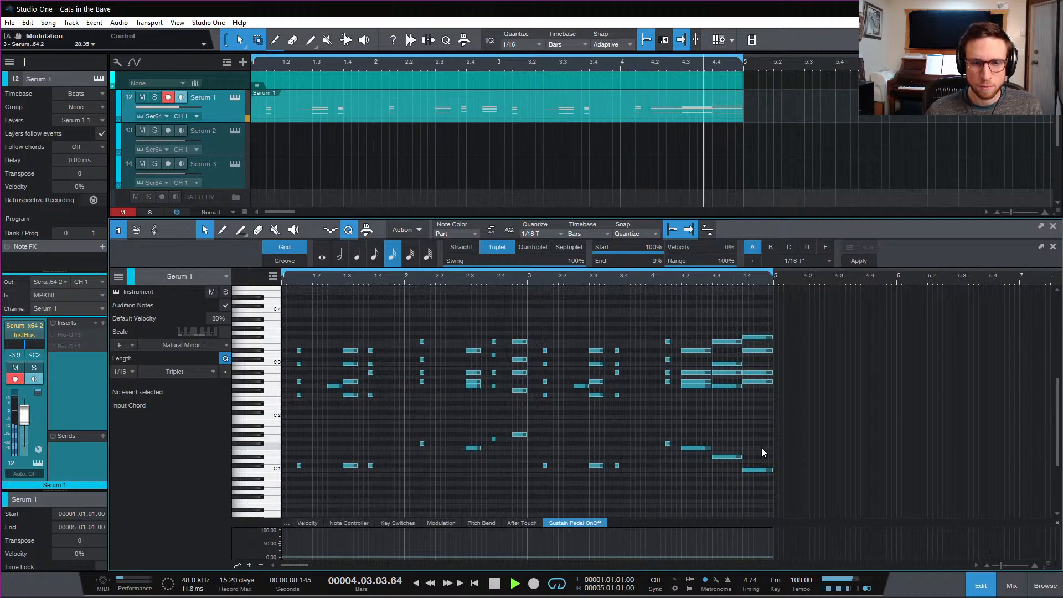
Undo the trial revoicings to bring back the beat 4.4 chord over D1, and play it
{"action": "key", "text": "space"}
{"action": "key", "text": "ctrl+z"}
{"action": "key", "text": "ctrl+z"}
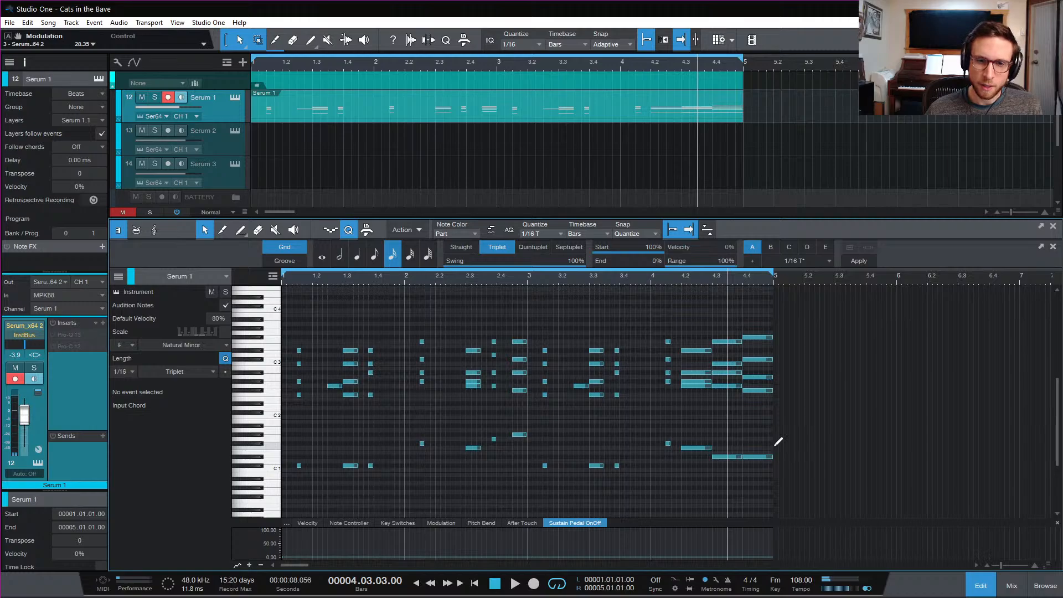
{"action": "key", "text": "space"}
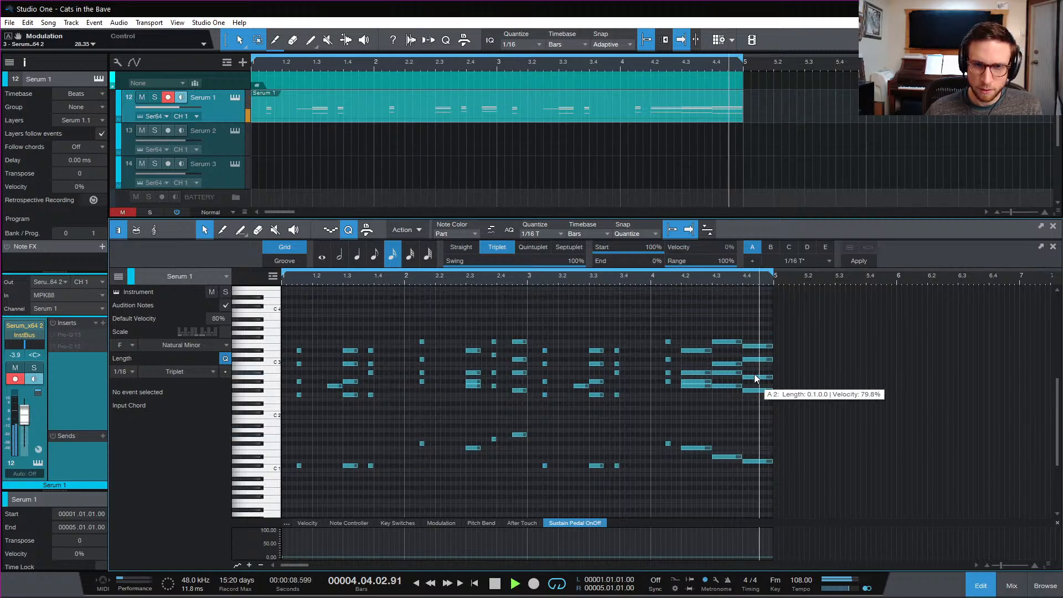
Play the four-bar loop repeatedly, starting from beat 4.2, to review the restored ending
{"action": "left_click", "coordinate": [682, 276]}
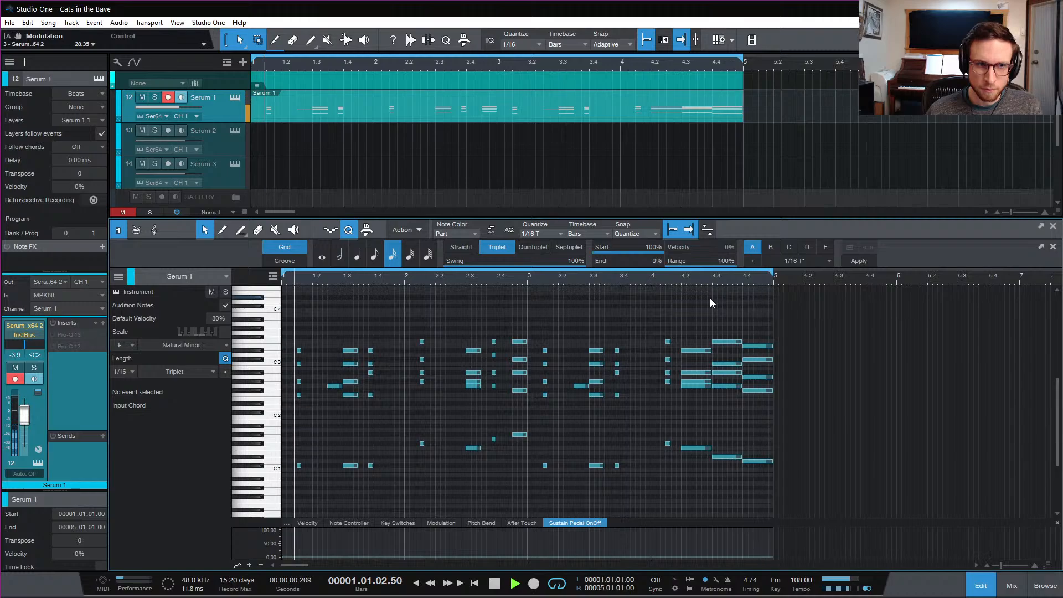
{"action": "key", "text": "space"}
{"action": "key", "text": "space"}
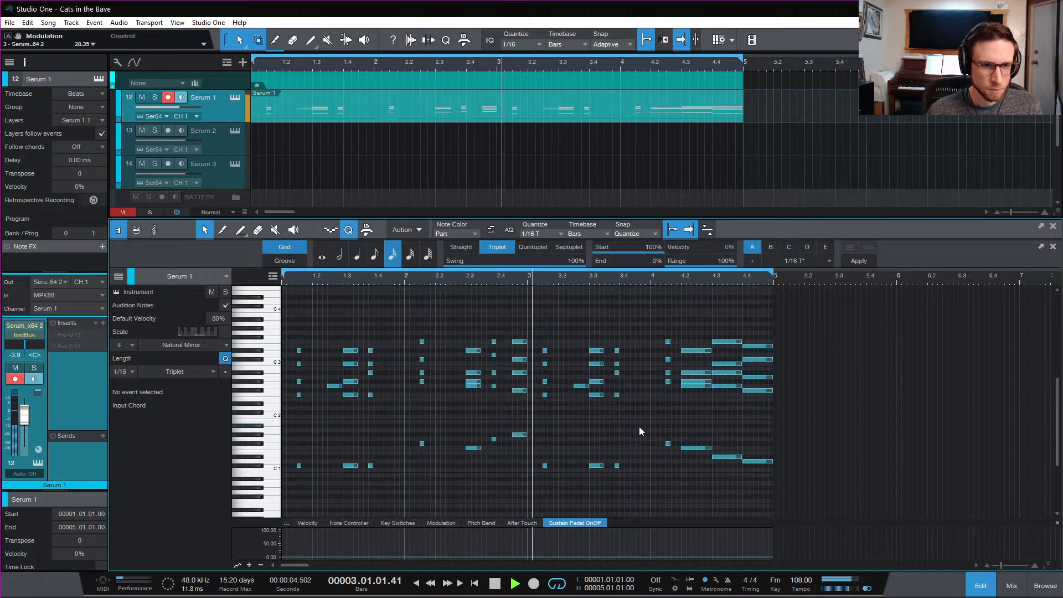
{"action": "key", "text": "space"}
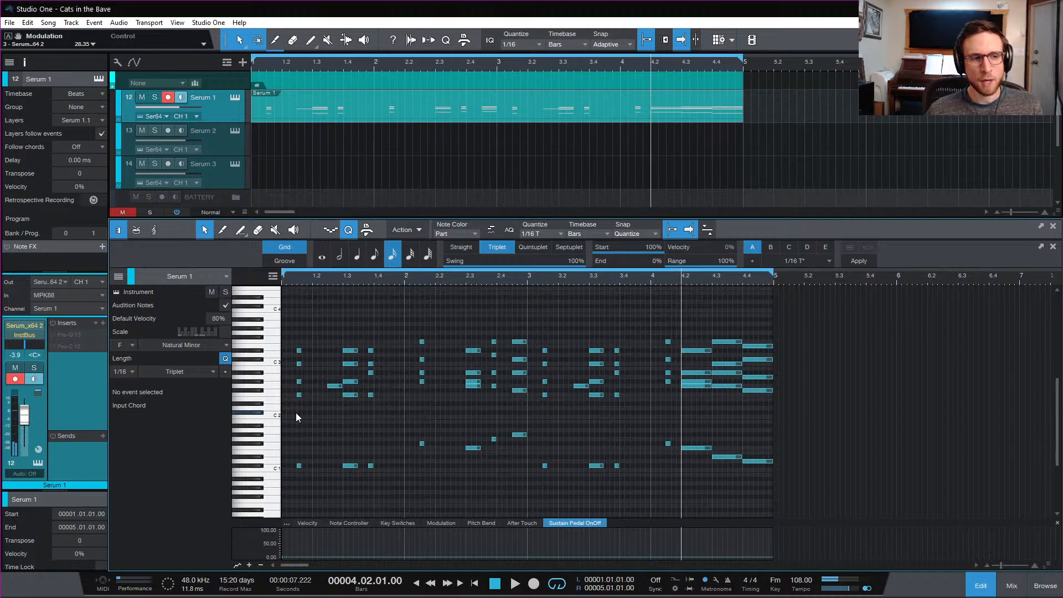
Mute all the low bass notes under the chords in the Serum 1 part and close the note editor
{"action": "left_click_drag", "start_coordinate": [297, 414], "coordinate": [821, 533]}
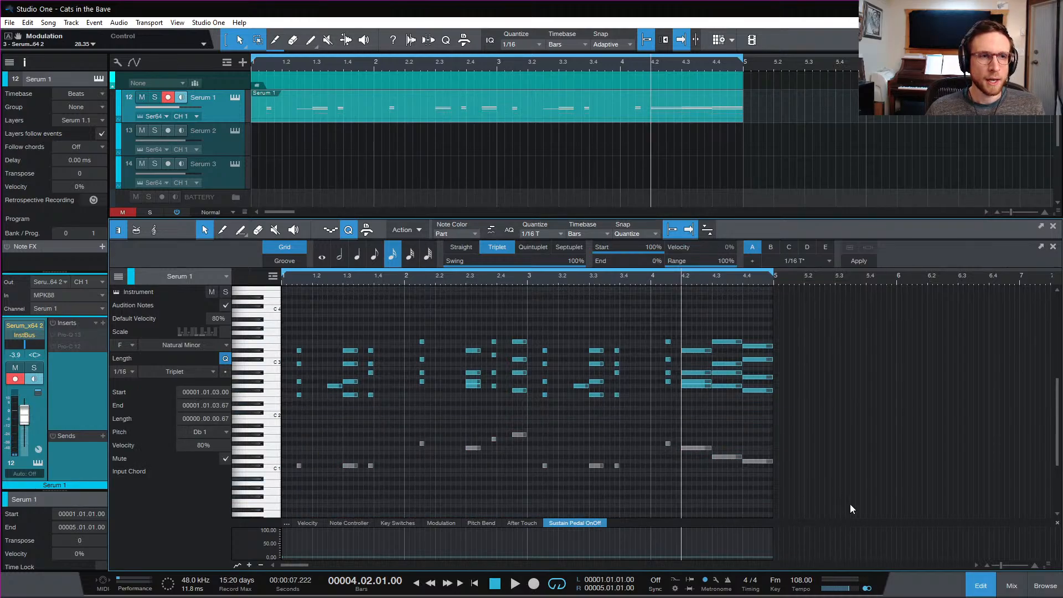
{"action": "left_click", "coordinate": [986, 592]}
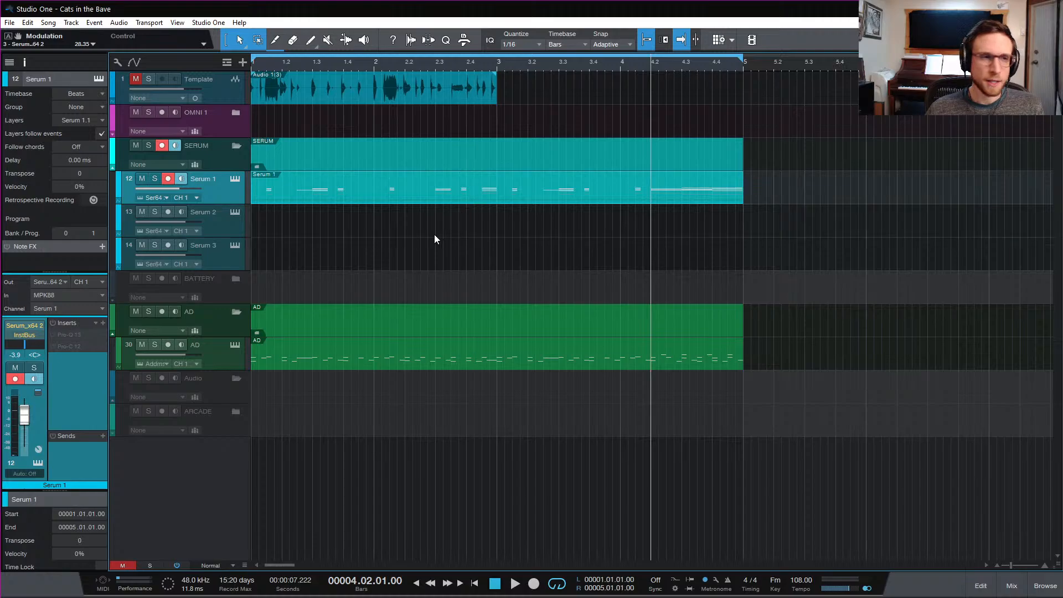
Load the Bass - Chunker v1 preset into the Serum 2 instrument and lower its channel volume to -3.9 dB
{"action": "left_click", "coordinate": [221, 221]}
{"action": "left_click", "coordinate": [235, 213]}
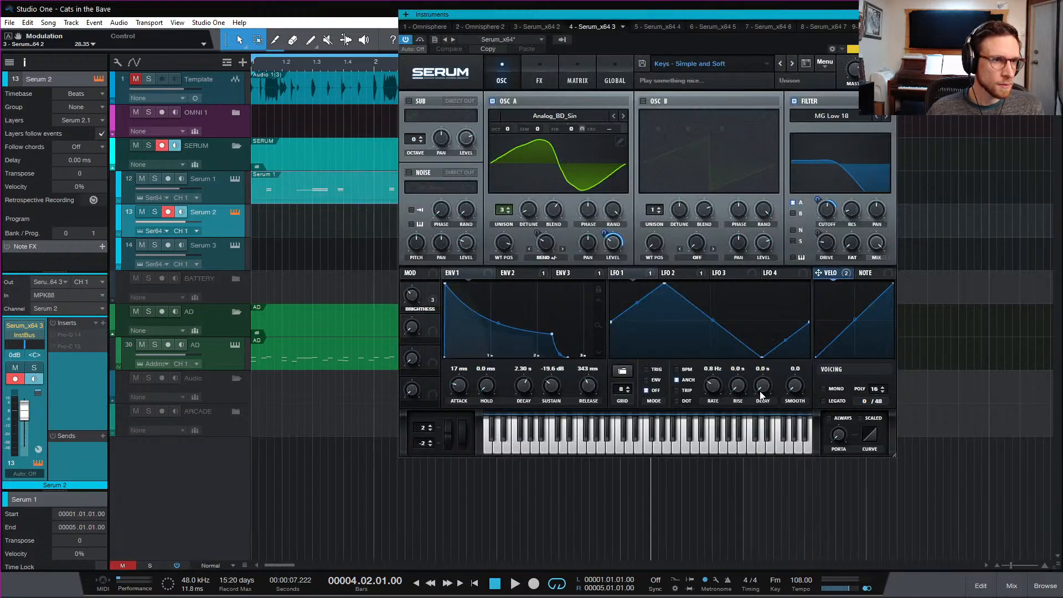
{"action": "left_click_drag", "start_coordinate": [692, 17], "coordinate": [570, 133]}
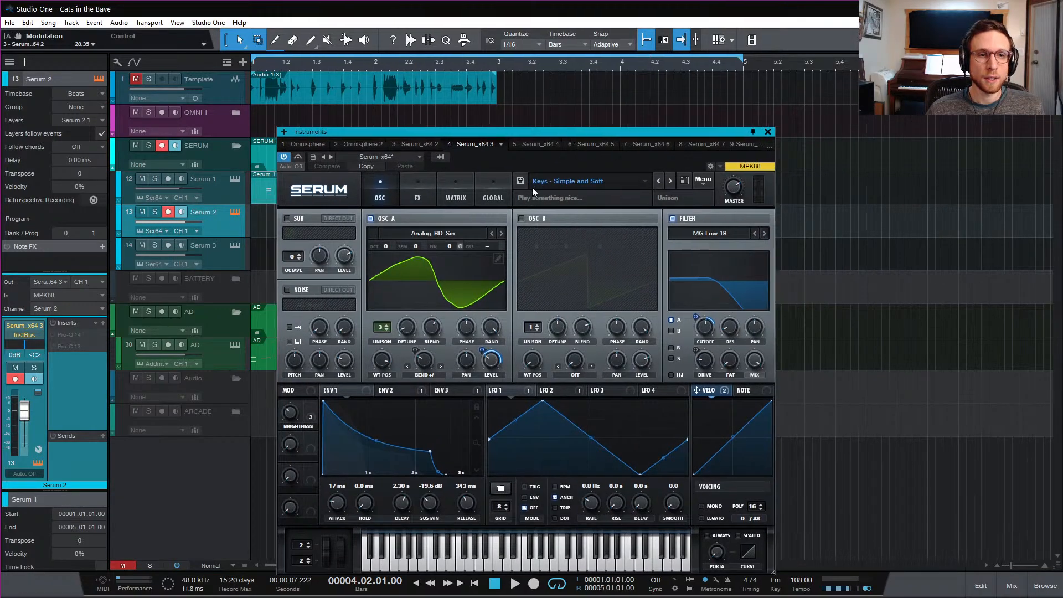
{"action": "left_click", "coordinate": [583, 185]}
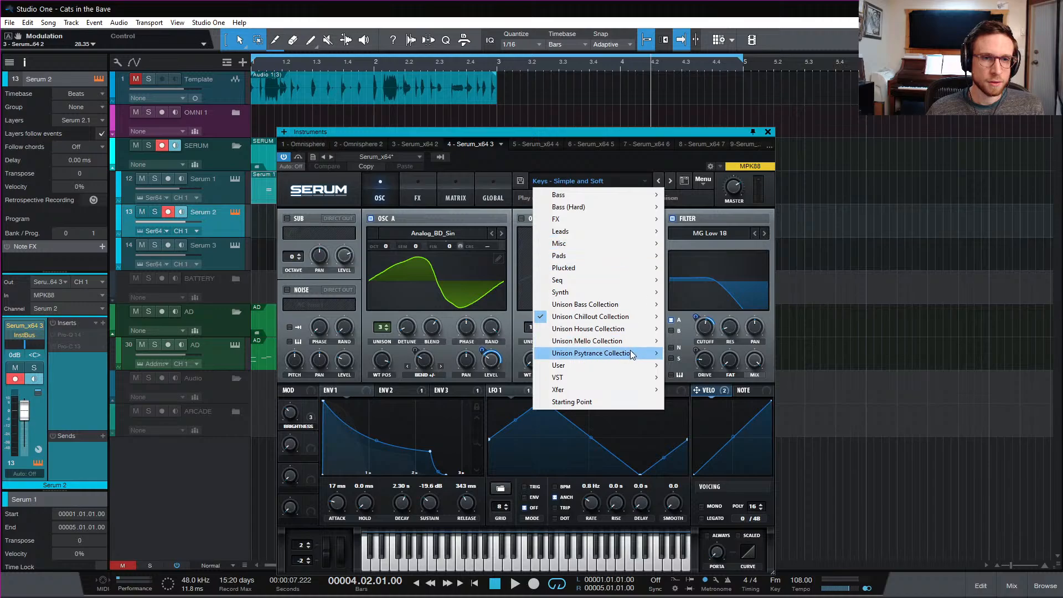
{"action": "mouse_move", "coordinate": [644, 330]}
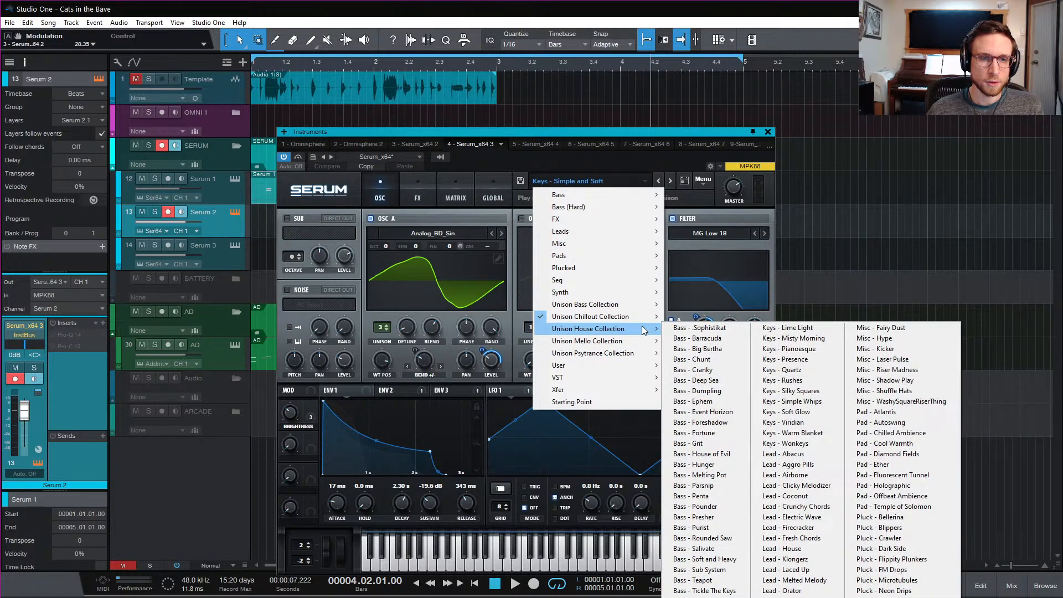
{"action": "mouse_move", "coordinate": [614, 367]}
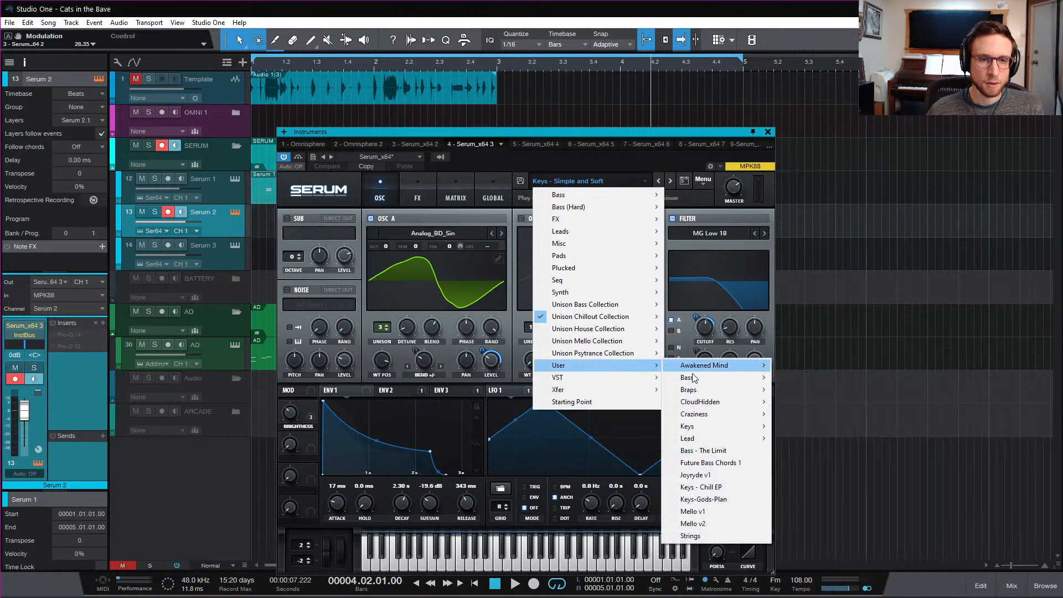
{"action": "mouse_move", "coordinate": [743, 390]}
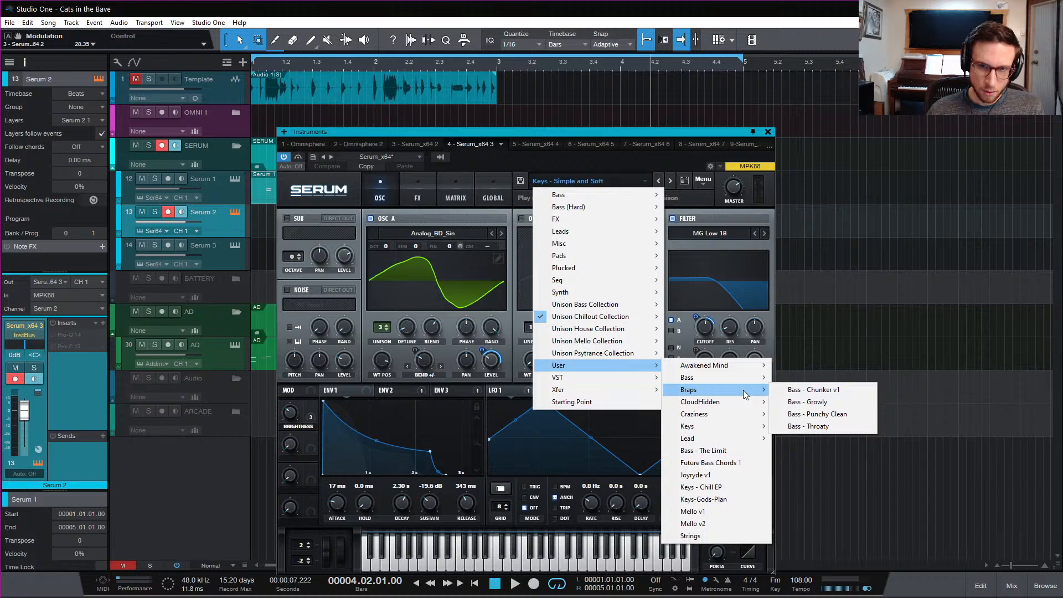
{"action": "left_click", "coordinate": [785, 390]}
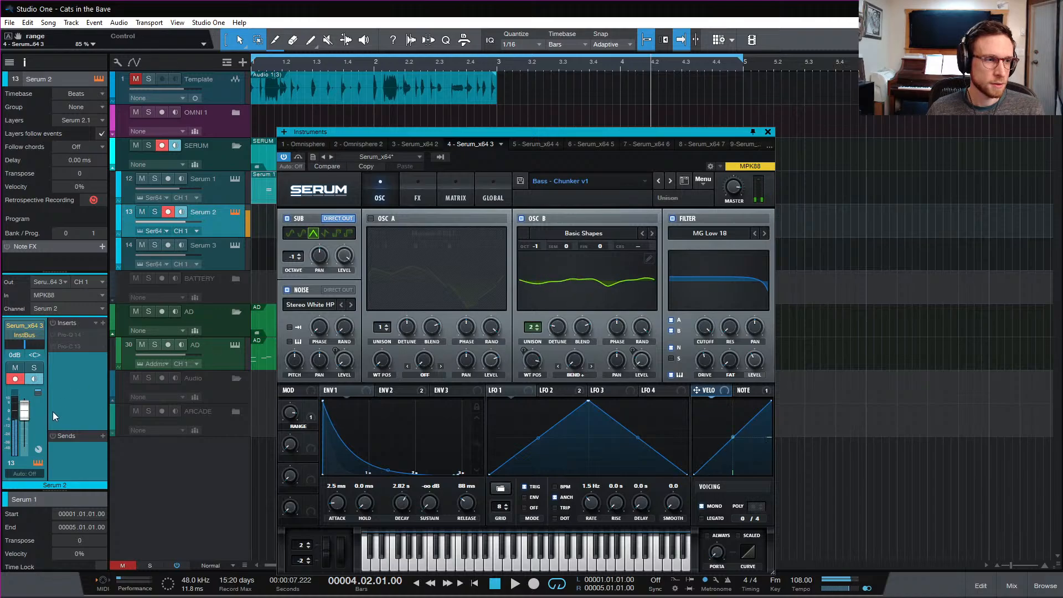
{"action": "left_click_drag", "start_coordinate": [21, 408], "coordinate": [22, 413]}
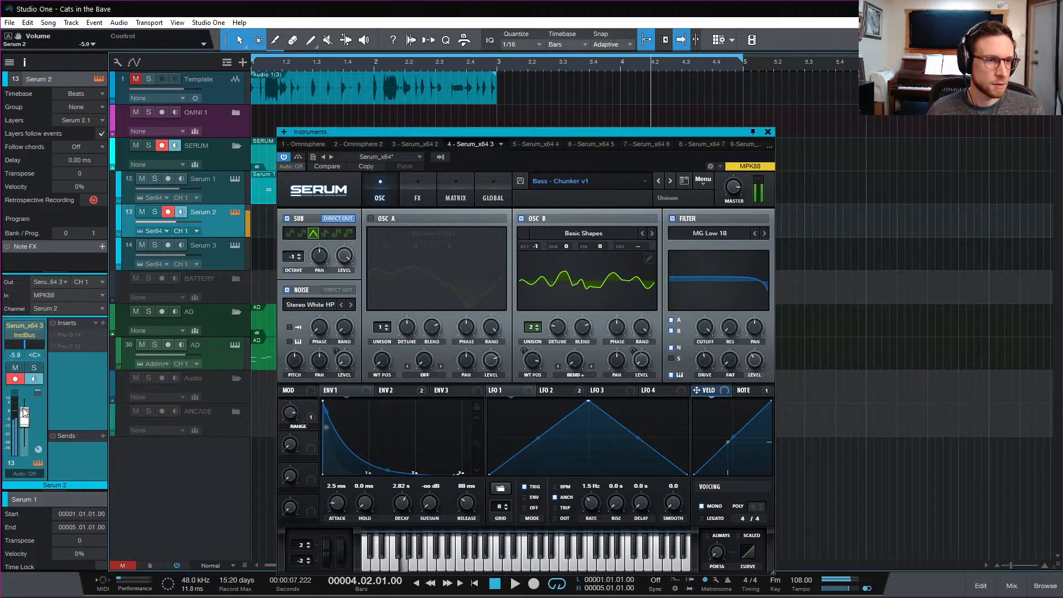
{"action": "left_click", "coordinate": [769, 132]}
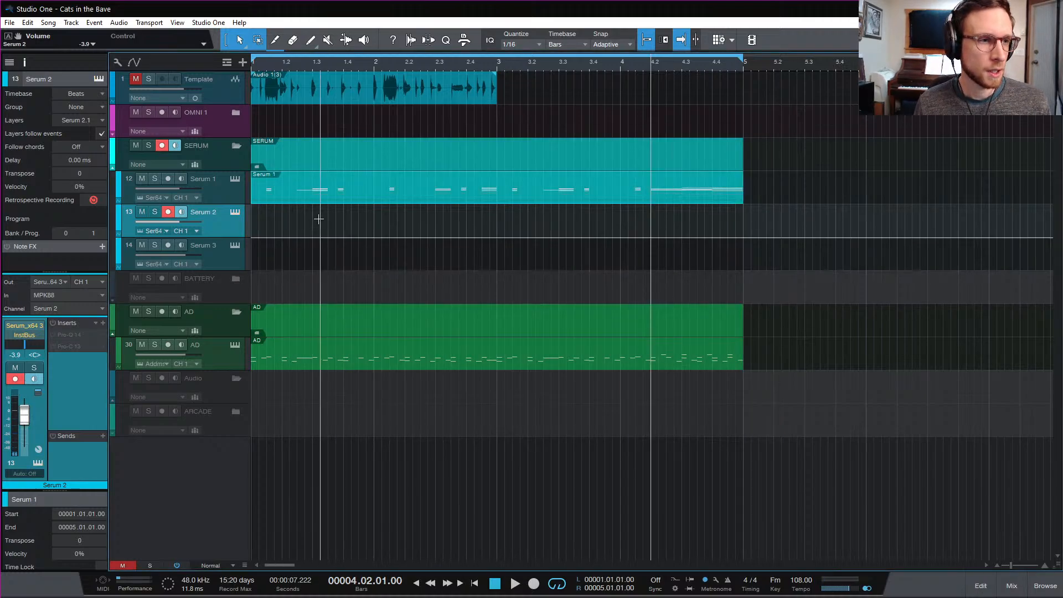
Open the Serum 1 chord part in the note editor, with only the Serum 2 track armed for recording
{"action": "double_click", "coordinate": [340, 194]}
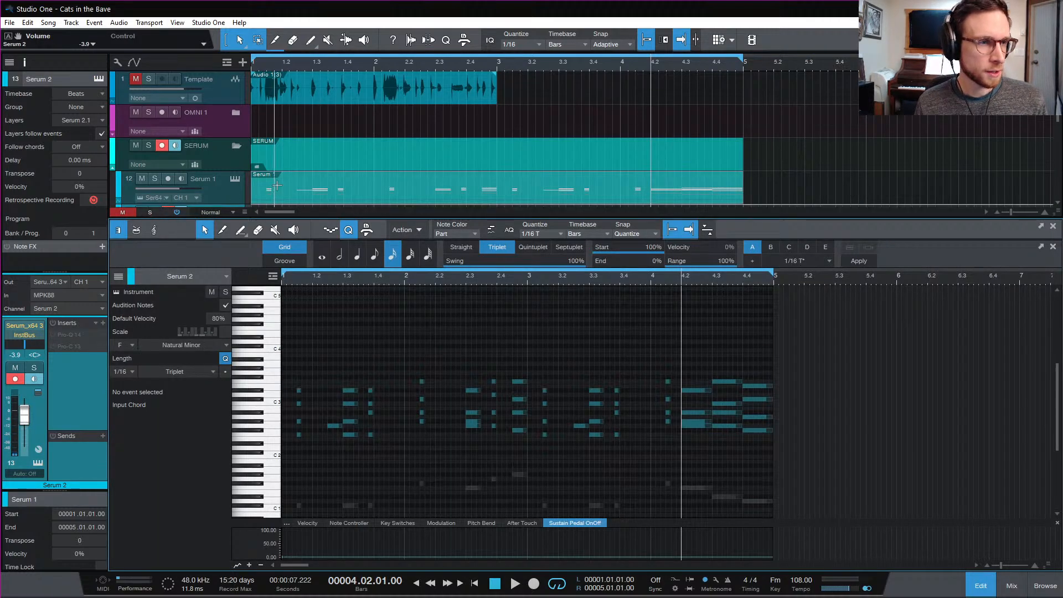
{"action": "left_click", "coordinate": [611, 341]}
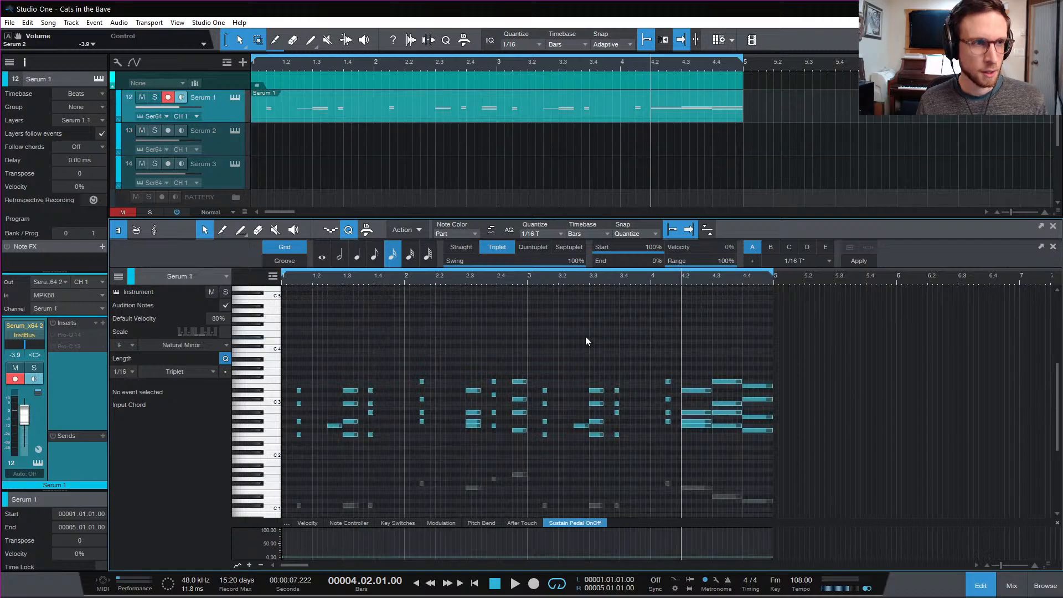
{"action": "left_click", "coordinate": [169, 130]}
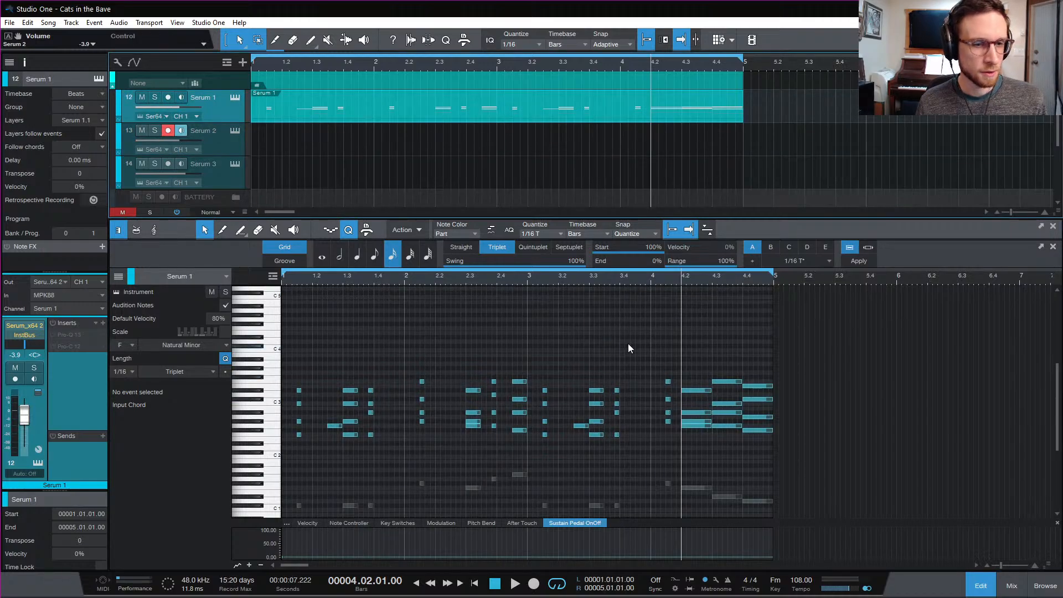
{"action": "scroll", "coordinate": [628, 344], "scroll_direction": "down", "scroll_amount": 3}
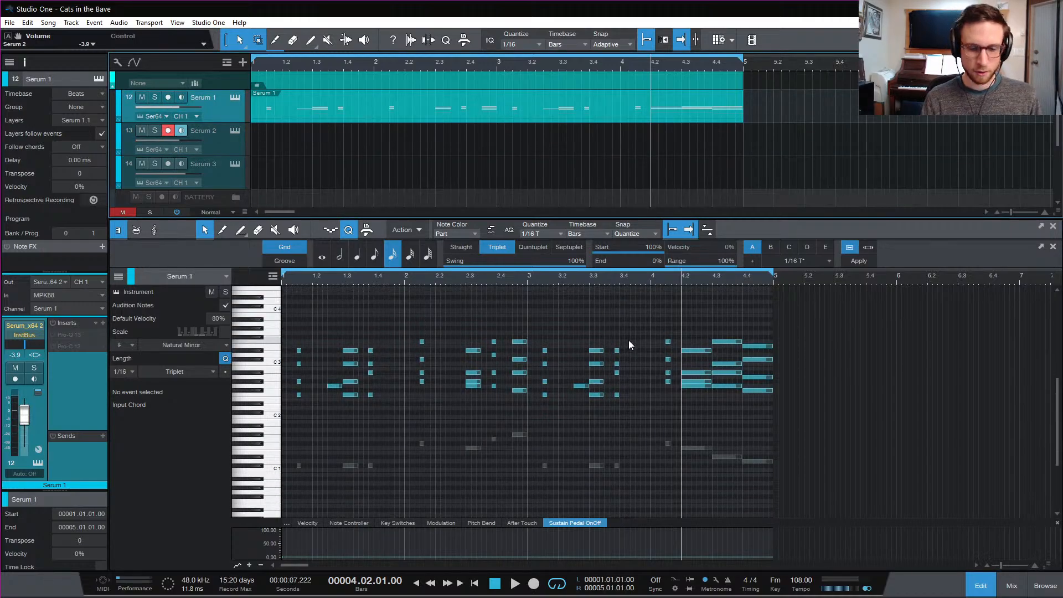
Try to record a bass line on Serum 2 over the loop from bar 1, rehearsing first, and undo the take
{"action": "key", "text": "Home"}
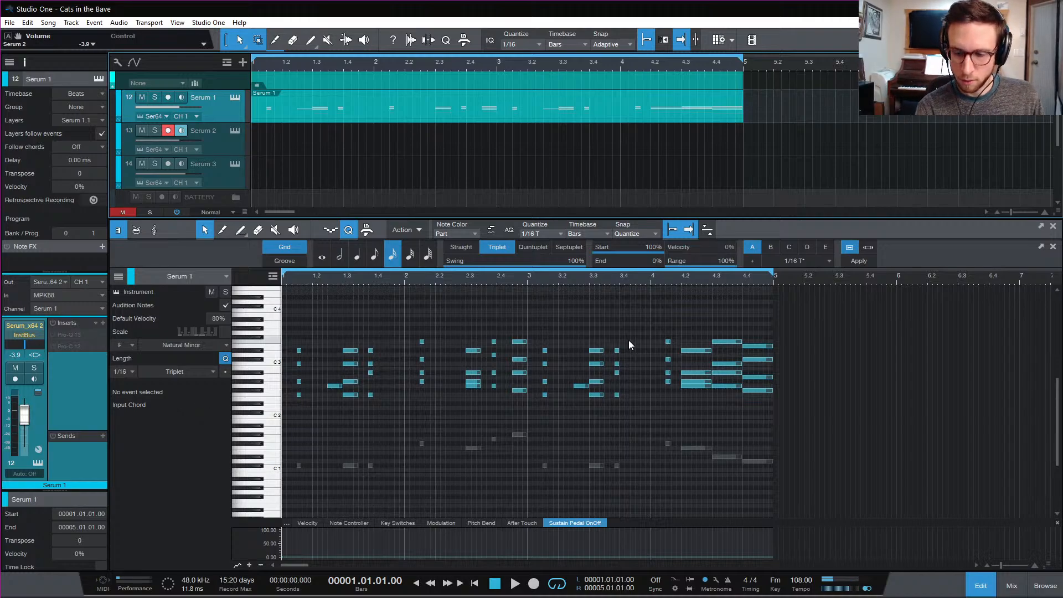
{"action": "key", "text": "space"}
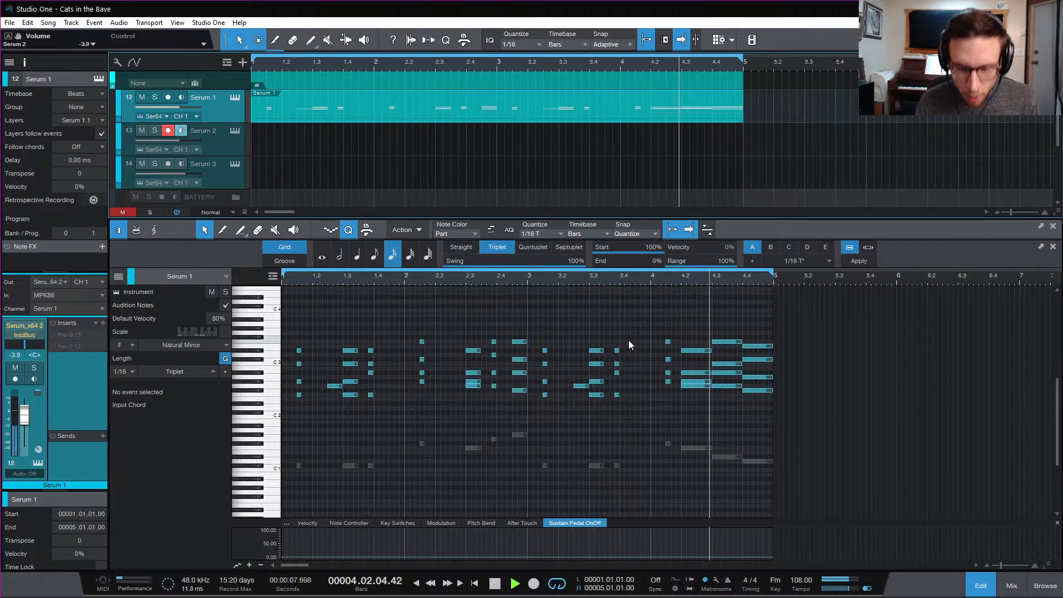
{"action": "key", "text": "KP_Multiply"}
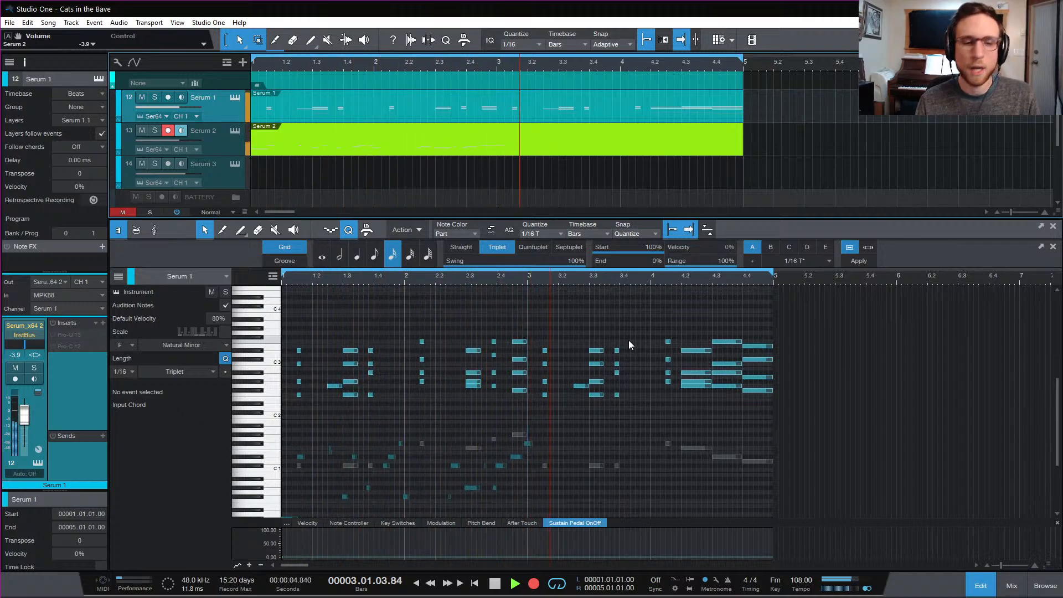
{"action": "key", "text": "space"}
{"action": "key", "text": "ctrl+z"}
{"action": "key", "text": "space"}
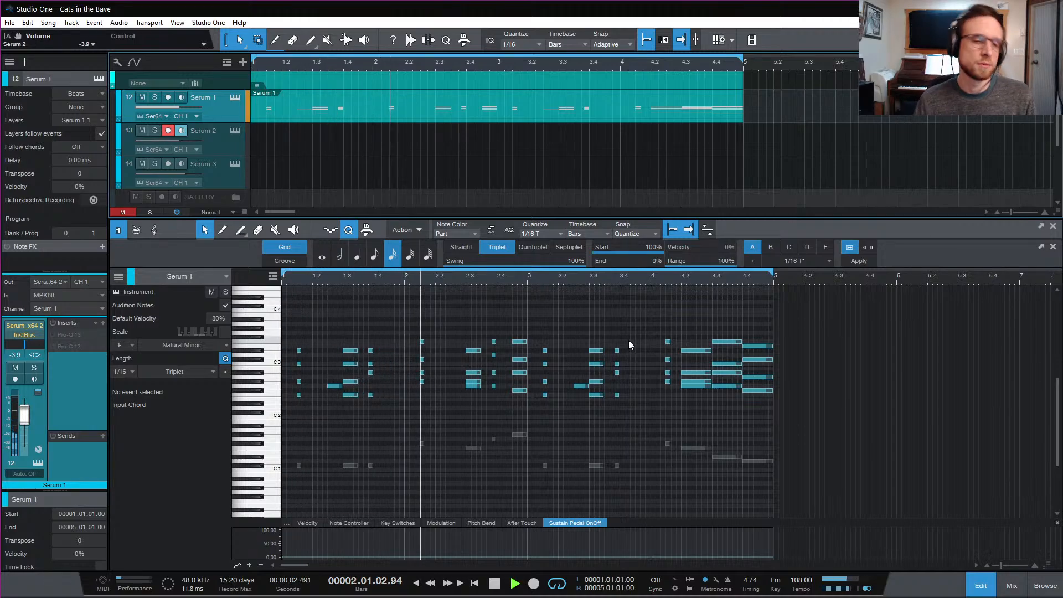
{"action": "key", "text": "space"}
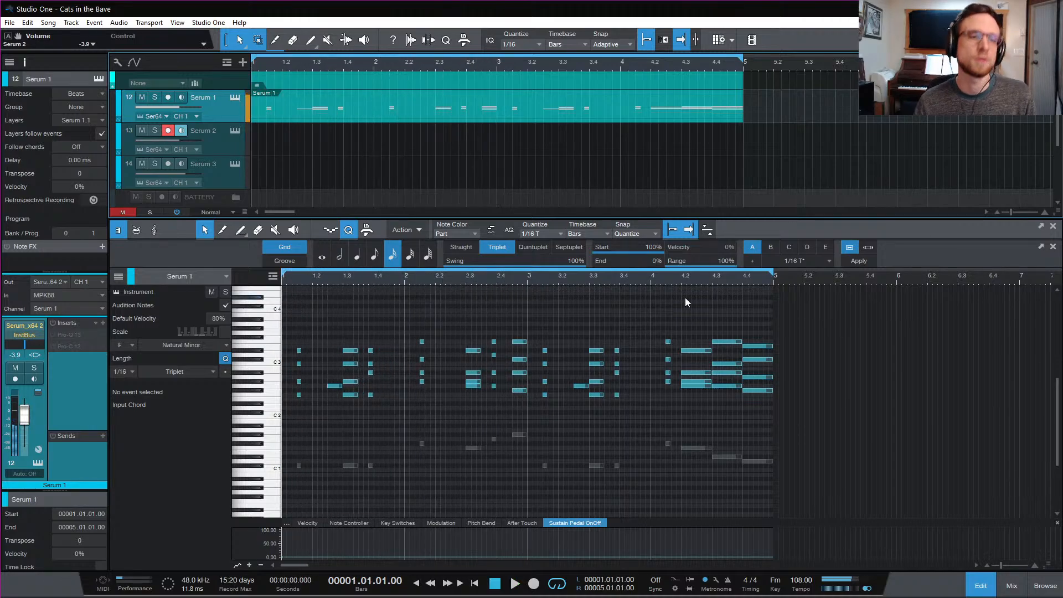
Show the hidden Audio 2 track in the arrangement and enable it
{"action": "scroll", "coordinate": [198, 165], "scroll_direction": "up", "scroll_amount": 3}
{"action": "scroll", "coordinate": [447, 161], "scroll_direction": "down", "scroll_amount": 4}
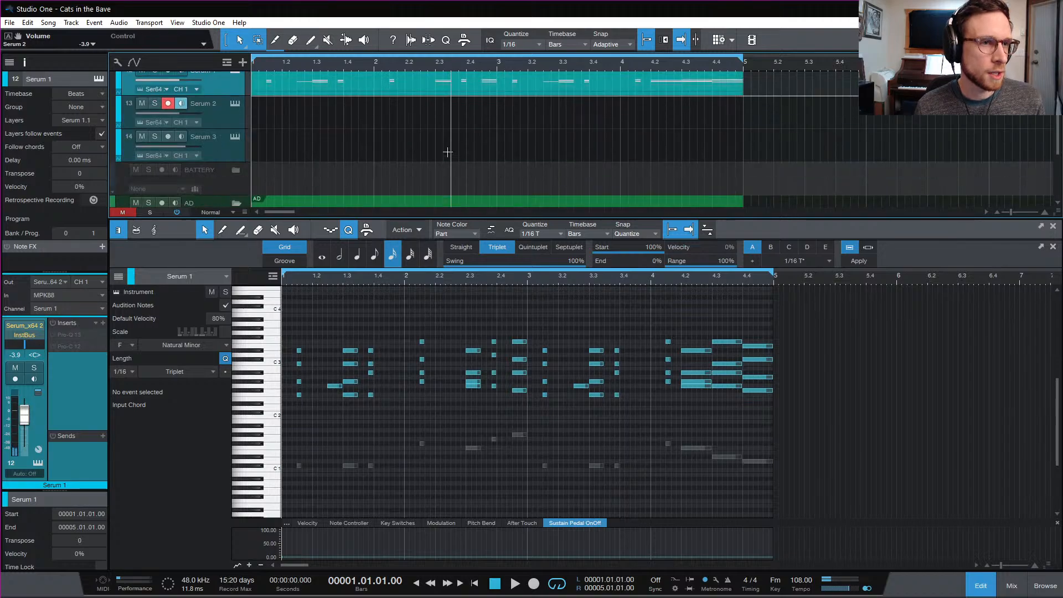
{"action": "scroll", "coordinate": [443, 144], "scroll_direction": "up", "scroll_amount": 4}
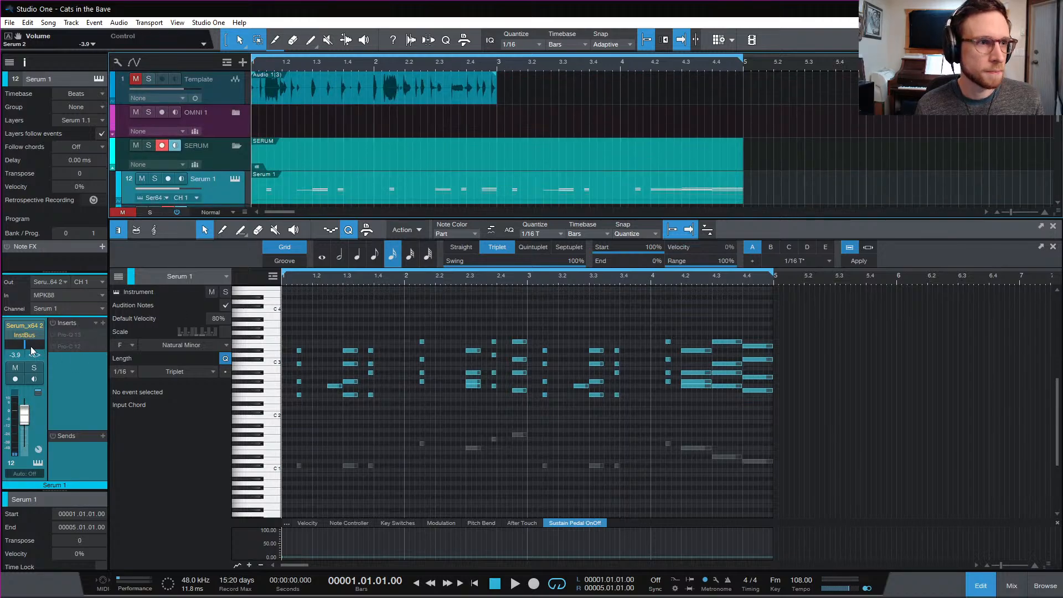
{"action": "scroll", "coordinate": [188, 148], "scroll_direction": "down", "scroll_amount": 10}
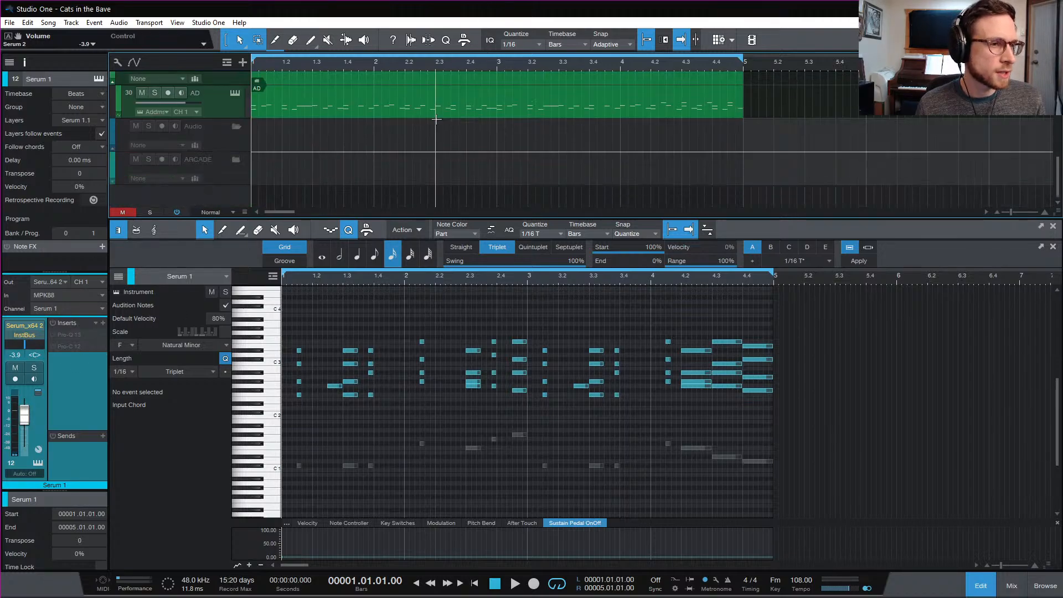
{"action": "left_click", "coordinate": [8, 62]}
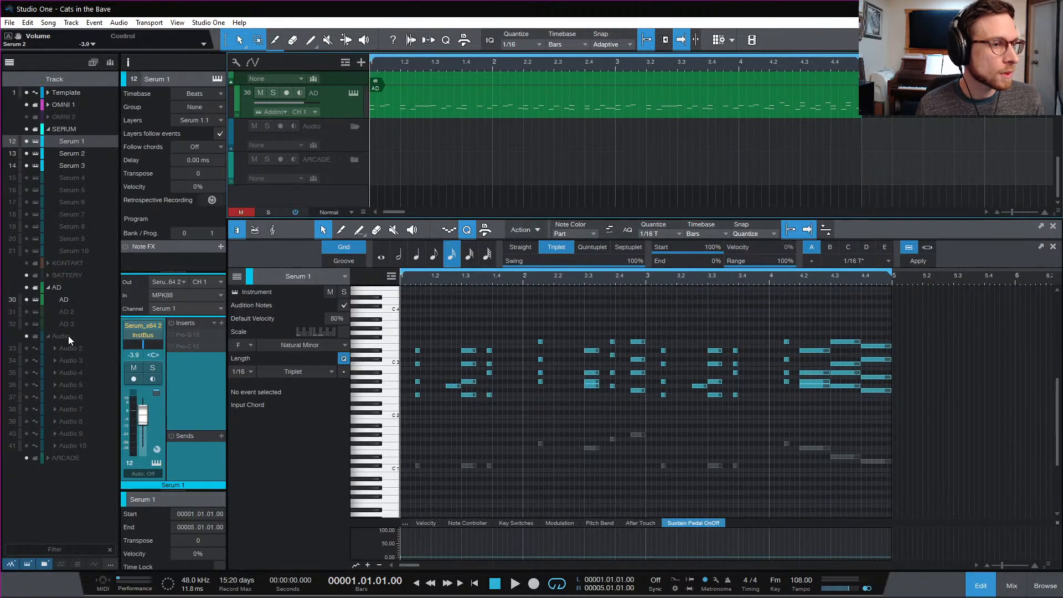
{"action": "left_click", "coordinate": [27, 349]}
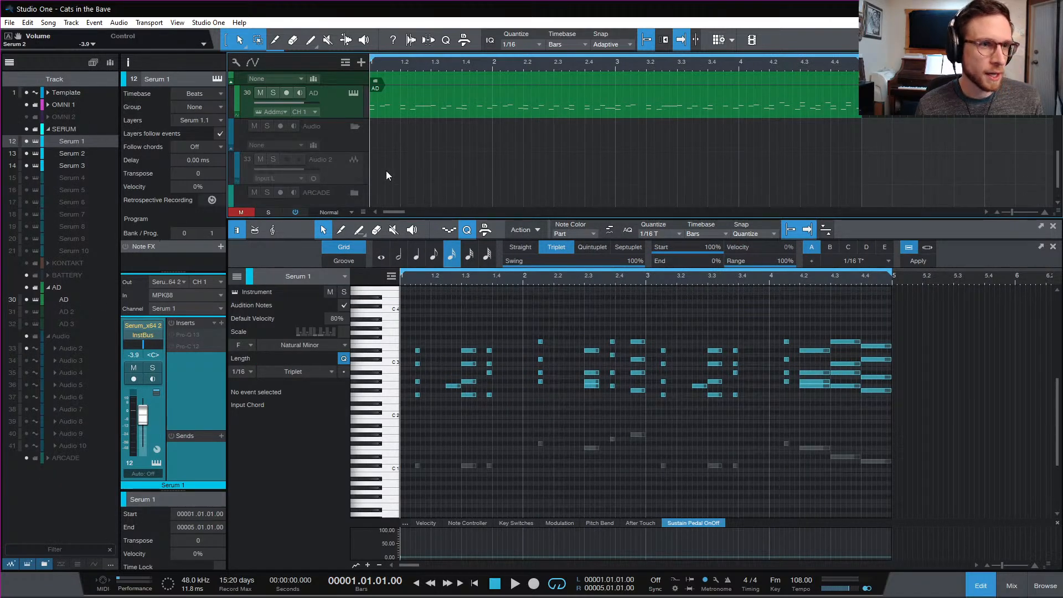
{"action": "left_click", "coordinate": [350, 173]}
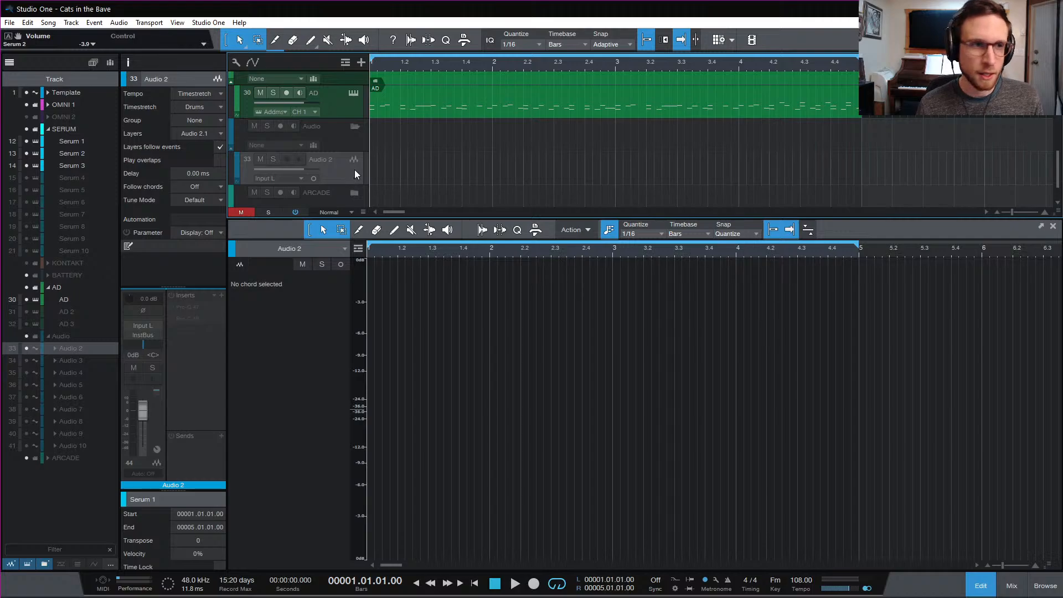
{"action": "right_click", "coordinate": [354, 170]}
{"action": "left_click", "coordinate": [440, 298]}
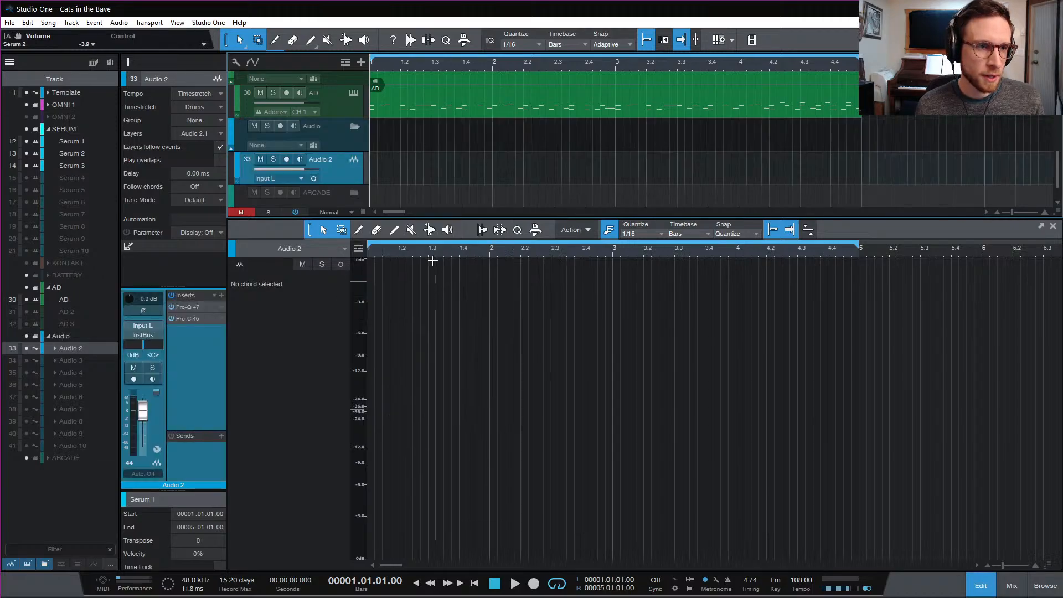
Record a four-bar audio take on Audio 2 from bar 1, and disarm the track after playing it back
{"action": "left_click", "coordinate": [288, 161]}
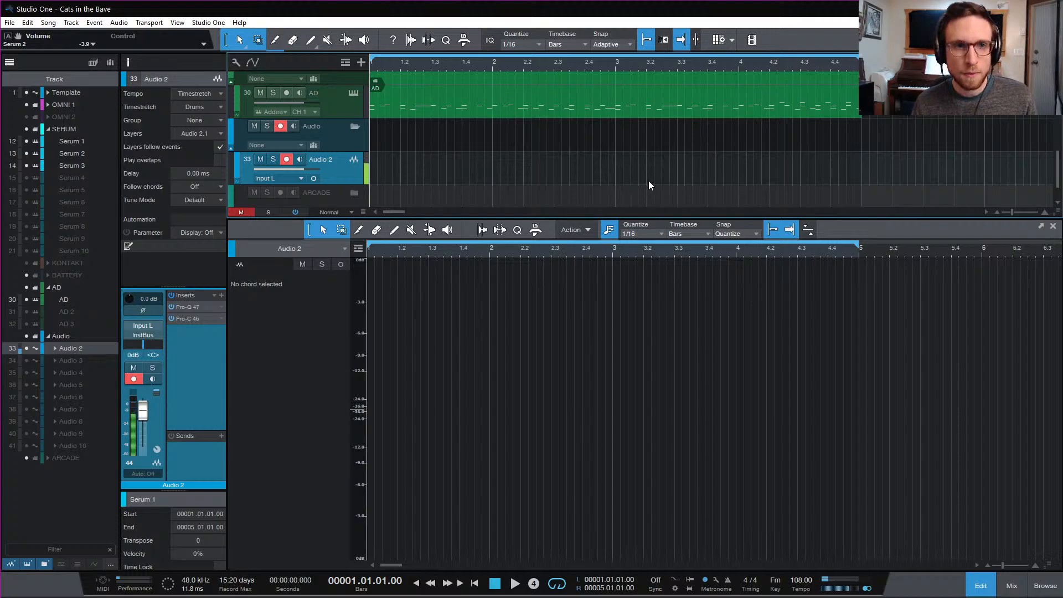
{"action": "key", "text": "KP_Multiply"}
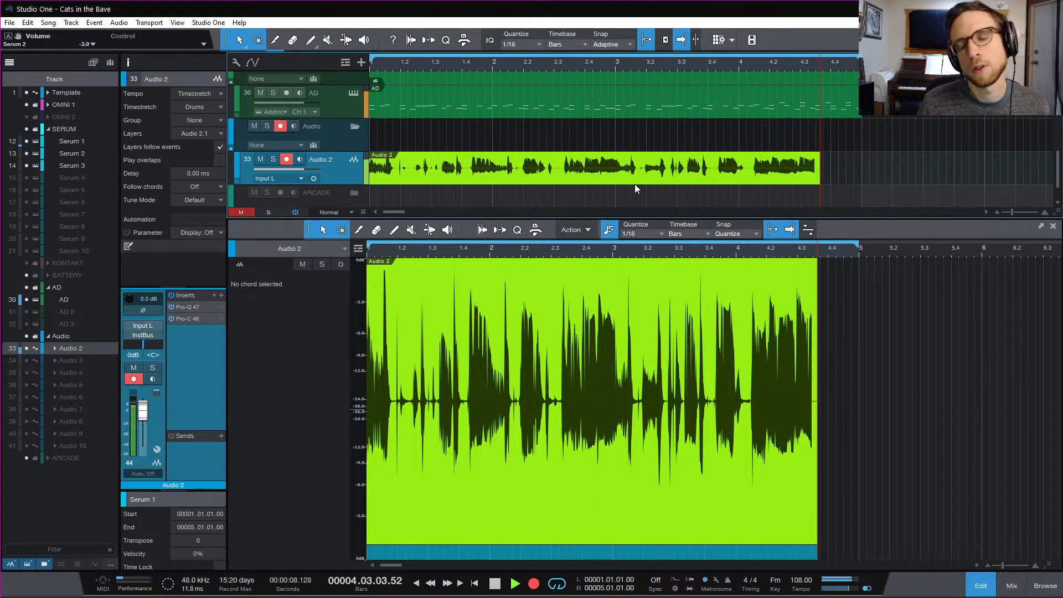
{"action": "key", "text": "space"}
{"action": "key", "text": "space"}
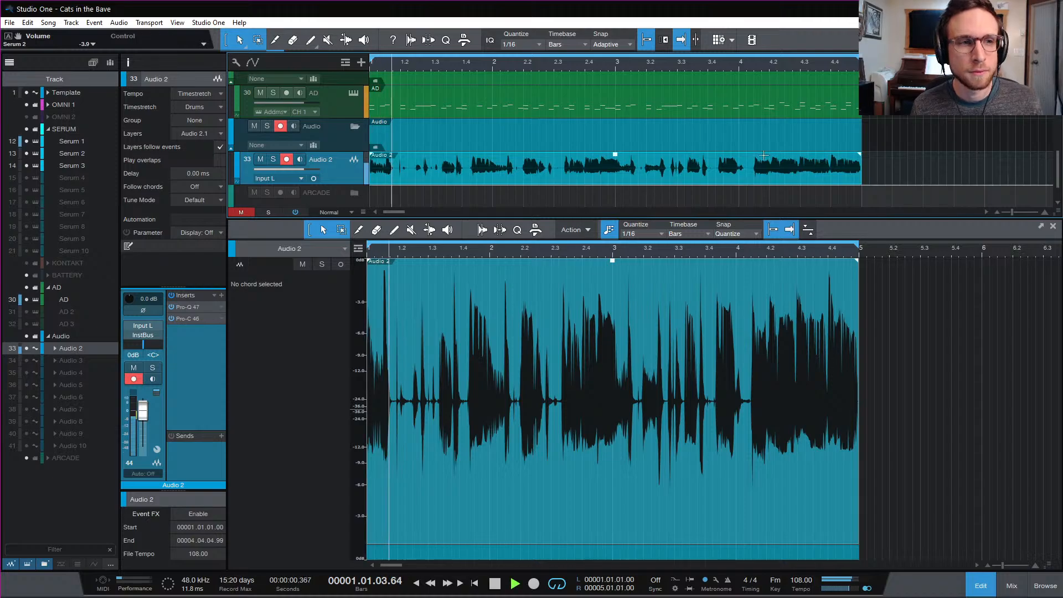
{"action": "left_click", "coordinate": [979, 590]}
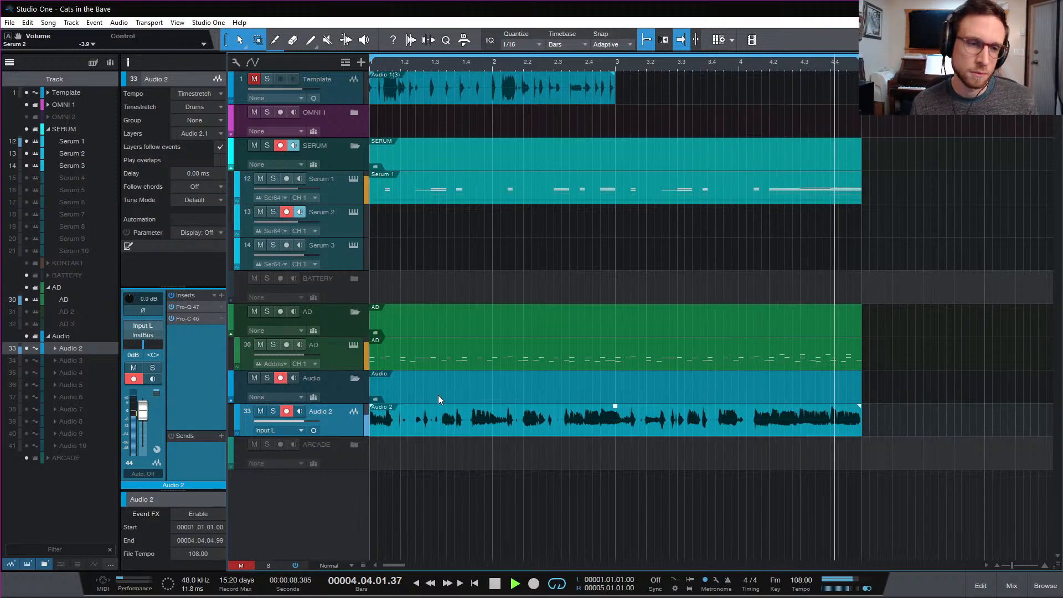
{"action": "left_click", "coordinate": [286, 412]}
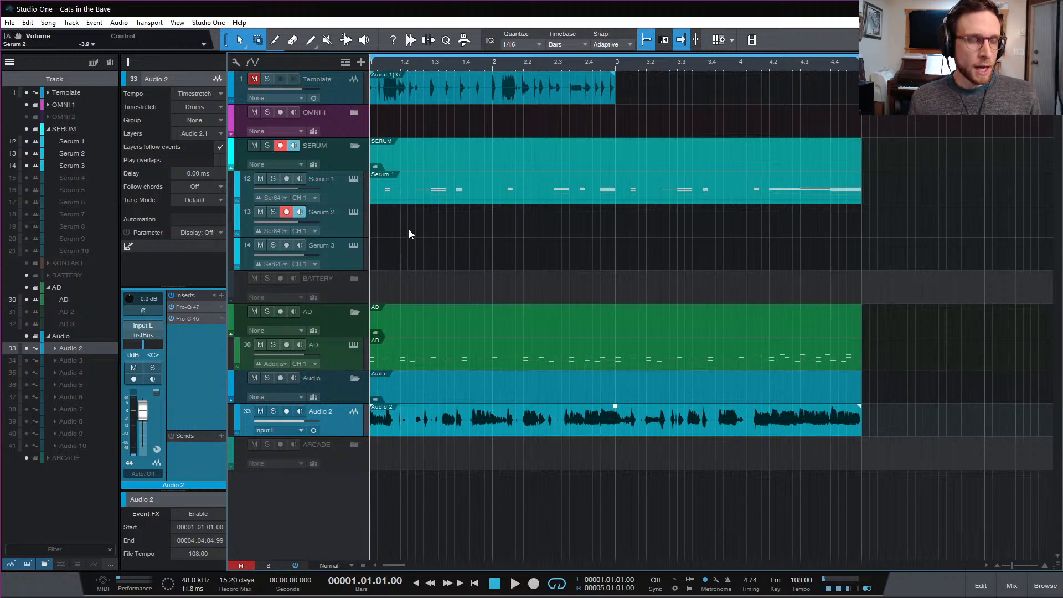
Create an empty four-bar part on Serum 2 from bar 1 and open it in the note editor
{"action": "double_click", "coordinate": [374, 229]}
{"action": "double_click", "coordinate": [488, 231]}
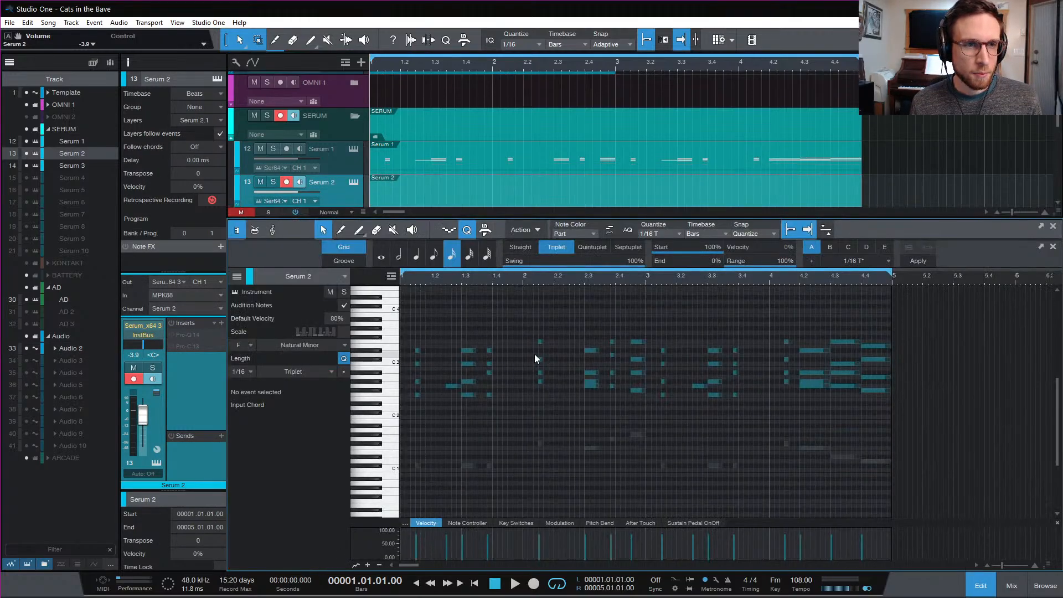
{"action": "key", "text": "e"}
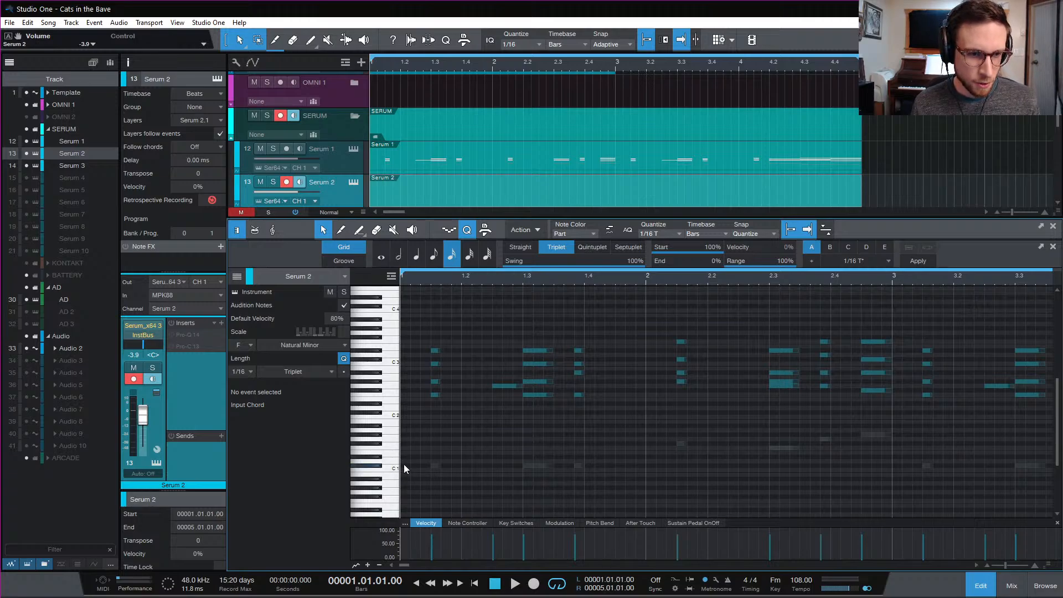
Draw a Db1 bass note of length 0.00.02.00 at 1.01.01 and a short Db2 at 1.01.03, and play the loop
{"action": "left_click_drag", "start_coordinate": [404, 467], "coordinate": [420, 471]}
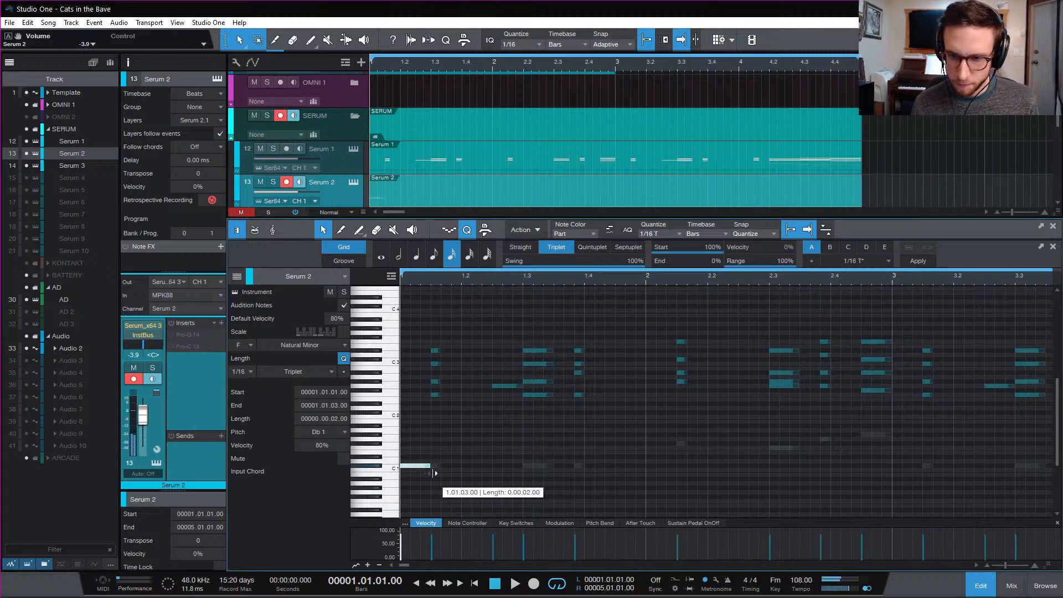
{"action": "mouse_move", "coordinate": [433, 416]}
{"action": "left_mouse_down"}
{"action": "mouse_move", "coordinate": [458, 419]}
{"action": "mouse_move", "coordinate": [441, 413]}
{"action": "left_mouse_up"}
{"action": "left_click", "coordinate": [465, 424]}
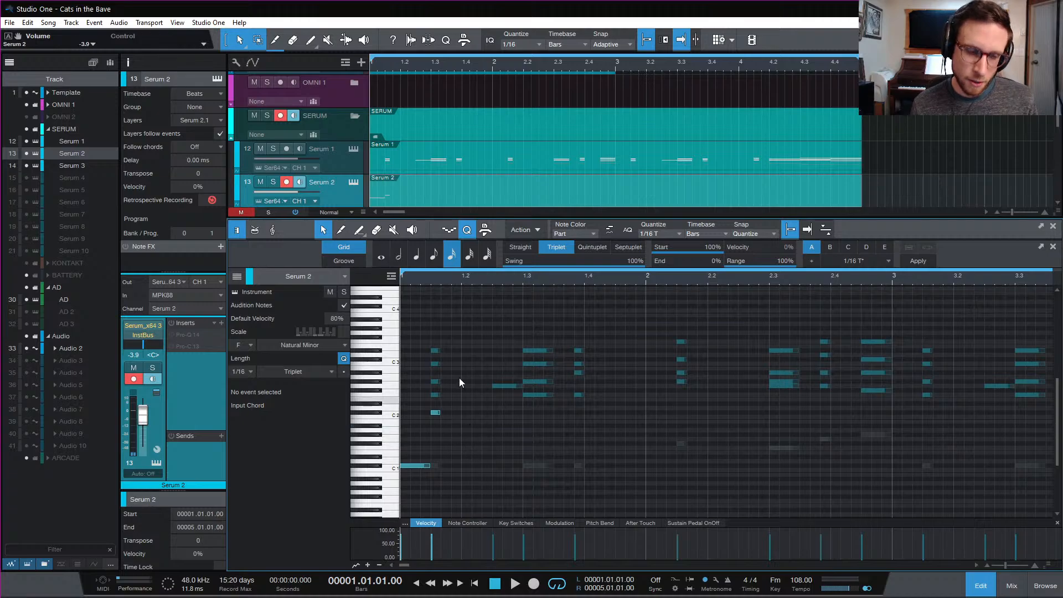
{"action": "key", "text": "space"}
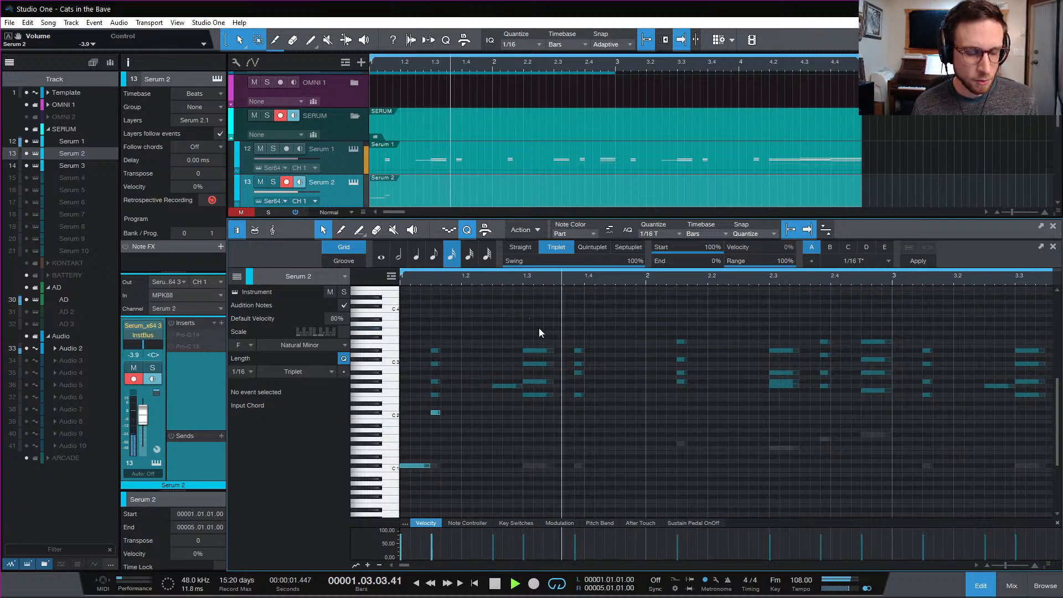
Play the opening of the loop repeatedly to hear the first bass notes against the chords and drums
{"action": "key", "text": "space"}
{"action": "key", "text": "space"}
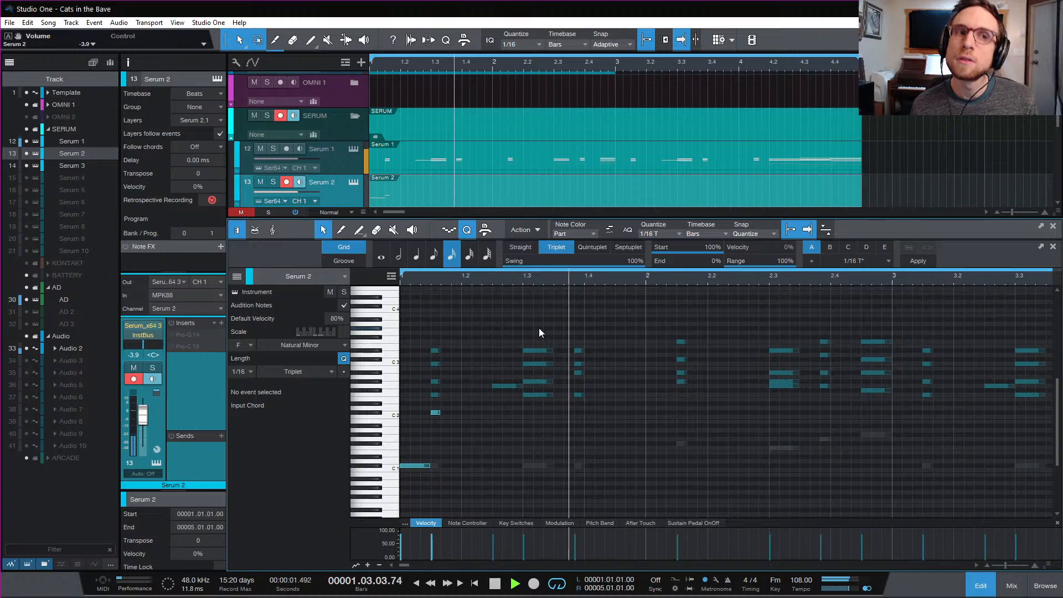
{"action": "key", "text": "space"}
{"action": "key", "text": "space"}
{"action": "key", "text": "space"}
{"action": "key", "text": "space"}
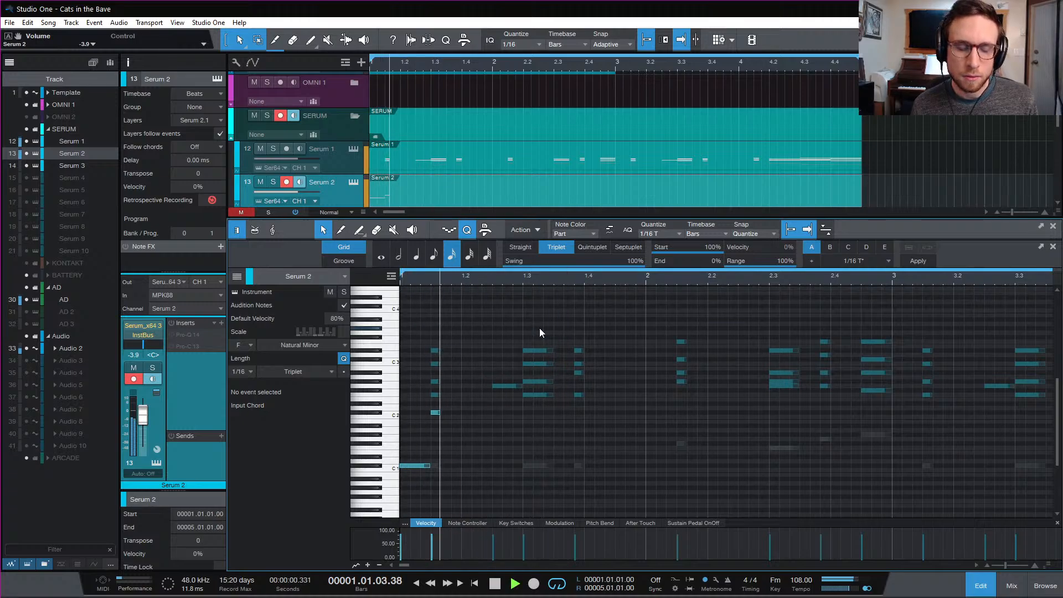
{"action": "key", "text": "space"}
{"action": "key", "text": "space"}
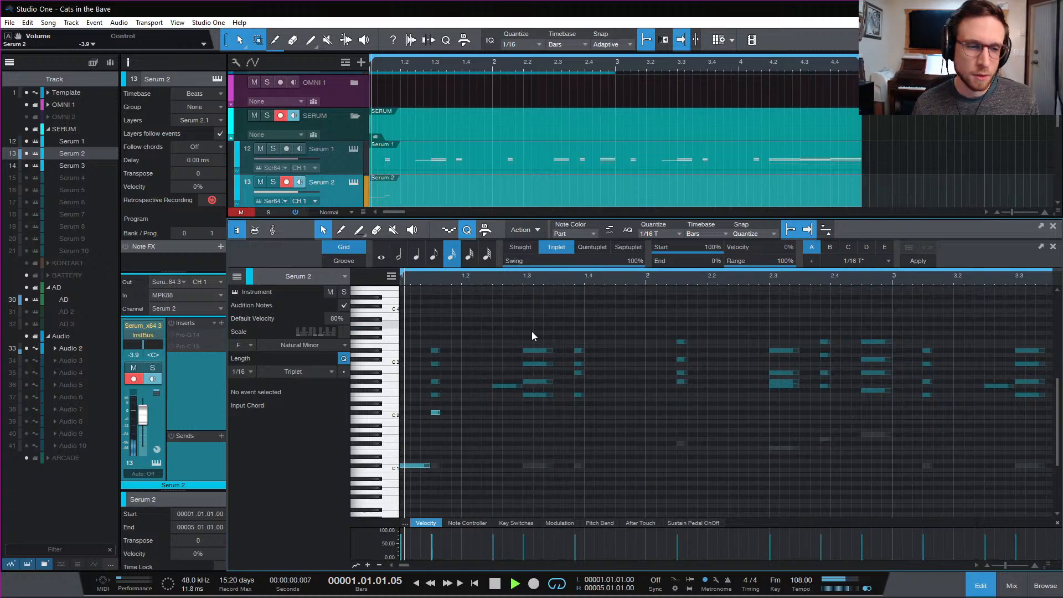
{"action": "key", "text": "space"}
Add an Ab1 bass note on the second half of beat 2 in bar 1, followed by a short Db2, and play the loop
{"action": "left_click_drag", "start_coordinate": [435, 412], "coordinate": [514, 434]}
{"action": "left_click", "coordinate": [518, 413]}
{"action": "left_click", "coordinate": [563, 424]}
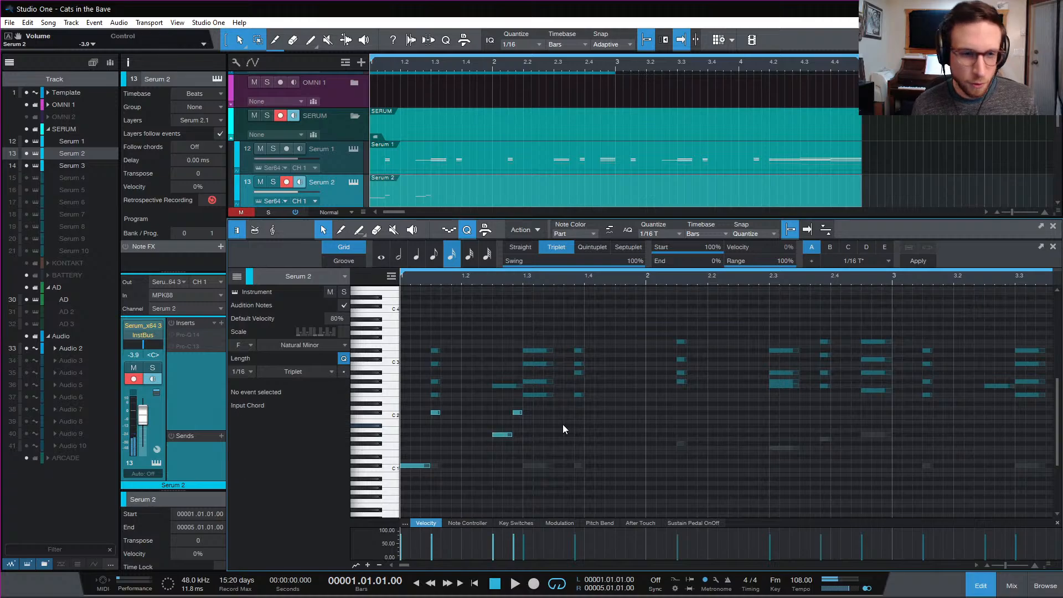
{"action": "key", "text": "space"}
{"action": "key", "text": "space"}
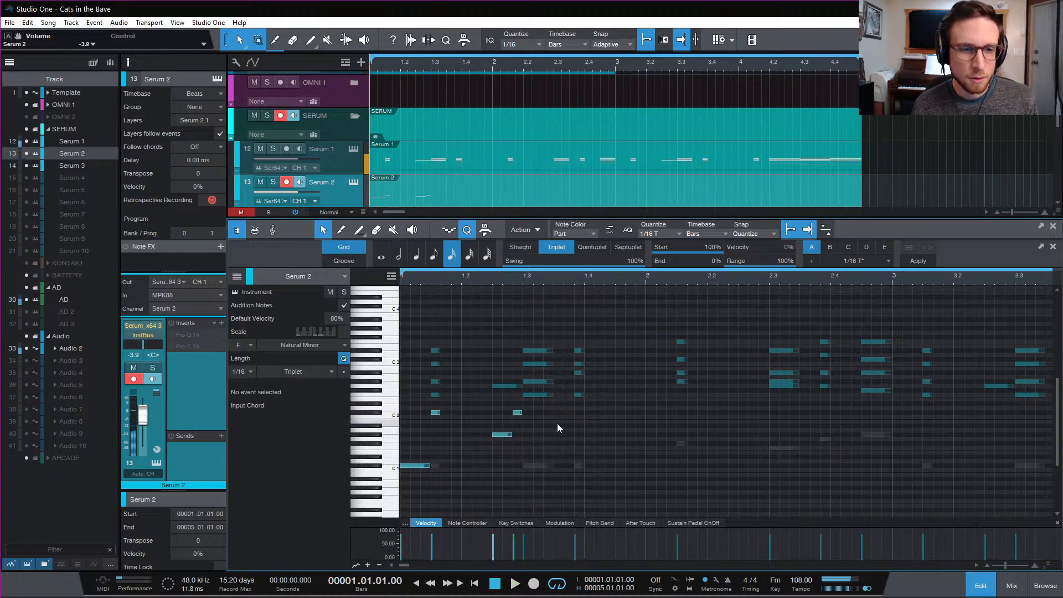
{"action": "key", "text": "space"}
{"action": "key", "text": "space"}
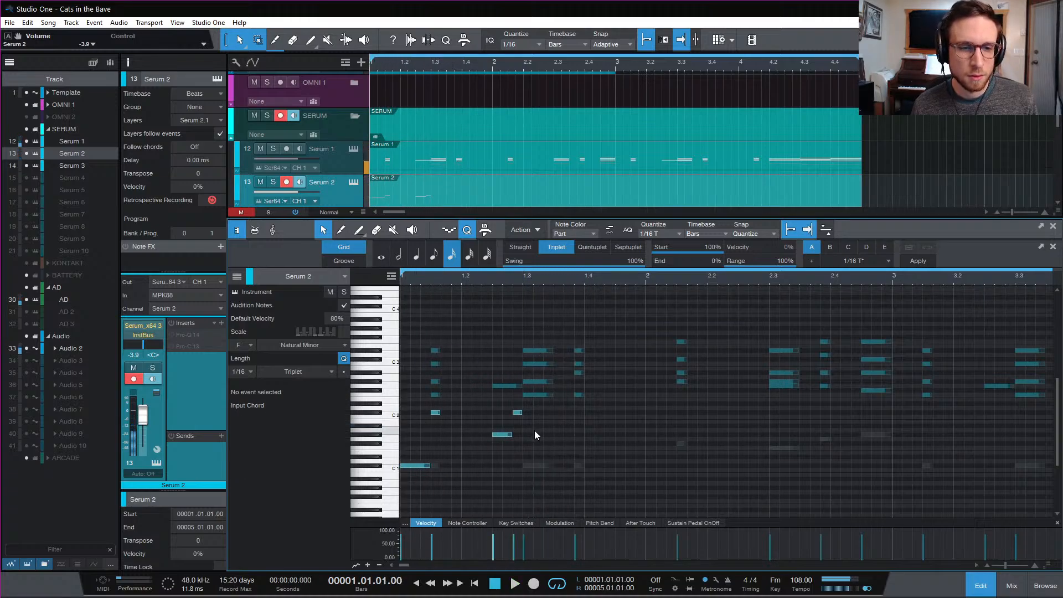
Add a Db1 of length 0.00.02.00 at 1.03.02.33 and a short Db2 at 1.03.04.33, and play the loop
{"action": "left_click_drag", "start_coordinate": [500, 435], "coordinate": [552, 465]}
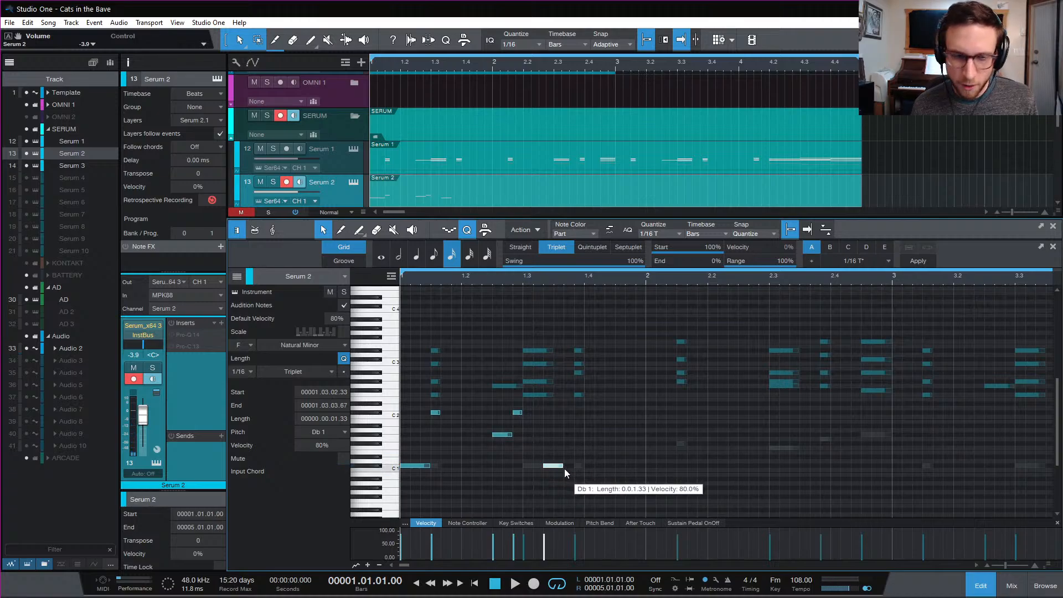
{"action": "left_click_drag", "start_coordinate": [564, 468], "coordinate": [575, 468]}
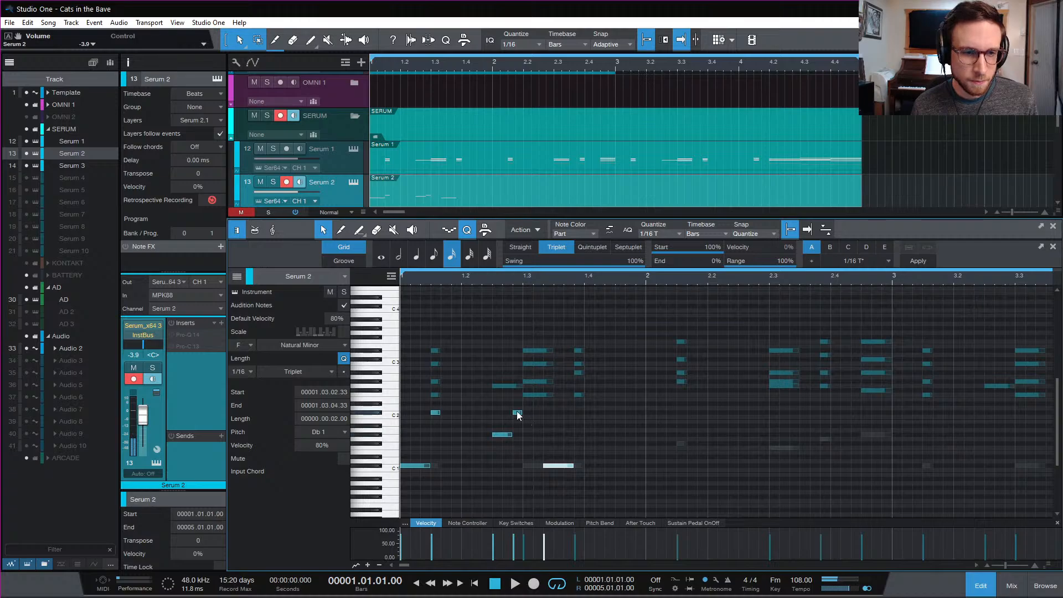
{"action": "left_click", "coordinate": [578, 414]}
{"action": "key", "text": "space"}
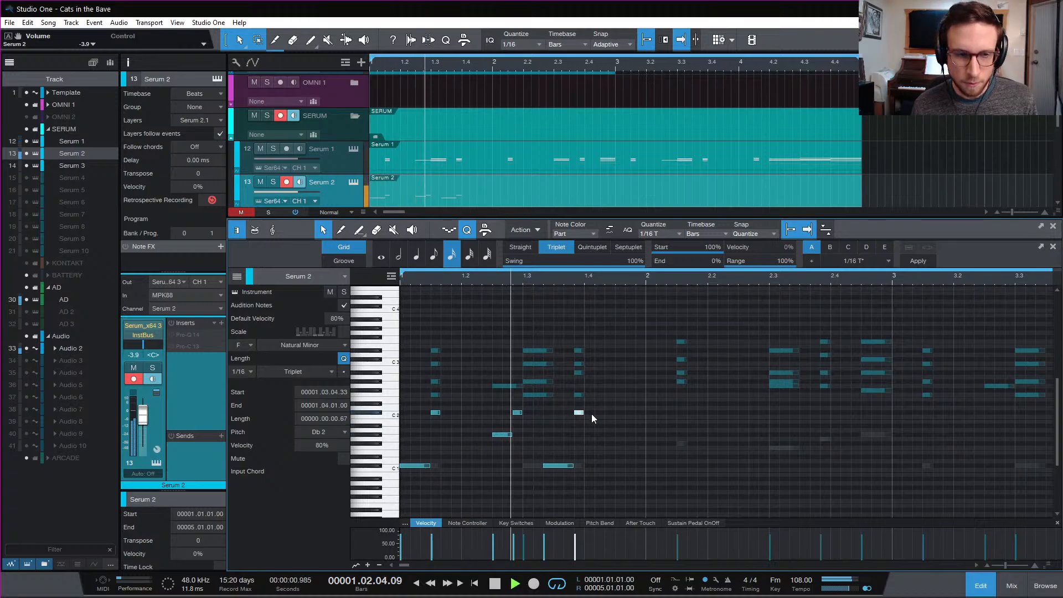
{"action": "key", "text": "space"}
{"action": "left_click", "coordinate": [612, 423]}
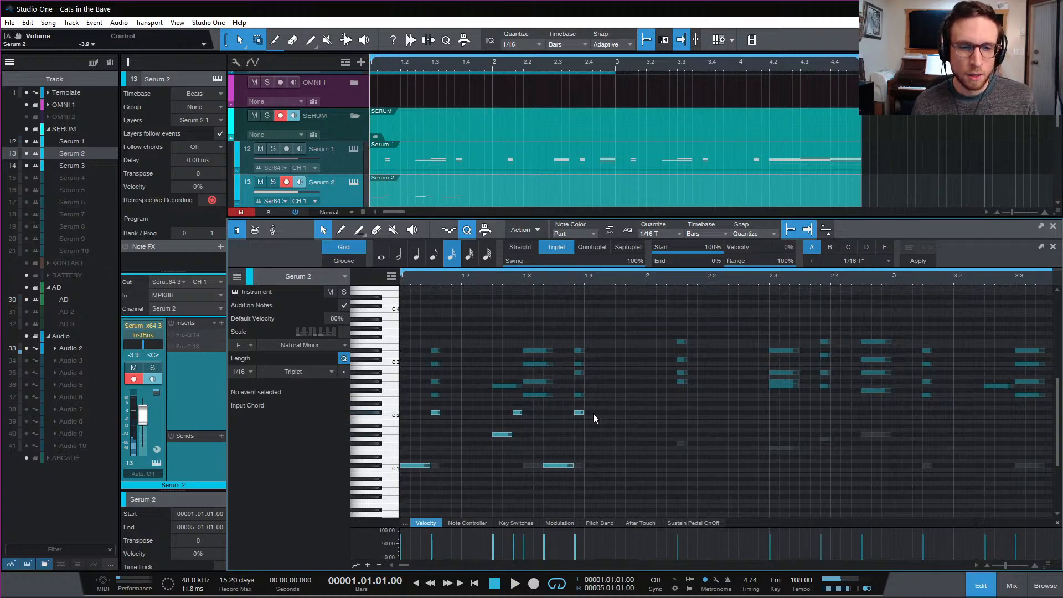
Fill beat 4 of bar 1 with a short Eb2, a longer Db2 and a short Ab1 at 1.04.04.33, and play the loop
{"action": "left_click_drag", "start_coordinate": [579, 413], "coordinate": [647, 434]}
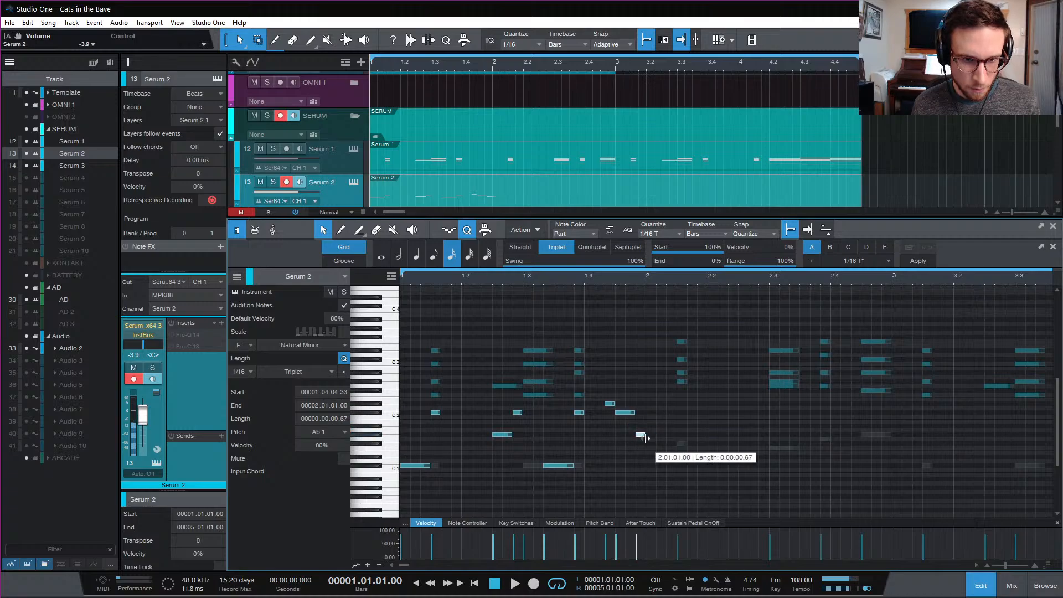
{"action": "key", "text": "space"}
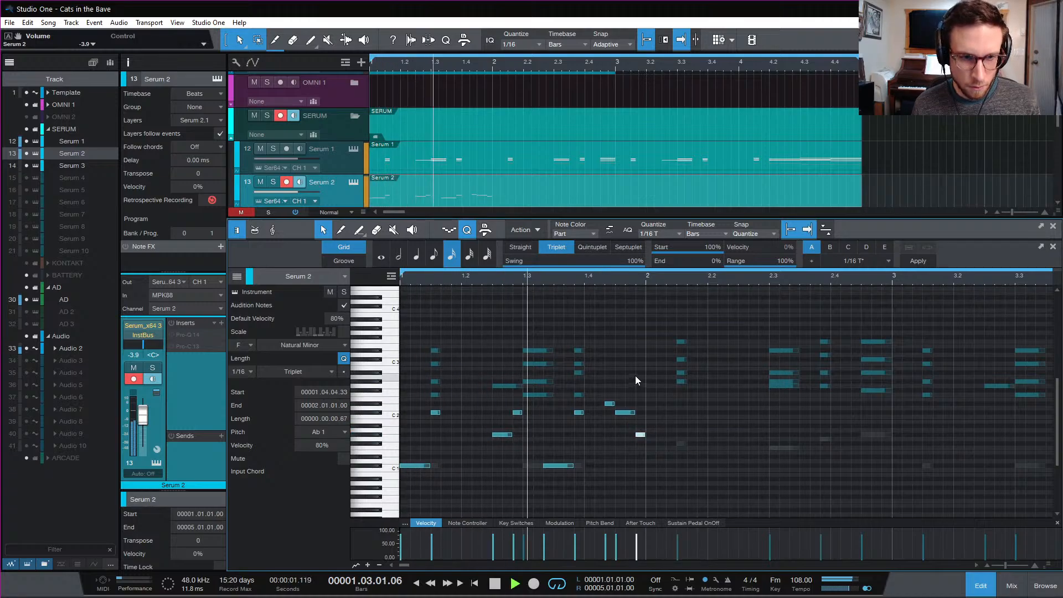
{"action": "key", "text": "space"}
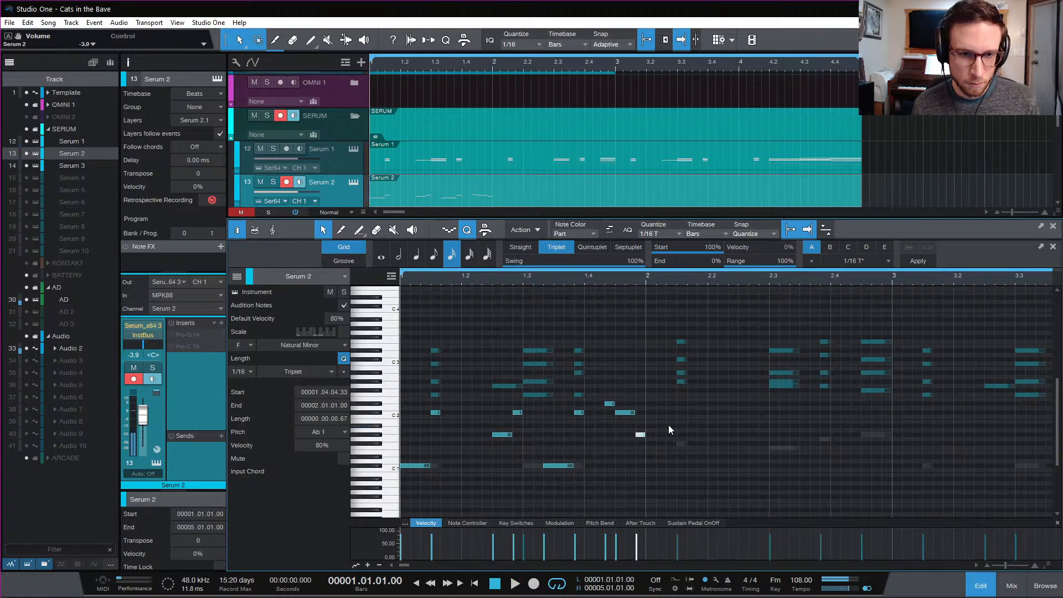
Add a Gb1 note at the start of bar 2 and a short Gb2 at 2.01.03.00, and play the loop
{"action": "left_click_drag", "start_coordinate": [641, 436], "coordinate": [684, 392]}
{"action": "key", "text": "space"}
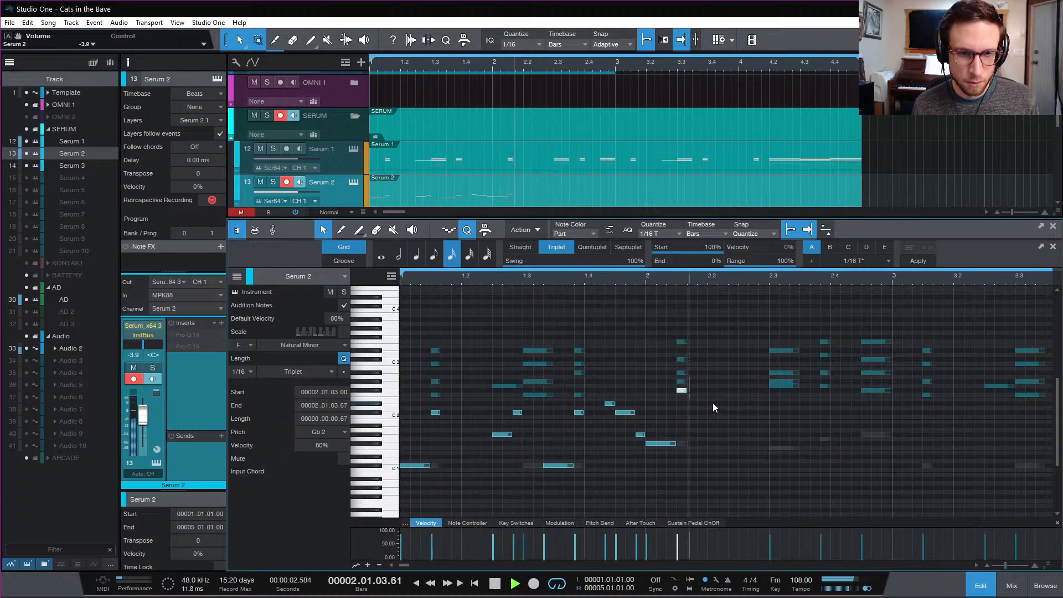
{"action": "key", "text": "space"}
{"action": "left_click", "coordinate": [714, 408]}
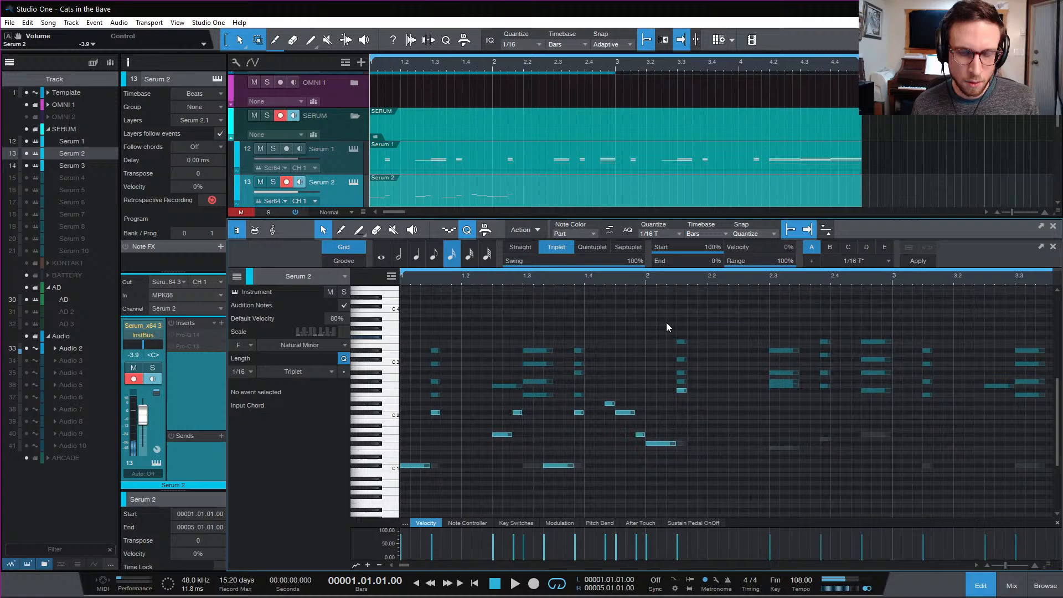
Set the playback start to 1.04.04.33 and add a Db2 of length 0.00.01.33 at 2.02.01.00
{"action": "left_click", "coordinate": [640, 278]}
{"action": "key", "text": "space"}
{"action": "key", "text": "space"}
{"action": "left_click_drag", "start_coordinate": [682, 392], "coordinate": [733, 420]}
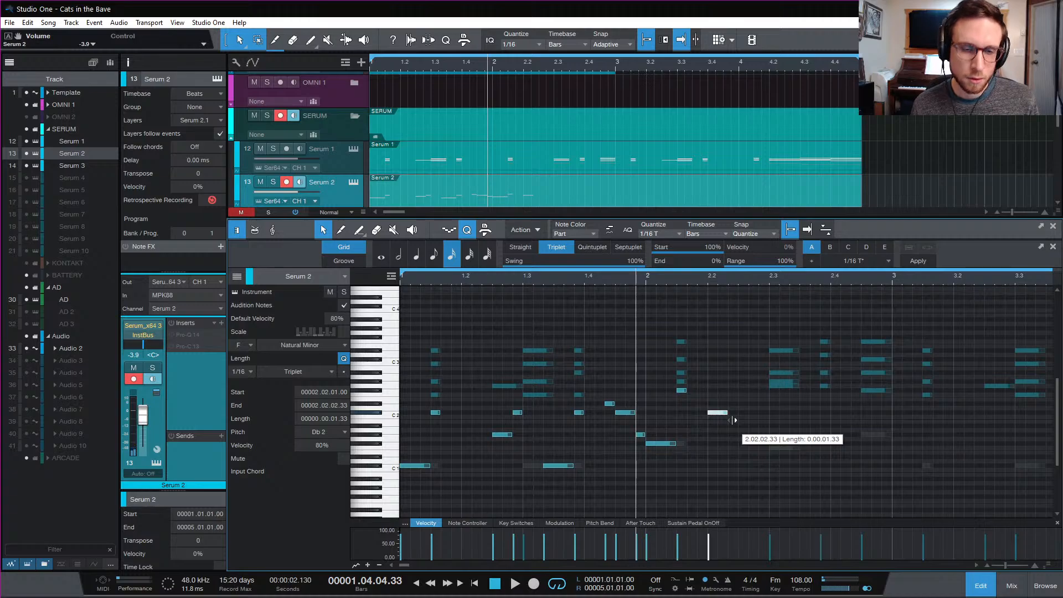
{"action": "left_click_drag", "start_coordinate": [732, 420], "coordinate": [732, 419]}
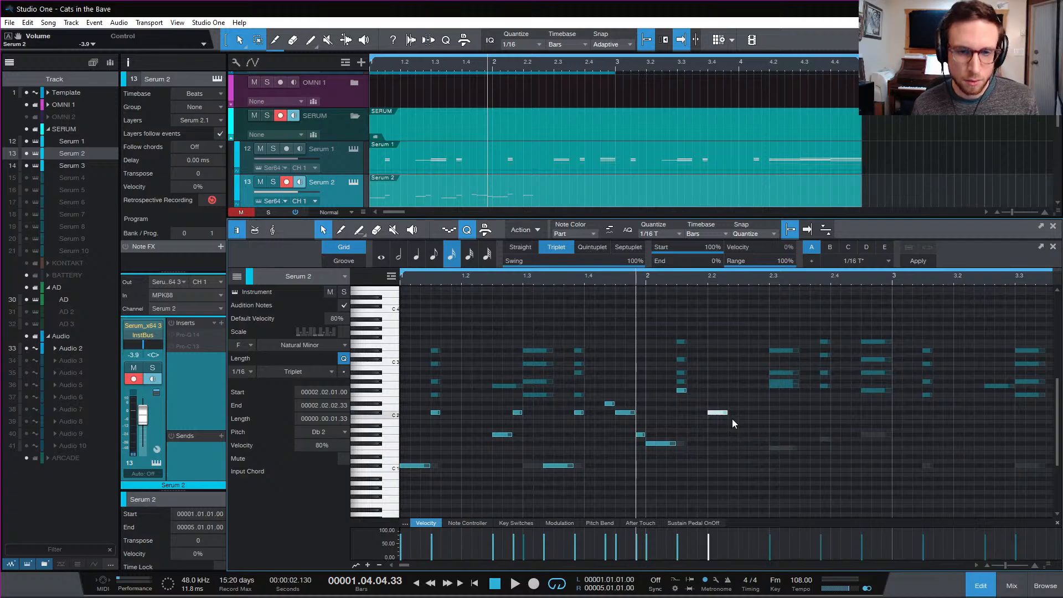
{"action": "key", "text": "space"}
{"action": "key", "text": "space"}
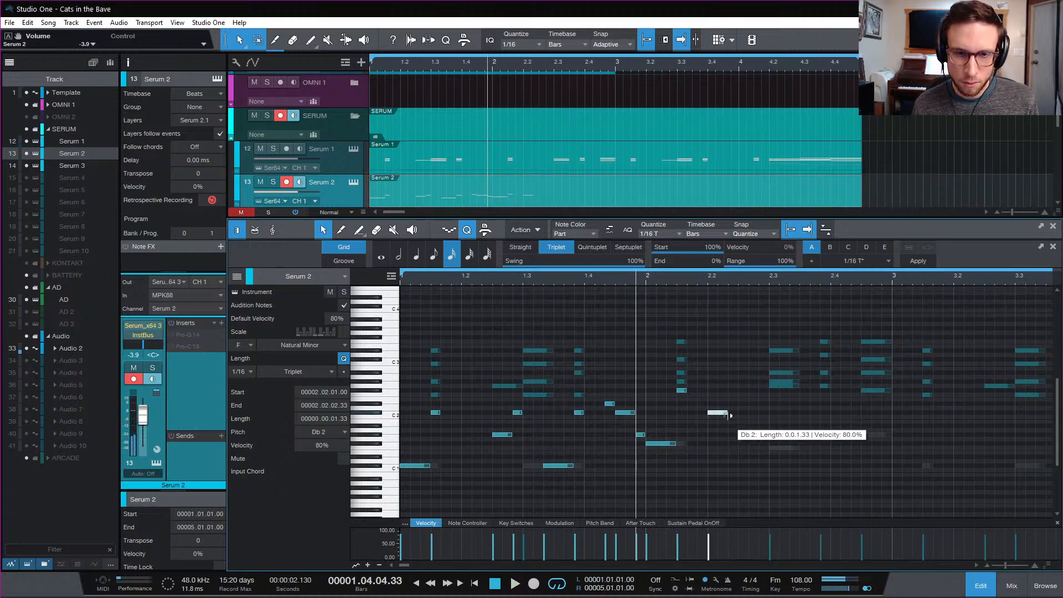
Lengthen the bar 2 Db2 to 2.02.03, add short notes Bb1 at 2.02.03.00 and Gb1 at 2.02.04.33, and play the passage
{"action": "key", "text": "alt"}
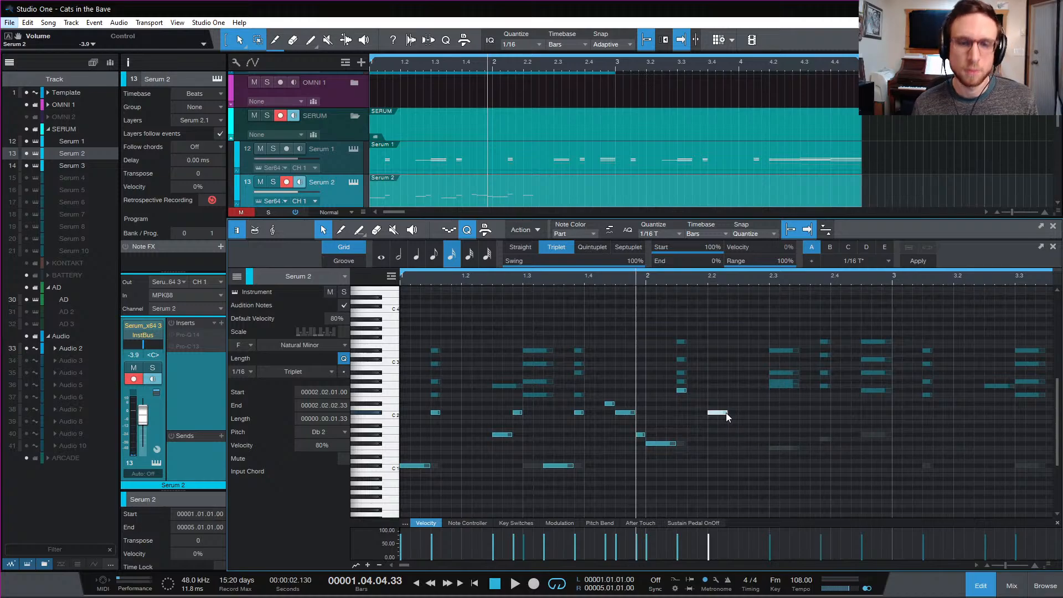
{"action": "left_click_drag", "start_coordinate": [726, 413], "coordinate": [743, 427]}
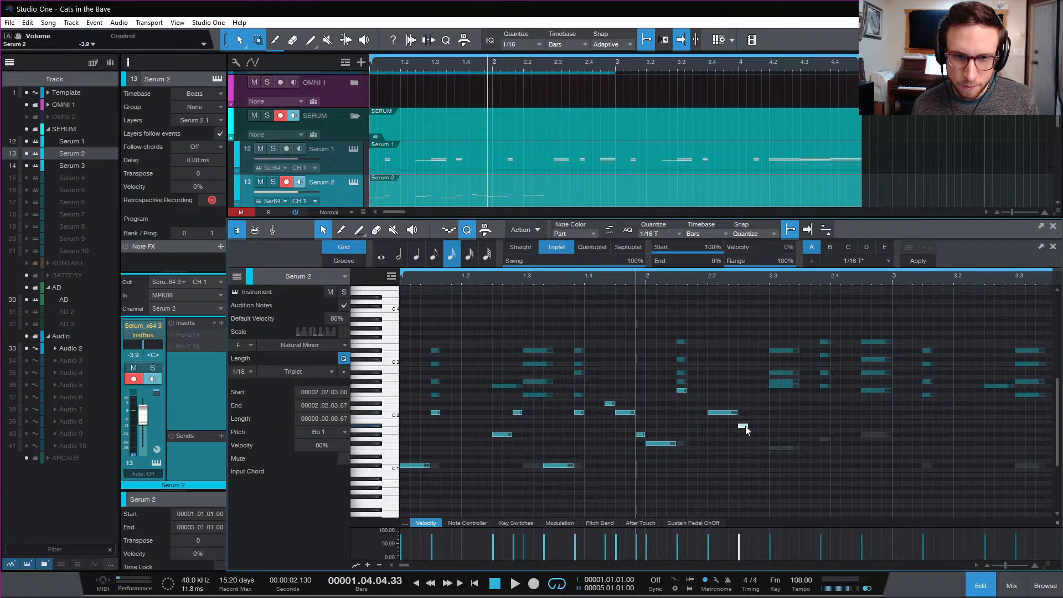
{"action": "left_click_drag", "start_coordinate": [742, 427], "coordinate": [762, 444]}
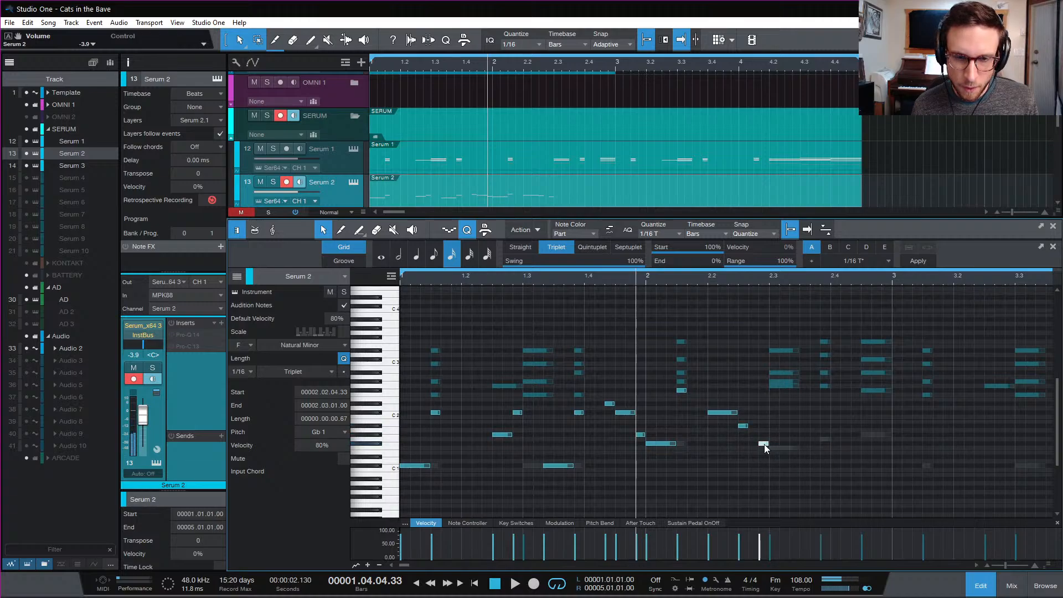
{"action": "key", "text": "space"}
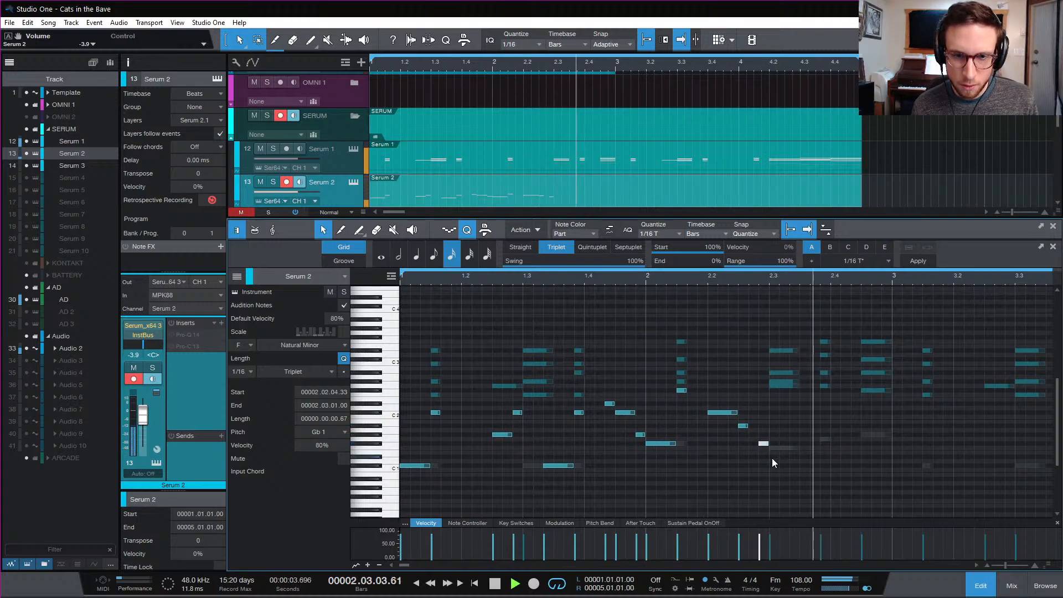
{"action": "key", "text": "space"}
{"action": "key", "text": "space"}
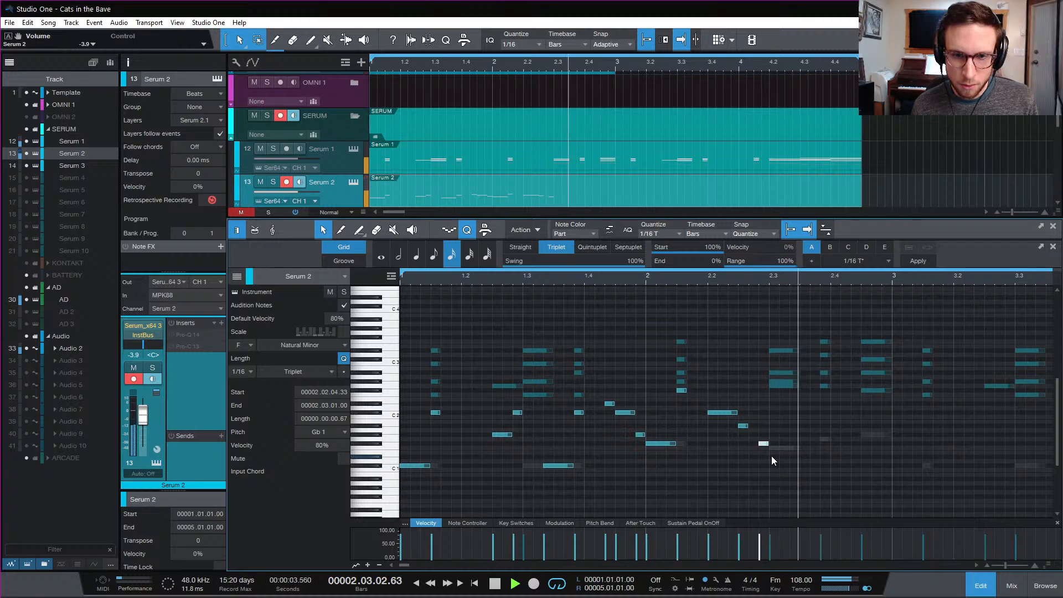
{"action": "key", "text": "space"}
Add a short Gb2 on beat 3 of bar 2 and a Gb1 of length 0.00.02.00 at 2.03.03.00, and play the passage
{"action": "left_click_drag", "start_coordinate": [764, 443], "coordinate": [829, 445]}
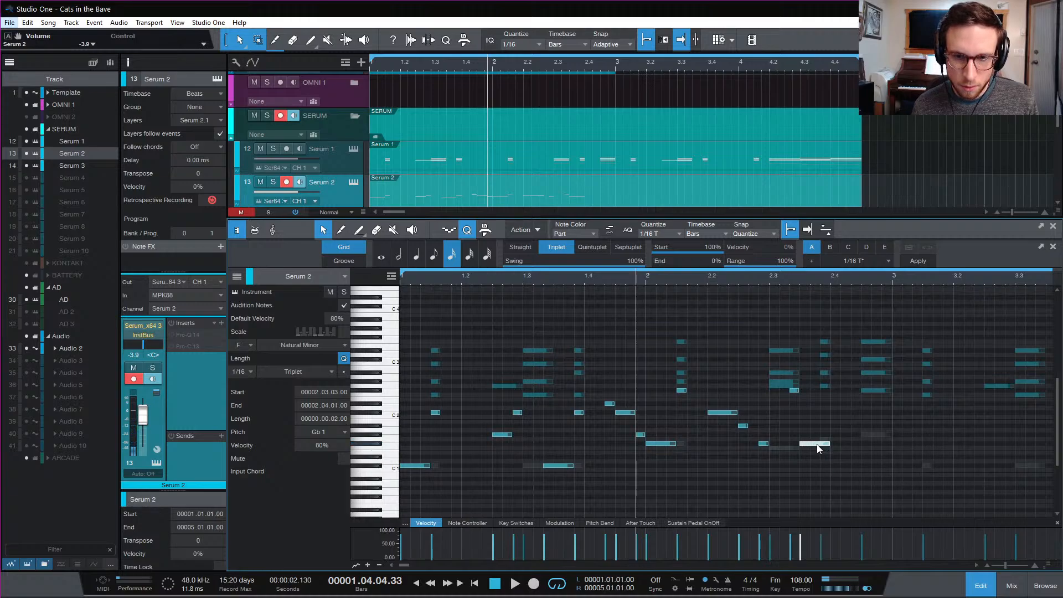
{"action": "key", "text": "space"}
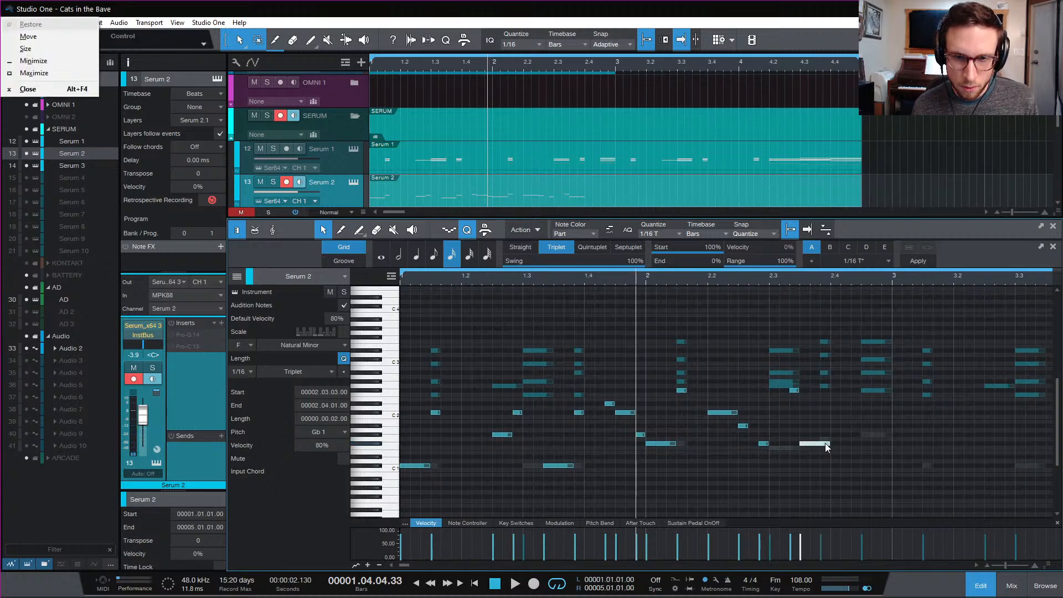
{"action": "left_click", "coordinate": [796, 430]}
{"action": "key", "text": "space"}
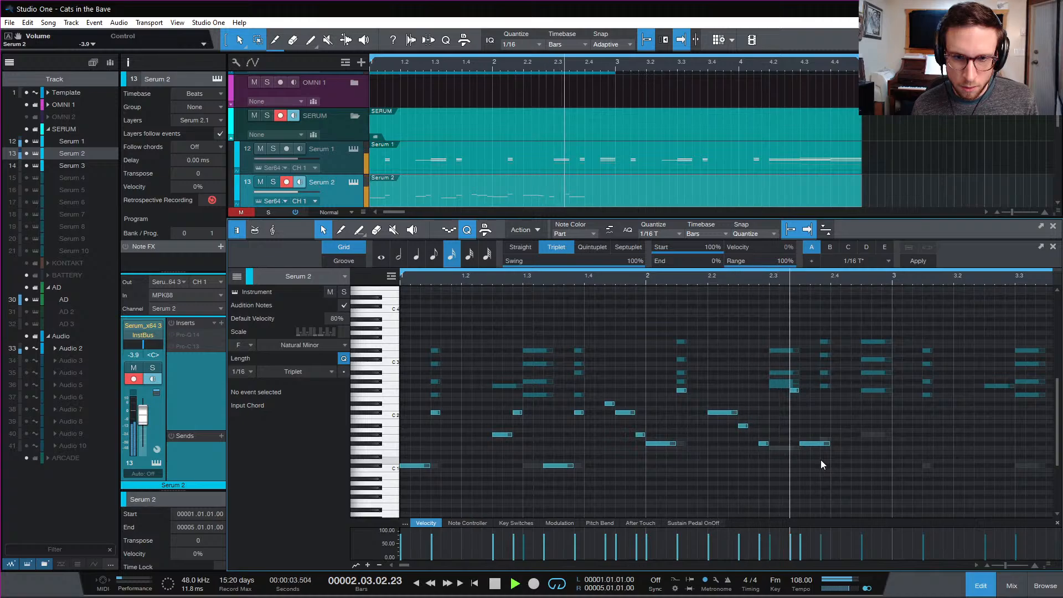
{"action": "key", "text": "space"}
Fill beat 4 of bar 2 with two equal rising notes, G1 and Ab1, and play the passage
{"action": "left_click_drag", "start_coordinate": [817, 443], "coordinate": [875, 435]}
{"action": "key", "text": "space"}
{"action": "left_click", "coordinate": [857, 474]}
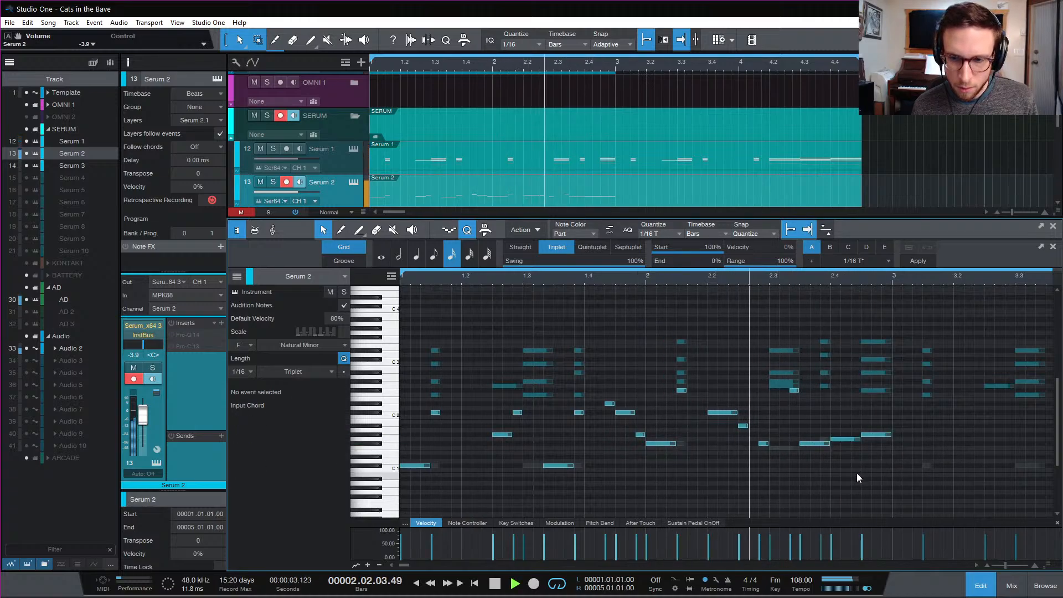
{"action": "key", "text": "space"}
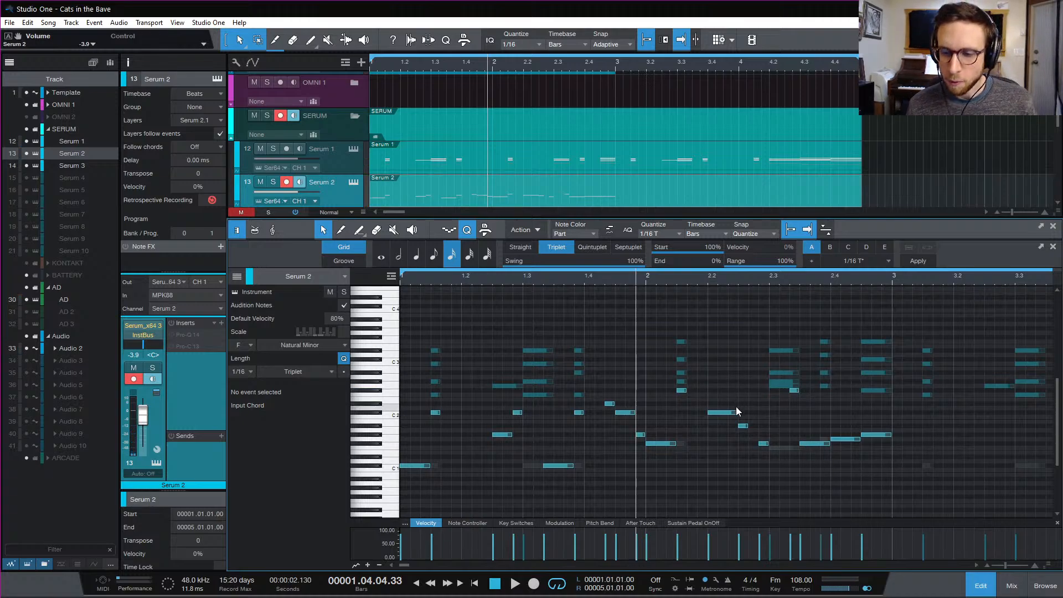
{"action": "scroll", "coordinate": [736, 412], "scroll_direction": "right", "scroll_amount": 4}
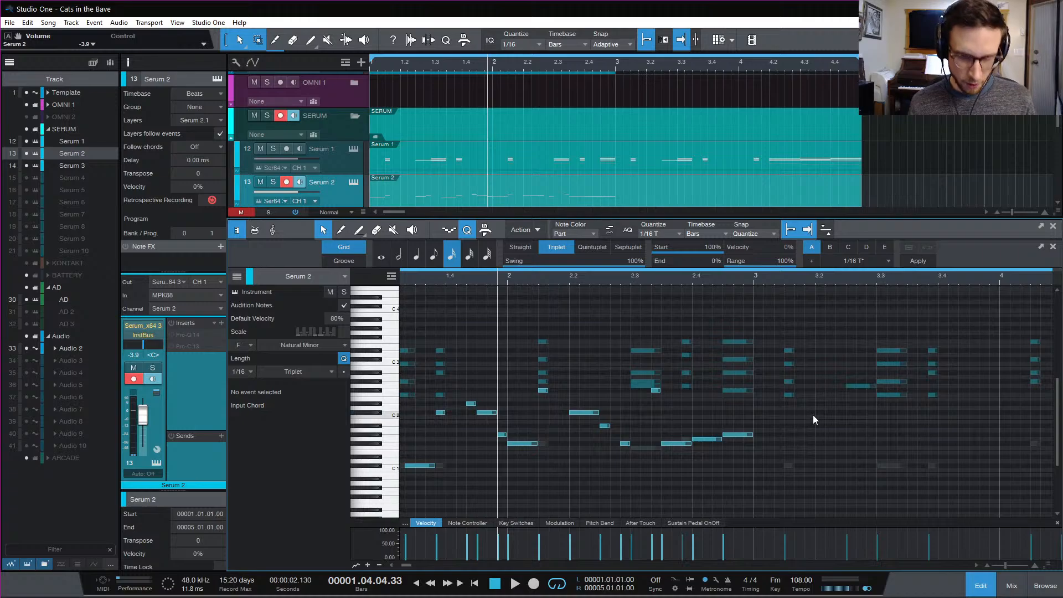
{"action": "key", "text": "space"}
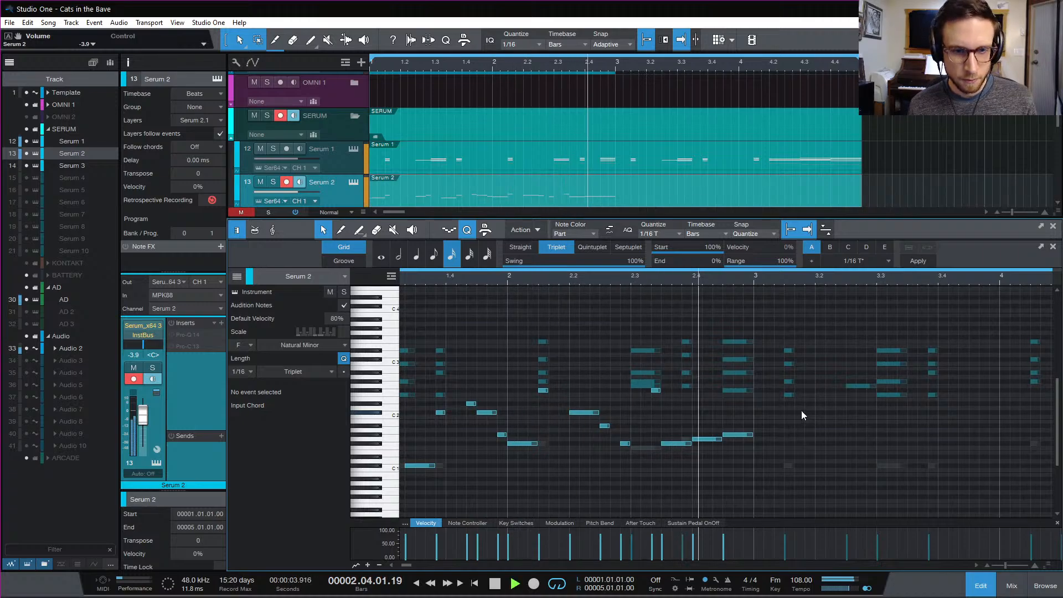
{"action": "key", "text": "space"}
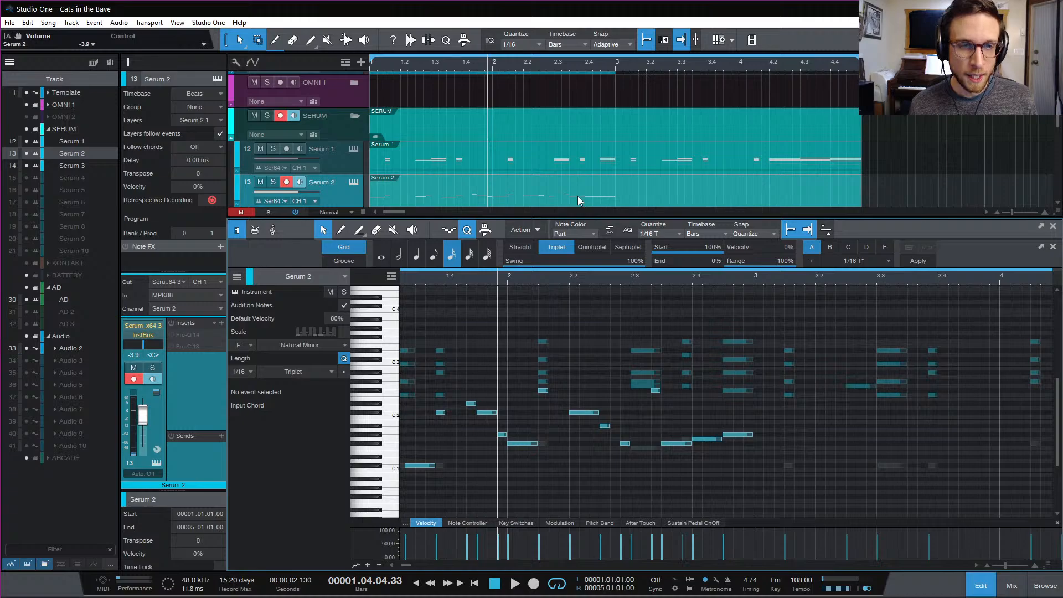
Duplicate the whole two-bar bass line into bars 3 and 4, and place the playhead at 3.01.01.00
{"action": "key", "text": "ctrl+z"}
{"action": "key", "text": "ctrl+a"}
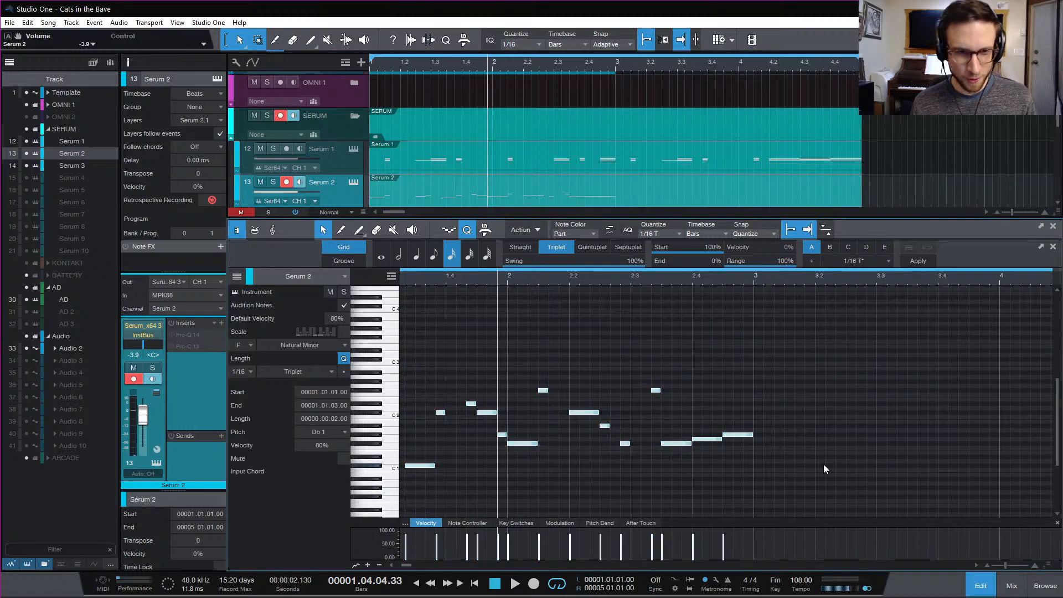
{"action": "key", "text": "d"}
{"action": "scroll", "coordinate": [823, 464], "scroll_direction": "right", "scroll_amount": 2}
{"action": "left_click", "coordinate": [650, 281]}
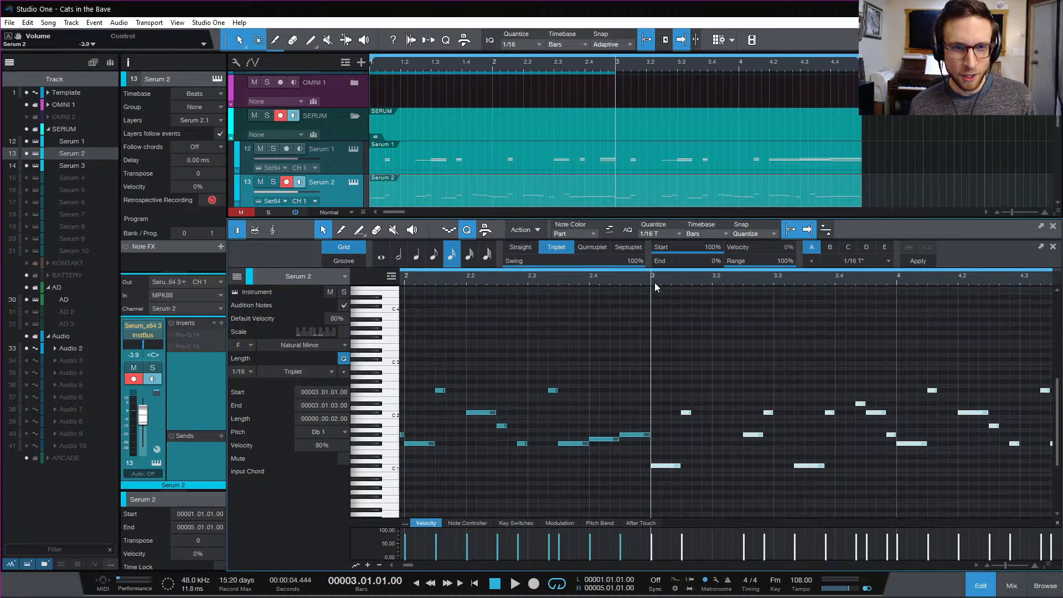
{"action": "scroll", "coordinate": [793, 366], "scroll_direction": "right", "scroll_amount": 4}
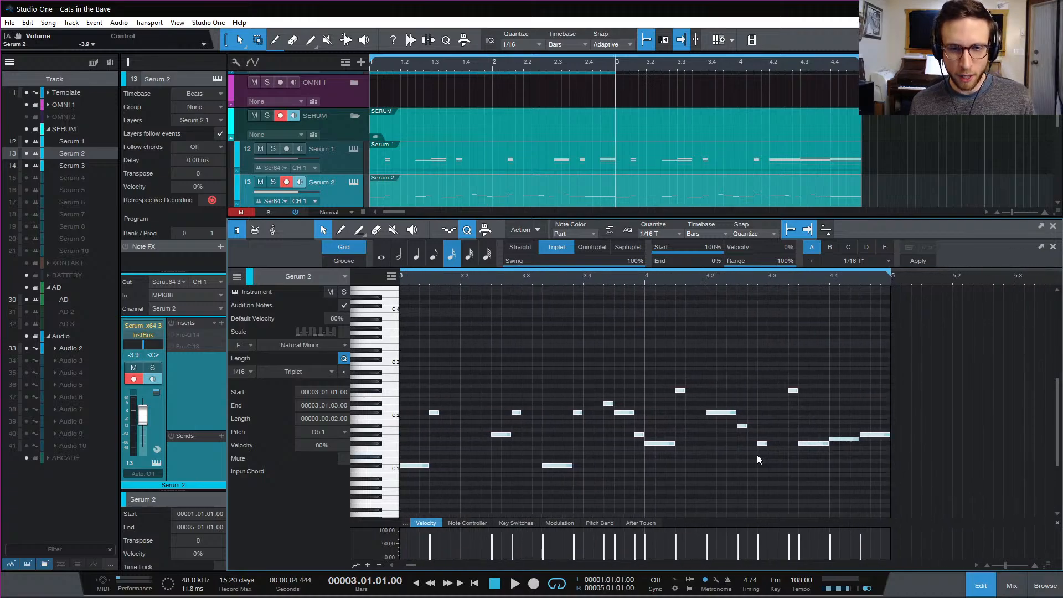
{"action": "scroll", "coordinate": [756, 455], "scroll_direction": "down", "scroll_amount": 1}
{"action": "scroll", "coordinate": [758, 459], "scroll_direction": "left", "scroll_amount": 2}
{"action": "scroll", "coordinate": [756, 458], "scroll_direction": "down", "scroll_amount": 2}
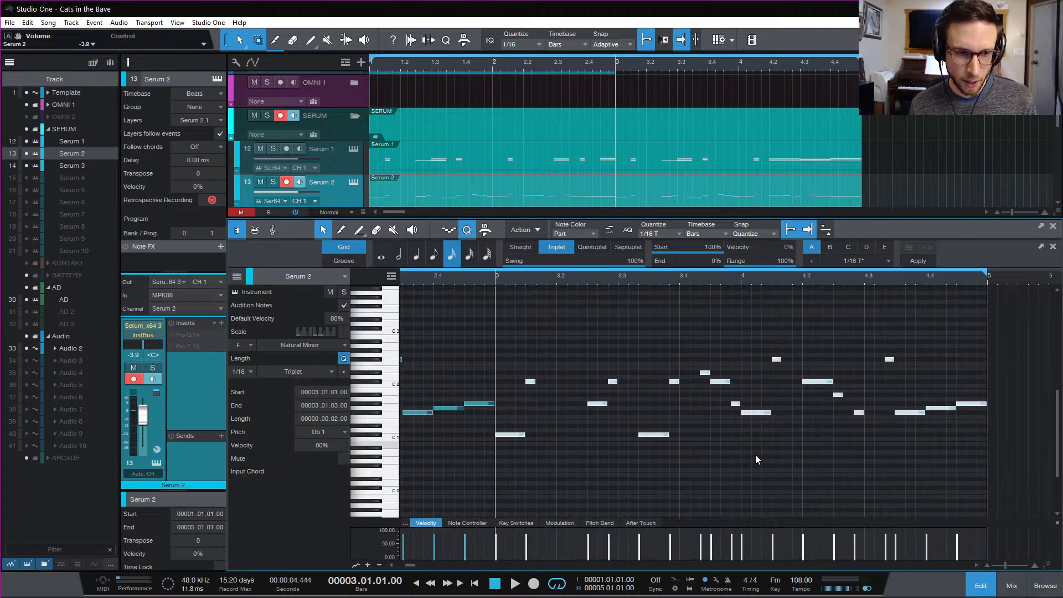
Deselect the duplicated notes and play bars 3 and 4 of the bass line
{"action": "scroll", "coordinate": [755, 454], "scroll_direction": "up", "scroll_amount": 1}
{"action": "left_click", "coordinate": [798, 445]}
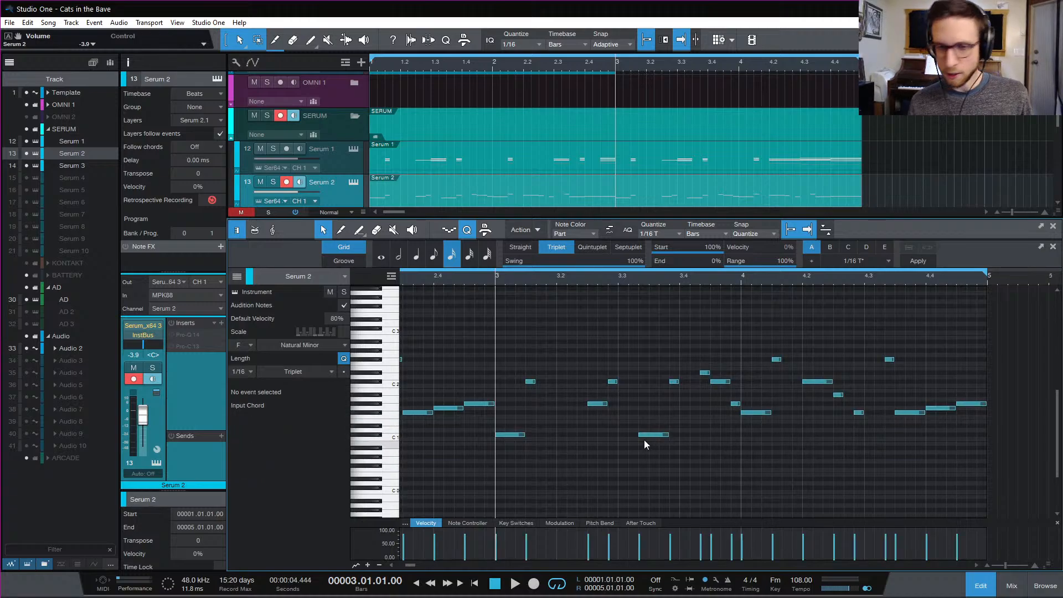
{"action": "key", "text": "space"}
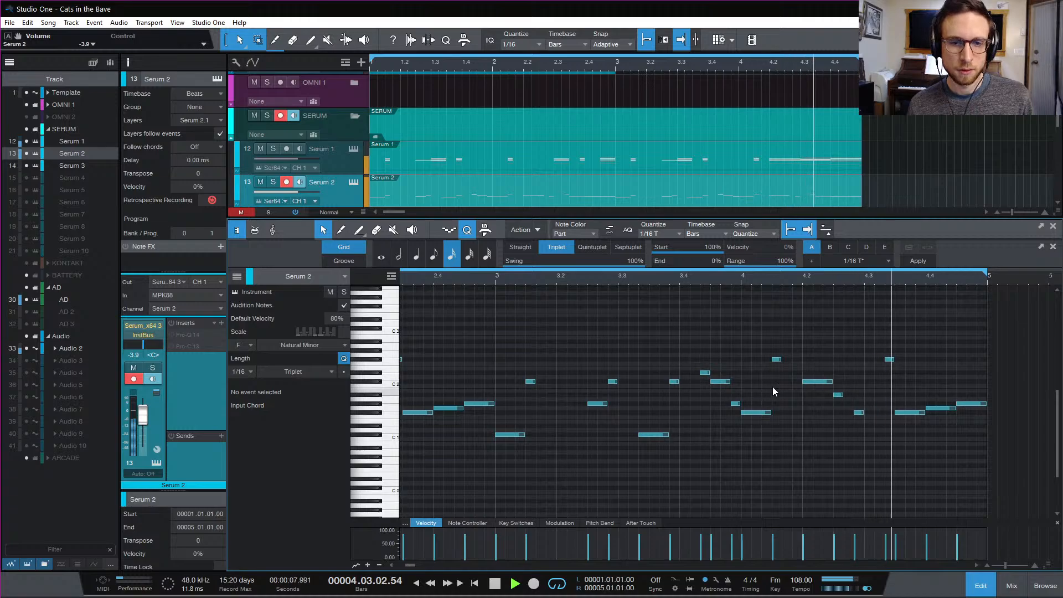
{"action": "key", "text": "space"}
Delete all bass notes in bar 4 except the opening Gb1
{"action": "left_click_drag", "start_coordinate": [836, 320], "coordinate": [999, 453]}
{"action": "key", "text": "Delete"}
{"action": "key", "text": "Delete"}
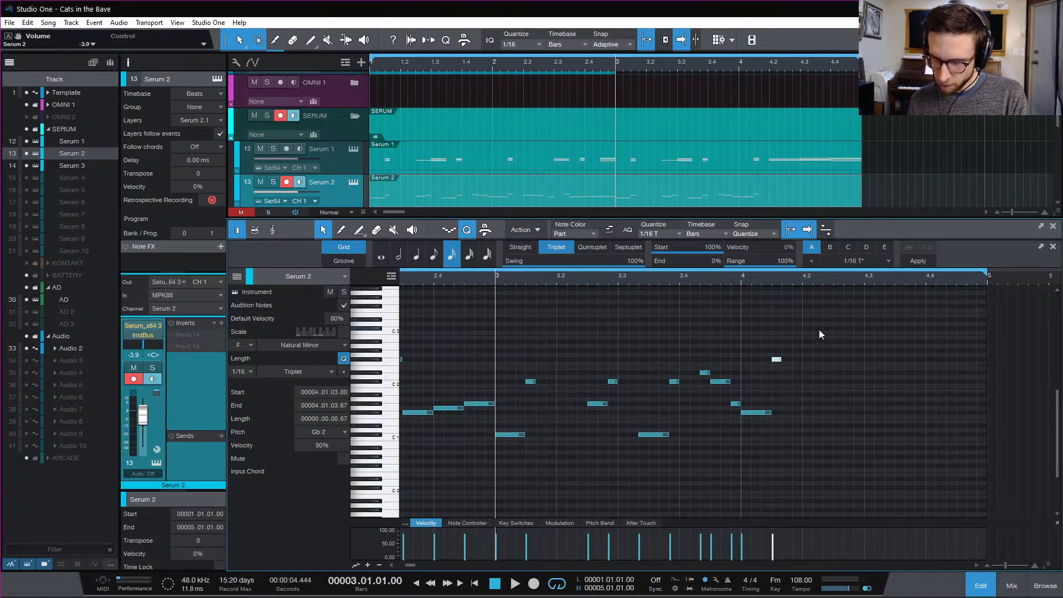
{"action": "left_click_drag", "start_coordinate": [772, 326], "coordinate": [829, 387]}
{"action": "key", "text": "Delete"}
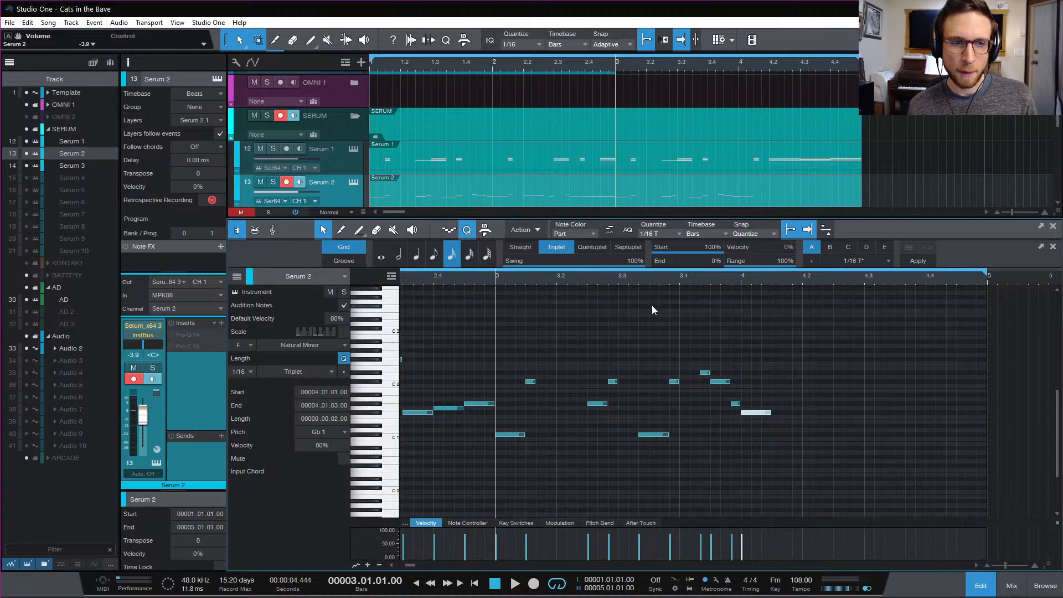
{"action": "left_click", "coordinate": [575, 354]}
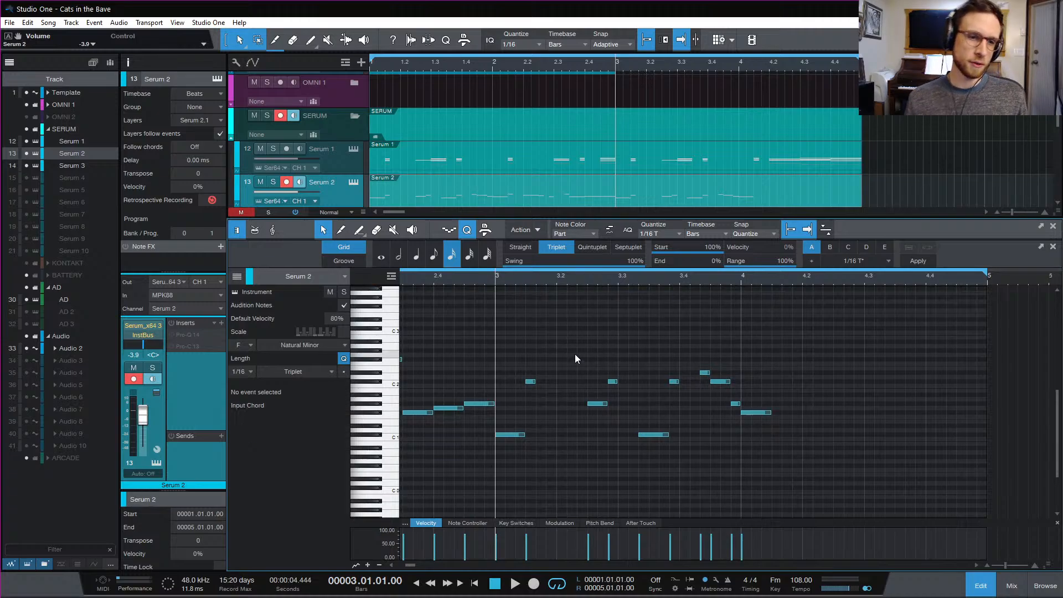
Return the playhead to 3.01.01.00 and play the shortened bass line from bar 3
{"action": "left_click", "coordinate": [557, 280]}
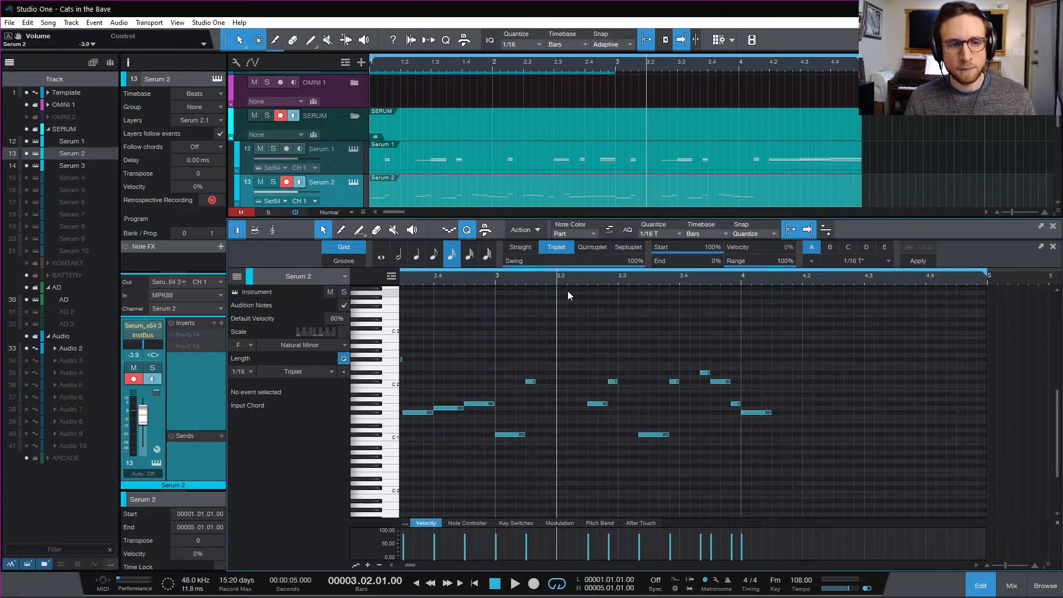
{"action": "left_click", "coordinate": [496, 279]}
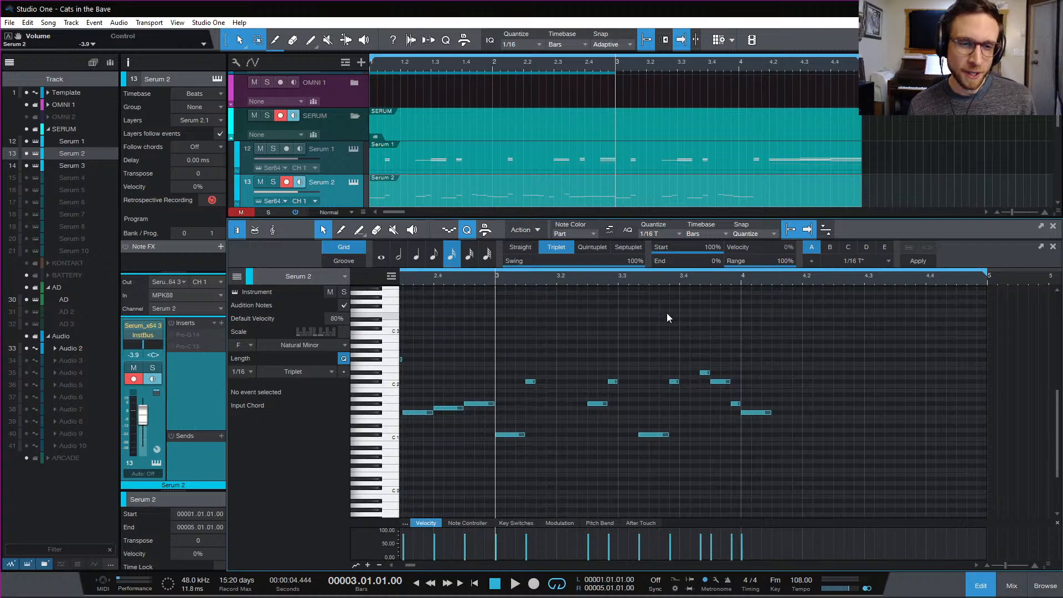
{"action": "key", "text": "space"}
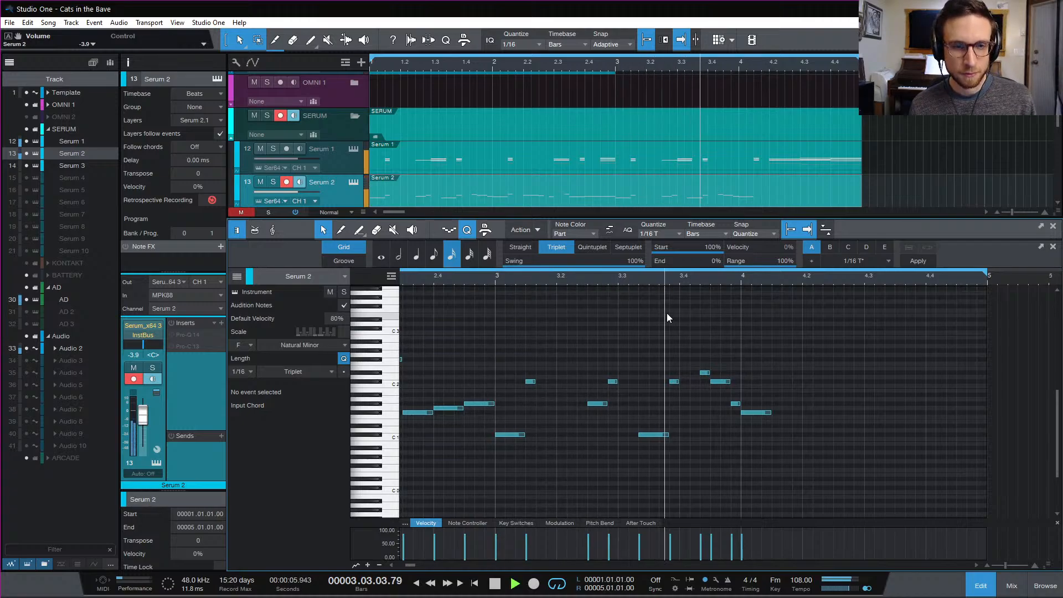
{"action": "key", "text": "space"}
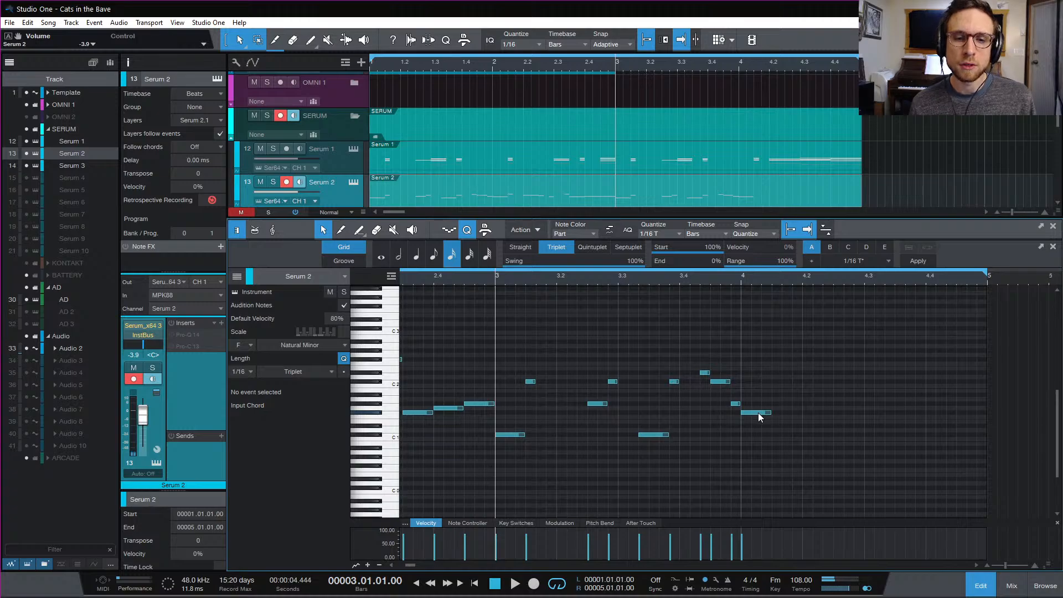
Fill bar 4 with a short Db2 at 4.01.03.00 and descending one-beat notes F1, Eb1 and D1 on beats 2, 3 and 4
{"action": "left_click_drag", "start_coordinate": [759, 413], "coordinate": [779, 383]}
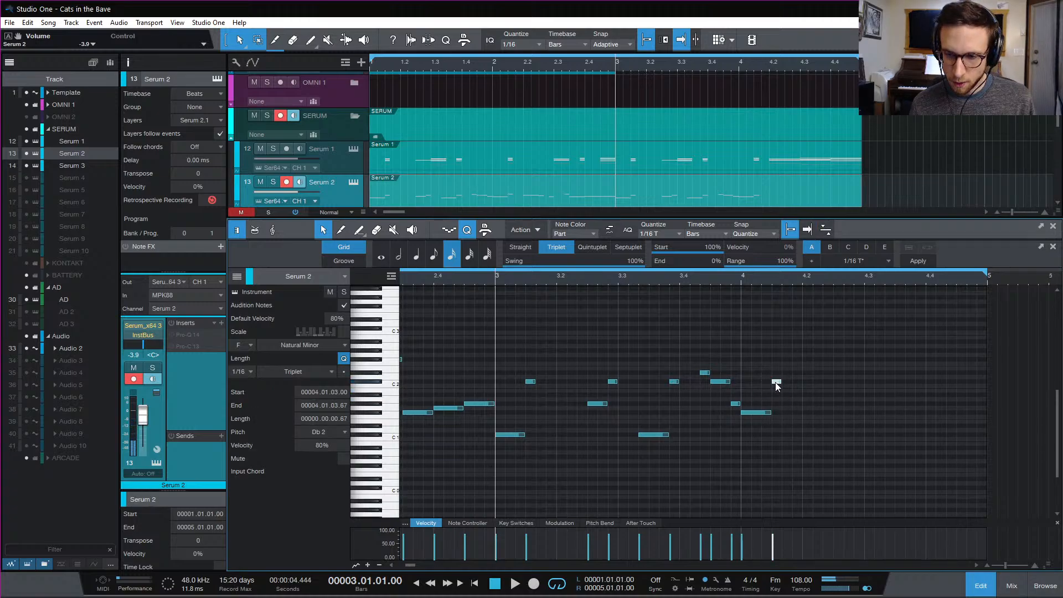
{"action": "left_click", "coordinate": [740, 282]}
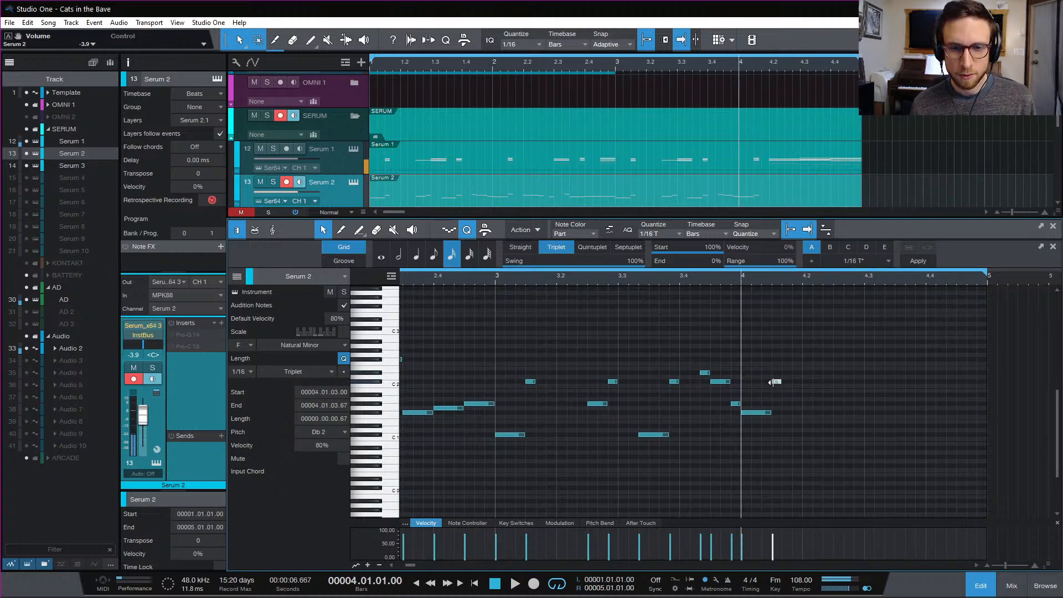
{"action": "mouse_move", "coordinate": [804, 412]}
{"action": "left_mouse_down"}
{"action": "mouse_move", "coordinate": [826, 425]}
{"action": "mouse_move", "coordinate": [922, 422]}
{"action": "mouse_move", "coordinate": [850, 418]}
{"action": "left_mouse_up"}
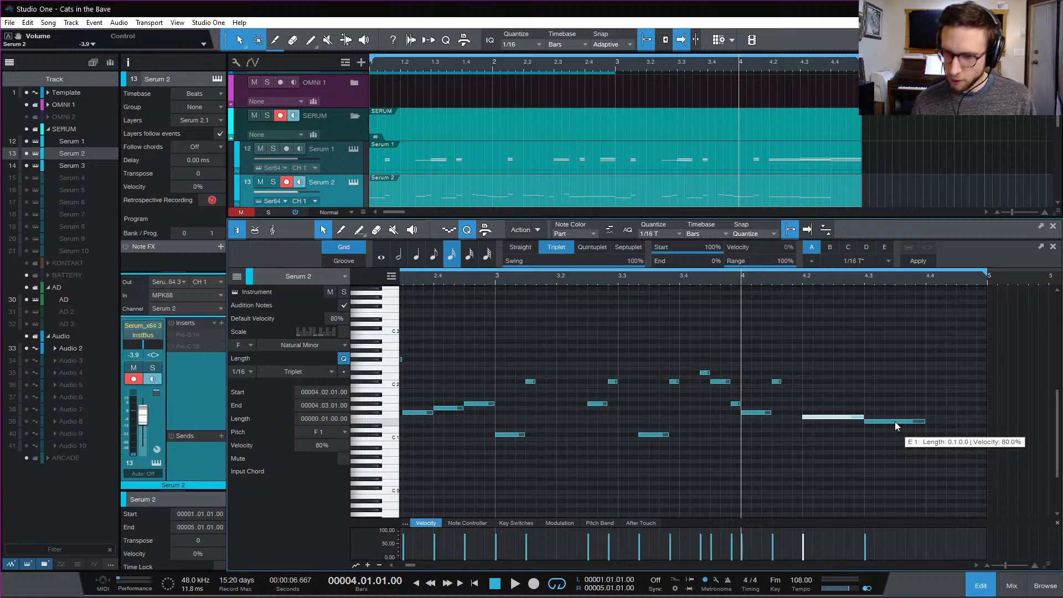
{"action": "left_click_drag", "start_coordinate": [899, 421], "coordinate": [900, 425]}
{"action": "left_click", "coordinate": [903, 407]}
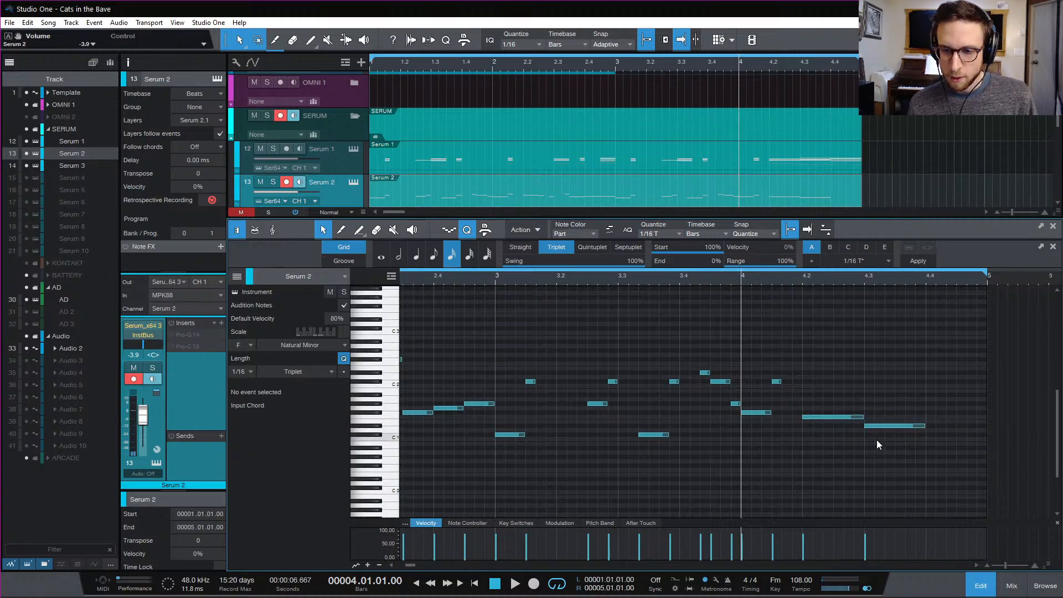
{"action": "left_click_drag", "start_coordinate": [892, 425], "coordinate": [962, 431]}
{"action": "left_click", "coordinate": [945, 412]}
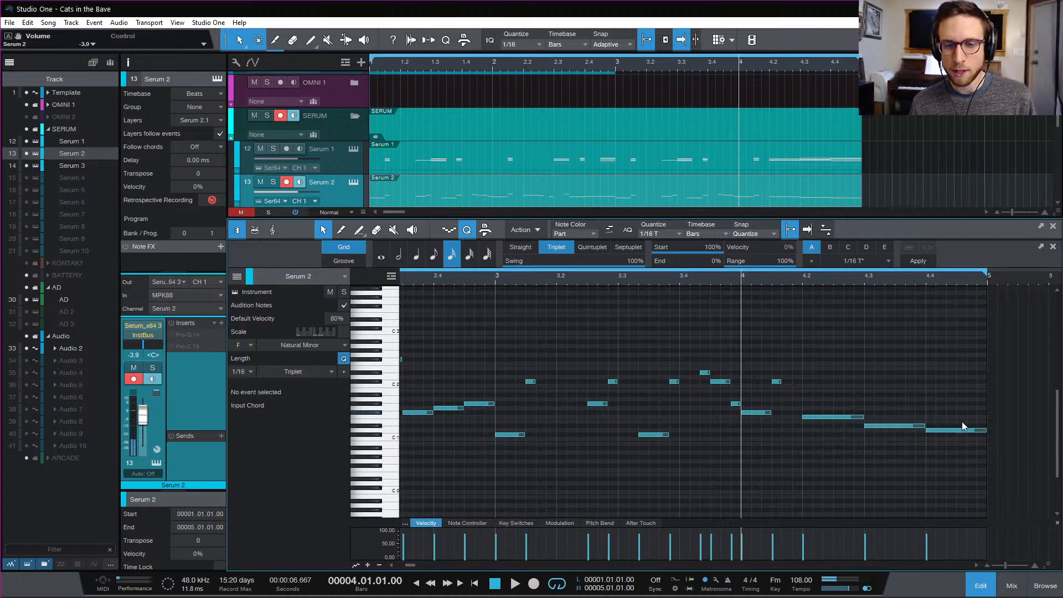
{"action": "left_click", "coordinate": [961, 430]}
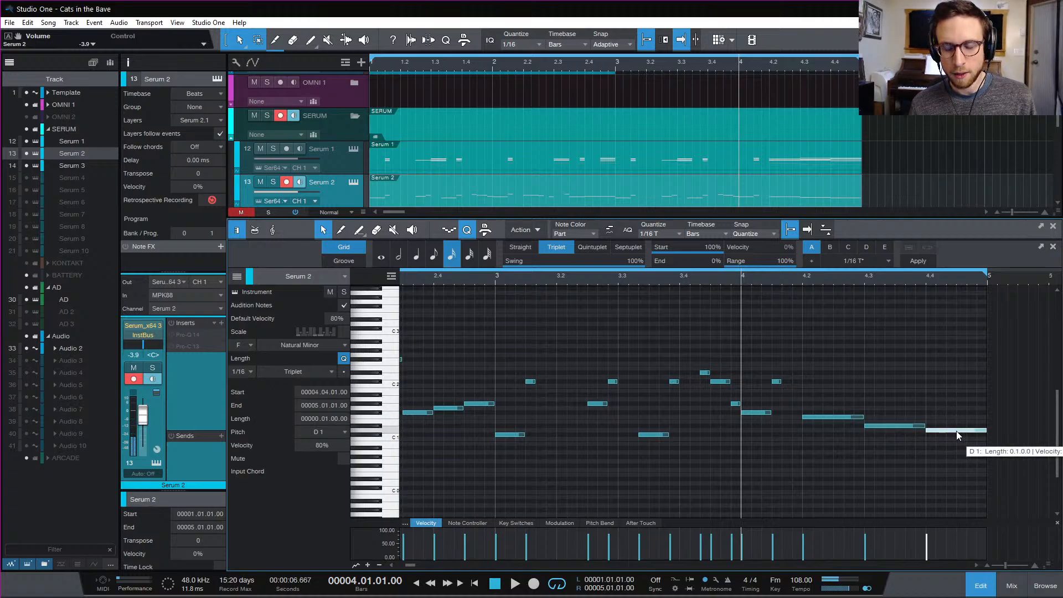
{"action": "left_click", "coordinate": [935, 378]}
Mute the Audio 2 track and play the arrangement from the start of the song
{"action": "key", "text": "Home"}
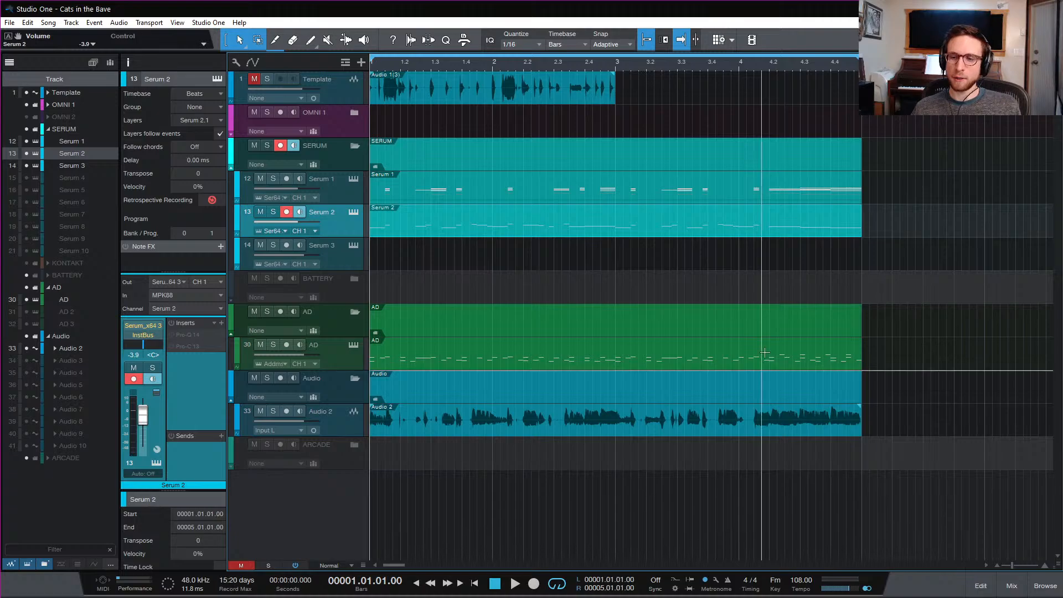
{"action": "left_click", "coordinate": [260, 411]}
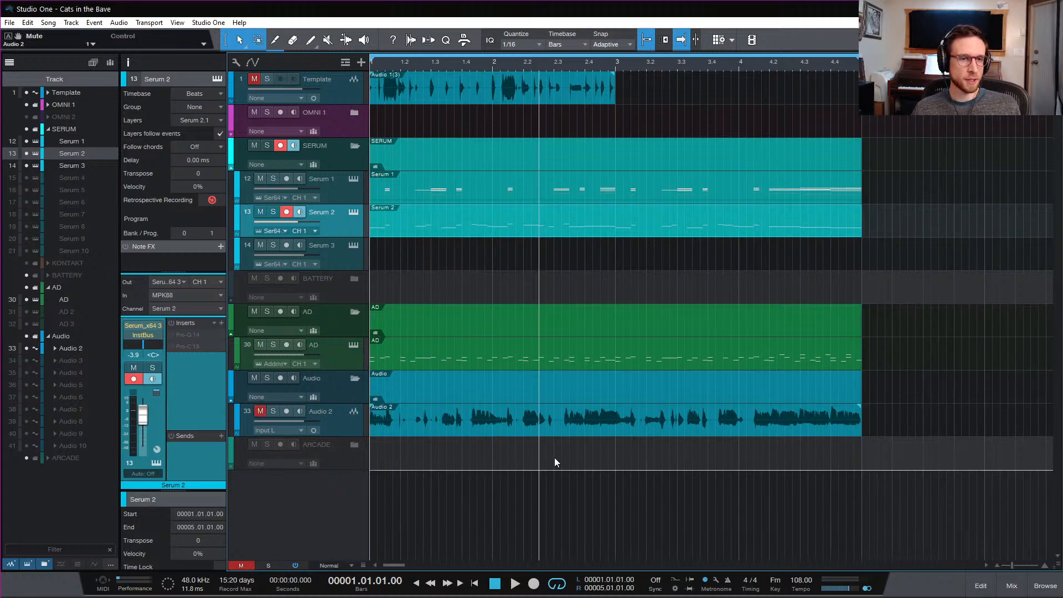
{"action": "key", "text": "space"}
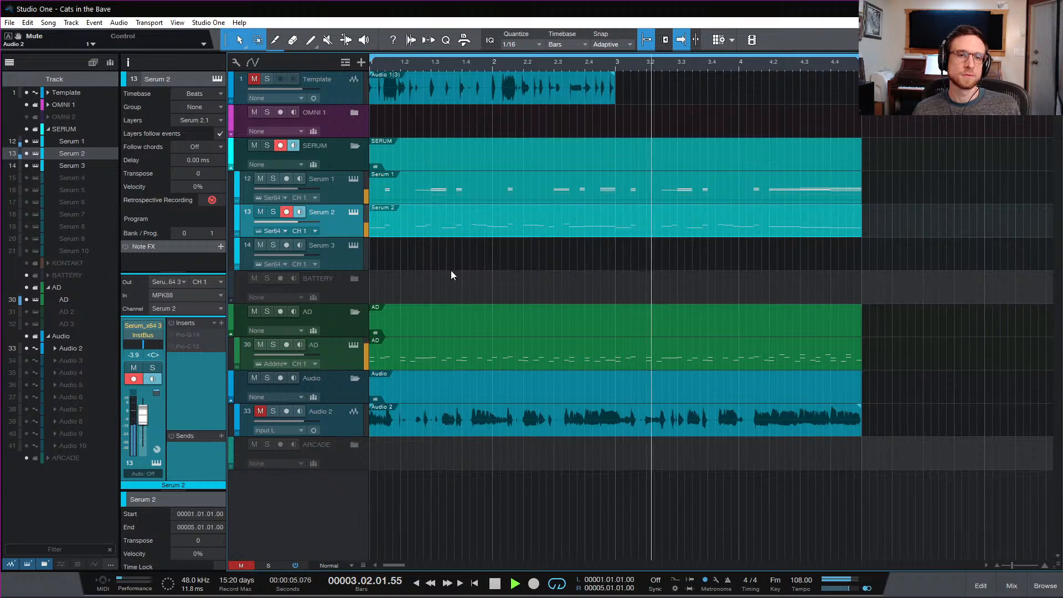
Open the Serum 2 part in the note editor and repeatedly play the opening beats of bar 1
{"action": "double_click", "coordinate": [470, 232]}
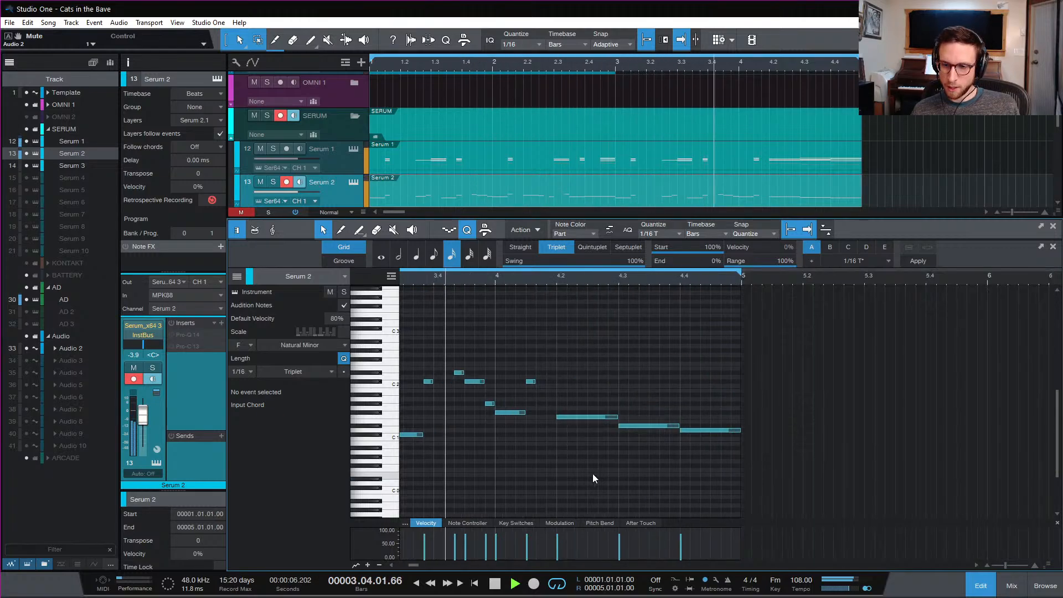
{"action": "key", "text": "space"}
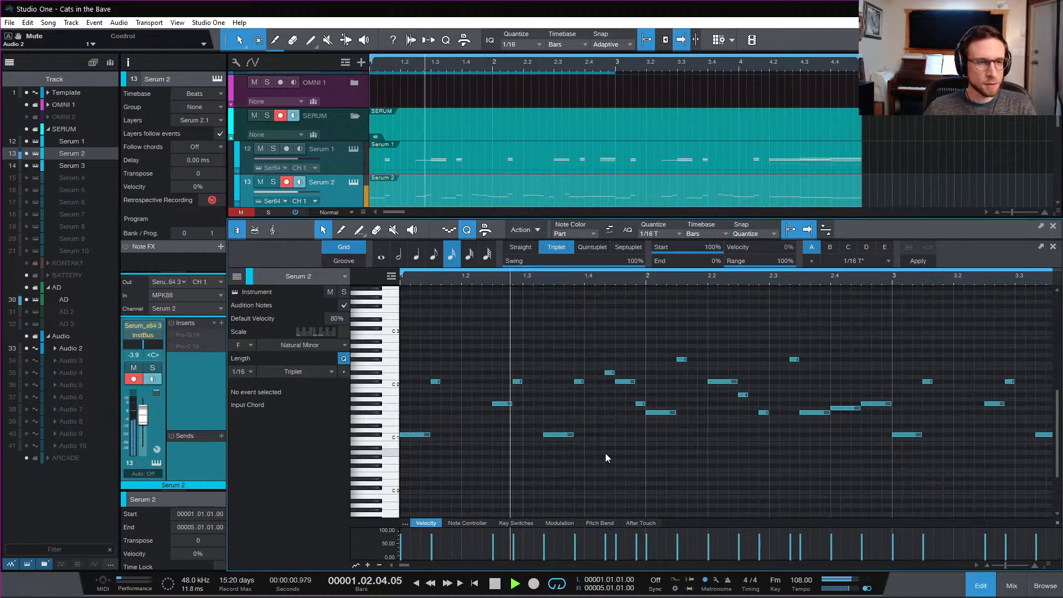
{"action": "key", "text": "space"}
{"action": "key", "text": "space"}
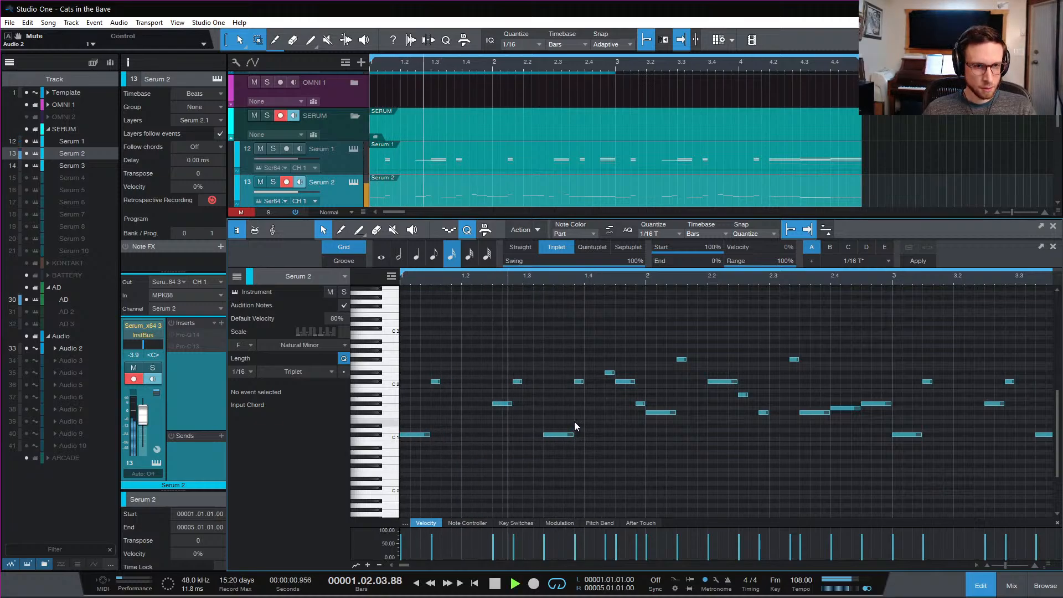
{"action": "key", "text": "space"}
{"action": "key", "text": "space"}
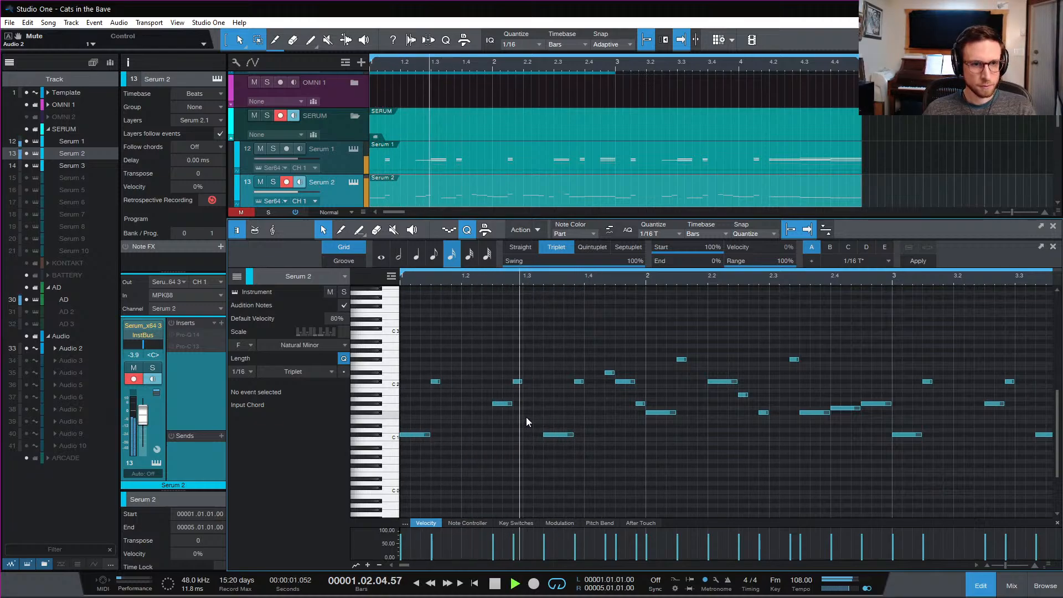
{"action": "key", "text": "space"}
{"action": "key", "text": "space"}
{"action": "key", "text": "space"}
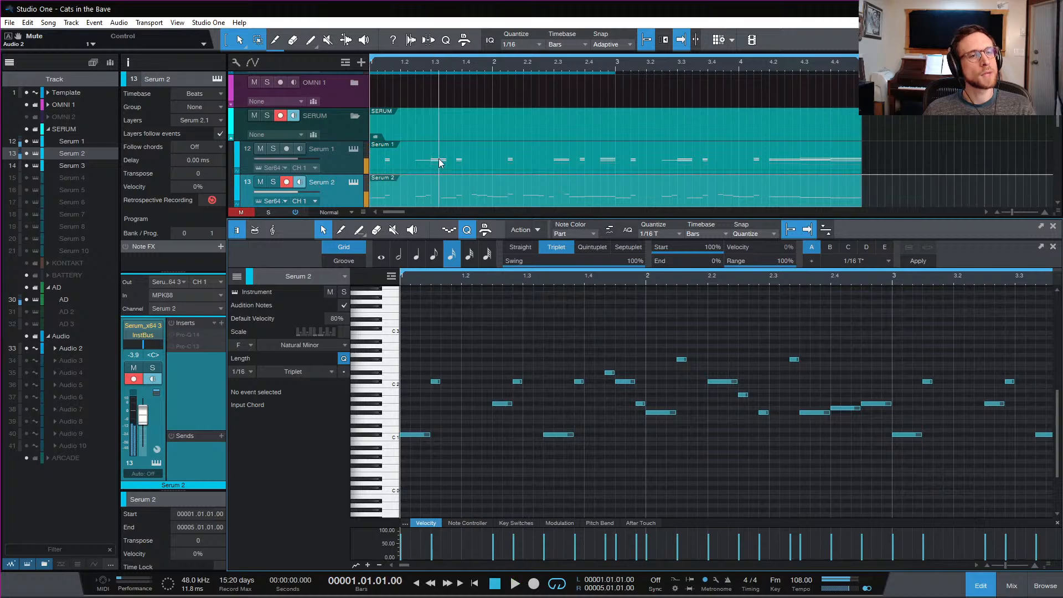
Display the Serum 1 chords behind the Serum 2 bass notes in the note editor and replay the start of bar 1
{"action": "left_click", "coordinate": [443, 164]}
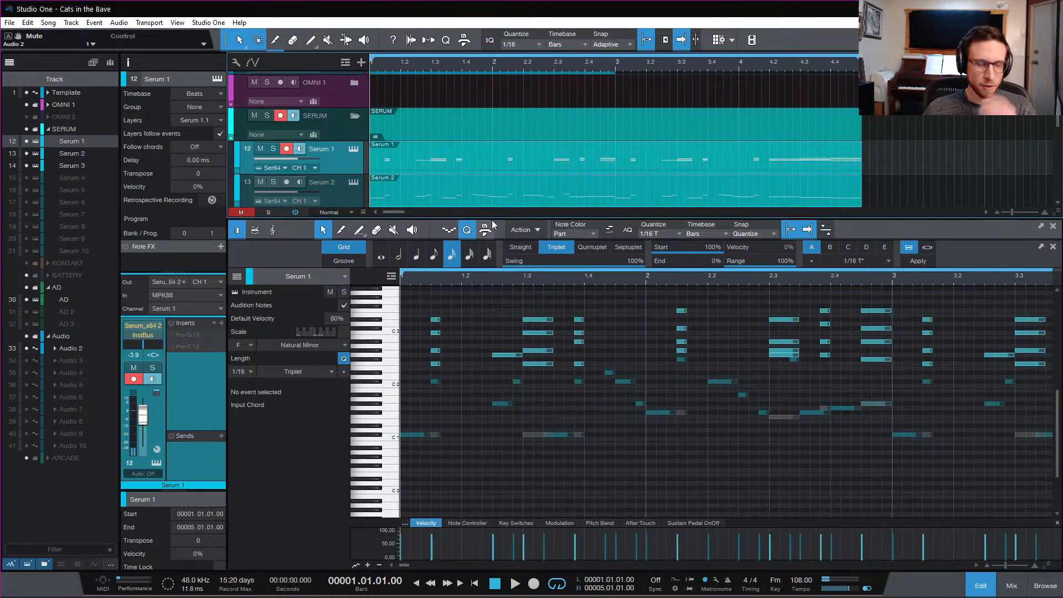
{"action": "left_click", "coordinate": [482, 202]}
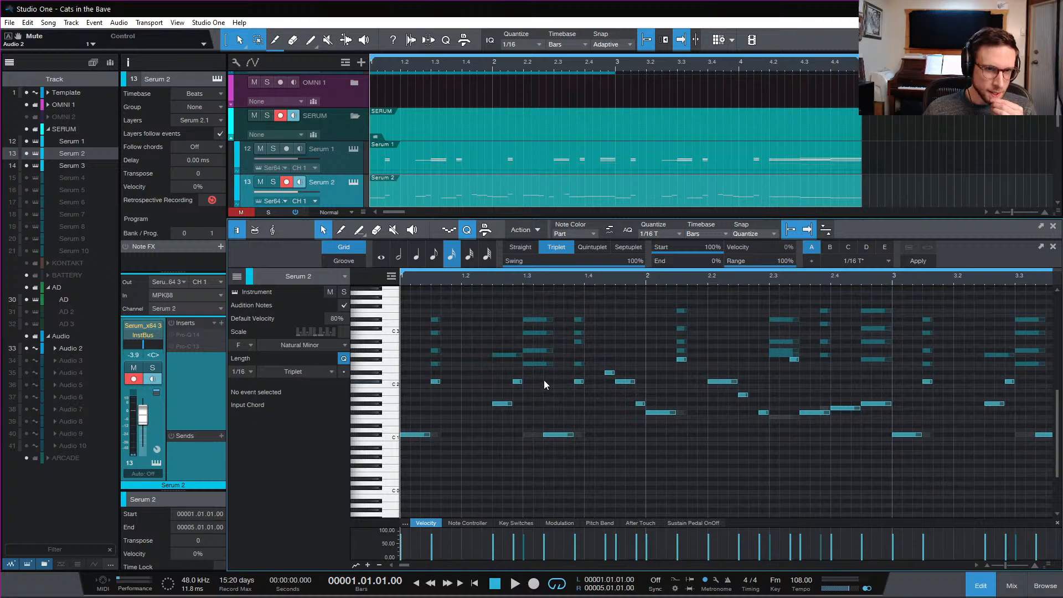
{"action": "key", "text": "space"}
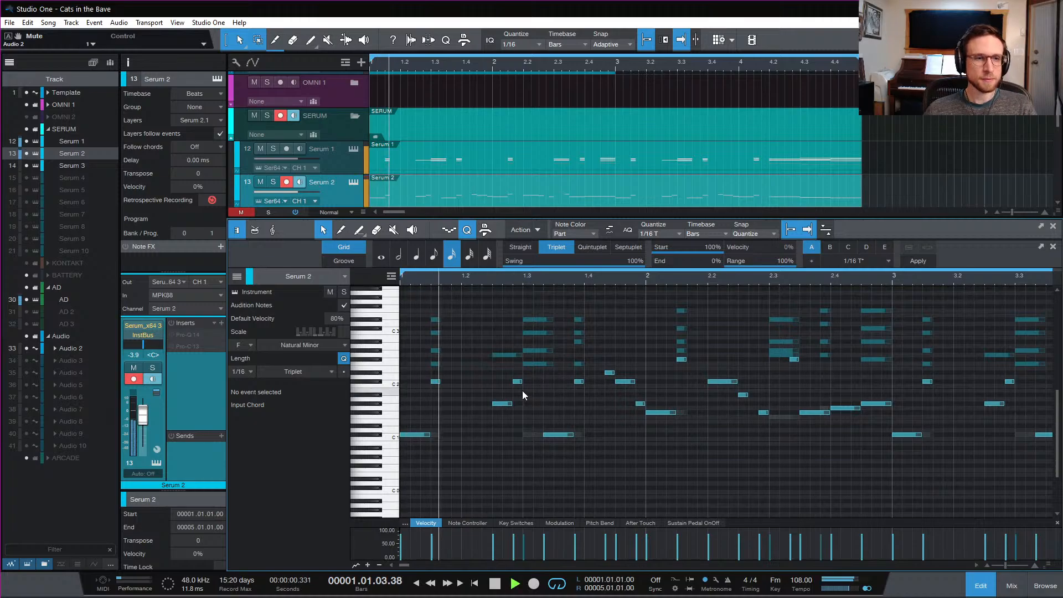
{"action": "key", "text": "space"}
{"action": "key", "text": "space"}
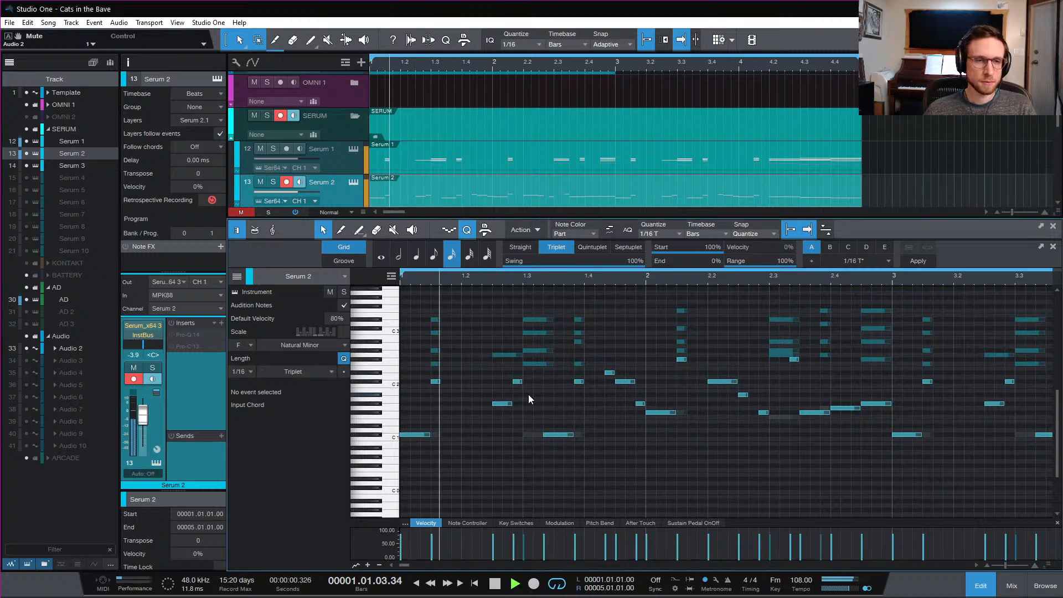
{"action": "key", "text": "space"}
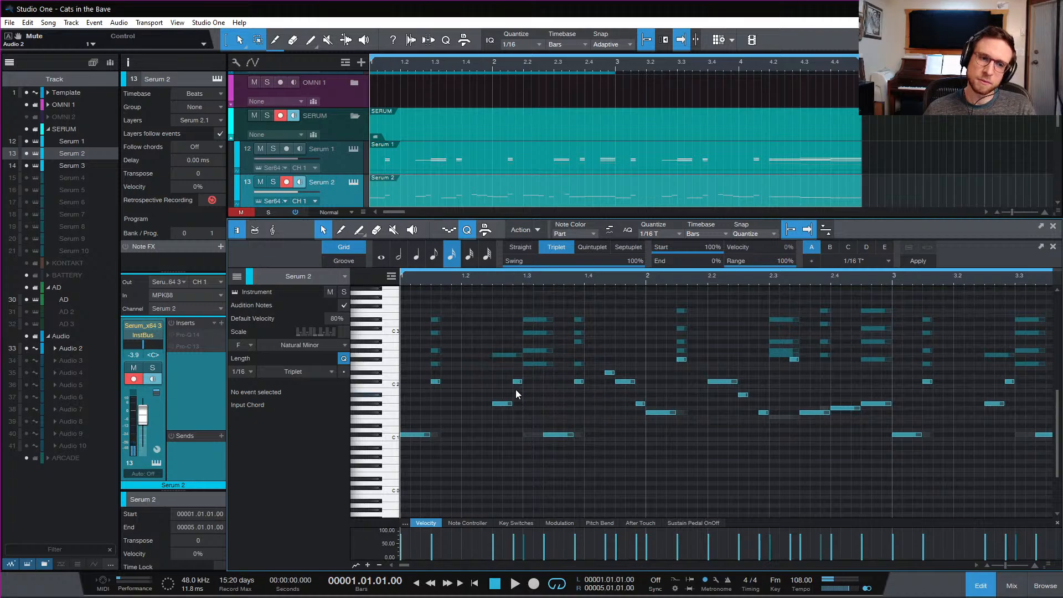
Lower the short Db2 at 1.02.04.33 to Bb1 and play the passage from the start
{"action": "left_click_drag", "start_coordinate": [518, 382], "coordinate": [520, 394]}
{"action": "key", "text": "space"}
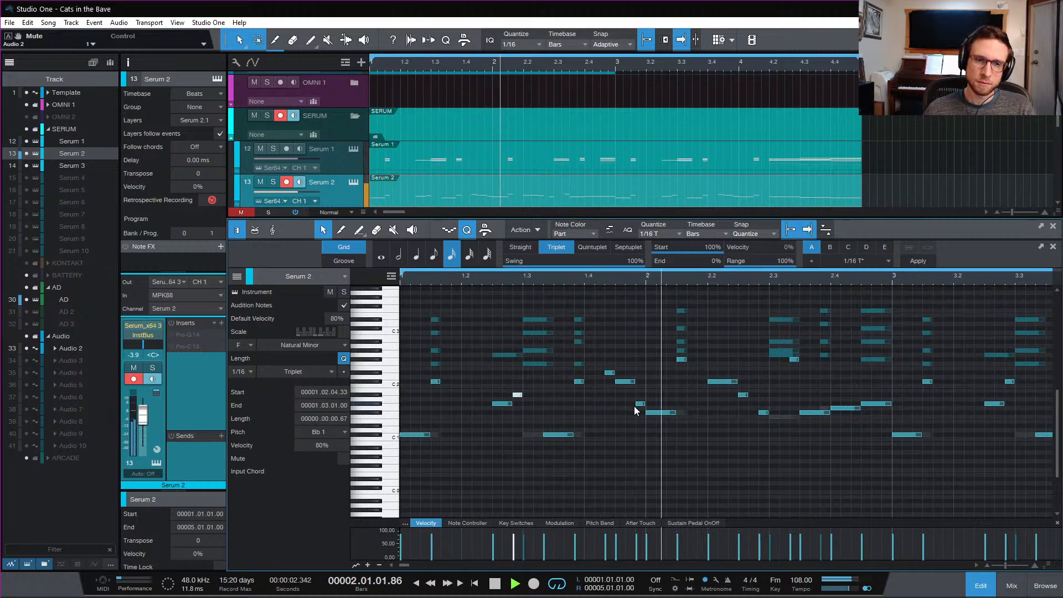
Raise the short Serum 2 note at 1.04.02.33 to F2 and play the line back from bar 1
{"action": "key", "text": "space"}
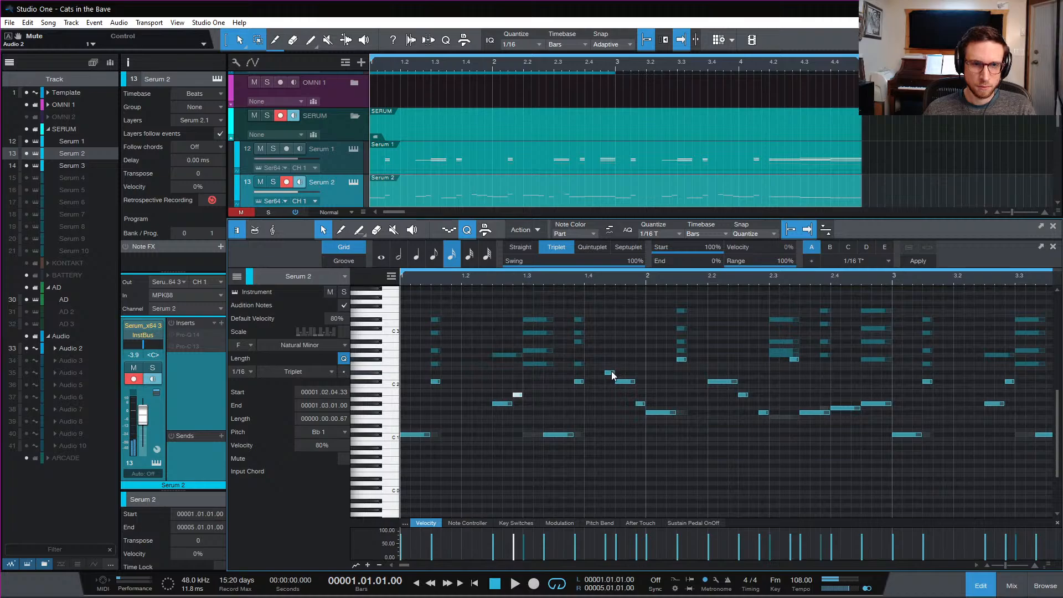
{"action": "left_click_drag", "start_coordinate": [612, 375], "coordinate": [618, 367]}
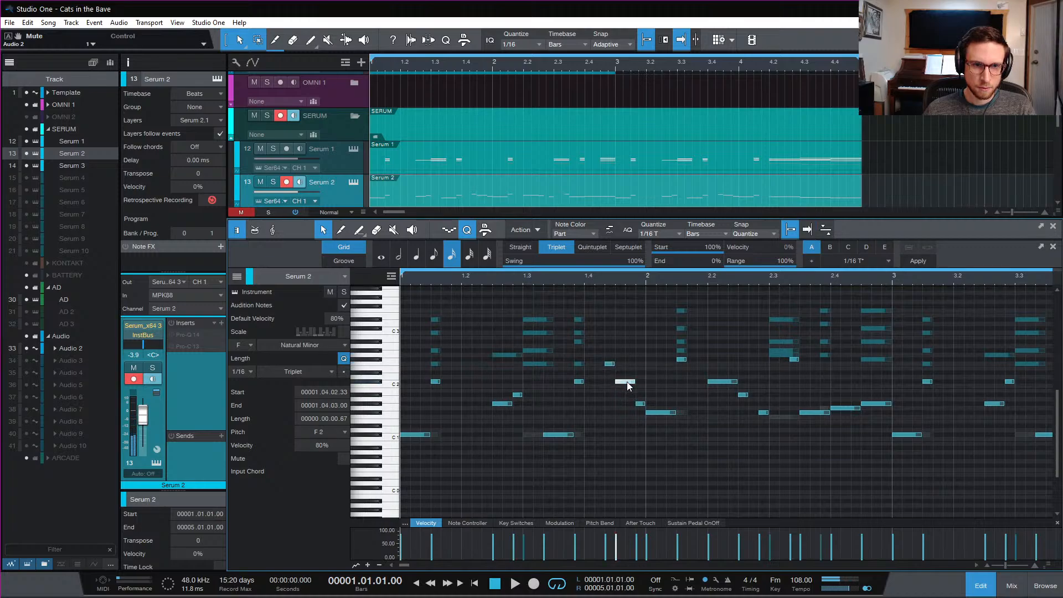
{"action": "key", "text": "space"}
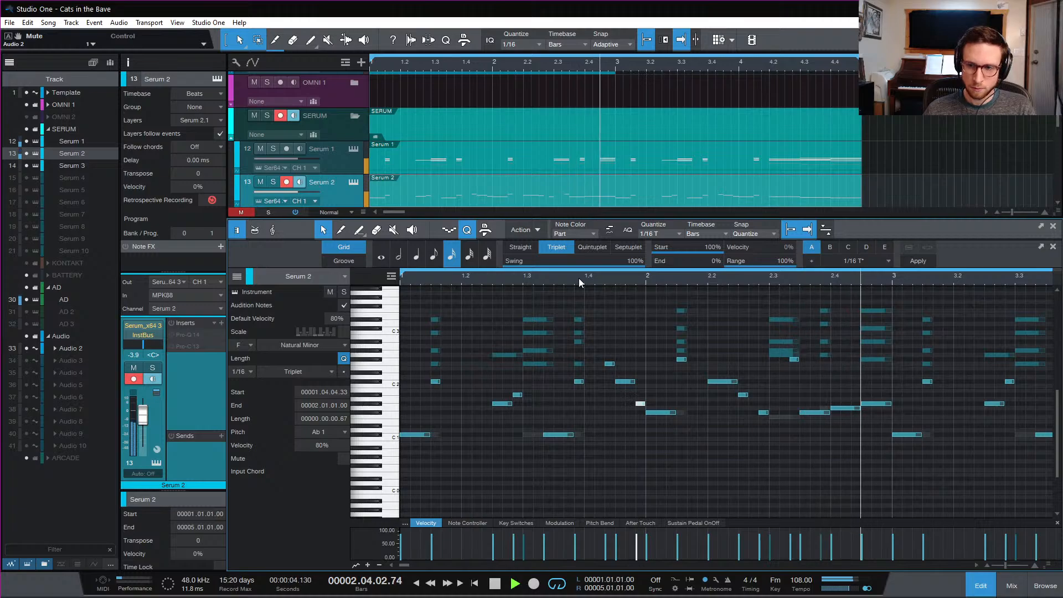
{"action": "key", "text": "space"}
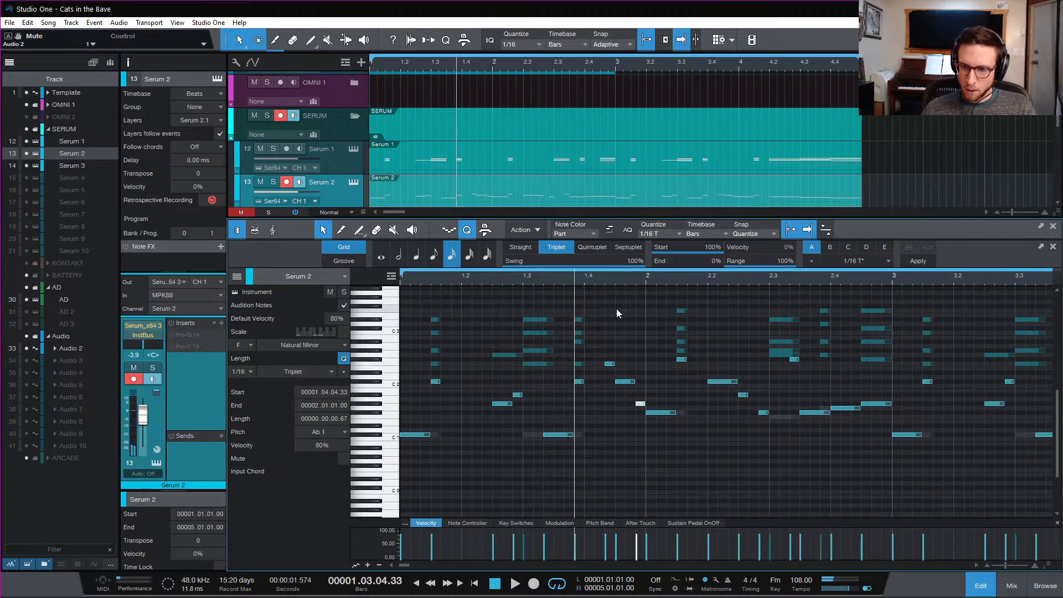
{"action": "key", "text": "Home"}
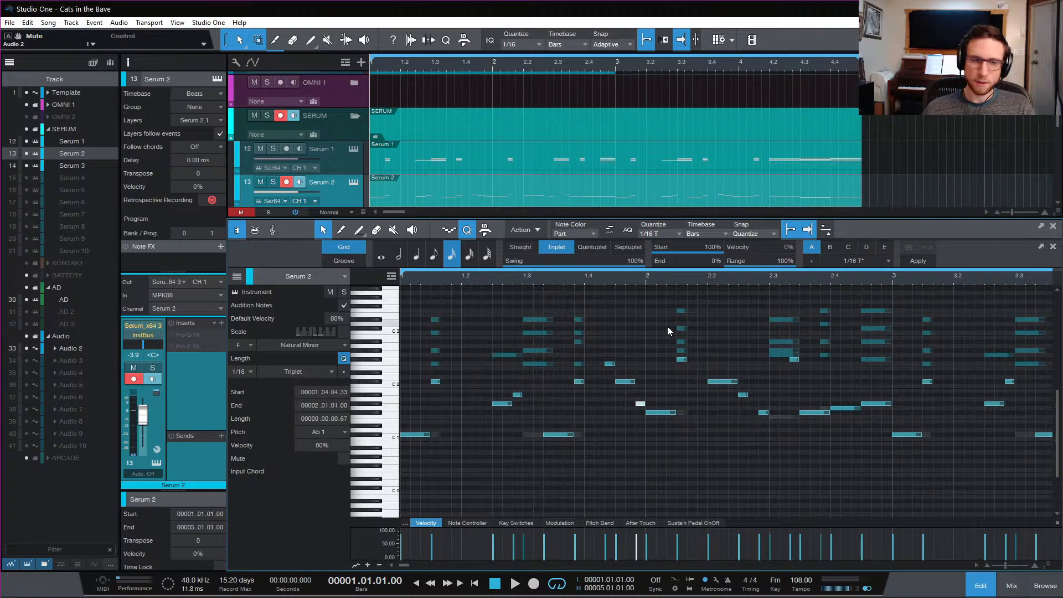
{"action": "key", "text": "space"}
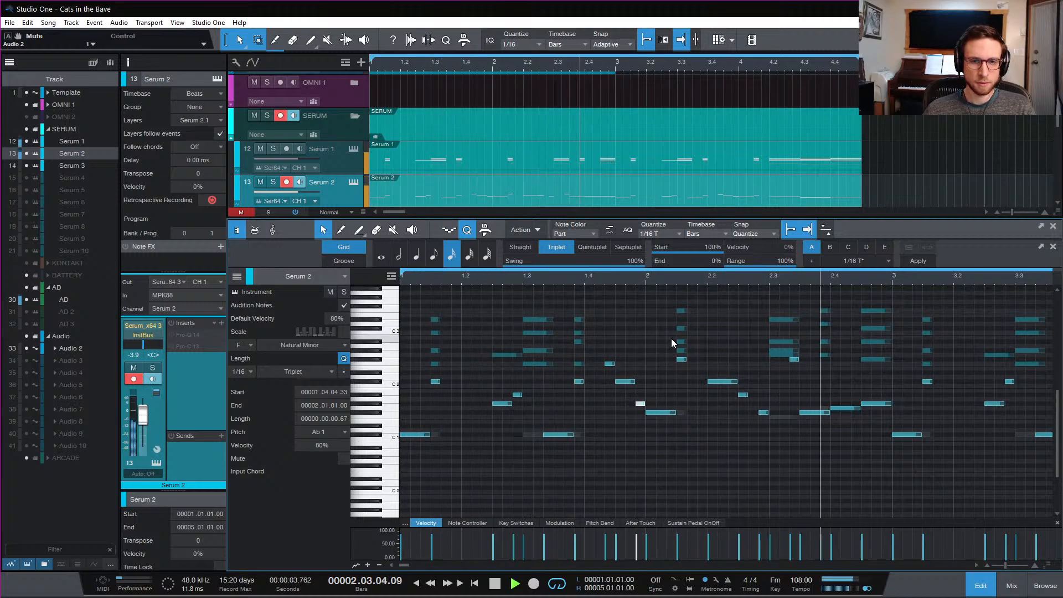
{"action": "key", "text": "space"}
Audition the Serum 2 passage from beat 2.3, including the long Gb1 and G1 notes on their own
{"action": "left_click", "coordinate": [771, 278]}
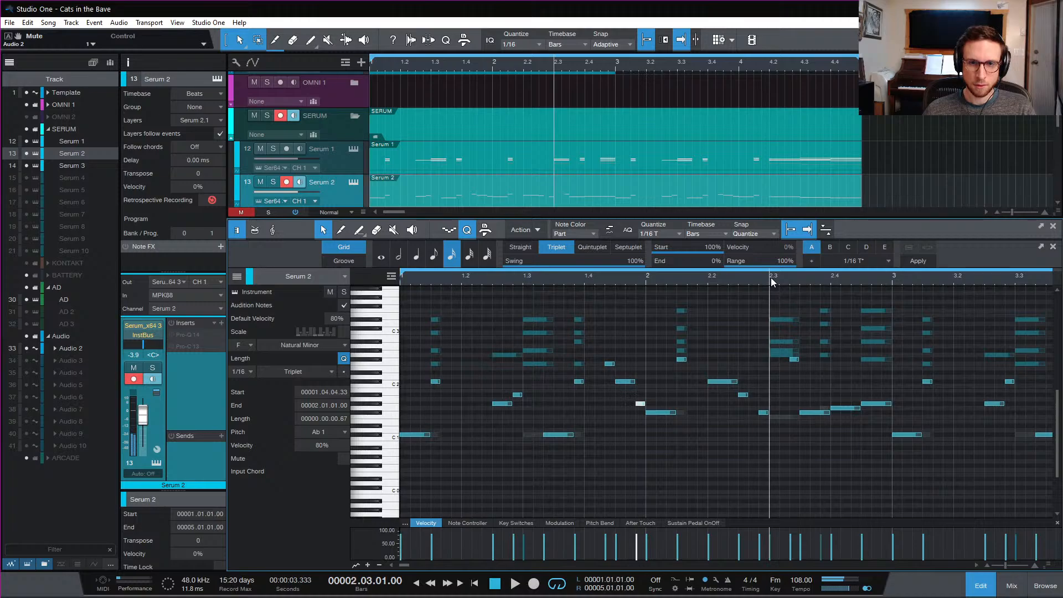
{"action": "key", "text": "space"}
{"action": "key", "text": "space"}
{"action": "key", "text": "space"}
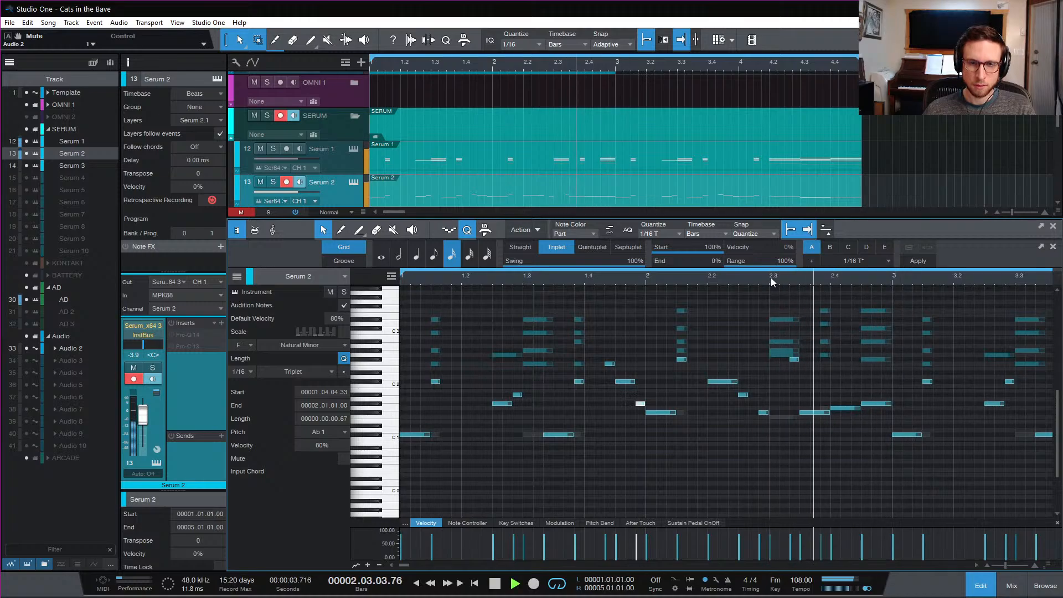
{"action": "key", "text": "space"}
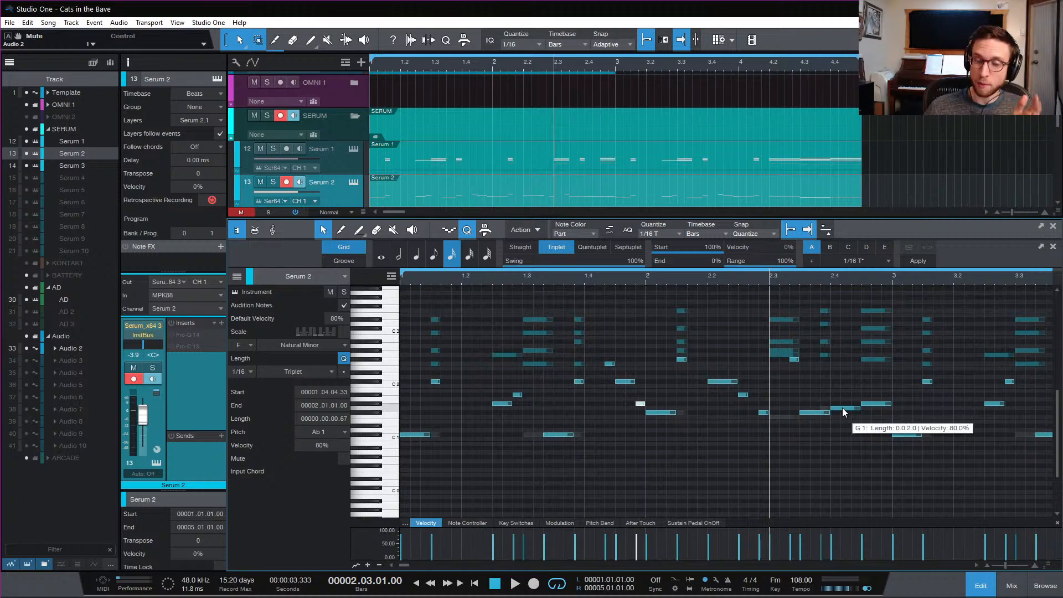
{"action": "left_click", "coordinate": [814, 413]}
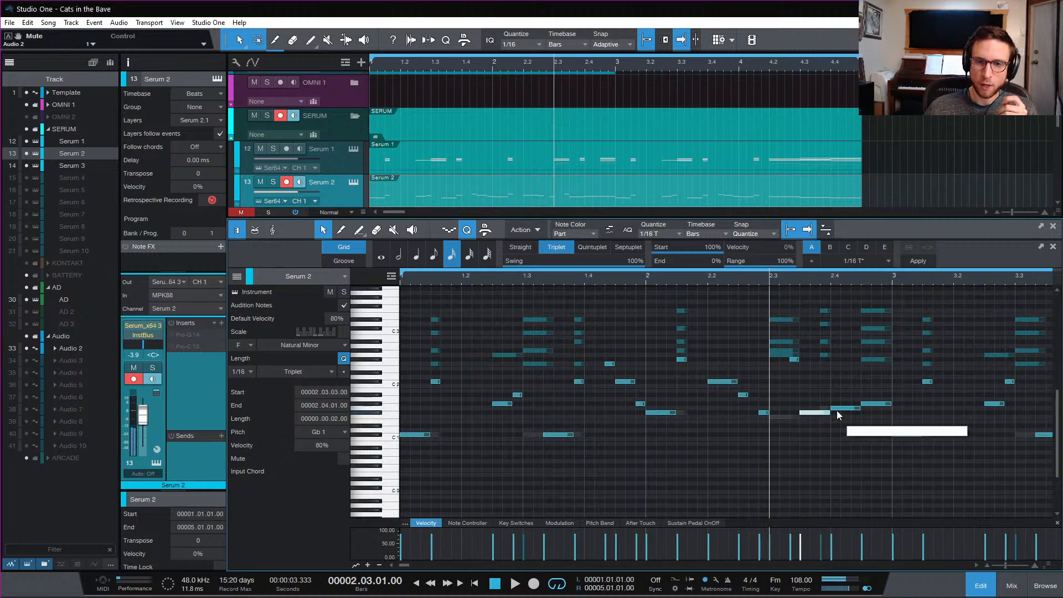
{"action": "left_click", "coordinate": [839, 409]}
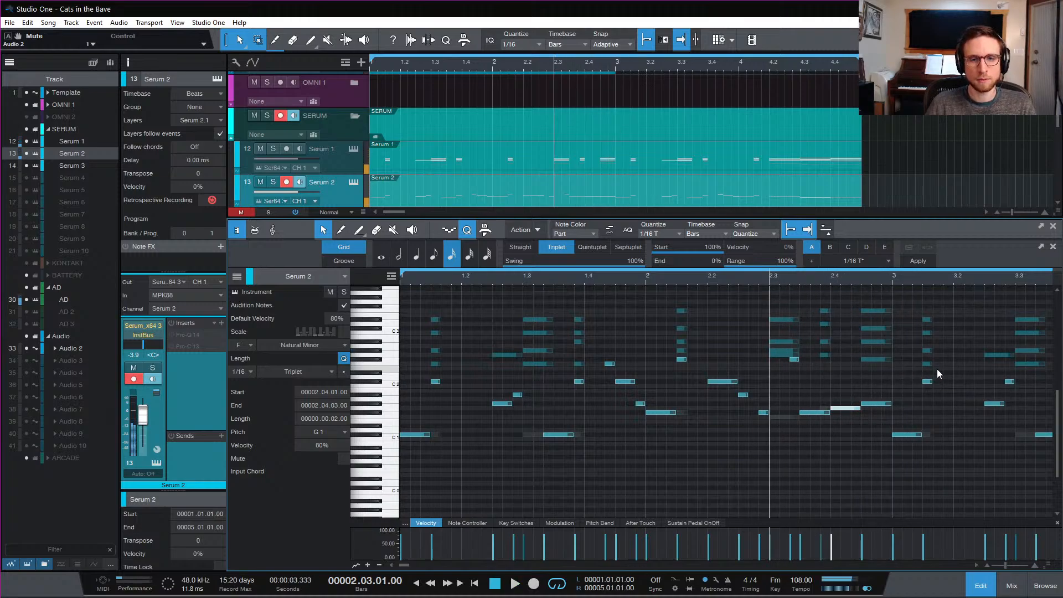
{"action": "key", "text": "space"}
{"action": "key", "text": "space"}
{"action": "key", "text": "space"}
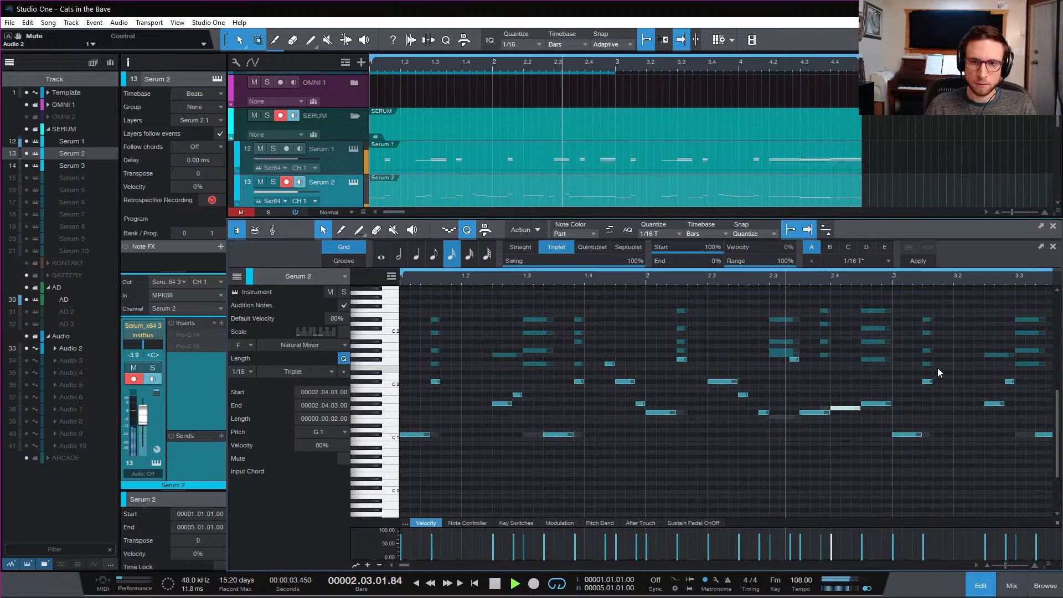
{"action": "key", "text": "space"}
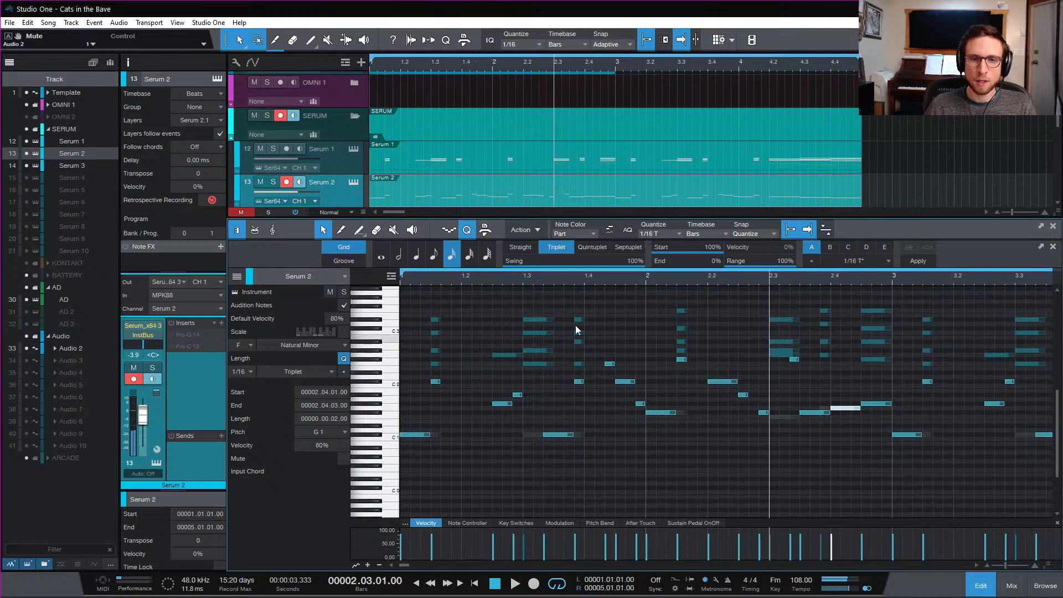
Play the Serum 2 line repeatedly from bar 1 to review its opening phrase
{"action": "key", "text": "Home"}
{"action": "key", "text": "space"}
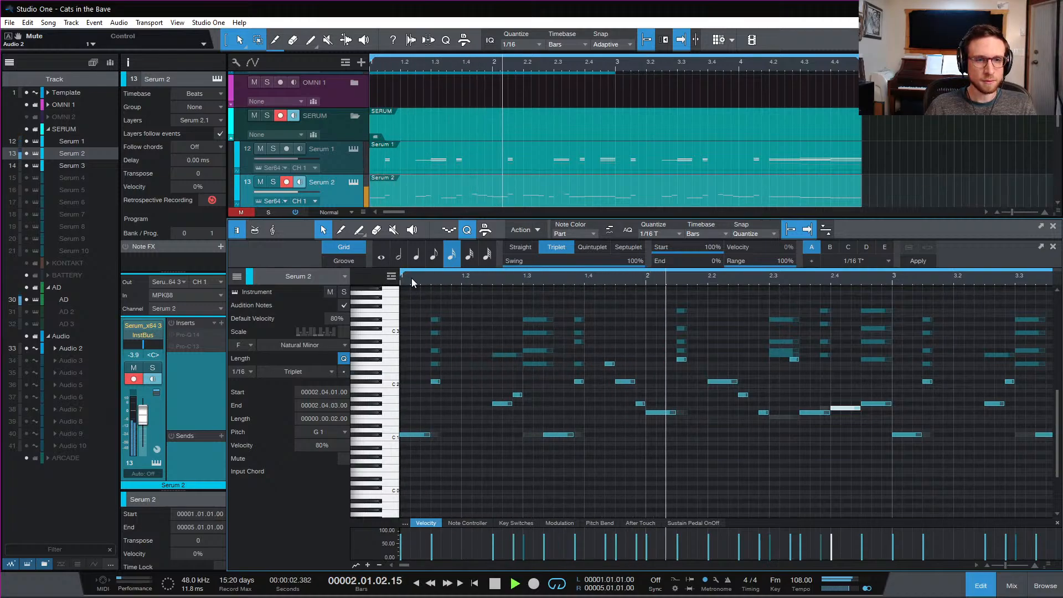
{"action": "key", "text": "Home"}
{"action": "key", "text": "Home"}
{"action": "left_click", "coordinate": [578, 410]}
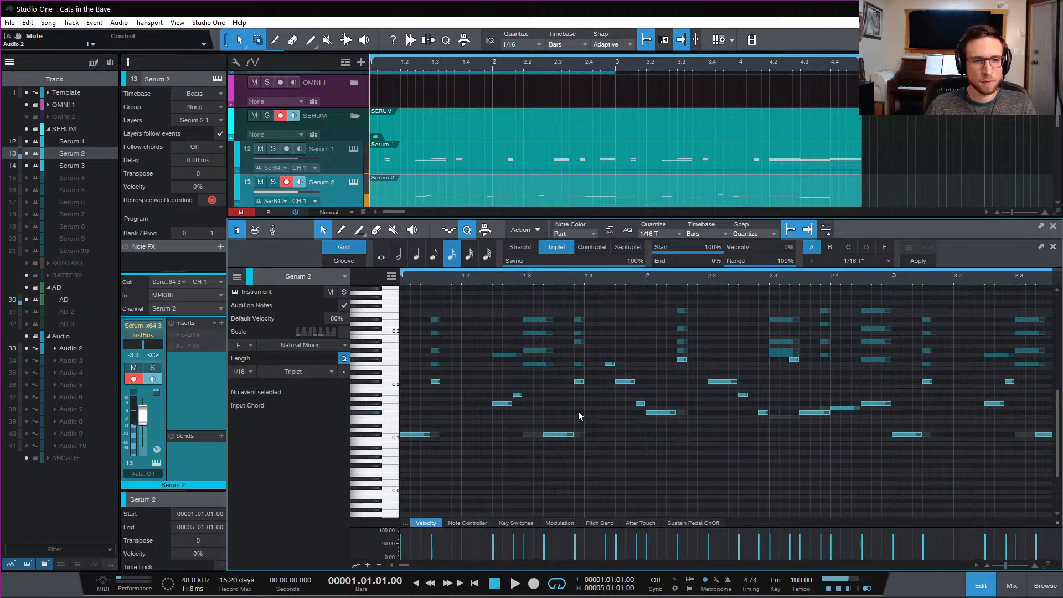
{"action": "key", "text": "space"}
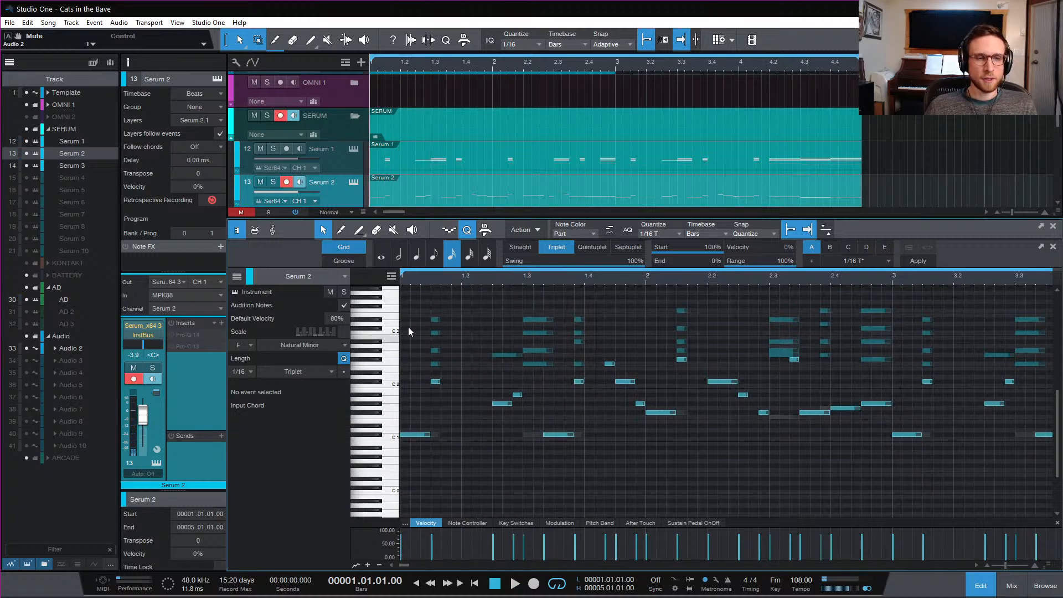
{"action": "key", "text": "space"}
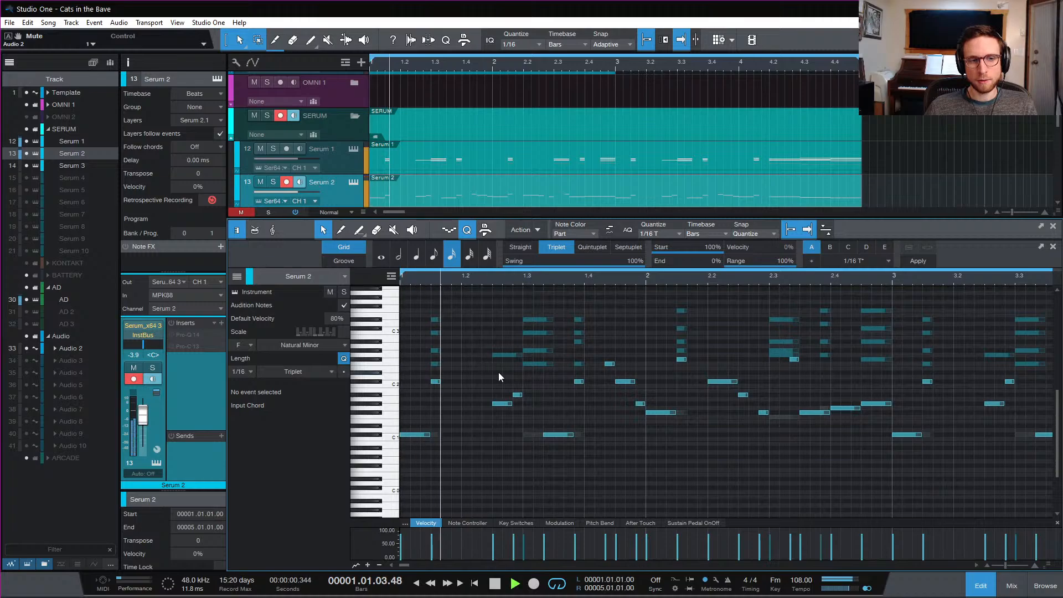
{"action": "key", "text": "space"}
{"action": "key", "text": "space"}
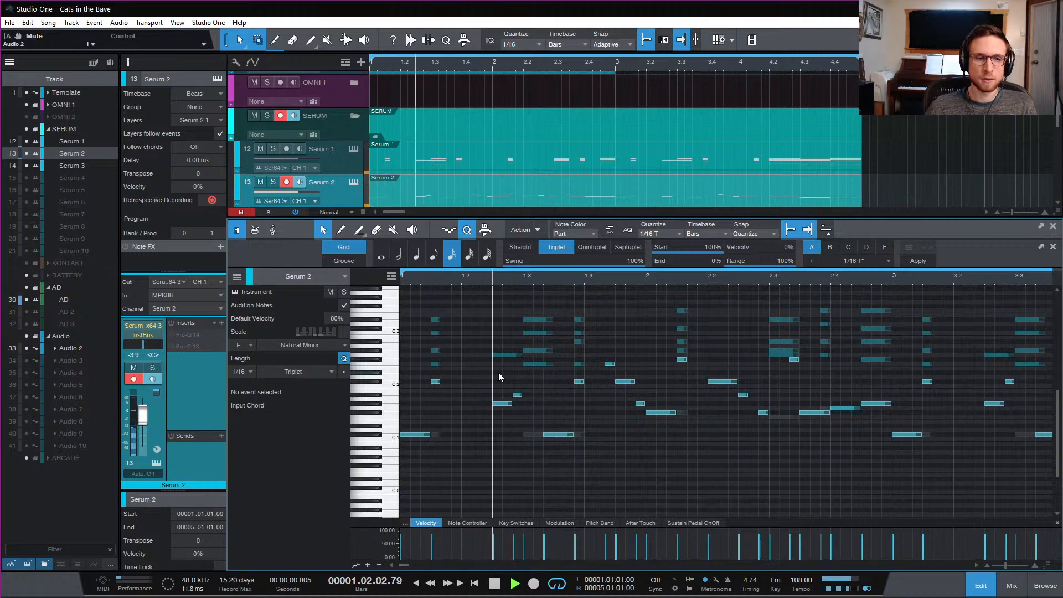
{"action": "key", "text": "space"}
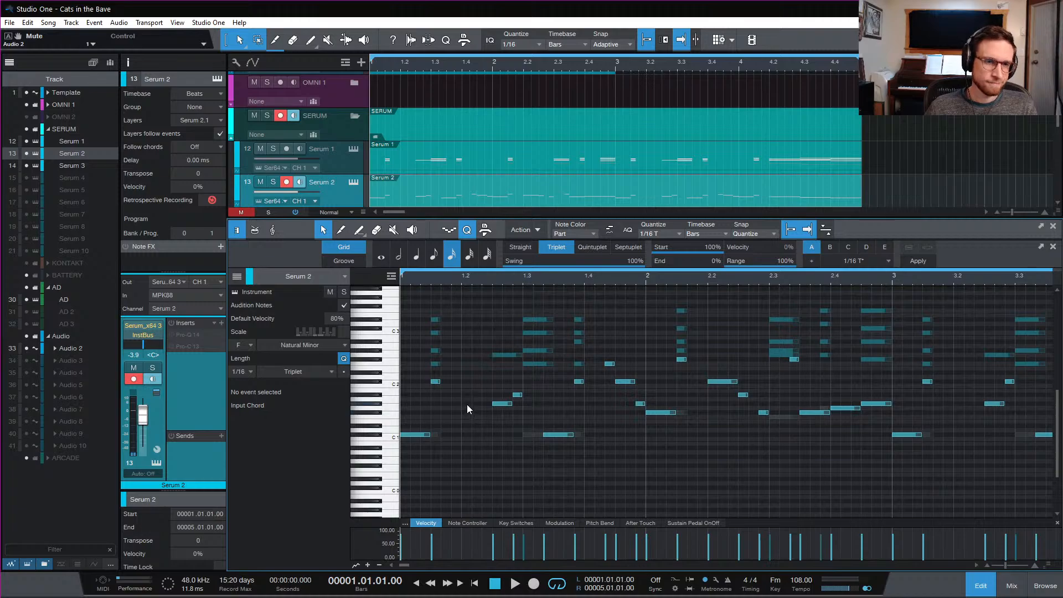
Try adding a short Ab1 note at 1.2, moving it to Db2 at 1.02.02.33 and playing it back, and undo the addition
{"action": "double_click", "coordinate": [467, 403]}
{"action": "key", "text": "space"}
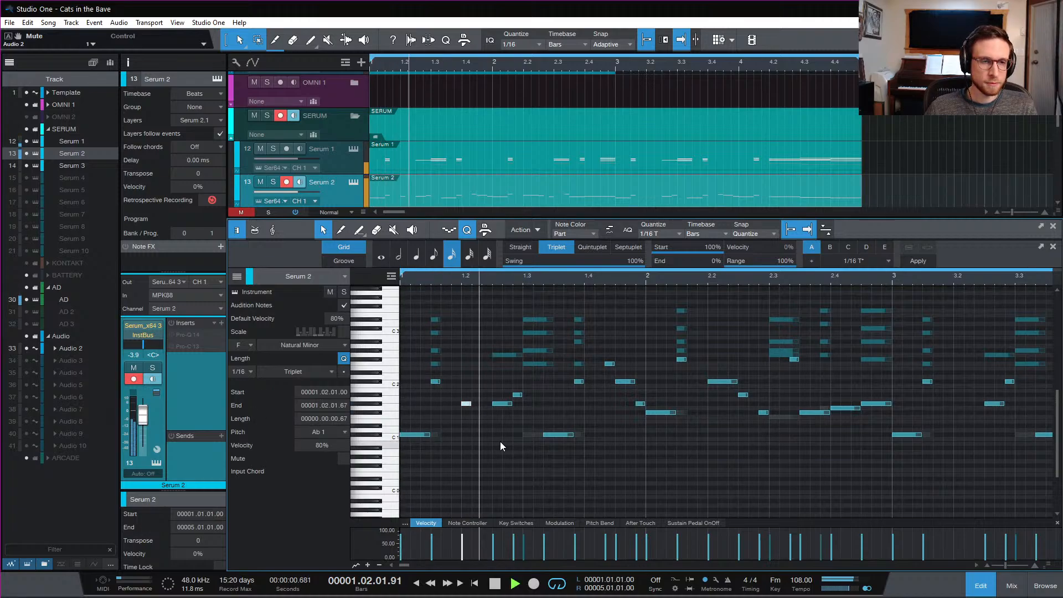
{"action": "key", "text": "space"}
{"action": "left_click_drag", "start_coordinate": [468, 404], "coordinate": [487, 382]}
{"action": "key", "text": "space"}
{"action": "key", "text": "space"}
{"action": "key", "text": "space"}
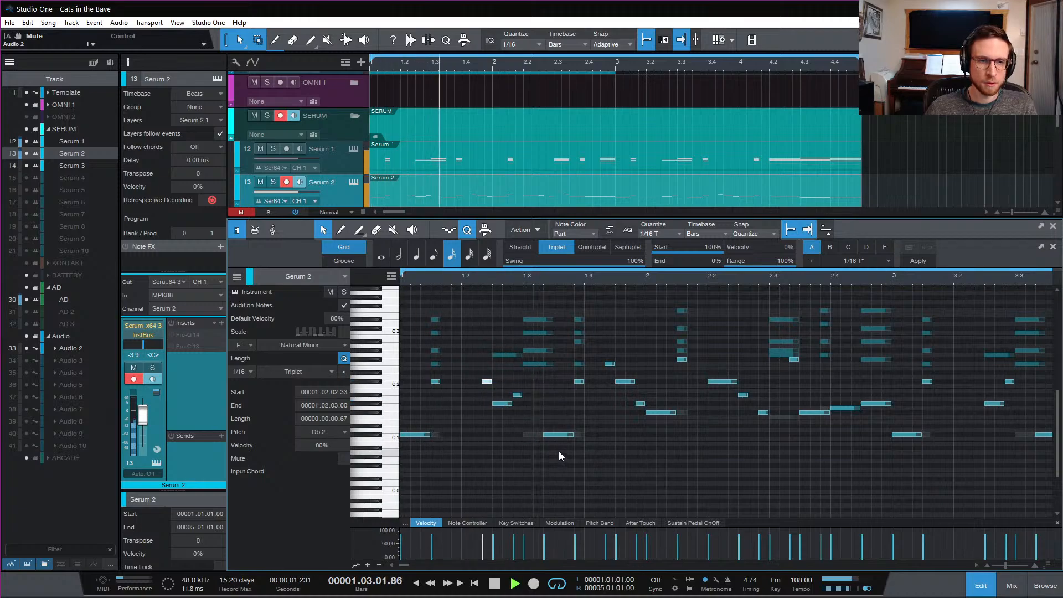
{"action": "key", "text": "space"}
{"action": "key", "text": "ctrl+z"}
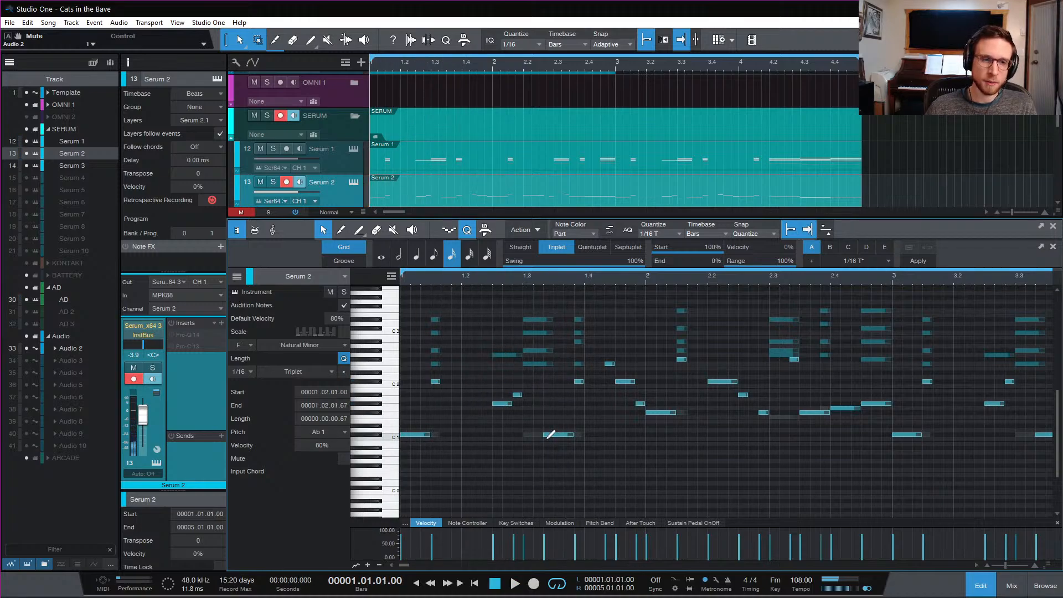
Play the line from bar 1, and replay the second bar several times from the start of bar 2
{"action": "key", "text": "space"}
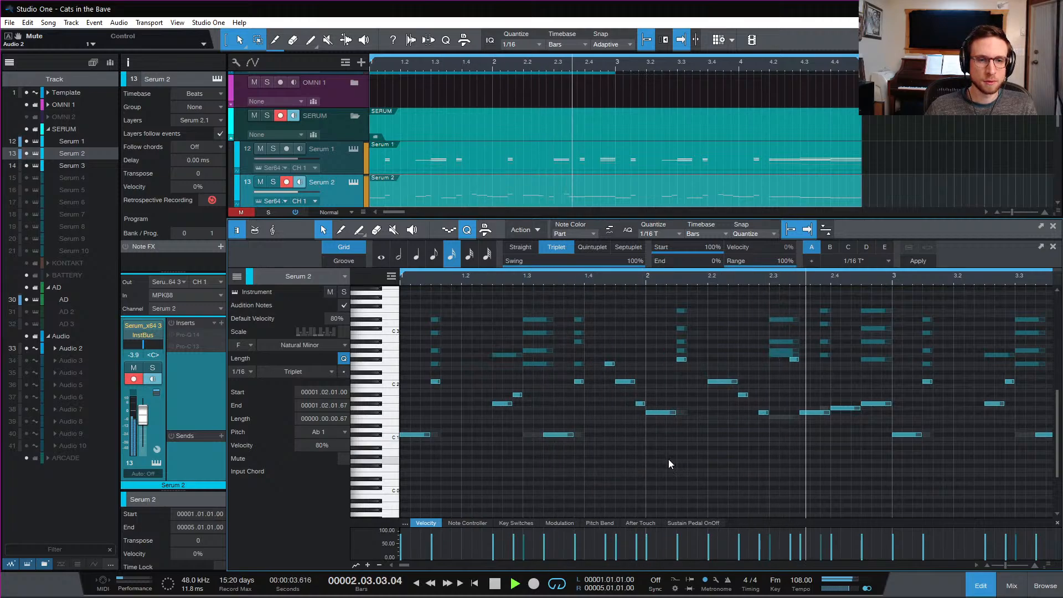
{"action": "key", "text": "space"}
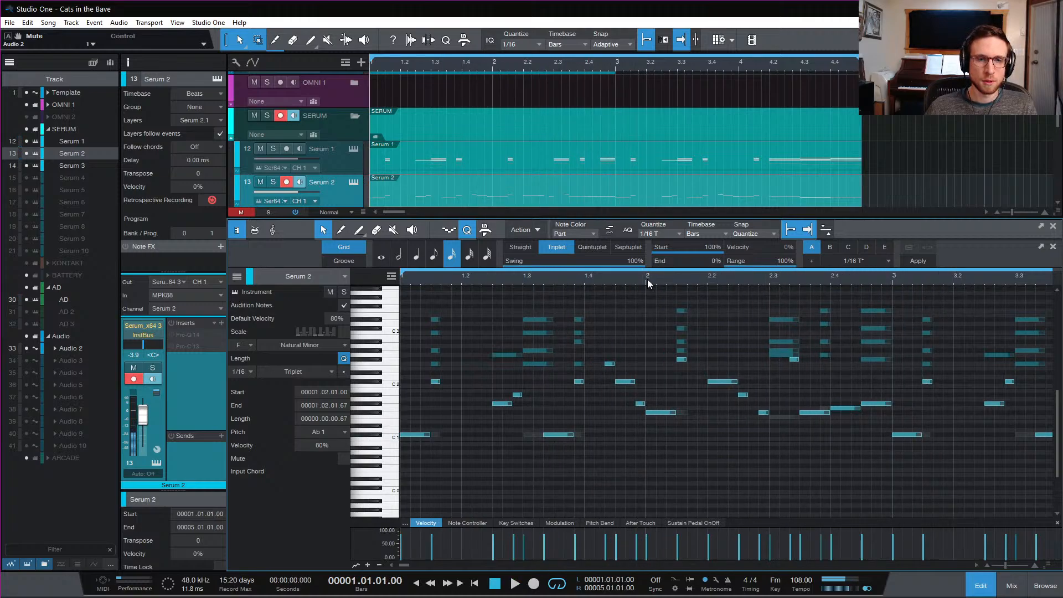
{"action": "left_click", "coordinate": [646, 280]}
{"action": "key", "text": "space"}
{"action": "key", "text": "space"}
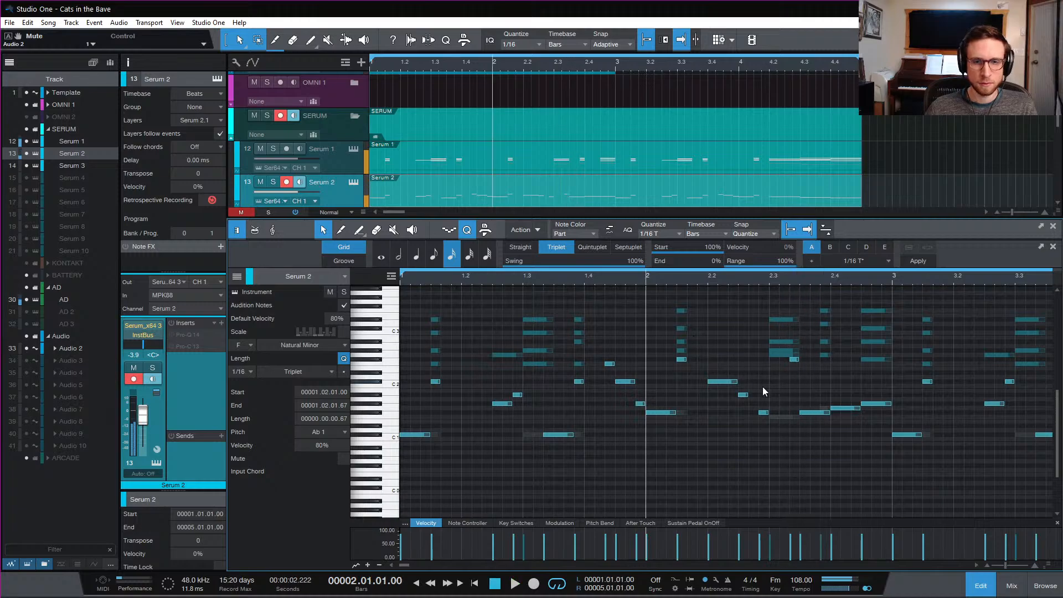
{"action": "key", "text": "space"}
{"action": "key", "text": "space"}
{"action": "key", "text": "space"}
{"action": "key", "text": "space"}
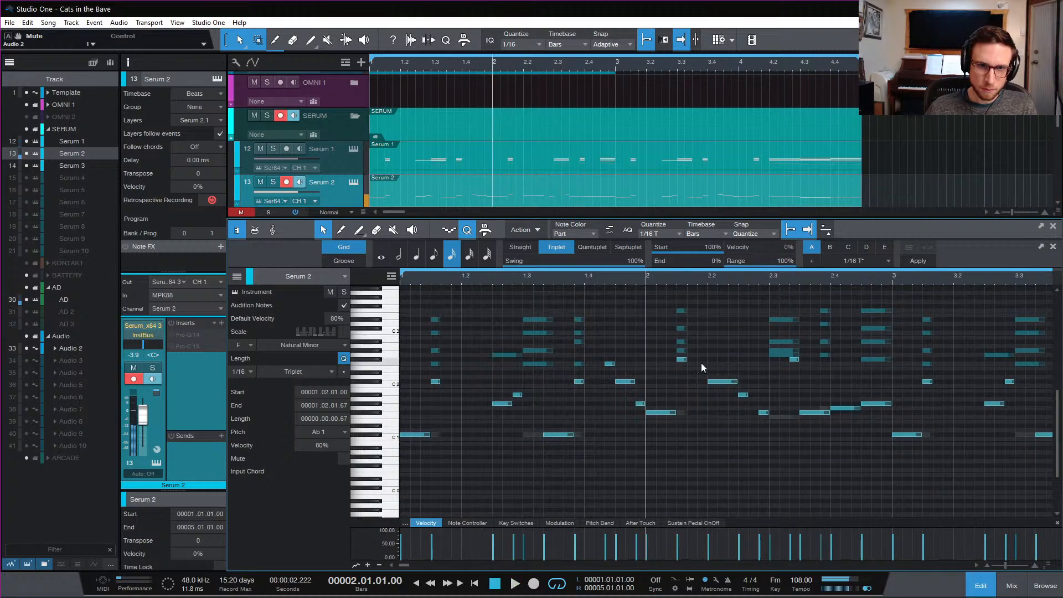
{"action": "key", "text": "space"}
{"action": "key", "text": "space"}
{"action": "key", "text": "space"}
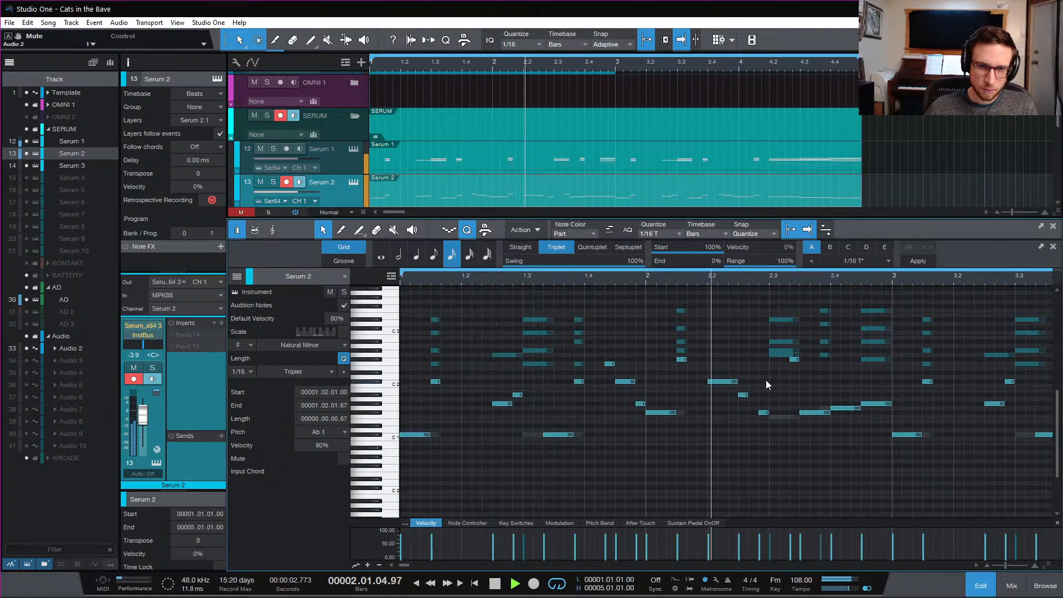
{"action": "key", "text": "space"}
{"action": "left_click", "coordinate": [763, 383]}
{"action": "key", "text": "space"}
{"action": "key", "text": "space"}
Try lowering the Db2 note at beat 2.2 to C2 and play the phrase from bar 2
{"action": "left_click", "coordinate": [721, 383]}
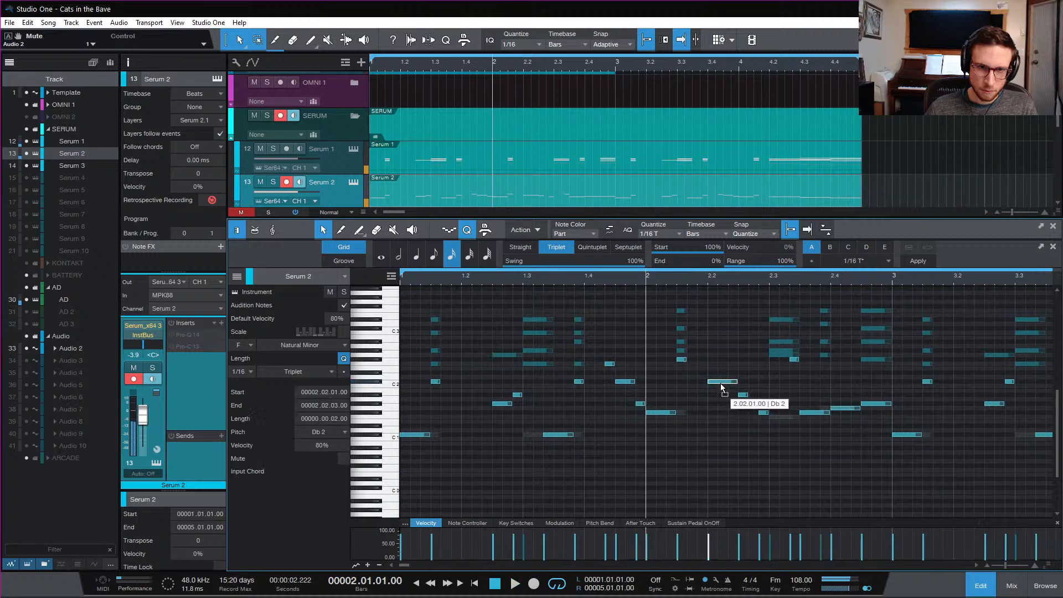
{"action": "left_click_drag", "start_coordinate": [720, 384], "coordinate": [721, 388]}
{"action": "key", "text": "space"}
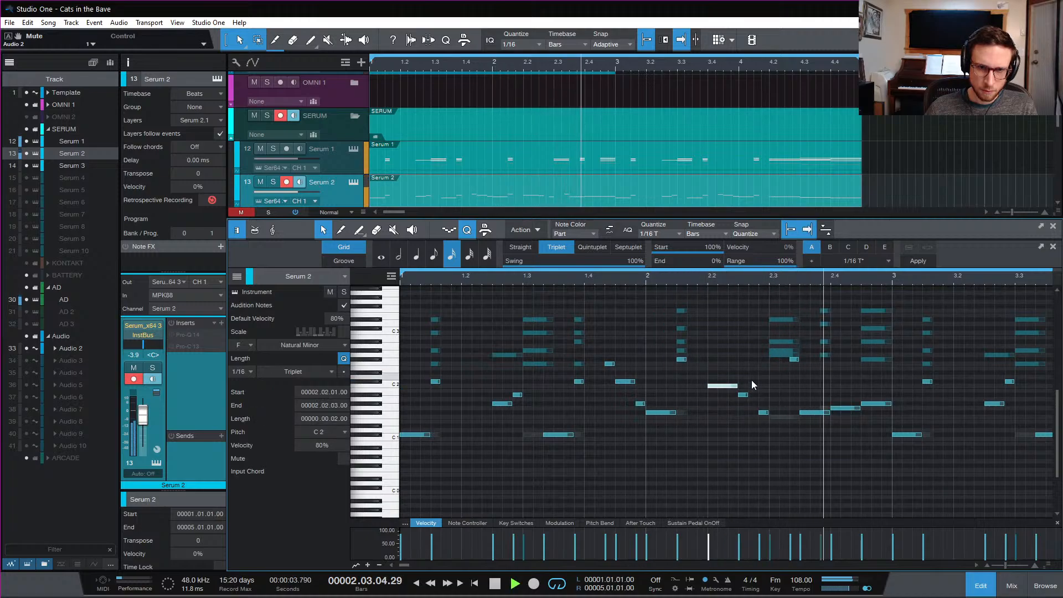
{"action": "key", "text": "space"}
{"action": "key", "text": "space"}
{"action": "left_click", "coordinate": [736, 420]}
{"action": "key", "text": "space"}
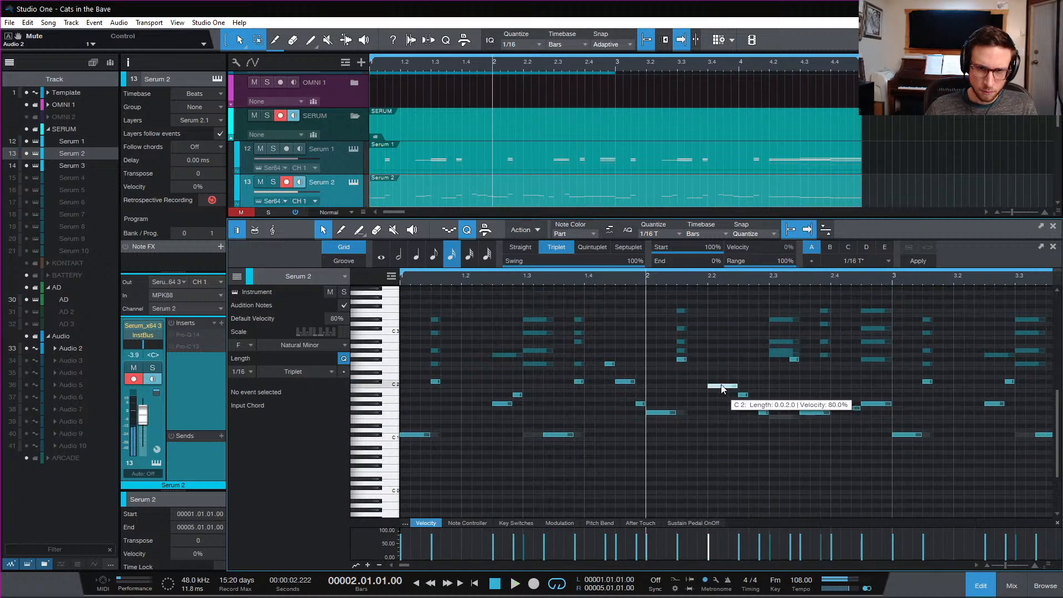
Raise the note at beat 2.2 to Eb2 and the short note following it to Db2, and play from bar 2
{"action": "left_click_drag", "start_coordinate": [723, 388], "coordinate": [743, 382]}
{"action": "left_click", "coordinate": [765, 416]}
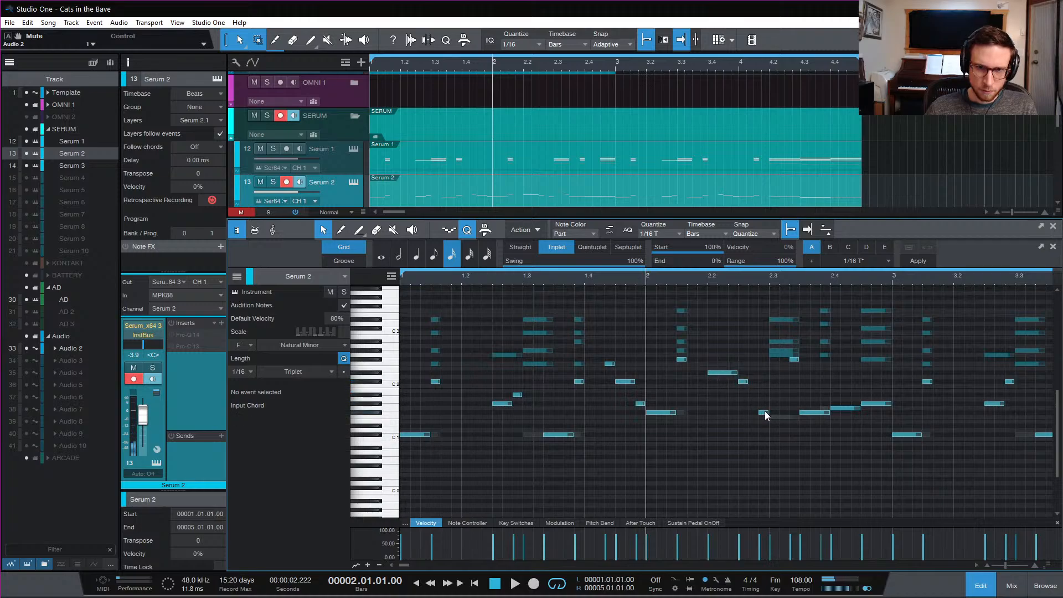
{"action": "left_click", "coordinate": [765, 413]}
{"action": "key", "text": "space"}
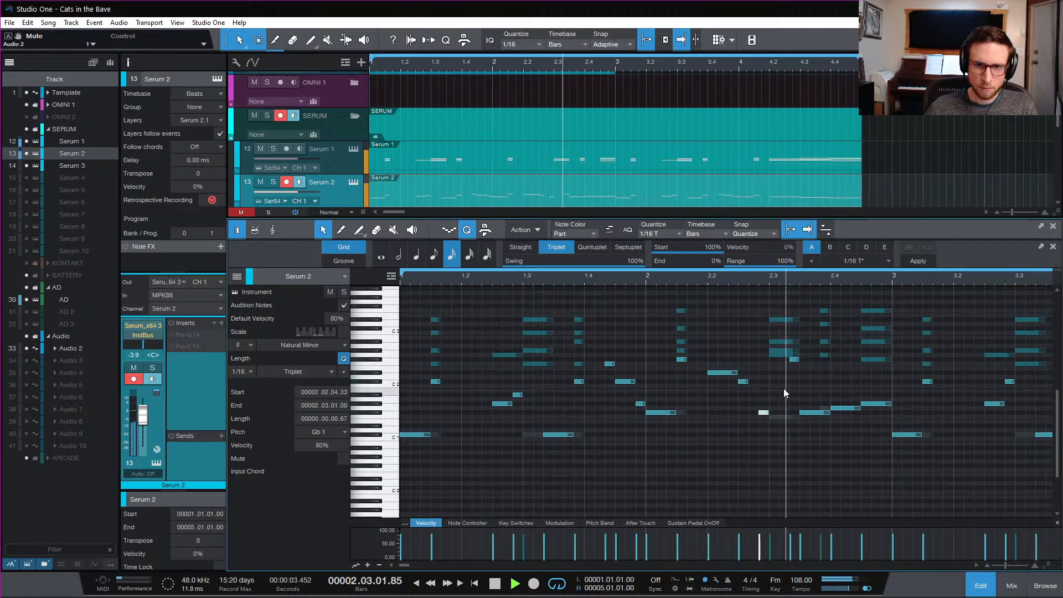
Lower the short note at 2.03.02.33 to F2 and the long note at 2.03.03.00 to F1, checking them in playback from bar 2
{"action": "left_click_drag", "start_coordinate": [794, 360], "coordinate": [795, 364]}
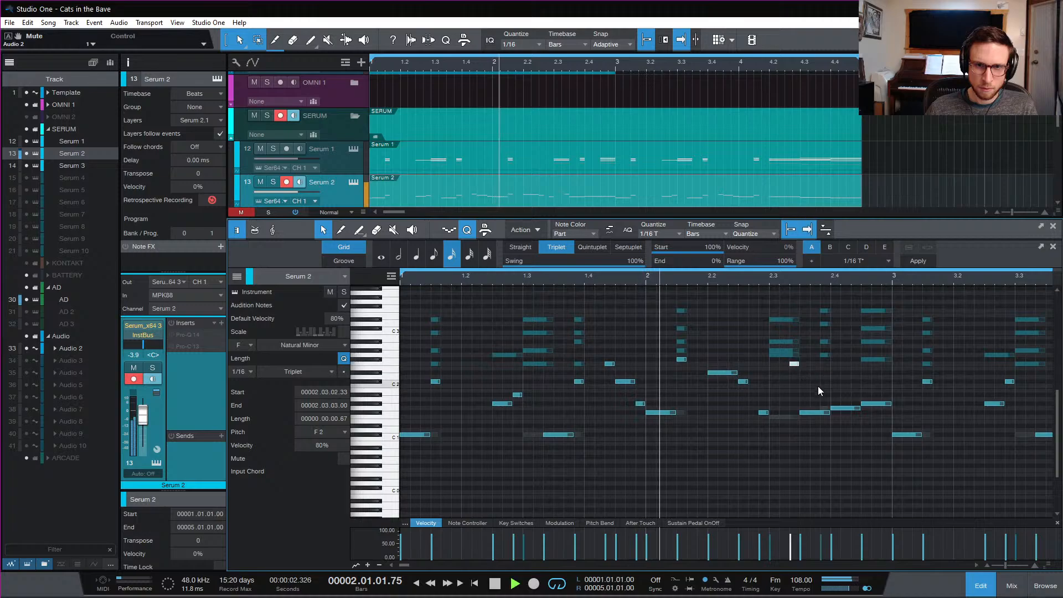
{"action": "left_click_drag", "start_coordinate": [813, 413], "coordinate": [813, 417]}
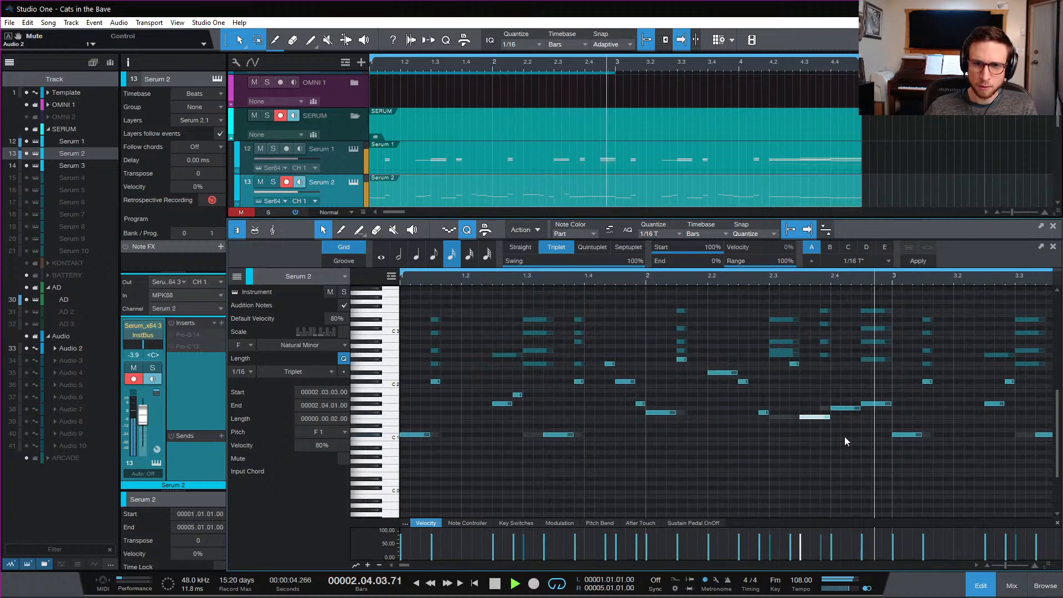
{"action": "key", "text": "space"}
{"action": "key", "text": "space"}
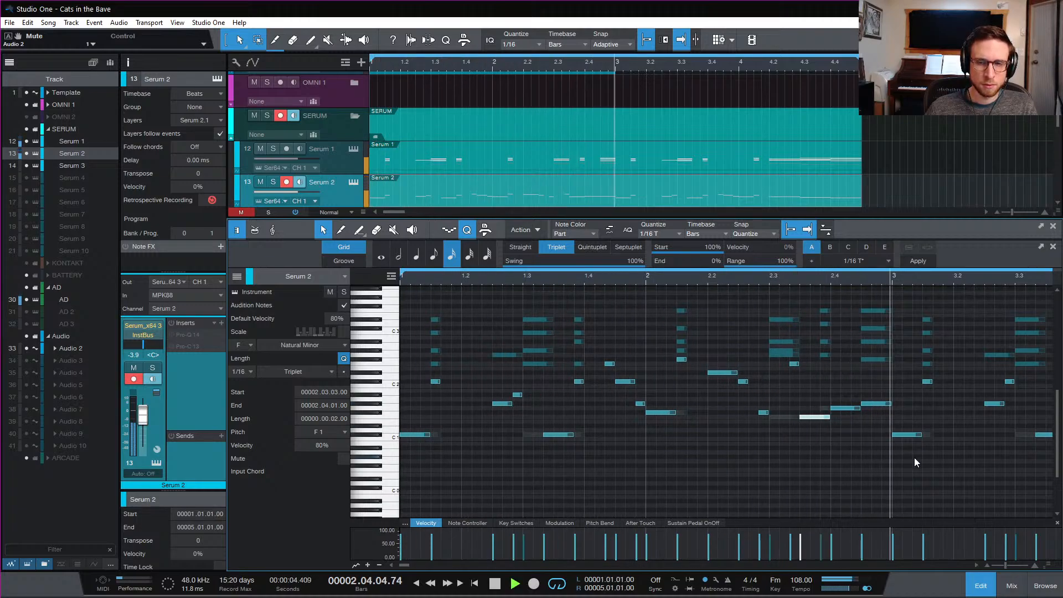
Clear the note selection and play the Serum 2 line from bar 3, restarting playback several times
{"action": "key", "text": "space"}
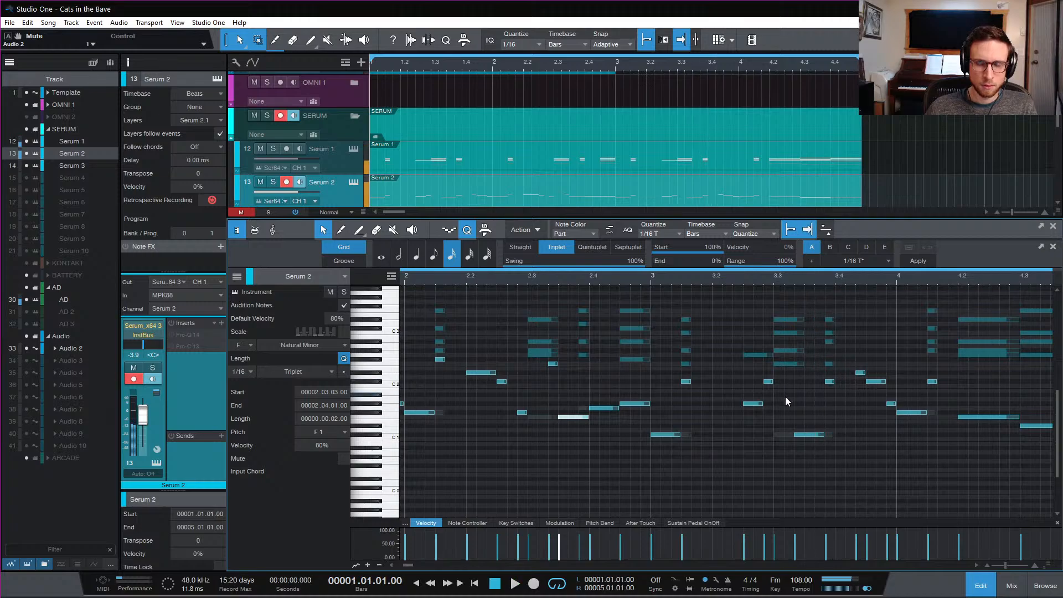
{"action": "left_click", "coordinate": [722, 403]}
{"action": "key", "text": "alt"}
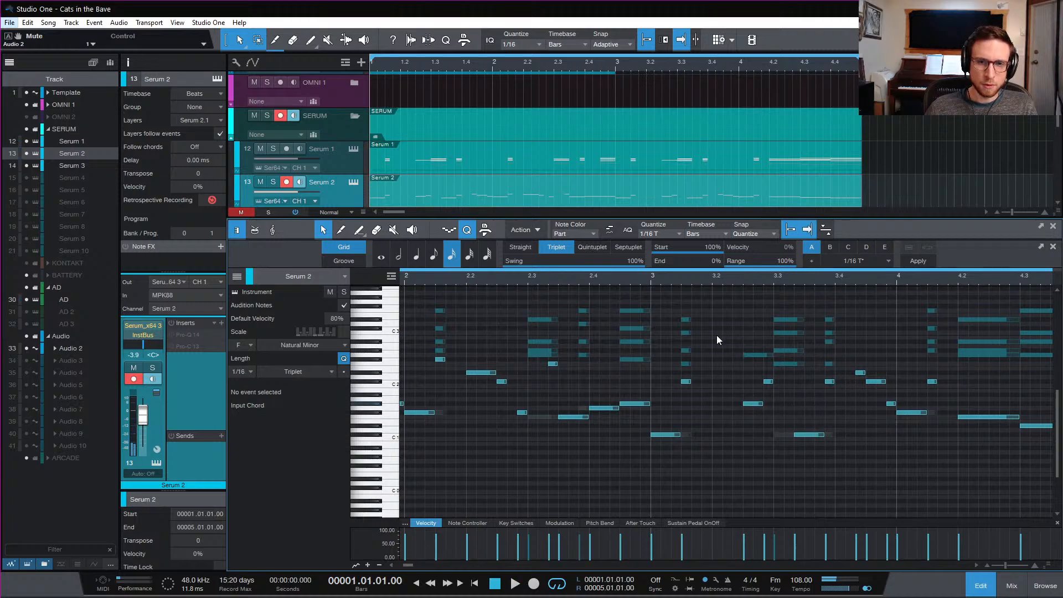
{"action": "left_click", "coordinate": [648, 278]}
{"action": "key", "text": "space"}
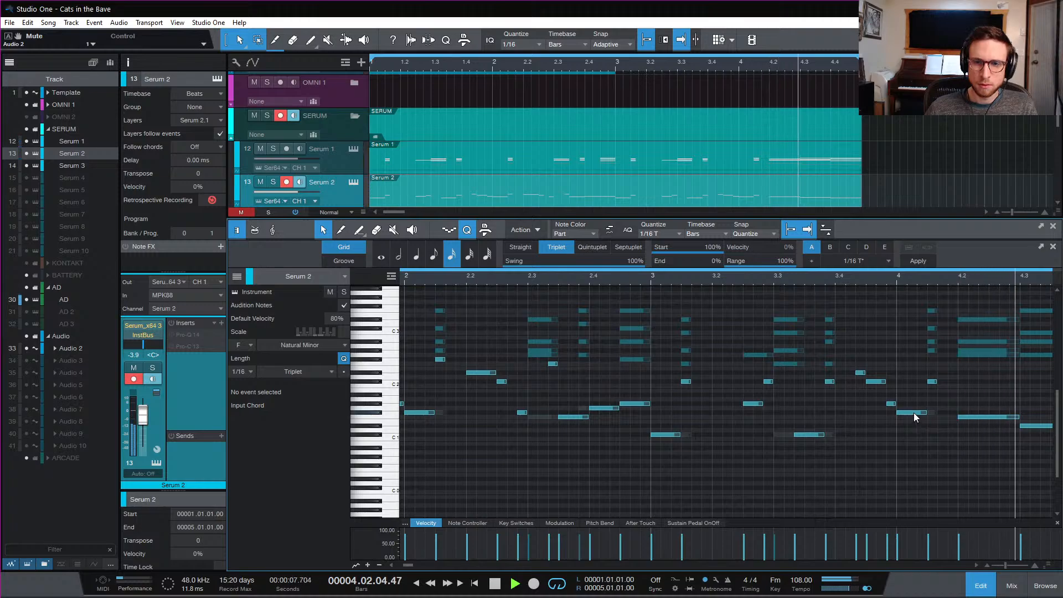
{"action": "key", "text": "space"}
{"action": "key", "text": "space"}
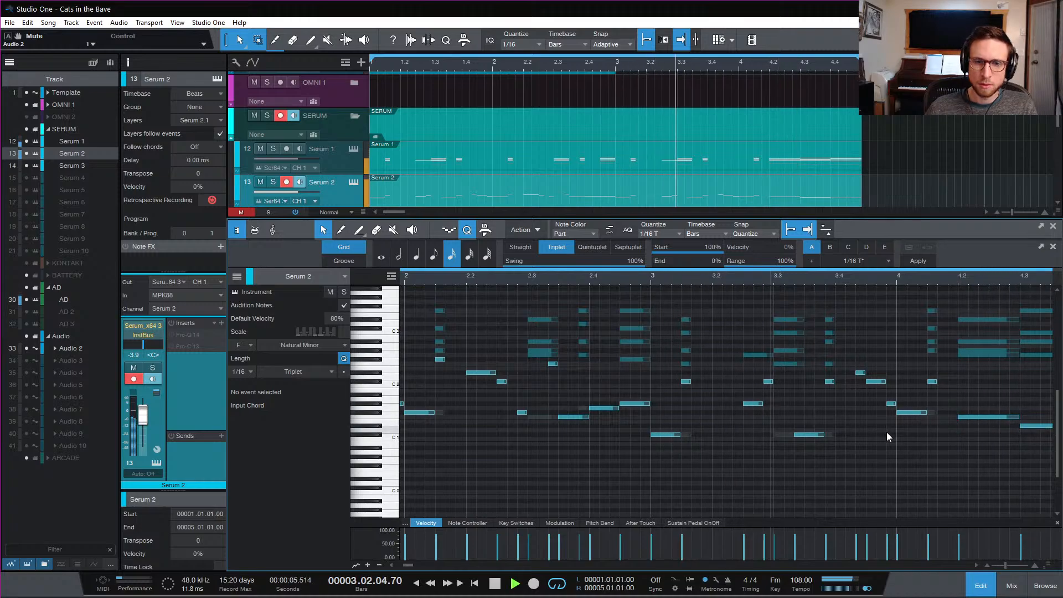
{"action": "key", "text": "space"}
{"action": "key", "text": "space"}
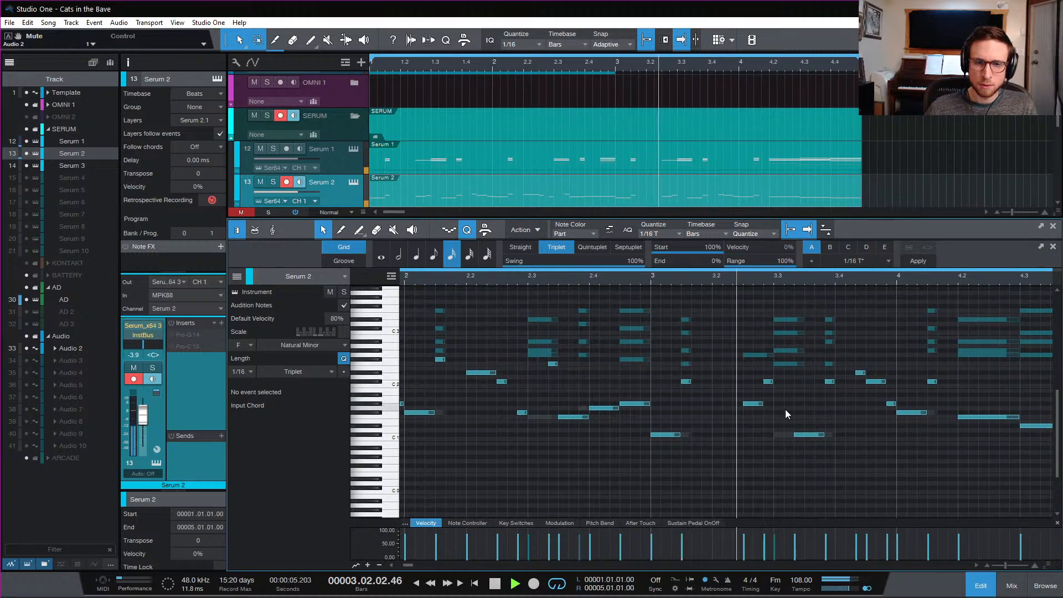
Raise the short note at 3.02.04.33 to Eb2 and play the phrase from bar 3
{"action": "key", "text": "space"}
{"action": "left_click_drag", "start_coordinate": [769, 383], "coordinate": [768, 372]}
{"action": "key", "text": "space"}
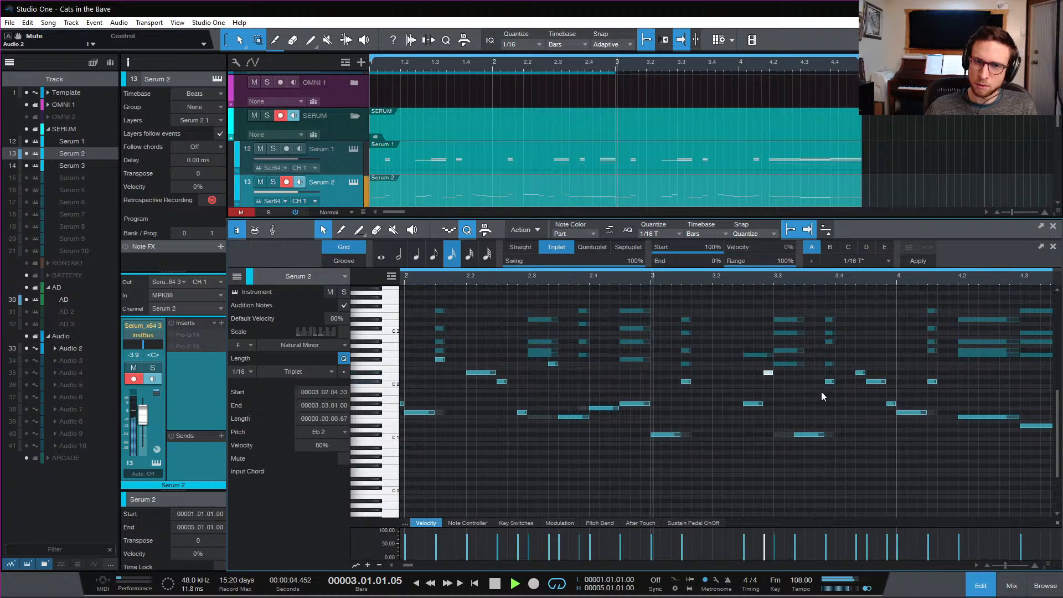
{"action": "left_click", "coordinate": [812, 408]}
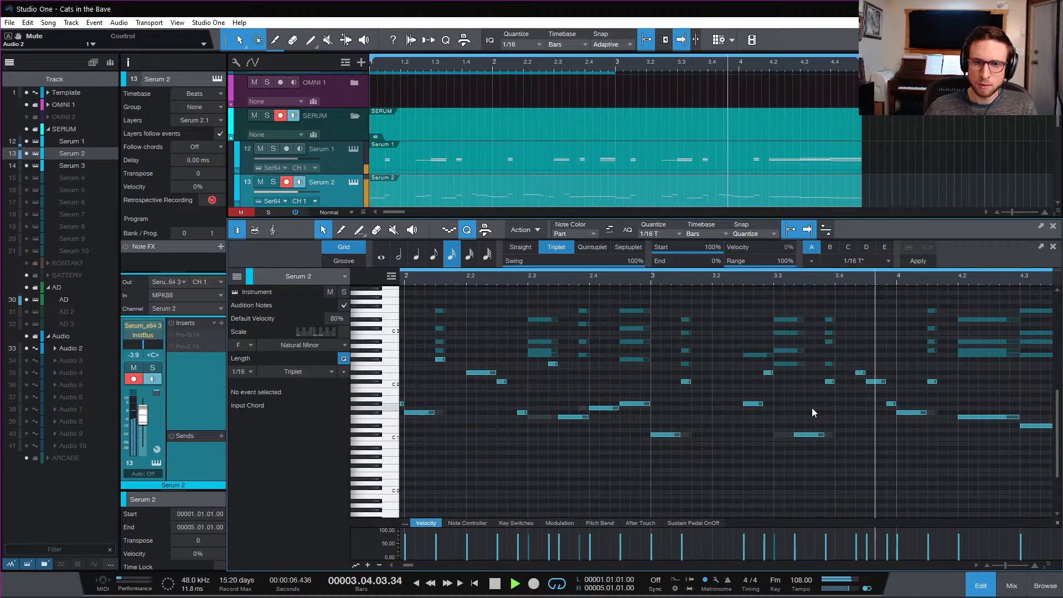
{"action": "key", "text": "space"}
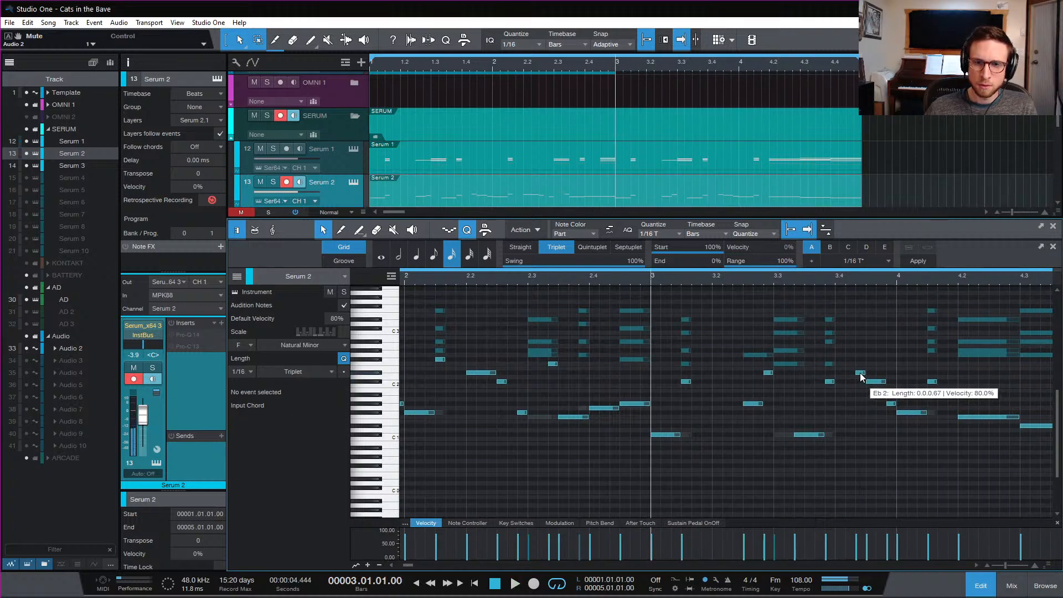
Raise the short Eb2 note just before 3.04.03.00 to F2 and play the line through bars 3 and 4
{"action": "left_click_drag", "start_coordinate": [860, 374], "coordinate": [862, 367]}
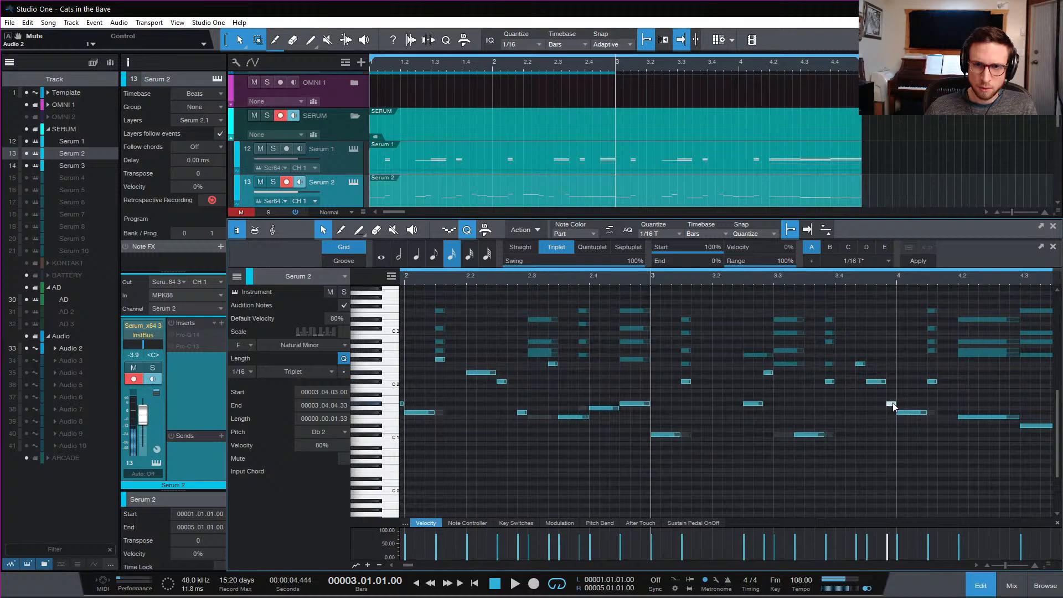
{"action": "key", "text": "space"}
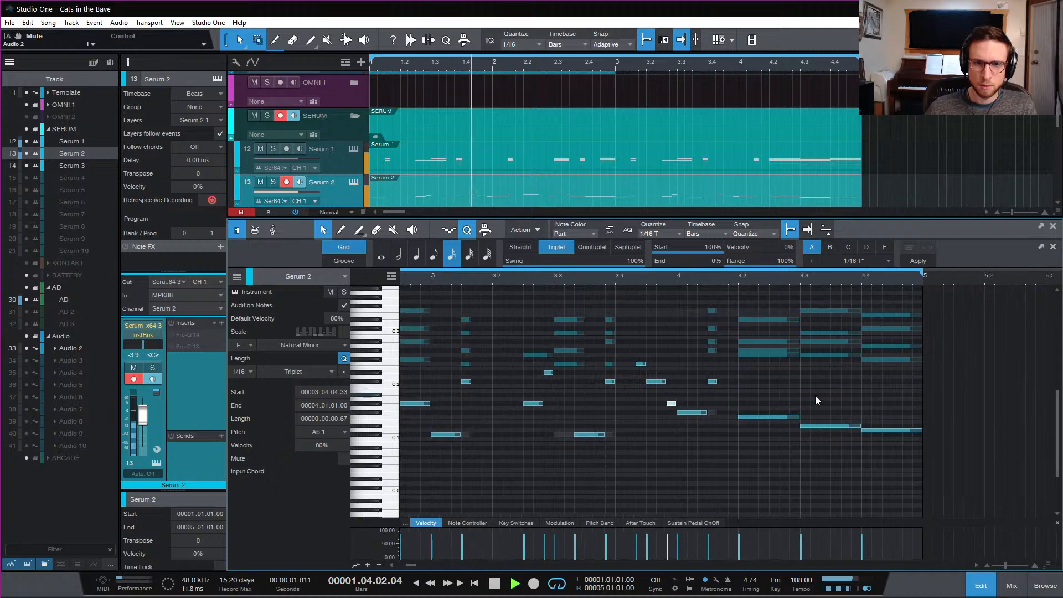
{"action": "left_click", "coordinate": [822, 396]}
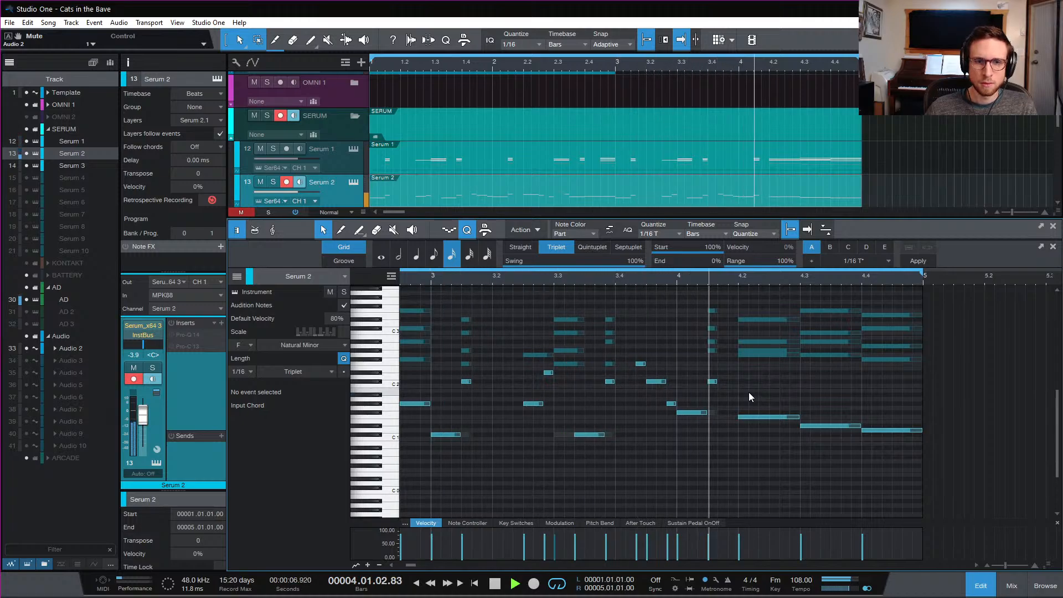
{"action": "key", "text": "space"}
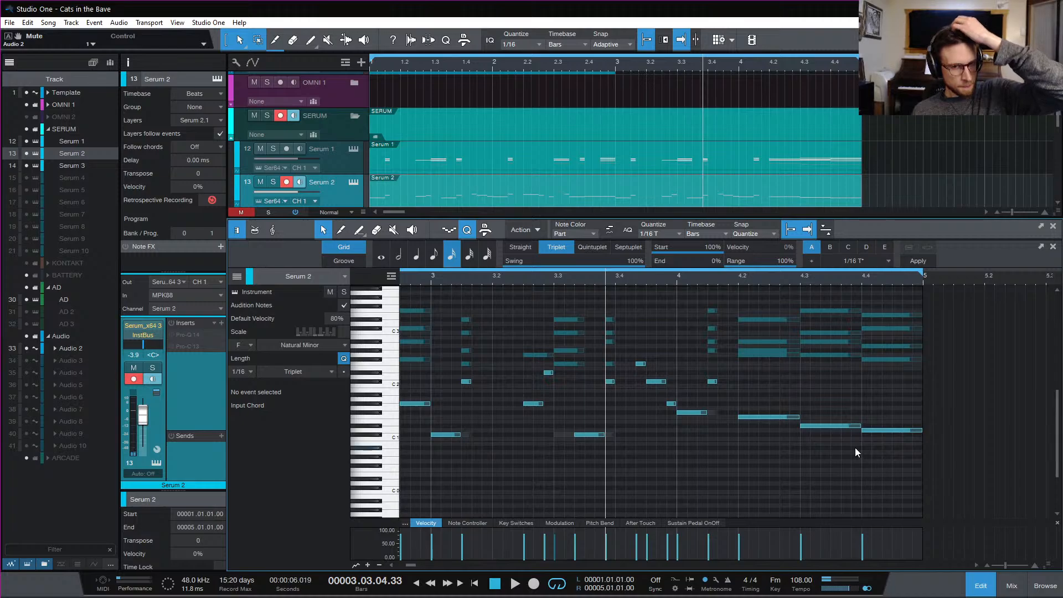
Open the Serum 1 part for editing, return to the song start, and record modulation during the last part of playback
{"action": "left_click", "coordinate": [981, 585]}
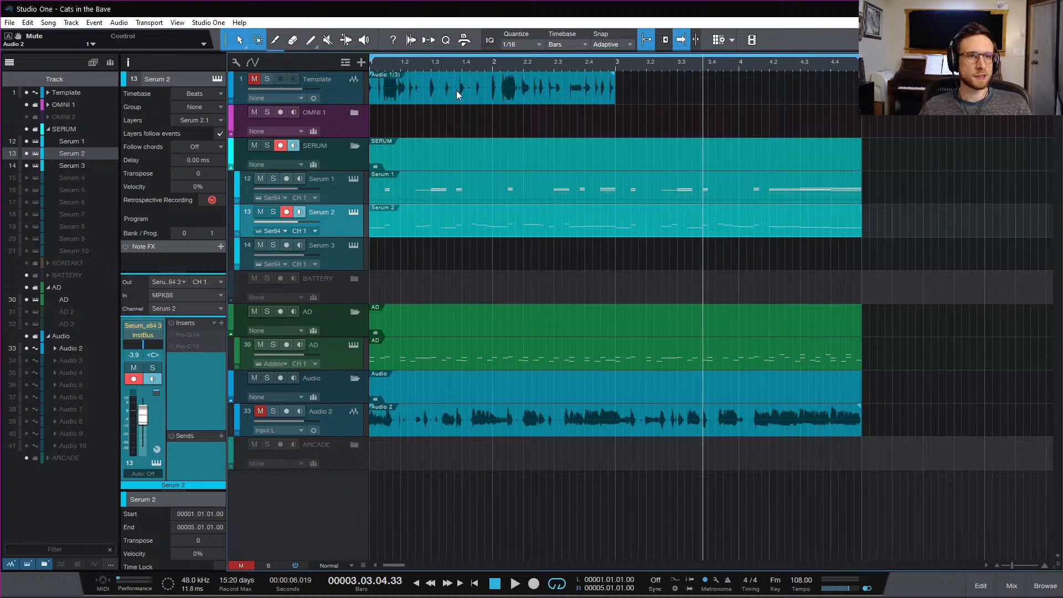
{"action": "key", "text": "comma"}
{"action": "double_click", "coordinate": [463, 191]}
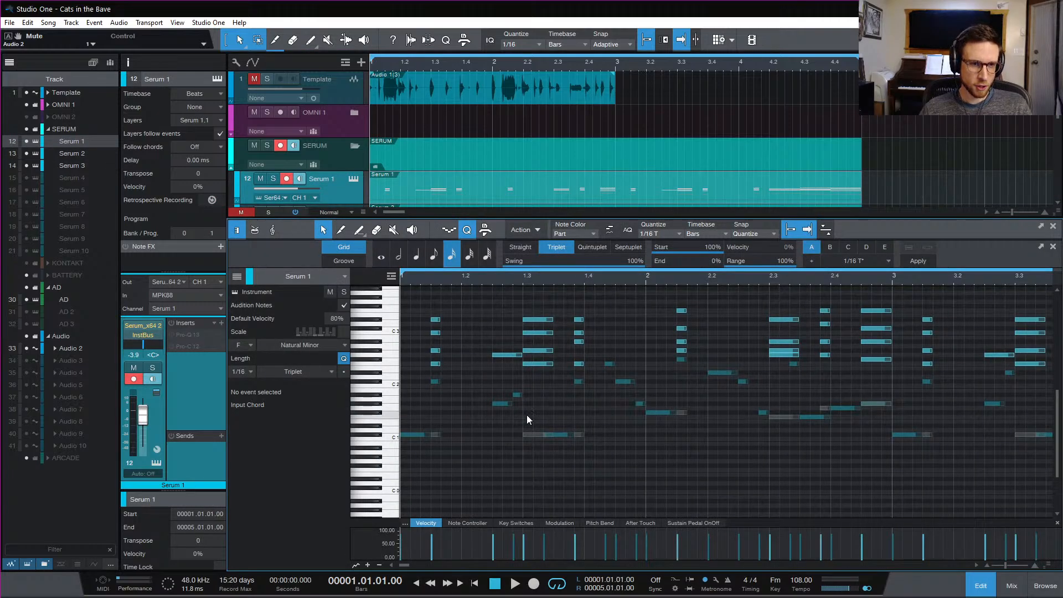
{"action": "key", "text": "space"}
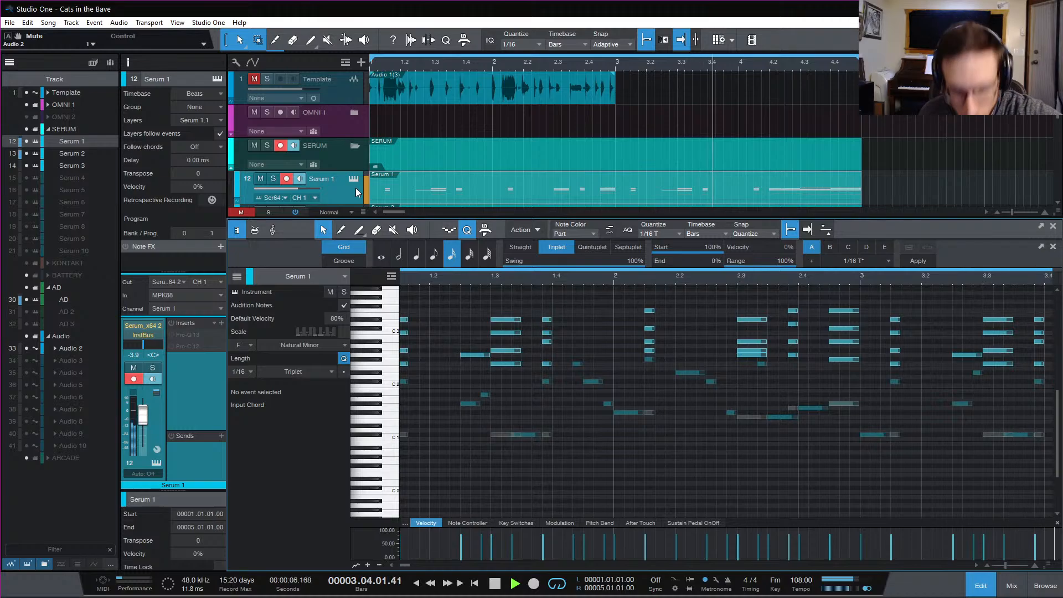
{"action": "key", "text": "KP_Multiply"}
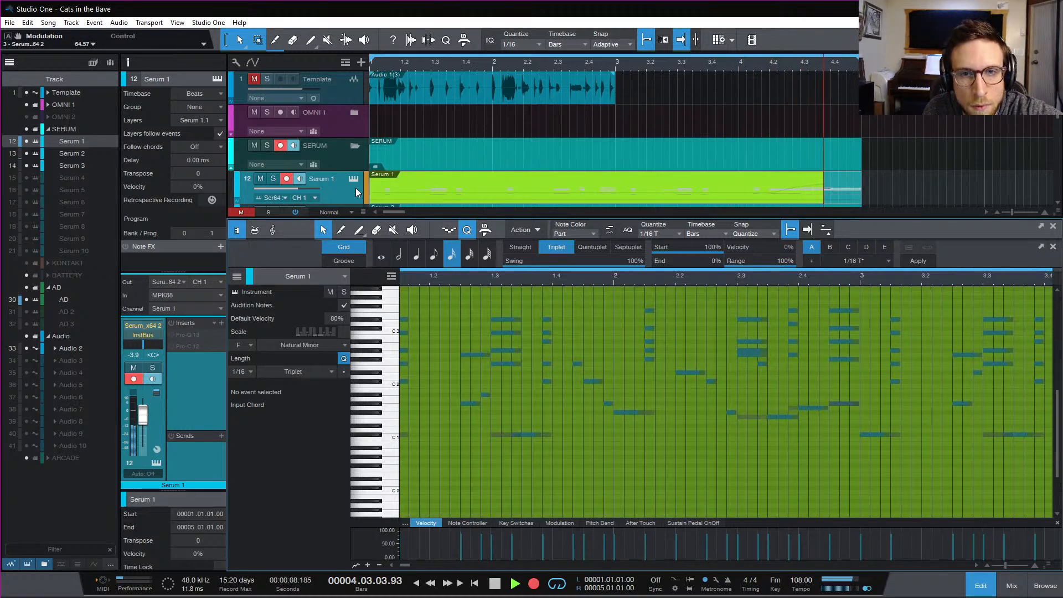
{"action": "key", "text": "space"}
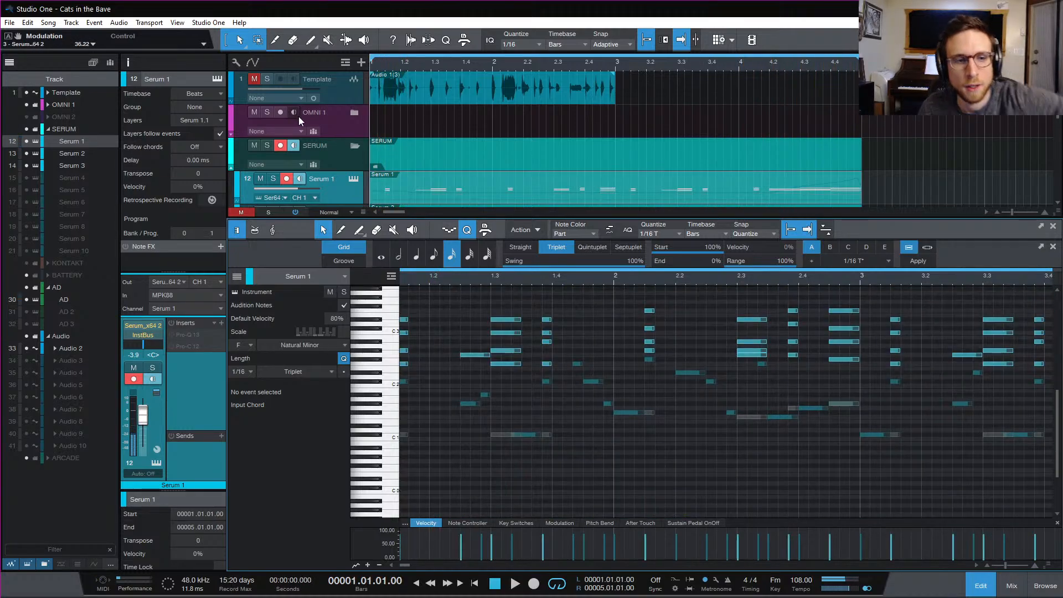
Show Serum 1's modulation data in an enlarged lane, flatten its opening points to a constant level, and play from bar 1
{"action": "left_click", "coordinate": [556, 524]}
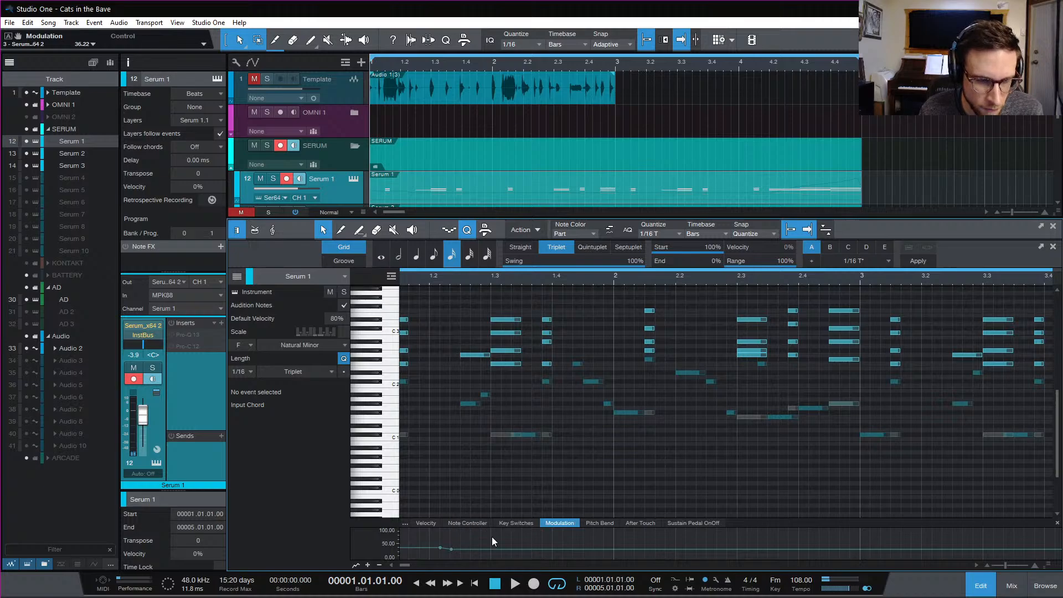
{"action": "scroll", "coordinate": [498, 538], "scroll_direction": "left", "scroll_amount": 2}
{"action": "left_click_drag", "start_coordinate": [798, 526], "coordinate": [609, 412]}
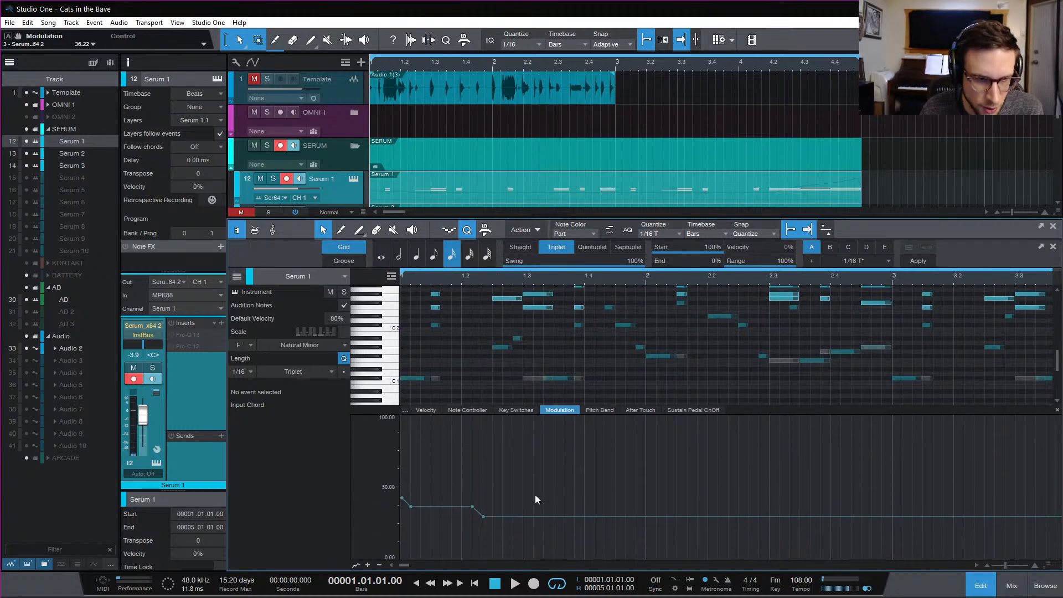
{"action": "left_click_drag", "start_coordinate": [484, 519], "coordinate": [393, 513]}
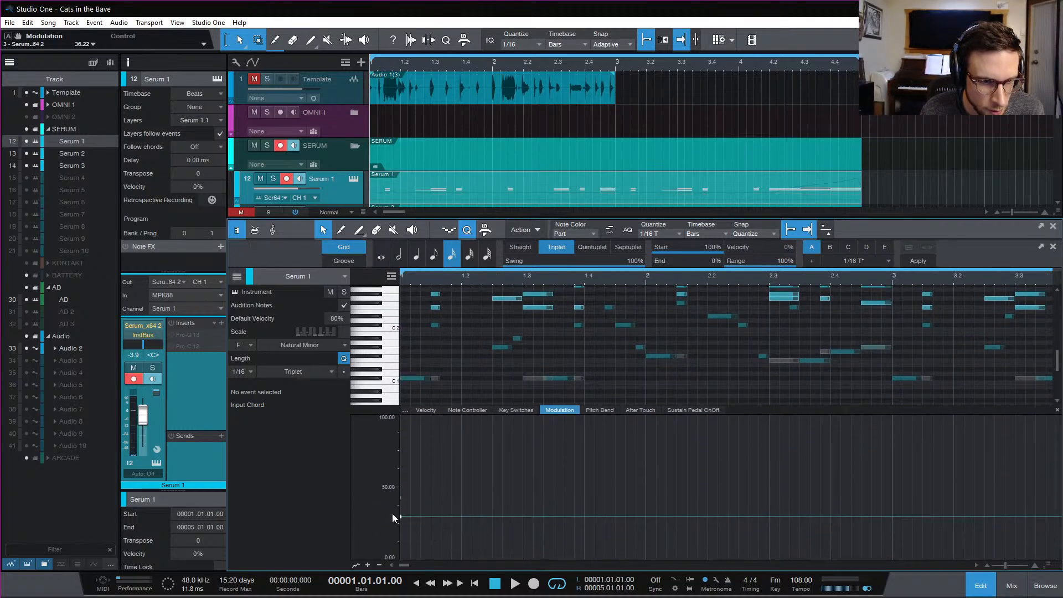
{"action": "key", "text": "space"}
{"action": "key", "text": "space"}
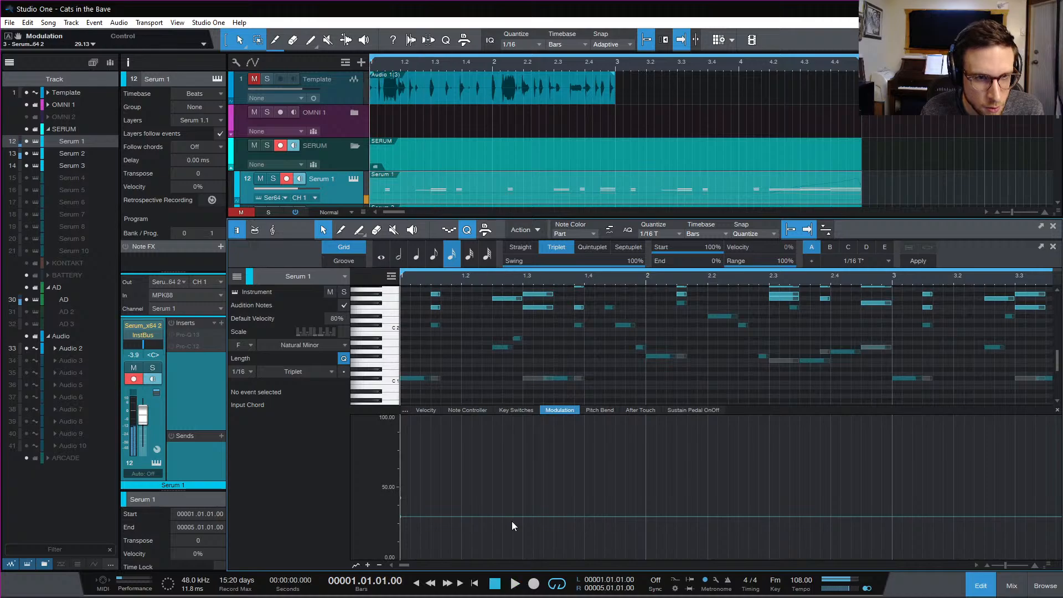
Shape a modulation swell from beat 1.3 to bar 2 with a curved rise to 100, a short hold and a fall, and audition it
{"action": "left_click", "coordinate": [523, 517]}
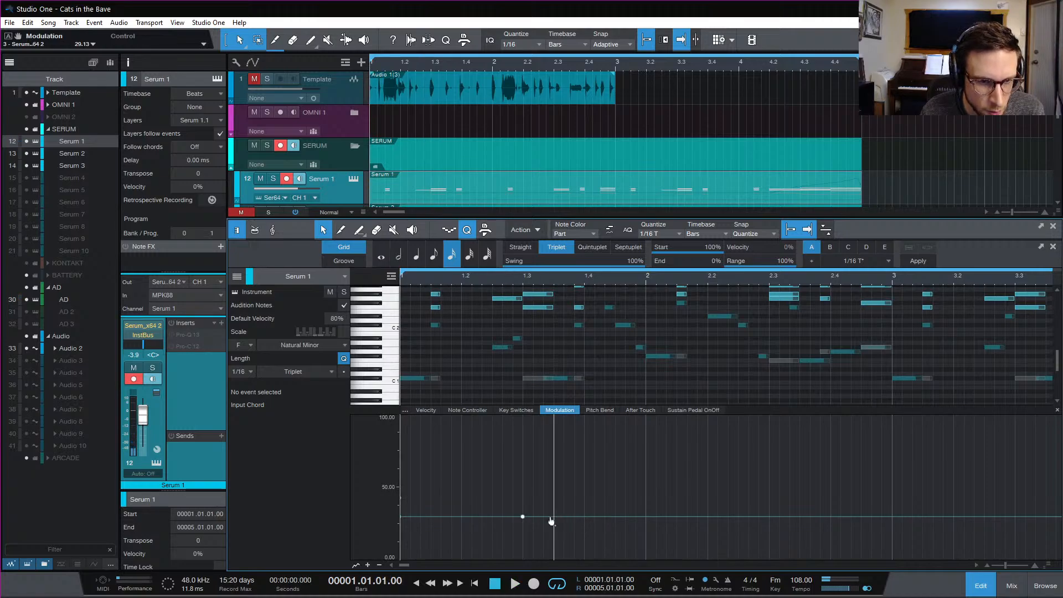
{"action": "left_click_drag", "start_coordinate": [551, 521], "coordinate": [648, 523]}
{"action": "key", "text": "space"}
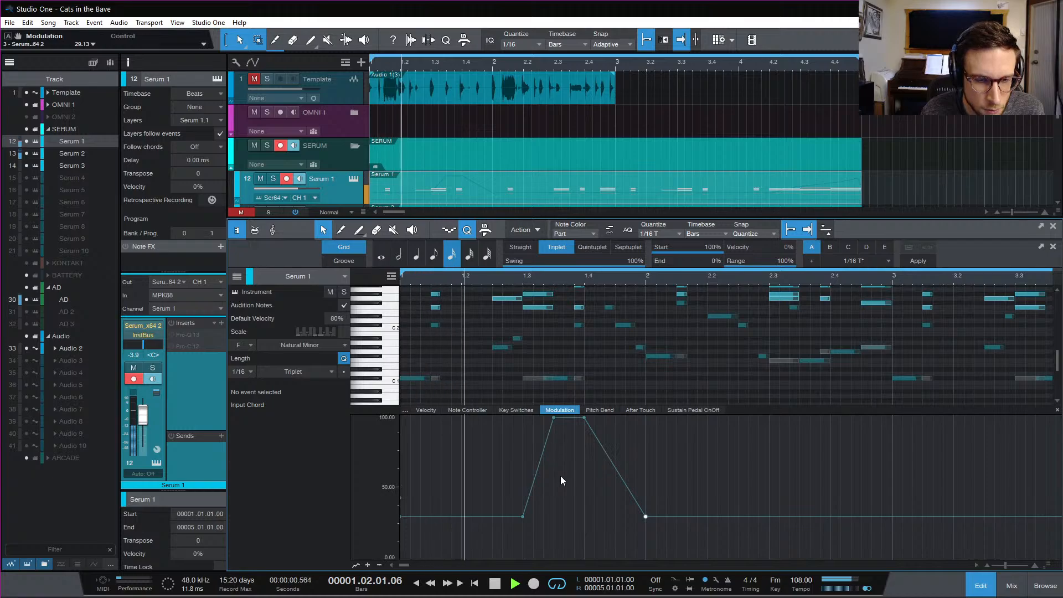
{"action": "key", "text": "space"}
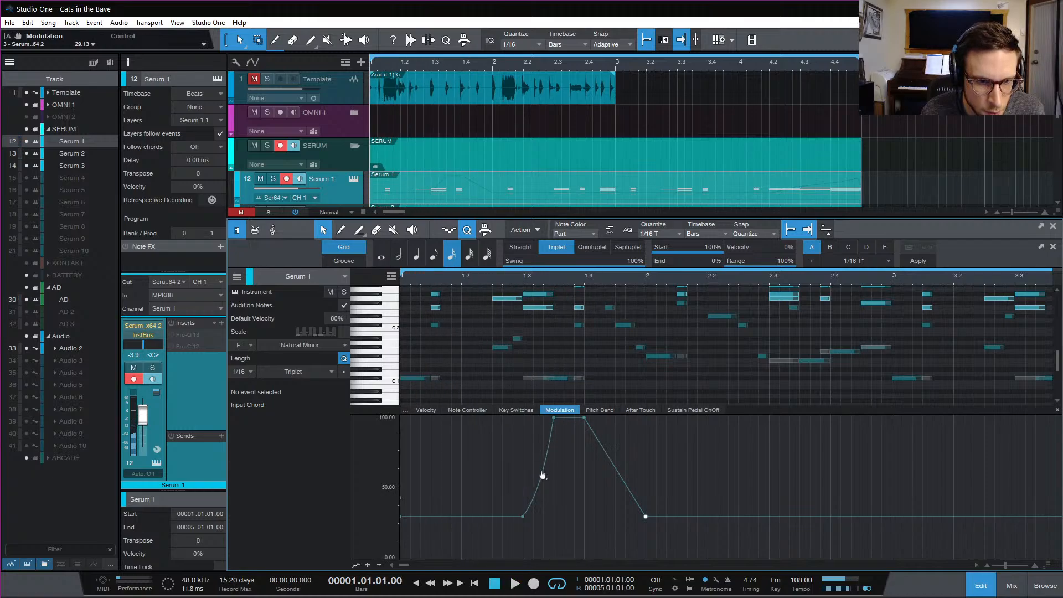
{"action": "key", "text": "space"}
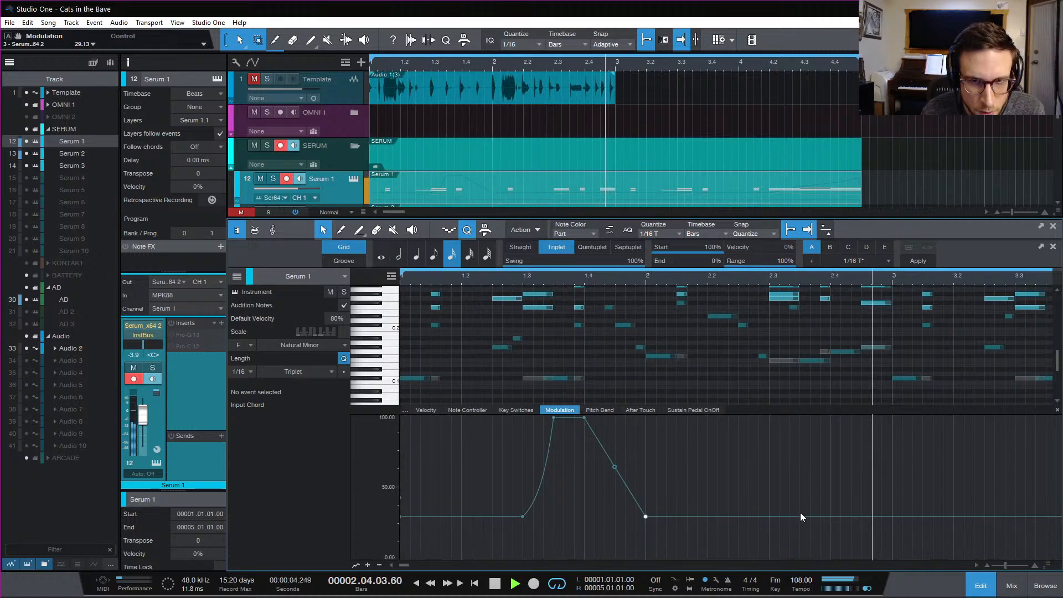
{"action": "key", "text": "space"}
Add a curved modulation rise to 100 over the last half beat before bar 3, dropping at bar 3, and play it
{"action": "left_click", "coordinate": [861, 517]}
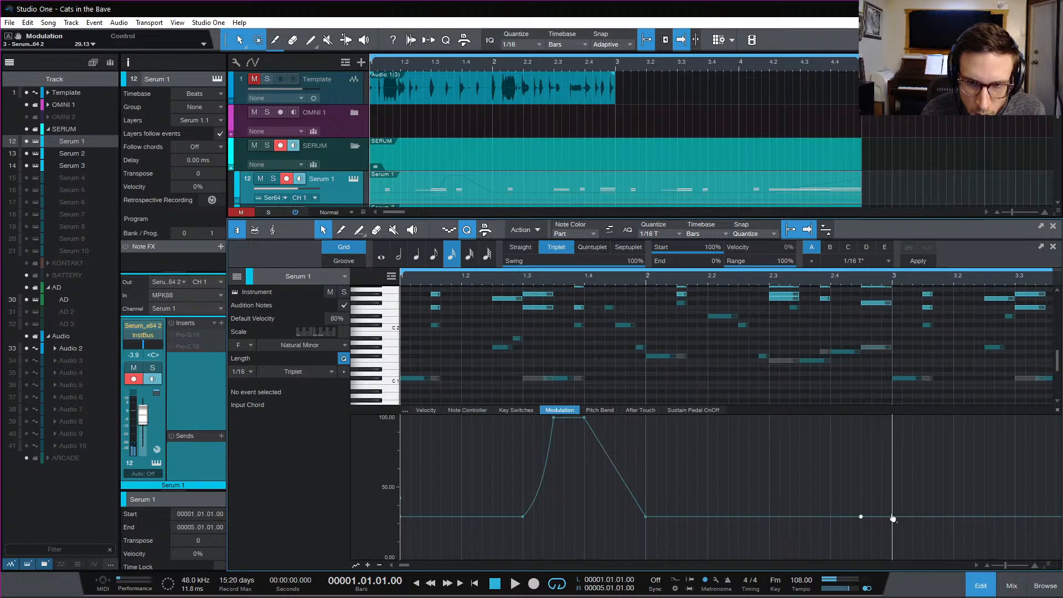
{"action": "left_click_drag", "start_coordinate": [892, 517], "coordinate": [892, 418]}
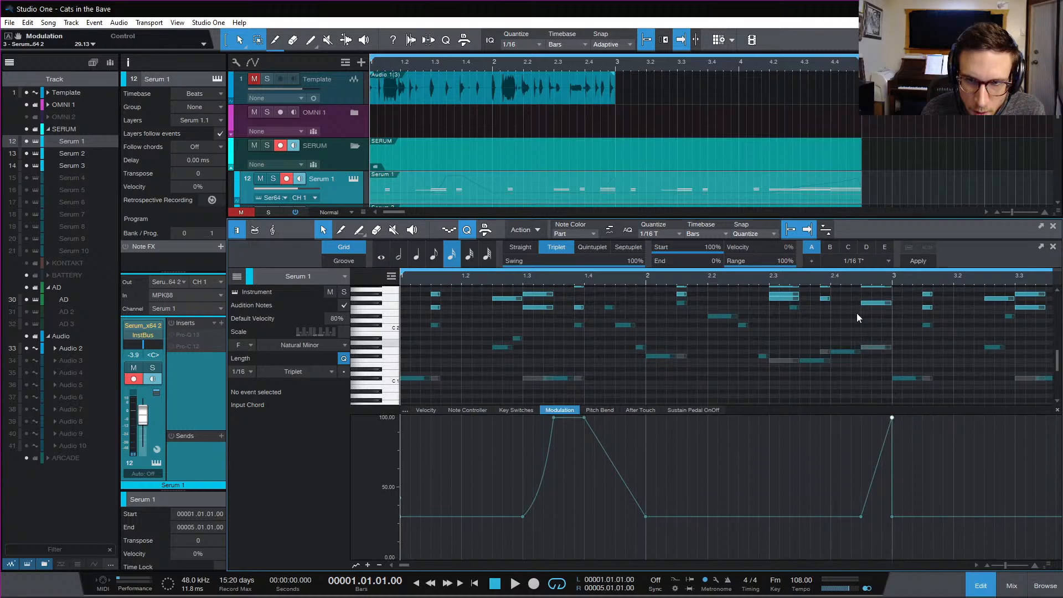
{"action": "left_click", "coordinate": [756, 281]}
{"action": "key", "text": "space"}
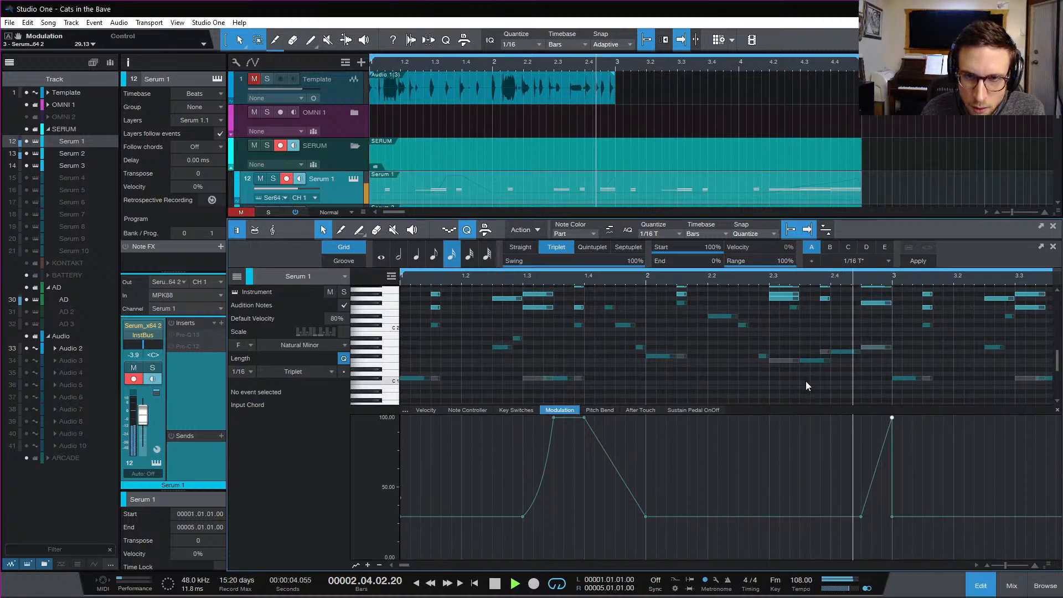
{"action": "key", "text": "space"}
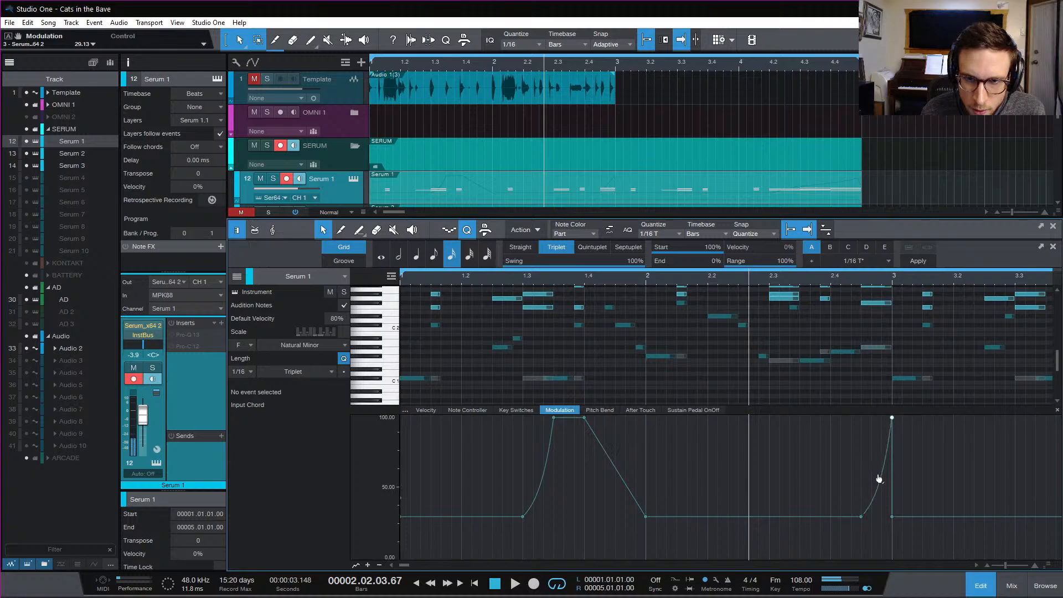
{"action": "key", "text": "space"}
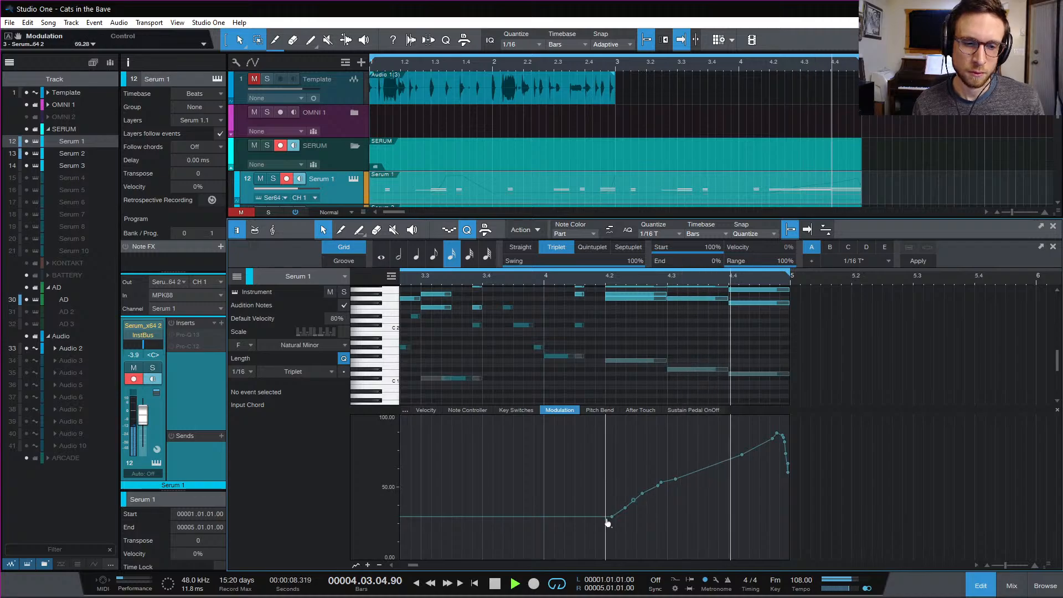
{"action": "key", "text": "space"}
Replace the recorded modulation from beat 4.2 with a straight rise to 100 at bar 5, play it, and close the editor
{"action": "left_click_drag", "start_coordinate": [607, 522], "coordinate": [792, 392]}
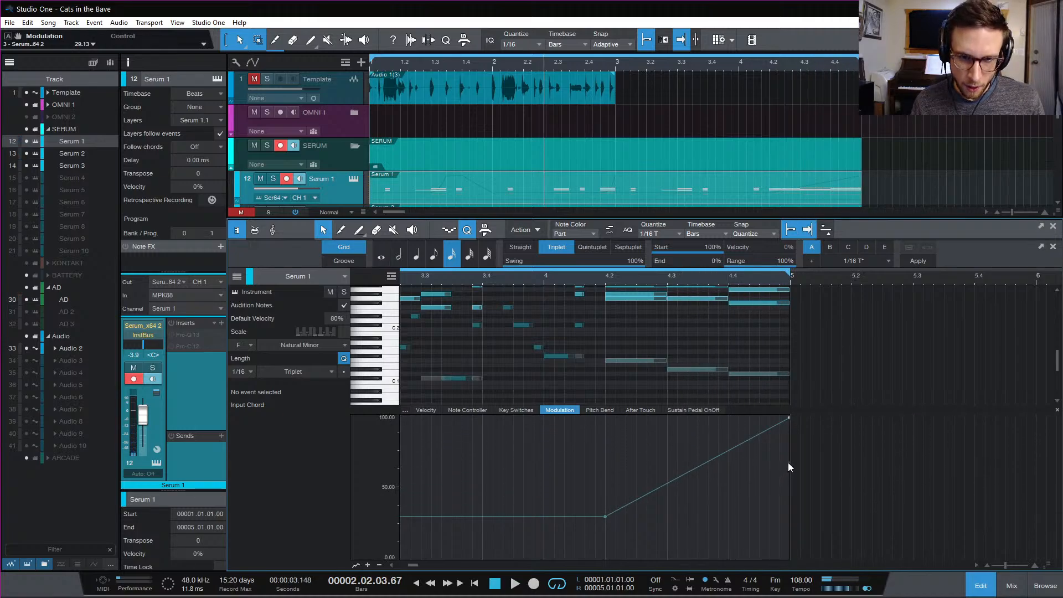
{"action": "scroll", "coordinate": [629, 357], "scroll_direction": "up", "scroll_amount": 3}
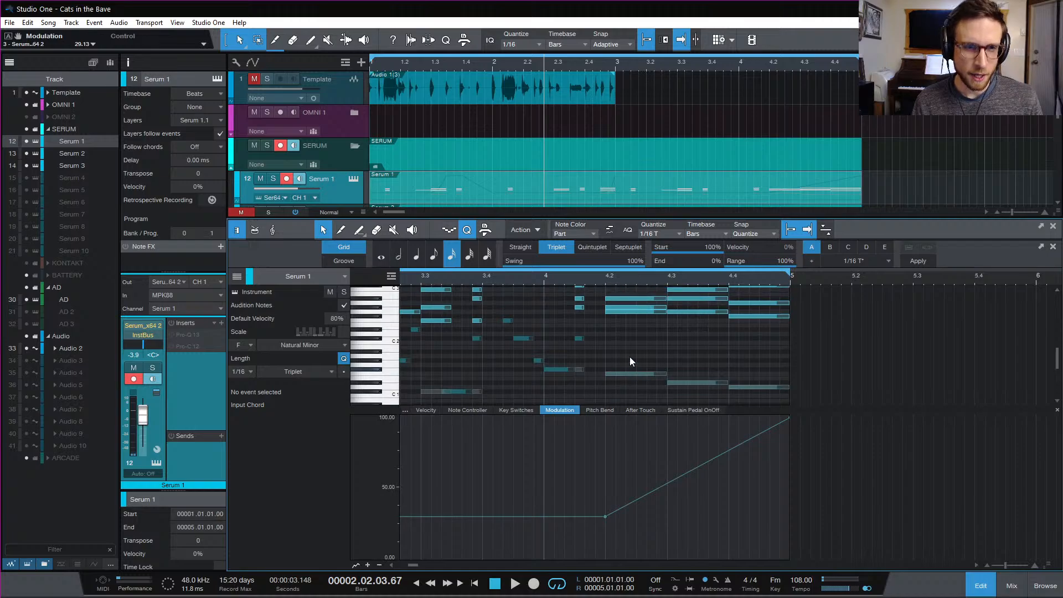
{"action": "key", "text": "space"}
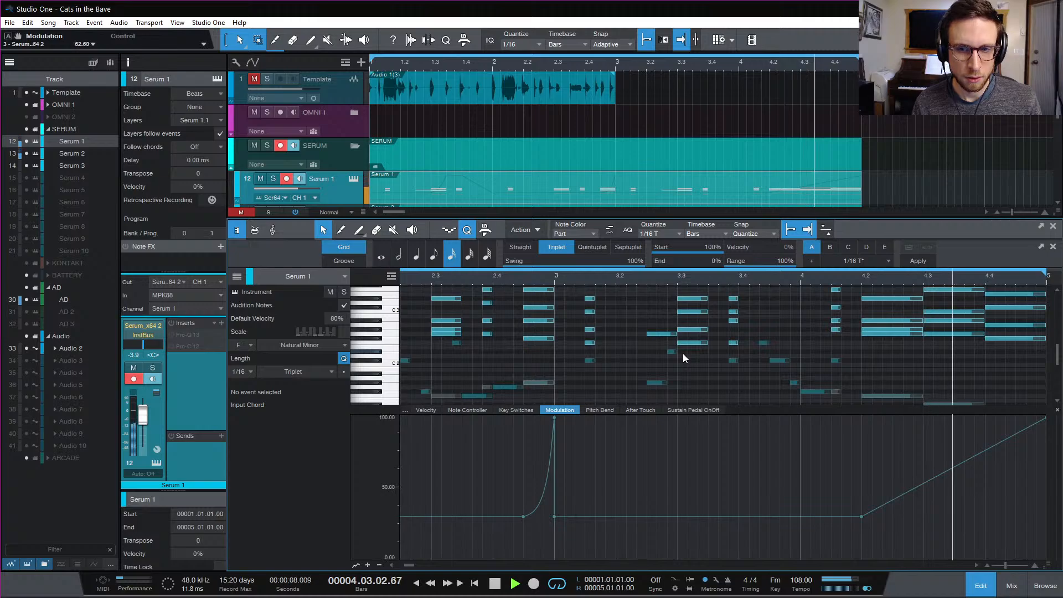
{"action": "key", "text": "space"}
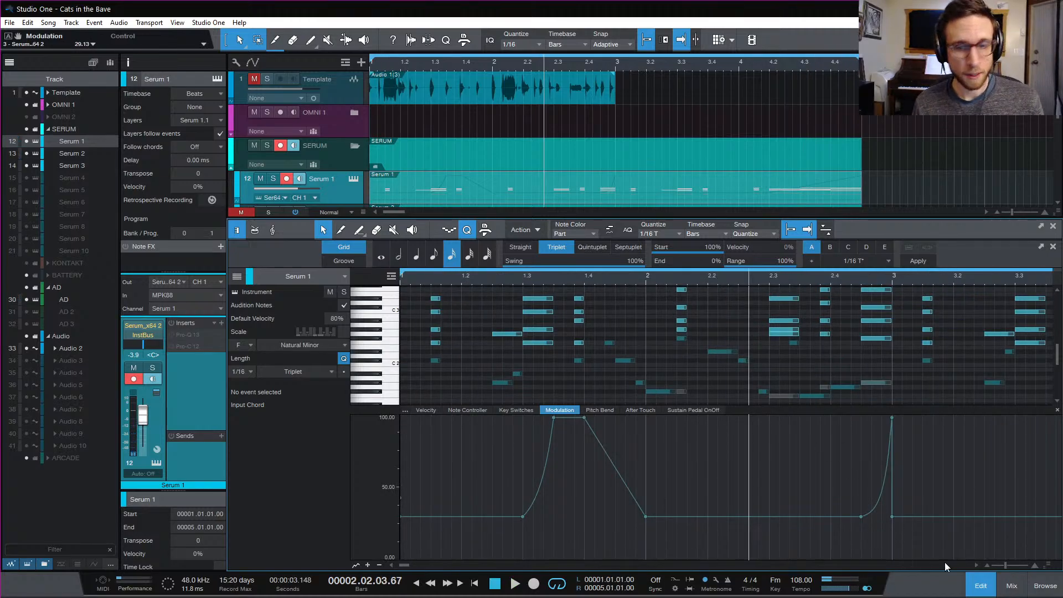
{"action": "left_click", "coordinate": [980, 588]}
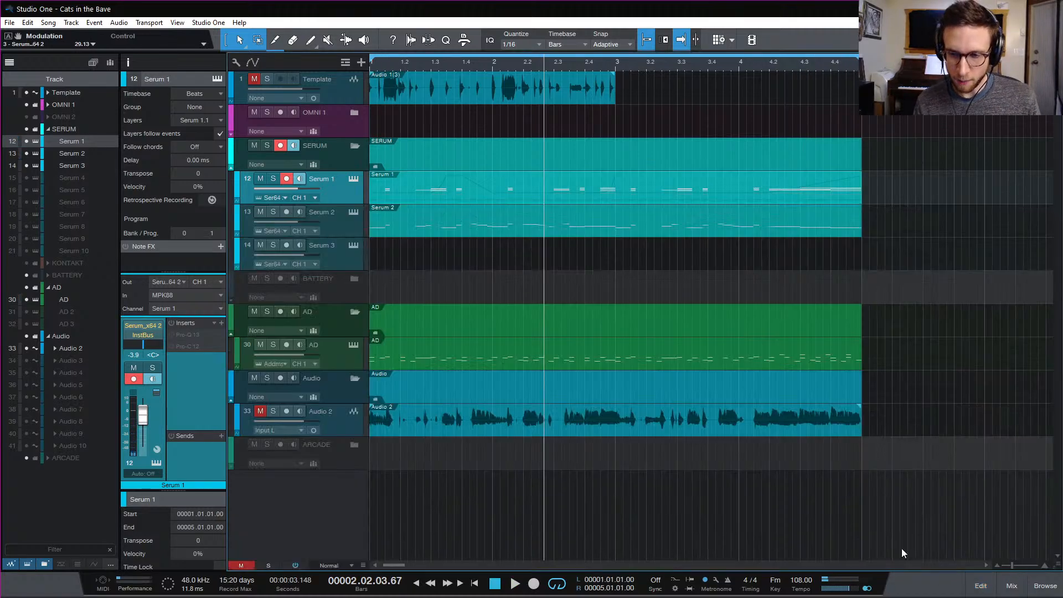
In Serum 1's modulation matrix, add a routing from LFO 3 to the global master tuning (Mast.Tun)
{"action": "left_click", "coordinate": [353, 180]}
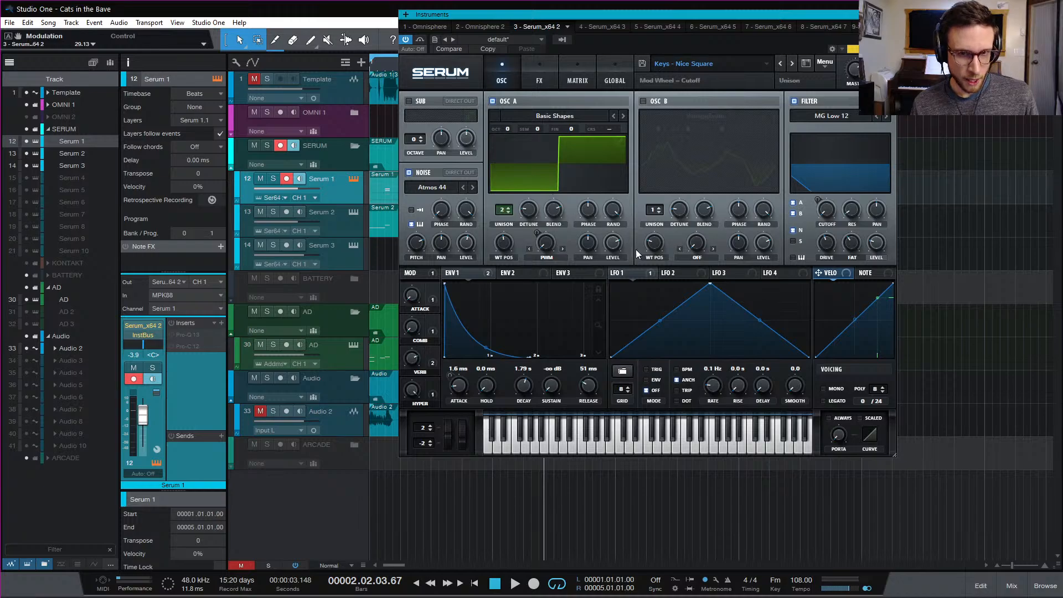
{"action": "mouse_move", "coordinate": [656, 279]}
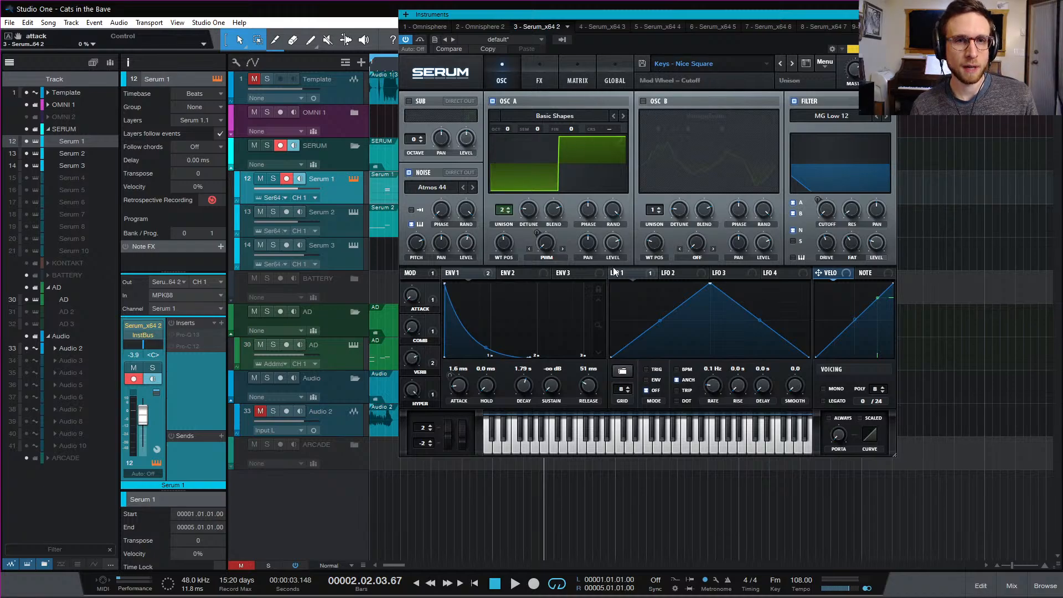
{"action": "left_click", "coordinate": [673, 276]}
{"action": "left_click", "coordinate": [730, 274]}
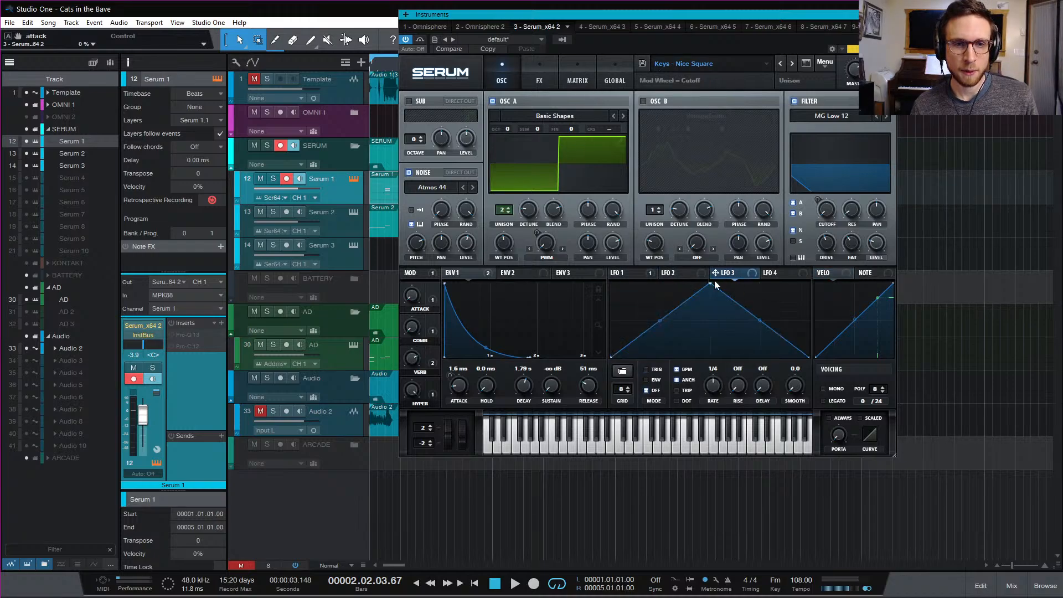
{"action": "left_click", "coordinate": [542, 77]}
{"action": "left_click", "coordinate": [576, 82]}
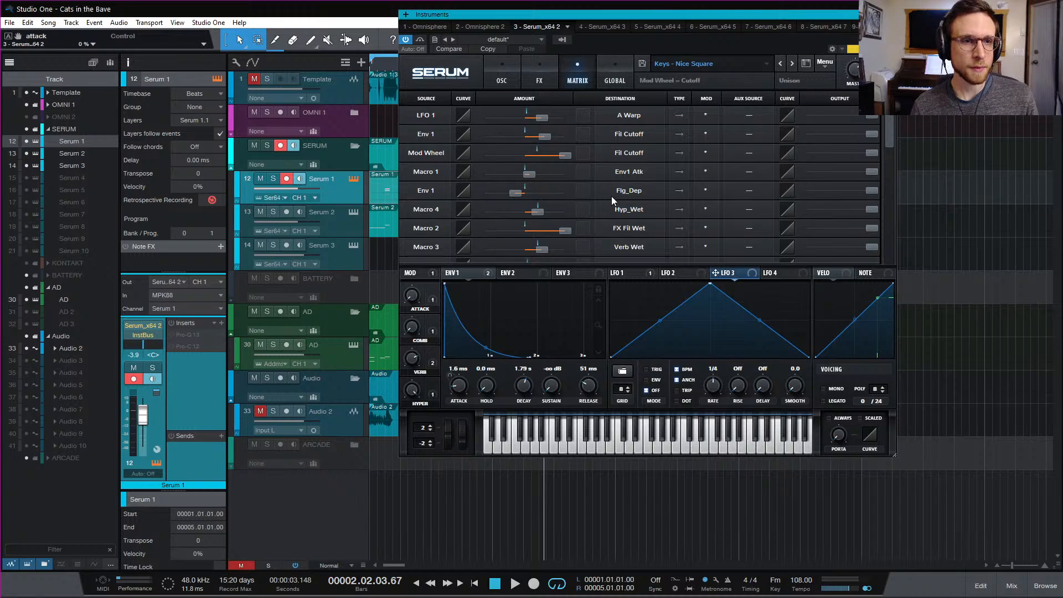
{"action": "scroll", "coordinate": [620, 200], "scroll_direction": "down", "scroll_amount": 3}
{"action": "left_click", "coordinate": [429, 240]}
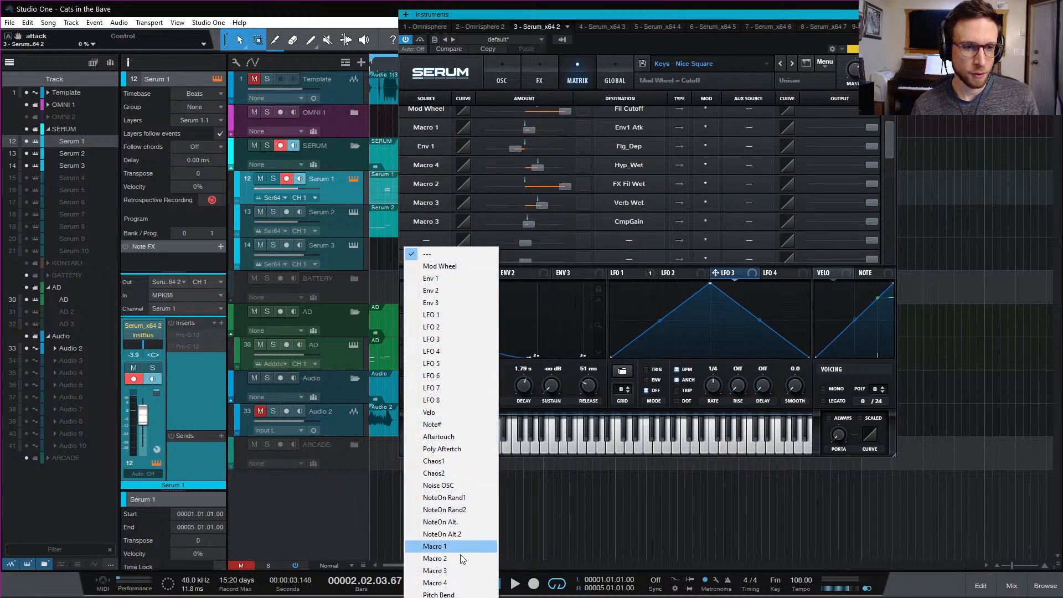
{"action": "left_click", "coordinate": [447, 338]}
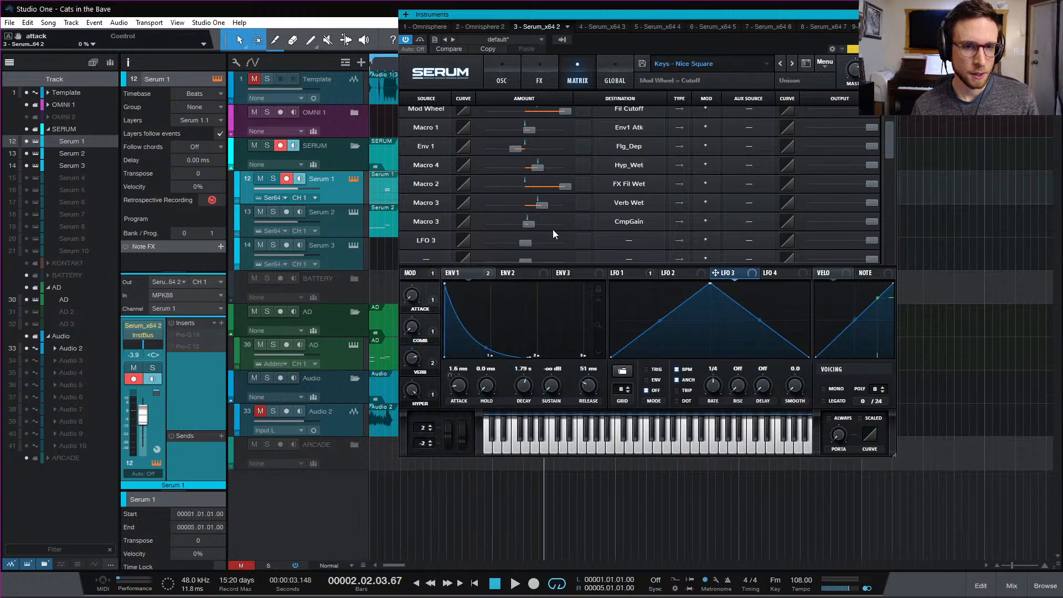
{"action": "left_click", "coordinate": [626, 238]}
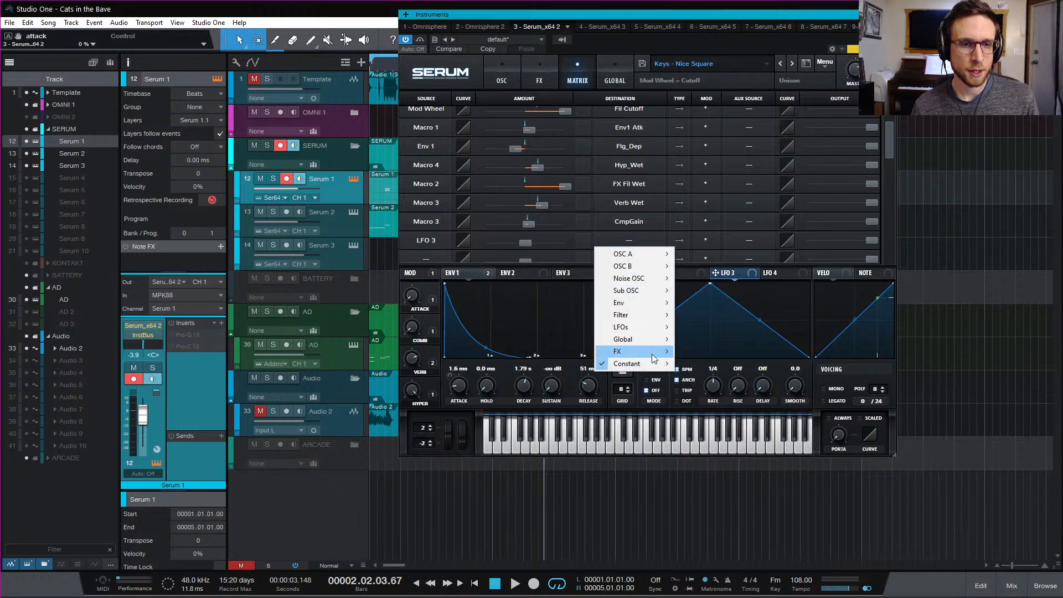
{"action": "mouse_move", "coordinate": [650, 341]}
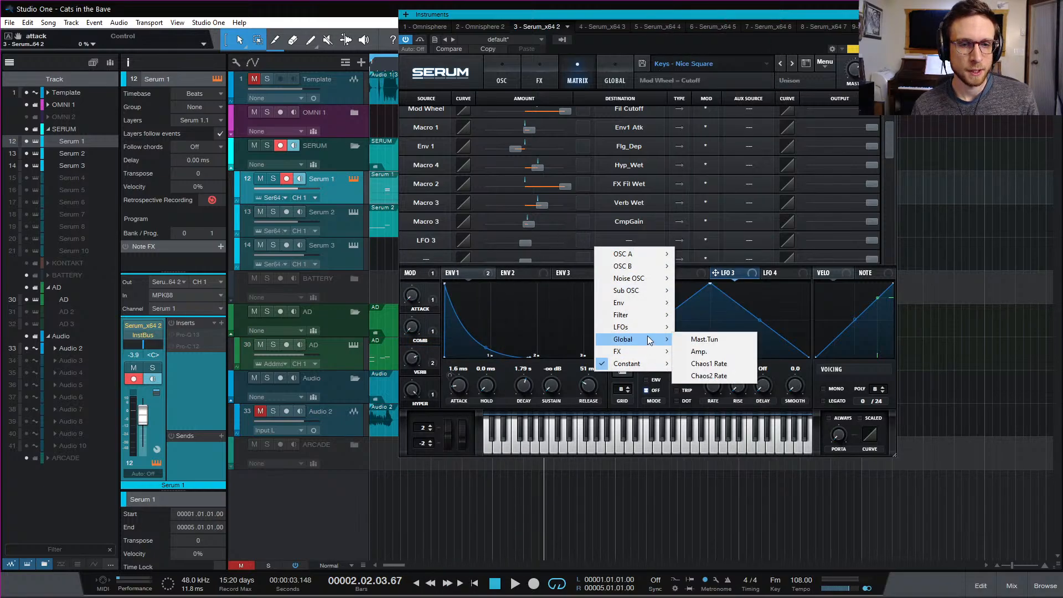
{"action": "left_click", "coordinate": [698, 341]}
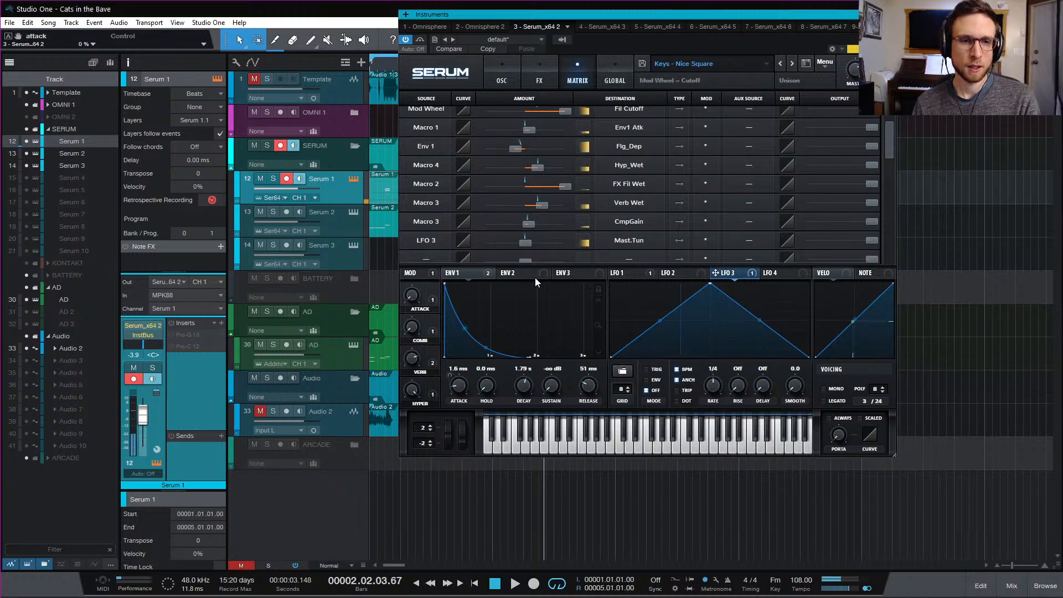
Set LFO 3 to 6.9 Hz without tempo sync, its master-tuning amount to 3 and its routing output to 55
{"action": "left_click_drag", "start_coordinate": [520, 241], "coordinate": [526, 244]}
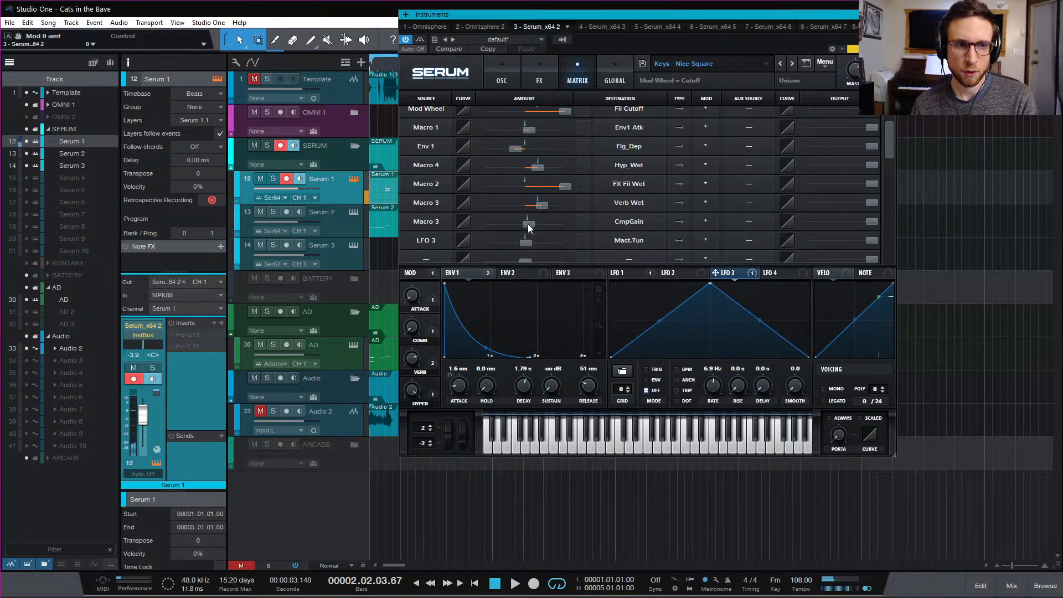
{"action": "mouse_move", "coordinate": [527, 239]}
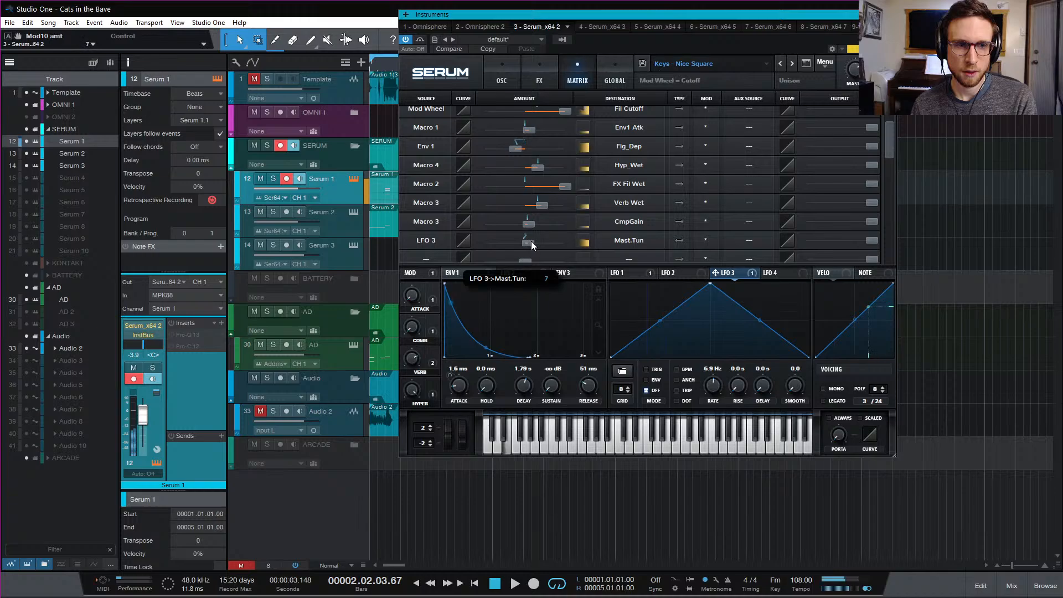
{"action": "left_click_drag", "start_coordinate": [531, 241], "coordinate": [529, 242]}
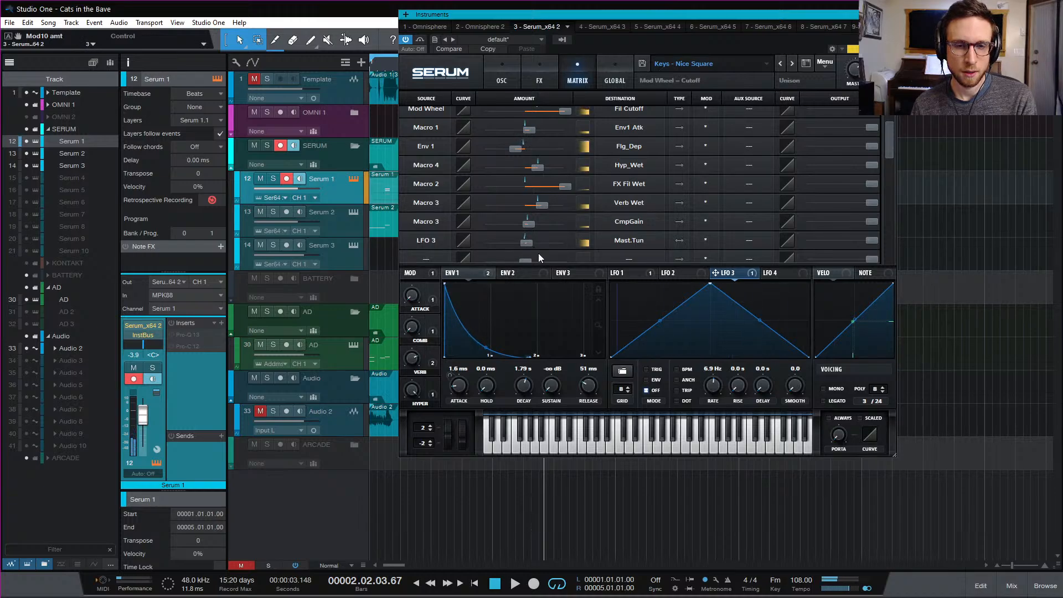
{"action": "left_click_drag", "start_coordinate": [872, 241], "coordinate": [832, 252]}
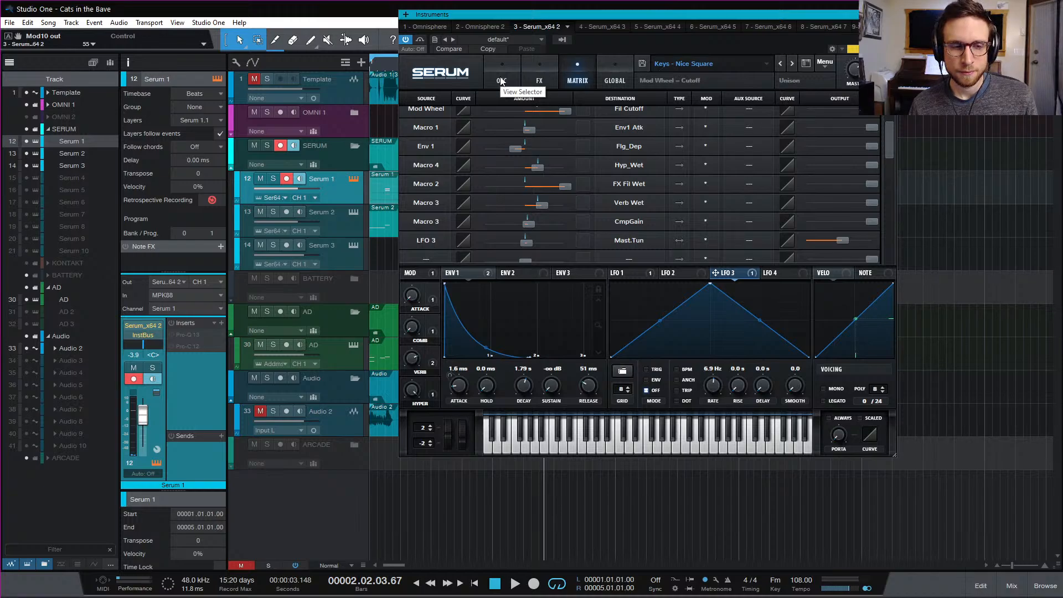
Remove Macro 2's routing to FX Fil Wet and make Macro 2 the auxiliary source of the LFO 3 tuning routing
{"action": "right_click", "coordinate": [435, 321]}
{"action": "left_click", "coordinate": [448, 372]}
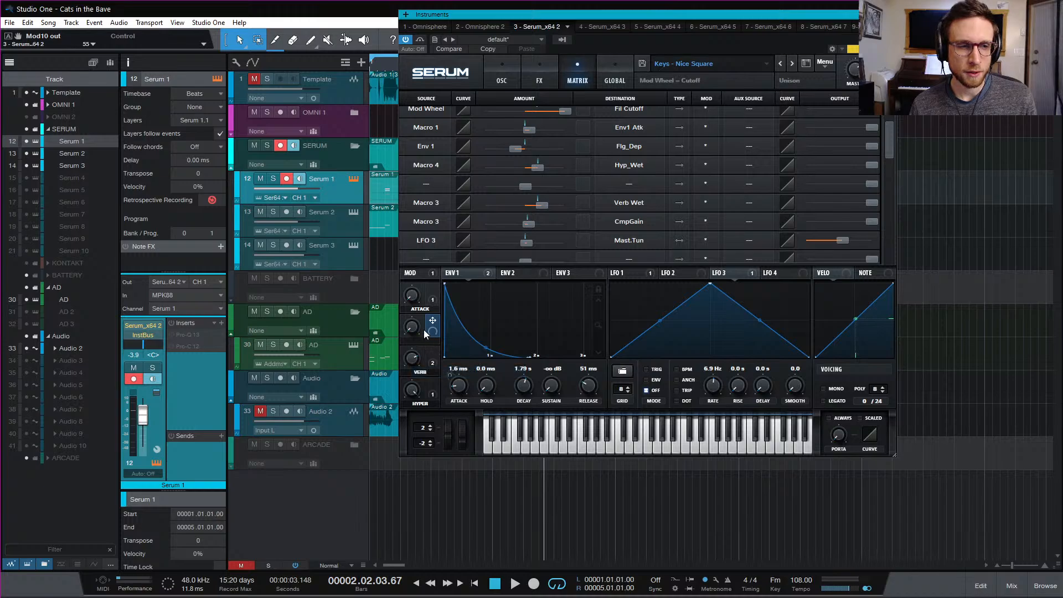
{"action": "left_click", "coordinate": [750, 240]}
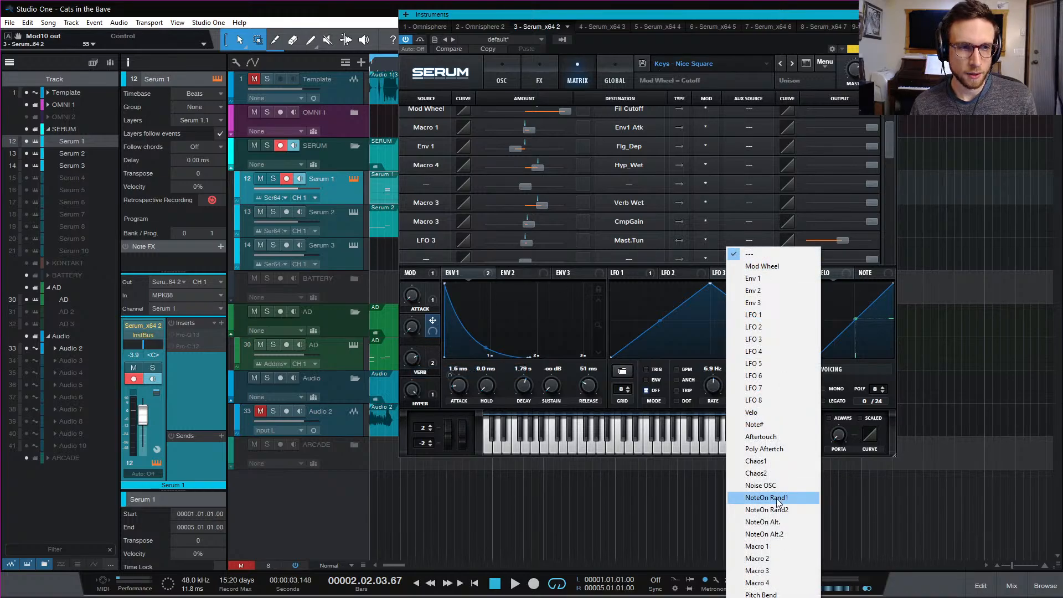
{"action": "left_click", "coordinate": [781, 558]}
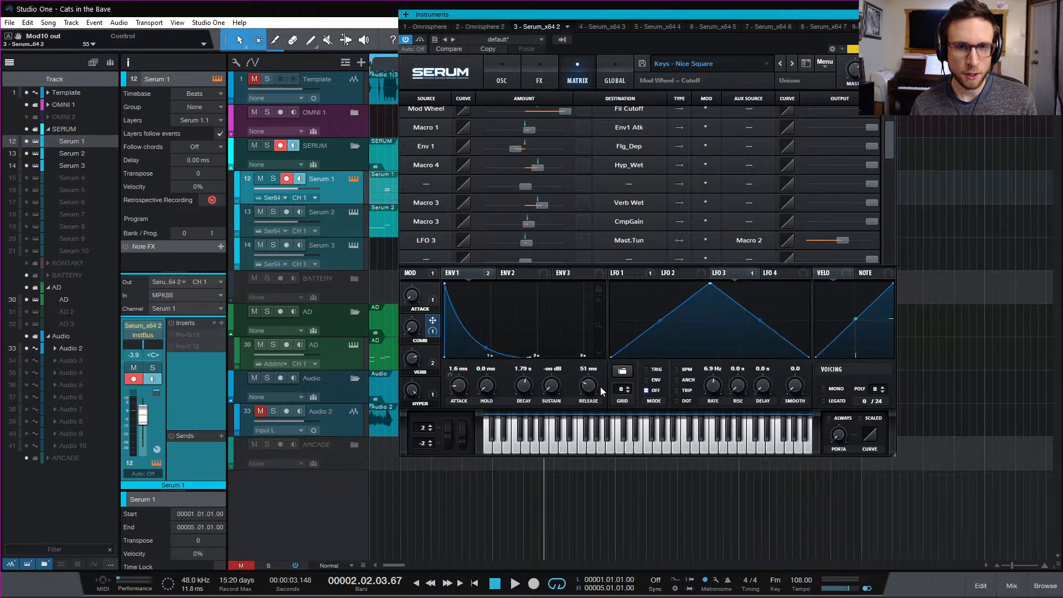
Map a hardware controller to the Comb macro with MIDI Learn and record a short pass of its movement on Serum 1
{"action": "right_click", "coordinate": [416, 327]}
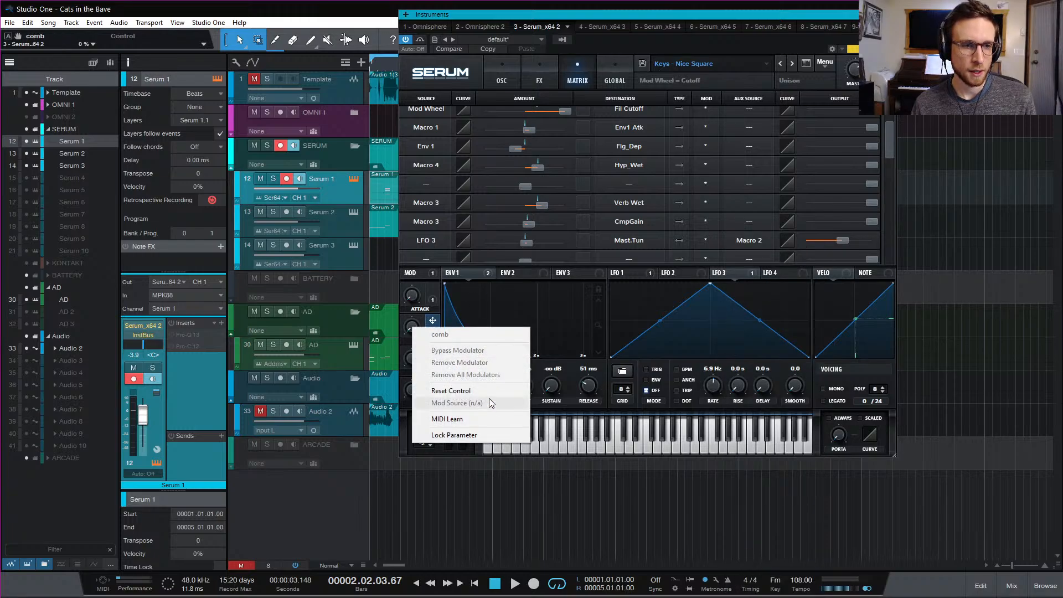
{"action": "left_click", "coordinate": [503, 421]}
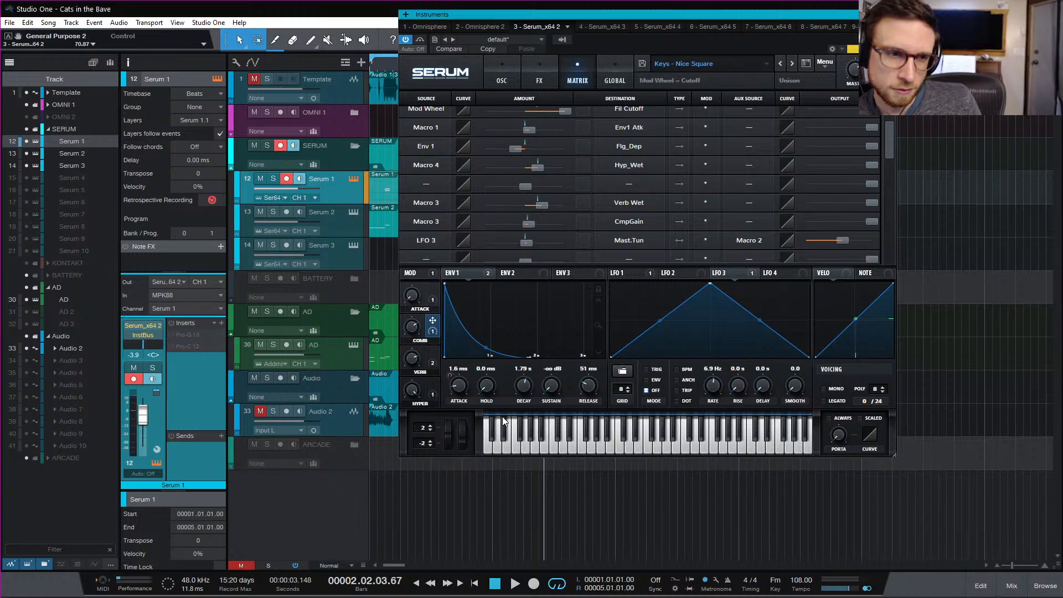
{"action": "key", "text": "KP_Multiply"}
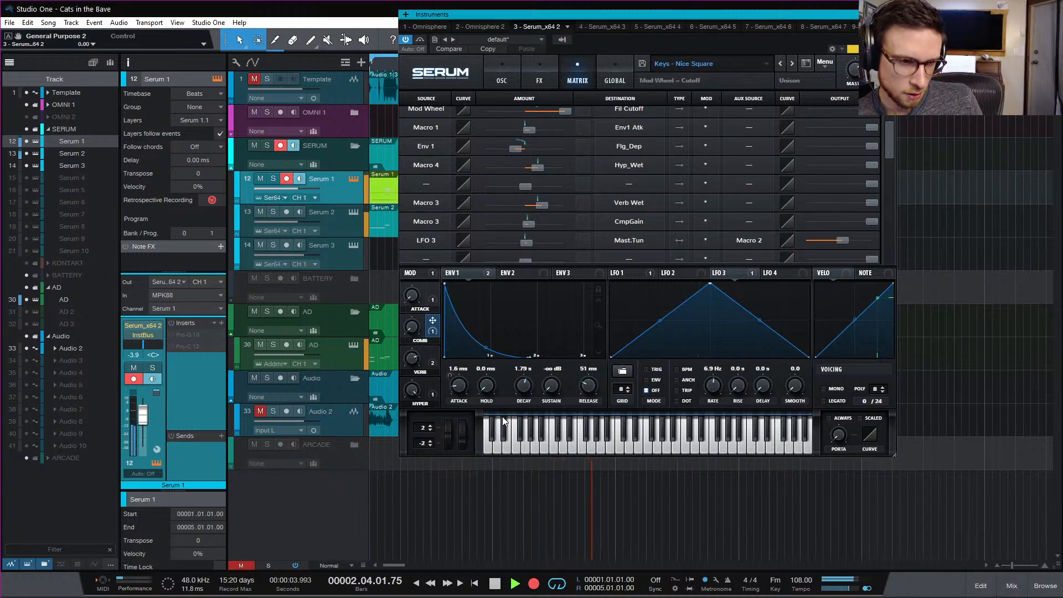
{"action": "key", "text": "space"}
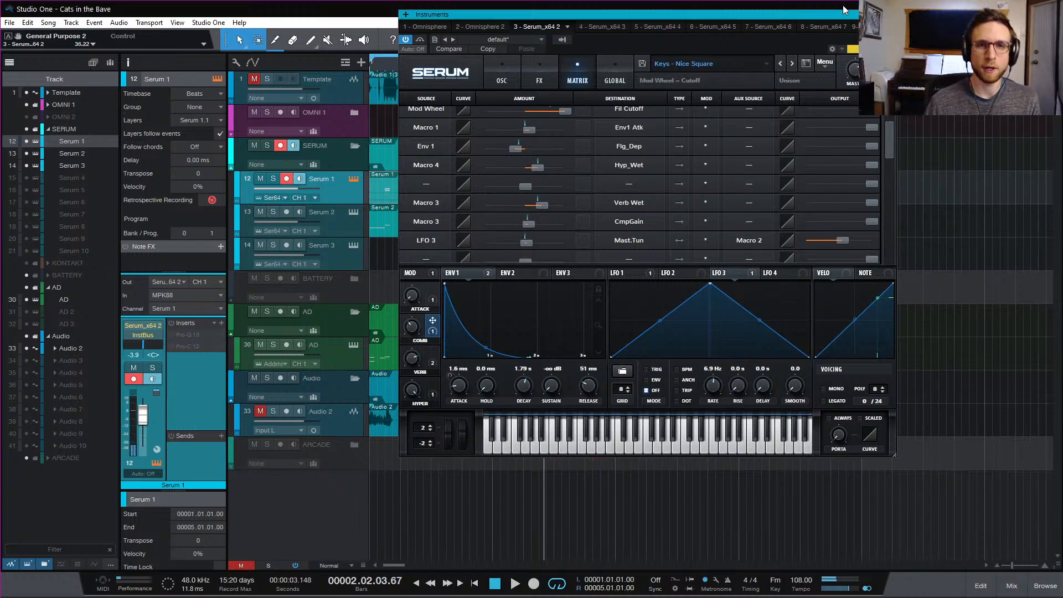
Close the synth, open Serum 1's part in the editor and delete the recorded General Purpose 2 movement around bars 2 and 3
{"action": "left_click", "coordinate": [890, 14]}
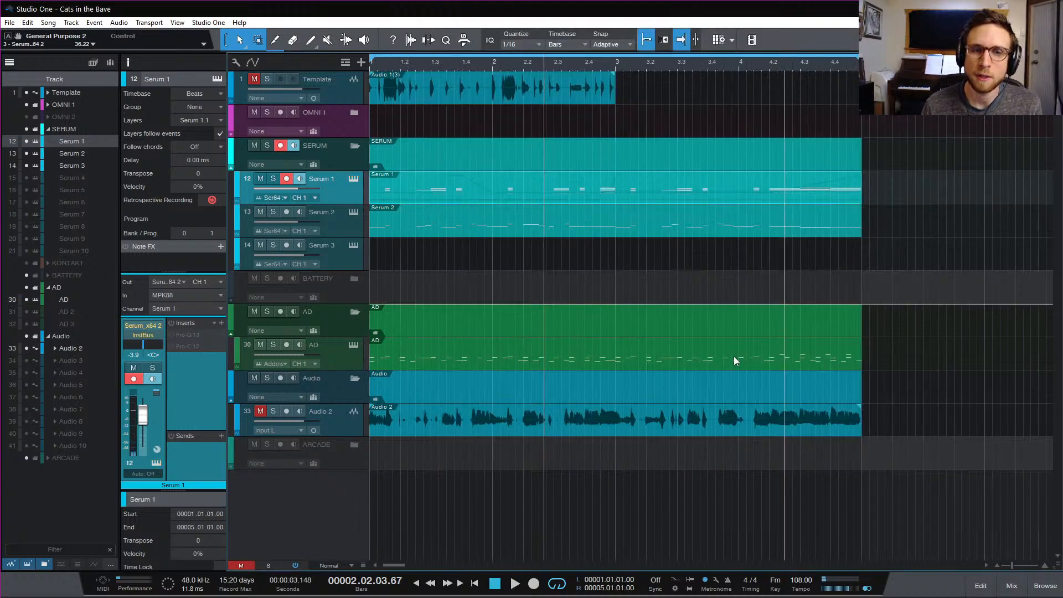
{"action": "double_click", "coordinate": [571, 195]}
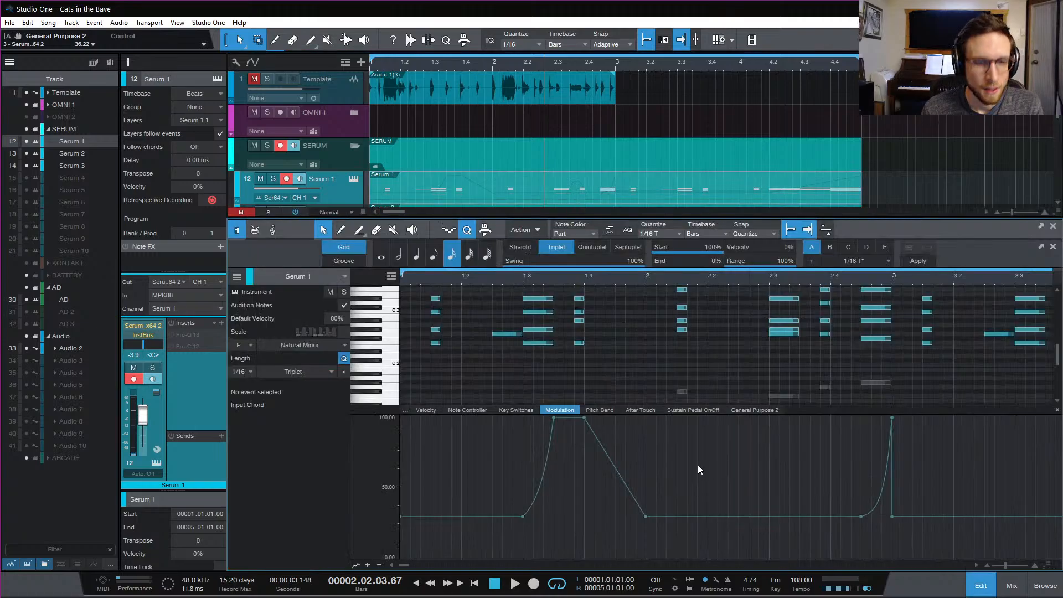
{"action": "left_click", "coordinate": [756, 410]}
{"action": "scroll", "coordinate": [870, 472], "scroll_direction": "right", "scroll_amount": 3}
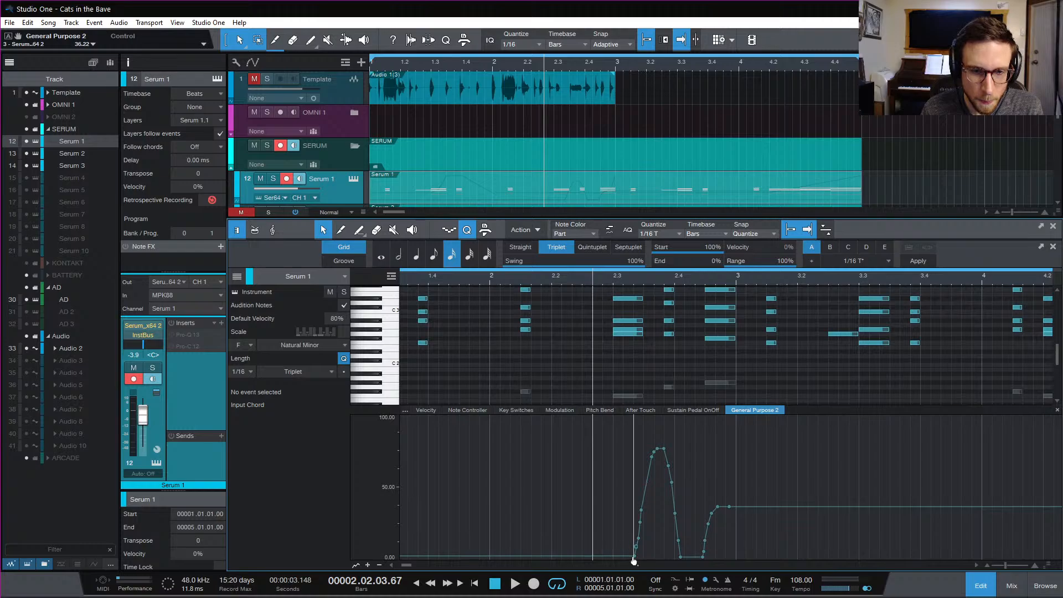
{"action": "left_click_drag", "start_coordinate": [633, 562], "coordinate": [735, 561]}
{"action": "left_click", "coordinate": [737, 508]}
{"action": "key", "text": "Delete"}
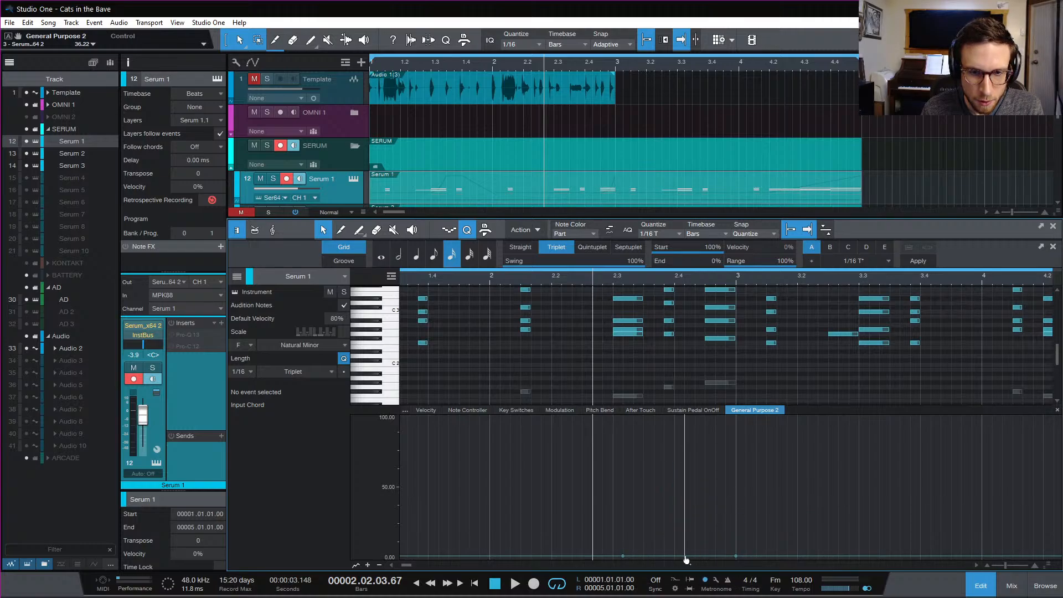
Hold General Purpose 2 at 100 for the last half beat before bar 3, dropping to 0 at bar 3, and play it
{"action": "mouse_move", "coordinate": [737, 558]}
{"action": "left_mouse_down"}
{"action": "mouse_move", "coordinate": [735, 407]}
{"action": "mouse_move", "coordinate": [755, 425]}
{"action": "mouse_move", "coordinate": [718, 579]}
{"action": "mouse_move", "coordinate": [736, 566]}
{"action": "left_mouse_up"}
{"action": "key", "text": "space"}
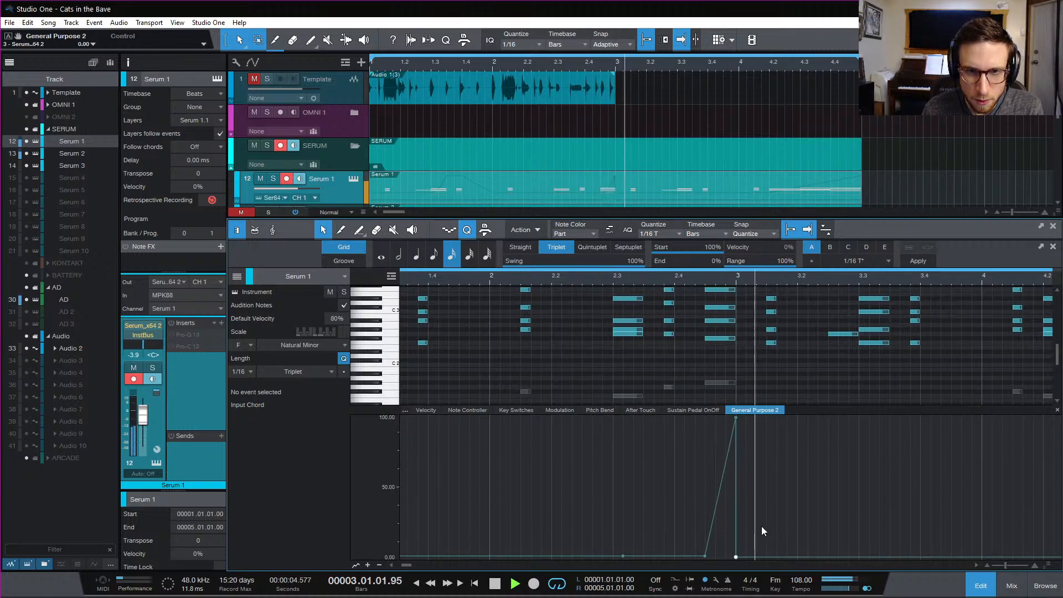
{"action": "key", "text": "space"}
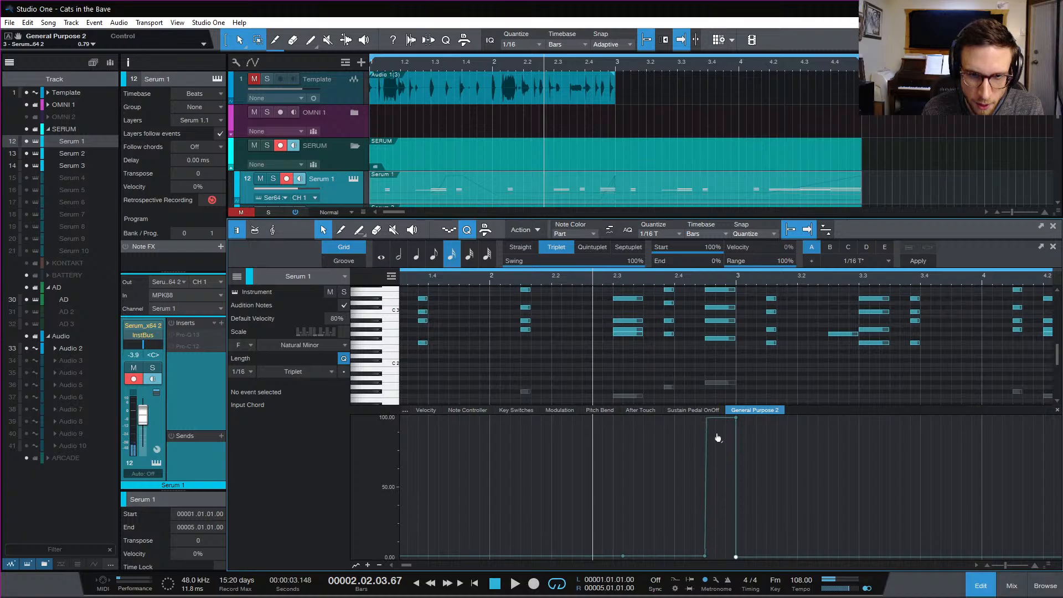
{"action": "key", "text": "space"}
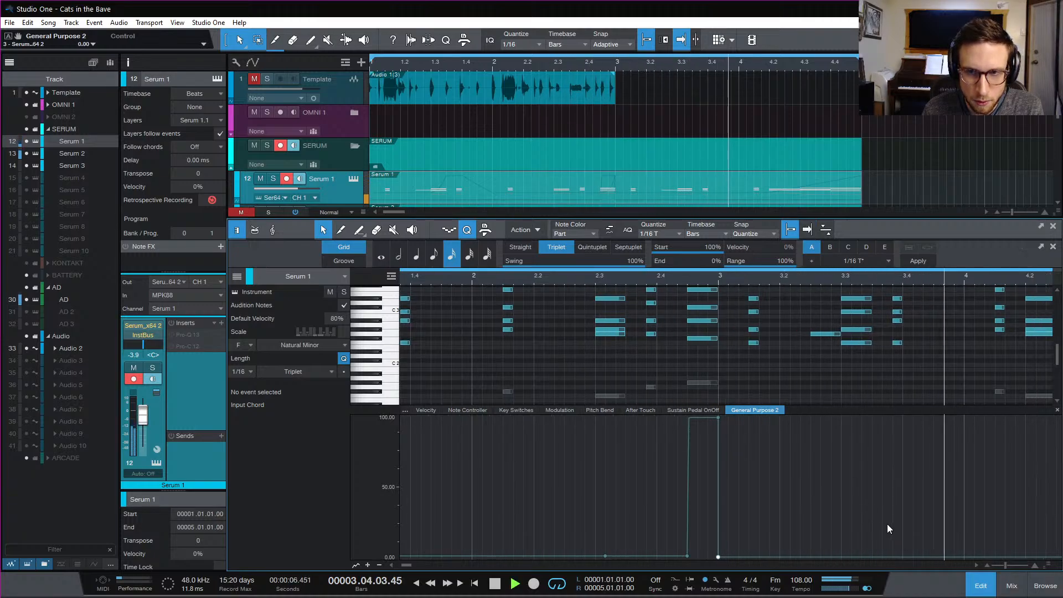
{"action": "key", "text": "space"}
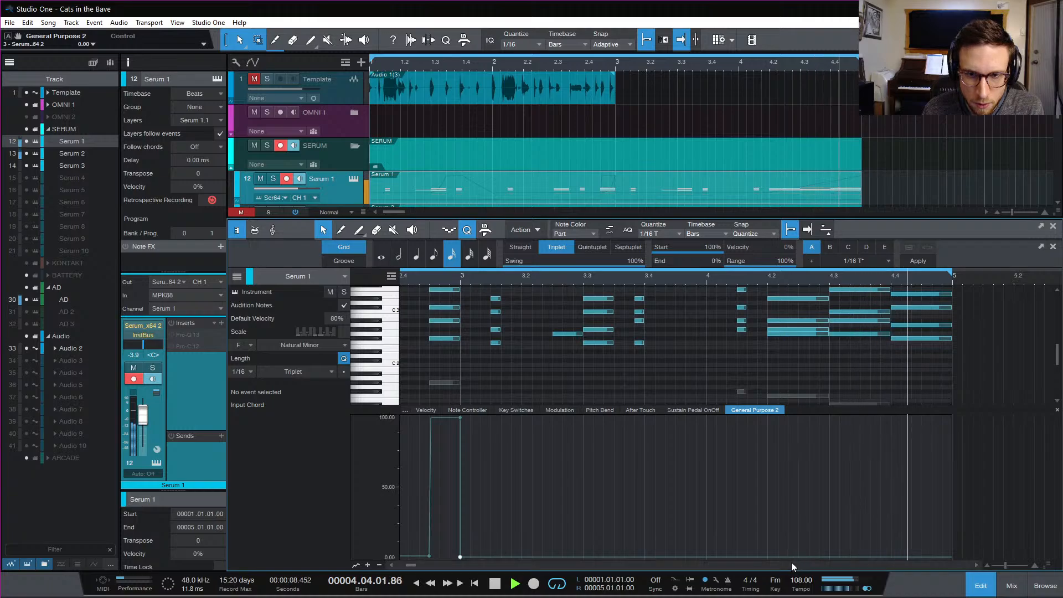
Add a straight General Purpose 2 rise from 0 at beat 4.2 to 100 at bar 5 and audition it
{"action": "left_click", "coordinate": [767, 557]}
{"action": "left_click_drag", "start_coordinate": [952, 557], "coordinate": [952, 412]}
{"action": "key", "text": "space"}
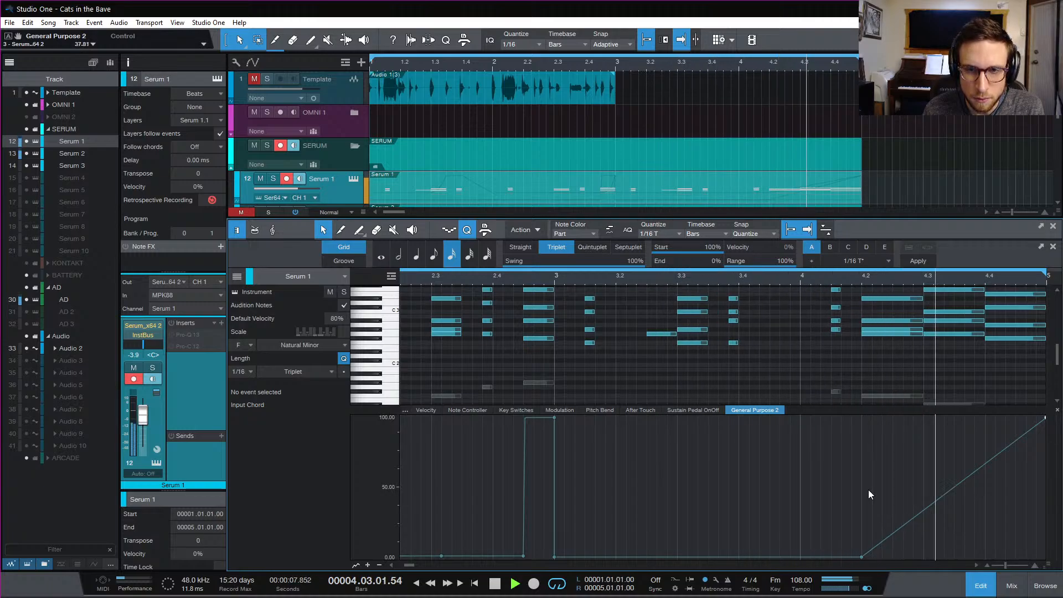
{"action": "key", "text": "space"}
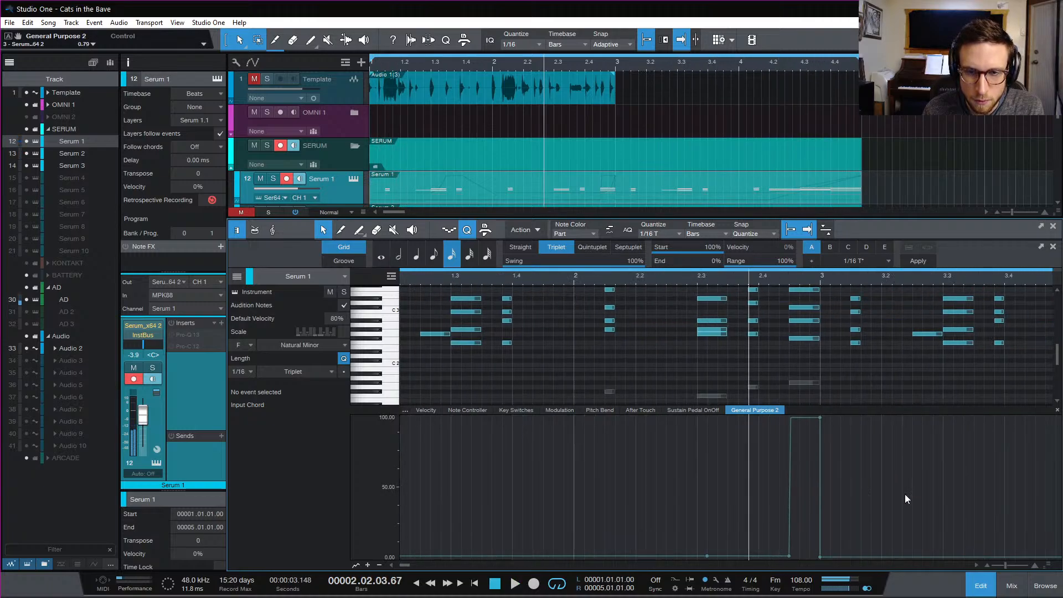
Curve the bar 4 General Purpose 2 rise to start slowly, reach 100 shortly after beat 4.4 and hold until bar 5, then play it
{"action": "left_click_drag", "start_coordinate": [750, 492], "coordinate": [765, 534]}
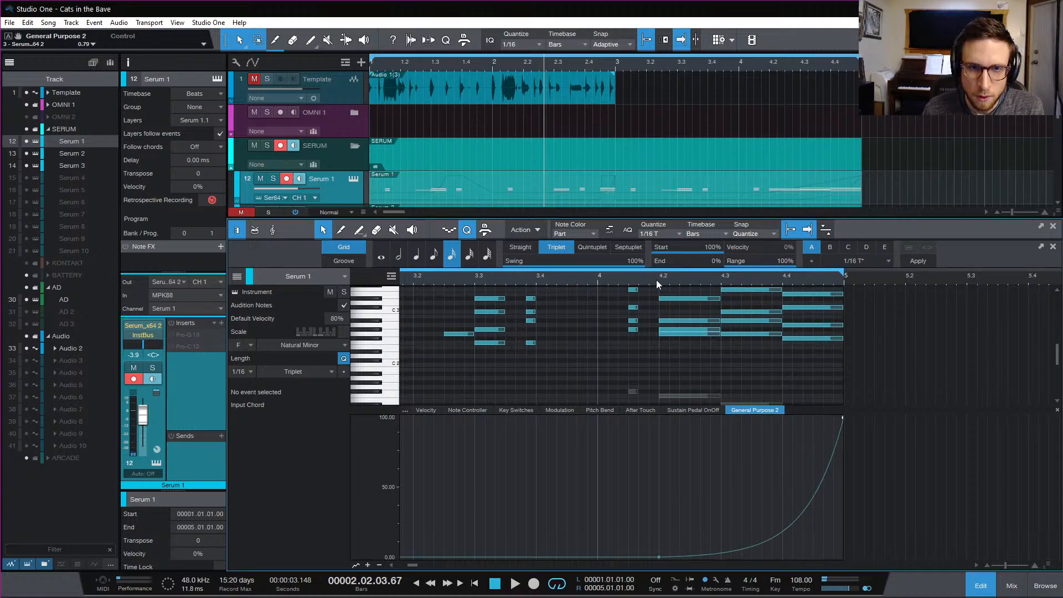
{"action": "key", "text": "space"}
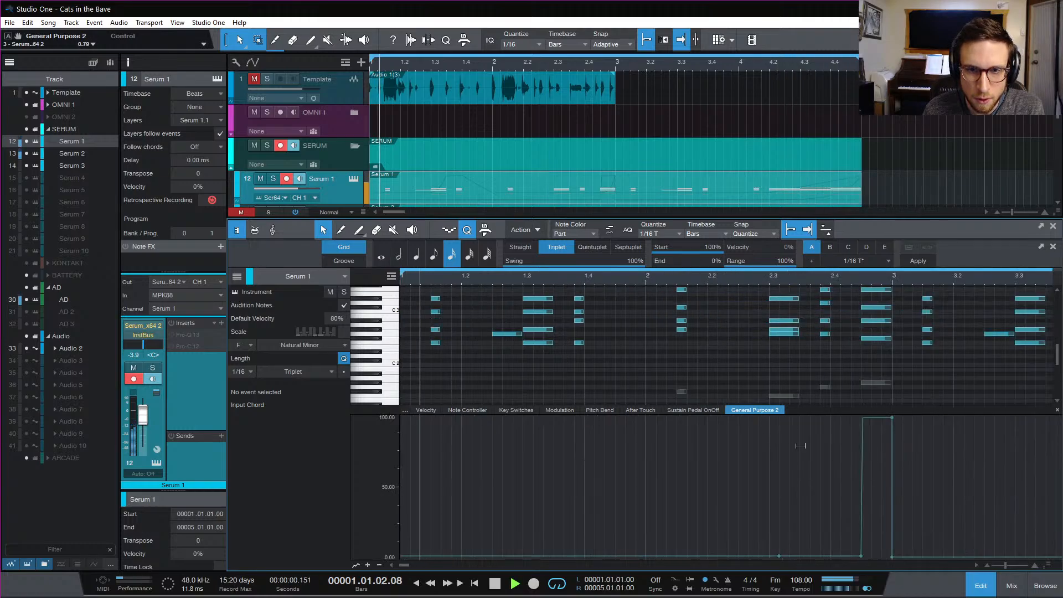
{"action": "key", "text": "space"}
{"action": "scroll", "coordinate": [503, 422], "scroll_direction": "left", "scroll_amount": 1}
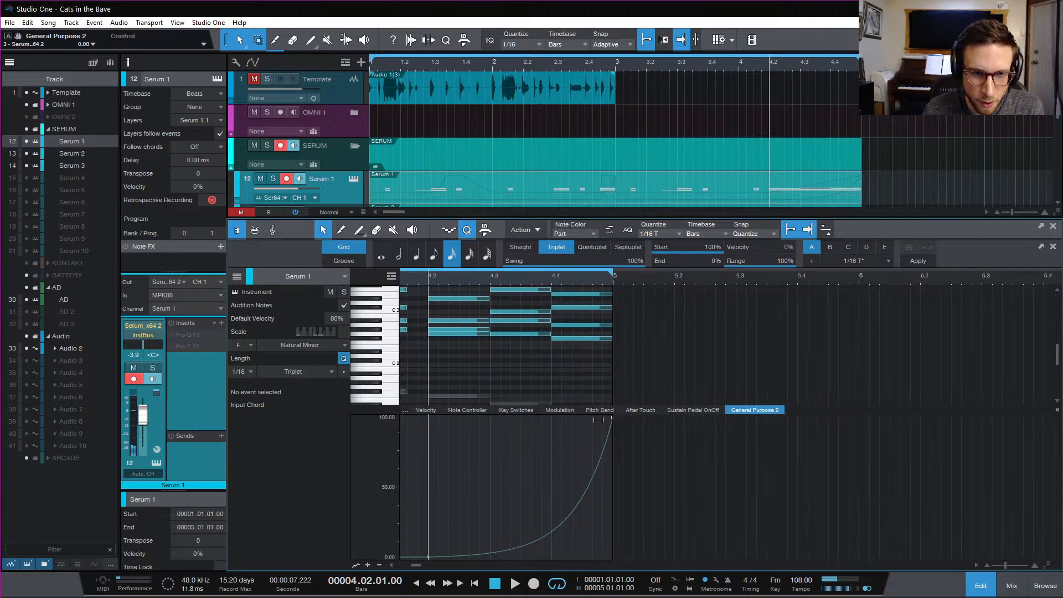
{"action": "left_click_drag", "start_coordinate": [613, 422], "coordinate": [571, 418]}
{"action": "key", "text": "space"}
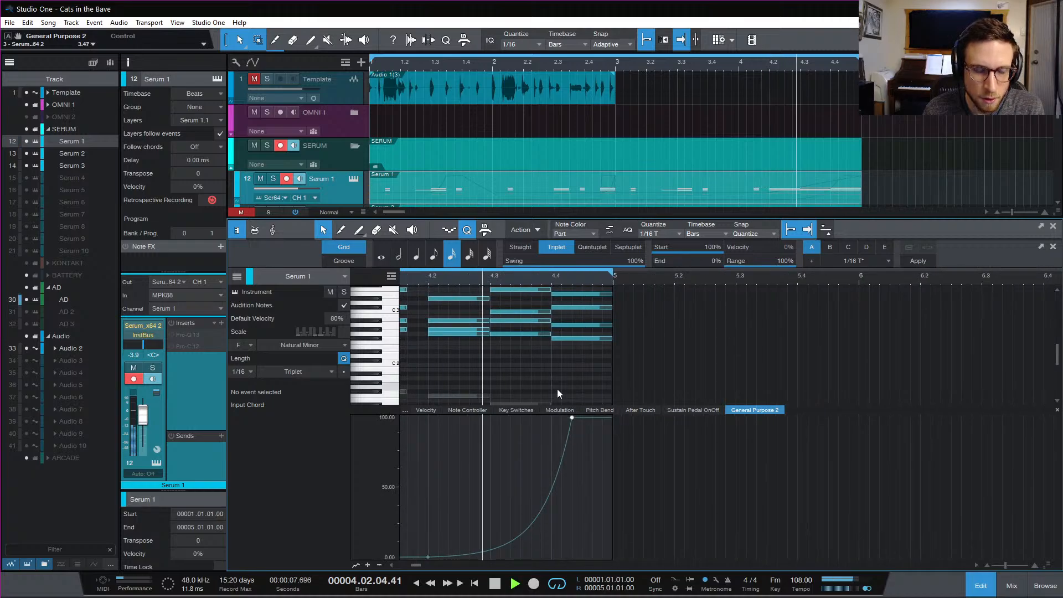
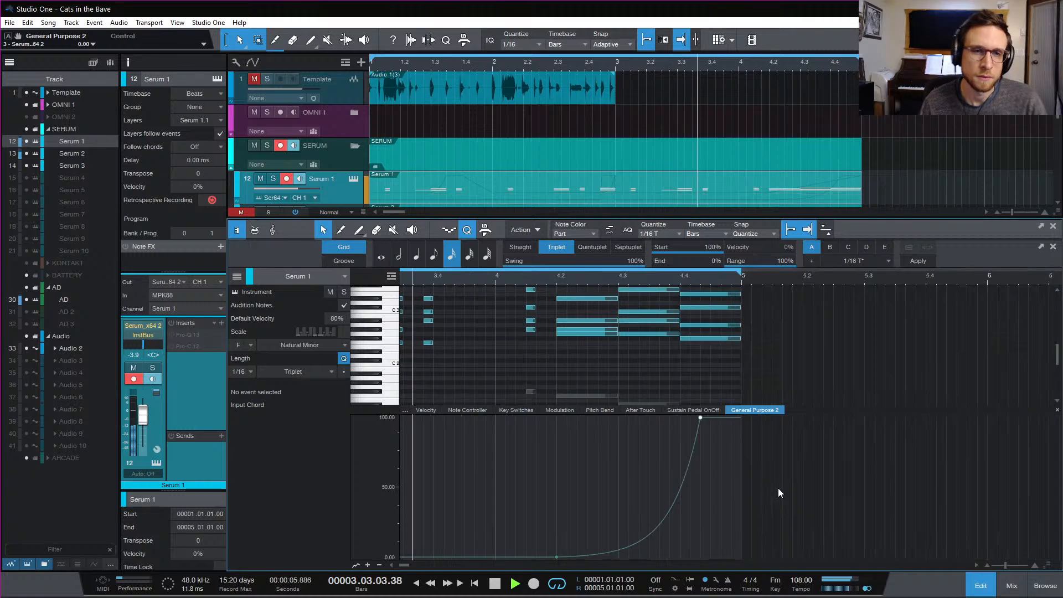
Stop playback, close the note editor, and open the Serum 2 track's synth beside the tracks with the song at its start
{"action": "key", "text": "space"}
{"action": "left_click", "coordinate": [981, 585]}
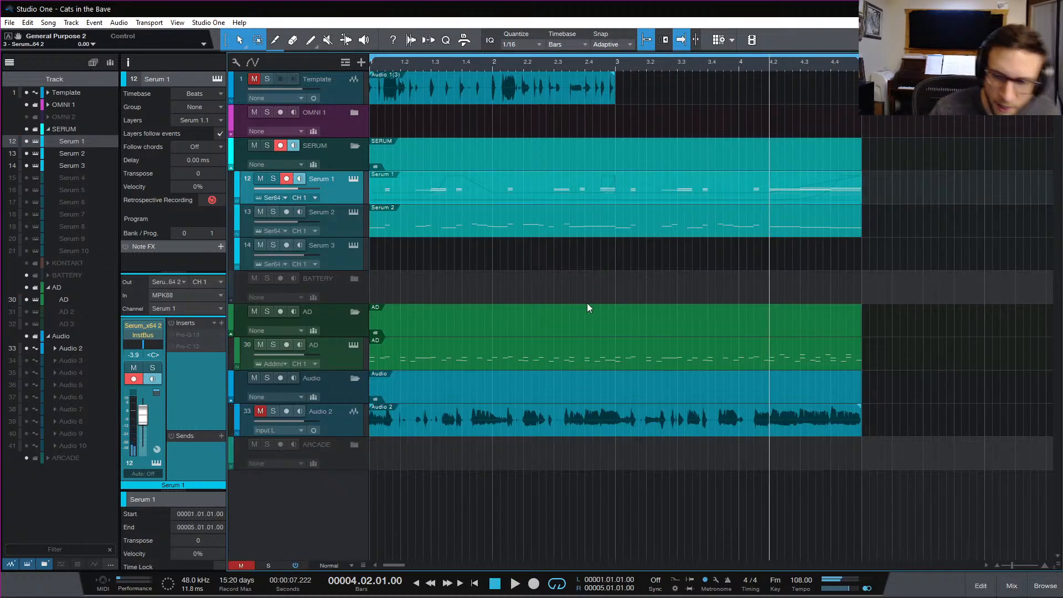
{"action": "left_click", "coordinate": [365, 216]}
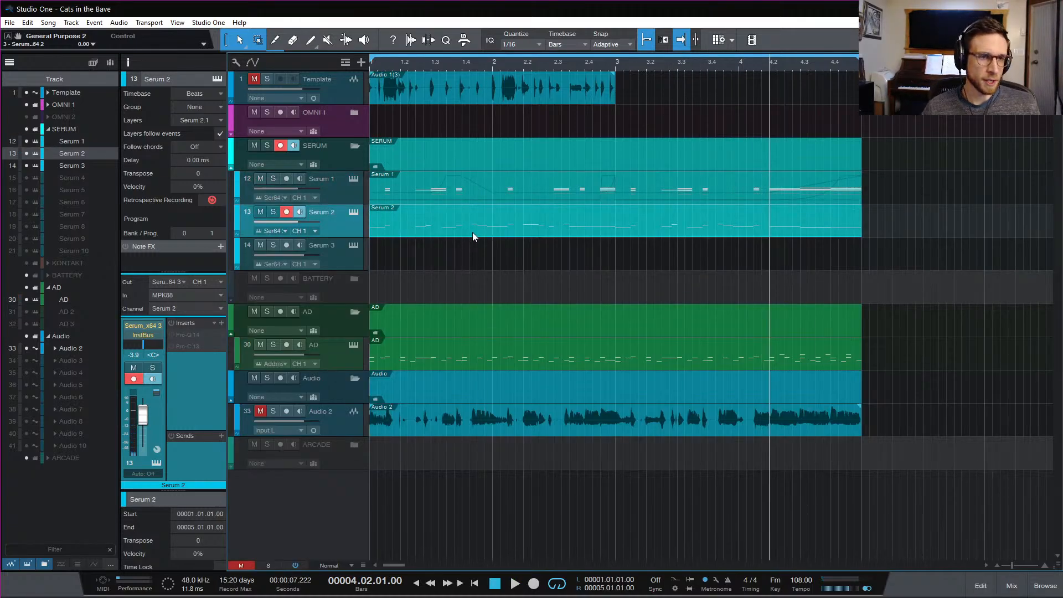
{"action": "key", "text": "Home"}
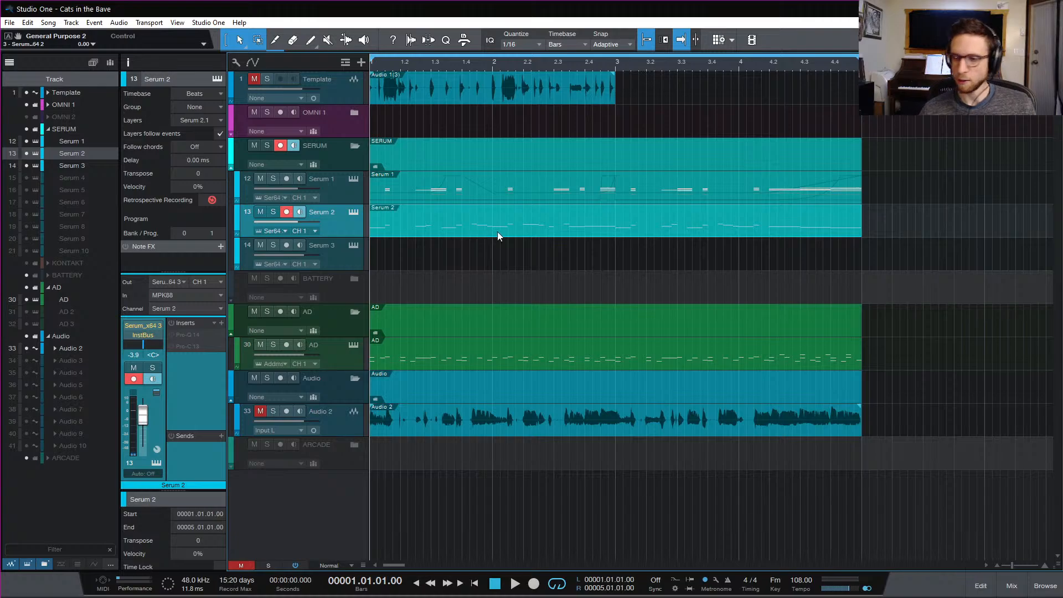
{"action": "left_click", "coordinate": [353, 212]}
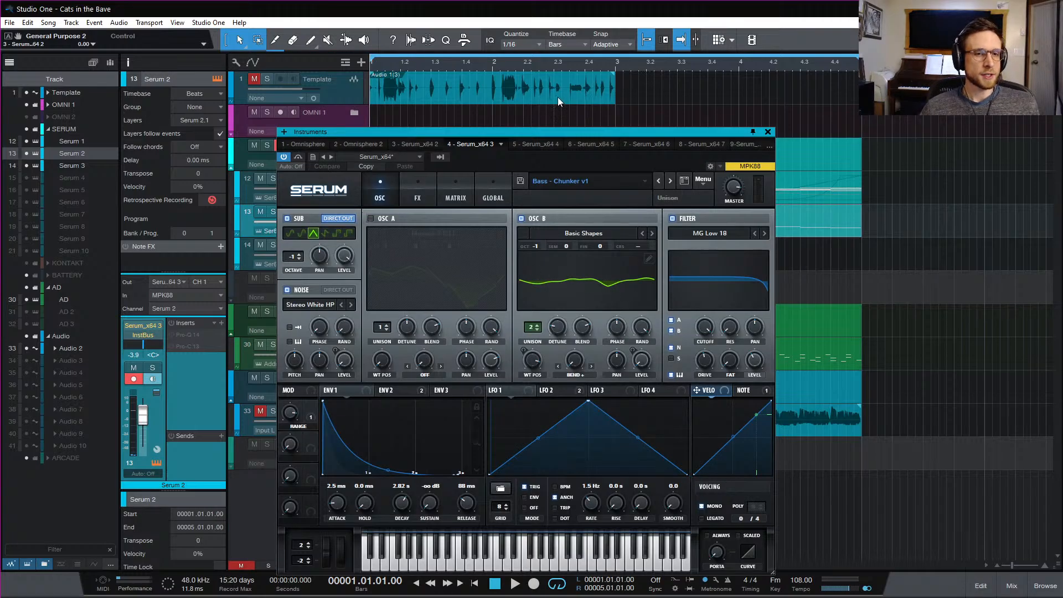
{"action": "left_click_drag", "start_coordinate": [545, 132], "coordinate": [739, 110]}
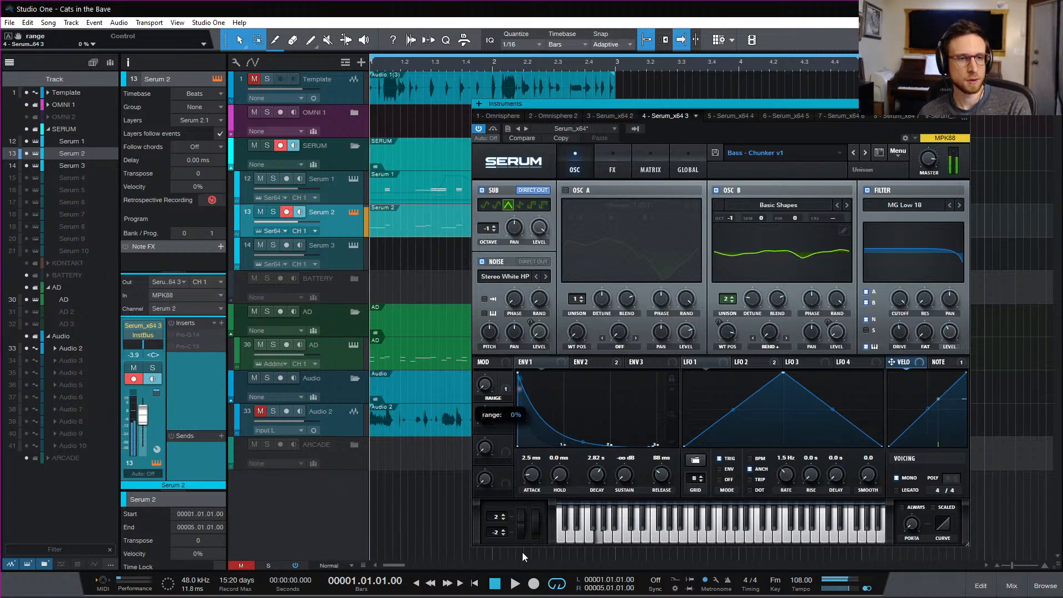
Play the loop and raise the Range macro of the Bass - Chunker v1 preset to 100% on Serum 2
{"action": "key", "text": "space"}
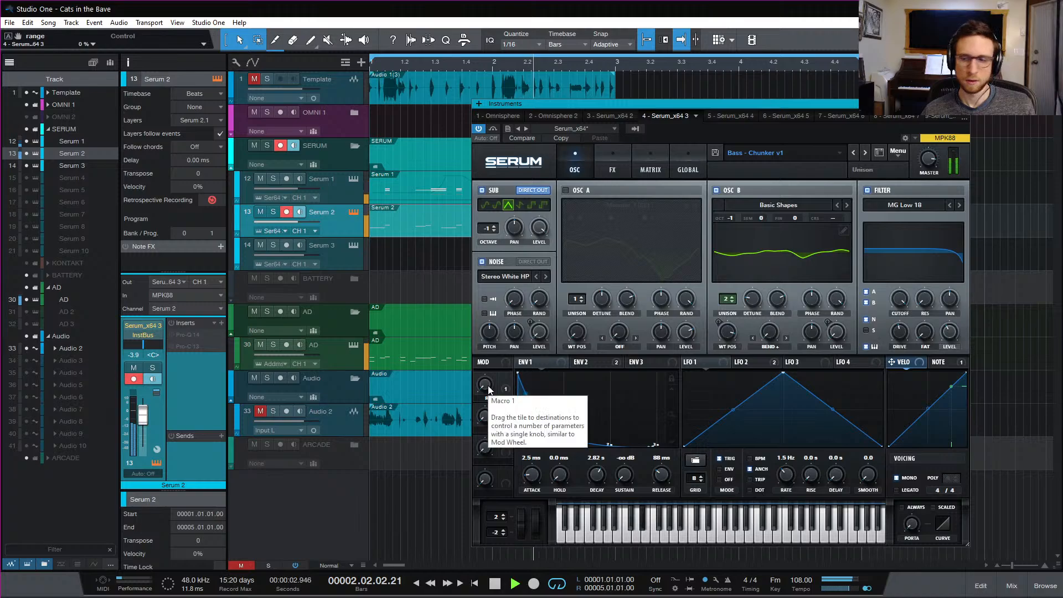
{"action": "mouse_move", "coordinate": [487, 389]}
{"action": "left_mouse_down"}
{"action": "mouse_move", "coordinate": [506, 237]}
{"action": "mouse_move", "coordinate": [513, 265]}
{"action": "left_mouse_up"}
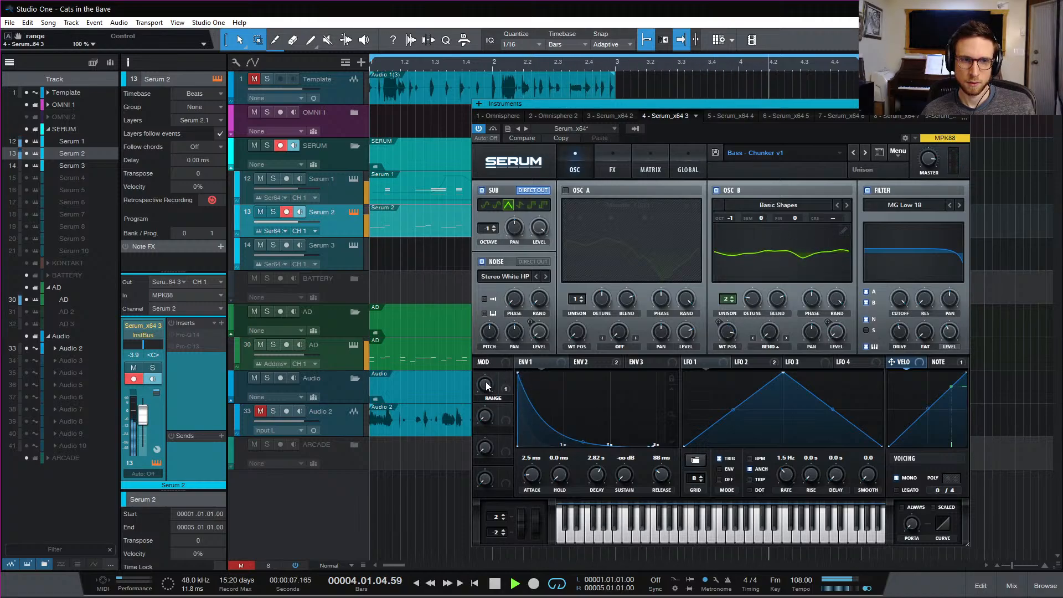
{"action": "key", "text": "space"}
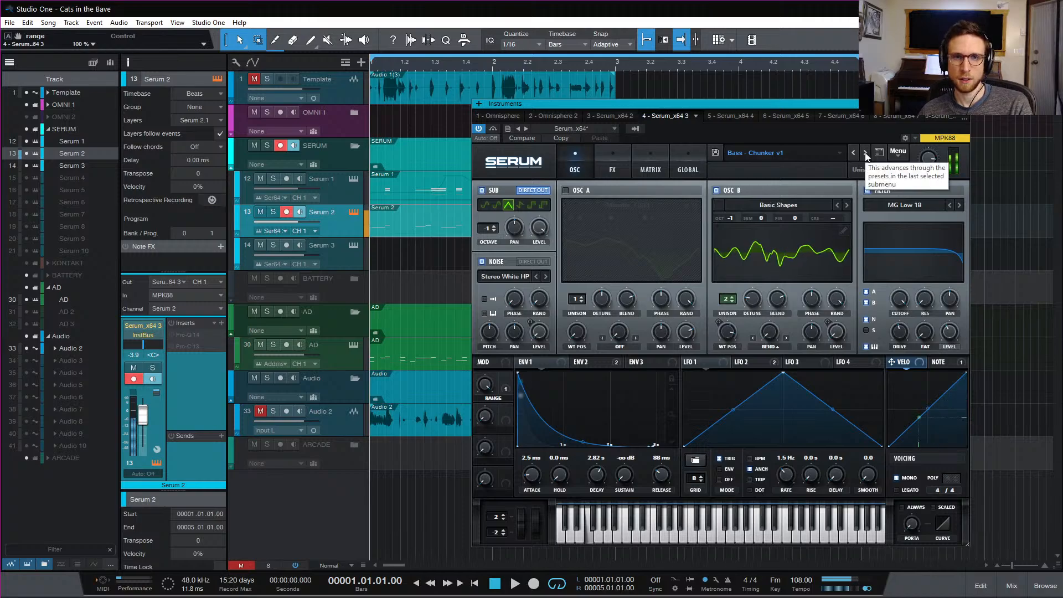
Load the Bass - Growly preset on Serum 2 and audition it in the loop with Cutoff and Growl at 100%
{"action": "left_click", "coordinate": [865, 151]}
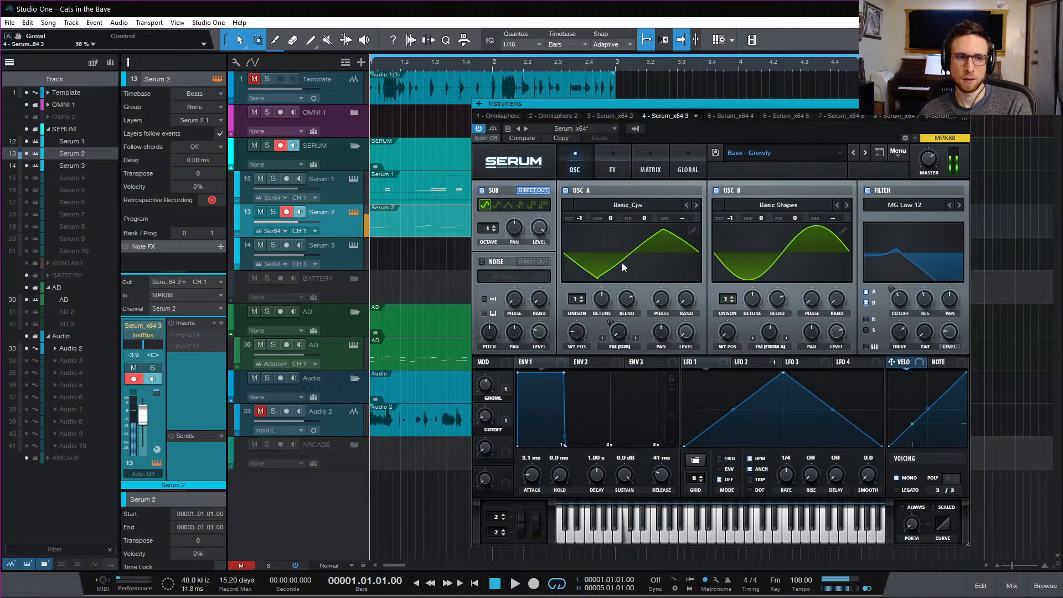
{"action": "key", "text": "space"}
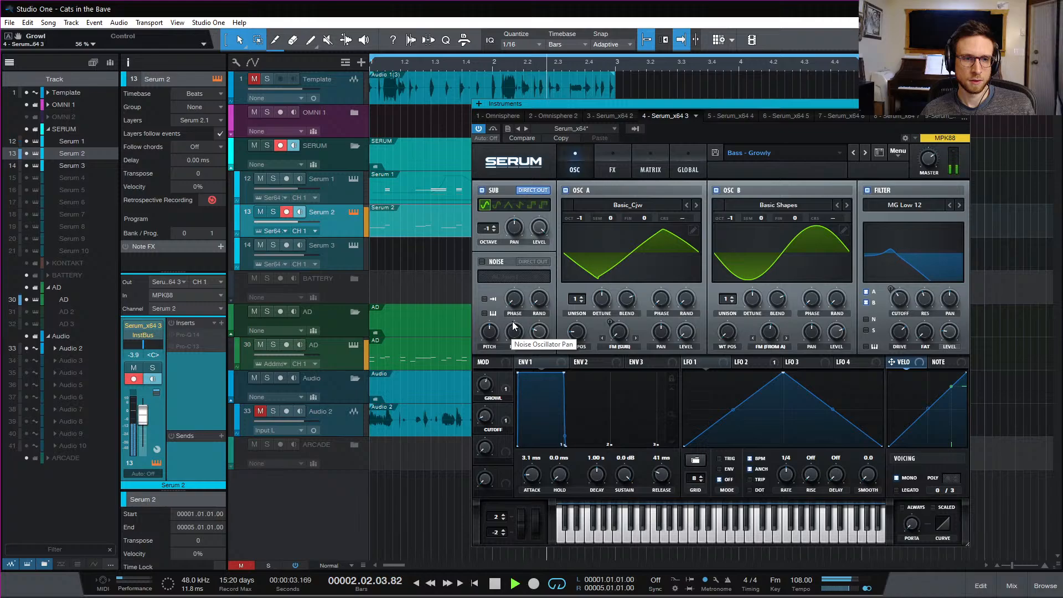
{"action": "left_click_drag", "start_coordinate": [483, 418], "coordinate": [507, 344]}
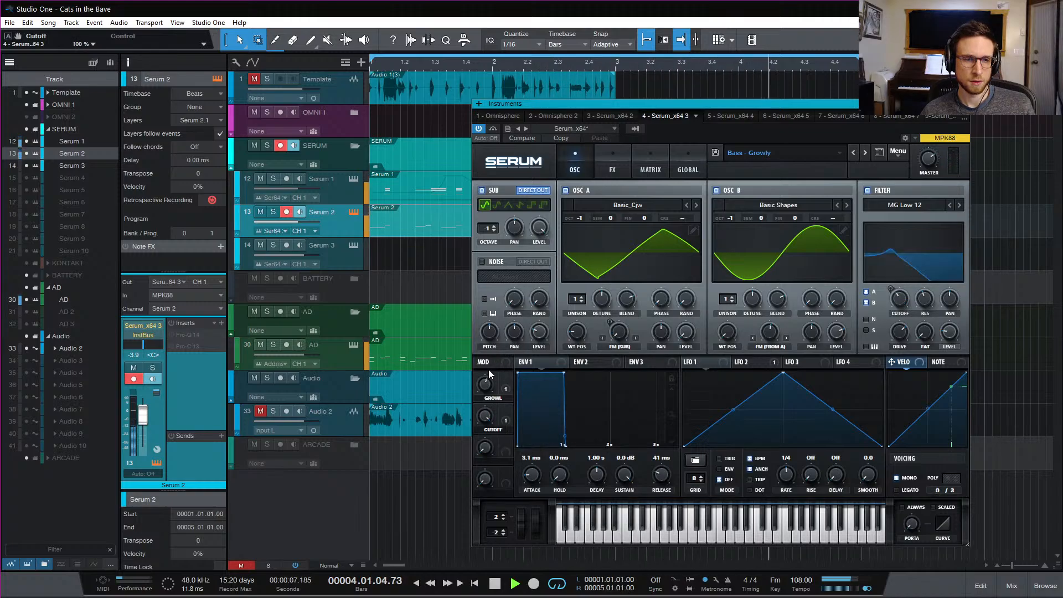
{"action": "left_click_drag", "start_coordinate": [486, 383], "coordinate": [508, 289]}
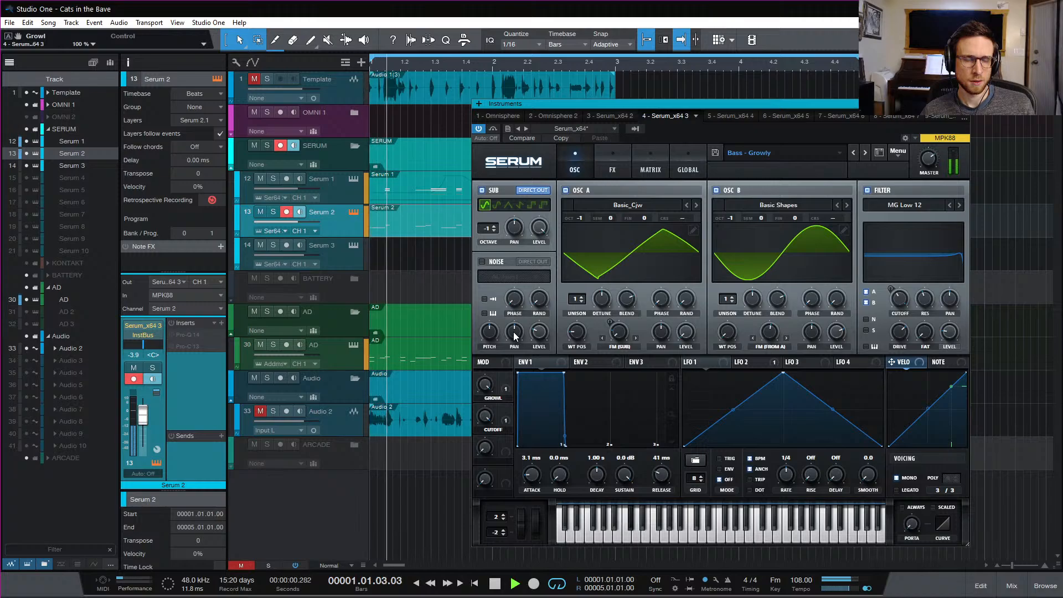
{"action": "key", "text": "space"}
Try Bass - Punchy Clean with Heat at 100% and adjusted Decay in the loop, and move on to Bass - Throaty
{"action": "left_click", "coordinate": [865, 153]}
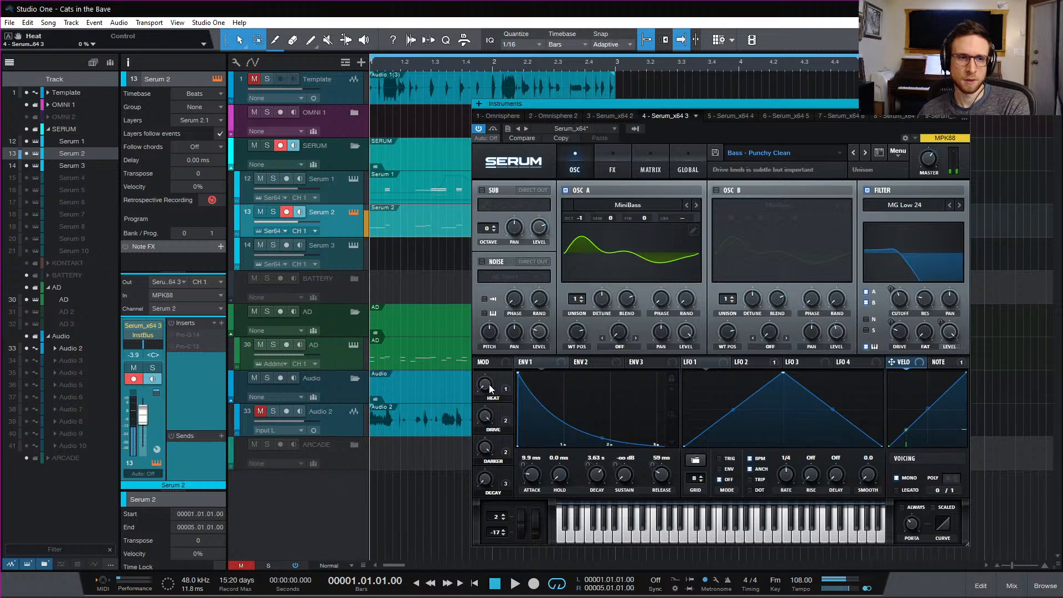
{"action": "left_click_drag", "start_coordinate": [486, 399], "coordinate": [486, 385]}
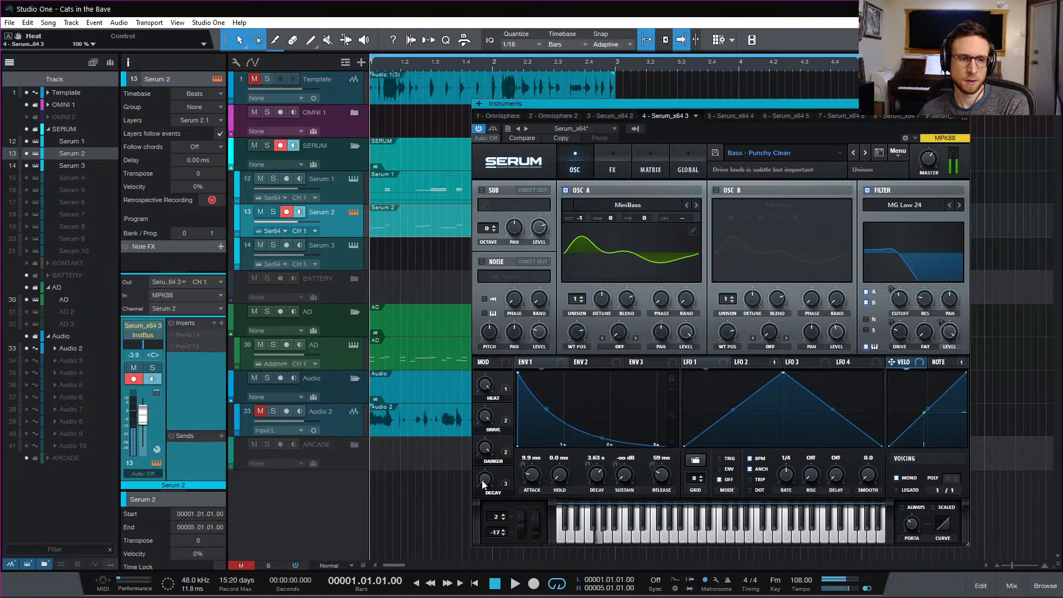
{"action": "left_click_drag", "start_coordinate": [483, 485], "coordinate": [592, 176]}
{"action": "key", "text": "space"}
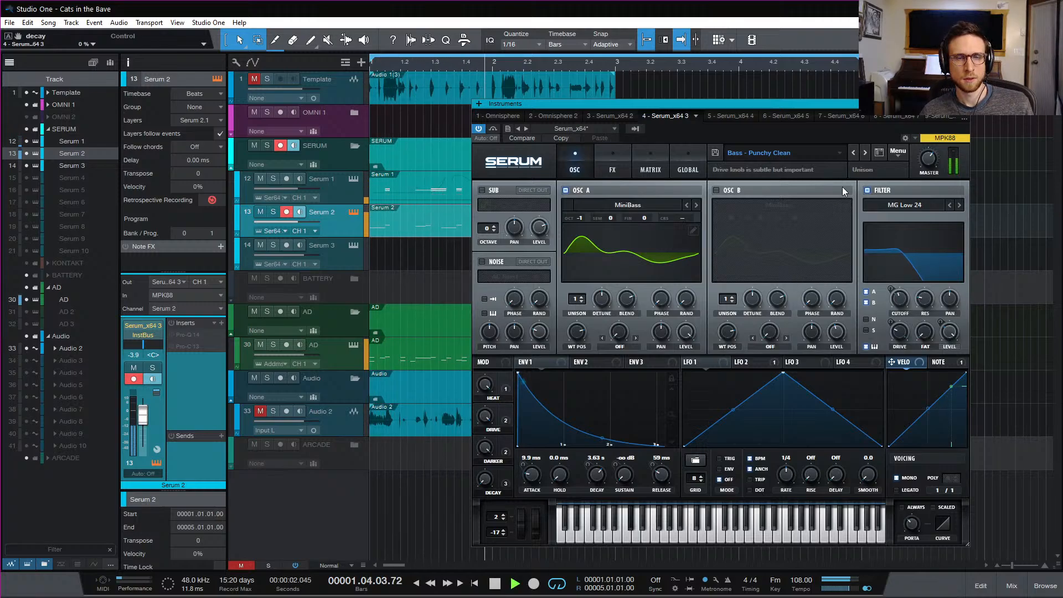
{"action": "key", "text": "space"}
{"action": "left_click", "coordinate": [866, 152]}
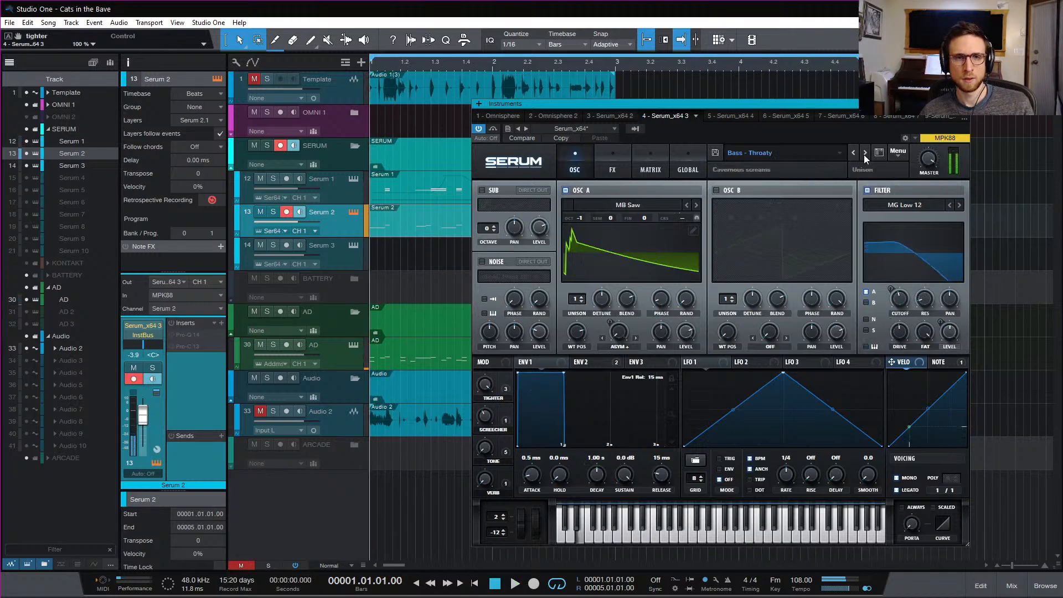
Load Bass - .Sophistikat from the Unison House Collection, play the loop and solo the Serum 2 track
{"action": "left_click", "coordinate": [831, 153]}
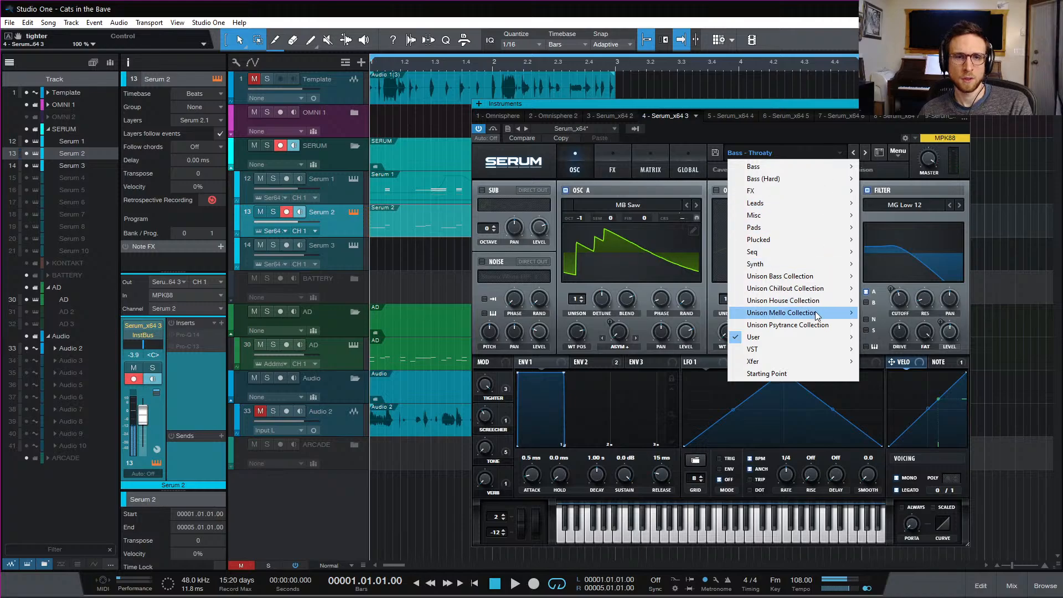
{"action": "mouse_move", "coordinate": [811, 336]}
{"action": "mouse_move", "coordinate": [910, 360]}
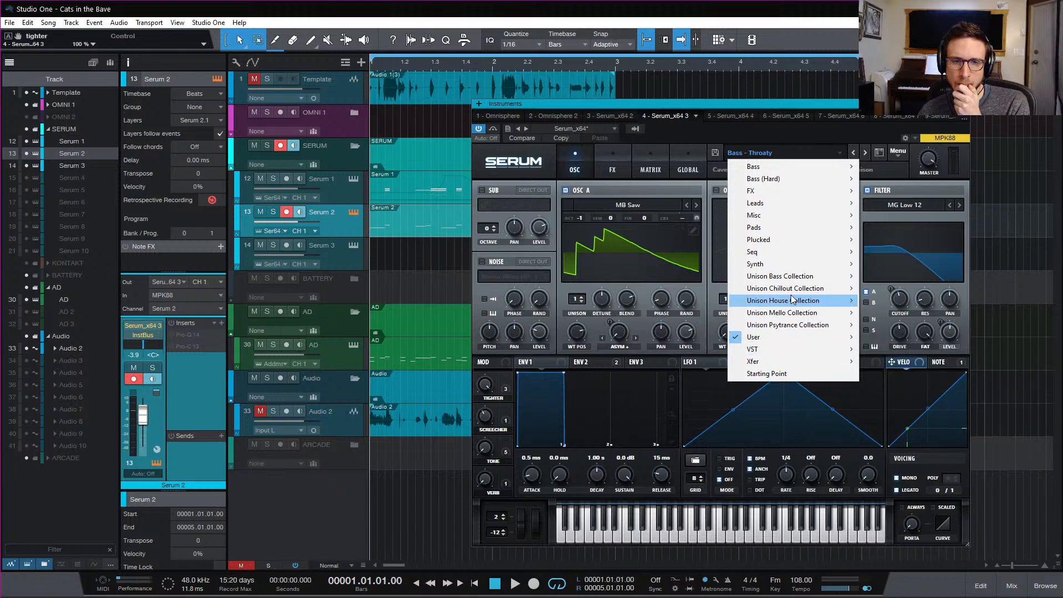
{"action": "mouse_move", "coordinate": [796, 300]}
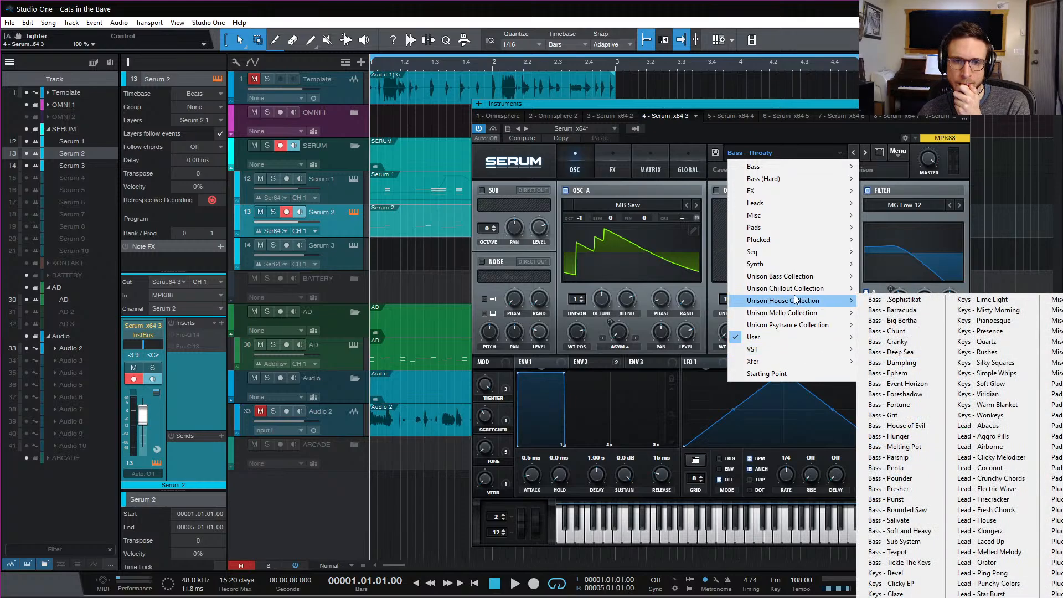
{"action": "left_click", "coordinate": [916, 299]}
{"action": "key", "text": "space"}
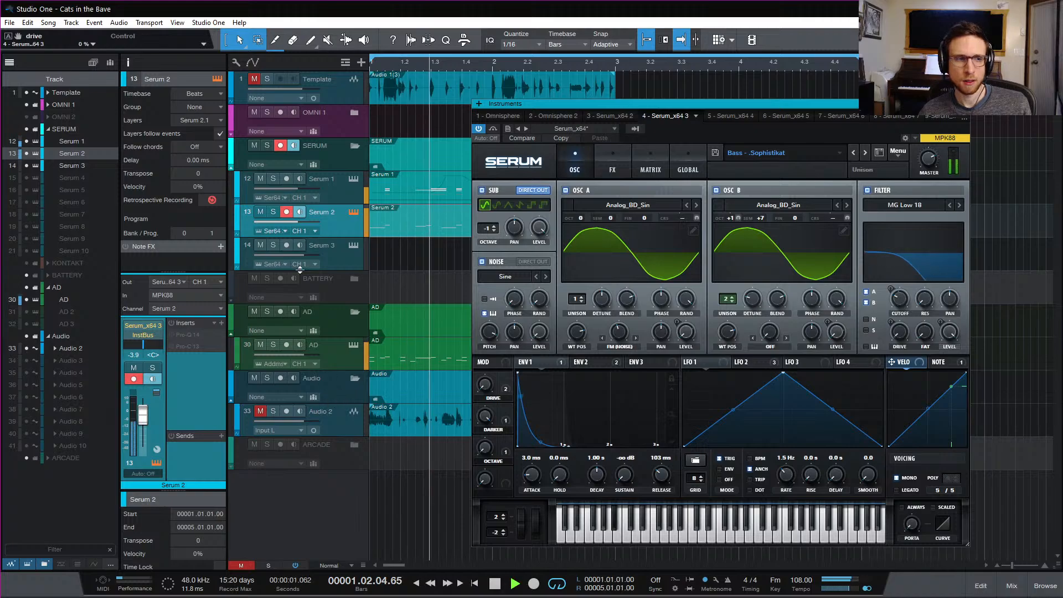
{"action": "left_click", "coordinate": [273, 211]}
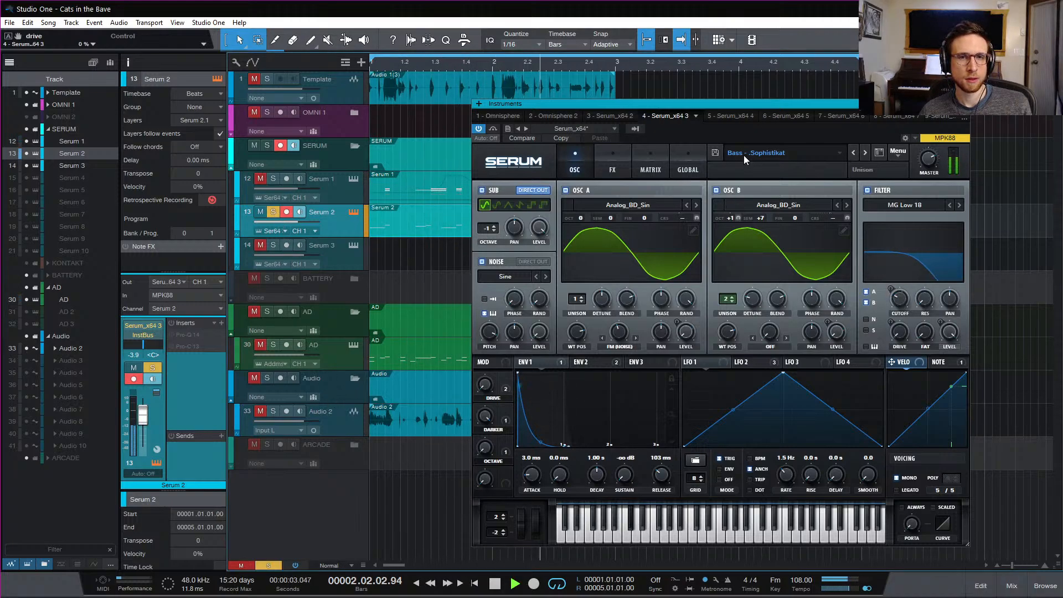
Audition the following House Collection bass presets one by one on the soloed Serum 2 loop, from Bass - Barracuda to Bass - Penta
{"action": "left_click", "coordinate": [865, 155]}
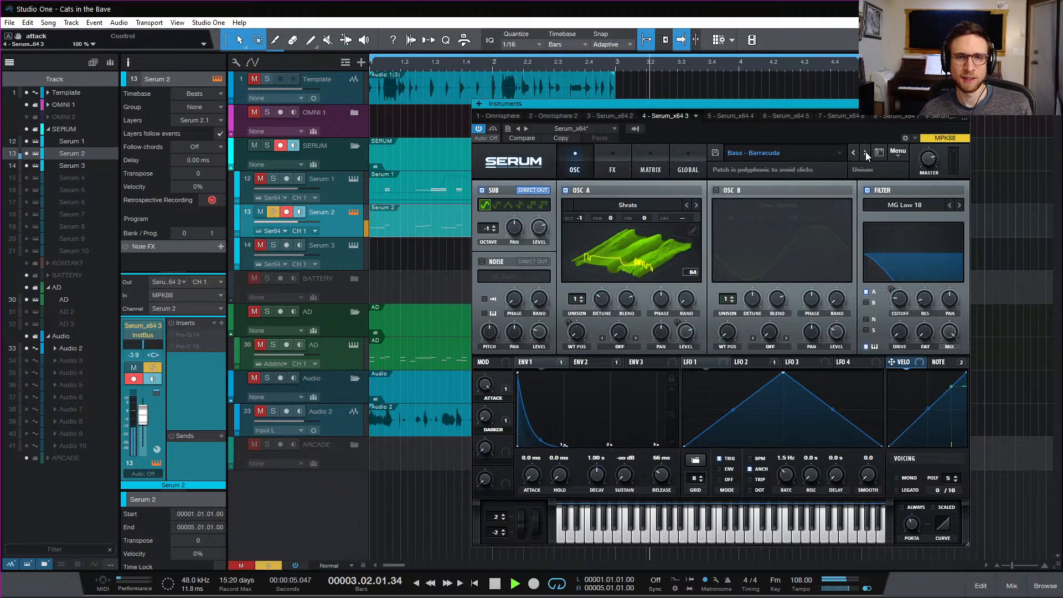
{"action": "left_click", "coordinate": [866, 152]}
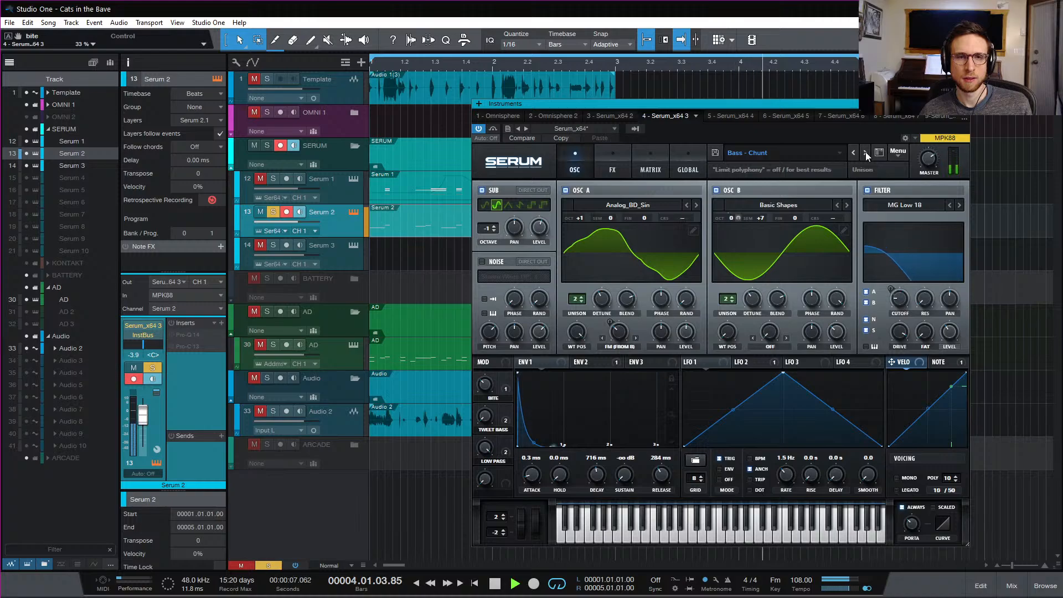
{"action": "left_click", "coordinate": [866, 153]}
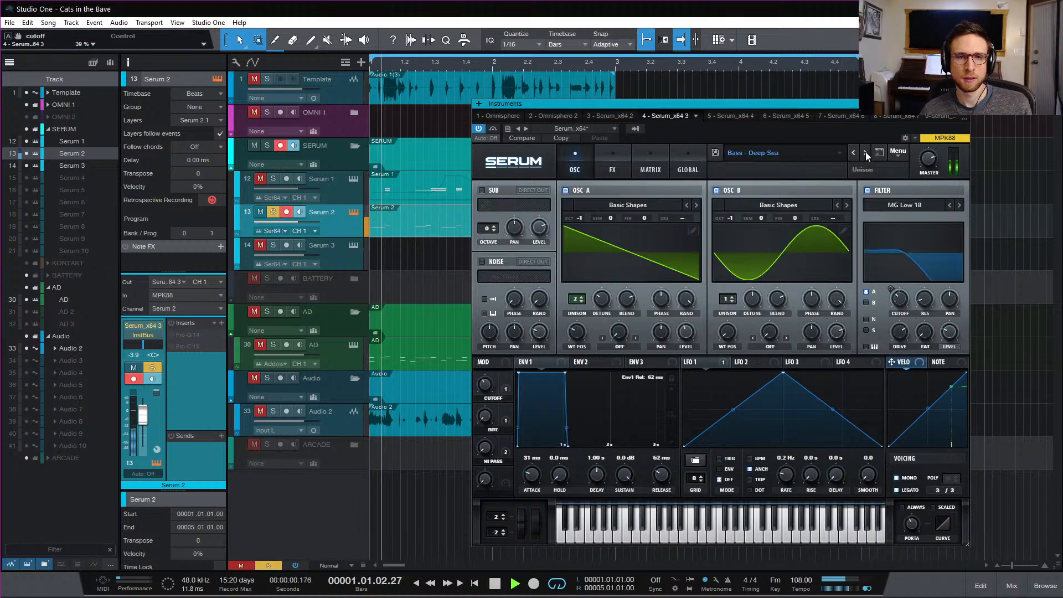
{"action": "left_click", "coordinate": [866, 153]}
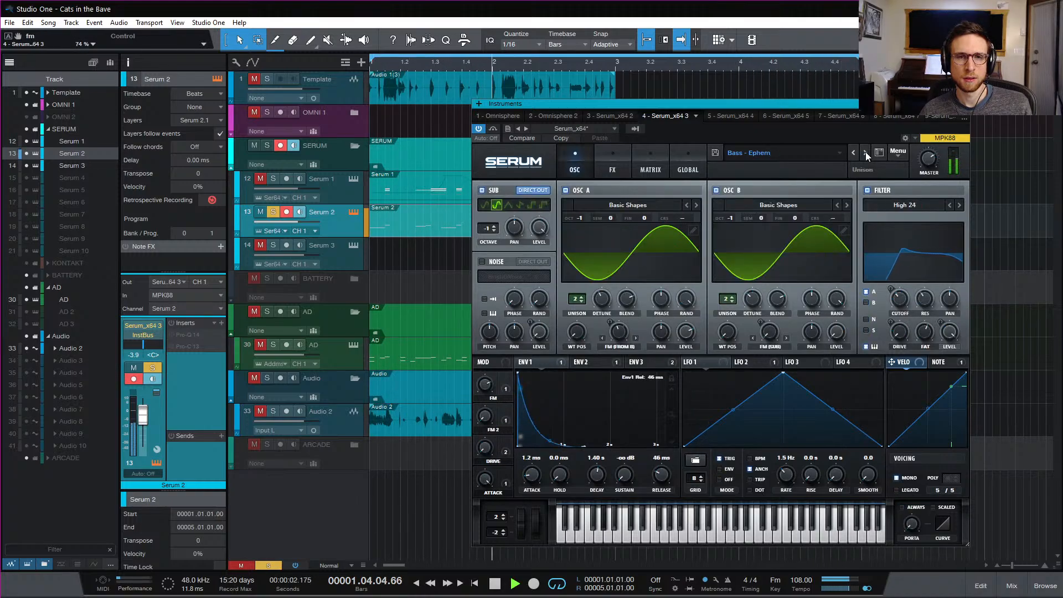
{"action": "left_click", "coordinate": [865, 153]}
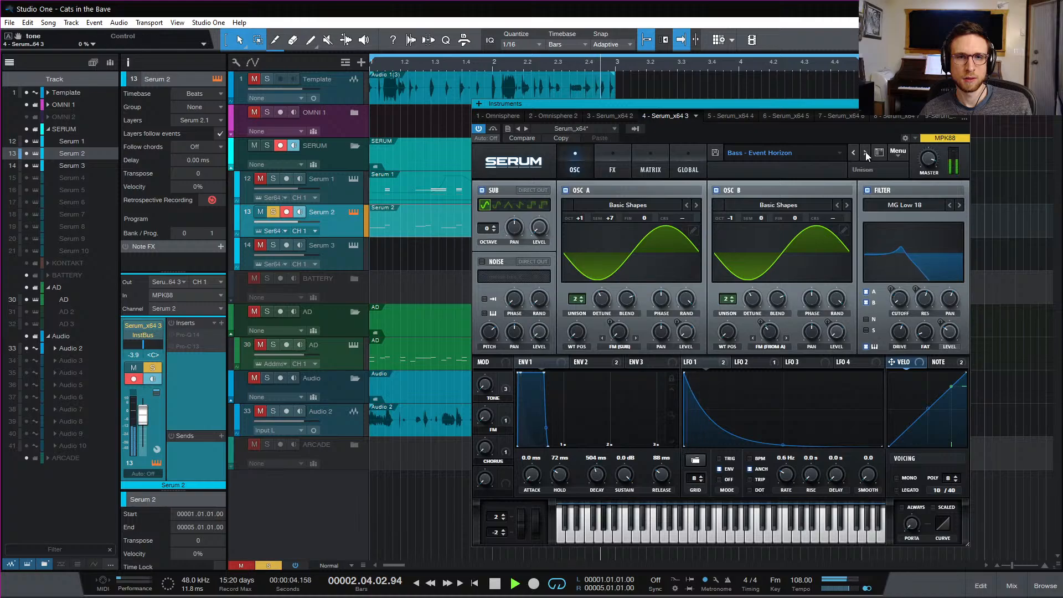
{"action": "left_click", "coordinate": [865, 153]}
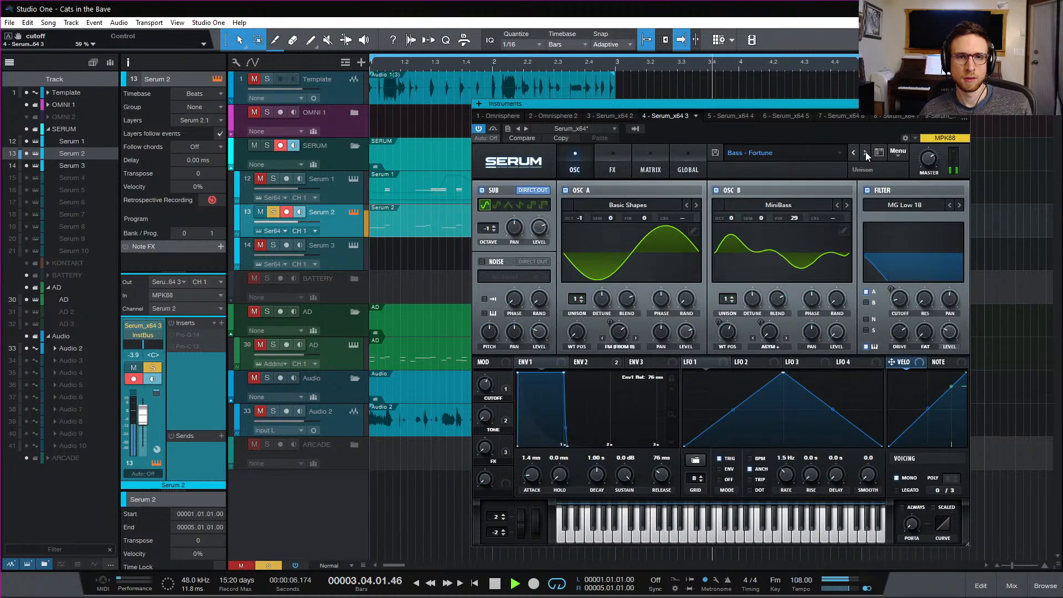
{"action": "left_click", "coordinate": [865, 153]}
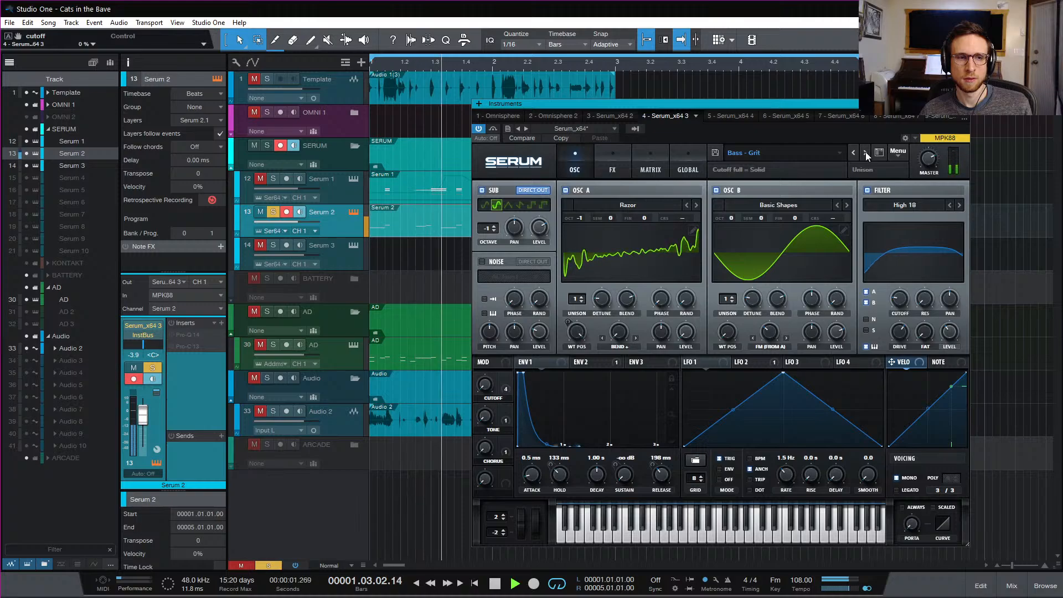
{"action": "left_click", "coordinate": [865, 153]}
{"action": "left_click", "coordinate": [865, 152]}
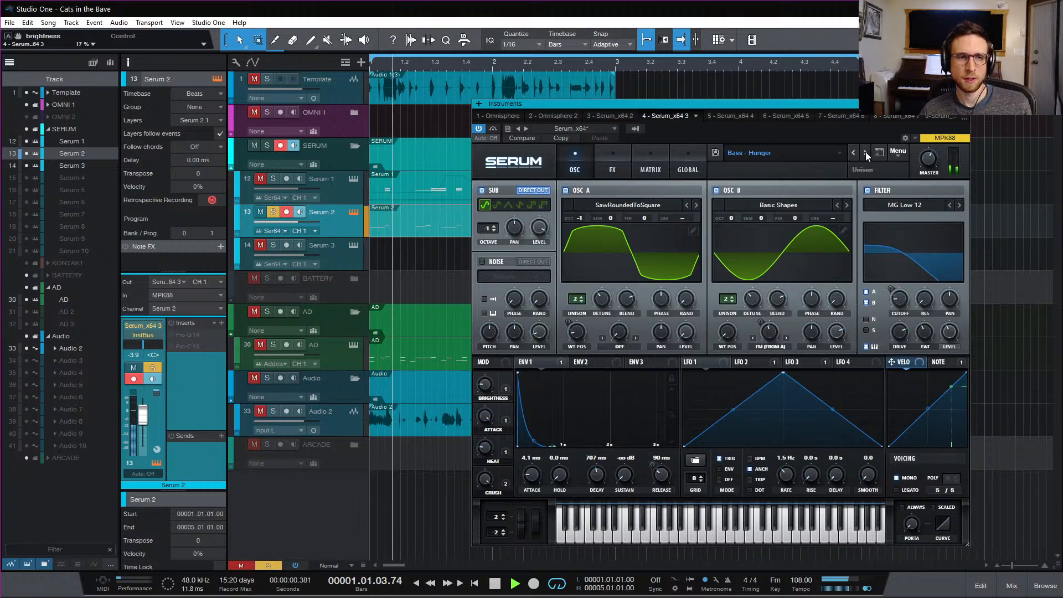
{"action": "left_click", "coordinate": [865, 151]}
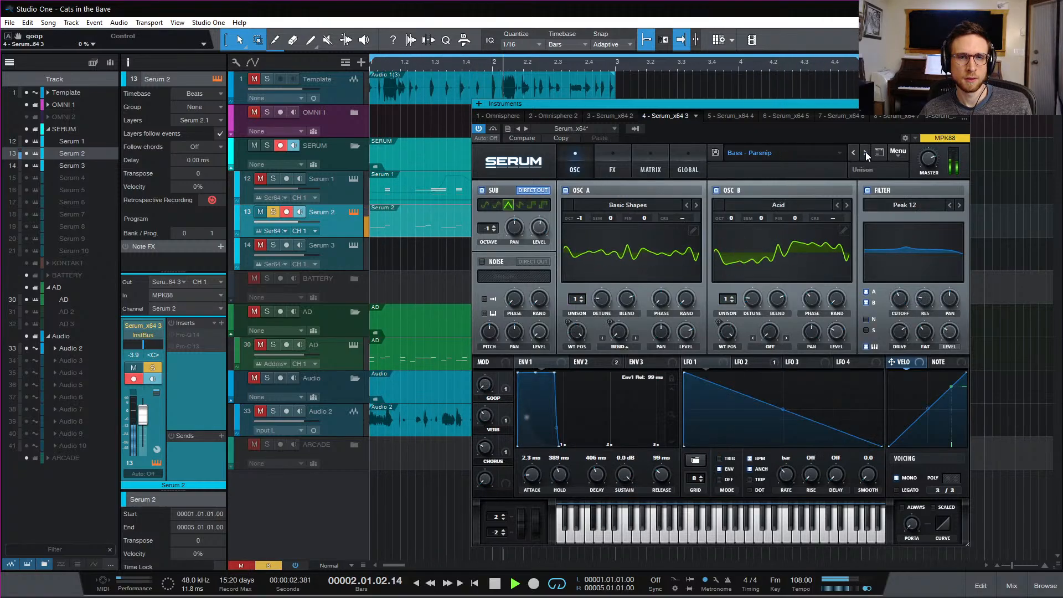
{"action": "left_click", "coordinate": [866, 152]}
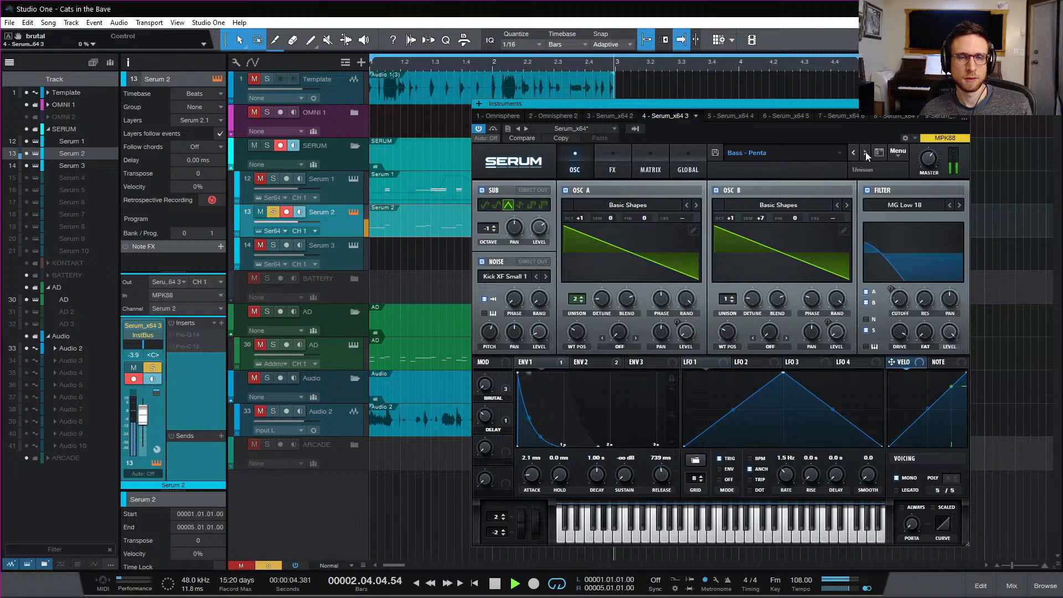
Load Bass - Pounder, set Bark to 62% and Cutoff to 31%, and audition it with the full mix
{"action": "left_click", "coordinate": [866, 152]}
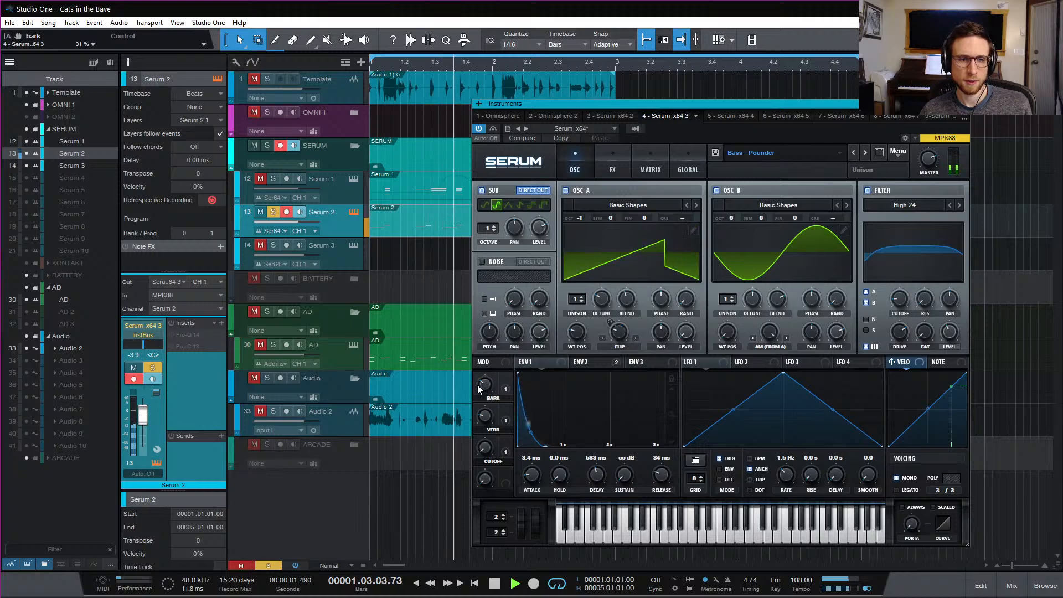
{"action": "left_click_drag", "start_coordinate": [479, 390], "coordinate": [500, 362]}
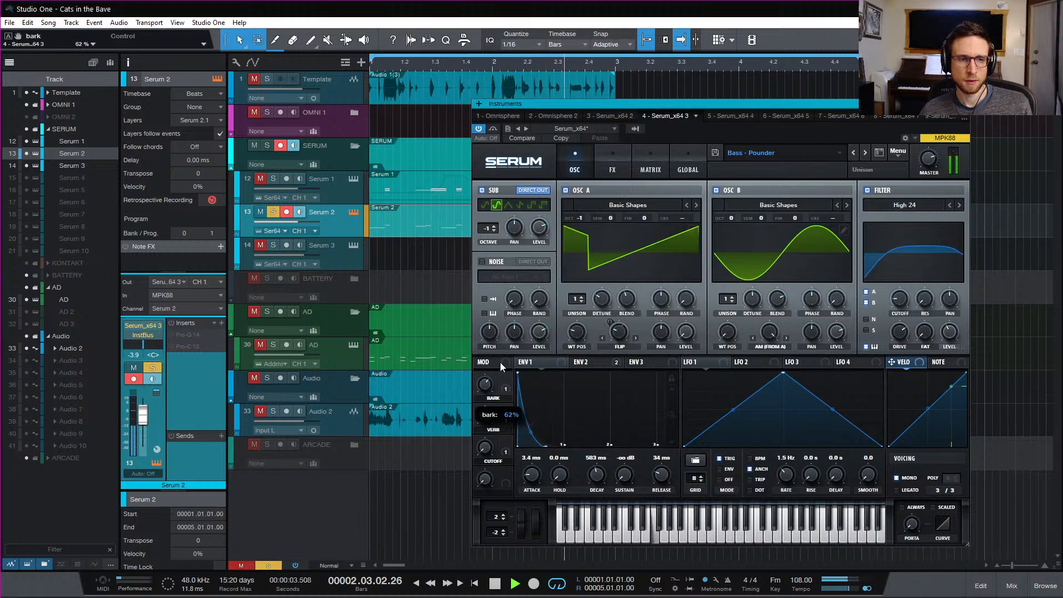
{"action": "left_click_drag", "start_coordinate": [486, 447], "coordinate": [496, 417]}
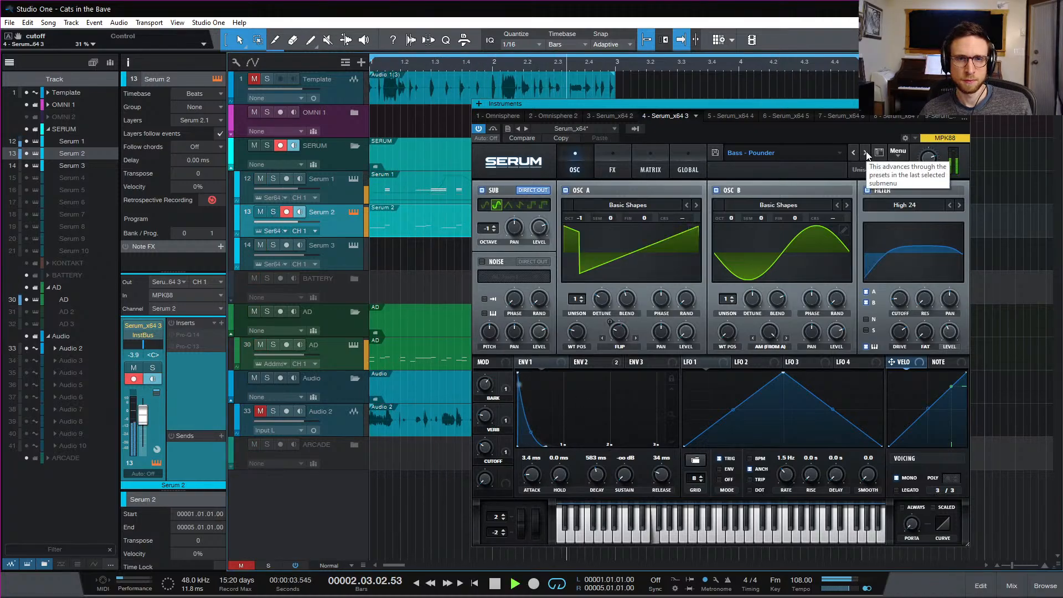
{"action": "key", "text": "space"}
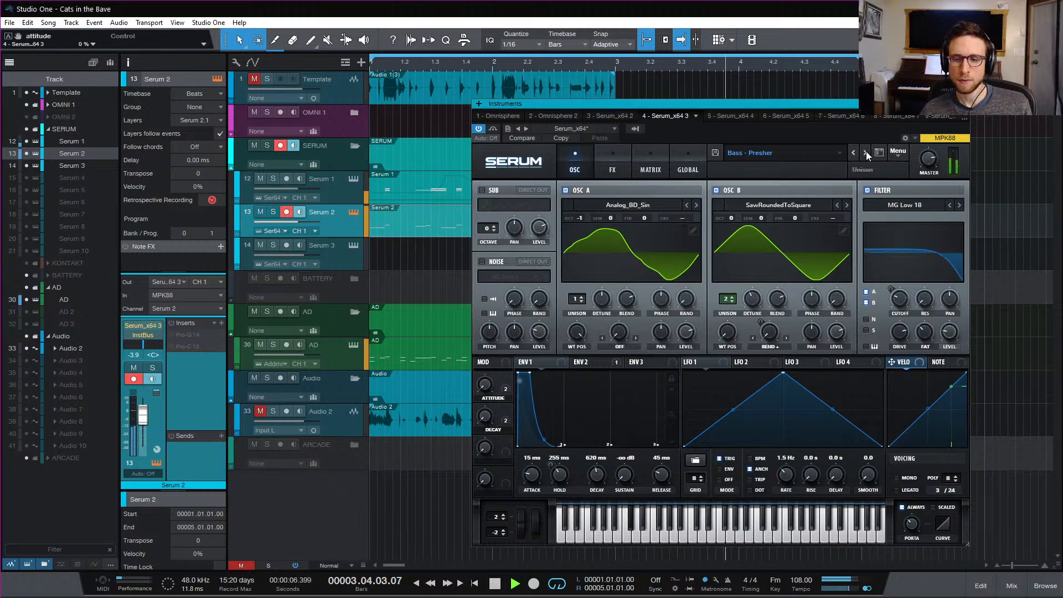
Stop the loop, skip past Bass - Purist to load Bass - Rounded Saw, and play it with the full mix
{"action": "key", "text": "space"}
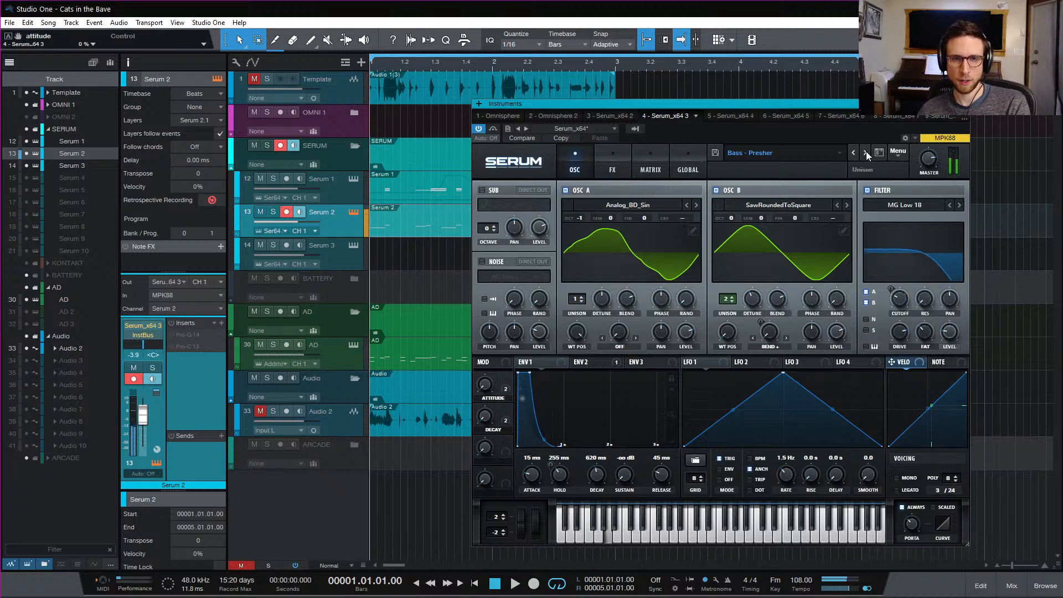
{"action": "left_click", "coordinate": [866, 152]}
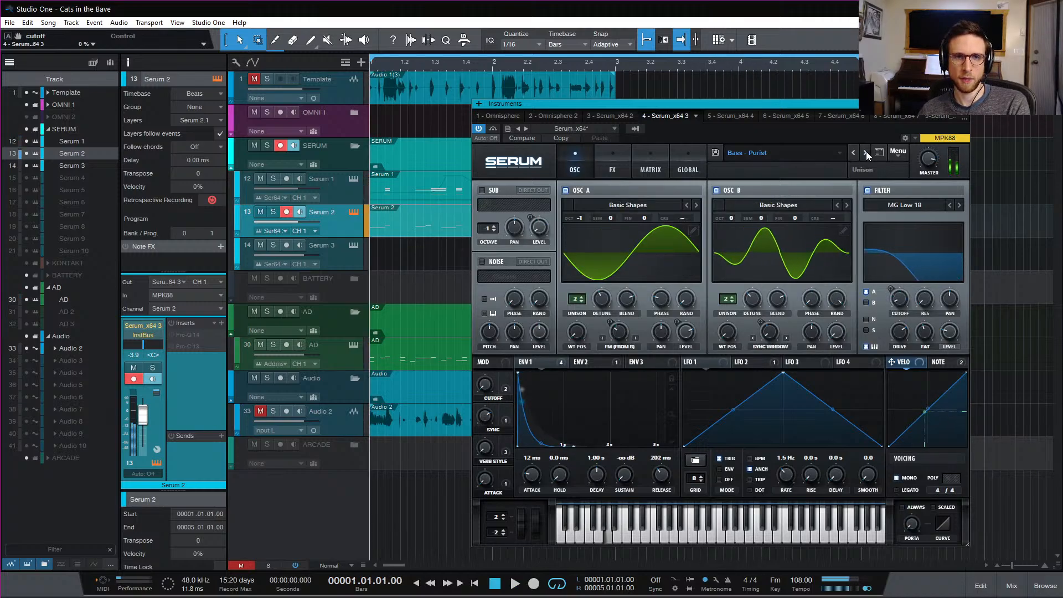
{"action": "left_click", "coordinate": [866, 151]}
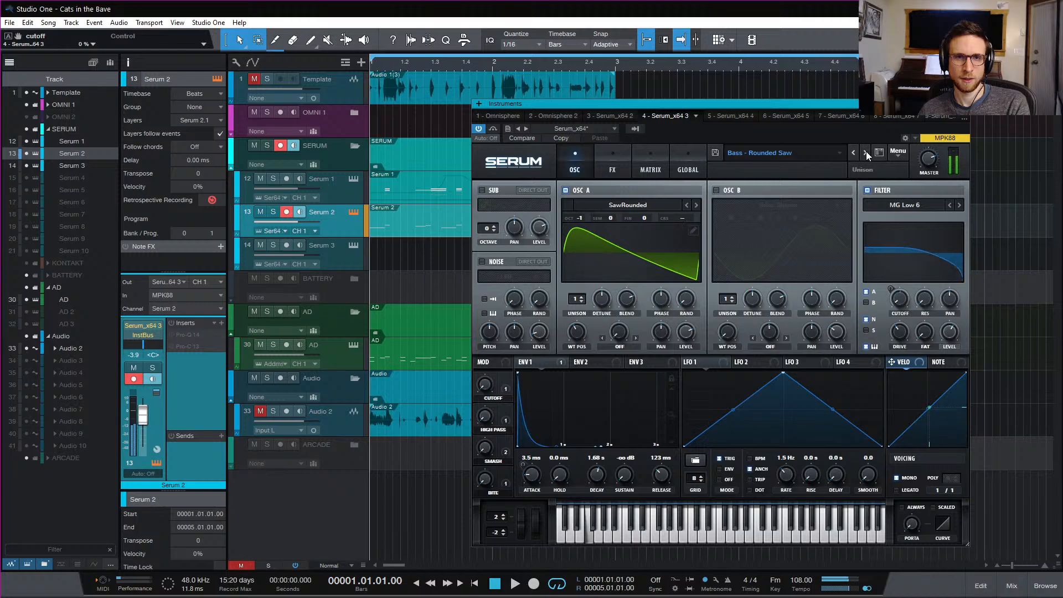
{"action": "key", "text": "space"}
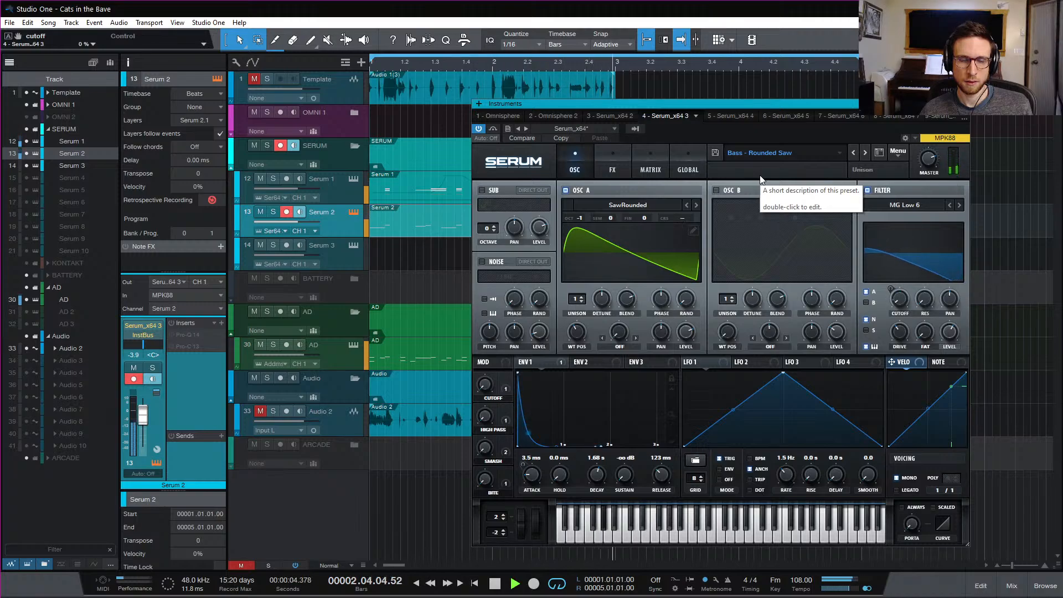
Solo the Serum 2 track, stop playback, and shape LFO 2 as a concave falling curve at a rate of 21.9 Hz
{"action": "left_click", "coordinate": [273, 212]}
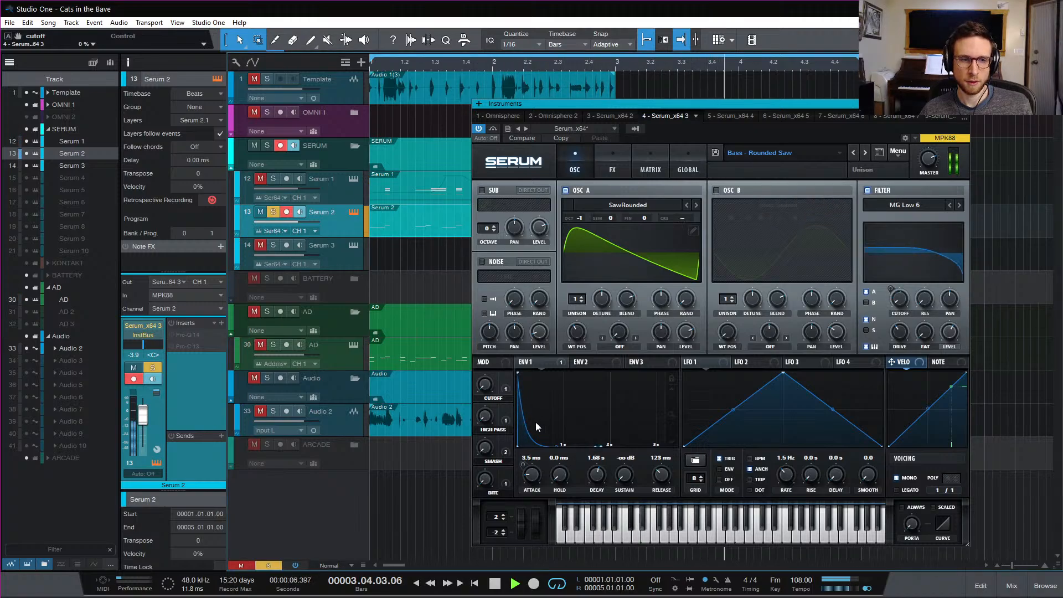
{"action": "left_click", "coordinate": [744, 362]}
{"action": "key", "text": "space"}
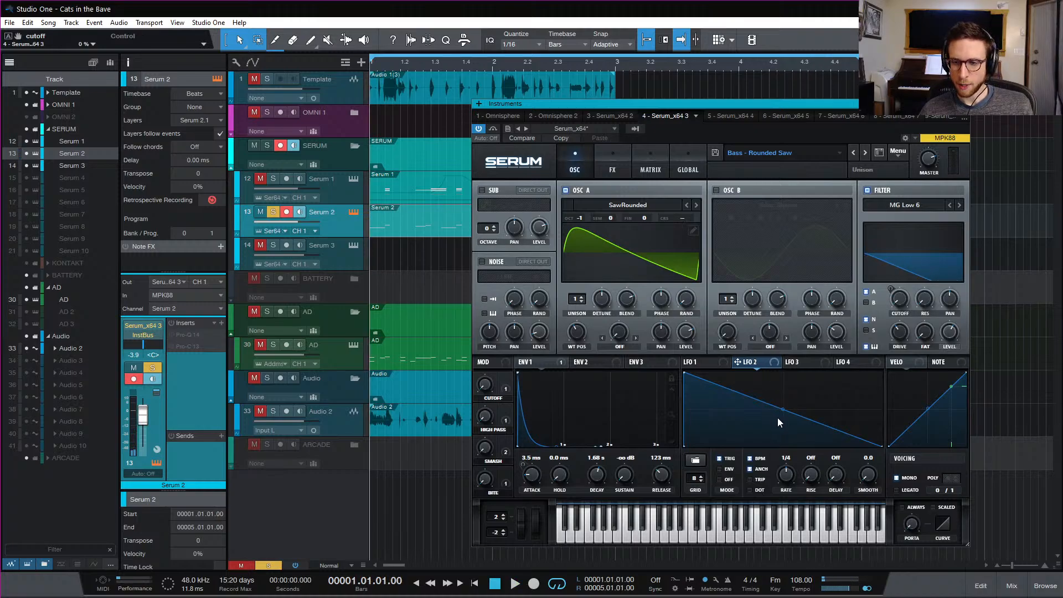
{"action": "left_click_drag", "start_coordinate": [783, 411], "coordinate": [784, 424]}
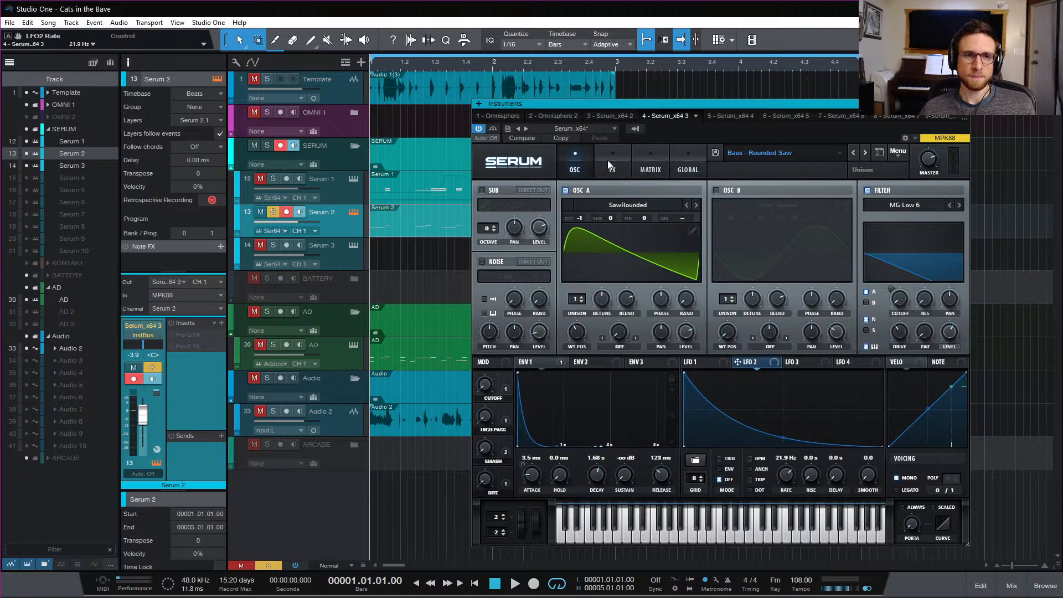
Route LFO 2 to master tuning in the modulation matrix with an amount of 17
{"action": "left_click", "coordinate": [646, 166]}
{"action": "left_click", "coordinate": [501, 318]}
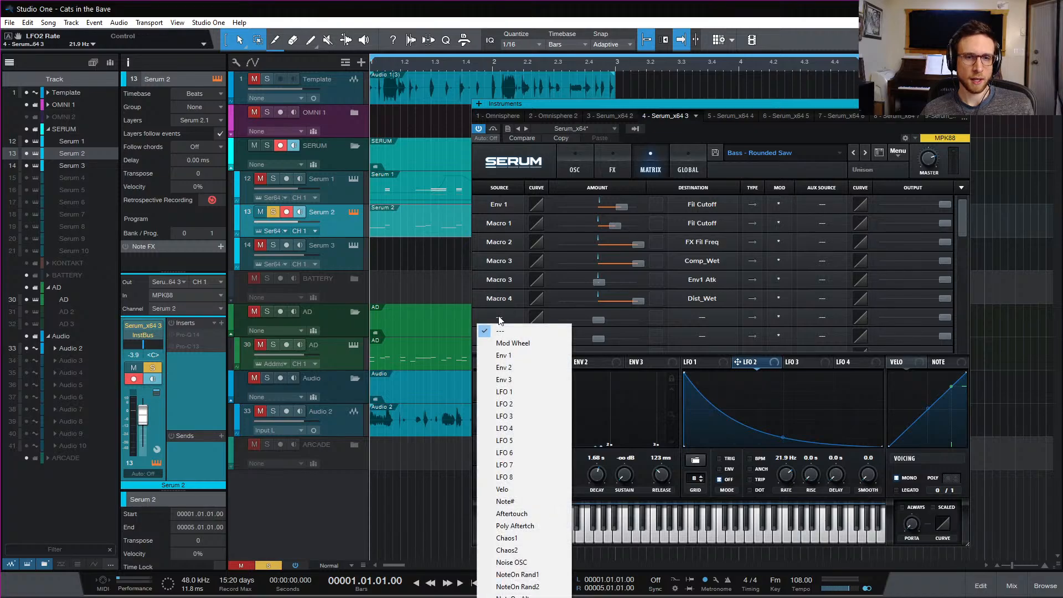
{"action": "left_click", "coordinate": [544, 405]}
{"action": "left_click", "coordinate": [686, 318]}
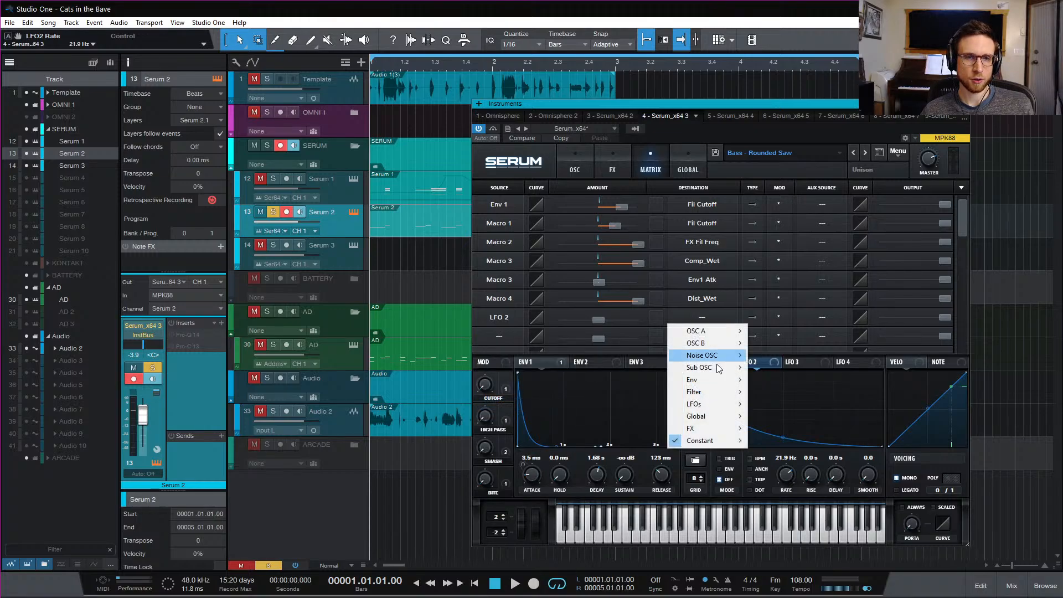
{"action": "mouse_move", "coordinate": [724, 417]}
{"action": "left_click", "coordinate": [773, 420]}
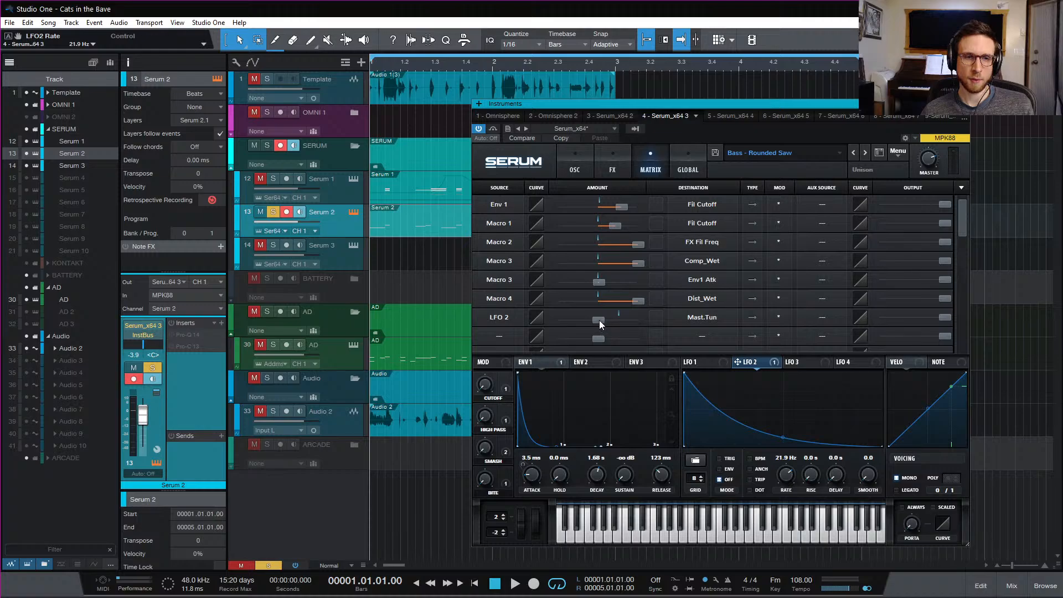
{"action": "left_click_drag", "start_coordinate": [599, 320], "coordinate": [612, 323]}
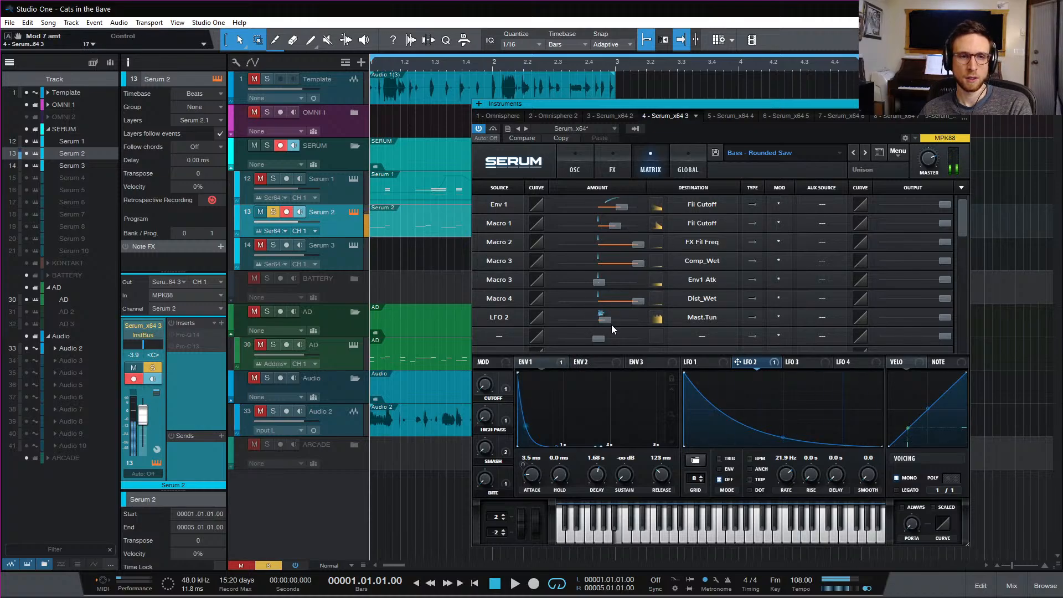
Set LFO 2 to envelope mode at 21.4 Hz, fine-tune its master tuning amount, and play the soloed loop
{"action": "left_click", "coordinate": [729, 469]}
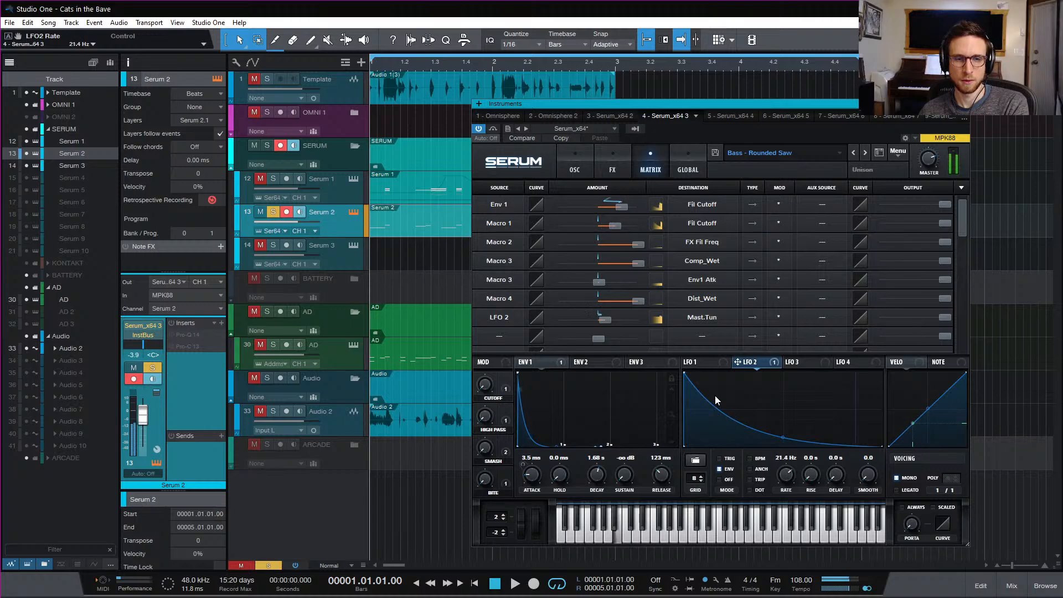
{"action": "mouse_move", "coordinate": [607, 318]}
{"action": "left_mouse_down"}
{"action": "mouse_move", "coordinate": [620, 322]}
{"action": "mouse_move", "coordinate": [610, 322]}
{"action": "left_mouse_up"}
{"action": "key", "text": "space"}
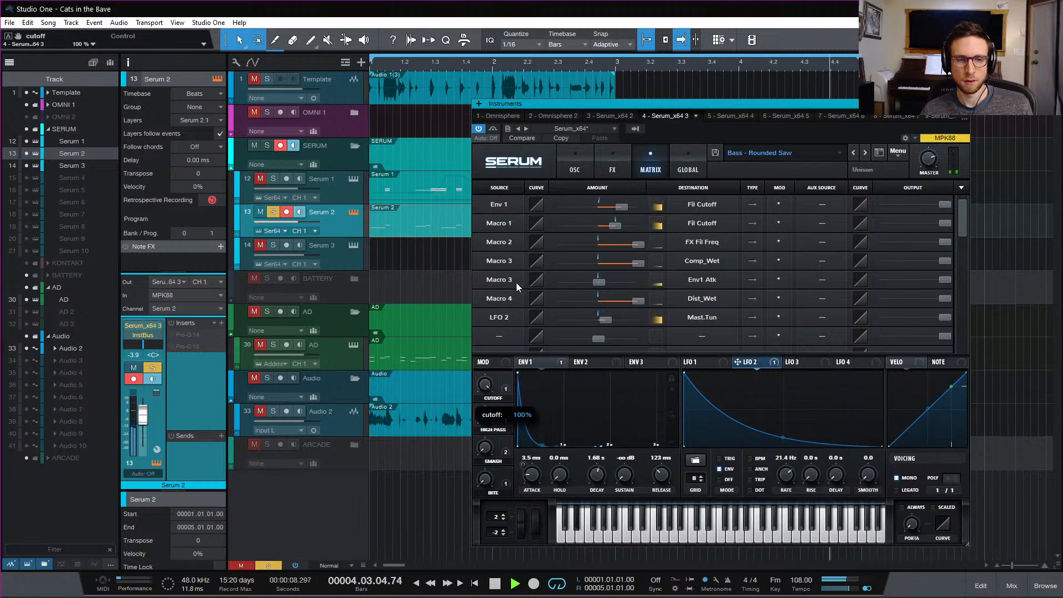
Adjust the Cutoff and Smash macros, and set Env 1's decay to 3.26 s and Bite to 100% during playback
{"action": "left_click_drag", "start_coordinate": [485, 386], "coordinate": [485, 393]}
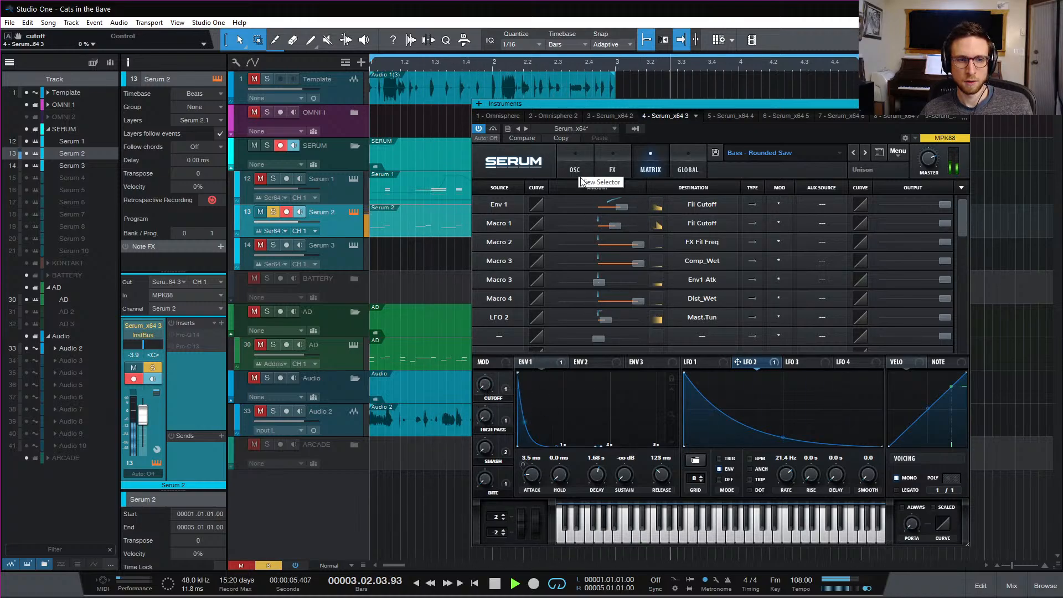
{"action": "left_click_drag", "start_coordinate": [597, 477], "coordinate": [602, 467]}
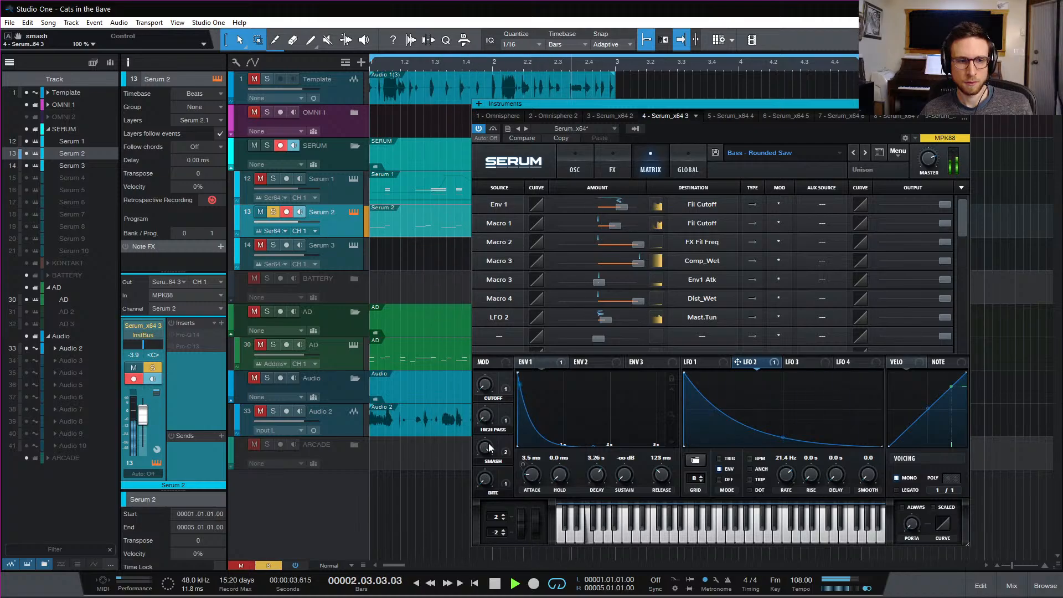
{"action": "left_click_drag", "start_coordinate": [486, 447], "coordinate": [485, 532]}
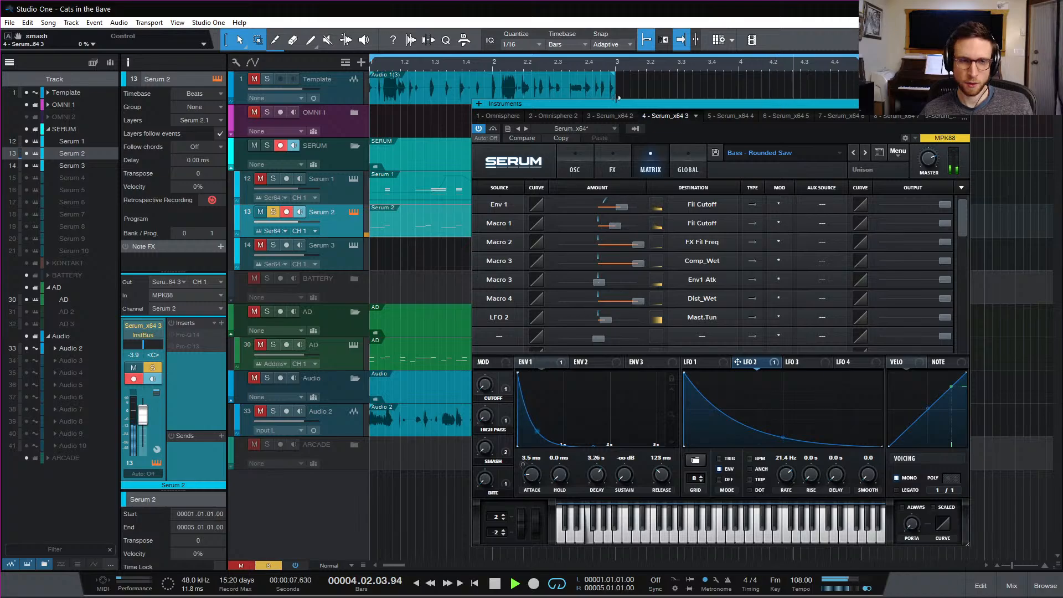
{"action": "left_click_drag", "start_coordinate": [487, 480], "coordinate": [572, 254]}
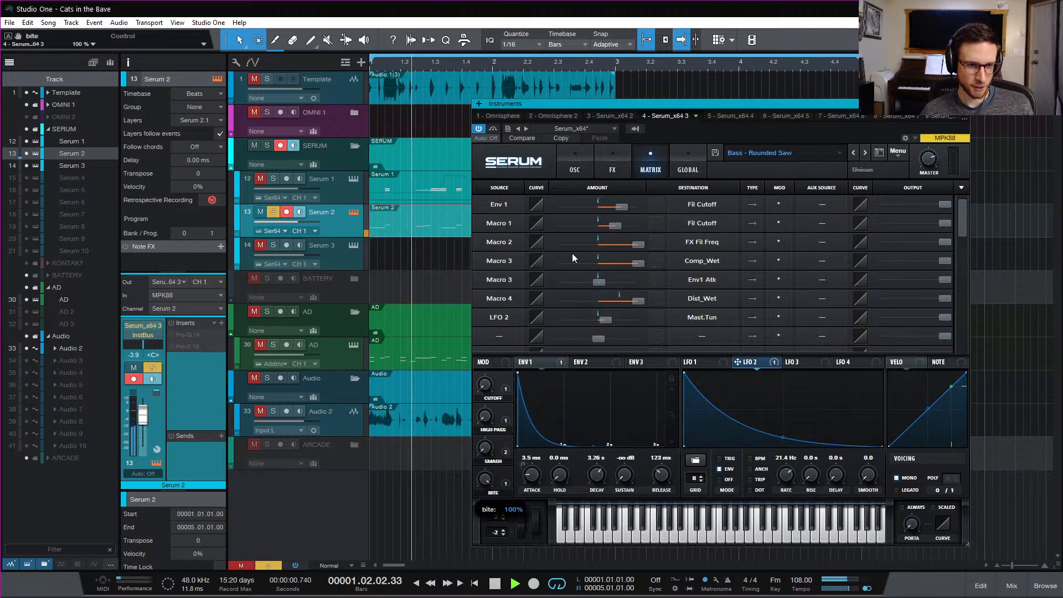
Unsolo Serum 2, play the bass with the full mix, and set the Bite macro to 63%
{"action": "left_click", "coordinate": [272, 214]}
{"action": "key", "text": "space"}
{"action": "key", "text": "space"}
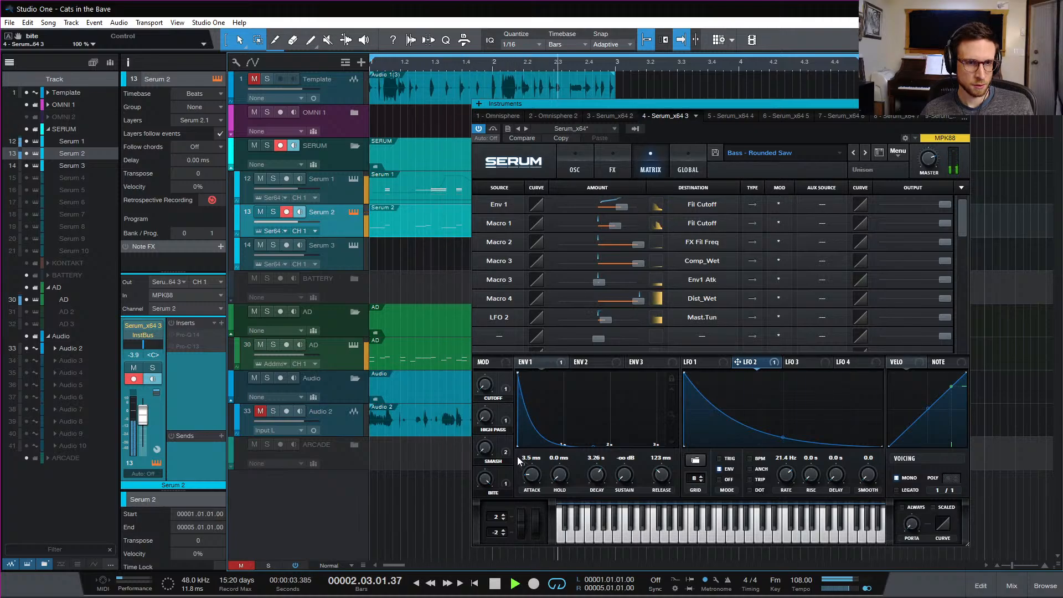
{"action": "mouse_move", "coordinate": [483, 479]}
{"action": "left_mouse_down"}
{"action": "mouse_move", "coordinate": [485, 527]}
{"action": "mouse_move", "coordinate": [493, 482]}
{"action": "left_mouse_up"}
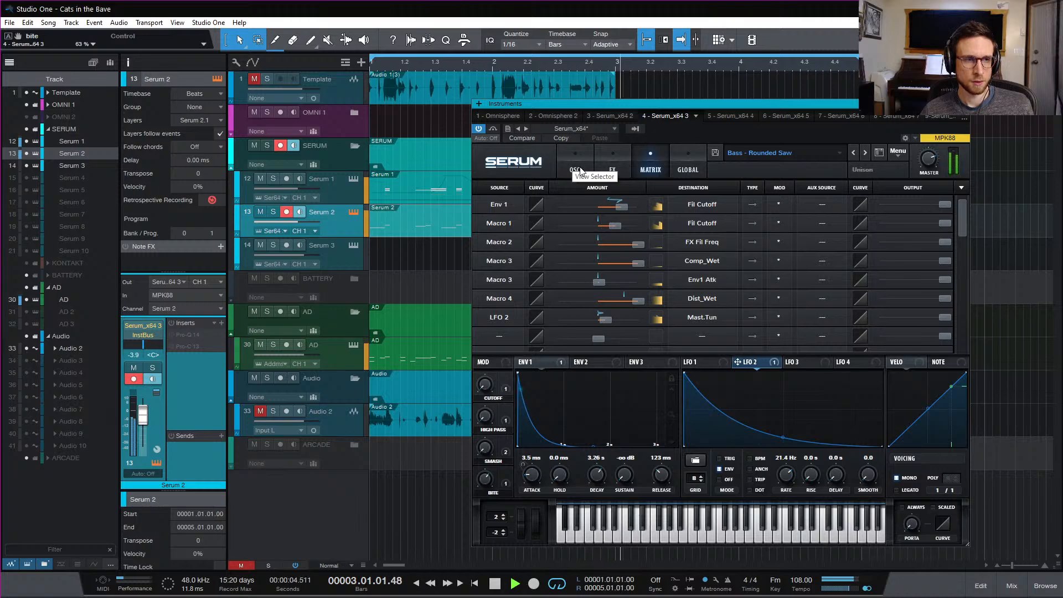
{"action": "key", "text": "space"}
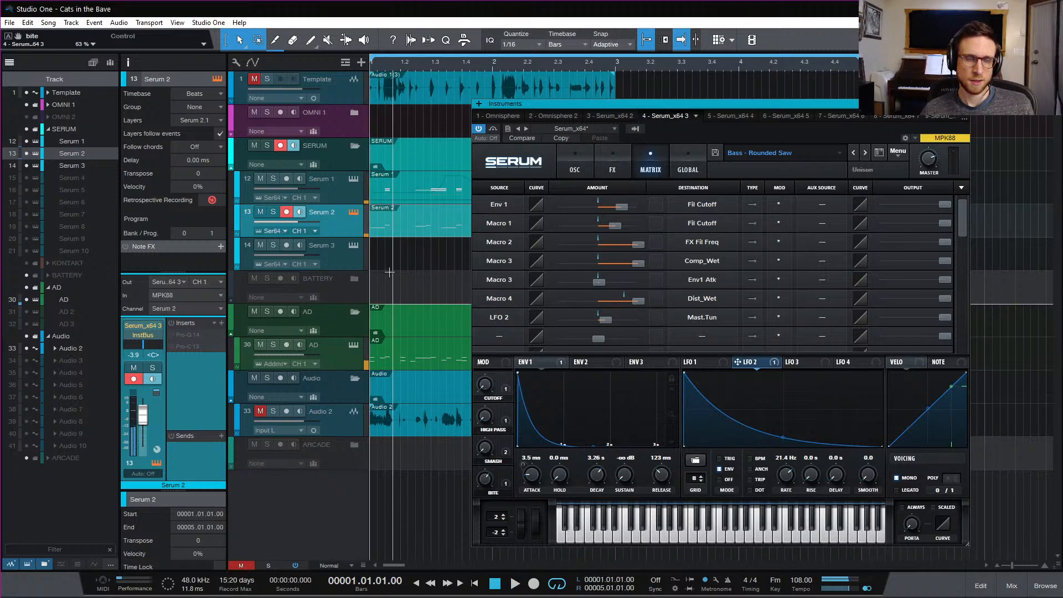
Solo Serum 2 again and set Env 1's decay curve to 99% and its decay time to 7.25 s
{"action": "left_click", "coordinate": [272, 213]}
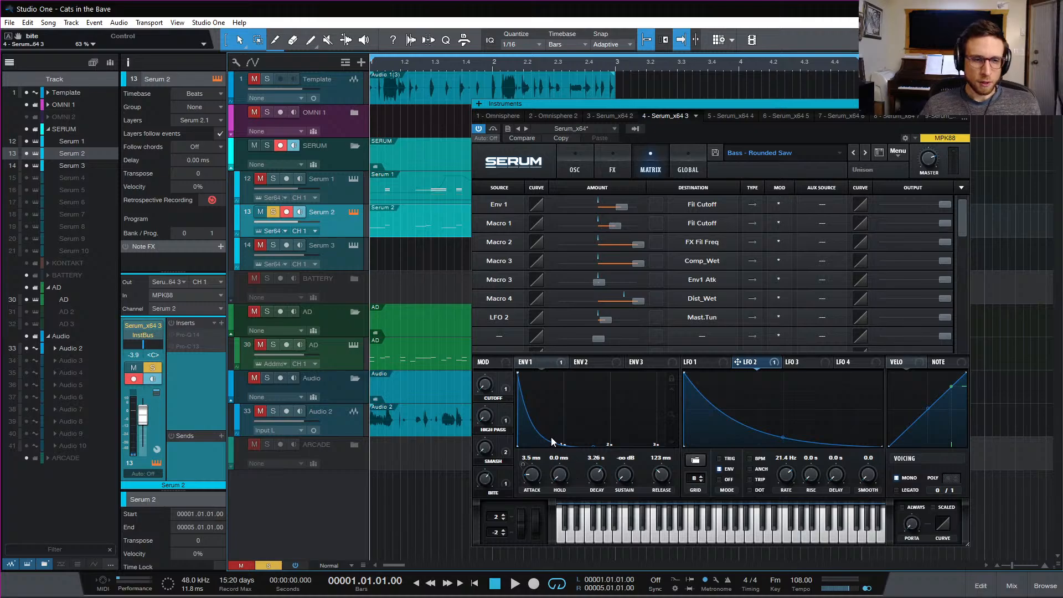
{"action": "left_click", "coordinate": [592, 446]}
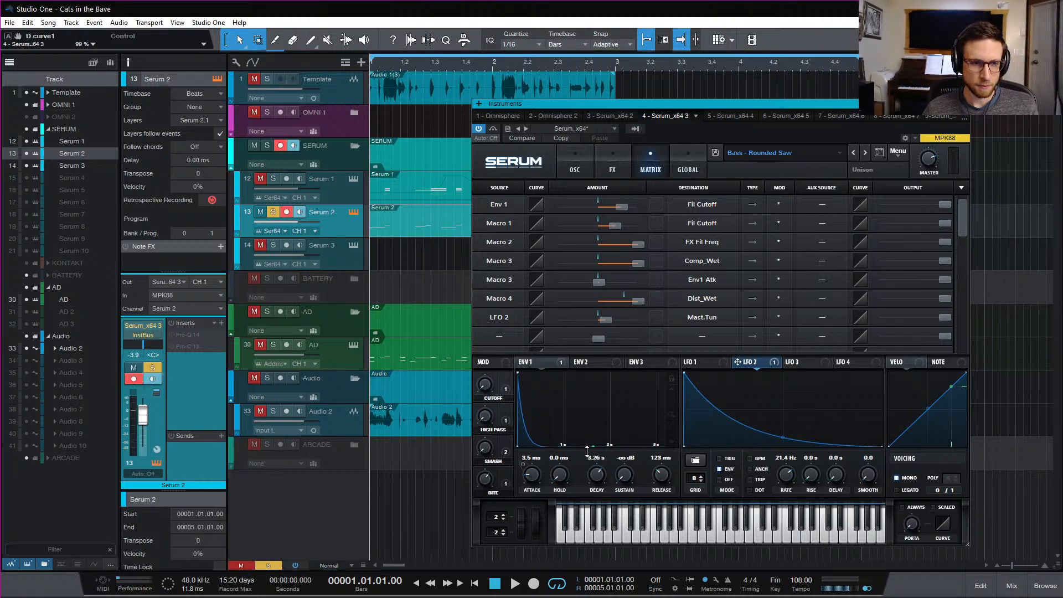
{"action": "key", "text": "space"}
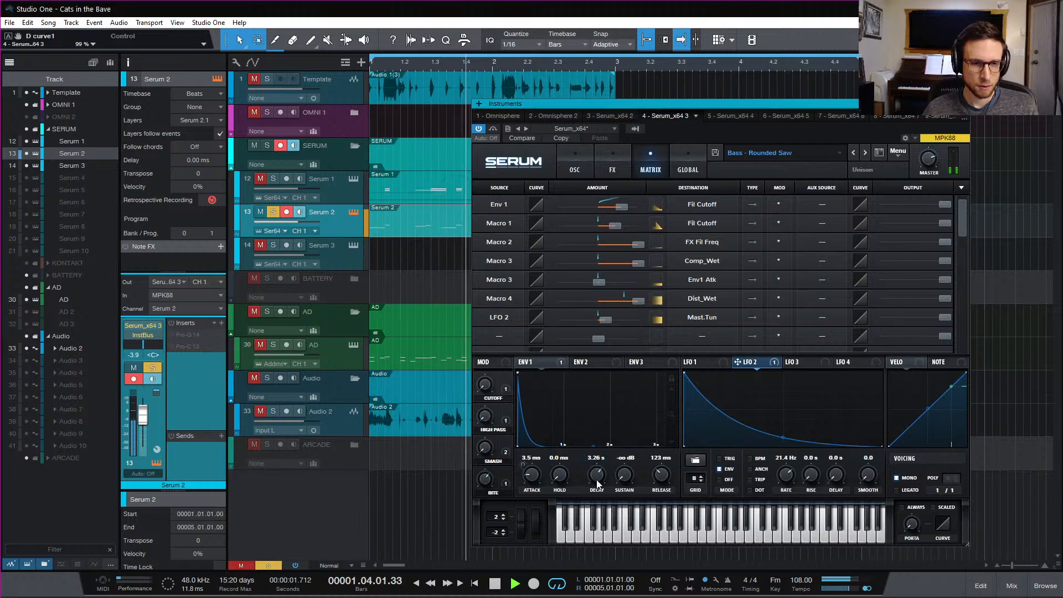
{"action": "left_click_drag", "start_coordinate": [597, 484], "coordinate": [597, 469]}
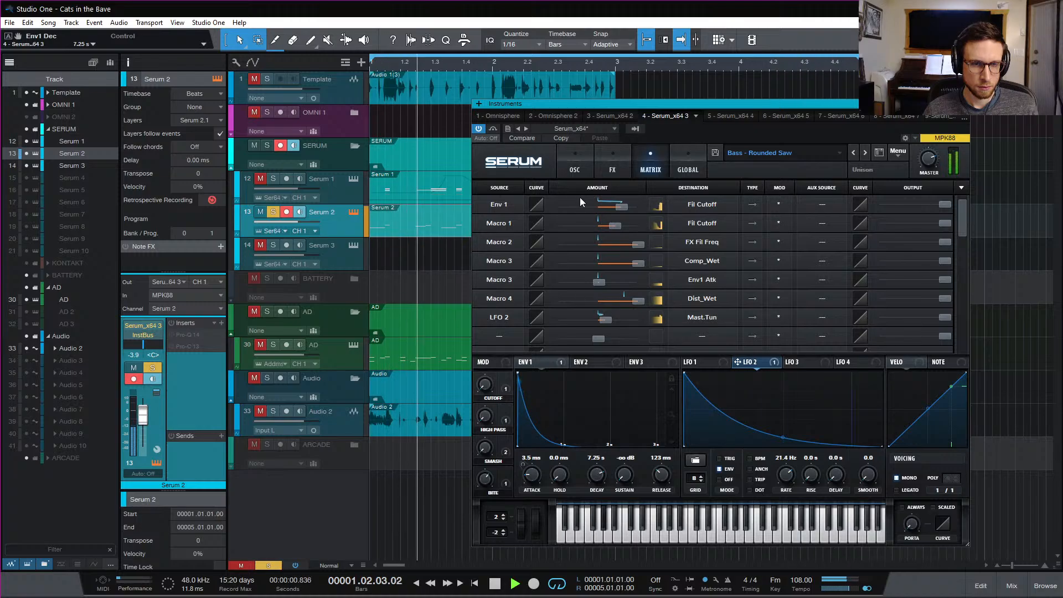
Disable the compressor in Serum 2's effects, set Env 1's attack to 2.4 ms, and stop the loop
{"action": "left_click", "coordinate": [620, 154]}
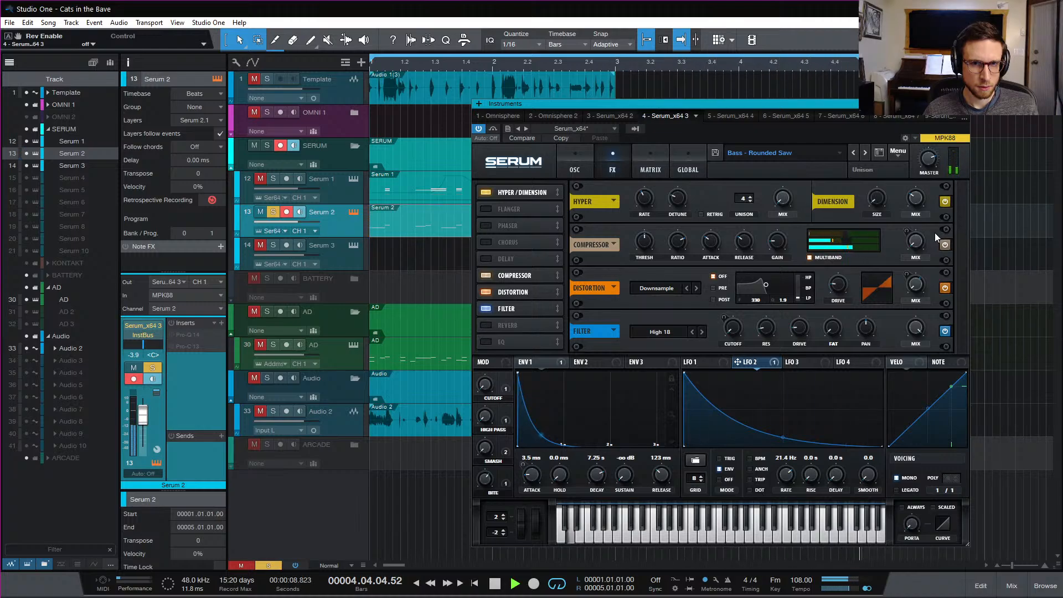
{"action": "left_click", "coordinate": [479, 276]}
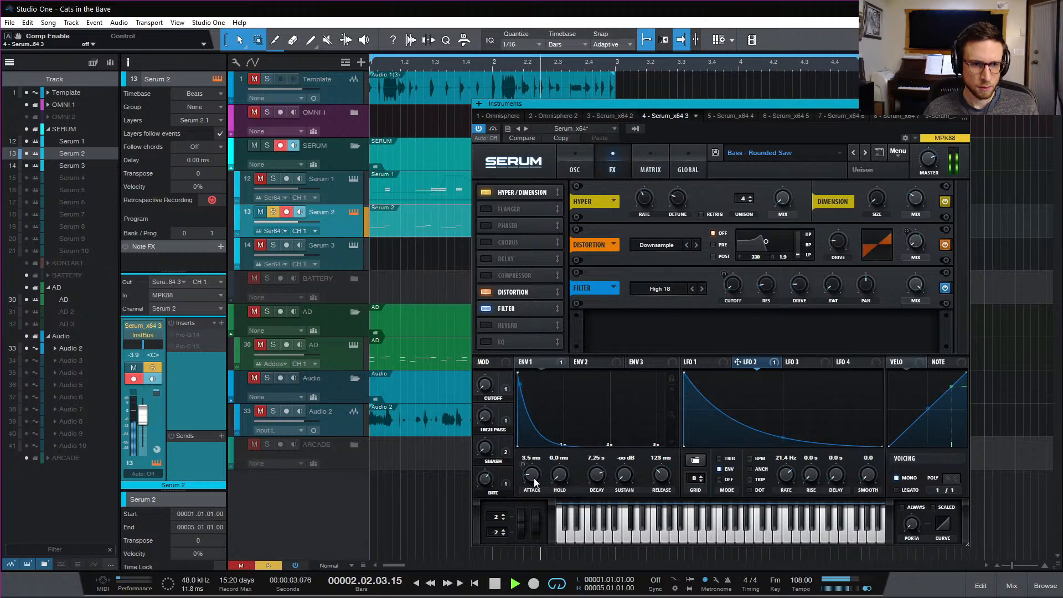
{"action": "mouse_move", "coordinate": [534, 477]}
{"action": "left_mouse_down"}
{"action": "mouse_move", "coordinate": [532, 500]}
{"action": "mouse_move", "coordinate": [537, 467]}
{"action": "left_mouse_up"}
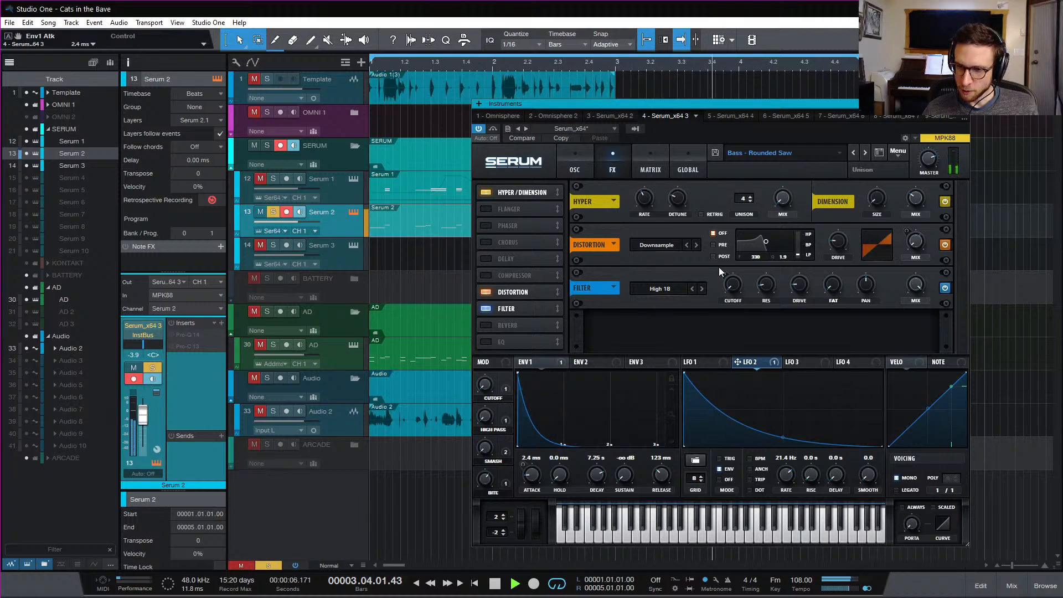
{"action": "left_click_drag", "start_coordinate": [699, 114], "coordinate": [586, 55]}
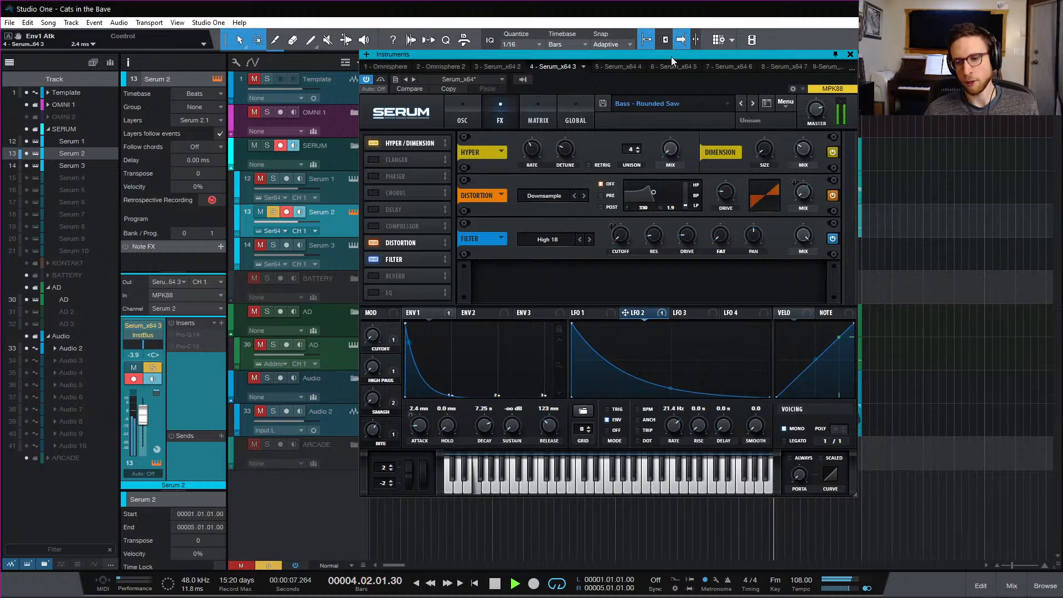
{"action": "left_click_drag", "start_coordinate": [671, 57], "coordinate": [674, 58]}
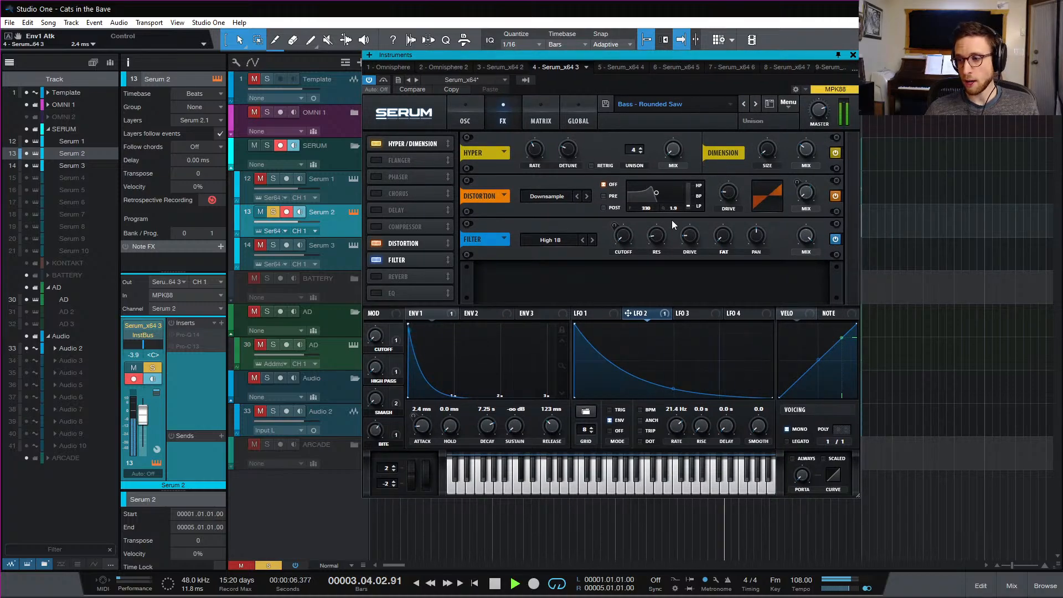
{"action": "key", "text": "space"}
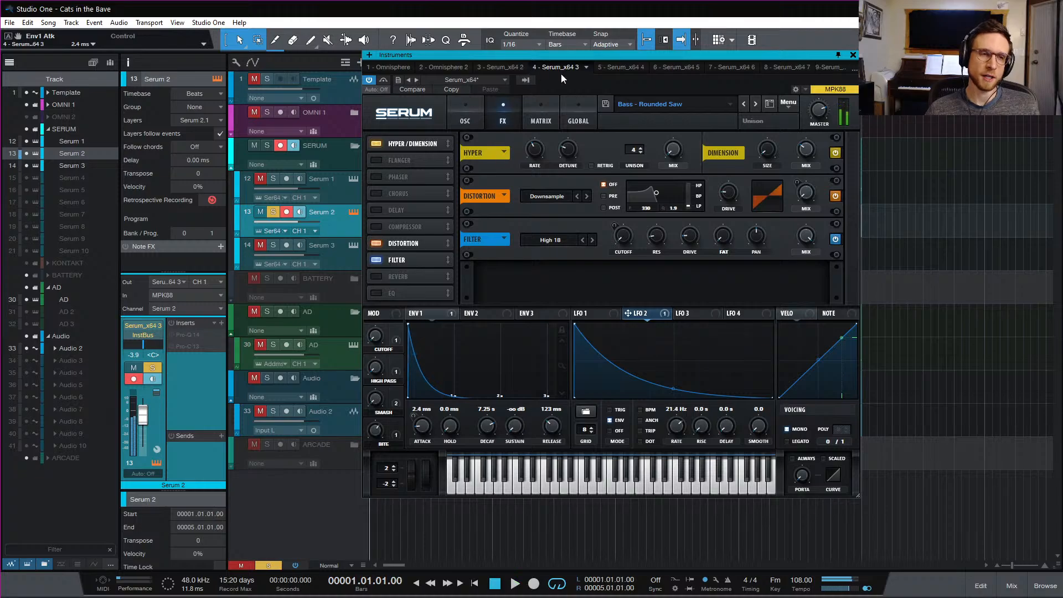
Move the Serum window clear of the song's upper tracks, unsolo Serum 2, and play the loop with the full mix
{"action": "left_click_drag", "start_coordinate": [773, 52], "coordinate": [921, 139]}
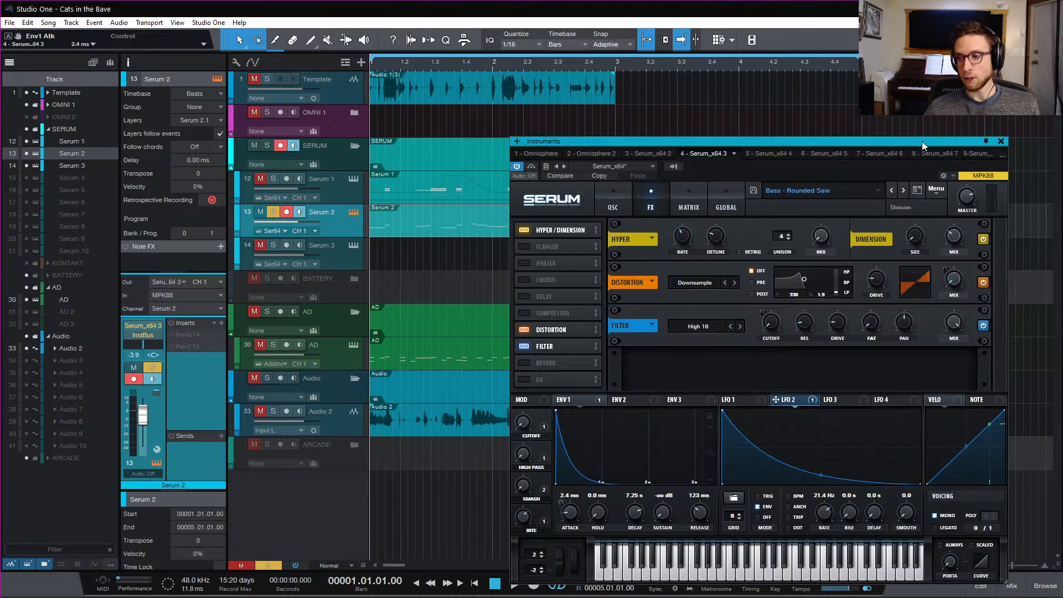
{"action": "left_click_drag", "start_coordinate": [918, 141], "coordinate": [729, 122]}
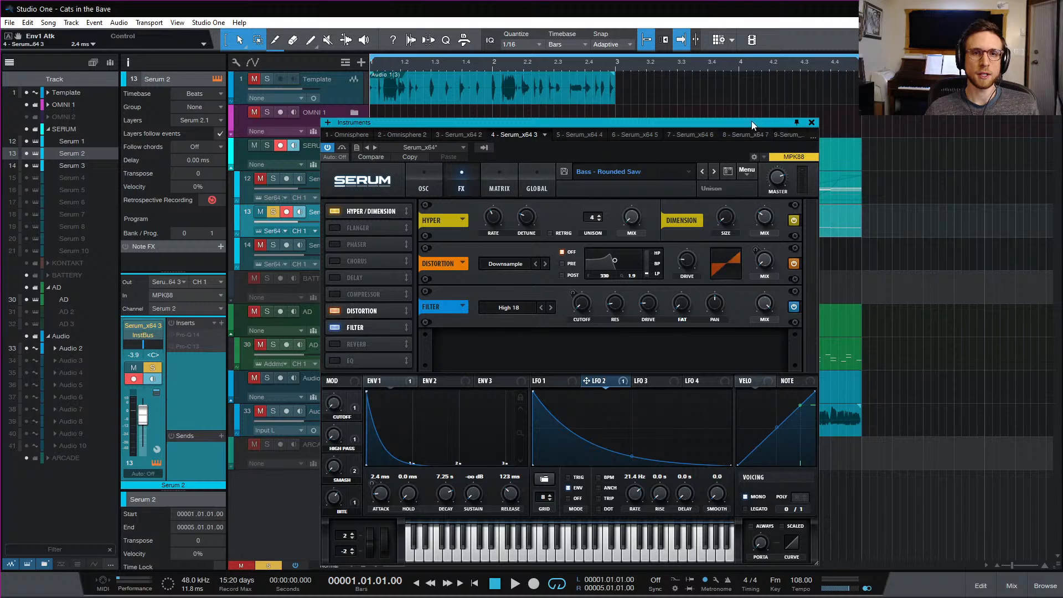
{"action": "left_click_drag", "start_coordinate": [752, 121], "coordinate": [830, 287]}
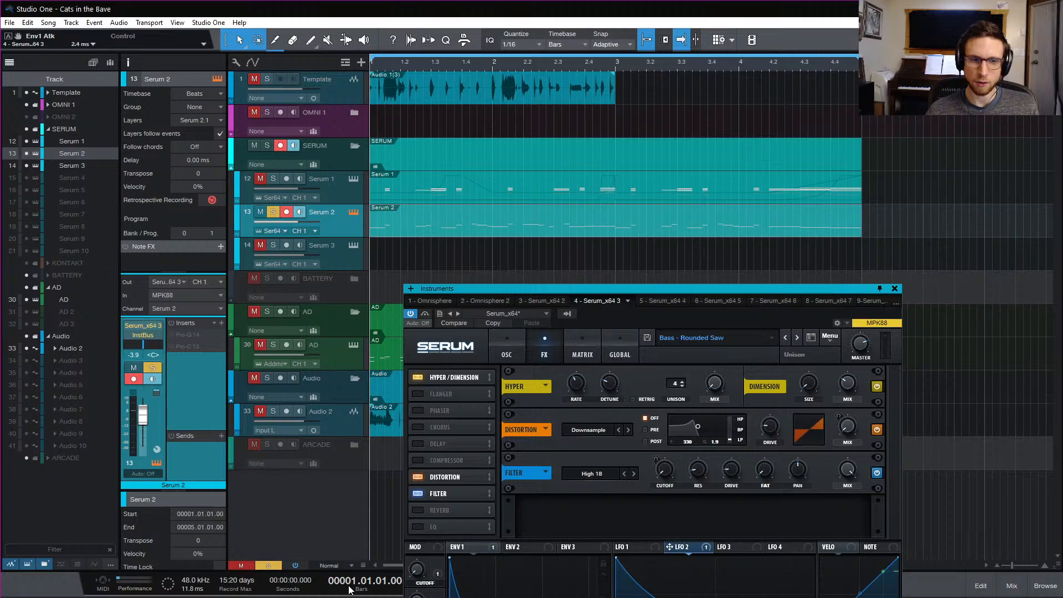
{"action": "left_click", "coordinate": [275, 565]}
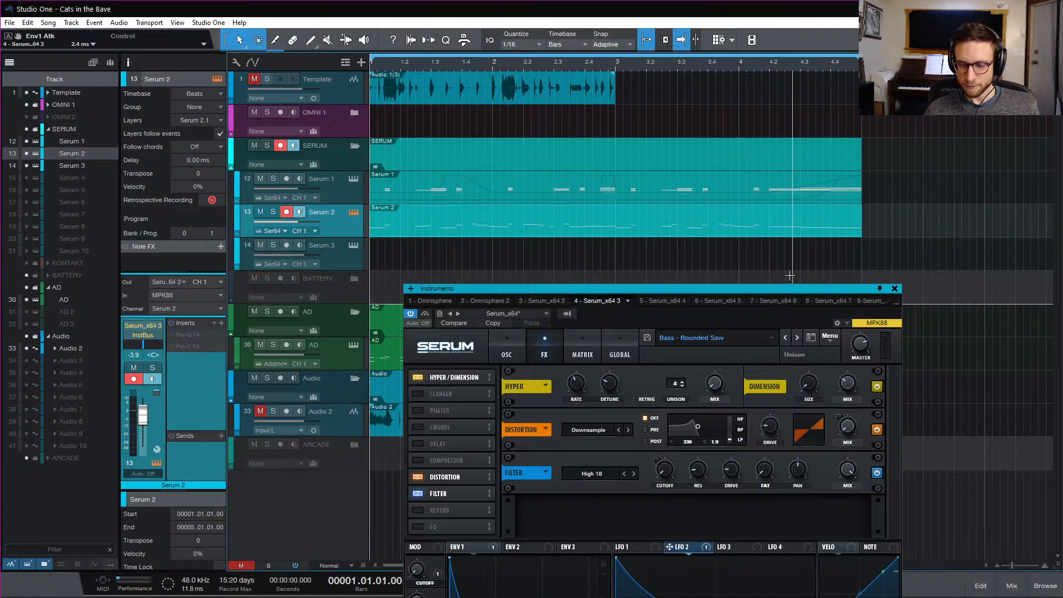
{"action": "left_click_drag", "start_coordinate": [869, 289], "coordinate": [855, 222]}
{"action": "key", "text": "space"}
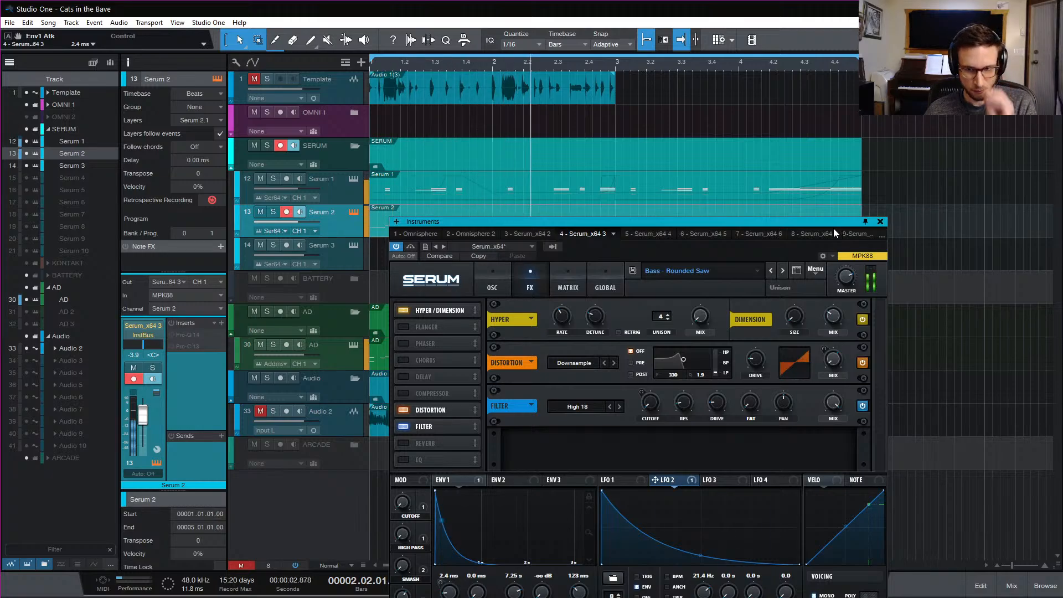
Close the Serum window, open the Serum 2 part in the note editor, enlarge the note area, and play the part
{"action": "left_click", "coordinate": [881, 222]}
{"action": "key", "text": "space"}
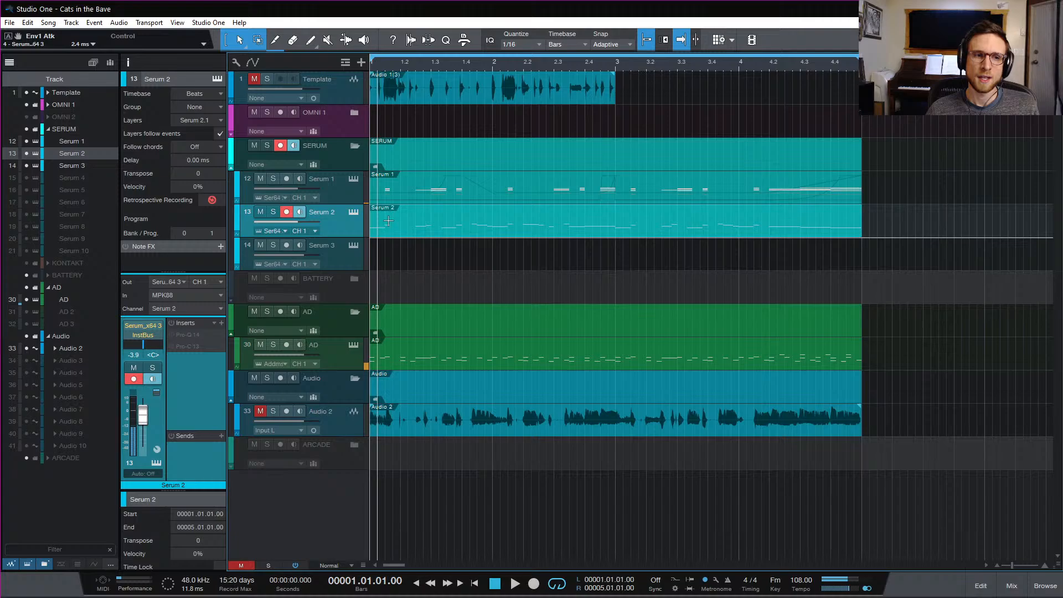
{"action": "double_click", "coordinate": [437, 231]}
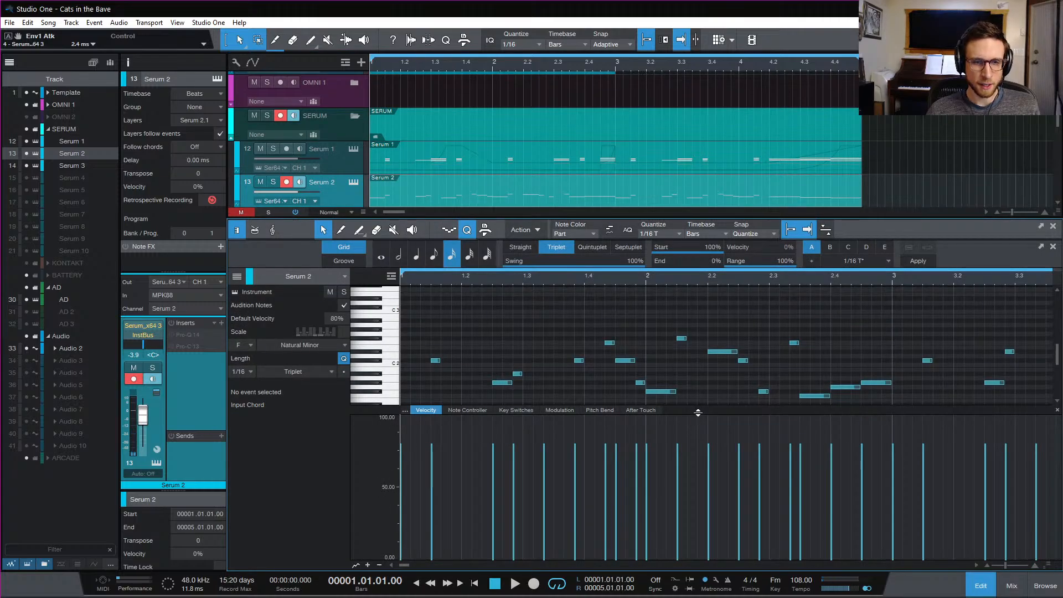
{"action": "left_click_drag", "start_coordinate": [698, 413], "coordinate": [698, 521]}
{"action": "key", "text": "space"}
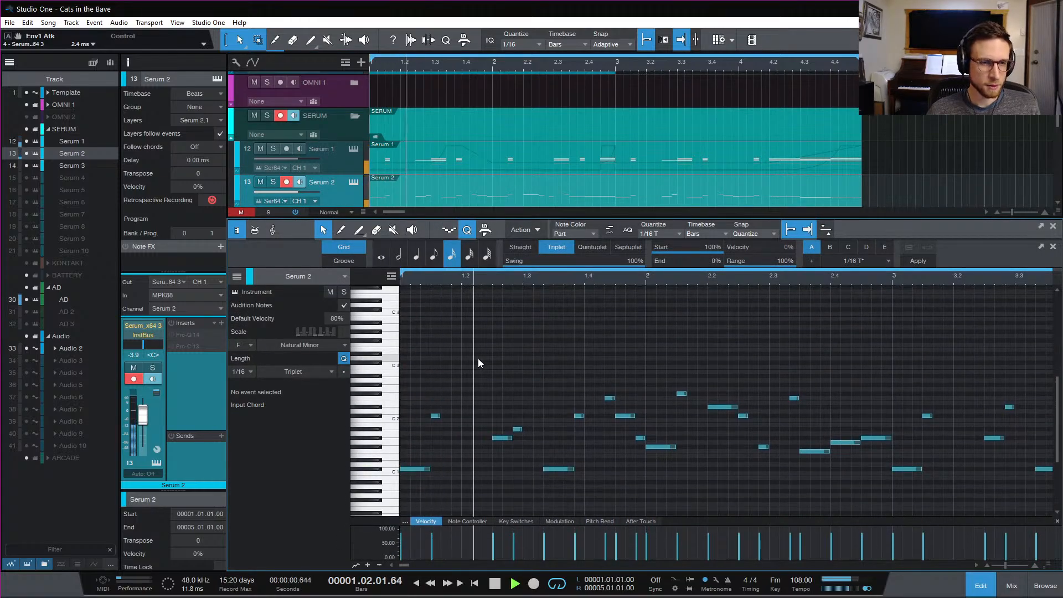
Mute the two short notes between beats 1.2 and 1.3 in the Serum 2 part, and play the loop
{"action": "key", "text": "space"}
{"action": "left_click_drag", "start_coordinate": [494, 407], "coordinate": [539, 456]}
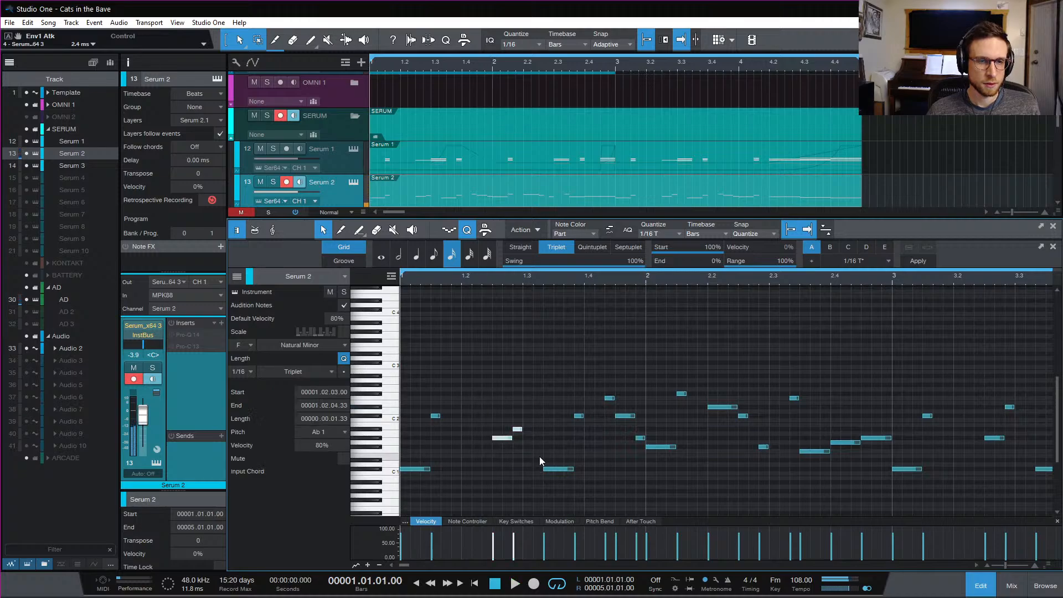
{"action": "key", "text": "shift+m"}
{"action": "key", "text": "space"}
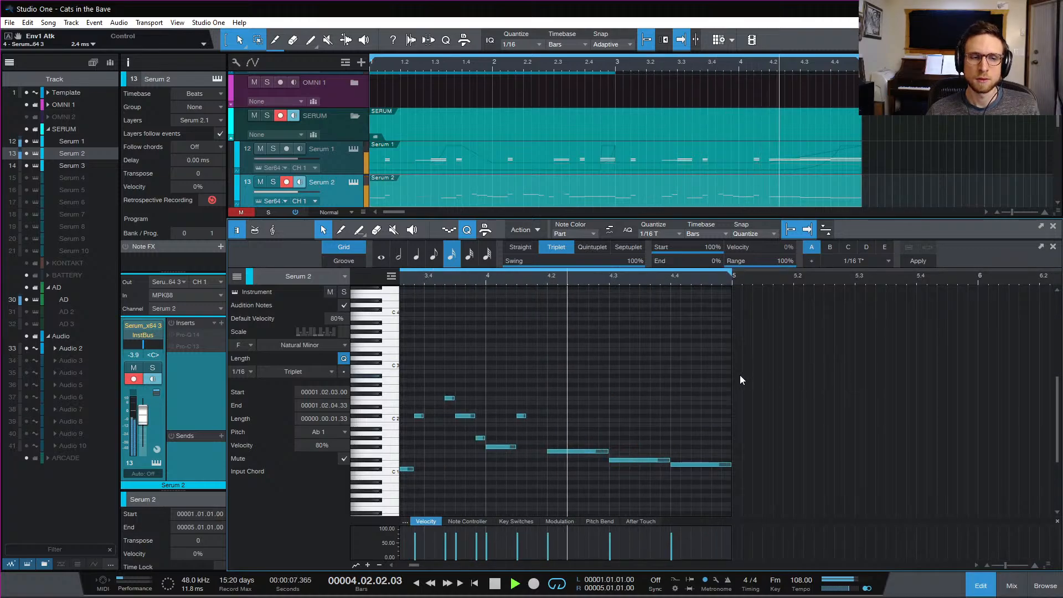
{"action": "key", "text": "space"}
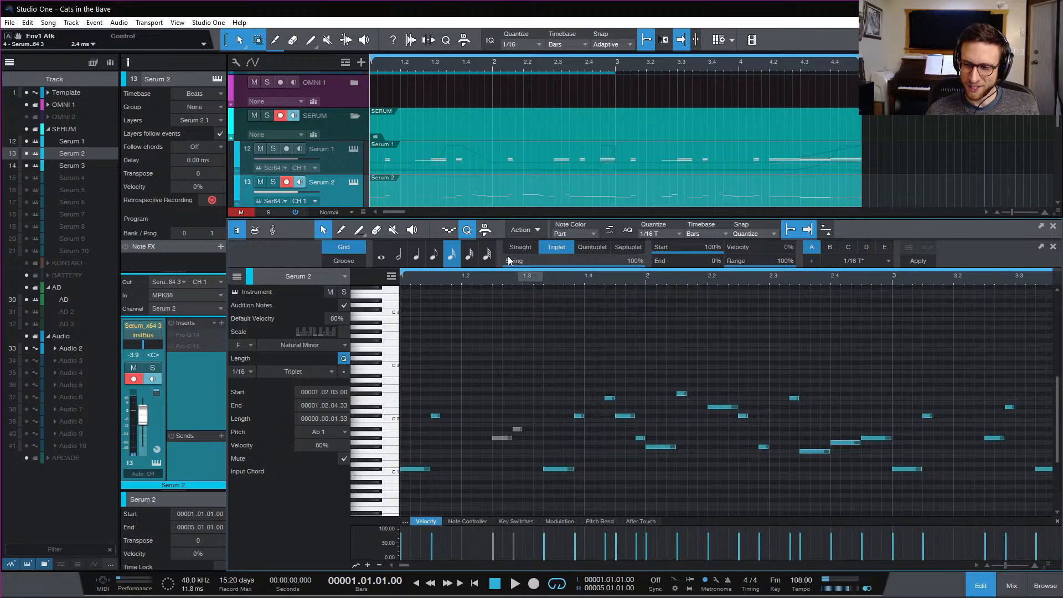
Open Serum 2's synth window, move it higher on screen, and audition the following presets up to Bass - Teapot in the loop
{"action": "left_click", "coordinate": [353, 182]}
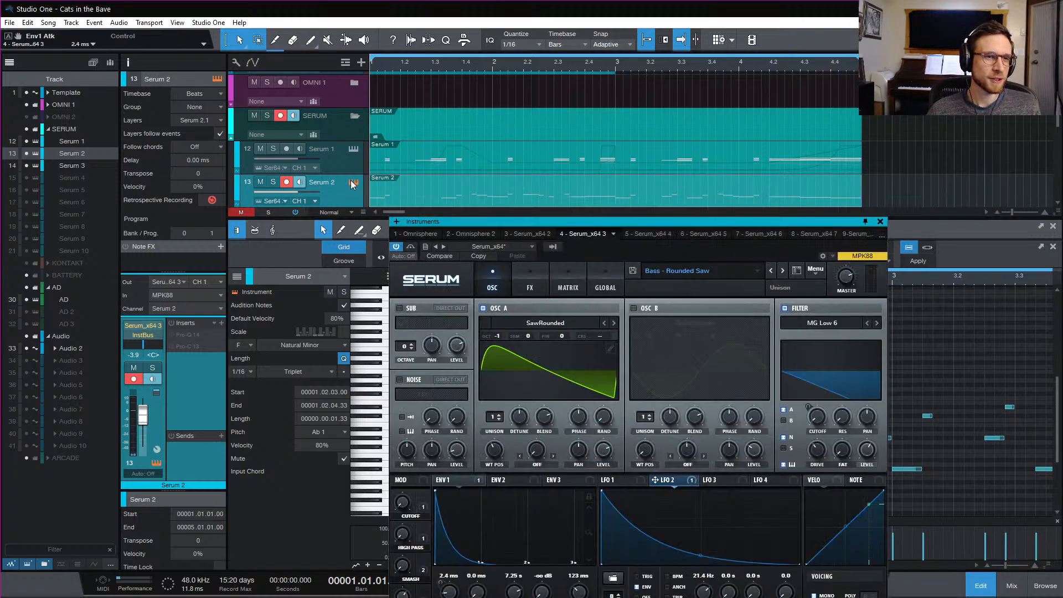
{"action": "left_click_drag", "start_coordinate": [664, 220], "coordinate": [663, 82]}
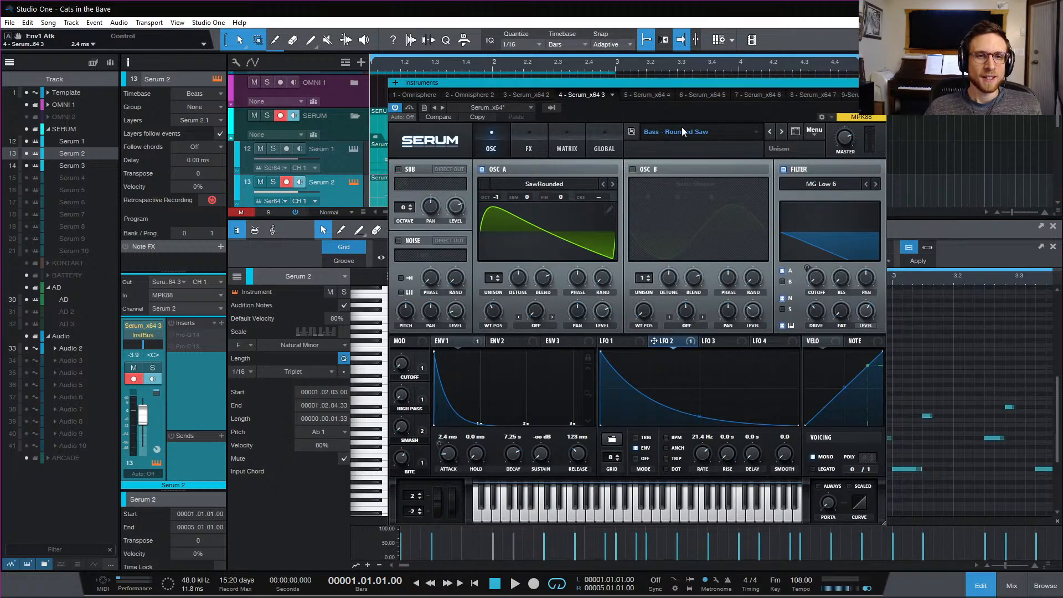
{"action": "left_click", "coordinate": [781, 132]}
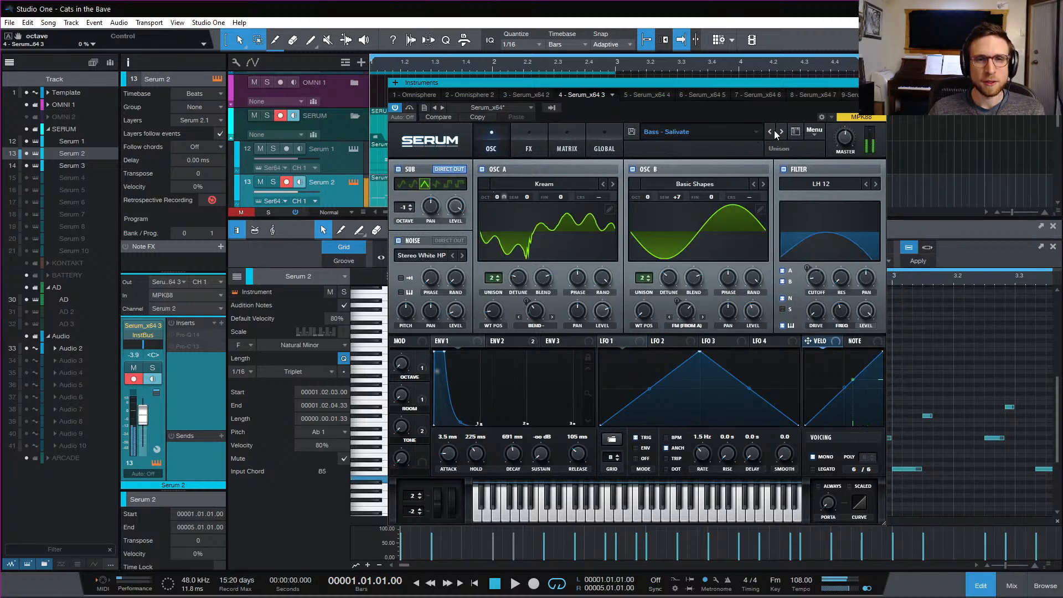
{"action": "left_click", "coordinate": [782, 132]}
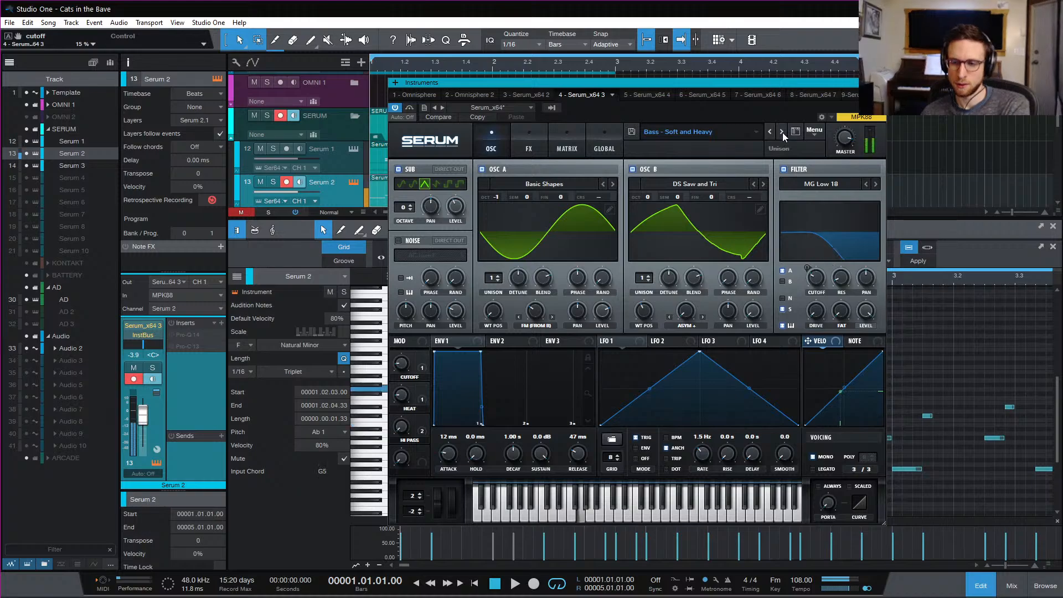
{"action": "left_click", "coordinate": [782, 131]}
{"action": "left_click", "coordinate": [783, 132]}
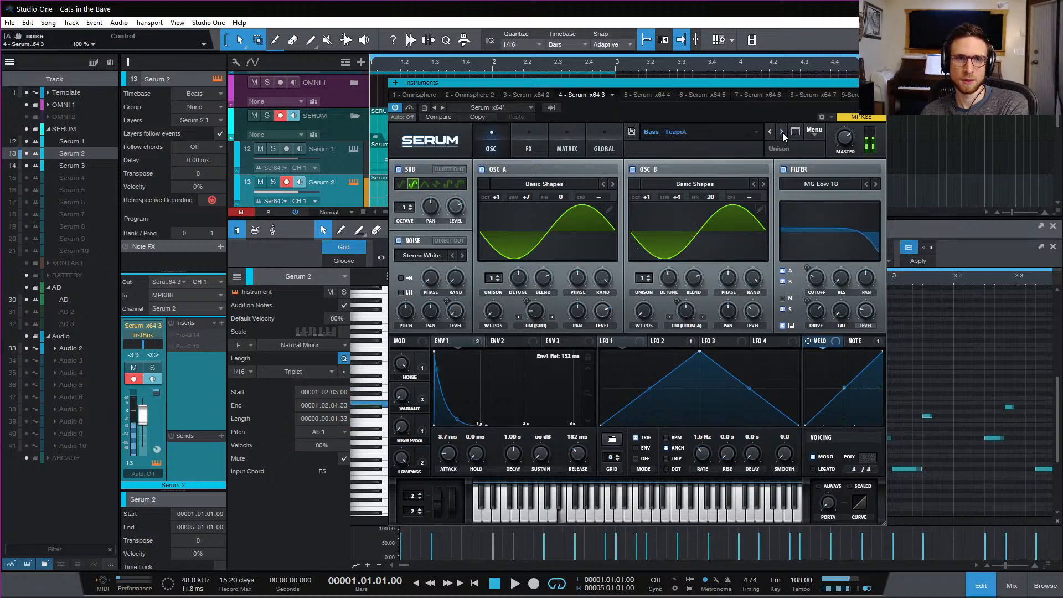
{"action": "key", "text": "space"}
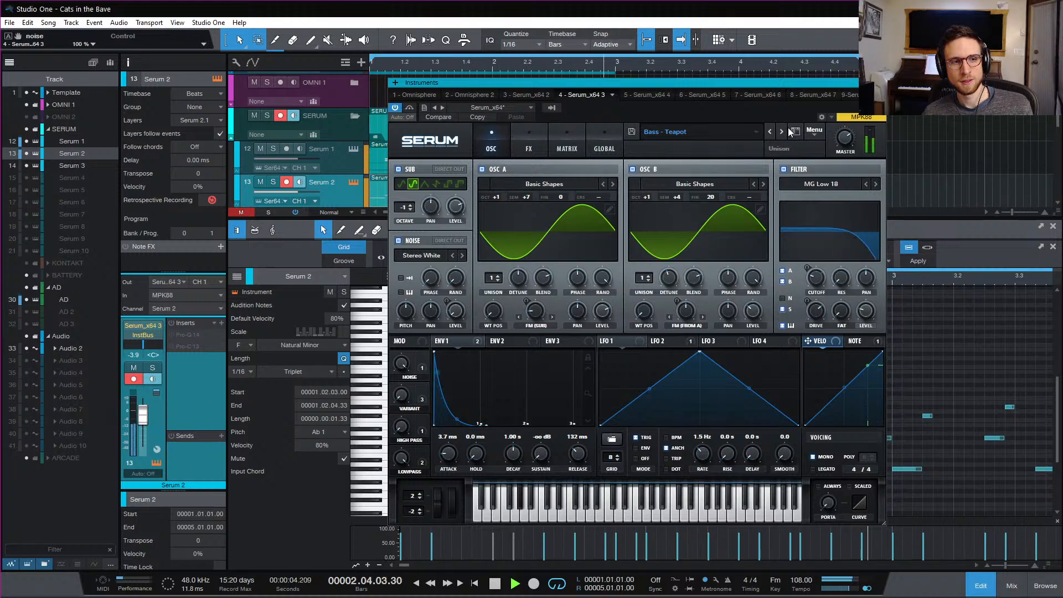
{"action": "key", "text": "space"}
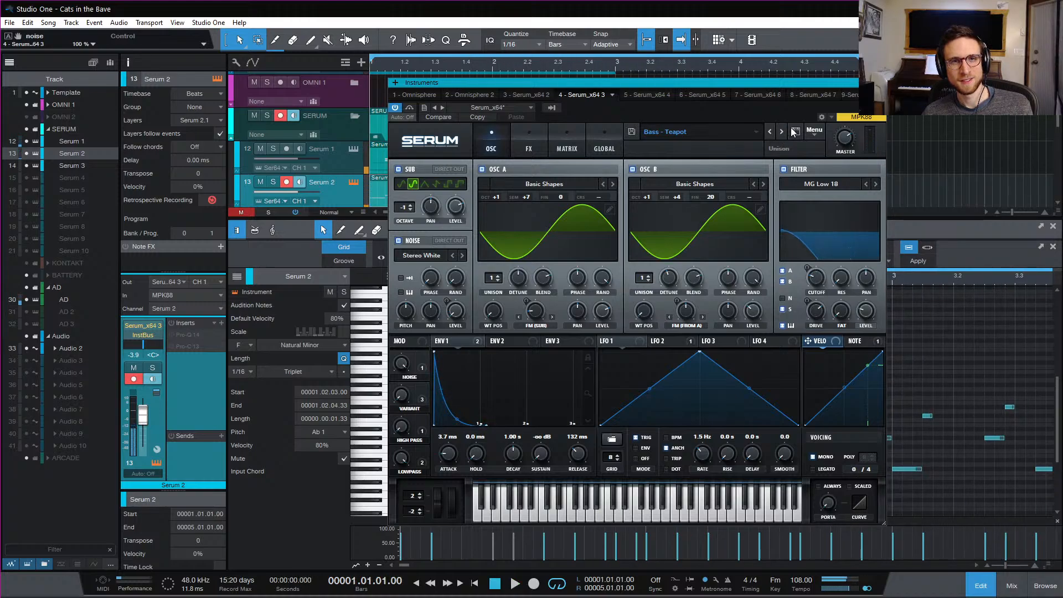
Audition the presets that follow Bass - Teapot, from Bass - Tickle The Keys to Keys - Bevel
{"action": "left_click", "coordinate": [794, 132]}
{"action": "left_click", "coordinate": [782, 131]}
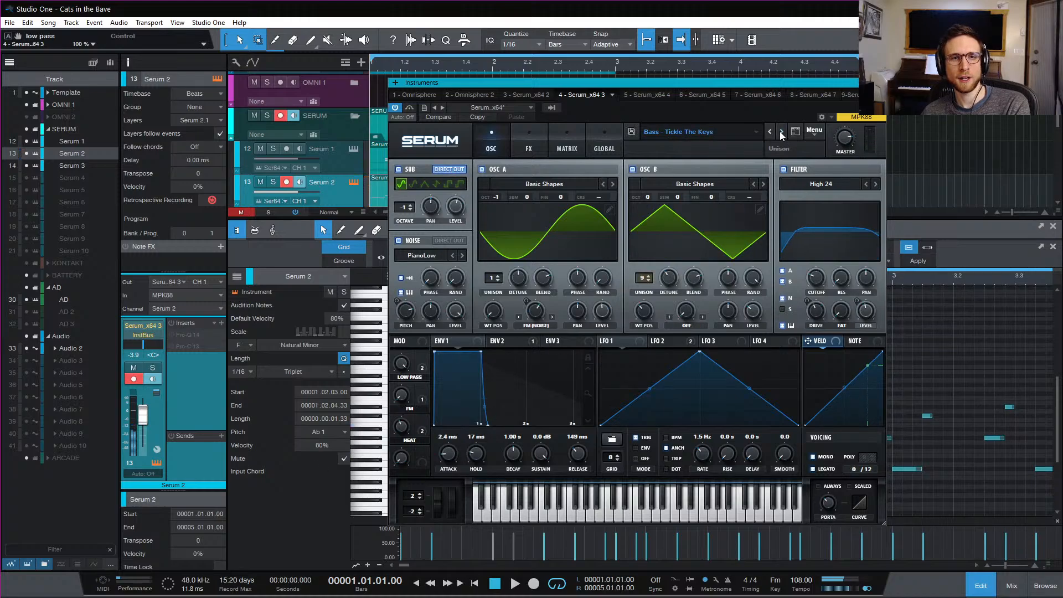
{"action": "left_click", "coordinate": [781, 132]}
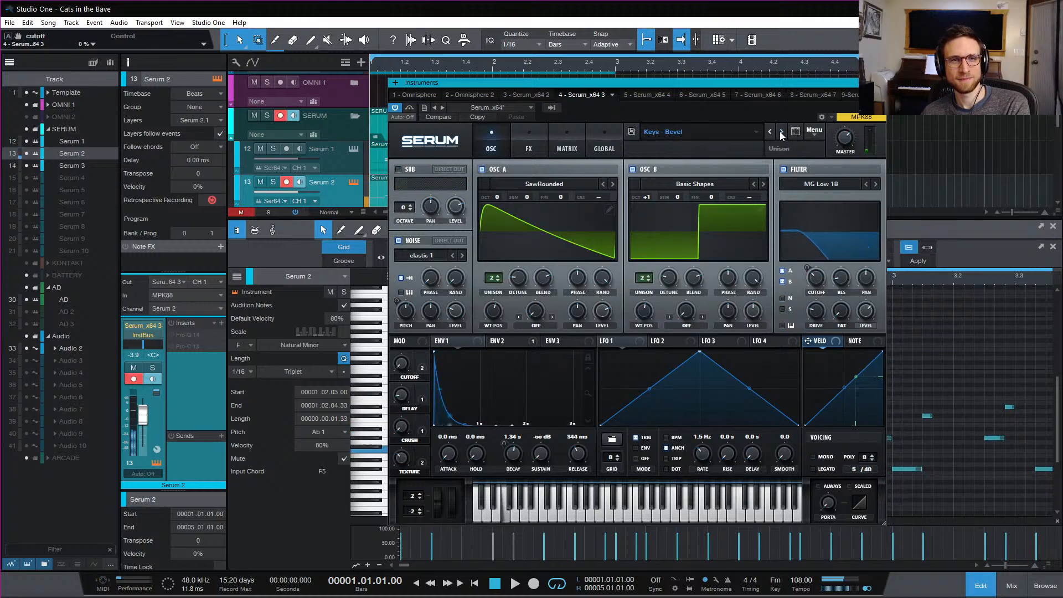
Load the user preset Bass - Chunker v1 from the Braps folder and play the loop with it
{"action": "left_click", "coordinate": [700, 130]}
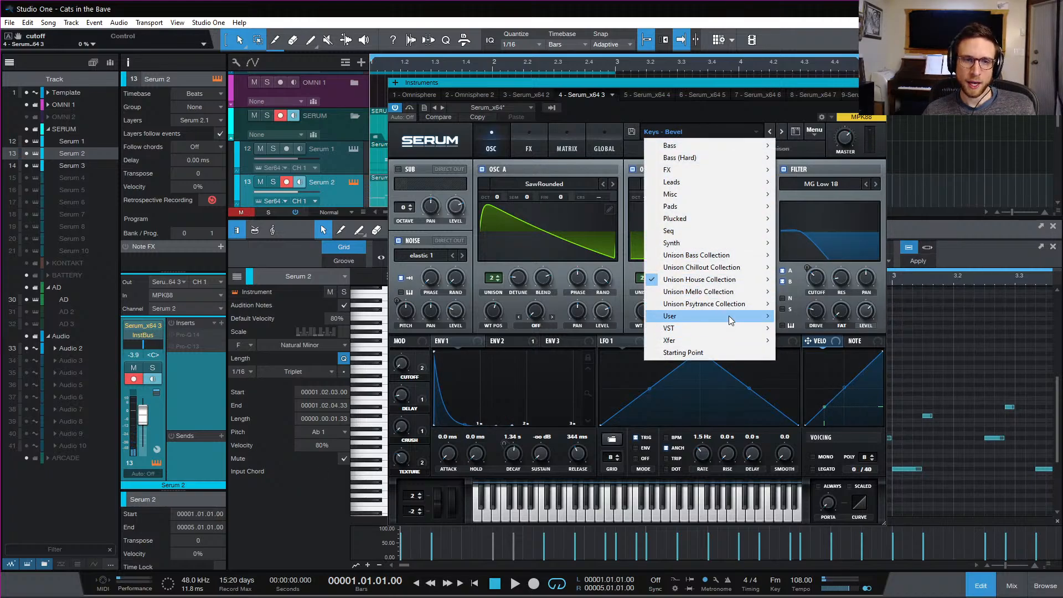
{"action": "mouse_move", "coordinate": [729, 315]}
{"action": "mouse_move", "coordinate": [841, 327]}
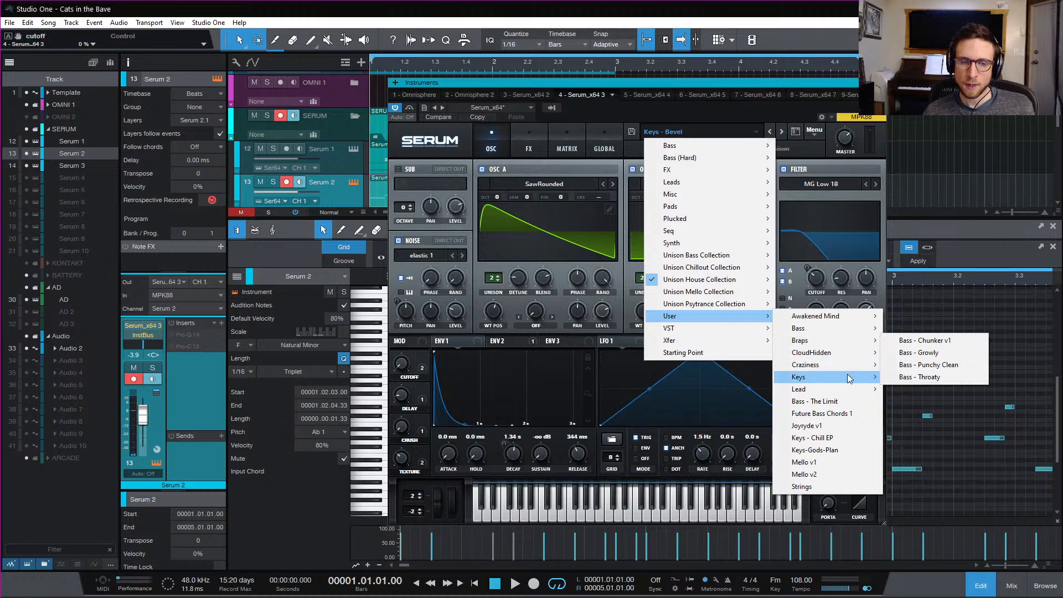
{"action": "mouse_move", "coordinate": [853, 365]}
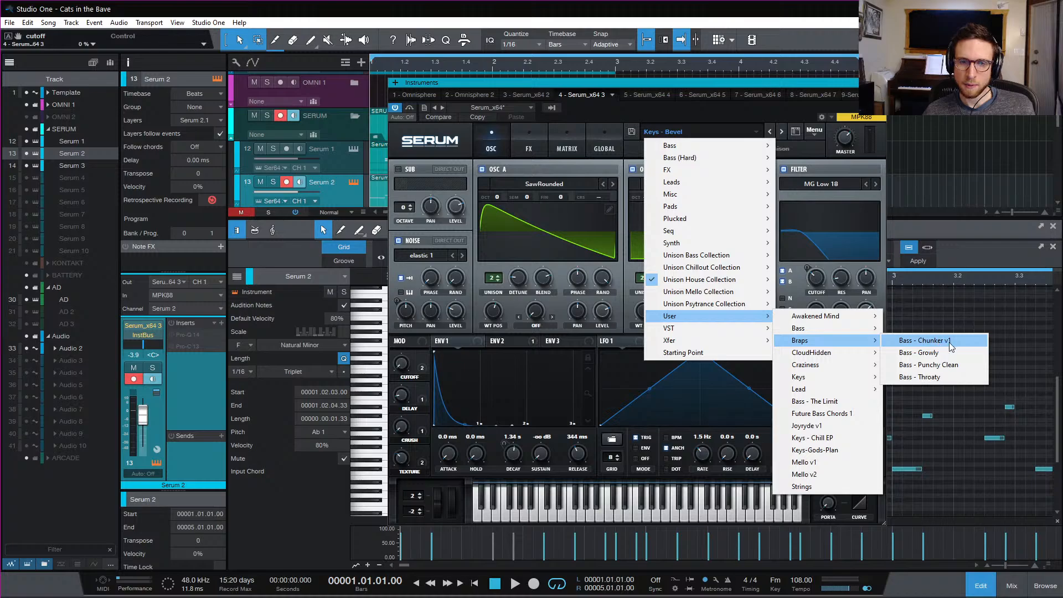
{"action": "left_click", "coordinate": [949, 342]}
{"action": "key", "text": "space"}
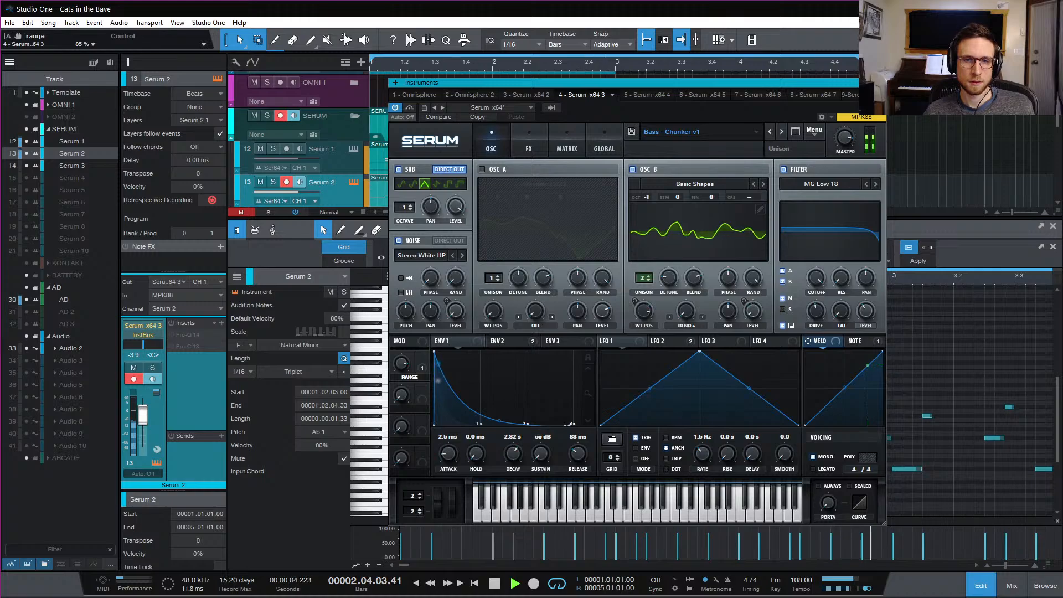
Close the Serum window, clear the note selection, and replay the loop from the start with the new bass preset
{"action": "key", "text": "Escape"}
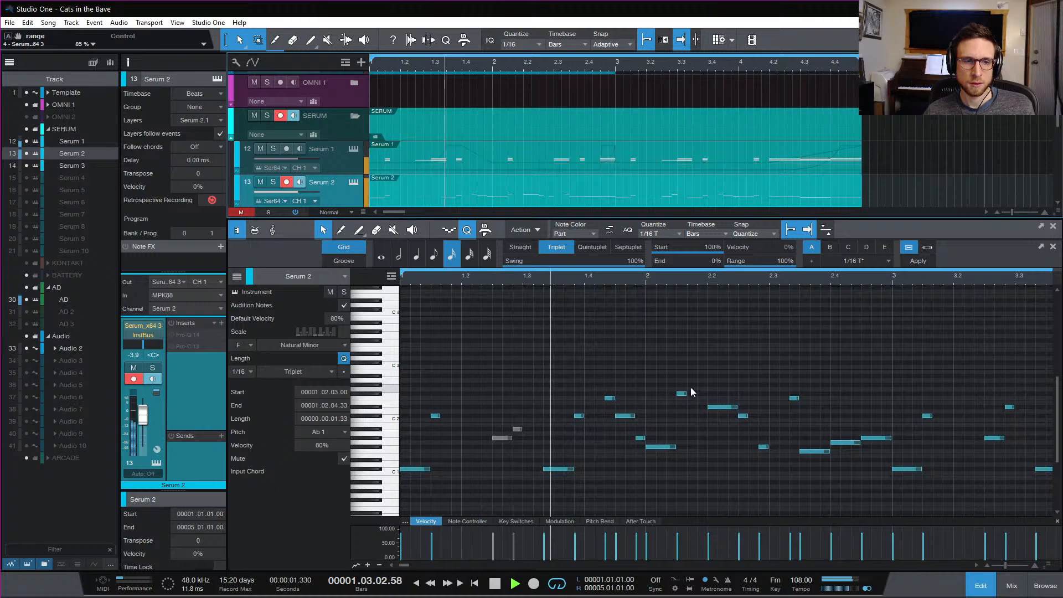
{"action": "left_click", "coordinate": [631, 380]}
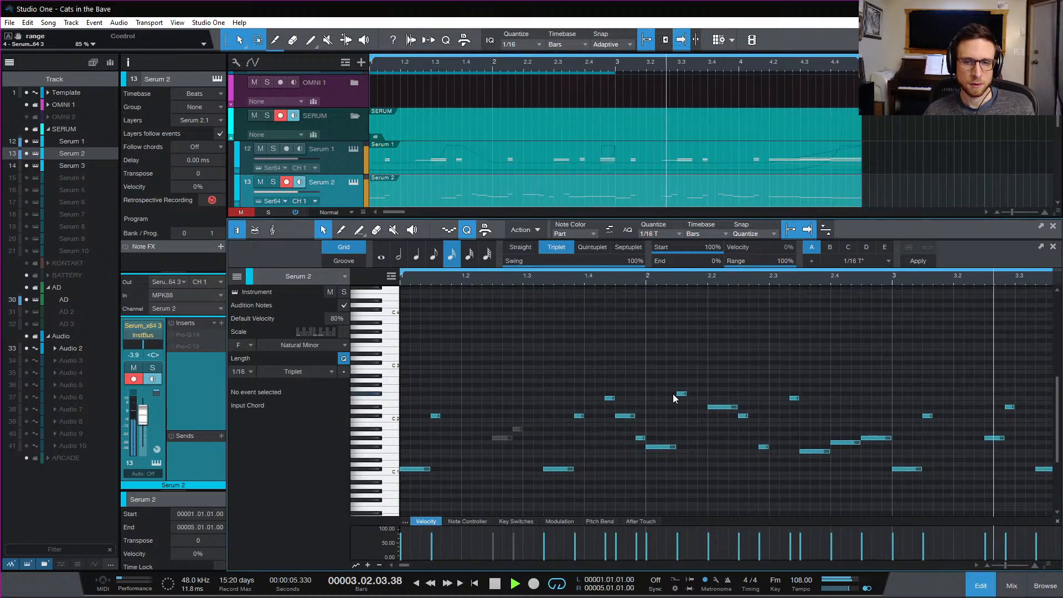
{"action": "key", "text": "space"}
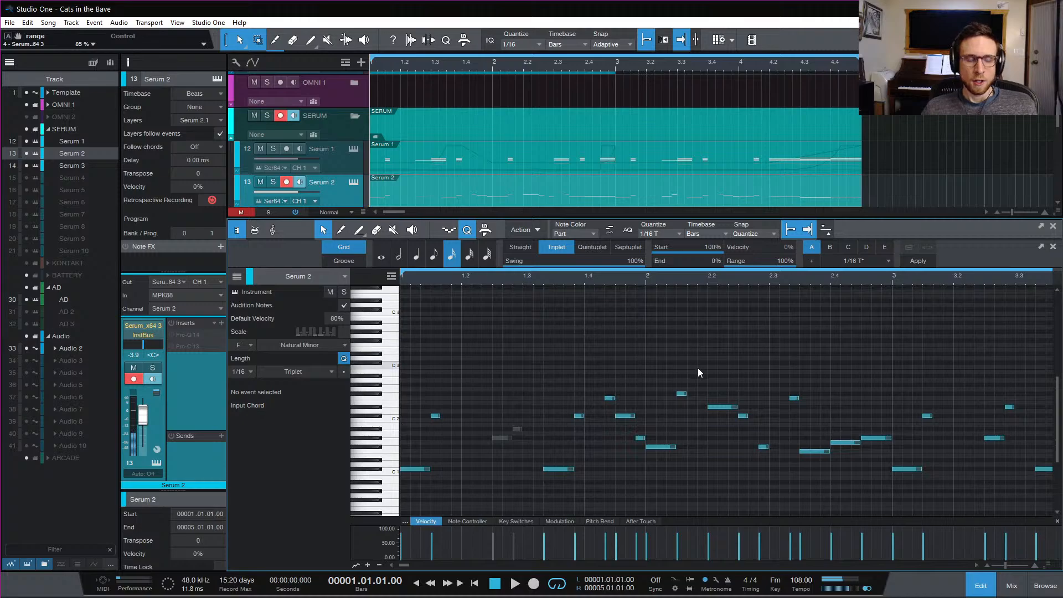
{"action": "key", "text": "space"}
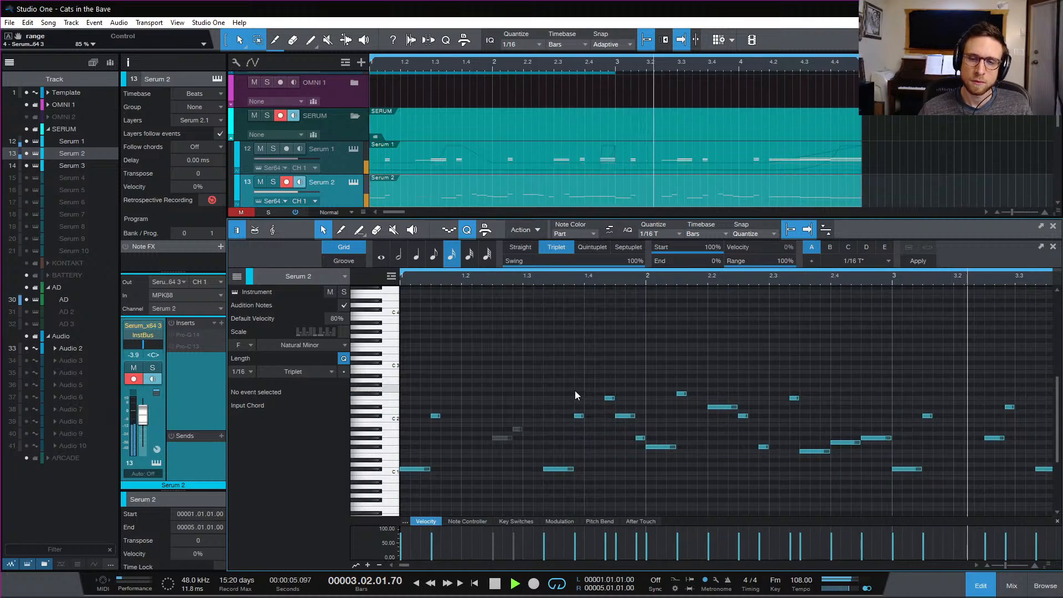
{"action": "key", "text": "space"}
Replay the Serum 2 part from the start of bar 3
{"action": "left_click", "coordinate": [955, 284]}
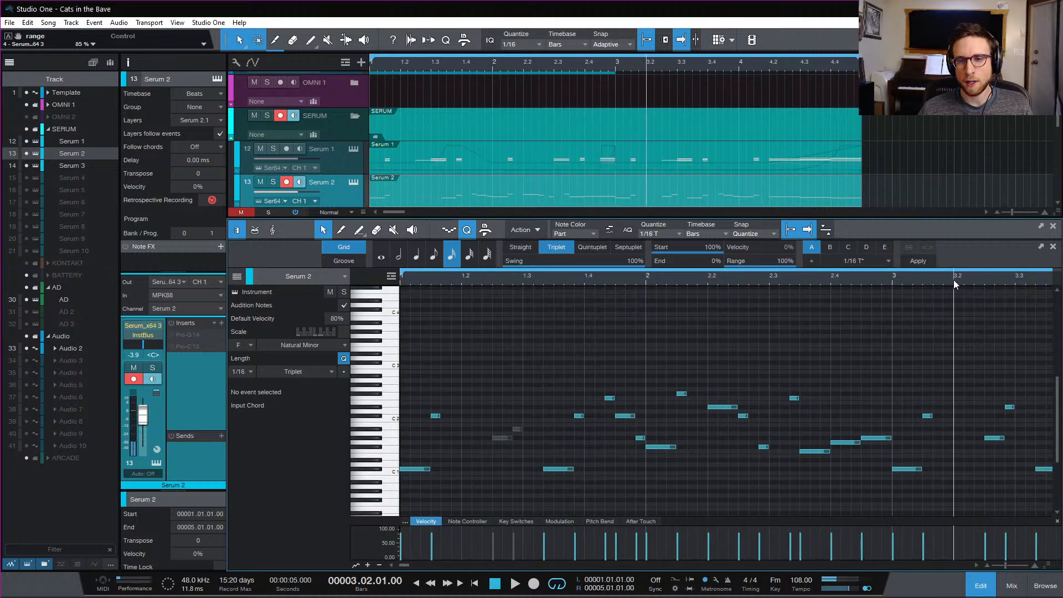
{"action": "left_click", "coordinate": [889, 275]}
{"action": "key", "text": "space"}
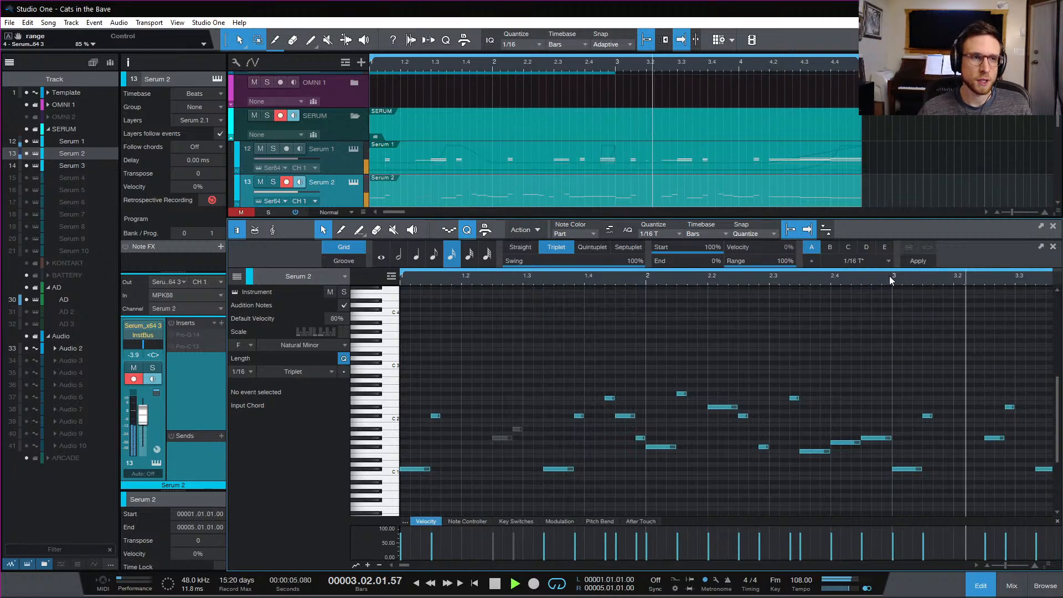
{"action": "key", "text": "space"}
Close the note editor, rename Serum 1 as Chord Synth and Serum 2 as Beeyas, and play the loop from the start
{"action": "left_click", "coordinate": [988, 586]}
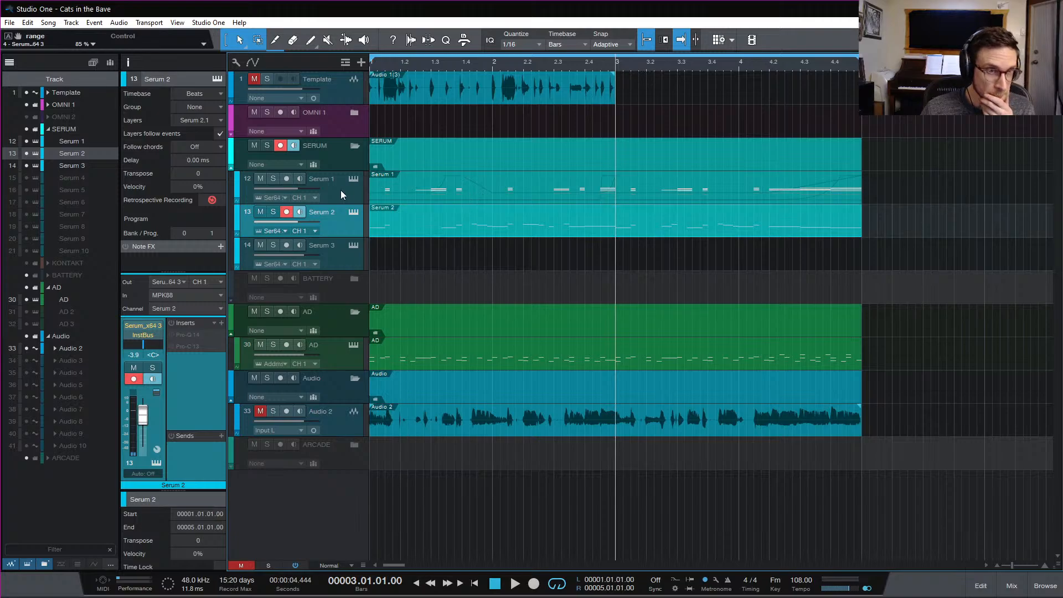
{"action": "left_click", "coordinate": [317, 183]}
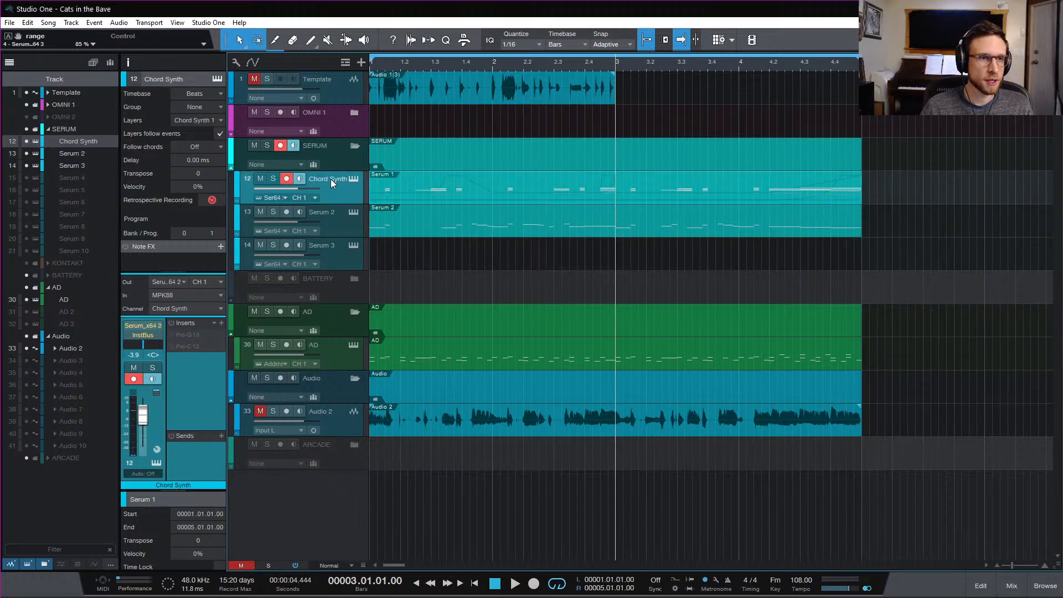
{"action": "double_click", "coordinate": [325, 212]}
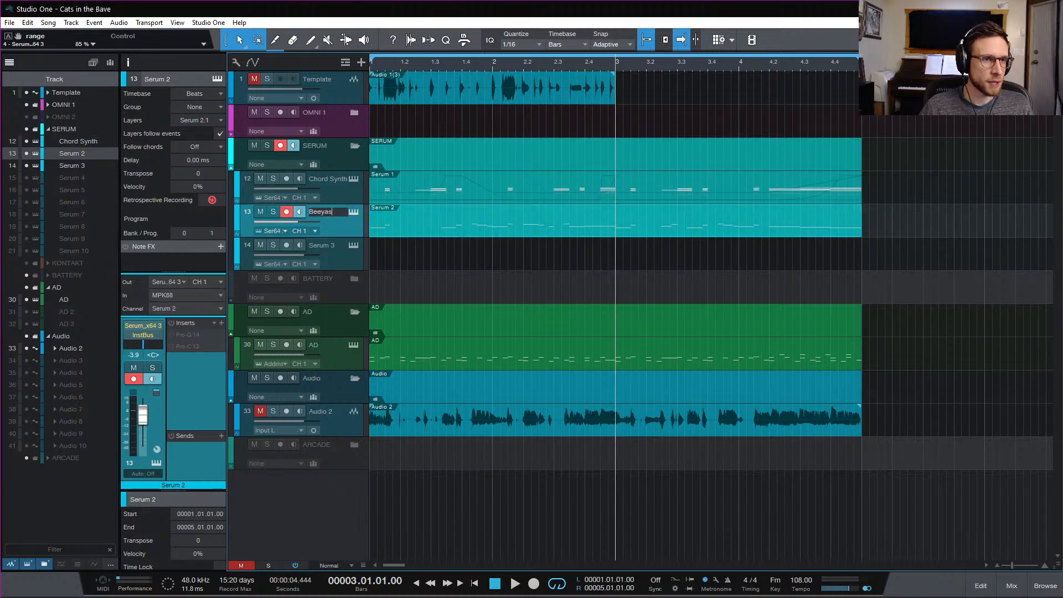
{"action": "key", "text": "comma"}
{"action": "key", "text": "space"}
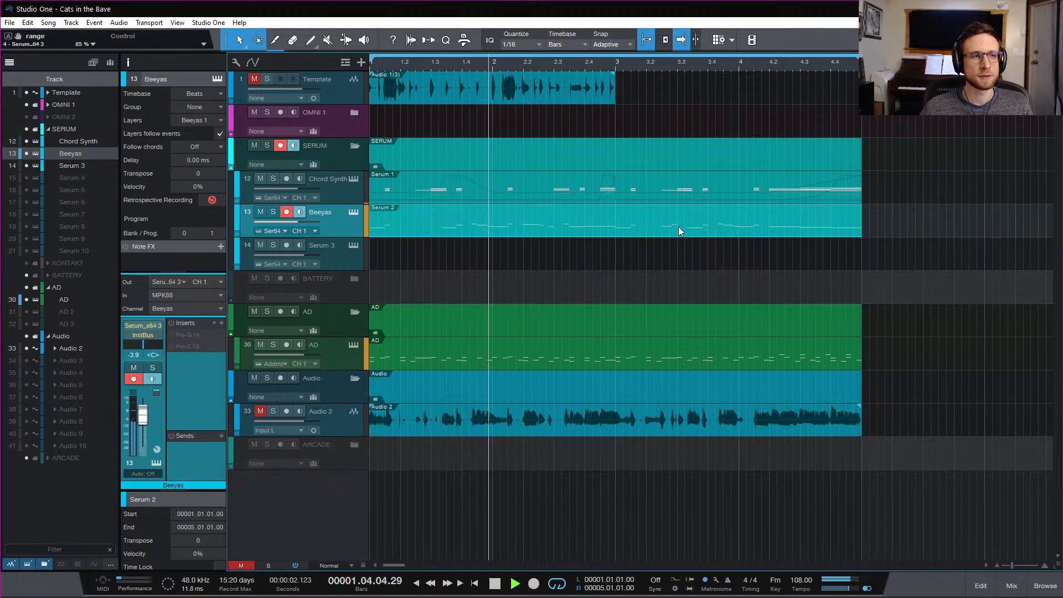
{"action": "key", "text": "space"}
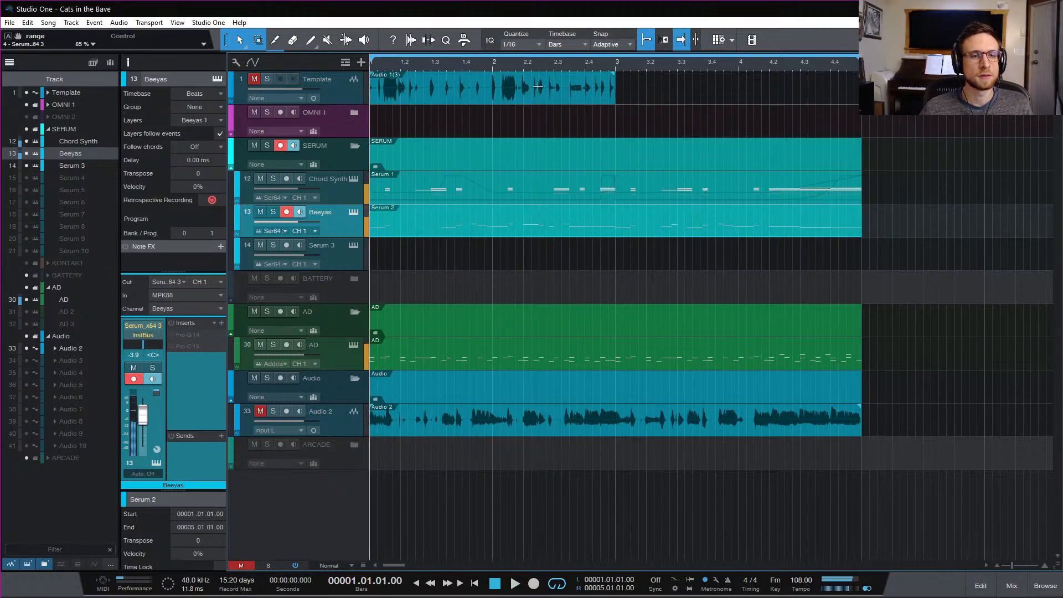
Reopen the Beeyas part, play it from bar 2, and move the note at beat 2.2 to Gb 2 after trying Ab 2
{"action": "left_click", "coordinate": [501, 65]}
{"action": "double_click", "coordinate": [534, 224]}
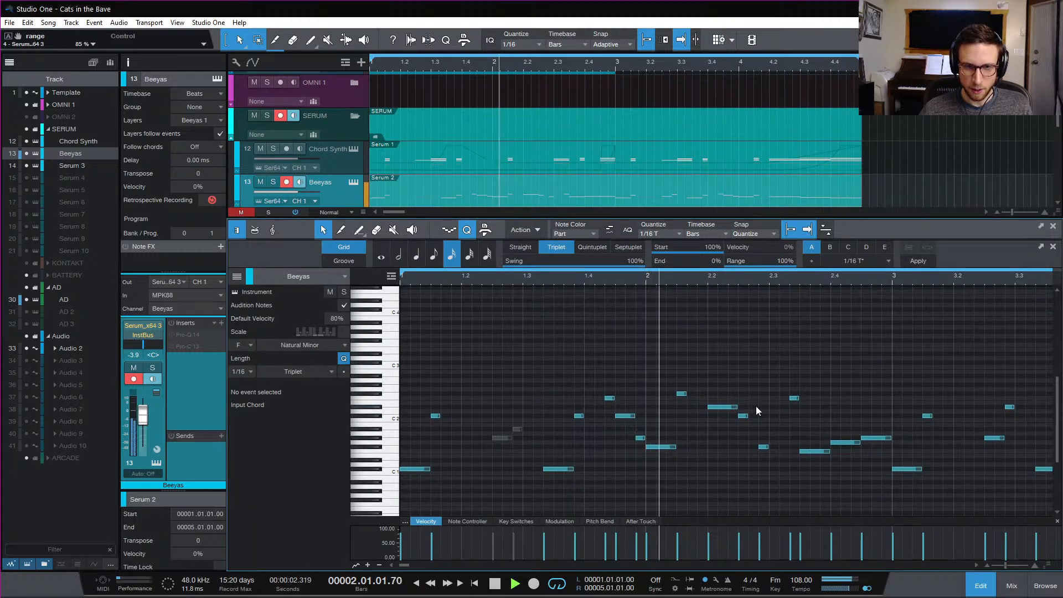
{"action": "left_click_drag", "start_coordinate": [731, 407], "coordinate": [728, 389]}
{"action": "key", "text": "space"}
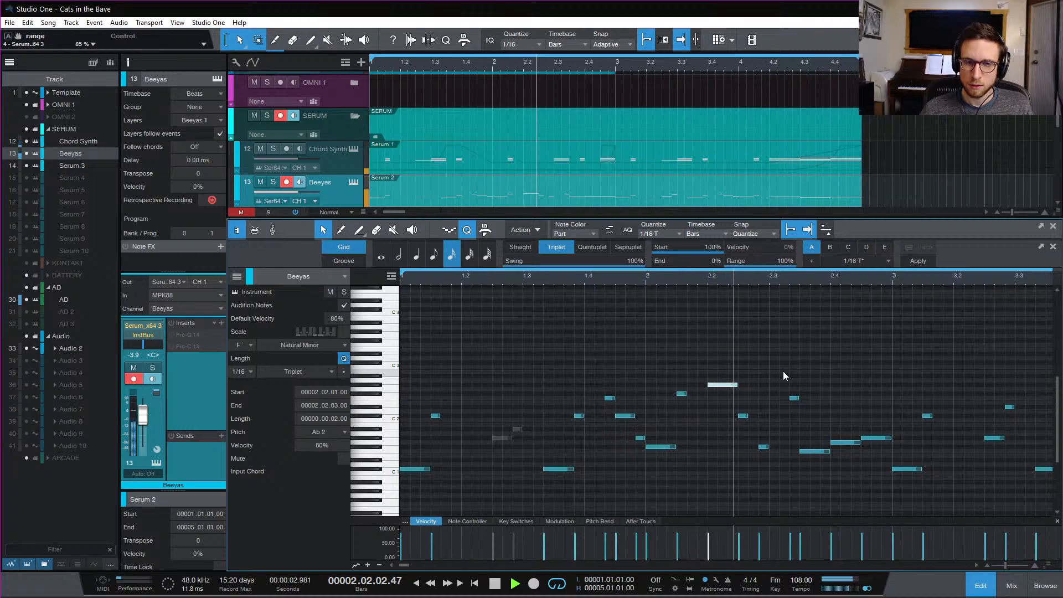
{"action": "key", "text": "space"}
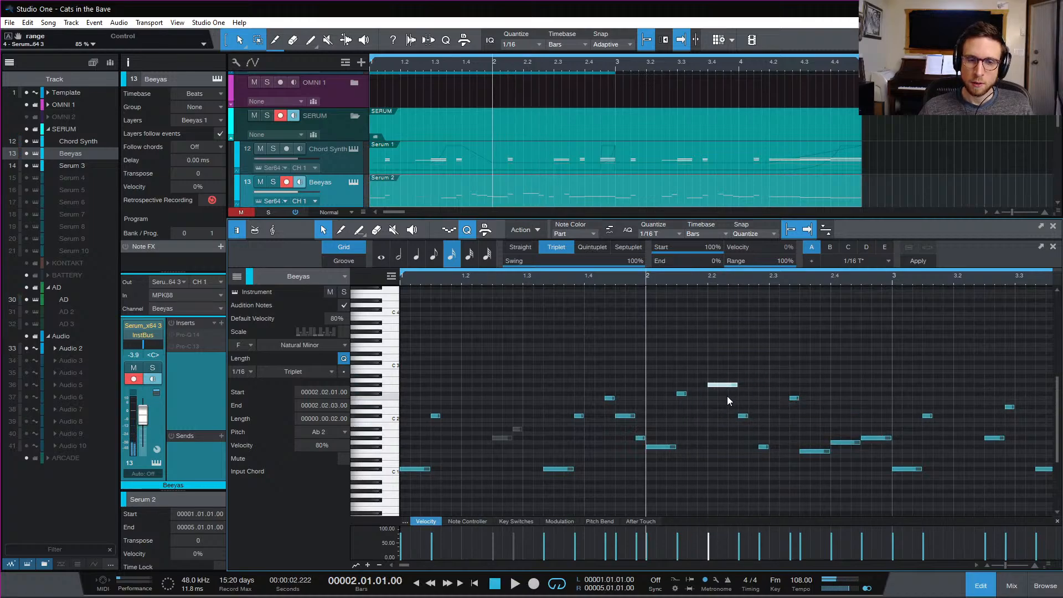
{"action": "left_click_drag", "start_coordinate": [722, 388], "coordinate": [722, 397]}
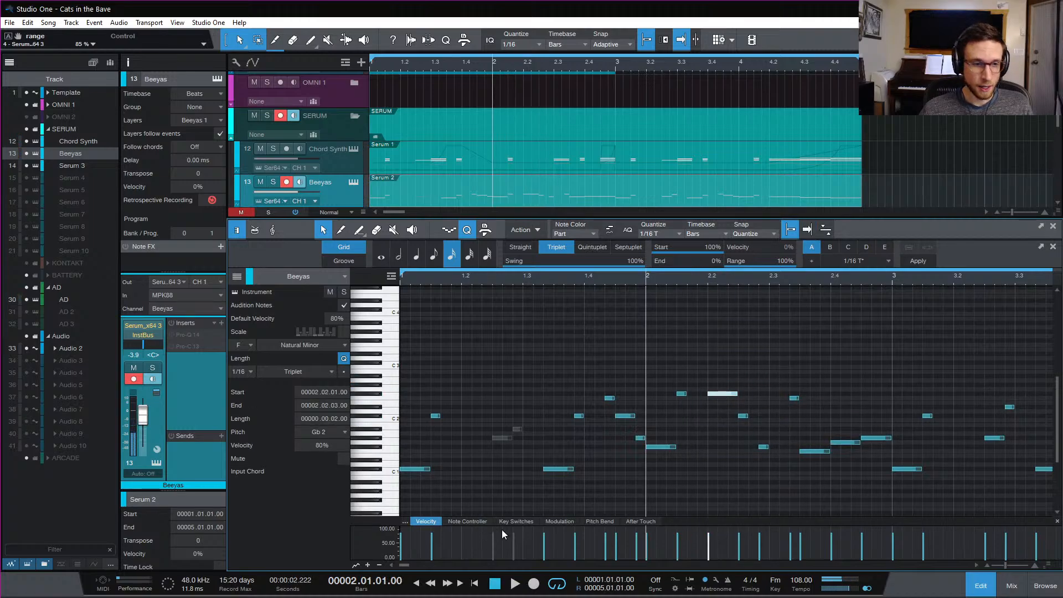
Show an enlarged Pitch Bend lane and draw a bend rising to +100 over the Gb 2 note at beat 2.2, returning to 0 at its end; play it
{"action": "left_click_drag", "start_coordinate": [677, 518], "coordinate": [633, 466]}
{"action": "left_click", "coordinate": [601, 473]}
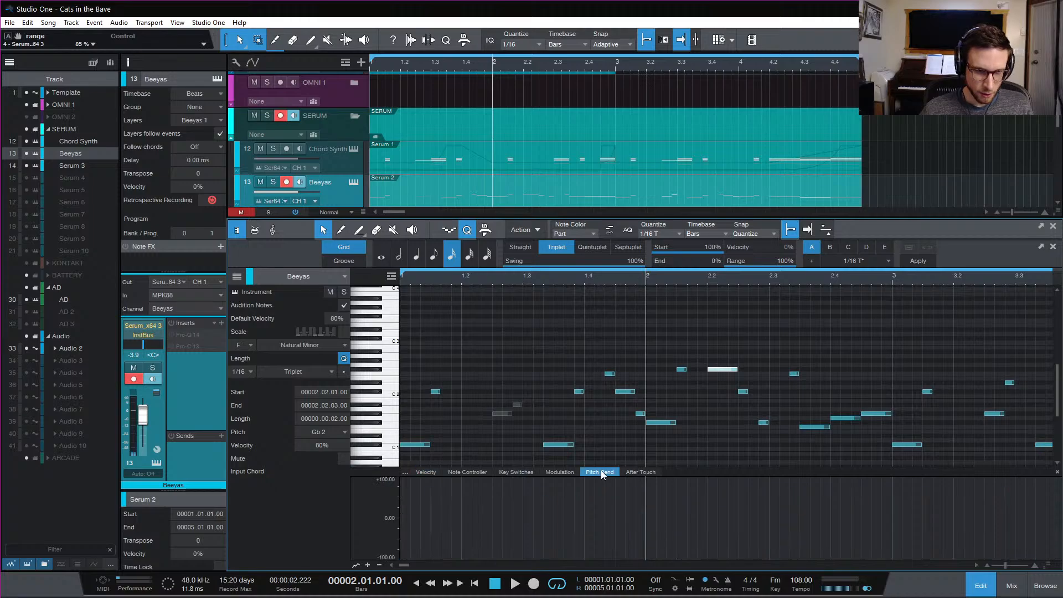
{"action": "left_click", "coordinate": [656, 525]}
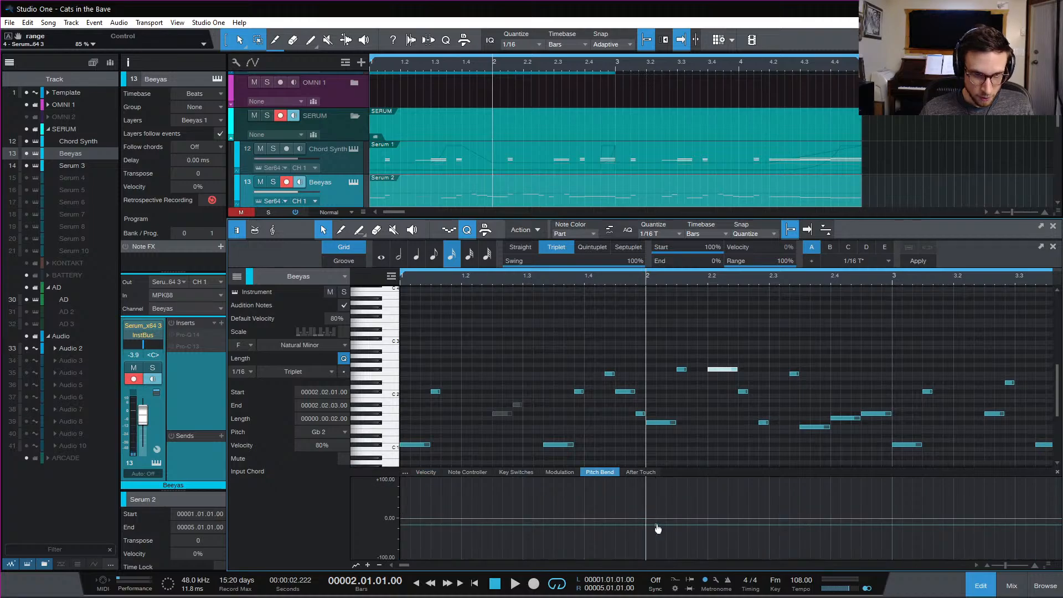
{"action": "left_click_drag", "start_coordinate": [657, 526], "coordinate": [646, 518]}
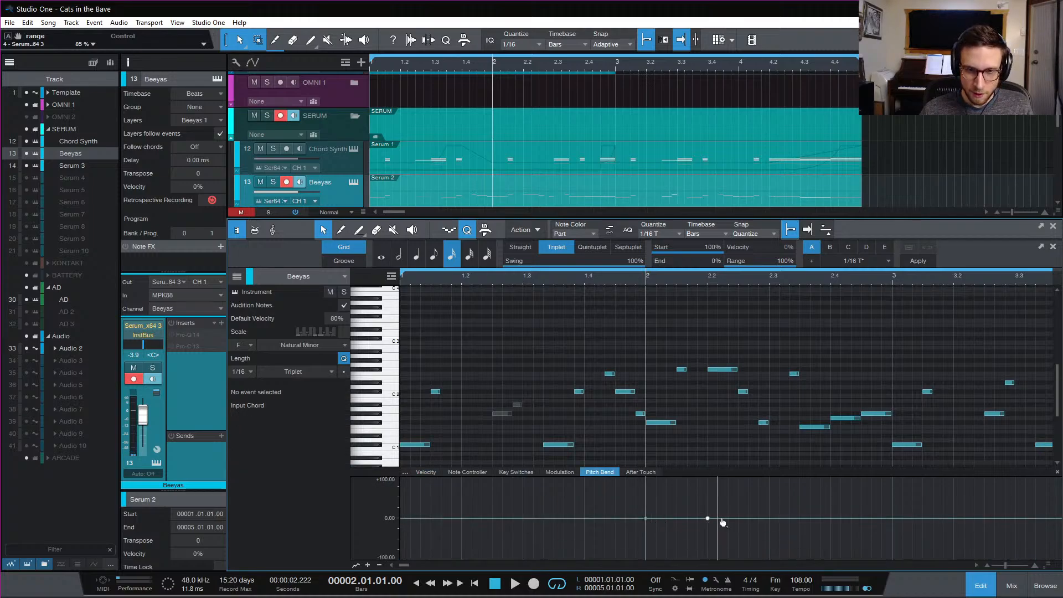
{"action": "left_click_drag", "start_coordinate": [719, 519], "coordinate": [718, 465]}
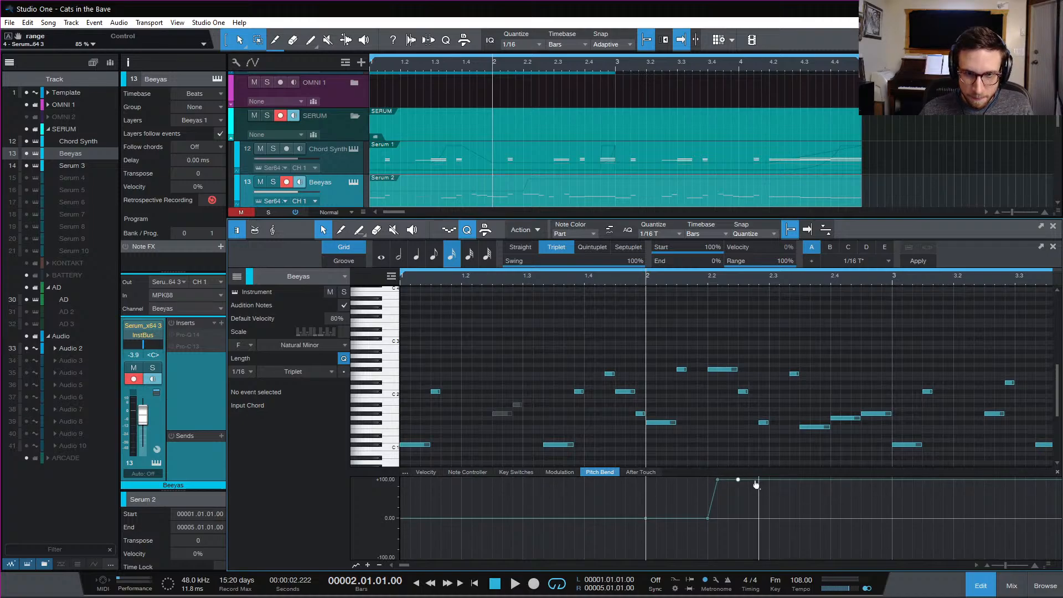
{"action": "left_click_drag", "start_coordinate": [756, 484], "coordinate": [736, 520]}
{"action": "key", "text": "space"}
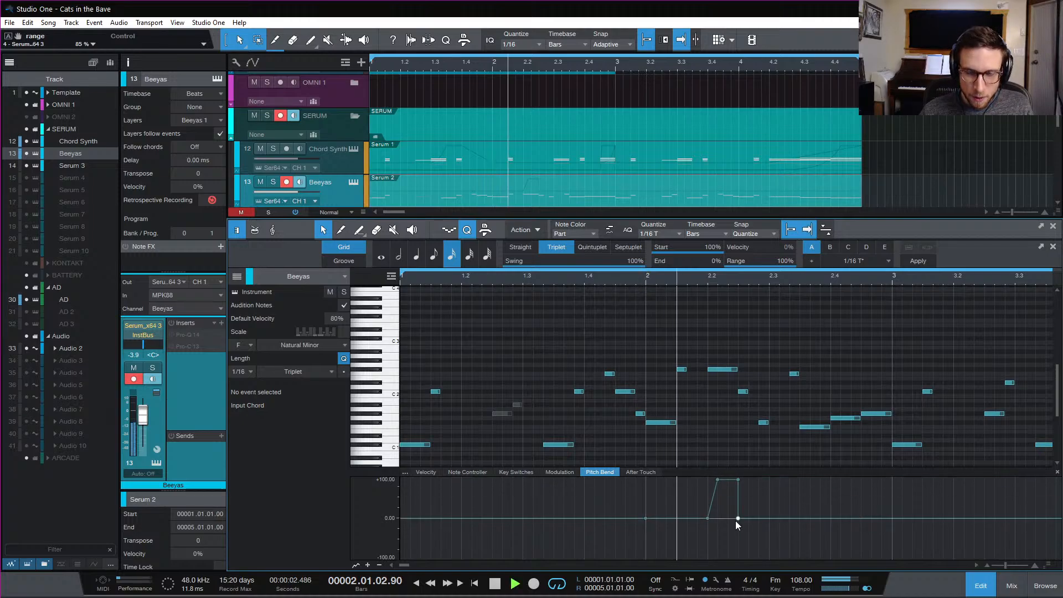
{"action": "key", "text": "space"}
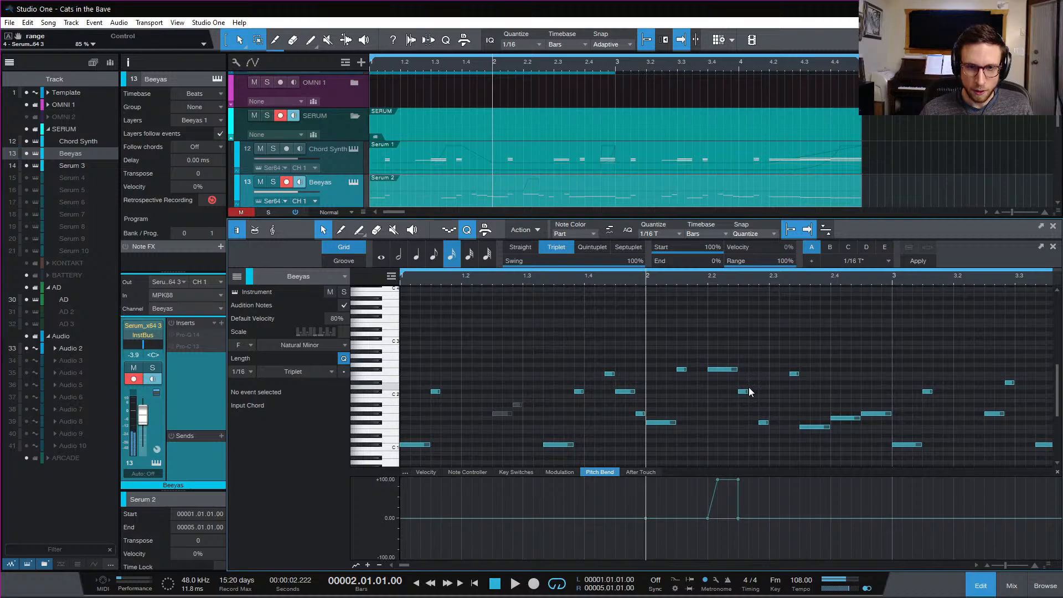
{"action": "key", "text": "space"}
{"action": "key", "text": "space"}
Move the short note directly after the Gb 2 note at beat 2.2 to Gb 2, and play from bar 2
{"action": "left_click", "coordinate": [744, 391]}
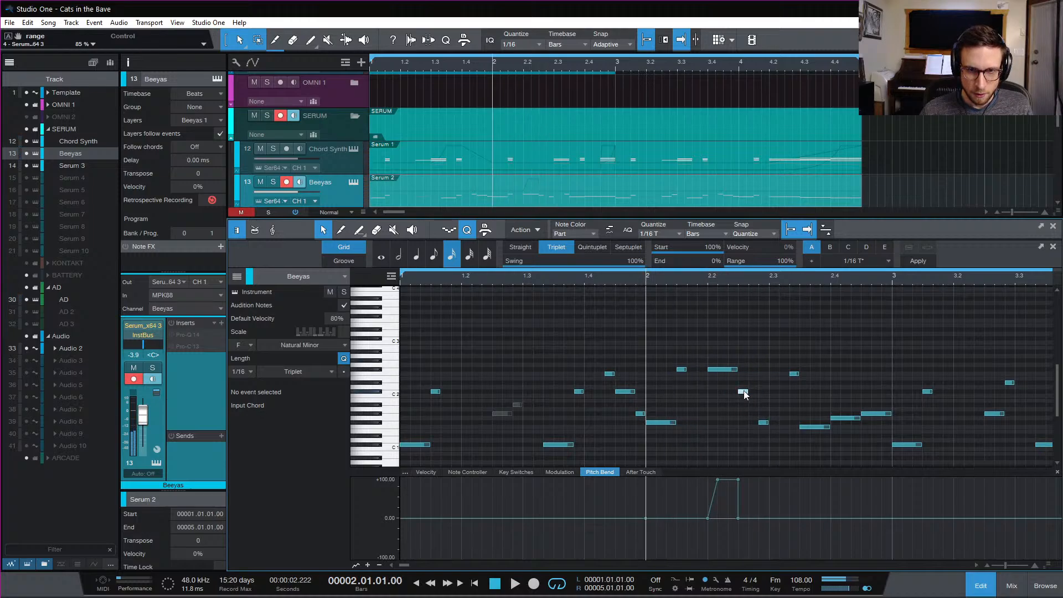
{"action": "left_click_drag", "start_coordinate": [743, 391], "coordinate": [744, 371]}
{"action": "key", "text": "space"}
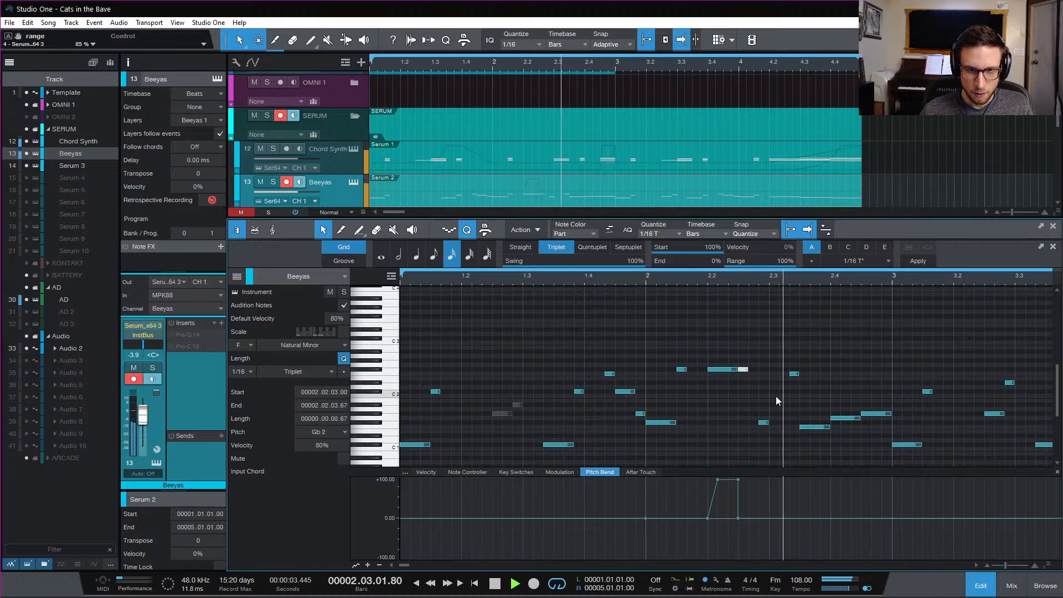
{"action": "key", "text": "space"}
Move the short note just before beat 2.3 to Db 2 and replay the part from bar 2
{"action": "left_click_drag", "start_coordinate": [764, 423], "coordinate": [764, 391]}
{"action": "key", "text": "space"}
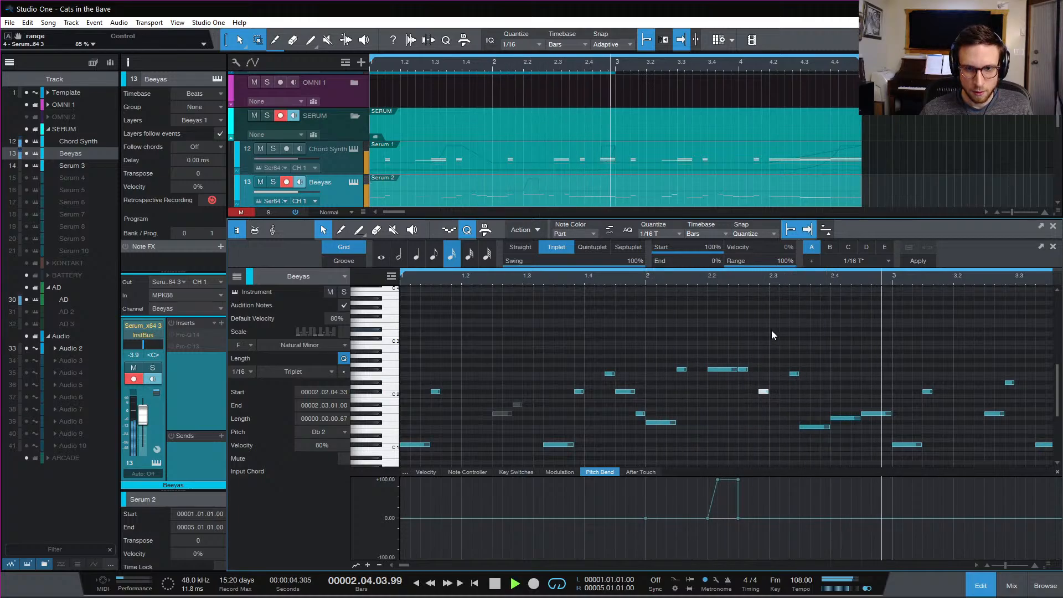
{"action": "key", "text": "space"}
{"action": "key", "text": "space"}
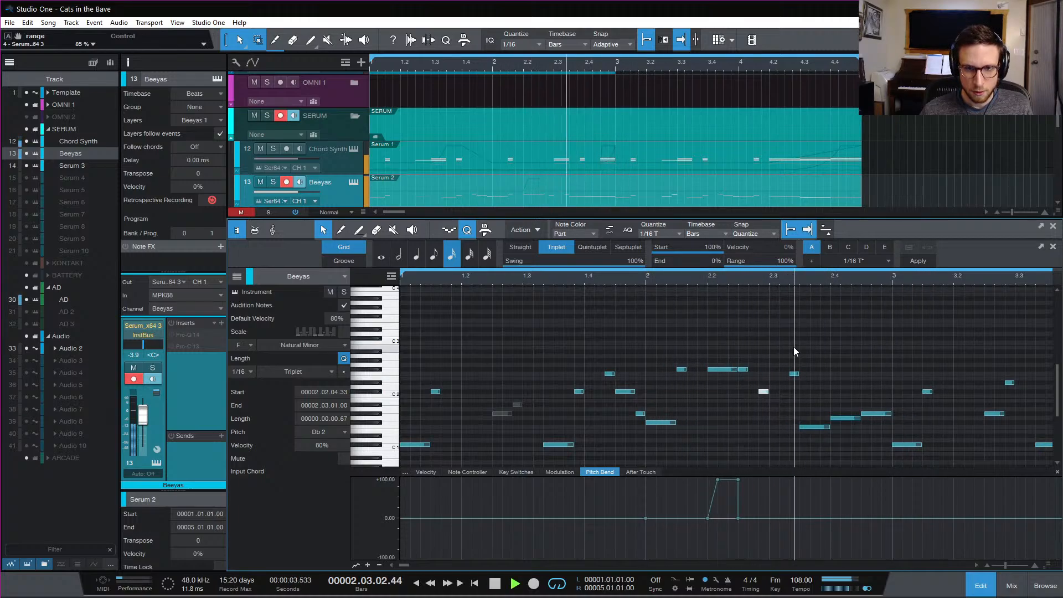
{"action": "key", "text": "space"}
{"action": "key", "text": "space"}
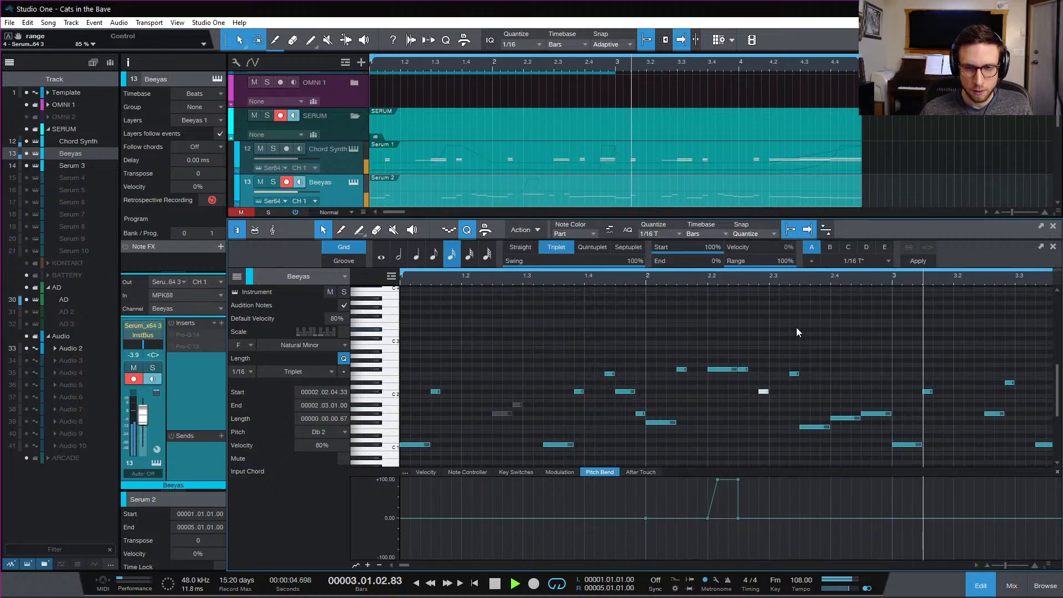
{"action": "key", "text": "space"}
Shorten bar 3's first note and add a short Db 1 note after it, undoing its trial move to Ab 1 and replaying bar 3
{"action": "left_click", "coordinate": [895, 276]}
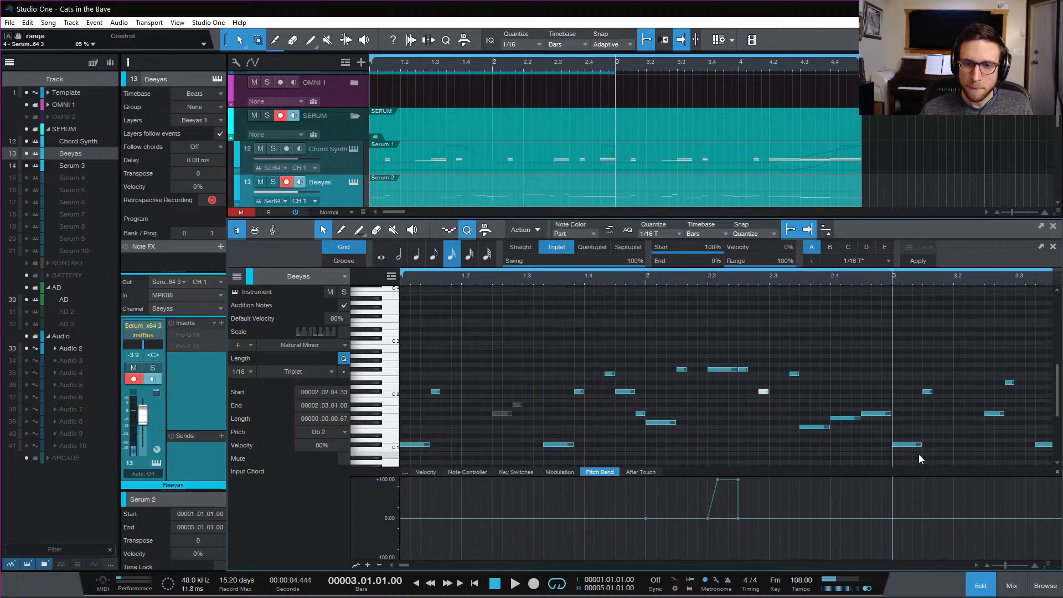
{"action": "left_click_drag", "start_coordinate": [924, 446], "coordinate": [918, 413]}
{"action": "double_click", "coordinate": [919, 446]}
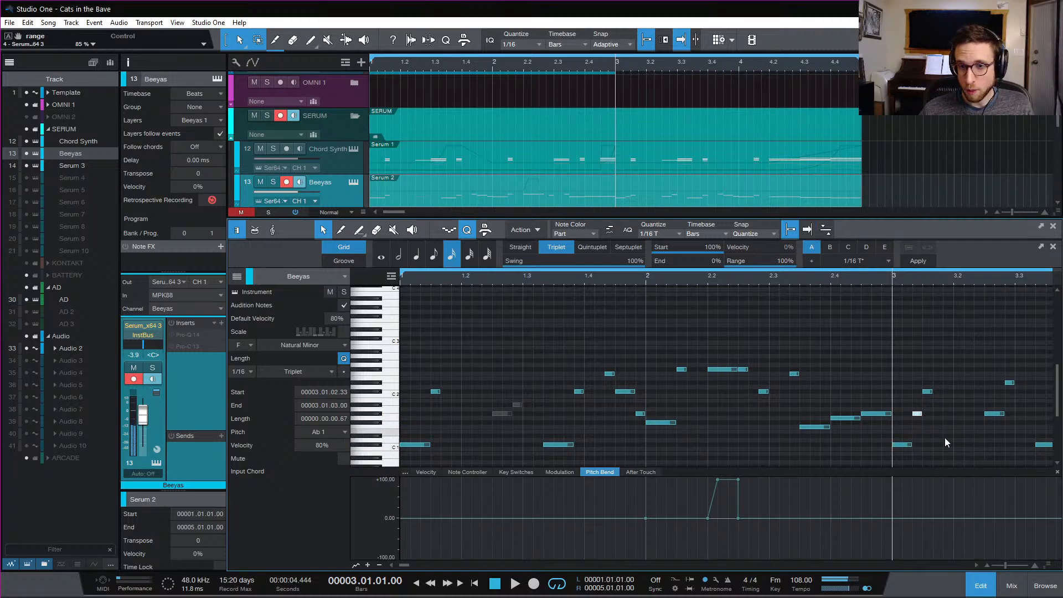
{"action": "key", "text": "space"}
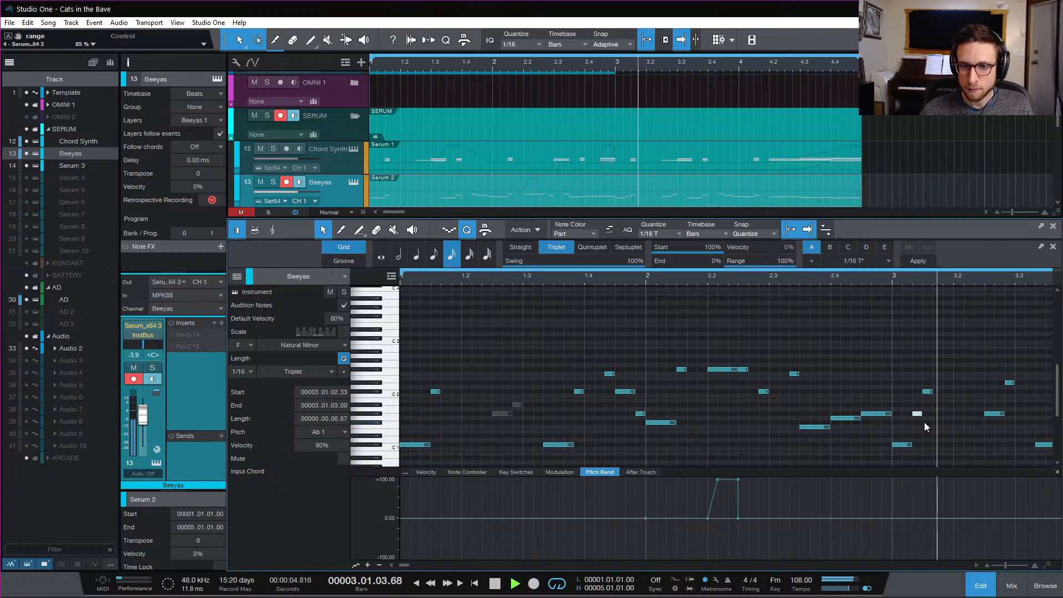
{"action": "key", "text": "space"}
{"action": "key", "text": "ctrl+z"}
{"action": "key", "text": "space"}
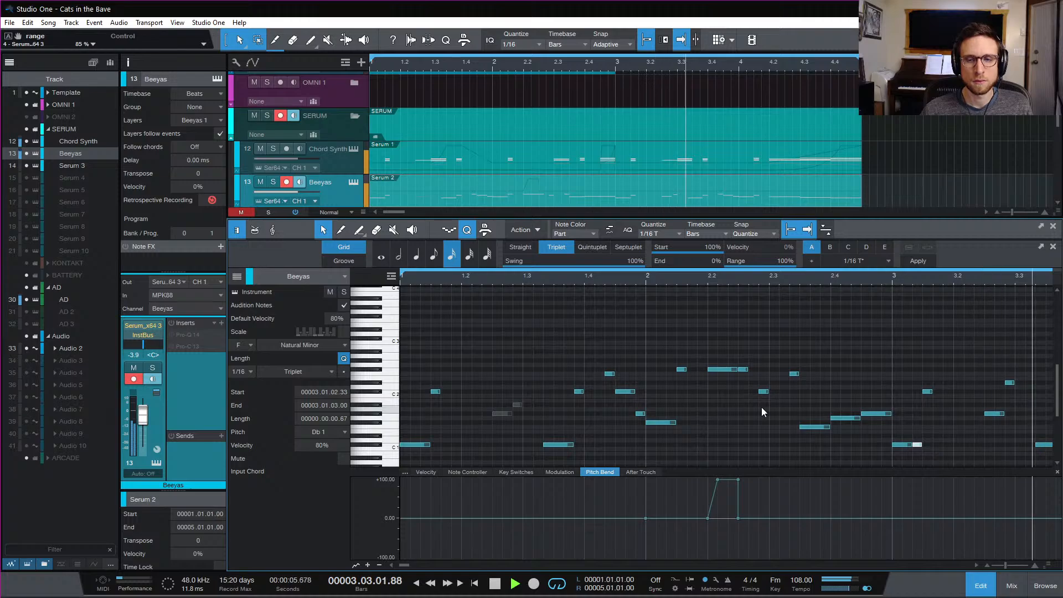
{"action": "key", "text": "space"}
Delete the short Eb 2 note just before beat 3.3 and play from bar 3
{"action": "key", "text": "space"}
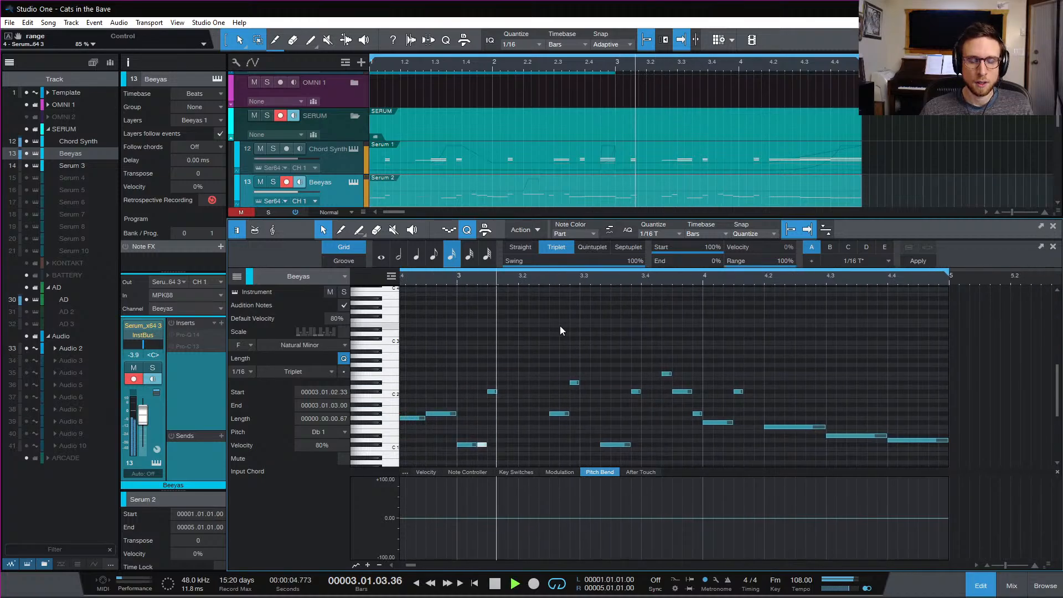
{"action": "key", "text": "space"}
{"action": "left_click_drag", "start_coordinate": [564, 375], "coordinate": [584, 390]}
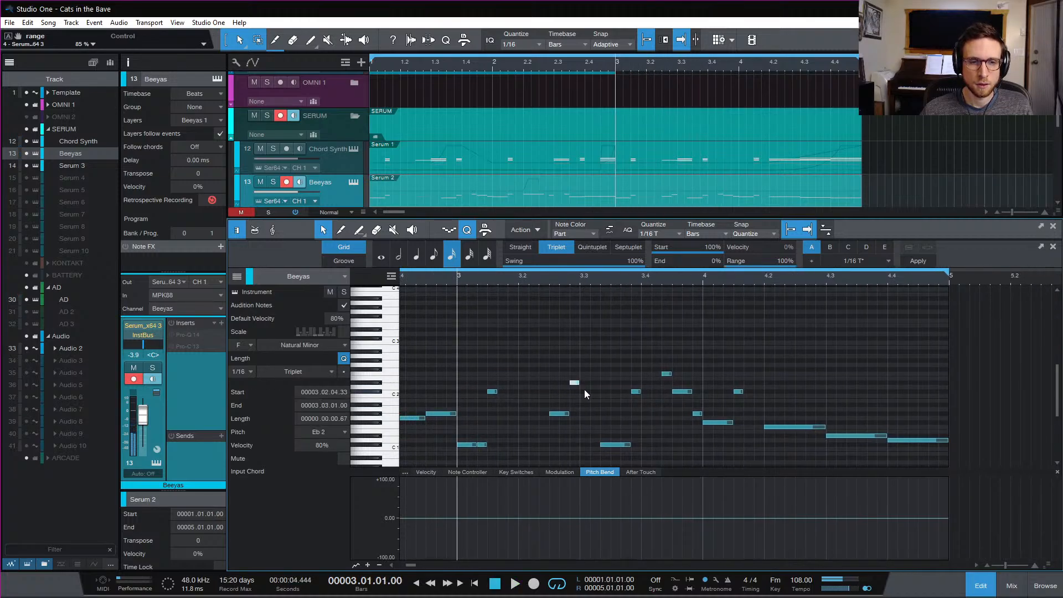
{"action": "key", "text": "Delete"}
{"action": "key", "text": "space"}
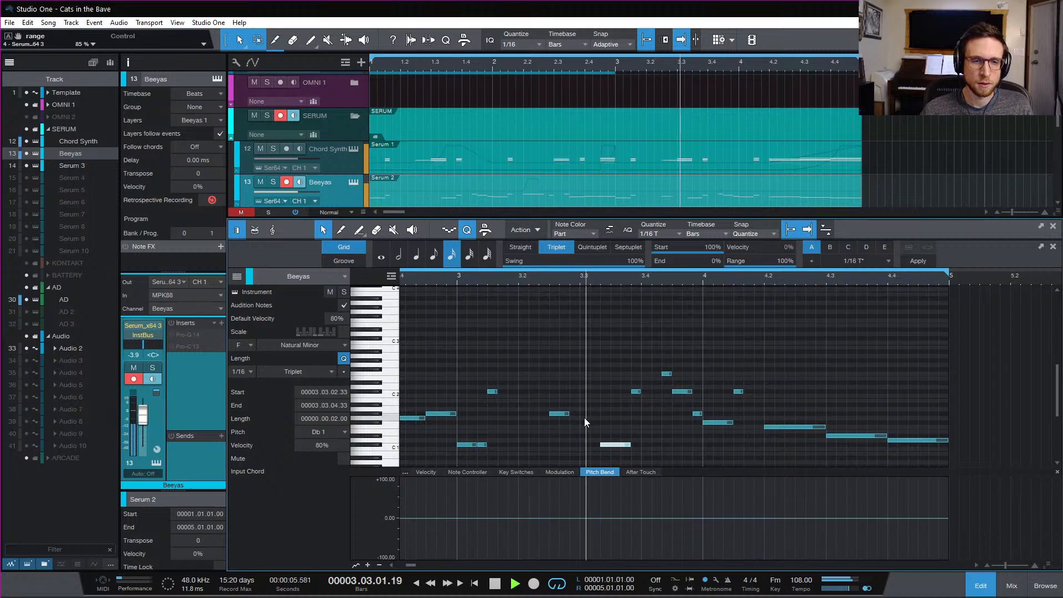
Lengthen the Ab 1 note before beat 3.3 by one triplet grid step and replay from bar 3
{"action": "key", "text": "space"}
{"action": "left_click_drag", "start_coordinate": [570, 414], "coordinate": [579, 420]}
{"action": "key", "text": "space"}
{"action": "left_click", "coordinate": [610, 415]}
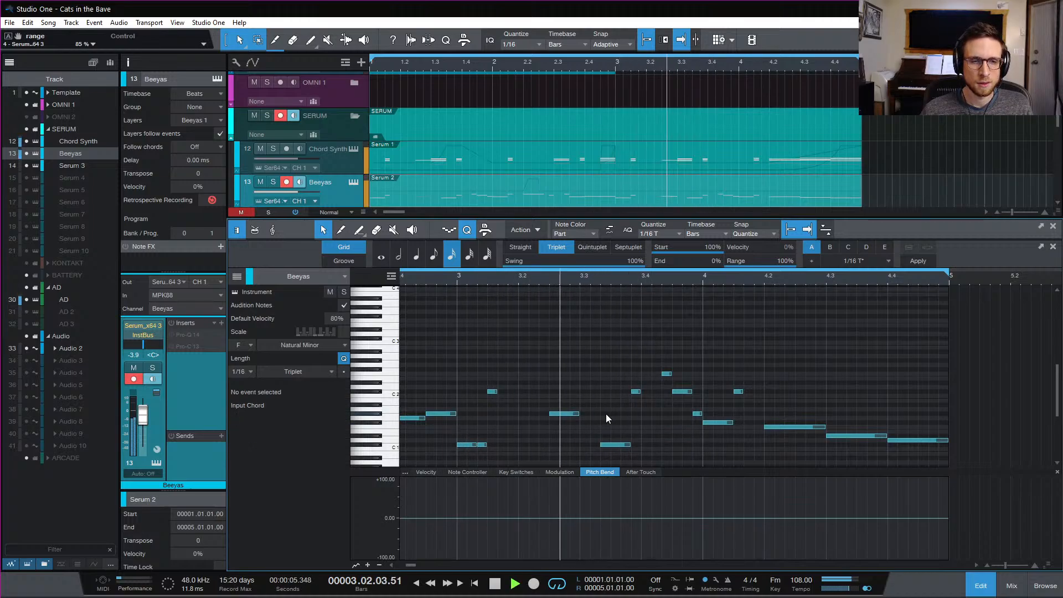
{"action": "key", "text": "space"}
{"action": "key", "text": "space"}
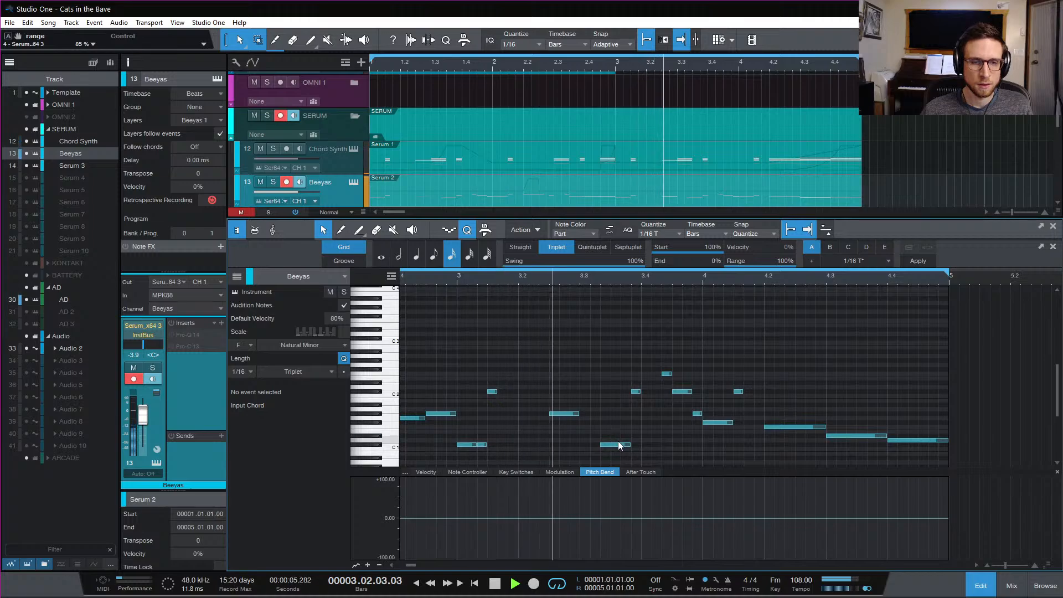
Move the Db 1 note after beat 3.3 up to Db 2, starting on beat 3.3, and play the loop
{"action": "key", "text": "space"}
{"action": "left_click_drag", "start_coordinate": [615, 447], "coordinate": [599, 393]}
{"action": "key", "text": "space"}
{"action": "left_click", "coordinate": [615, 432]}
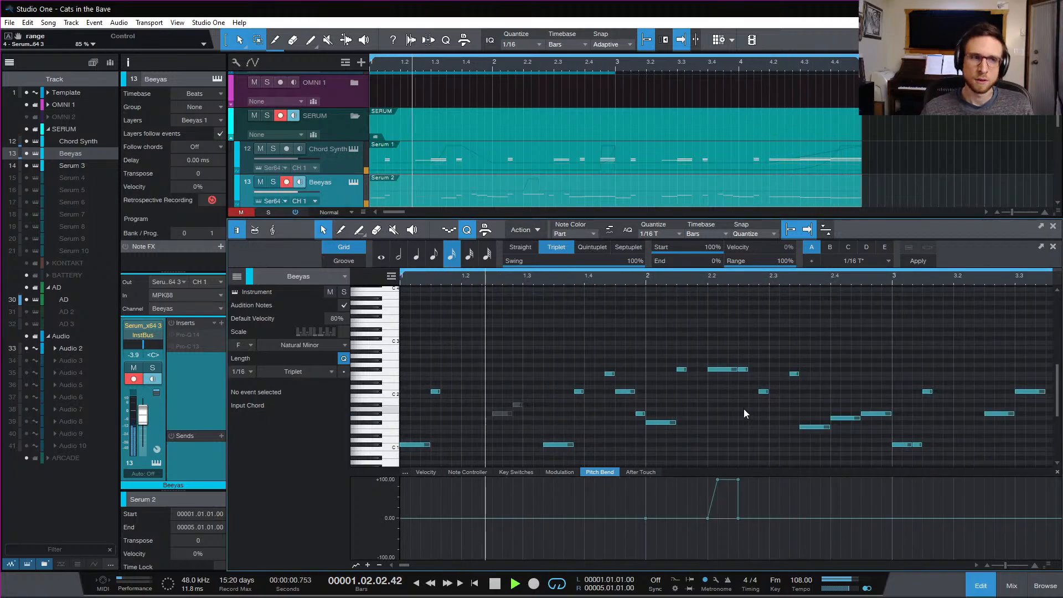
{"action": "key", "text": "space"}
Close the note editor, expand the OMNI 1 folder, and copy the Chord Synth part onto the Omni 1.1 track at bar 1
{"action": "left_click", "coordinate": [982, 586]}
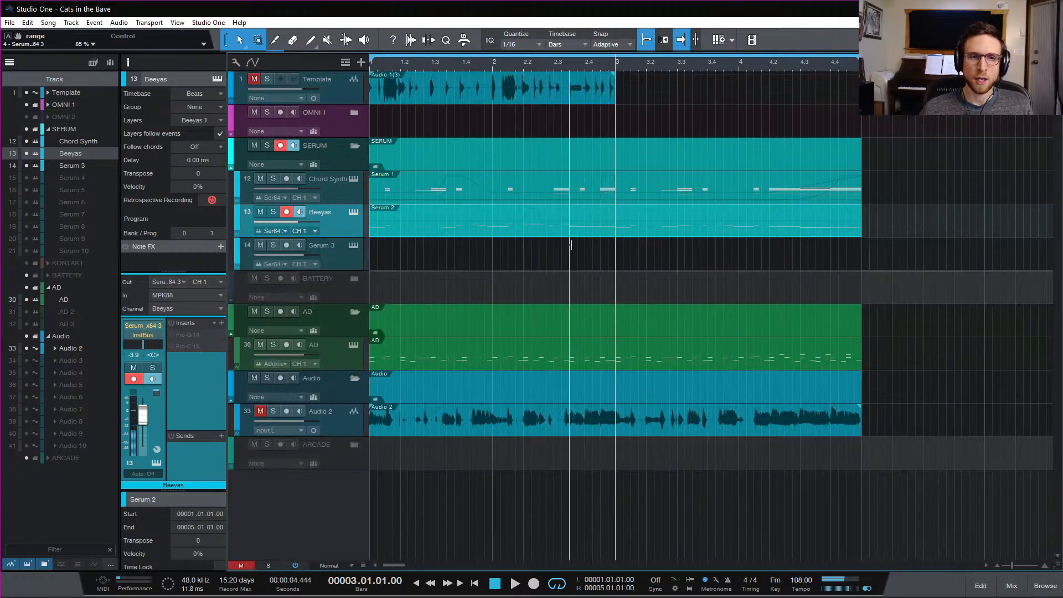
{"action": "left_click", "coordinate": [351, 191]}
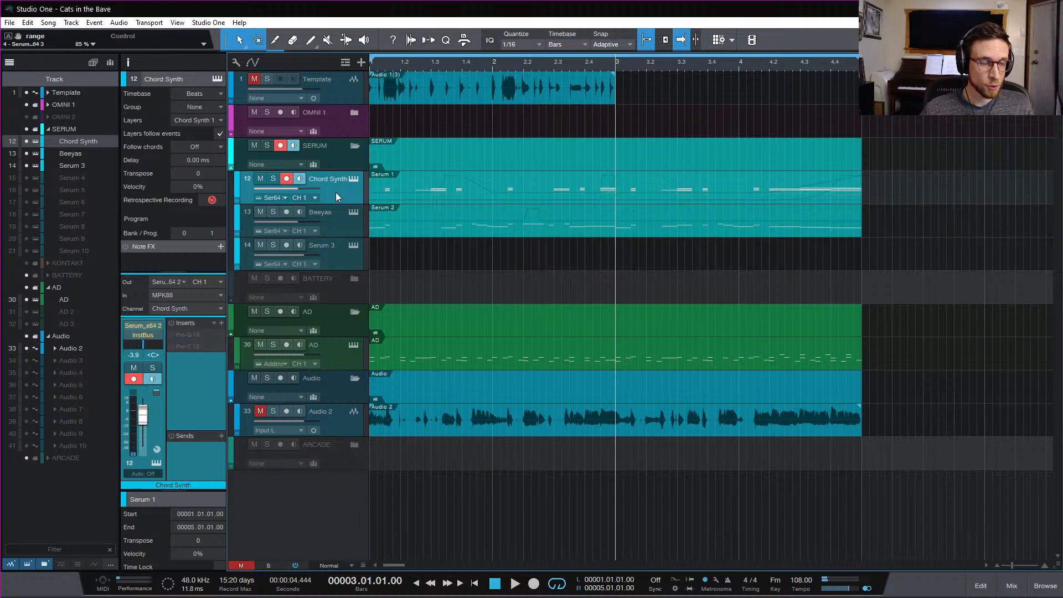
{"action": "left_click", "coordinate": [358, 111]}
{"action": "left_click", "coordinate": [344, 162]}
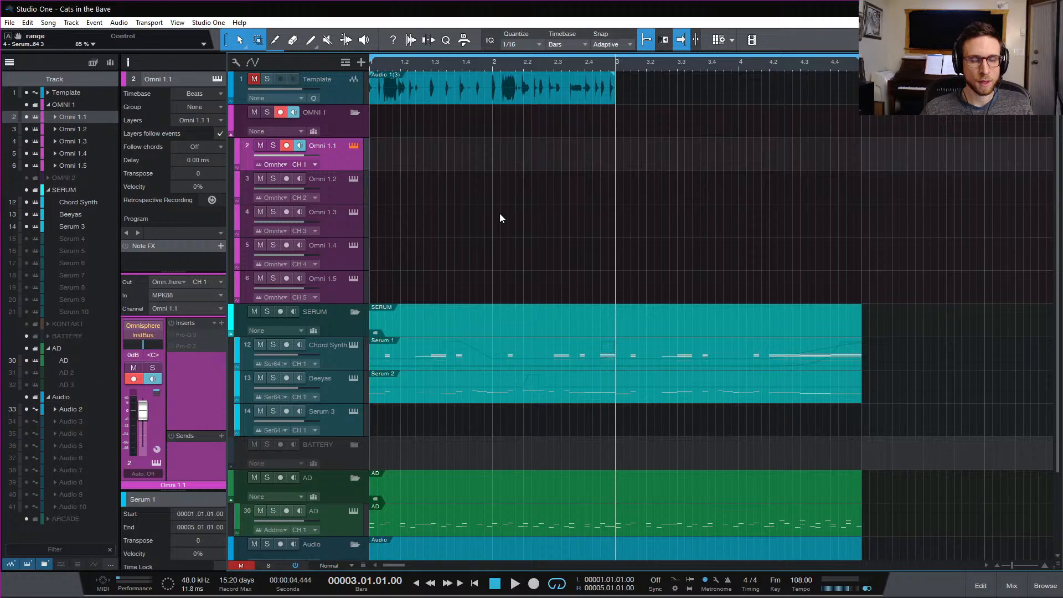
{"action": "key", "text": "shift+F11"}
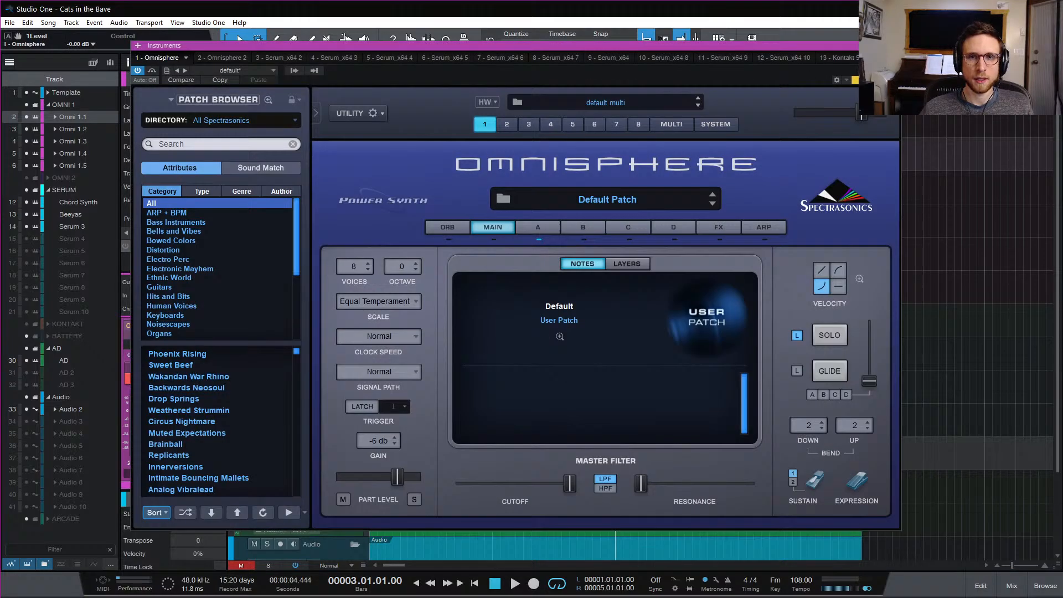
{"action": "key", "text": "shift+F11"}
{"action": "left_click_drag", "start_coordinate": [605, 360], "coordinate": [557, 166]}
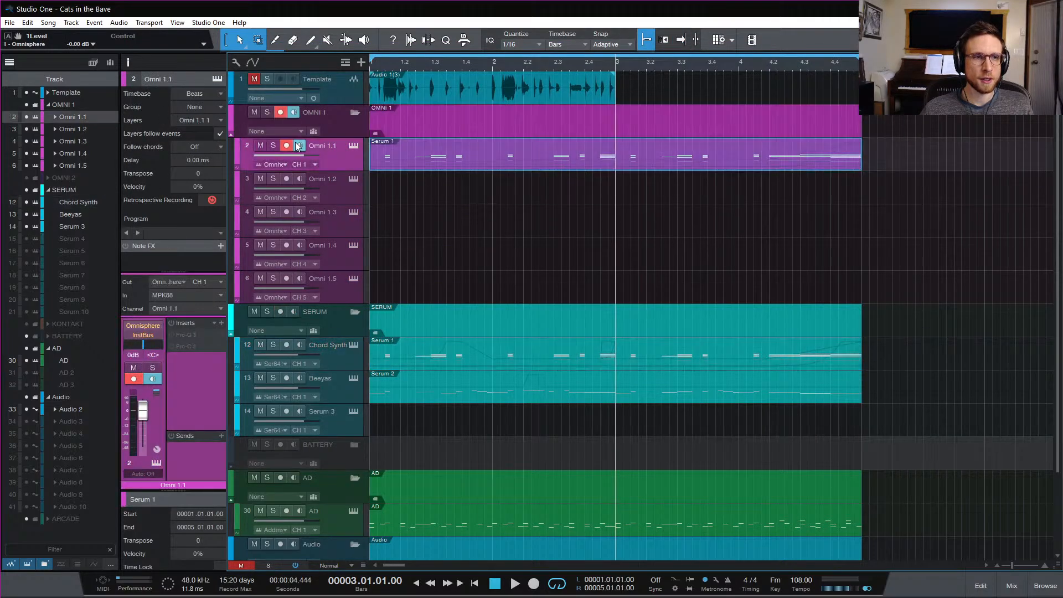
{"action": "key", "text": "Home"}
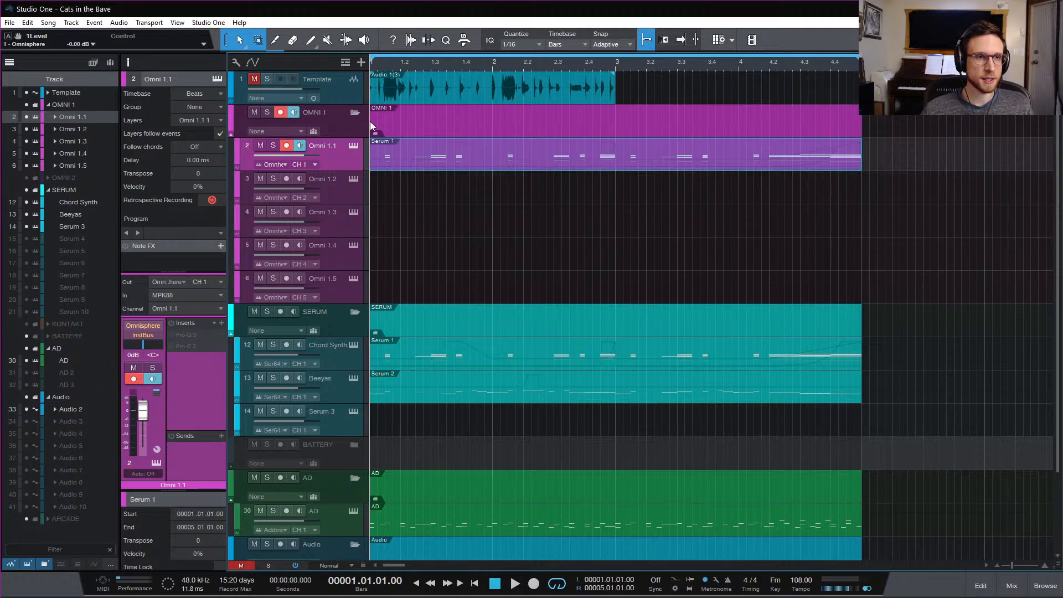
Open the Omni 1.1 part and delete all its General Purpose 2 controller data
{"action": "double_click", "coordinate": [408, 161]}
{"action": "left_click", "coordinate": [426, 473]}
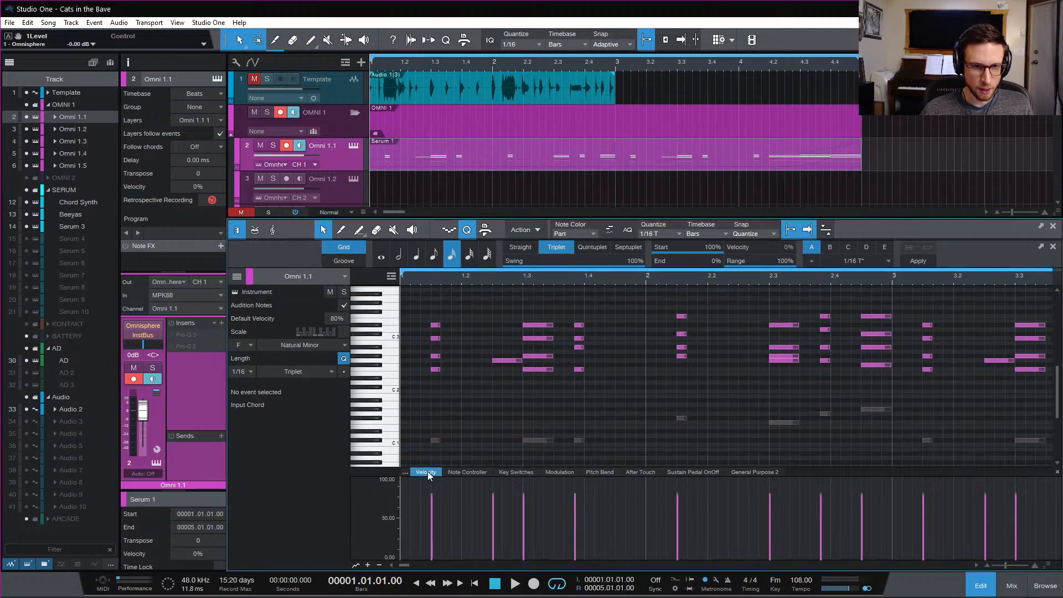
{"action": "left_click", "coordinate": [754, 472]}
{"action": "key", "text": "ctrl+a"}
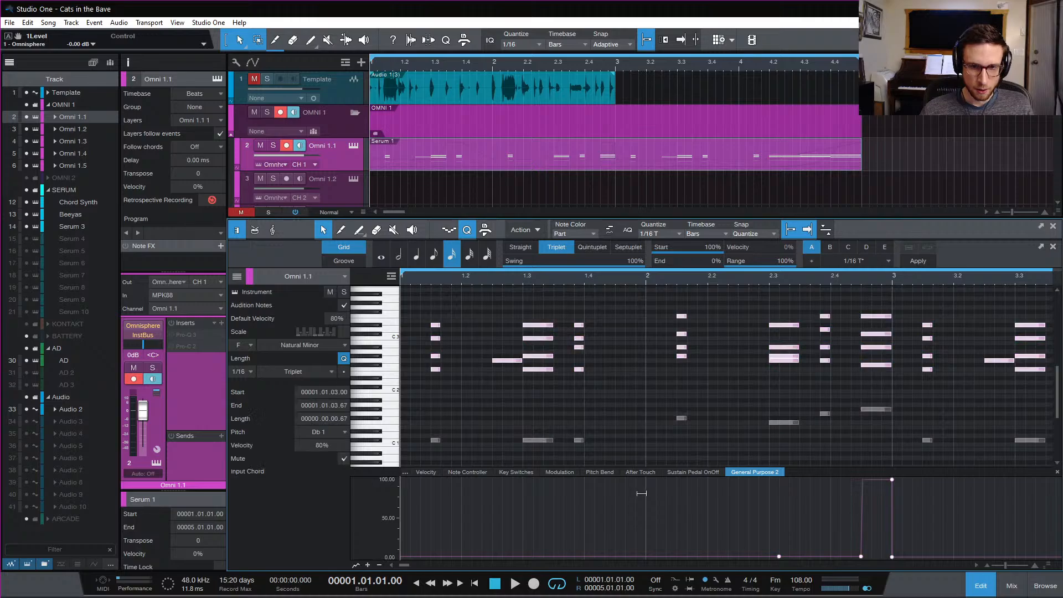
{"action": "left_click", "coordinate": [642, 507]}
{"action": "key", "text": "w"}
{"action": "key", "text": "w"}
{"action": "left_click_drag", "start_coordinate": [481, 512], "coordinate": [677, 516]}
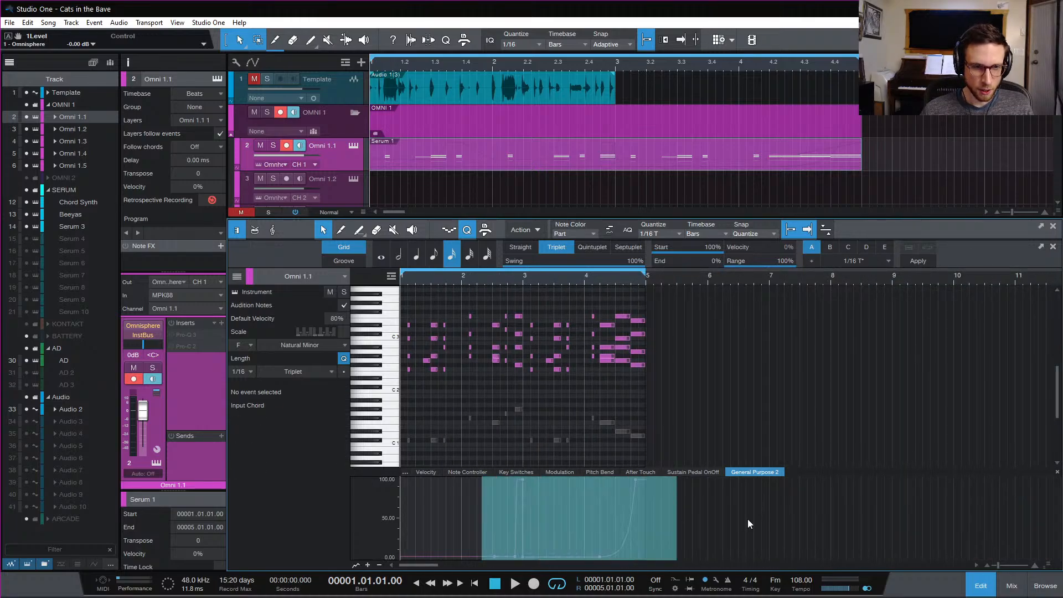
{"action": "key", "text": "Delete"}
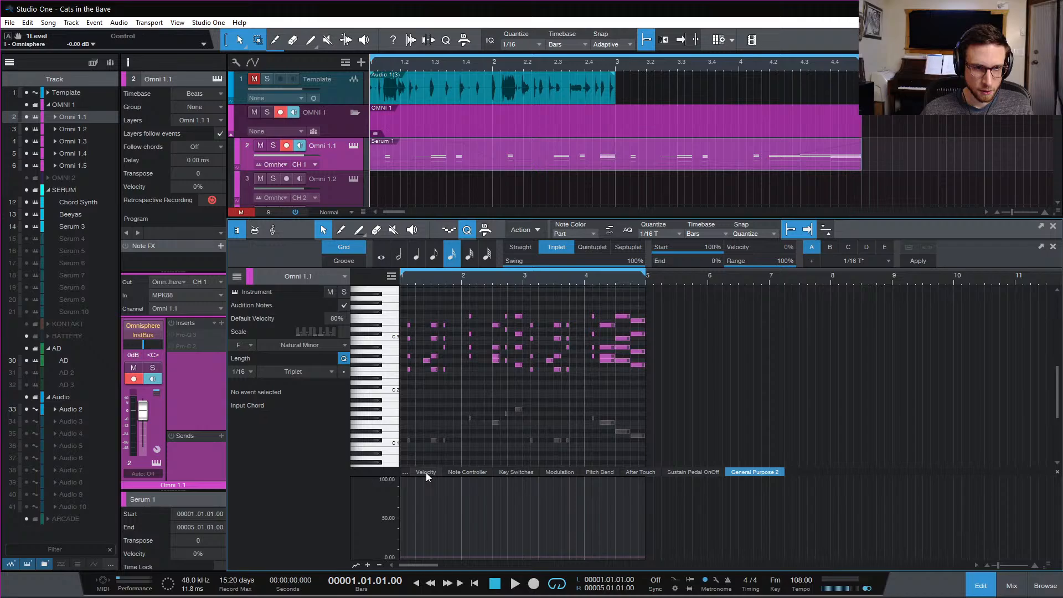
Delete the whole Modulation curve from the Omni 1.1 part
{"action": "left_click", "coordinate": [558, 472]}
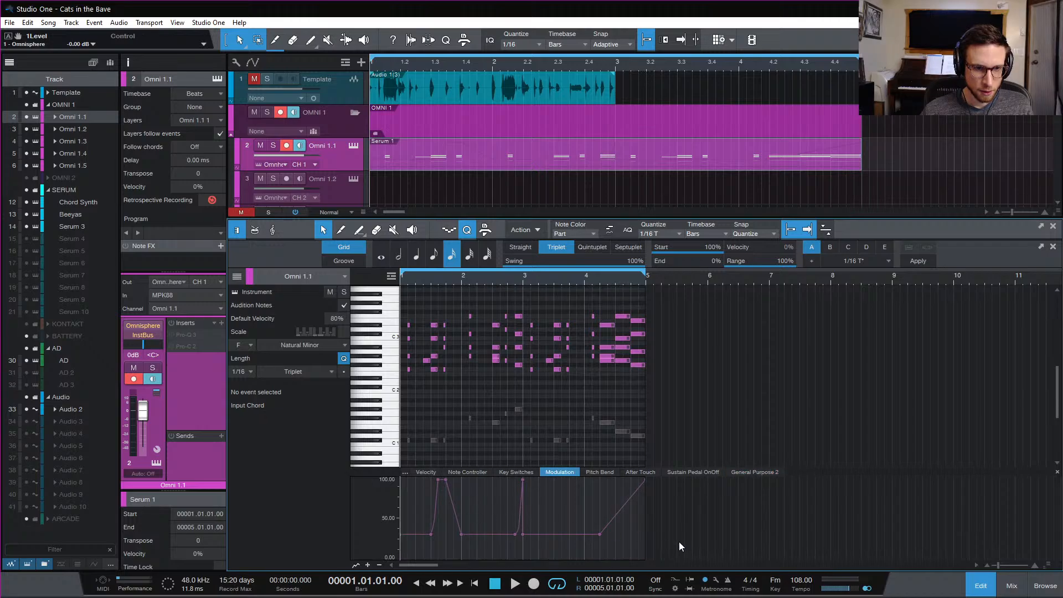
{"action": "left_click_drag", "start_coordinate": [679, 546], "coordinate": [301, 522]}
{"action": "key", "text": "Delete"}
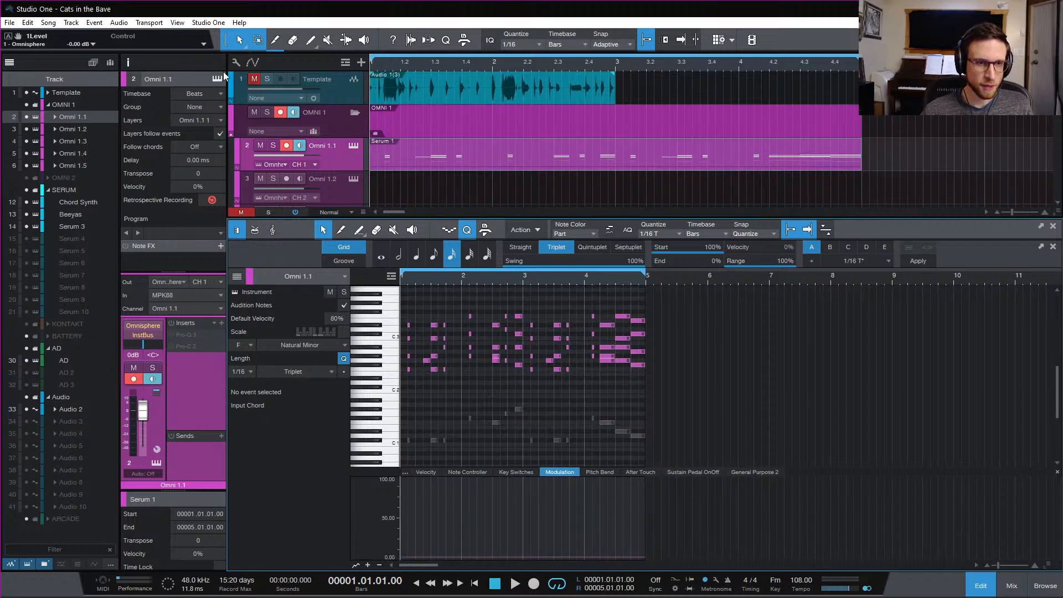
Open Omnisphere for the Omni 1.1 track and set the patch browser directory to Keyscape Creative
{"action": "left_click", "coordinate": [354, 145]}
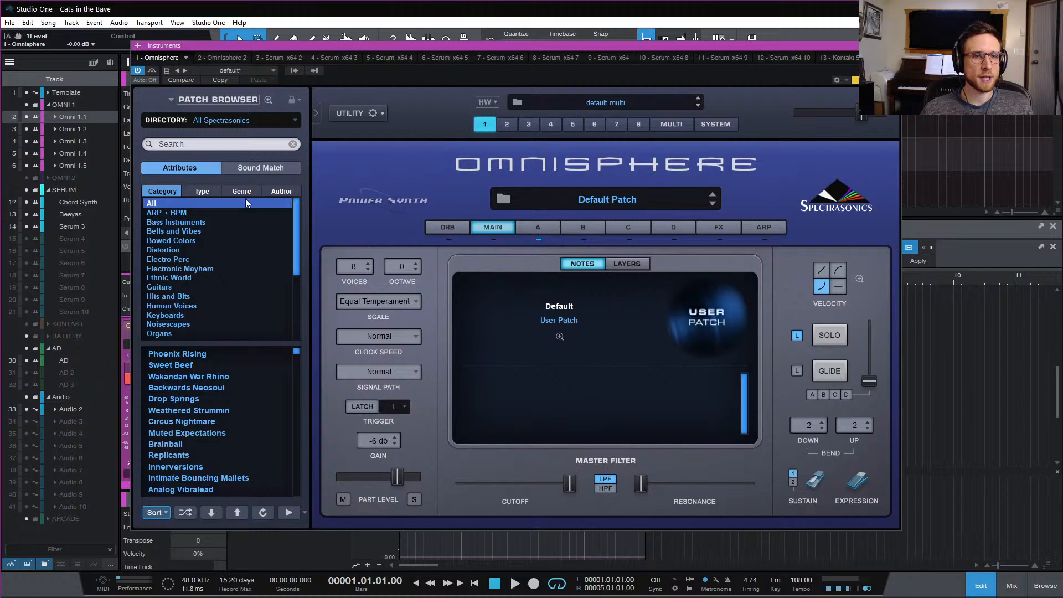
{"action": "left_click", "coordinate": [271, 120]}
{"action": "left_click", "coordinate": [293, 174]}
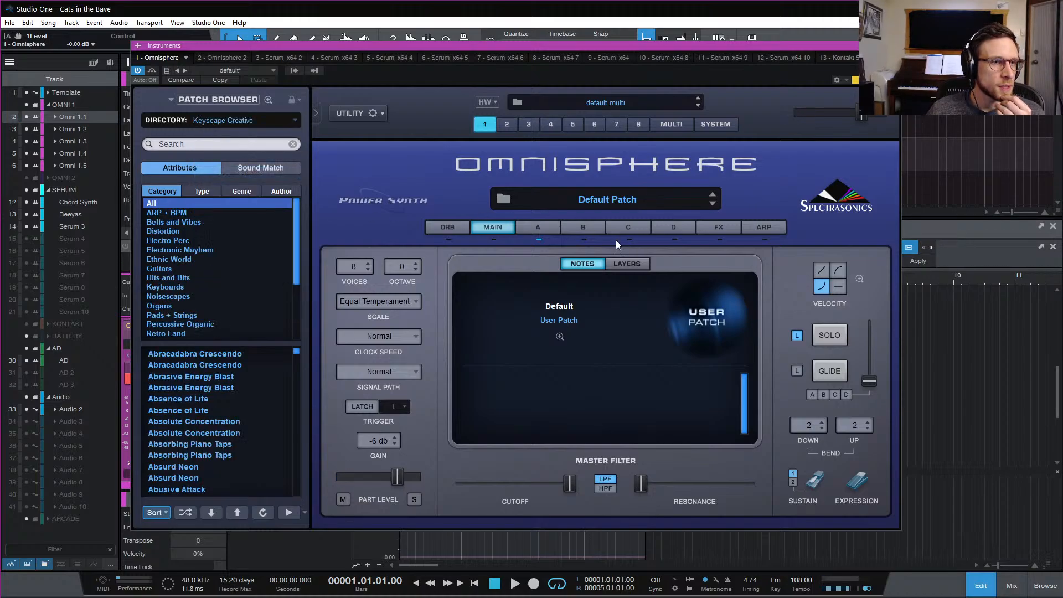
Shuffle the Keyscape Creative patch list in the full-size patch browser and audition Becoming the Champion
{"action": "left_click", "coordinate": [594, 197]}
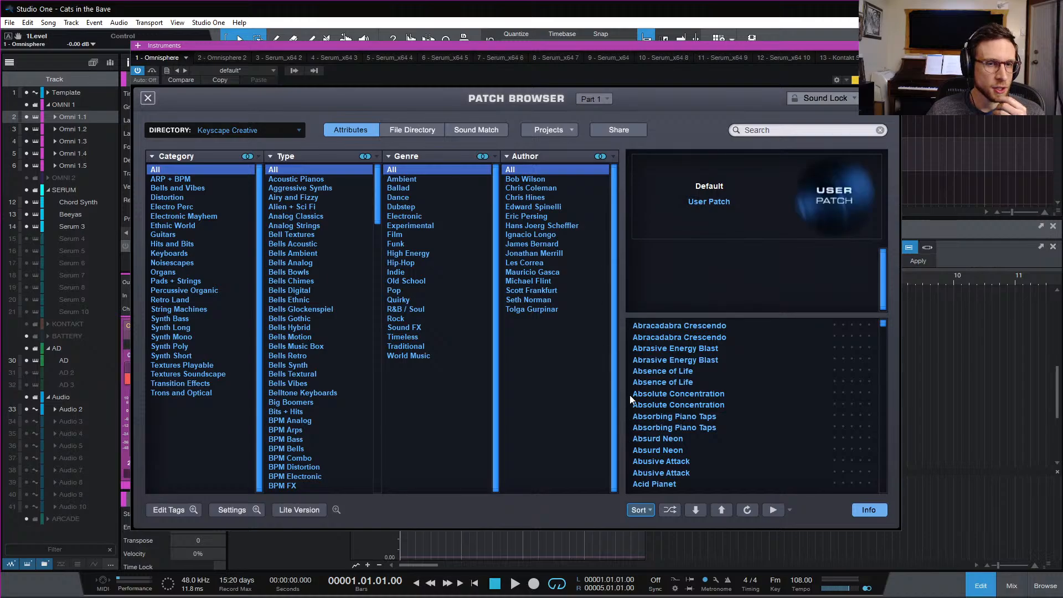
{"action": "left_click", "coordinate": [668, 509]}
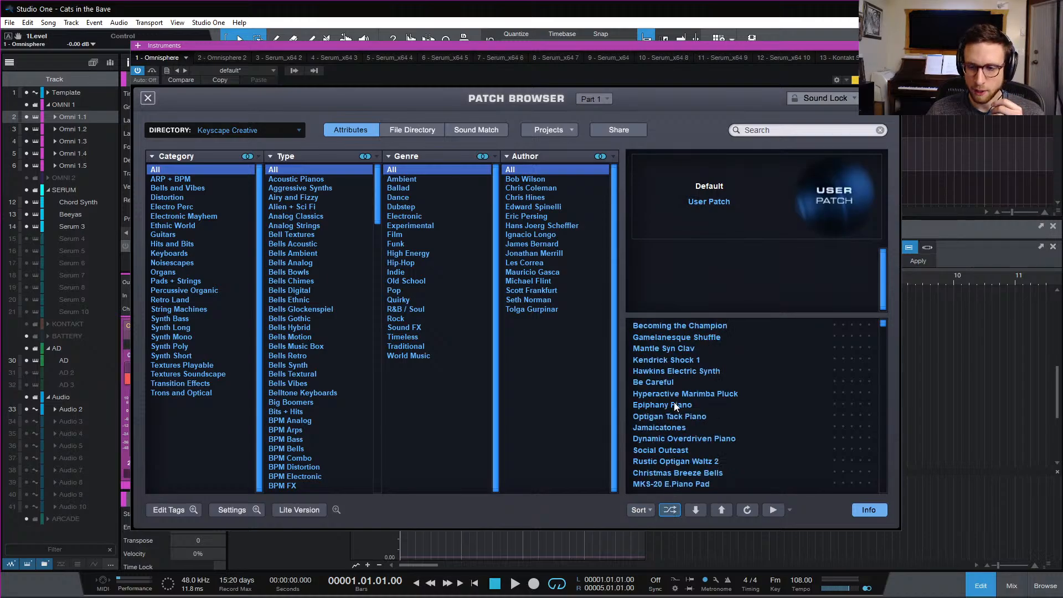
{"action": "left_click", "coordinate": [702, 327]}
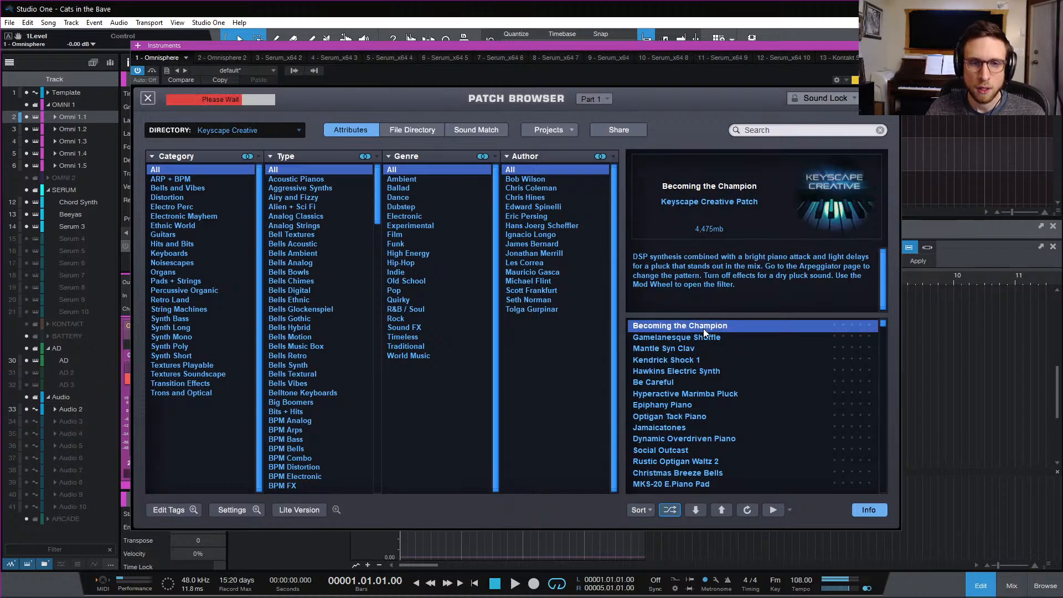
Audition Gamelanesque Shuffle and Mantle Syn Clav, play the loop with Mantle Syn Clav, and load Kendrick Shock 1
{"action": "left_click", "coordinate": [708, 338]}
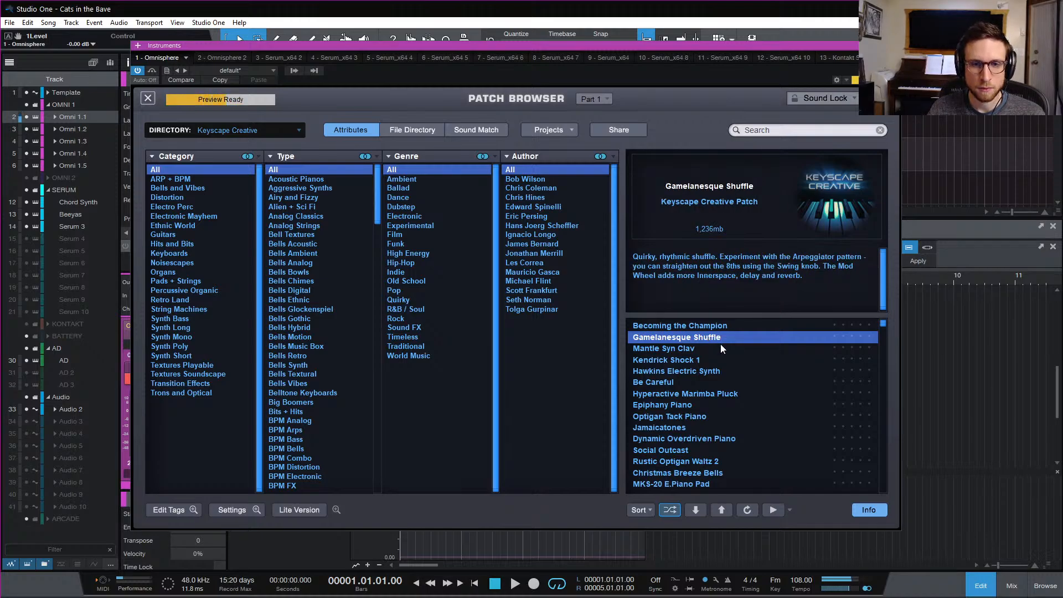
{"action": "left_click", "coordinate": [722, 350]}
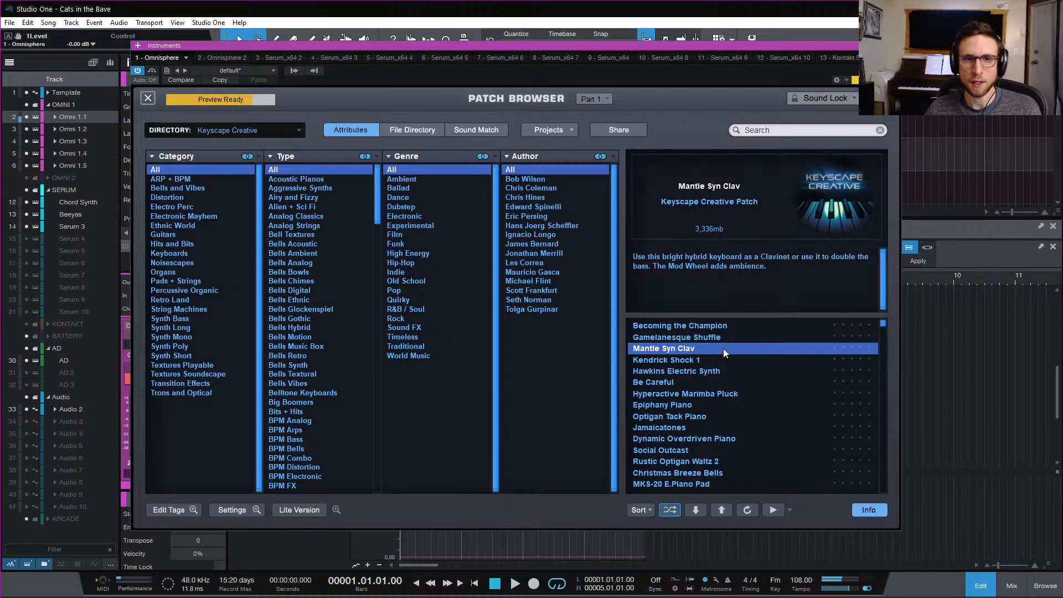
{"action": "key", "text": "space"}
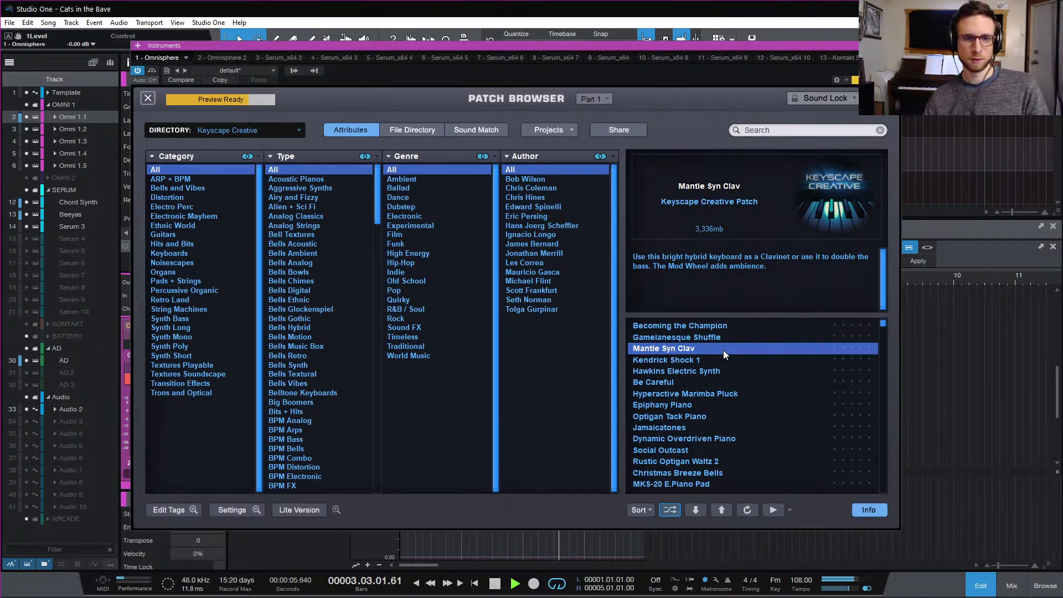
{"action": "left_click", "coordinate": [724, 360]}
{"action": "key", "text": "space"}
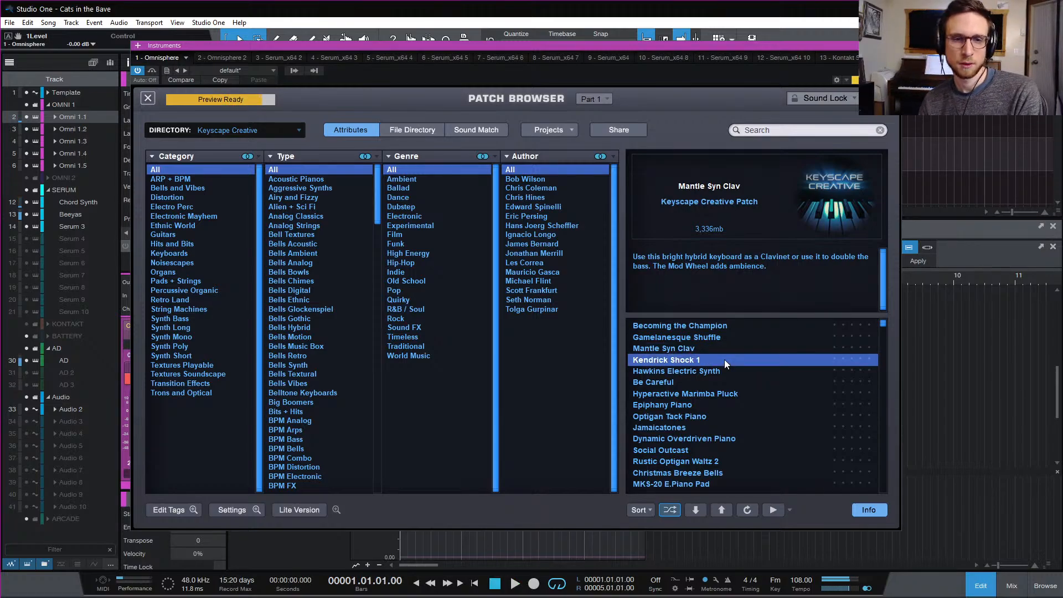
Audition the Hawkins Electric Synth, Be Careful, Hyperactive Marimba Pluck and Epiphany Piano patches
{"action": "left_click", "coordinate": [720, 370]}
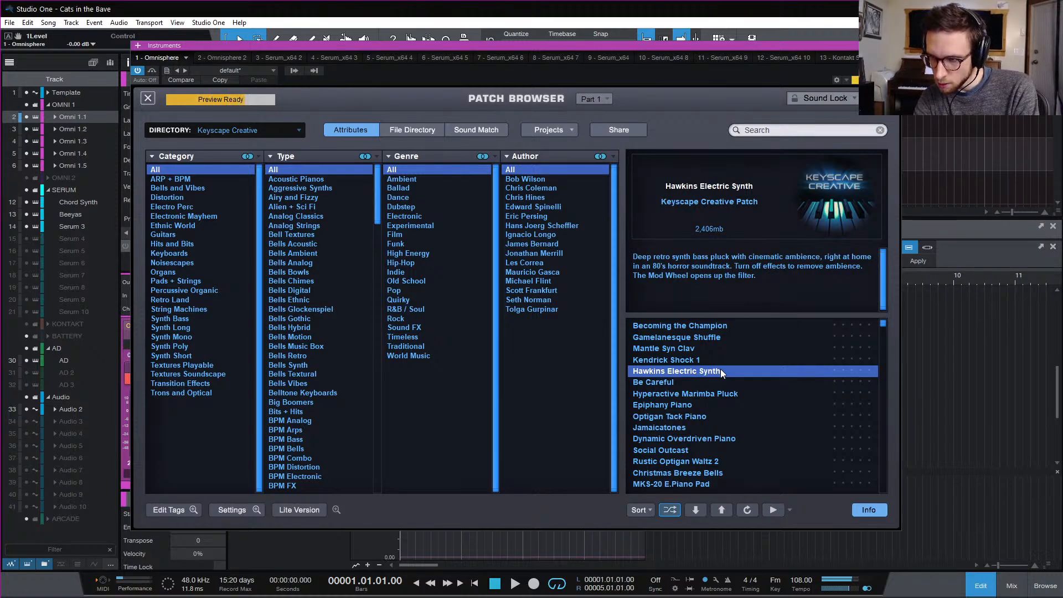
{"action": "left_click", "coordinate": [727, 382]}
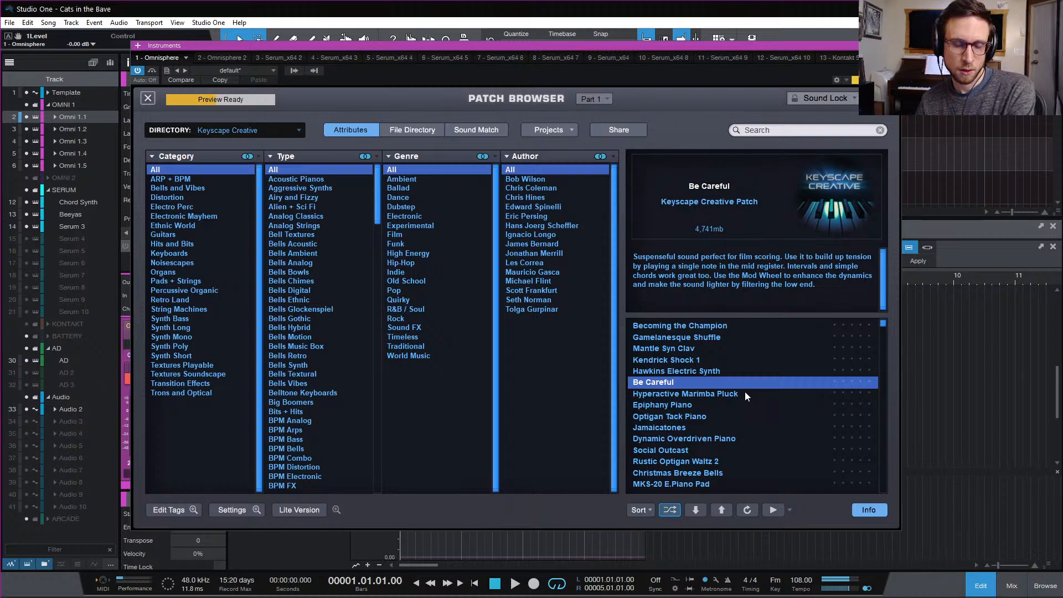
{"action": "left_click", "coordinate": [746, 392]}
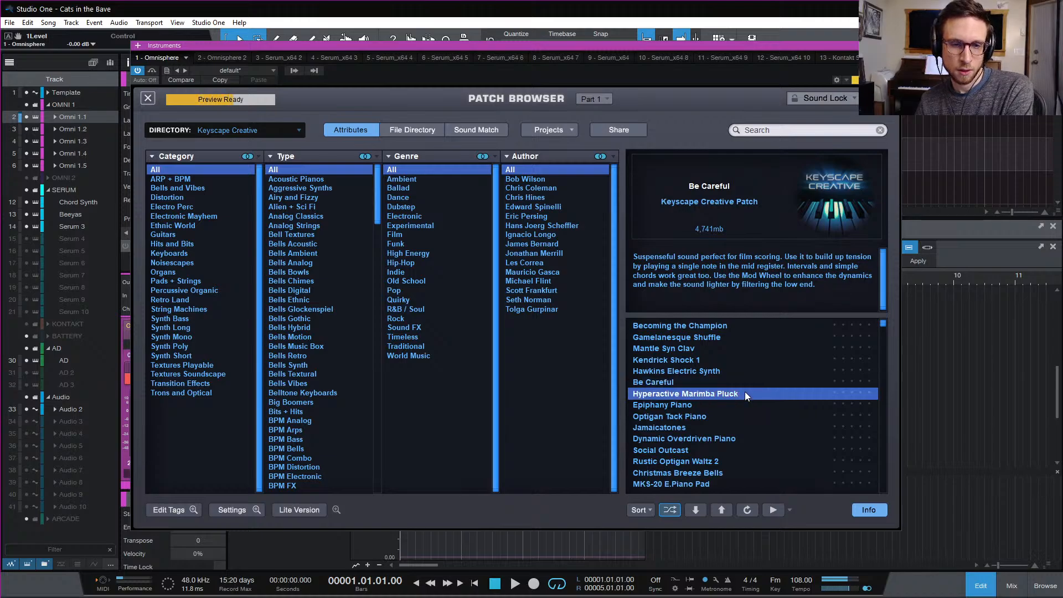
{"action": "left_click", "coordinate": [714, 405]}
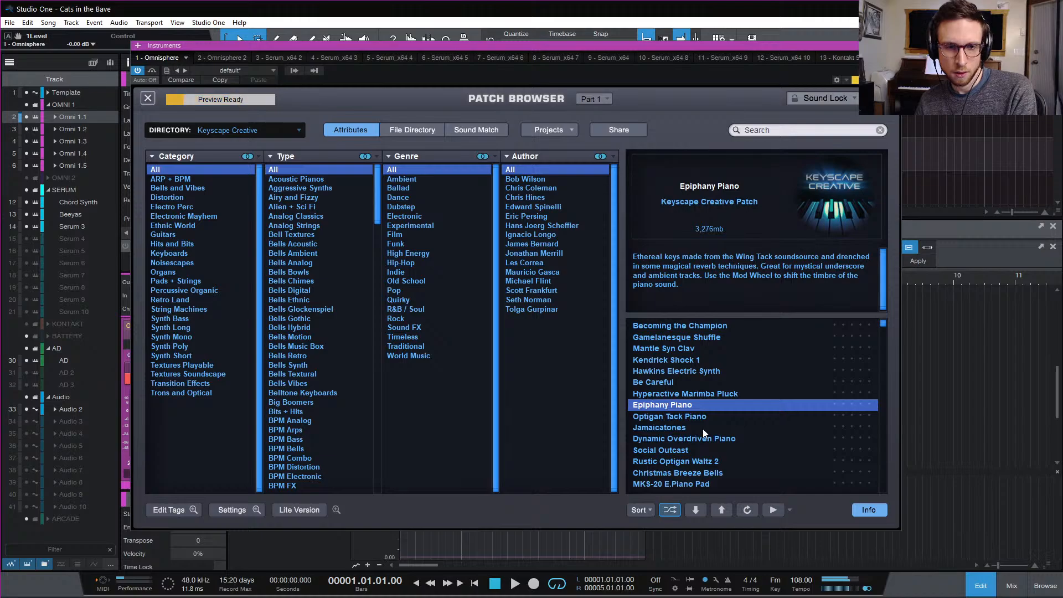
Try the Jamaicatones and Optigan Tack Piano patches and play the loop with Optigan Tack Piano
{"action": "left_click", "coordinate": [703, 428]}
{"action": "left_click", "coordinate": [719, 415]}
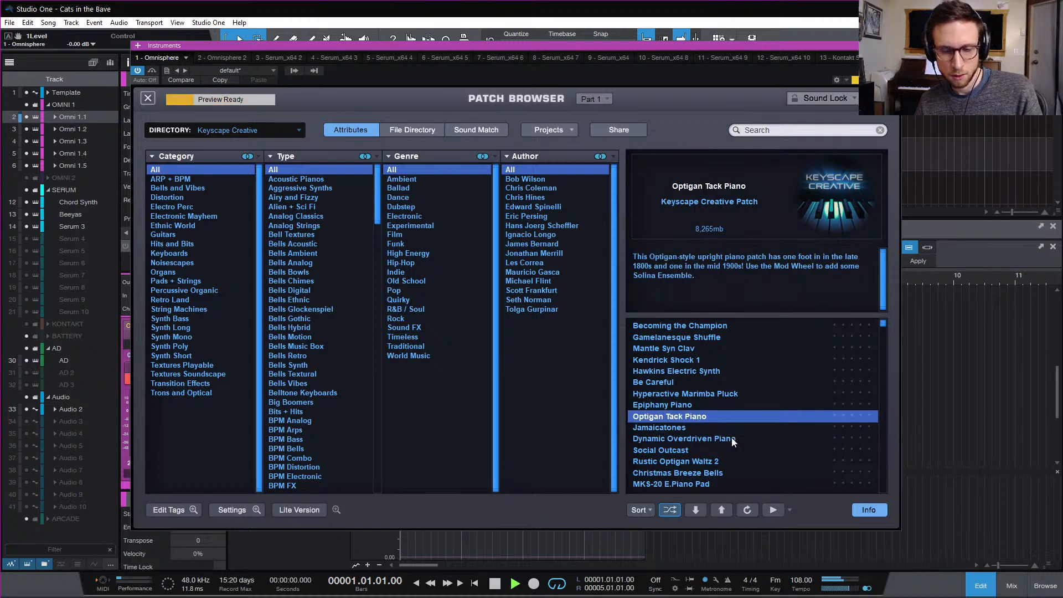
{"action": "key", "text": "space"}
{"action": "key", "text": "space"}
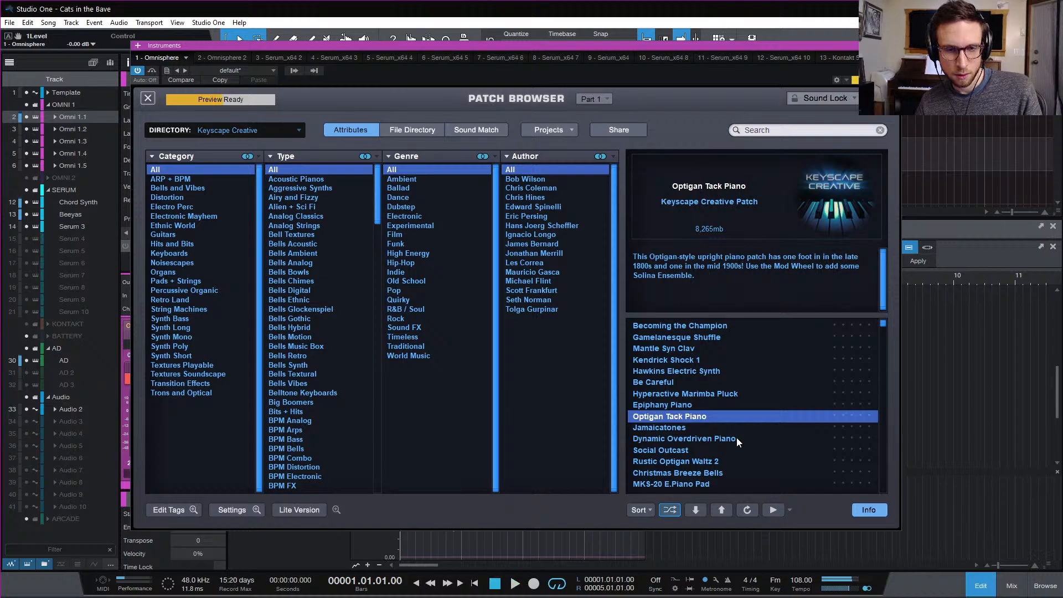
Audition the Dynamic Overdriven Piano, Social Outcast and Rustic Optigan Waltz 2 patches
{"action": "left_click", "coordinate": [737, 438]}
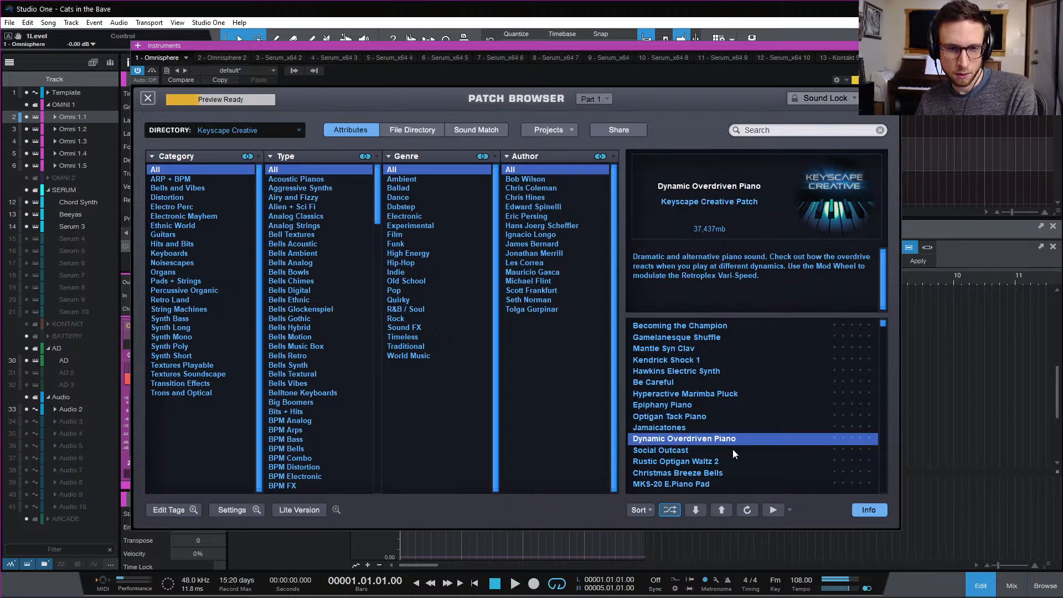
{"action": "left_click", "coordinate": [732, 450]}
{"action": "left_click", "coordinate": [728, 460]}
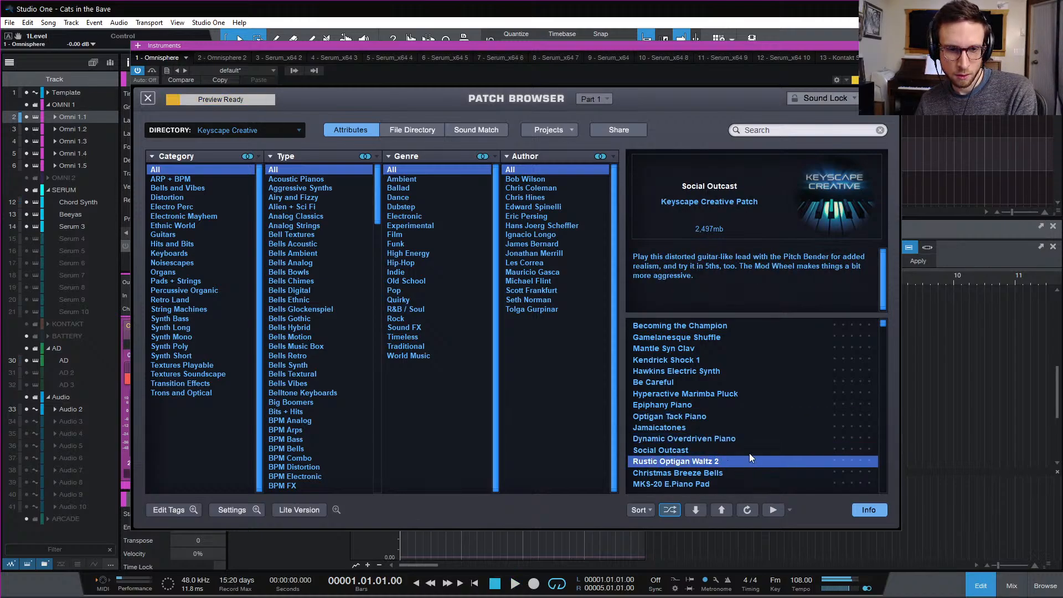
Audition Christmas Breeze Bells and MKS-20 E.Piano Pad, playing the loop with the MKS-20 E.Piano Pad patch
{"action": "scroll", "coordinate": [750, 456], "scroll_direction": "down", "scroll_amount": 1}
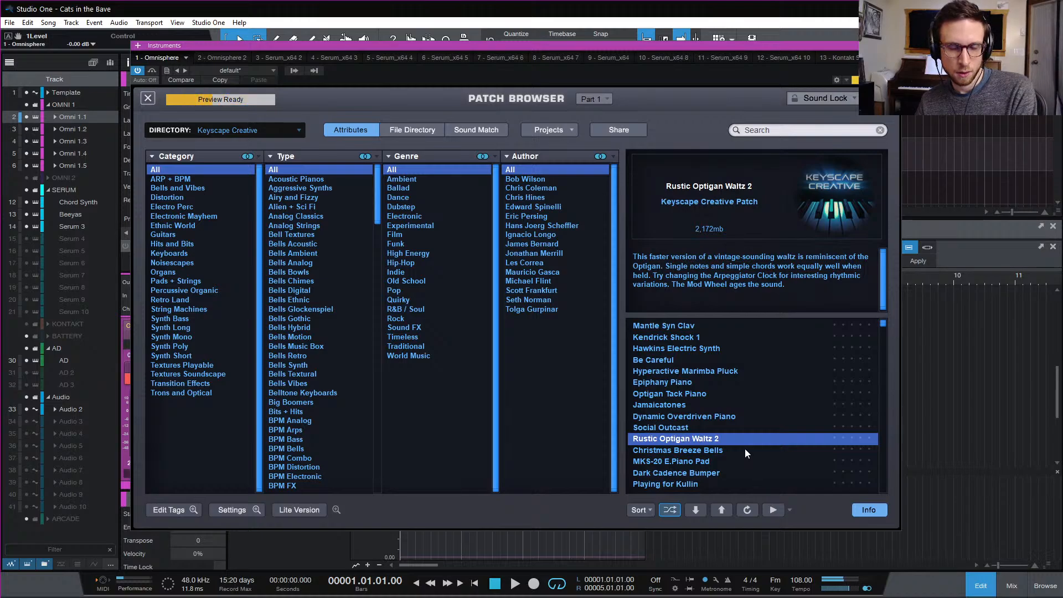
{"action": "left_click", "coordinate": [745, 450]}
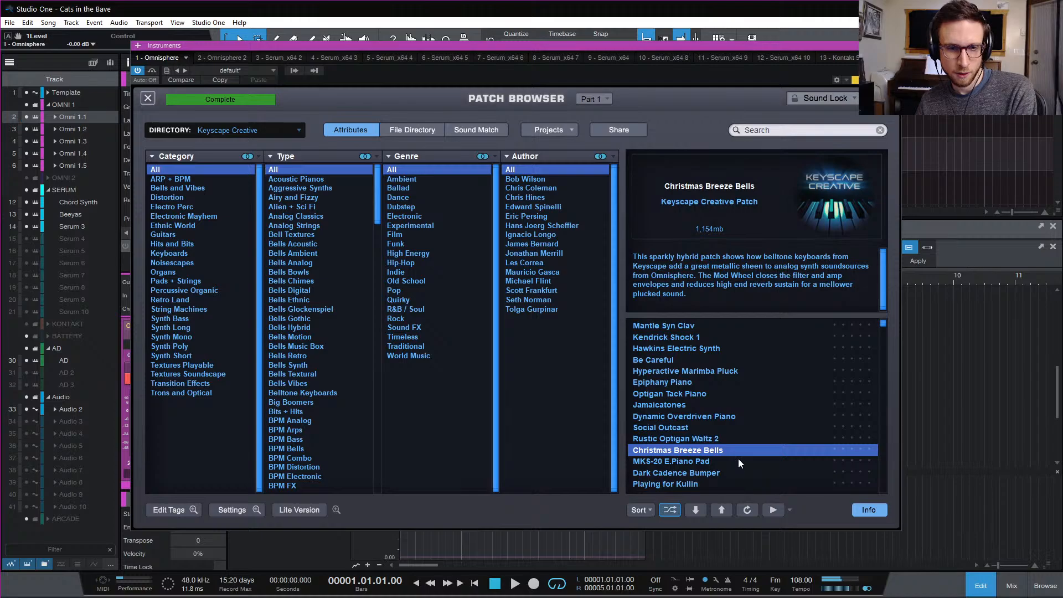
{"action": "left_click", "coordinate": [739, 458]}
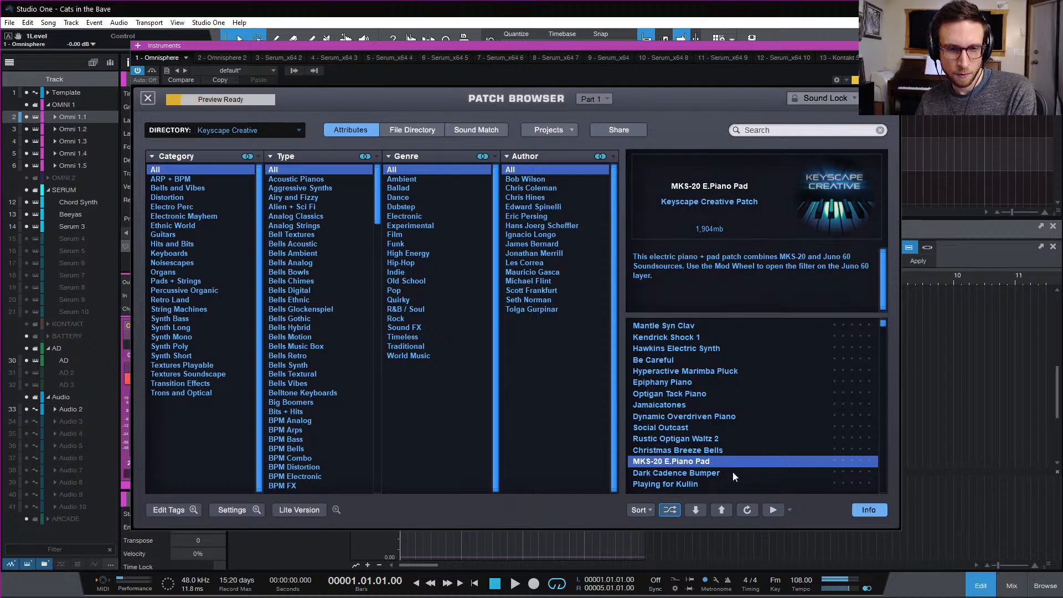
{"action": "key", "text": "space"}
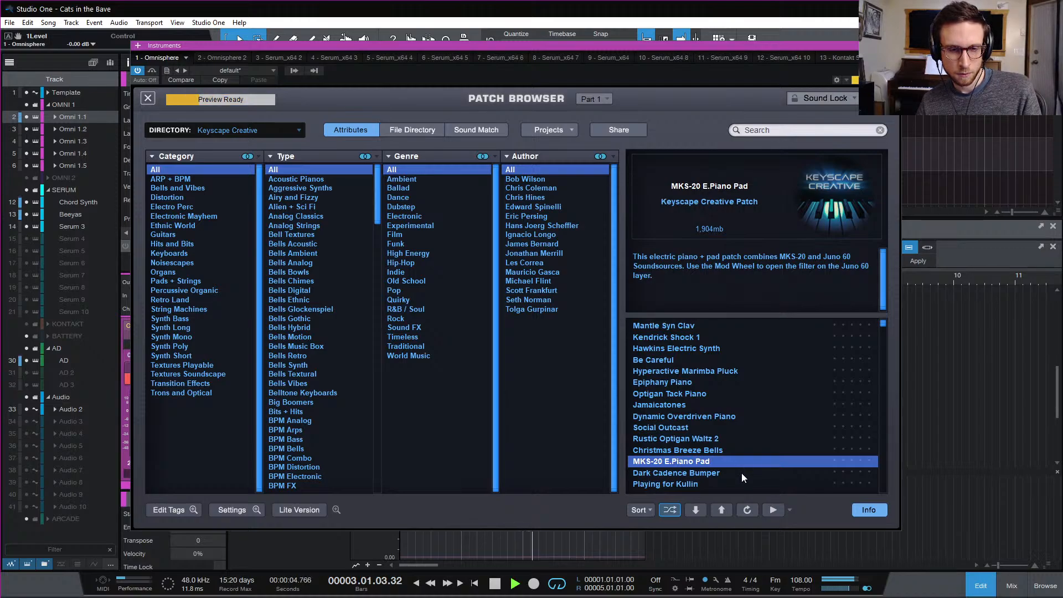
{"action": "key", "text": "space"}
Audition the Dark Cadence Bumper, Playing for Kullin, Life But Lucid and Bowed Clavpad patches
{"action": "left_click", "coordinate": [739, 472]}
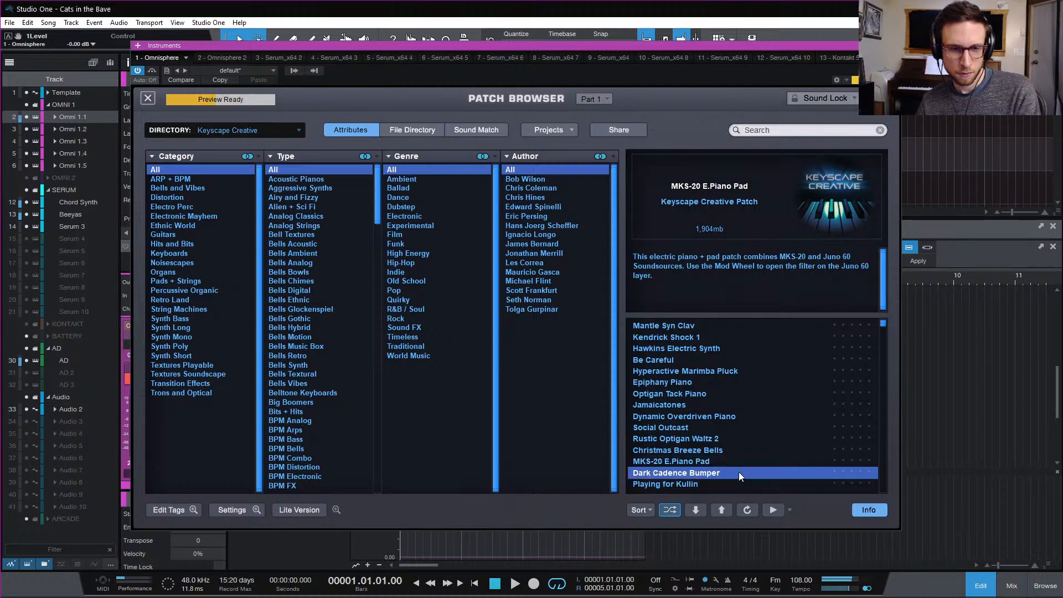
{"action": "scroll", "coordinate": [717, 454], "scroll_direction": "down", "scroll_amount": 2}
{"action": "left_click", "coordinate": [712, 417]}
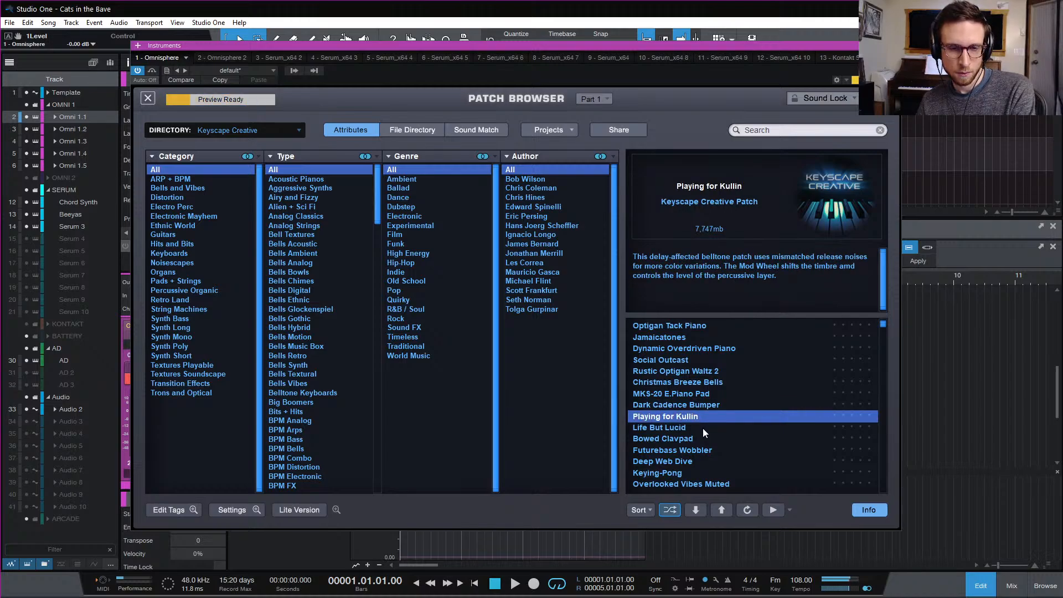
{"action": "left_click", "coordinate": [703, 427]}
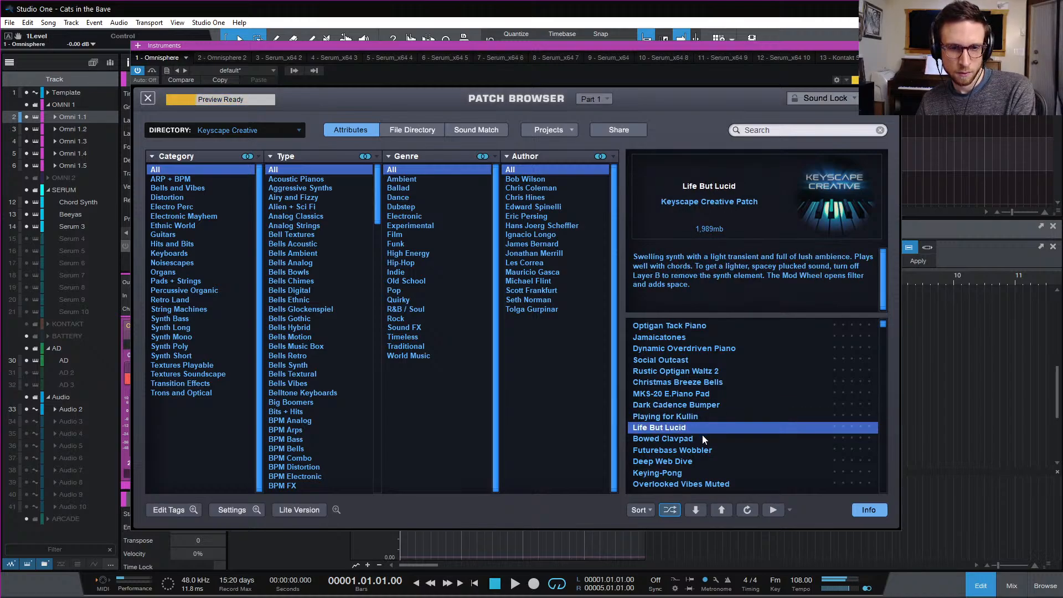
{"action": "left_click", "coordinate": [702, 436]}
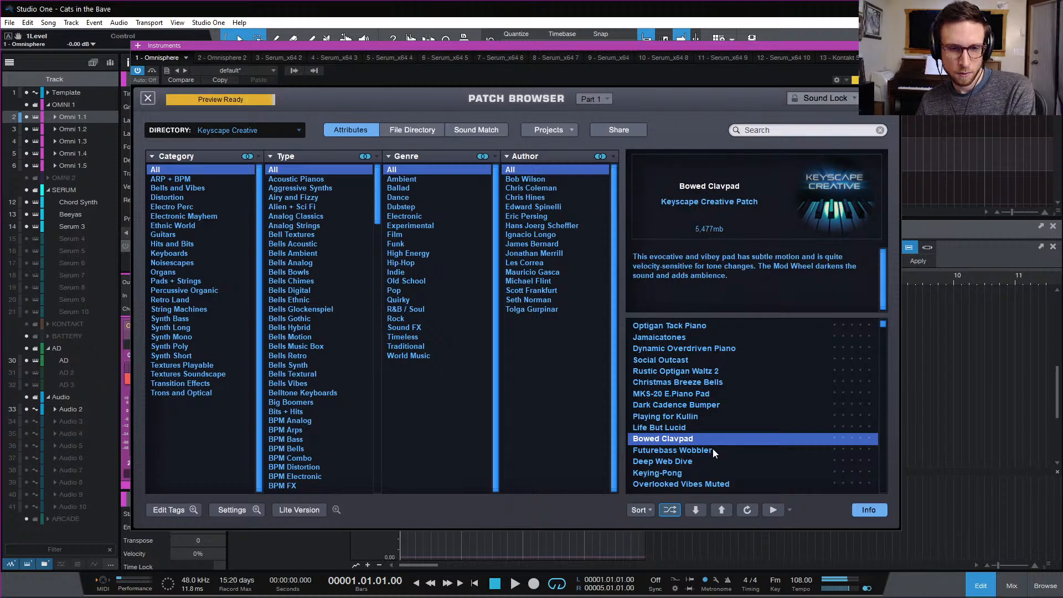
Audition the Futurebass Wobbler, Deep Web Dive and Keying-Pong patches
{"action": "left_click", "coordinate": [712, 450]}
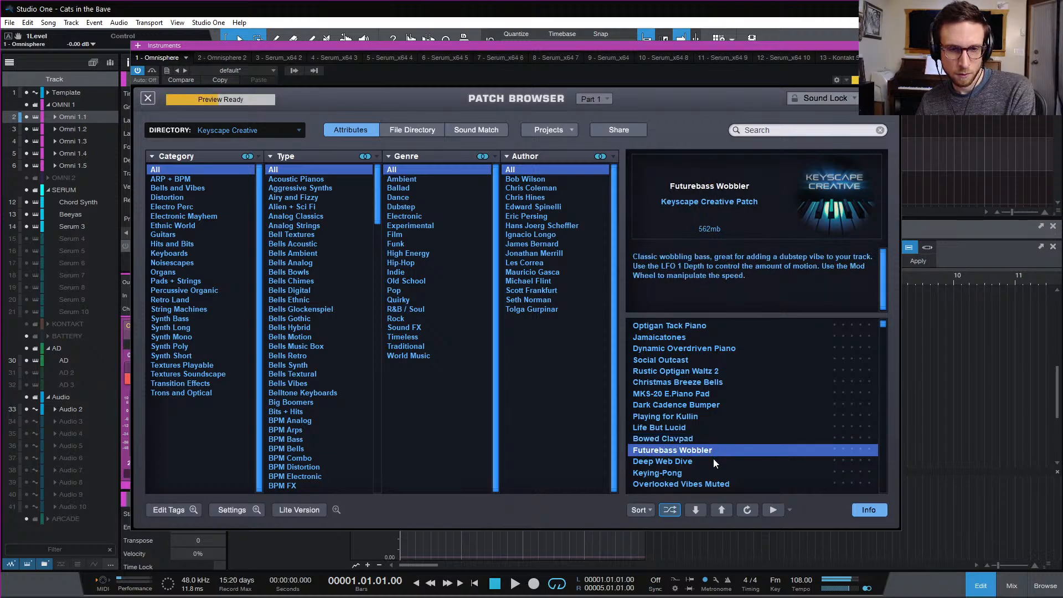
{"action": "left_click", "coordinate": [714, 458]}
{"action": "scroll", "coordinate": [717, 452], "scroll_direction": "down", "scroll_amount": 1}
{"action": "left_click", "coordinate": [707, 450]}
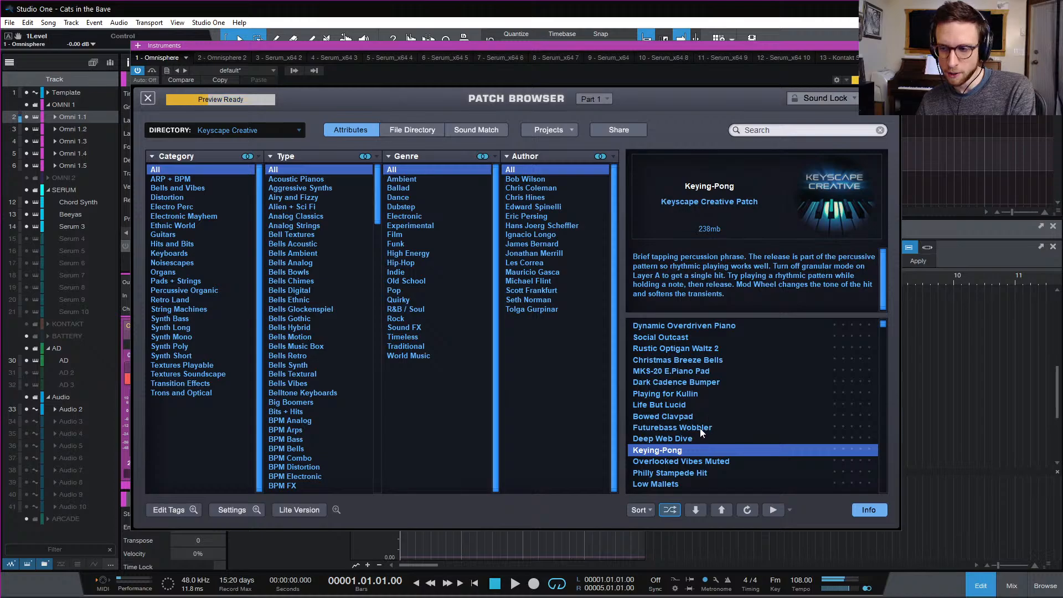
Load the Overlooked Vibes Muted patch, play the loop with it, and rate it five stars
{"action": "scroll", "coordinate": [703, 424], "scroll_direction": "down", "scroll_amount": 2}
{"action": "left_click", "coordinate": [746, 417]}
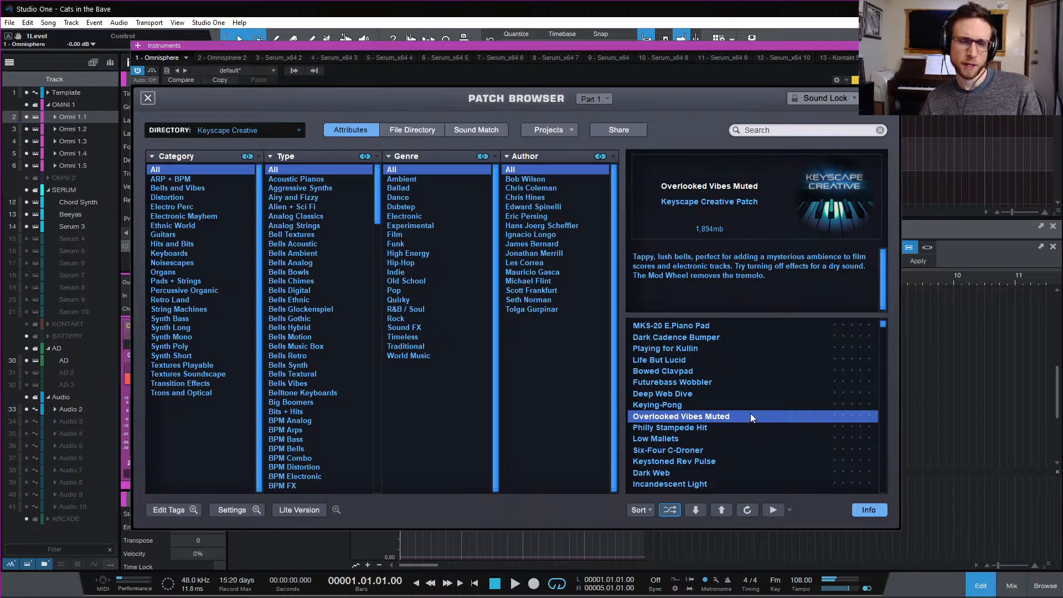
{"action": "key", "text": "space"}
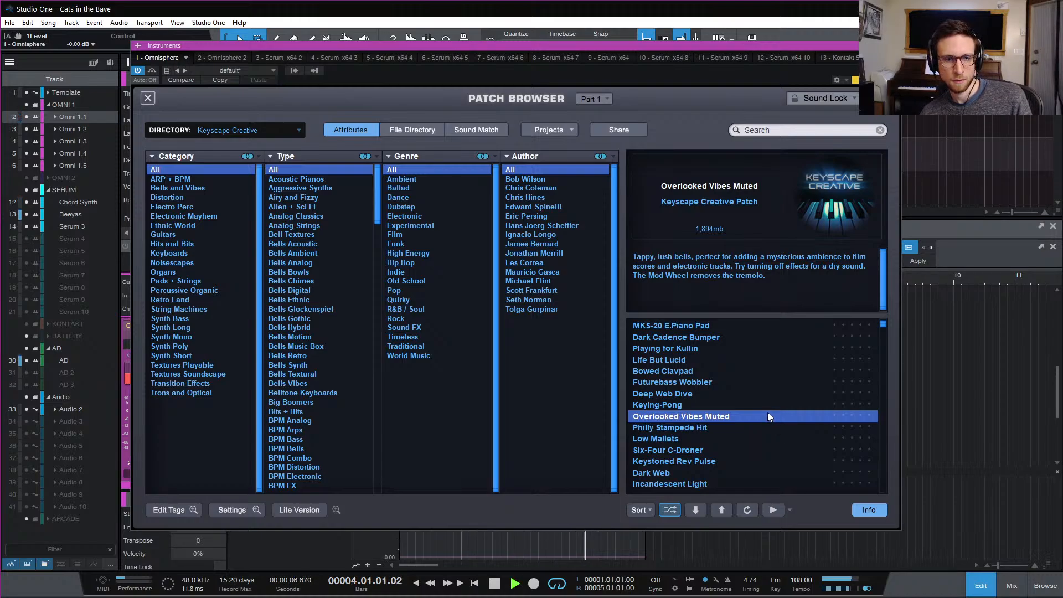
{"action": "key", "text": "space"}
Audition the Philly Stampede Hit, Six-Four C-Droner, Keystoned Rev Pulse and Dark Web patches
{"action": "left_click", "coordinate": [736, 427]}
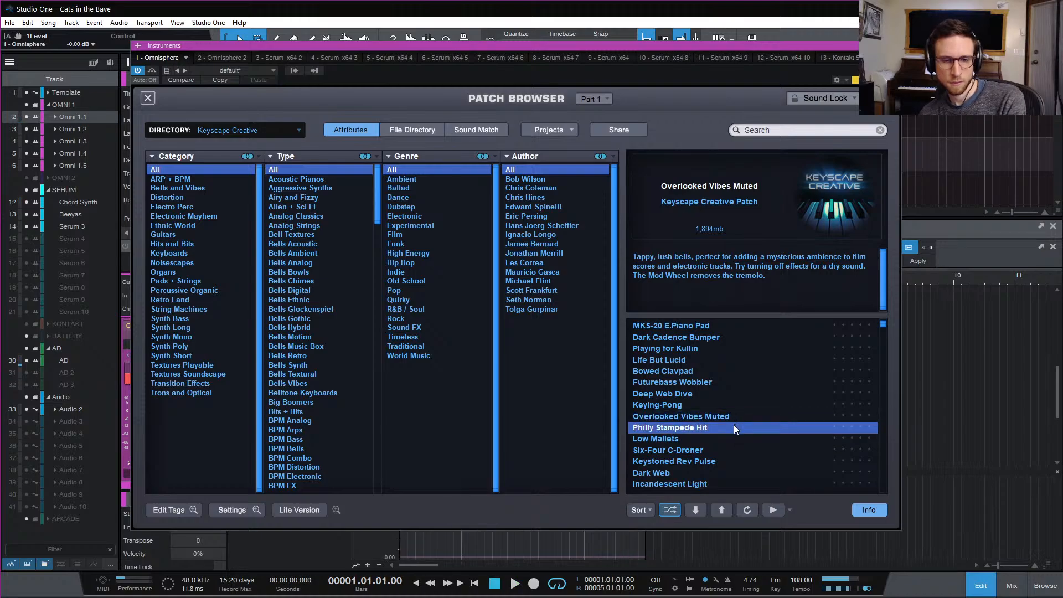
{"action": "left_click", "coordinate": [732, 452]}
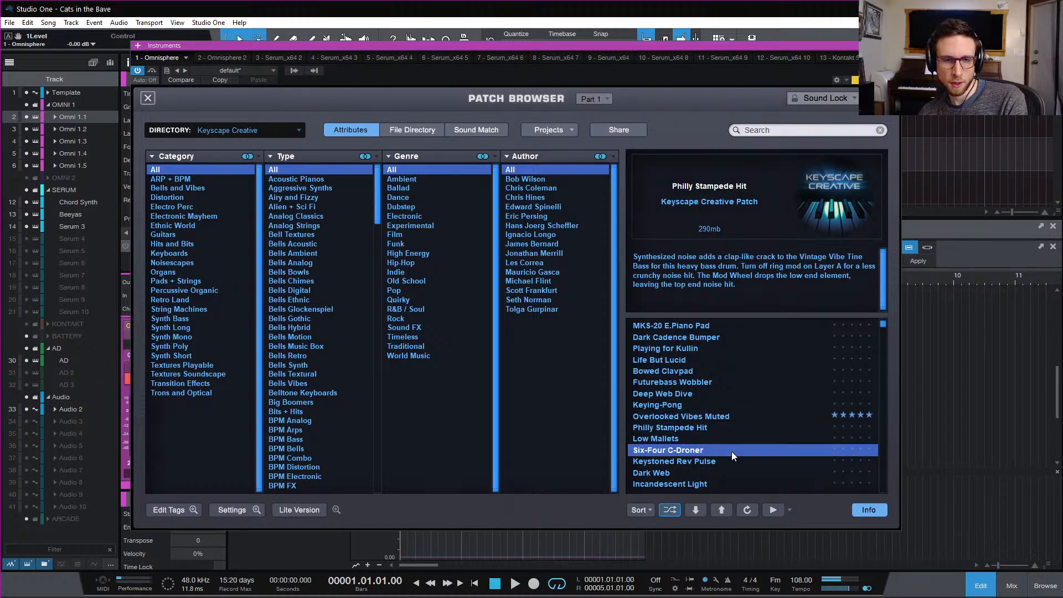
{"action": "left_click", "coordinate": [725, 459]}
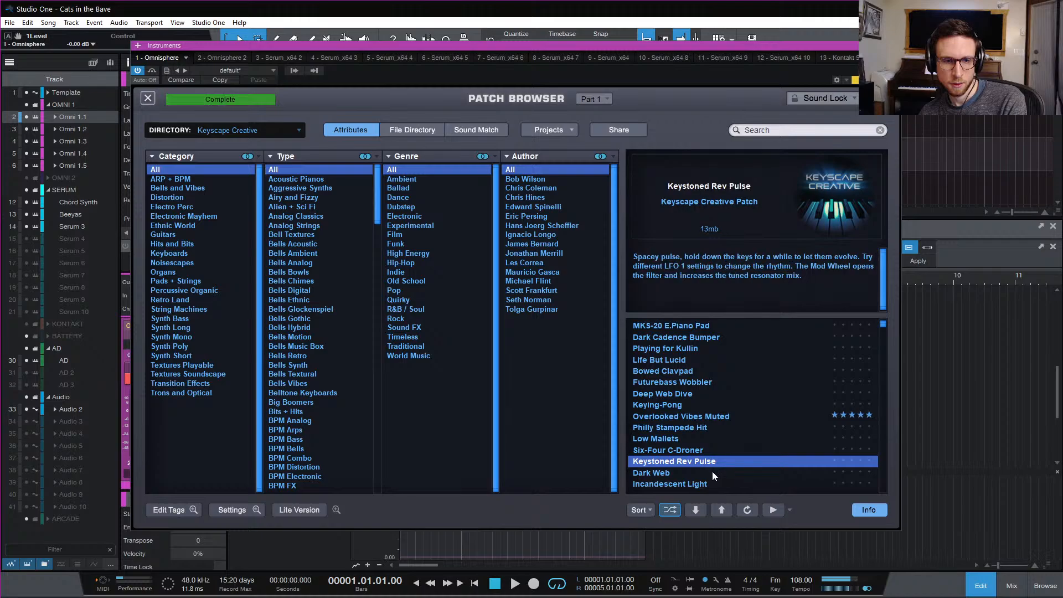
{"action": "left_click", "coordinate": [710, 474]}
Audition the Scrap Toy Keys, Tape Celeste Strings, Are We Underwater? and Howard Hughes patches
{"action": "scroll", "coordinate": [709, 471], "scroll_direction": "down", "scroll_amount": 3}
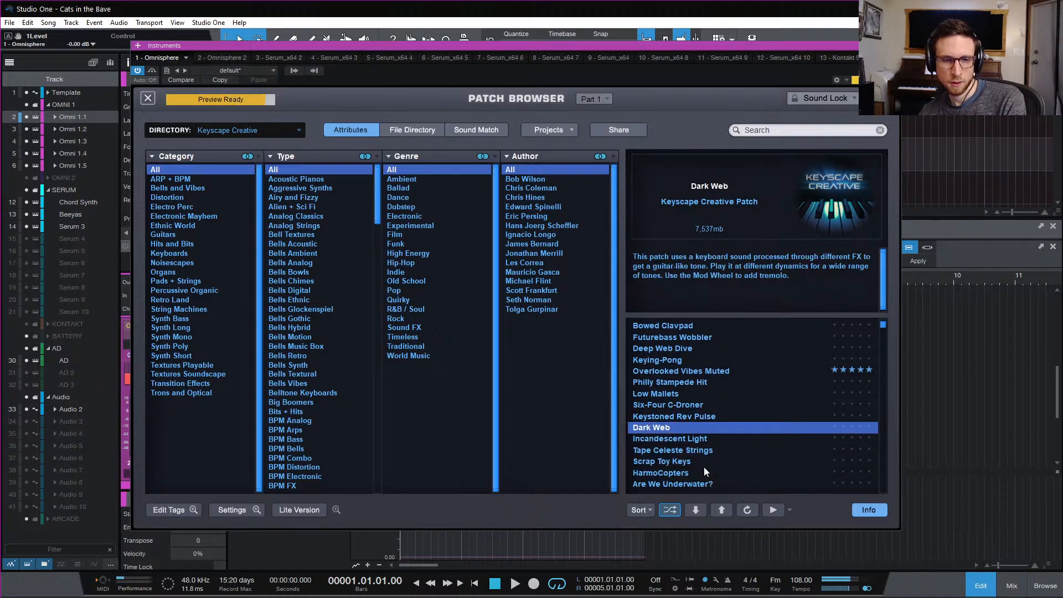
{"action": "left_click", "coordinate": [710, 435]}
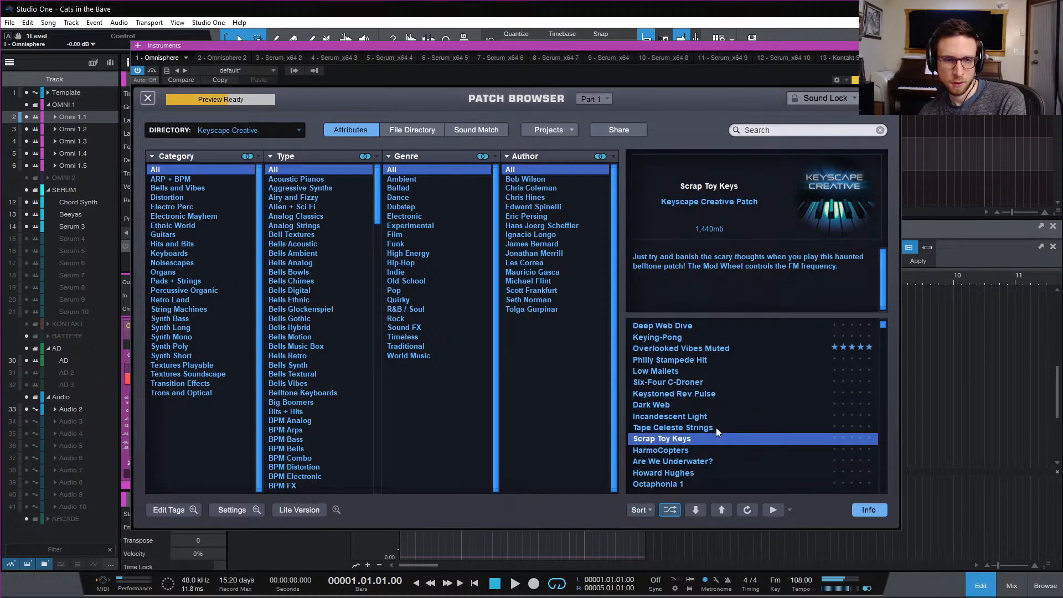
{"action": "left_click", "coordinate": [716, 428]}
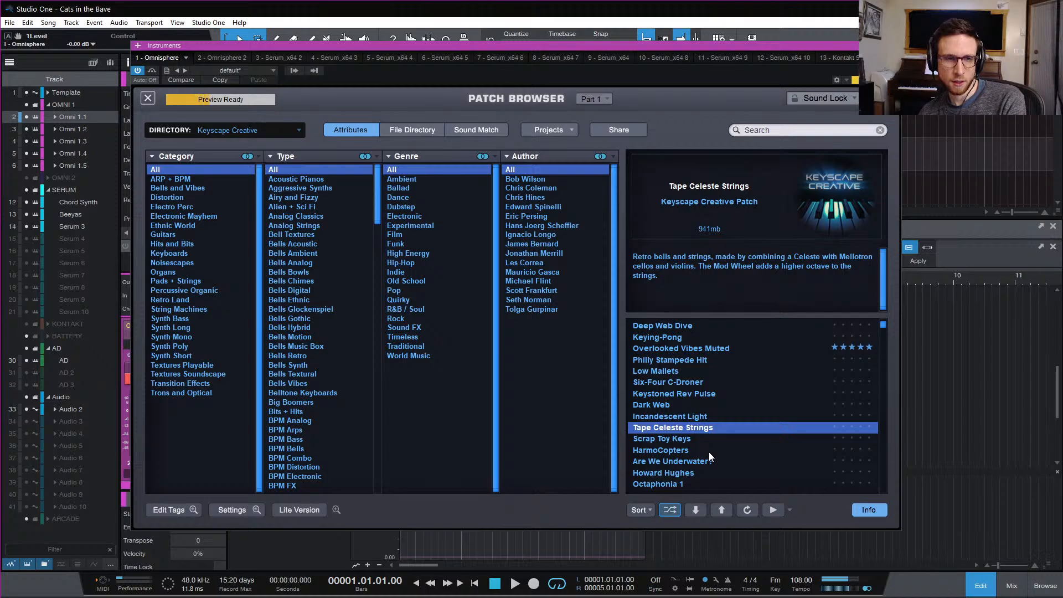
{"action": "left_click", "coordinate": [720, 462]}
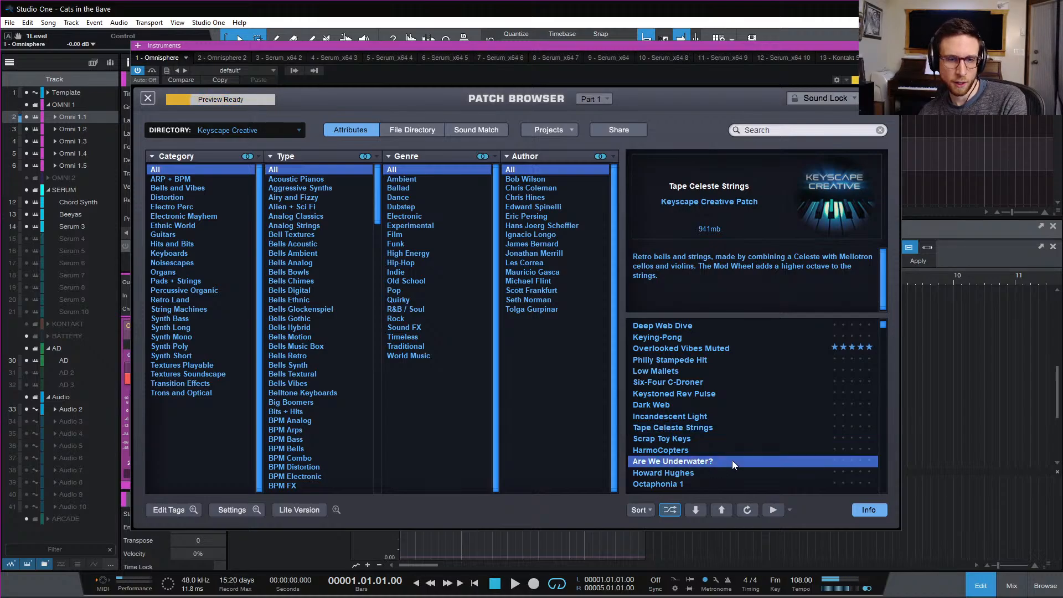
{"action": "left_click", "coordinate": [692, 475]}
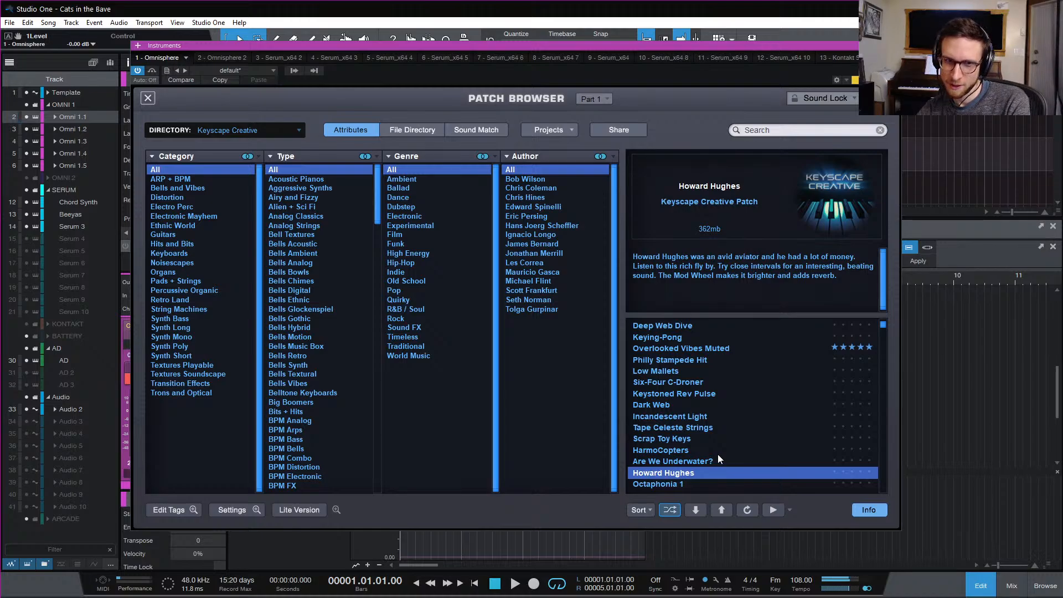
Audition the Octaphonia 1, Elektrician, Tres Cordas ff and Mellow Harmonium Wheel patches
{"action": "scroll", "coordinate": [723, 470], "scroll_direction": "down", "scroll_amount": 2}
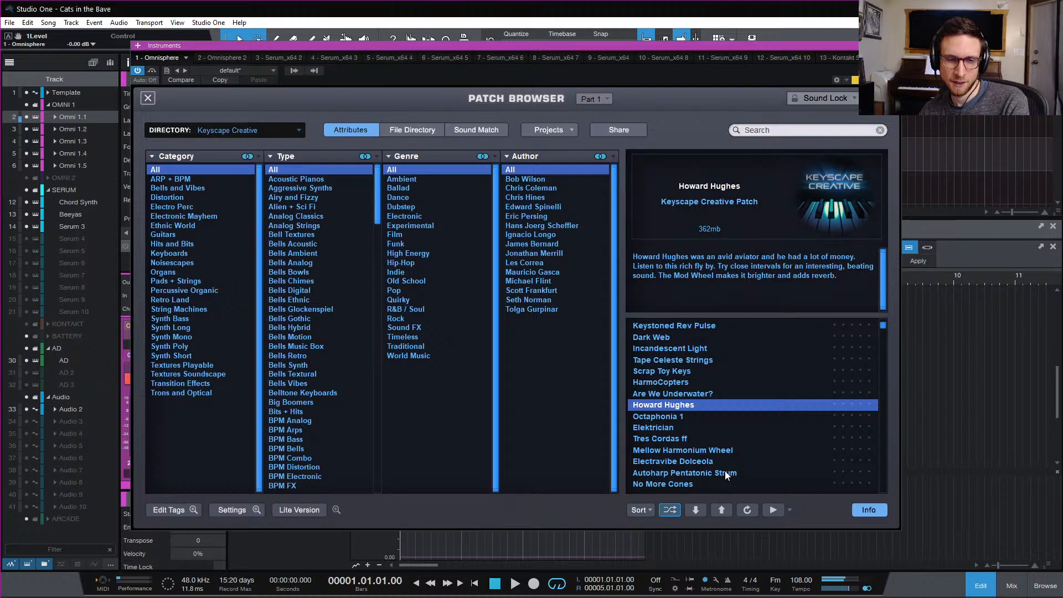
{"action": "left_click", "coordinate": [721, 416]}
{"action": "left_click", "coordinate": [719, 429]}
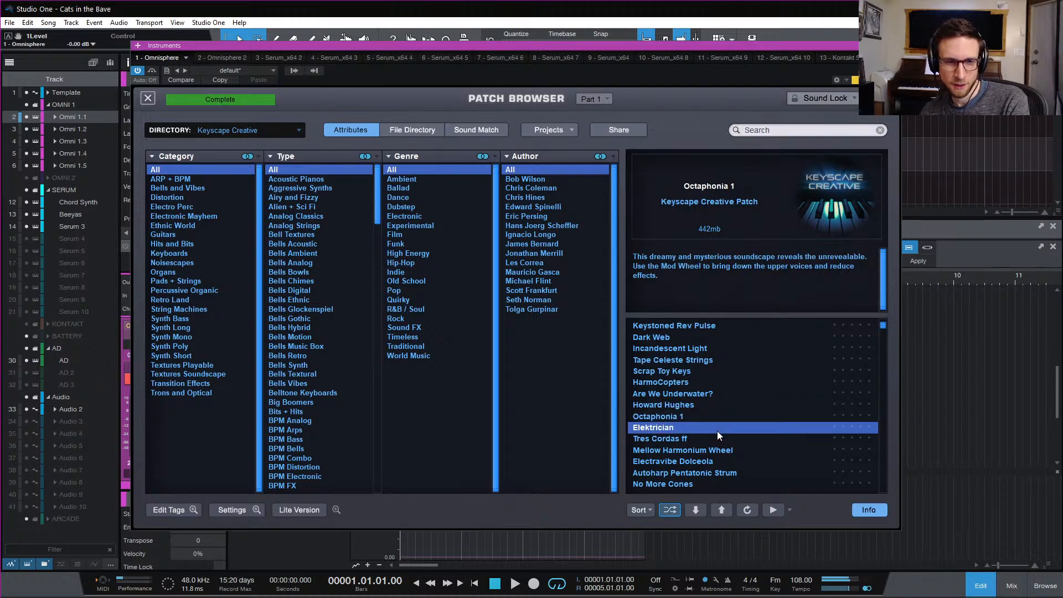
{"action": "left_click", "coordinate": [715, 437]}
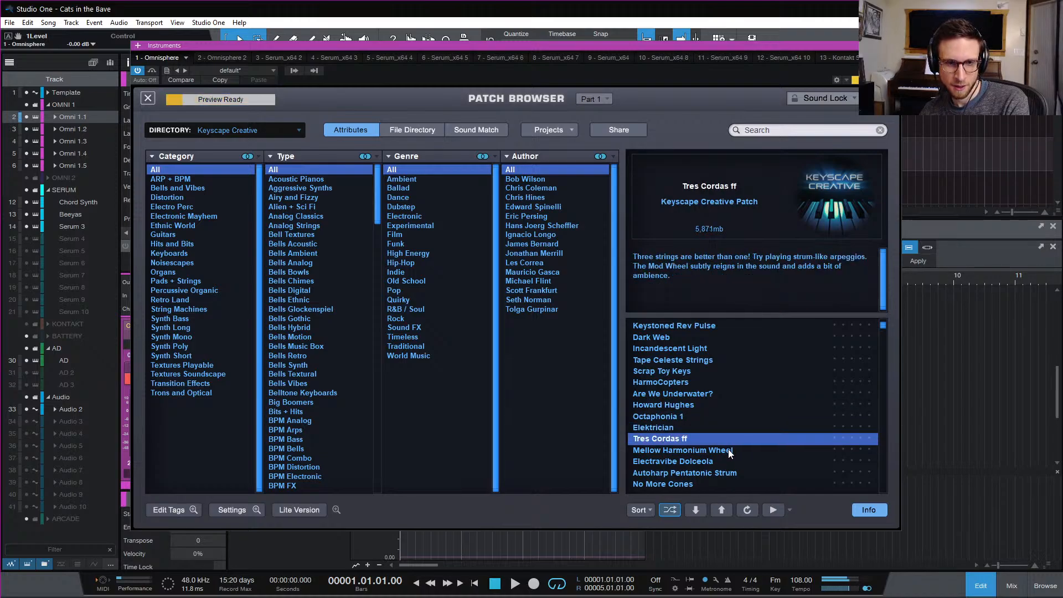
{"action": "left_click", "coordinate": [729, 450]}
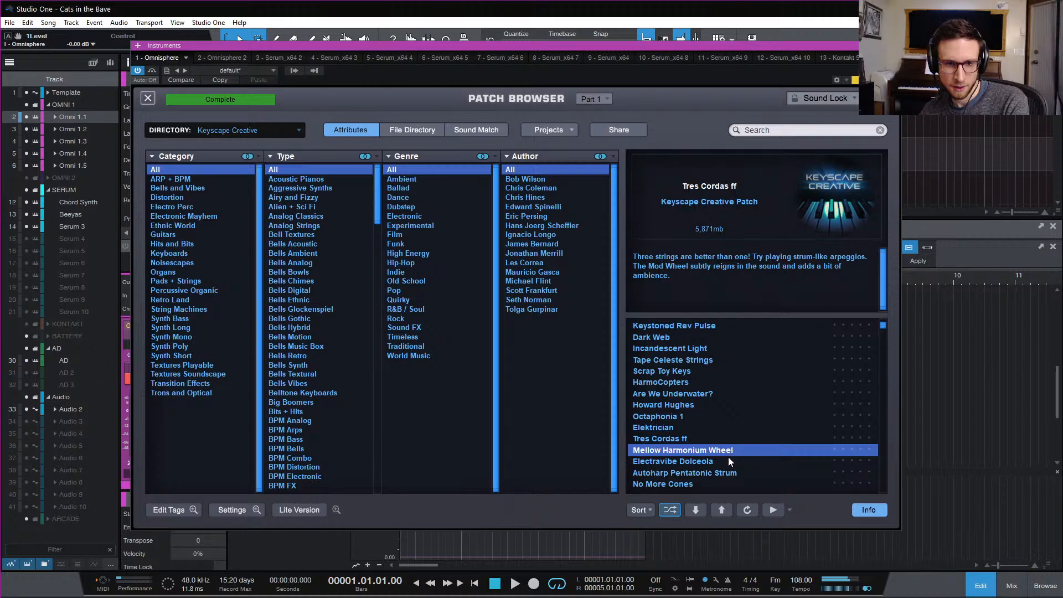
Load the Electravibe Dolceola patch, play the loop with it, and close the patch browser and instrument window
{"action": "left_click", "coordinate": [727, 461]}
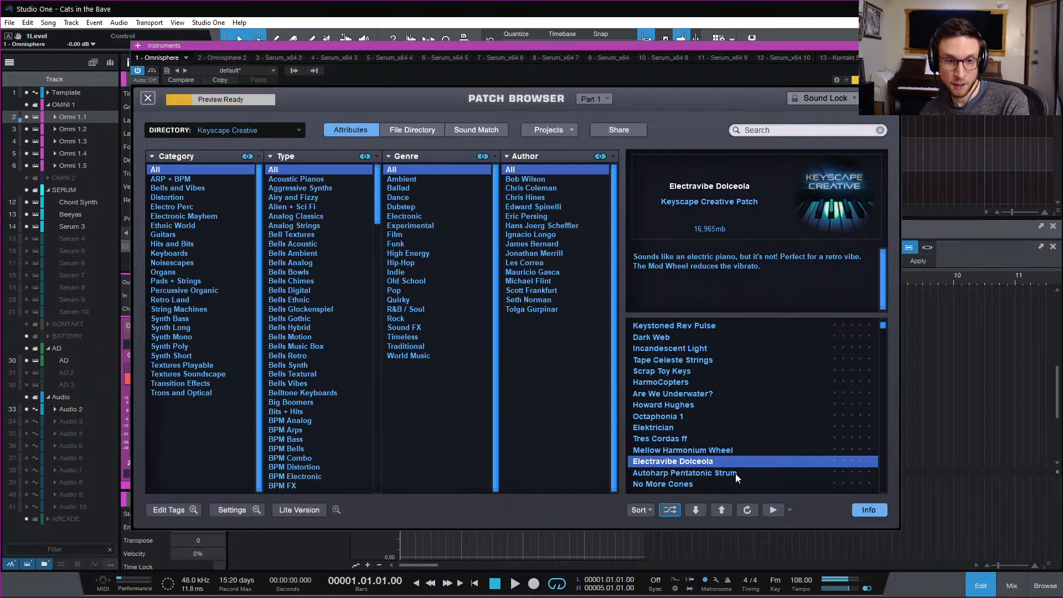
{"action": "key", "text": "space"}
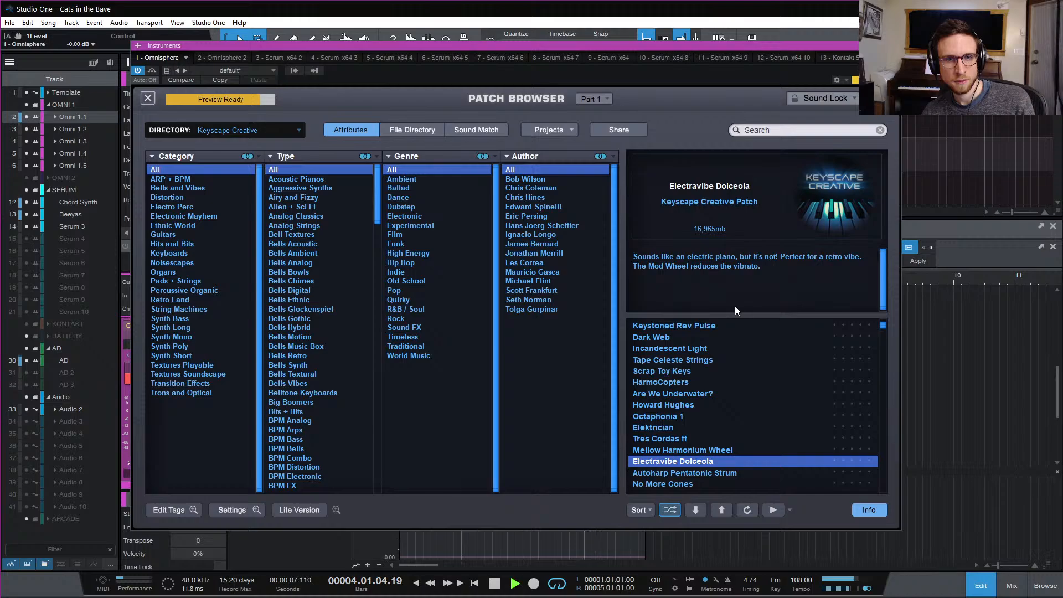
{"action": "left_click", "coordinate": [148, 98]}
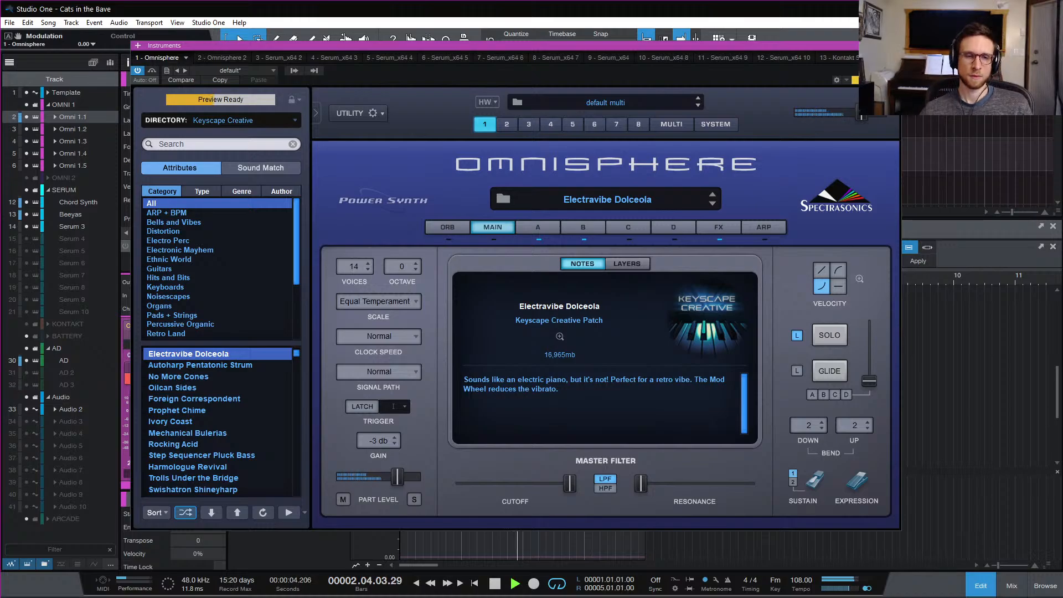
{"action": "key", "text": "F11"}
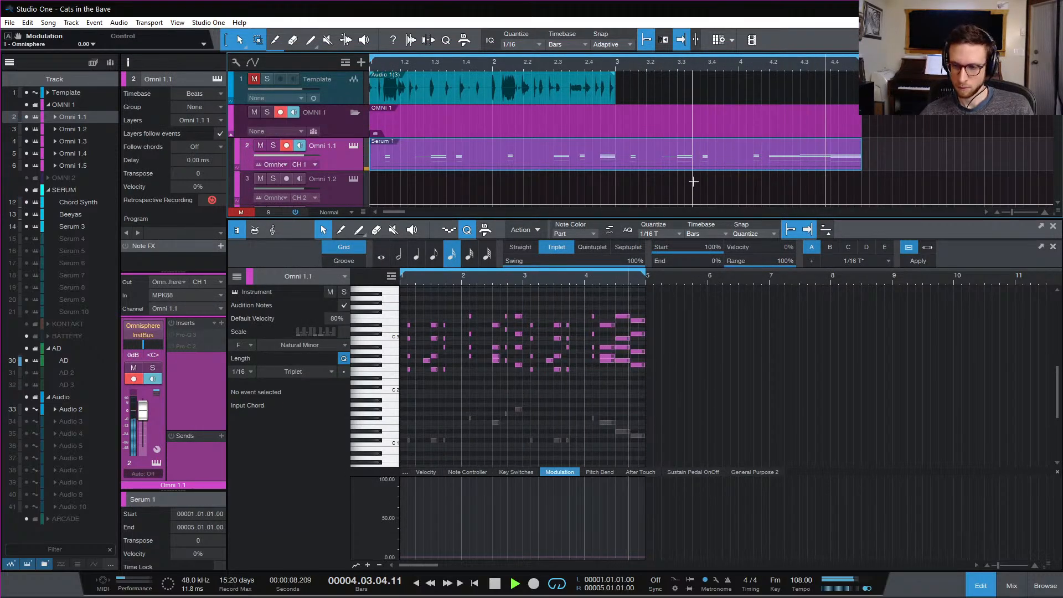
Stop playback and set the audio device block size to 512 samples
{"action": "key", "text": "space"}
{"action": "key", "text": "ctrl+comma"}
{"action": "left_click", "coordinate": [413, 315]}
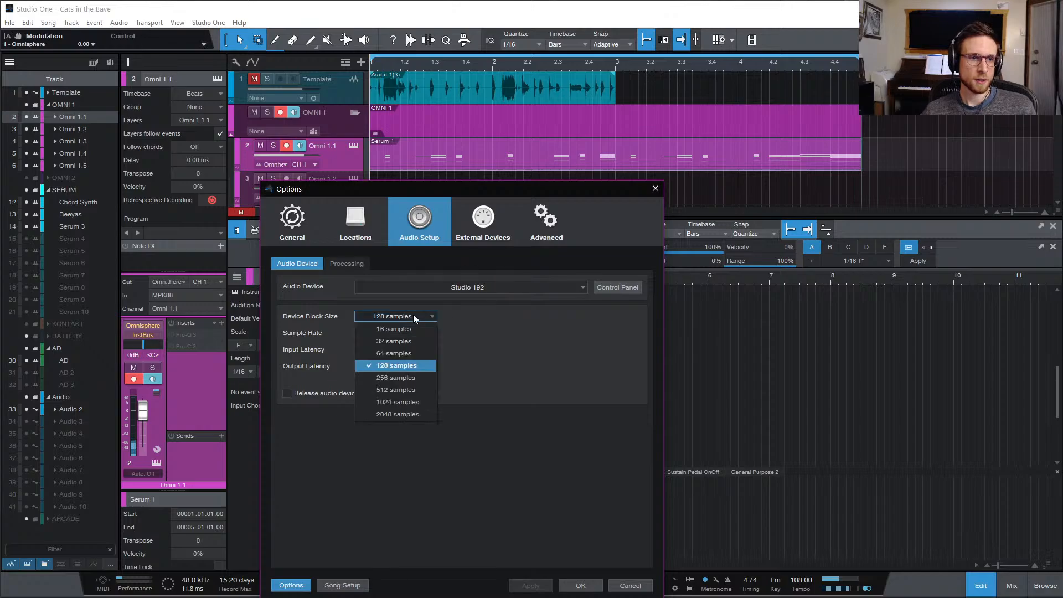
{"action": "left_click", "coordinate": [428, 390]}
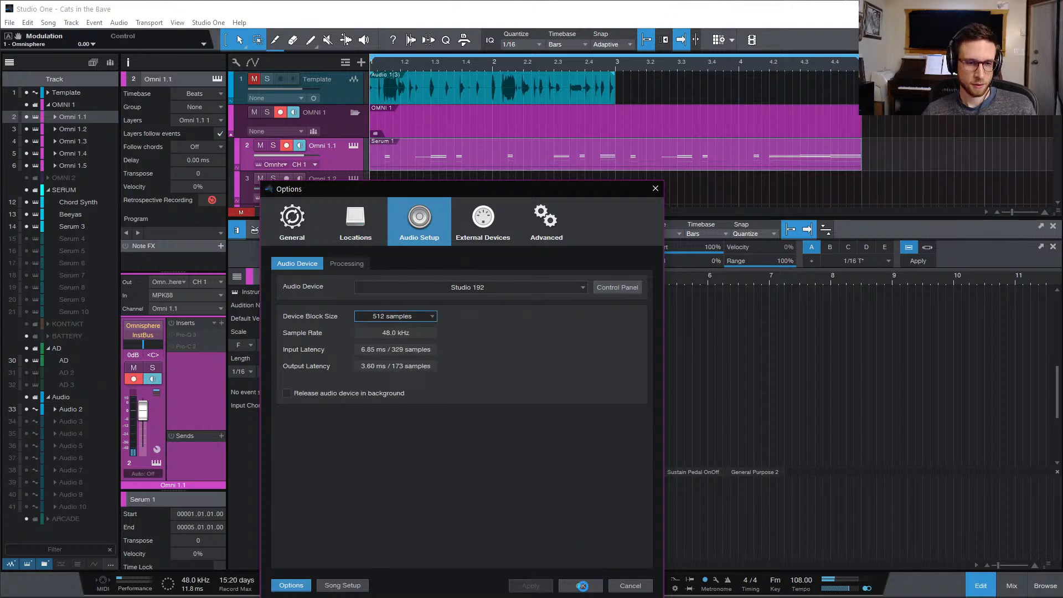
{"action": "left_click", "coordinate": [581, 586]}
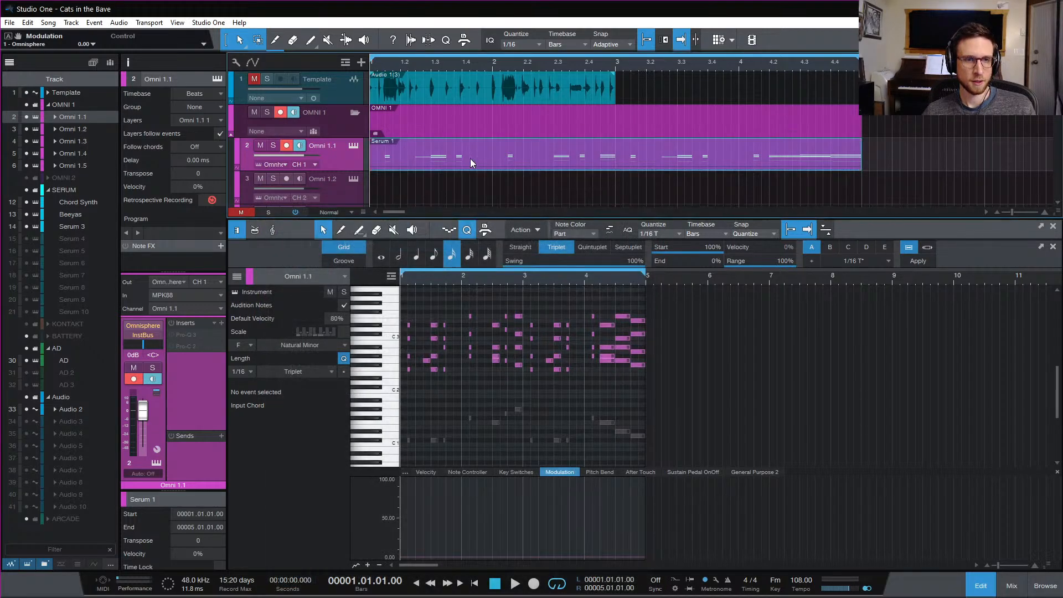
Solo the Omni 1.1 track, play the loop, and open its Omnisphere instrument
{"action": "left_click", "coordinate": [273, 146]}
{"action": "key", "text": "space"}
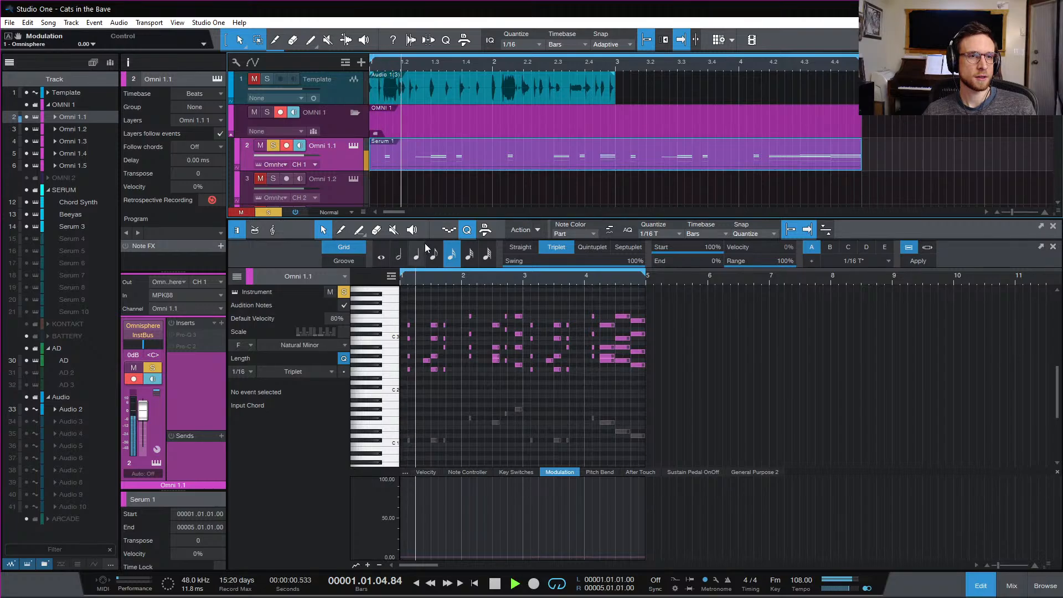
{"action": "left_click", "coordinate": [354, 146]}
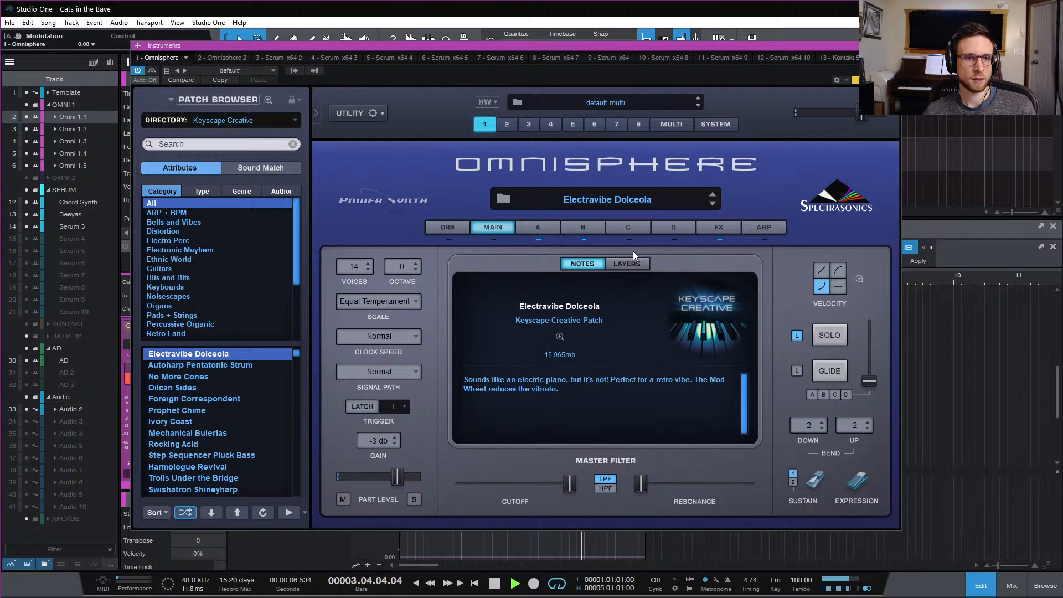
Compare layers A and B of Electravibe Dolceola while the loop plays, and lower layer B's amp level slightly
{"action": "left_click", "coordinate": [549, 228]}
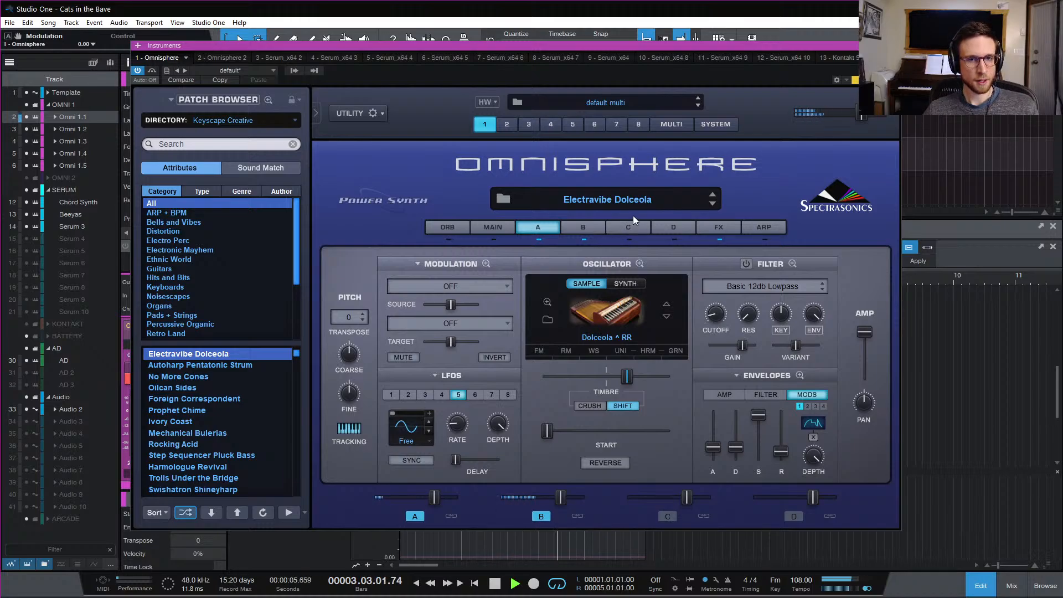
{"action": "left_click", "coordinate": [593, 230]}
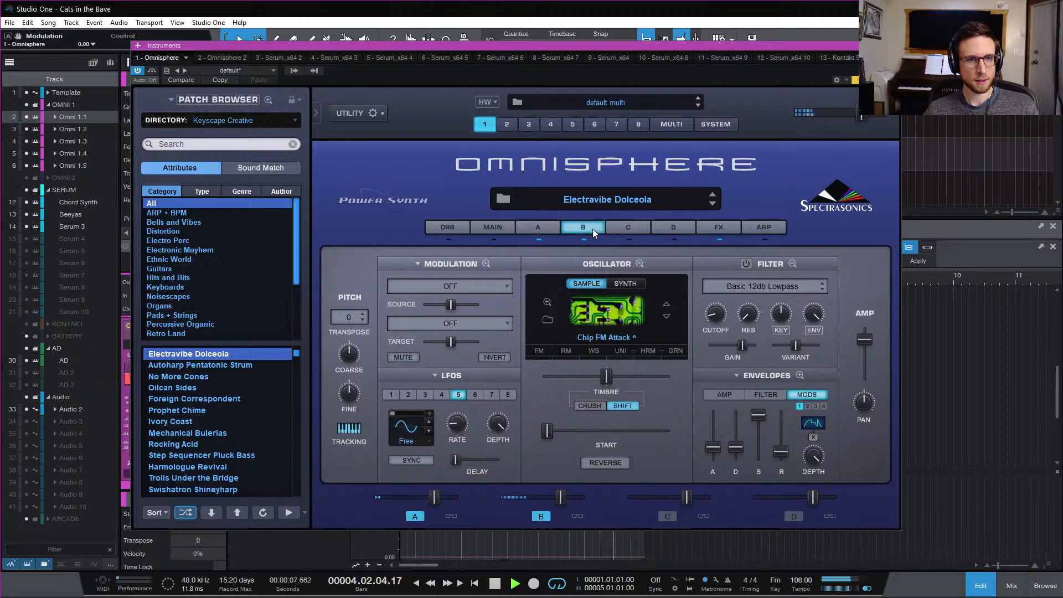
{"action": "left_click", "coordinate": [539, 239]}
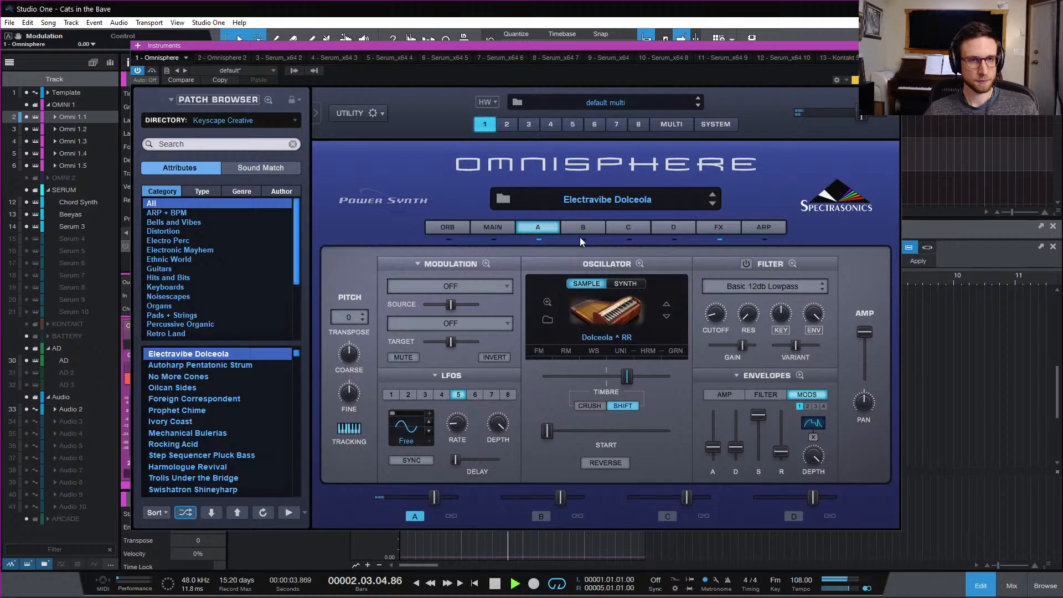
{"action": "left_click", "coordinate": [580, 237]}
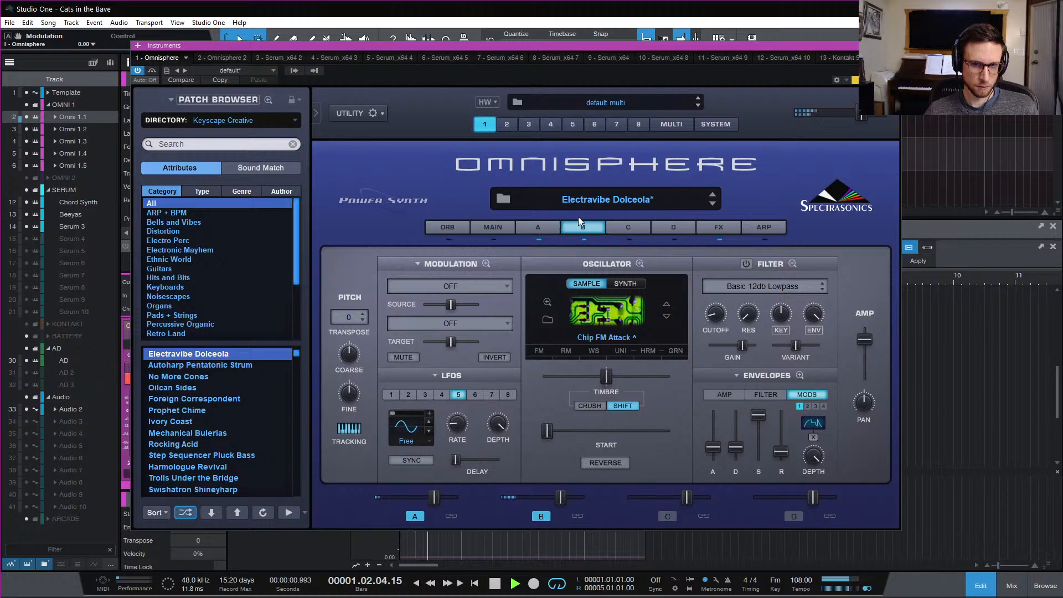
{"action": "left_click_drag", "start_coordinate": [874, 339], "coordinate": [875, 354]}
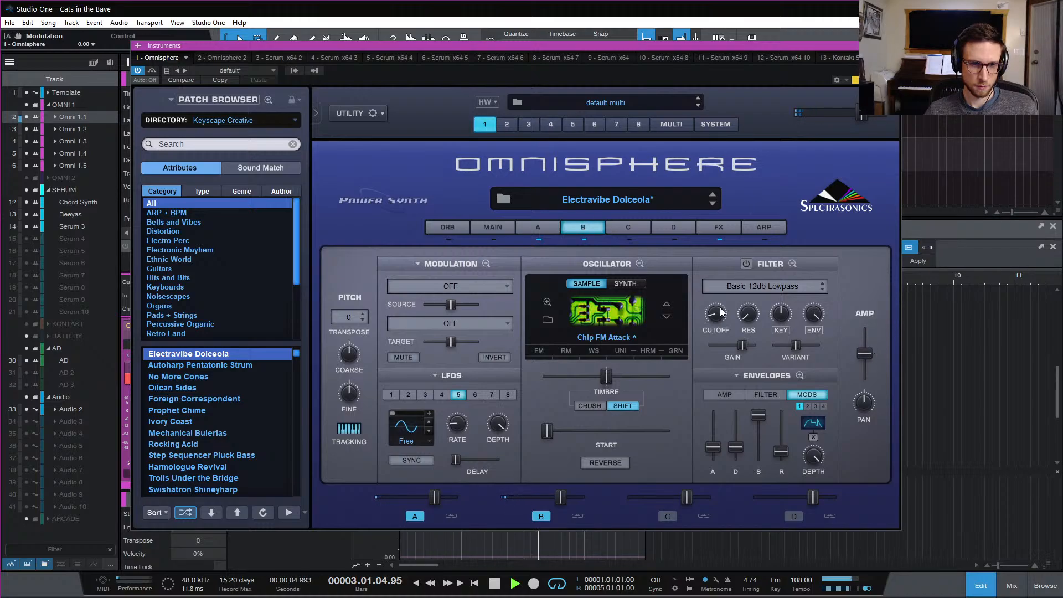
Enable Unison on layer A's oscillator and set its octave to +1
{"action": "left_click", "coordinate": [539, 227]}
{"action": "left_click", "coordinate": [625, 350]}
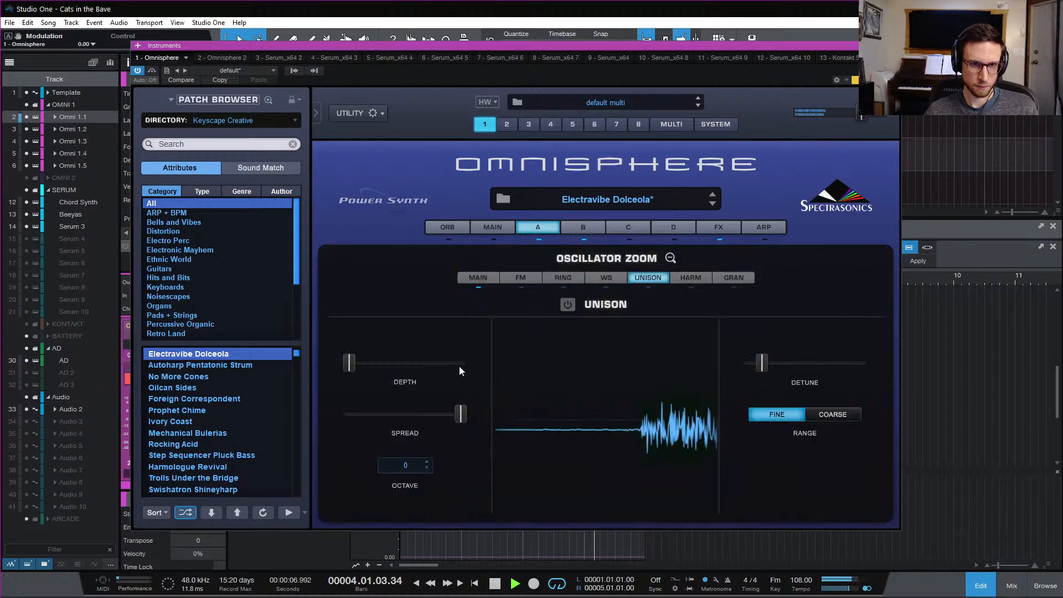
{"action": "left_click", "coordinate": [568, 304]}
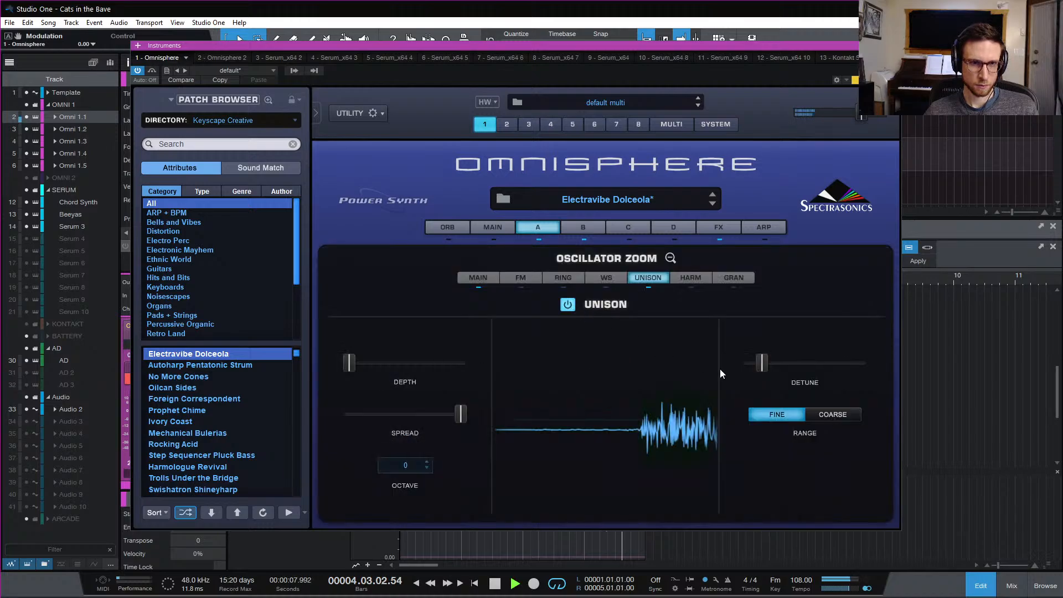
{"action": "left_click", "coordinate": [411, 465]}
{"action": "left_click", "coordinate": [417, 472]}
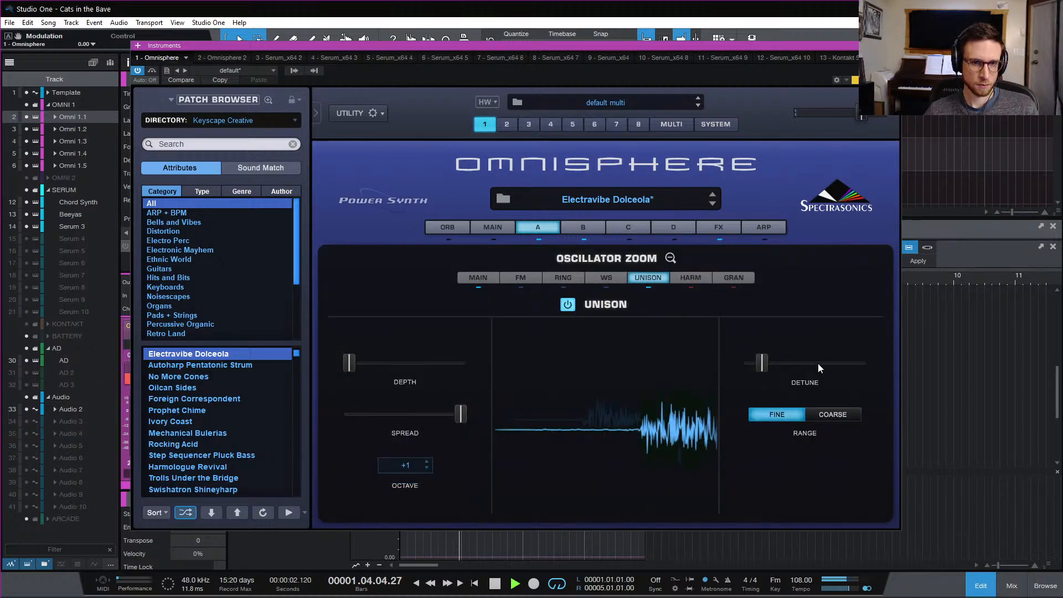
Reduce layer A's unison detune, try the depth at maximum, and return the depth to minimum
{"action": "left_click_drag", "start_coordinate": [762, 363], "coordinate": [747, 364]}
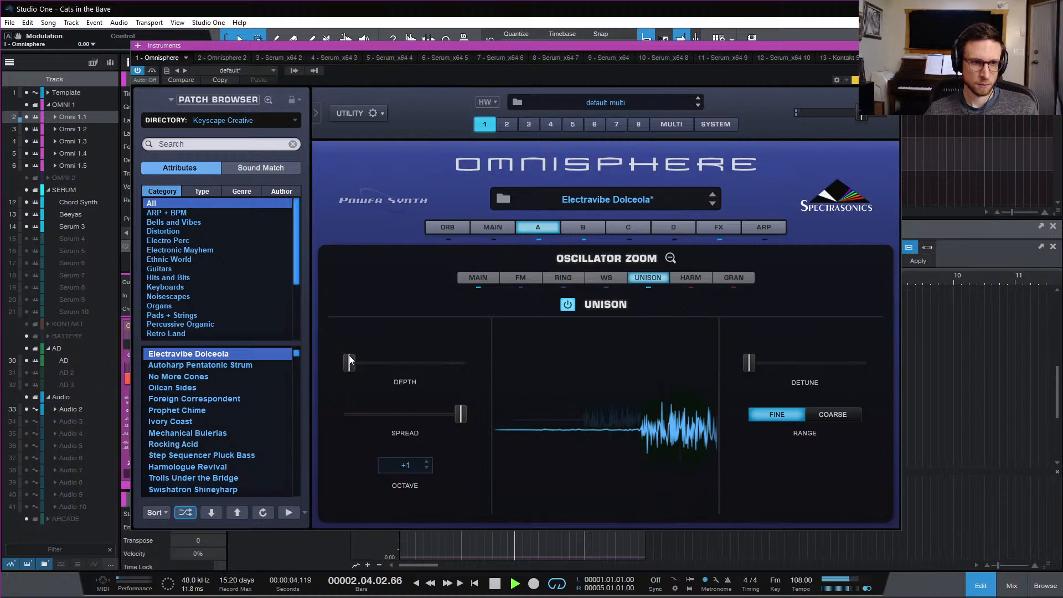
{"action": "left_click_drag", "start_coordinate": [350, 363], "coordinate": [540, 373]}
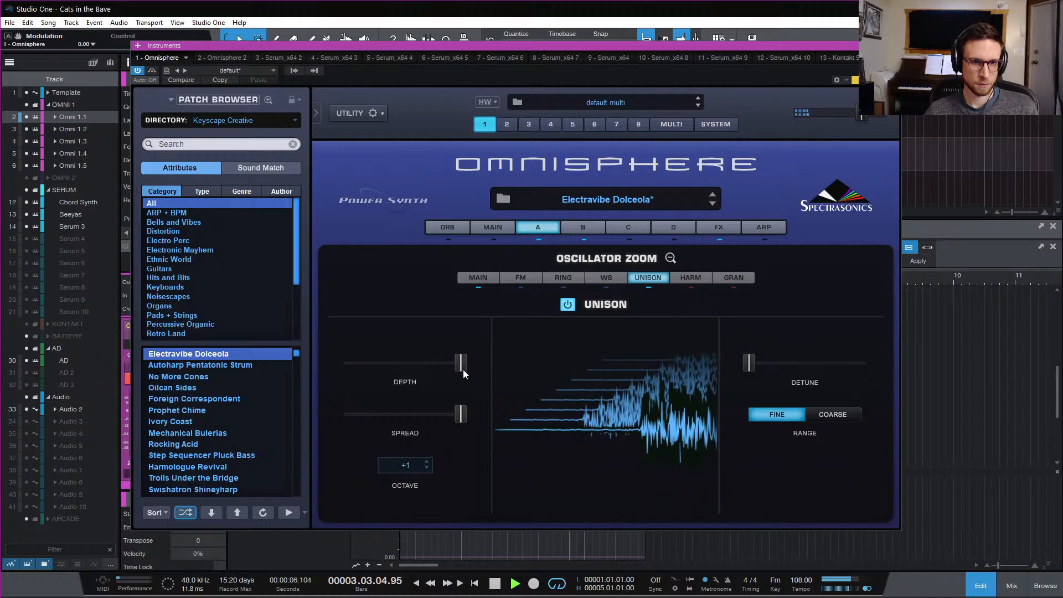
{"action": "mouse_move", "coordinate": [460, 364]}
{"action": "left_click_drag", "start_coordinate": [461, 364], "coordinate": [283, 354]}
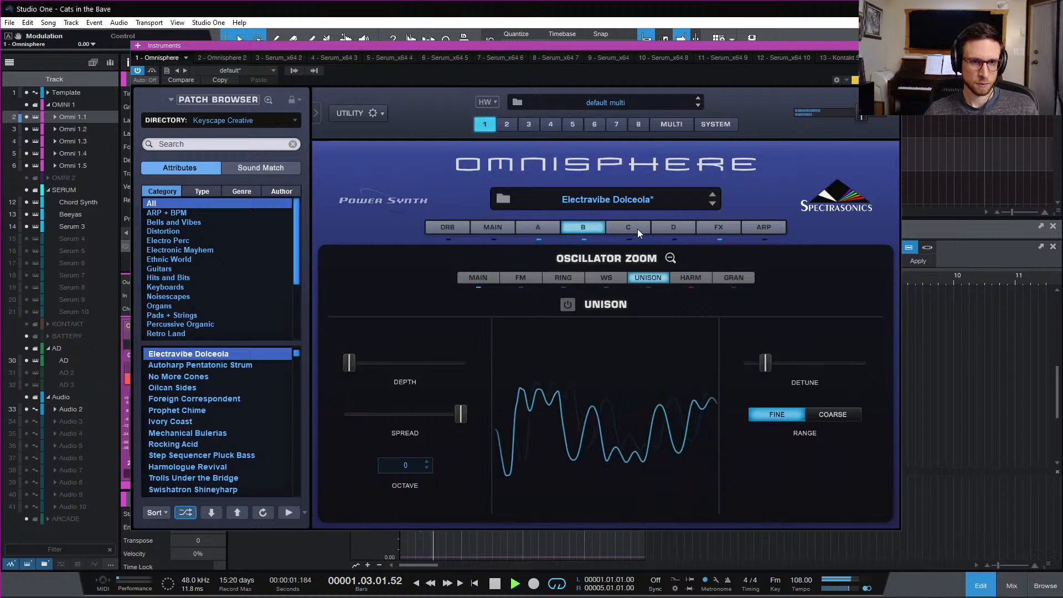
Inspect the effects racks for the common section, layer A and layer B
{"action": "left_click", "coordinate": [720, 226]}
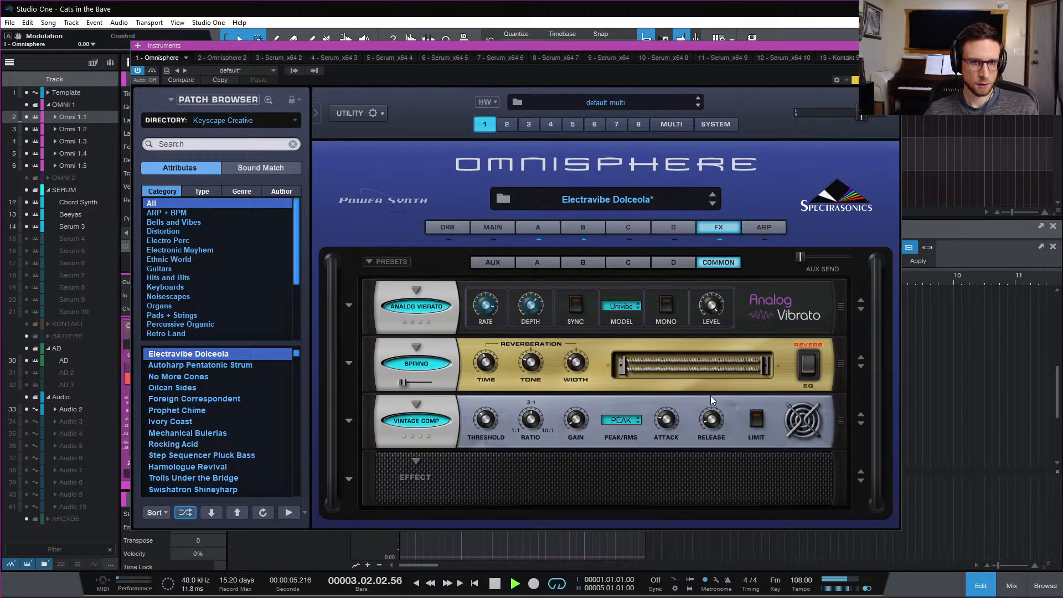
{"action": "left_click", "coordinate": [537, 262]}
{"action": "left_click", "coordinate": [583, 262]}
{"action": "left_click", "coordinate": [537, 262]}
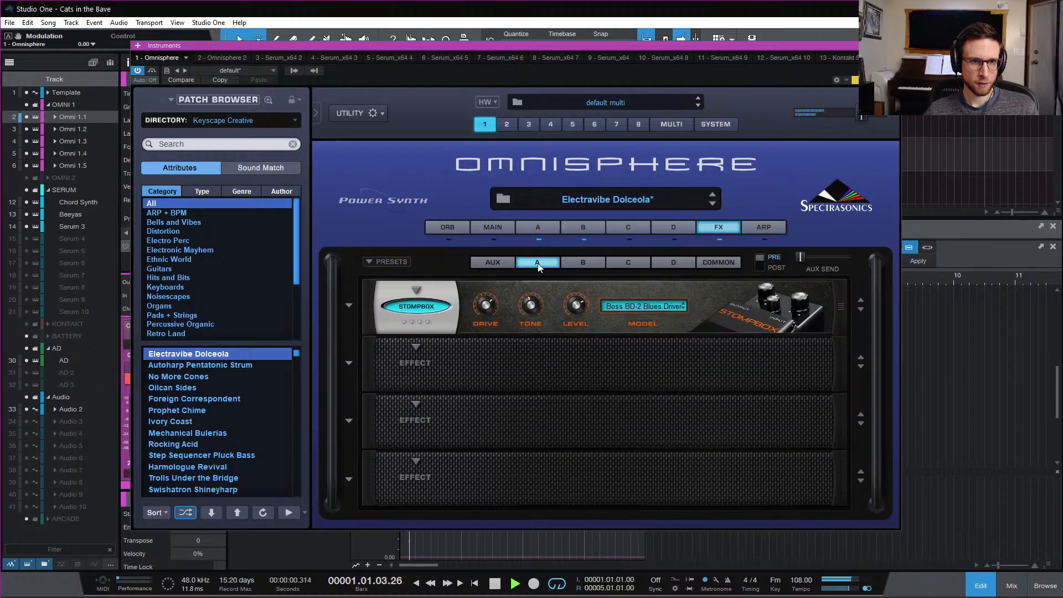
Try the Boss BD-2 Blues Driver stompbox on layer A with different drive and level settings
{"action": "left_click", "coordinate": [416, 309]}
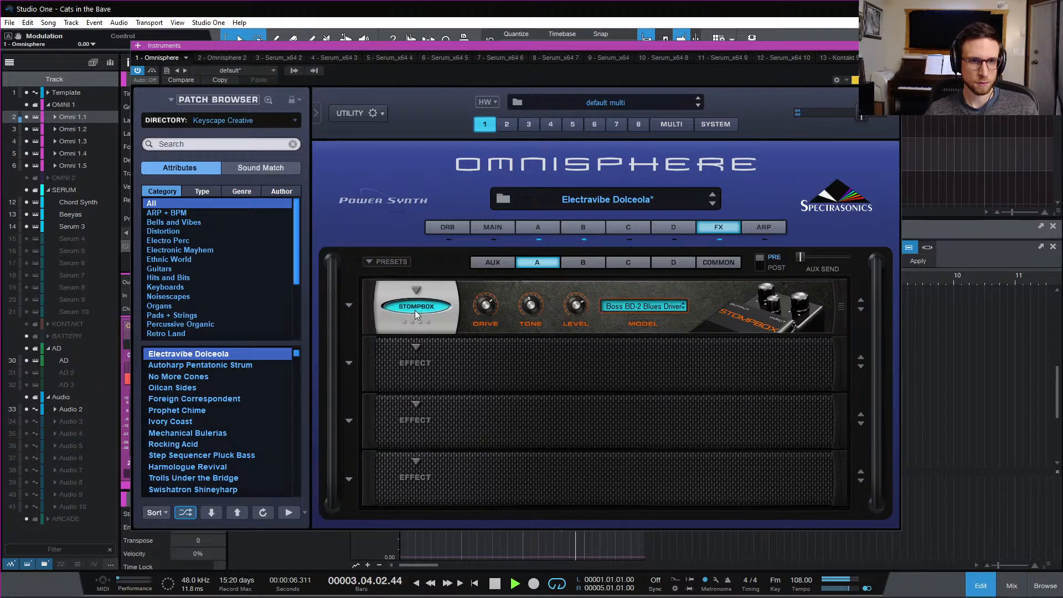
{"action": "left_click_drag", "start_coordinate": [484, 307], "coordinate": [488, 348]}
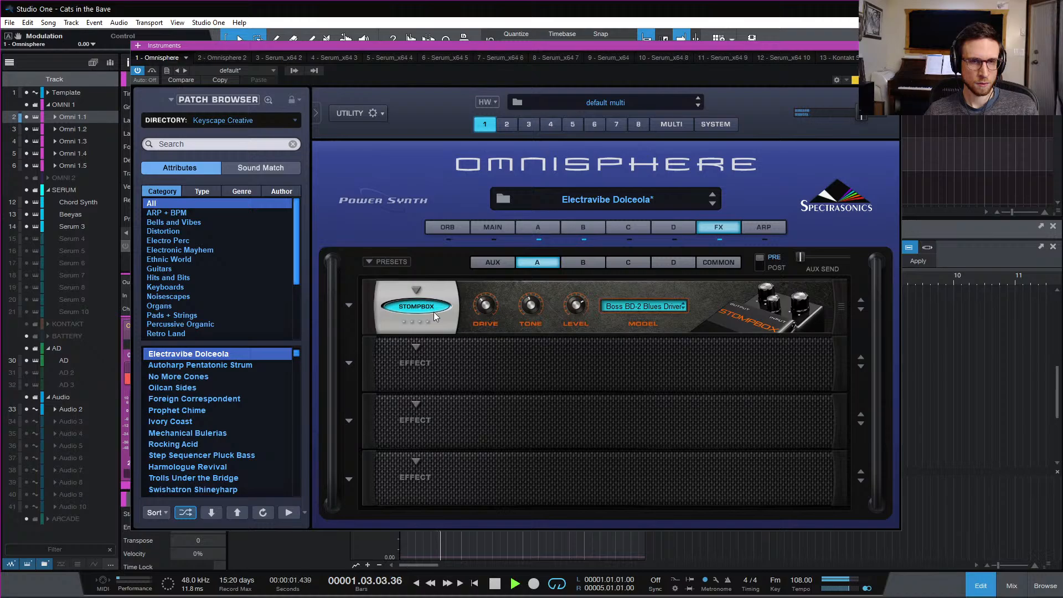
{"action": "left_click_drag", "start_coordinate": [577, 308], "coordinate": [580, 251]}
{"action": "left_click_drag", "start_coordinate": [576, 300], "coordinate": [577, 309]}
Look through the Aux, A, B, C, D and Common effects racks and close the Omnisphere window
{"action": "left_click", "coordinate": [505, 262]}
{"action": "left_click", "coordinate": [537, 264]}
{"action": "left_click", "coordinate": [583, 262]}
{"action": "left_click", "coordinate": [628, 262]}
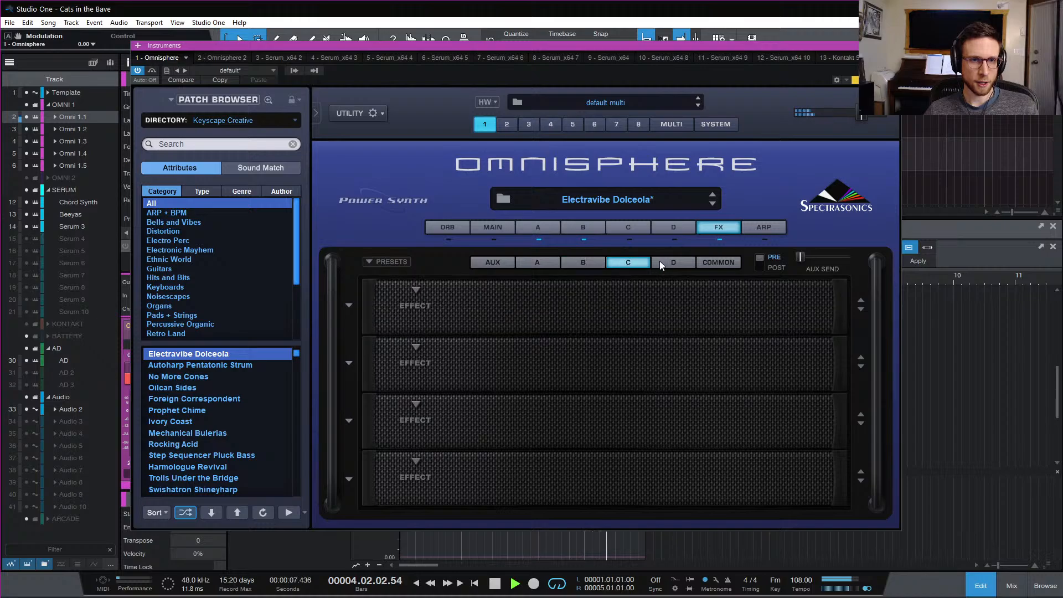
{"action": "left_click", "coordinate": [670, 262]}
{"action": "left_click", "coordinate": [708, 262]}
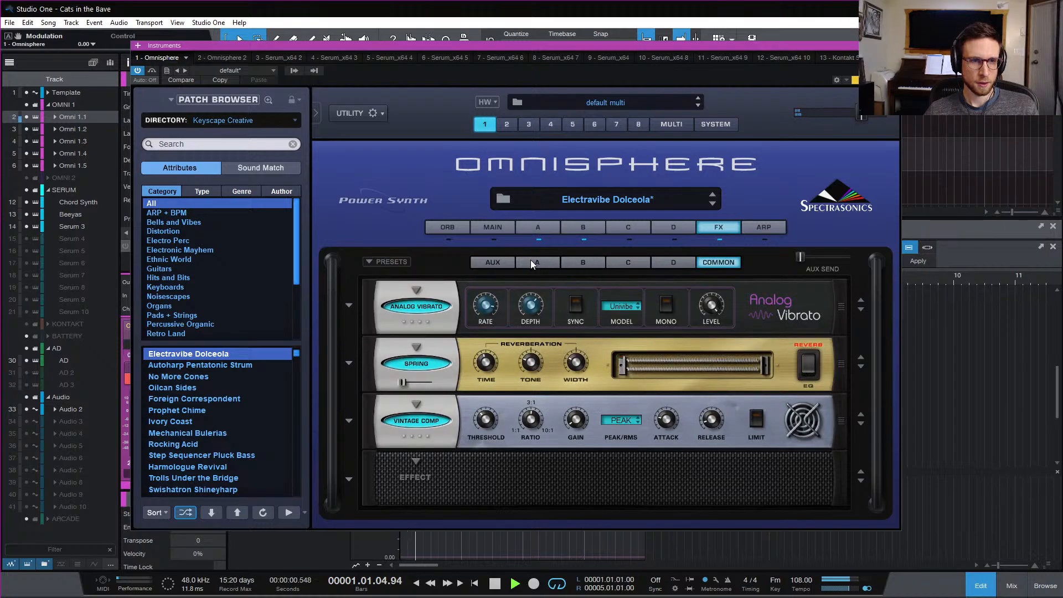
{"action": "left_click", "coordinate": [894, 45]}
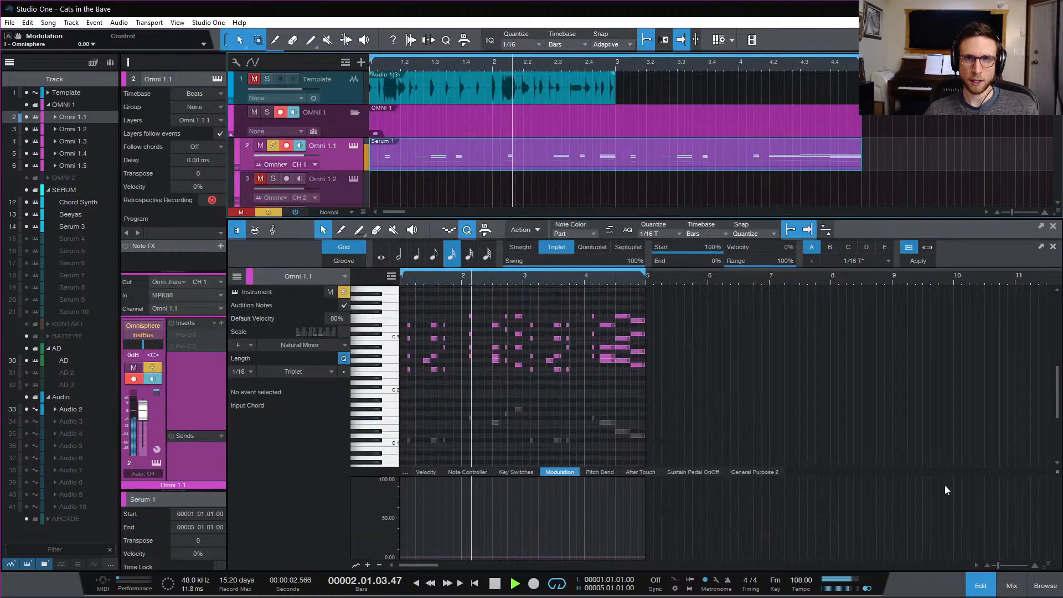
Enable the Pro-Q 3 insert on Omni 1.1 and raise its low-cut frequency to about 146 Hz
{"action": "right_click", "coordinate": [202, 334]}
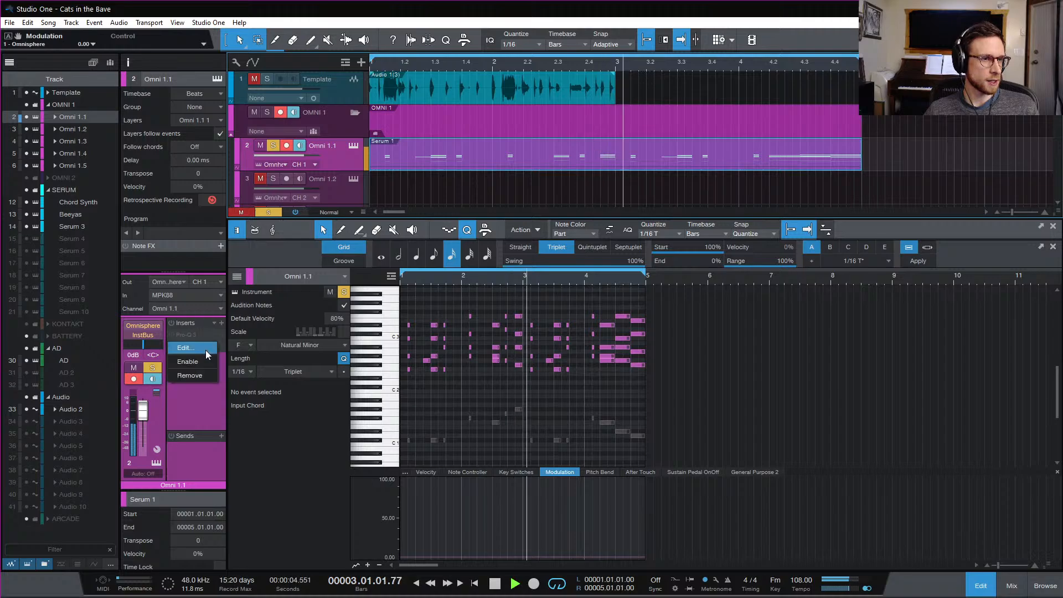
{"action": "left_click", "coordinate": [191, 361]}
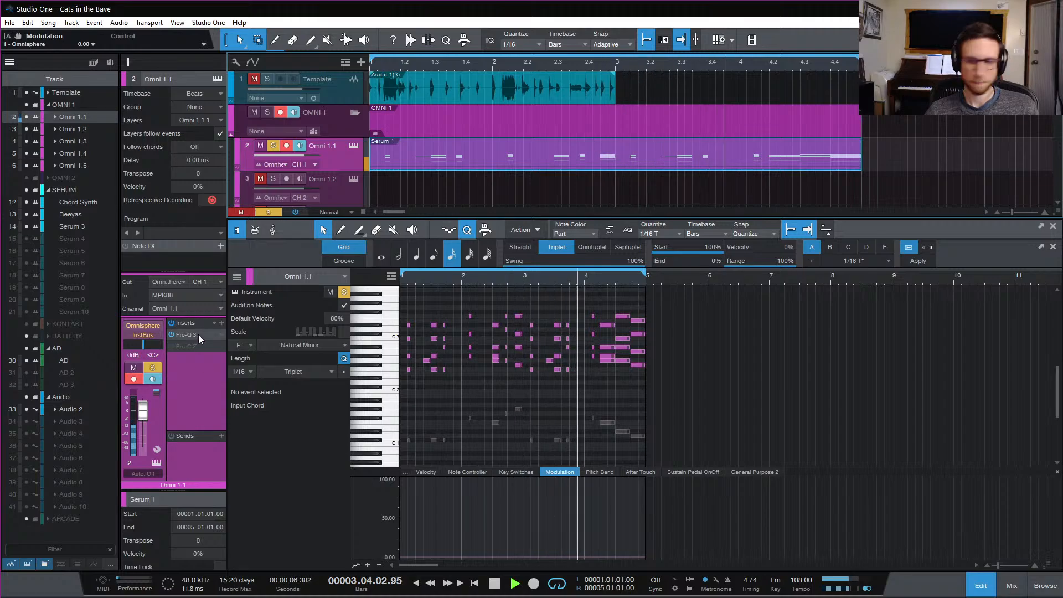
{"action": "left_click", "coordinate": [198, 334]}
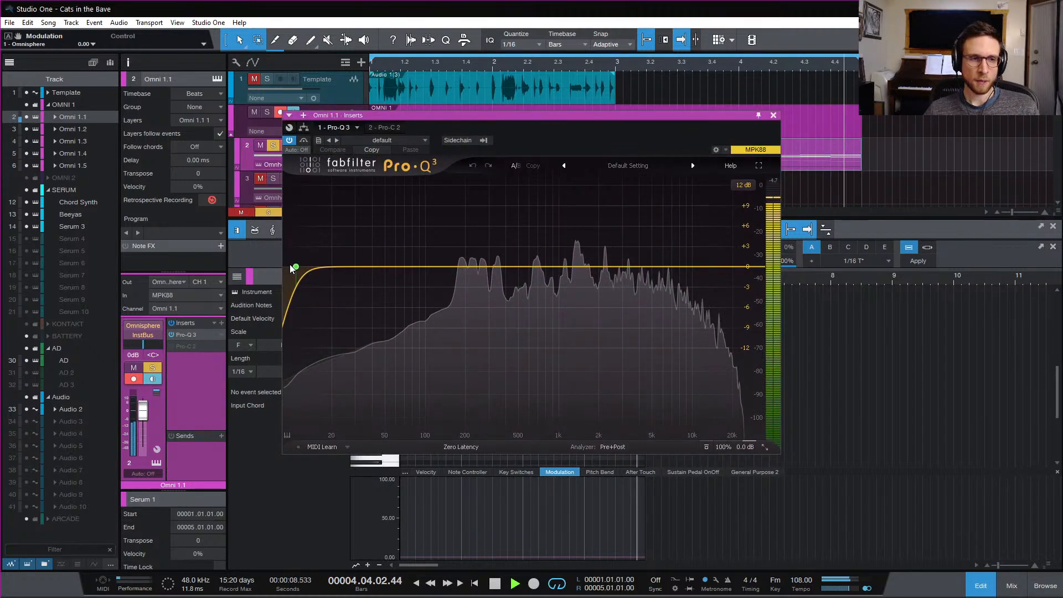
{"action": "left_click_drag", "start_coordinate": [294, 268], "coordinate": [447, 303]}
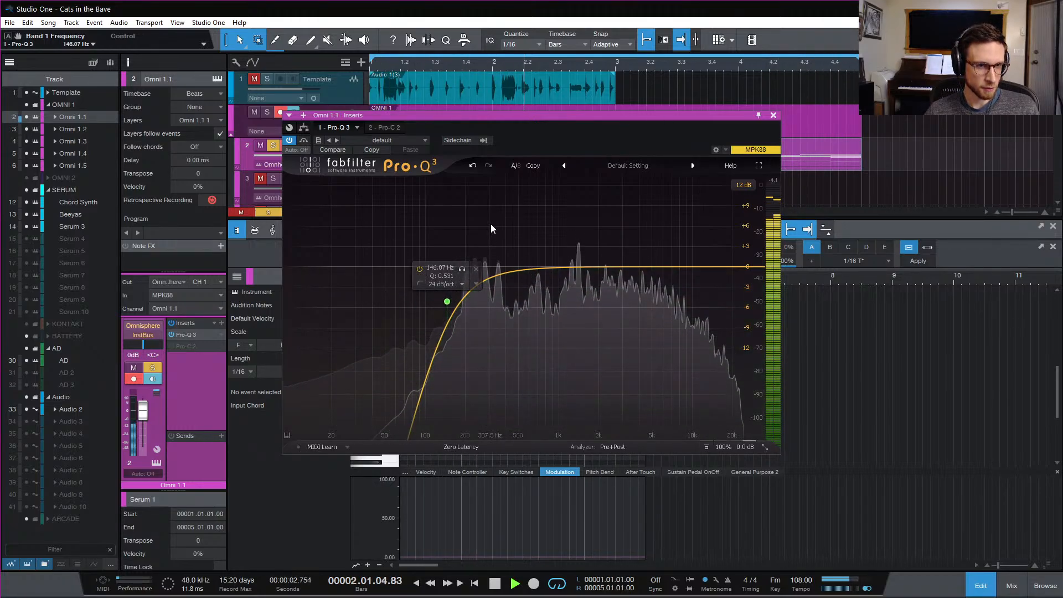
Close the Pro-Q 3 window and swap the note editor for the mixer console
{"action": "left_click", "coordinate": [774, 116]}
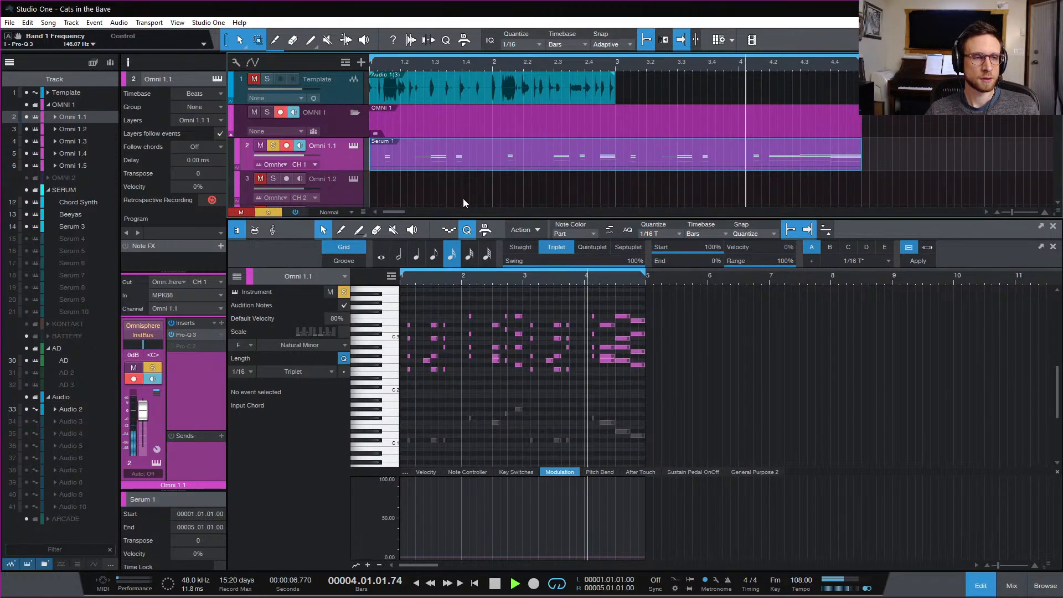
{"action": "scroll", "coordinate": [437, 185], "scroll_direction": "down", "scroll_amount": 2}
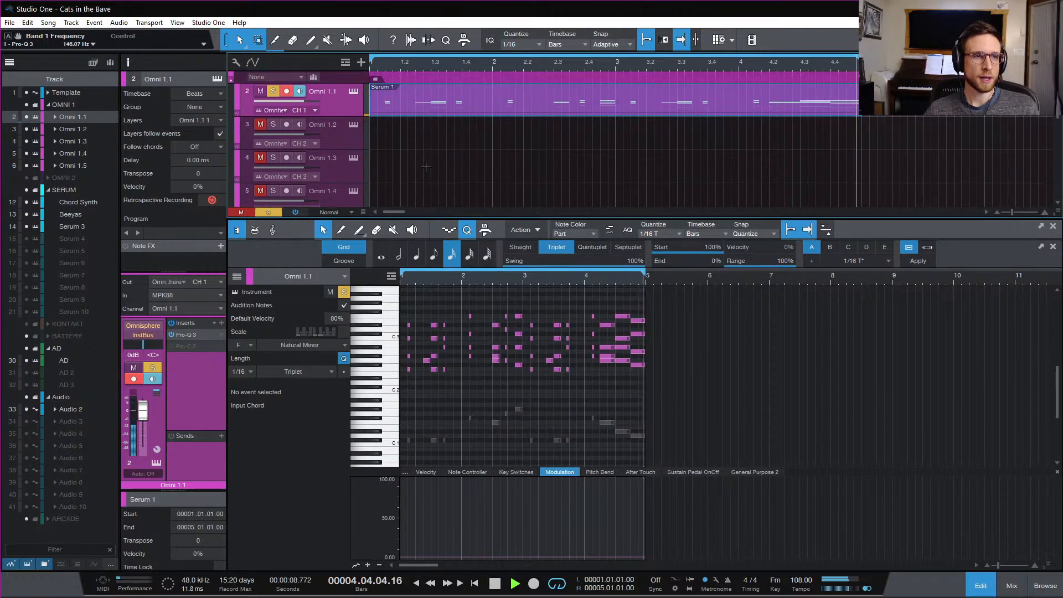
{"action": "scroll", "coordinate": [426, 167], "scroll_direction": "down", "scroll_amount": 6}
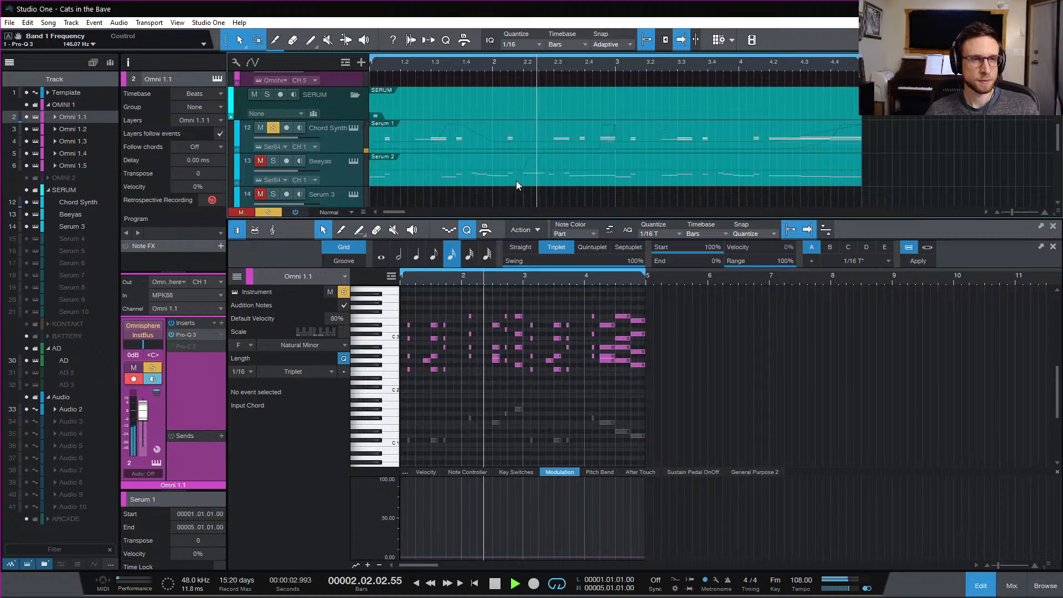
{"action": "left_click", "coordinate": [984, 587]}
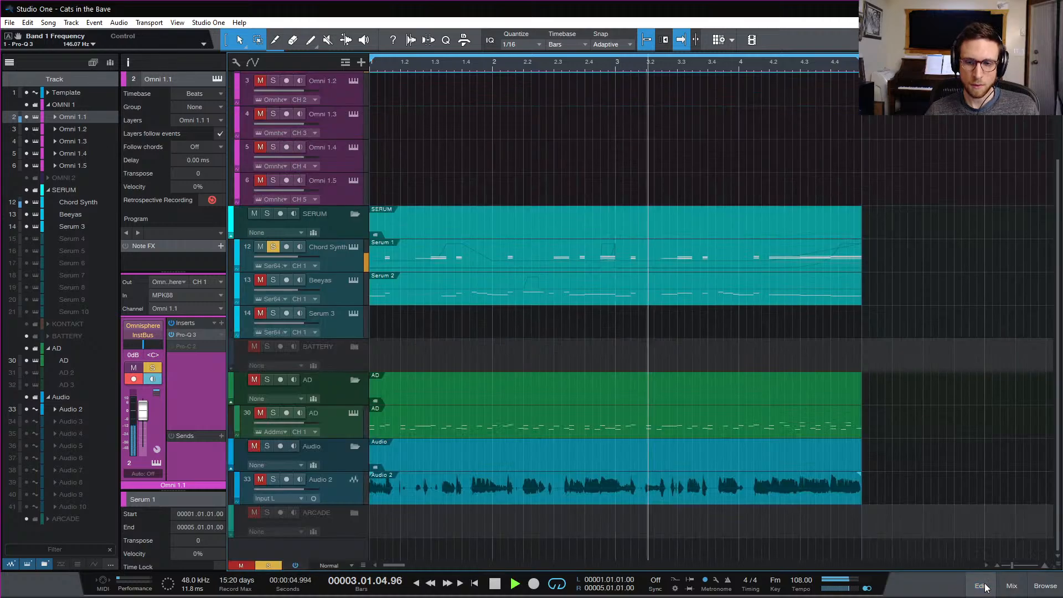
{"action": "left_click", "coordinate": [1012, 586]}
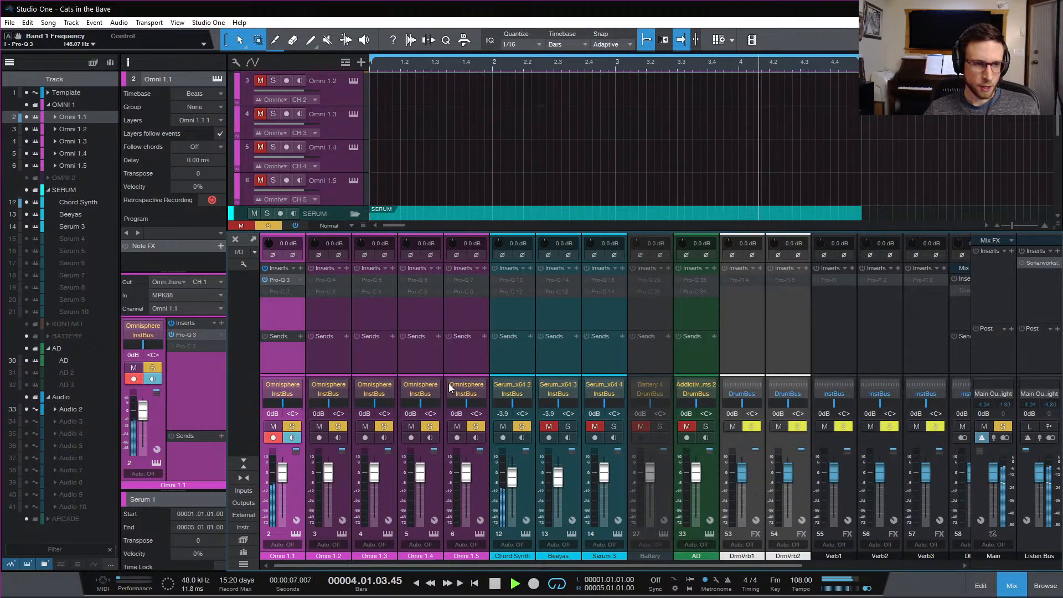
Stop playback and rename the Omni 1.1 channel as Chords 2
{"action": "key", "text": "space"}
{"action": "double_click", "coordinate": [287, 556]}
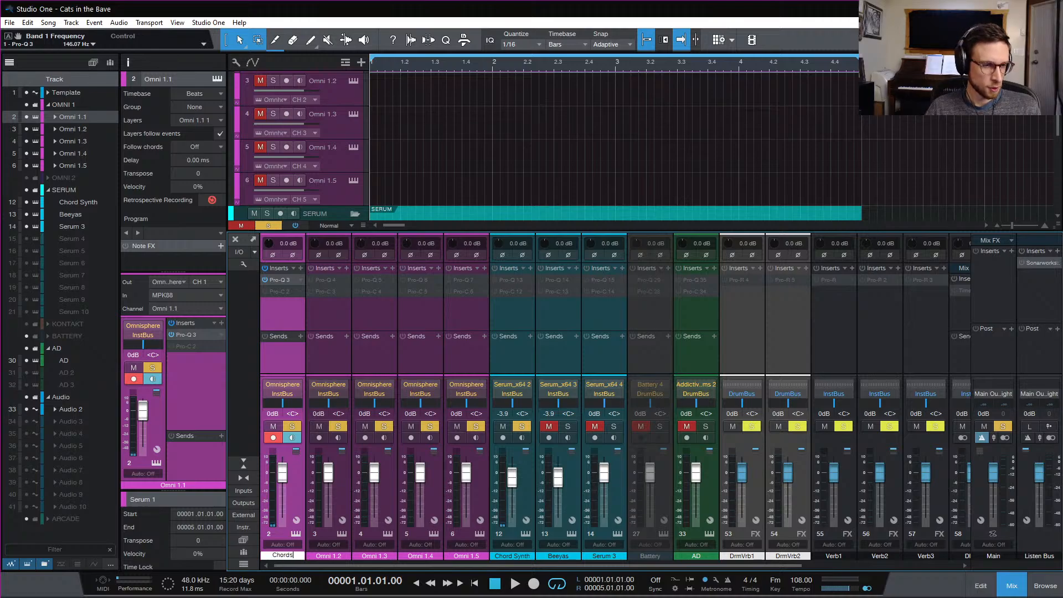
{"action": "type", "text": "Chords 2"}
{"action": "key", "text": "Return"}
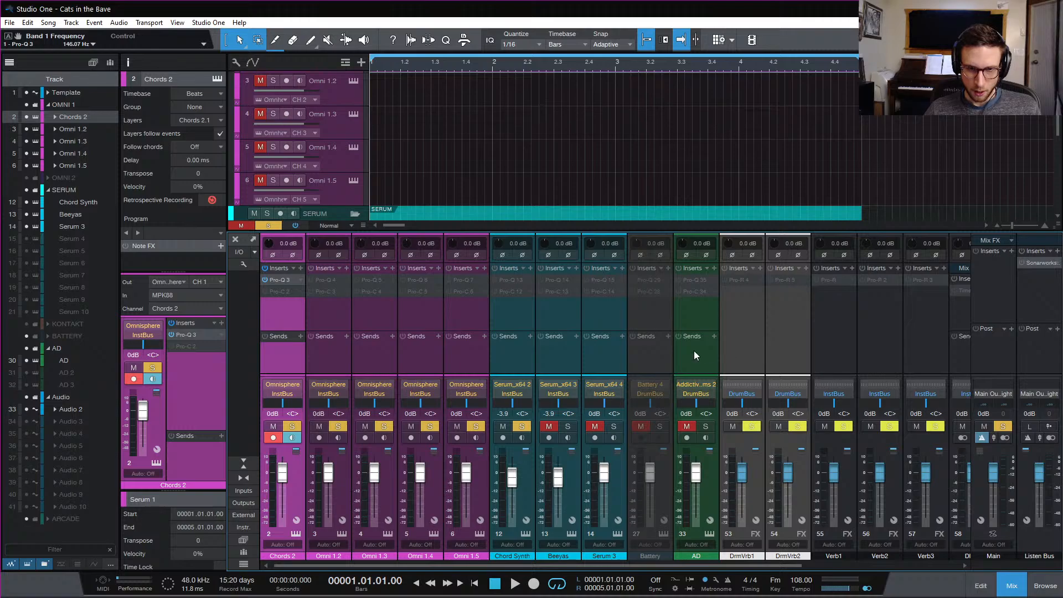
Add a bus for the Chords 2 and Chord Synth channels and name it ChordBus
{"action": "left_click", "coordinate": [513, 358]}
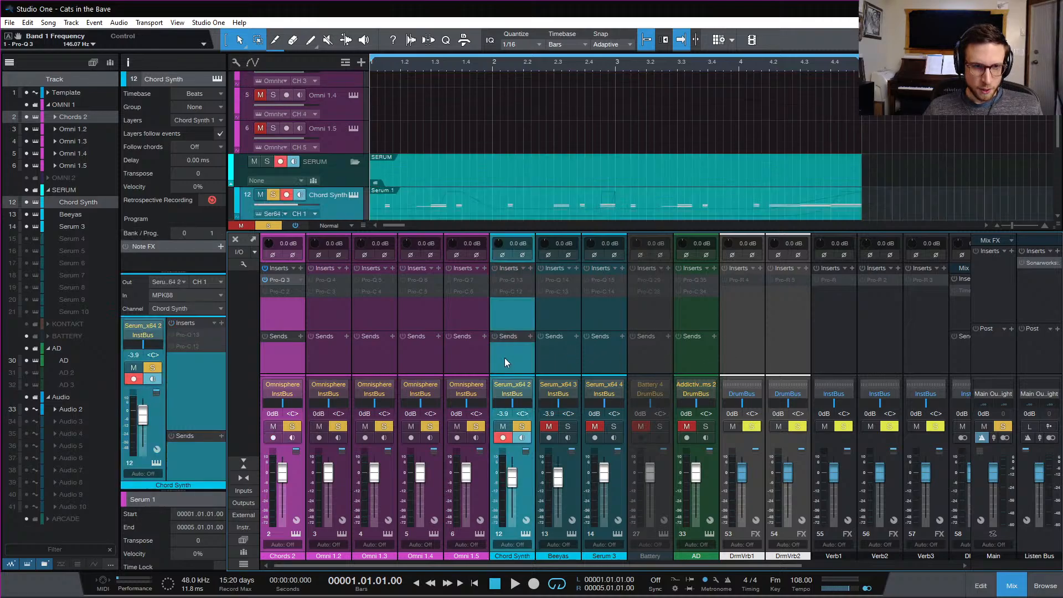
{"action": "right_click", "coordinate": [523, 364]}
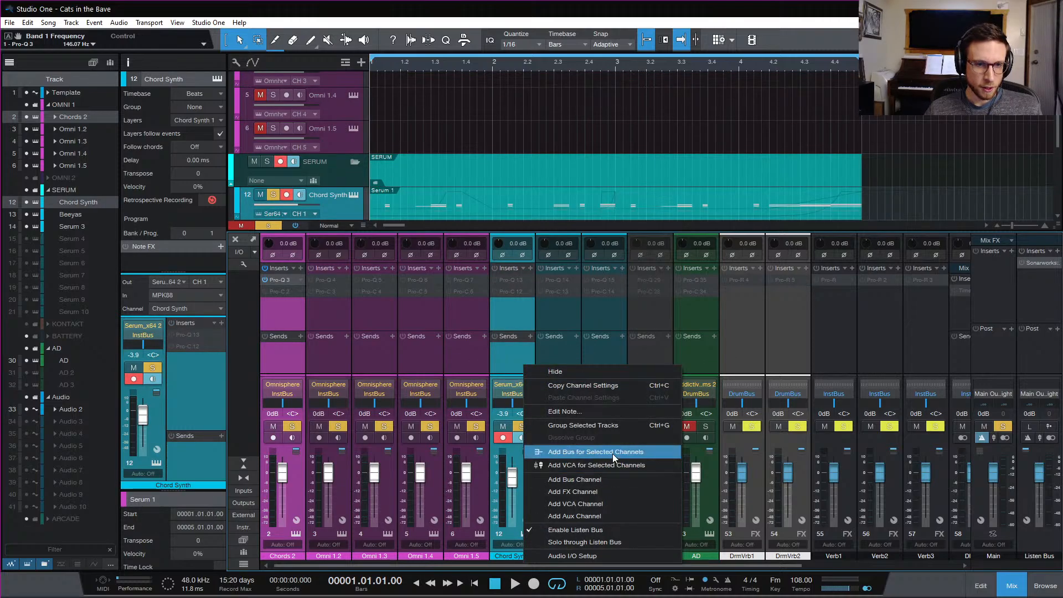
{"action": "left_click", "coordinate": [612, 453]}
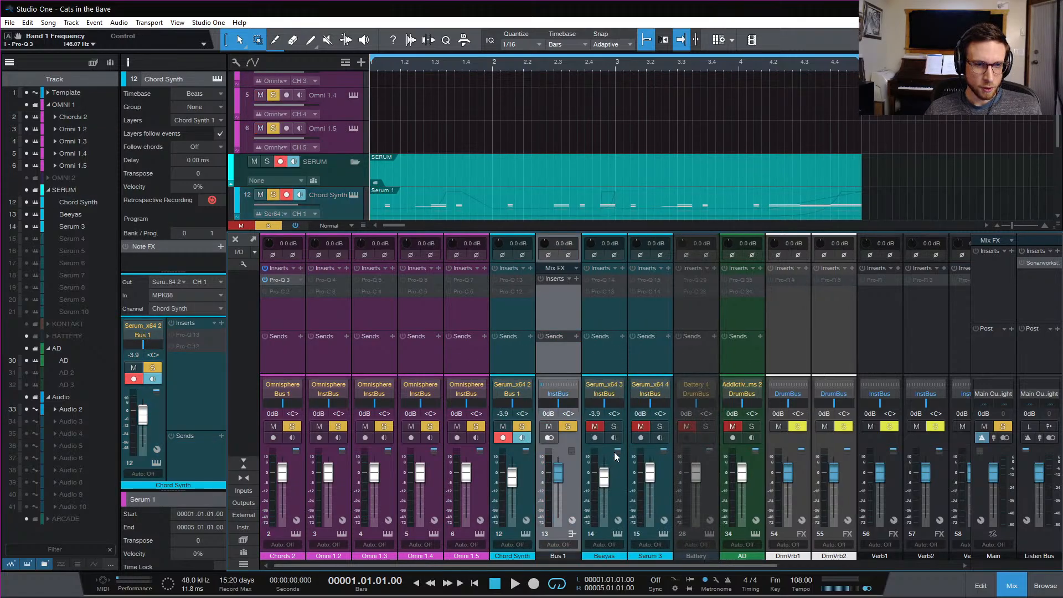
{"action": "double_click", "coordinate": [568, 555]}
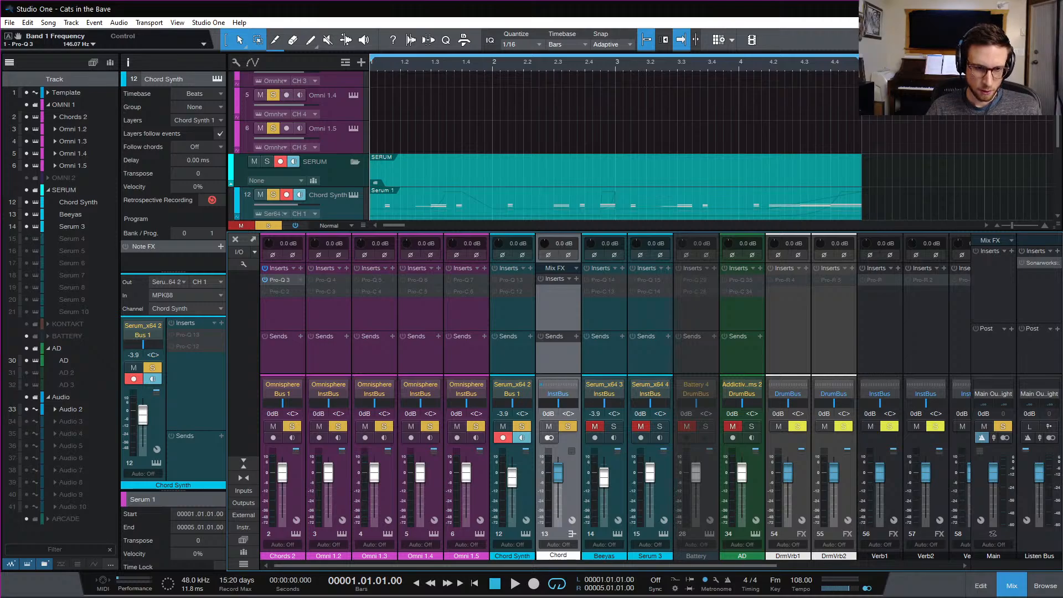
{"action": "type", "text": "ChordBUS"}
{"action": "key", "text": "Return"}
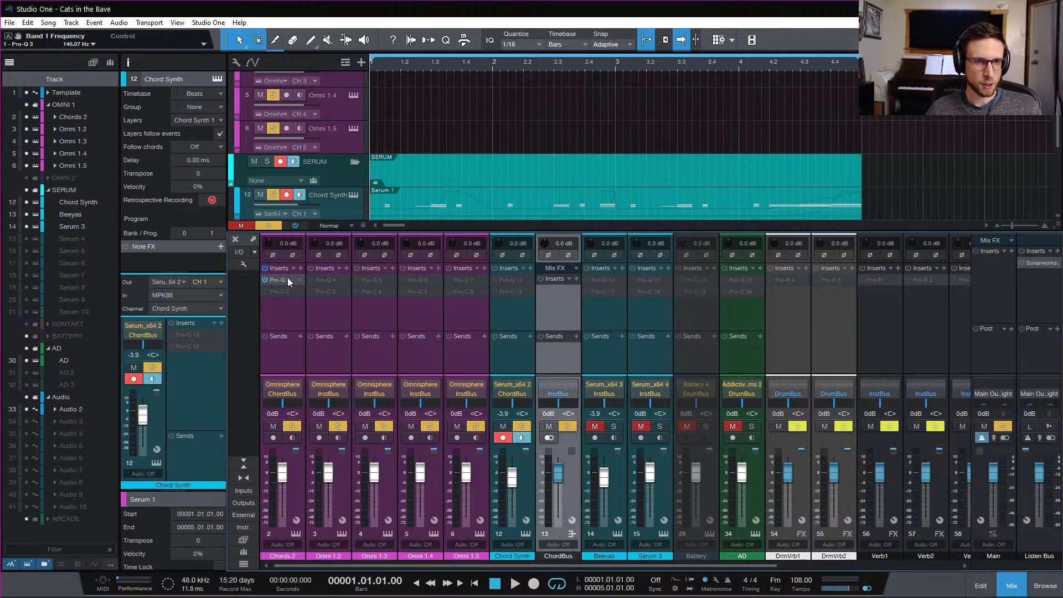
Balance Chords 2 against Chord Synth during playback at -6.2 dB and compare the loop with Chords 2 unsoloed and soloed
{"action": "key", "text": "space"}
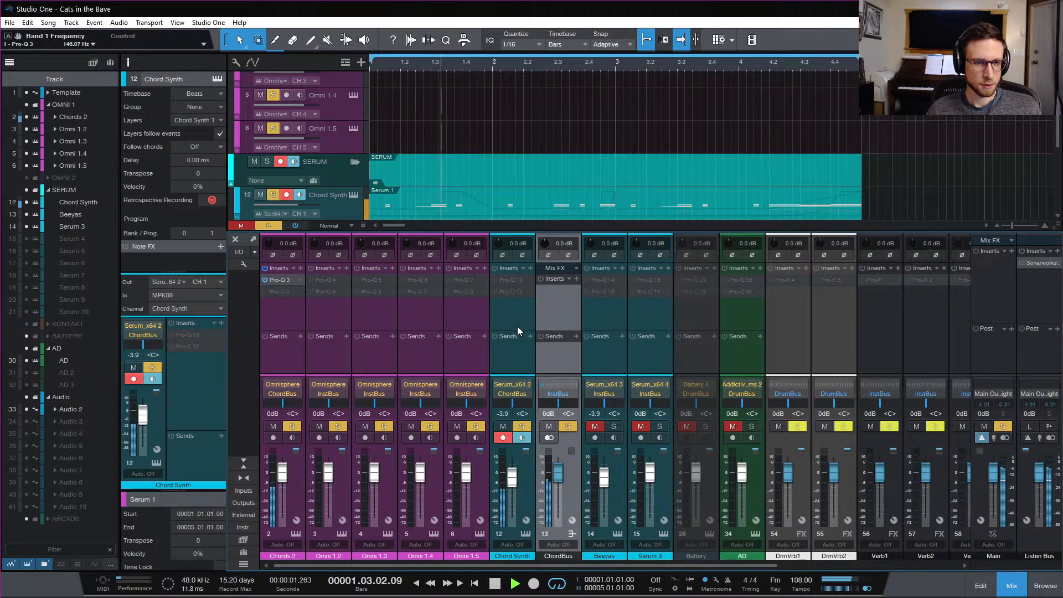
{"action": "key", "text": "space"}
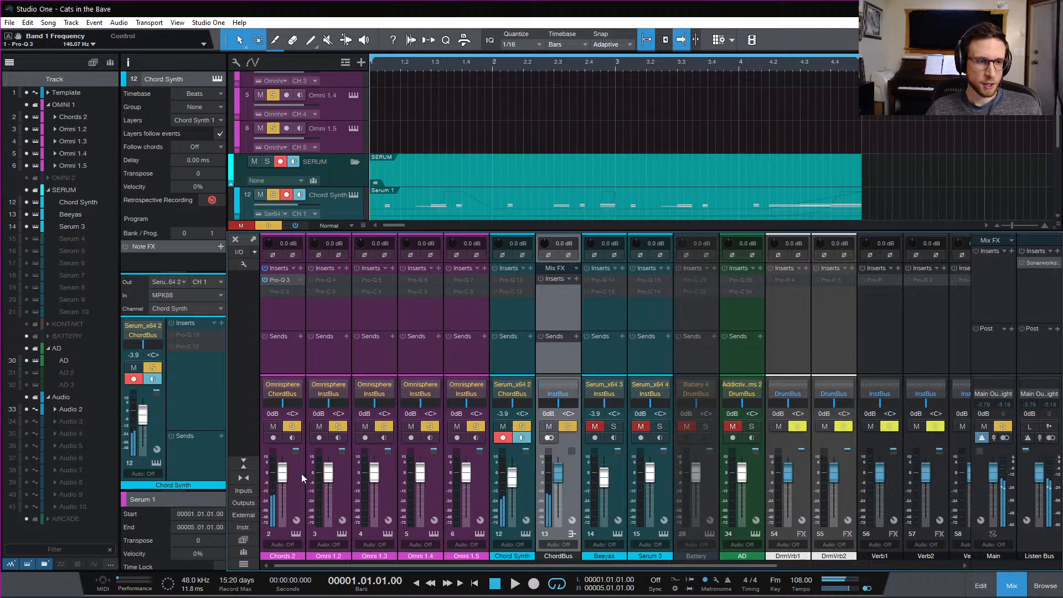
{"action": "left_click_drag", "start_coordinate": [283, 472], "coordinate": [287, 592]}
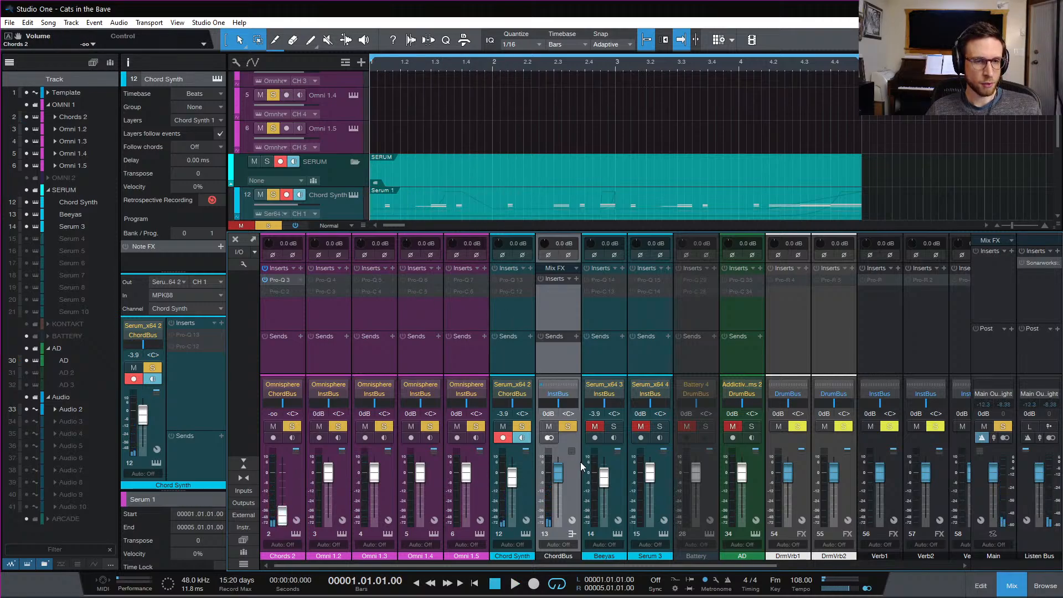
{"action": "key", "text": "space"}
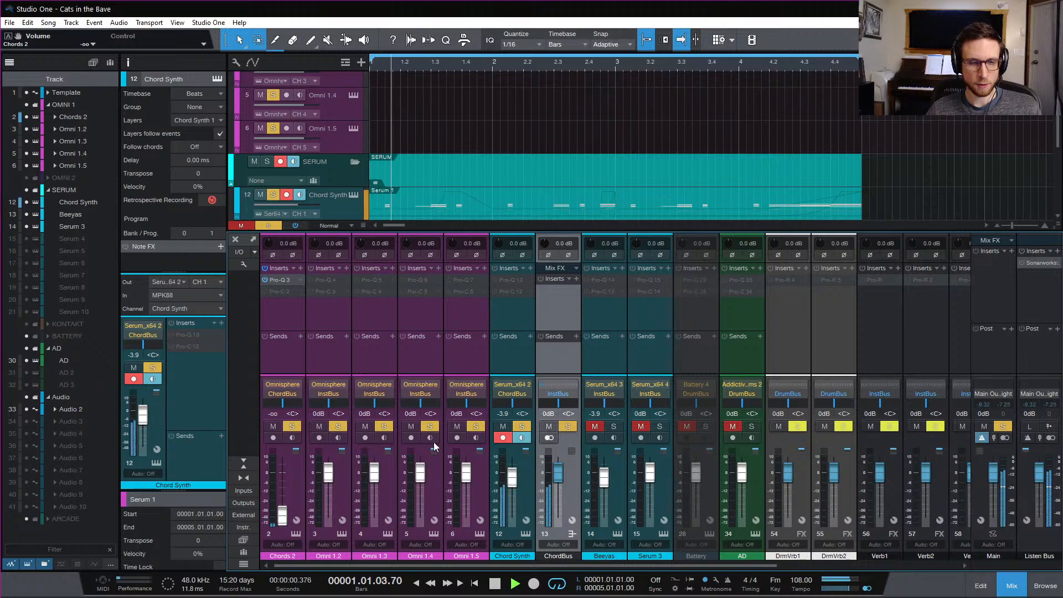
{"action": "left_click_drag", "start_coordinate": [283, 517], "coordinate": [289, 487]}
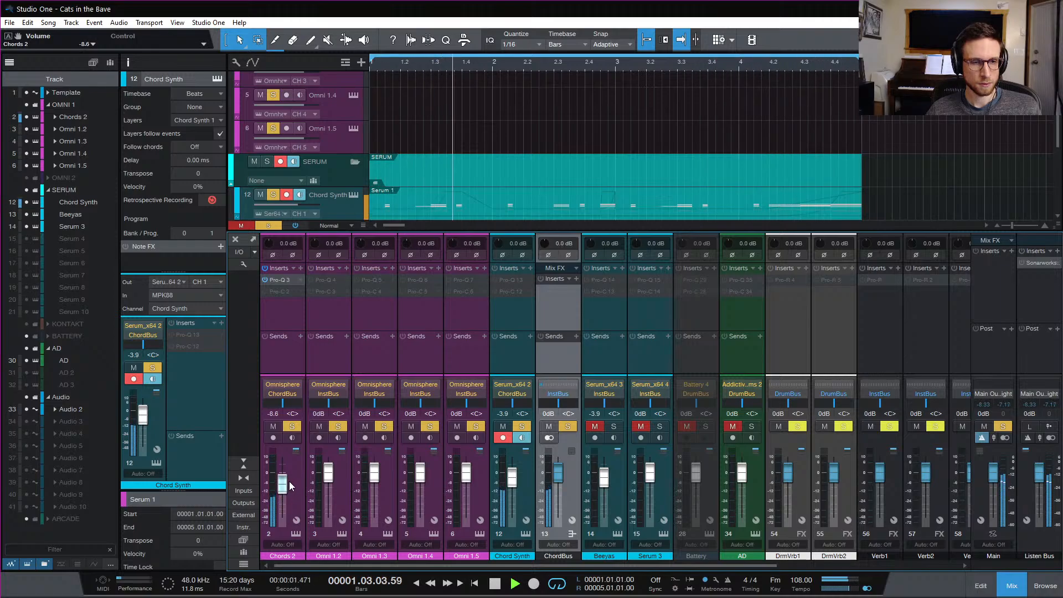
{"action": "left_click_drag", "start_coordinate": [289, 487], "coordinate": [290, 486]}
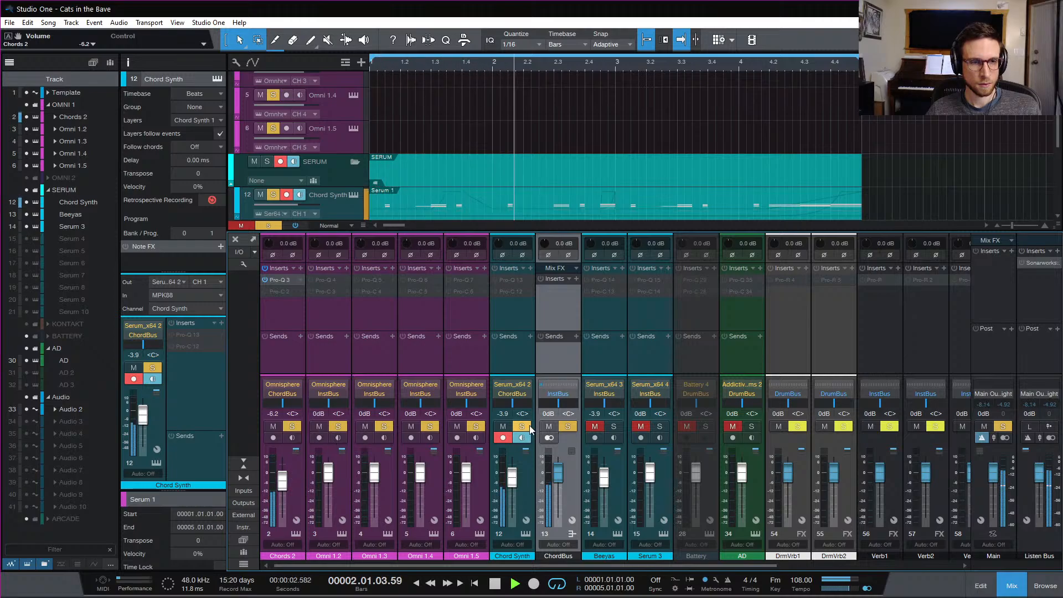
{"action": "left_click", "coordinate": [292, 427]}
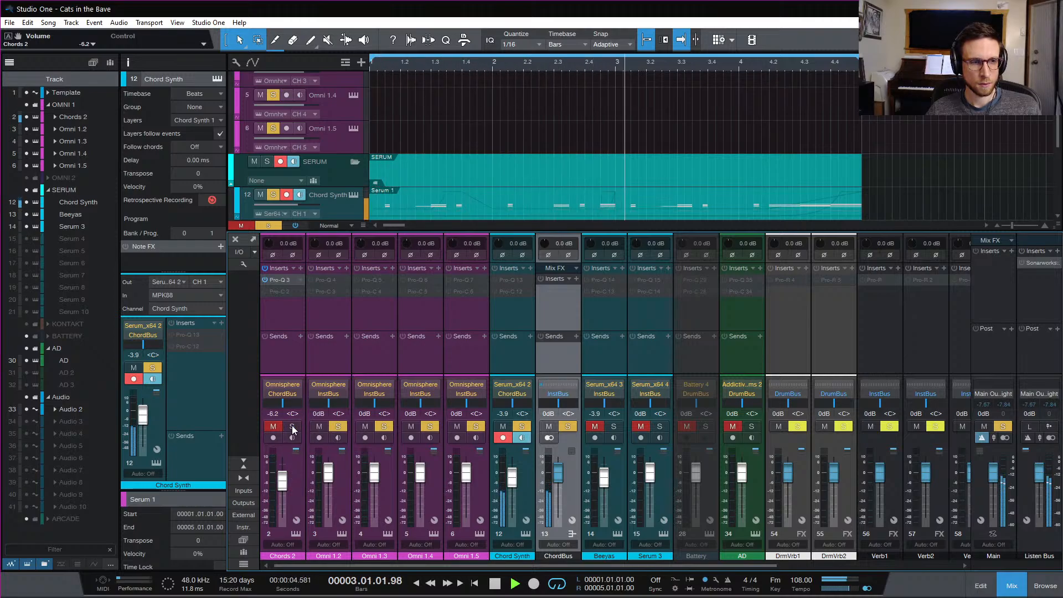
{"action": "left_click", "coordinate": [293, 427]}
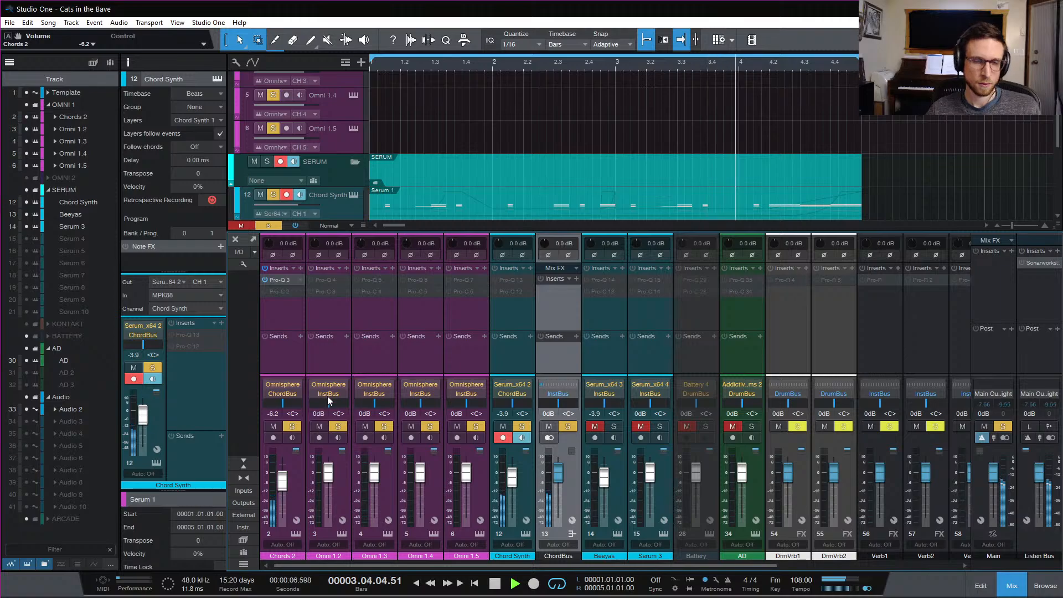
Insert Mastering The Mix's ANIMATE effect on the Chords 2 channel
{"action": "left_click", "coordinate": [301, 268]}
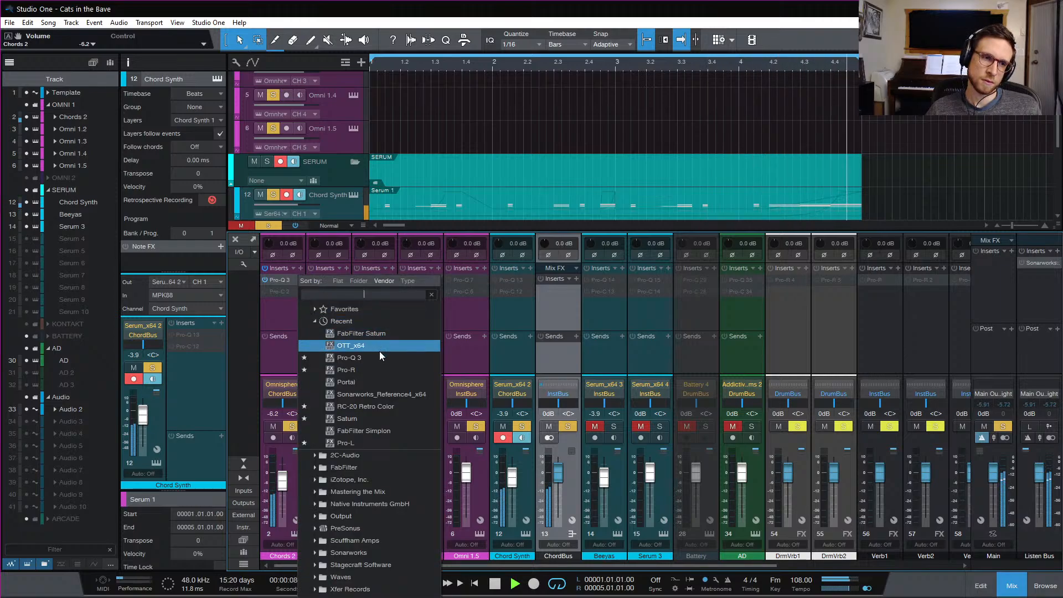
{"action": "left_click", "coordinate": [367, 309]}
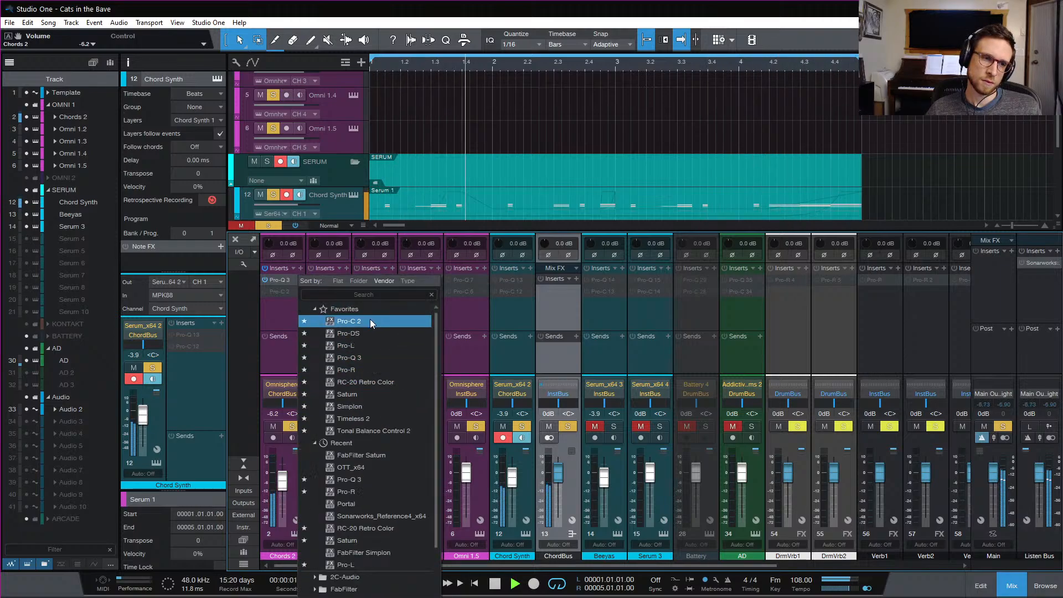
{"action": "left_click", "coordinate": [377, 312]}
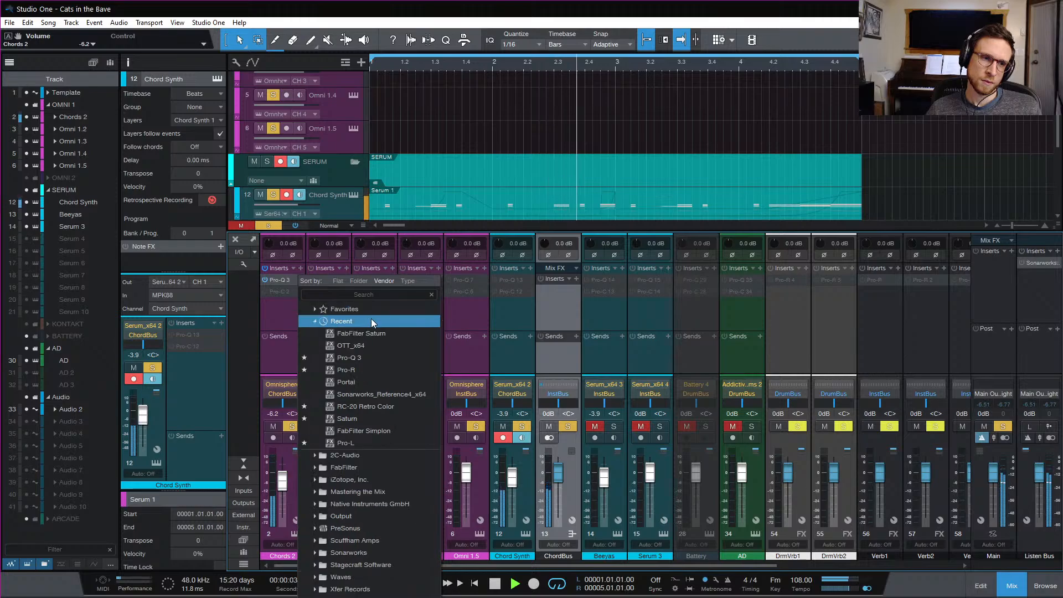
{"action": "left_click", "coordinate": [374, 320]}
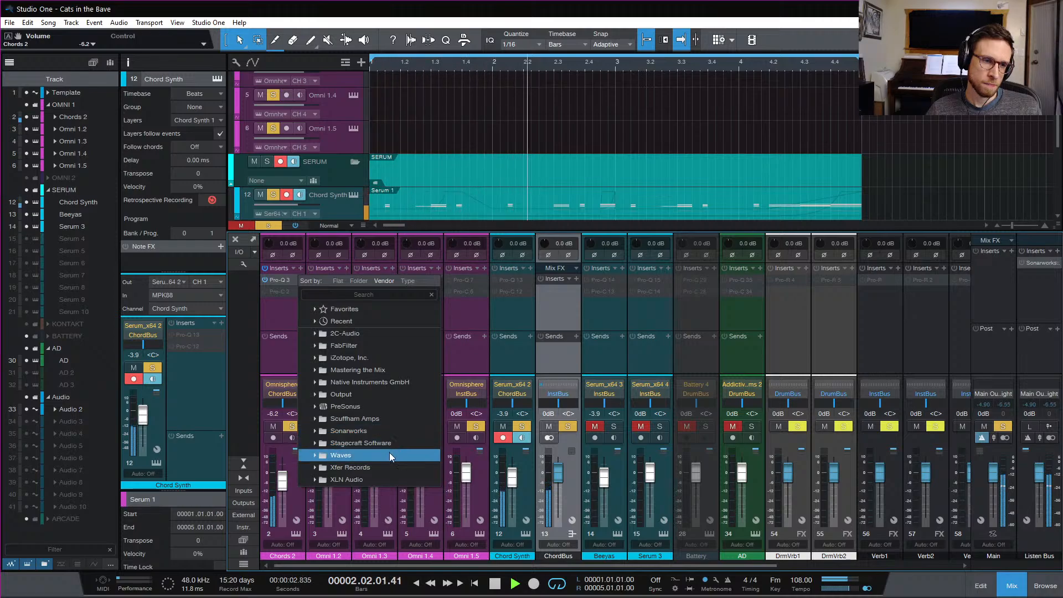
{"action": "left_click", "coordinate": [387, 370]}
{"action": "left_click", "coordinate": [387, 382]}
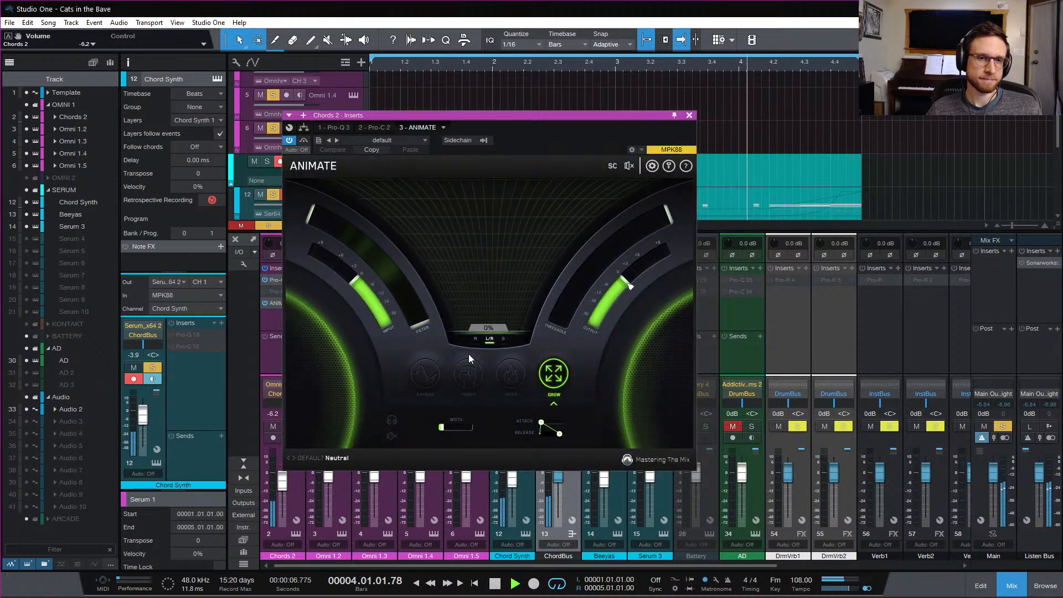
Load ANIMATE's Wider Keys keyboards preset and adjust the Grow width delay to -16 ms
{"action": "left_click", "coordinate": [323, 458]}
{"action": "mouse_move", "coordinate": [341, 527]}
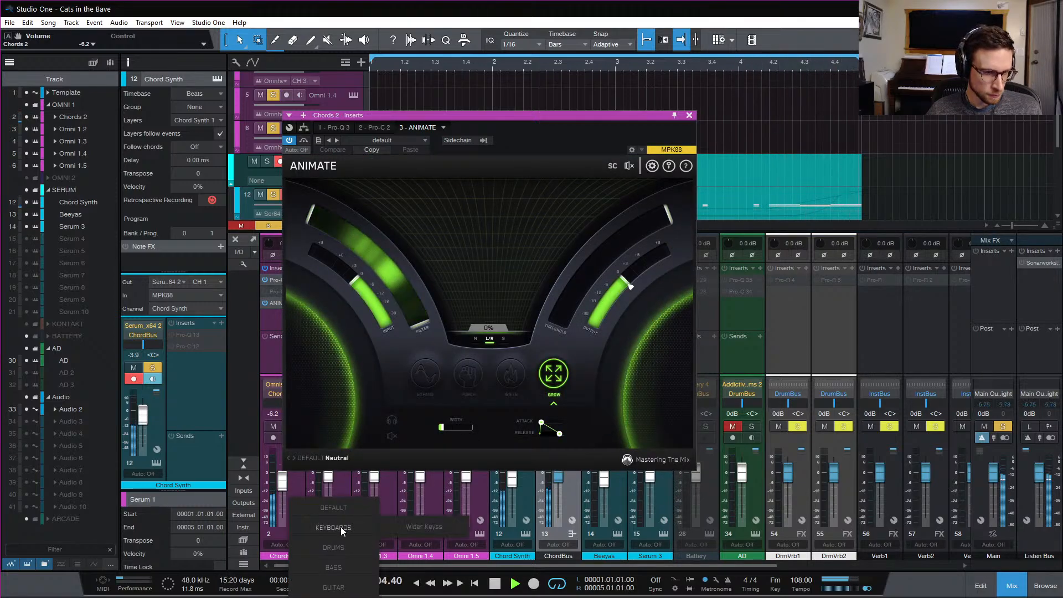
{"action": "left_click", "coordinate": [404, 523]}
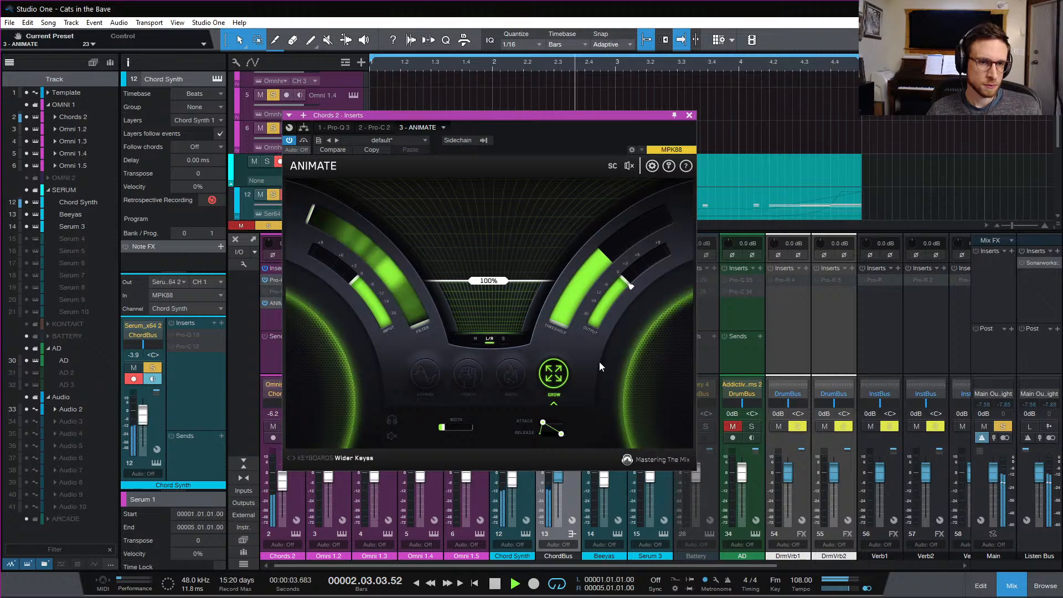
{"action": "mouse_move", "coordinate": [443, 431]}
{"action": "left_click_drag", "start_coordinate": [443, 430], "coordinate": [450, 432]}
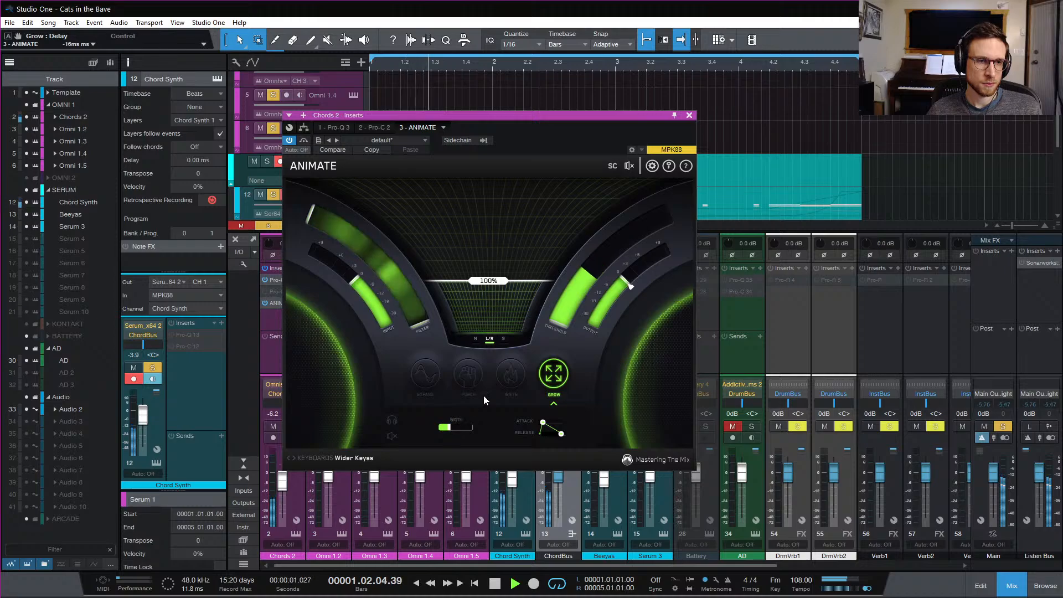
Bypass and re-enable the ANIMATE plug-in on Chords 2 to compare the sound, and close its window
{"action": "mouse_move", "coordinate": [413, 328]}
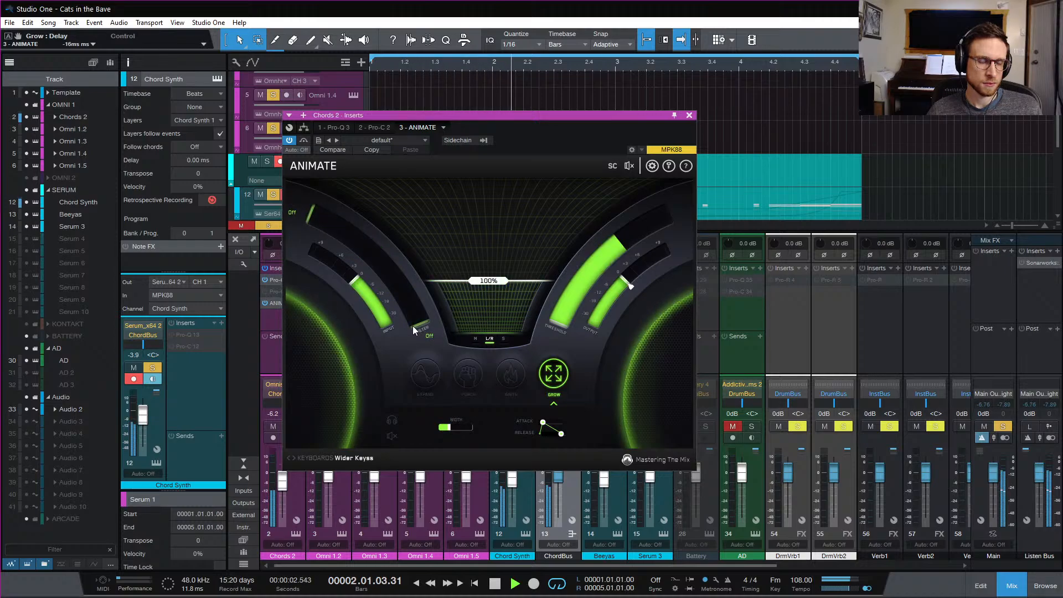
{"action": "left_click", "coordinate": [290, 141]}
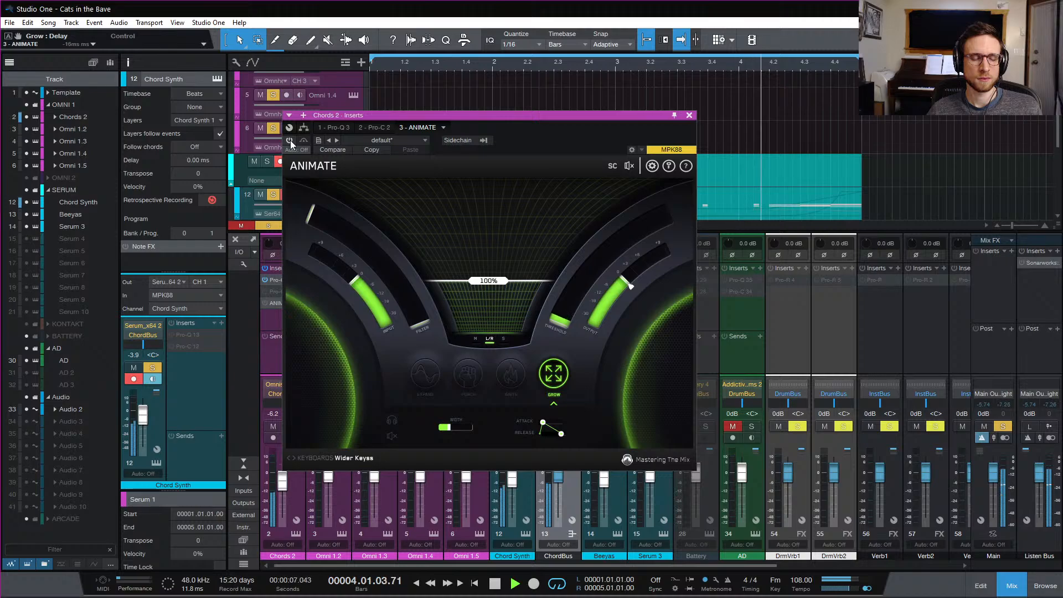
{"action": "left_click", "coordinate": [290, 140]}
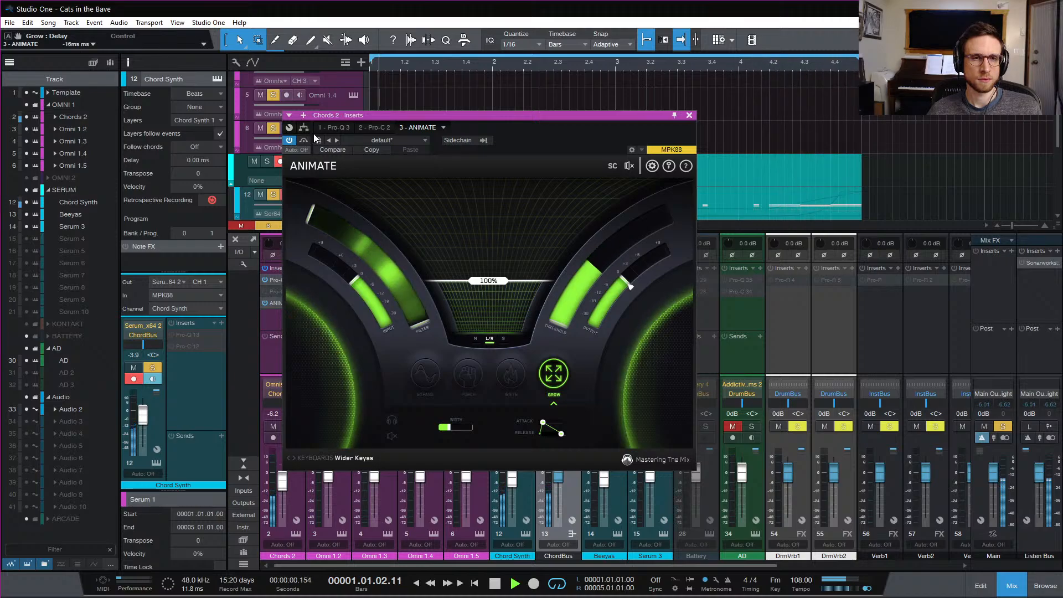
{"action": "left_click", "coordinate": [690, 115]}
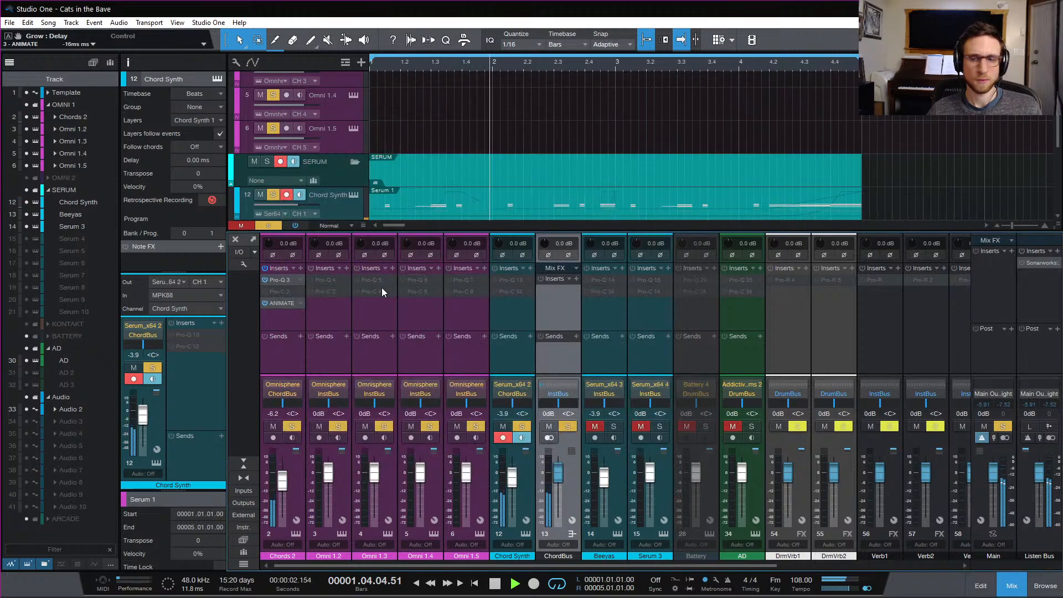
Clear all track solos and restart playback to hear the full arrangement
{"action": "key", "text": "space"}
{"action": "left_click", "coordinate": [268, 226]}
{"action": "key", "text": "space"}
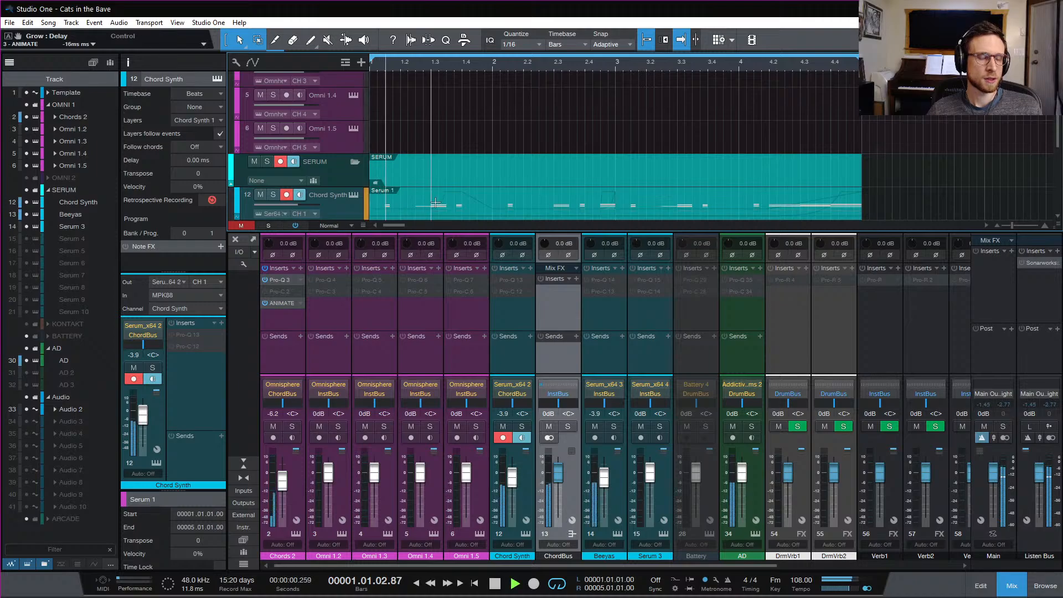
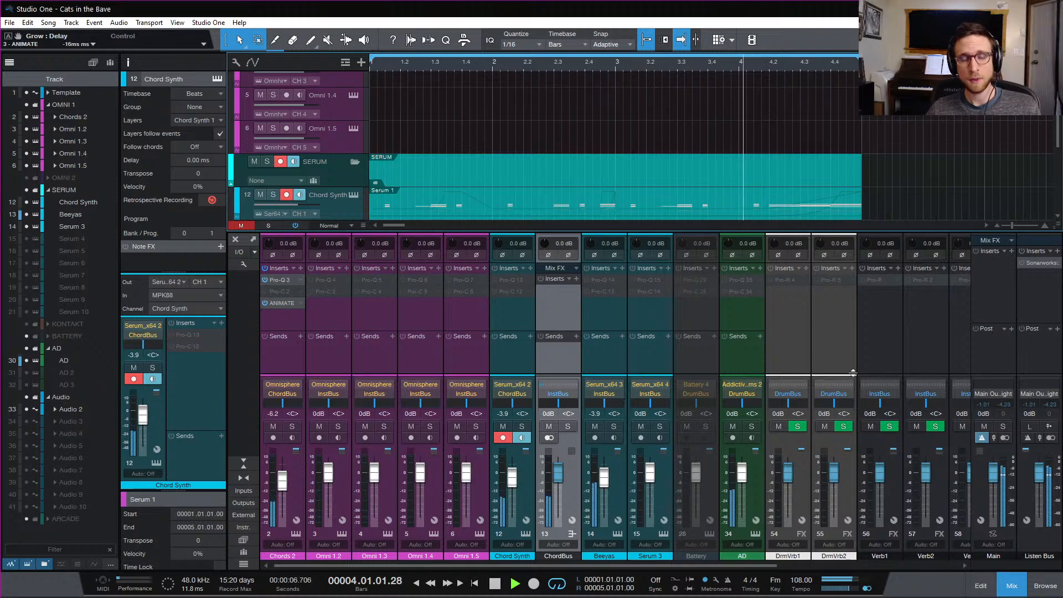
Stop playback and enable the disabled Pro-C 56 compressor insert on the InstBus channel
{"action": "scroll", "coordinate": [836, 347], "scroll_direction": "right", "scroll_amount": 5}
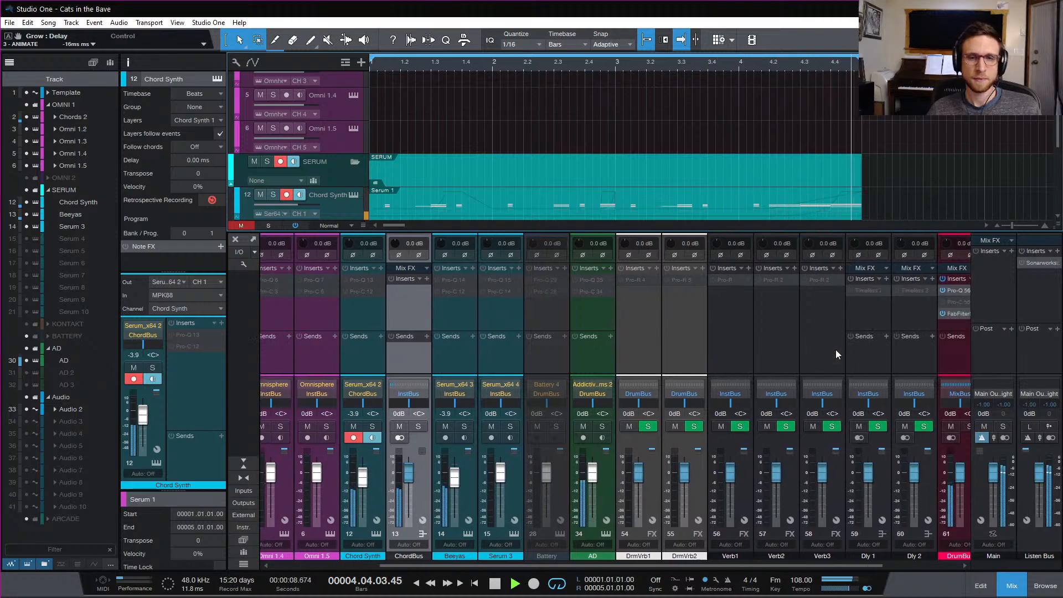
{"action": "key", "text": "space"}
{"action": "left_click", "coordinate": [883, 354]}
{"action": "left_click", "coordinate": [852, 357]}
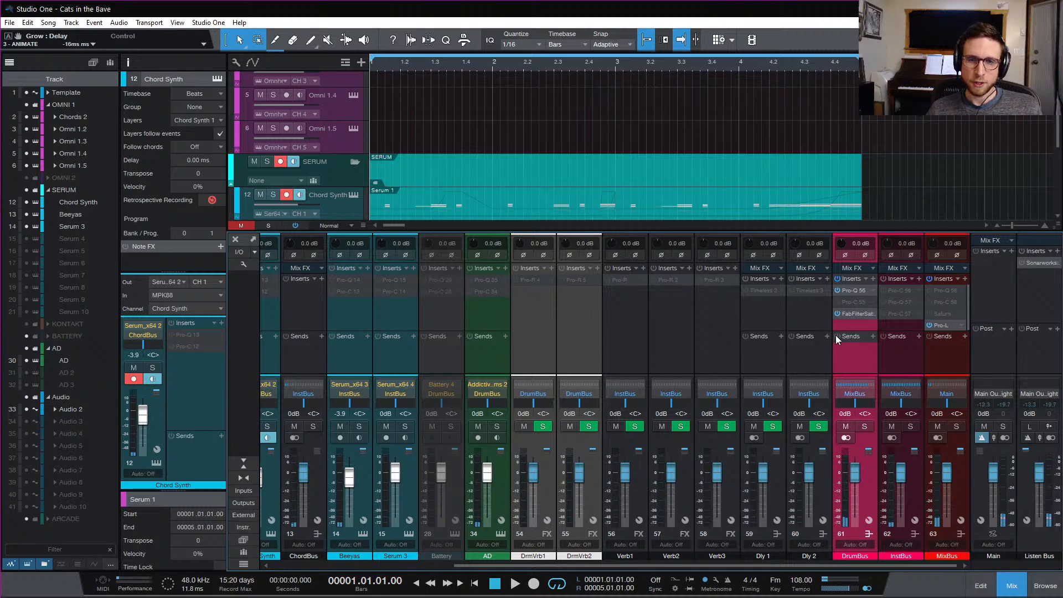
{"action": "left_click", "coordinate": [903, 363]}
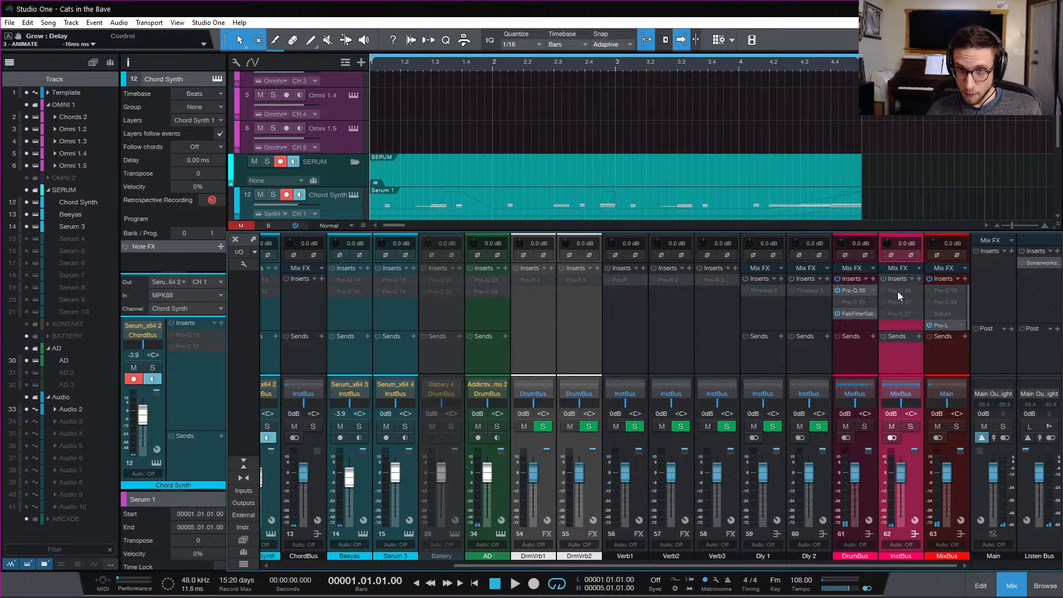
{"action": "right_click", "coordinate": [902, 288]}
{"action": "left_click", "coordinate": [908, 303]}
{"action": "right_click", "coordinate": [901, 288]}
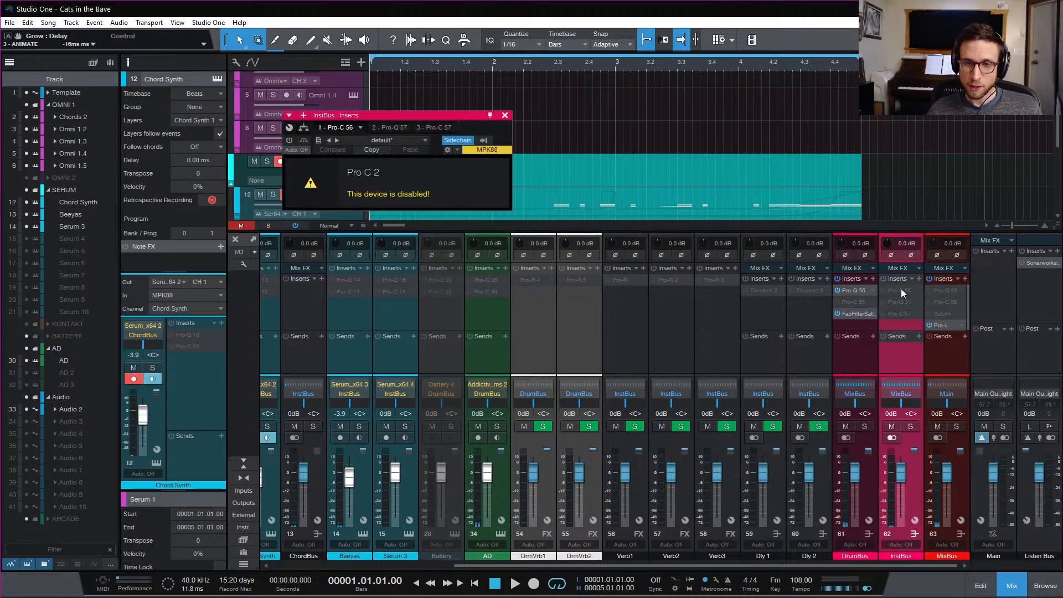
{"action": "left_click", "coordinate": [913, 313]}
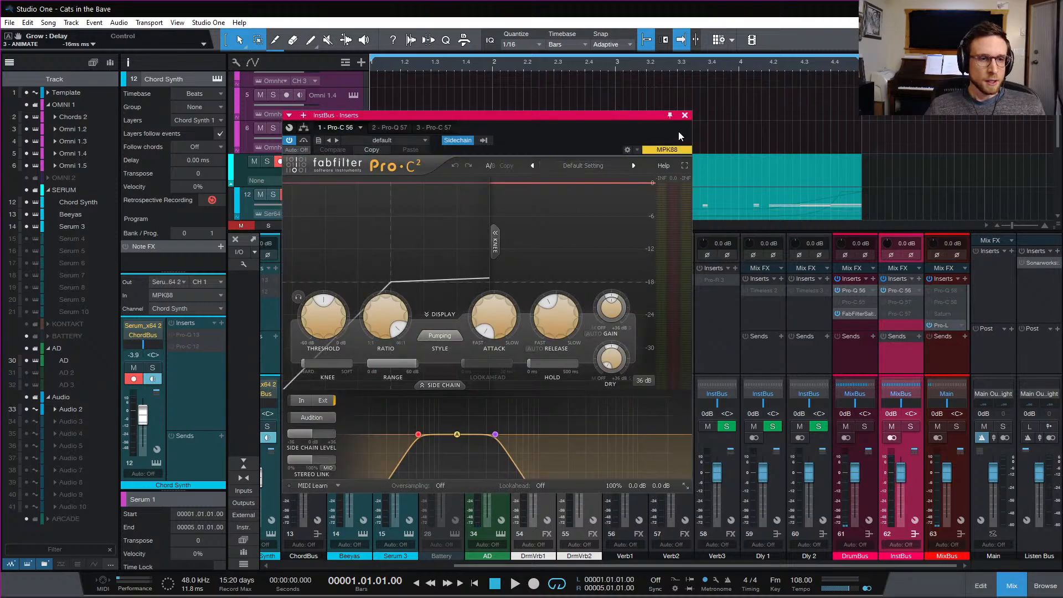
{"action": "left_click", "coordinate": [685, 115]}
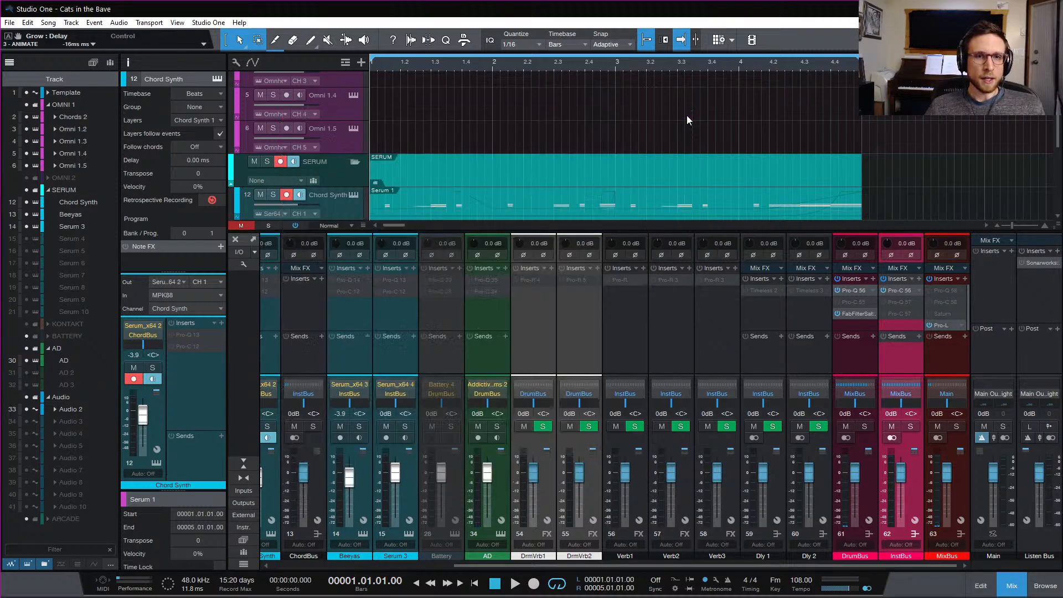
Reopen the InstBus Pro-C 2 compressor and move its window clear of the AD channel in the mixer
{"action": "left_click", "coordinate": [899, 290]}
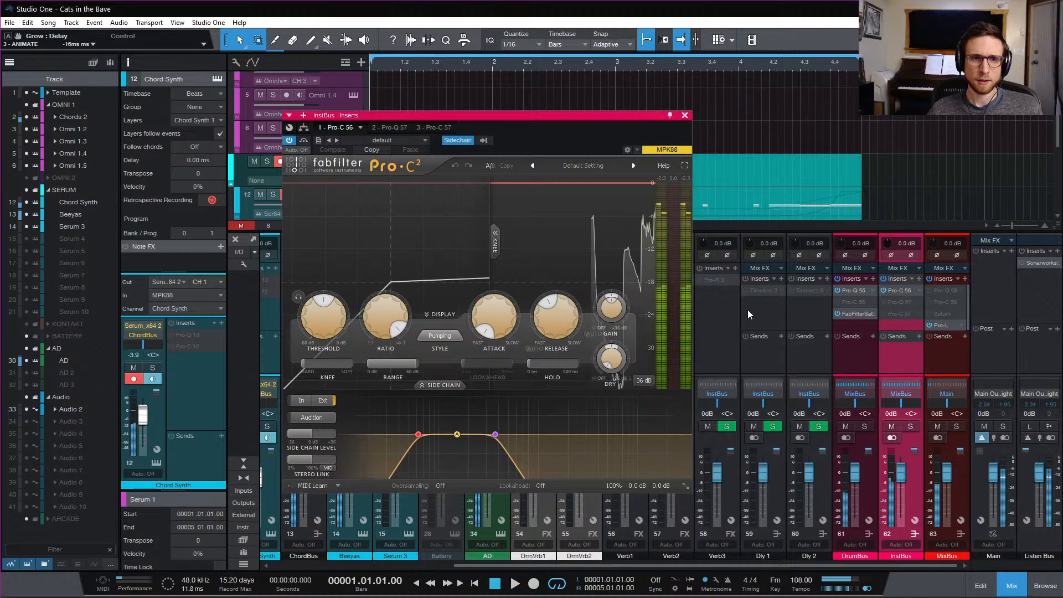
{"action": "left_click_drag", "start_coordinate": [613, 114], "coordinate": [889, 400]}
{"action": "scroll", "coordinate": [580, 381], "scroll_direction": "left", "scroll_amount": 3}
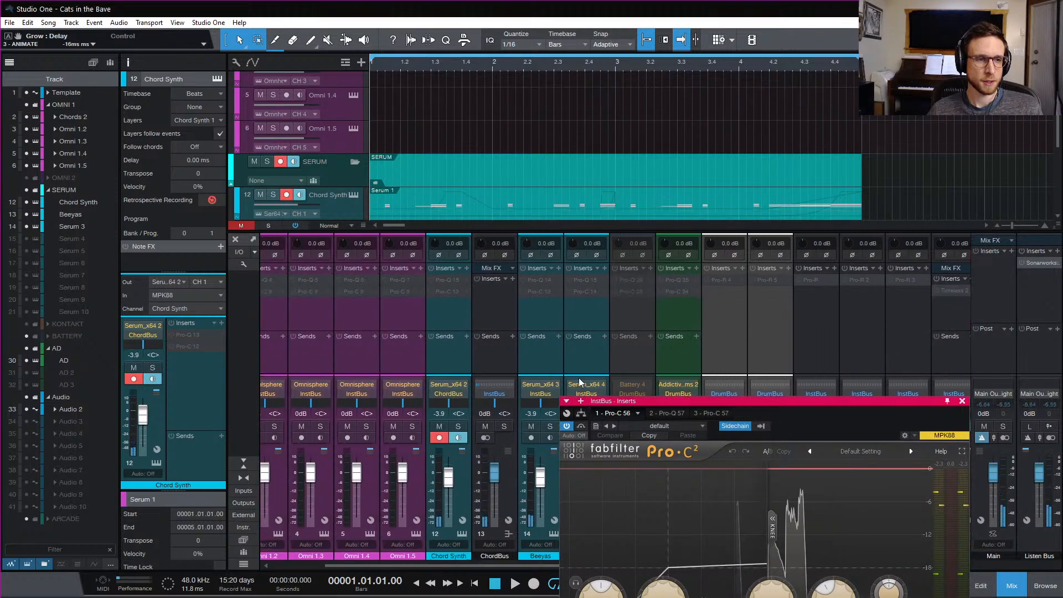
{"action": "scroll", "coordinate": [556, 354], "scroll_direction": "right", "scroll_amount": 4}
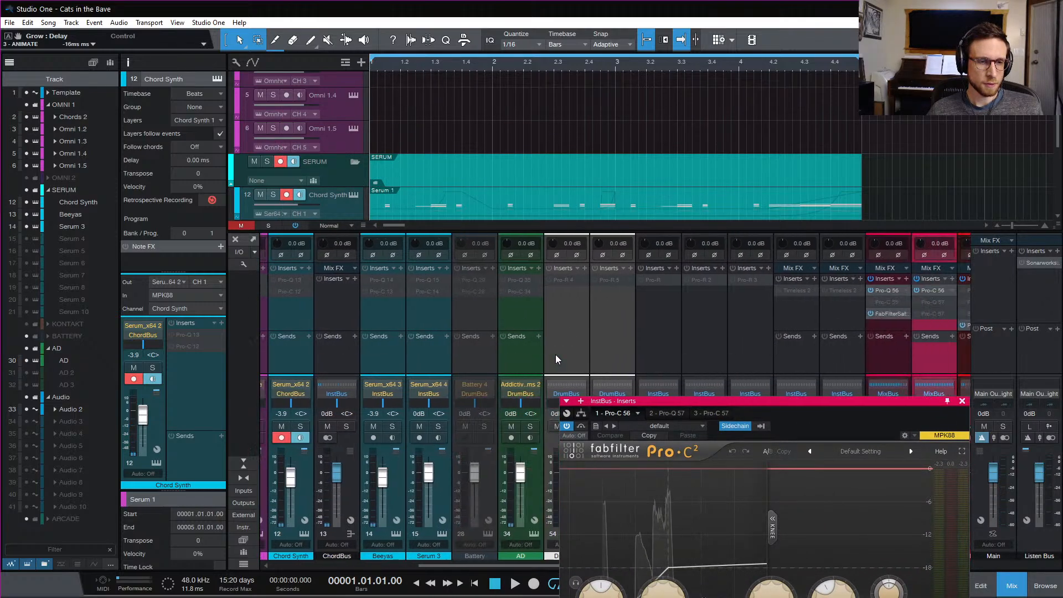
{"action": "scroll", "coordinate": [556, 355], "scroll_direction": "right", "scroll_amount": 1}
{"action": "left_click_drag", "start_coordinate": [697, 403], "coordinate": [849, 321]}
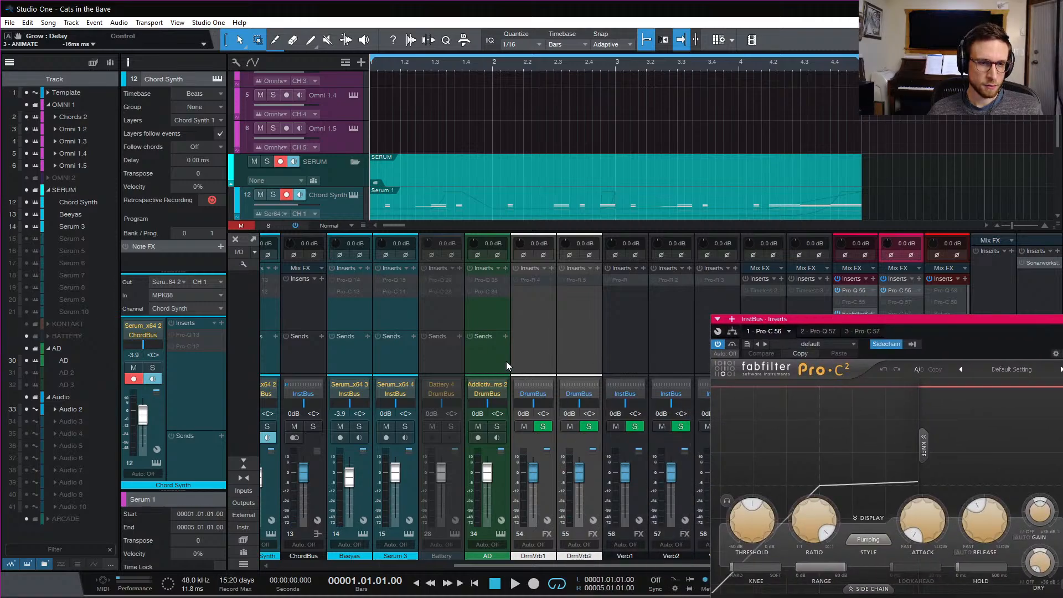
Add a send from the AD channel to the stereo side chain of the InstBus Pro-C 56 compressor
{"action": "left_click", "coordinate": [483, 357]}
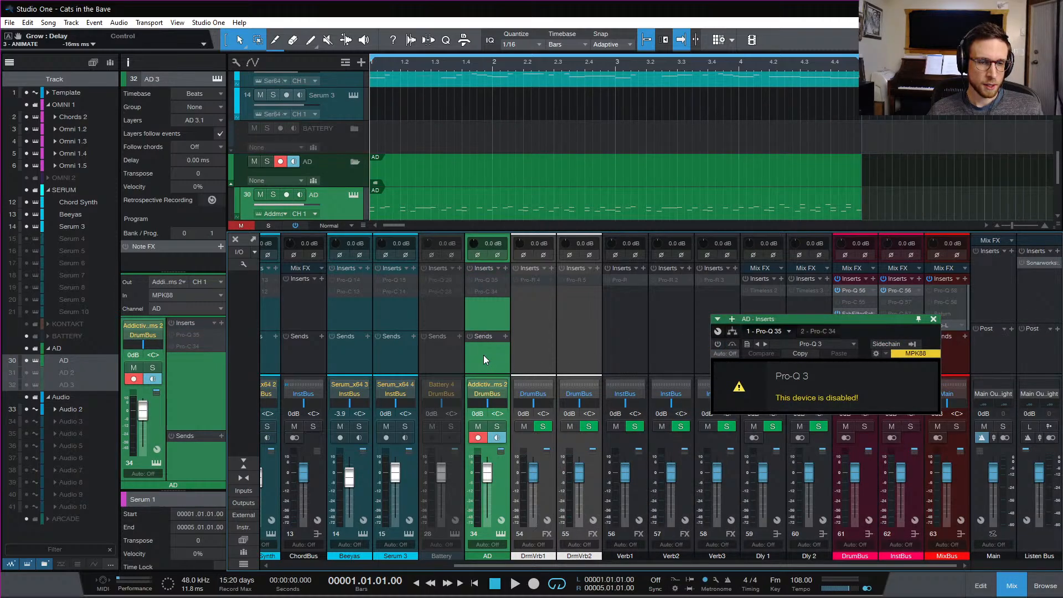
{"action": "left_click", "coordinate": [505, 336]}
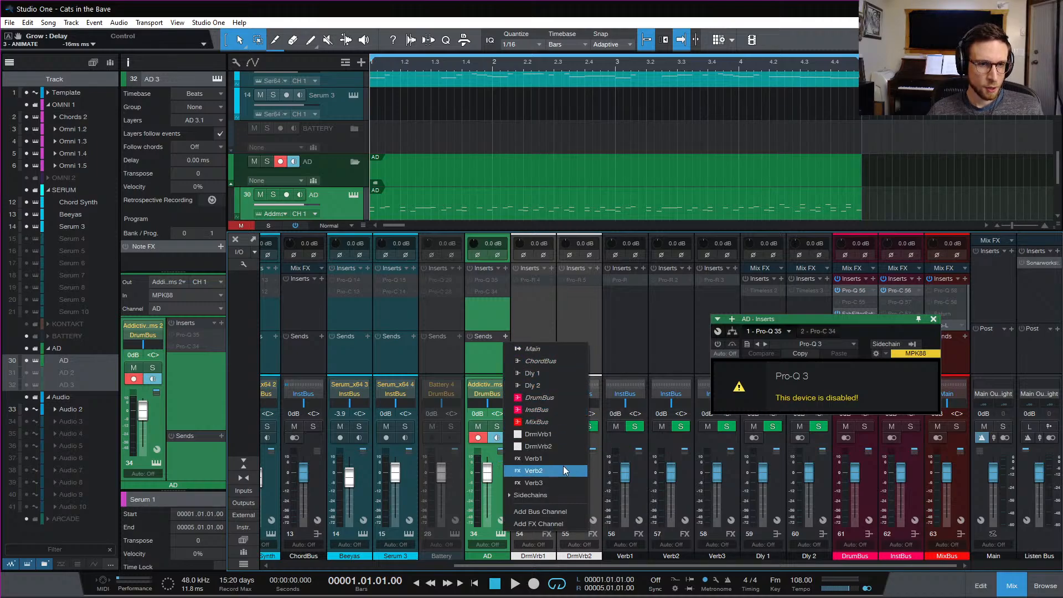
{"action": "left_click", "coordinate": [557, 495]}
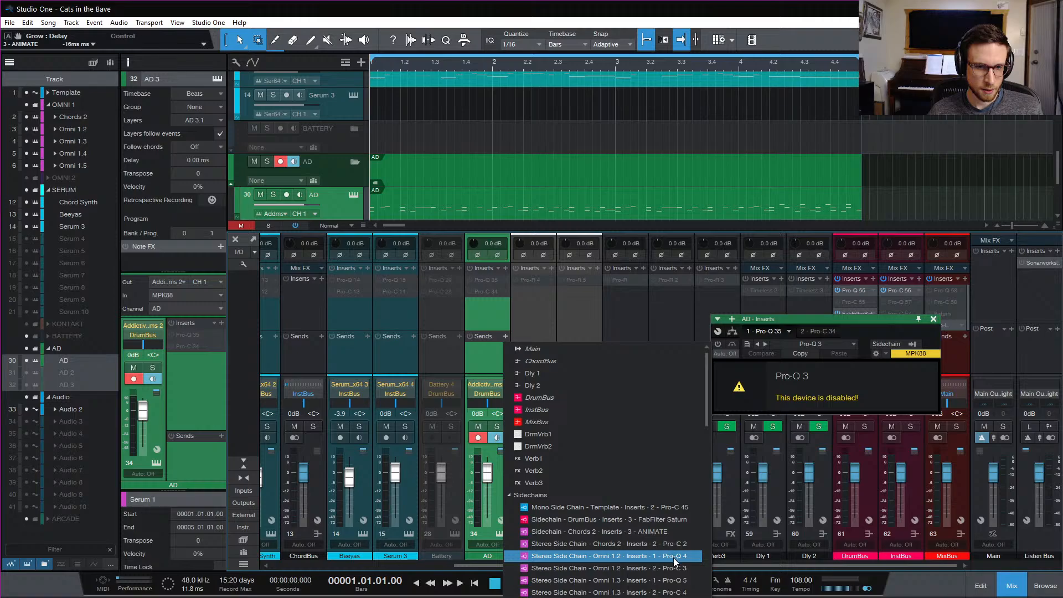
{"action": "scroll", "coordinate": [673, 558], "scroll_direction": "down", "scroll_amount": 4}
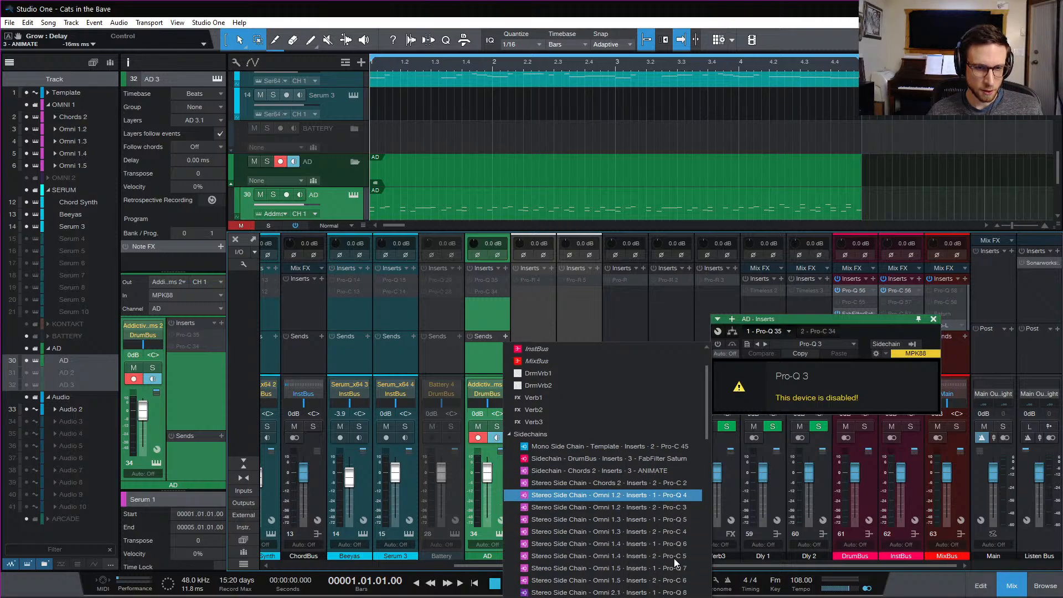
{"action": "scroll", "coordinate": [674, 558], "scroll_direction": "down", "scroll_amount": 12}
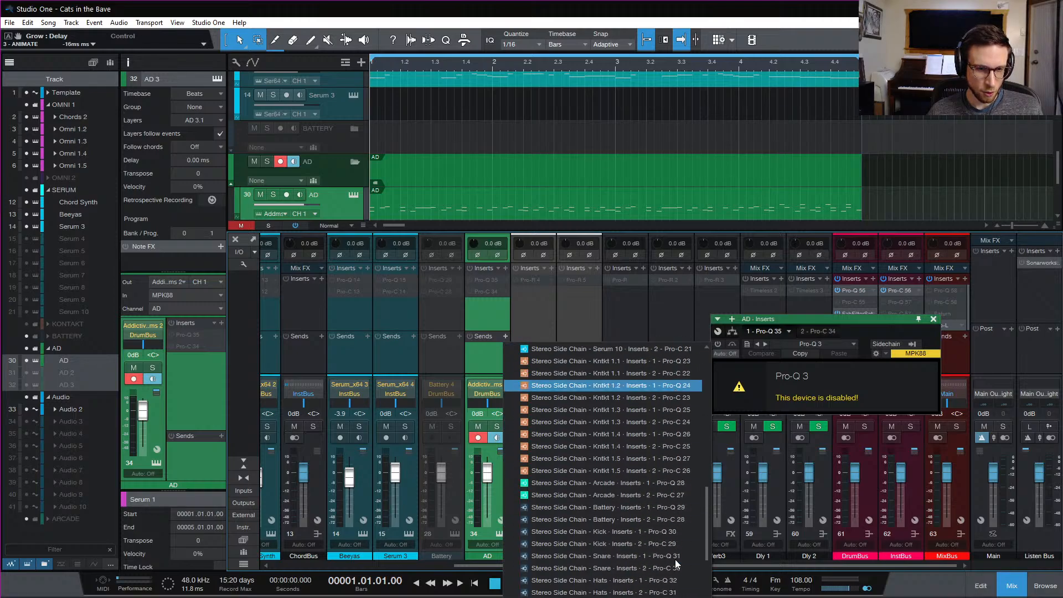
{"action": "scroll", "coordinate": [675, 560], "scroll_direction": "down", "scroll_amount": 7}
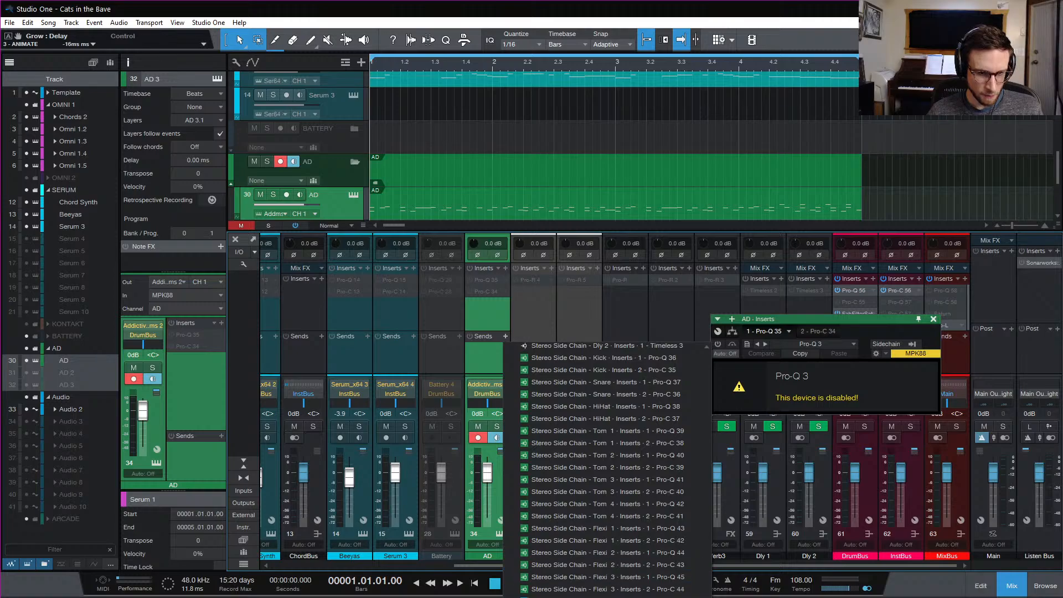
{"action": "left_click", "coordinate": [675, 560]}
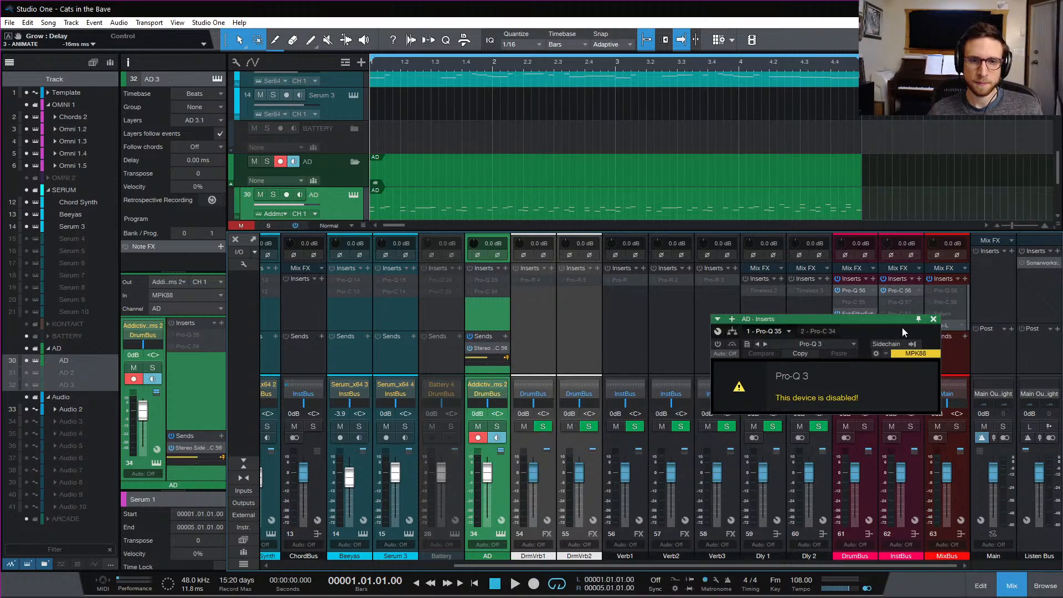
{"action": "left_click", "coordinate": [935, 320]}
During playback, narrow the InstBus Pro-C 2 side-chain filter by bringing its upper cutoff down close to the lower one
{"action": "key", "text": "space"}
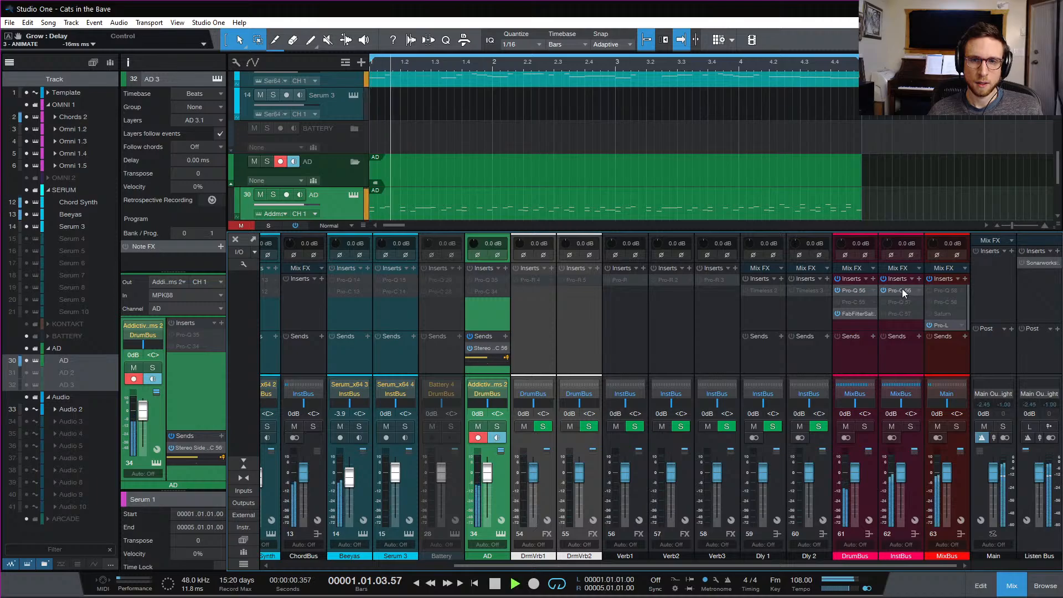
{"action": "left_click", "coordinate": [901, 290]}
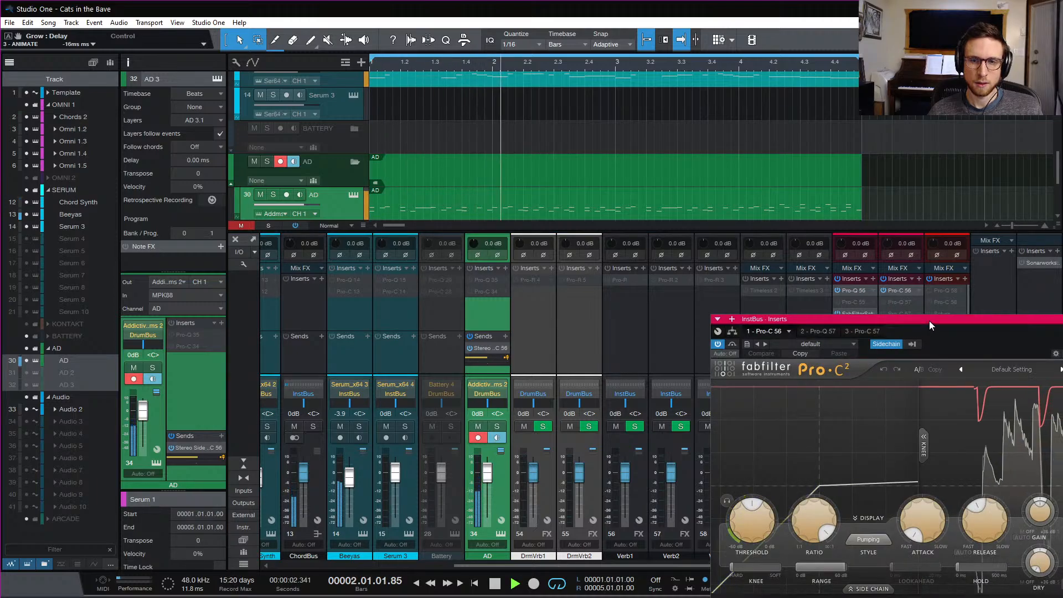
{"action": "left_click_drag", "start_coordinate": [929, 320], "coordinate": [723, 194]}
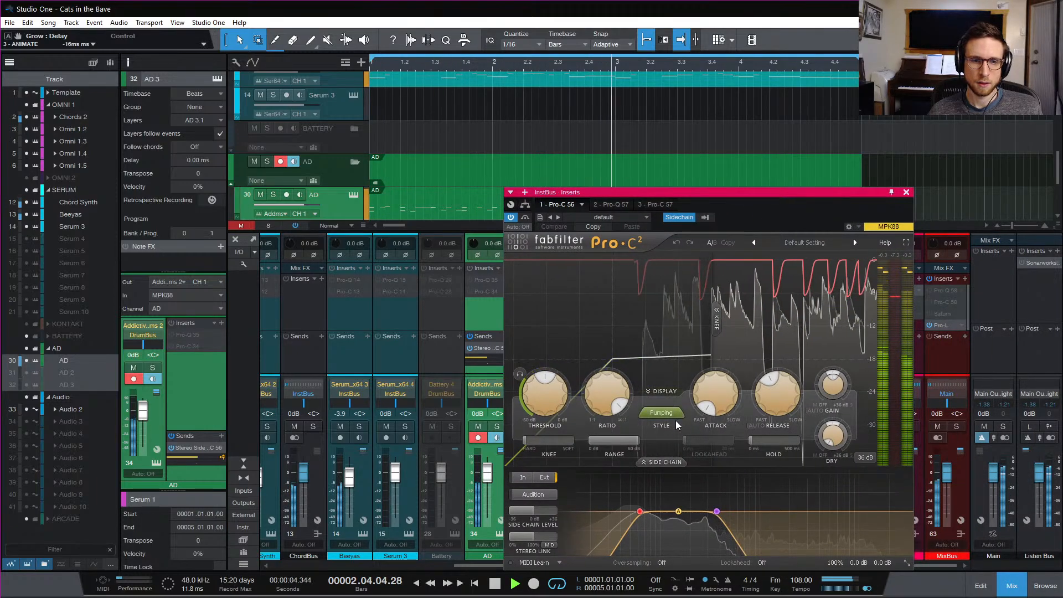
{"action": "left_click_drag", "start_coordinate": [718, 512], "coordinate": [656, 511]}
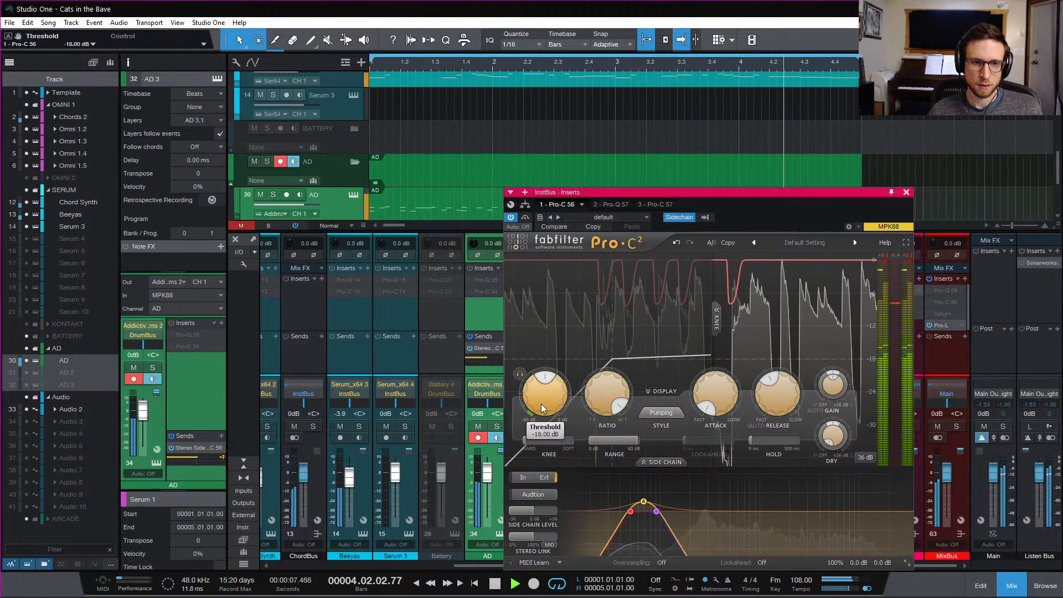
Raise the InstBus Pro-C 2 threshold to -13.81 dB, close the compressor and stop playback
{"action": "left_click_drag", "start_coordinate": [541, 404], "coordinate": [540, 390]}
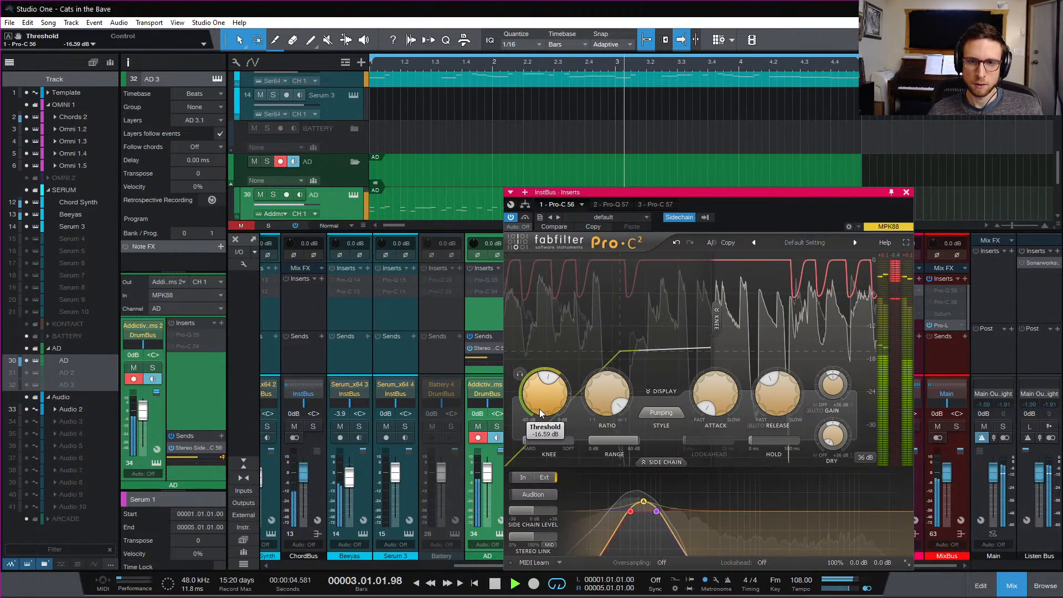
{"action": "left_click_drag", "start_coordinate": [539, 409], "coordinate": [539, 394]}
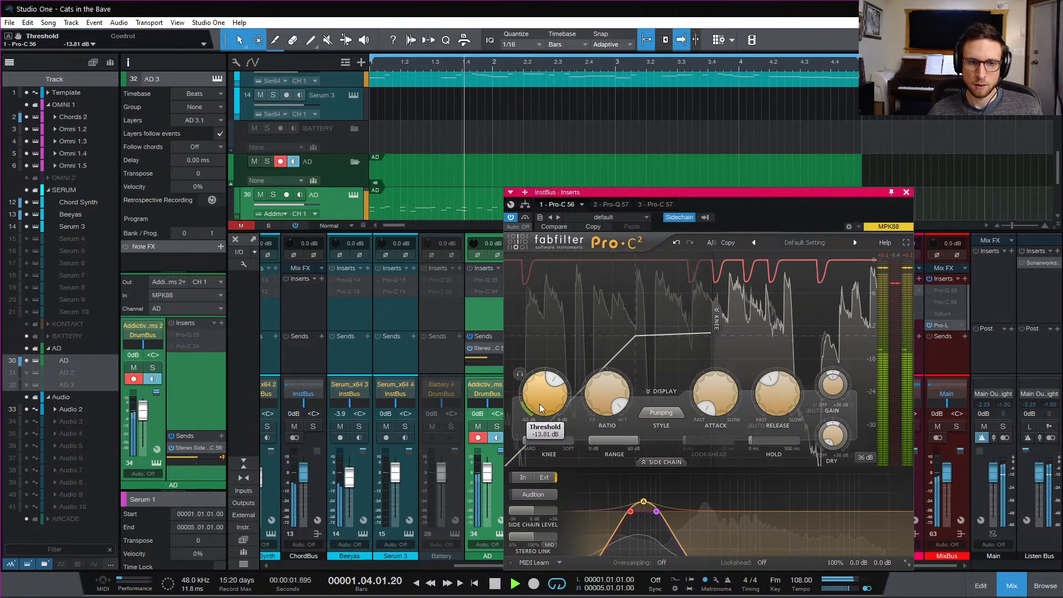
{"action": "left_click", "coordinate": [906, 193]}
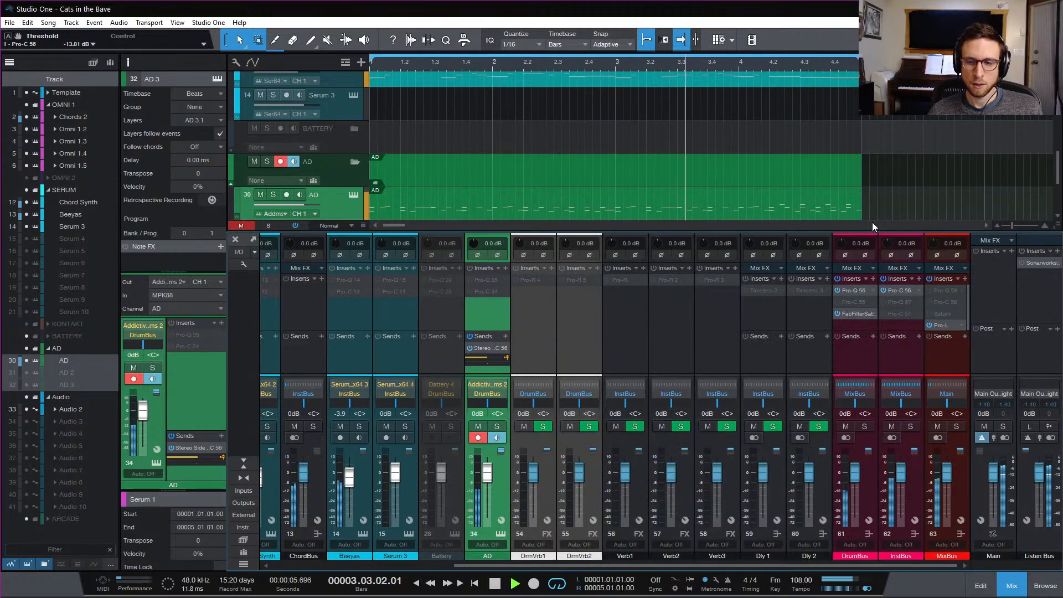
{"action": "key", "text": "space"}
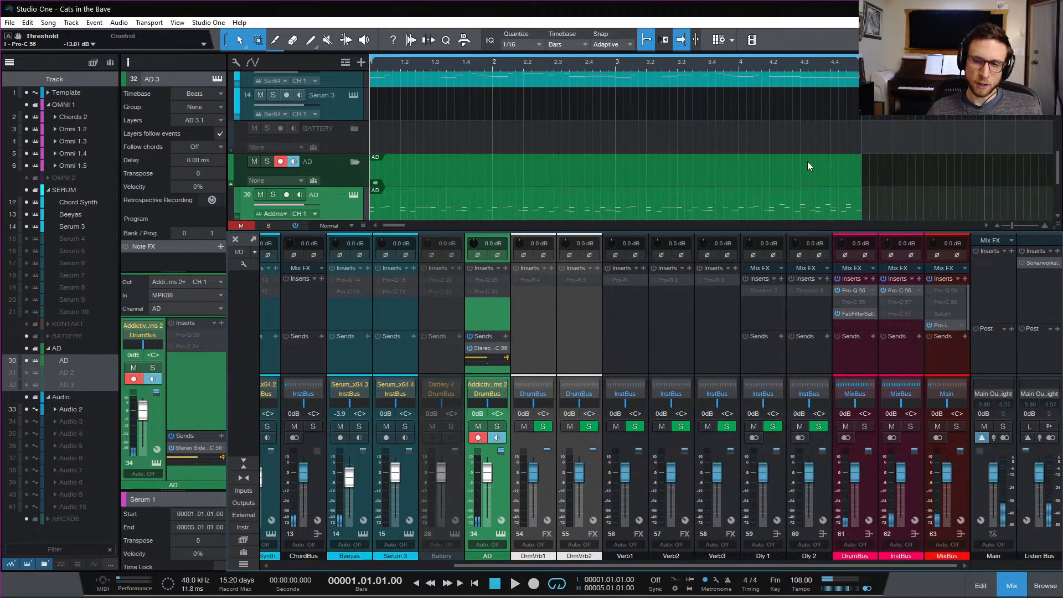
Save the song and hide the mixer to show the arrangement at full height
{"action": "scroll", "coordinate": [631, 119], "scroll_direction": "up", "scroll_amount": 10}
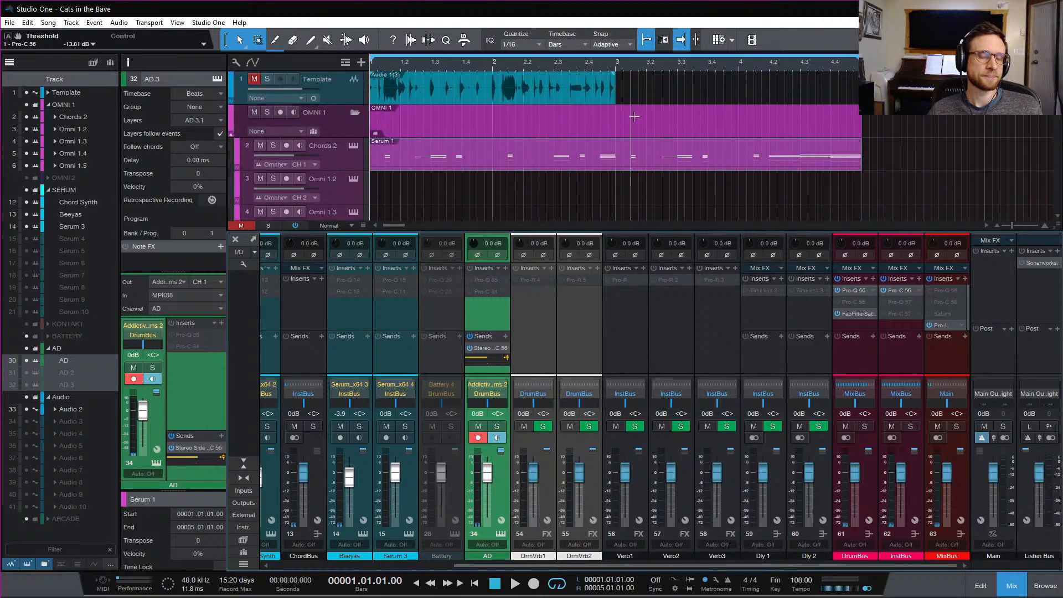
{"action": "key", "text": "ctrl+s"}
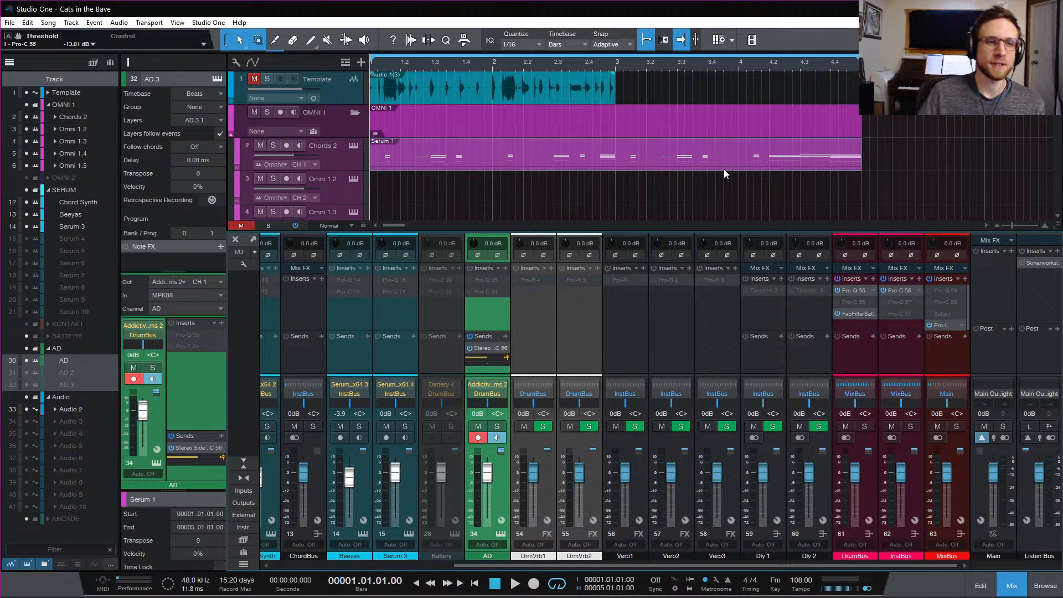
{"action": "scroll", "coordinate": [723, 168], "scroll_direction": "down", "scroll_amount": 15}
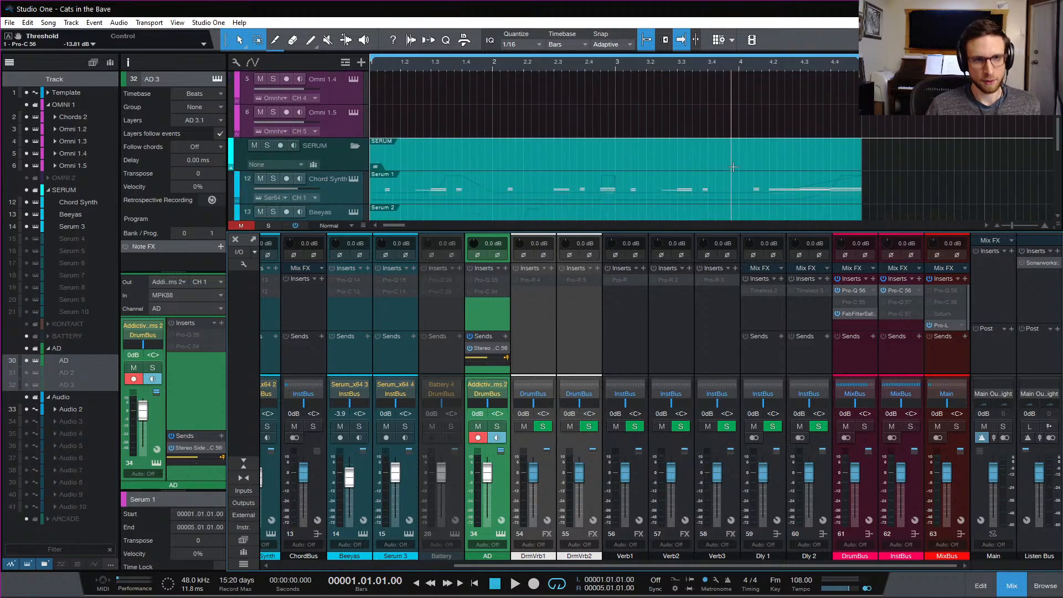
{"action": "left_click", "coordinate": [1009, 586]}
{"action": "scroll", "coordinate": [752, 372], "scroll_direction": "up", "scroll_amount": 15}
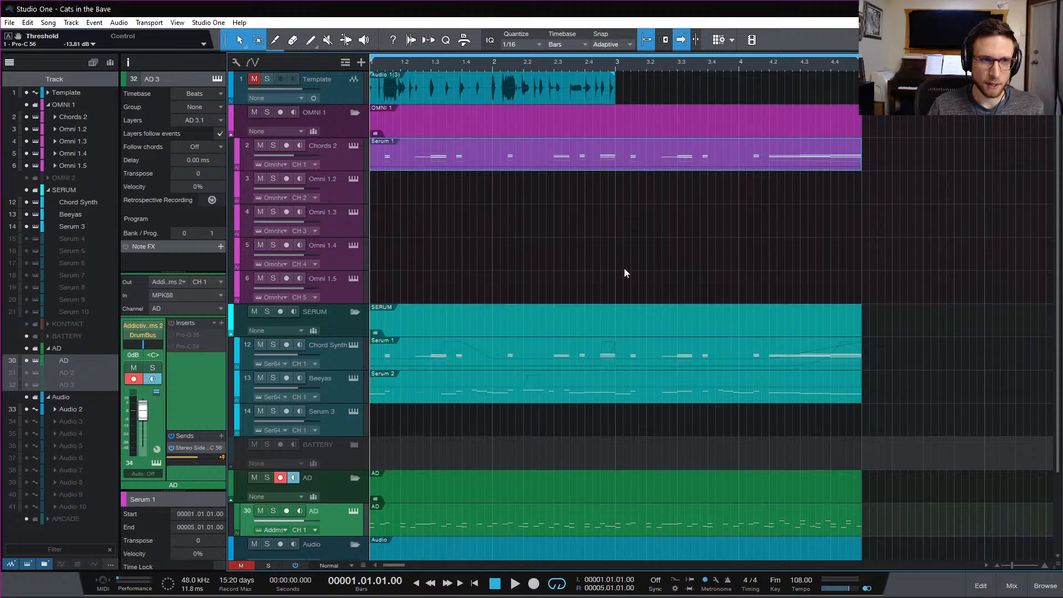
Deselect the Serum 1 event, save the song and place the playhead at the start of bar 1
{"action": "left_click", "coordinate": [720, 256]}
{"action": "key", "text": "ctrl+s"}
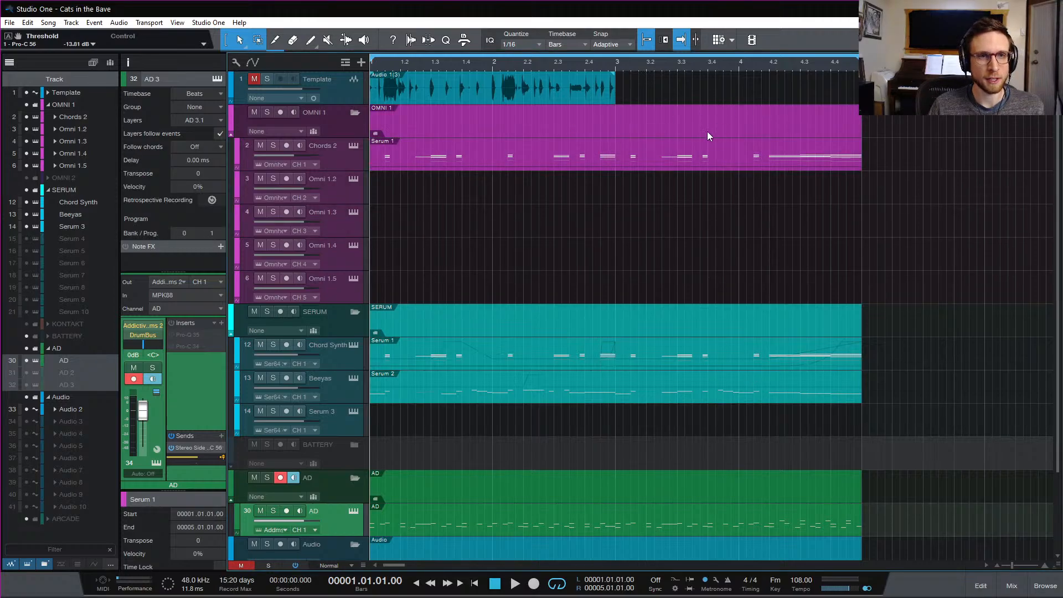
{"action": "left_click", "coordinate": [616, 68]}
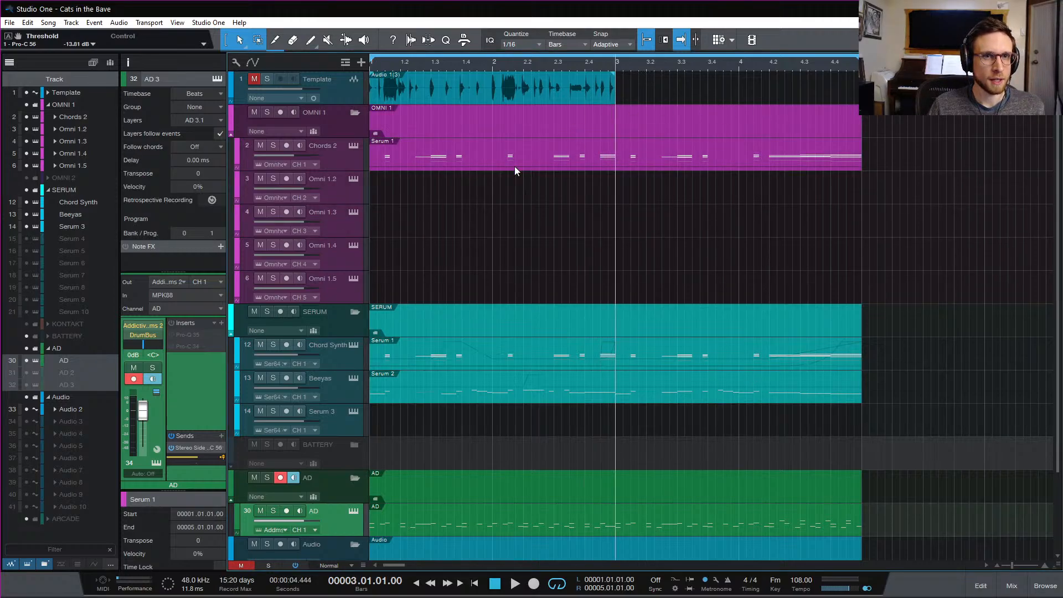
{"action": "left_click", "coordinate": [371, 71]}
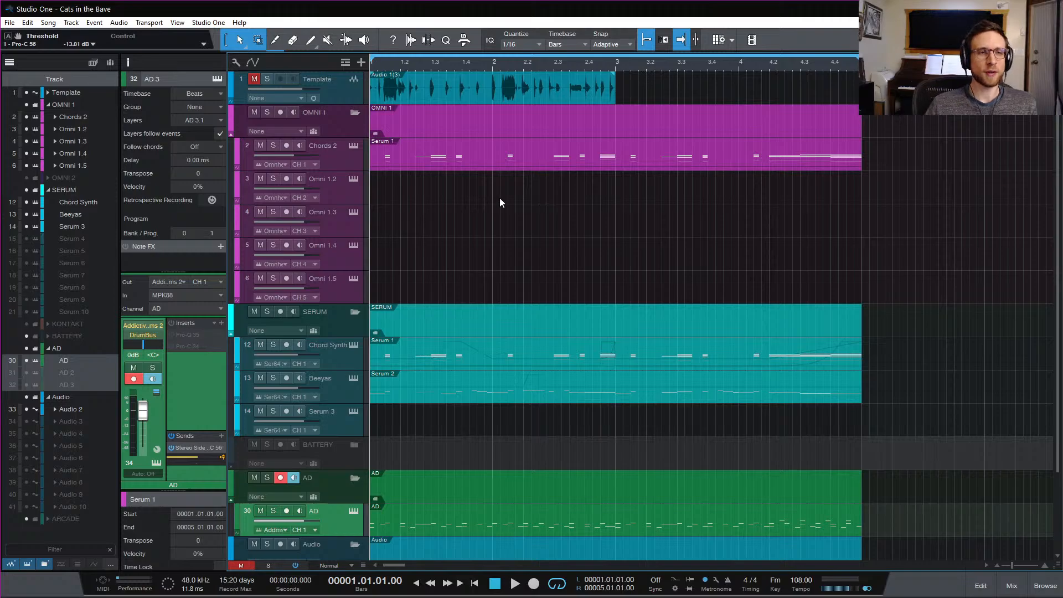
Play the arrangement from bar 1 into bar 4 to check the mix, with the Serum, AD and Audio tracks in view
{"action": "scroll", "coordinate": [551, 245], "scroll_direction": "down", "scroll_amount": 3}
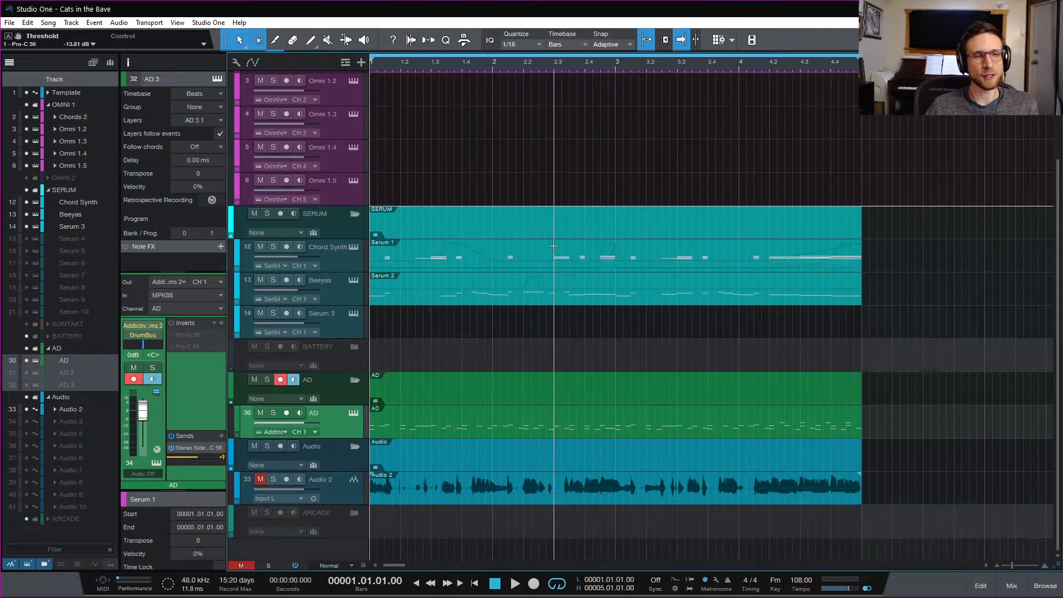
{"action": "scroll", "coordinate": [550, 206], "scroll_direction": "up", "scroll_amount": 3}
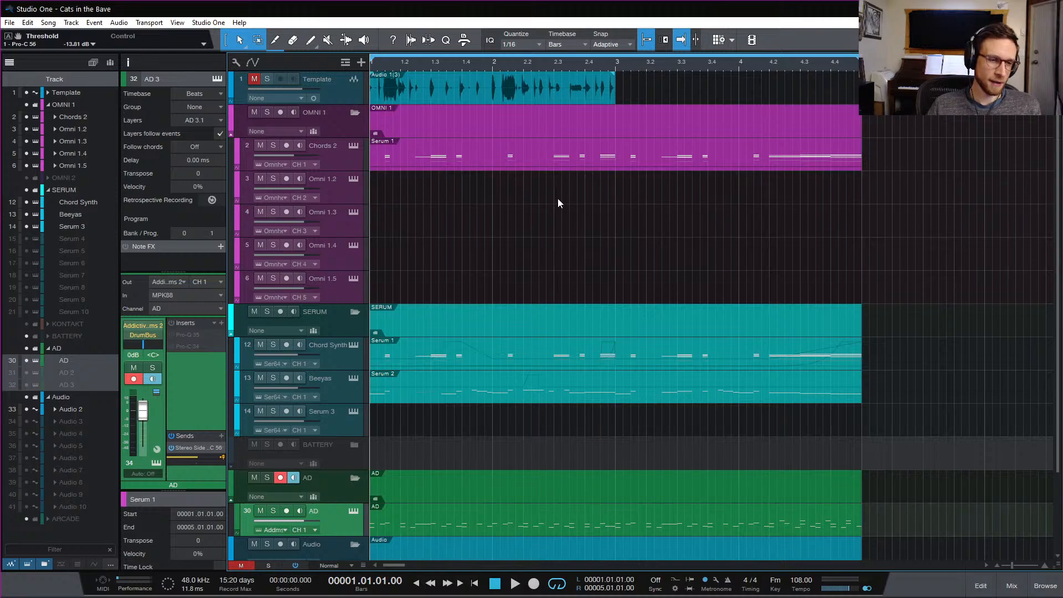
{"action": "scroll", "coordinate": [557, 198], "scroll_direction": "down", "scroll_amount": 3}
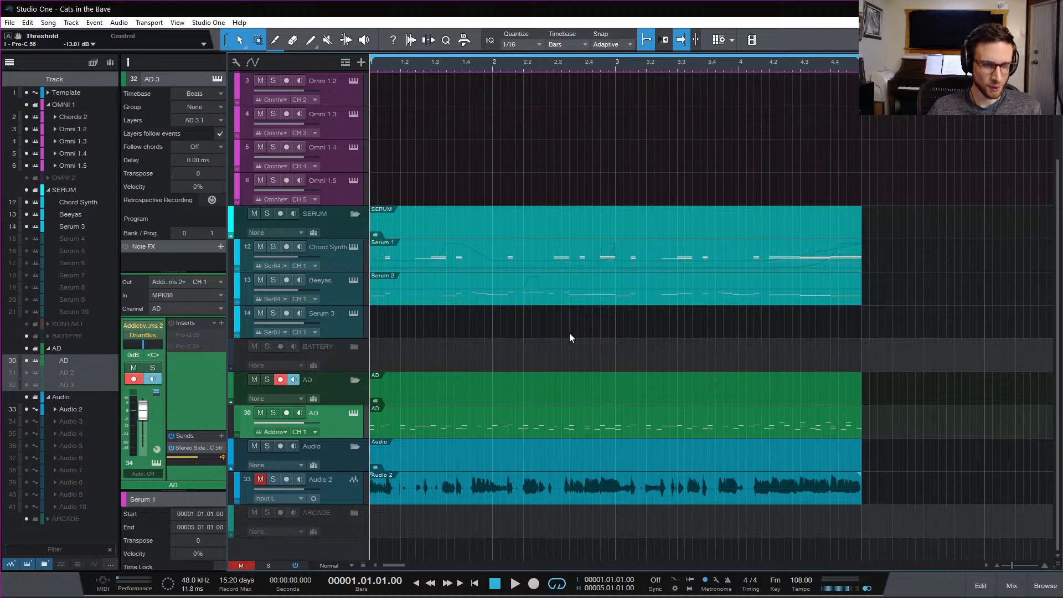
{"action": "key", "text": "space"}
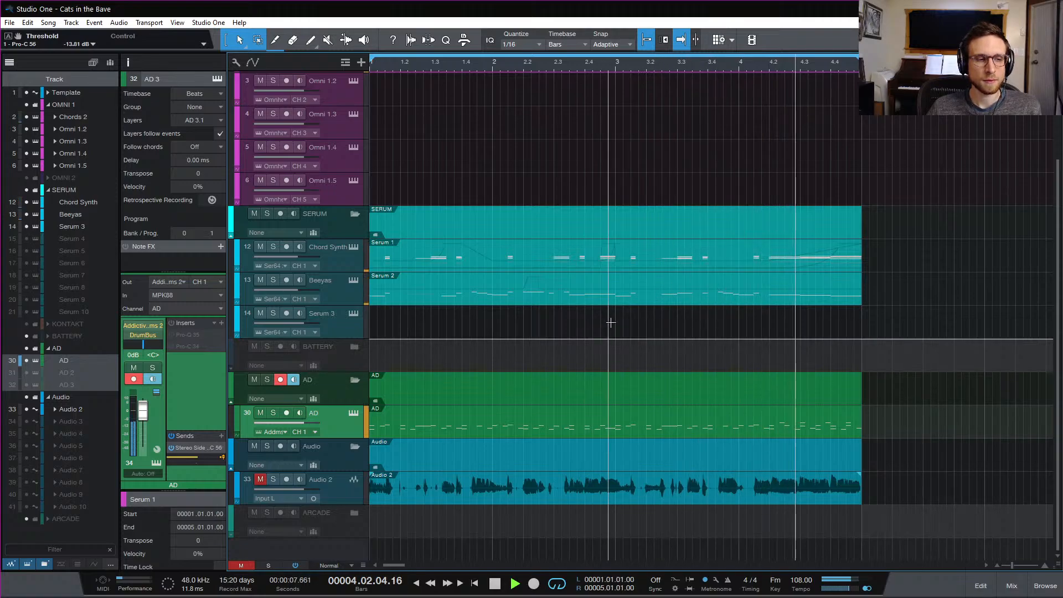
{"action": "key", "text": "space"}
Show the mixer and review the synth, AD and bus channels and their inserts and sends
{"action": "left_click", "coordinate": [1012, 587]}
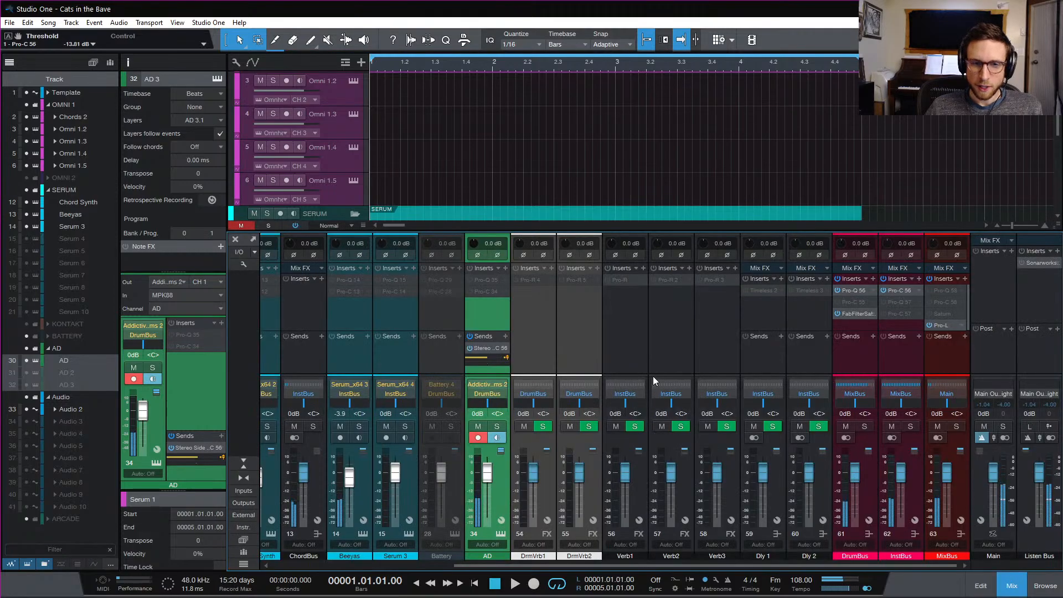
{"action": "left_click", "coordinate": [497, 310]}
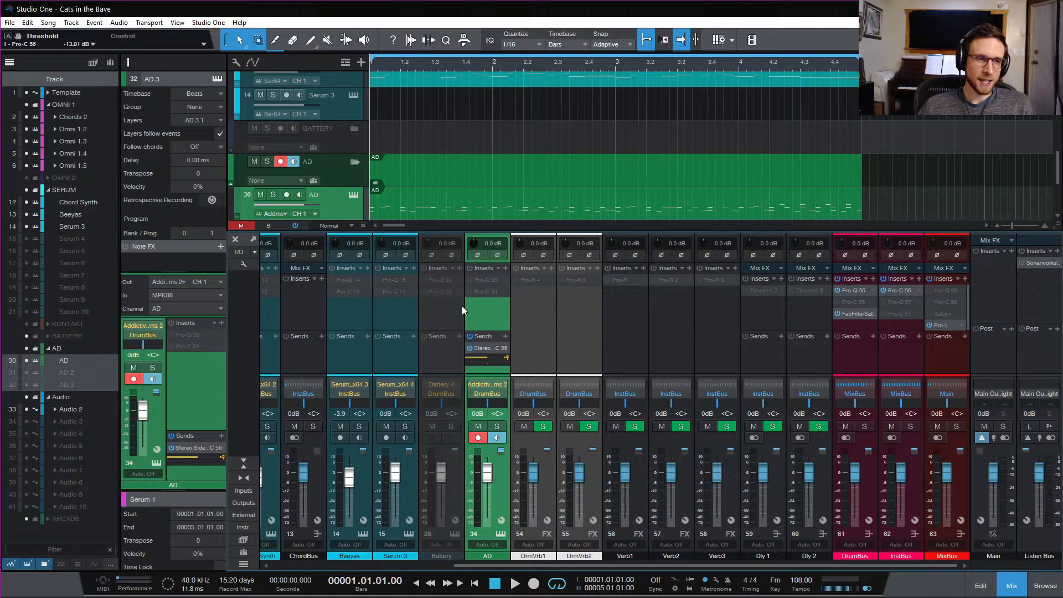
{"action": "scroll", "coordinate": [462, 308], "scroll_direction": "left", "scroll_amount": 5}
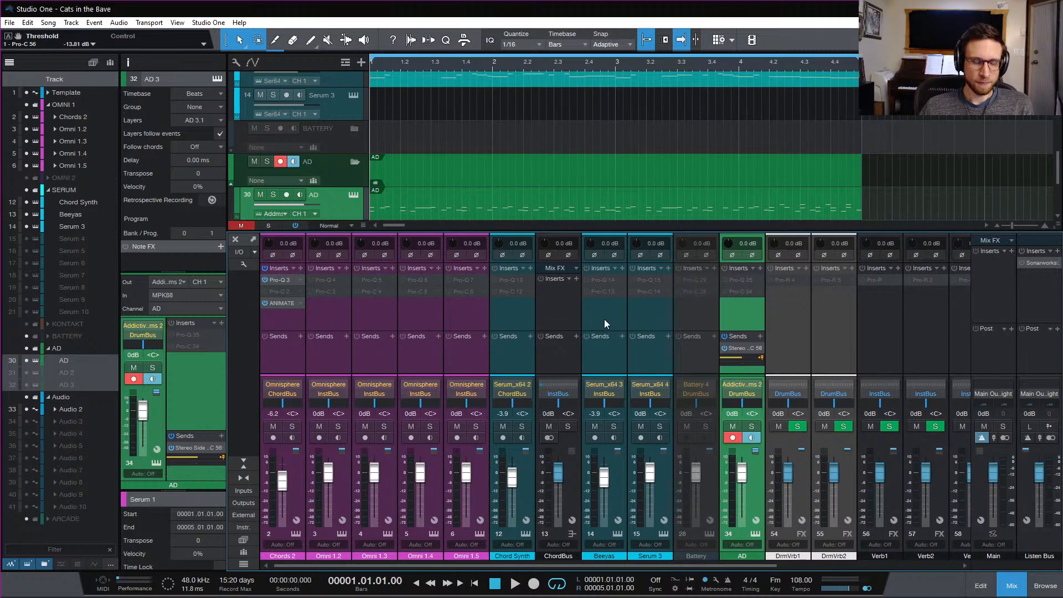
{"action": "scroll", "coordinate": [604, 323], "scroll_direction": "right", "scroll_amount": 5}
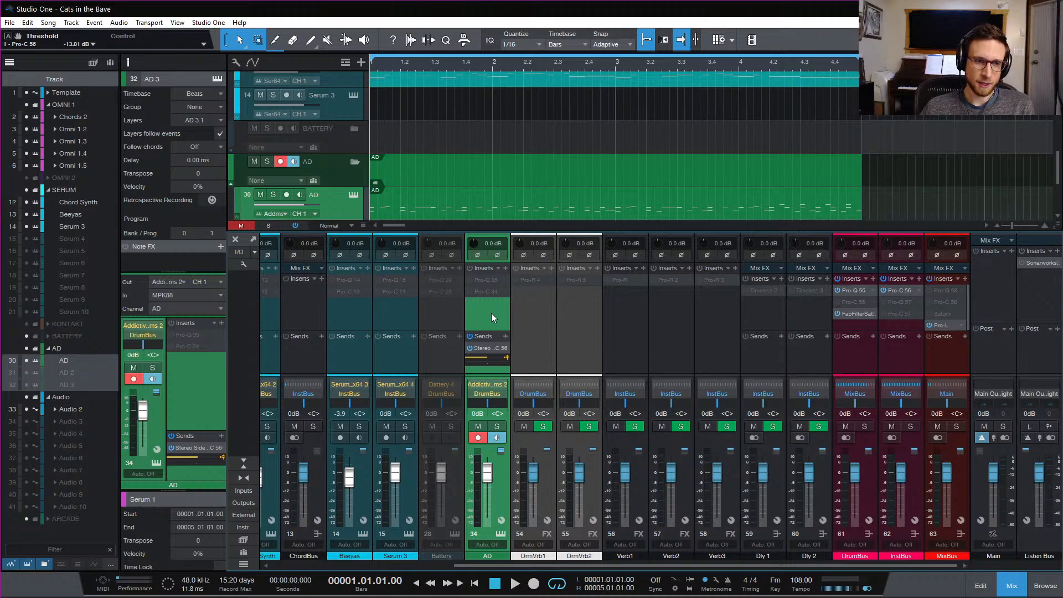
{"action": "scroll", "coordinate": [491, 314], "scroll_direction": "left", "scroll_amount": 5}
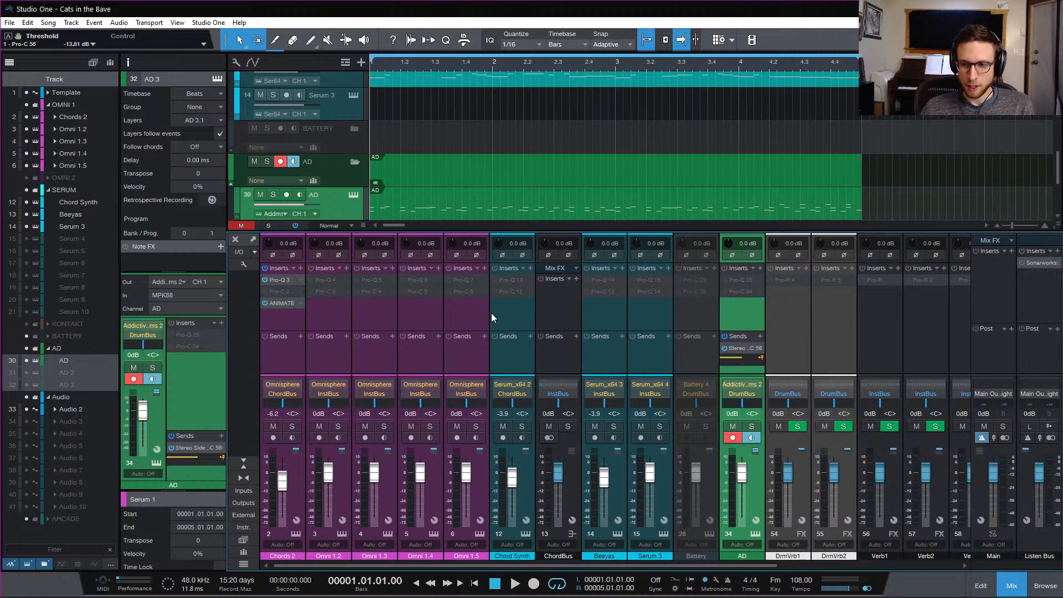
{"action": "scroll", "coordinate": [491, 313], "scroll_direction": "right", "scroll_amount": 3}
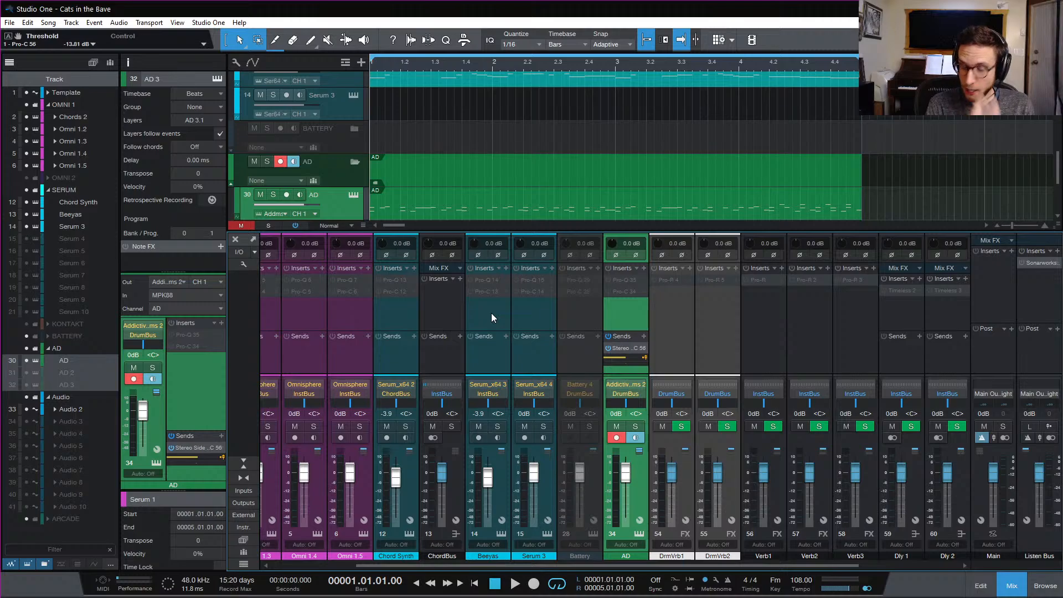
{"action": "scroll", "coordinate": [490, 313], "scroll_direction": "right", "scroll_amount": 3}
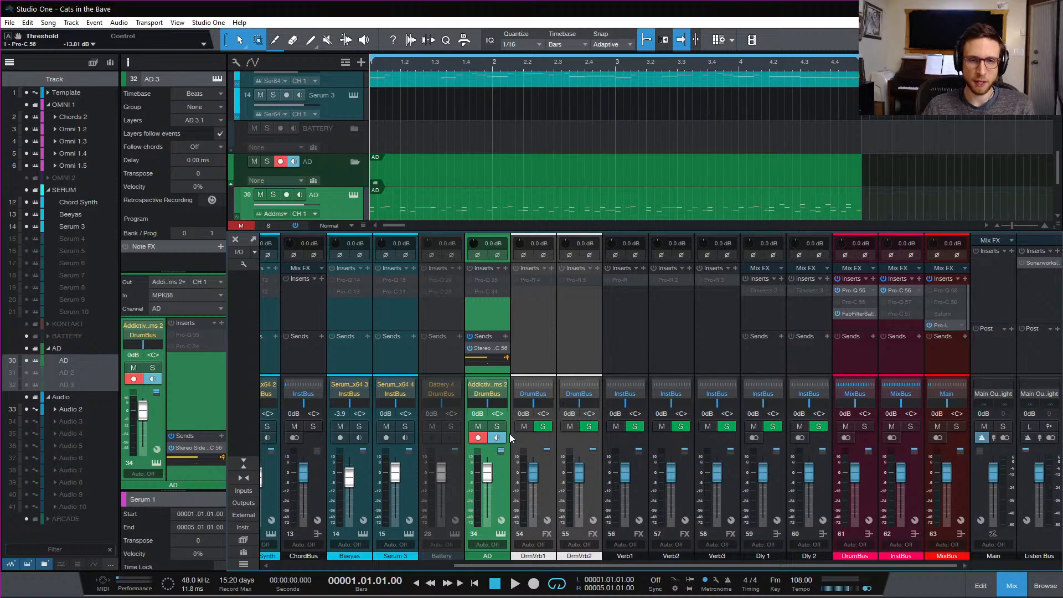
Set the snare level in the AD channel's Addictive Drums 2 to -0.65 dB, audition it and close the instrument
{"action": "left_click", "coordinate": [501, 534]}
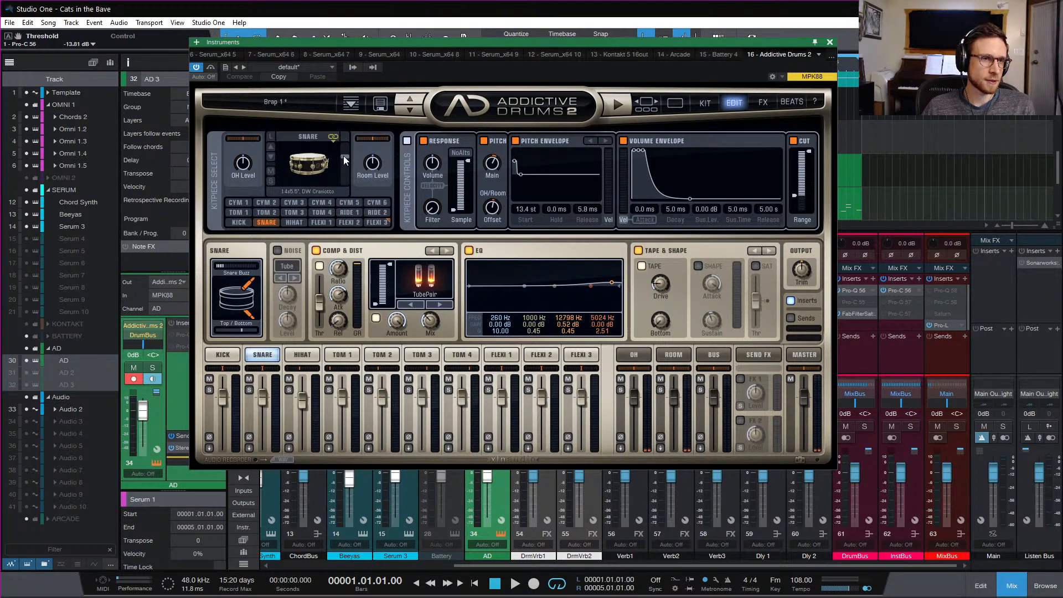
{"action": "left_click_drag", "start_coordinate": [344, 156], "coordinate": [344, 155]}
{"action": "key", "text": "space"}
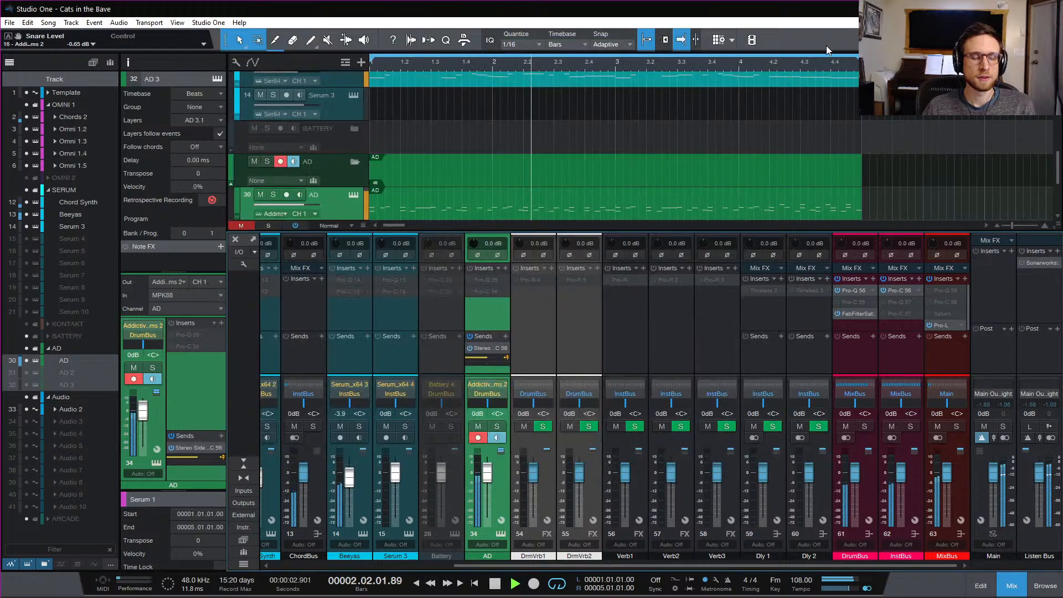
{"action": "left_click", "coordinate": [831, 42]}
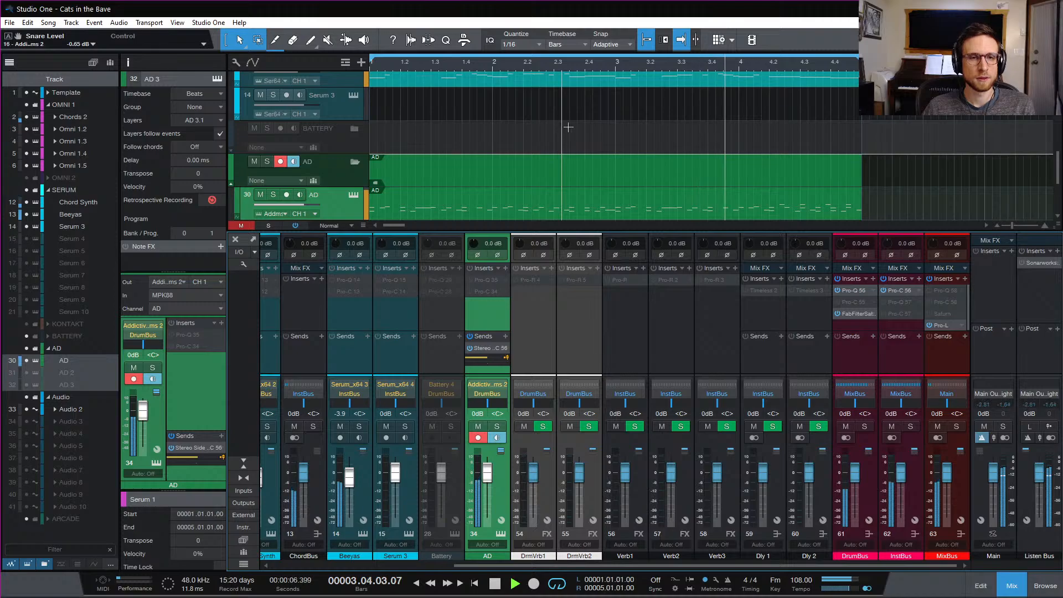
{"action": "key", "text": "space"}
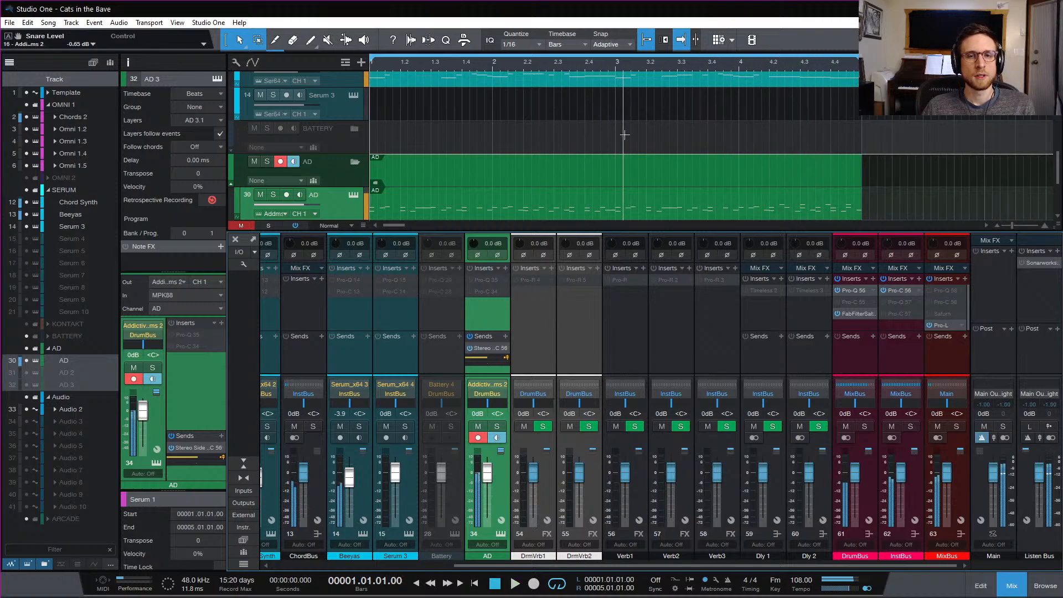
Open the AD drum part in the note editor, fit its four bars in view and play the opening beats
{"action": "scroll", "coordinate": [622, 148], "scroll_direction": "down", "scroll_amount": 2}
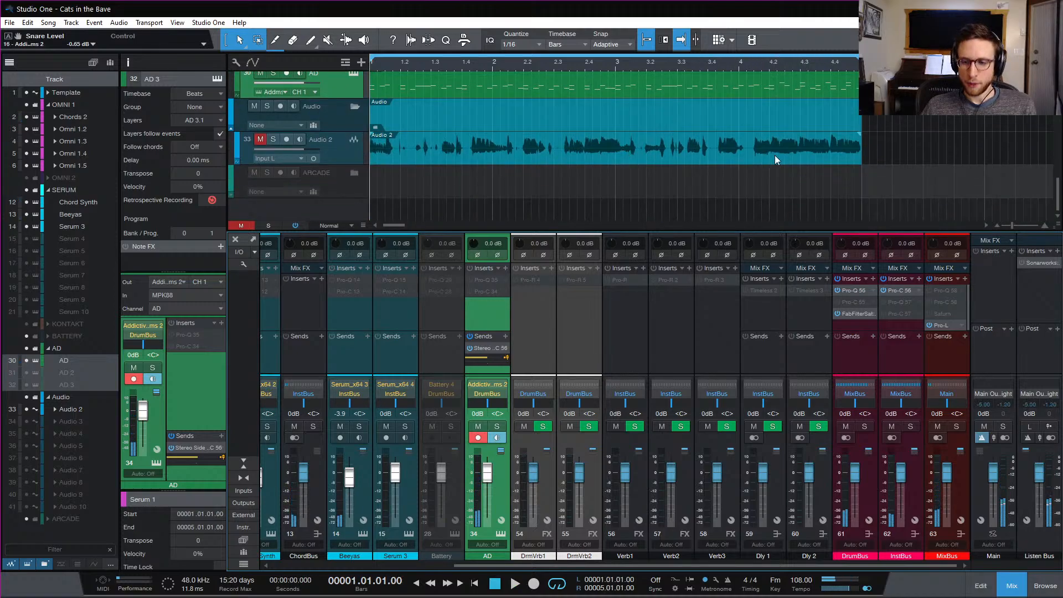
{"action": "scroll", "coordinate": [775, 159], "scroll_direction": "up", "scroll_amount": 1}
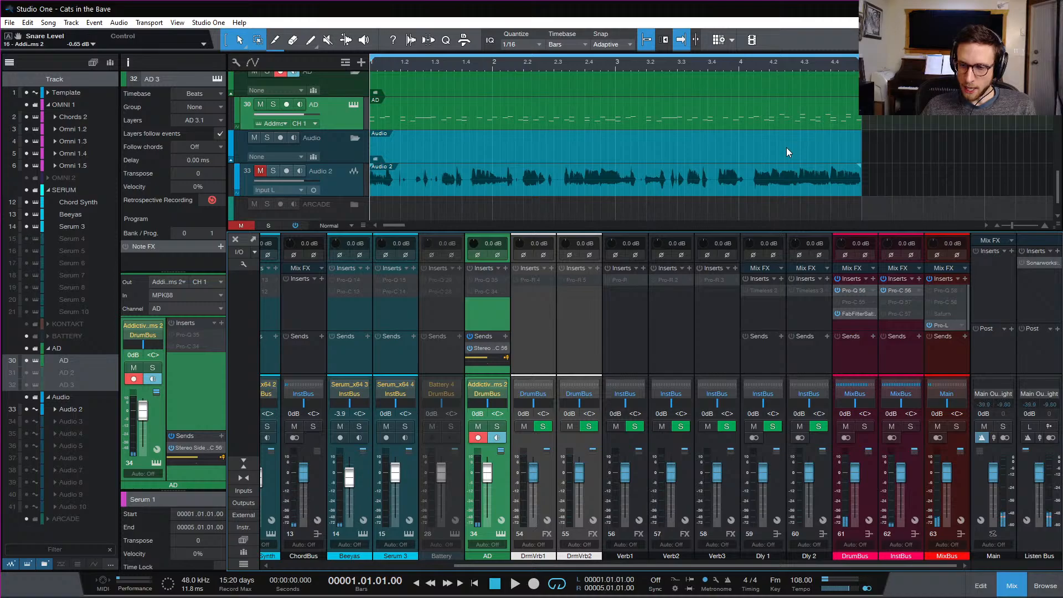
{"action": "scroll", "coordinate": [787, 148], "scroll_direction": "up", "scroll_amount": 1}
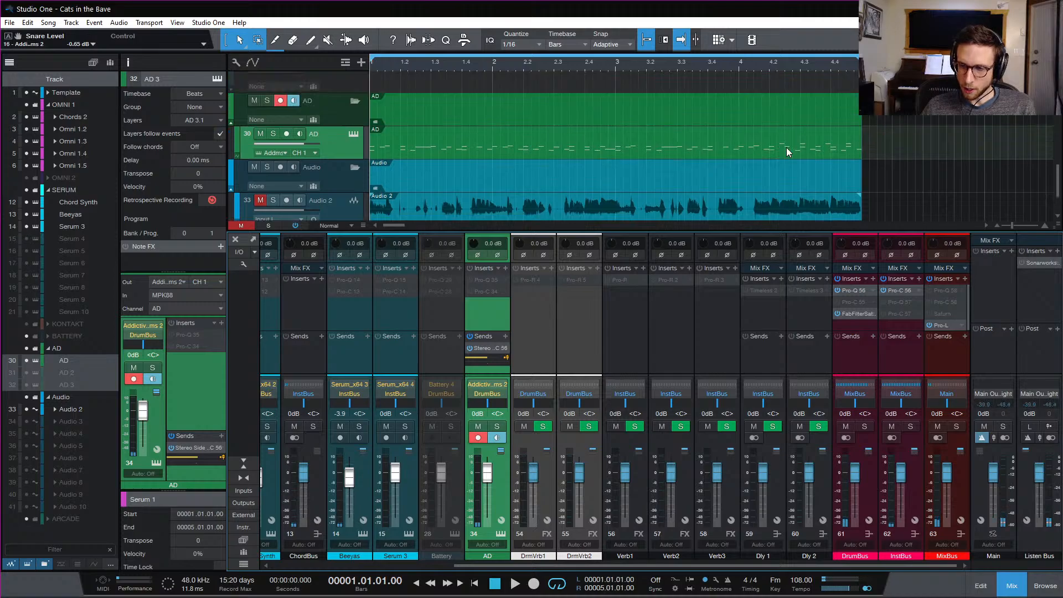
{"action": "double_click", "coordinate": [491, 157]}
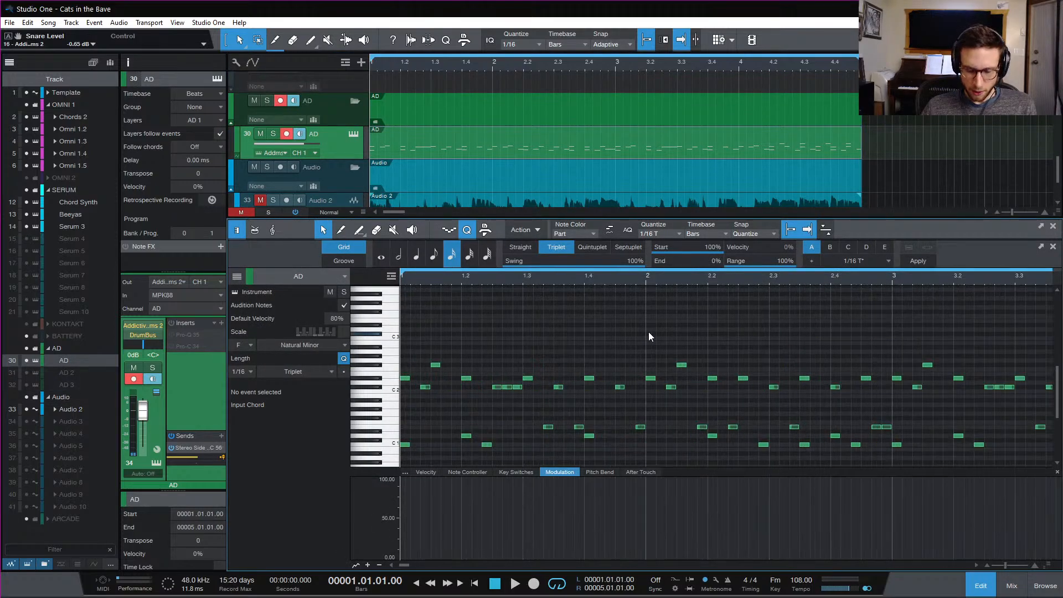
{"action": "scroll", "coordinate": [796, 306], "scroll_direction": "down", "scroll_amount": 3}
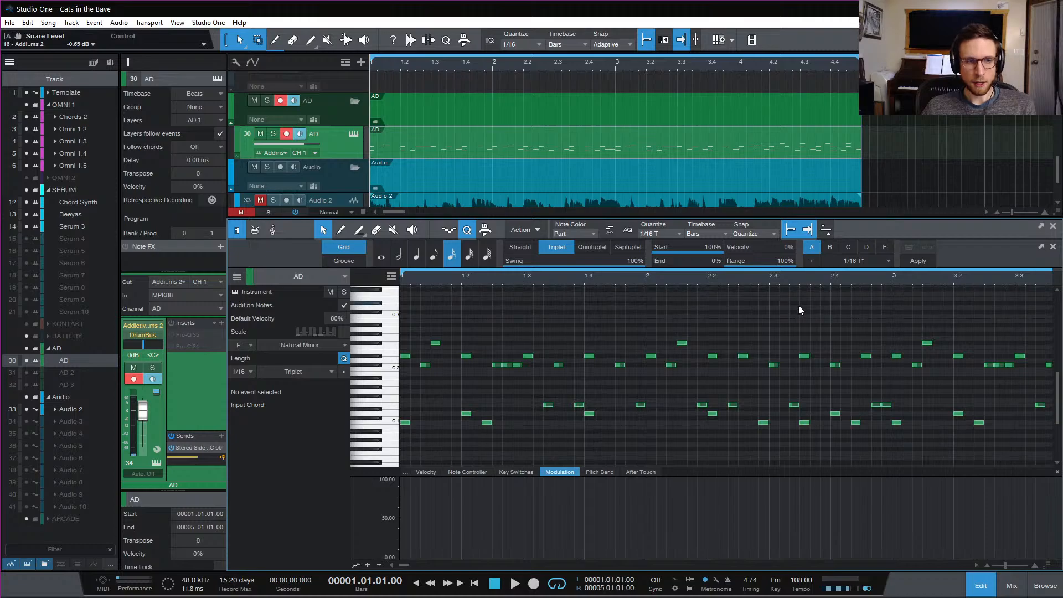
{"action": "key", "text": "w"}
{"action": "key", "text": "space"}
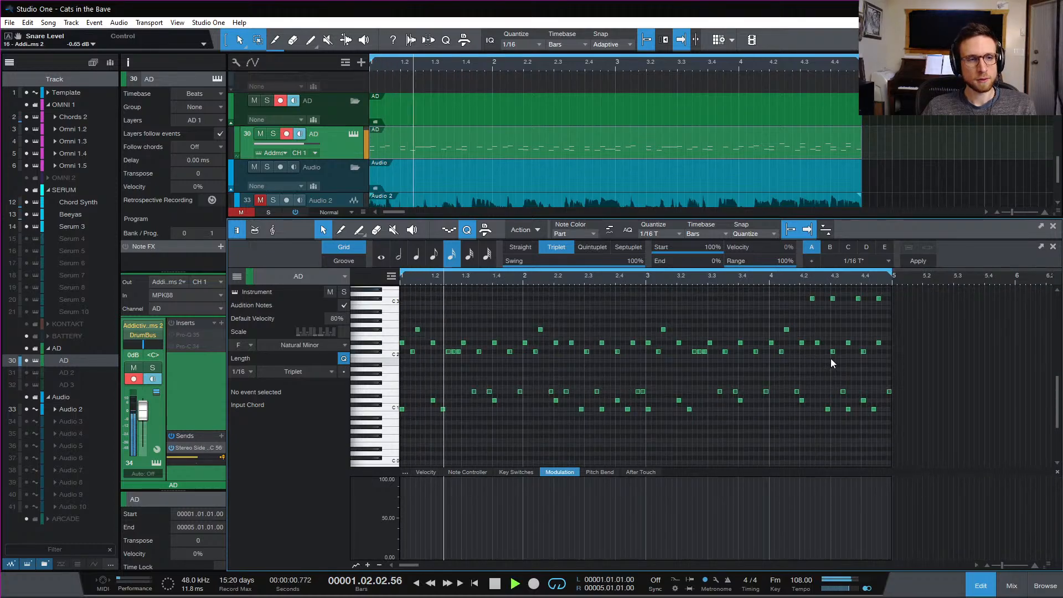
{"action": "key", "text": "space"}
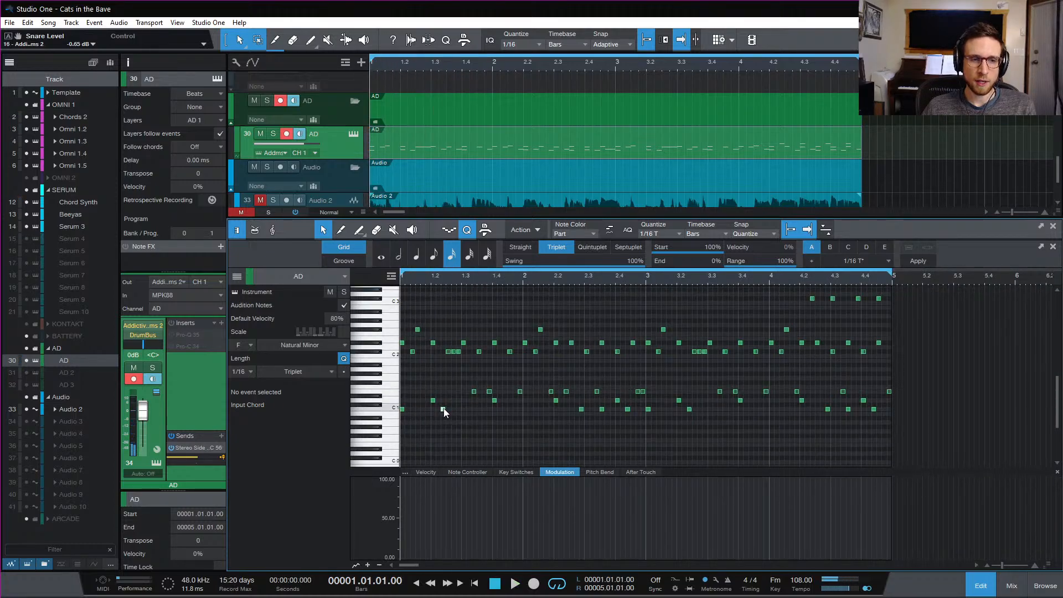
Delete the C1 note at 00001.02.02.33 from the AD drum part and audition the beginning of bar 1
{"action": "left_click", "coordinate": [443, 409]}
{"action": "key", "text": "space"}
{"action": "key", "text": "space"}
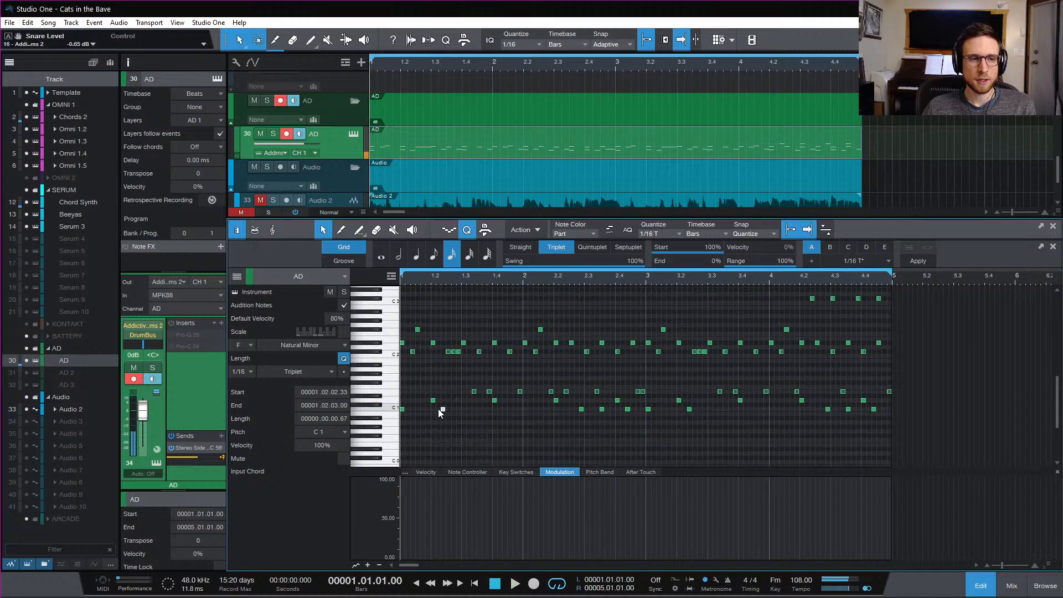
{"action": "key", "text": "space"}
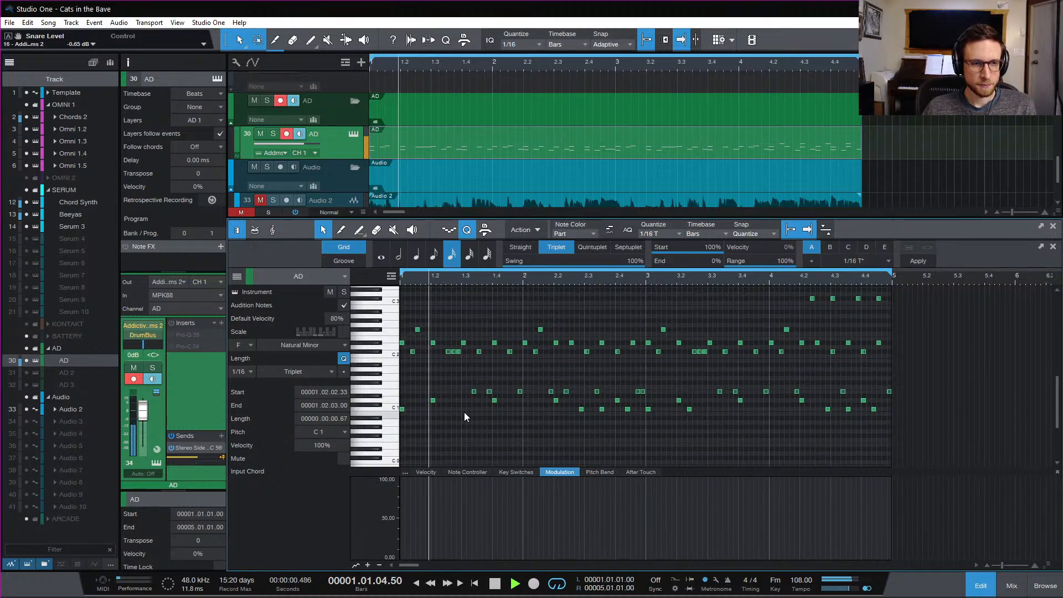
{"action": "key", "text": "space"}
{"action": "key", "text": "space"}
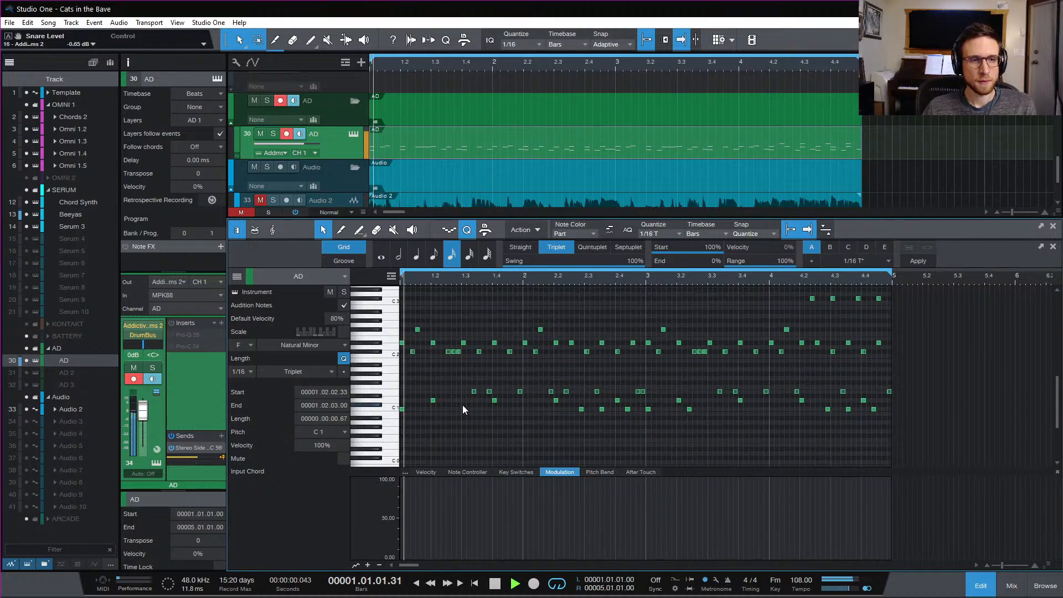
{"action": "key", "text": "space"}
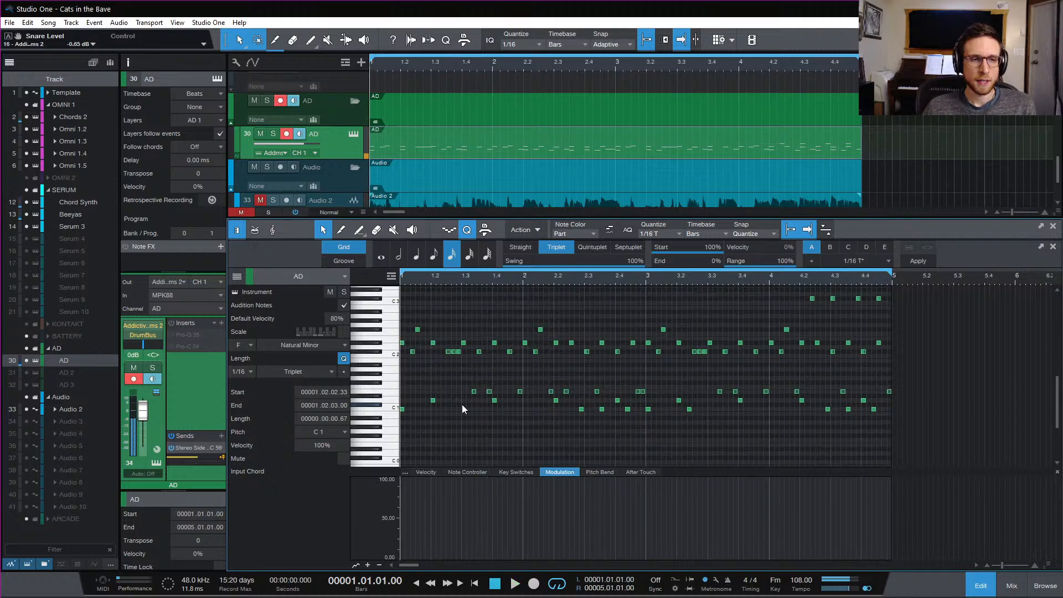
Play the AD drum part through to bar 4, stop playback and clear the note selection
{"action": "key", "text": "space"}
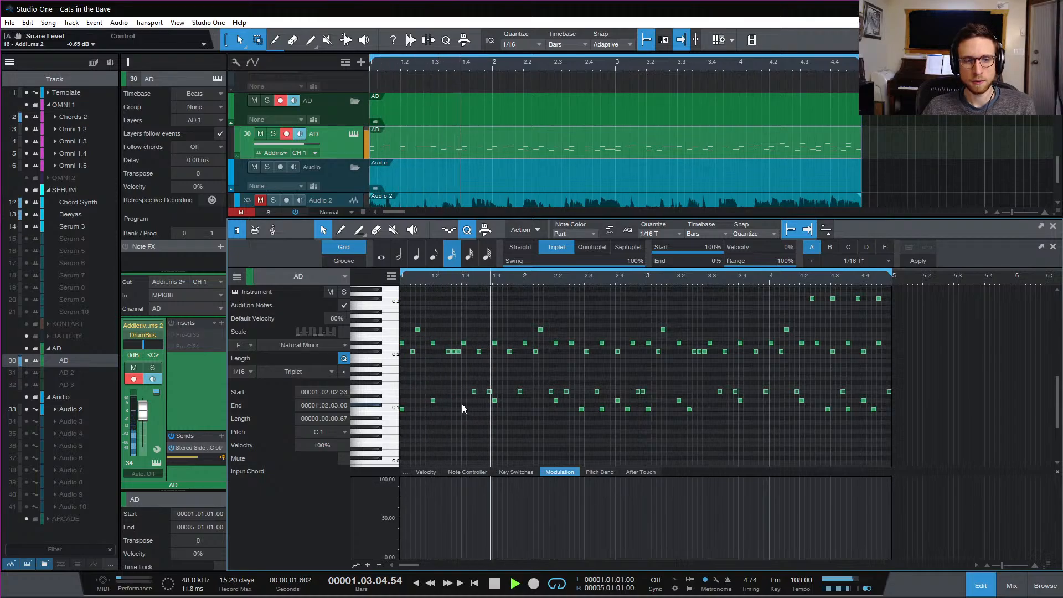
{"action": "key", "text": "space"}
{"action": "key", "text": "space"}
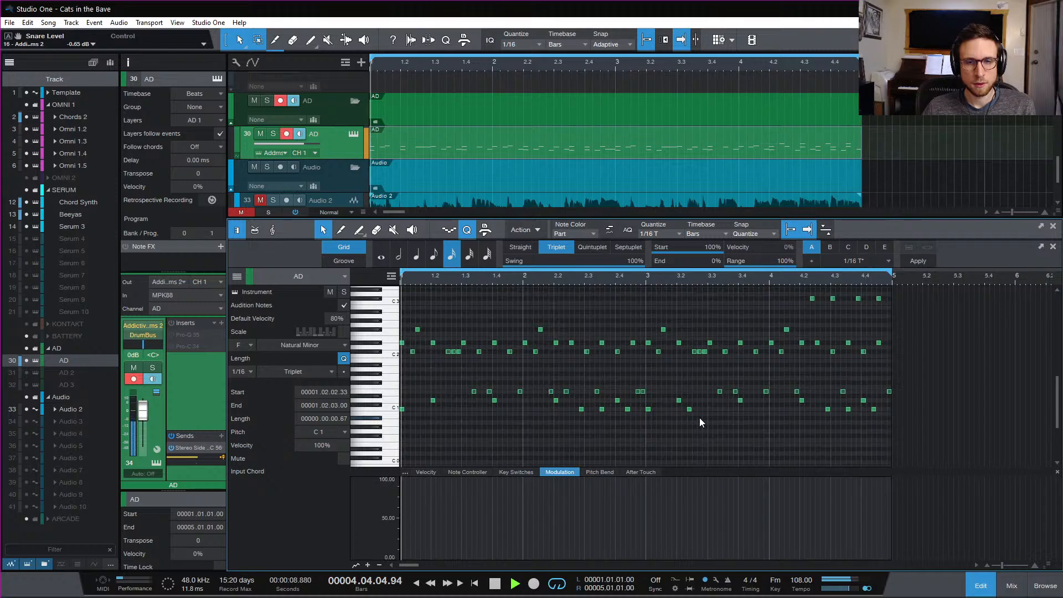
{"action": "key", "text": "space"}
{"action": "left_click", "coordinate": [655, 436]}
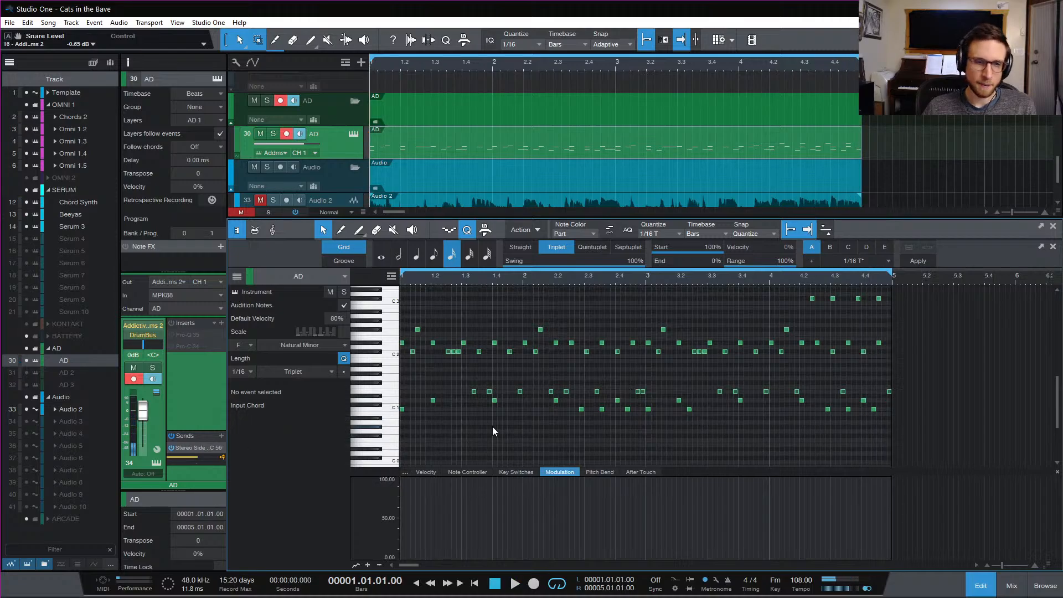
Audition the start of the AD part and add a C1 note at 00001.04.02.33, just after the low note on beat 1.4
{"action": "scroll", "coordinate": [489, 431], "scroll_direction": "down", "scroll_amount": 1}
{"action": "key", "text": "e"}
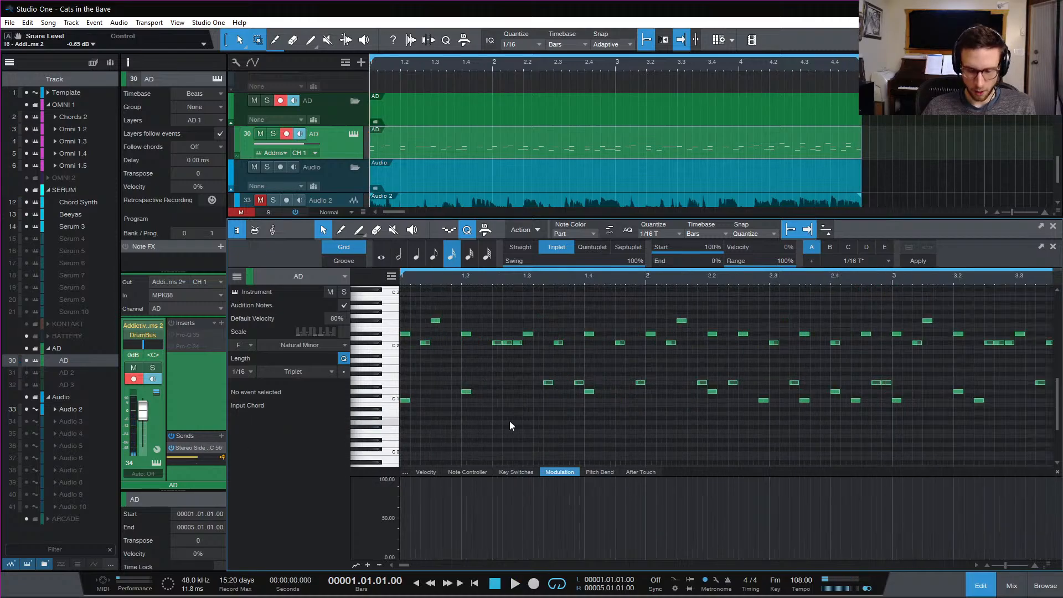
{"action": "scroll", "coordinate": [558, 421], "scroll_direction": "up", "scroll_amount": 2}
{"action": "key", "text": "space"}
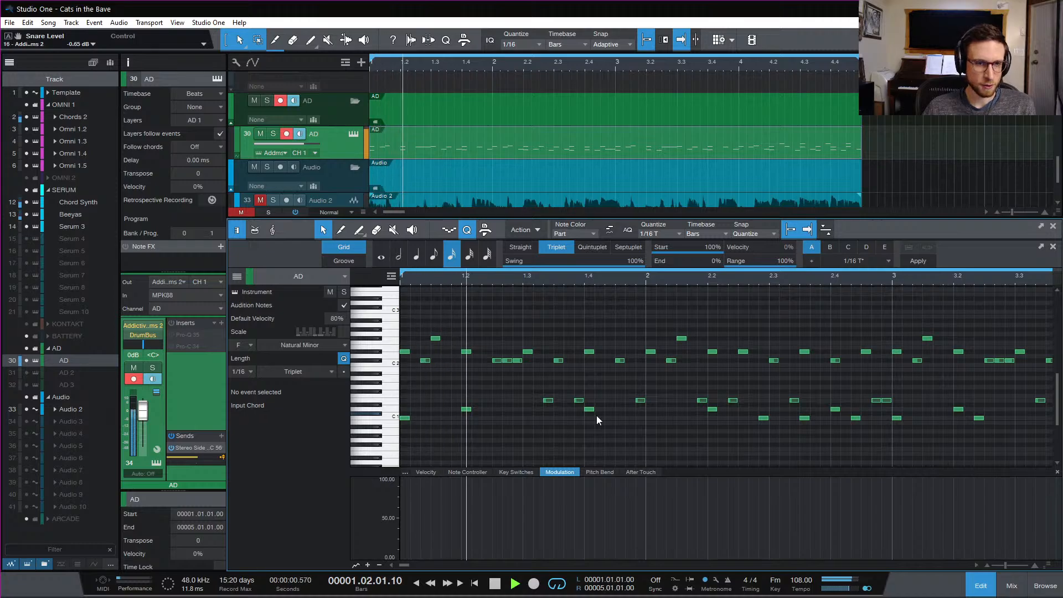
{"action": "key", "text": "space"}
{"action": "left_click_drag", "start_coordinate": [589, 409], "coordinate": [609, 421]}
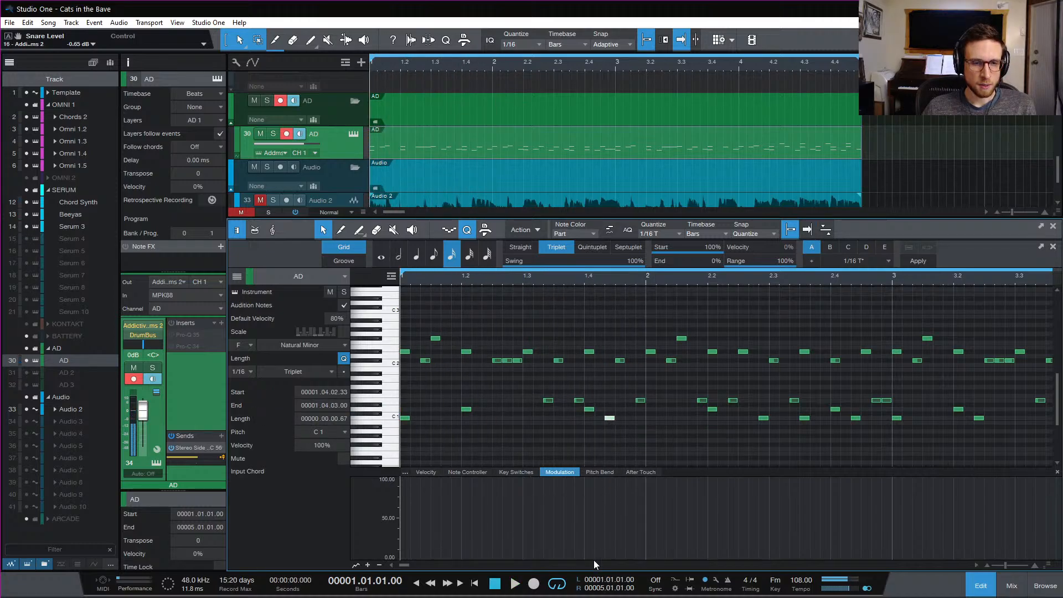
Show the velocity lane below the AD notes and audition the first two bars of the drum part
{"action": "left_click", "coordinate": [435, 472]}
{"action": "key", "text": "space"}
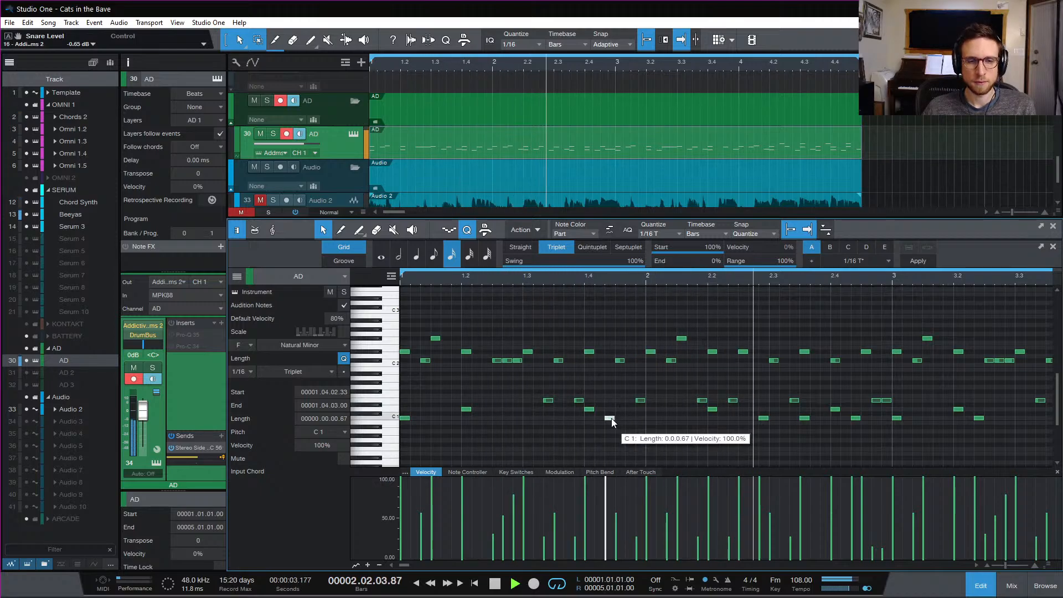
{"action": "key", "text": "space"}
{"action": "key", "text": "space"}
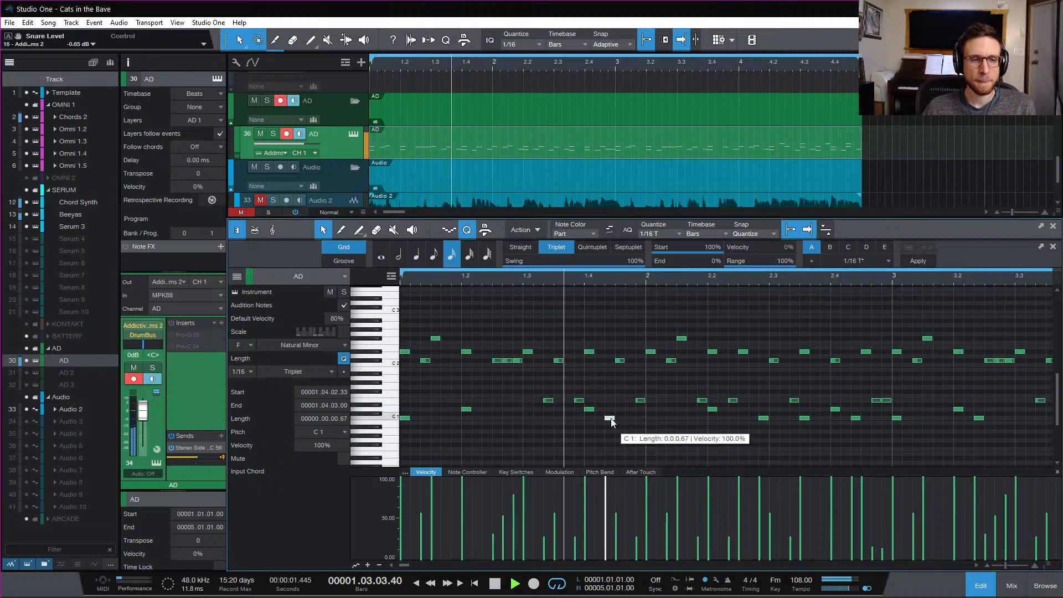
{"action": "key", "text": "space"}
Move the C1 note just after beat 1.4 back to 00001.03.03.00 and audition the change from the start
{"action": "left_click_drag", "start_coordinate": [611, 419], "coordinate": [564, 423]}
{"action": "key", "text": "space"}
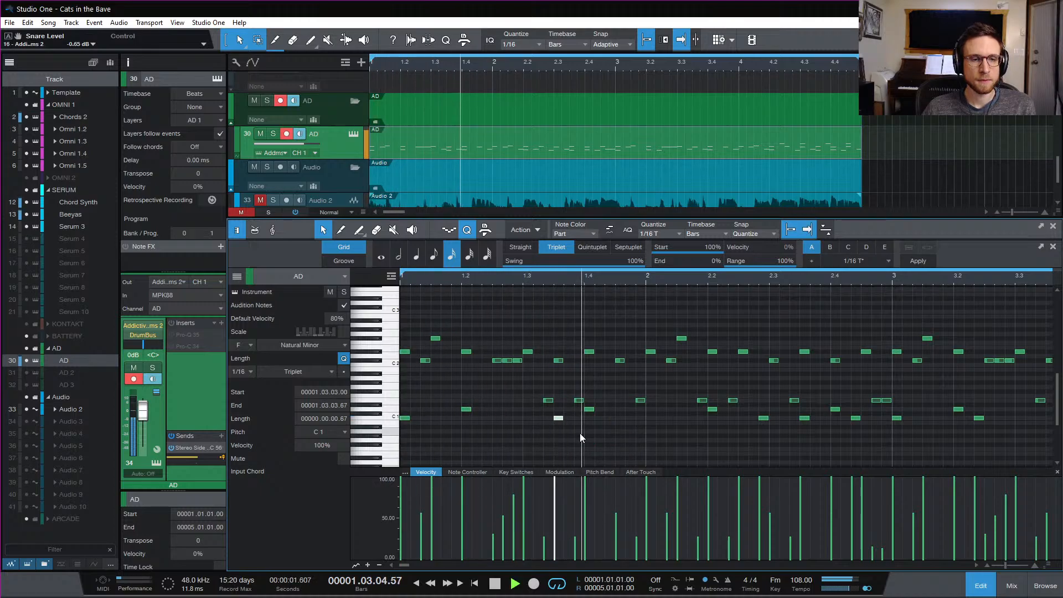
{"action": "key", "text": "space"}
{"action": "key", "text": "space"}
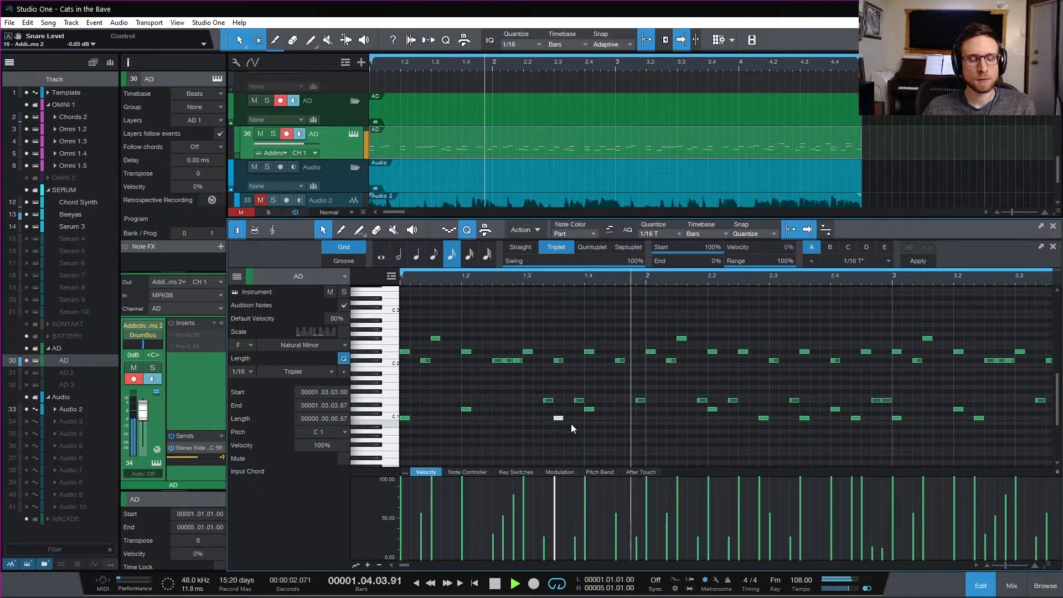
{"action": "key", "text": "space"}
{"action": "key", "text": "space"}
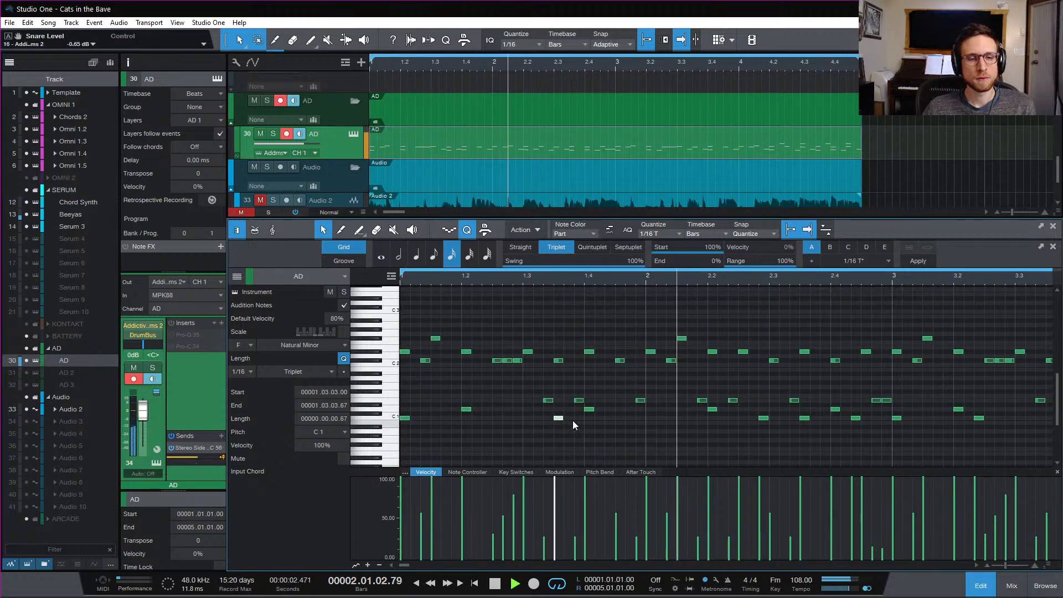
{"action": "key", "text": "space"}
Move the C1 note just before beat 2.3 to 00002.02.02.33 and audition bar 2
{"action": "left_click", "coordinate": [754, 419]}
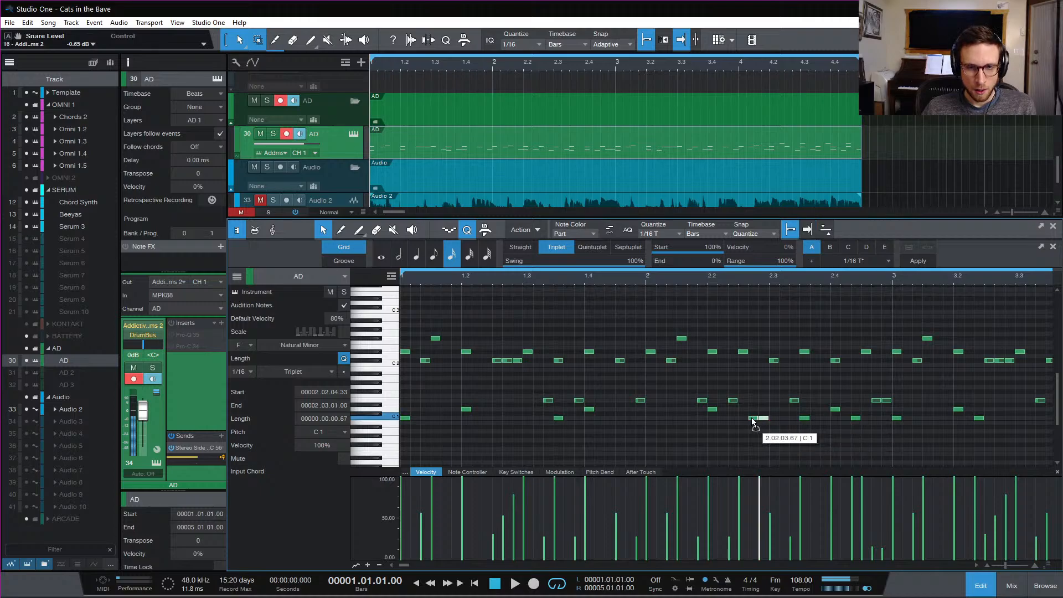
{"action": "left_click_drag", "start_coordinate": [754, 419], "coordinate": [734, 419]}
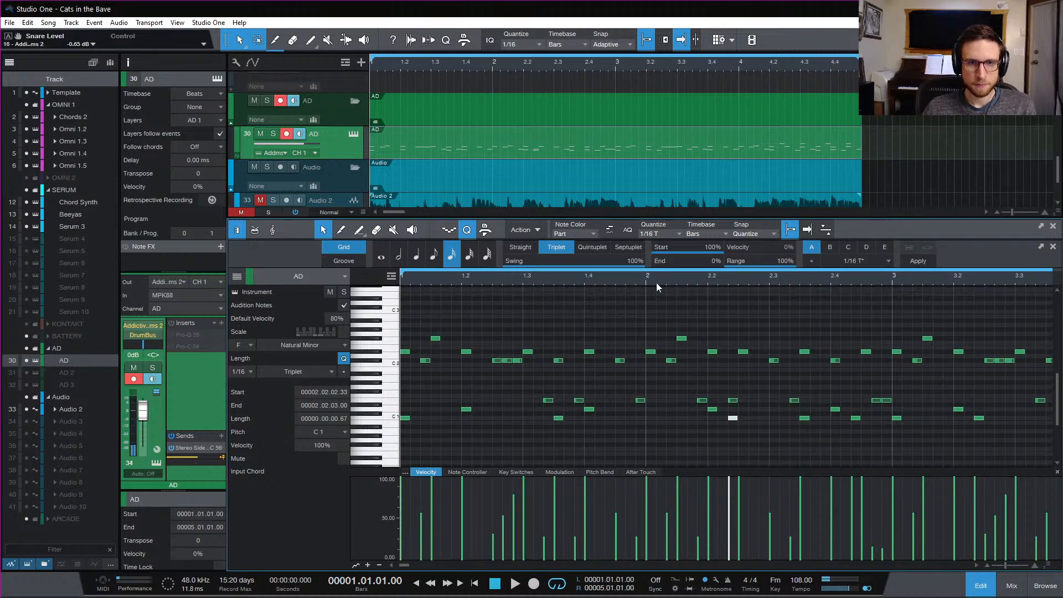
{"action": "left_click", "coordinate": [657, 283]}
{"action": "key", "text": "space"}
{"action": "left_click", "coordinate": [636, 279]}
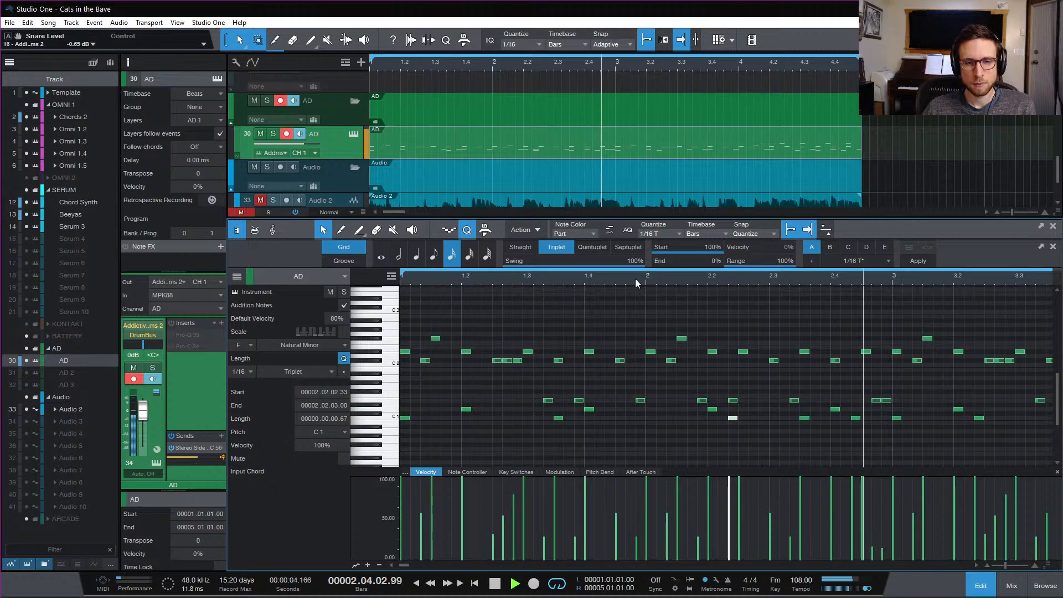
{"action": "key", "text": "space"}
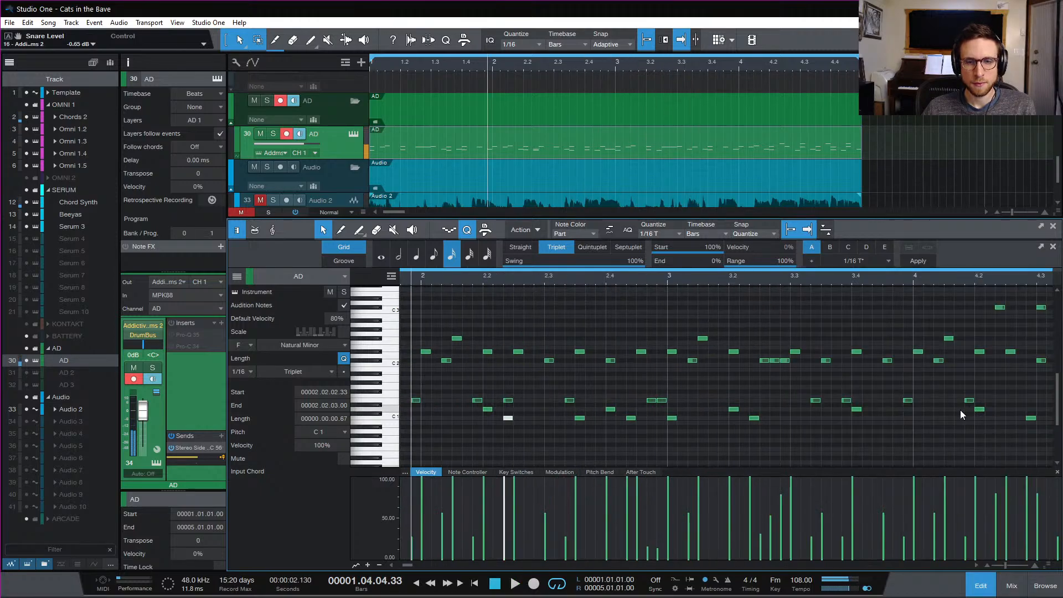
Delete the C1 note at 00003.02.02.33 from the AD drum part and clear the note selection
{"action": "scroll", "coordinate": [1020, 414], "scroll_direction": "right", "scroll_amount": 1}
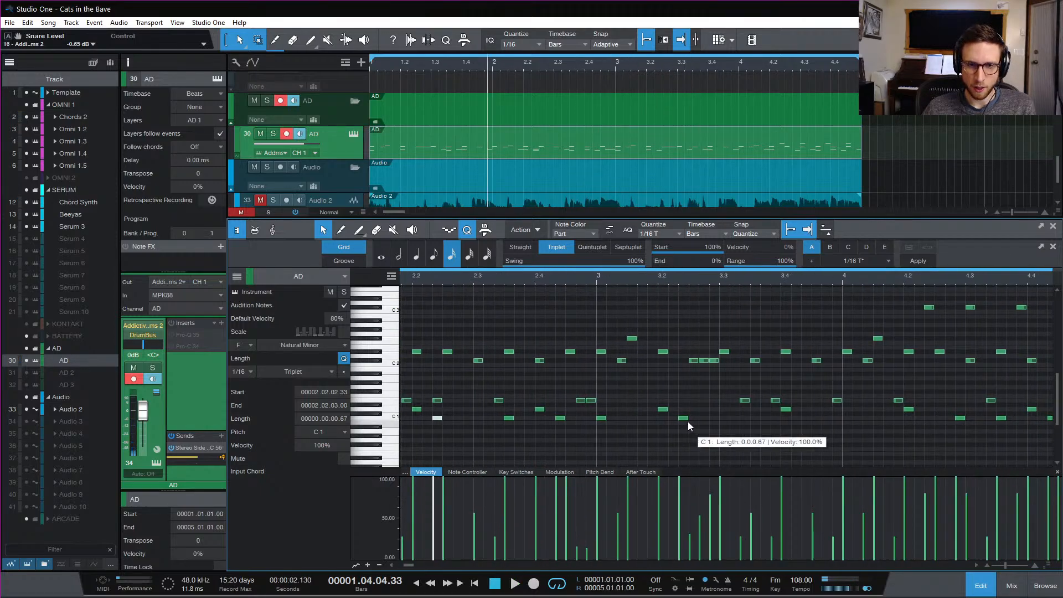
{"action": "scroll", "coordinate": [682, 417], "scroll_direction": "left", "scroll_amount": 3}
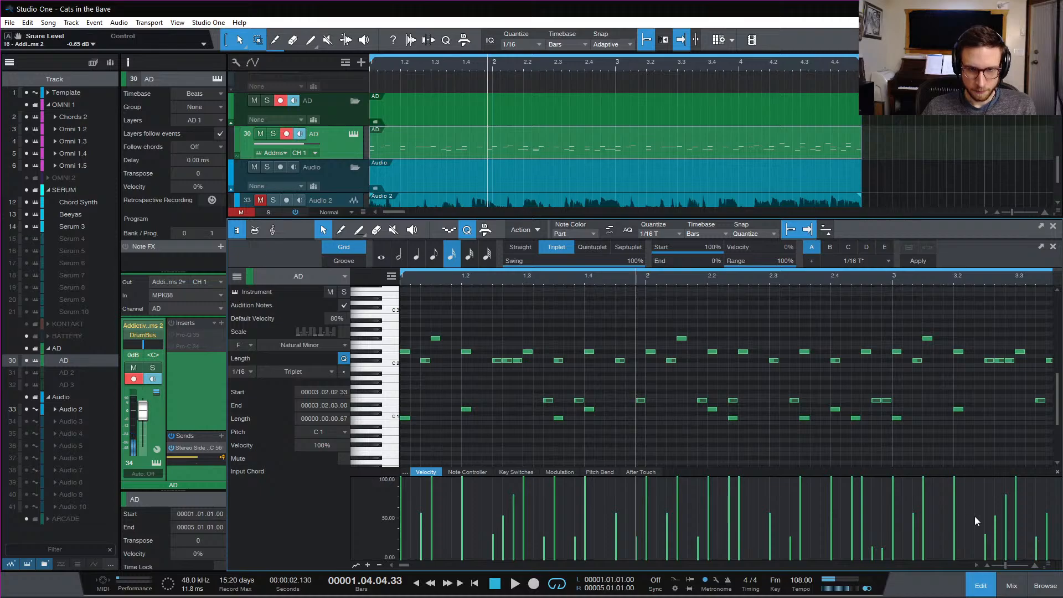
{"action": "left_click", "coordinate": [989, 583]}
{"action": "left_click", "coordinate": [988, 584]}
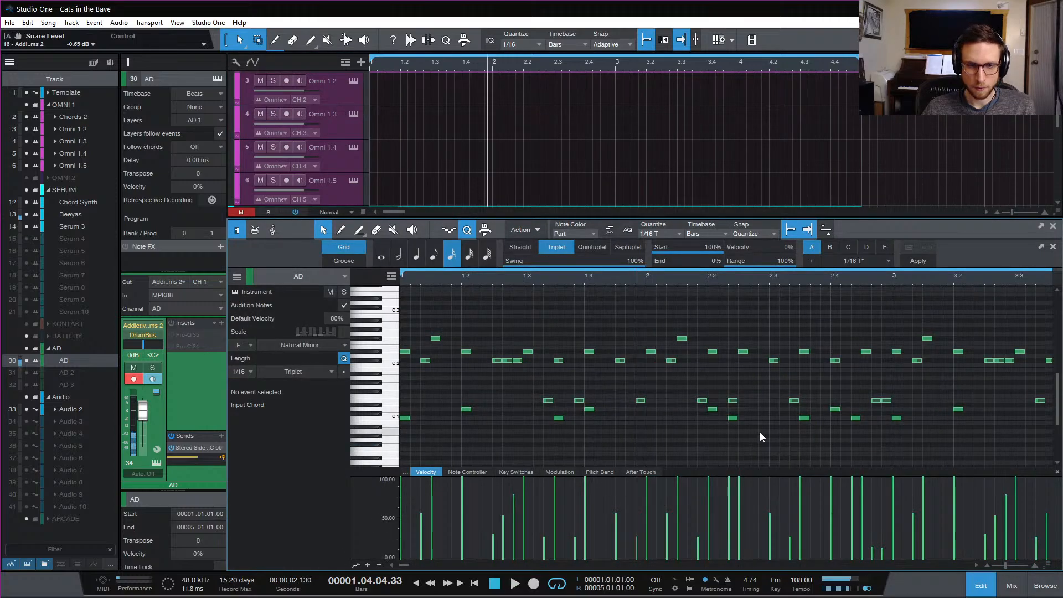
Return to the song start and audition the AD drum part into bar 3
{"action": "key", "text": "comma"}
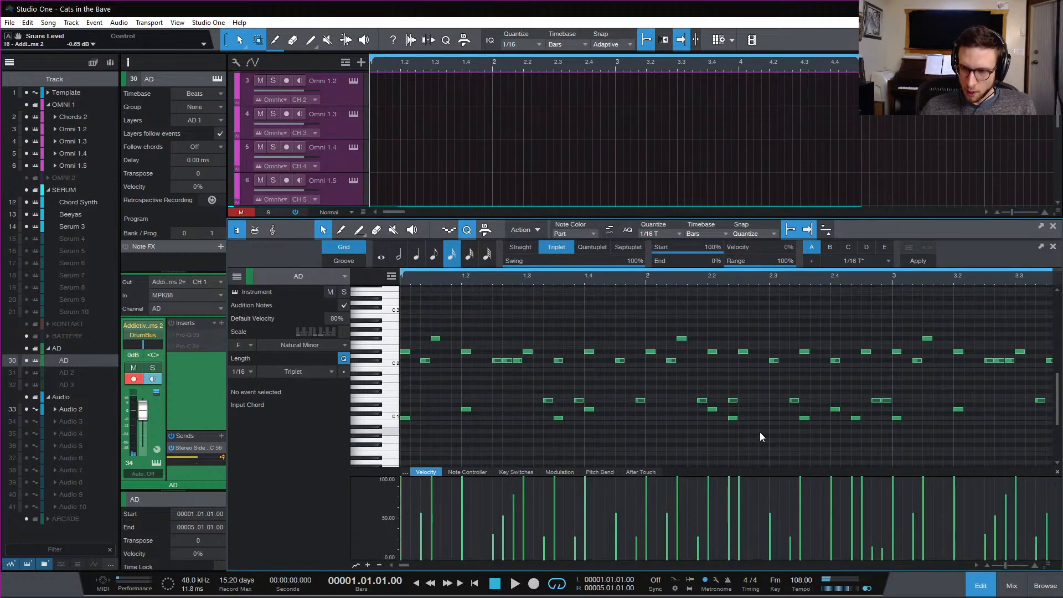
{"action": "scroll", "coordinate": [618, 388], "scroll_direction": "down", "scroll_amount": 3}
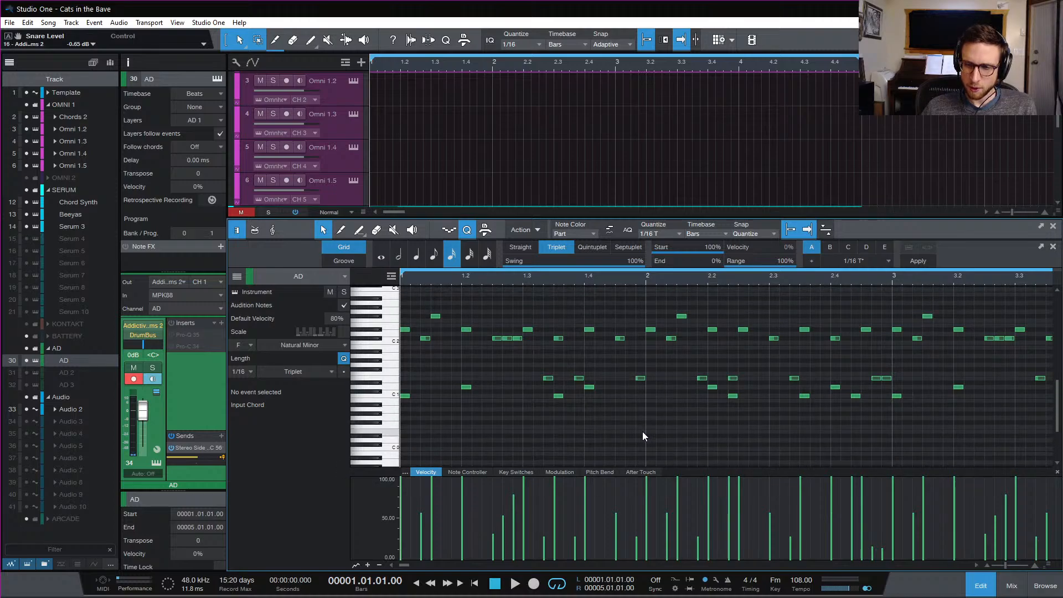
{"action": "scroll", "coordinate": [570, 366], "scroll_direction": "up", "scroll_amount": 2}
{"action": "scroll", "coordinate": [570, 363], "scroll_direction": "down", "scroll_amount": 3}
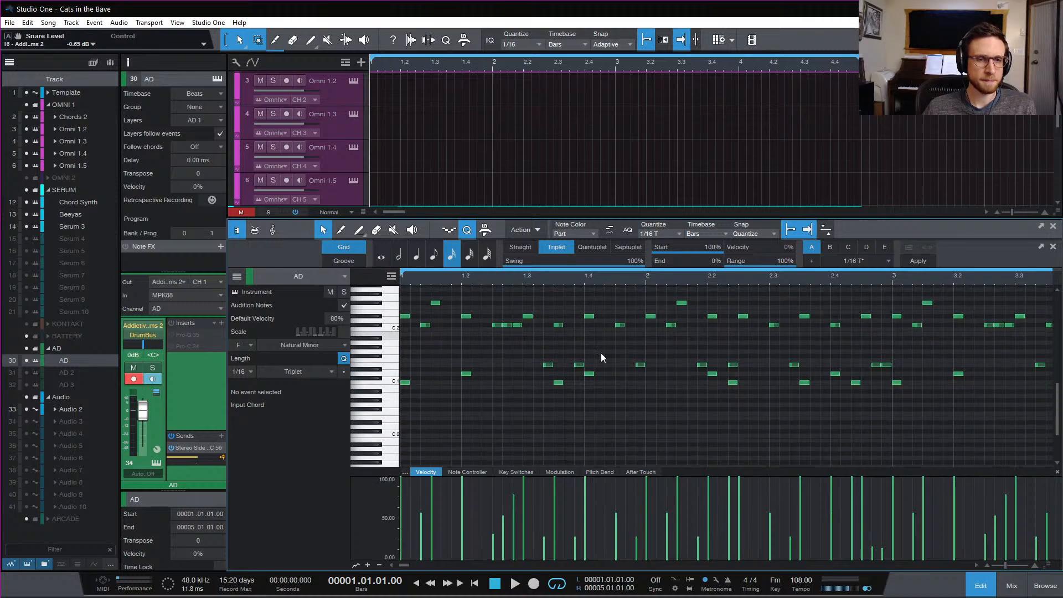
{"action": "key", "text": "space"}
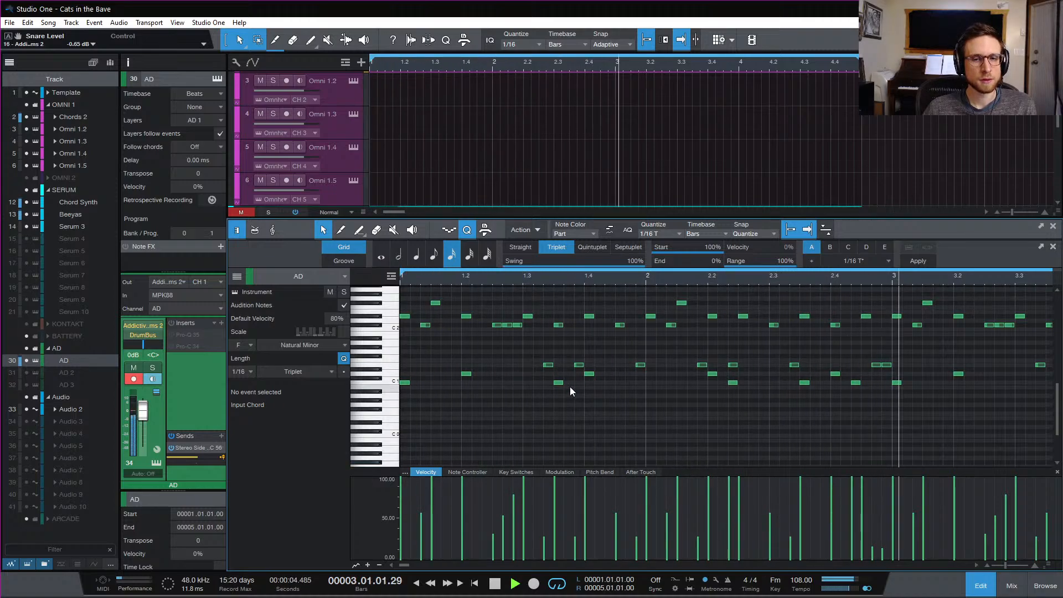
{"action": "key", "text": "space"}
{"action": "key", "text": "space"}
{"action": "key", "text": "space"}
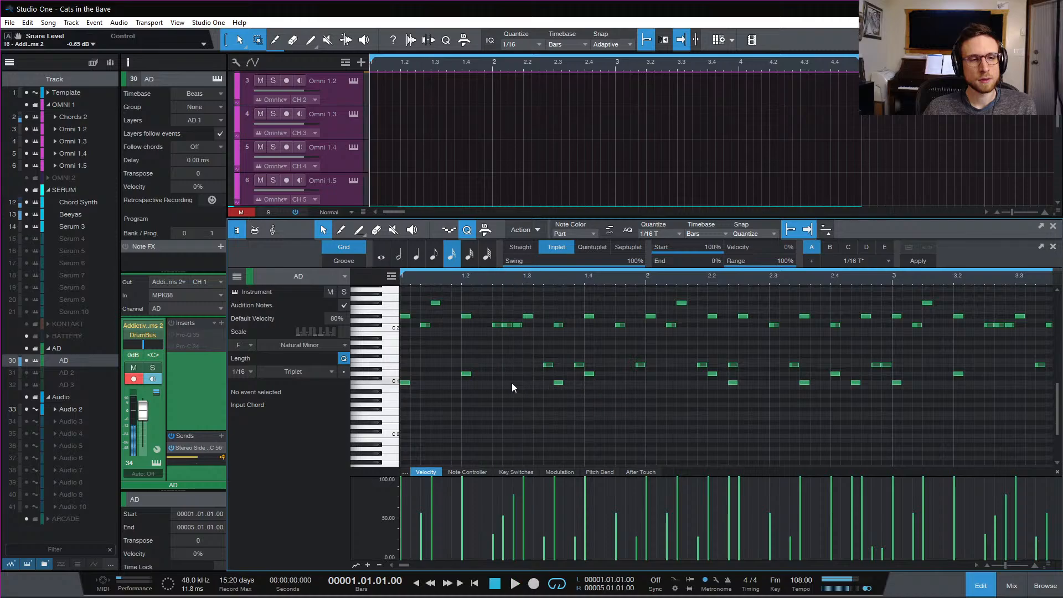
Try a copy of the D1 note from beat 1.2 at 00001.02.03.00 and audition it
{"action": "left_click_drag", "start_coordinate": [464, 373], "coordinate": [495, 374]}
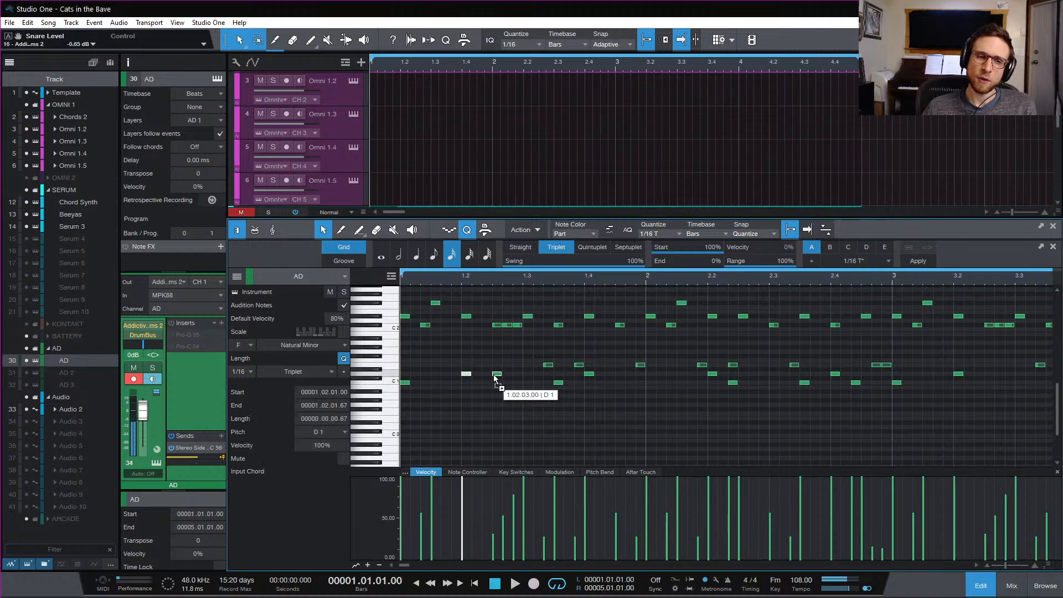
{"action": "key", "text": "space"}
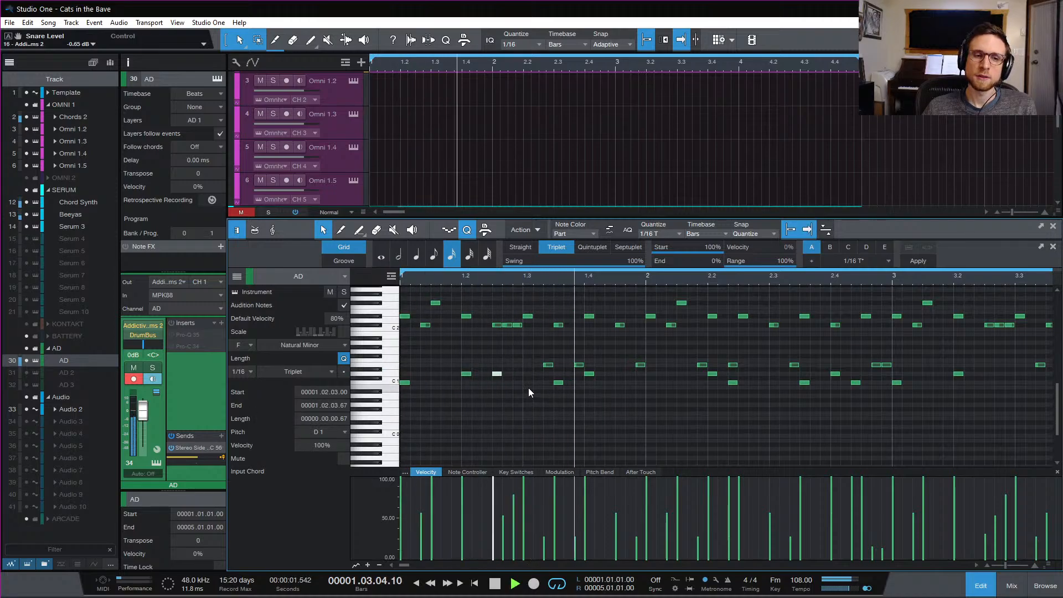
{"action": "key", "text": "space"}
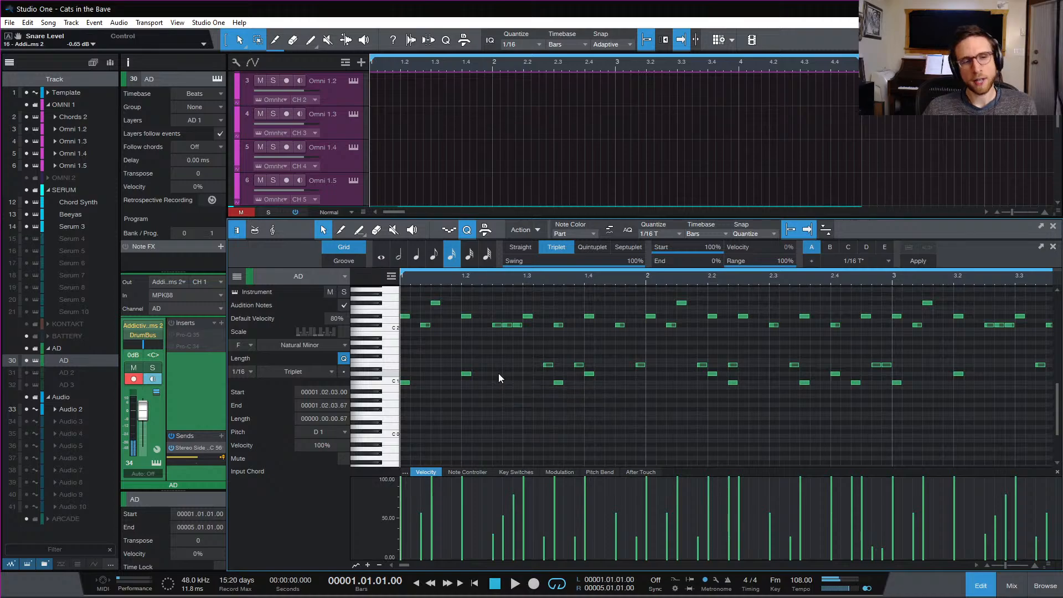
Copy the D1 note on beat 3.2 to 00003.02.03.00 and play the part from the start
{"action": "scroll", "coordinate": [995, 420], "scroll_direction": "right", "scroll_amount": 4}
{"action": "left_click_drag", "start_coordinate": [734, 374], "coordinate": [765, 374]}
{"action": "scroll", "coordinate": [716, 409], "scroll_direction": "left", "scroll_amount": 2}
{"action": "key", "text": "space"}
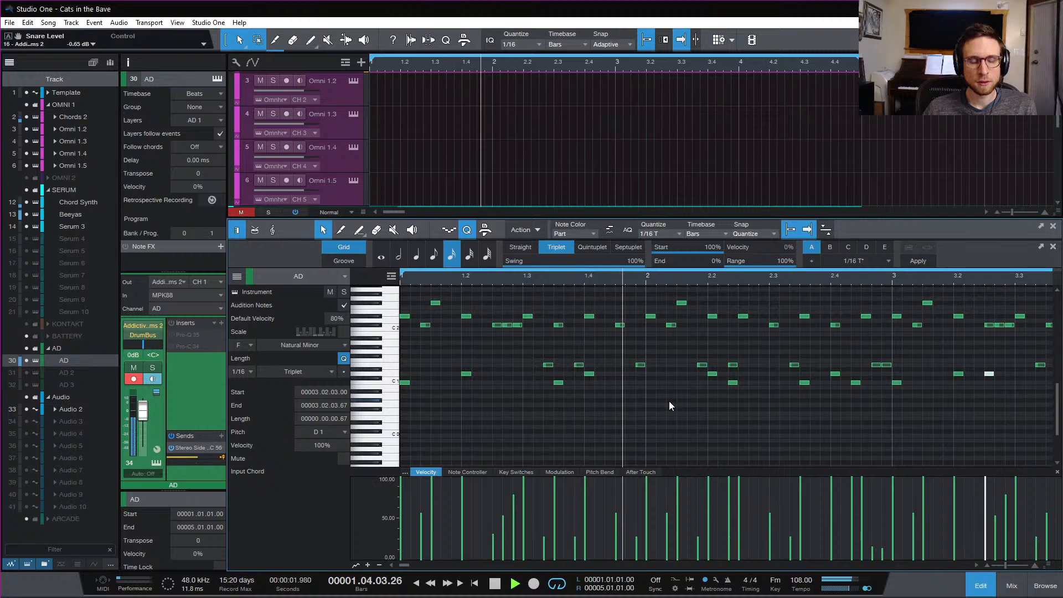
{"action": "key", "text": "space"}
Copy the C1 note at 00001.03.03.00 to just after beat 1.4 and play the part through to bar 4
{"action": "left_click_drag", "start_coordinate": [558, 382], "coordinate": [620, 384]}
{"action": "key", "text": "space"}
{"action": "left_click", "coordinate": [655, 400]}
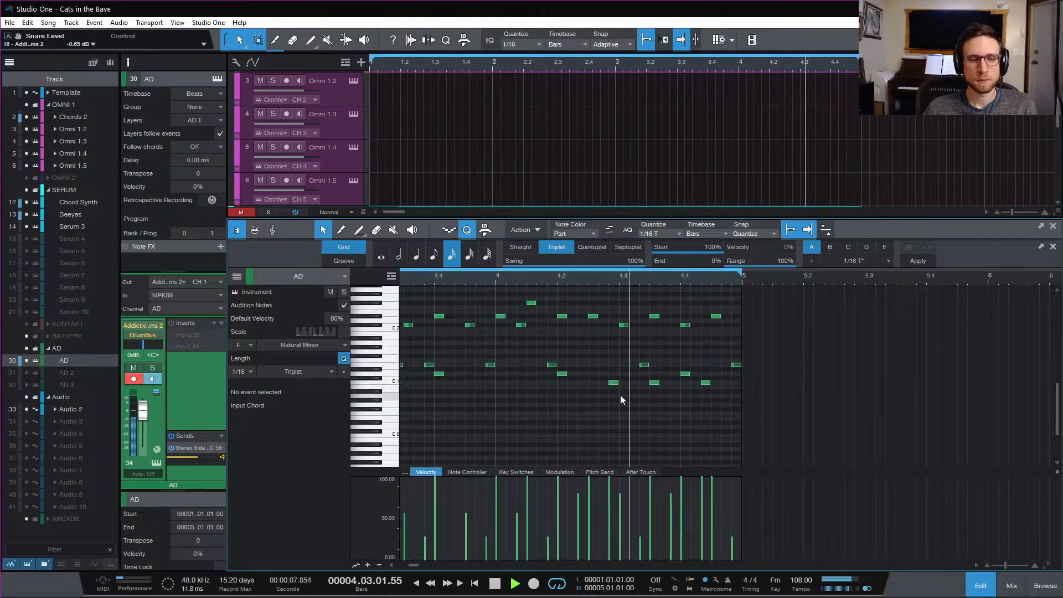
{"action": "key", "text": "space"}
Move the first C1 note in bar 4 to 00004.02.02.33, audition bar 4 and return to the song start
{"action": "scroll", "coordinate": [702, 395], "scroll_direction": "right", "scroll_amount": 5}
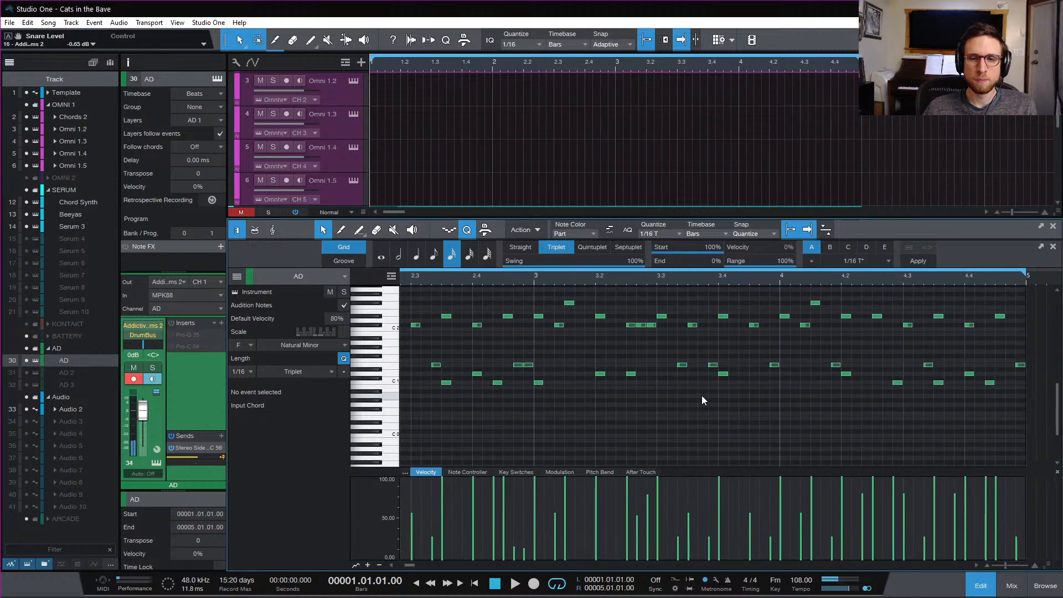
{"action": "left_click_drag", "start_coordinate": [806, 384], "coordinate": [781, 388]}
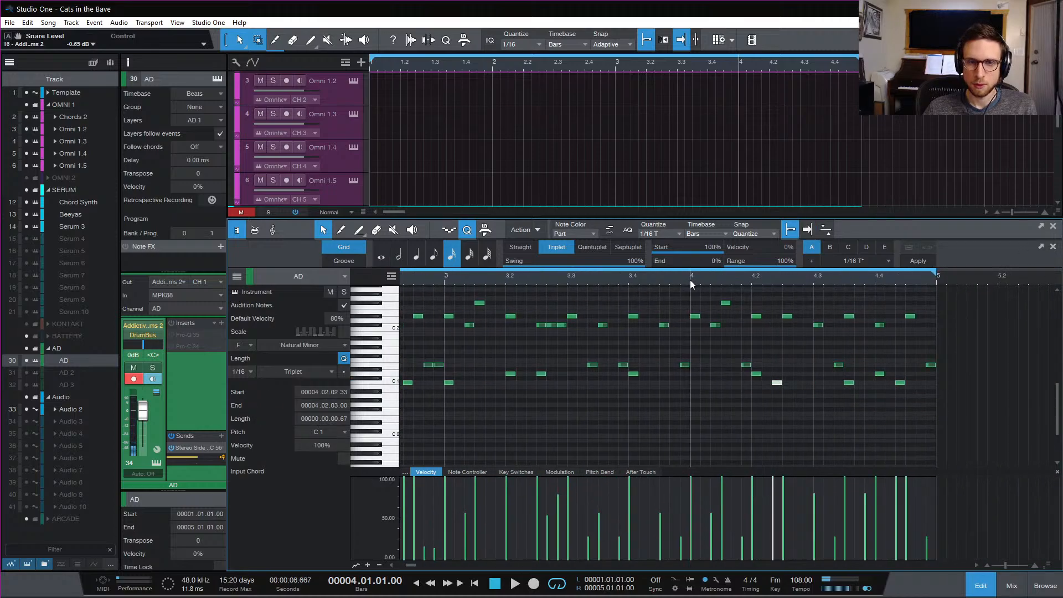
{"action": "key", "text": "space"}
{"action": "key", "text": "space"}
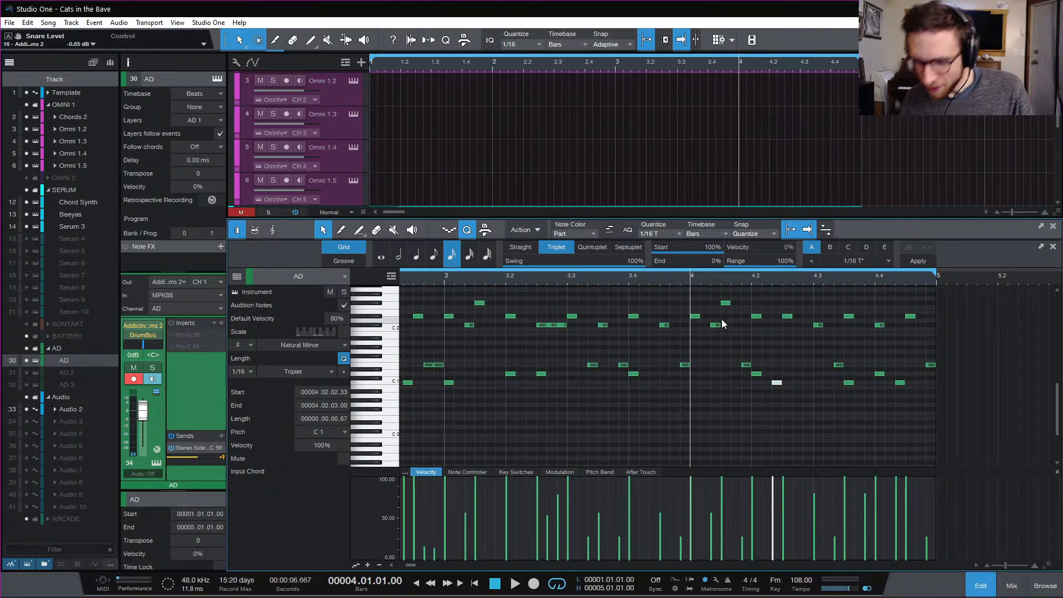
{"action": "key", "text": "Home"}
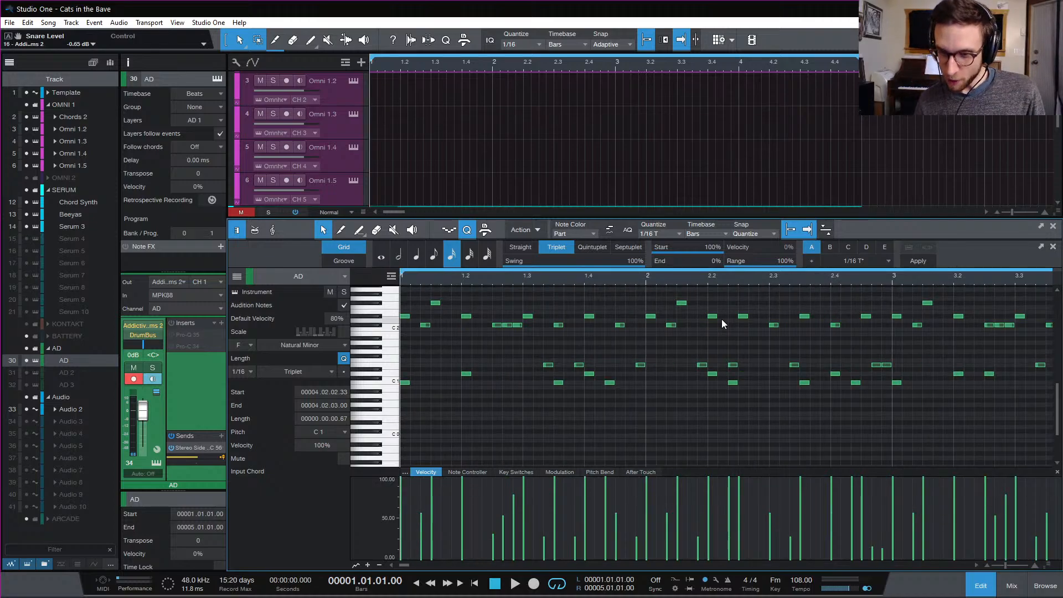
Clear the note selection and play the AD drum part from the start through to bar 4
{"action": "scroll", "coordinate": [651, 403], "scroll_direction": "up", "scroll_amount": 2}
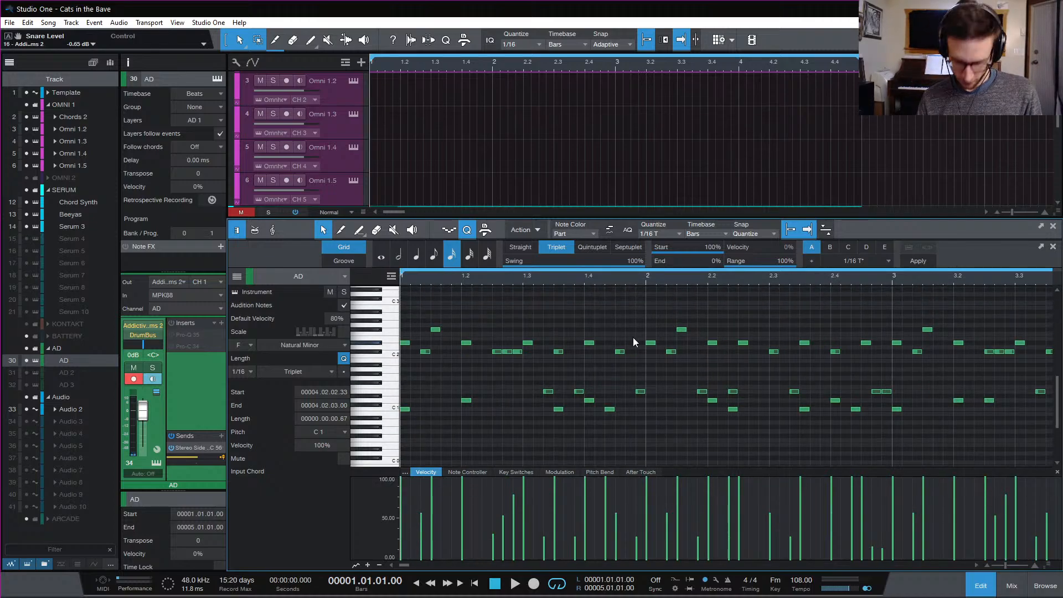
{"action": "left_click", "coordinate": [638, 318]}
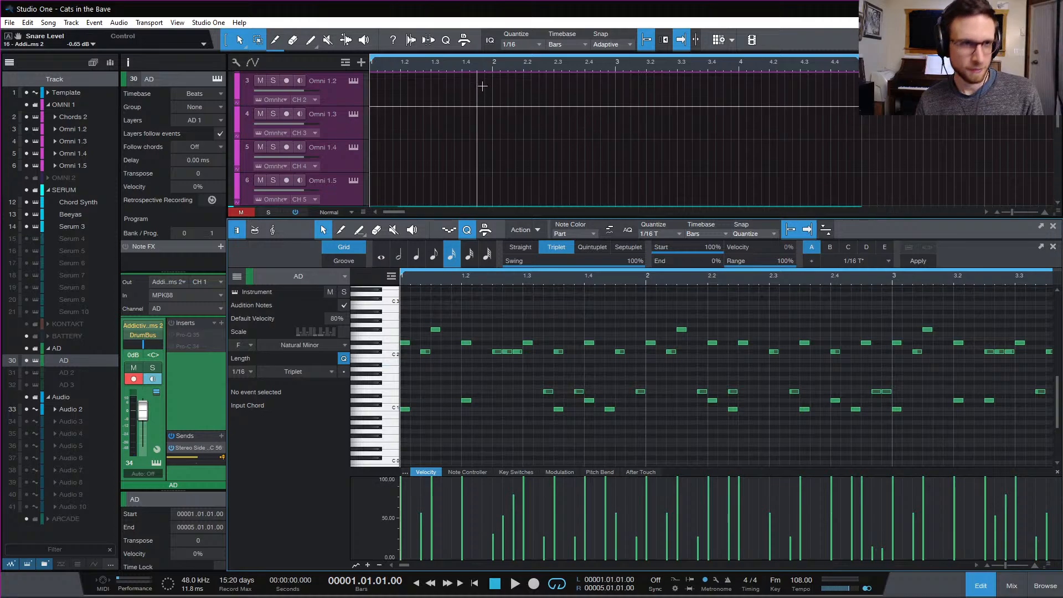
{"action": "scroll", "coordinate": [747, 164], "scroll_direction": "down", "scroll_amount": 6}
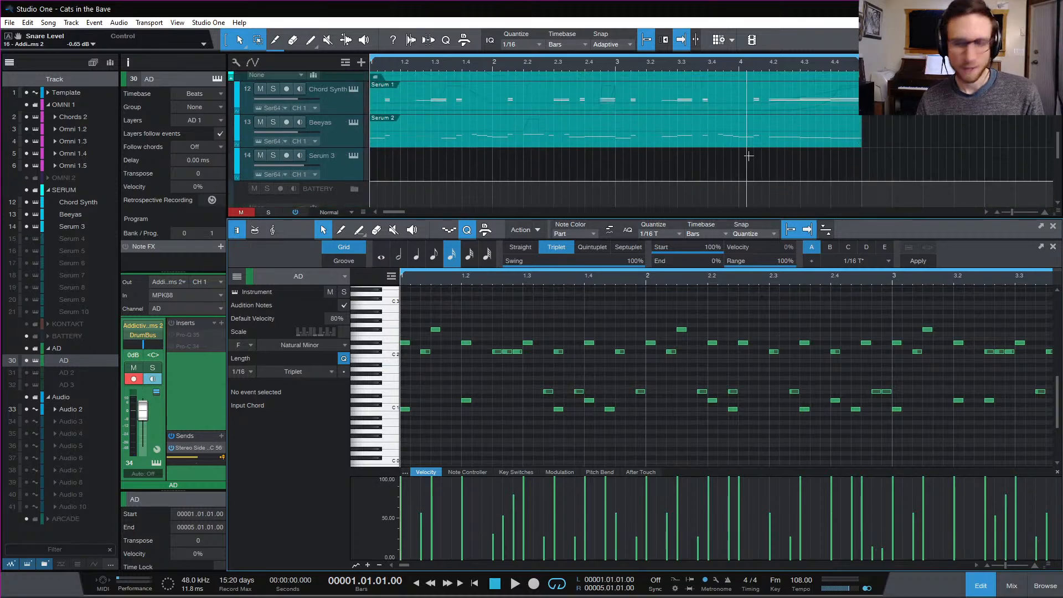
{"action": "scroll", "coordinate": [813, 173], "scroll_direction": "up", "scroll_amount": 6}
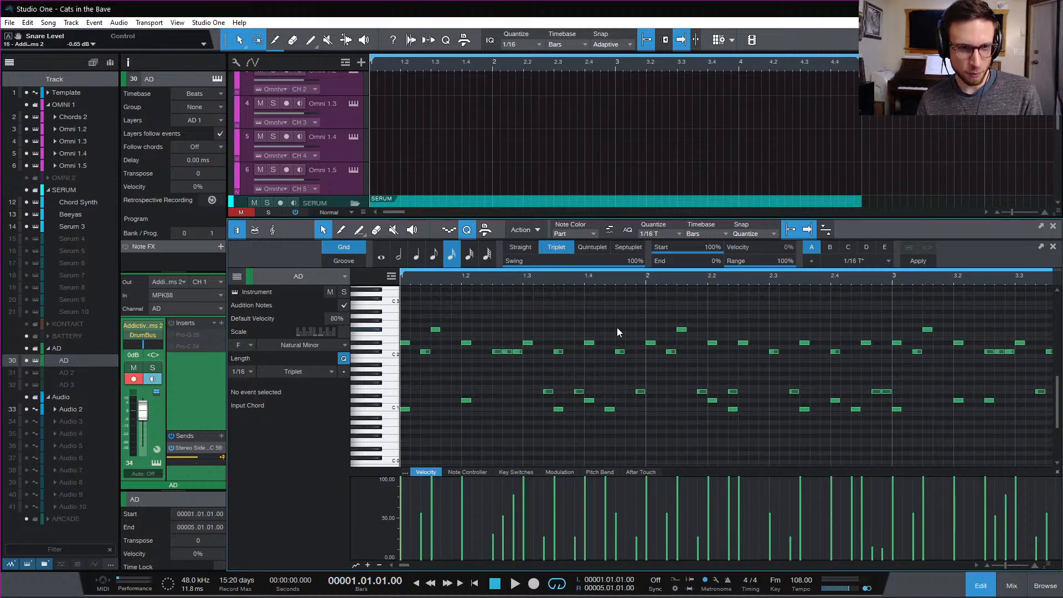
{"action": "key", "text": "space"}
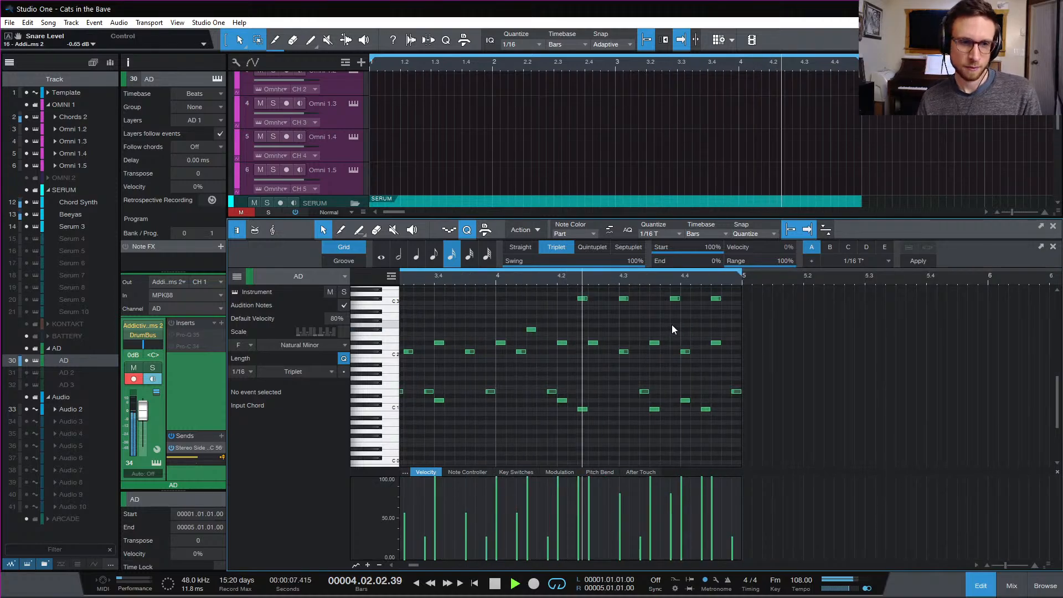
{"action": "key", "text": "space"}
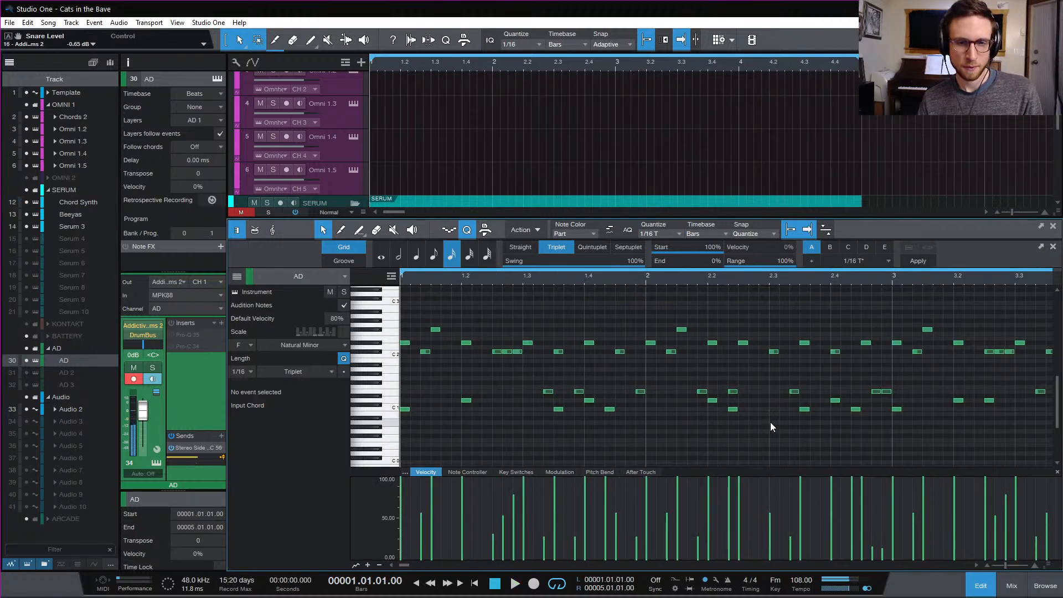
Select the low note at 00004.04.02.33, audition the opening bars, clear the selection and replay from the start
{"action": "scroll", "coordinate": [769, 420], "scroll_direction": "right", "scroll_amount": 4}
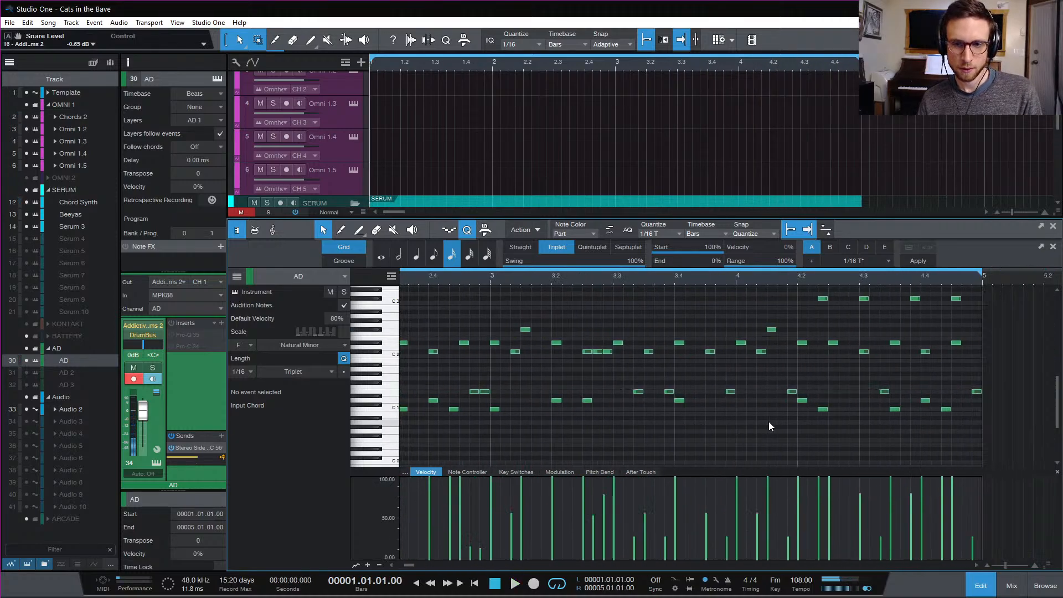
{"action": "left_click", "coordinate": [825, 409]}
{"action": "key", "text": "space"}
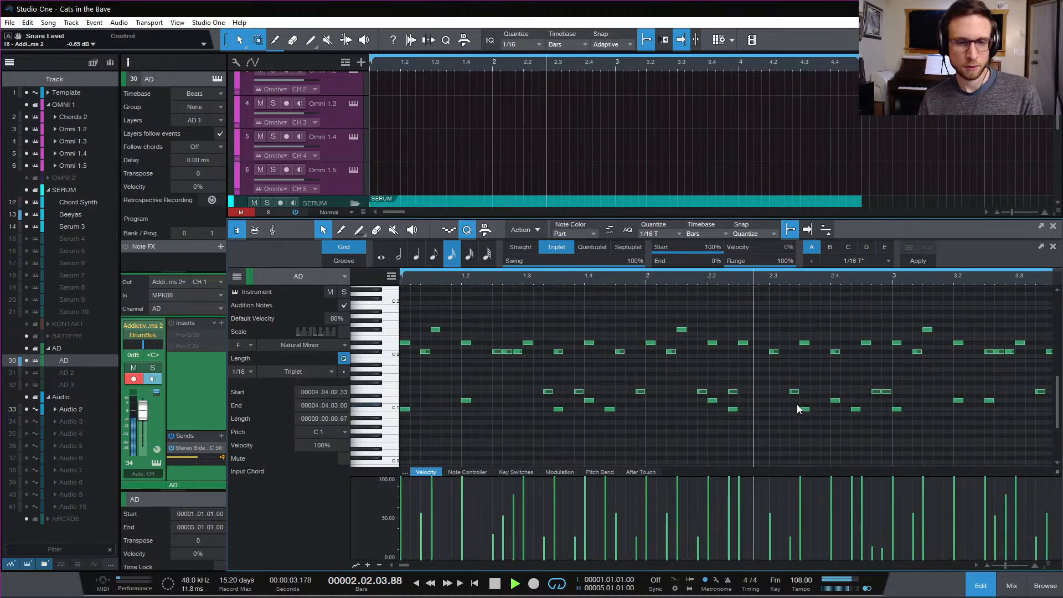
{"action": "key", "text": "space"}
{"action": "left_click", "coordinate": [746, 418]}
{"action": "key", "text": "space"}
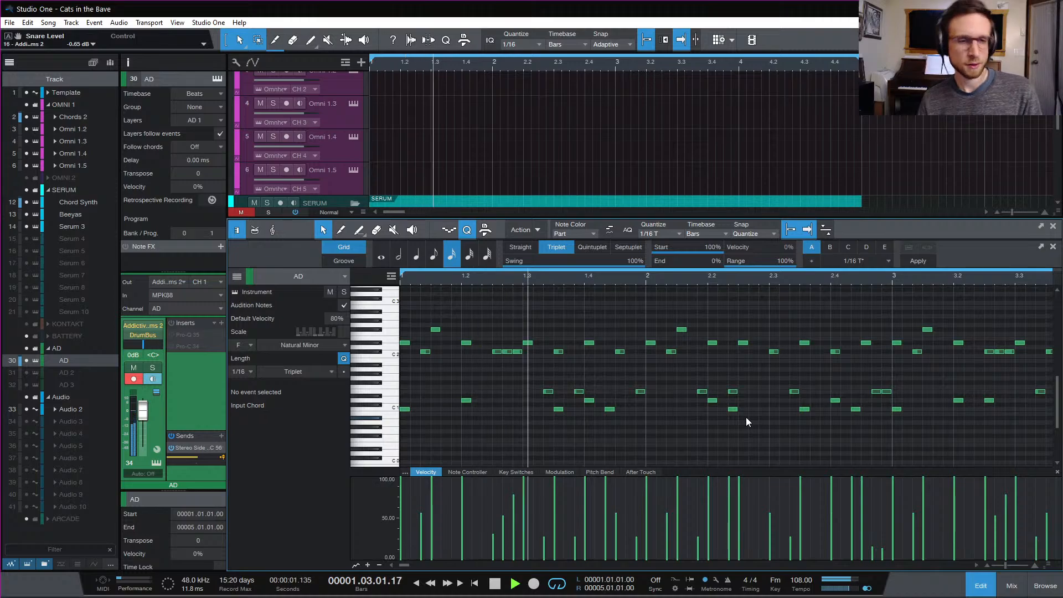
Copy the C1 note at 00001.04.02.33 to 00002.01.03.00 and audition the drum part from the start into bar 2
{"action": "key", "text": "space"}
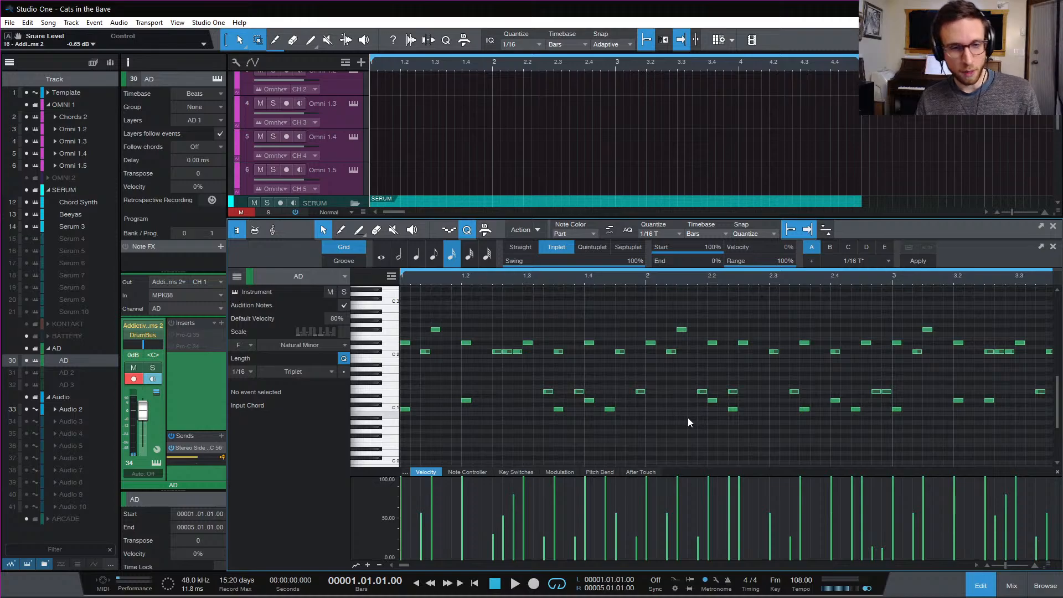
{"action": "left_click", "coordinate": [609, 409]}
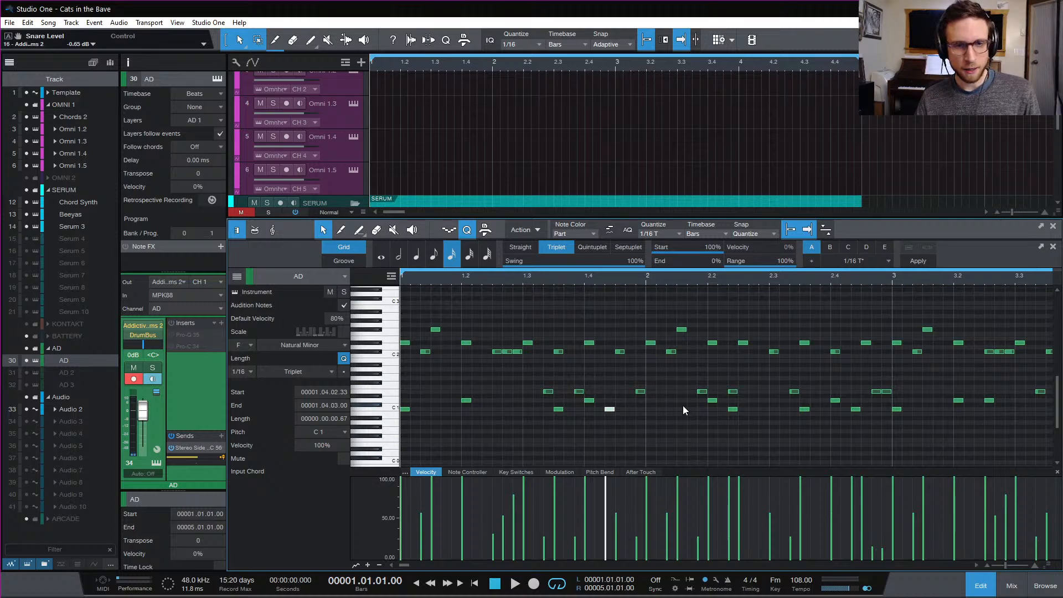
{"action": "left_click_drag", "start_coordinate": [611, 410], "coordinate": [680, 410]}
{"action": "key", "text": "space"}
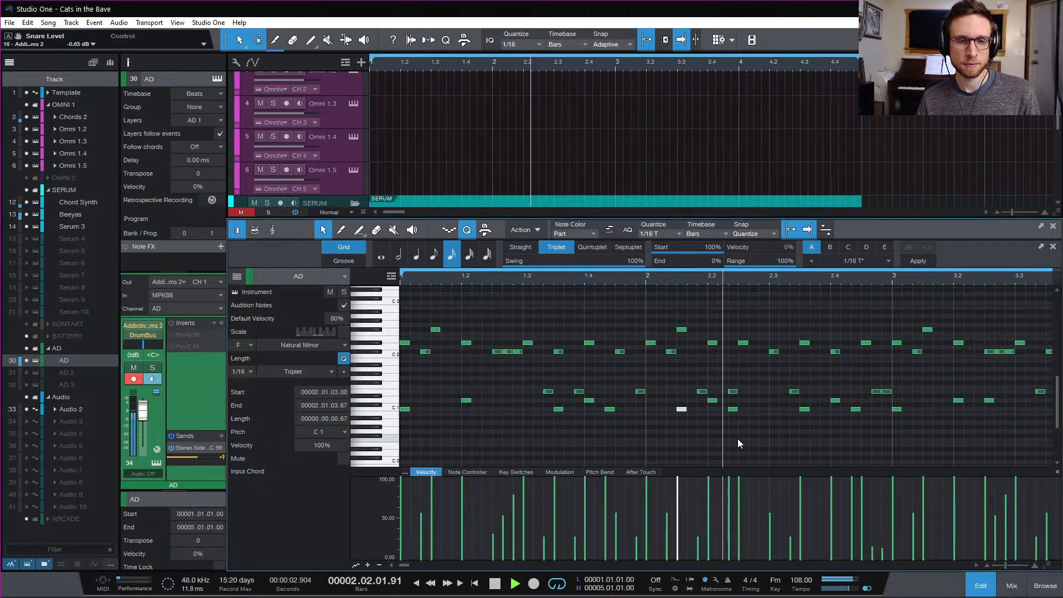
{"action": "key", "text": "space"}
Delete the C1 note at 00002.02.02.33, clear the selection and play the part from the start into bar 3
{"action": "double_click", "coordinate": [734, 410]}
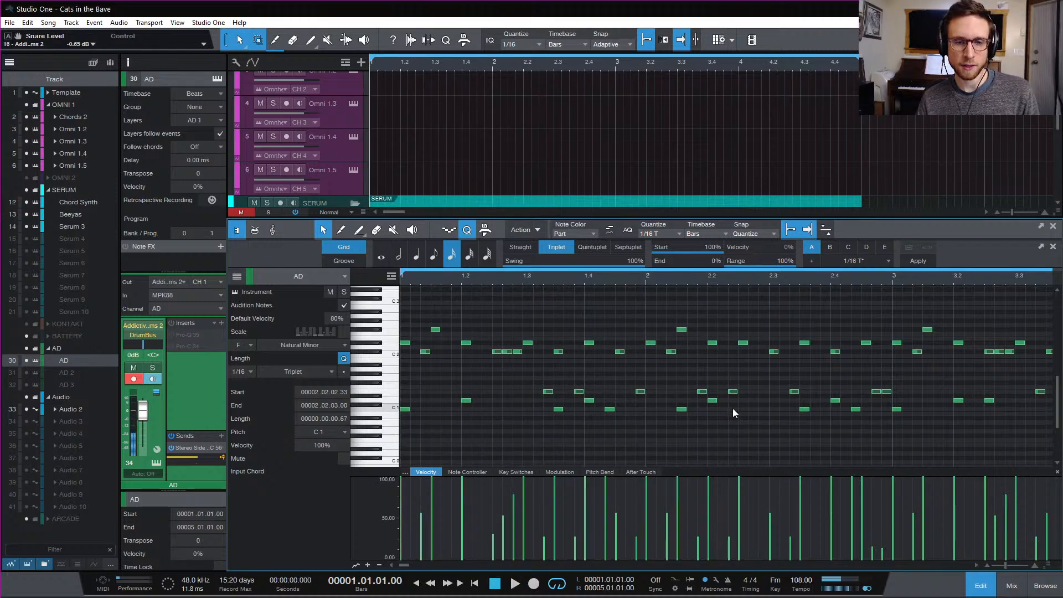
{"action": "key", "text": "space"}
{"action": "left_click", "coordinate": [760, 452]}
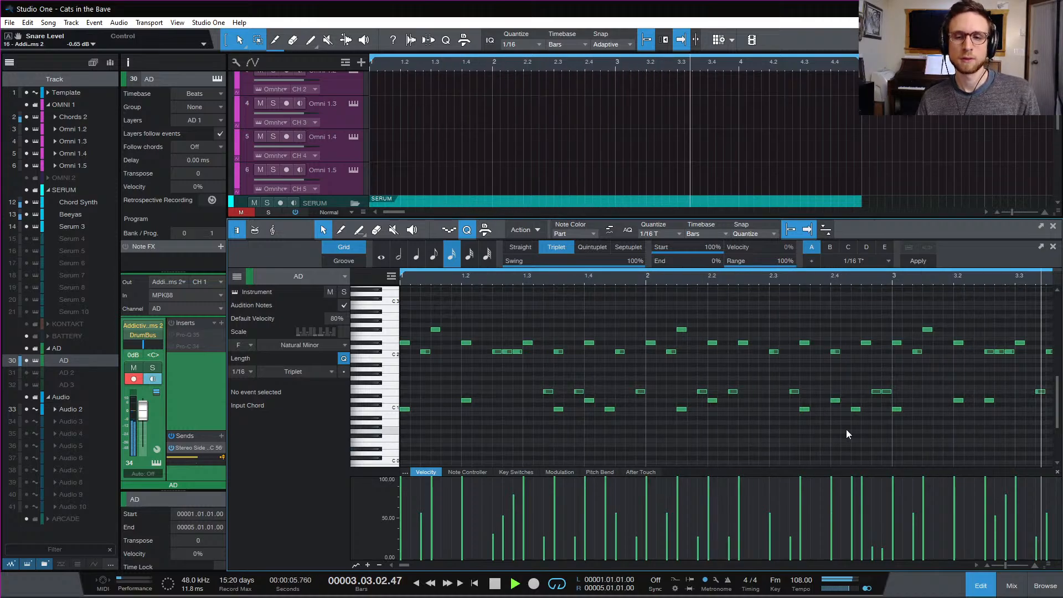
{"action": "key", "text": "space"}
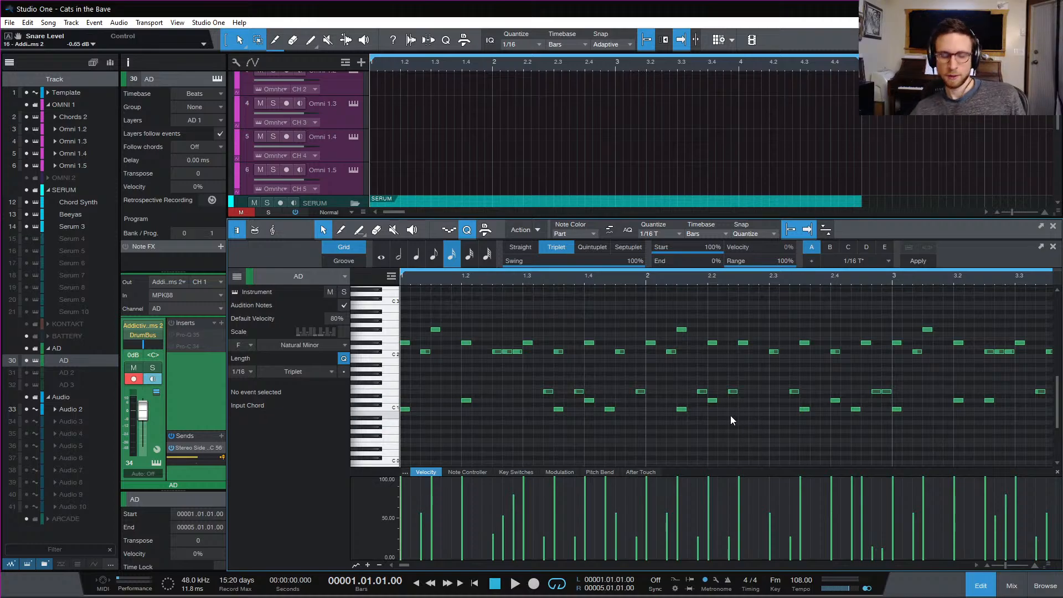
Copy the C1 note at 00003.01.01.00 to 00003.01.03.00, audition it and return to the song start
{"action": "key", "text": "space"}
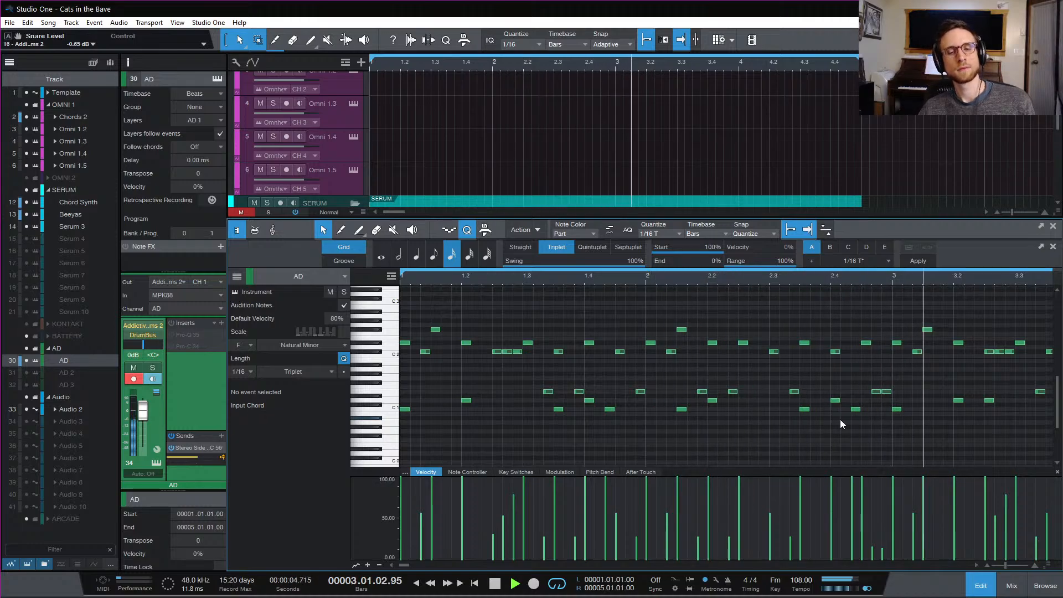
{"action": "key", "text": "space"}
{"action": "double_click", "coordinate": [925, 411]}
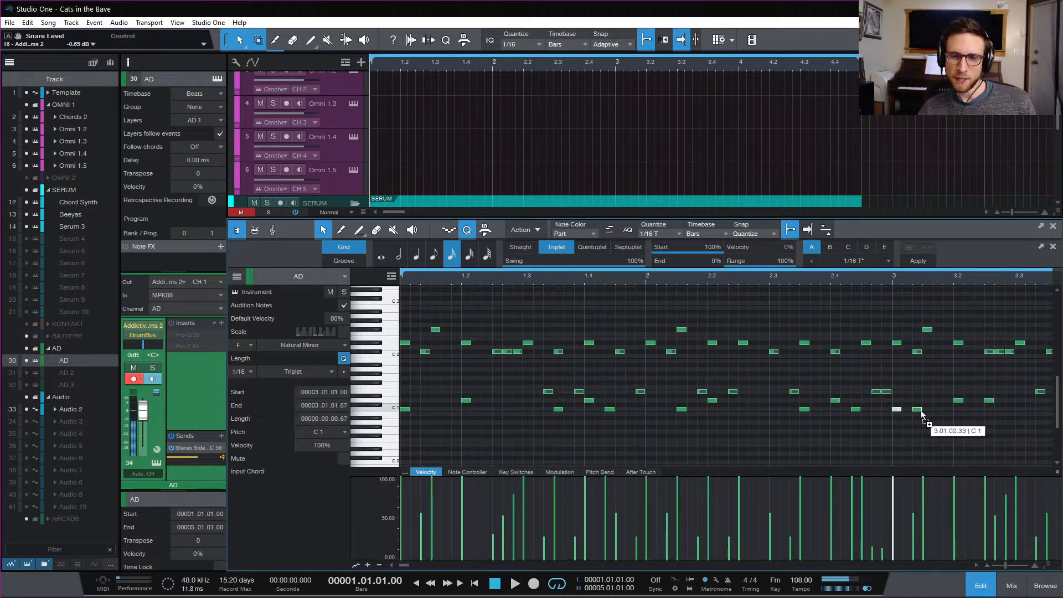
{"action": "key", "text": "space"}
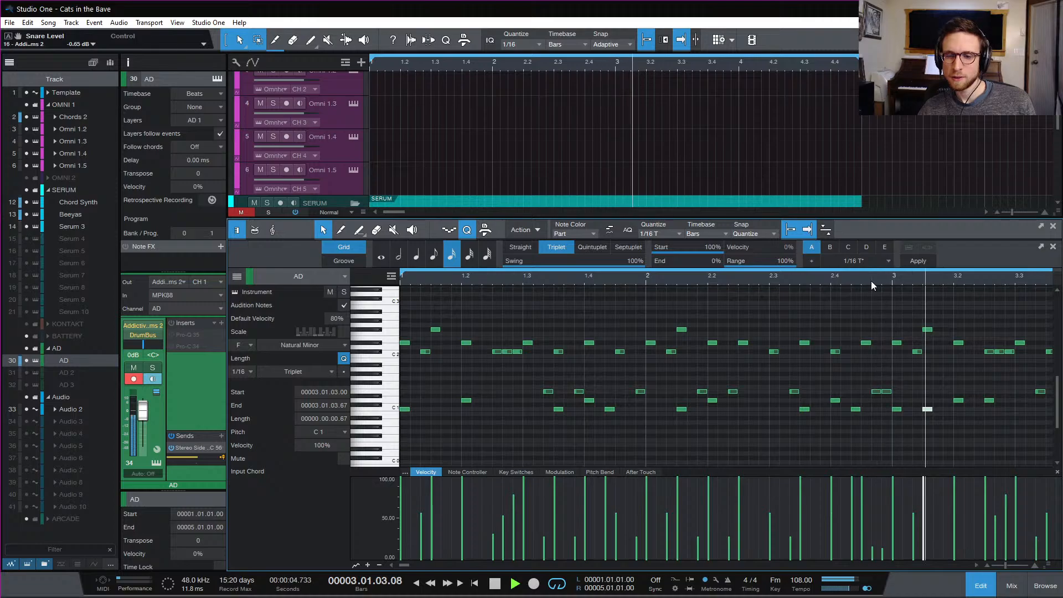
{"action": "key", "text": "space"}
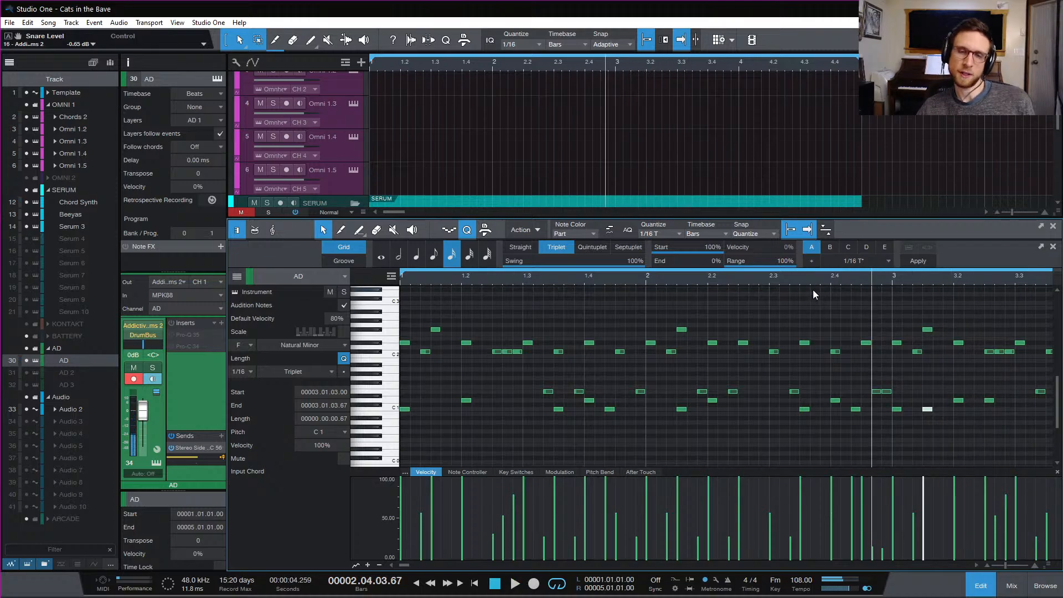
{"action": "key", "text": "comma"}
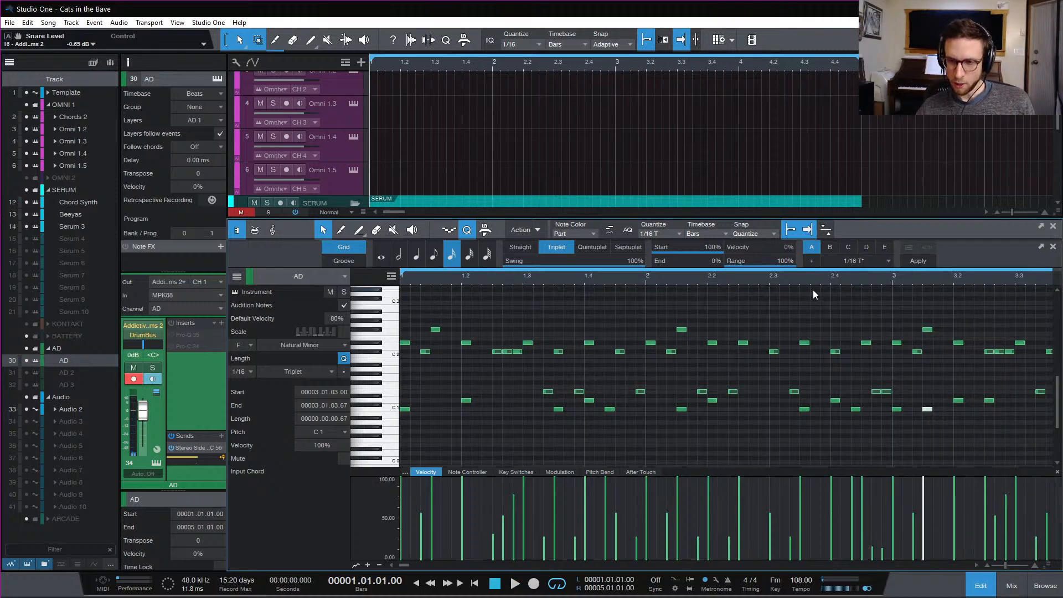
Play the song from the start with the mixer in view, and reopen the AD drum part in the note editor
{"action": "key", "text": "space"}
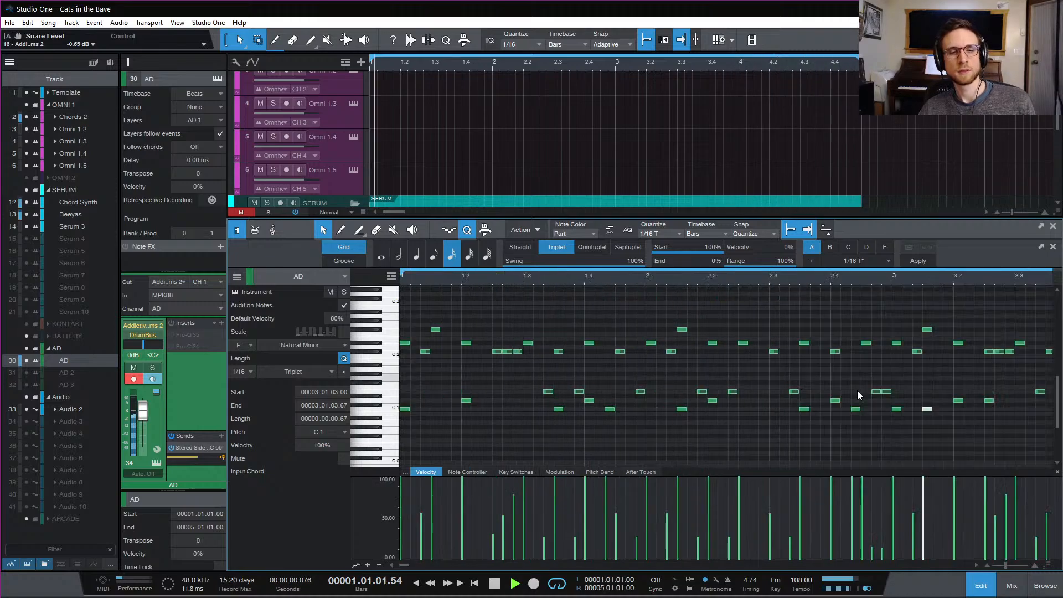
{"action": "left_click", "coordinate": [1006, 579]}
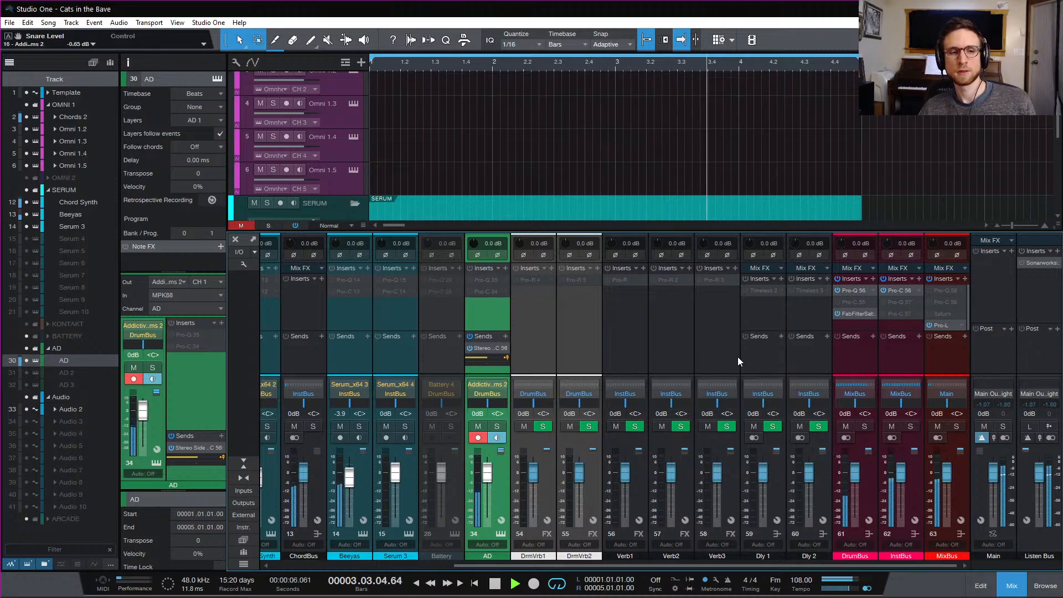
{"action": "scroll", "coordinate": [755, 172], "scroll_direction": "down", "scroll_amount": 10}
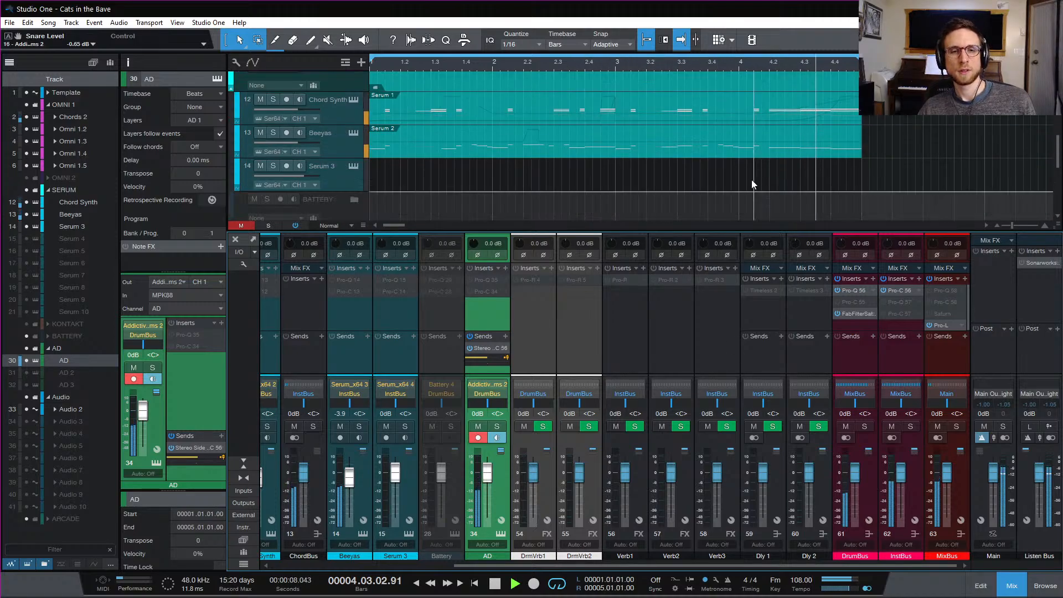
{"action": "double_click", "coordinate": [759, 142]}
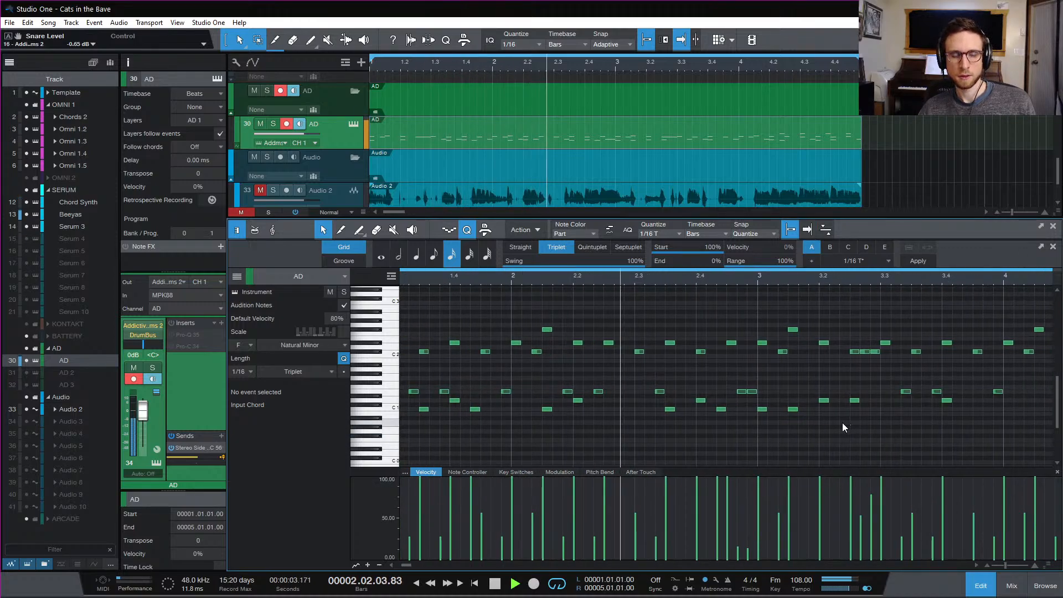
{"action": "scroll", "coordinate": [895, 426], "scroll_direction": "right", "scroll_amount": 5}
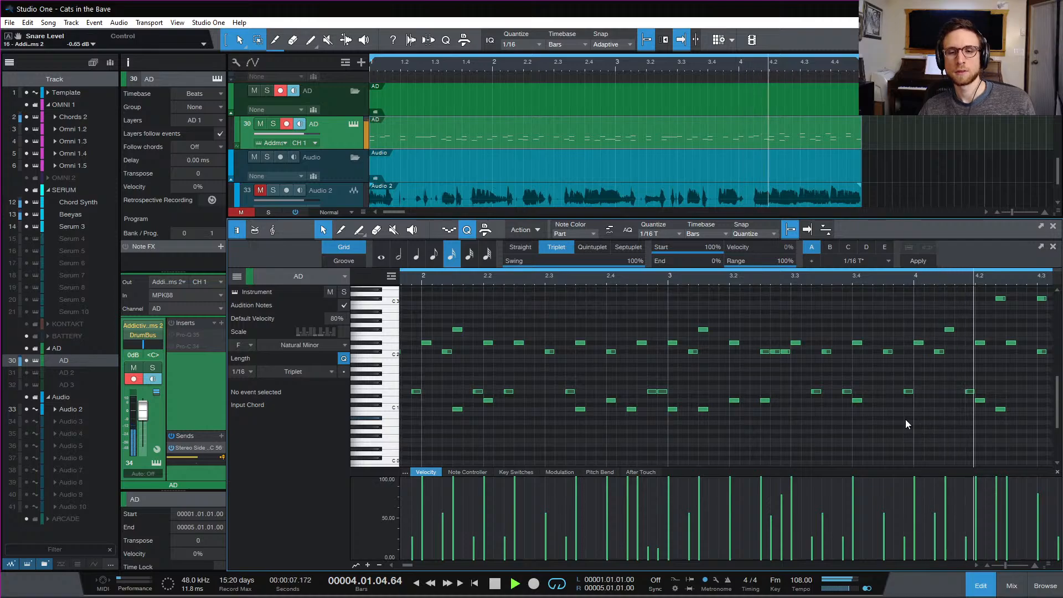
Copy the D1 note on beat 3.4 to C1 at 00003.04.02.33 and play from bar 3
{"action": "left_click", "coordinate": [667, 277]}
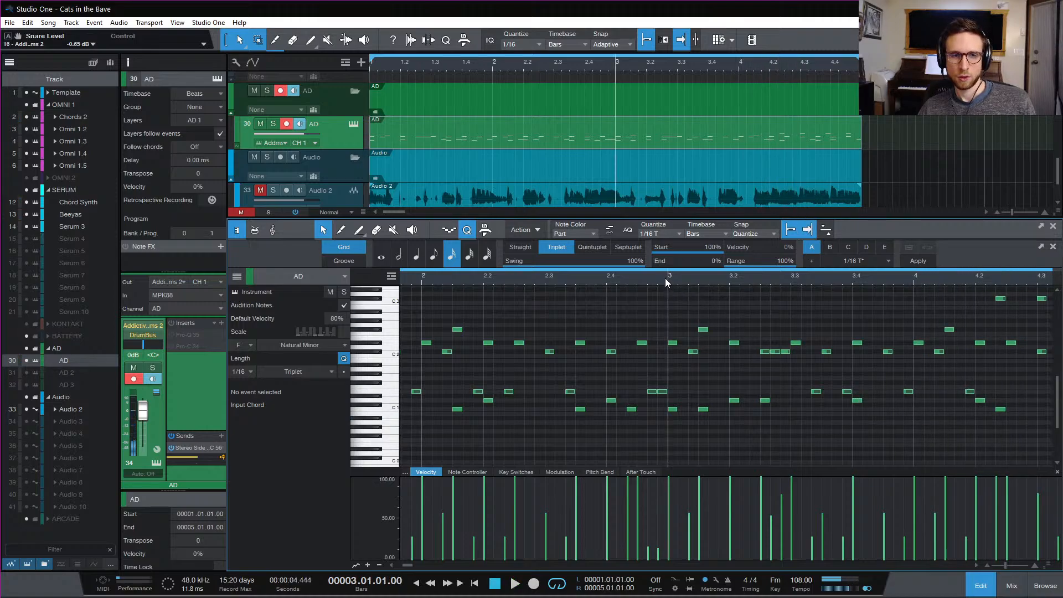
{"action": "key", "text": "space"}
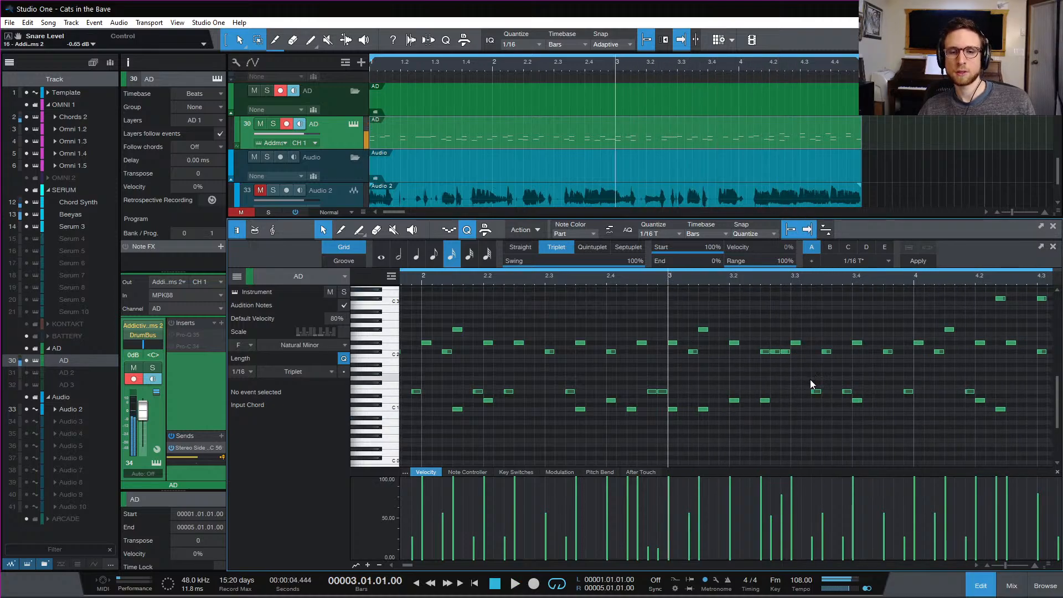
{"action": "left_click_drag", "start_coordinate": [859, 401], "coordinate": [877, 410]}
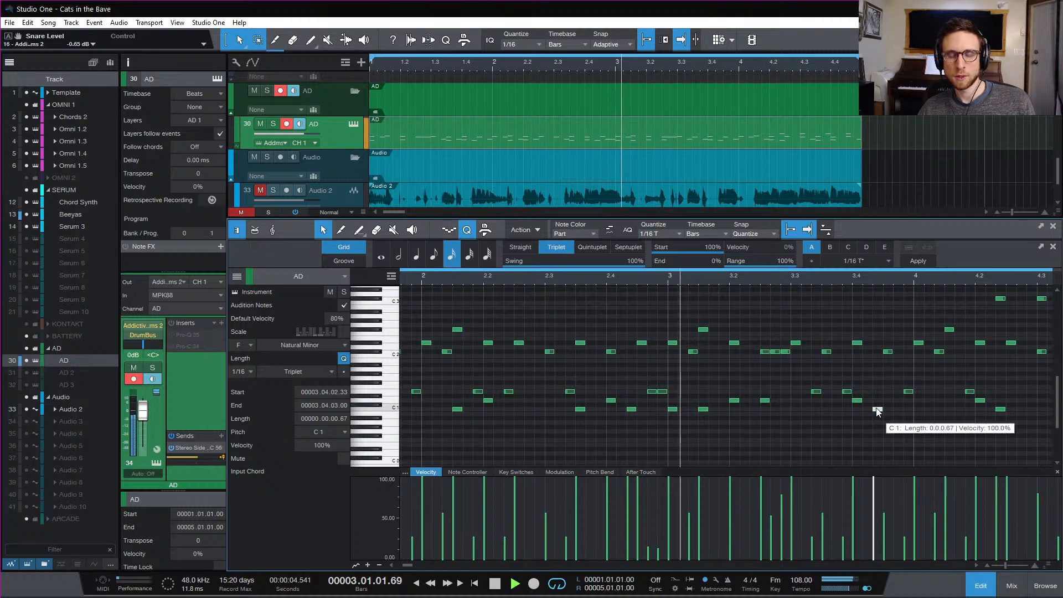
{"action": "key", "text": "space"}
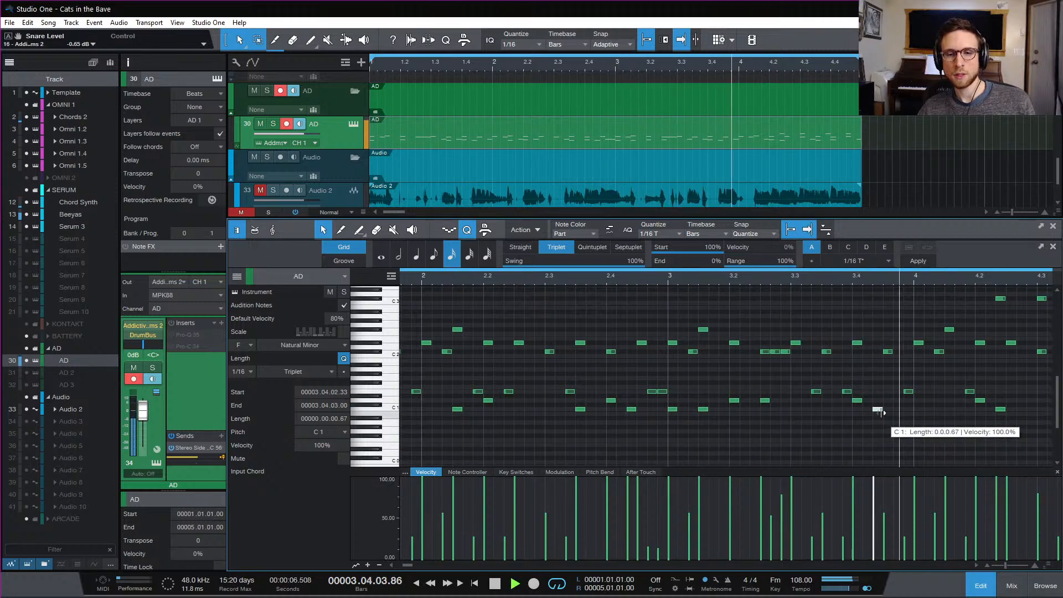
Add C1 notes at 00003.04.04.33 and 00004.01.01.00, clearing the higher note just before bar 4
{"action": "key", "text": "space"}
{"action": "left_click_drag", "start_coordinate": [881, 414], "coordinate": [907, 412]}
{"action": "left_click", "coordinate": [908, 391]}
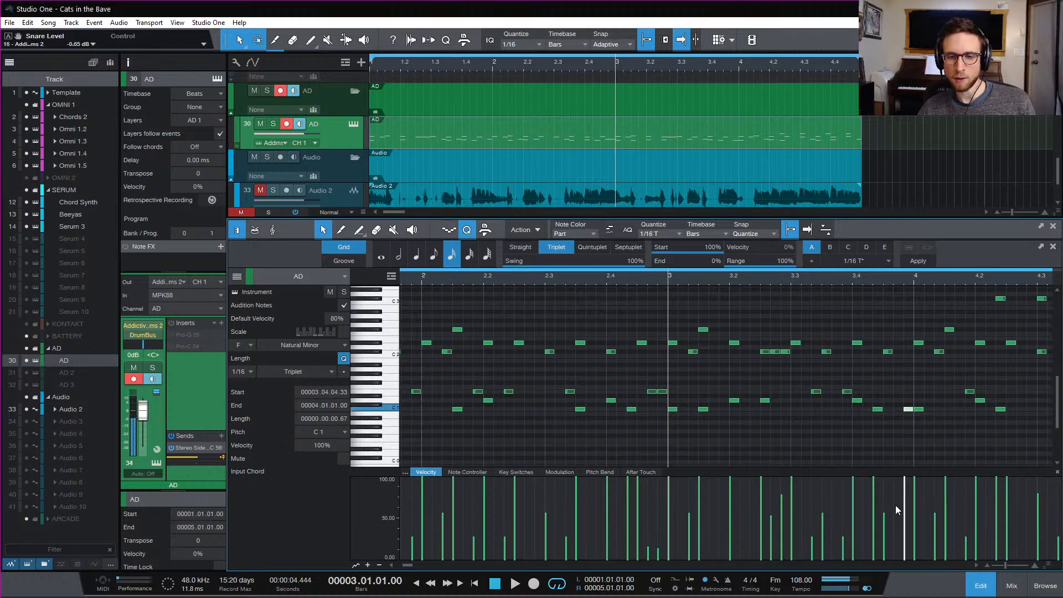
Lower the velocity of the C1 note at 00003.04.04.33 to 63% and then further, auditioning from bar 3
{"action": "left_click_drag", "start_coordinate": [904, 518], "coordinate": [905, 530]}
{"action": "key", "text": "space"}
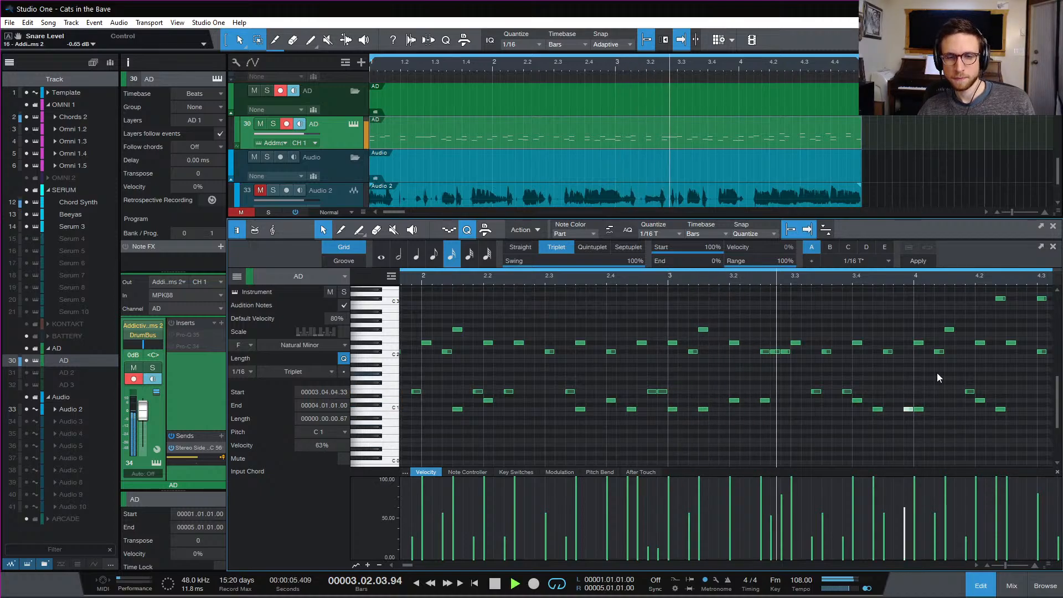
{"action": "key", "text": "space"}
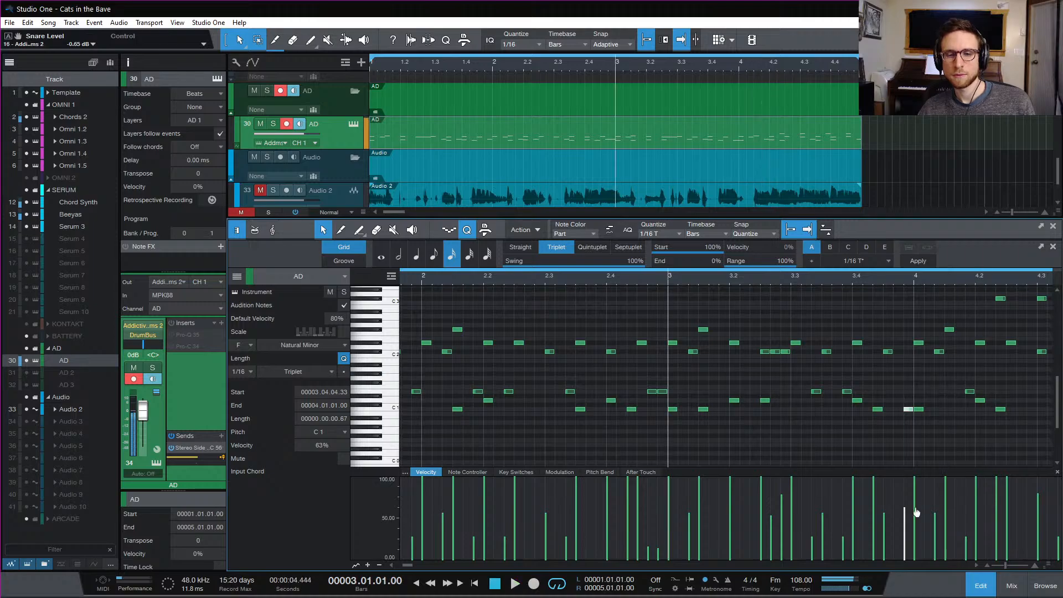
{"action": "left_click_drag", "start_coordinate": [905, 521], "coordinate": [905, 551]}
{"action": "key", "text": "space"}
{"action": "left_click", "coordinate": [935, 431]}
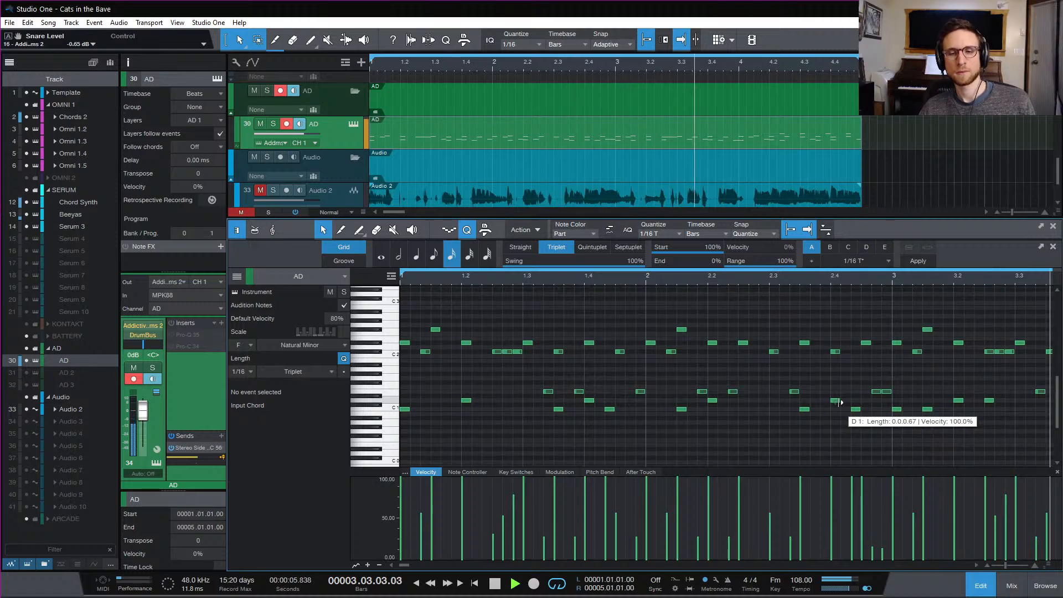
Close the note editor, play the full arrangement, stop and return to the song start
{"action": "left_click", "coordinate": [979, 586]}
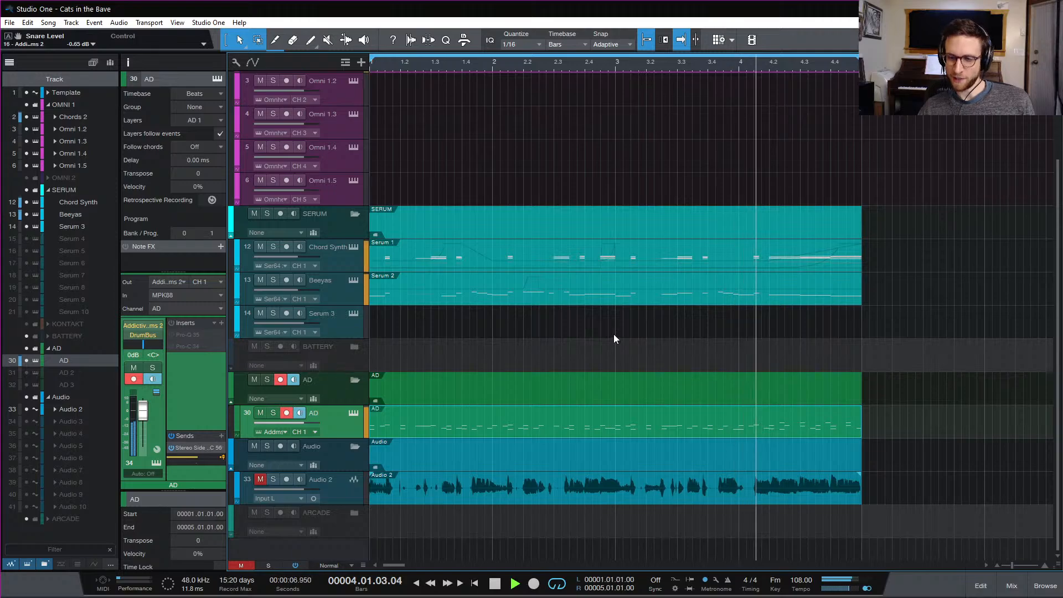
{"action": "scroll", "coordinate": [460, 179], "scroll_direction": "up", "scroll_amount": 3}
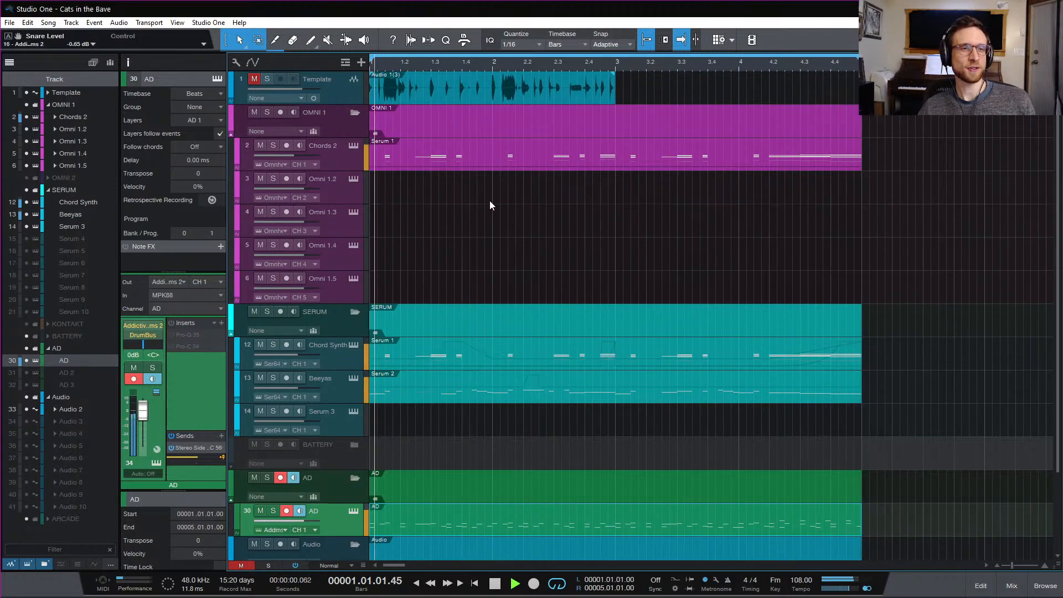
{"action": "key", "text": "space"}
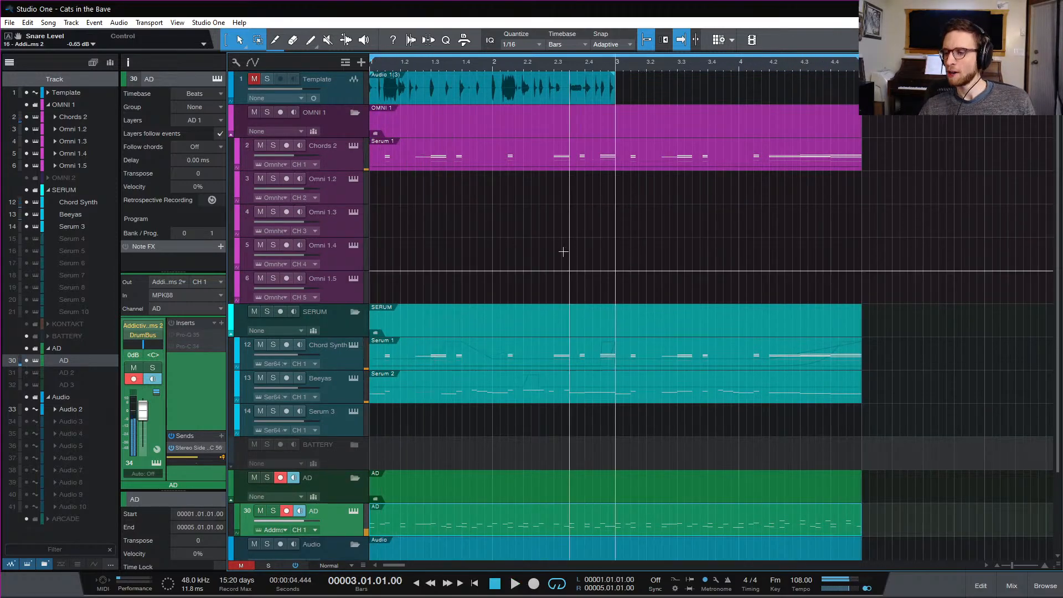
{"action": "scroll", "coordinate": [560, 258], "scroll_direction": "down", "scroll_amount": 3}
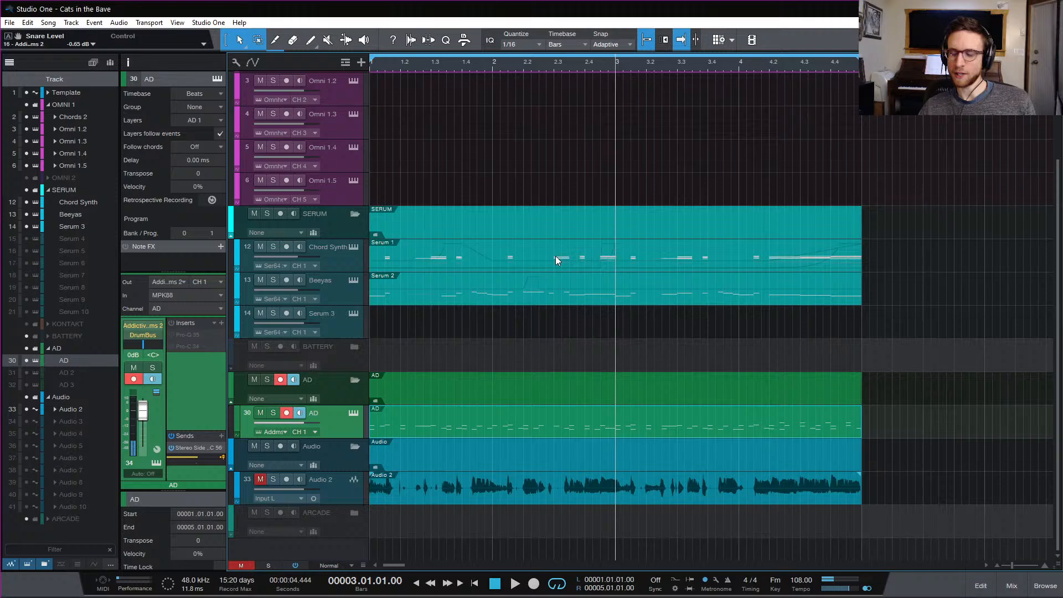
{"action": "left_click", "coordinate": [469, 162]}
{"action": "key", "text": "Home"}
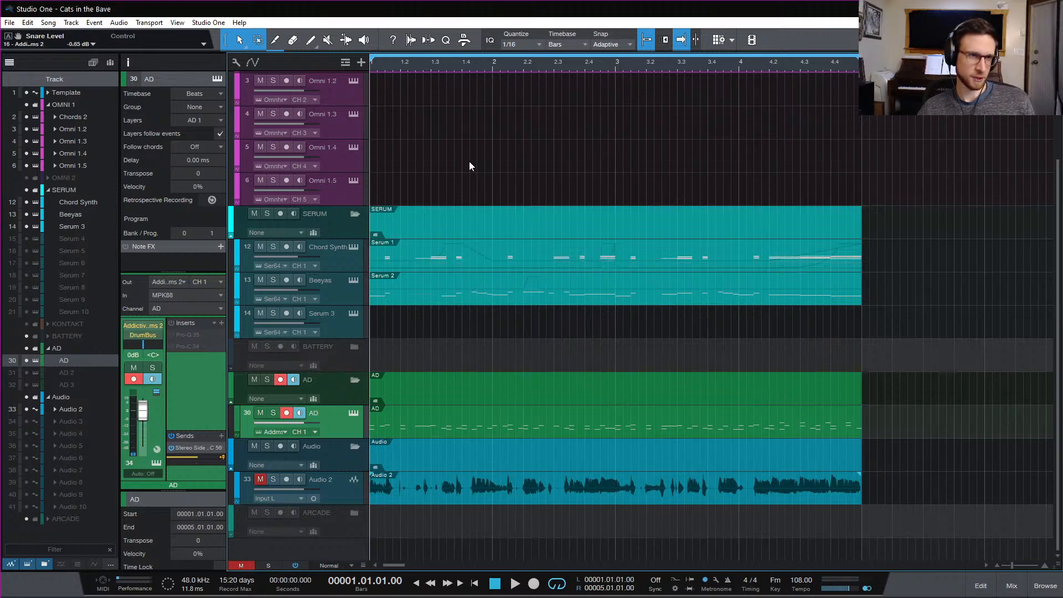
{"action": "scroll", "coordinate": [417, 197], "scroll_direction": "up", "scroll_amount": 3}
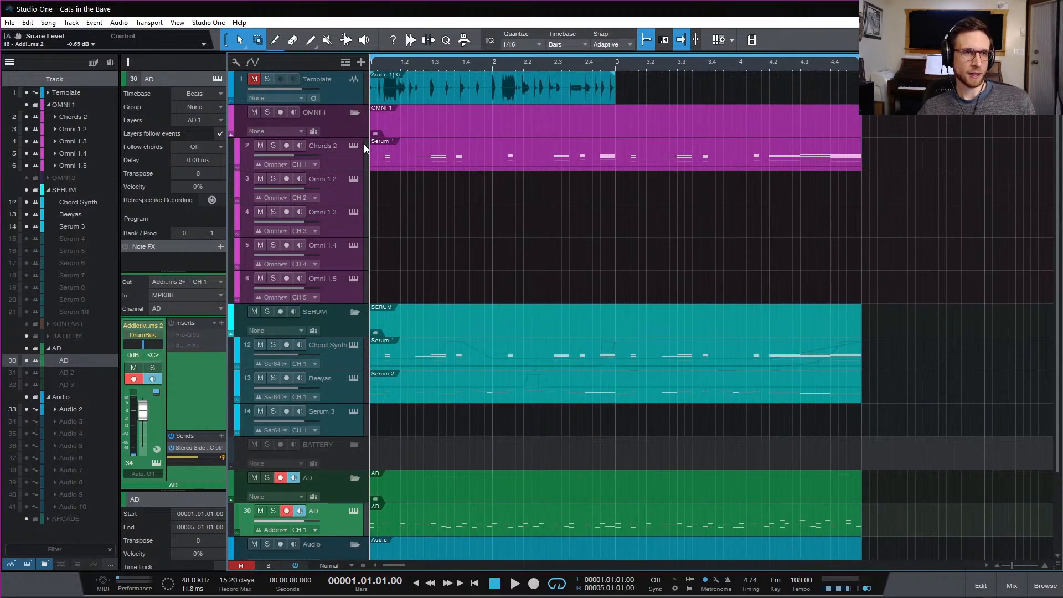
{"action": "scroll", "coordinate": [455, 227], "scroll_direction": "down", "scroll_amount": 3}
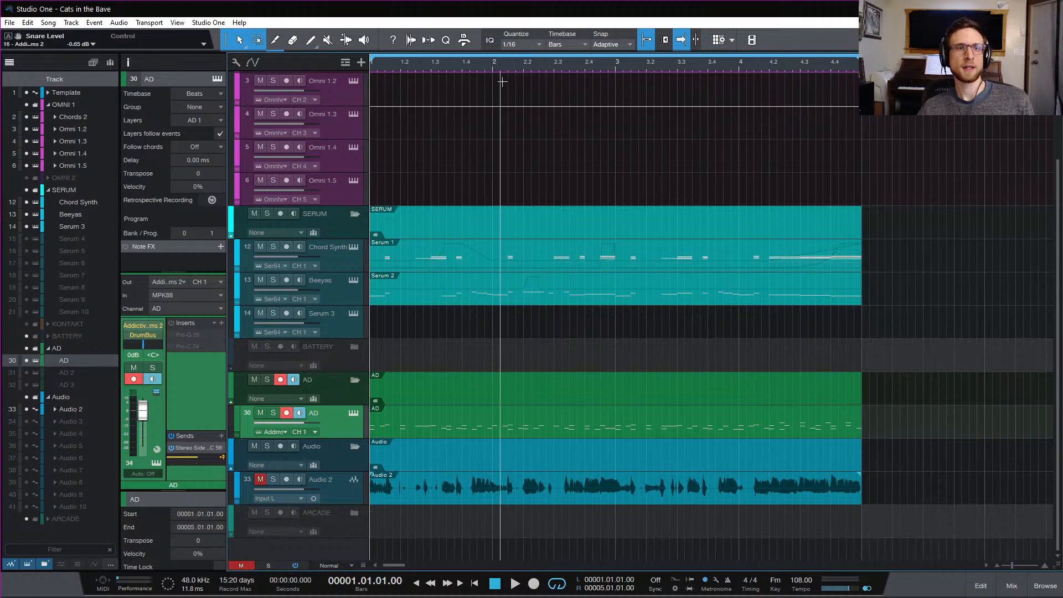
{"action": "scroll", "coordinate": [523, 126], "scroll_direction": "up", "scroll_amount": 3}
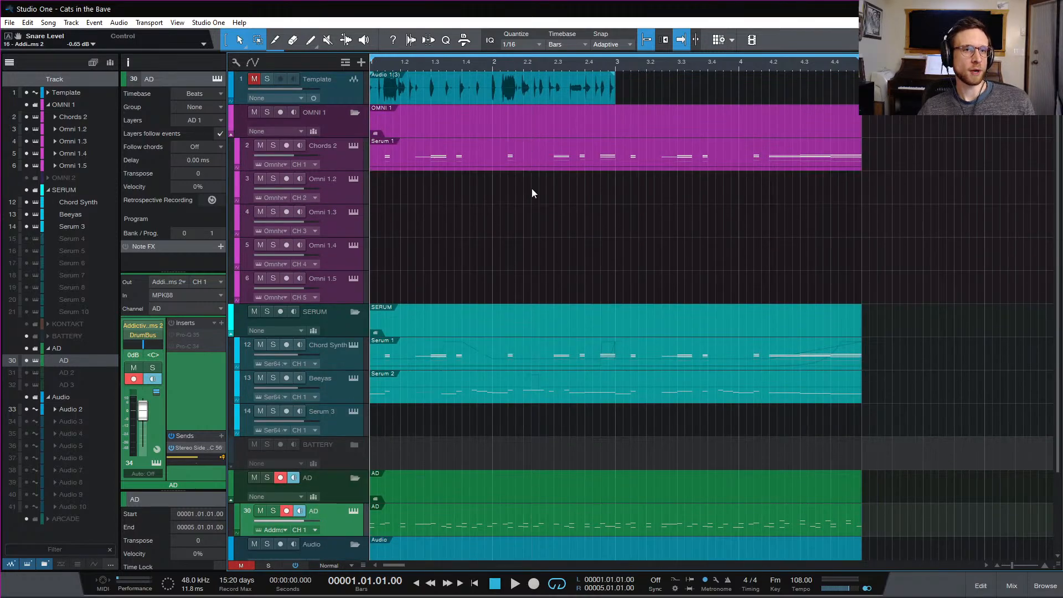
{"action": "scroll", "coordinate": [532, 188], "scroll_direction": "down", "scroll_amount": 3}
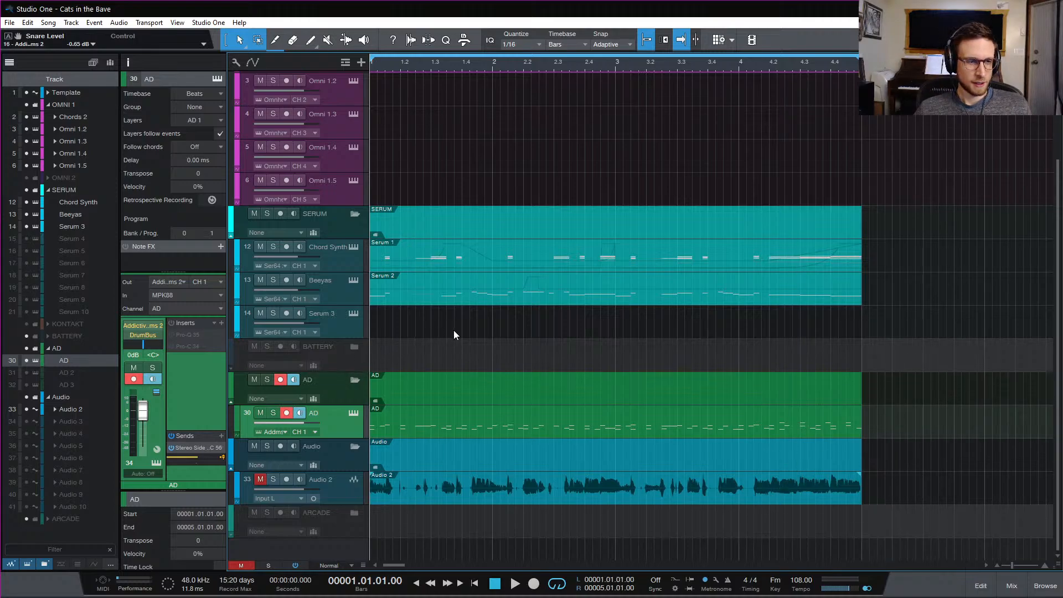
Play the opening of the arrangement briefly and stop
{"action": "key", "text": "space"}
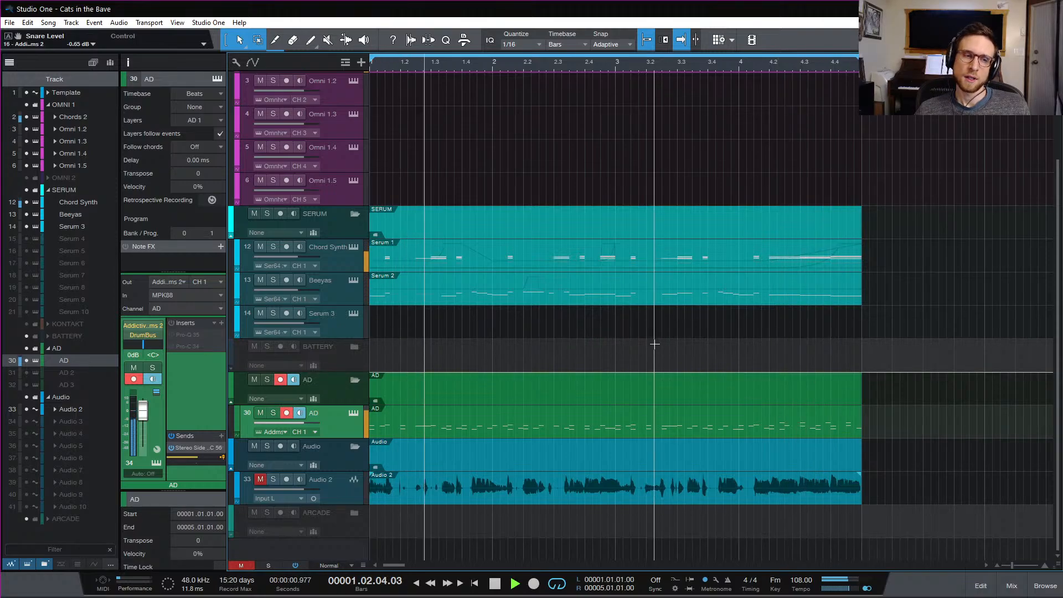
{"action": "key", "text": "space"}
{"action": "scroll", "coordinate": [609, 277], "scroll_direction": "up", "scroll_amount": 3}
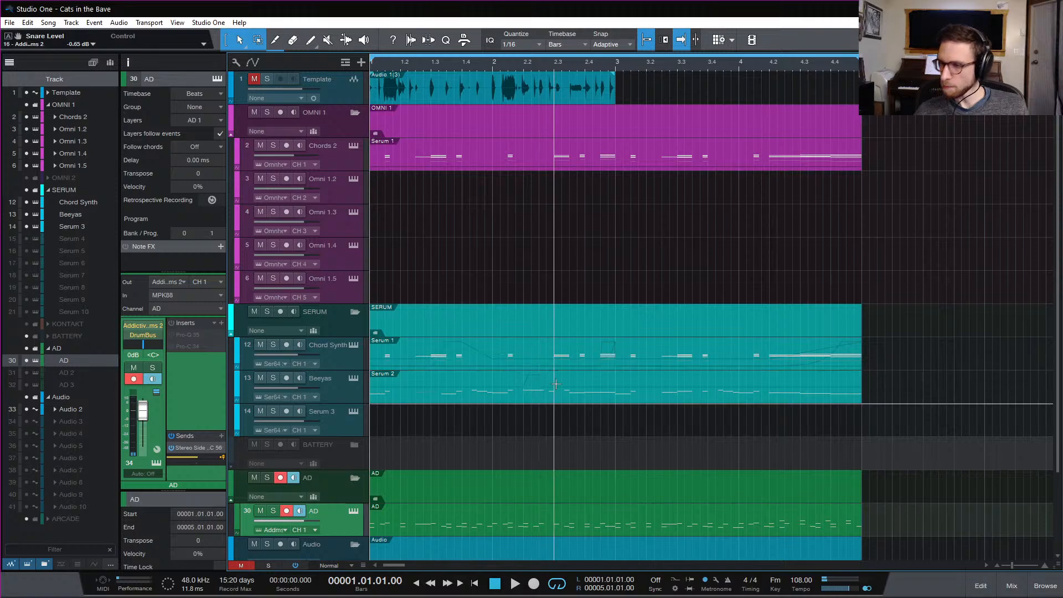
Load the Lead - Abacus preset from the Unison House Collection in the Serum 3 instrument and audition it over the song's opening
{"action": "left_click", "coordinate": [344, 424]}
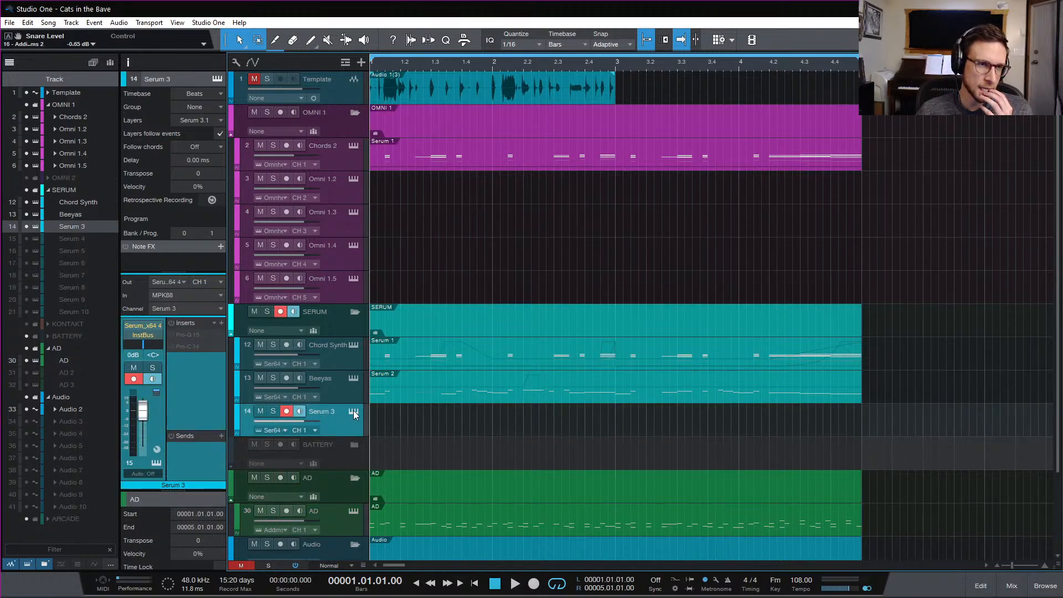
{"action": "left_click", "coordinate": [353, 411]}
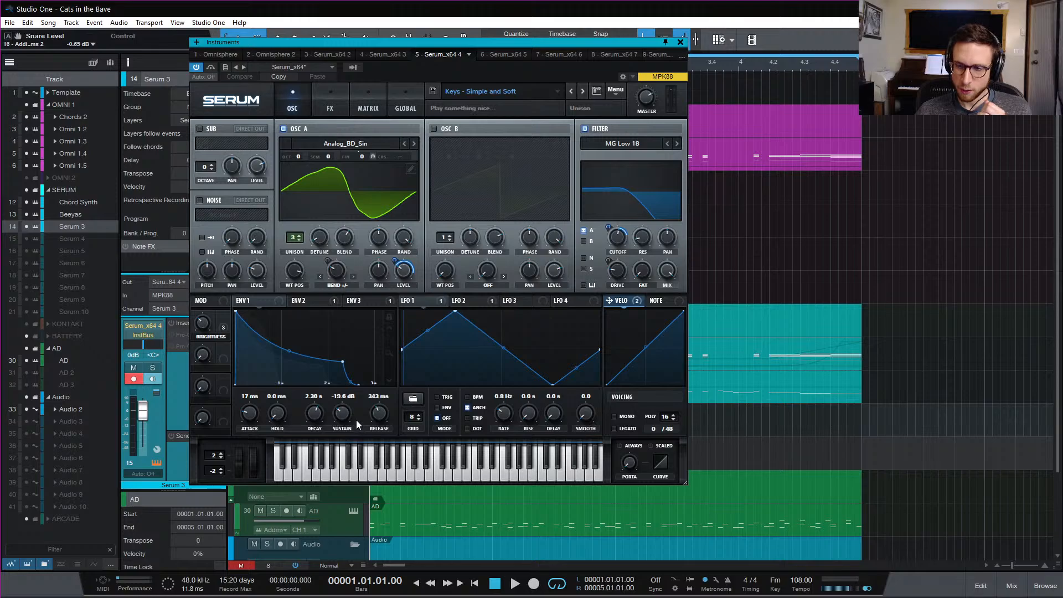
{"action": "left_click", "coordinate": [524, 95]}
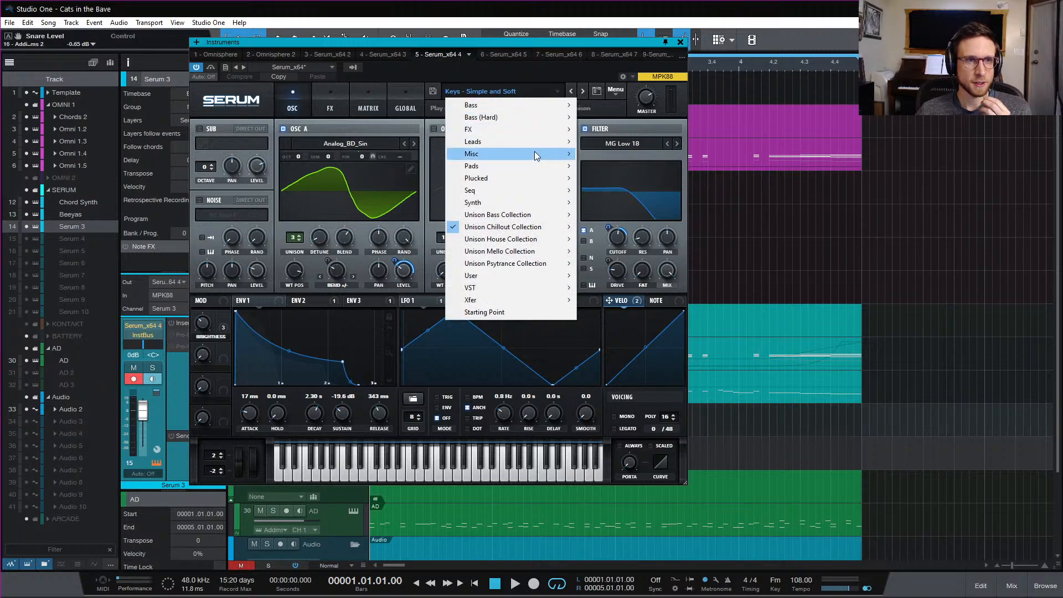
{"action": "mouse_move", "coordinate": [524, 227]}
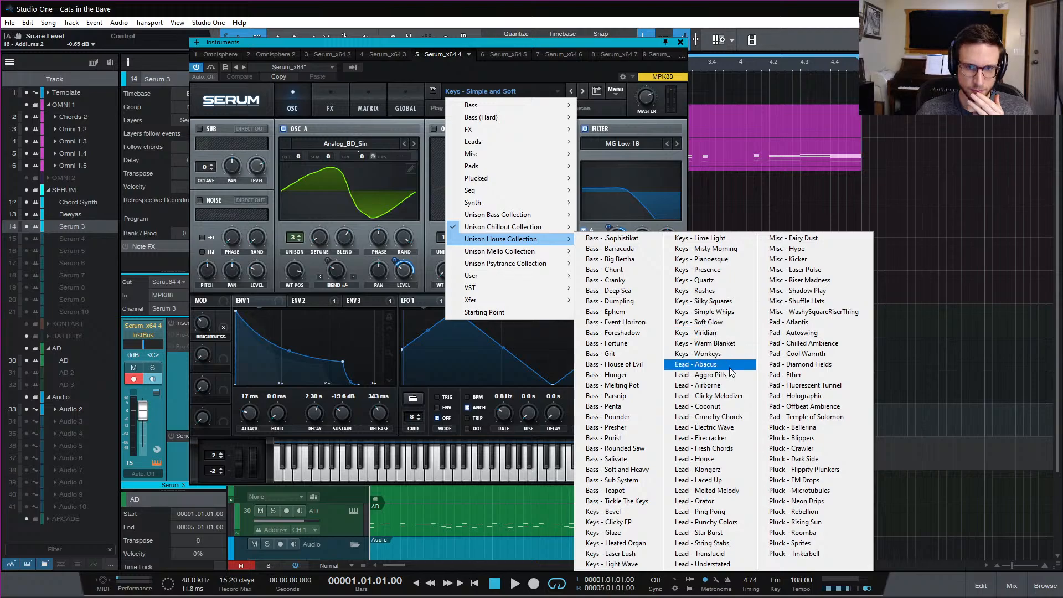
{"action": "left_click", "coordinate": [706, 364]}
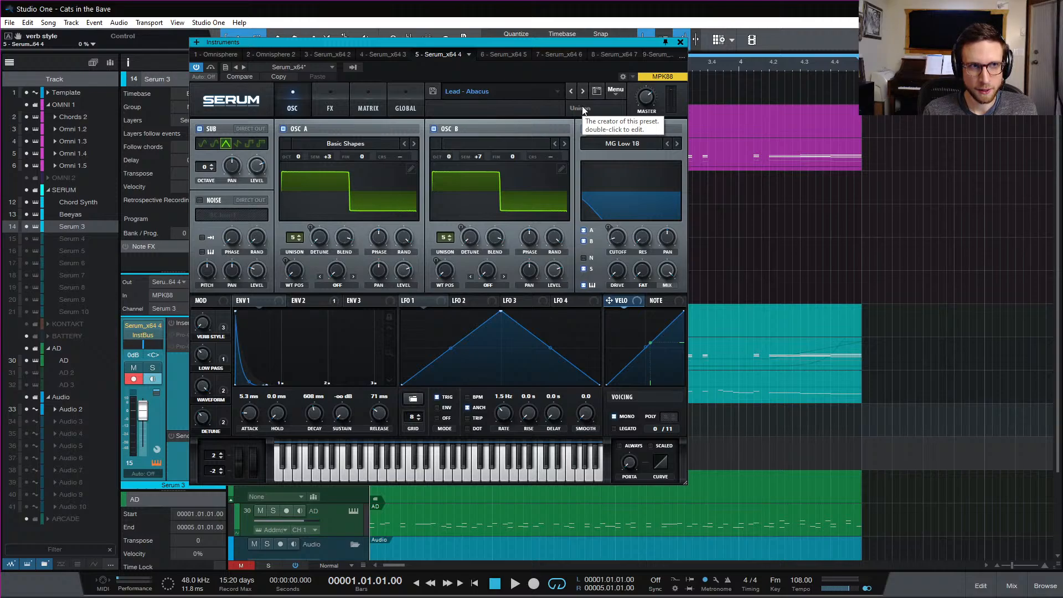
{"action": "key", "text": "space"}
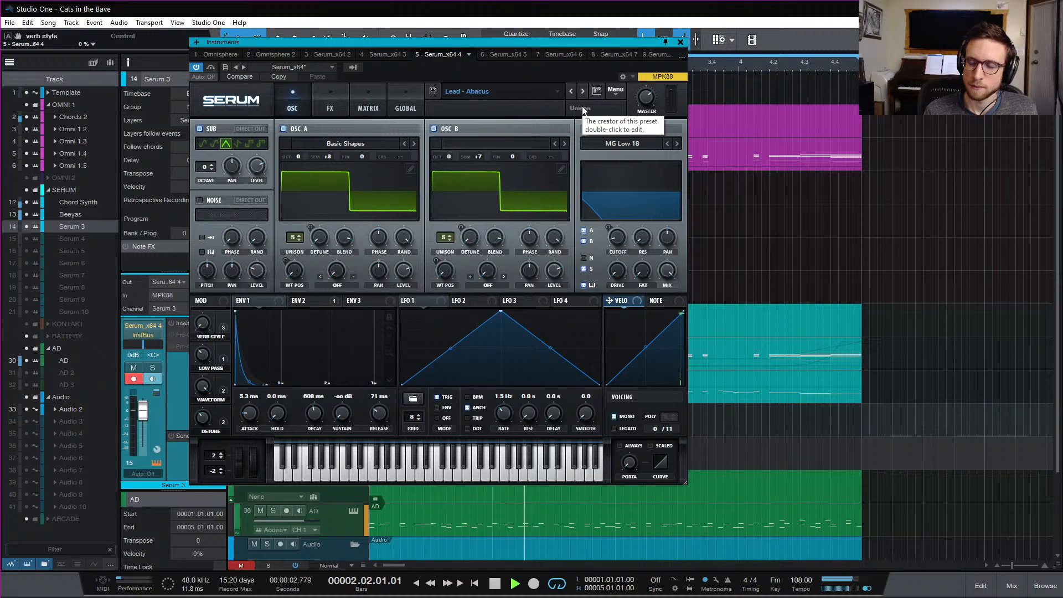
{"action": "key", "text": "space"}
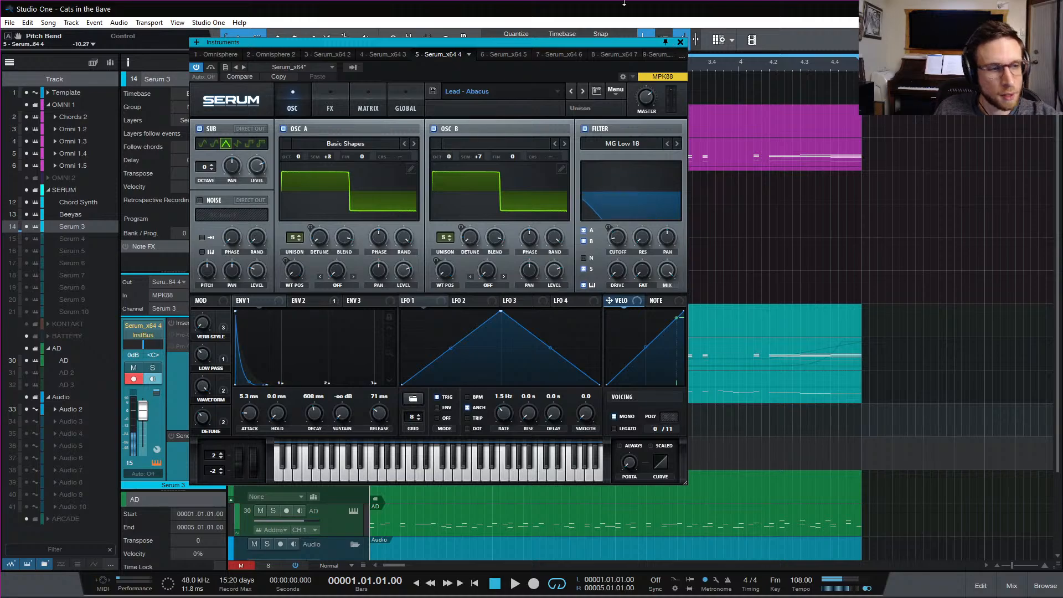
Set Serum's pitch bend range to 12 and -12, then close the instrument window
{"action": "left_click_drag", "start_coordinate": [213, 474], "coordinate": [216, 501]}
{"action": "left_click_drag", "start_coordinate": [215, 455], "coordinate": [218, 441]}
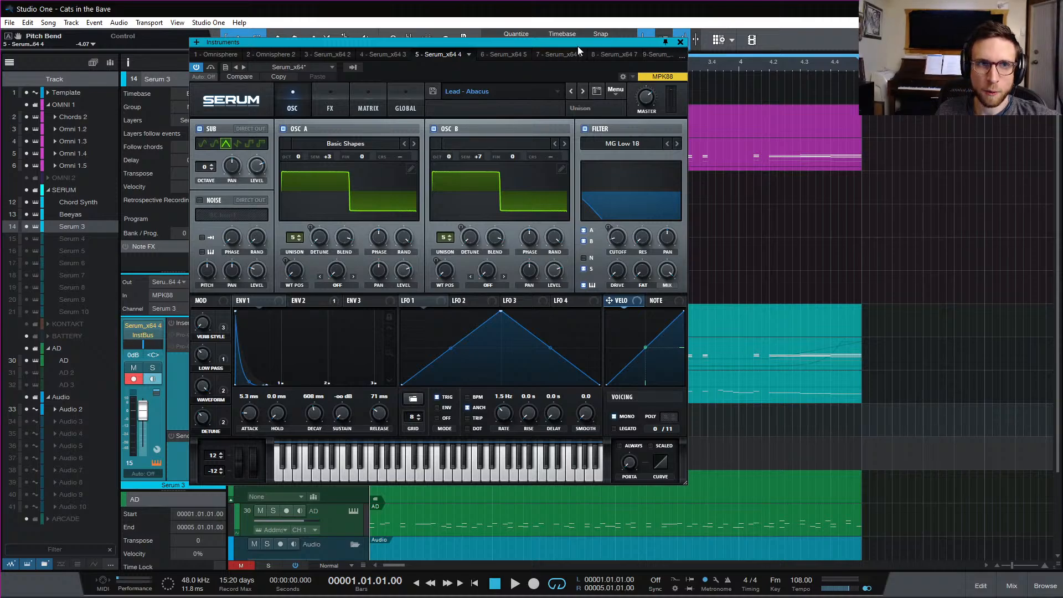
{"action": "left_click_drag", "start_coordinate": [577, 46], "coordinate": [690, 94]}
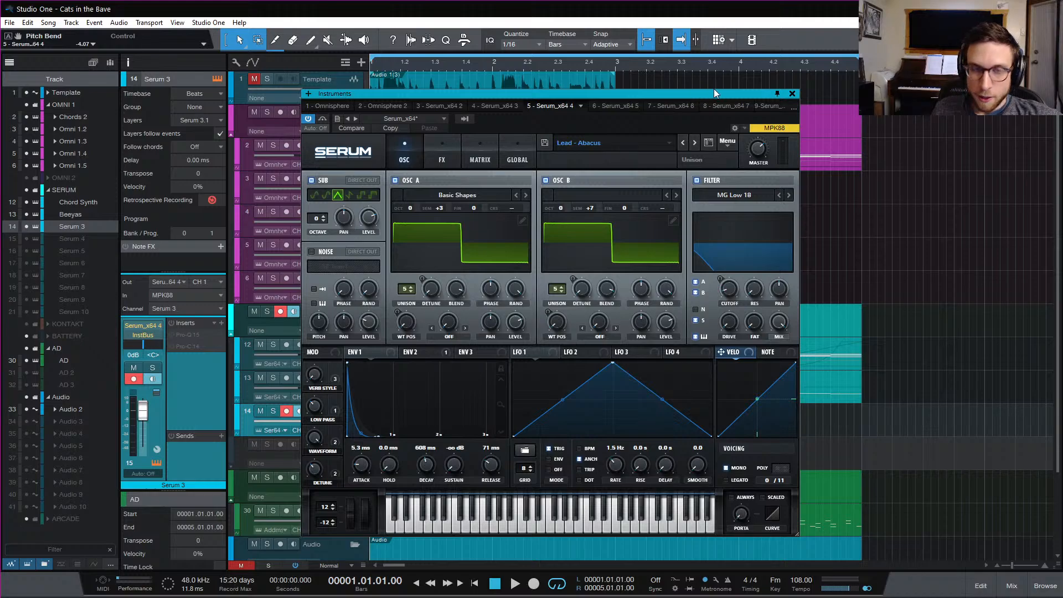
{"action": "left_click", "coordinate": [792, 94]}
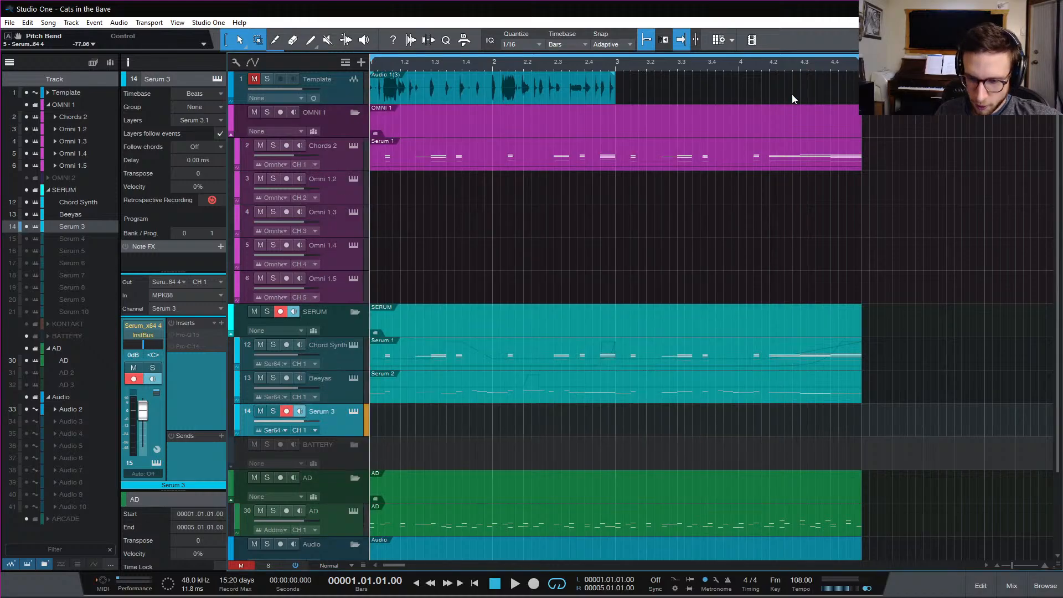
Rehearse the lead over the arrangement, then record a Serum 3 part starting at bar 3
{"action": "key", "text": "space"}
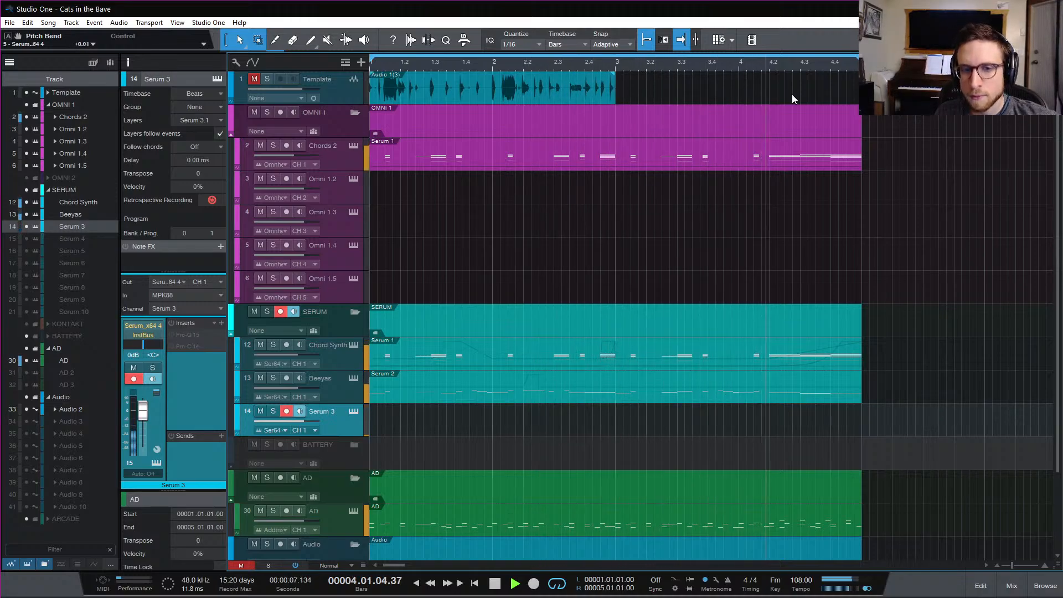
{"action": "key", "text": "space"}
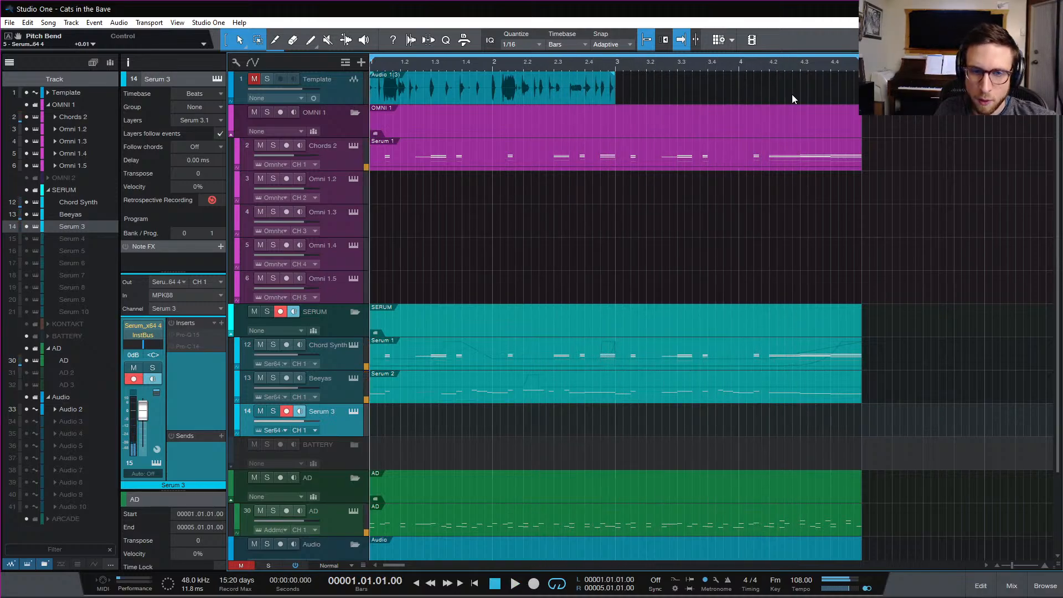
{"action": "left_click", "coordinate": [615, 65]}
{"action": "key", "text": "KP_Multiply"}
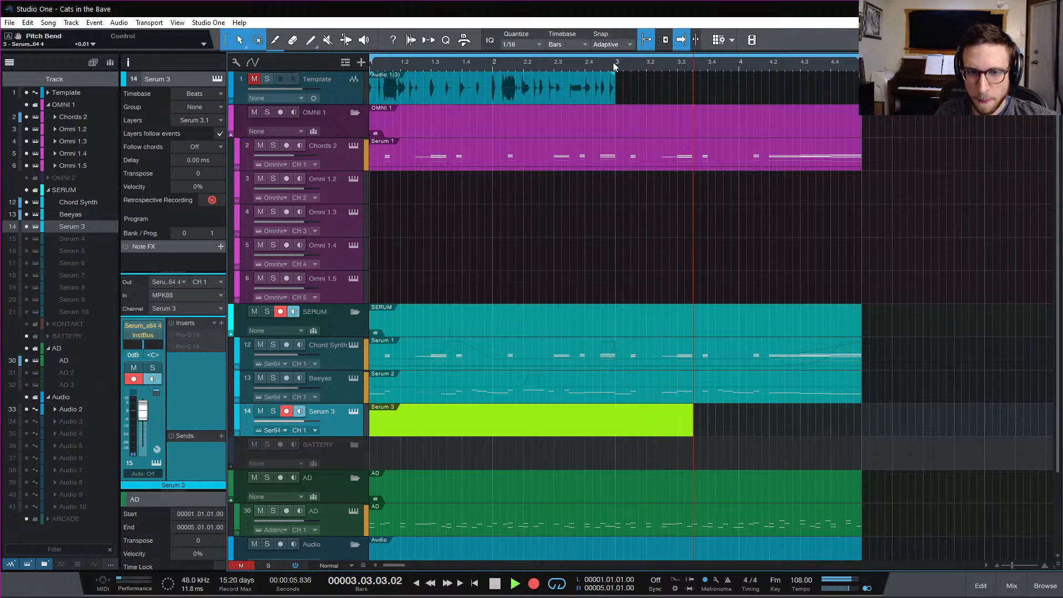
{"action": "key", "text": "space"}
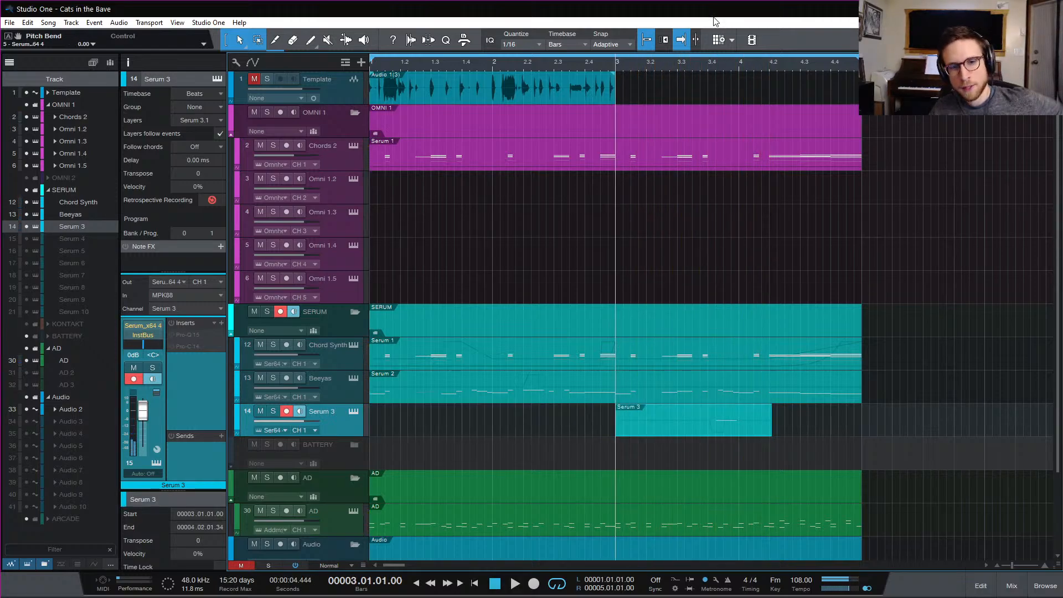
Open the recorded Serum 3 part for editing, quantize its F3 note, and audition it from bar 3
{"action": "key", "text": "space"}
{"action": "double_click", "coordinate": [738, 434]}
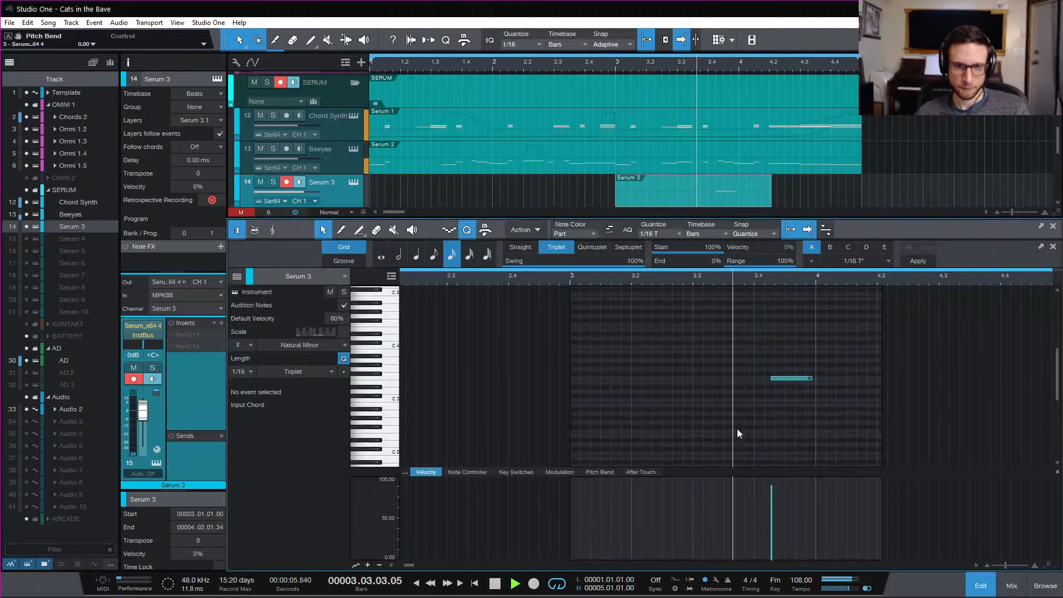
{"action": "key", "text": "space"}
{"action": "left_click_drag", "start_coordinate": [745, 344], "coordinate": [848, 392]}
{"action": "key", "text": "q"}
{"action": "key", "text": "space"}
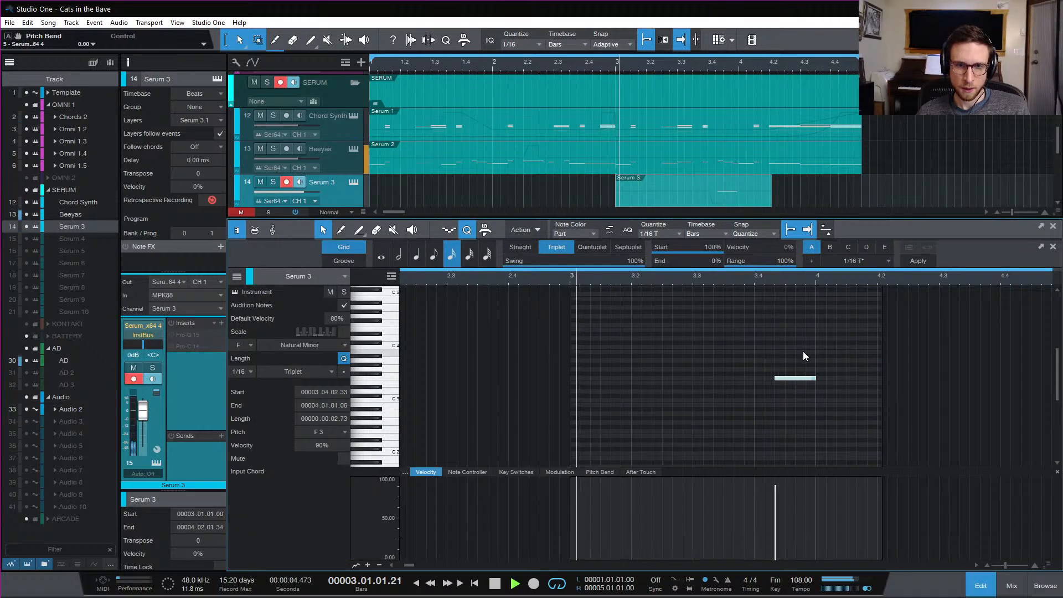
{"action": "left_click", "coordinate": [806, 344]}
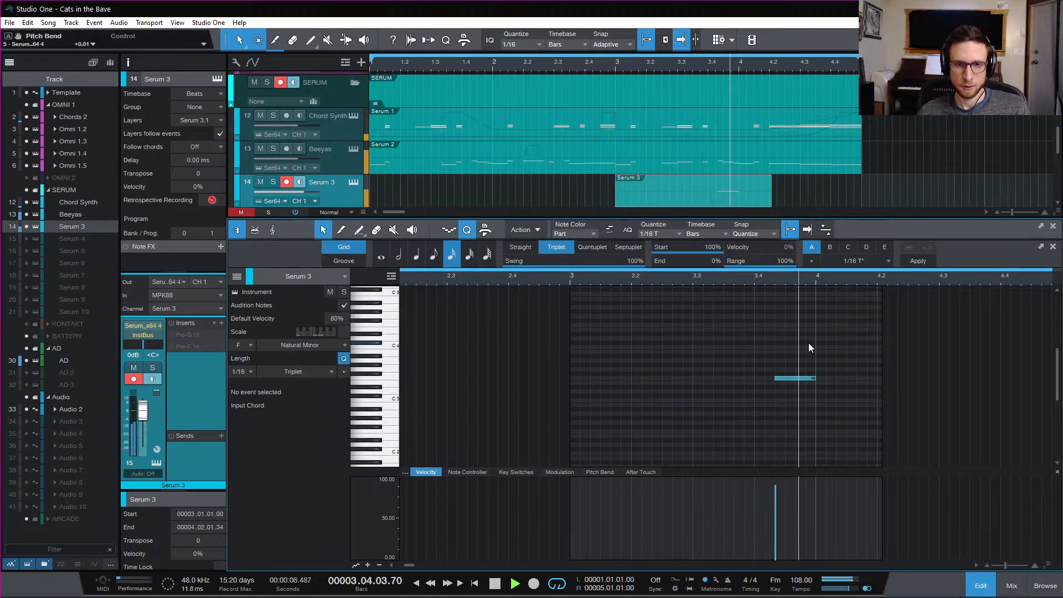
{"action": "key", "text": "space"}
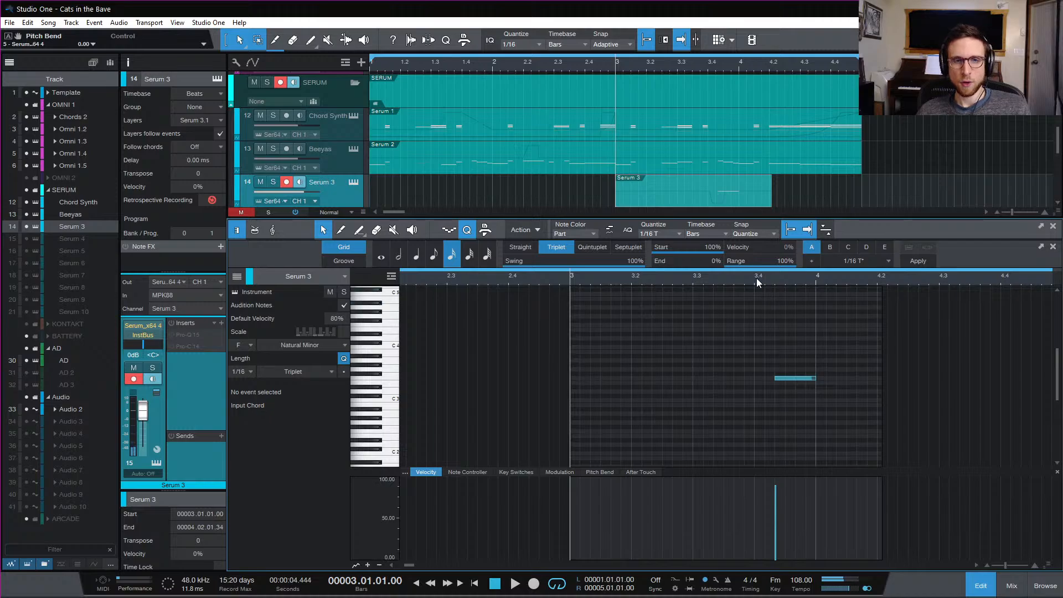
Try the Serum 3 note lowered to Eb 3, auditioning it from bar 3
{"action": "left_click", "coordinate": [756, 277]}
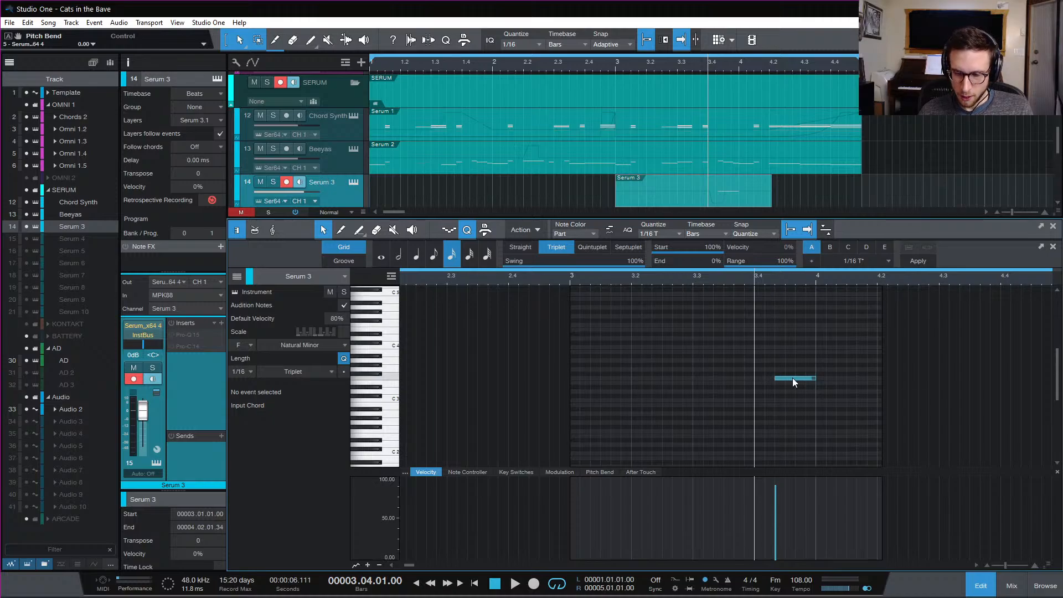
{"action": "mouse_move", "coordinate": [793, 379]}
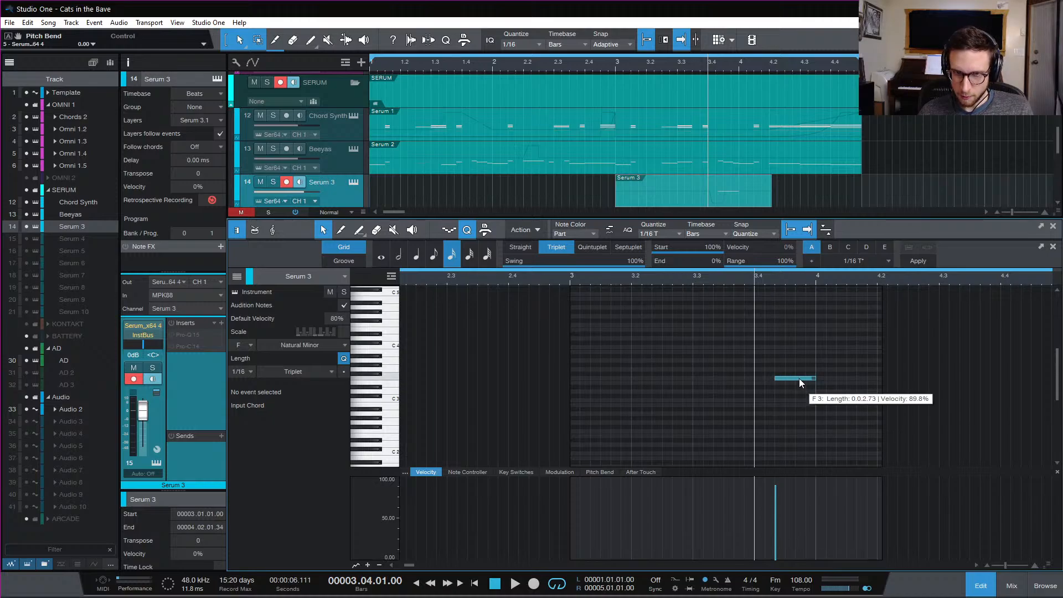
{"action": "left_click_drag", "start_coordinate": [793, 380], "coordinate": [799, 387]}
{"action": "key", "text": "space"}
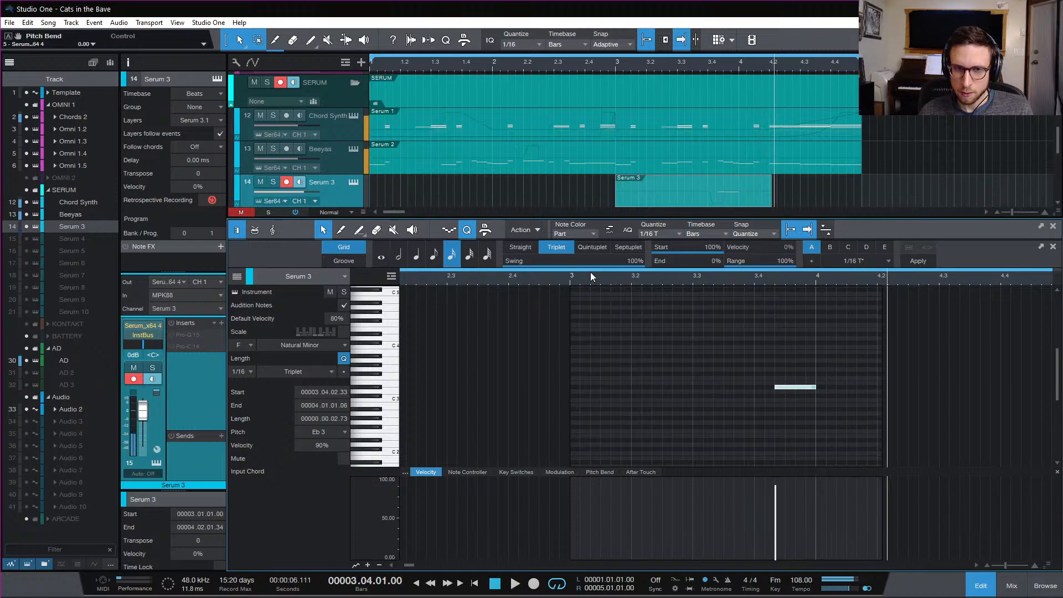
{"action": "left_click", "coordinate": [574, 274]}
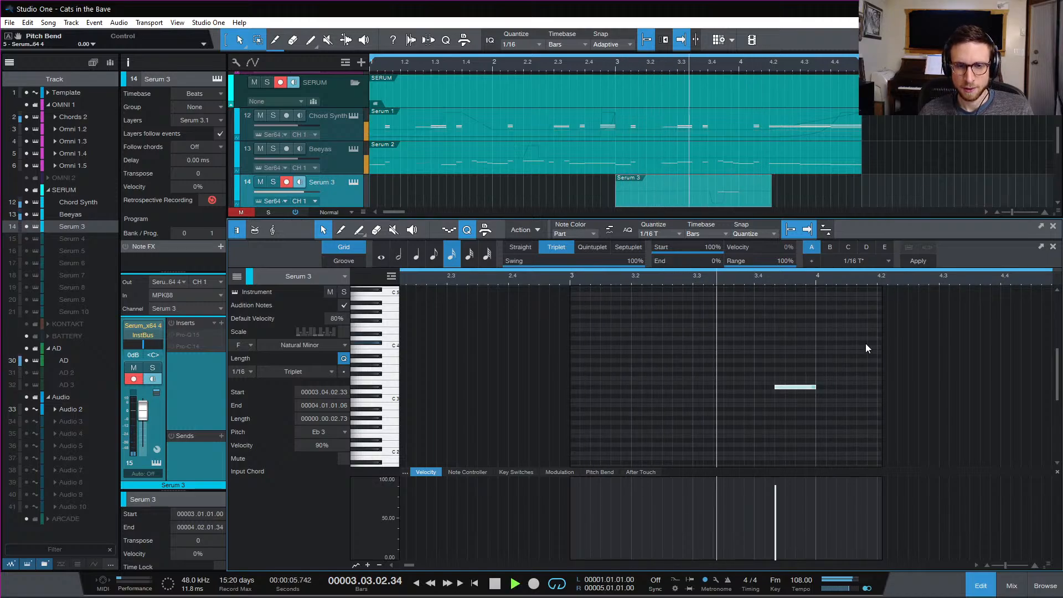
{"action": "key", "text": "space"}
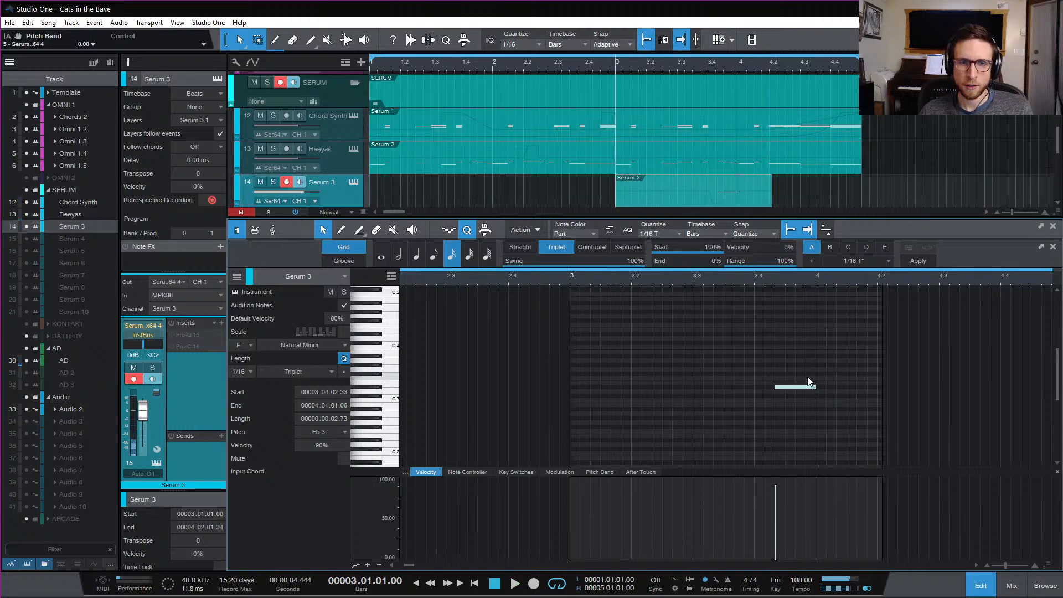
{"action": "left_click", "coordinate": [825, 376]}
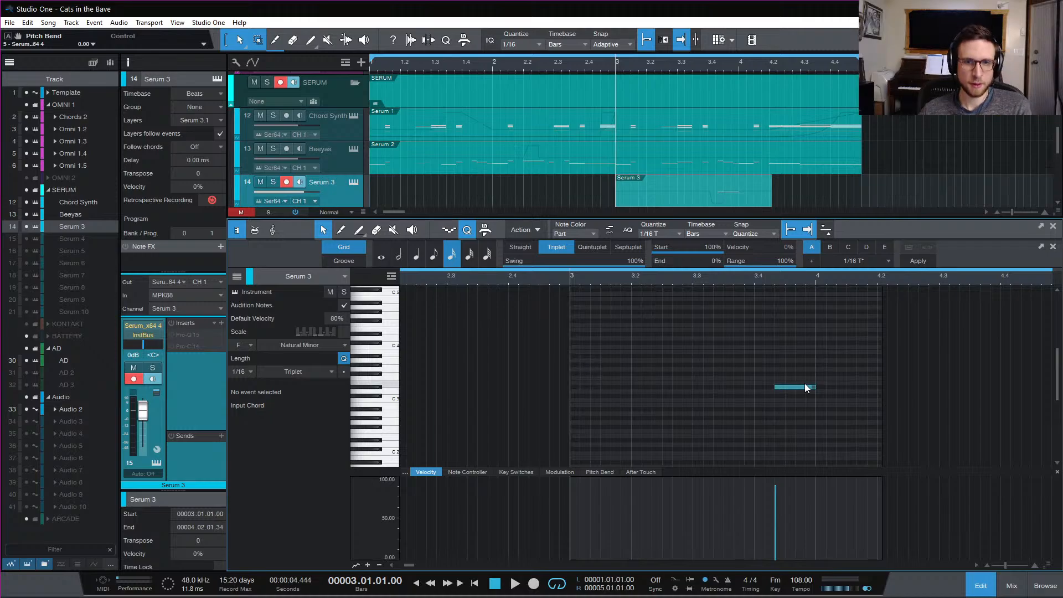
Move the Serum 3 note back up to F3 and audition it from bar 3
{"action": "left_click_drag", "start_coordinate": [805, 385], "coordinate": [808, 377]}
{"action": "key", "text": "space"}
{"action": "left_click", "coordinate": [840, 351]}
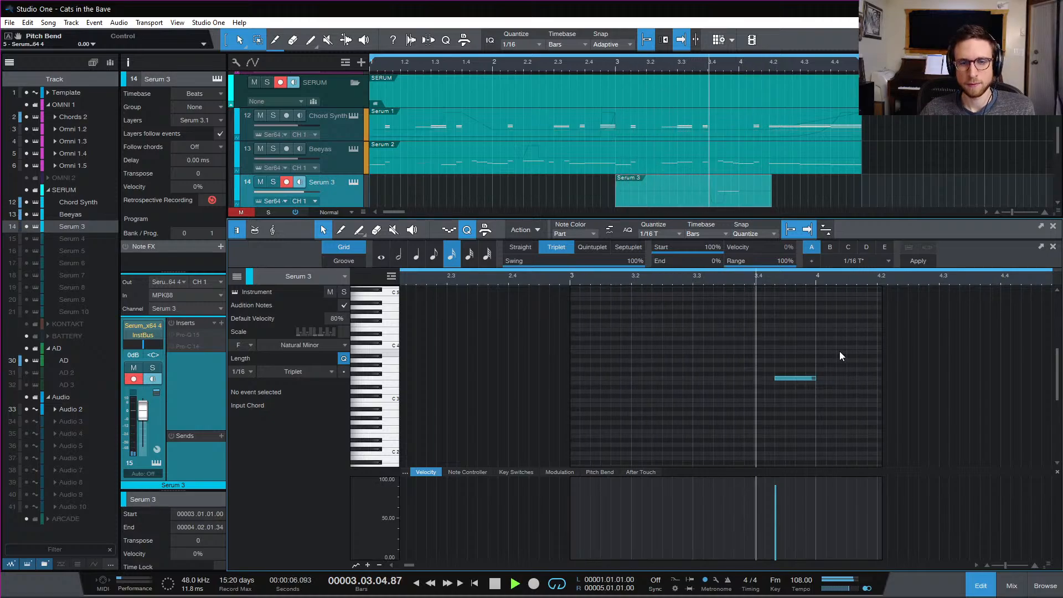
{"action": "key", "text": "space"}
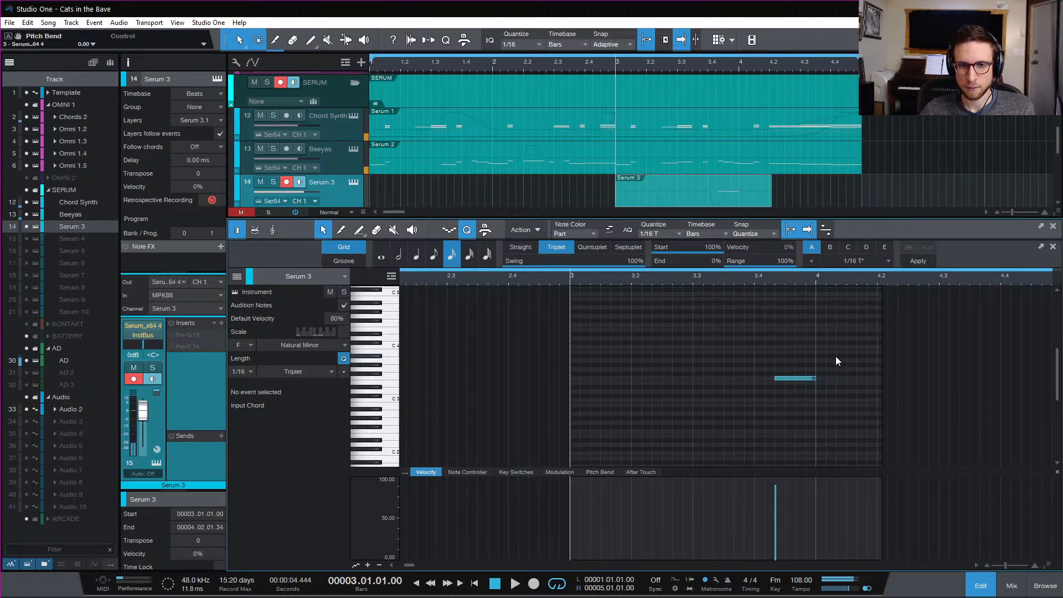
{"action": "key", "text": "space"}
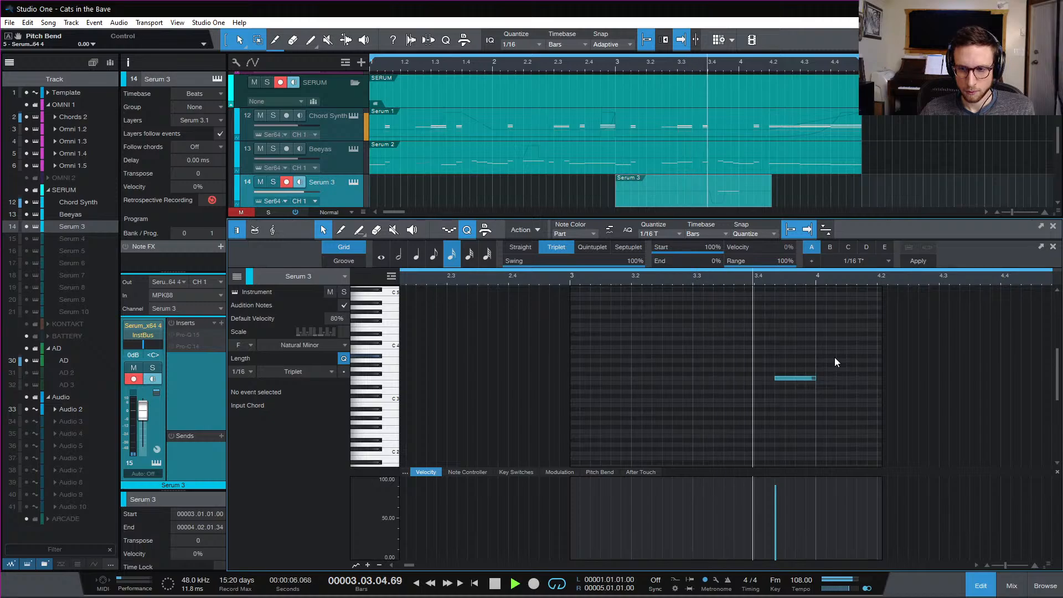
{"action": "key", "text": "space"}
Trim the F3 note to end at bar 4, split off its final 0.67 as an F4 note, and audition
{"action": "left_click", "coordinate": [814, 380]}
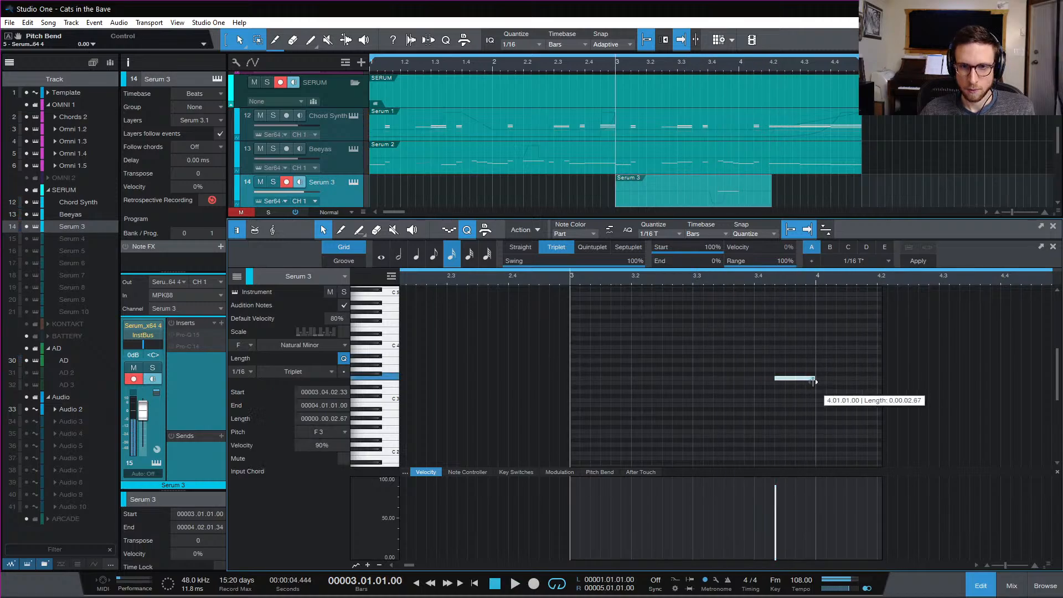
{"action": "left_click_drag", "start_coordinate": [814, 382], "coordinate": [813, 328]}
{"action": "double_click", "coordinate": [817, 379]}
{"action": "key", "text": "space"}
{"action": "left_click", "coordinate": [846, 338]}
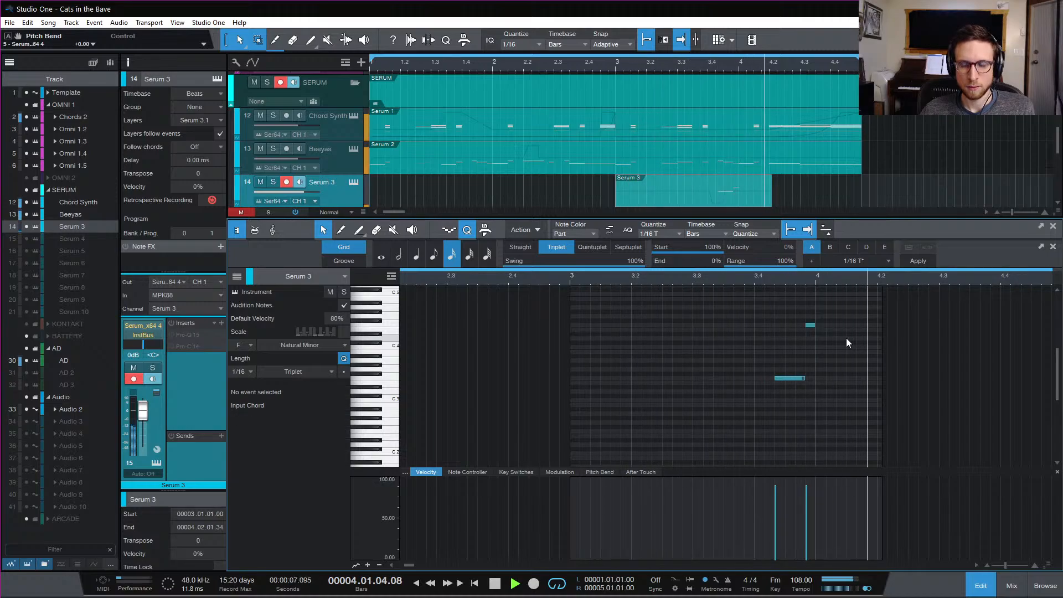
{"action": "key", "text": "space"}
Lower the short F4 note by one octave and audition the part from bar 3
{"action": "key", "text": "space"}
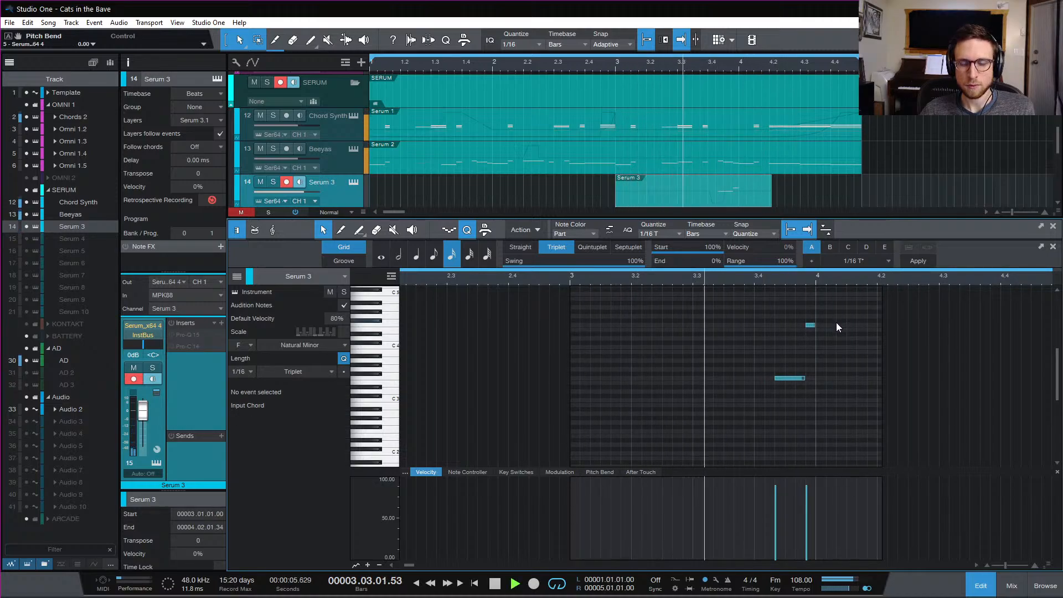
{"action": "left_click", "coordinate": [810, 324]}
{"action": "key", "text": "space"}
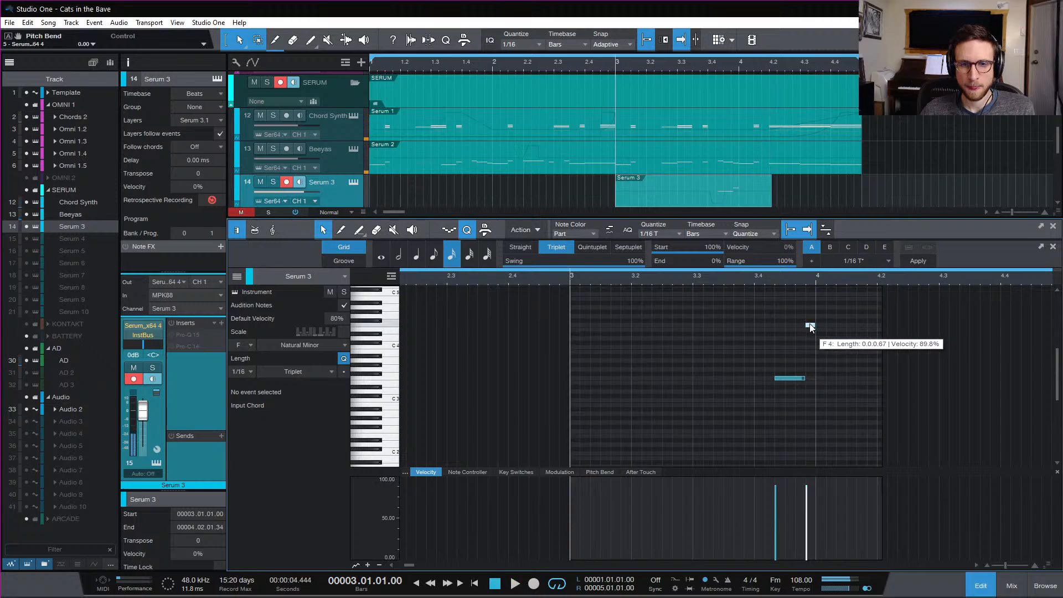
{"action": "key", "text": "shift+Down"}
{"action": "left_click", "coordinate": [814, 311]}
{"action": "key", "text": "space"}
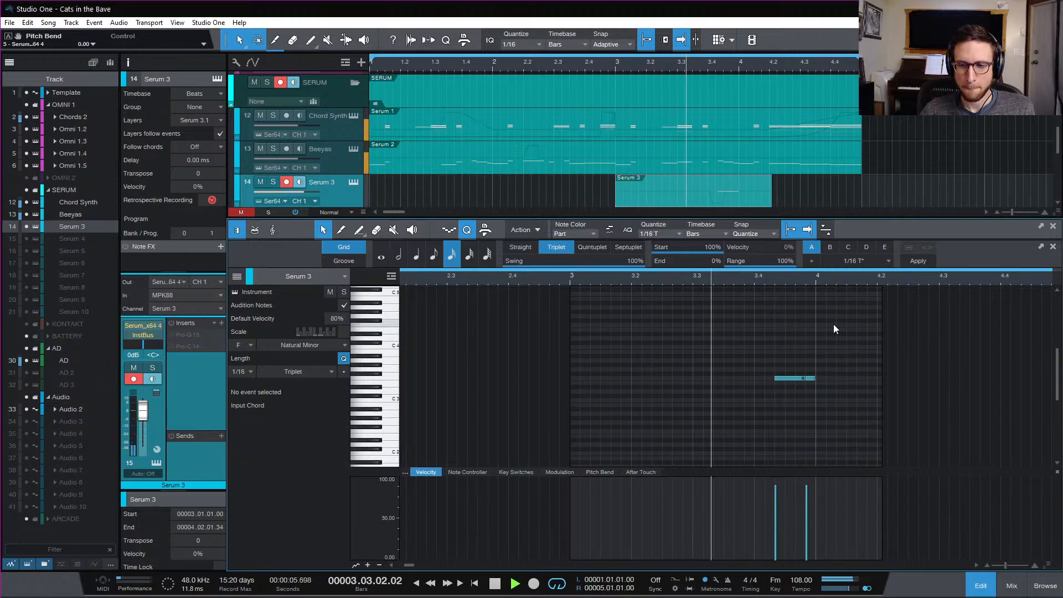
{"action": "key", "text": "space"}
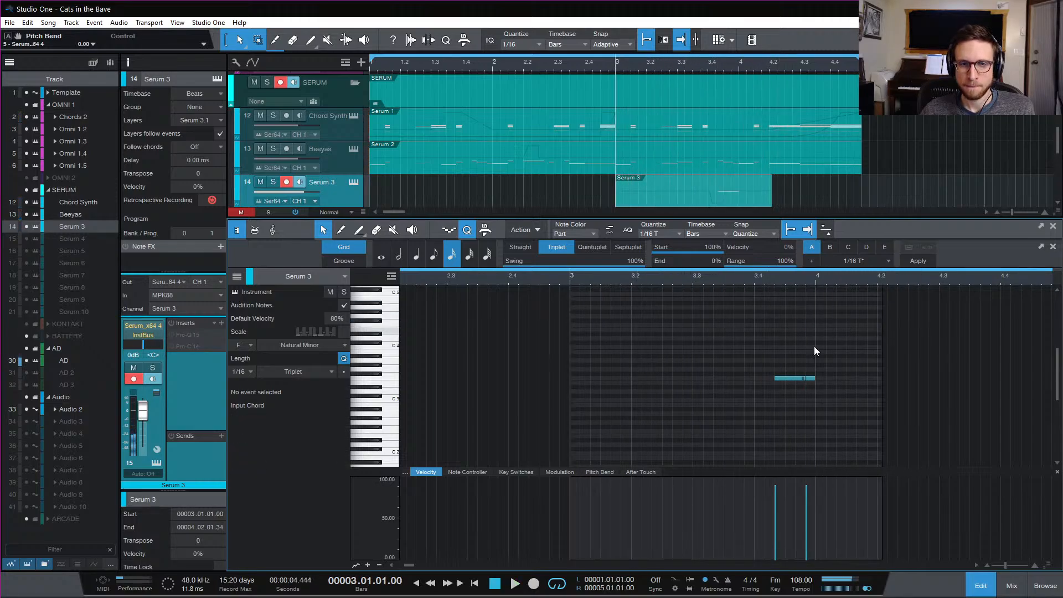
Try the short last note a semitone below the F3 note, then set it a semitone above, auditioning each pitch
{"action": "left_click_drag", "start_coordinate": [814, 380], "coordinate": [812, 384]}
{"action": "key", "text": "space"}
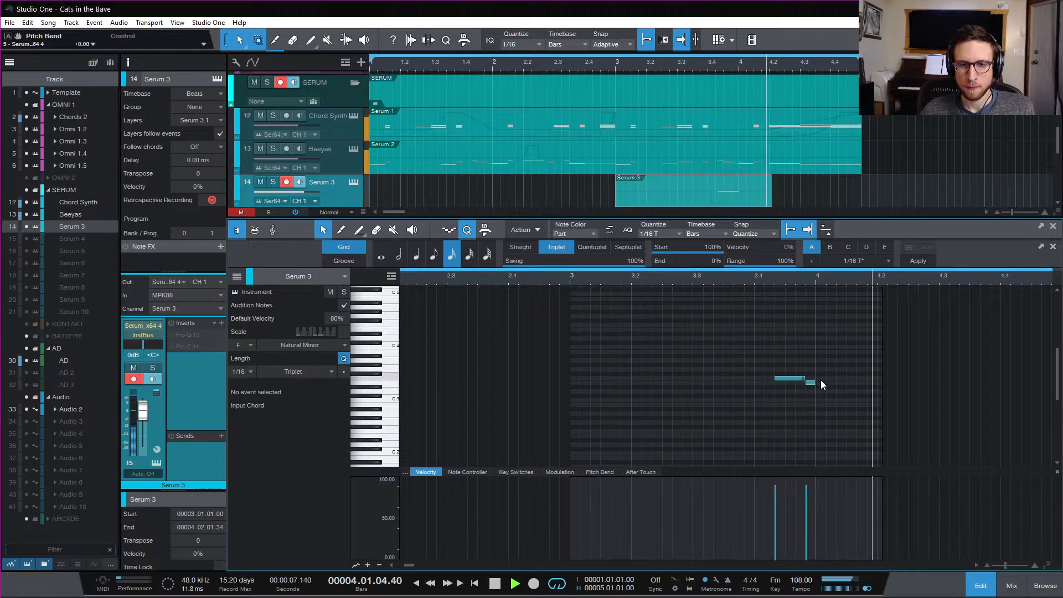
{"action": "key", "text": "space"}
{"action": "left_click_drag", "start_coordinate": [807, 383], "coordinate": [807, 375]}
{"action": "key", "text": "space"}
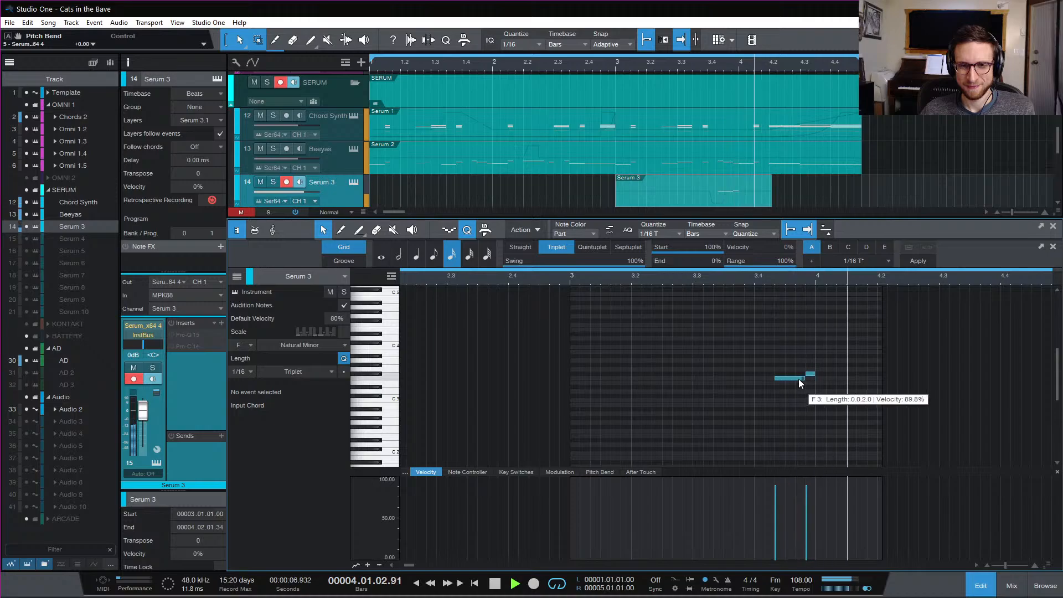
Audition the Serum 3 part again, replaying it from the beginning of the song
{"action": "key", "text": "space"}
{"action": "key", "text": "space"}
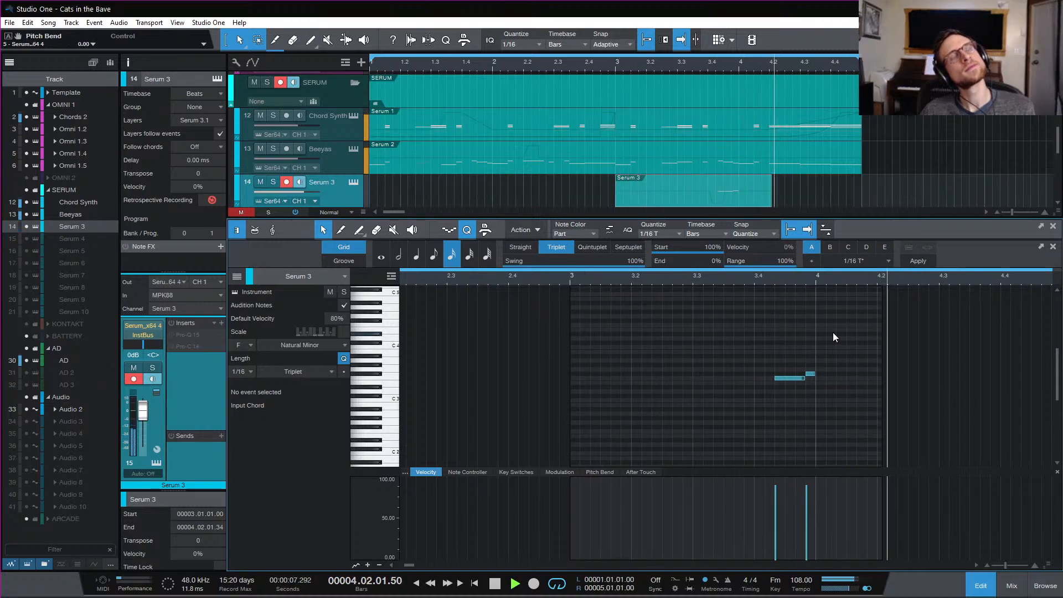
{"action": "key", "text": "space"}
{"action": "key", "text": "comma"}
{"action": "key", "text": "space"}
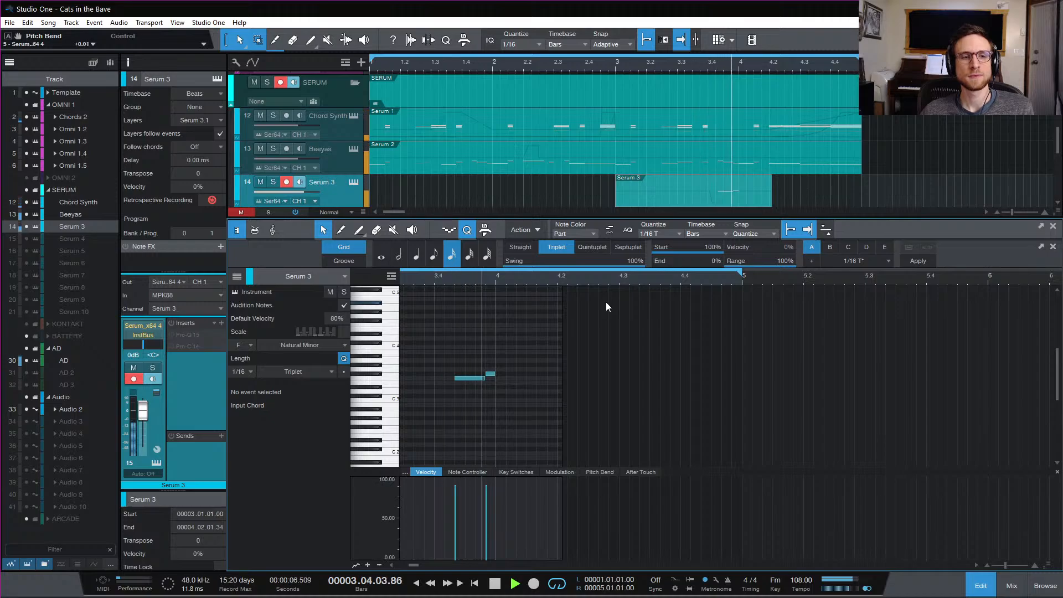
{"action": "key", "text": "space"}
Lower the short last note to F3, raise the longer note to Gb3, and audition the slide from bar 3
{"action": "scroll", "coordinate": [836, 378], "scroll_direction": "right", "scroll_amount": 5}
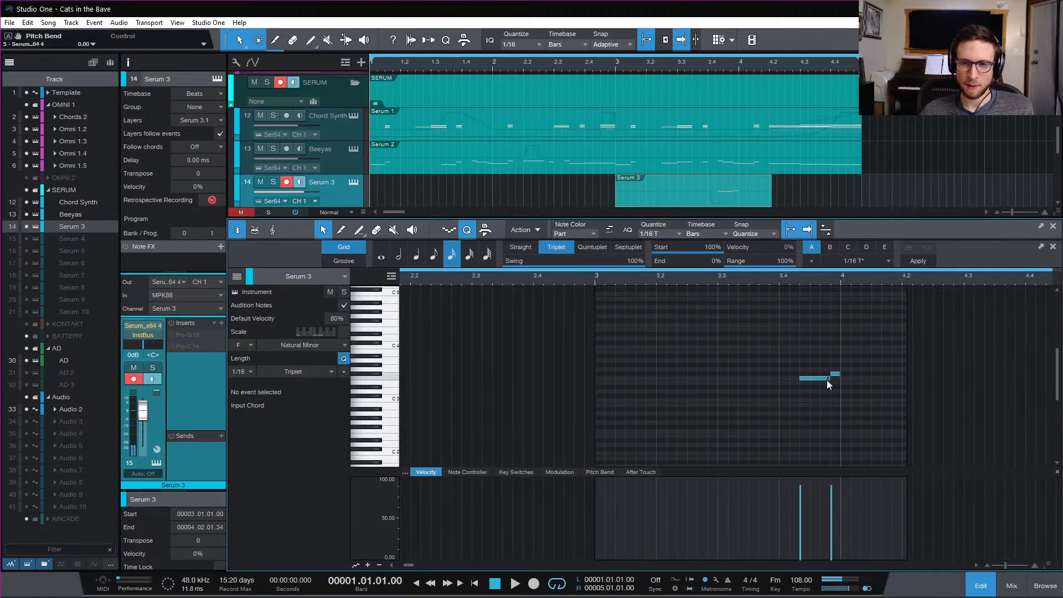
{"action": "left_click_drag", "start_coordinate": [835, 374], "coordinate": [833, 378]}
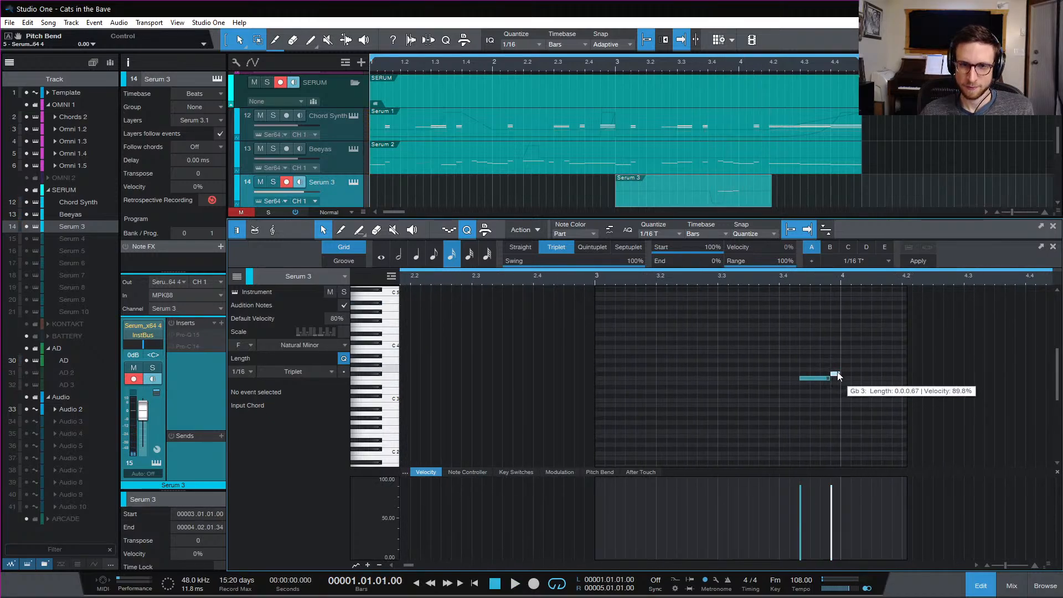
{"action": "left_click", "coordinate": [750, 278]}
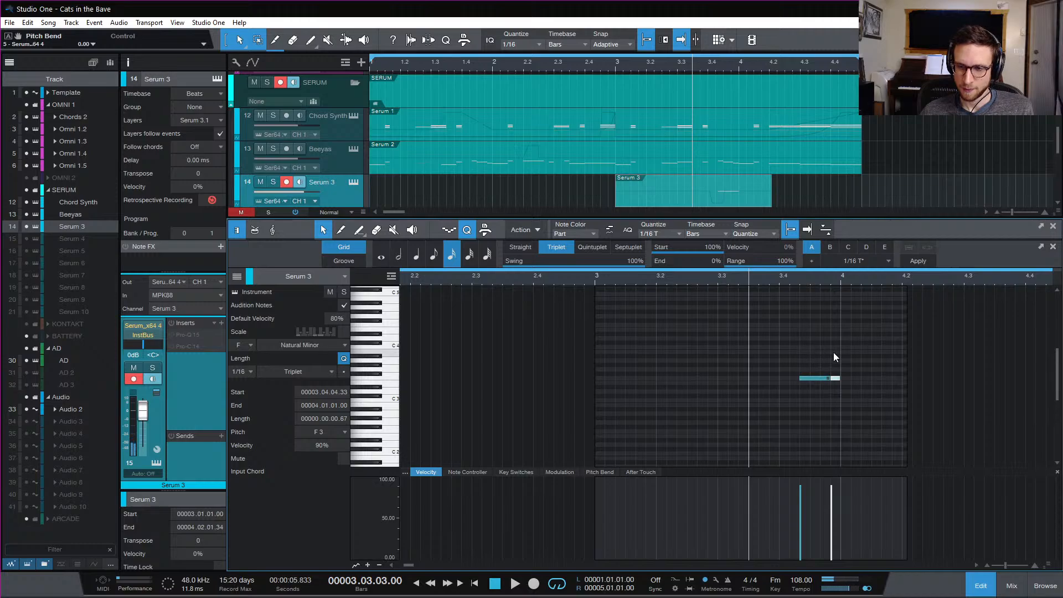
{"action": "left_click_drag", "start_coordinate": [818, 375], "coordinate": [816, 373]}
{"action": "key", "text": "space"}
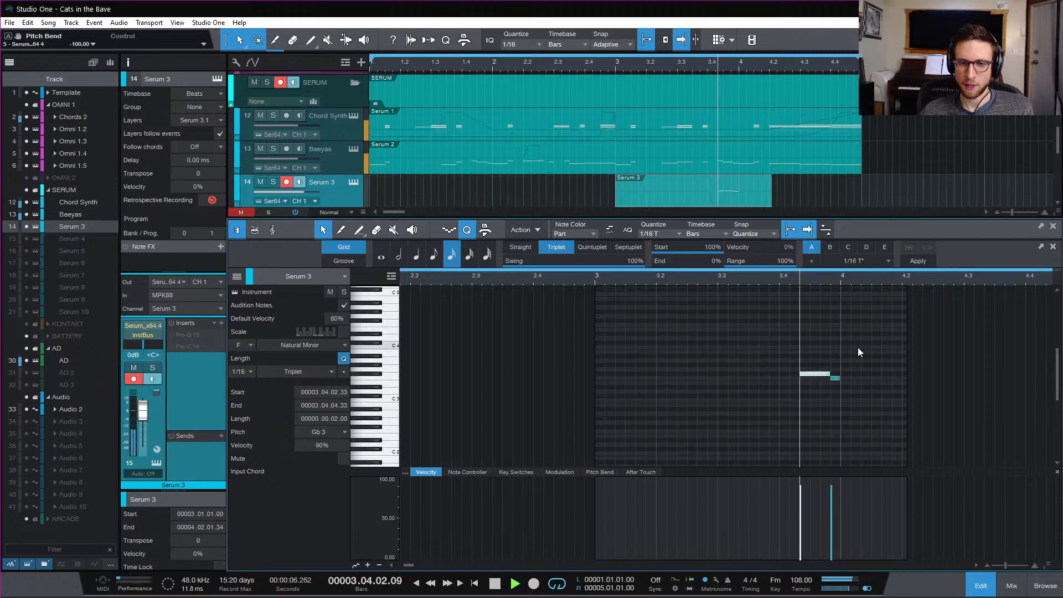
{"action": "key", "text": "space"}
{"action": "left_click", "coordinate": [600, 277]}
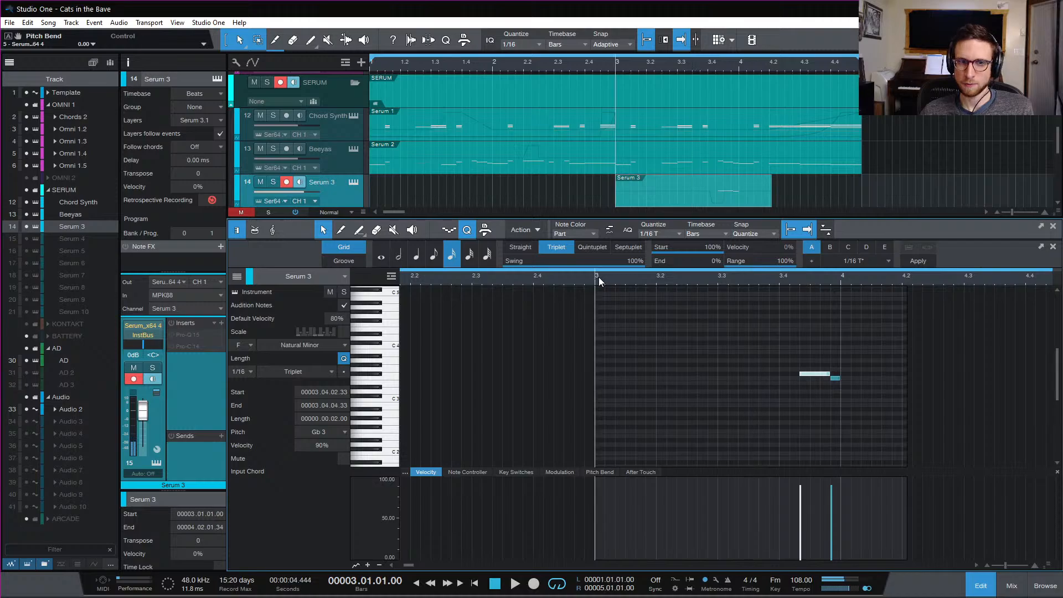
{"action": "key", "text": "space"}
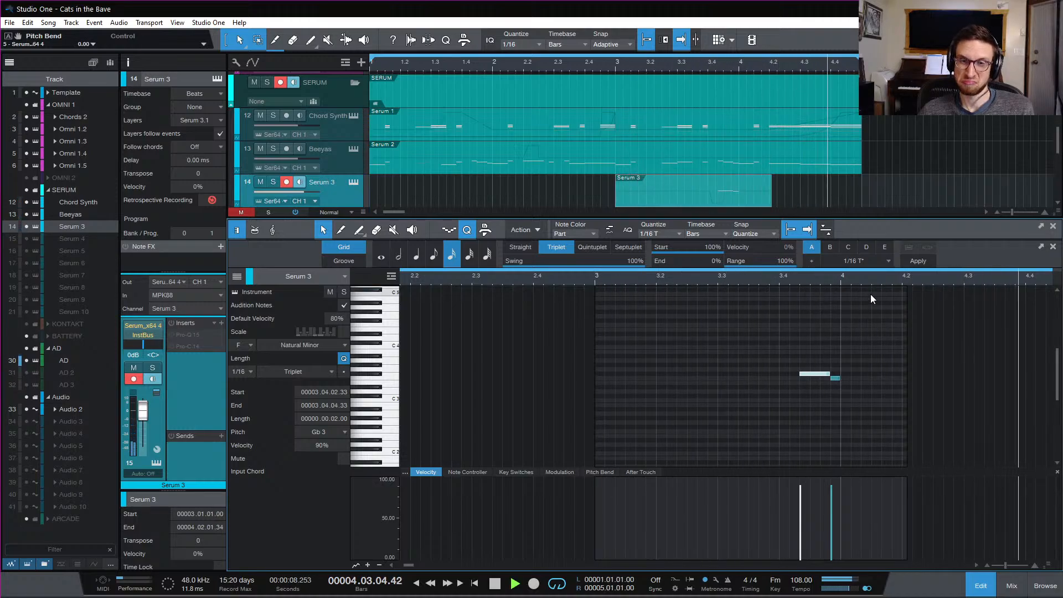
{"action": "key", "text": "space"}
Trim the Serum 3 clip to the single beat from 3.4 to bar 4, play it back, and rename its track Chord slide
{"action": "left_click_drag", "start_coordinate": [618, 199], "coordinate": [713, 208]}
{"action": "left_click_drag", "start_coordinate": [775, 199], "coordinate": [726, 201]}
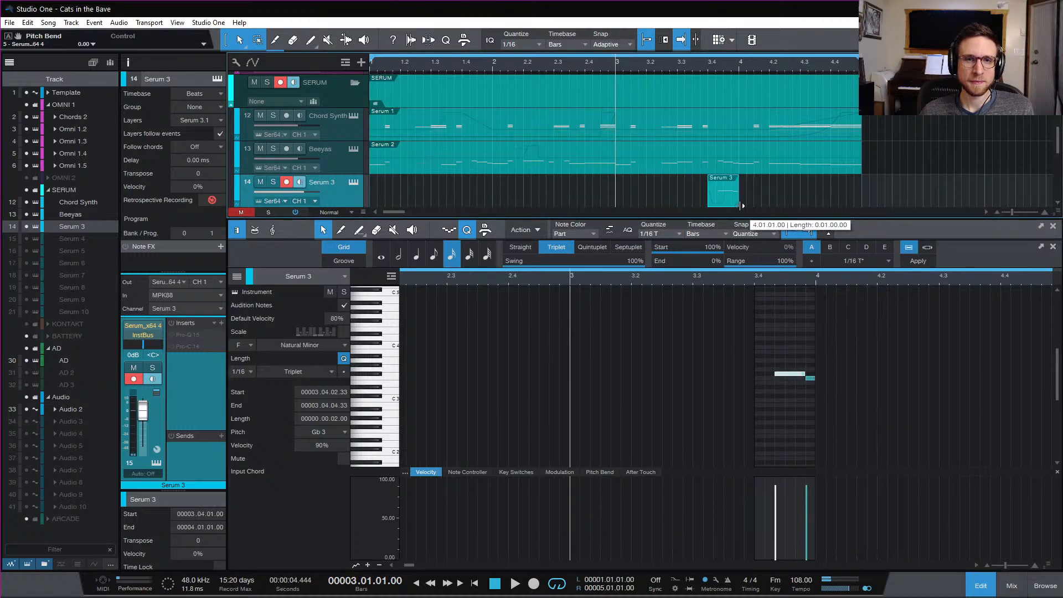
{"action": "key", "text": "space"}
{"action": "scroll", "coordinate": [756, 154], "scroll_direction": "down", "scroll_amount": 2}
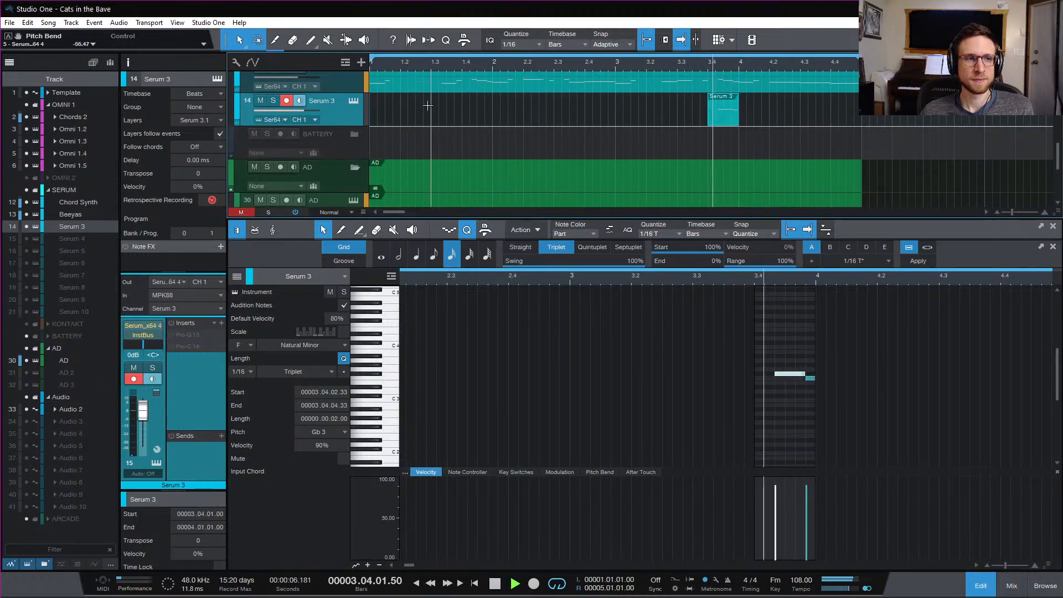
{"action": "key", "text": "space"}
{"action": "double_click", "coordinate": [328, 103]}
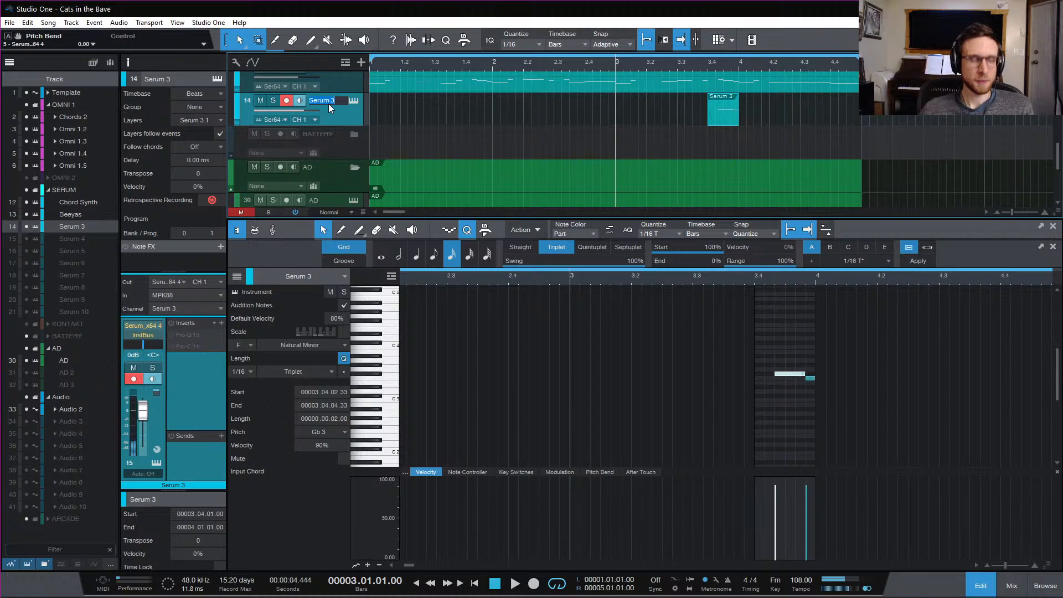
{"action": "type", "text": "Chord slide"}
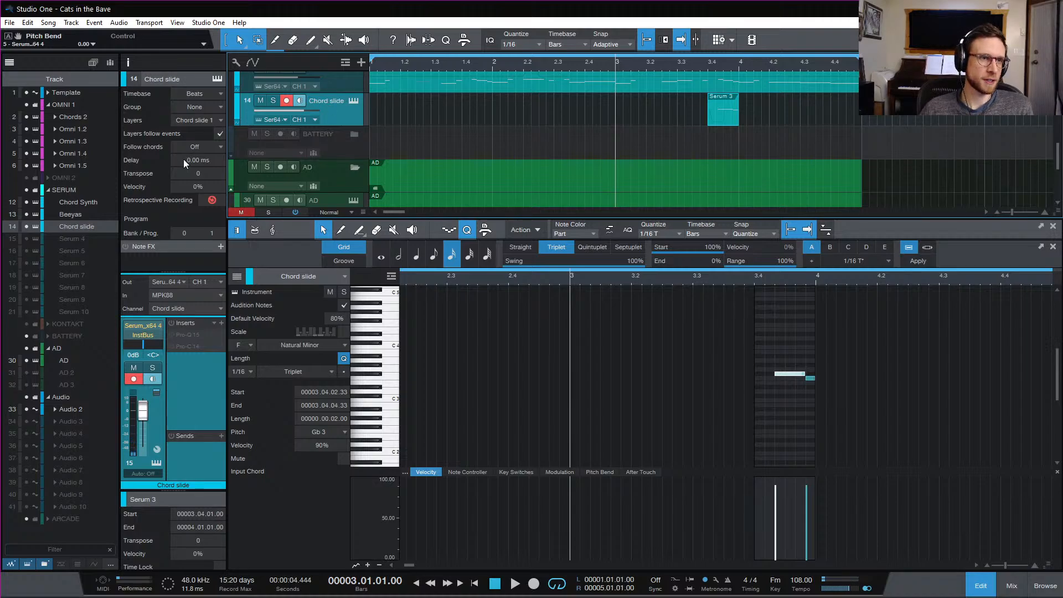
Enable the disabled Serum 4 track and remove all of its insert effects
{"action": "left_click", "coordinate": [25, 237]}
{"action": "left_click", "coordinate": [73, 238]}
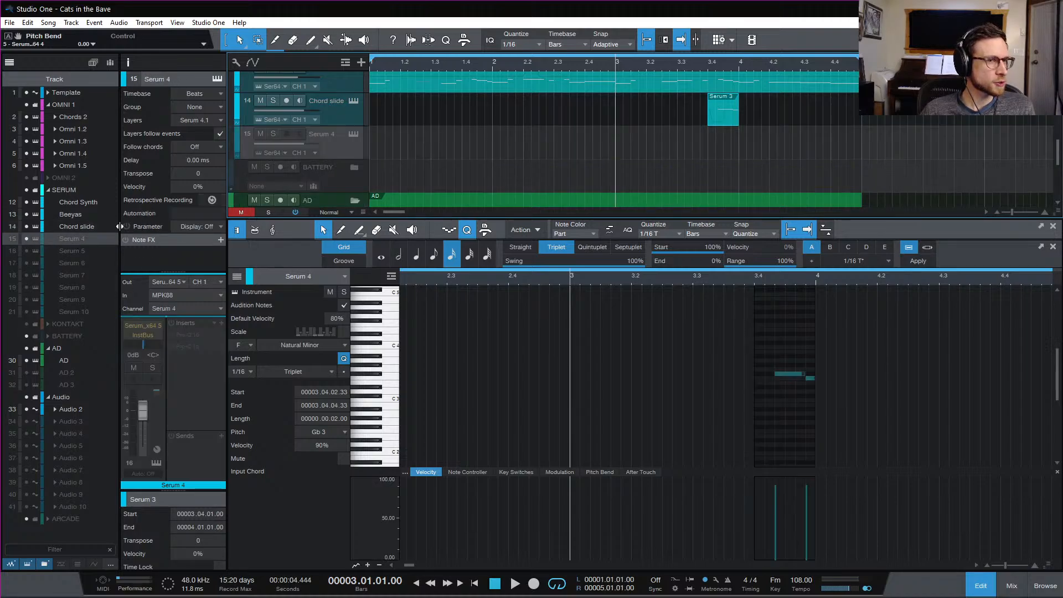
{"action": "right_click", "coordinate": [70, 235]}
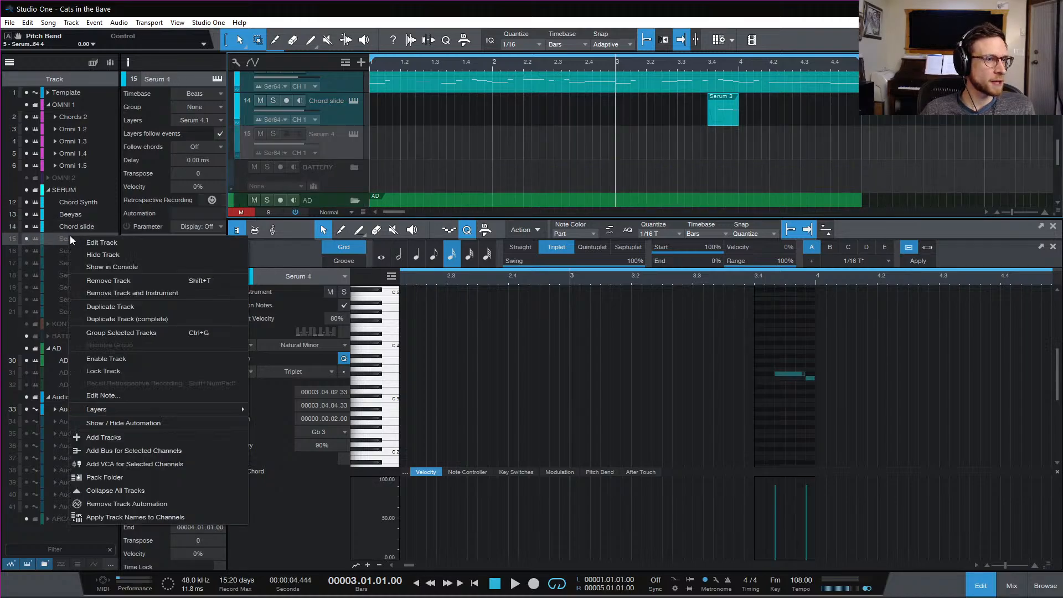
{"action": "left_click", "coordinate": [155, 358]}
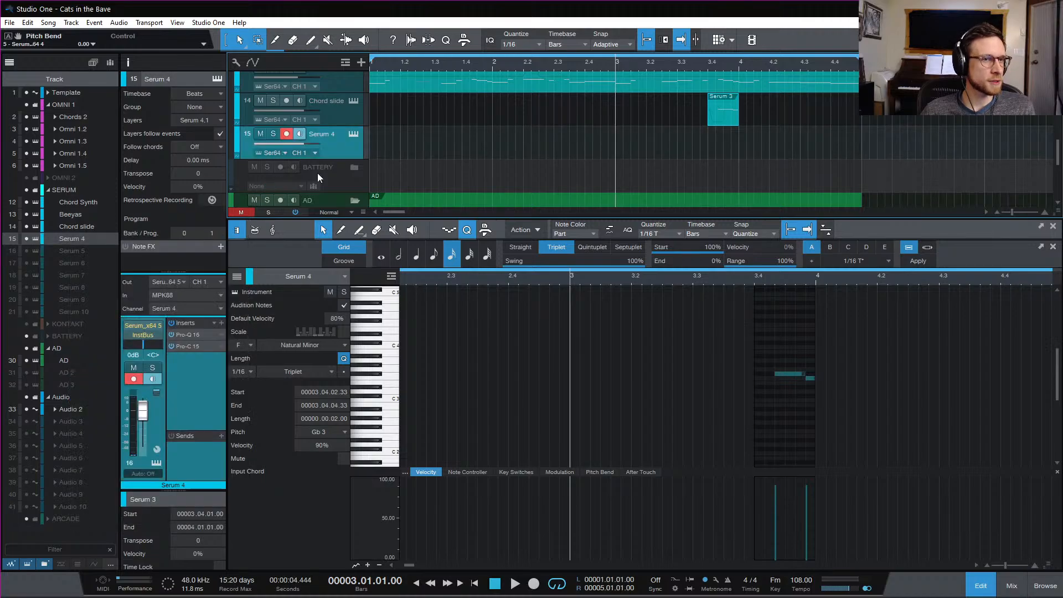
{"action": "right_click", "coordinate": [197, 325]}
{"action": "left_click", "coordinate": [168, 368]}
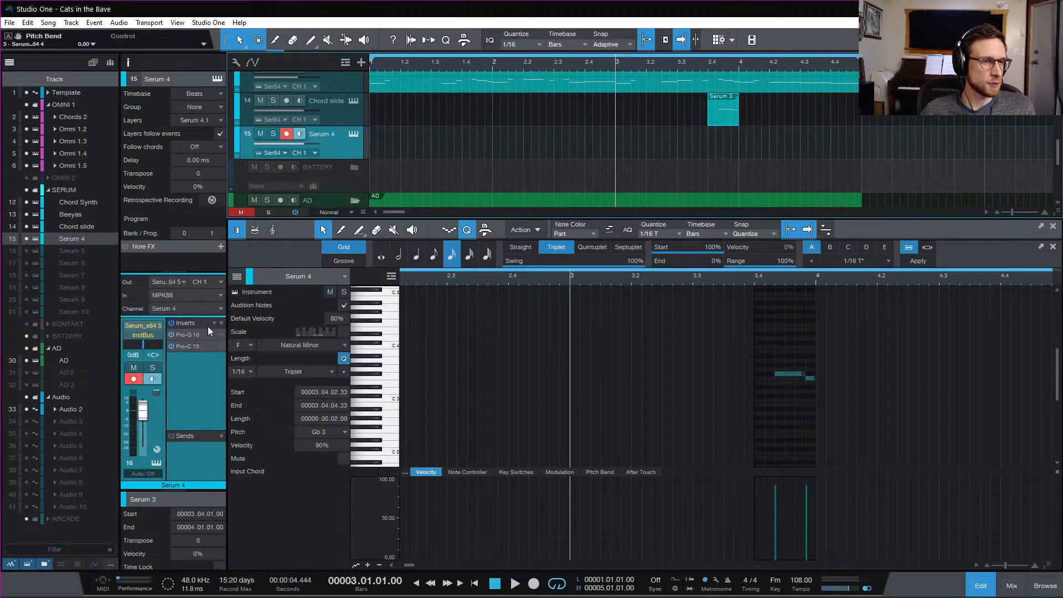
{"action": "left_click", "coordinate": [212, 321]}
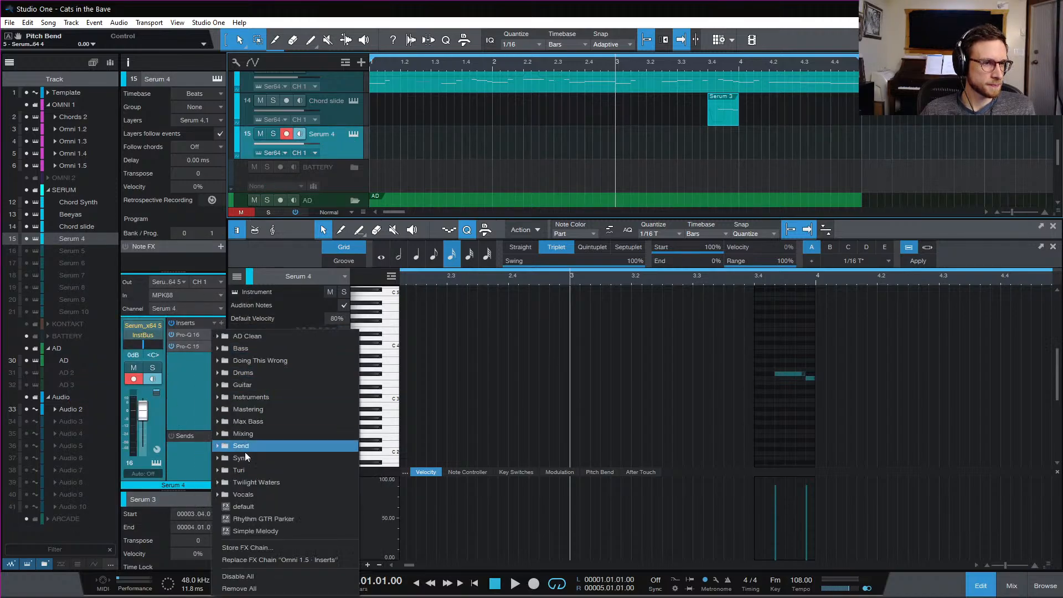
{"action": "left_click", "coordinate": [286, 588]}
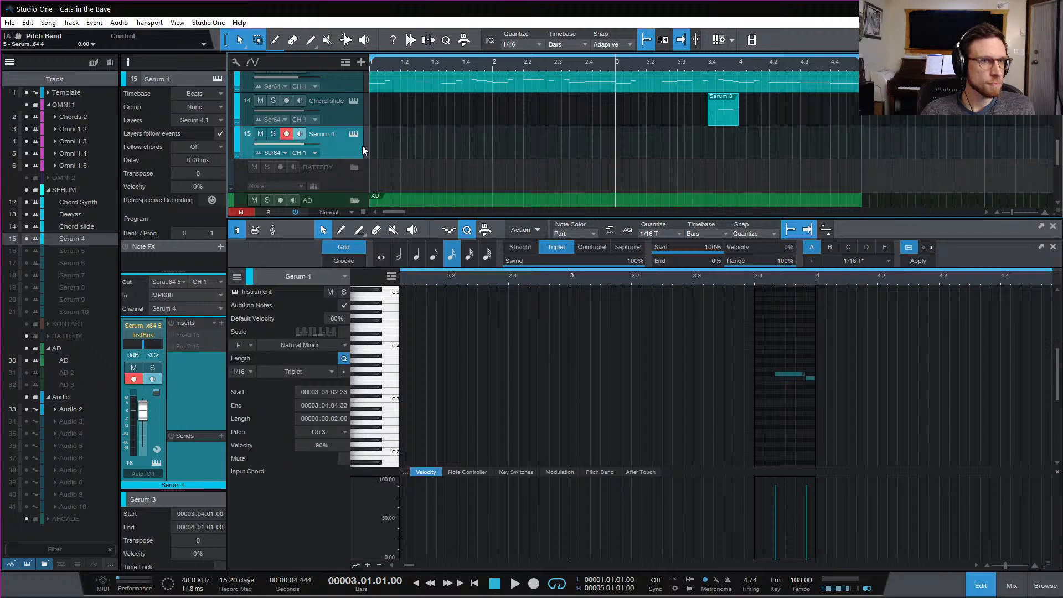
Open Serum 4's instrument, choose Lead - Aggro Pills from the Unison House Collection, advance to Lead - Airborne, and audition it with the song
{"action": "left_click", "coordinate": [353, 134]}
{"action": "left_click", "coordinate": [607, 140]}
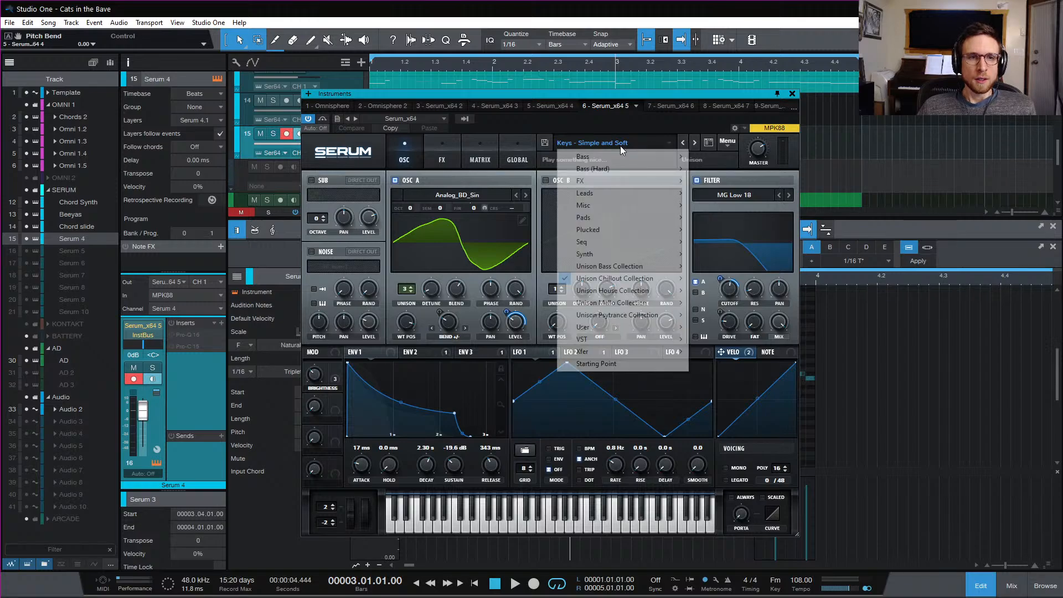
{"action": "mouse_move", "coordinate": [661, 295]}
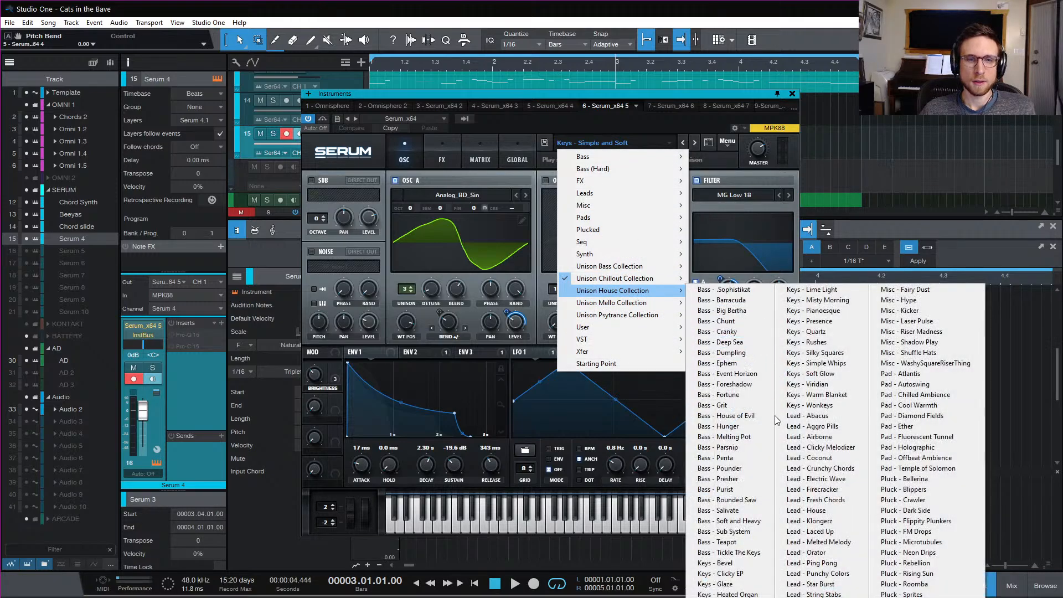
{"action": "left_click", "coordinate": [857, 425]}
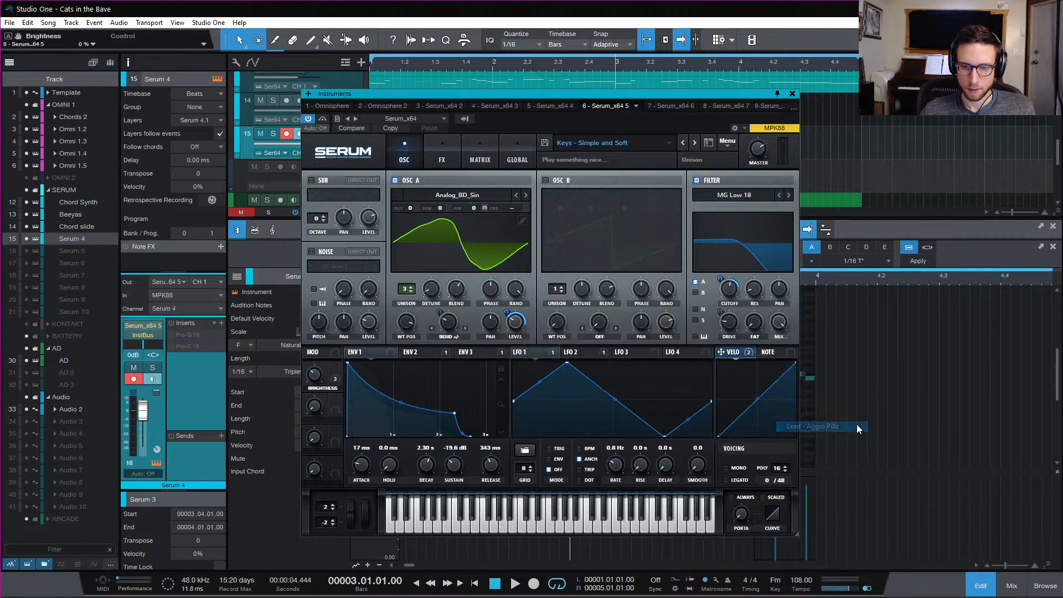
{"action": "left_click", "coordinate": [694, 143]}
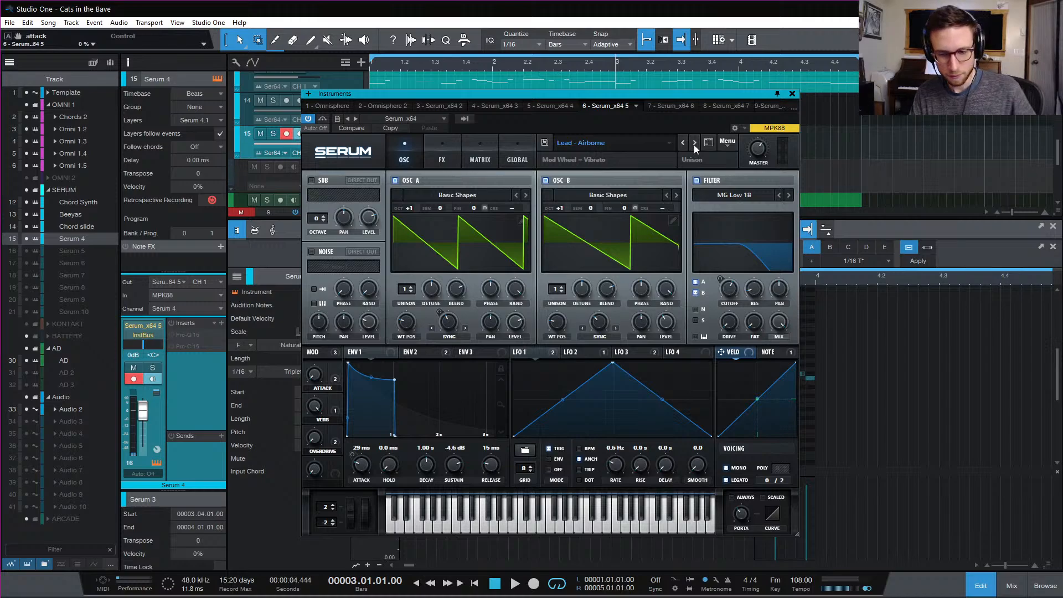
{"action": "key", "text": "space"}
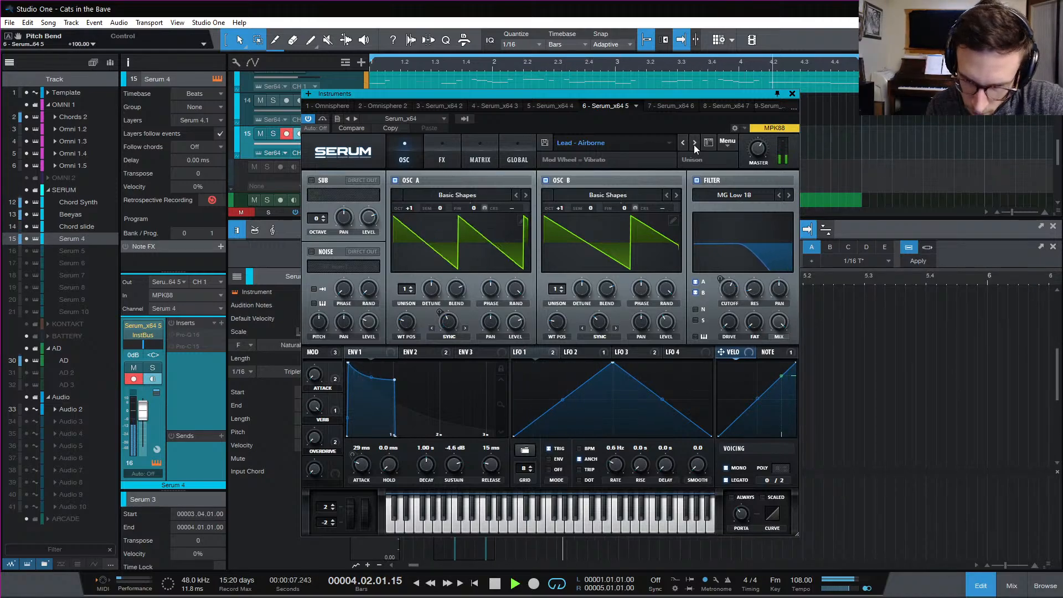
{"action": "key", "text": "space"}
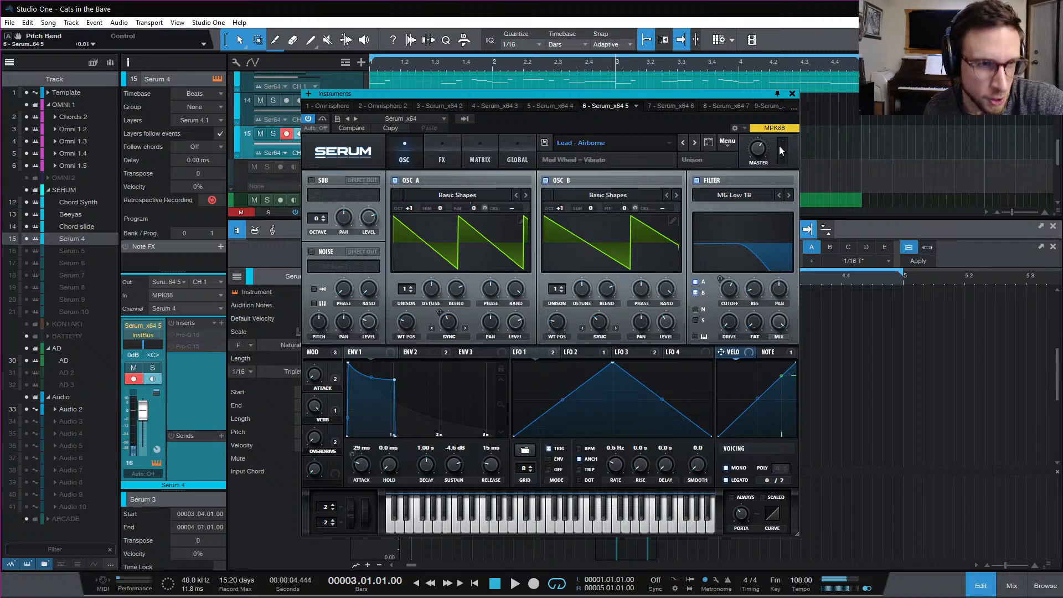
Try the Lead - Clicky Melodizer preset on Serum 4 and audition it with the song from bar 3
{"action": "left_click", "coordinate": [696, 143]}
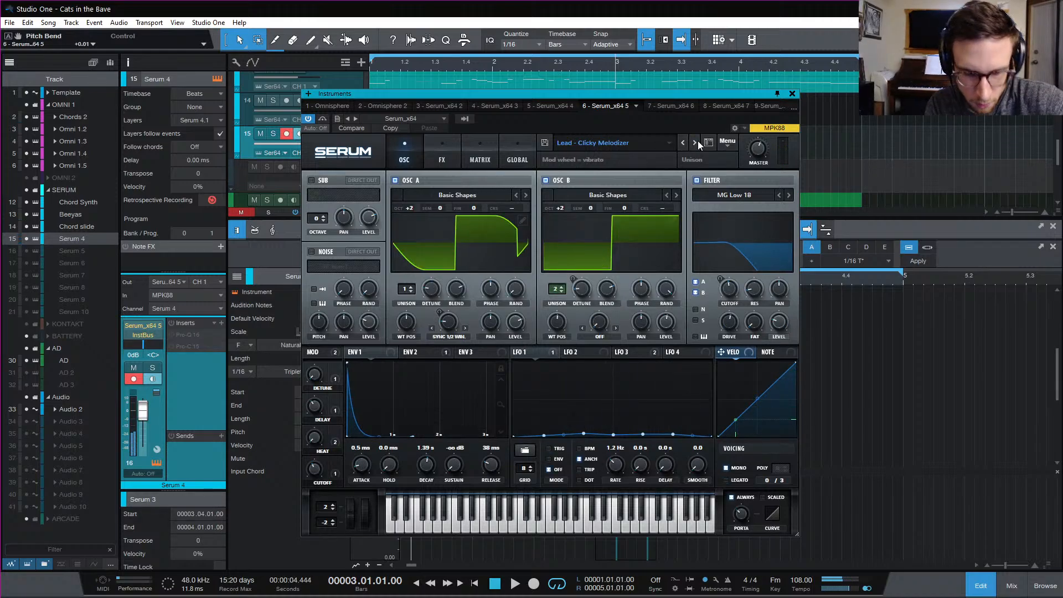
{"action": "key", "text": "space"}
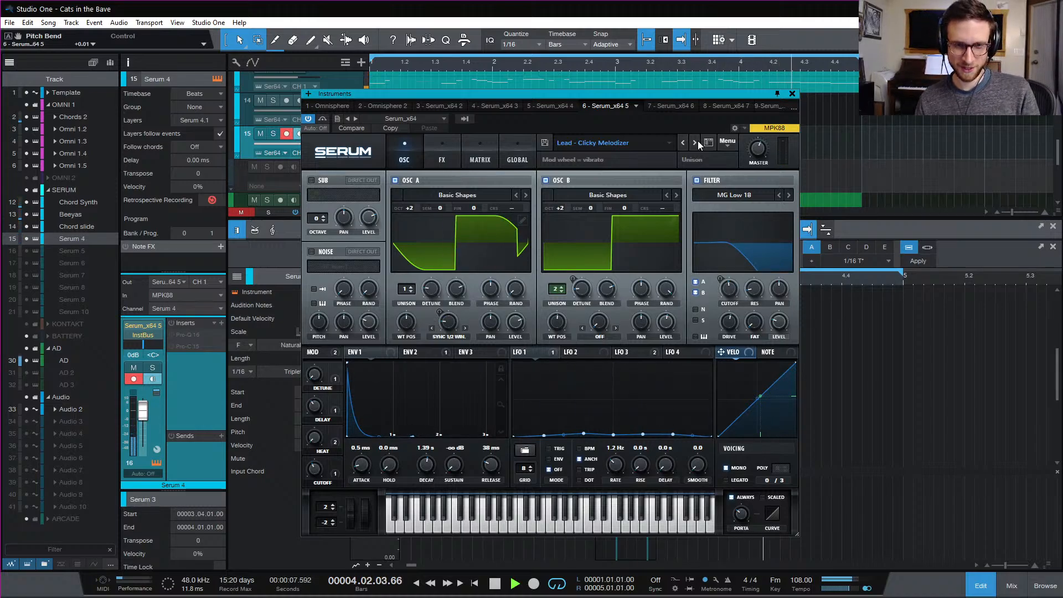
{"action": "key", "text": "space"}
Step through Lead - Coconut and Lead - Crunchy Chords to Lead - Firecracker on Serum 4, and audition it with the song
{"action": "left_click", "coordinate": [696, 143]}
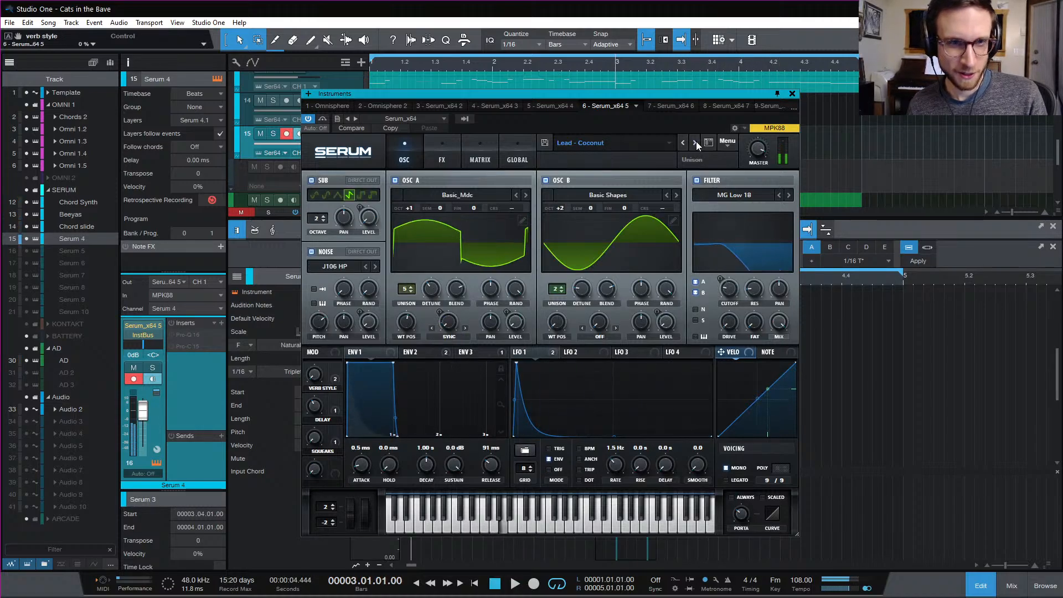
{"action": "left_click", "coordinate": [696, 143]}
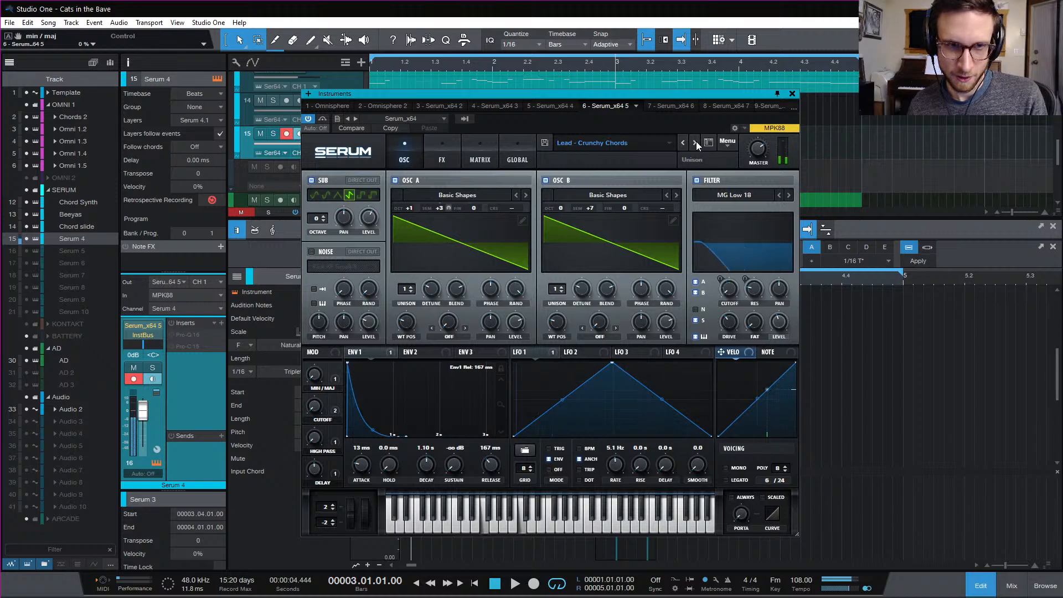
{"action": "left_click", "coordinate": [695, 143]}
{"action": "left_click", "coordinate": [695, 143]}
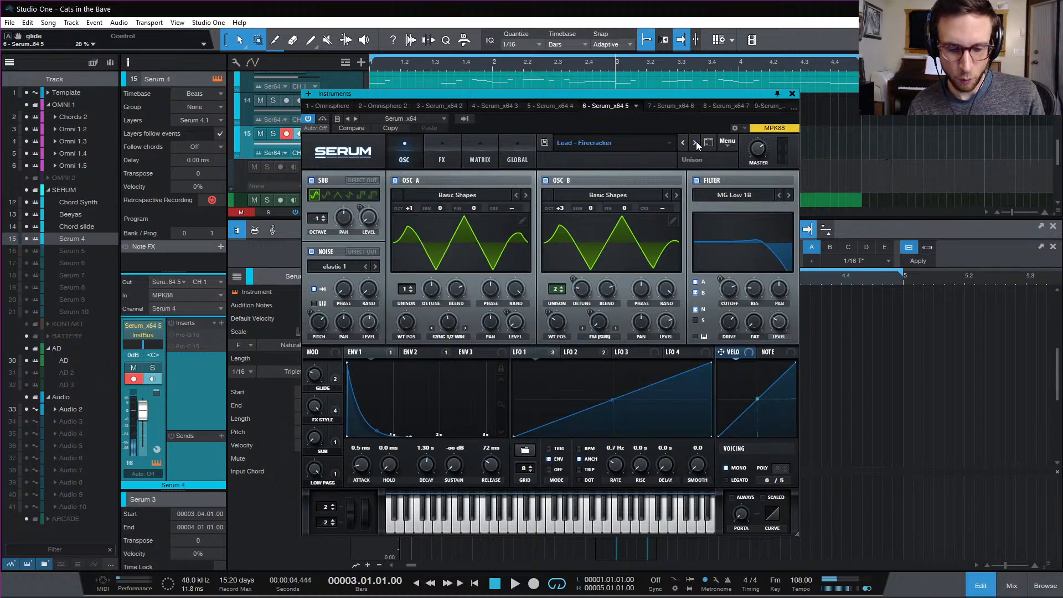
{"action": "key", "text": "space"}
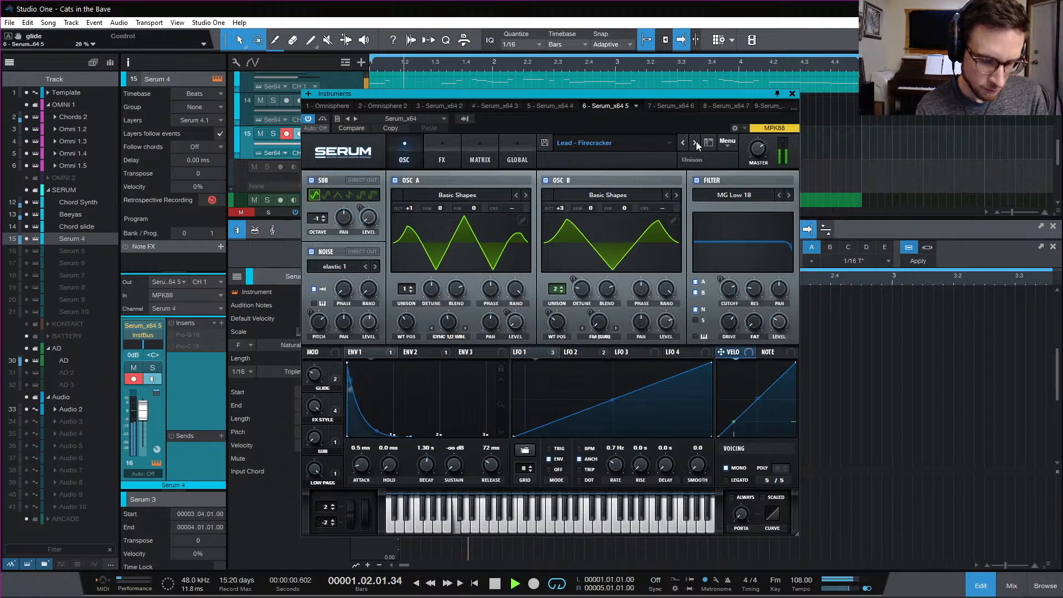
{"action": "key", "text": "space"}
Advance through Lead - Fresh Chords and Lead - Klongerz to load Lead - Melted Melody on Serum 4, and audition it with the song
{"action": "left_click", "coordinate": [696, 142]}
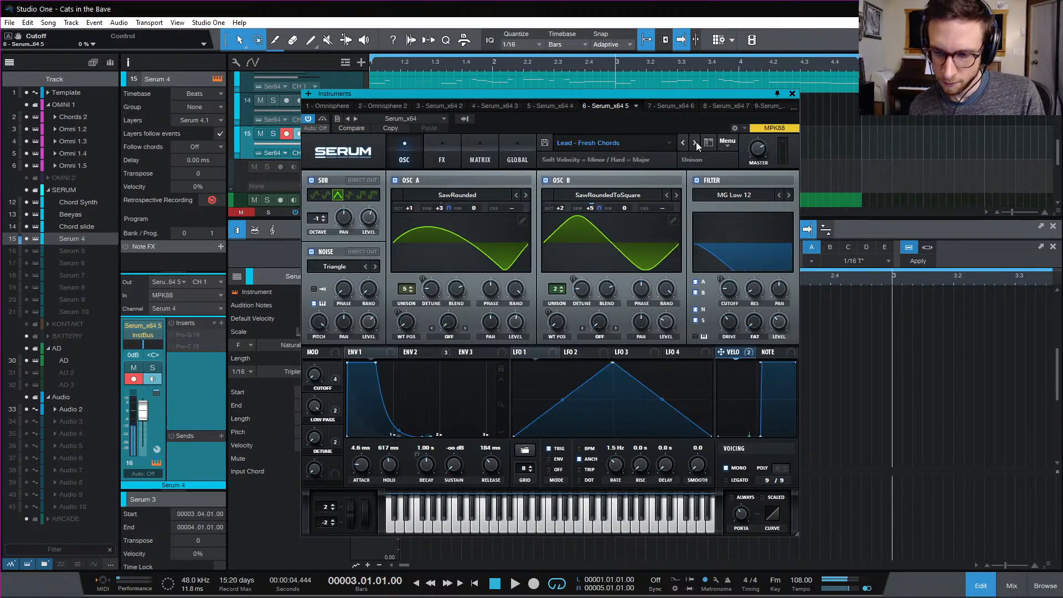
{"action": "left_click", "coordinate": [696, 143]}
{"action": "left_click", "coordinate": [695, 143]}
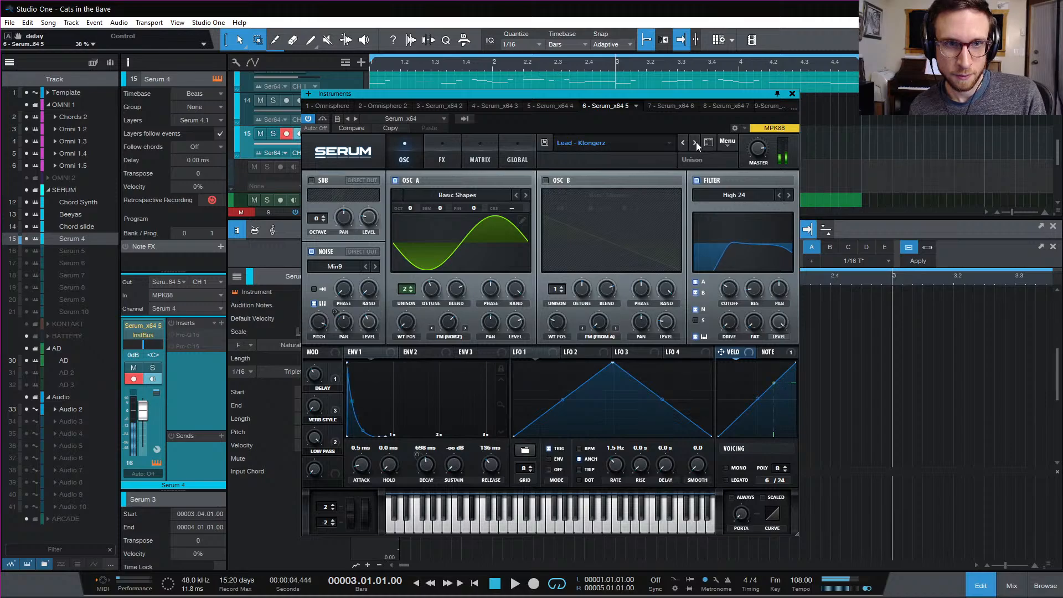
{"action": "left_click", "coordinate": [696, 143]}
{"action": "left_click", "coordinate": [695, 143]}
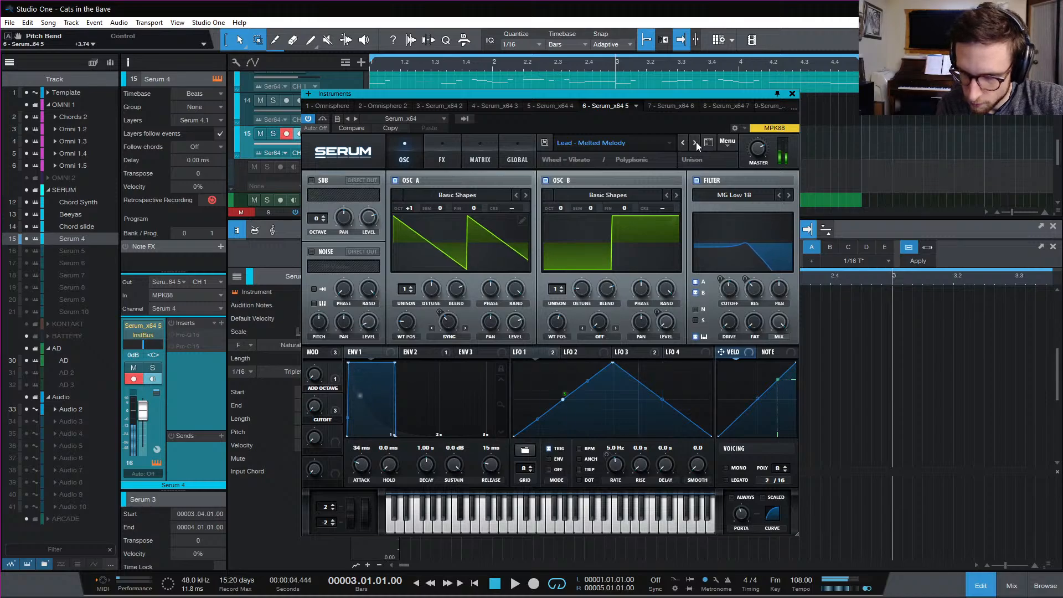
{"action": "key", "text": "space"}
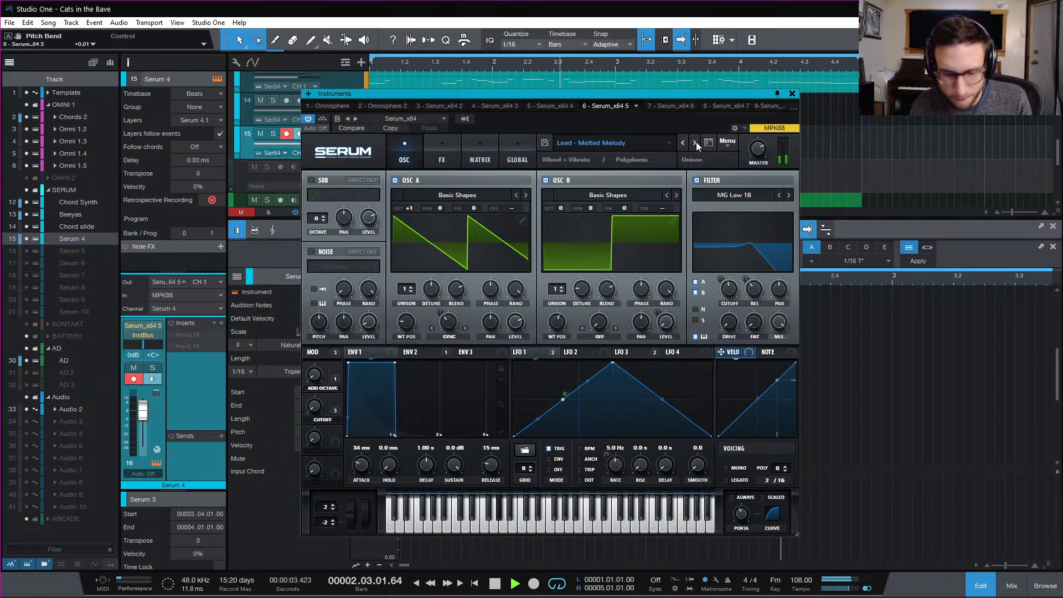
{"action": "key", "text": "space"}
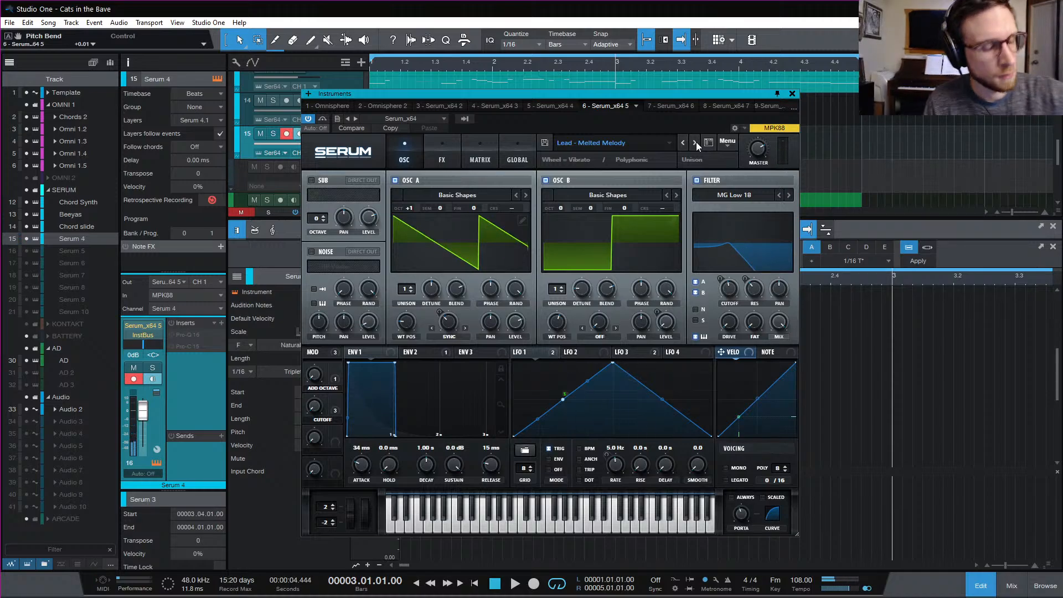
Replay the song with Lead - Melted Melody, and step Serum 4 through Ping Pong, Punchy Colors and Star Burst to Lead - String Stabs
{"action": "key", "text": "space"}
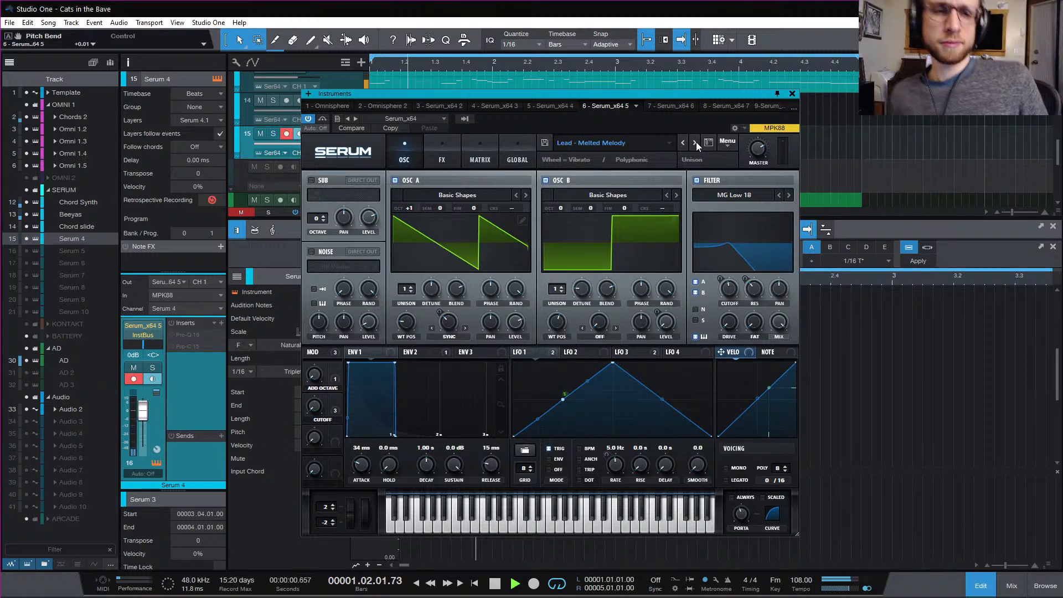
{"action": "key", "text": "space"}
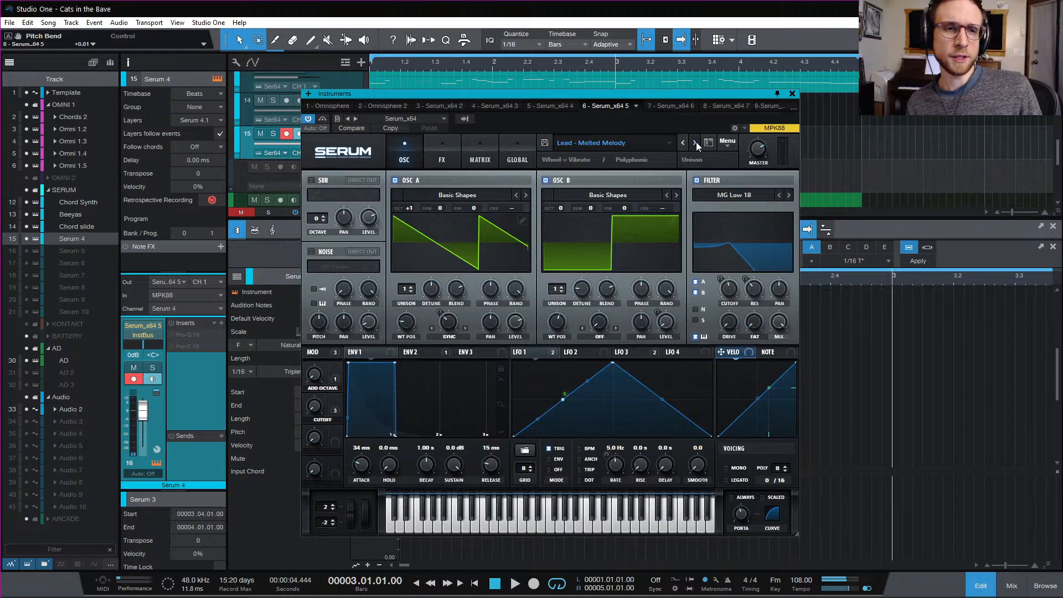
{"action": "left_click", "coordinate": [696, 143]}
{"action": "left_click", "coordinate": [695, 143]}
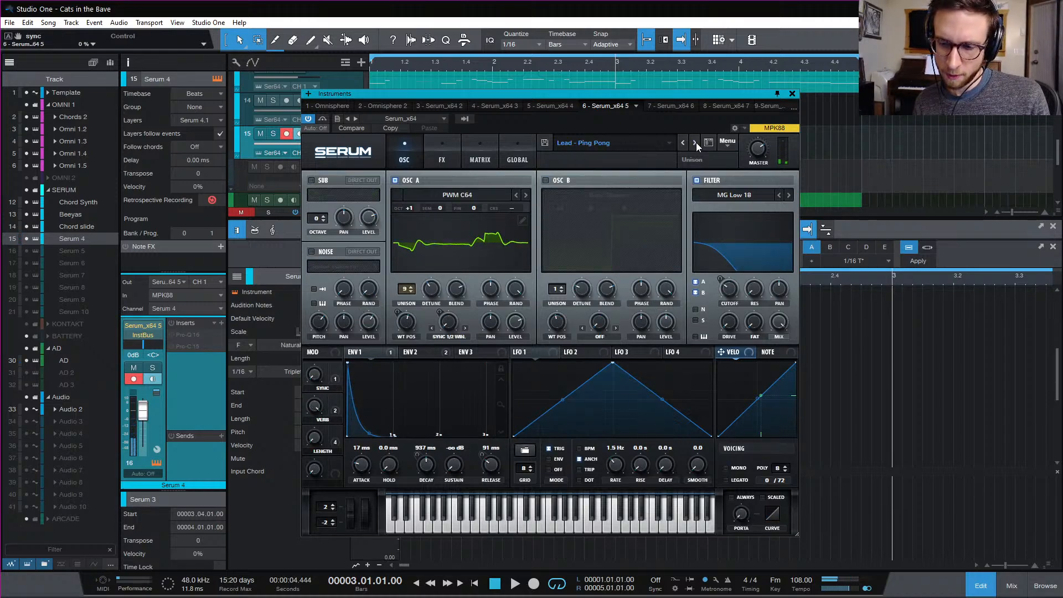
{"action": "left_click", "coordinate": [695, 143]}
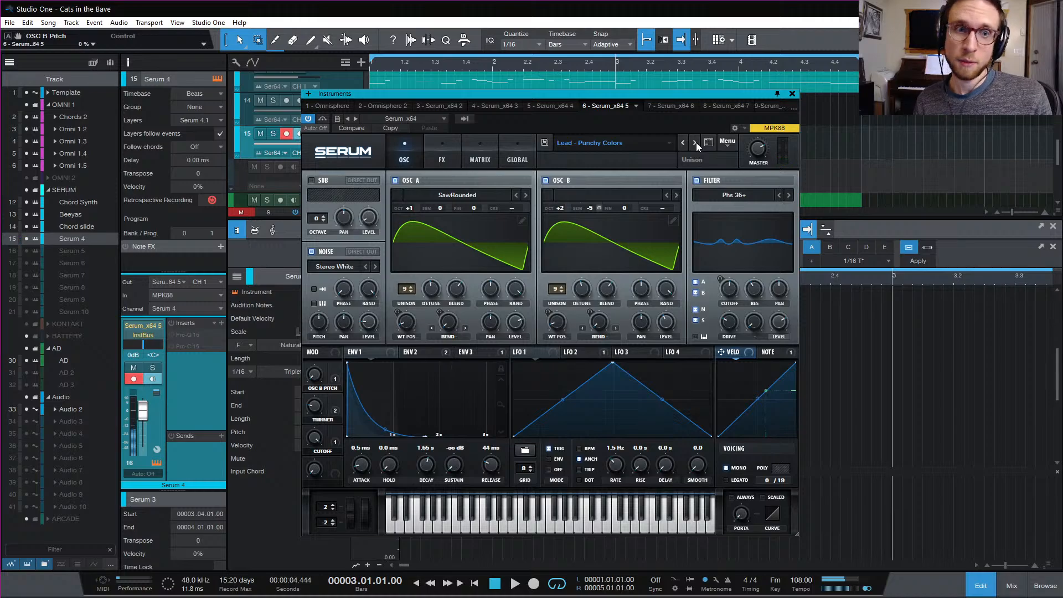
{"action": "left_click", "coordinate": [696, 143]}
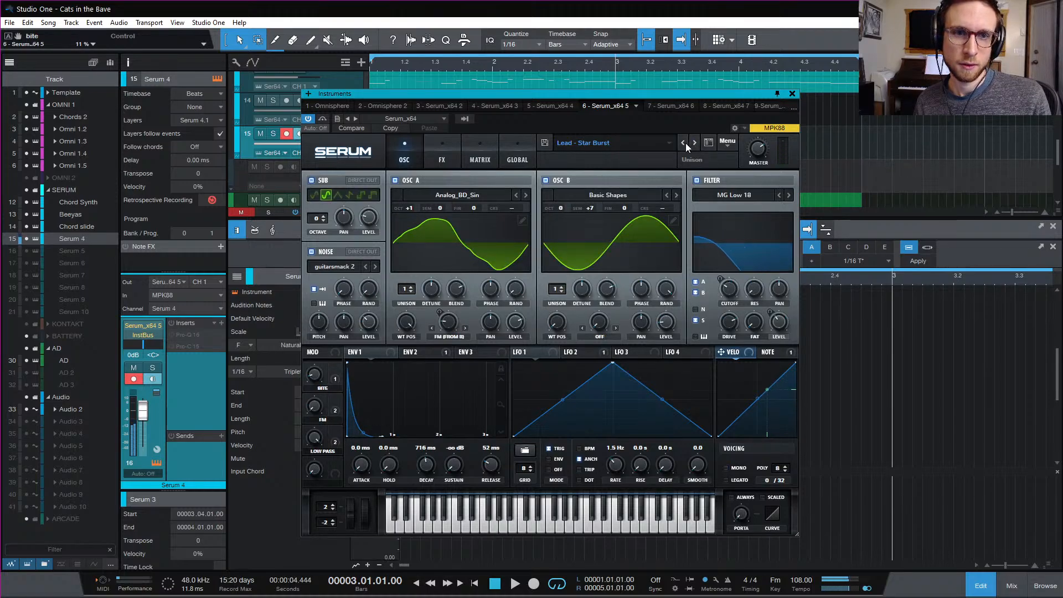
{"action": "left_click", "coordinate": [697, 145]}
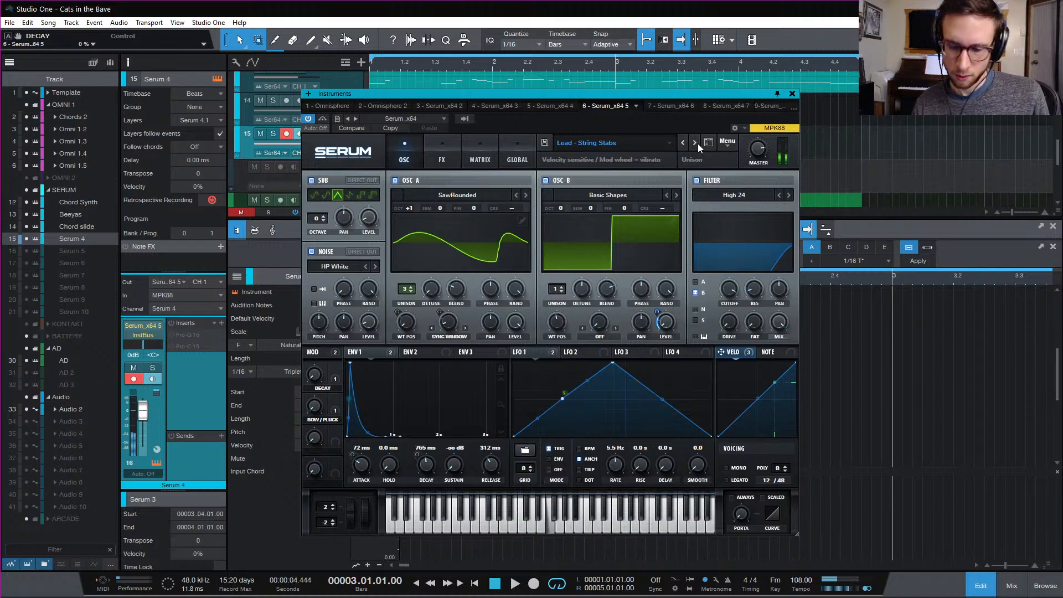
Audition Lead - String Stabs on Serum 4 with the song, and close its instrument window
{"action": "key", "text": "space"}
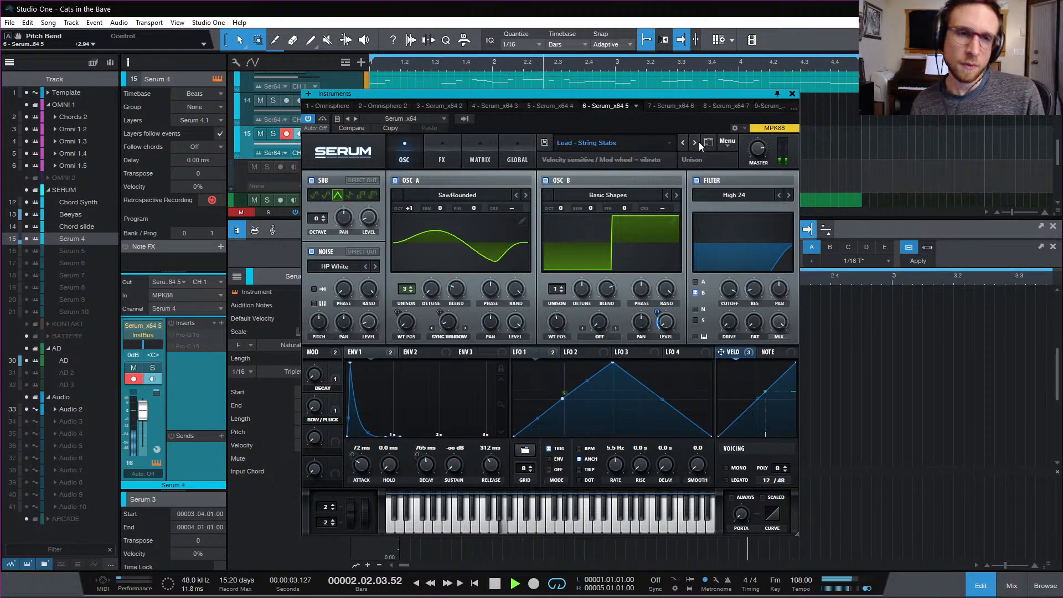
{"action": "left_click", "coordinate": [793, 93]}
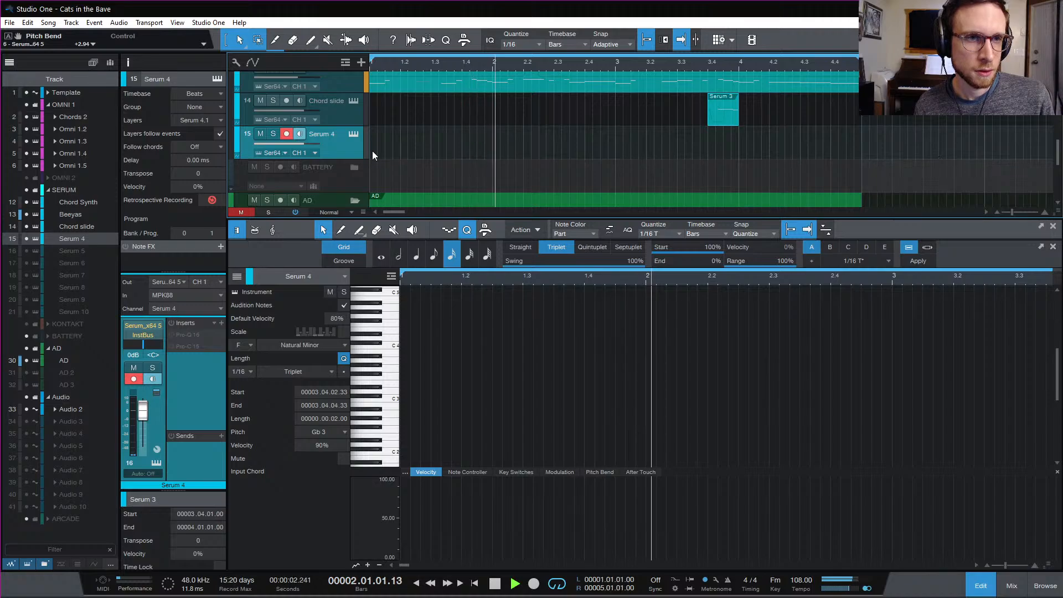
{"action": "key", "text": "space"}
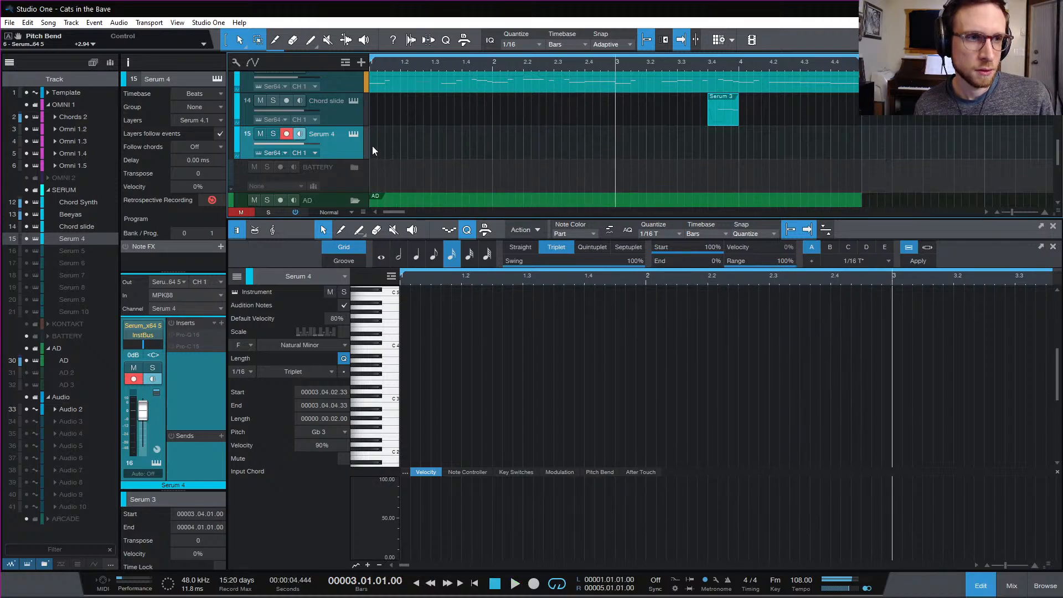
{"action": "left_click", "coordinate": [353, 134]}
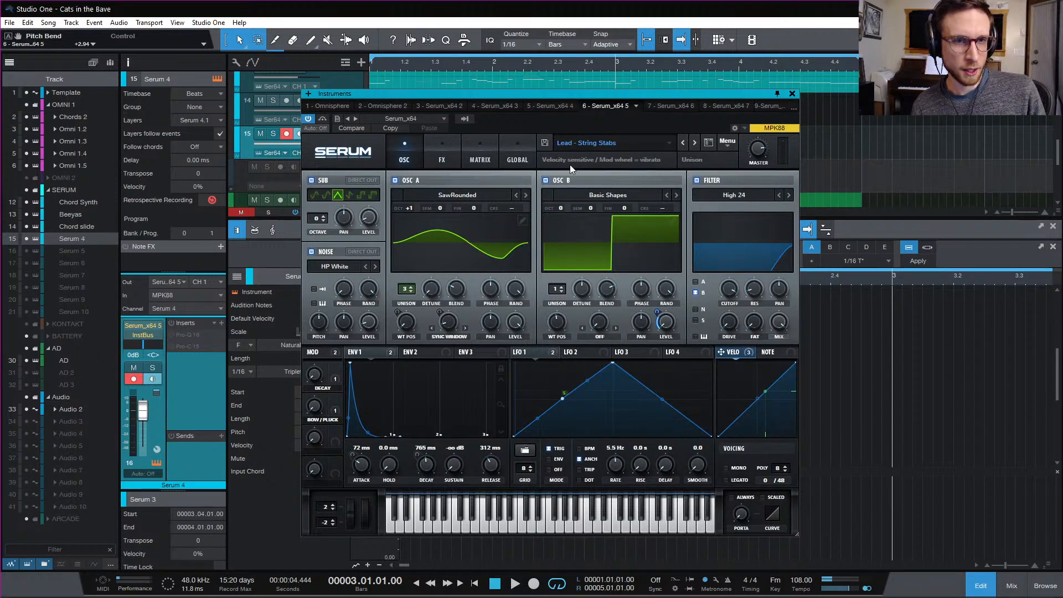
{"action": "left_click", "coordinate": [792, 93]}
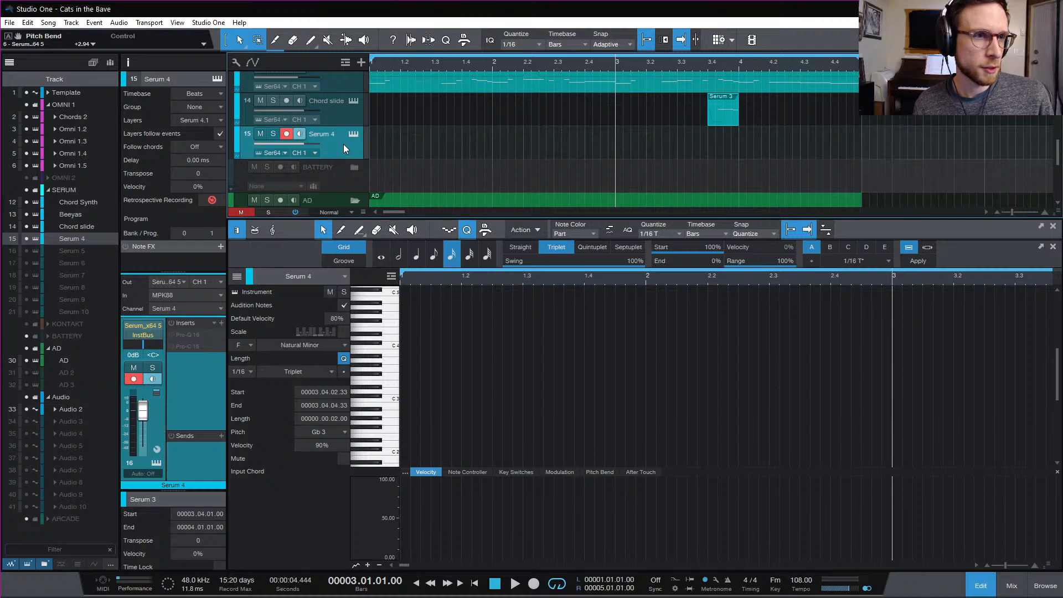
Enable the disabled Serum 5 track in the SERUM folder
{"action": "right_click", "coordinate": [67, 249]}
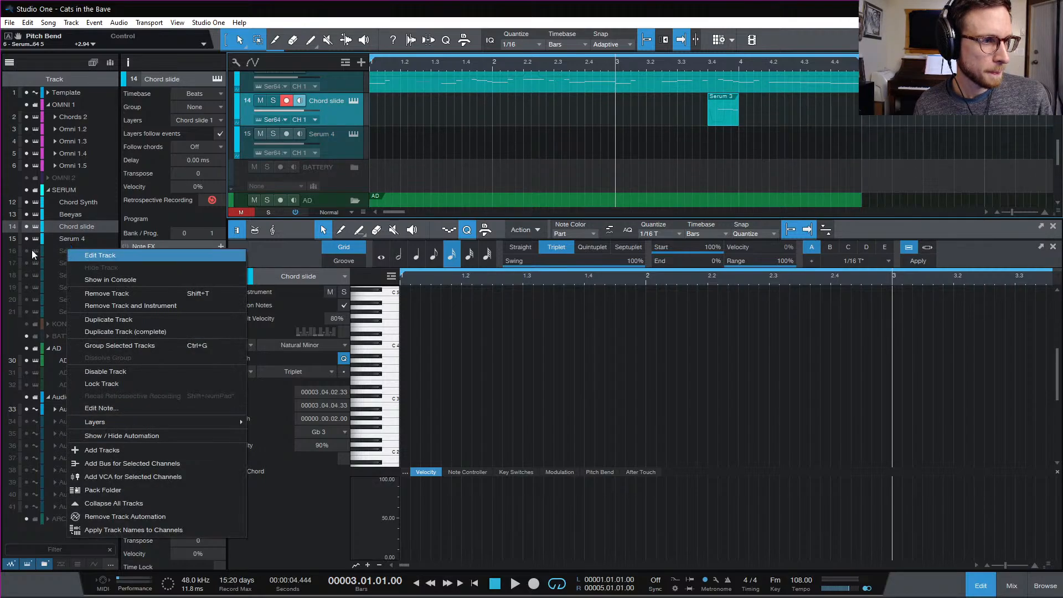
{"action": "left_click", "coordinate": [75, 254]}
{"action": "right_click", "coordinate": [75, 251]}
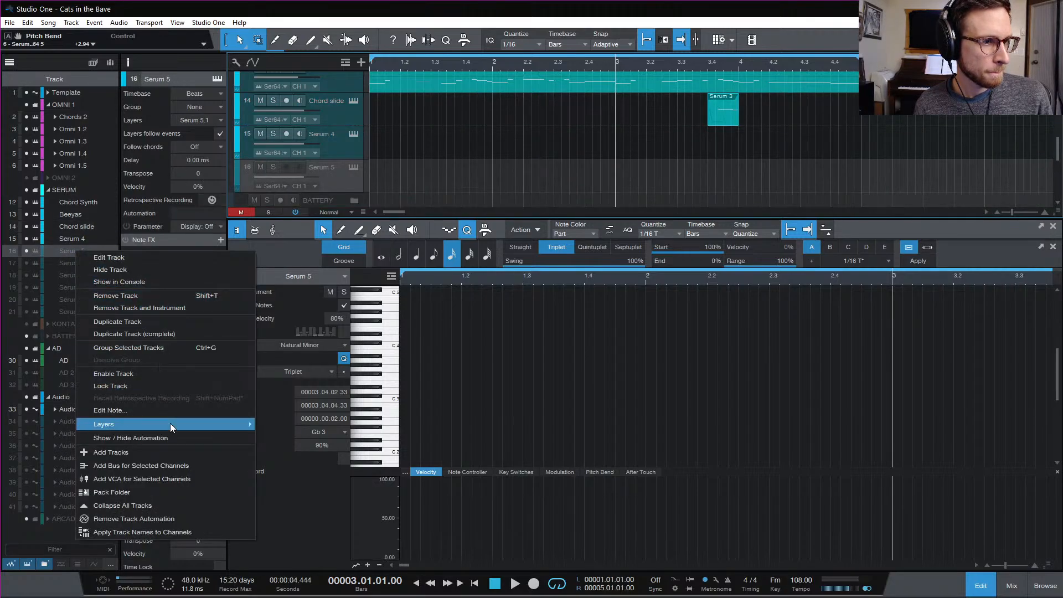
{"action": "left_click", "coordinate": [174, 378]}
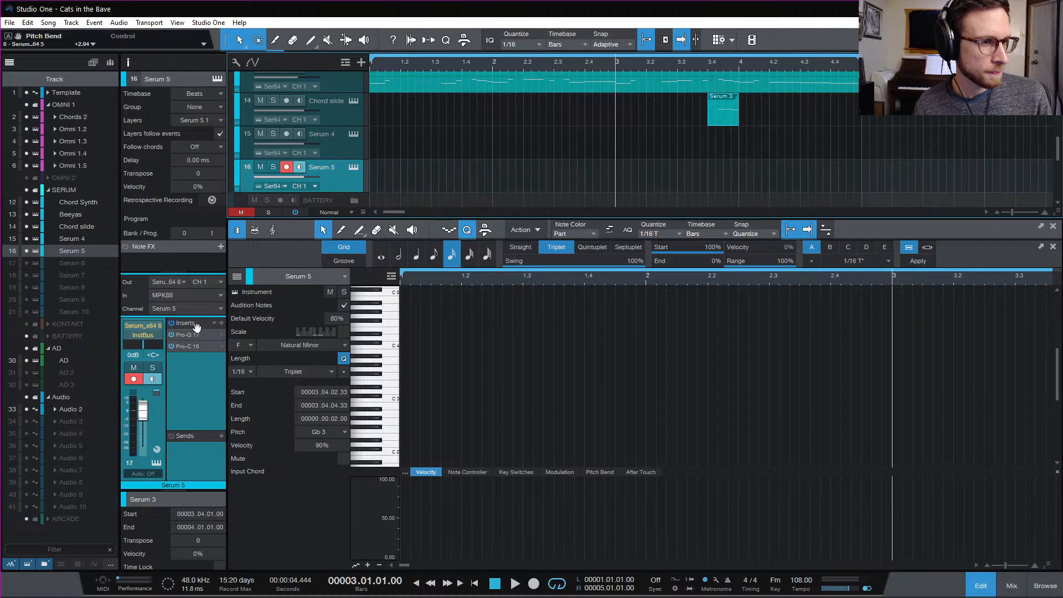
Disable all insert effects on the Serum 5 channel
{"action": "right_click", "coordinate": [196, 327]}
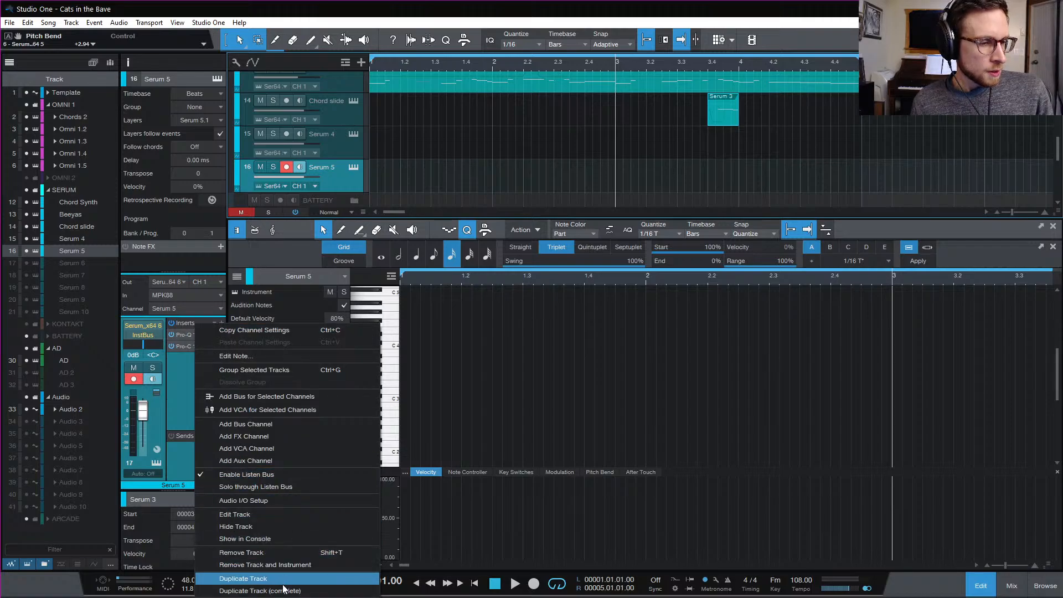
{"action": "left_click", "coordinate": [187, 371]}
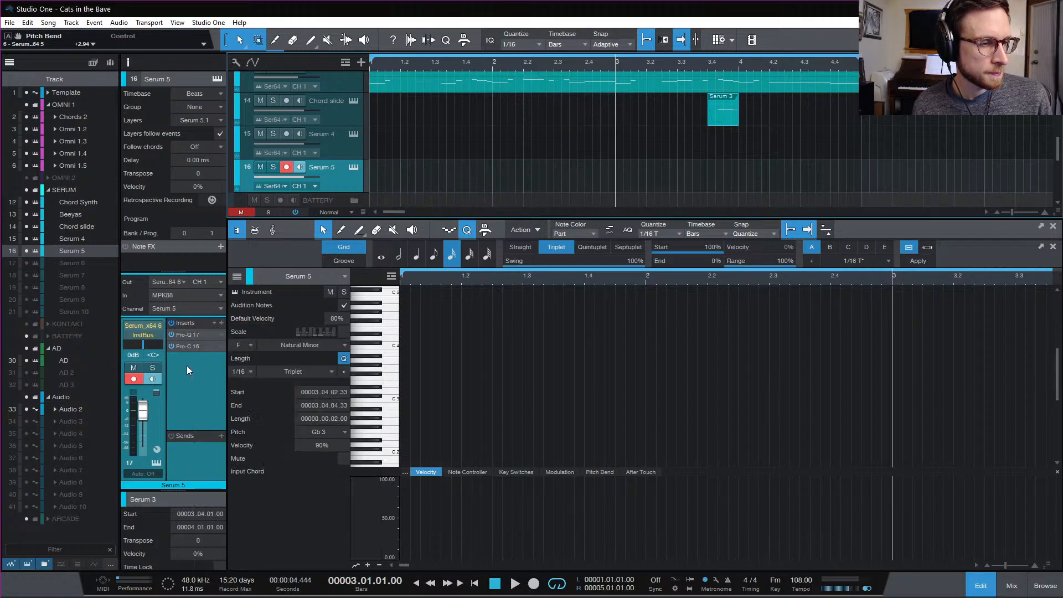
{"action": "left_click", "coordinate": [215, 323]}
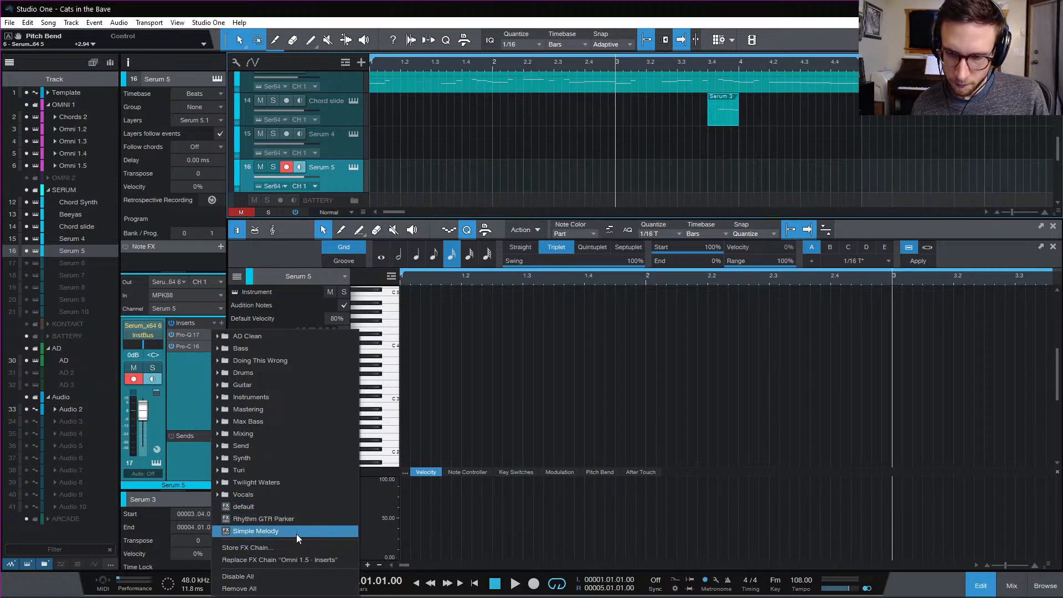
{"action": "left_click", "coordinate": [300, 583]}
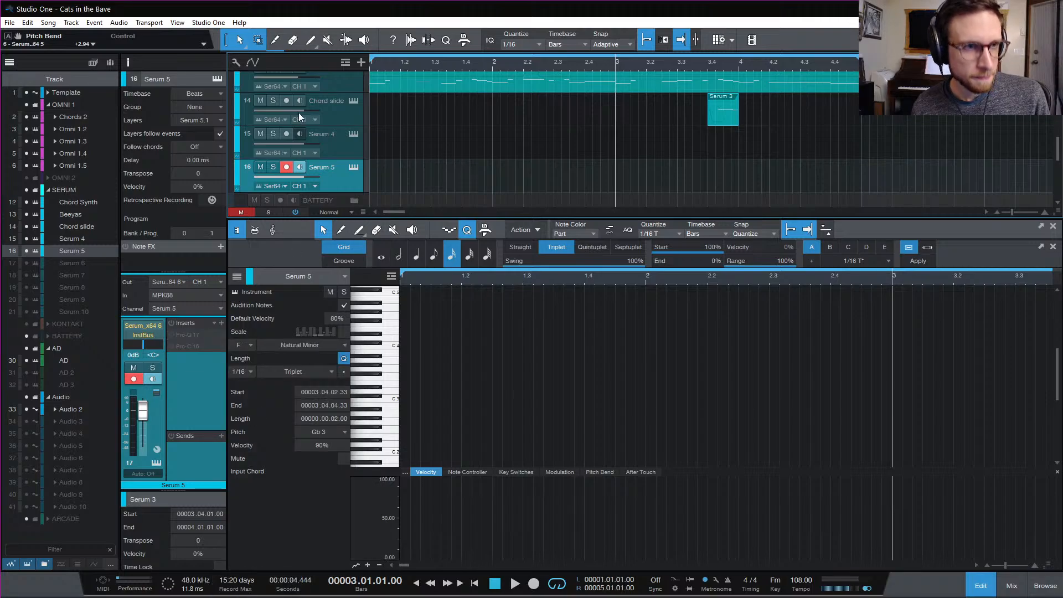
On Serum 4's String Stabs preset, set the Bow/Pluck macro to 0% and the Decay macro to 100%
{"action": "left_click", "coordinate": [351, 153]}
{"action": "left_click", "coordinate": [353, 134]}
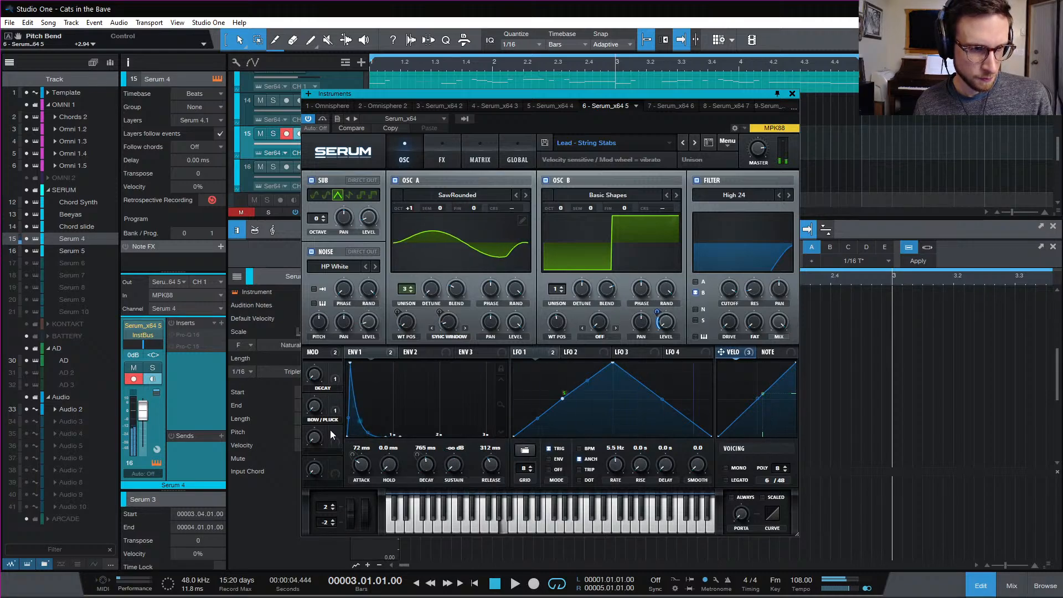
{"action": "left_click_drag", "start_coordinate": [316, 409], "coordinate": [381, 464]}
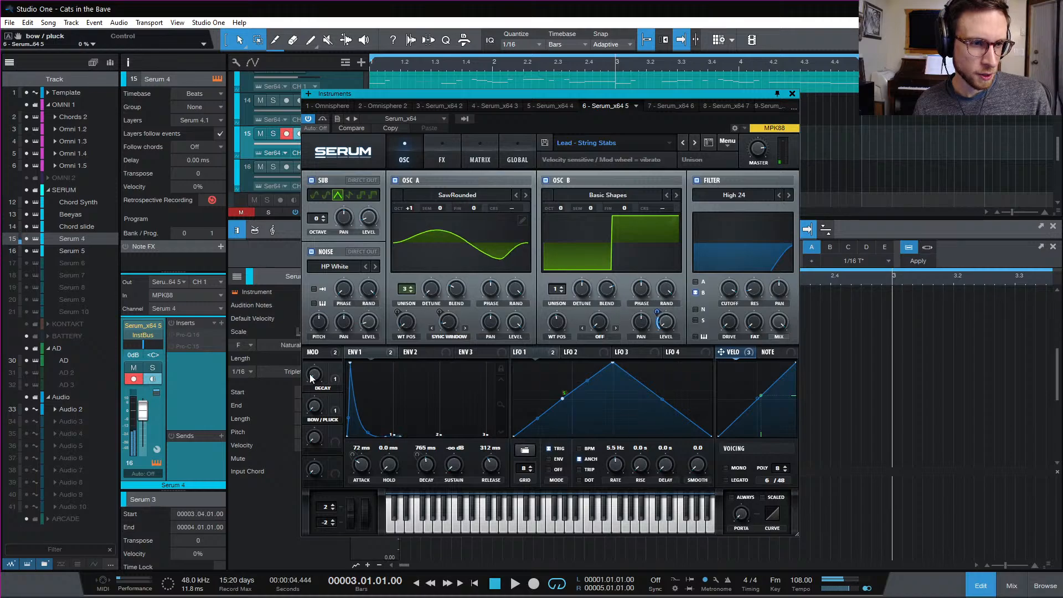
{"action": "left_click_drag", "start_coordinate": [311, 378], "coordinate": [357, 195]}
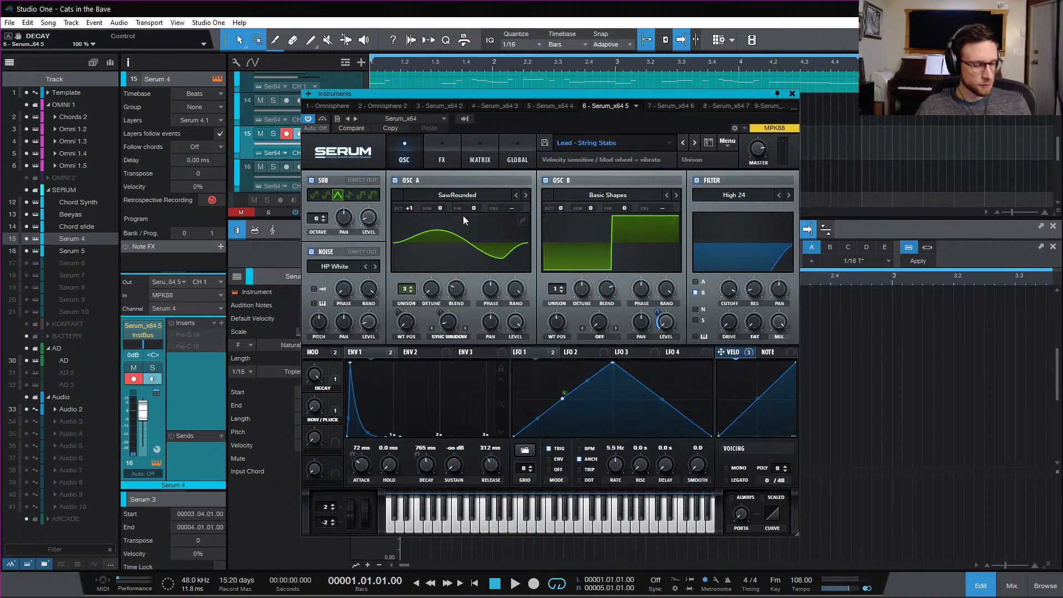
Audition the adjusted String Stabs sound with the song from bar 1, and close Serum 4's instrument window
{"action": "key", "text": "space"}
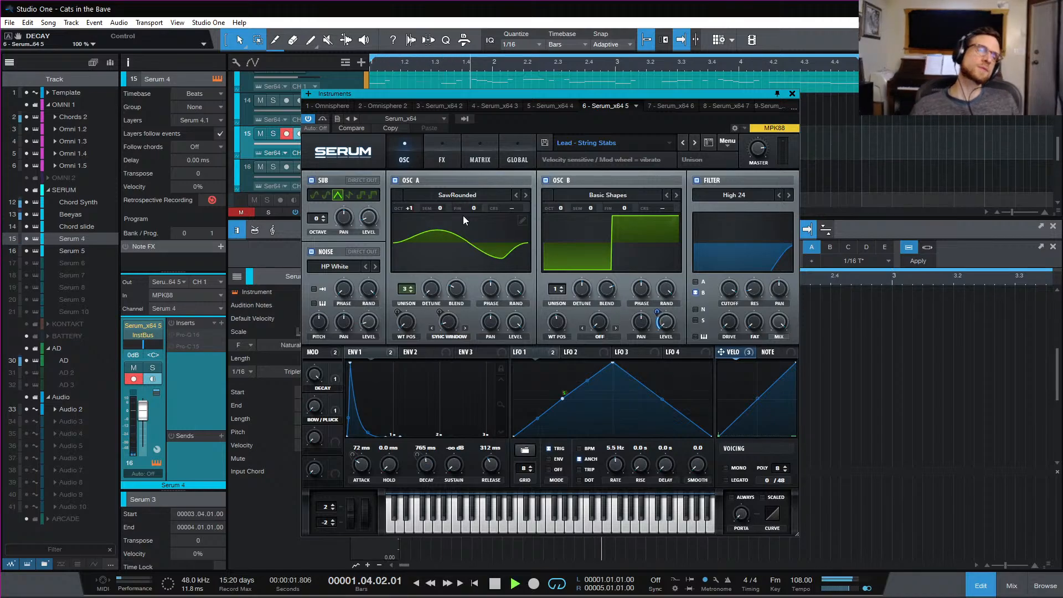
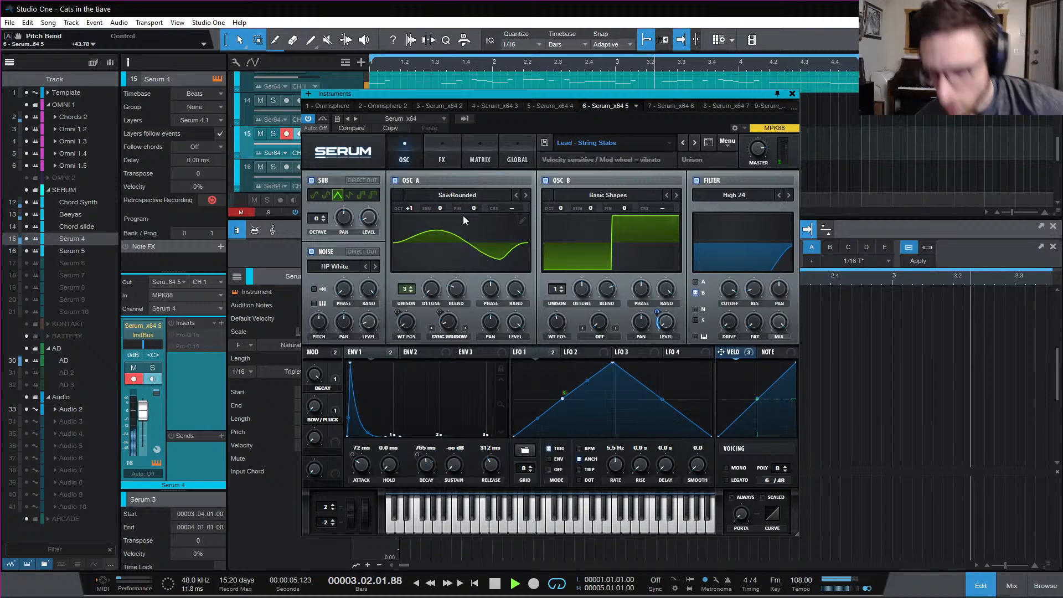
{"action": "key", "text": "space"}
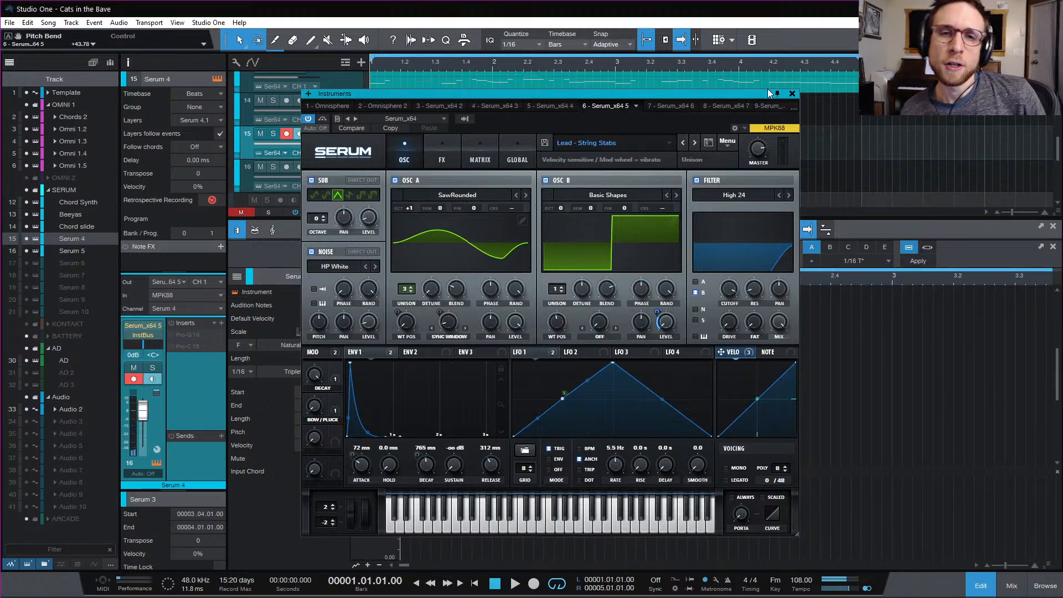
{"action": "left_click", "coordinate": [792, 94]}
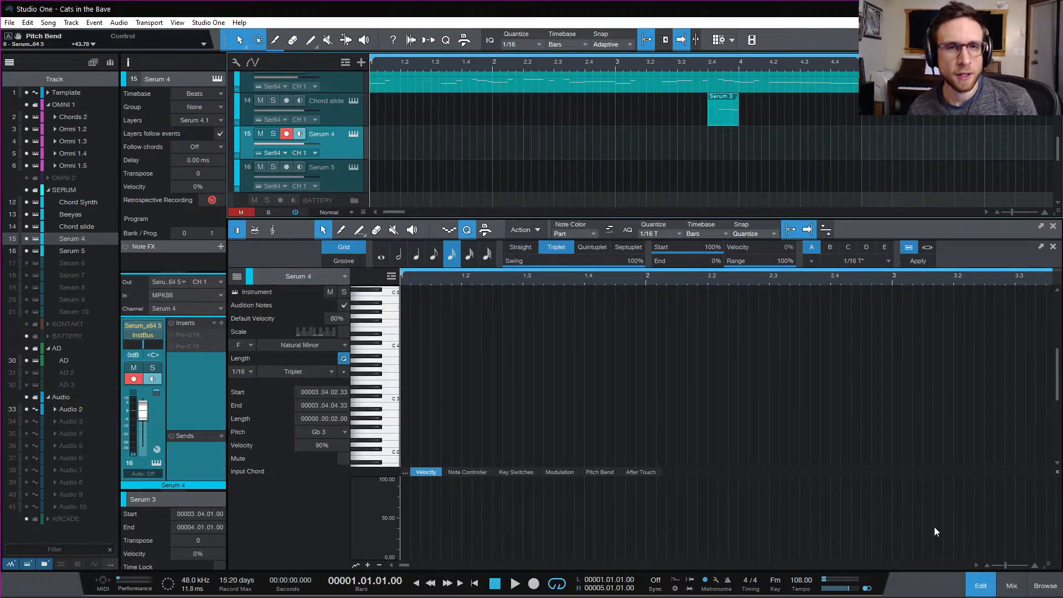
Hide the note editor to see all tracks in the arrangement, and play the song from bar 1
{"action": "left_click", "coordinate": [989, 589]}
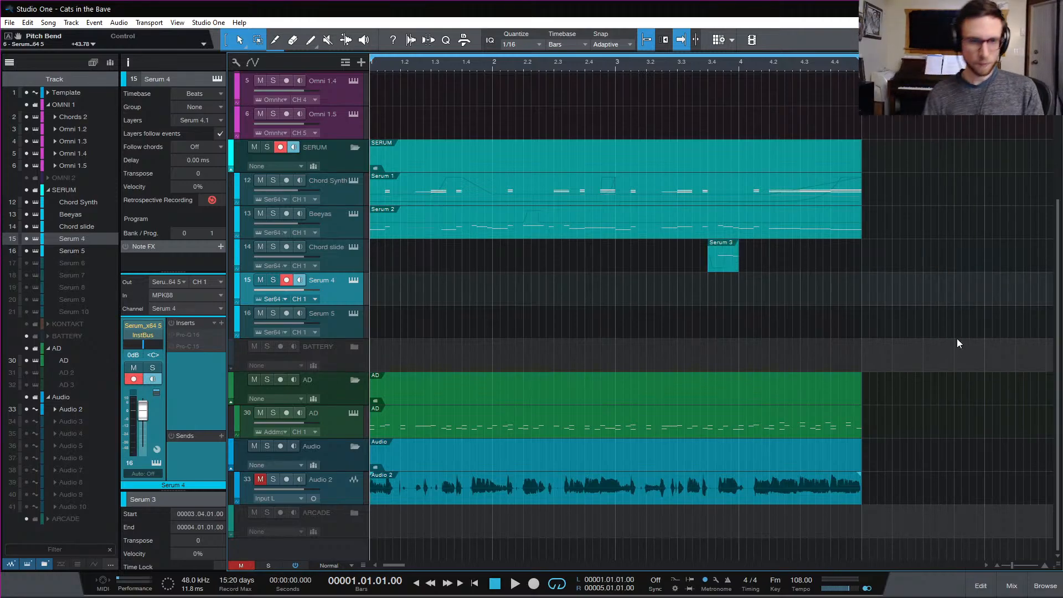
{"action": "scroll", "coordinate": [957, 337], "scroll_direction": "up", "scroll_amount": 5}
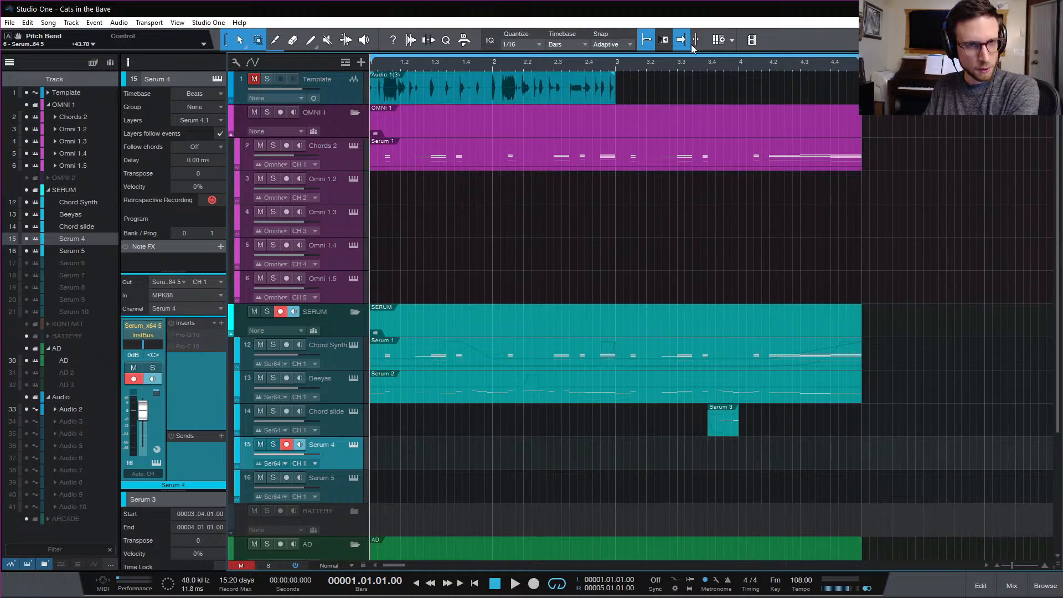
{"action": "scroll", "coordinate": [378, 163], "scroll_direction": "down", "scroll_amount": 5}
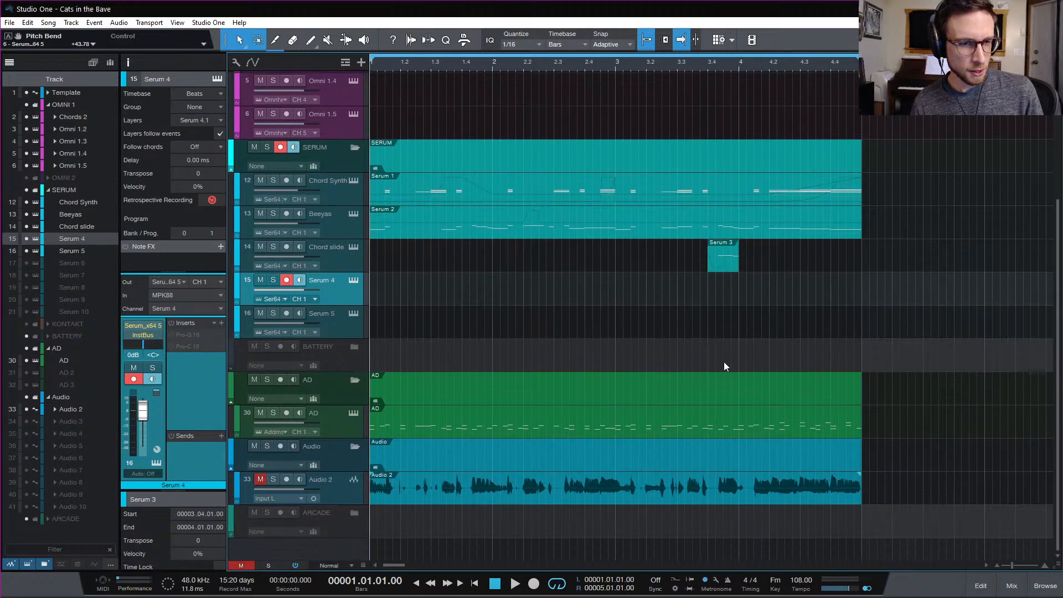
{"action": "key", "text": "space"}
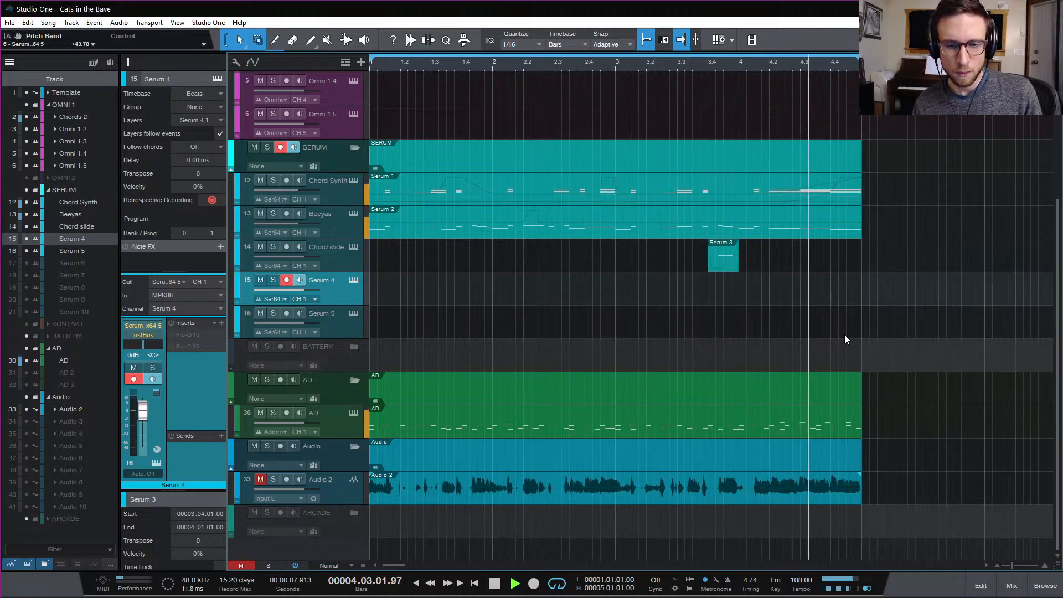
{"action": "key", "text": "space"}
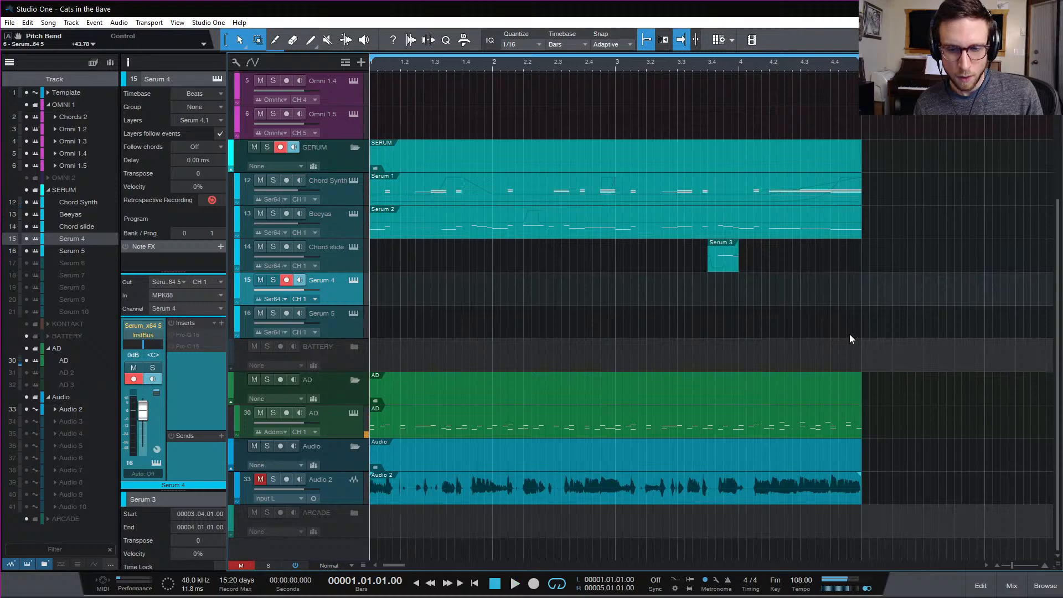
Save the song Cats in the Bave and close it
{"action": "key", "text": "ctrl+s"}
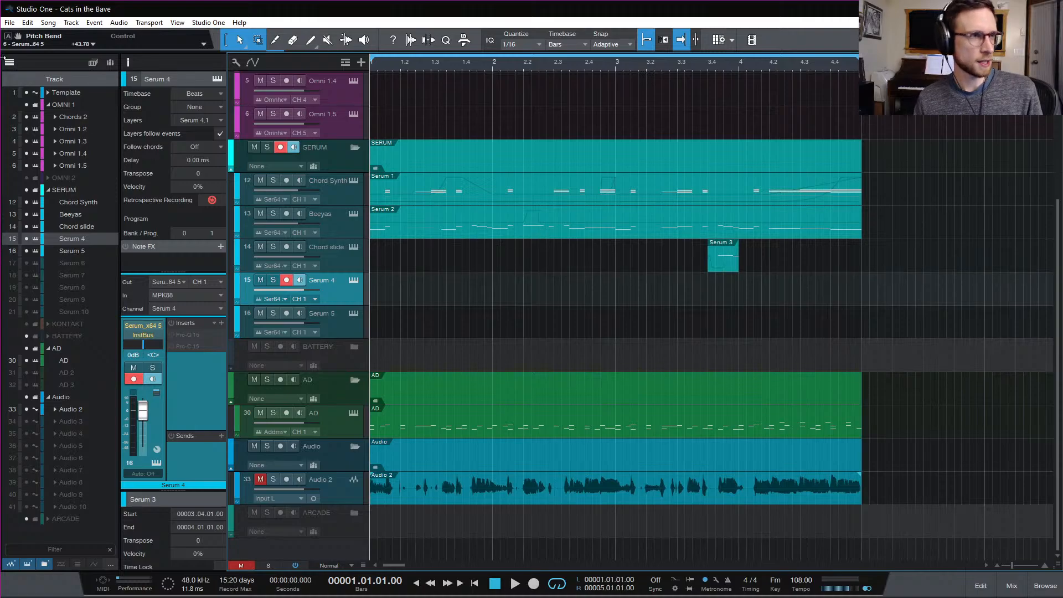
{"action": "left_click", "coordinate": [3, 22]}
{"action": "key", "text": "Right"}
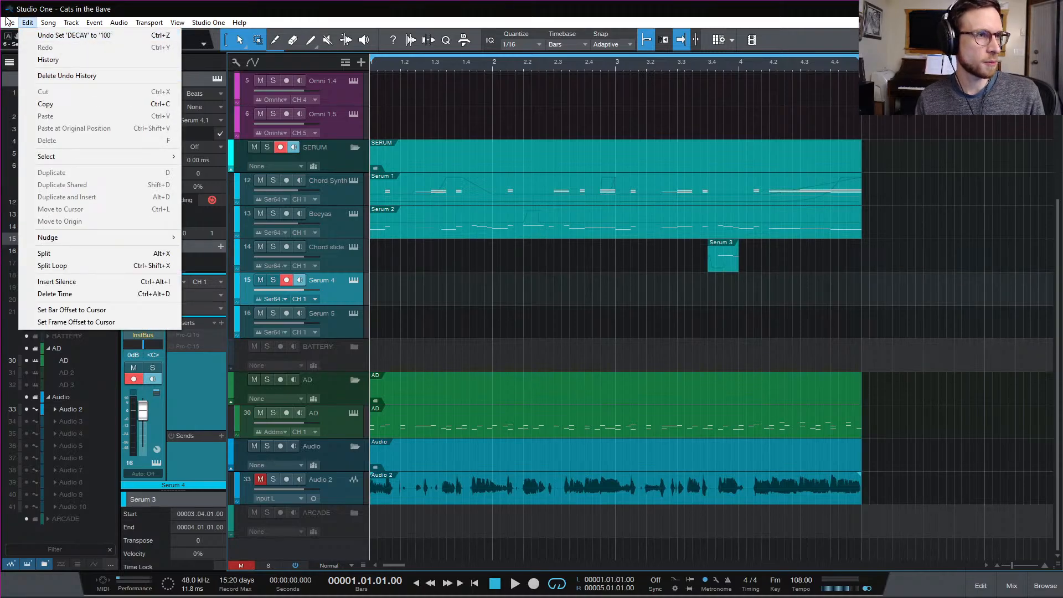
{"action": "mouse_move", "coordinate": [11, 25]}
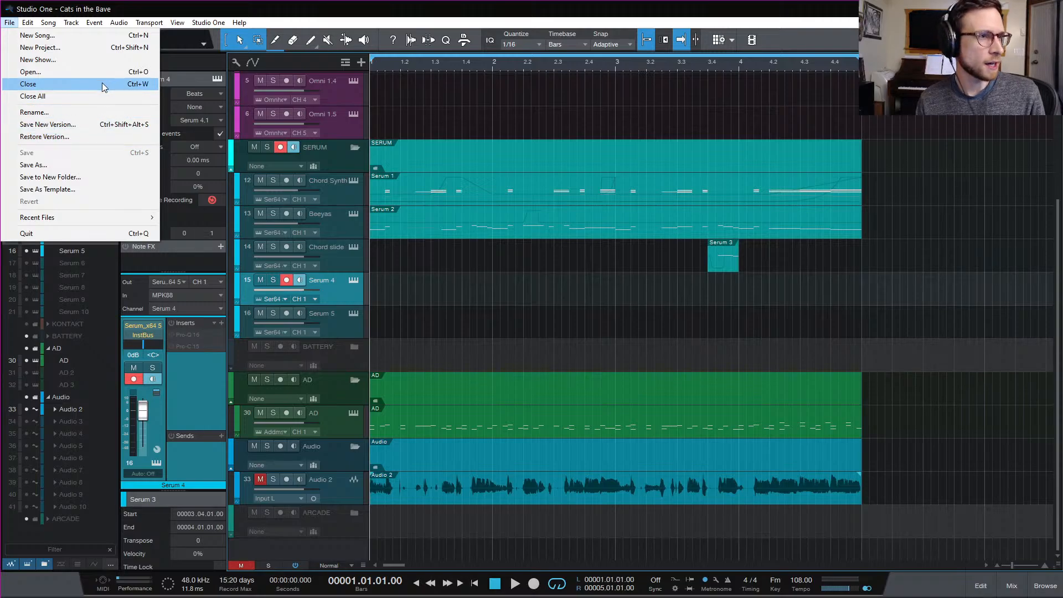
{"action": "left_click", "coordinate": [61, 84]}
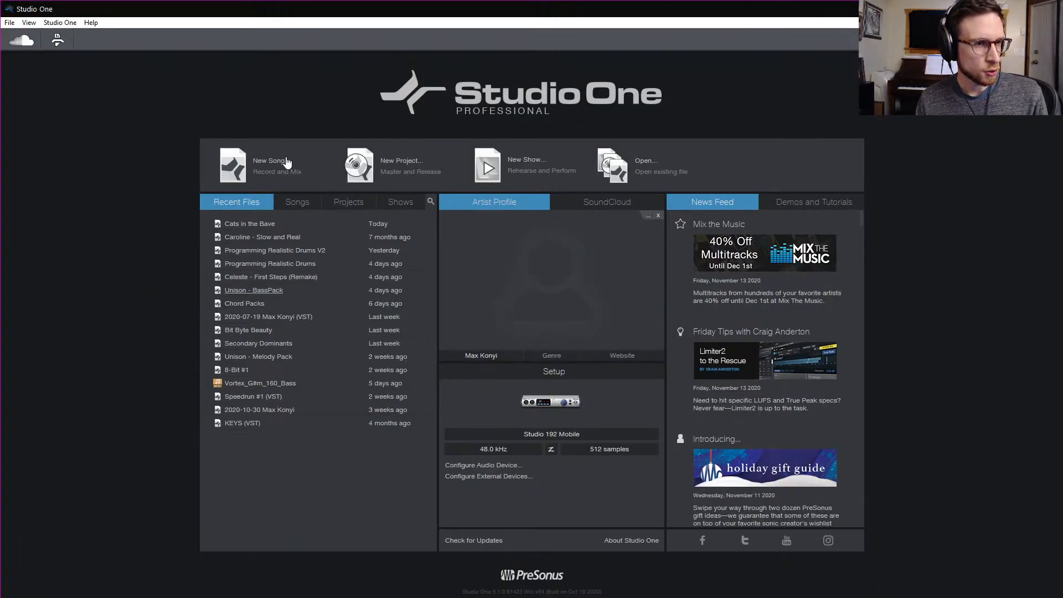
Open the existing song Brap 1 v2 (new lead) (VST) from the Brap 1 folder inside Songs > BRAP ZANNIGAN
{"action": "left_click", "coordinate": [646, 162]}
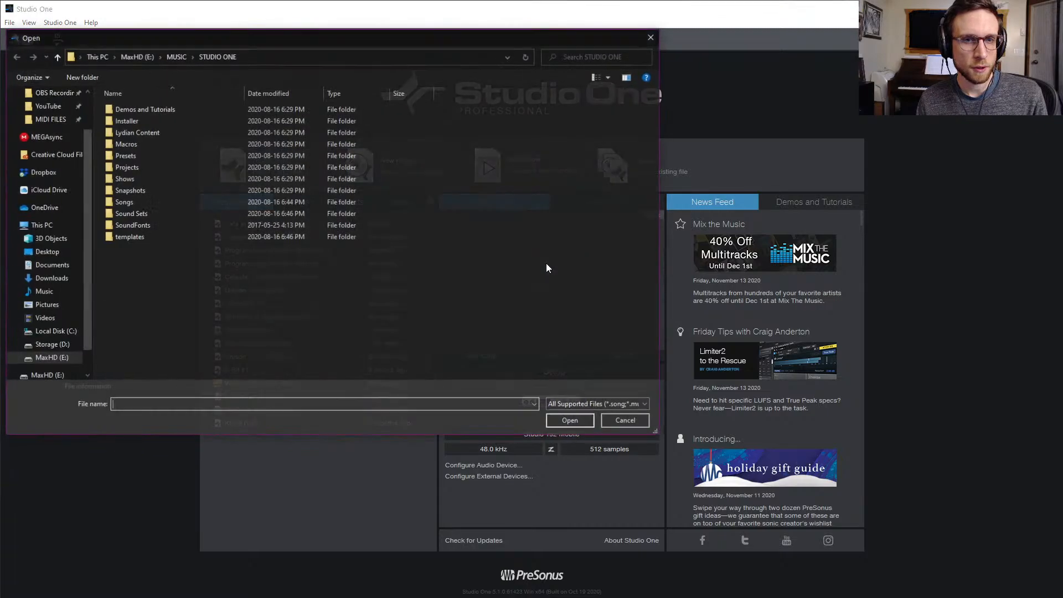
{"action": "double_click", "coordinate": [168, 203]}
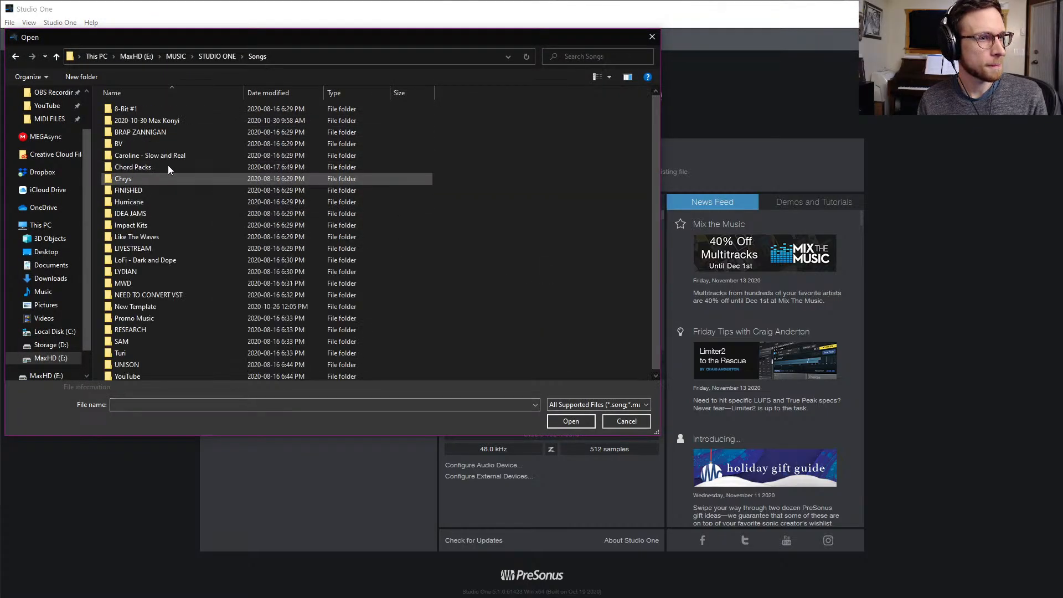
{"action": "double_click", "coordinate": [174, 130]}
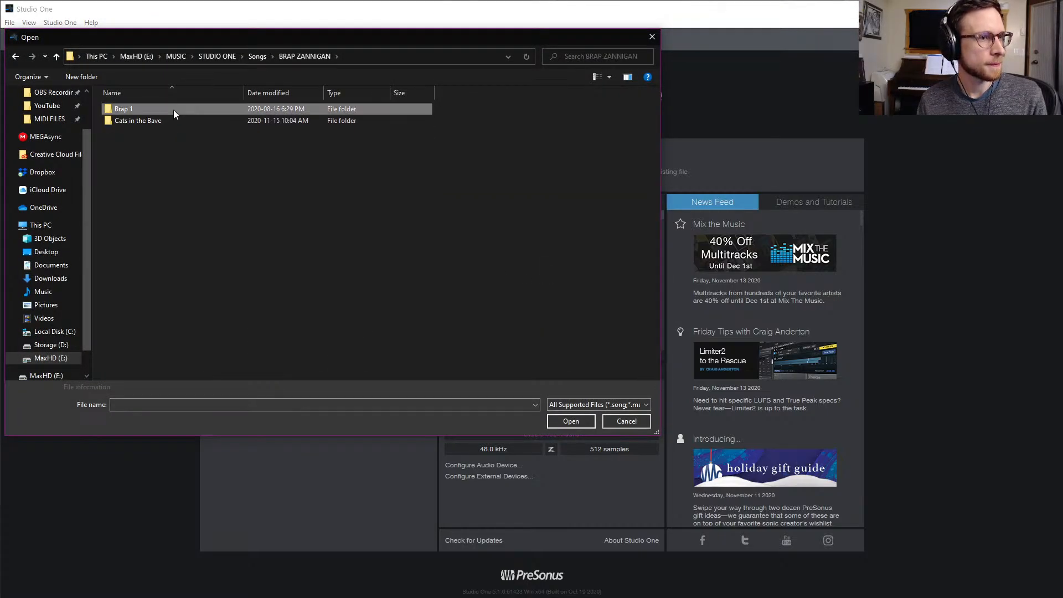
{"action": "double_click", "coordinate": [174, 109]}
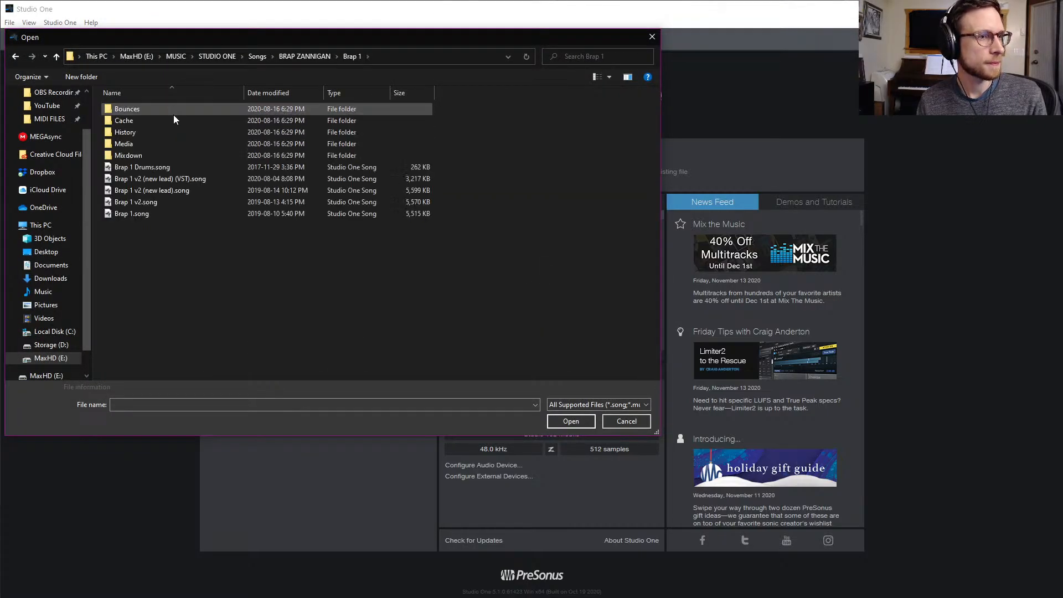
{"action": "double_click", "coordinate": [241, 180]}
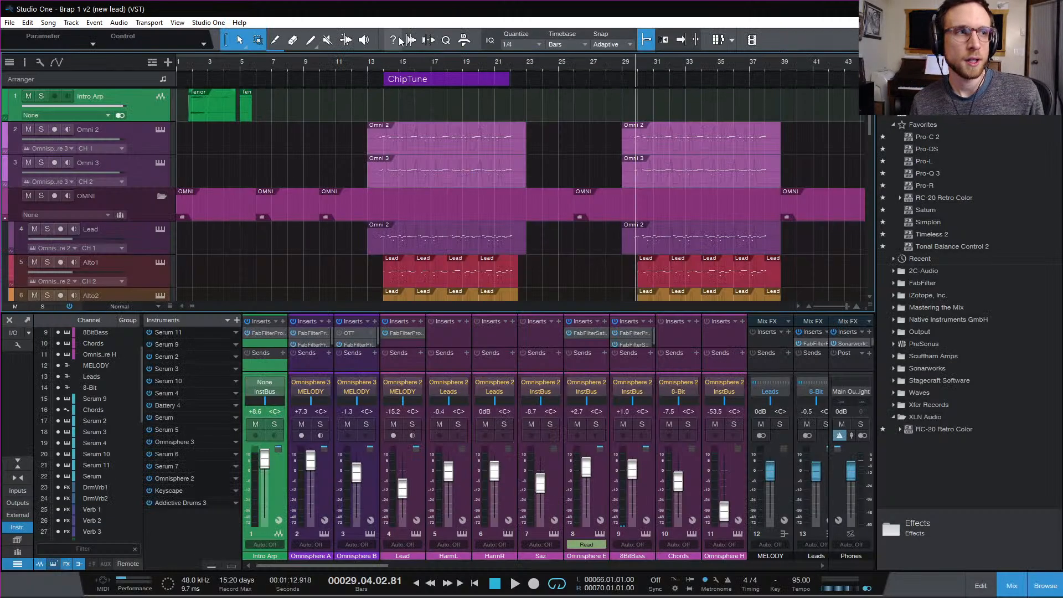
Return the playback cursor to the song's start, and hide the mixer and browser to enlarge the arrangement
{"action": "key", "text": "Home"}
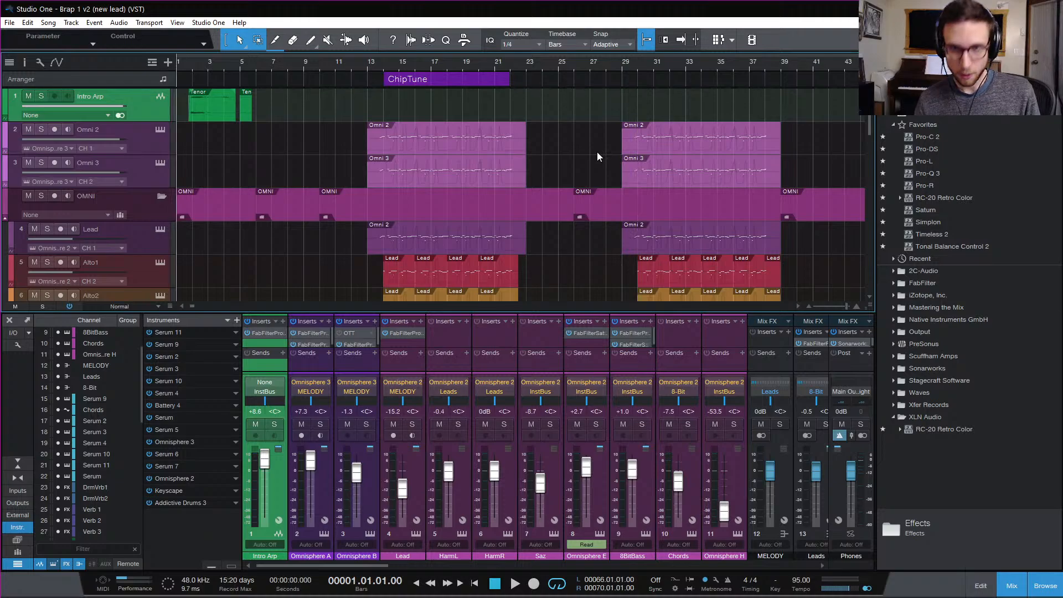
{"action": "left_click", "coordinate": [1013, 587]}
{"action": "left_click", "coordinate": [1045, 586]}
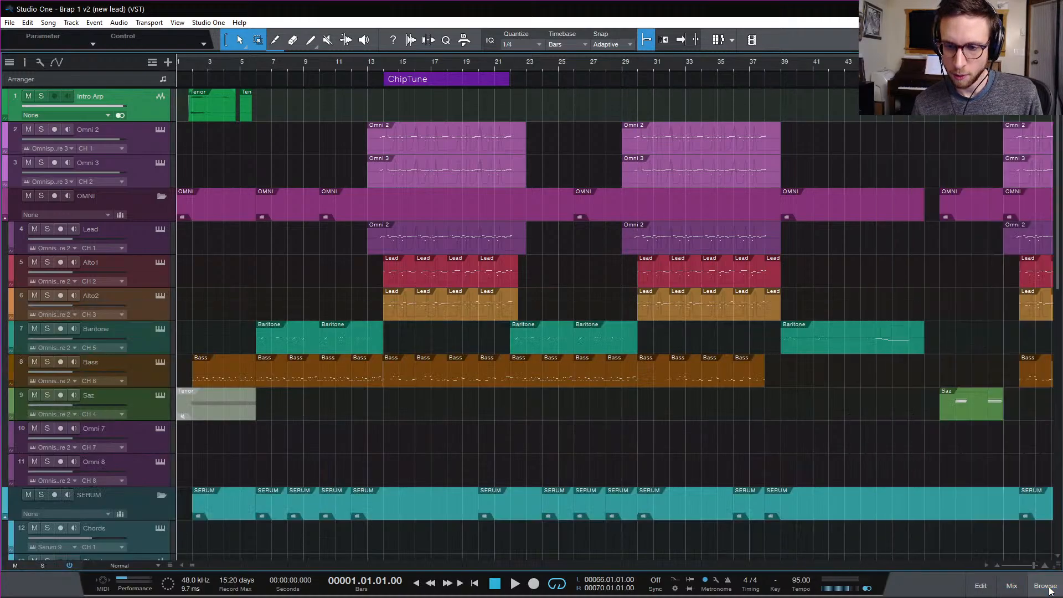
Look over the song's whole arrangement, from Intro Arp down to the drum tracks and across to its last bars
{"action": "scroll", "coordinate": [808, 478], "scroll_direction": "down", "scroll_amount": 10}
{"action": "scroll", "coordinate": [808, 477], "scroll_direction": "down", "scroll_amount": 2}
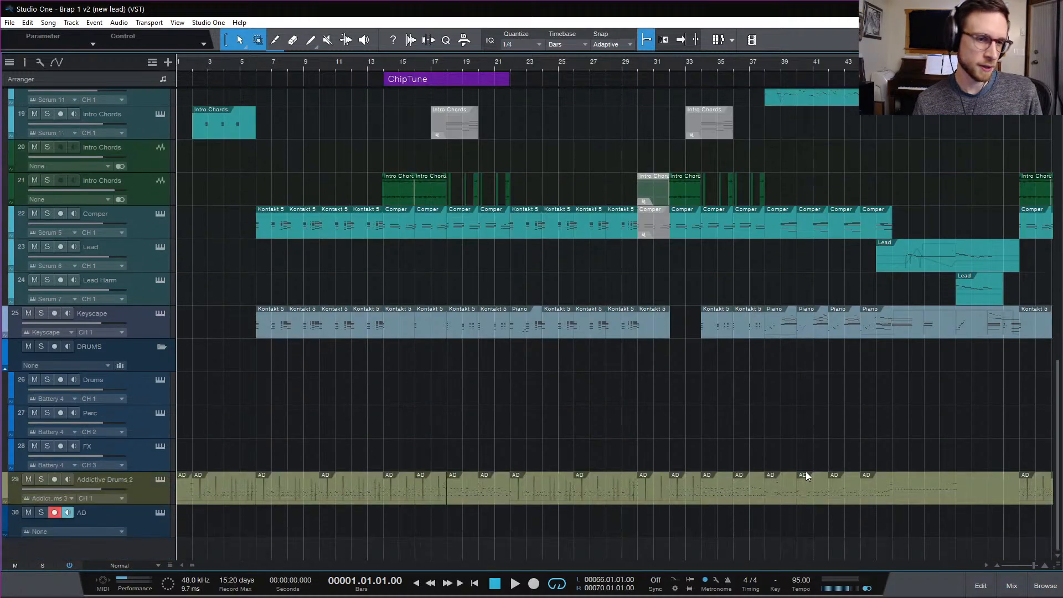
{"action": "scroll", "coordinate": [477, 388], "scroll_direction": "up", "scroll_amount": 15}
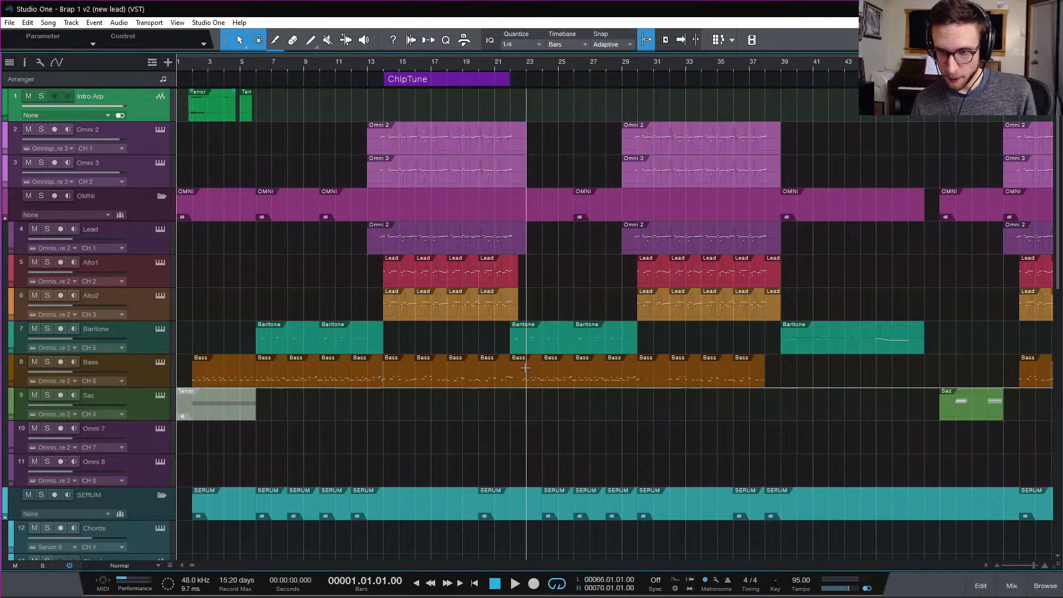
{"action": "scroll", "coordinate": [542, 399], "scroll_direction": "down", "scroll_amount": 3}
{"action": "scroll", "coordinate": [542, 399], "scroll_direction": "up", "scroll_amount": 3}
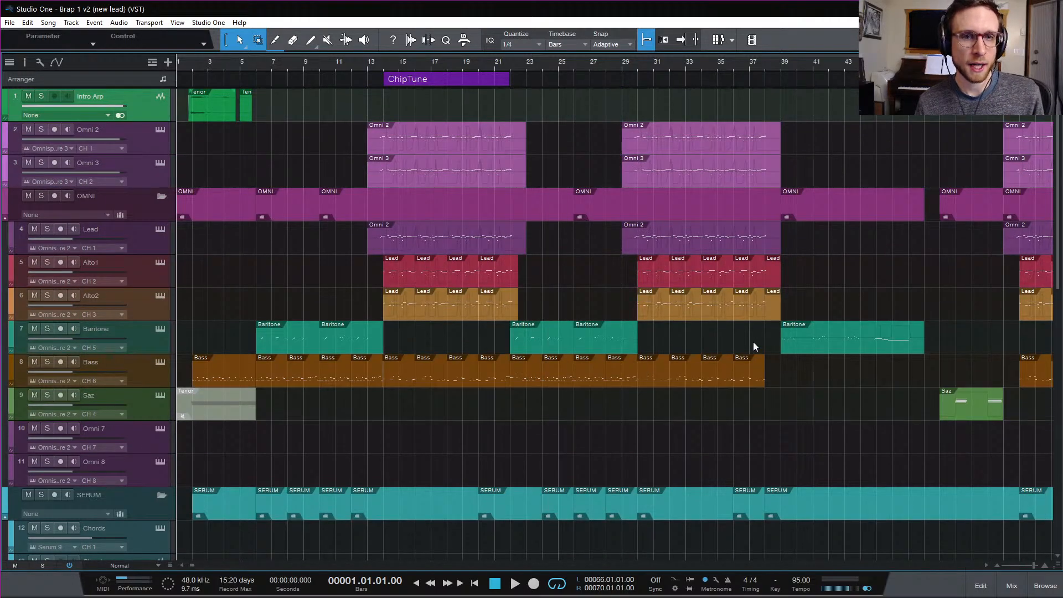
{"action": "scroll", "coordinate": [753, 341], "scroll_direction": "right", "scroll_amount": 5}
{"action": "scroll", "coordinate": [702, 383], "scroll_direction": "down", "scroll_amount": 3}
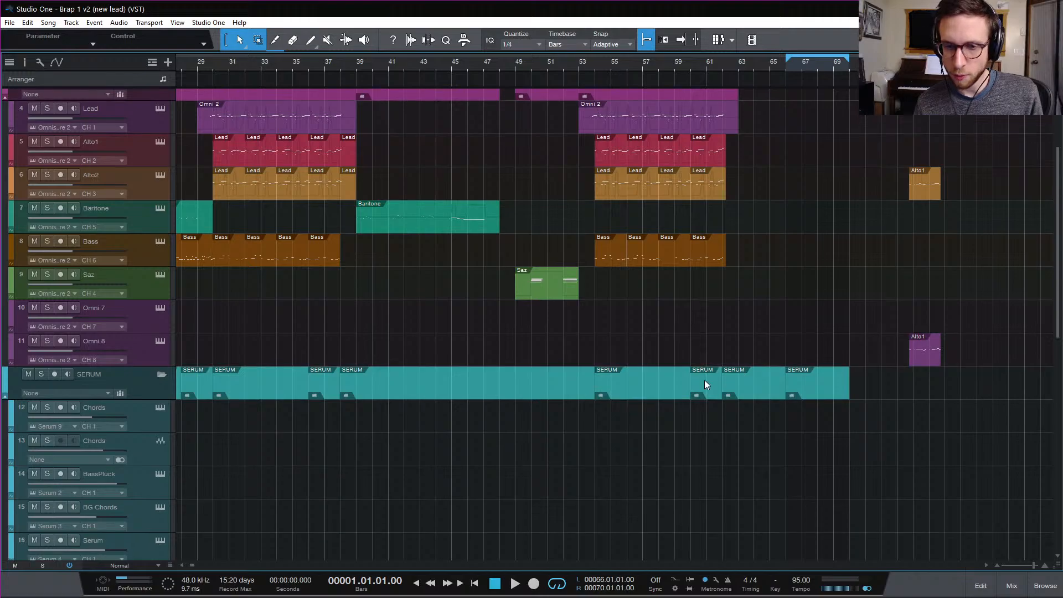
{"action": "scroll", "coordinate": [681, 385], "scroll_direction": "left", "scroll_amount": 5}
{"action": "scroll", "coordinate": [487, 330], "scroll_direction": "up", "scroll_amount": 3}
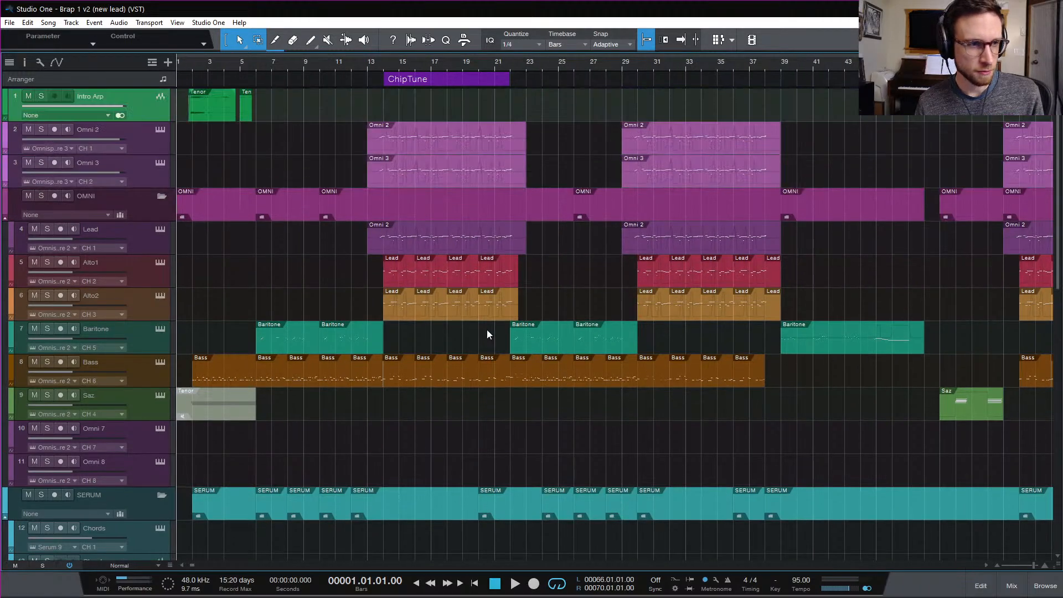
Play the song from bar 1 beat 3 with an enlarged mixer shown, and set the Phones output volume to 0 dB
{"action": "left_click", "coordinate": [184, 64]}
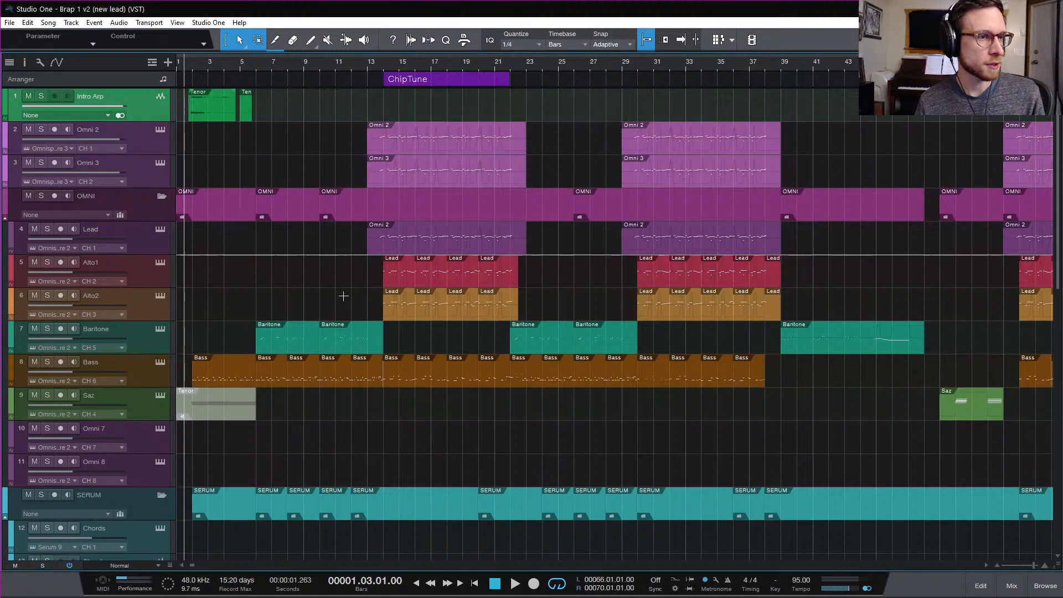
{"action": "left_click", "coordinate": [1012, 586]}
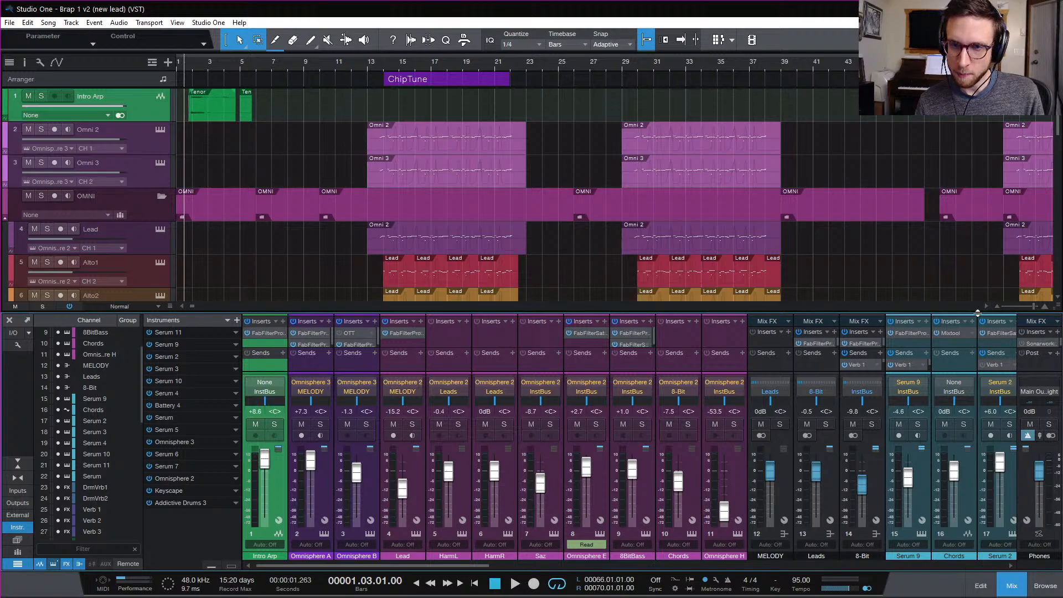
{"action": "left_click_drag", "start_coordinate": [978, 313], "coordinate": [981, 265]}
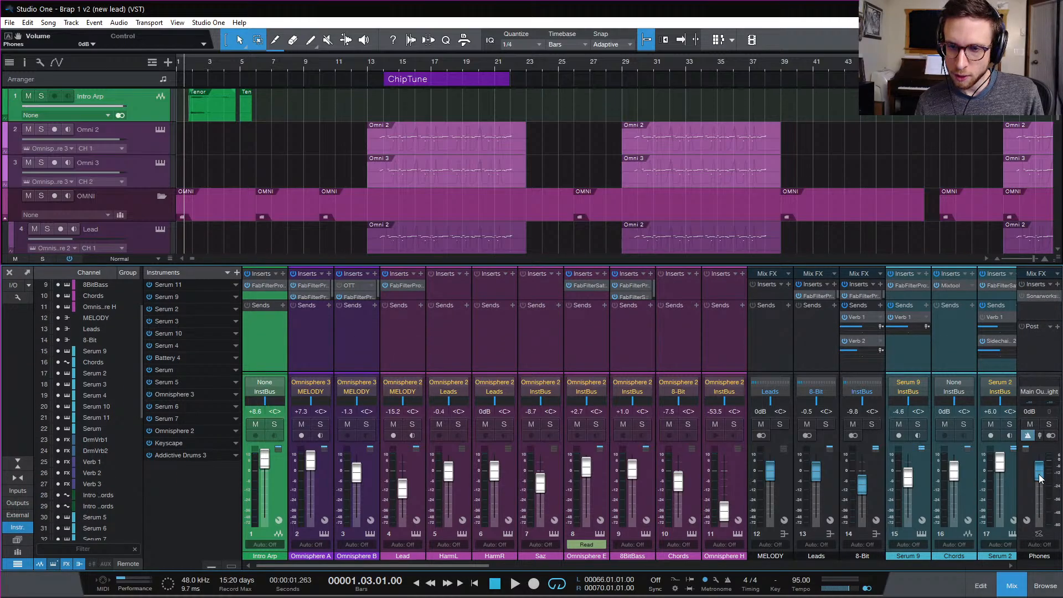
{"action": "key", "text": "space"}
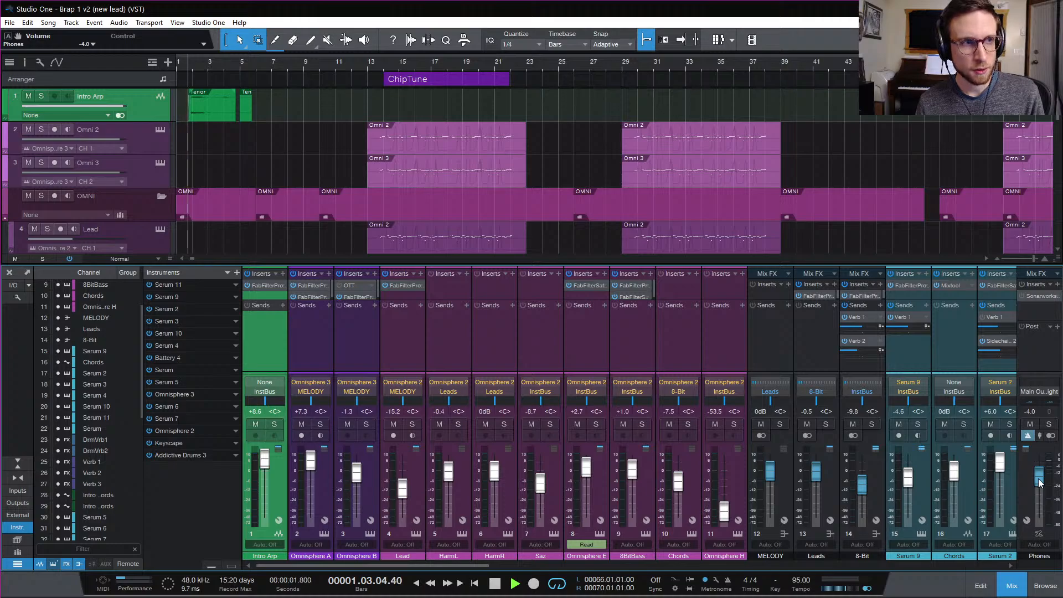
{"action": "left_click_drag", "start_coordinate": [1040, 483], "coordinate": [1039, 476]}
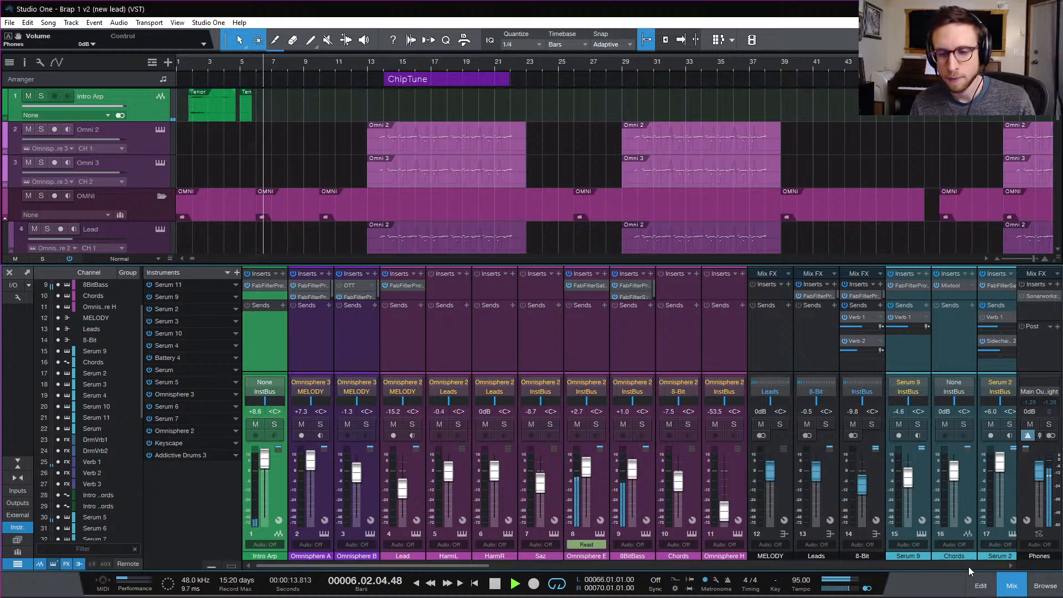
Hide the mixer and follow the playback across the Omnisphere and Serum tracks in the arrangement
{"action": "left_click", "coordinate": [1012, 585]}
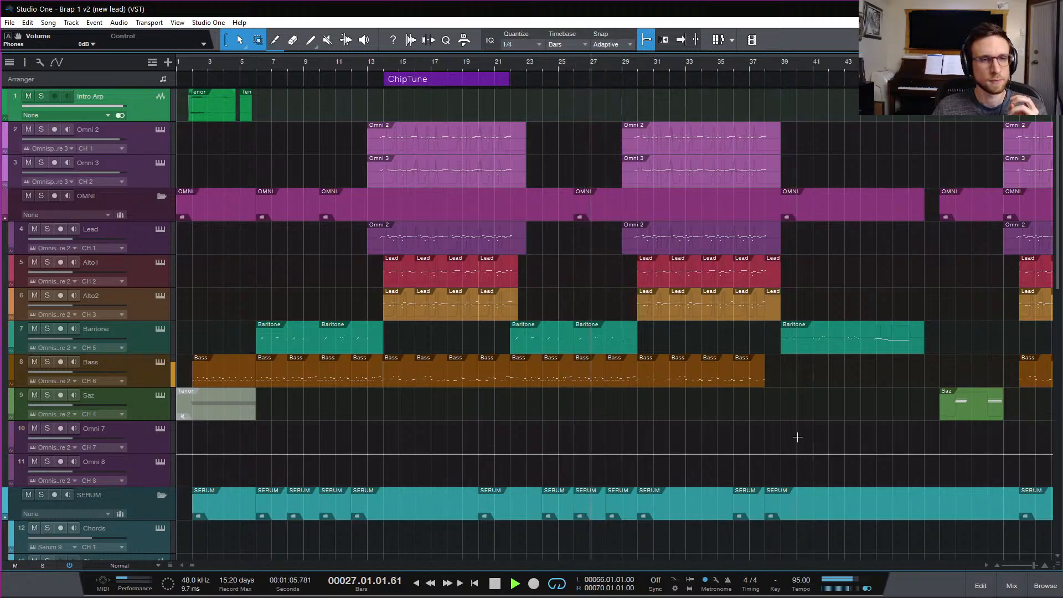
{"action": "scroll", "coordinate": [792, 438], "scroll_direction": "down", "scroll_amount": 3}
{"action": "scroll", "coordinate": [795, 443], "scroll_direction": "up", "scroll_amount": 3}
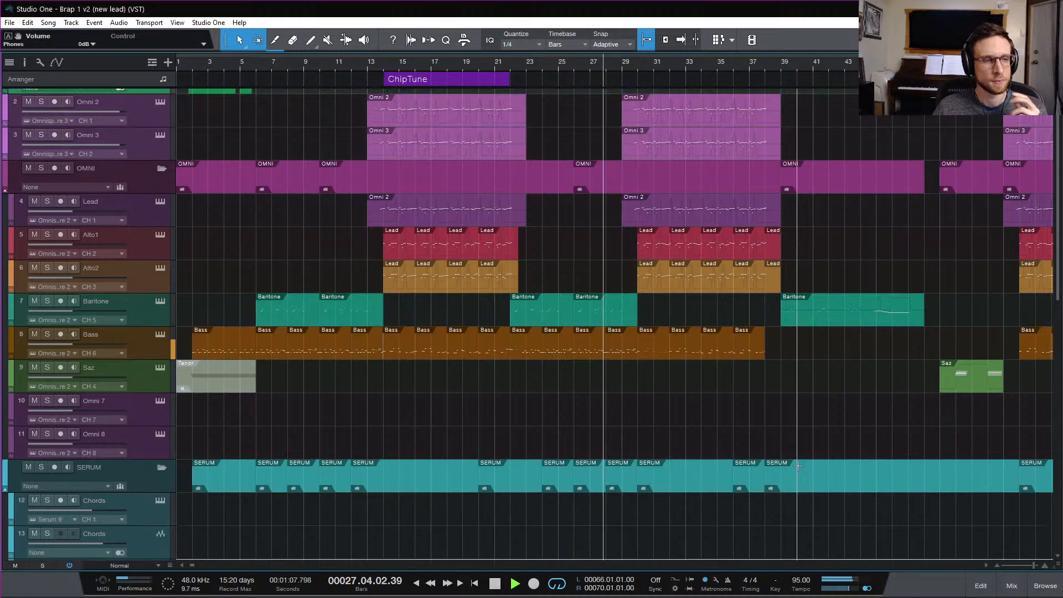
{"action": "scroll", "coordinate": [797, 463], "scroll_direction": "right", "scroll_amount": 3}
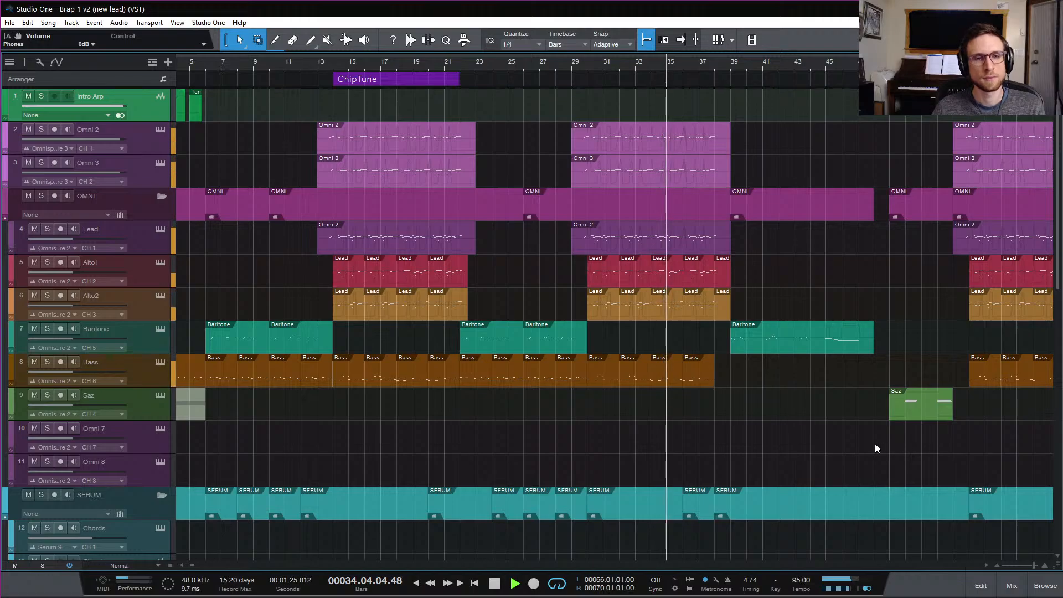
Show the mixer during playback and examine its channels from the instruments through to the drum, effect and mix buses
{"action": "left_click", "coordinate": [1011, 585]}
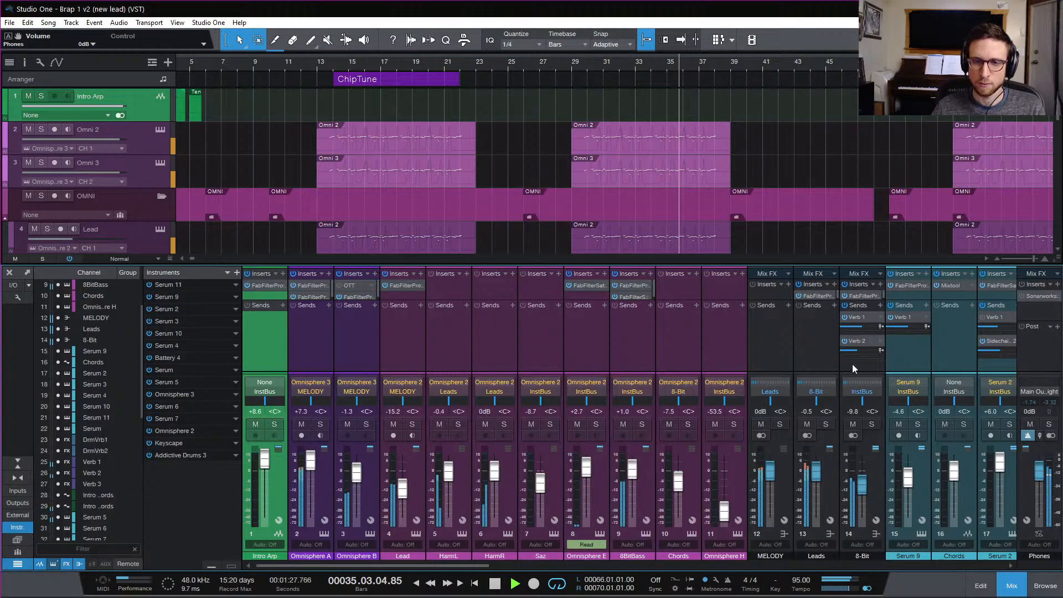
{"action": "scroll", "coordinate": [690, 360], "scroll_direction": "right", "scroll_amount": 8}
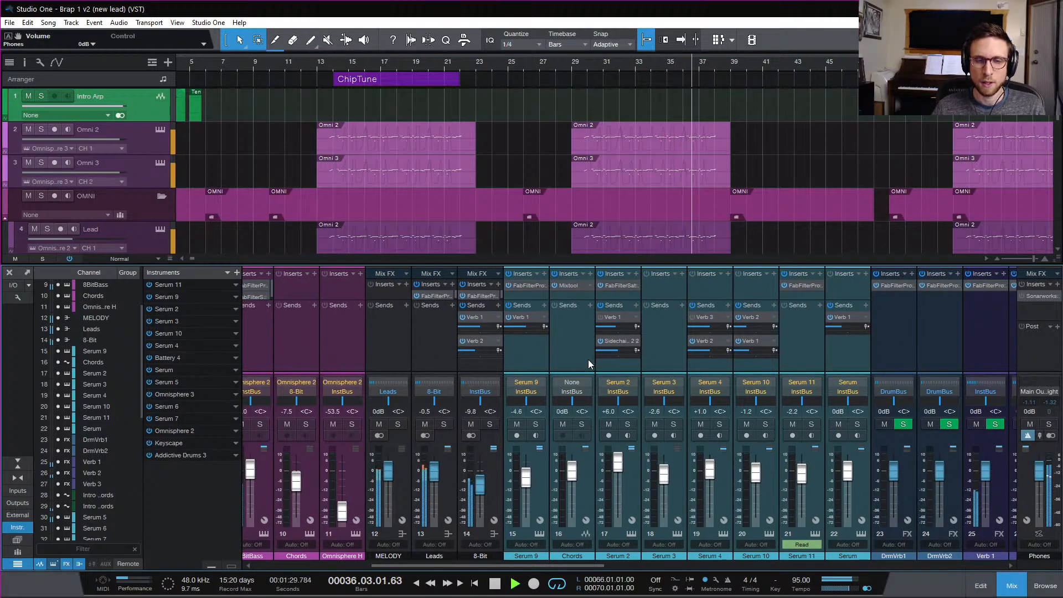
{"action": "scroll", "coordinate": [588, 360], "scroll_direction": "right", "scroll_amount": 10}
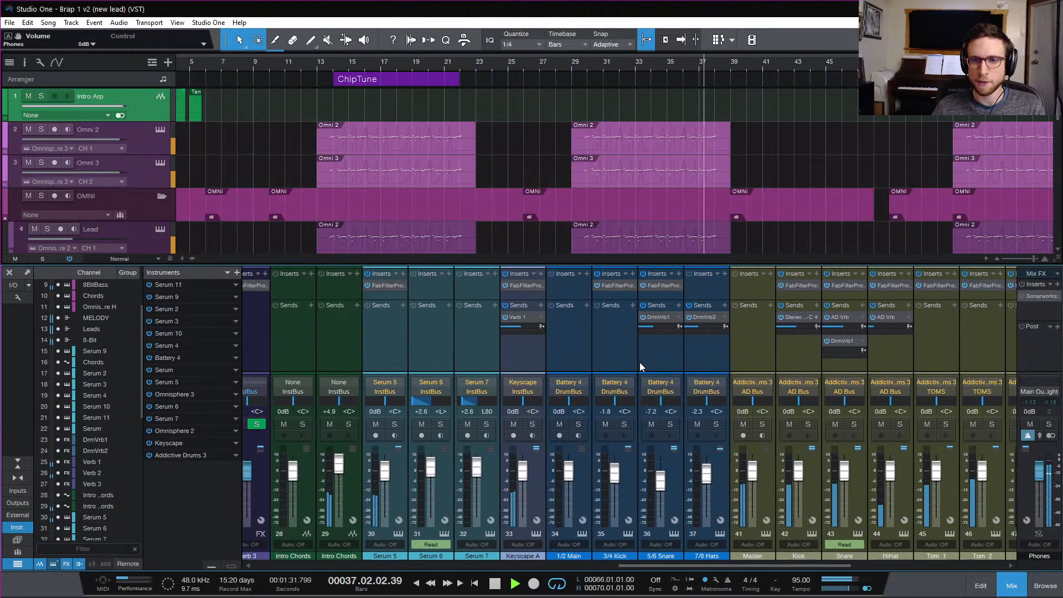
{"action": "scroll", "coordinate": [640, 364], "scroll_direction": "right", "scroll_amount": 7}
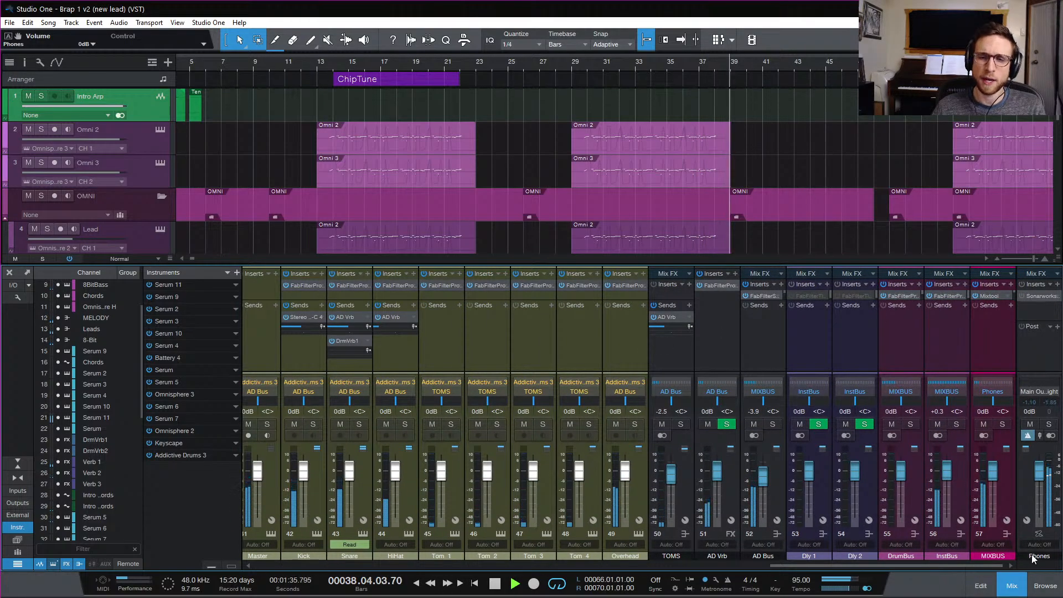
Hide the mixer and follow the playback through the section from bar 39, examining the Omnisphere and Serum parts
{"action": "left_click", "coordinate": [1014, 587]}
{"action": "scroll", "coordinate": [799, 414], "scroll_direction": "right", "scroll_amount": 5}
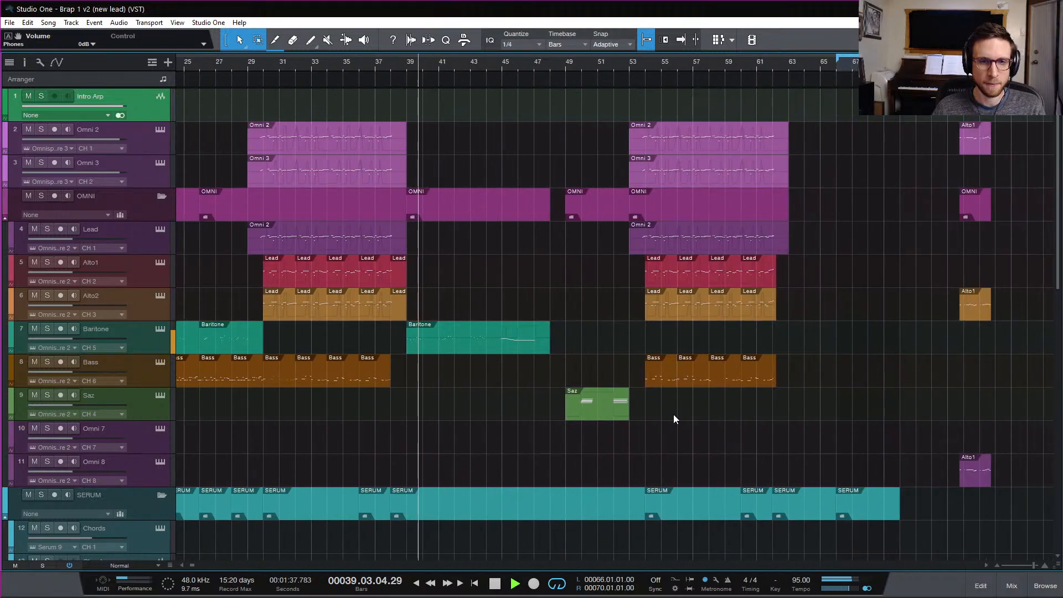
{"action": "scroll", "coordinate": [671, 413], "scroll_direction": "down", "scroll_amount": 3}
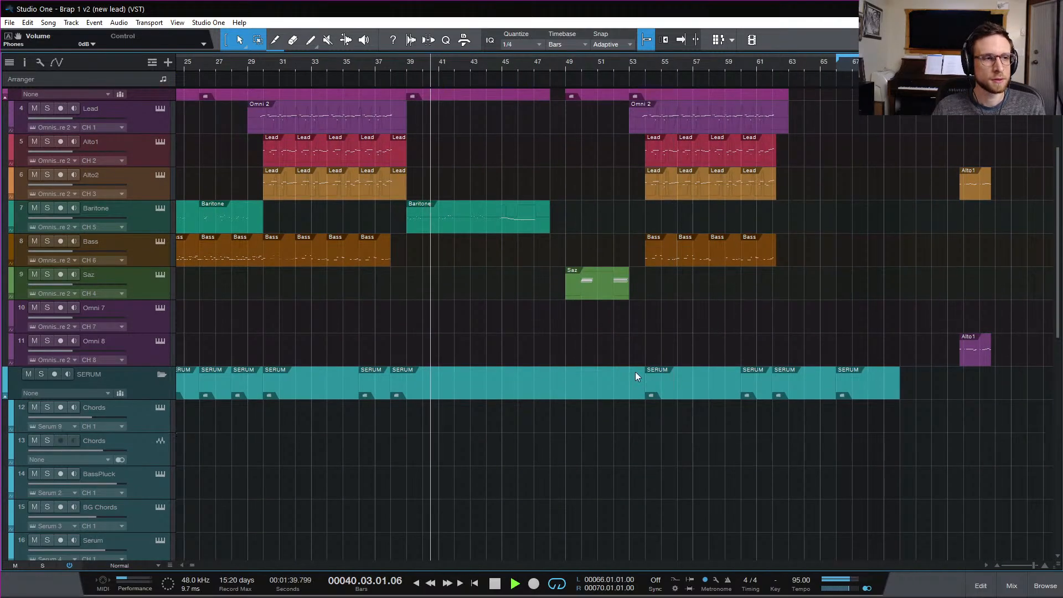
{"action": "scroll", "coordinate": [590, 323], "scroll_direction": "up", "scroll_amount": 3}
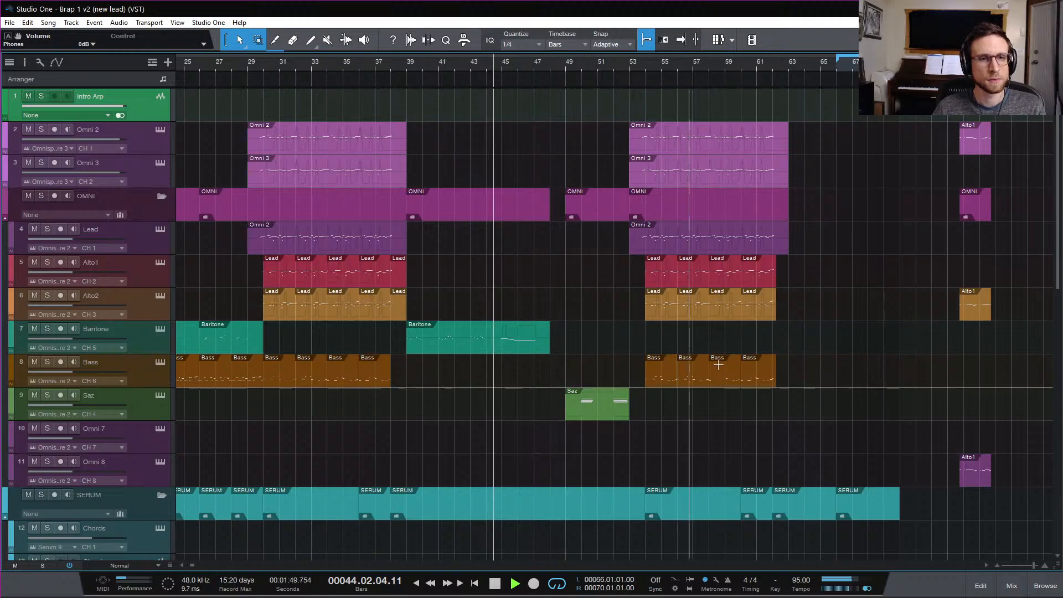
{"action": "scroll", "coordinate": [797, 384], "scroll_direction": "right", "scroll_amount": 5}
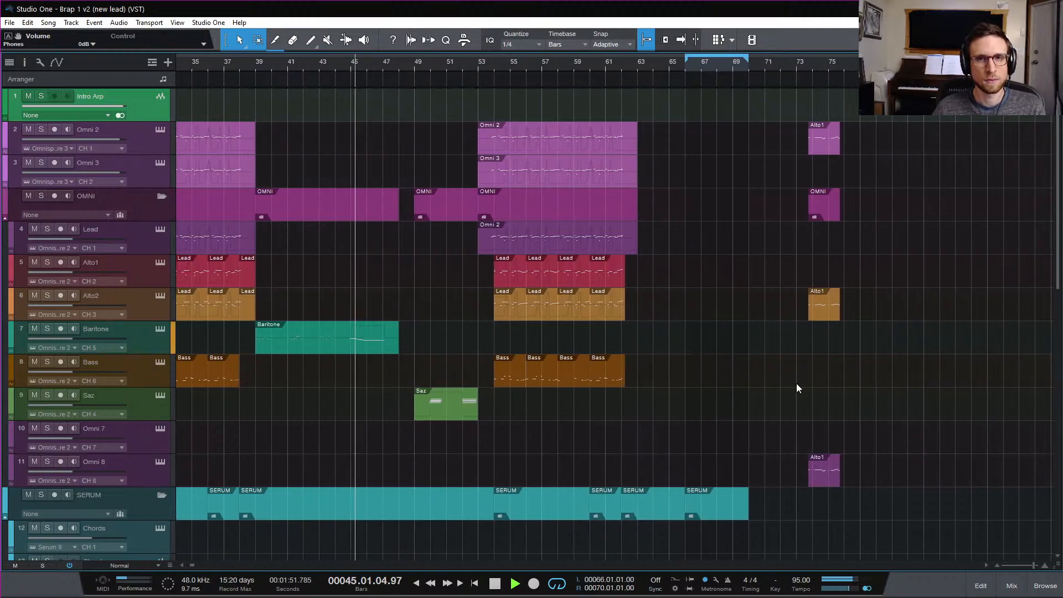
{"action": "scroll", "coordinate": [776, 383], "scroll_direction": "down", "scroll_amount": 8}
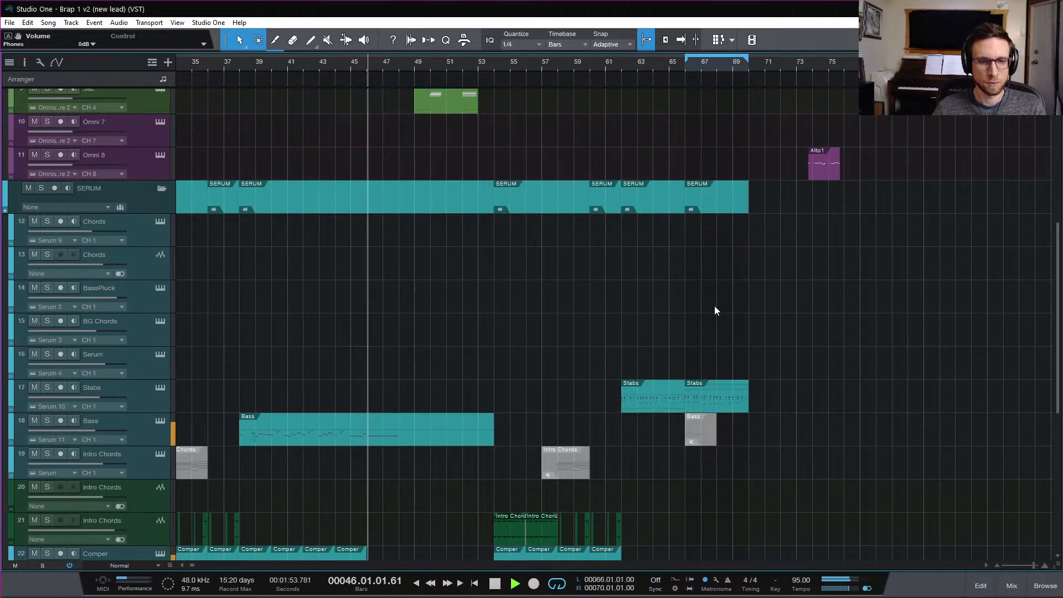
{"action": "scroll", "coordinate": [635, 308], "scroll_direction": "up", "scroll_amount": 5}
{"action": "scroll", "coordinate": [636, 307], "scroll_direction": "up", "scroll_amount": 5}
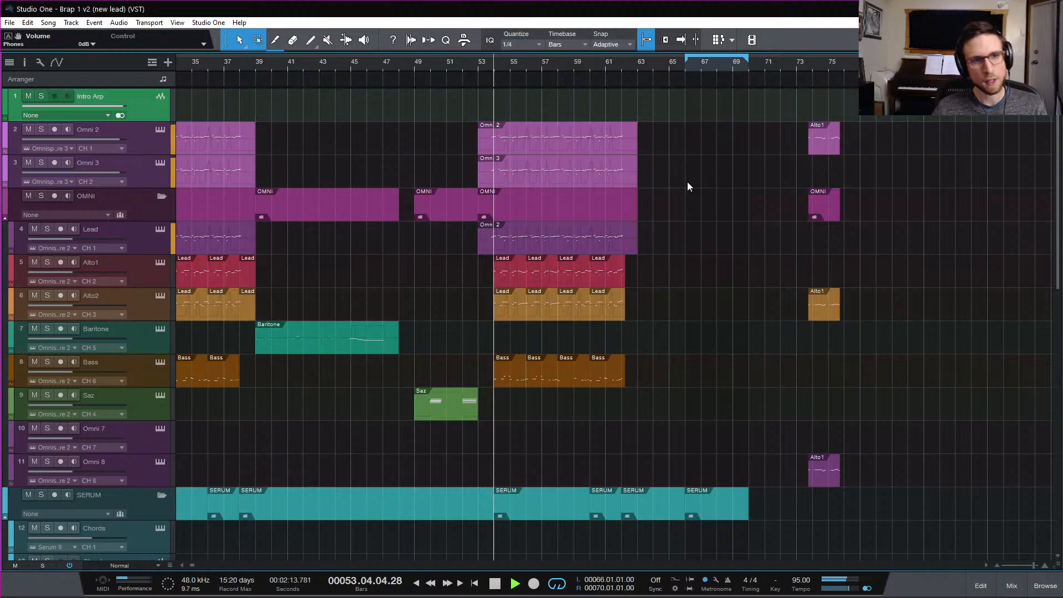
Examine the final section's tracks down to Addictive Drums 2 and back up to the Omni tracks while the song plays
{"action": "scroll", "coordinate": [699, 249], "scroll_direction": "down", "scroll_amount": 1}
{"action": "scroll", "coordinate": [698, 250], "scroll_direction": "down", "scroll_amount": 13}
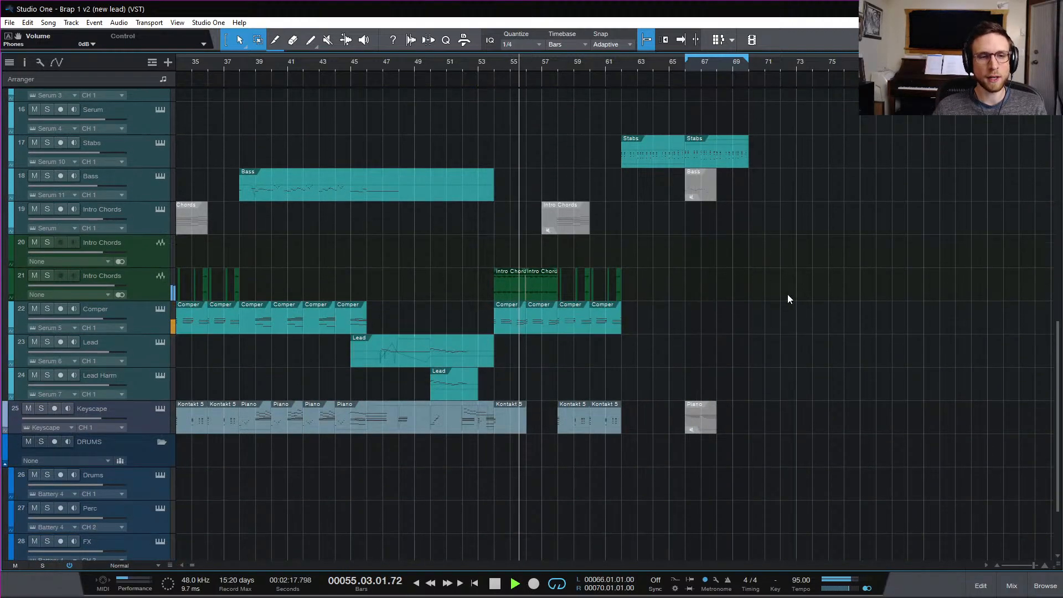
{"action": "scroll", "coordinate": [767, 307], "scroll_direction": "down", "scroll_amount": 3}
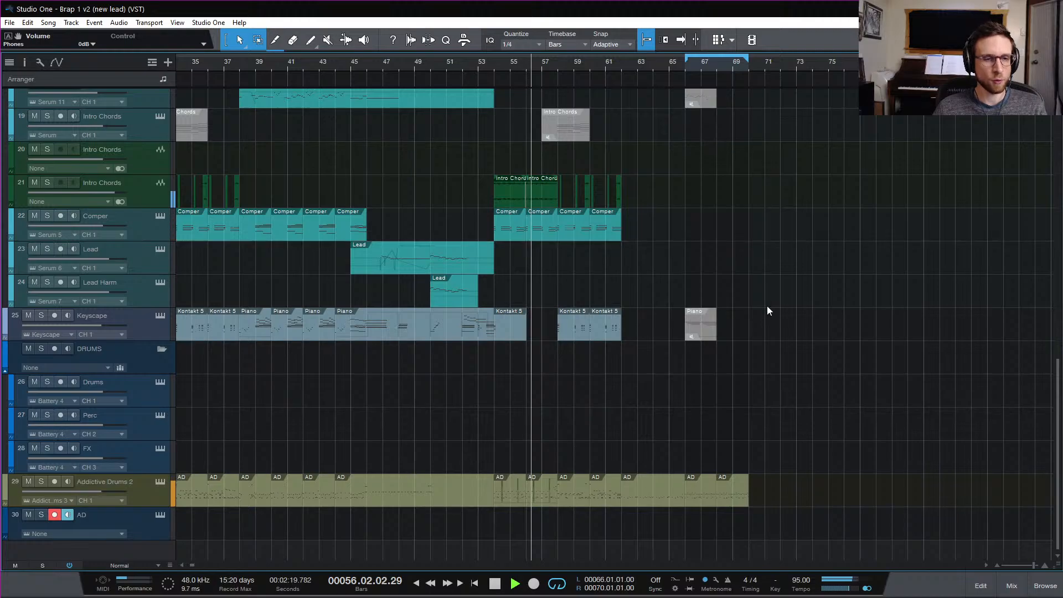
{"action": "scroll", "coordinate": [767, 305], "scroll_direction": "up", "scroll_amount": 1}
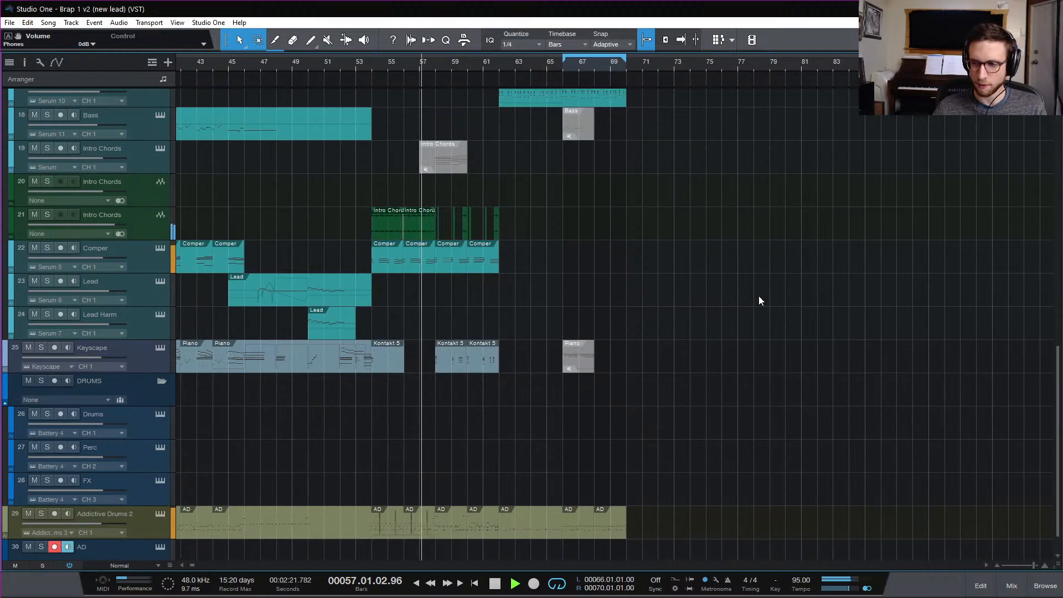
{"action": "scroll", "coordinate": [653, 299], "scroll_direction": "up", "scroll_amount": 9}
{"action": "scroll", "coordinate": [652, 296], "scroll_direction": "up", "scroll_amount": 9}
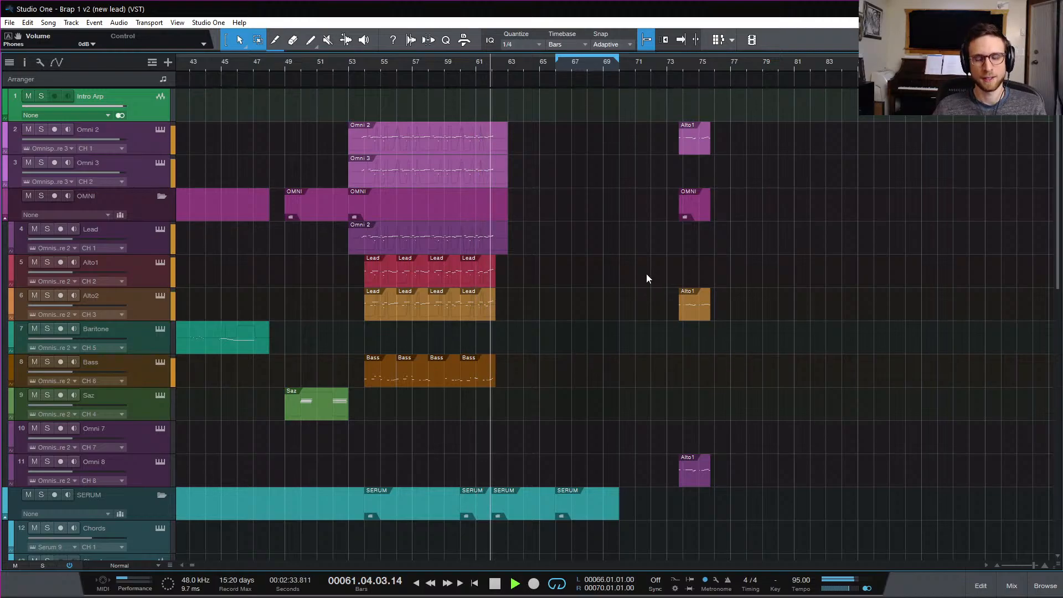
{"action": "scroll", "coordinate": [647, 274], "scroll_direction": "down", "scroll_amount": 2}
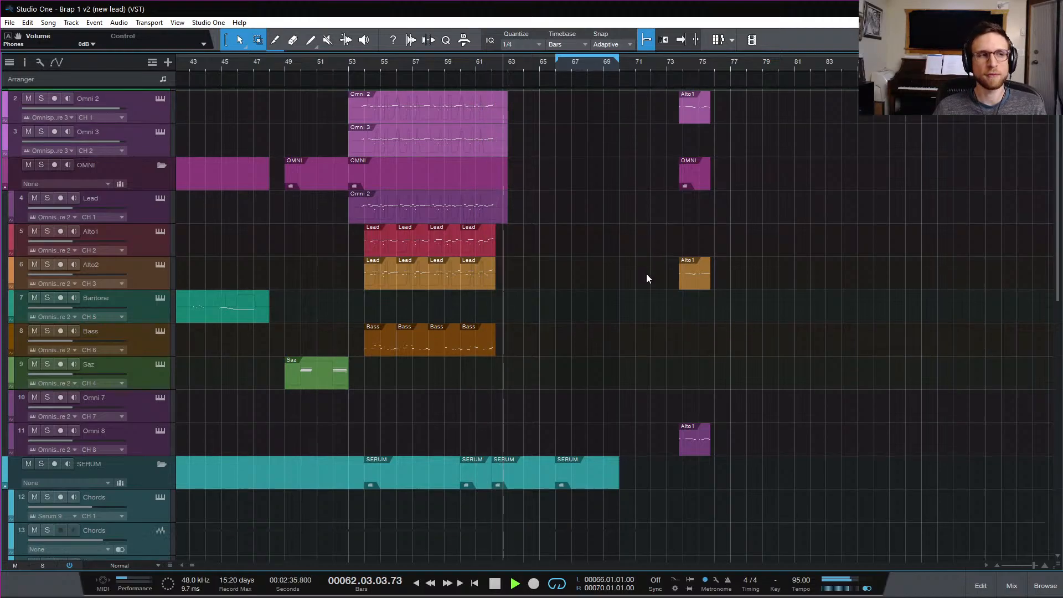
Follow the playback up to bar 69, examining the tracks from the Omni parts down to Lead Harm and back up
{"action": "scroll", "coordinate": [646, 273], "scroll_direction": "down", "scroll_amount": 2}
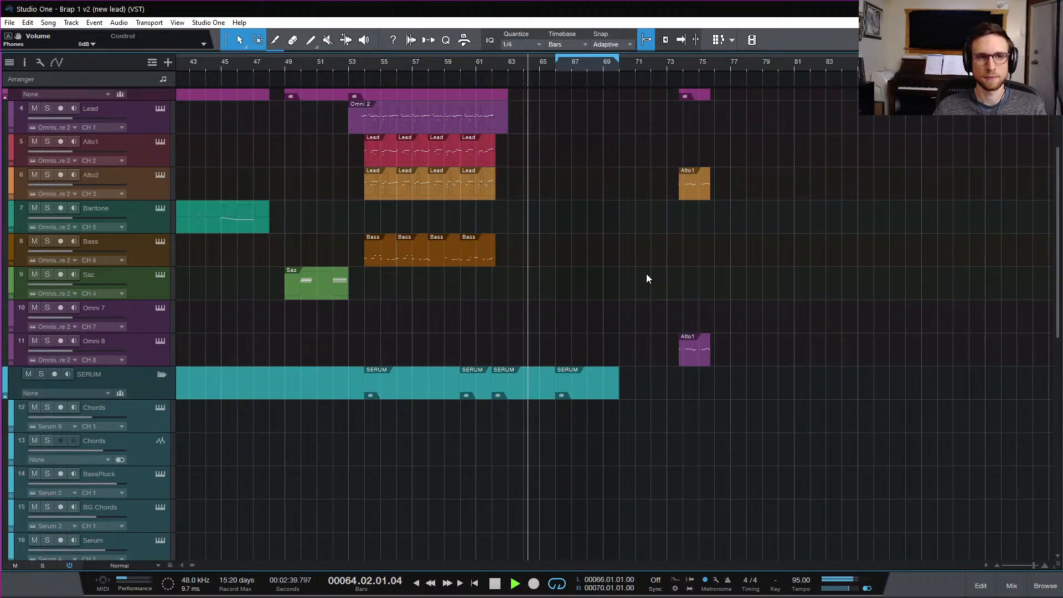
{"action": "scroll", "coordinate": [648, 278], "scroll_direction": "down", "scroll_amount": 4}
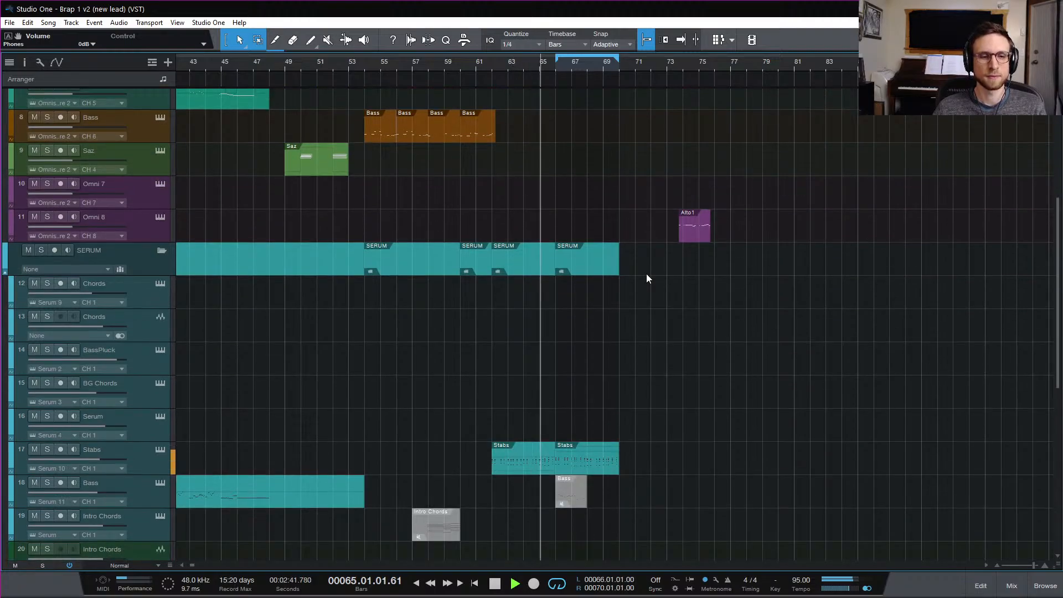
{"action": "scroll", "coordinate": [647, 274], "scroll_direction": "down", "scroll_amount": 2}
{"action": "scroll", "coordinate": [647, 275], "scroll_direction": "down", "scroll_amount": 3}
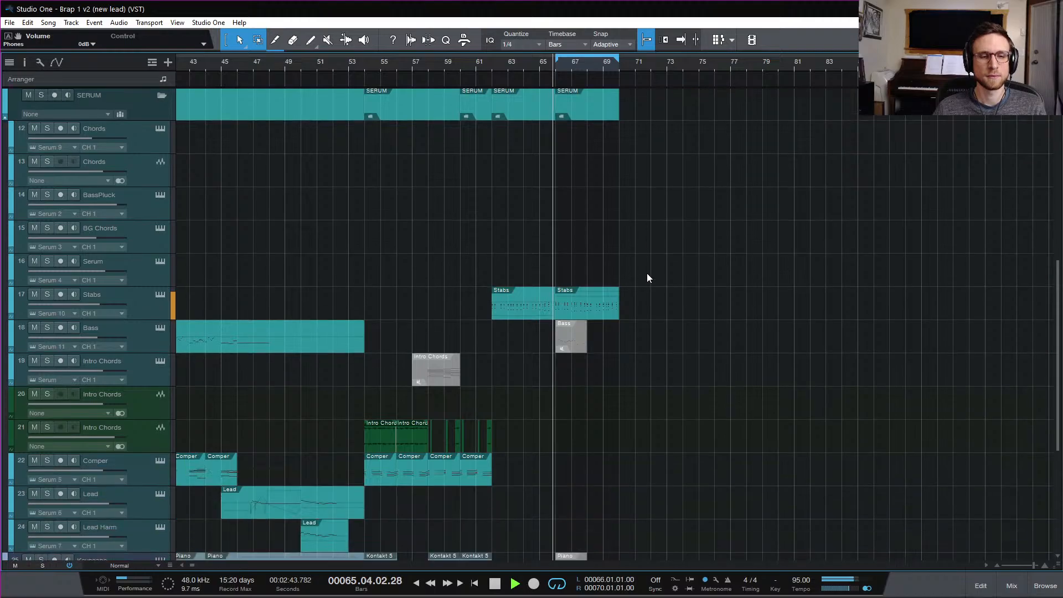
{"action": "scroll", "coordinate": [648, 274], "scroll_direction": "up", "scroll_amount": 13}
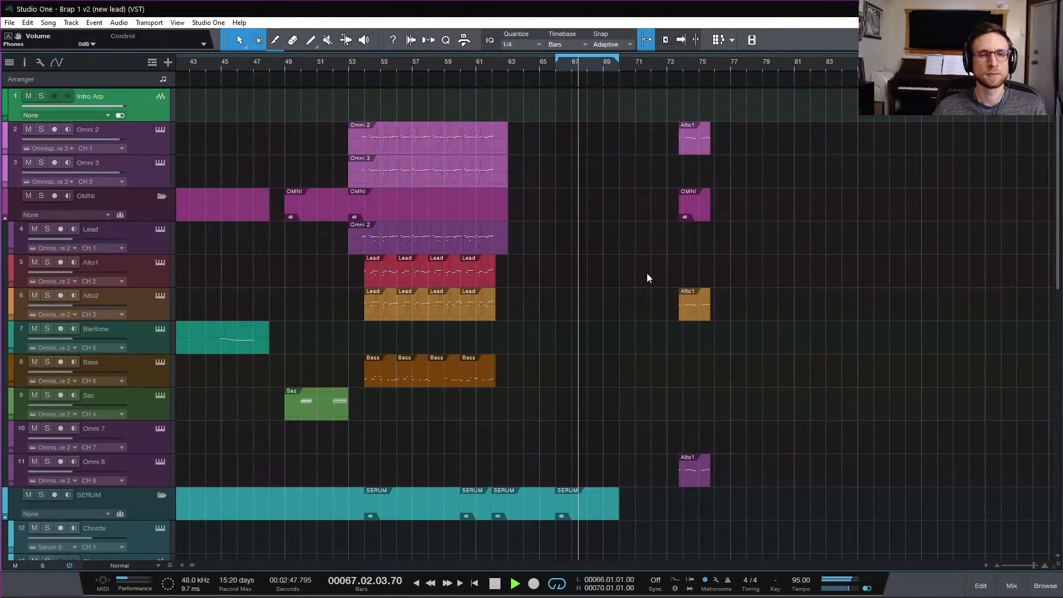
{"action": "scroll", "coordinate": [832, 307], "scroll_direction": "down", "scroll_amount": 20}
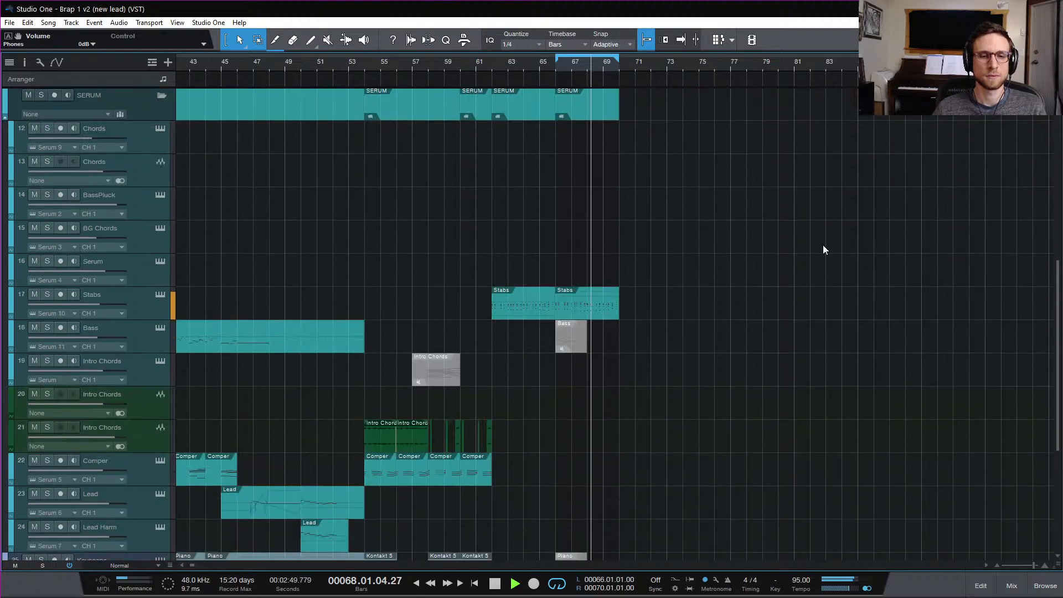
{"action": "scroll", "coordinate": [824, 246], "scroll_direction": "up", "scroll_amount": 19}
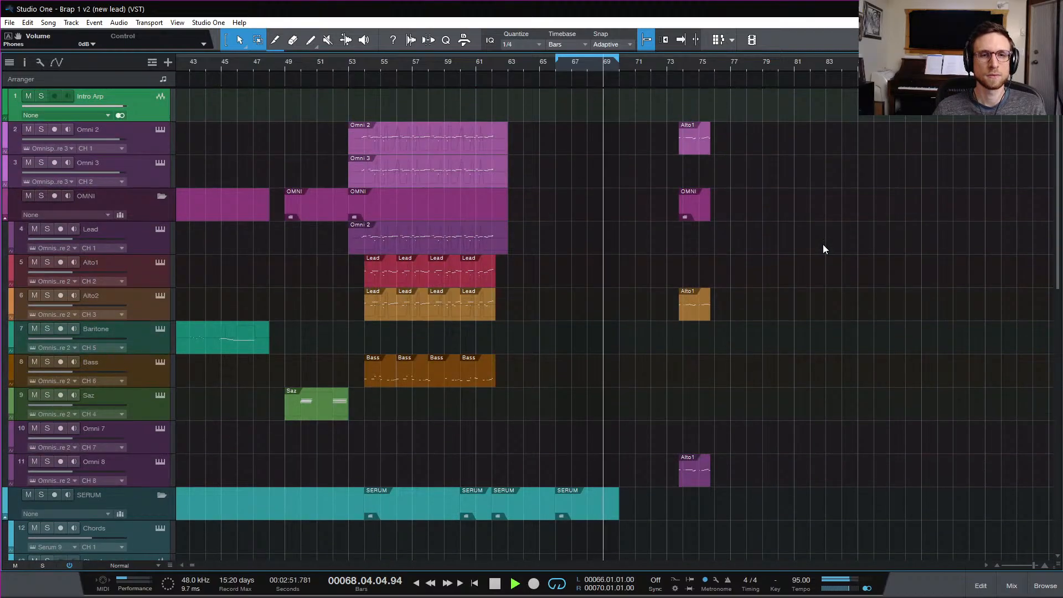
Stop the playback and move the Lead part just before bar 121 two bars earlier, starting at bar 112
{"action": "scroll", "coordinate": [823, 251], "scroll_direction": "right", "scroll_amount": 3}
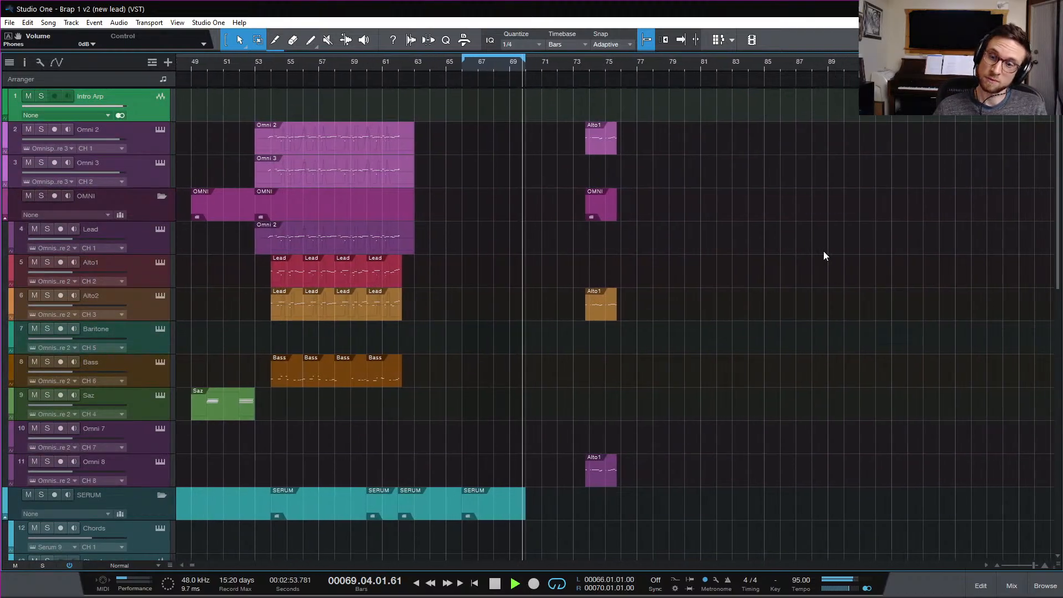
{"action": "scroll", "coordinate": [823, 251], "scroll_direction": "right", "scroll_amount": 1}
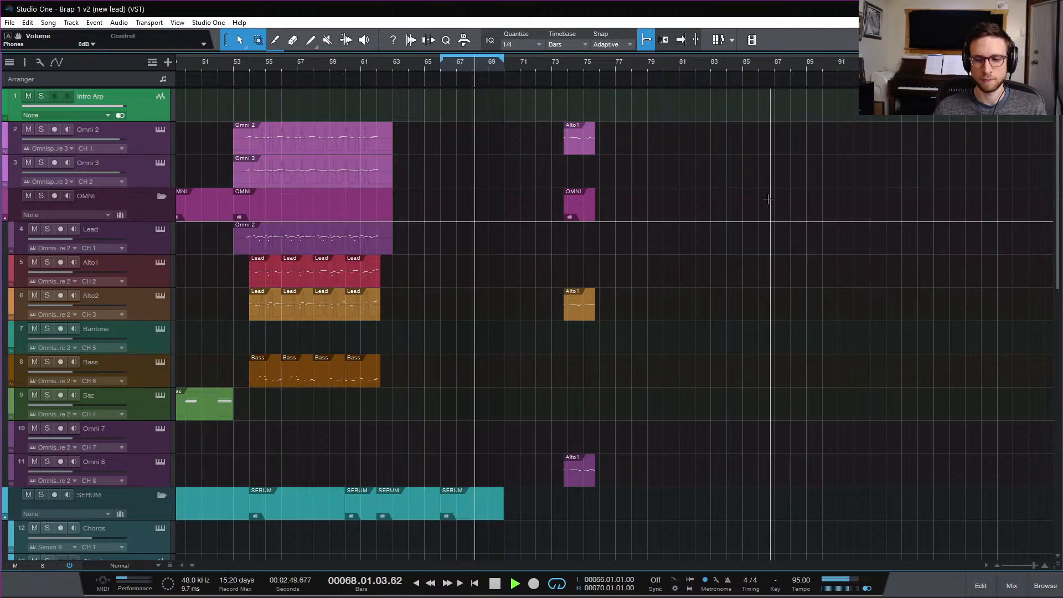
{"action": "scroll", "coordinate": [757, 244], "scroll_direction": "right", "scroll_amount": 5}
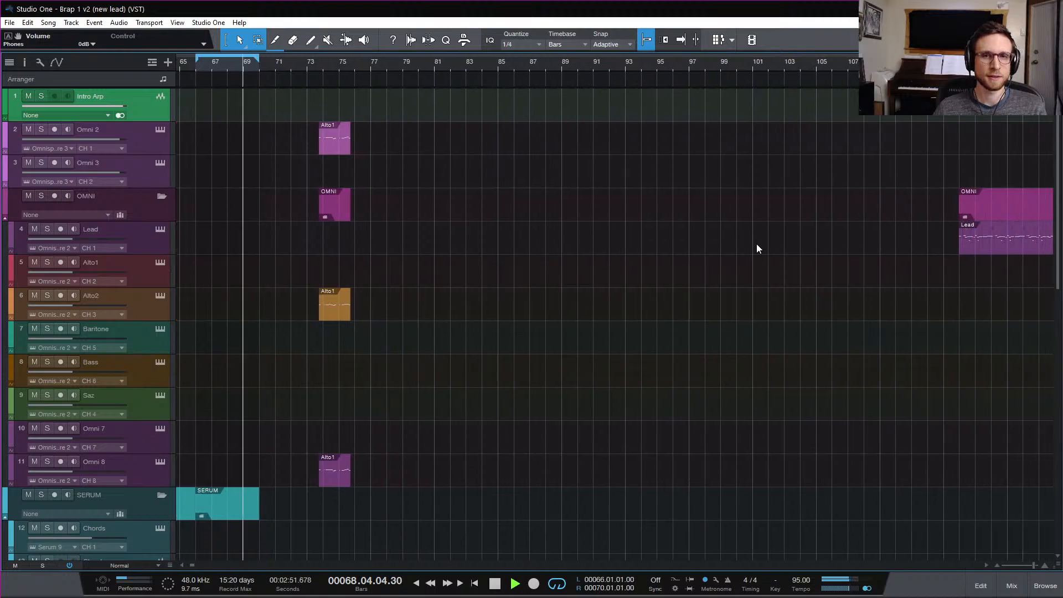
{"action": "scroll", "coordinate": [756, 244], "scroll_direction": "right", "scroll_amount": 5}
{"action": "key", "text": "space"}
{"action": "scroll", "coordinate": [720, 285], "scroll_direction": "down", "scroll_amount": 4}
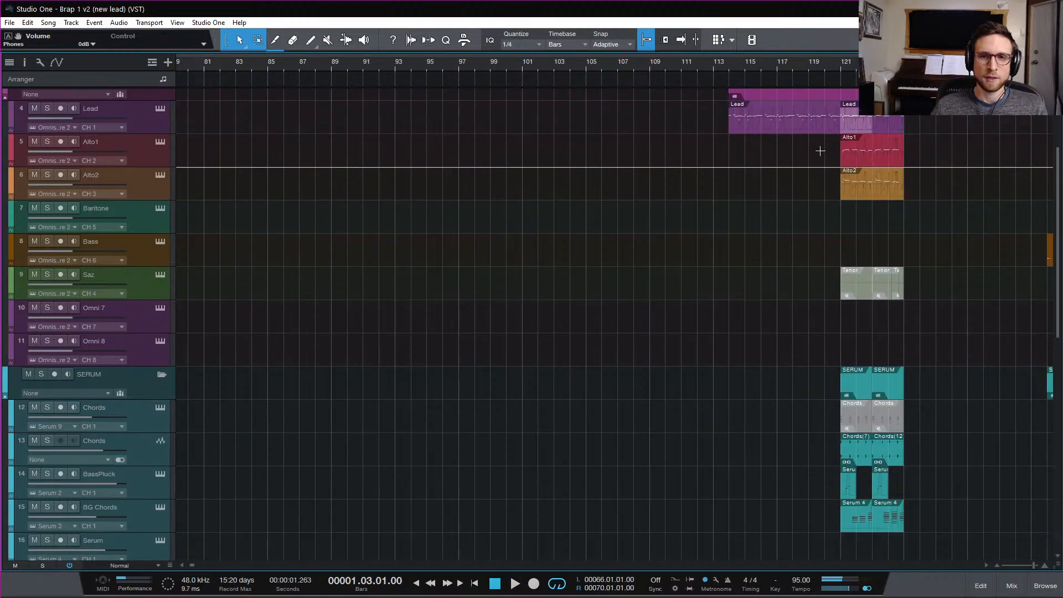
{"action": "left_click_drag", "start_coordinate": [830, 131], "coordinate": [799, 126]}
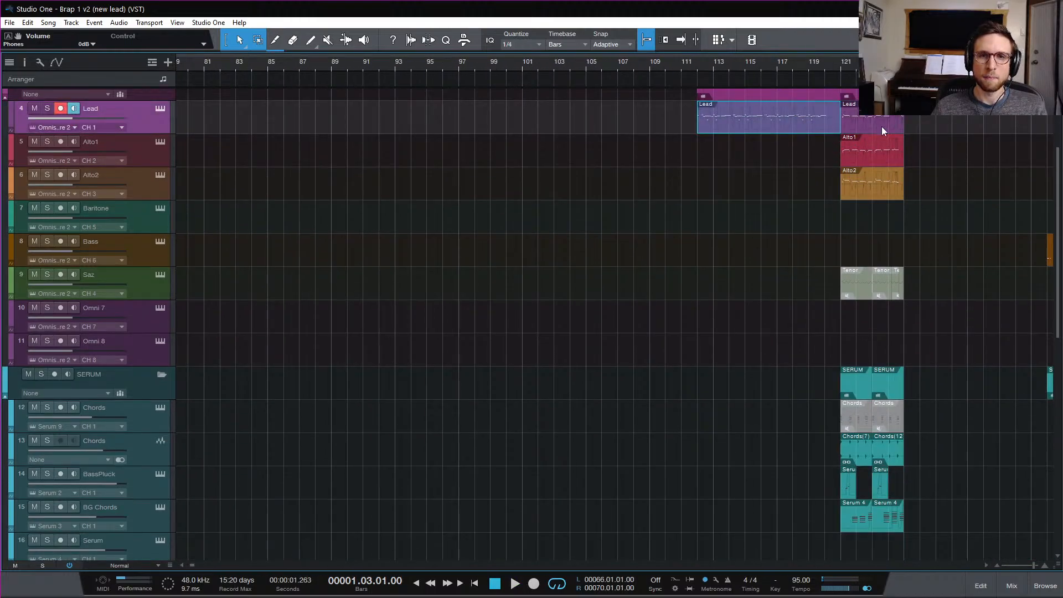
Set the loop range to the Lead part at bars 121 to 125 and play it, viewing the surrounding tracks
{"action": "scroll", "coordinate": [911, 183], "scroll_direction": "up", "scroll_amount": 4}
{"action": "scroll", "coordinate": [912, 181], "scroll_direction": "down", "scroll_amount": 3}
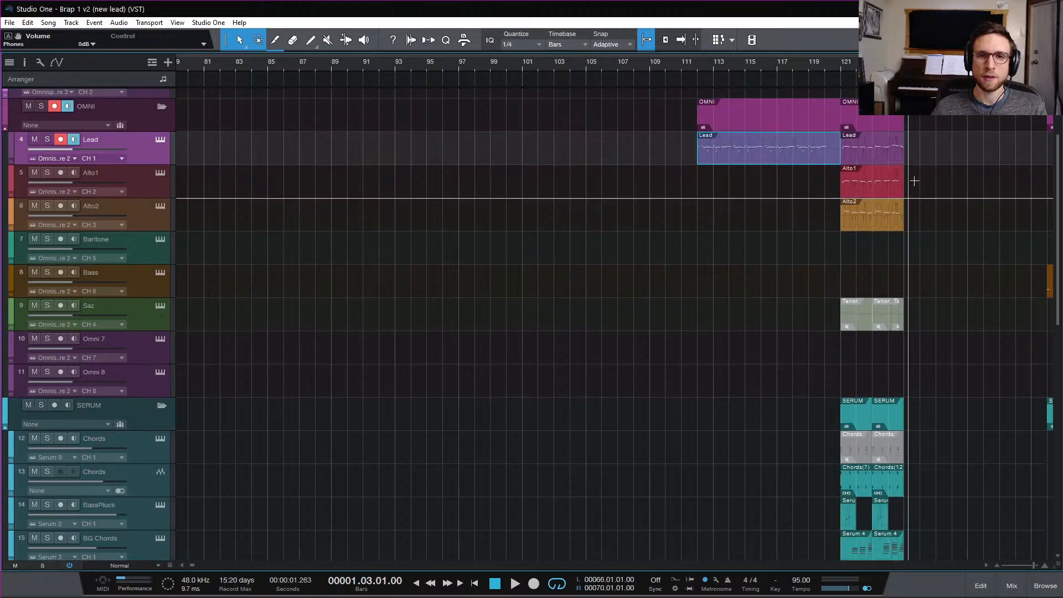
{"action": "left_click", "coordinate": [878, 150]}
{"action": "key", "text": "p"}
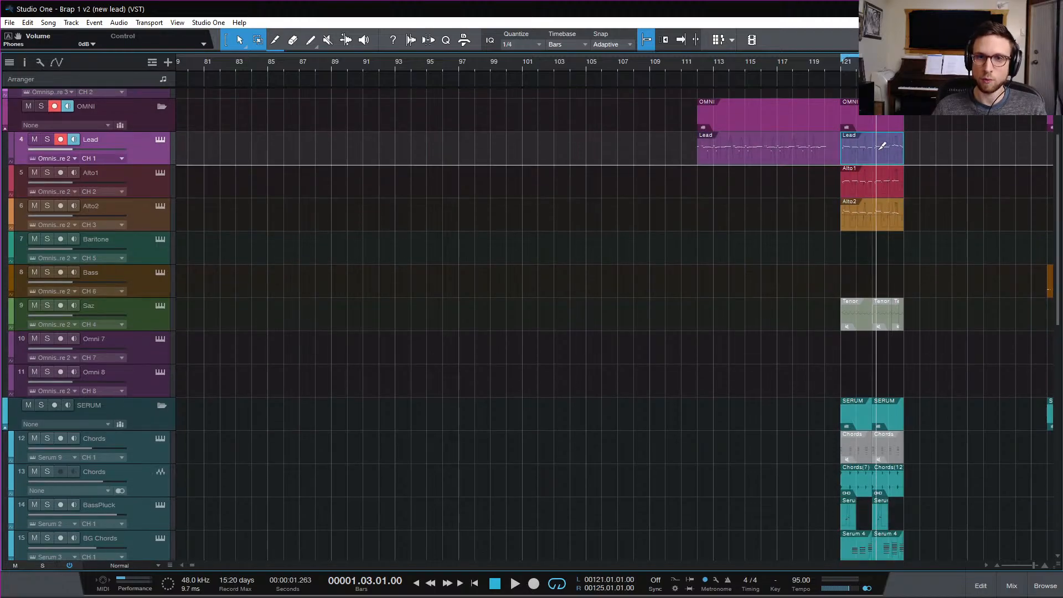
{"action": "key", "text": "space"}
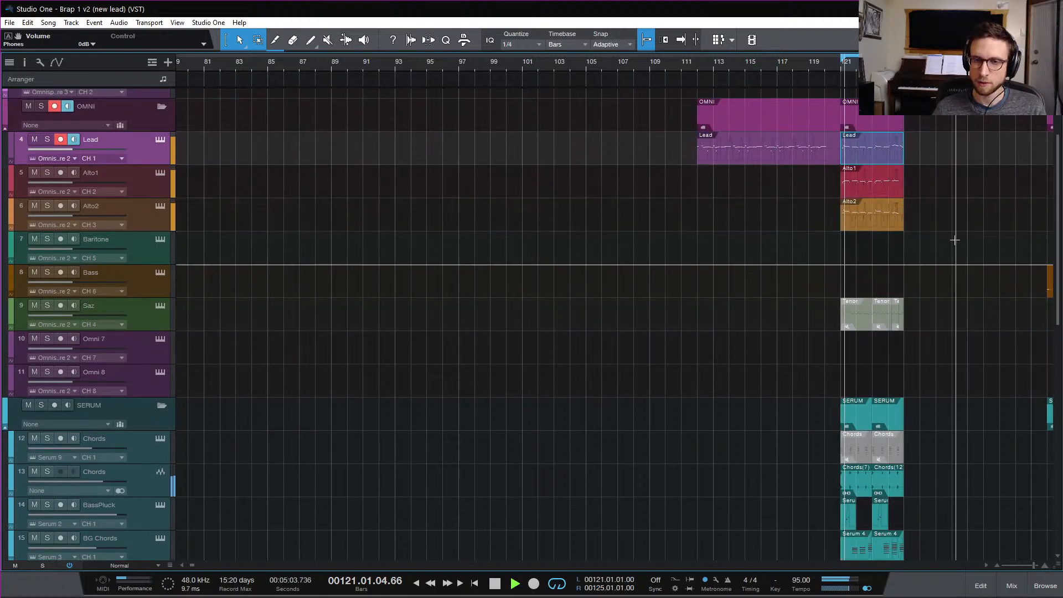
{"action": "scroll", "coordinate": [965, 272], "scroll_direction": "down", "scroll_amount": 4}
{"action": "scroll", "coordinate": [951, 260], "scroll_direction": "right", "scroll_amount": 3}
{"action": "scroll", "coordinate": [752, 234], "scroll_direction": "up", "scroll_amount": 5}
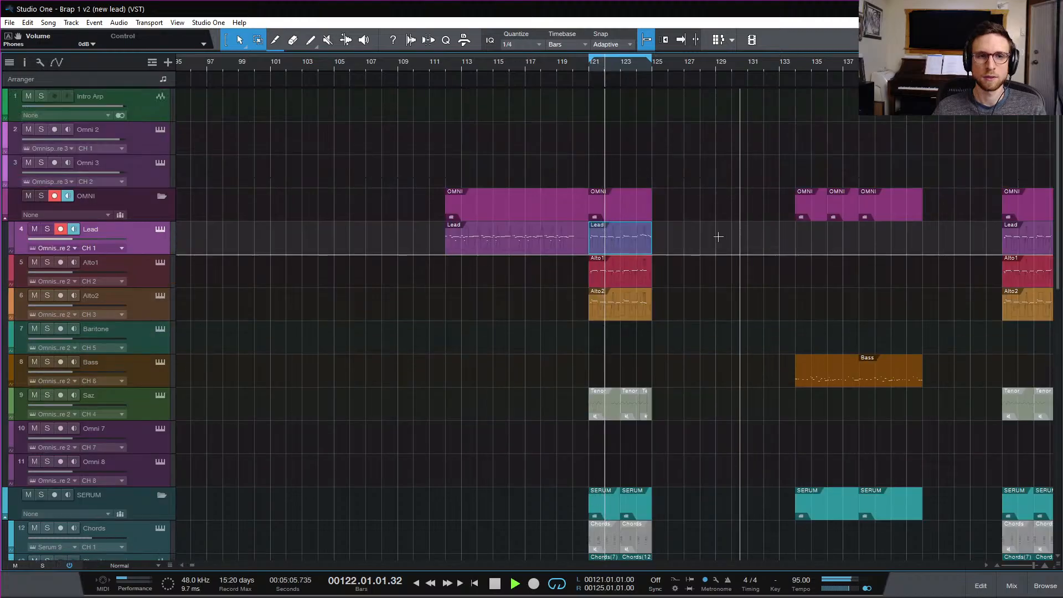
{"action": "left_click", "coordinate": [697, 242]}
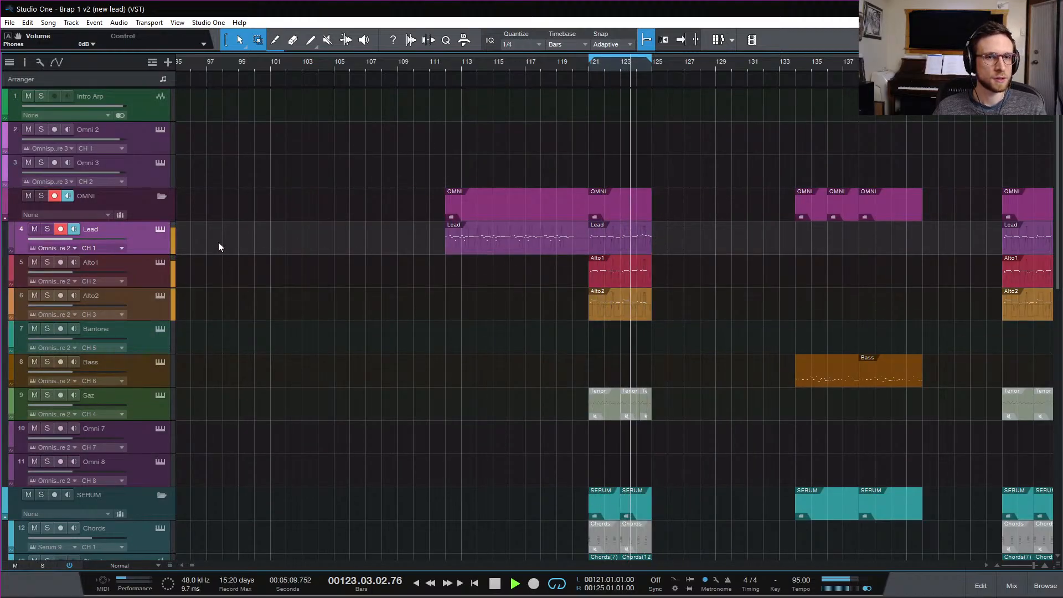
Set the Lead channel's volume to -4.8 dB in the mixer, then hide the mixer
{"action": "left_click_drag", "start_coordinate": [74, 239], "coordinate": [85, 239]}
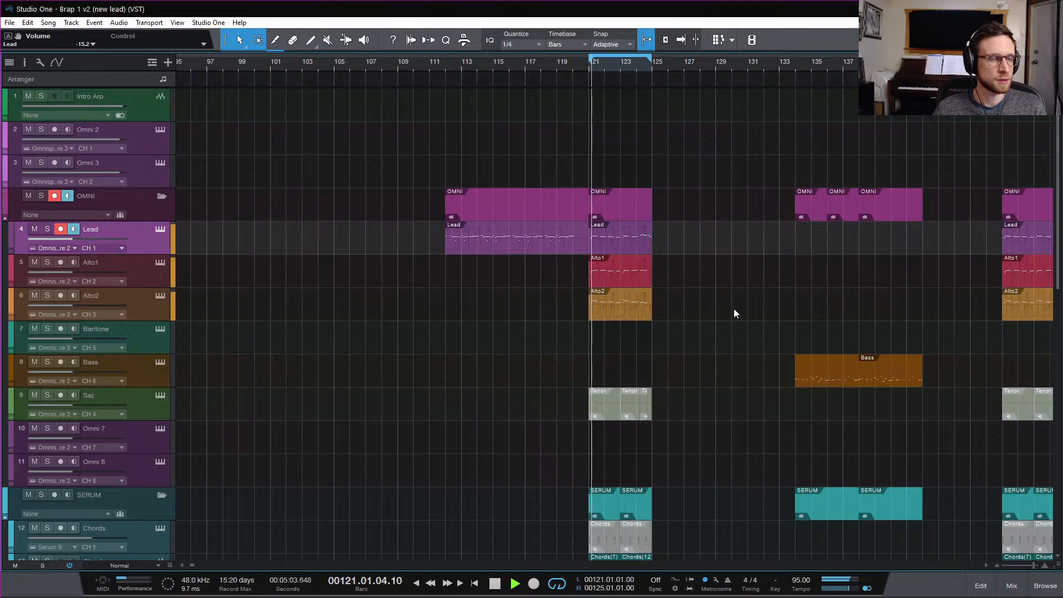
{"action": "key", "text": "ctrl+z"}
{"action": "left_click", "coordinate": [1012, 585]}
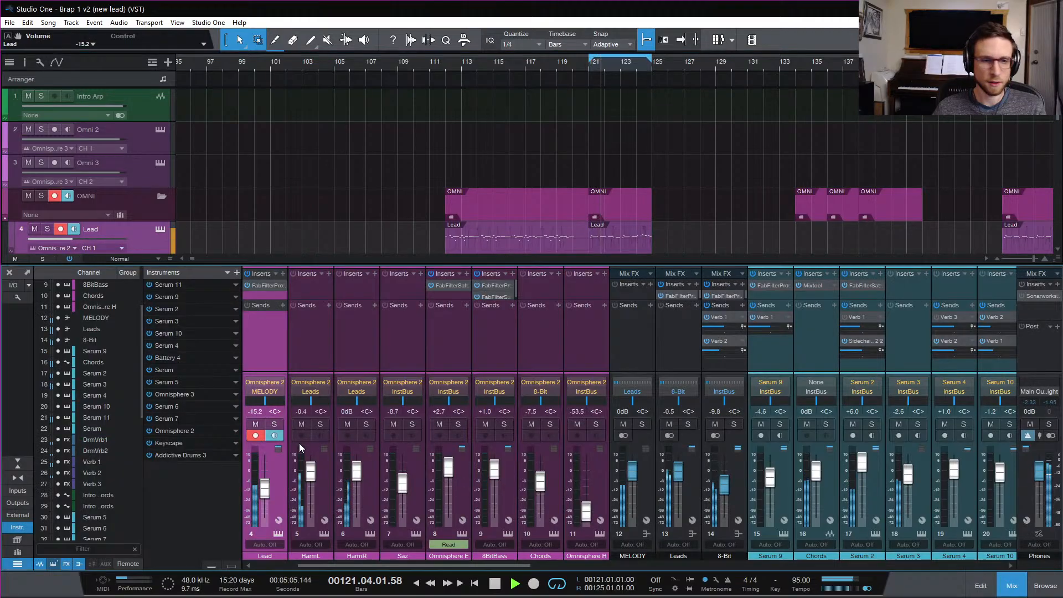
{"action": "left_click", "coordinate": [277, 337]}
{"action": "left_click_drag", "start_coordinate": [268, 468], "coordinate": [268, 471]}
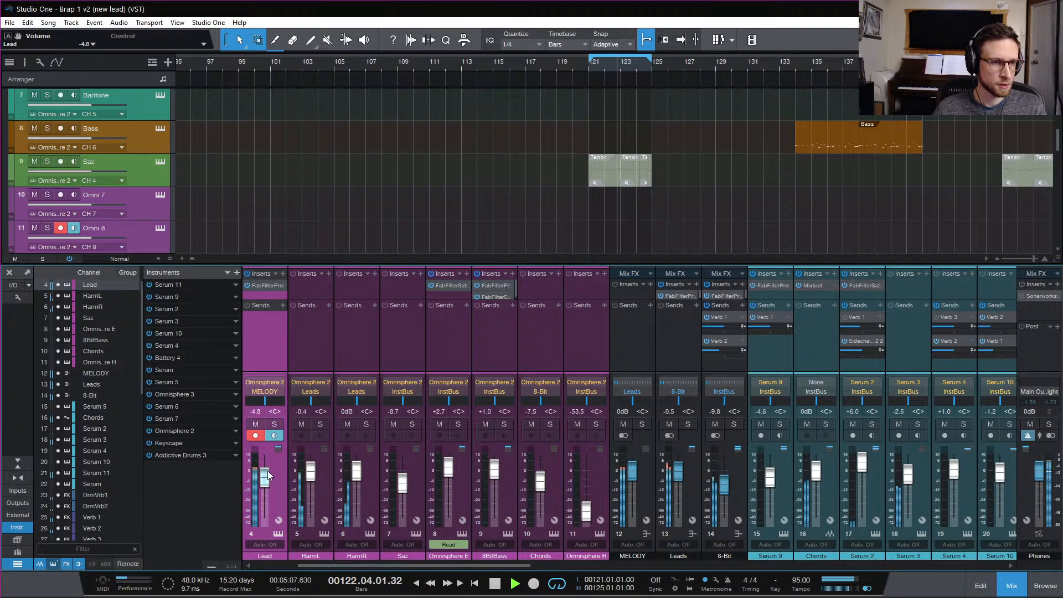
{"action": "left_click", "coordinate": [1012, 586]}
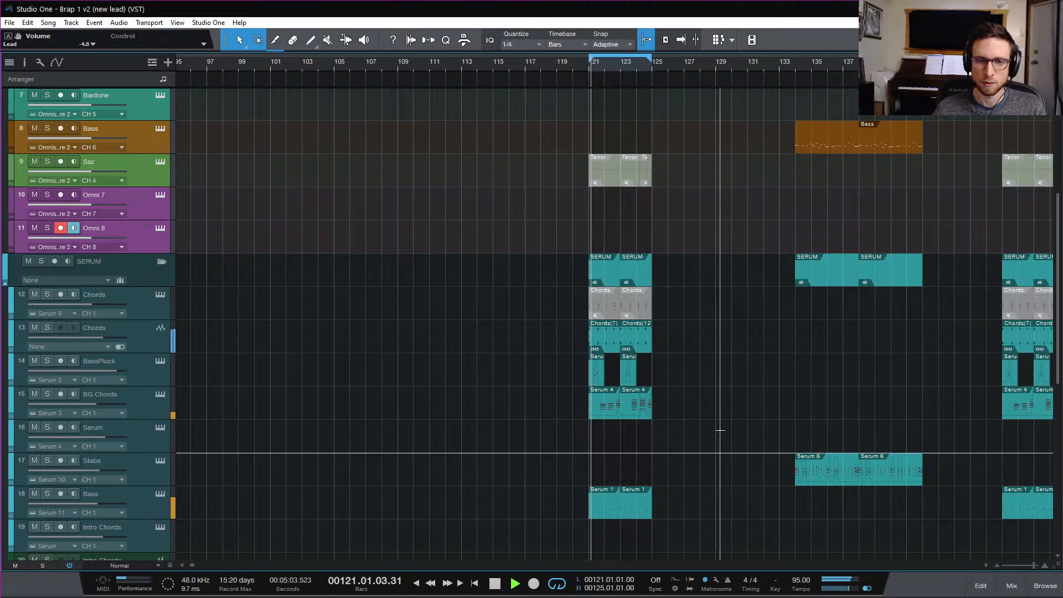
Set the loop range to the three Bass parts at bars 134 to 142 and play that section
{"action": "scroll", "coordinate": [731, 378], "scroll_direction": "up", "scroll_amount": 1}
{"action": "scroll", "coordinate": [731, 377], "scroll_direction": "right", "scroll_amount": 5}
{"action": "scroll", "coordinate": [700, 397], "scroll_direction": "up", "scroll_amount": 6}
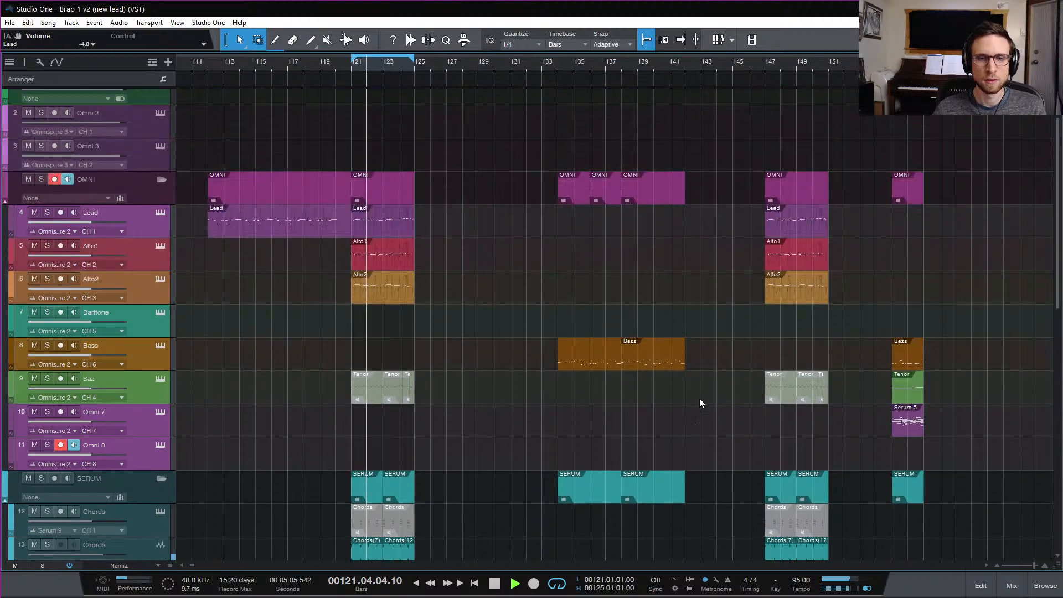
{"action": "scroll", "coordinate": [701, 398], "scroll_direction": "down", "scroll_amount": 3}
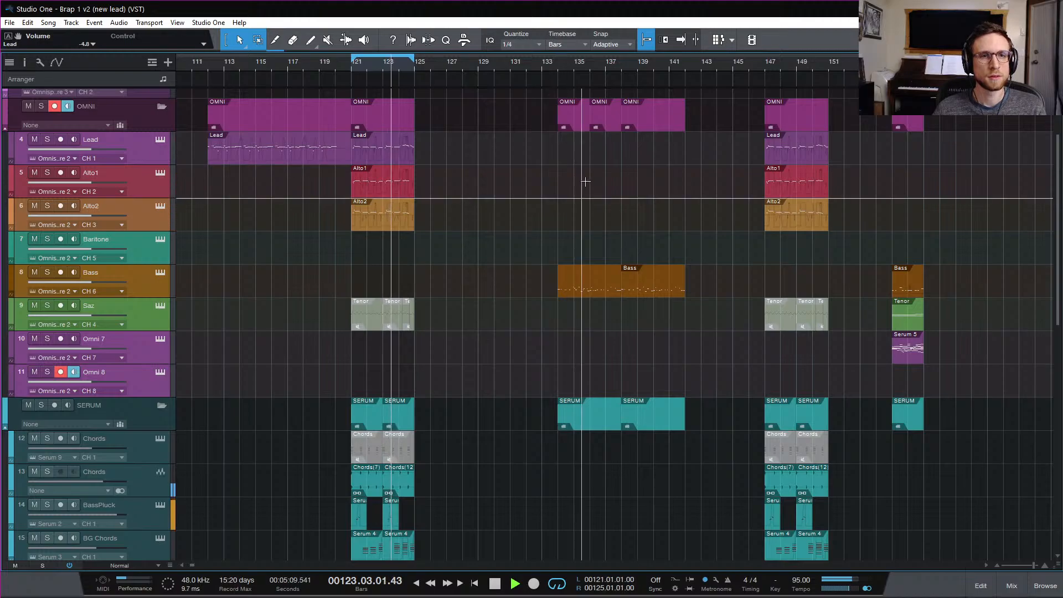
{"action": "scroll", "coordinate": [591, 191], "scroll_direction": "down", "scroll_amount": 1}
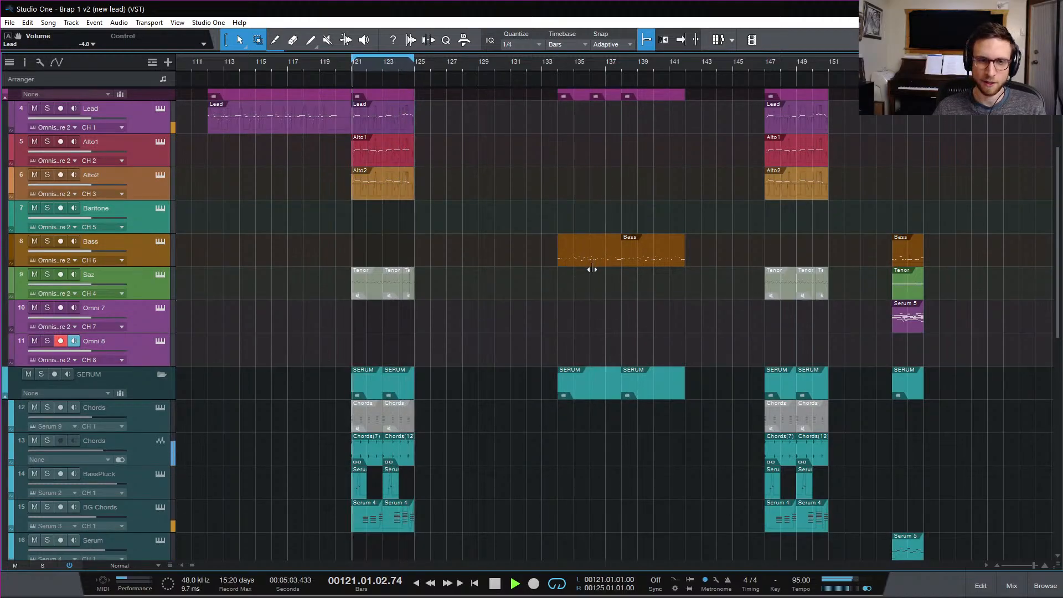
{"action": "left_click", "coordinate": [575, 253]}
{"action": "key", "text": "space"}
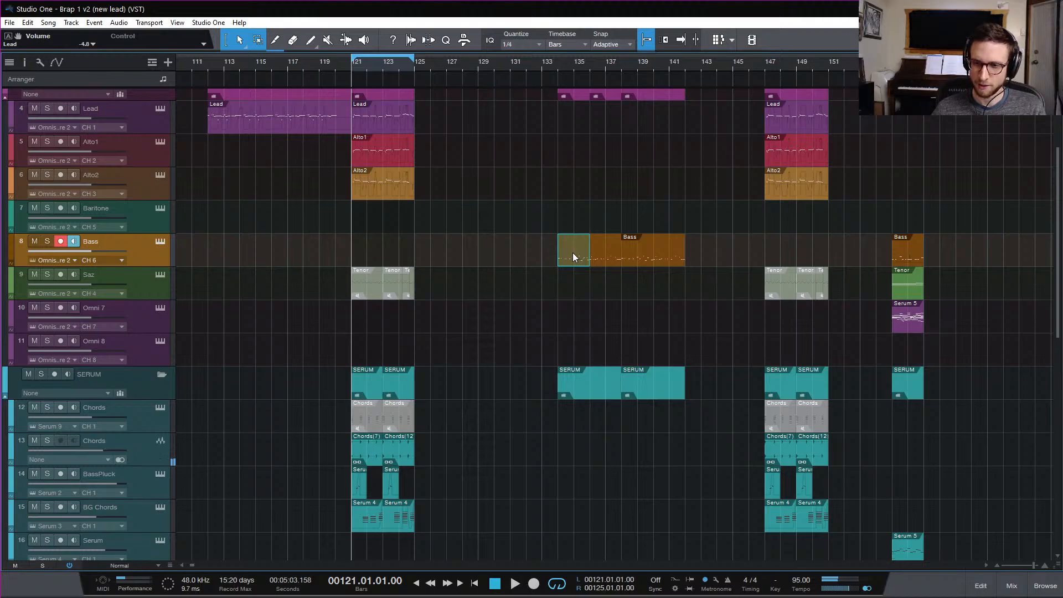
{"action": "left_click_drag", "start_coordinate": [546, 256], "coordinate": [693, 264]}
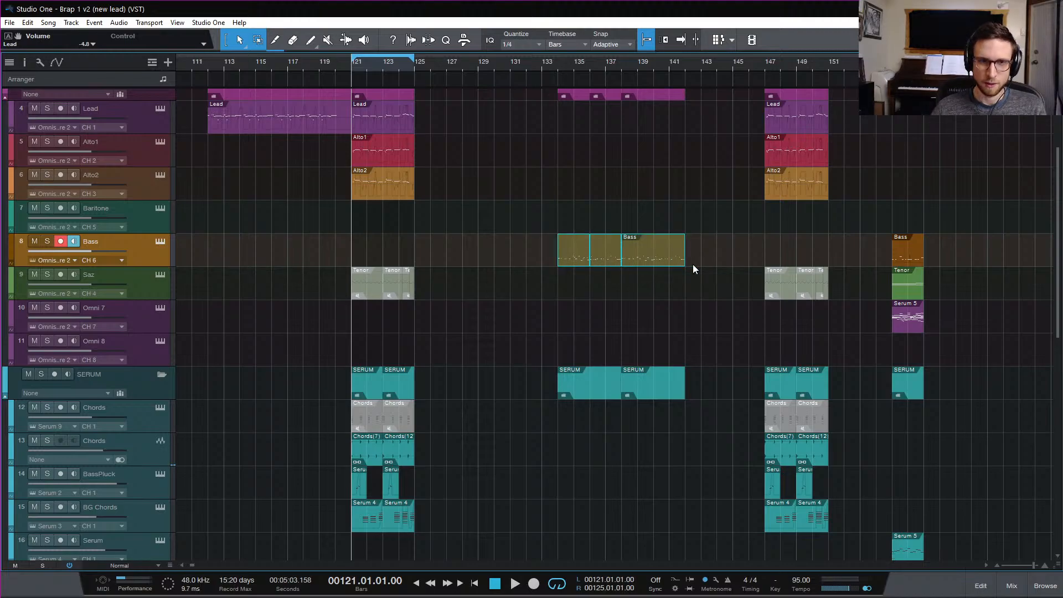
{"action": "key", "text": "p"}
{"action": "key", "text": "space"}
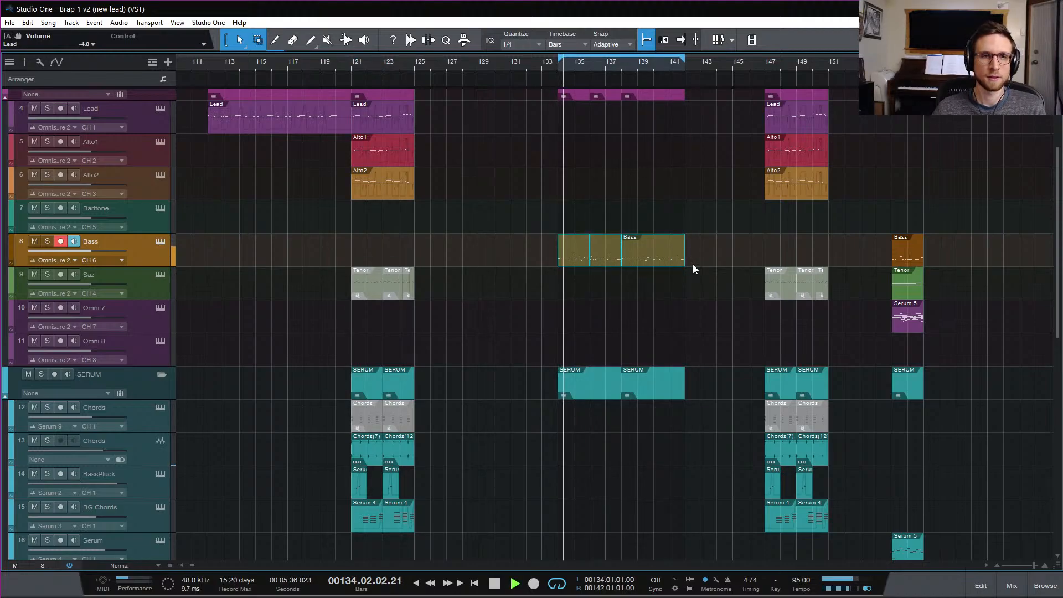
Examine the Serum, Stabs and Bass parts of the looped section and the parts after it during playback
{"action": "scroll", "coordinate": [695, 266], "scroll_direction": "up", "scroll_amount": 3}
{"action": "scroll", "coordinate": [708, 271], "scroll_direction": "down", "scroll_amount": 5}
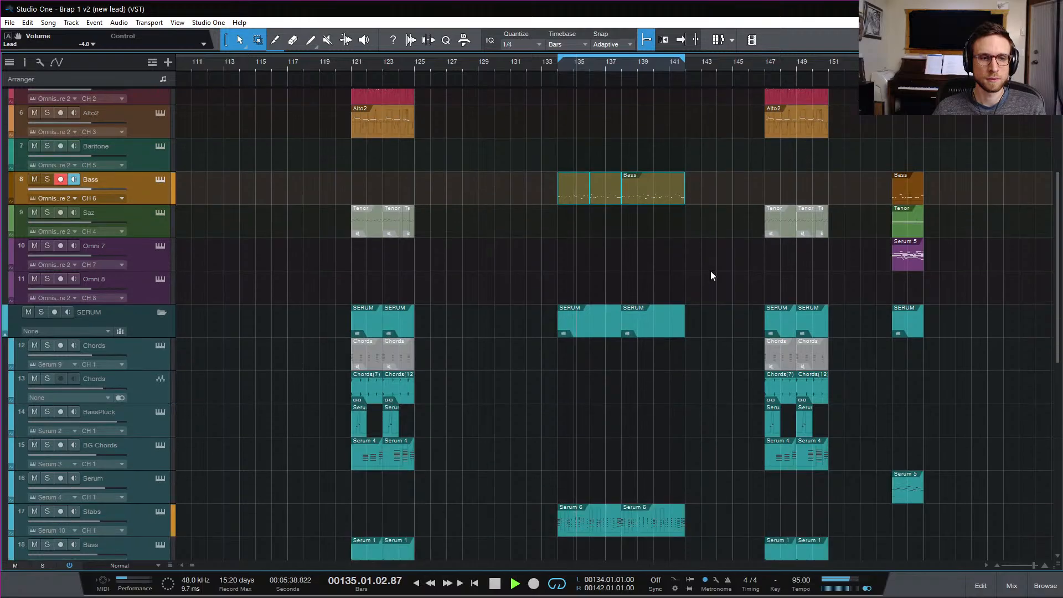
{"action": "scroll", "coordinate": [710, 270], "scroll_direction": "down", "scroll_amount": 7}
{"action": "scroll", "coordinate": [710, 271], "scroll_direction": "right", "scroll_amount": 5}
{"action": "scroll", "coordinate": [708, 269], "scroll_direction": "up", "scroll_amount": 1}
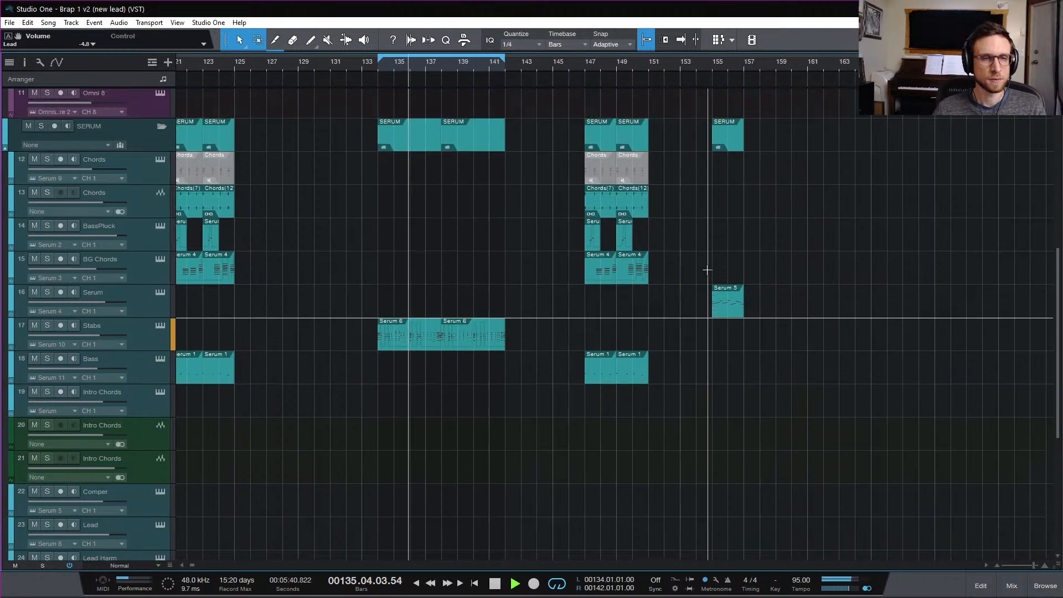
{"action": "scroll", "coordinate": [707, 270], "scroll_direction": "up", "scroll_amount": 4}
{"action": "scroll", "coordinate": [707, 270], "scroll_direction": "down", "scroll_amount": 1}
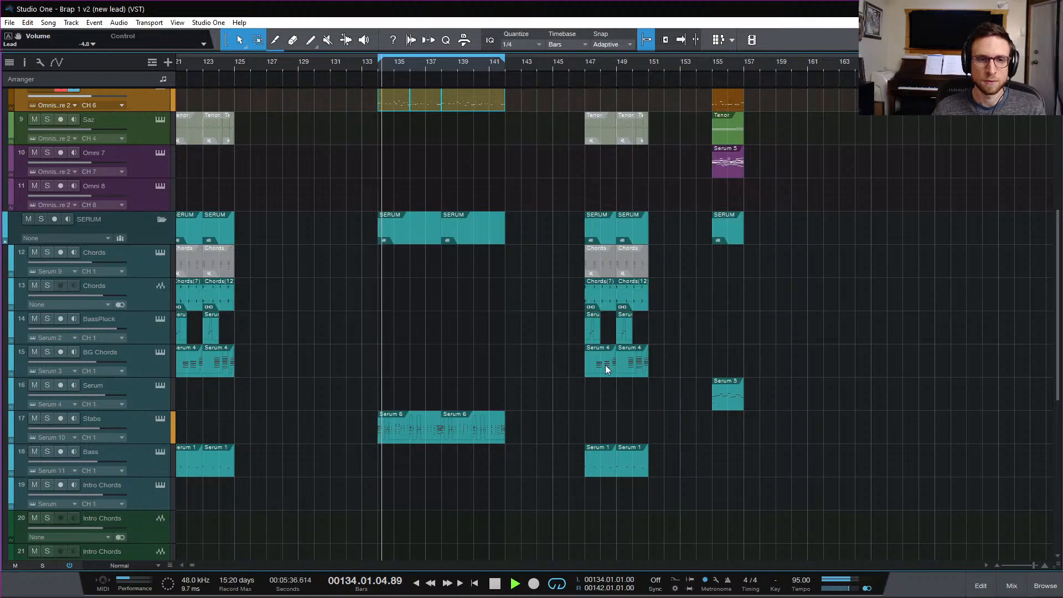
Set the loop range to the BG Chords parts at bars 147 to 151 and play it, examining the stacked tracks
{"action": "key", "text": "space"}
{"action": "left_click_drag", "start_coordinate": [578, 370], "coordinate": [641, 369]}
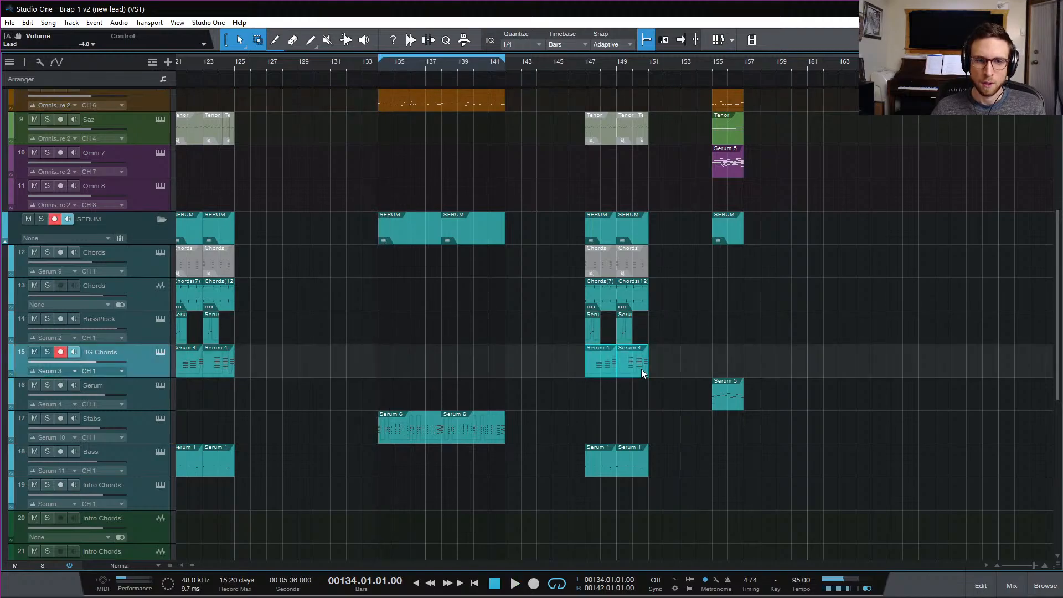
{"action": "key", "text": "p"}
{"action": "key", "text": "space"}
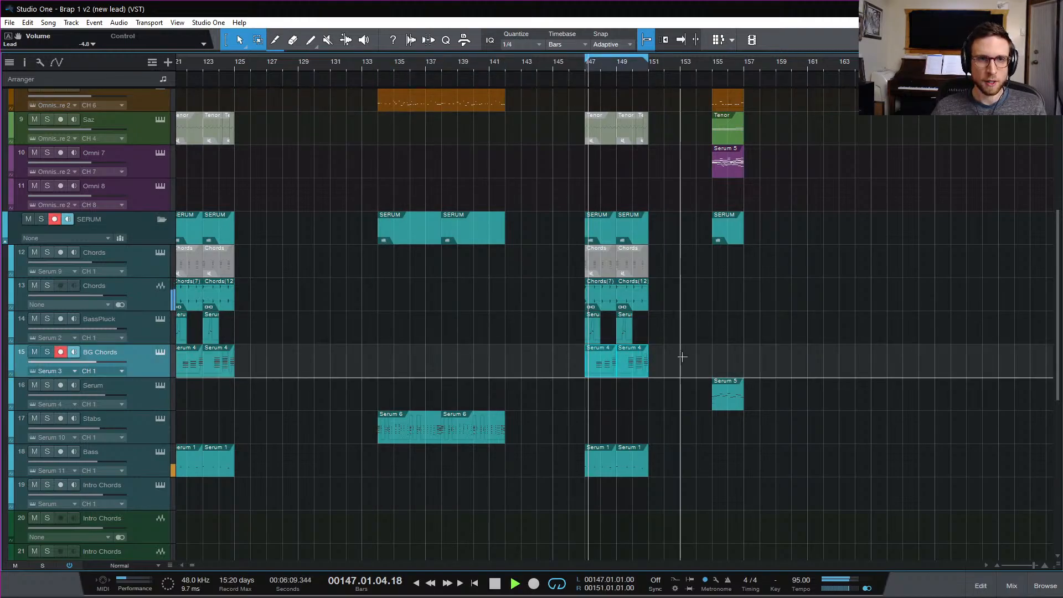
{"action": "scroll", "coordinate": [685, 367], "scroll_direction": "up", "scroll_amount": 5}
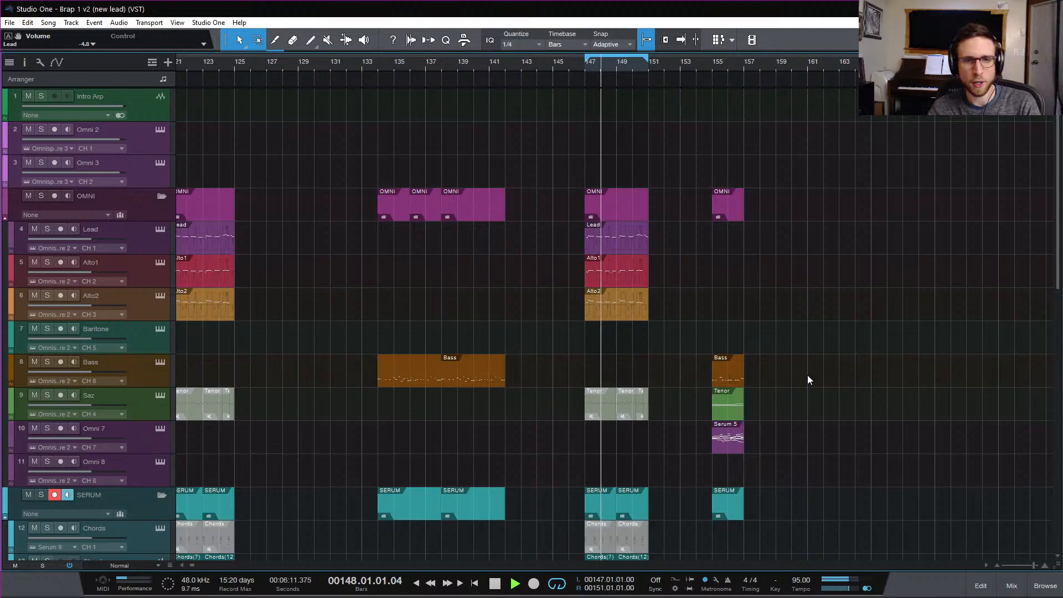
{"action": "scroll", "coordinate": [808, 375], "scroll_direction": "down", "scroll_amount": 6}
{"action": "scroll", "coordinate": [806, 280], "scroll_direction": "up", "scroll_amount": 6}
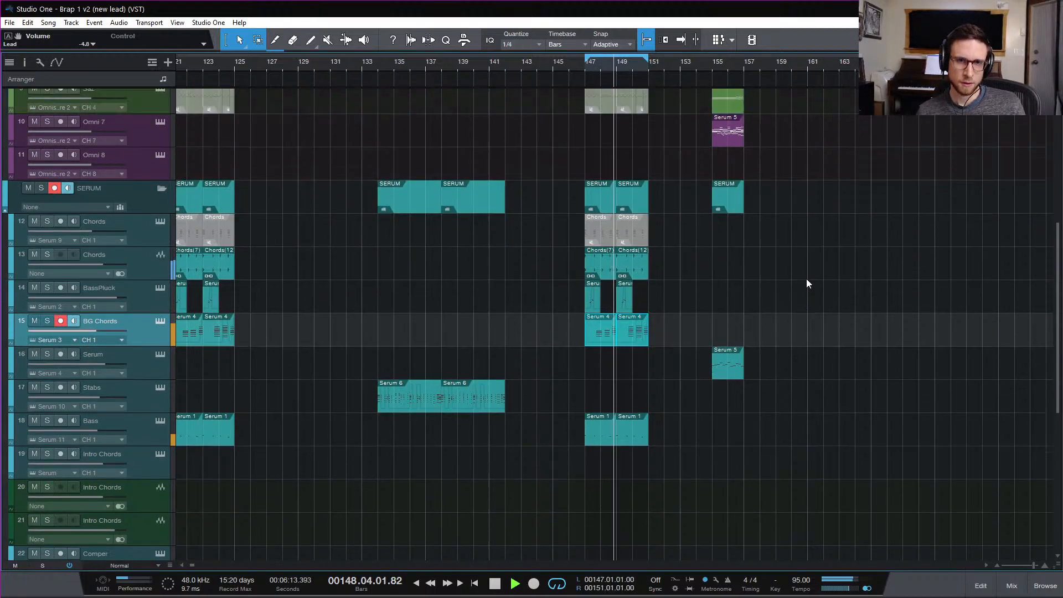
Stop playback, save the song Brap 1 v2 (new lead) (VST) and close it
{"action": "key", "text": "space"}
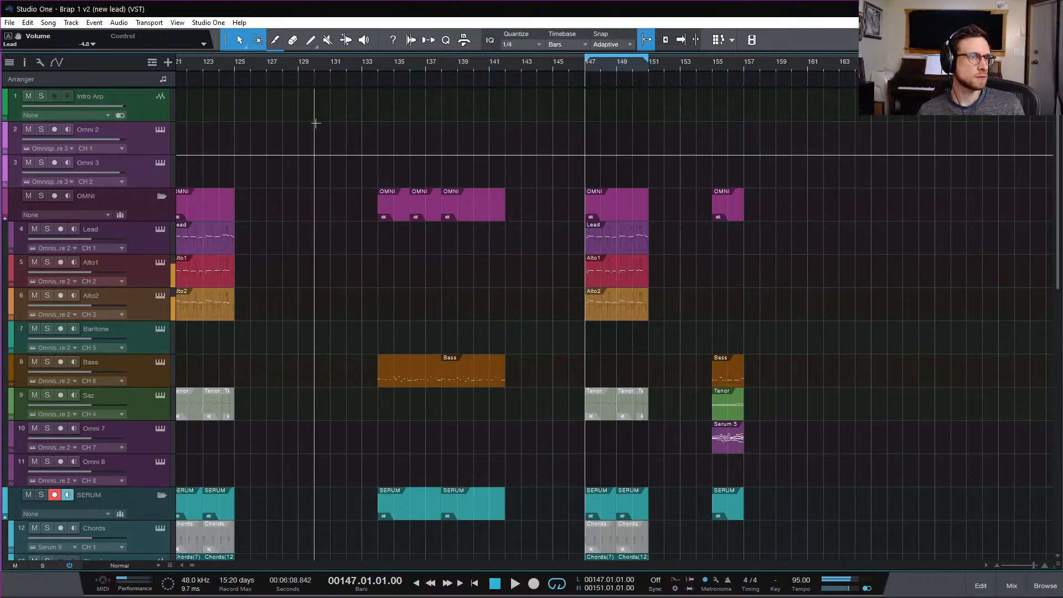
{"action": "key", "text": "ctrl+s"}
{"action": "left_click", "coordinate": [5, 24]}
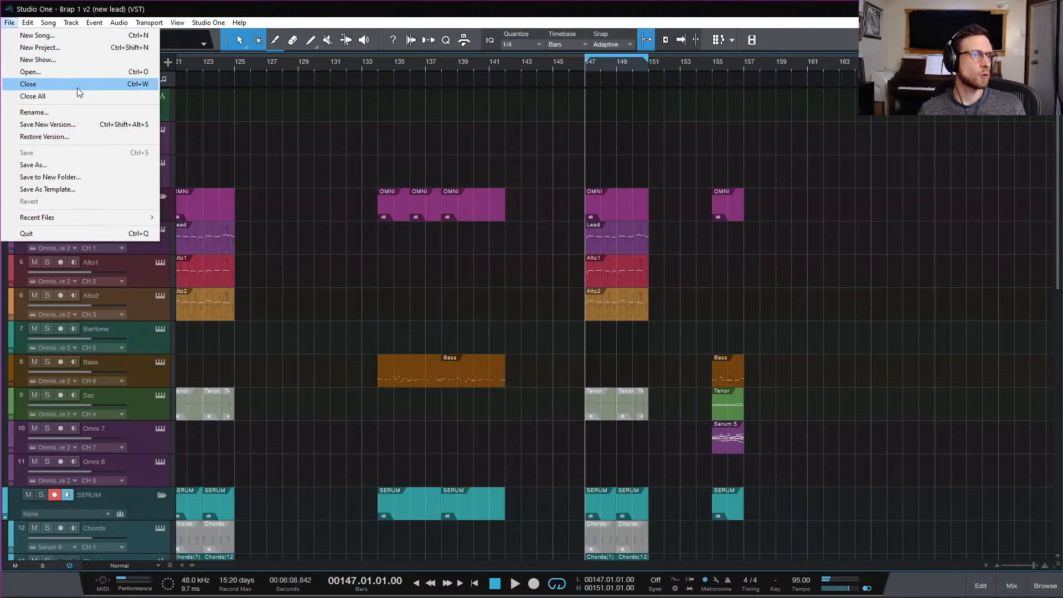
{"action": "left_click", "coordinate": [78, 88]}
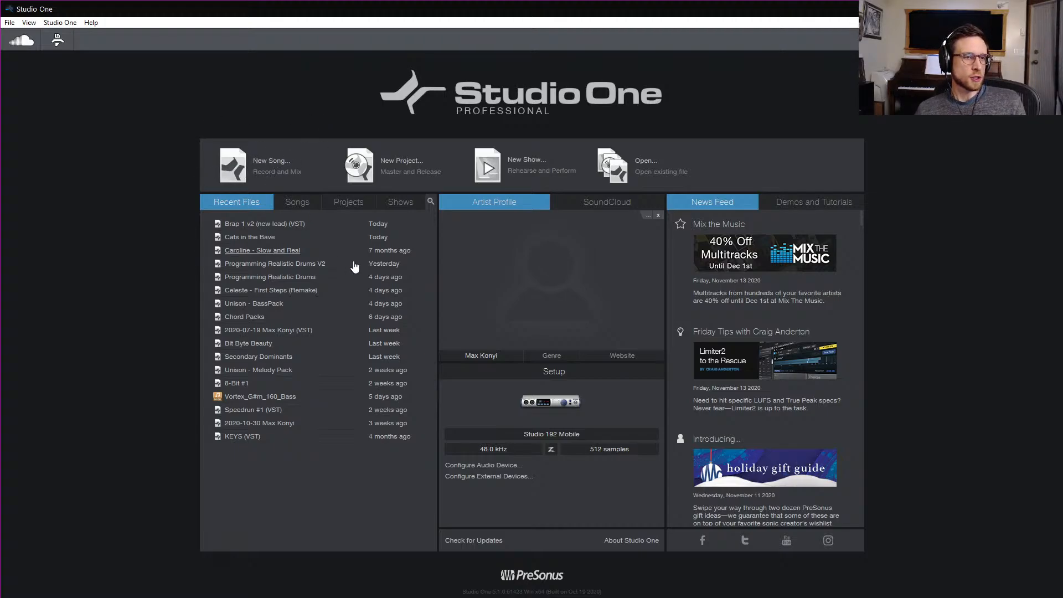
Open Hurricane.song from the Hurricane folder inside Songs, aborting the loading of Battery 4's missing samples
{"action": "left_click", "coordinate": [644, 163]}
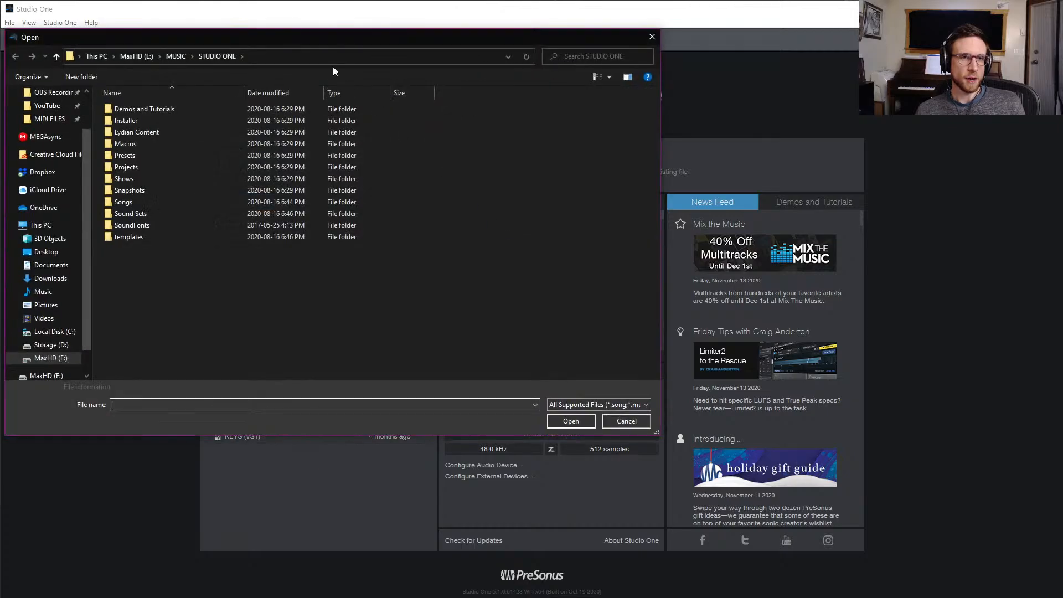
{"action": "left_click_drag", "start_coordinate": [332, 38], "coordinate": [558, 111]}
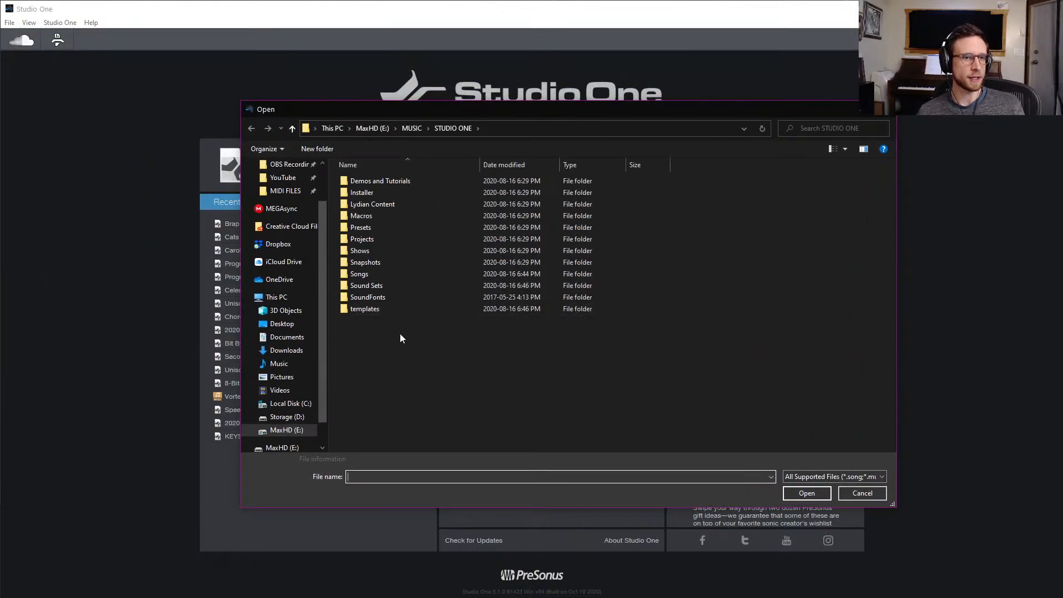
{"action": "left_click", "coordinate": [397, 271]}
{"action": "double_click", "coordinate": [396, 274]}
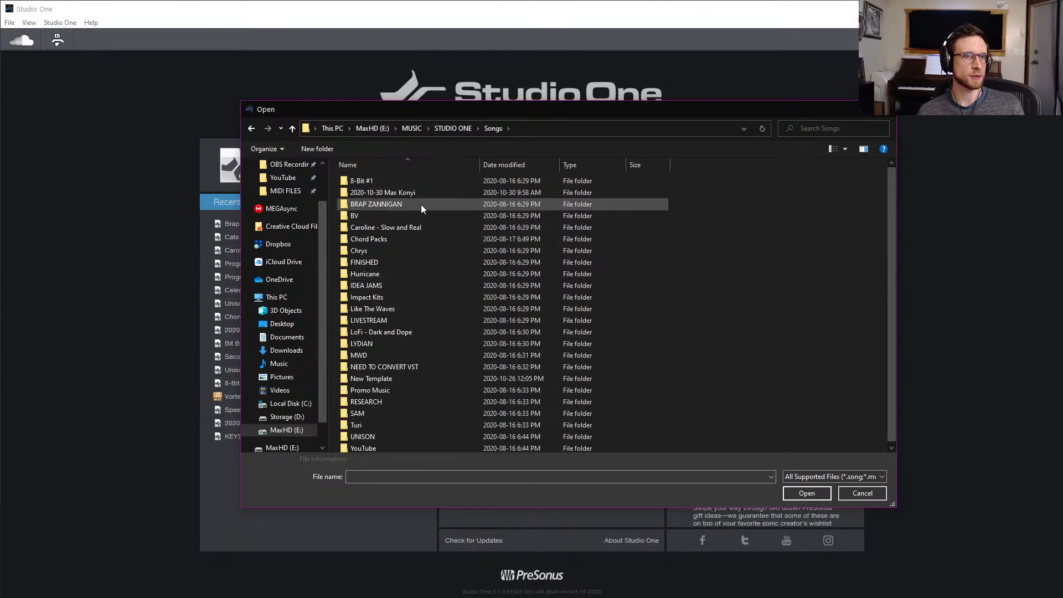
{"action": "double_click", "coordinate": [428, 276]}
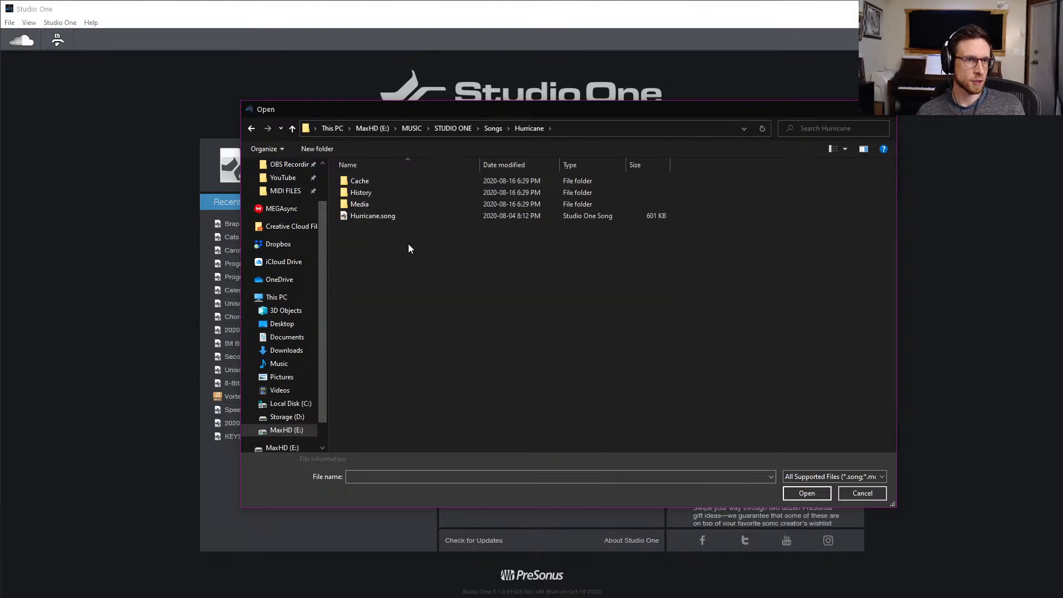
{"action": "double_click", "coordinate": [401, 219]}
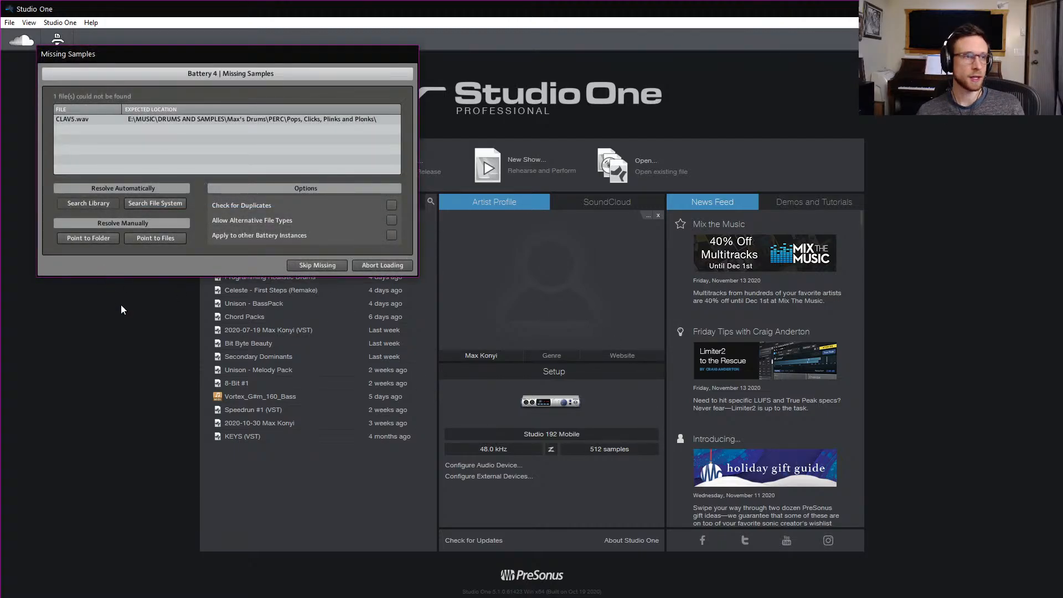
{"action": "left_click", "coordinate": [371, 267]}
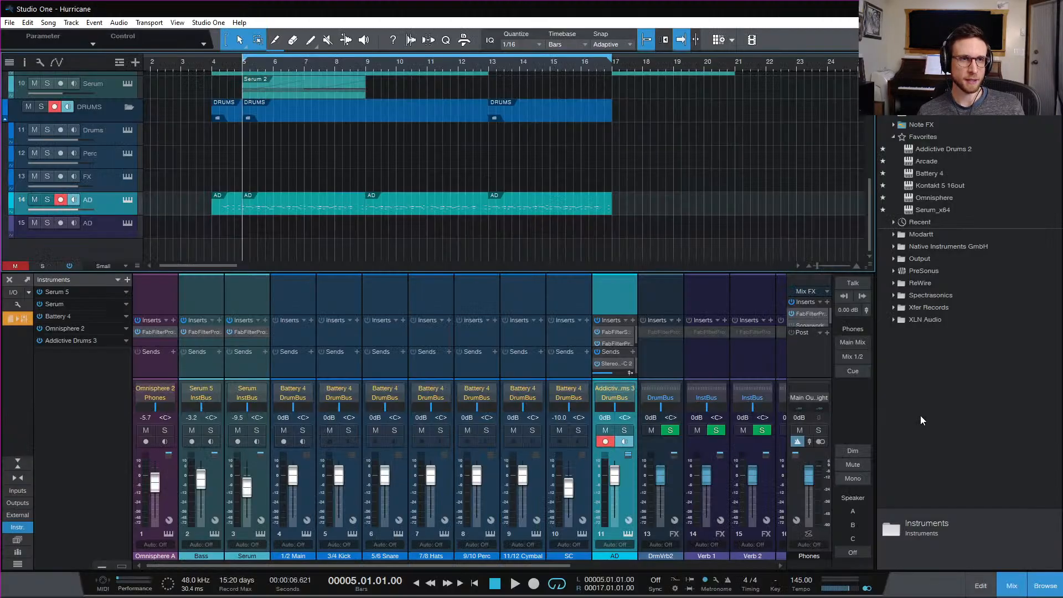
Hide the mixer and the browser so the arrangement fills the window from bar 1
{"action": "scroll", "coordinate": [648, 224], "scroll_direction": "up", "scroll_amount": 3}
{"action": "scroll", "coordinate": [648, 222], "scroll_direction": "up", "scroll_amount": 3}
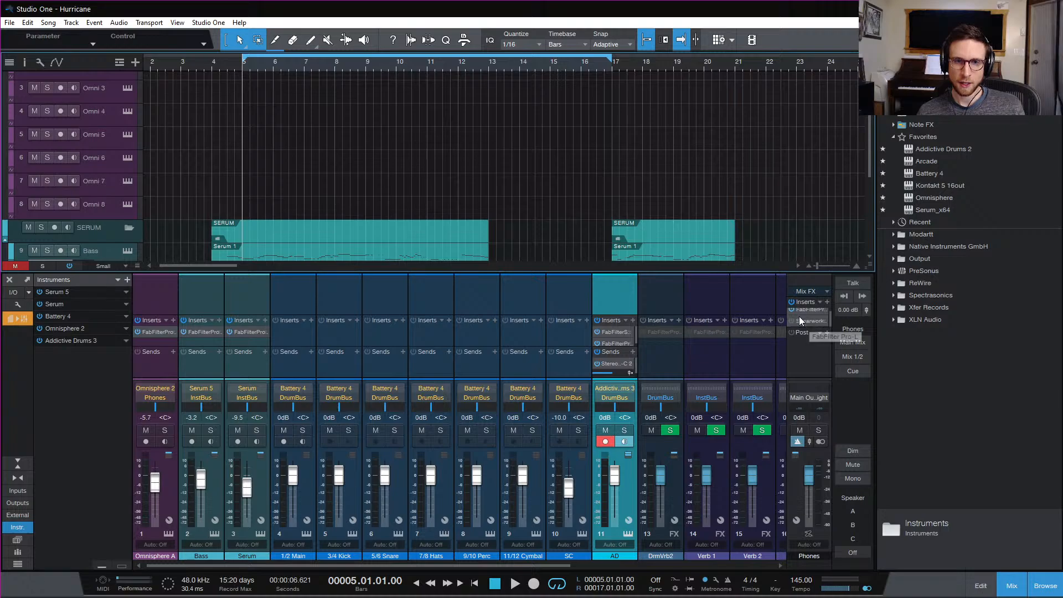
{"action": "left_click", "coordinate": [1013, 591]}
{"action": "left_click", "coordinate": [1043, 588]}
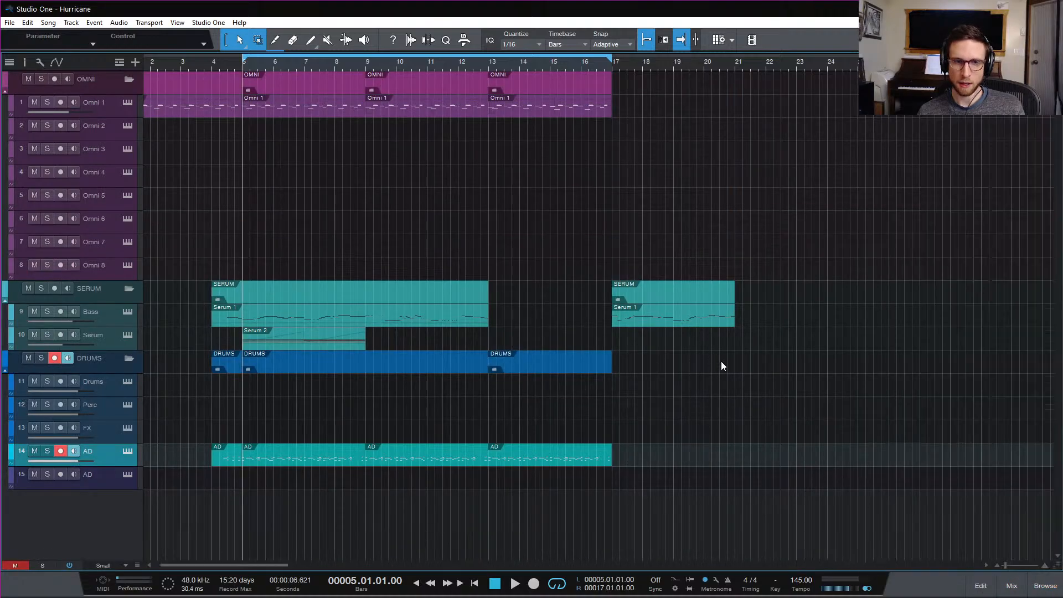
{"action": "scroll", "coordinate": [577, 197], "scroll_direction": "left", "scroll_amount": 1}
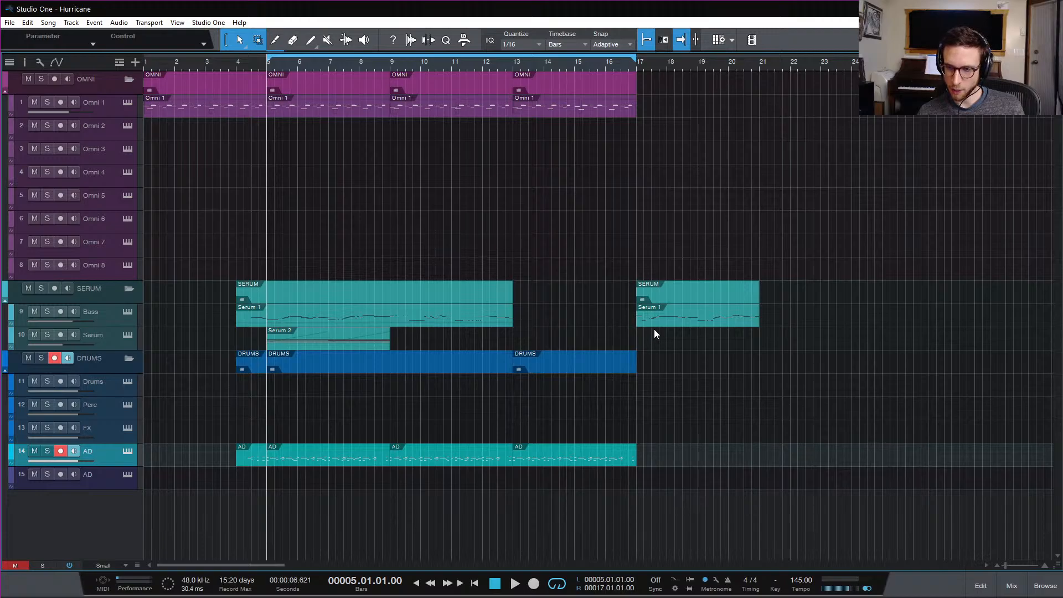
Play the Hurricane arrangement from bar 1, stopping after the section starting at bar 13 begins
{"action": "key", "text": "Home"}
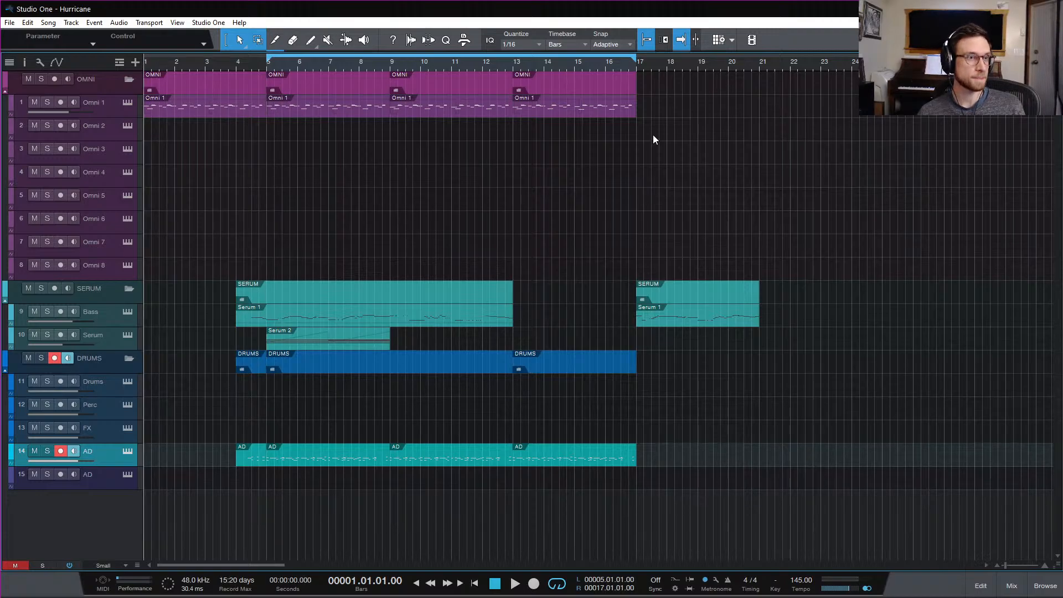
{"action": "key", "text": "space"}
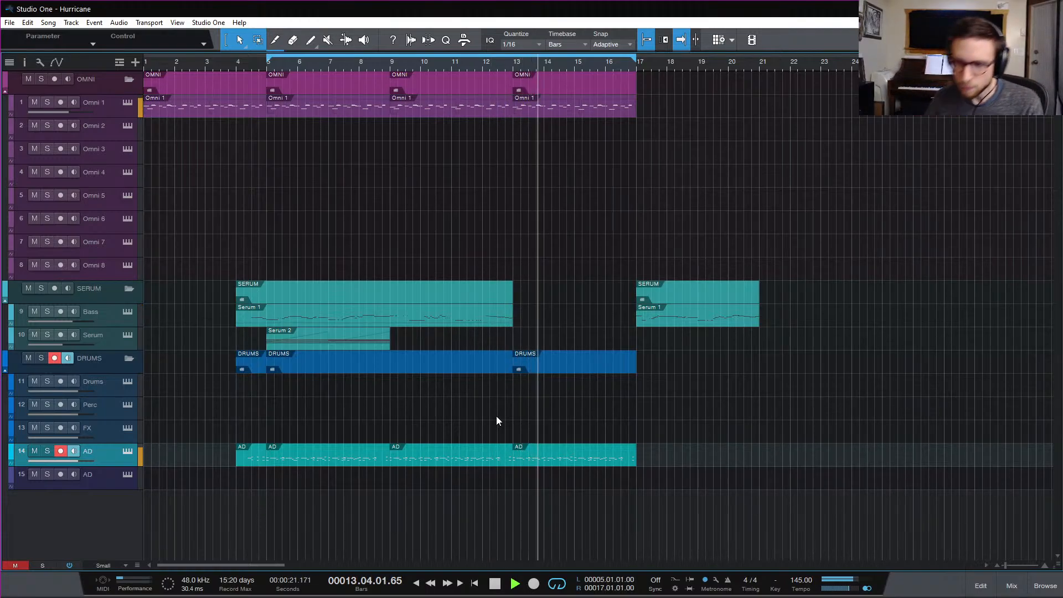
{"action": "key", "text": "space"}
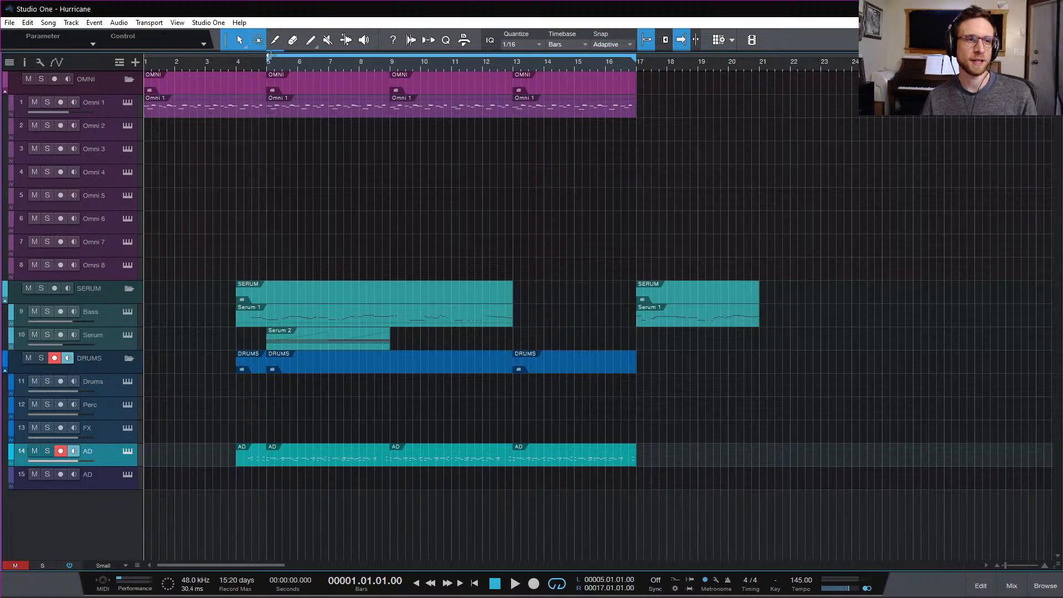
Solo the Bass track and the AD track in the DRUMS folder, and play them from bar 4
{"action": "left_click", "coordinate": [266, 67]}
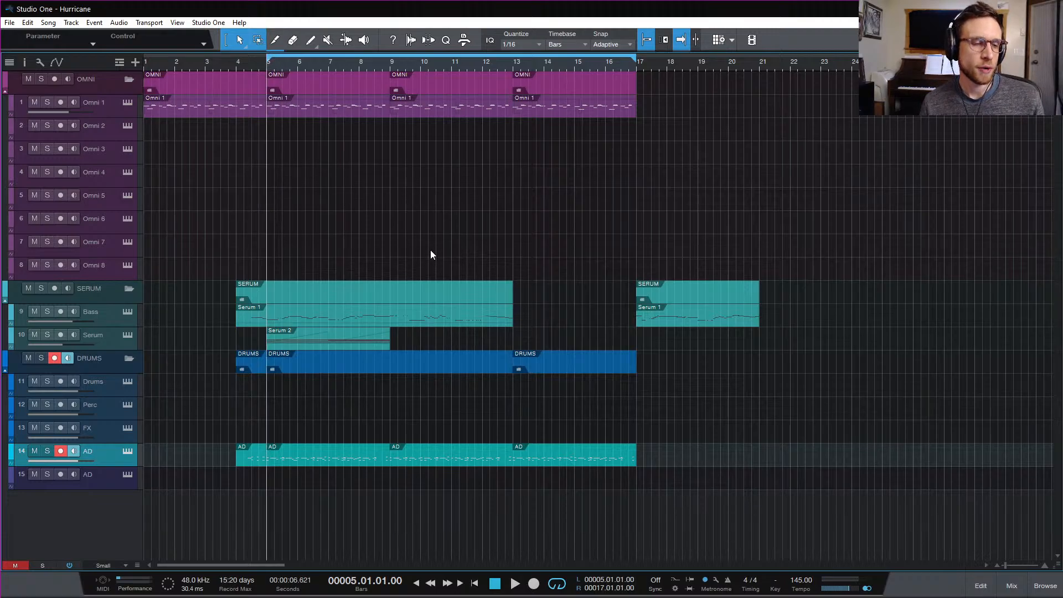
{"action": "left_click", "coordinate": [50, 314]}
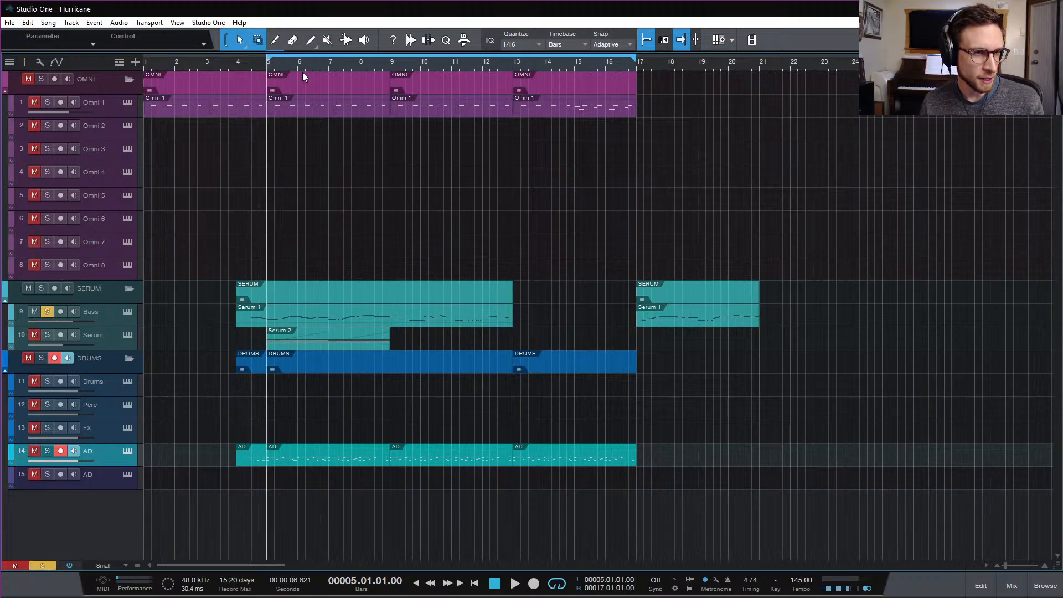
{"action": "left_click", "coordinate": [237, 67]}
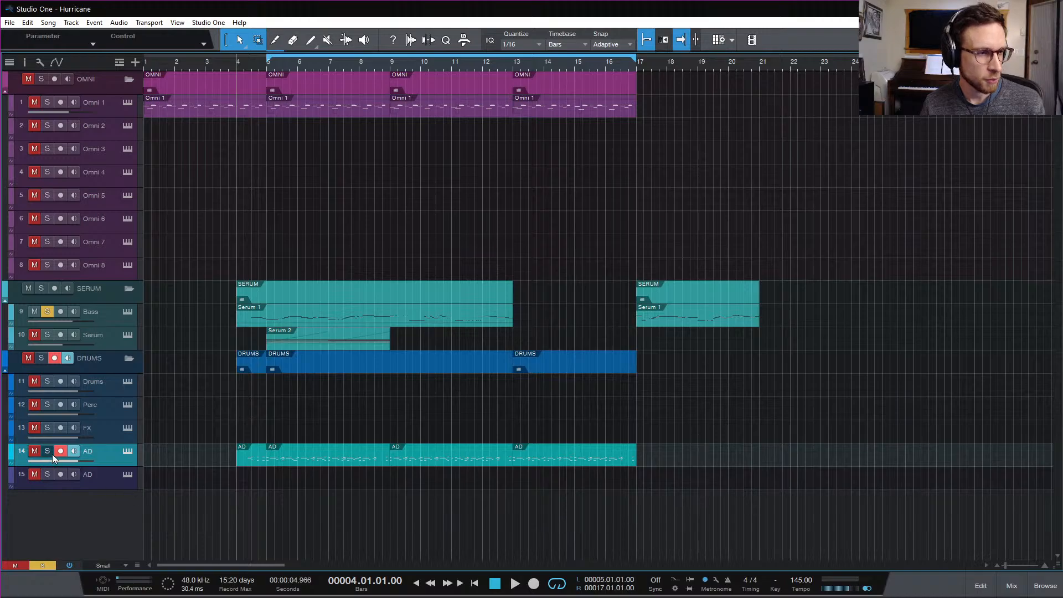
{"action": "key", "text": "space"}
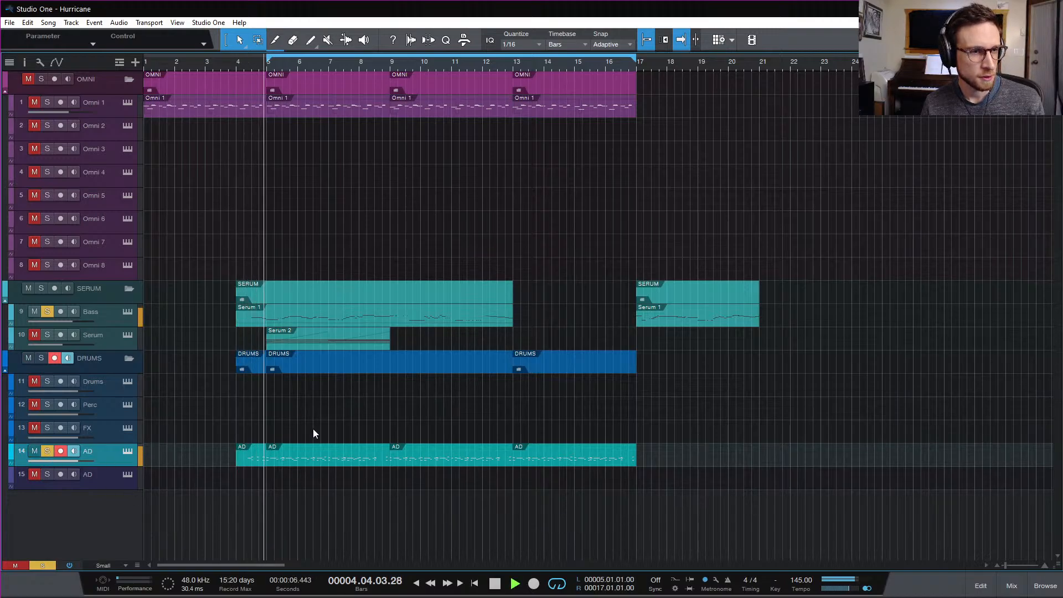
Open the Bass part at bar 4 in an enlarged note editor and examine its notes during playback, stopping at the loop end
{"action": "double_click", "coordinate": [343, 321]}
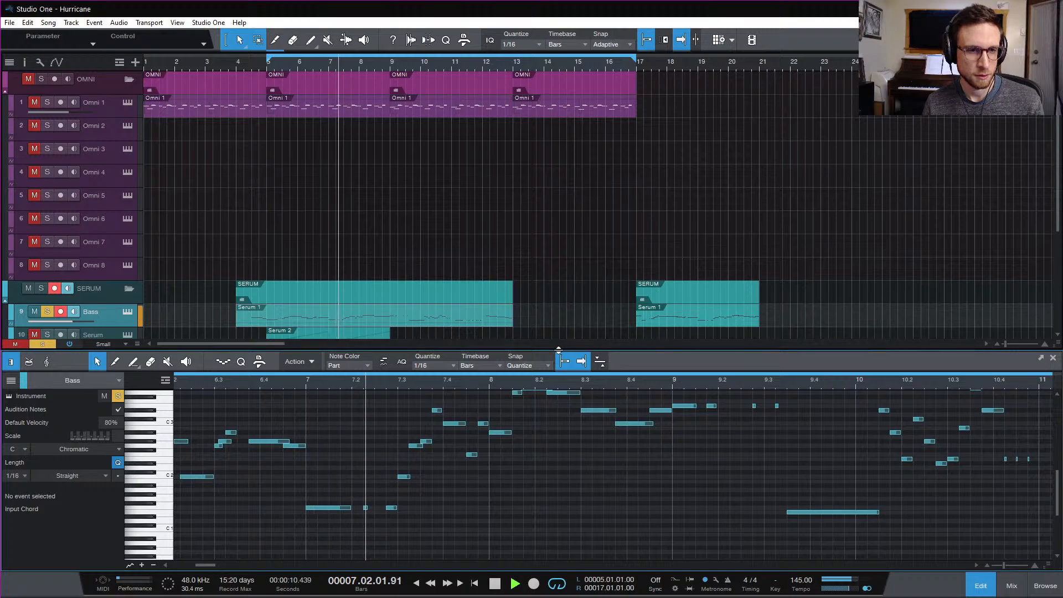
{"action": "left_click_drag", "start_coordinate": [615, 350], "coordinate": [615, 170]}
{"action": "key", "text": "w"}
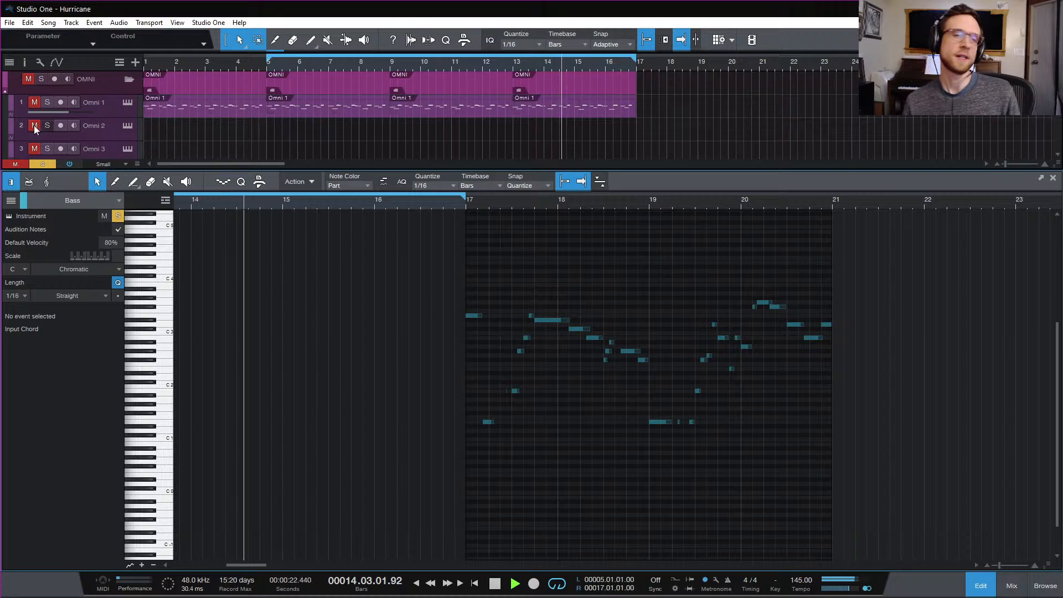
{"action": "scroll", "coordinate": [104, 118], "scroll_direction": "down", "scroll_amount": 1}
{"action": "scroll", "coordinate": [105, 116], "scroll_direction": "down", "scroll_amount": 8}
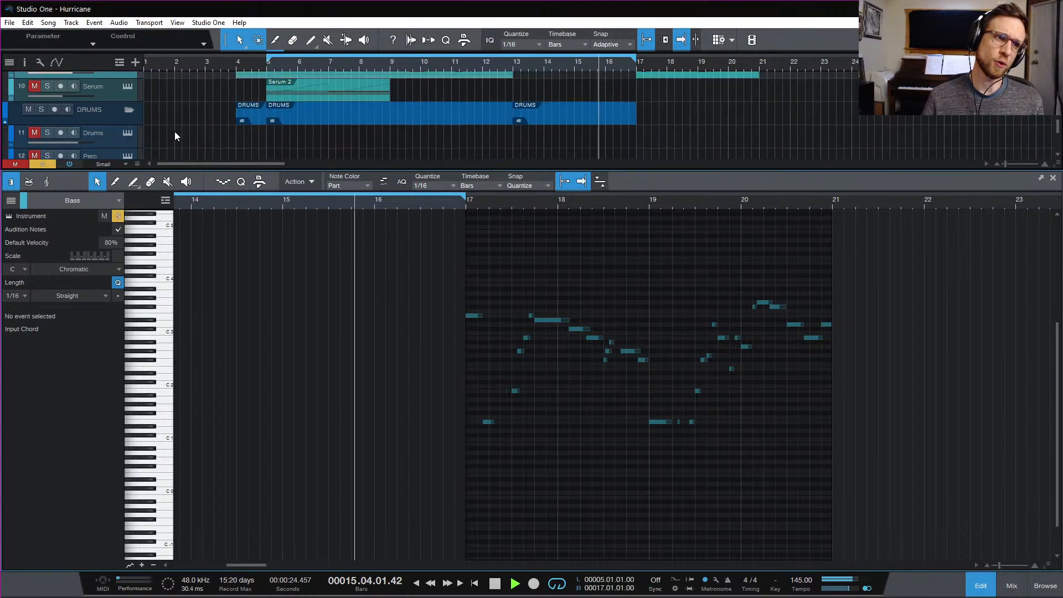
{"action": "scroll", "coordinate": [145, 117], "scroll_direction": "up", "scroll_amount": 1}
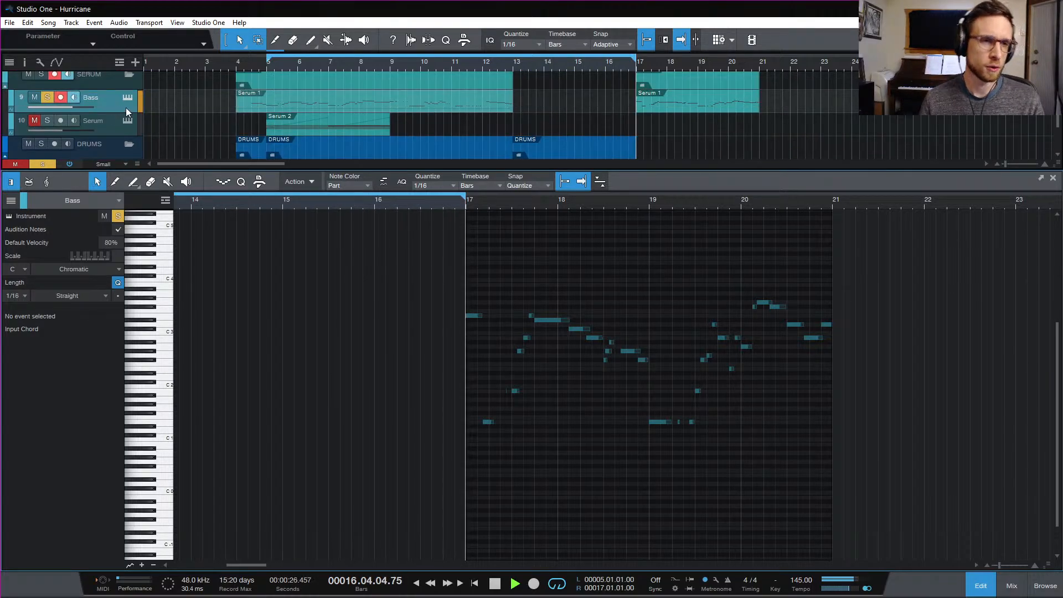
{"action": "key", "text": "space"}
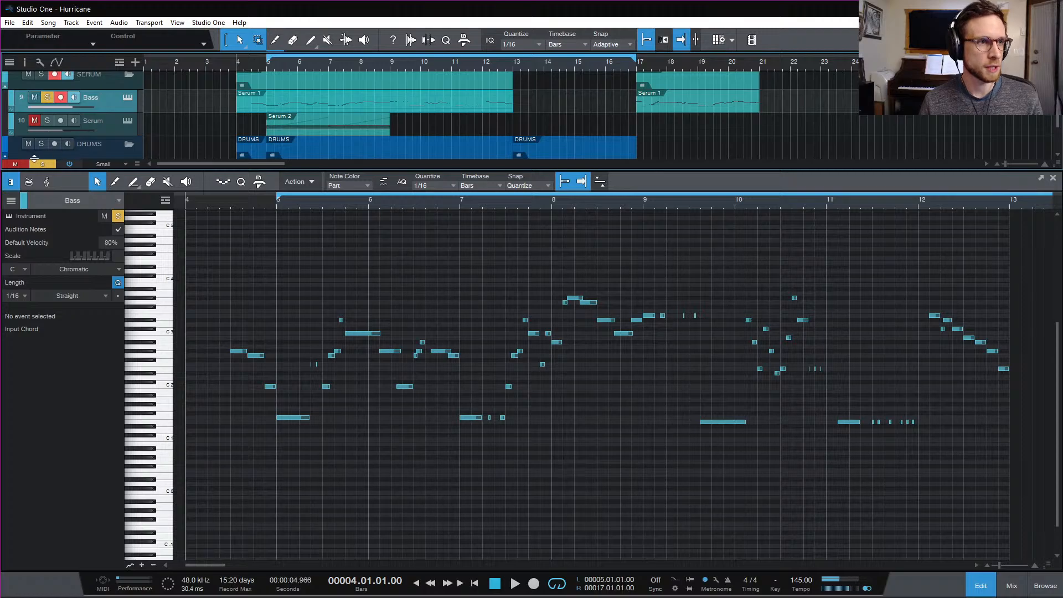
Play the unsoloed arrangement from bar 4 with the Bass notes in view, and hide the note editor after stopping
{"action": "key", "text": "space"}
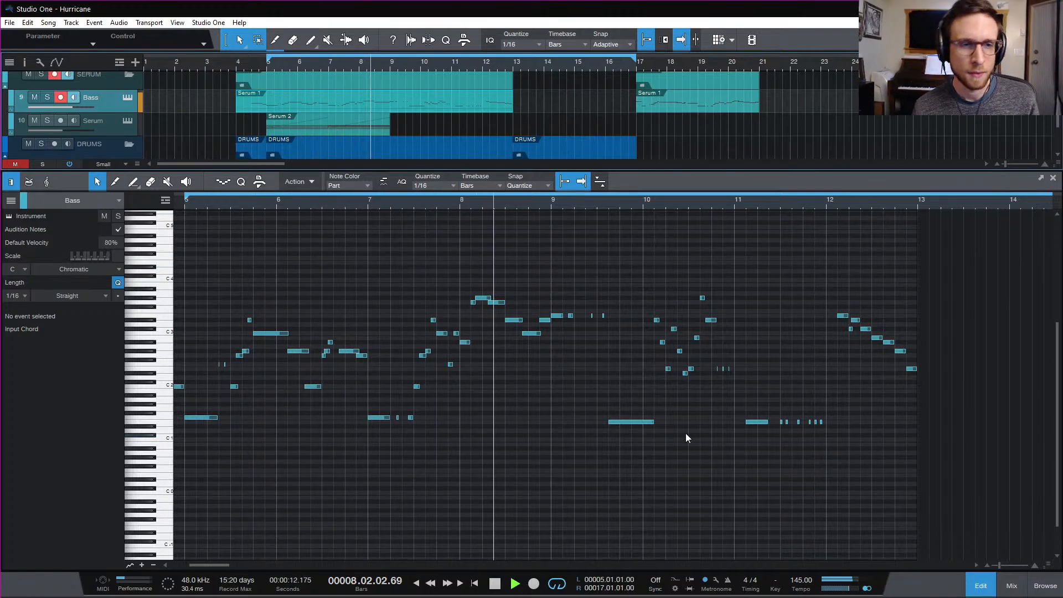
{"action": "key", "text": "space"}
{"action": "key", "text": "F2"}
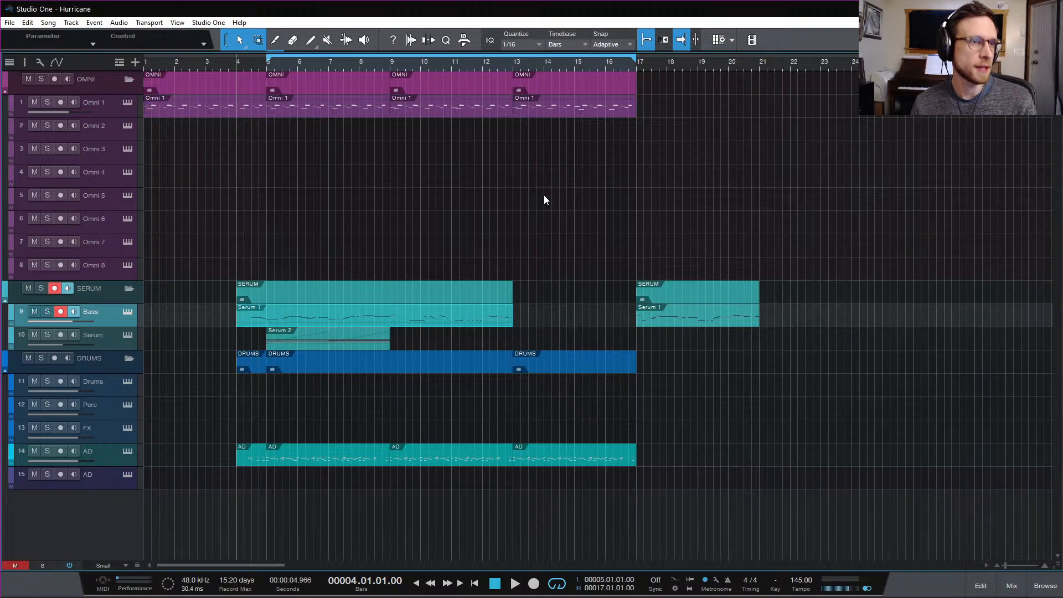
Return the playback position to bar 5 and close the song Hurricane without saving its changes
{"action": "left_click", "coordinate": [265, 65]}
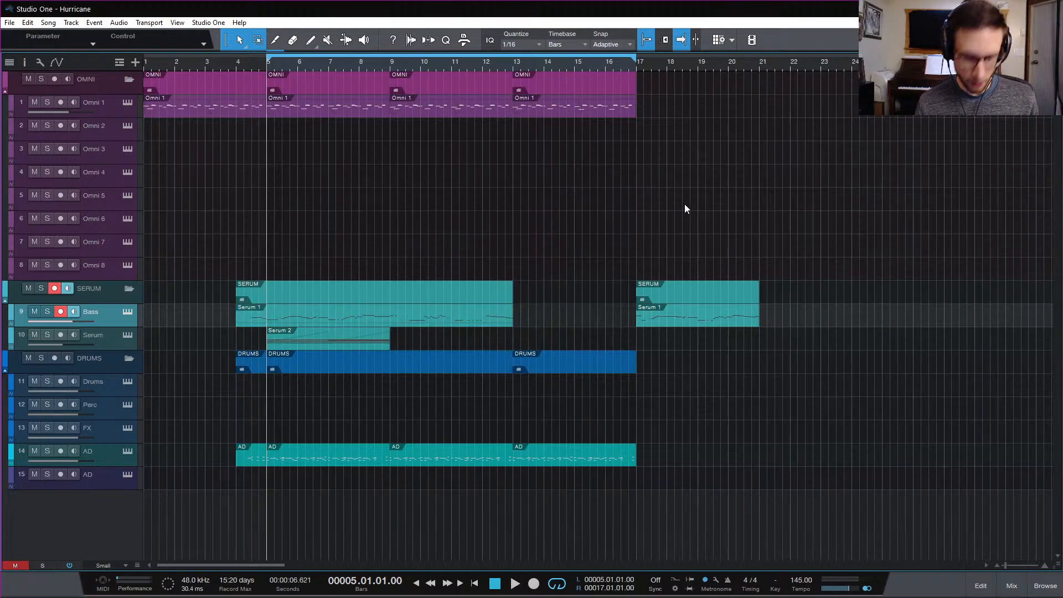
{"action": "key", "text": "ctrl+w"}
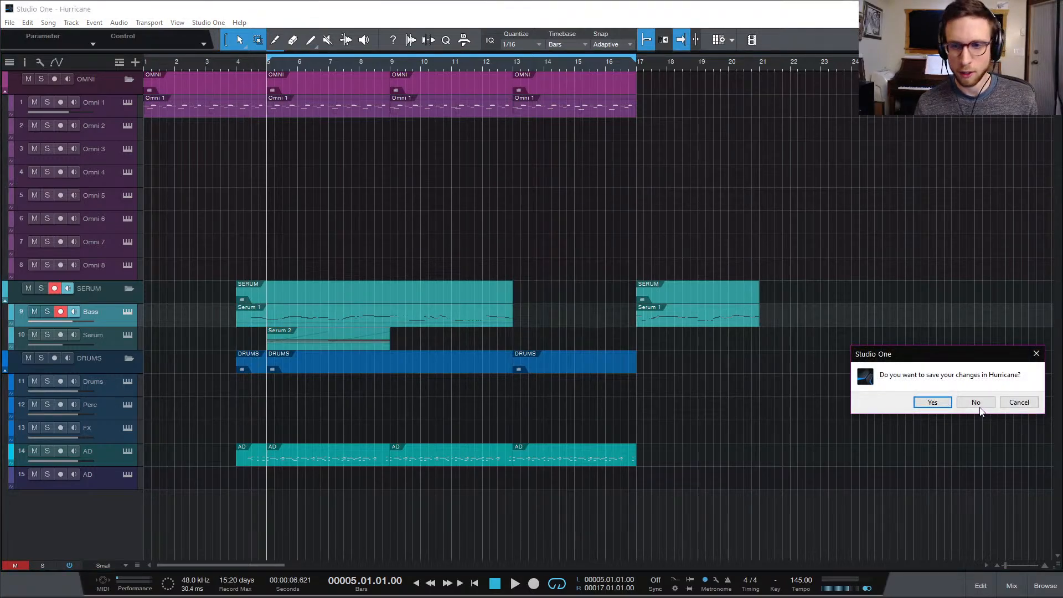
{"action": "left_click", "coordinate": [978, 403]}
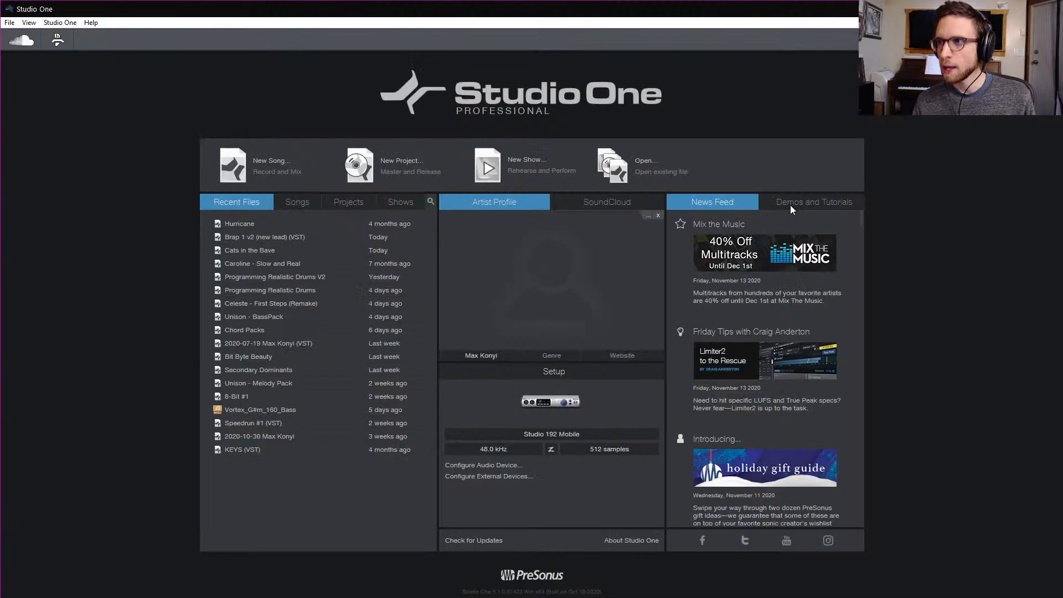